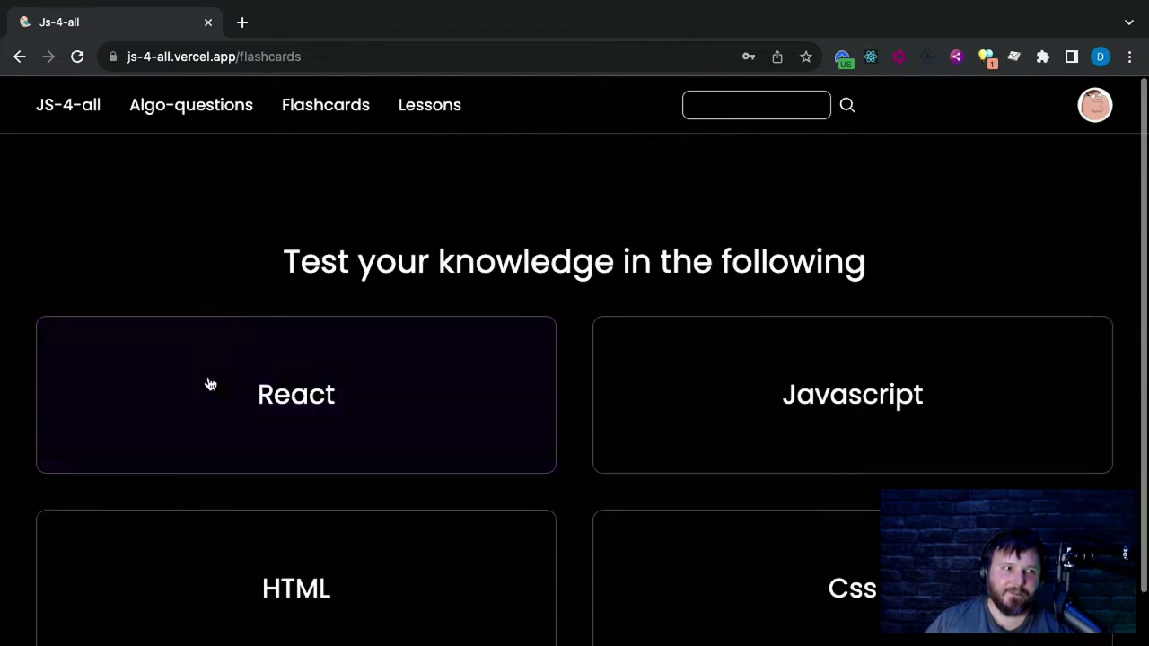
View the algorithm questions page, and open the Javascript lessons page with the Javascript foundation section expanded
{"action": "left_click", "coordinate": [72, 107]}
{"action": "left_click", "coordinate": [205, 114]}
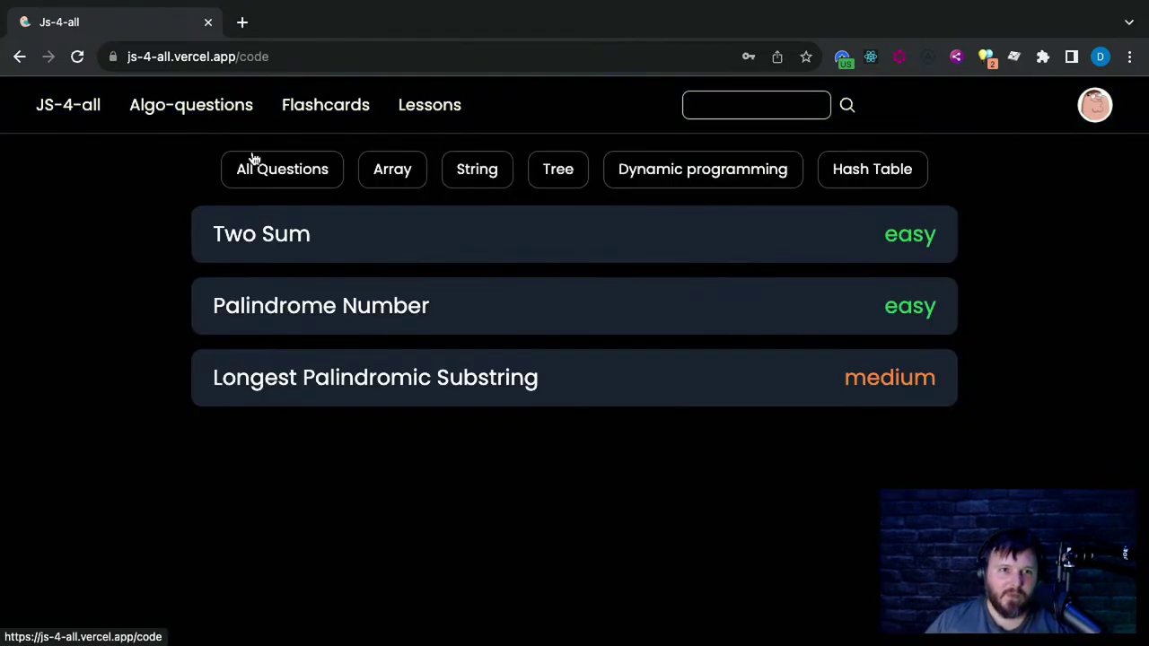
{"action": "left_click", "coordinate": [448, 110]}
{"action": "left_click", "coordinate": [378, 288]}
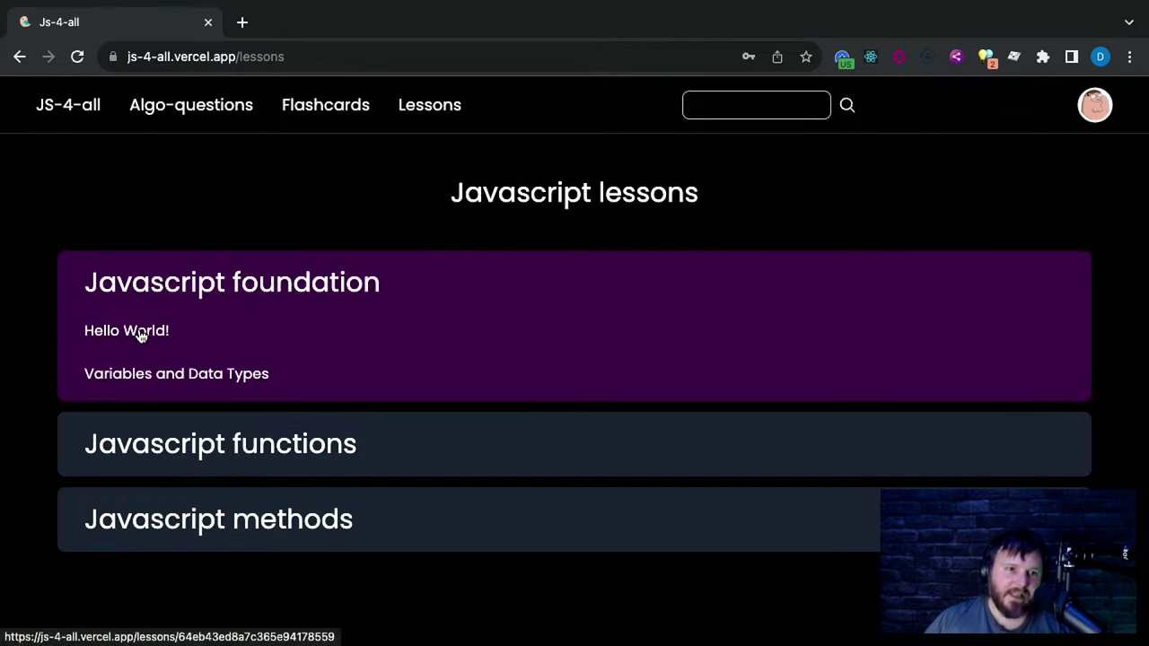
Toggle the Javascript foundation section repeatedly to check how it collapses and expands, leaving its lessons listed
{"action": "triple_click", "coordinate": [611, 289]}
{"action": "left_click", "coordinate": [620, 288]}
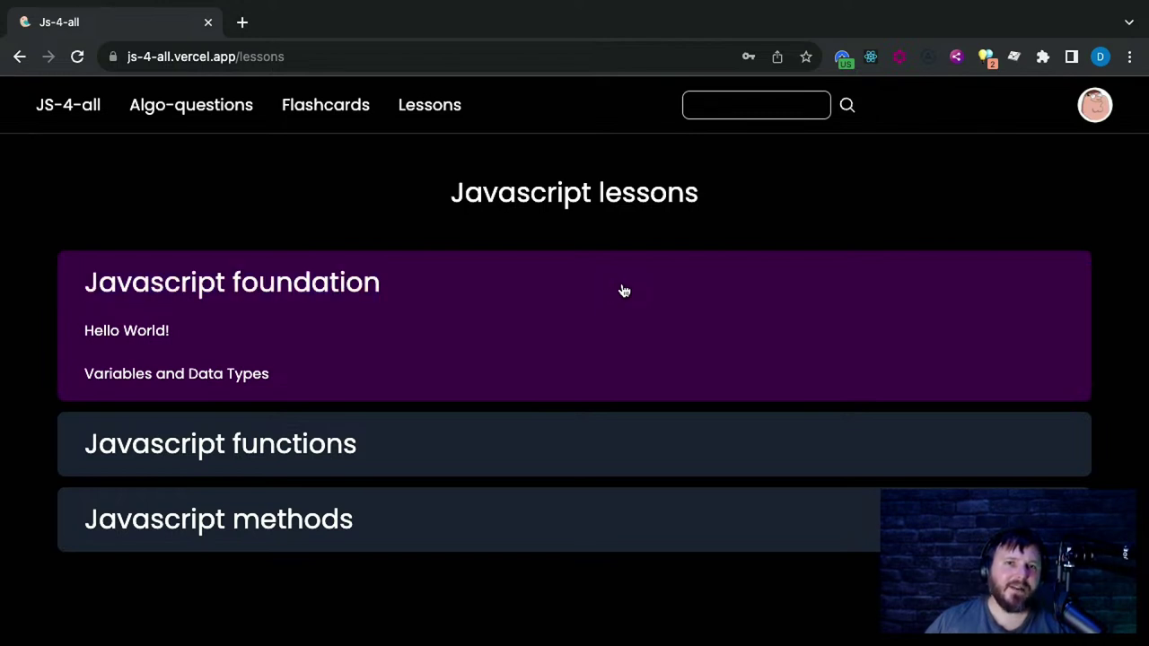
{"action": "triple_click", "coordinate": [449, 301]}
{"action": "left_click", "coordinate": [451, 296]}
{"action": "triple_click", "coordinate": [467, 281]}
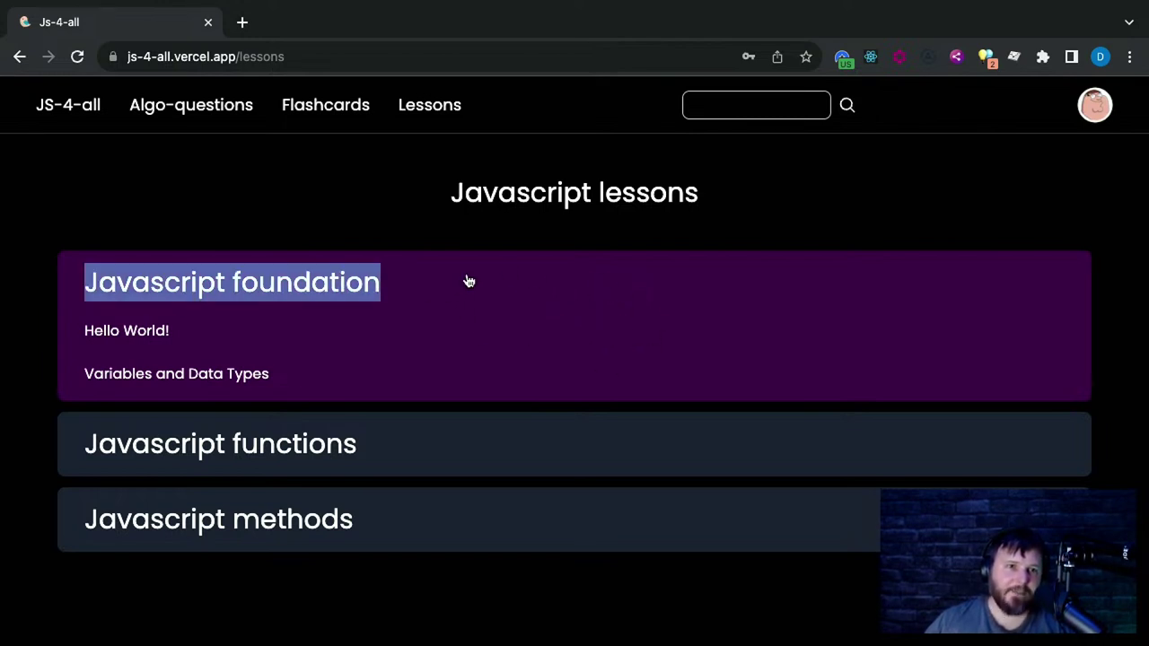
{"action": "left_click", "coordinate": [390, 222]}
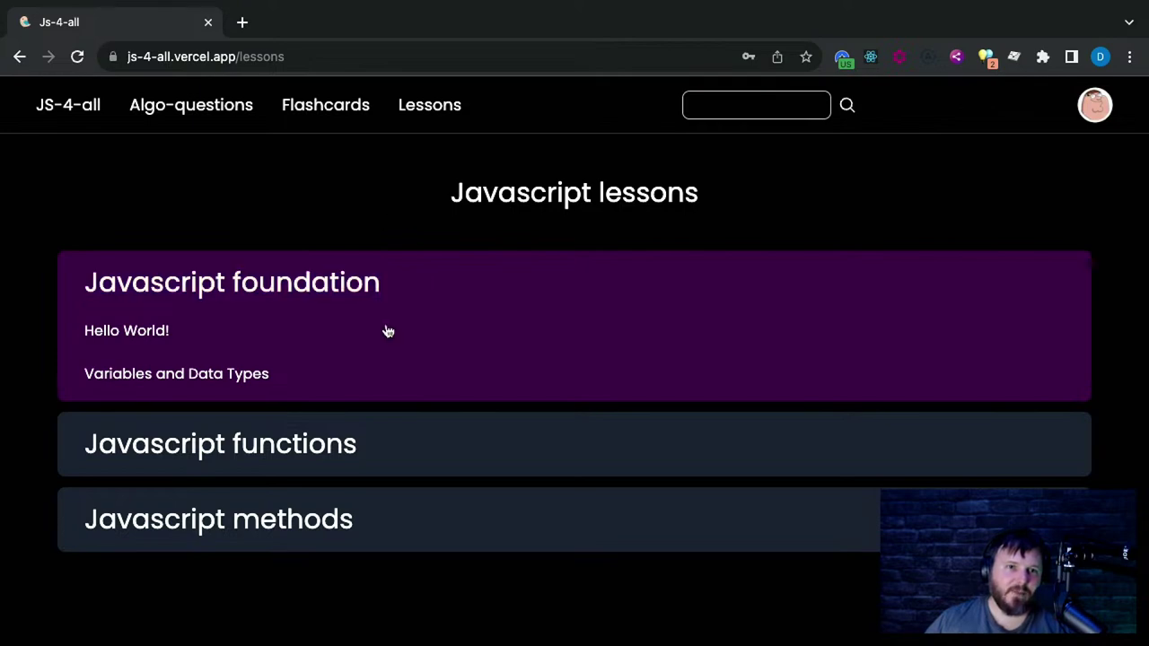
Check the Variables and Data Types lesson link under Javascript foundation by opening it repeatedly and returning to the lessons list
{"action": "left_click", "coordinate": [157, 387]}
{"action": "left_click", "coordinate": [20, 55]}
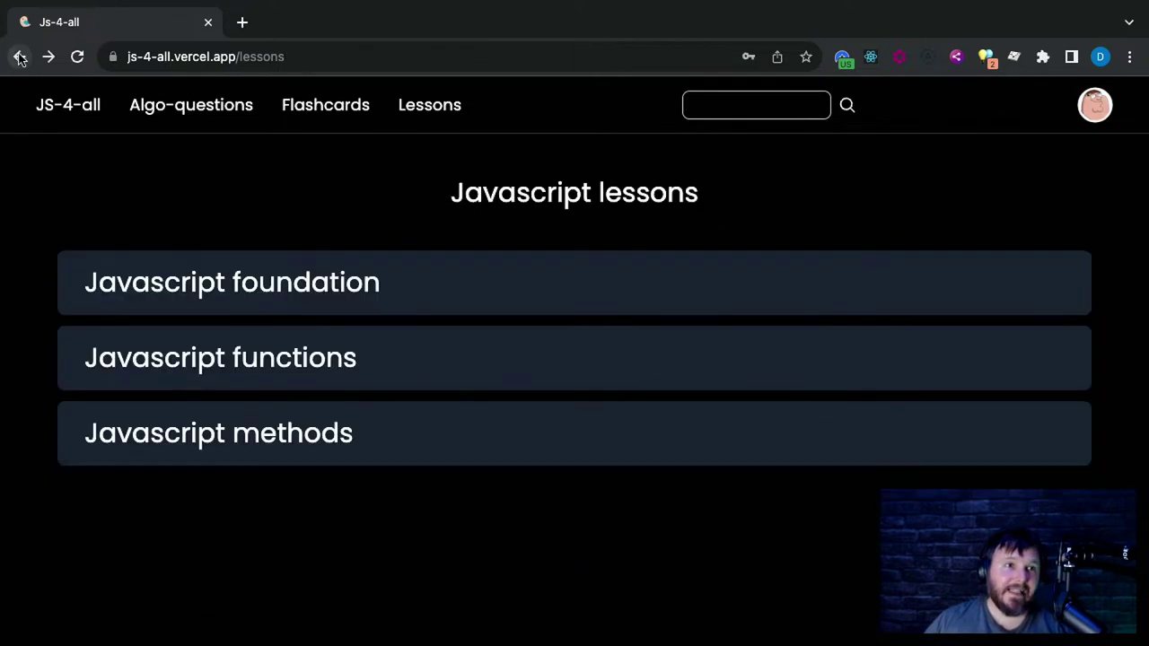
{"action": "left_click", "coordinate": [204, 304]}
{"action": "left_click", "coordinate": [196, 377]}
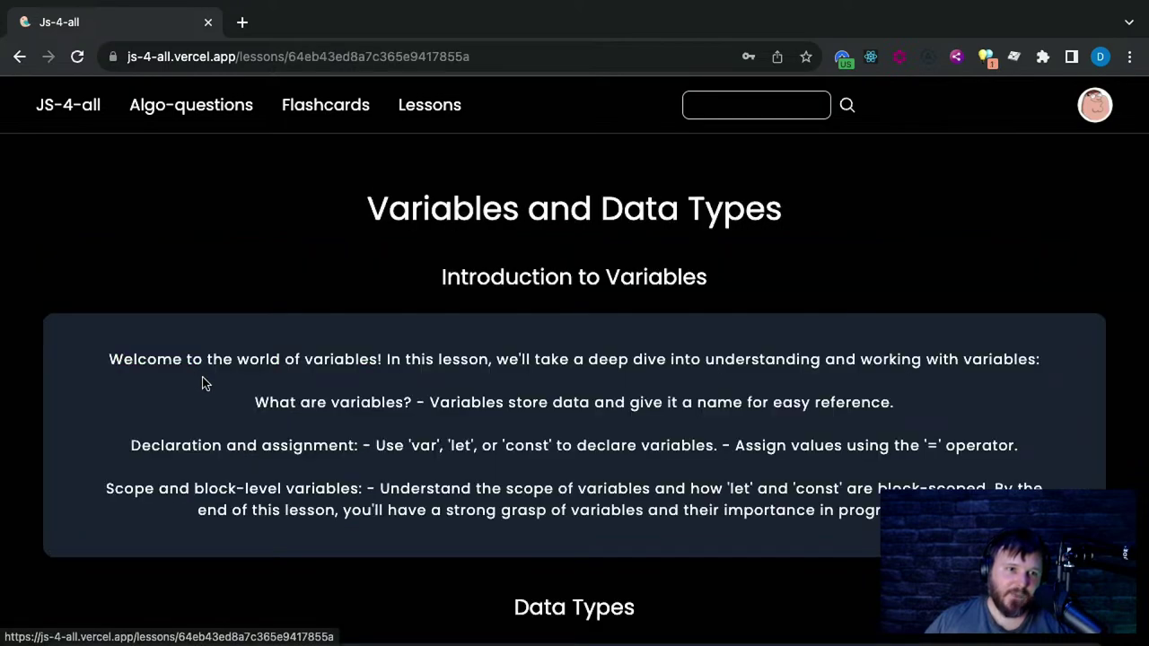
{"action": "left_click", "coordinate": [19, 56]}
{"action": "left_click", "coordinate": [254, 305]}
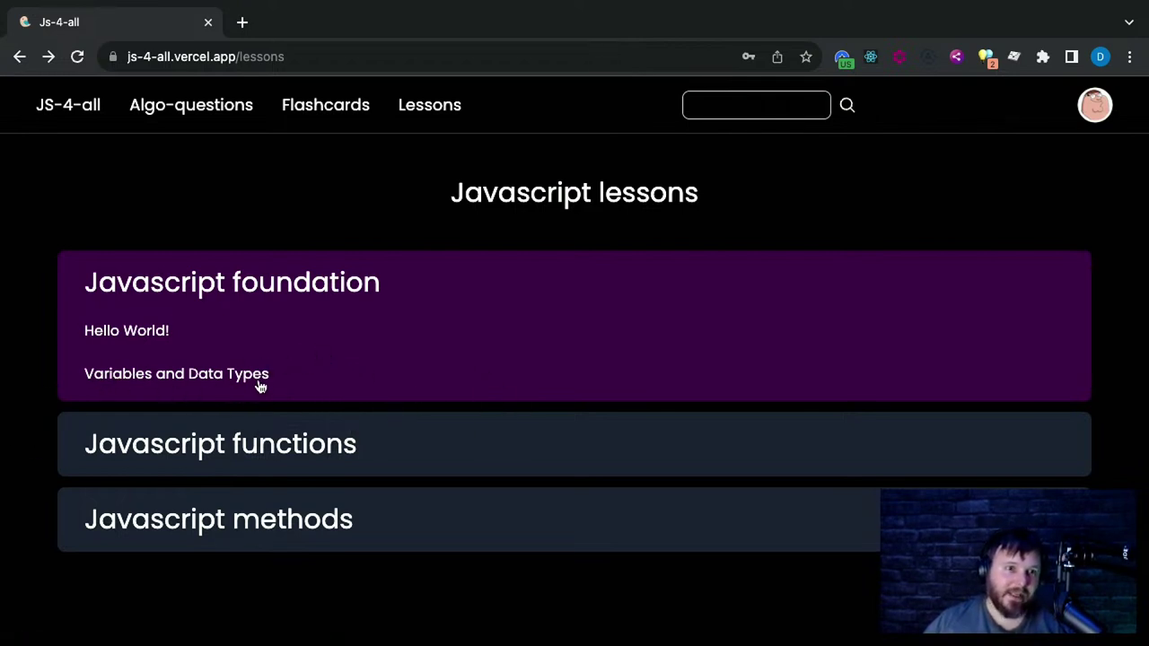
{"action": "left_click", "coordinate": [169, 377]}
{"action": "left_click", "coordinate": [18, 57]}
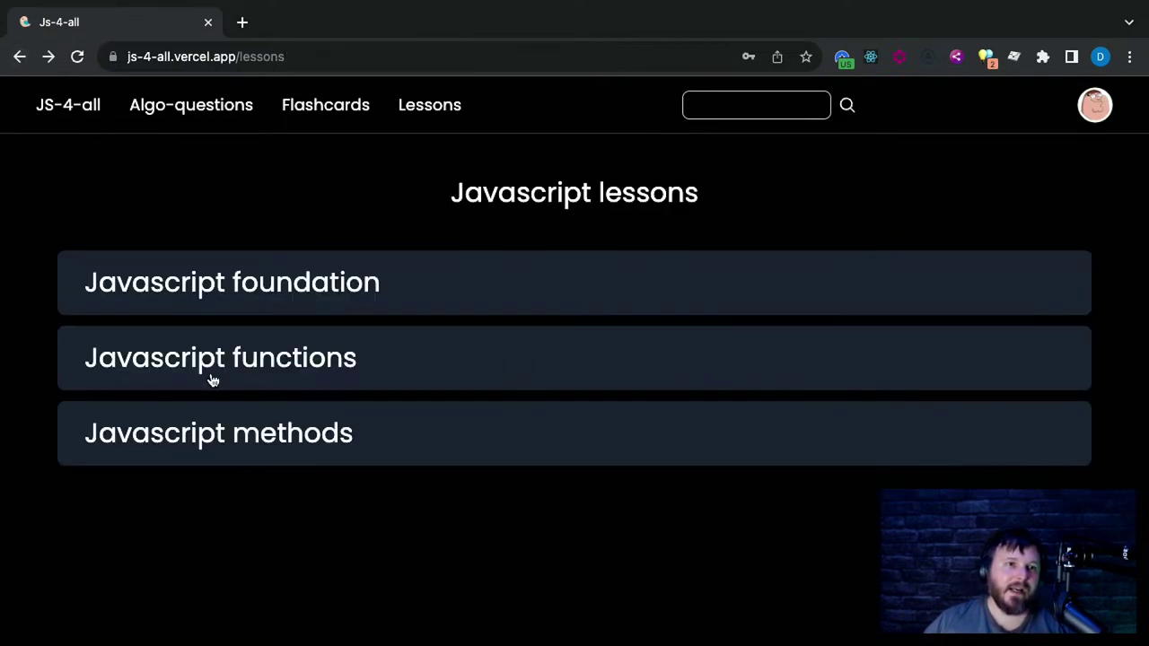
Open the Hello World! lesson under Javascript foundation and read its "How to run JavaScript code" section
{"action": "left_click", "coordinate": [196, 282]}
{"action": "left_click", "coordinate": [90, 332]}
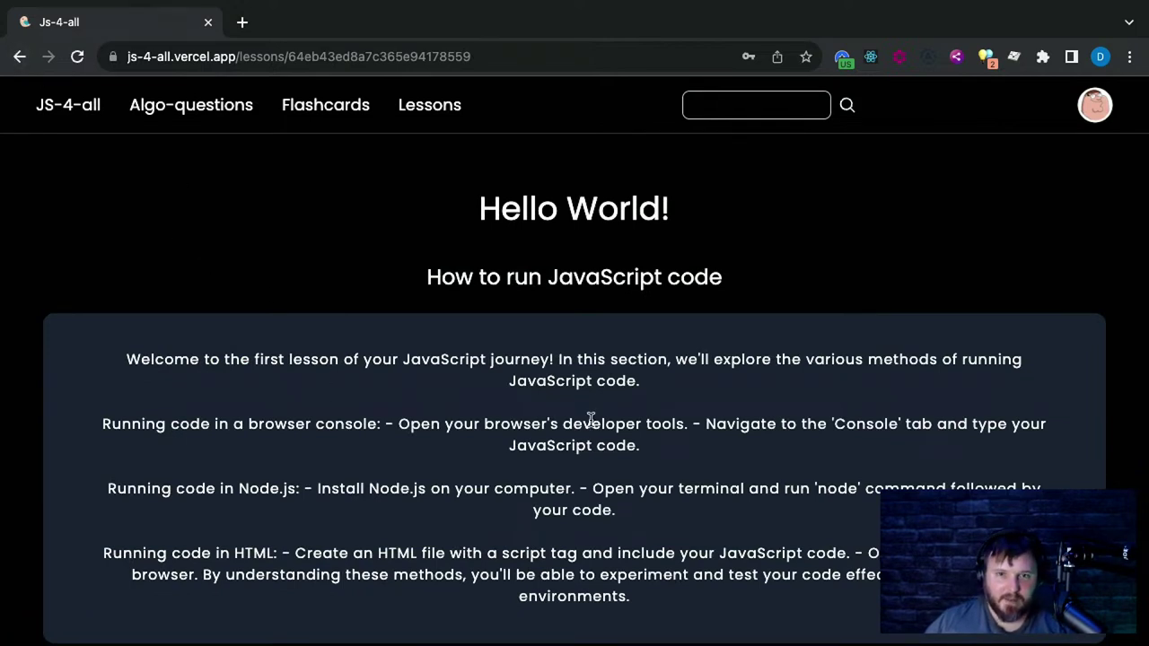
{"action": "scroll", "coordinate": [590, 418], "scroll_direction": "down", "scroll_amount": 2}
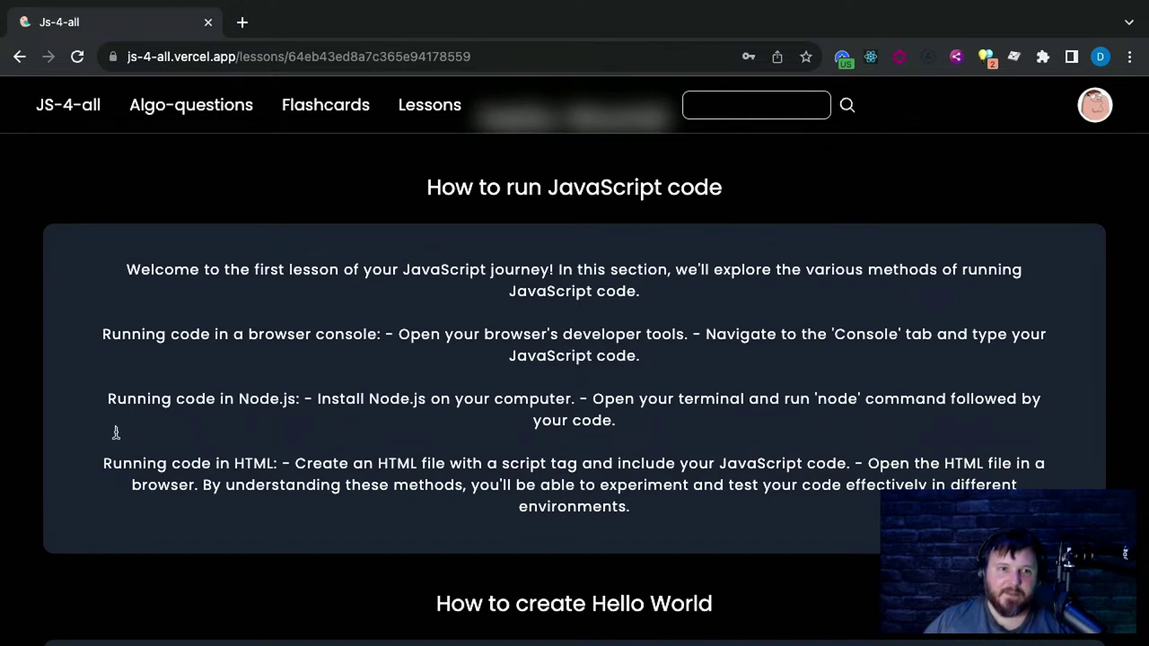
{"action": "scroll", "coordinate": [72, 273], "scroll_direction": "down", "scroll_amount": 1}
{"action": "left_click_drag", "start_coordinate": [130, 243], "coordinate": [642, 267]}
{"action": "left_click", "coordinate": [396, 364]}
{"action": "left_click_drag", "start_coordinate": [131, 246], "coordinate": [744, 262]}
{"action": "left_click", "coordinate": [745, 262]}
Read the "How to create Hello World" section, highlighting the HTML display paragraph and its document.write("Hello, World!"); code
{"action": "scroll", "coordinate": [559, 367], "scroll_direction": "down", "scroll_amount": 4}
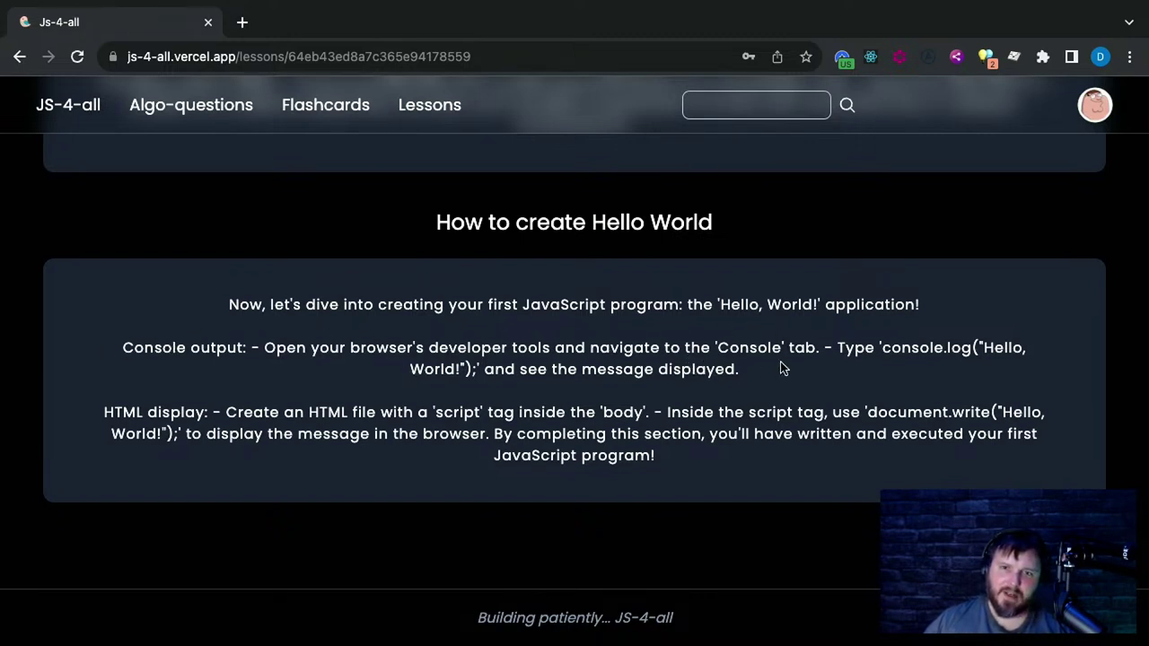
{"action": "left_click_drag", "start_coordinate": [141, 410], "coordinate": [716, 456]}
{"action": "left_click", "coordinate": [711, 456]}
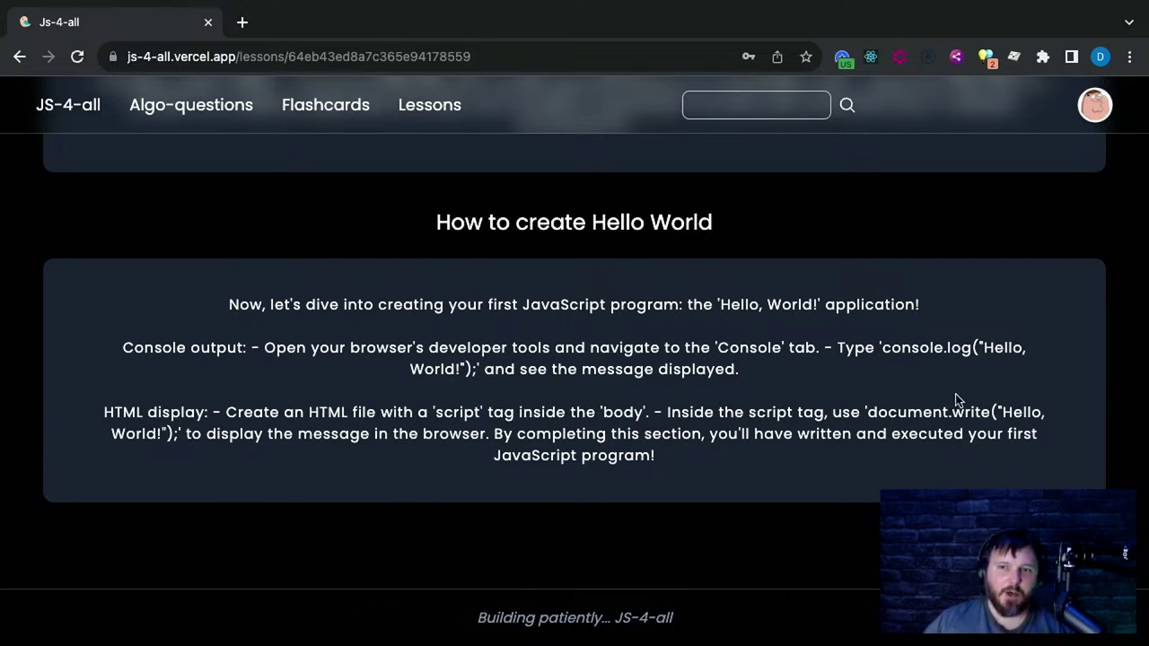
{"action": "left_click_drag", "start_coordinate": [871, 414], "coordinate": [177, 428]}
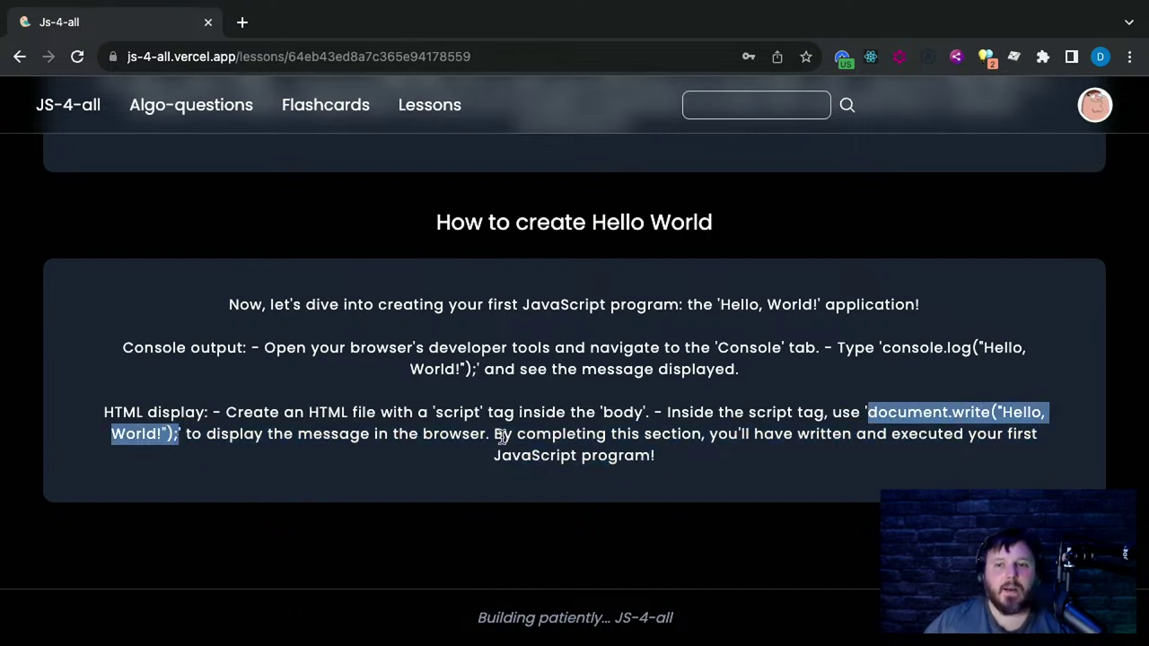
{"action": "left_click", "coordinate": [662, 410]}
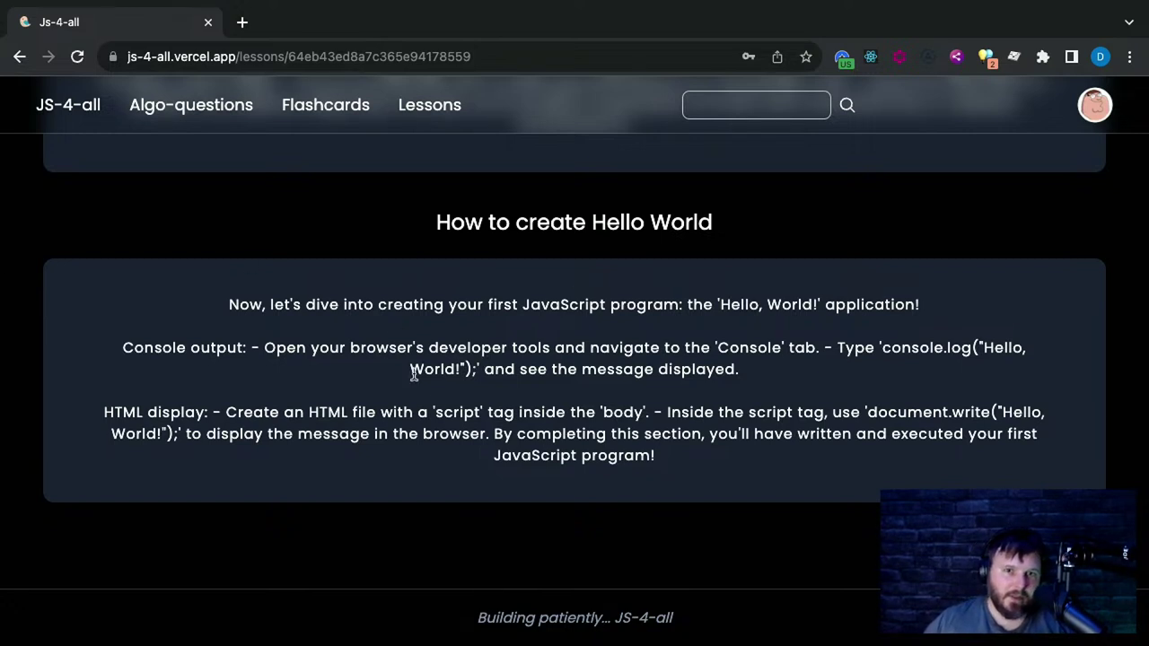
Go to the JS-4-all home page and look over its features and the Two sum "Try it out!" editor
{"action": "left_click", "coordinate": [82, 106]}
{"action": "scroll", "coordinate": [482, 487], "scroll_direction": "down", "scroll_amount": 10}
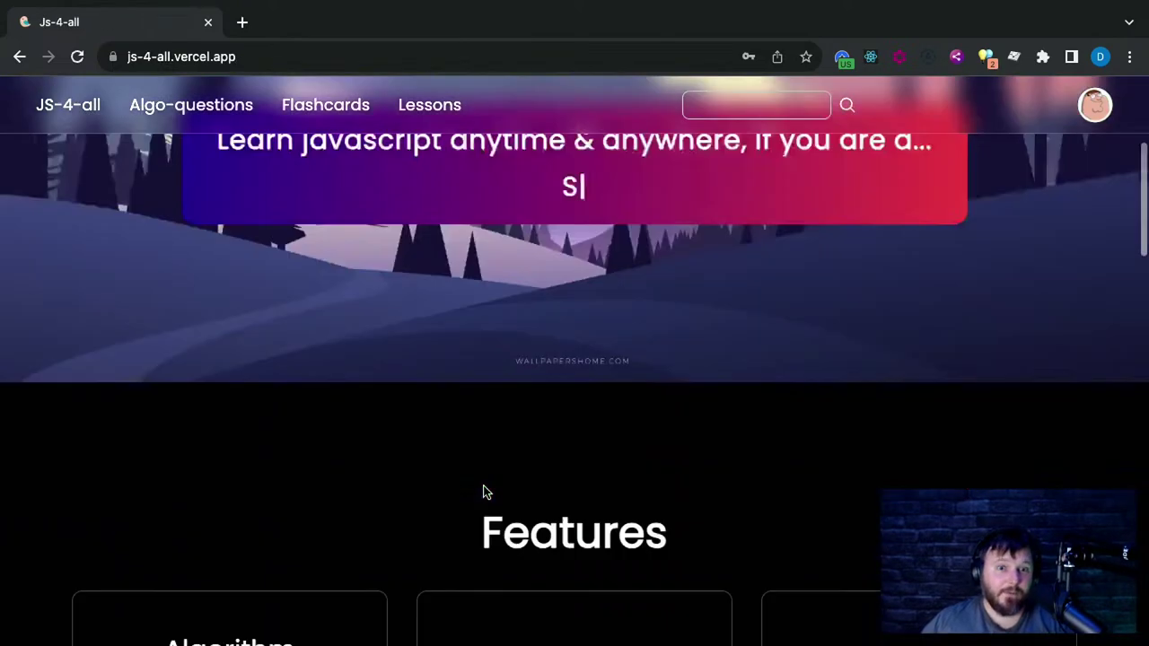
{"action": "scroll", "coordinate": [482, 488], "scroll_direction": "down", "scroll_amount": 3}
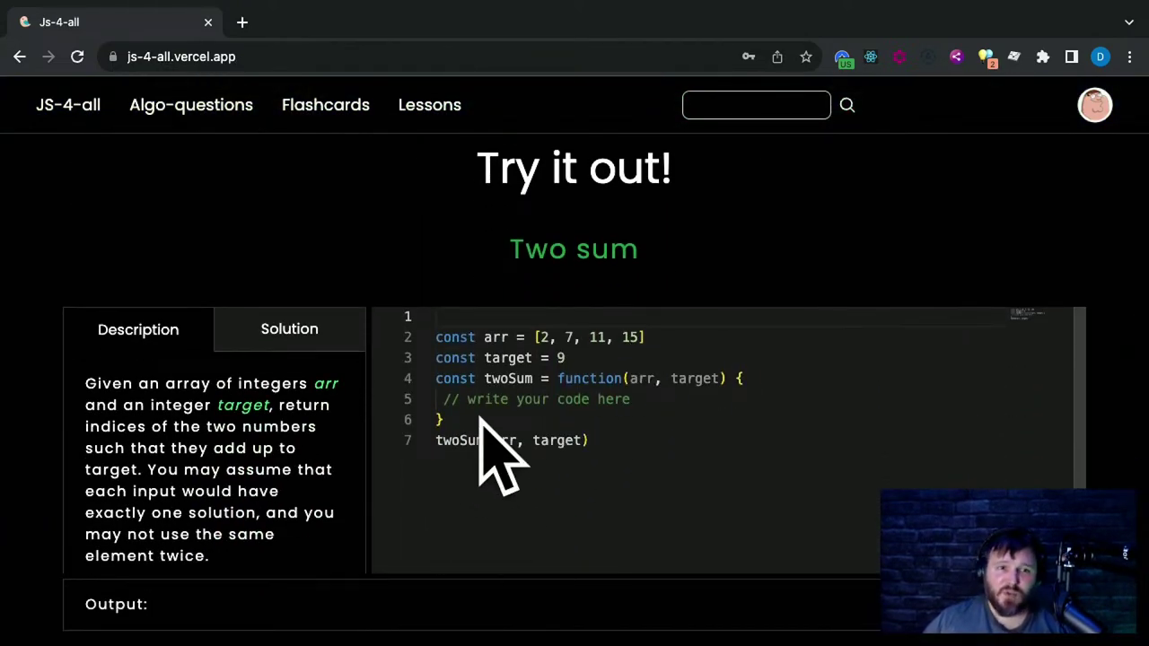
{"action": "scroll", "coordinate": [520, 385], "scroll_direction": "up", "scroll_amount": 13}
Review the whole Variables and Data Types lesson under Javascript foundation and return to the lessons list
{"action": "left_click", "coordinate": [429, 105]}
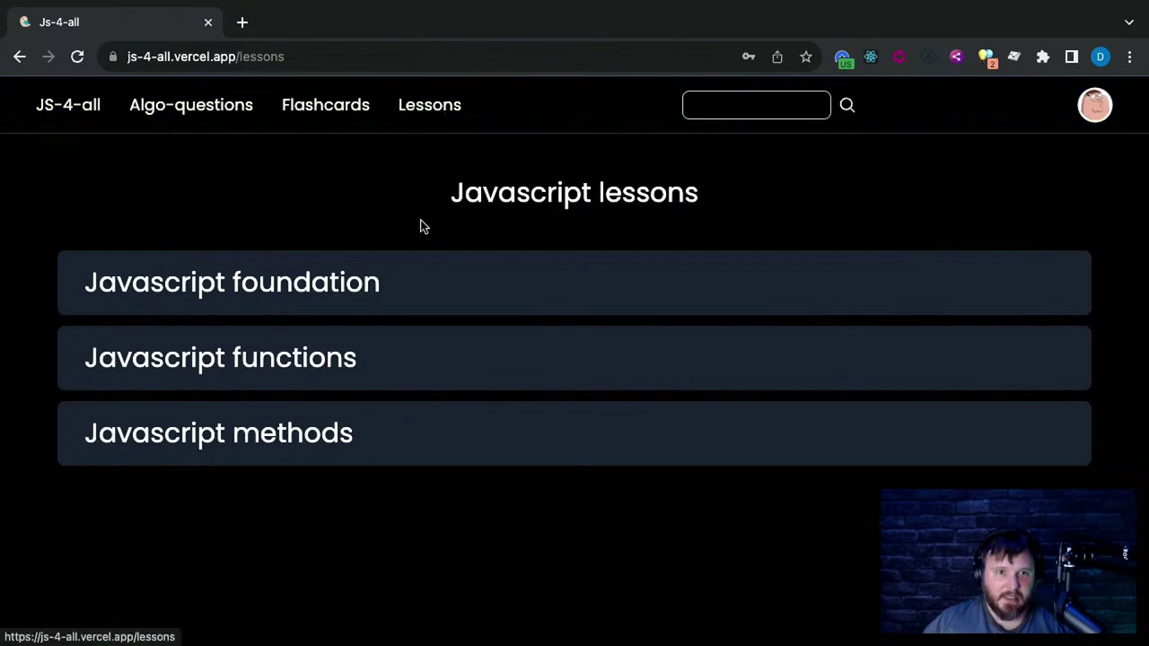
{"action": "left_click", "coordinate": [303, 296]}
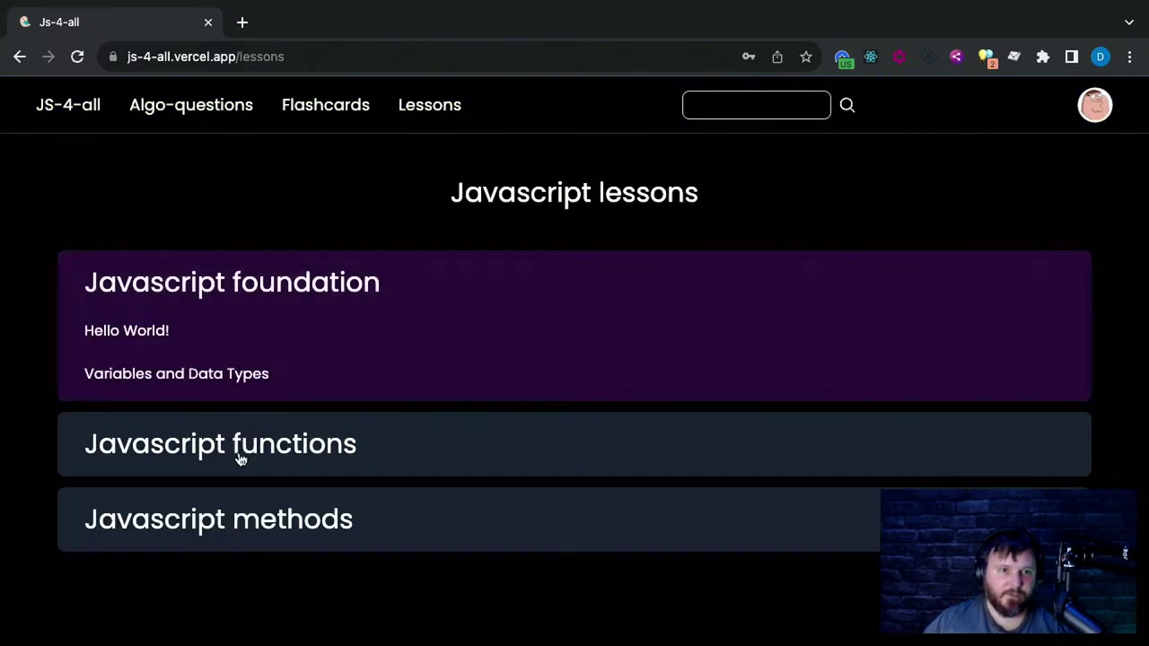
{"action": "left_click", "coordinate": [135, 382]}
{"action": "scroll", "coordinate": [626, 470], "scroll_direction": "down", "scroll_amount": 5}
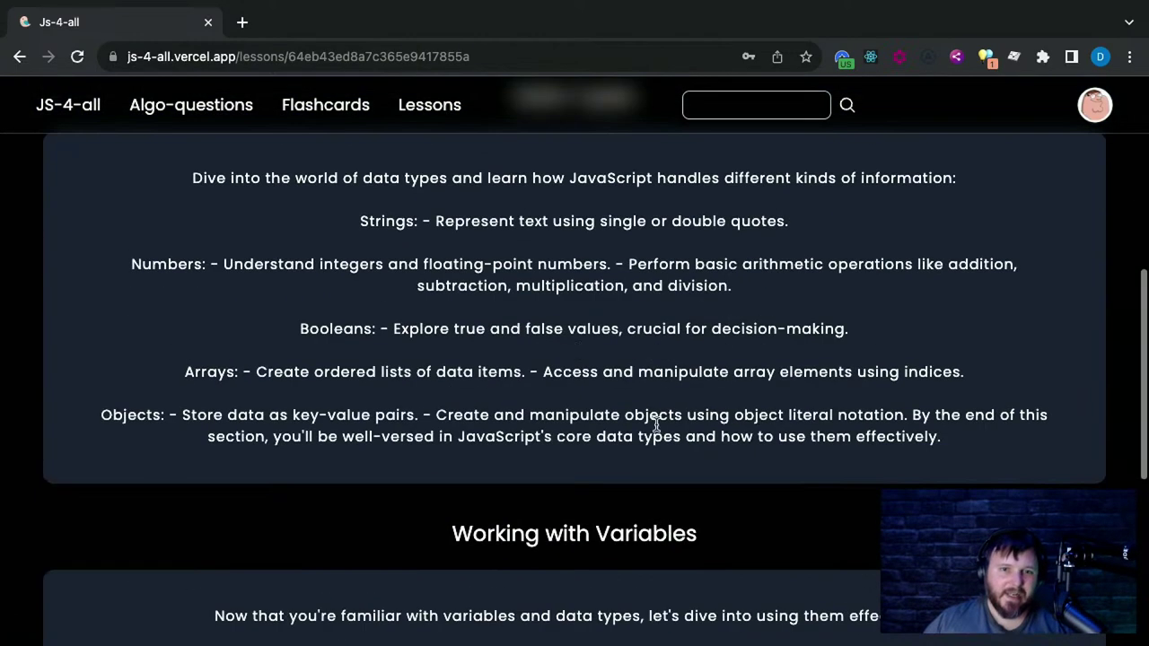
{"action": "scroll", "coordinate": [551, 275], "scroll_direction": "down", "scroll_amount": 5}
{"action": "scroll", "coordinate": [551, 341], "scroll_direction": "up", "scroll_amount": 12}
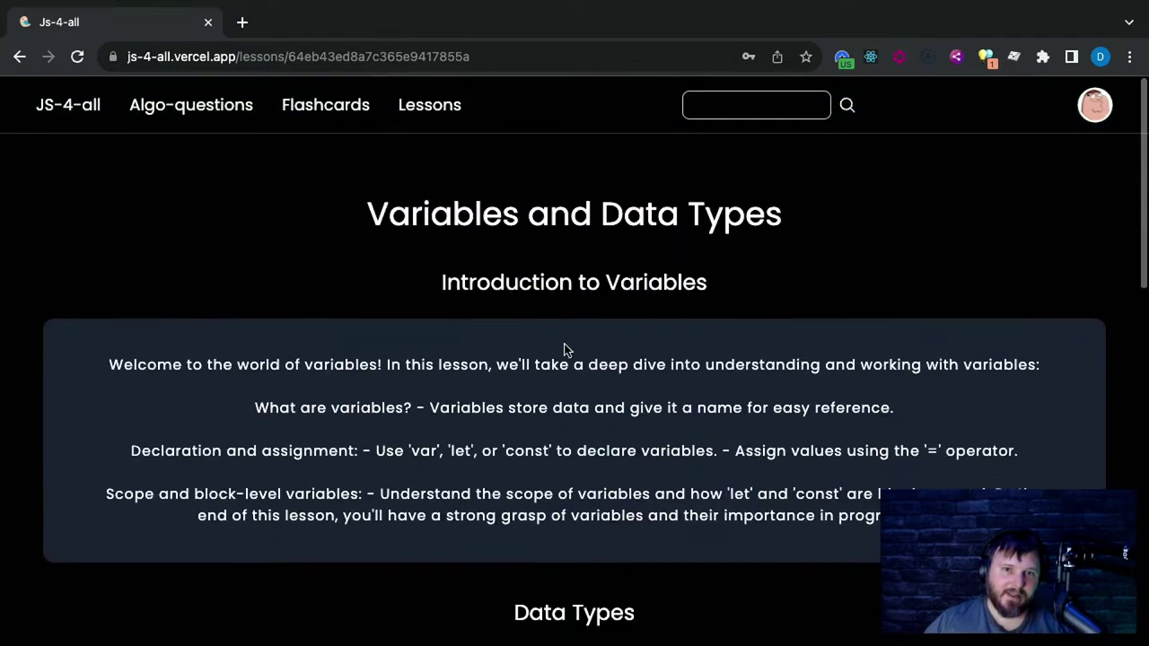
{"action": "left_click", "coordinate": [20, 56]}
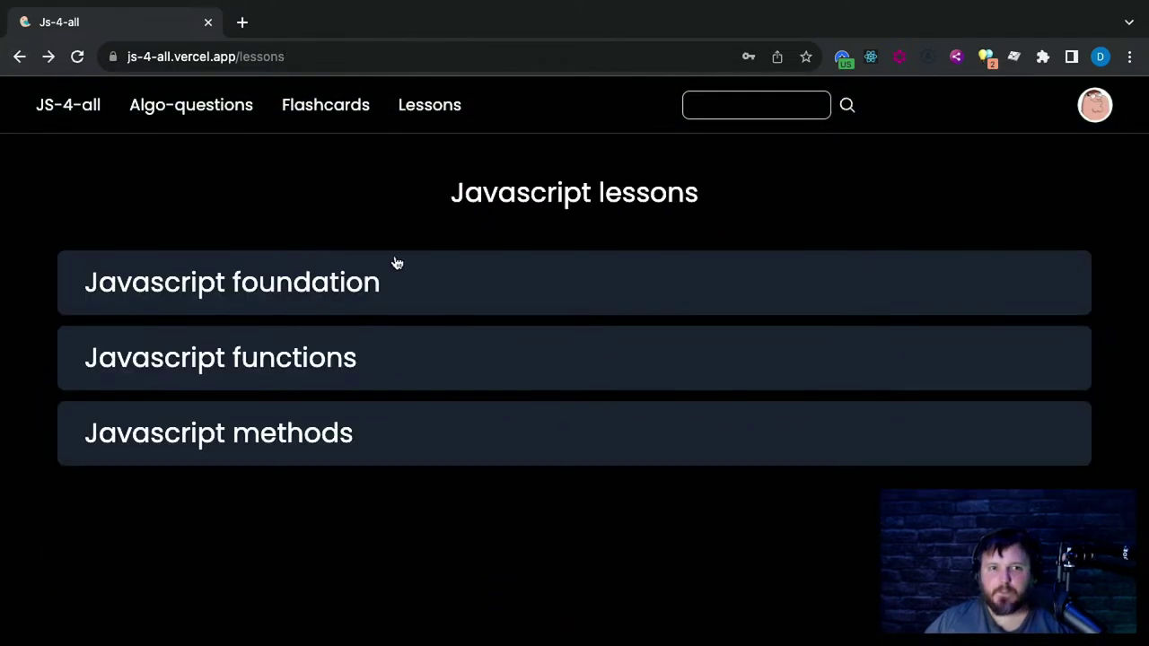
Expand the Javascript functions, Javascript methods and Javascript foundation sections in turn to compare the lessons each contains
{"action": "left_click", "coordinate": [304, 368]}
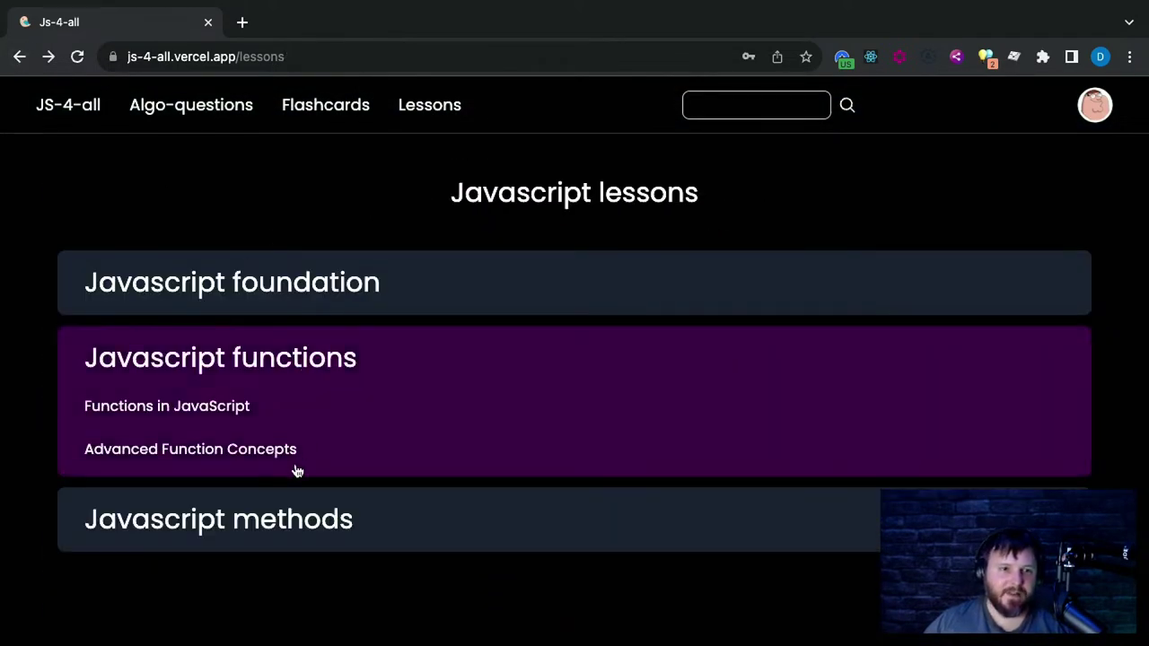
{"action": "left_click", "coordinate": [296, 518]}
{"action": "left_click", "coordinate": [270, 378]}
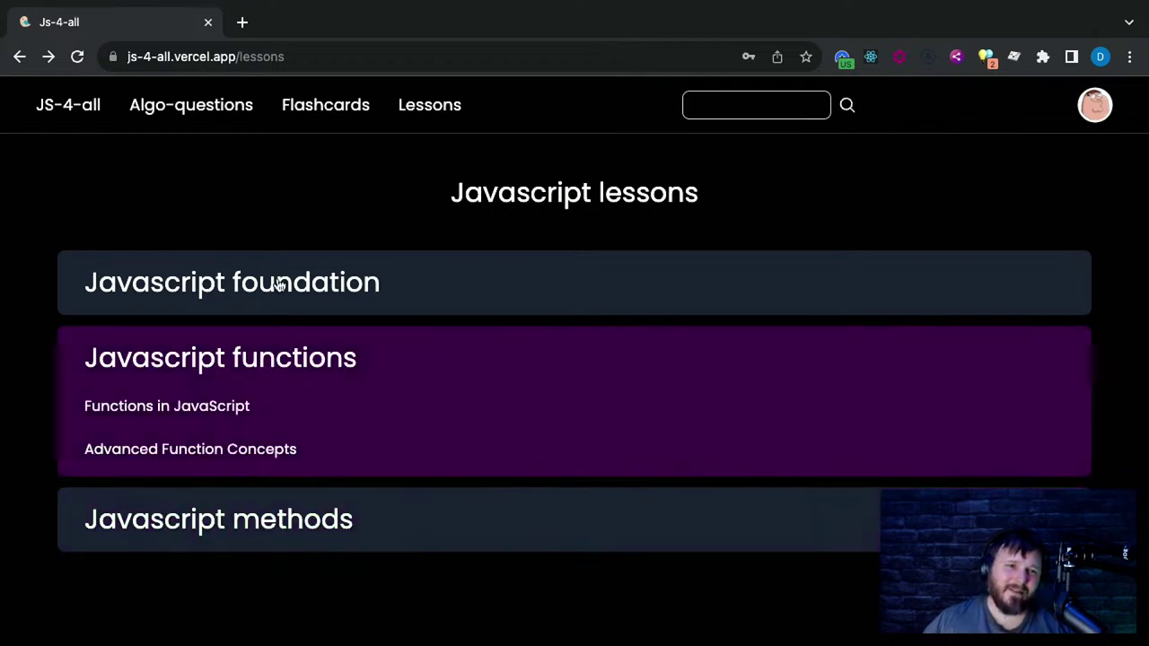
{"action": "left_click", "coordinate": [278, 280]}
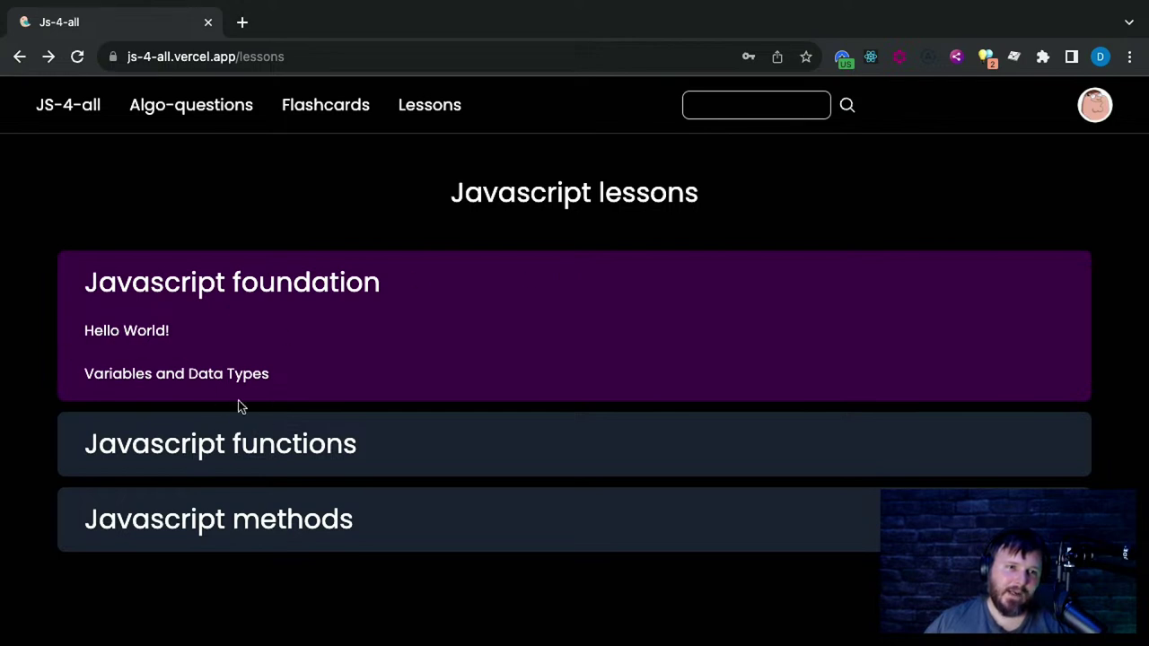
{"action": "left_click", "coordinate": [248, 454]}
{"action": "scroll", "coordinate": [252, 464], "scroll_direction": "down", "scroll_amount": 1}
{"action": "left_click", "coordinate": [244, 464]}
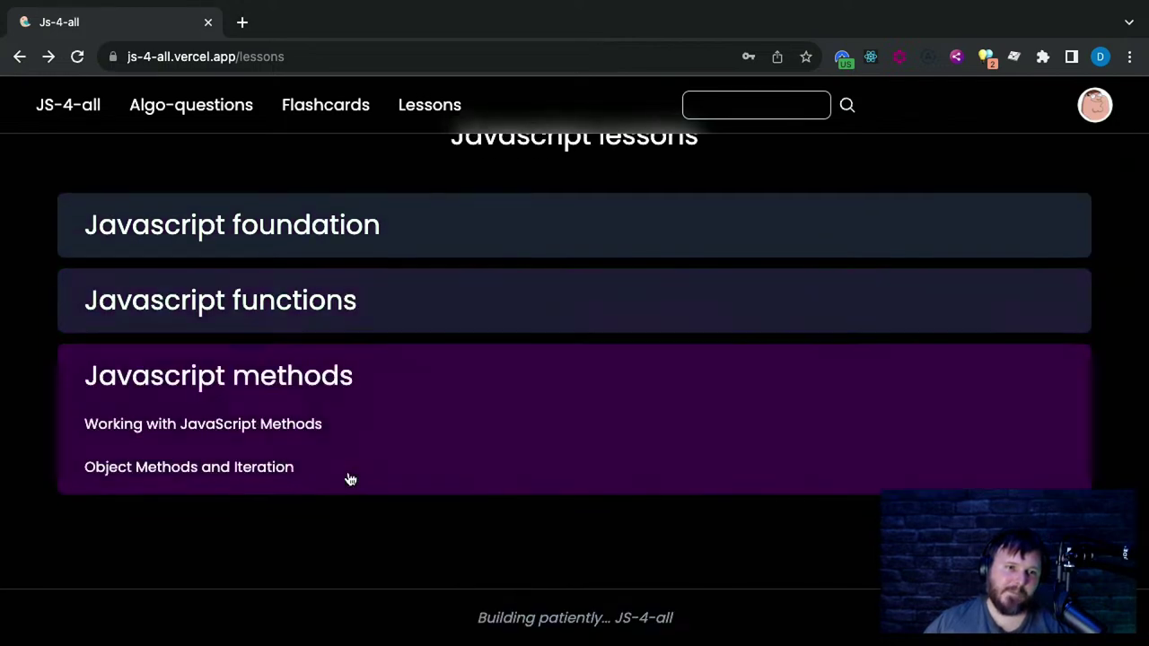
{"action": "left_click", "coordinate": [233, 316]}
{"action": "left_click", "coordinate": [216, 219]}
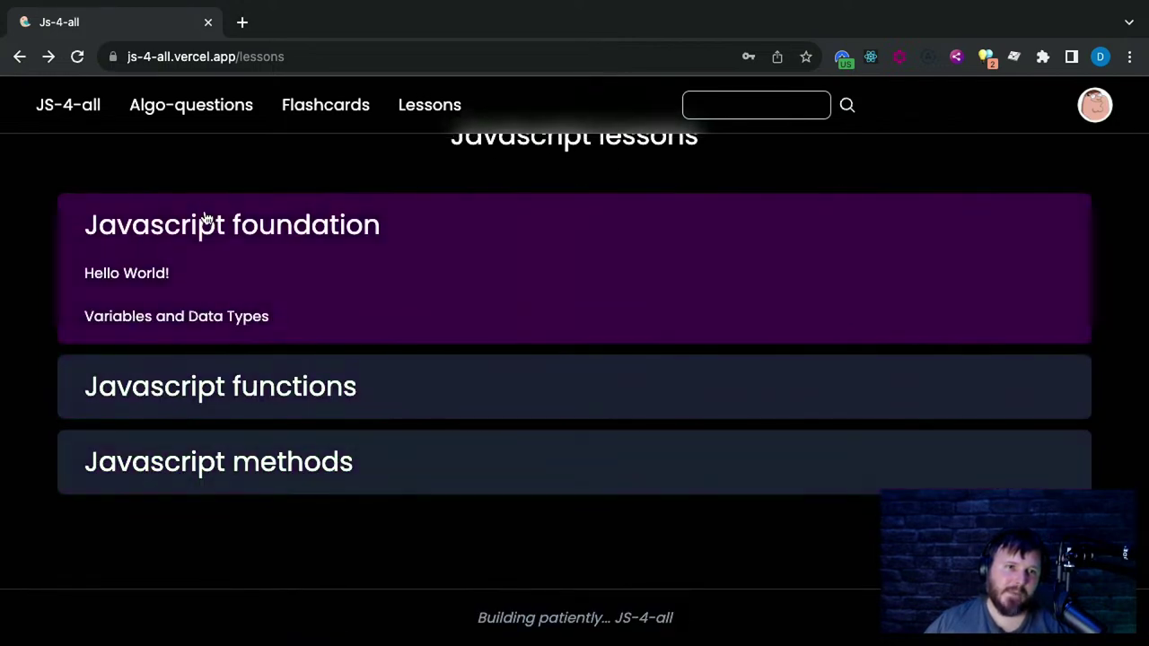
Return to the home page and look at the Features cards for algorithm questions, flashcards and lessons
{"action": "left_click", "coordinate": [19, 56]}
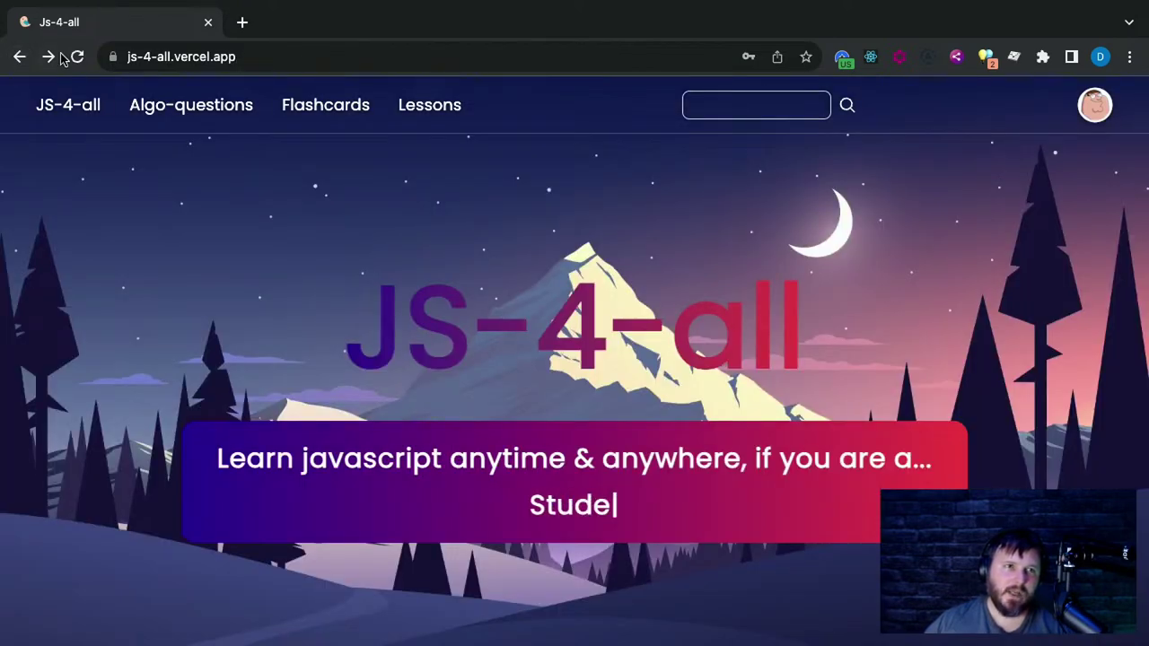
{"action": "scroll", "coordinate": [548, 416], "scroll_direction": "down", "scroll_amount": 3}
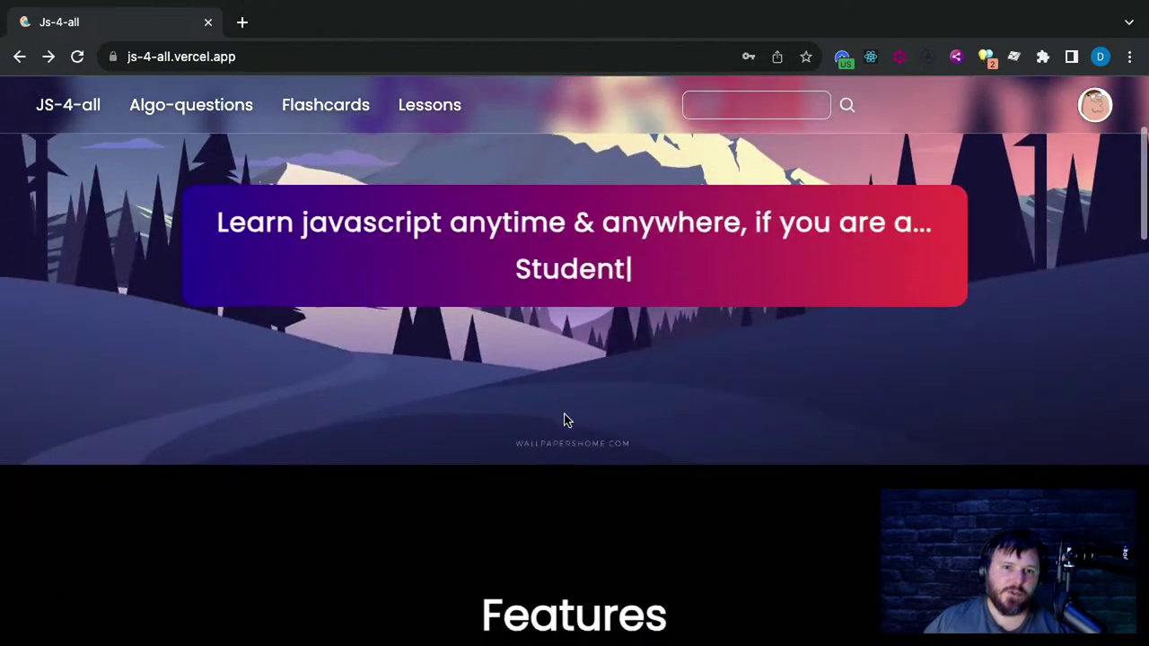
{"action": "scroll", "coordinate": [564, 419], "scroll_direction": "down", "scroll_amount": 5}
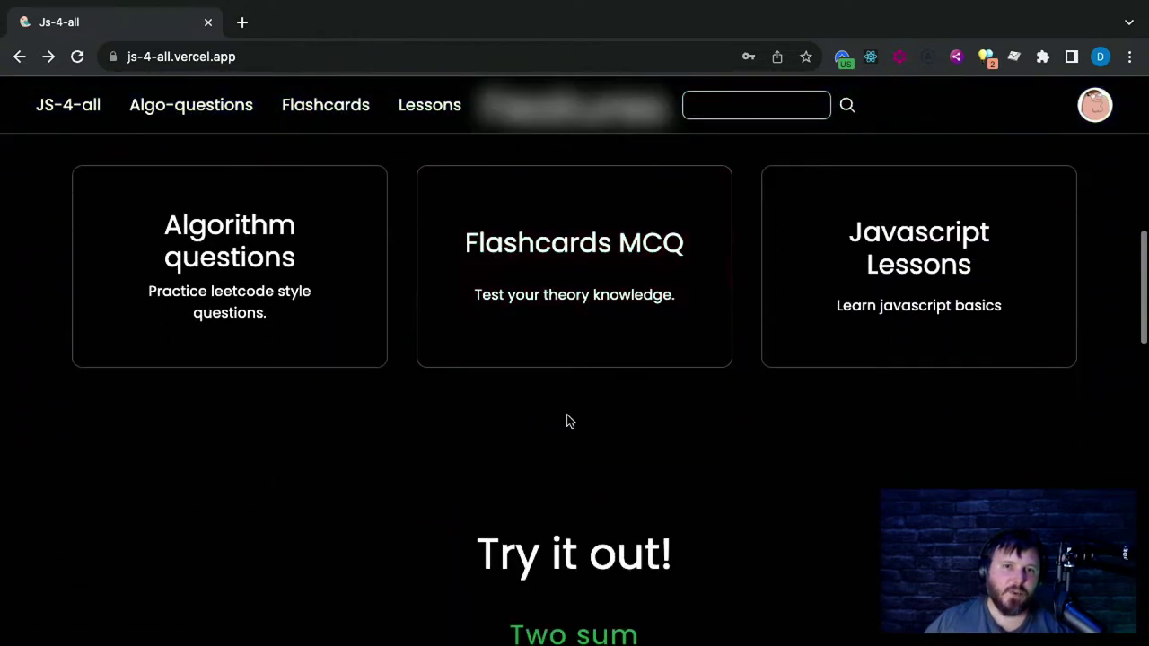
Open the Two Sum algorithm question, show its solution, and place the cursor on the "write your code here" line
{"action": "left_click", "coordinate": [261, 296]}
{"action": "left_click", "coordinate": [310, 232]}
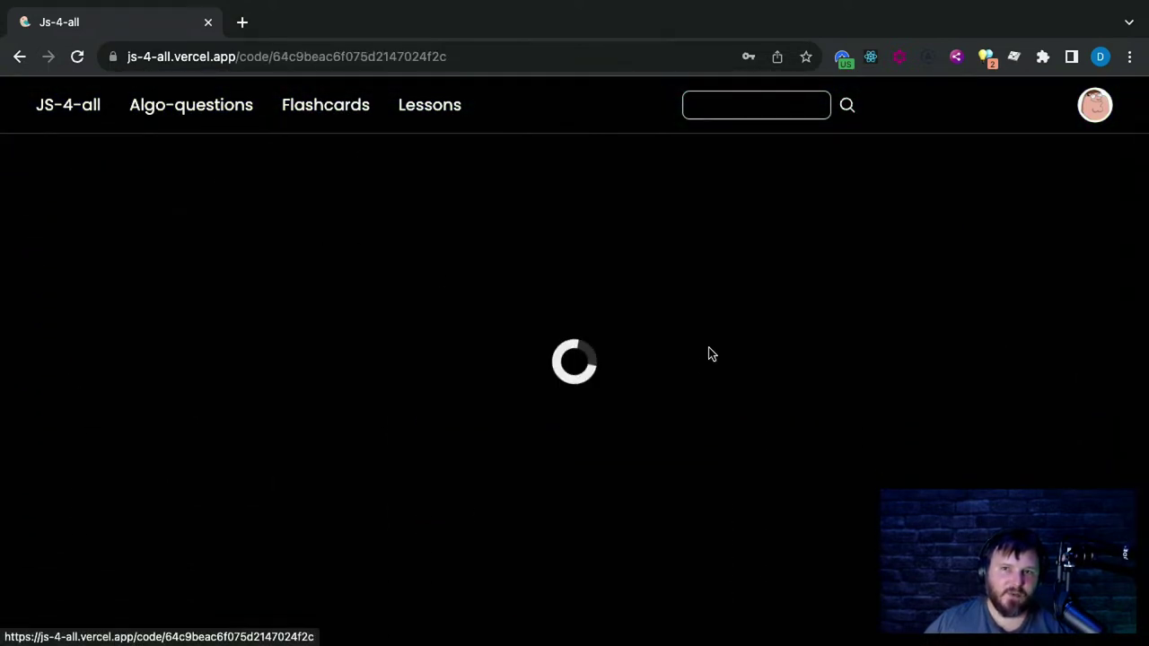
{"action": "scroll", "coordinate": [613, 420], "scroll_direction": "down", "scroll_amount": 3}
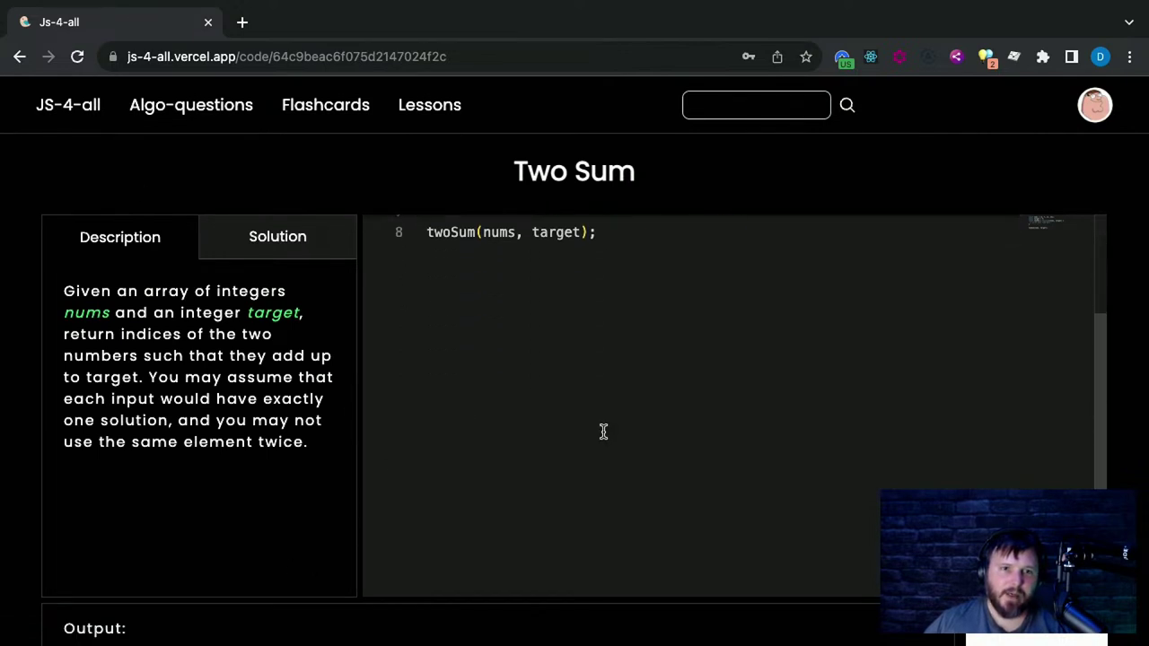
{"action": "left_click", "coordinate": [278, 235]}
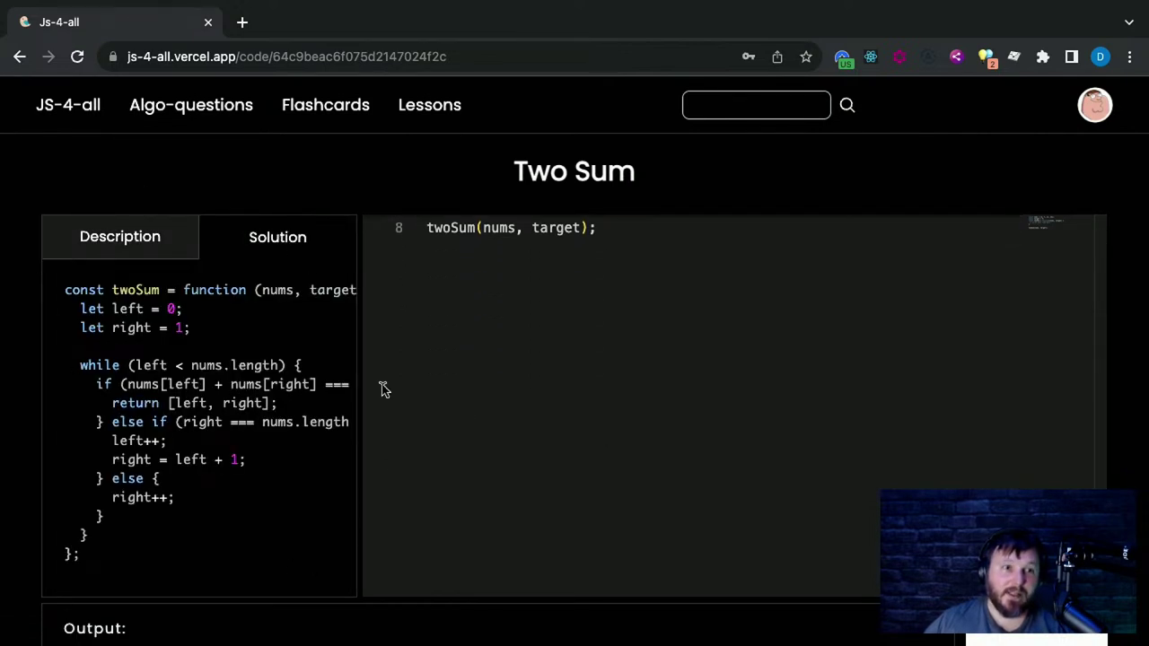
{"action": "scroll", "coordinate": [274, 483], "scroll_direction": "down", "scroll_amount": 1}
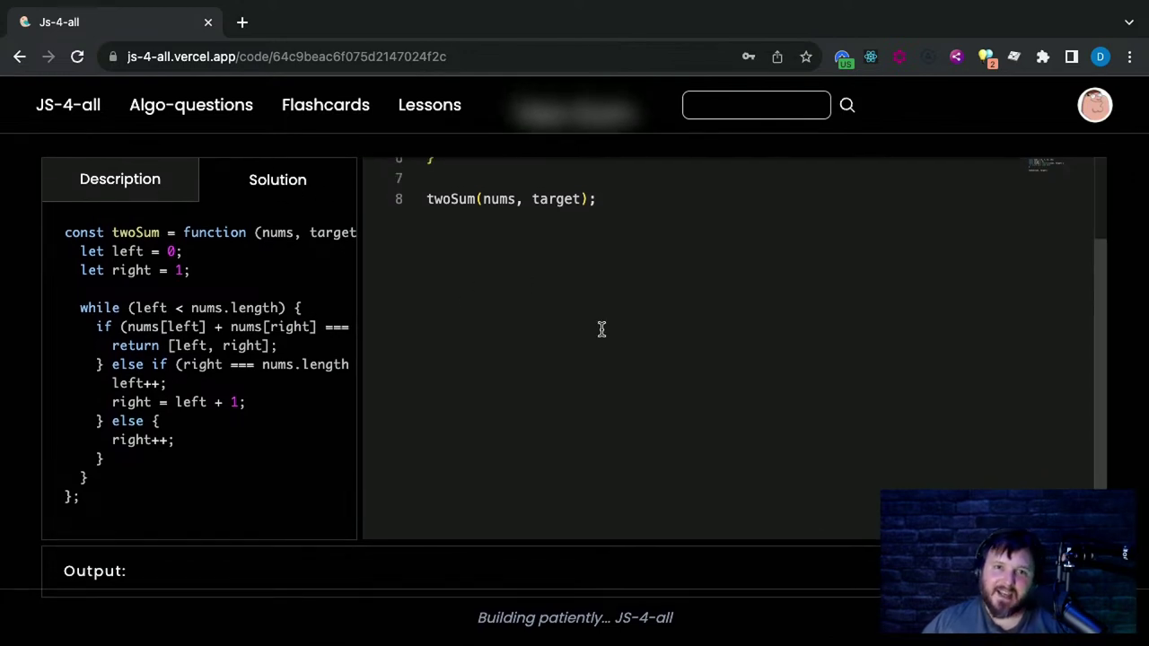
{"action": "scroll", "coordinate": [600, 328], "scroll_direction": "up", "scroll_amount": 2}
{"action": "left_click", "coordinate": [703, 249]}
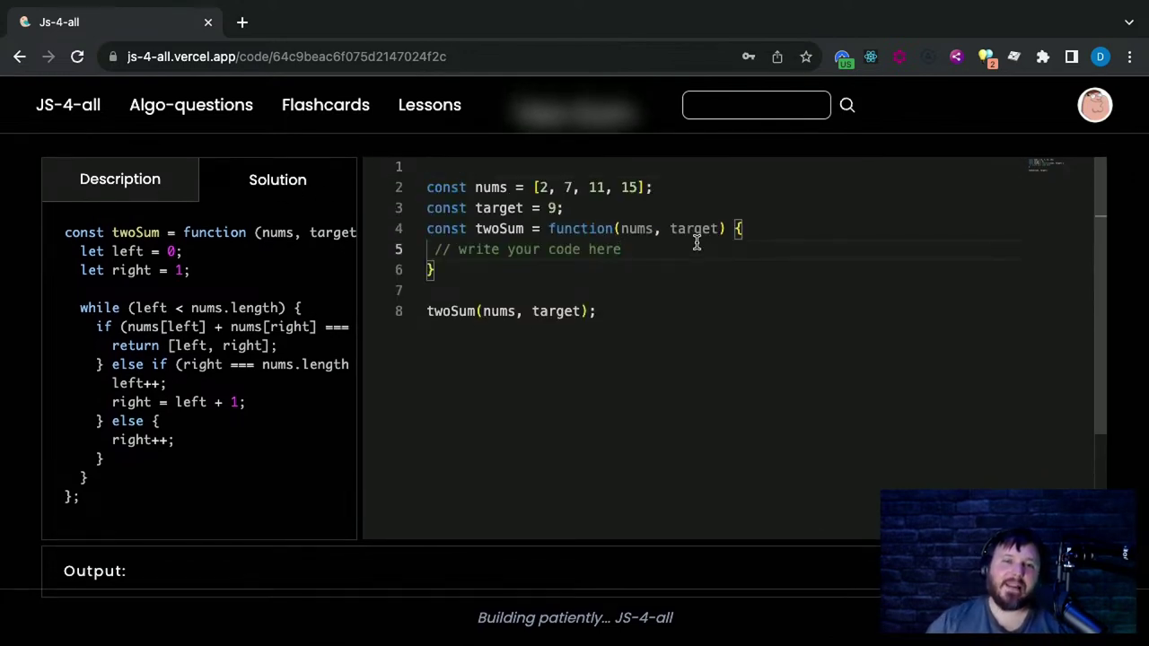
Add the line "return [0,1];" below the "write your code here" comment inside the twoSum function
{"action": "key", "text": "Return"}
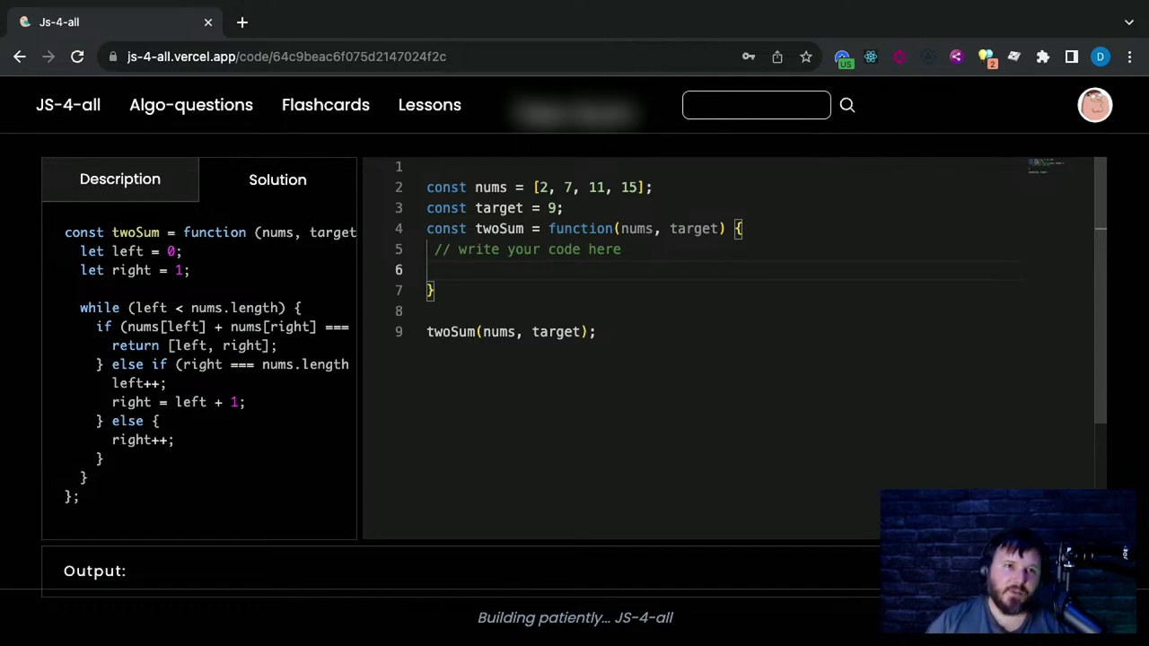
{"action": "scroll", "coordinate": [269, 296], "scroll_direction": "up", "scroll_amount": 1}
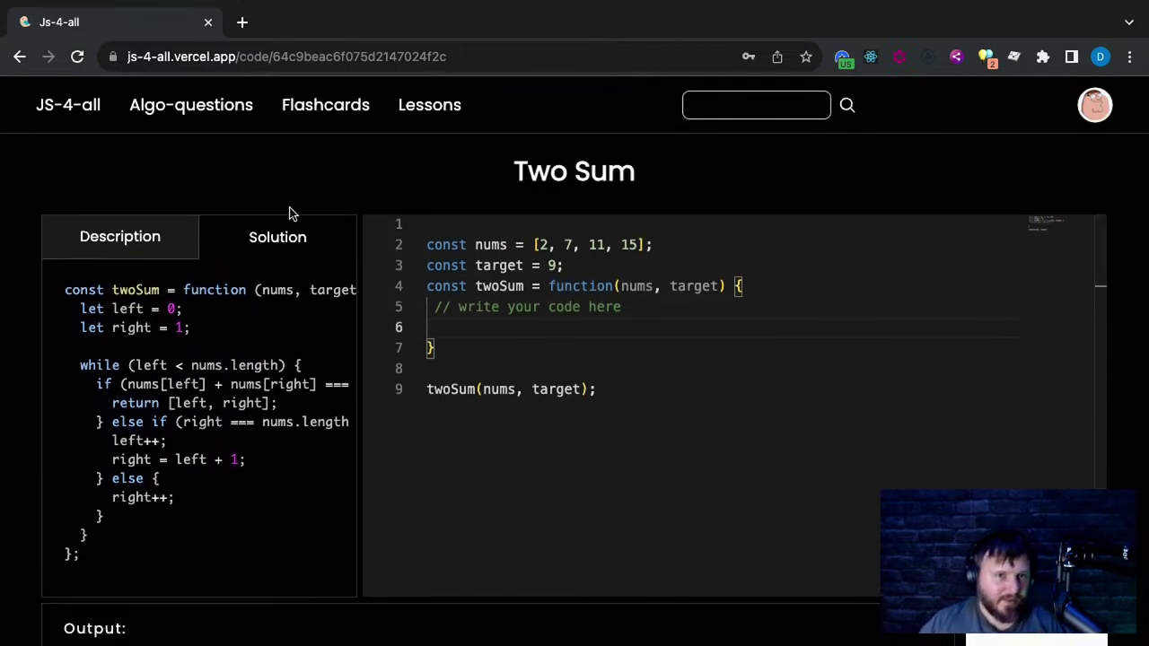
{"action": "left_click_drag", "start_coordinate": [639, 170], "coordinate": [491, 175]}
{"action": "left_click", "coordinate": [653, 388]}
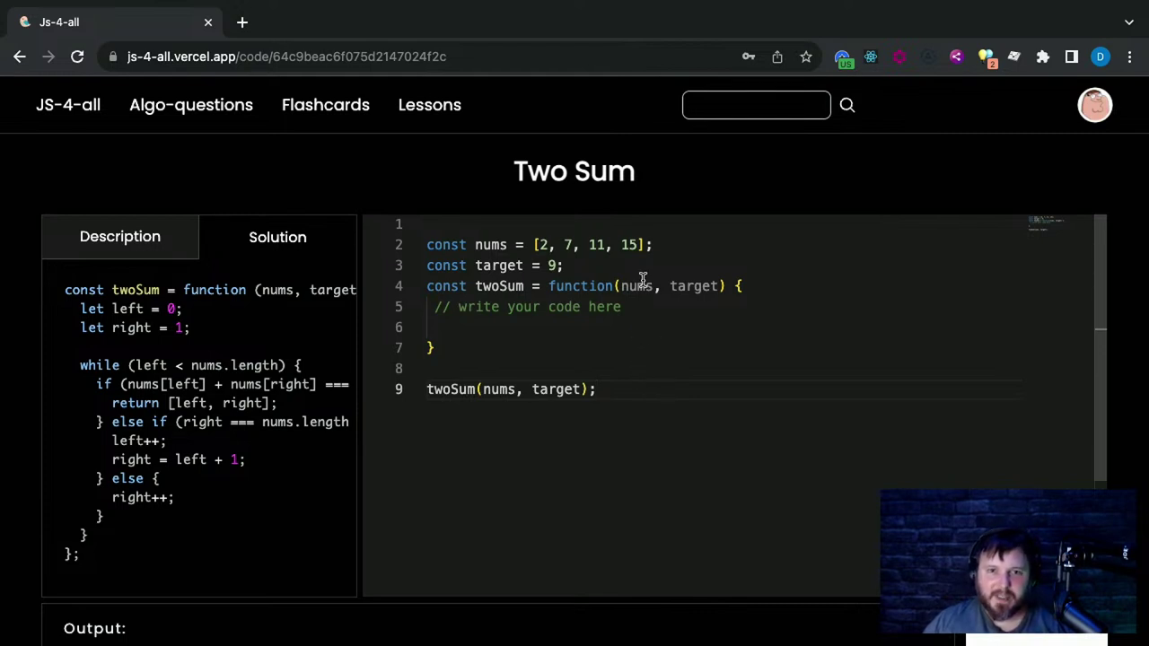
{"action": "left_click_drag", "start_coordinate": [639, 175], "coordinate": [512, 188]}
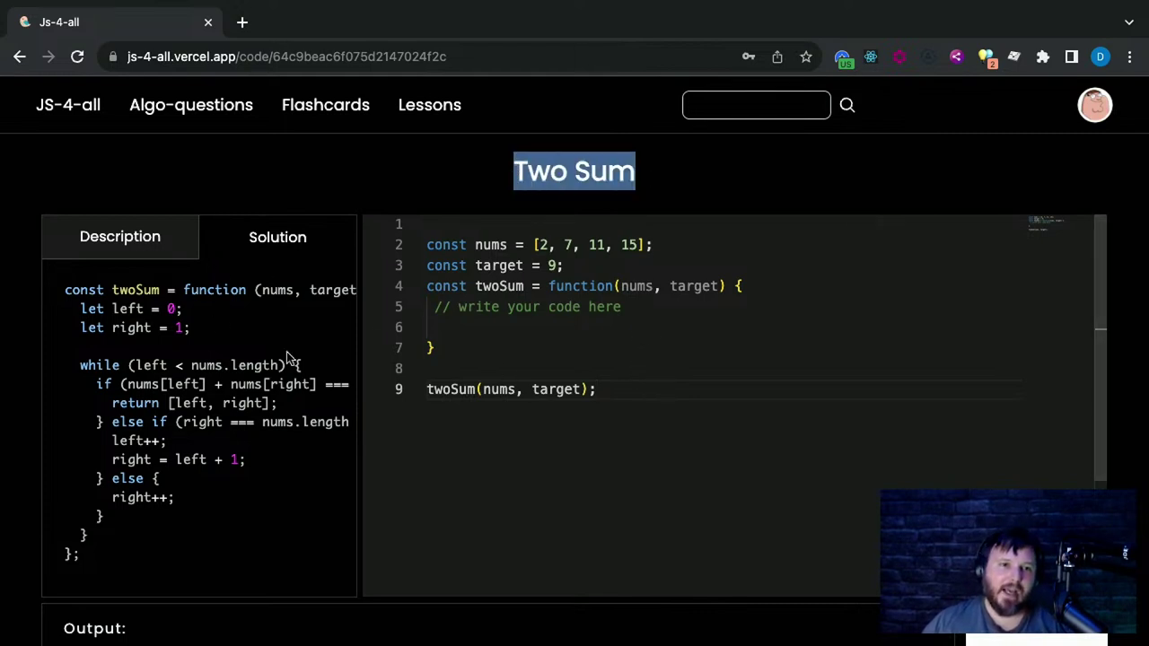
{"action": "left_click", "coordinate": [550, 330]}
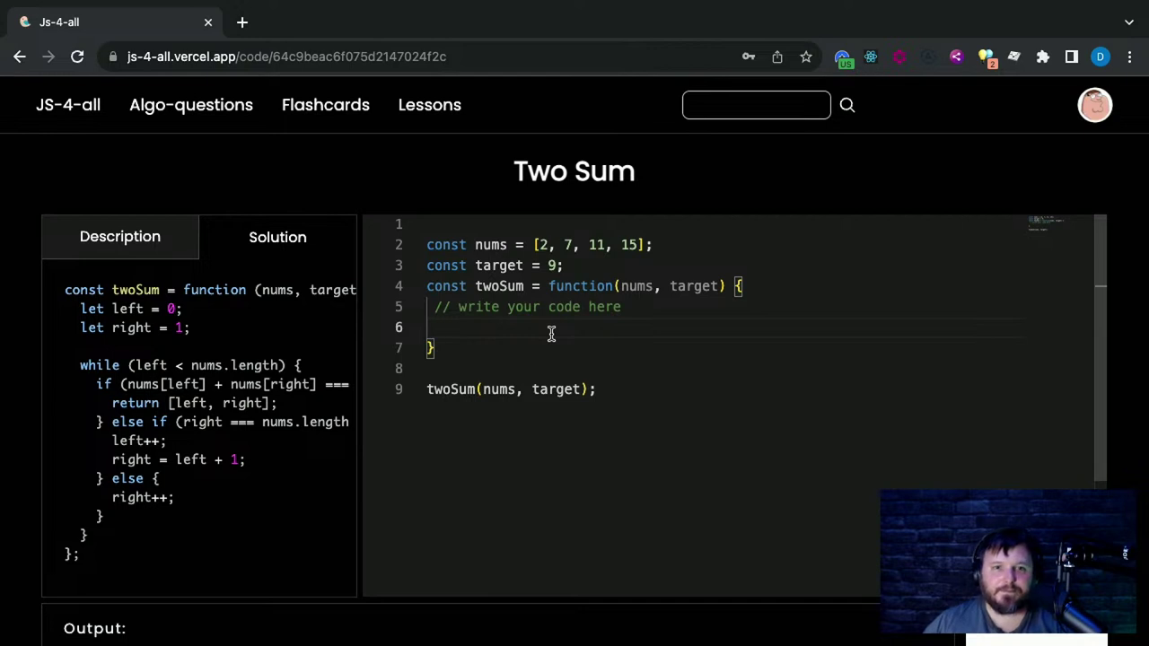
{"action": "type", "text": "return [0,"}
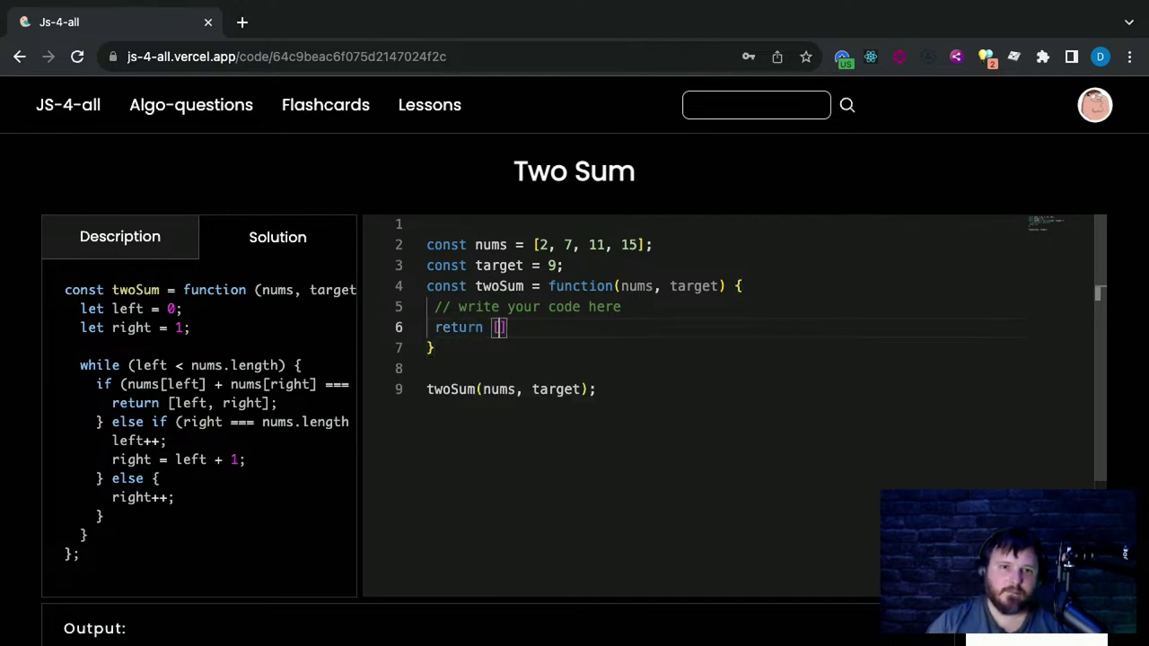
{"action": "type", "text": "1];"}
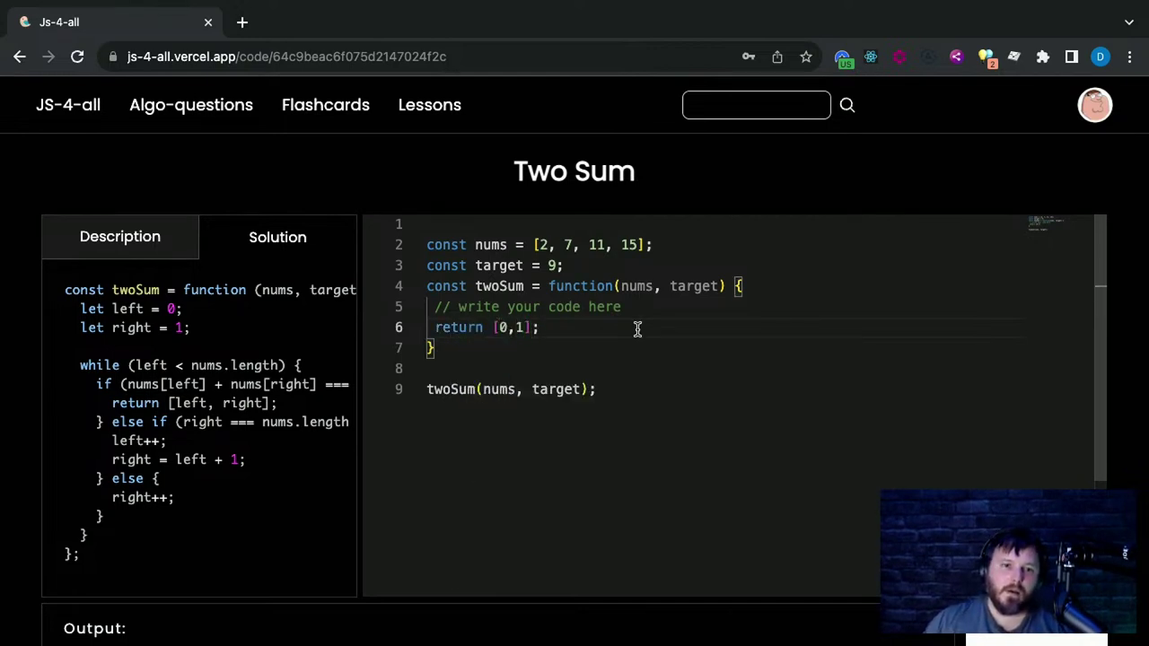
Show the Two Sum description and highlight the word "indices" in its instructions
{"action": "left_click", "coordinate": [118, 231]}
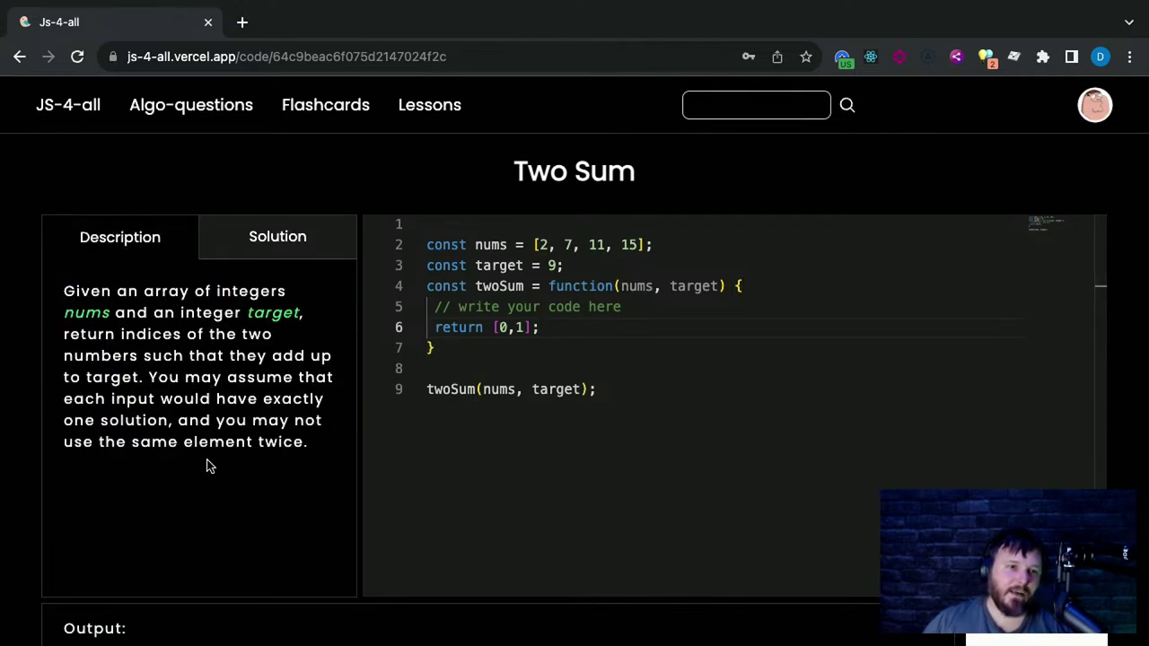
{"action": "left_click_drag", "start_coordinate": [164, 382], "coordinate": [229, 399]}
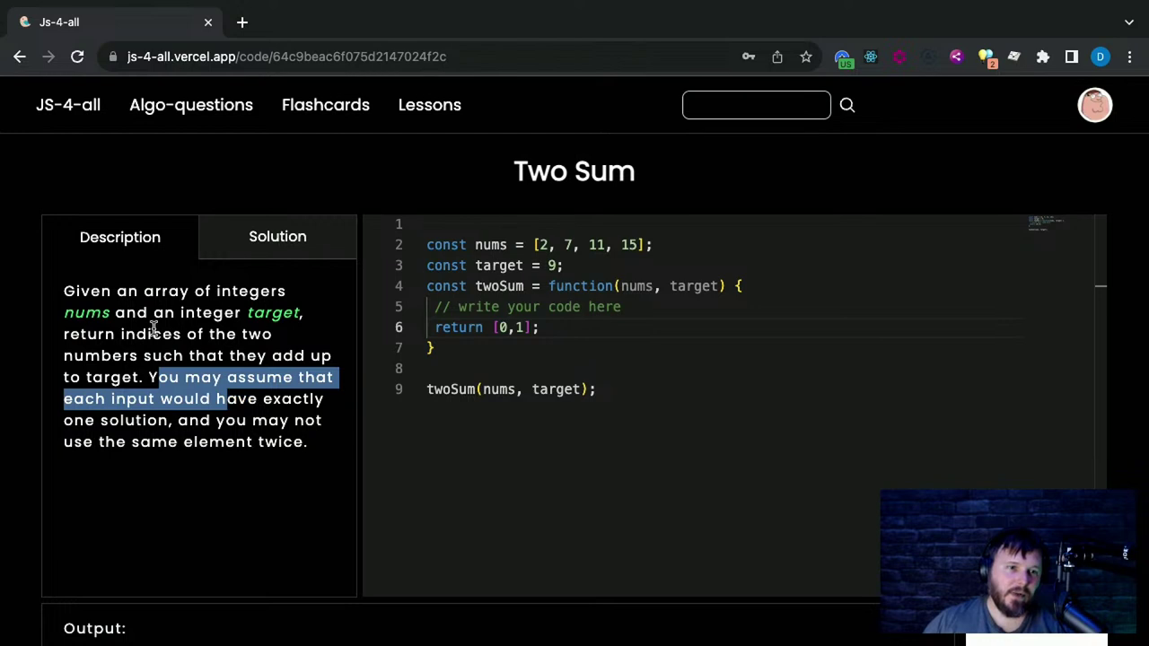
{"action": "left_click_drag", "start_coordinate": [106, 334], "coordinate": [256, 332]}
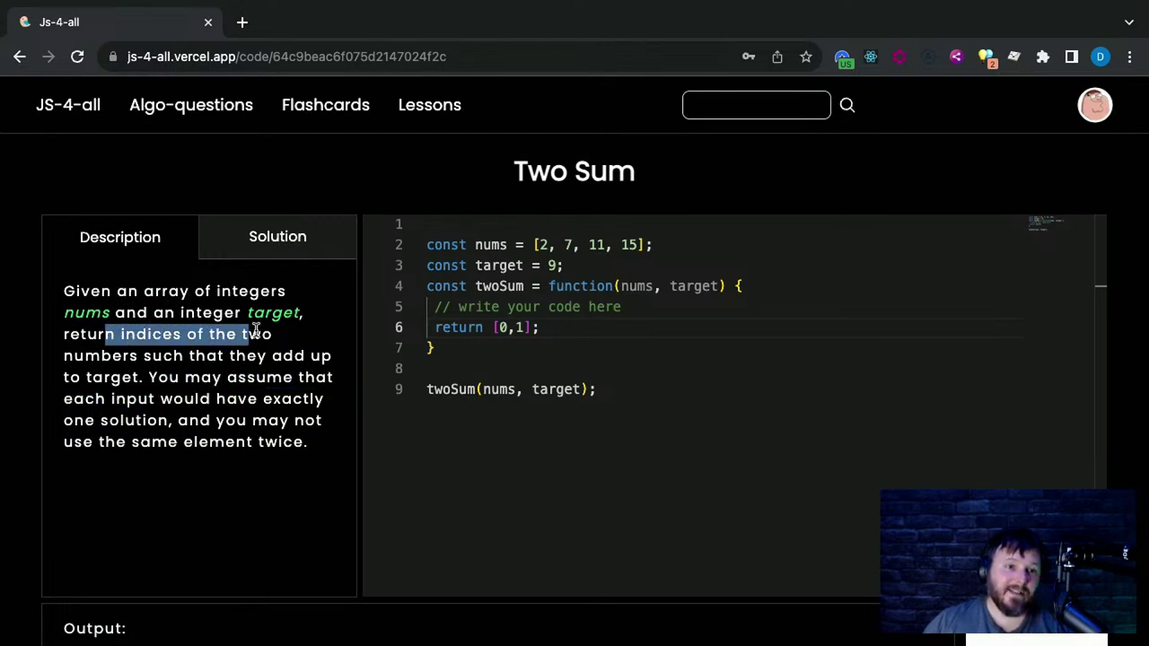
{"action": "mouse_move", "coordinate": [118, 335]}
{"action": "left_mouse_down"}
{"action": "mouse_move", "coordinate": [178, 330]}
{"action": "mouse_move", "coordinate": [115, 334]}
{"action": "left_mouse_up"}
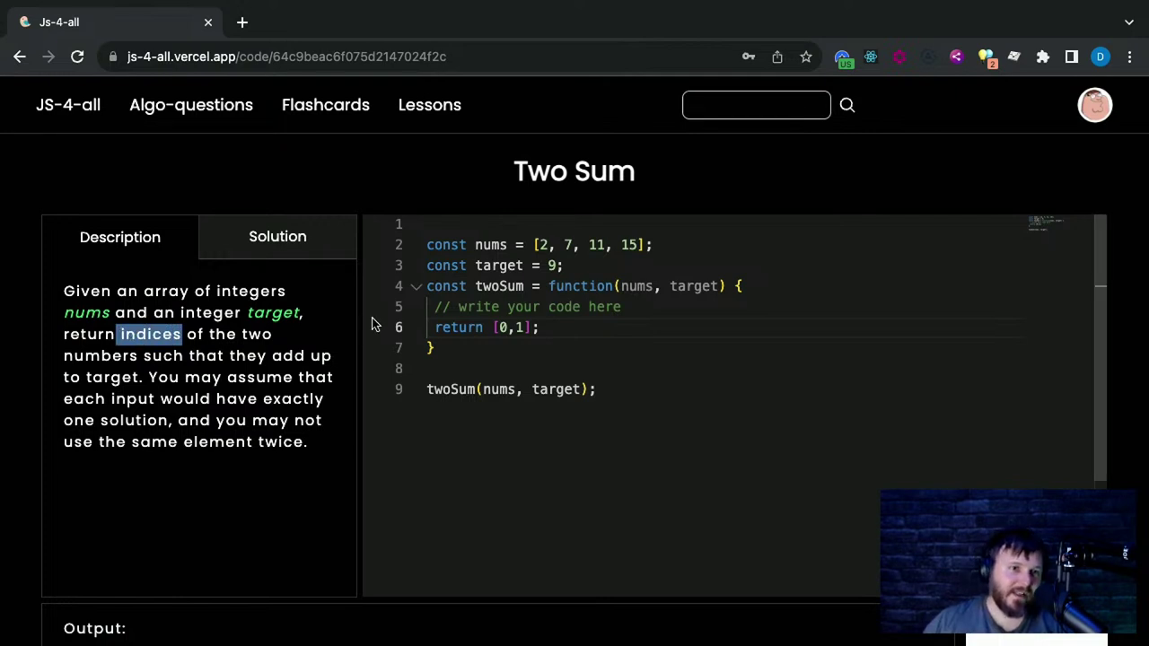
Run the Two Sum code and check its output and test result against the expected answer
{"action": "scroll", "coordinate": [551, 461], "scroll_direction": "down", "scroll_amount": 2}
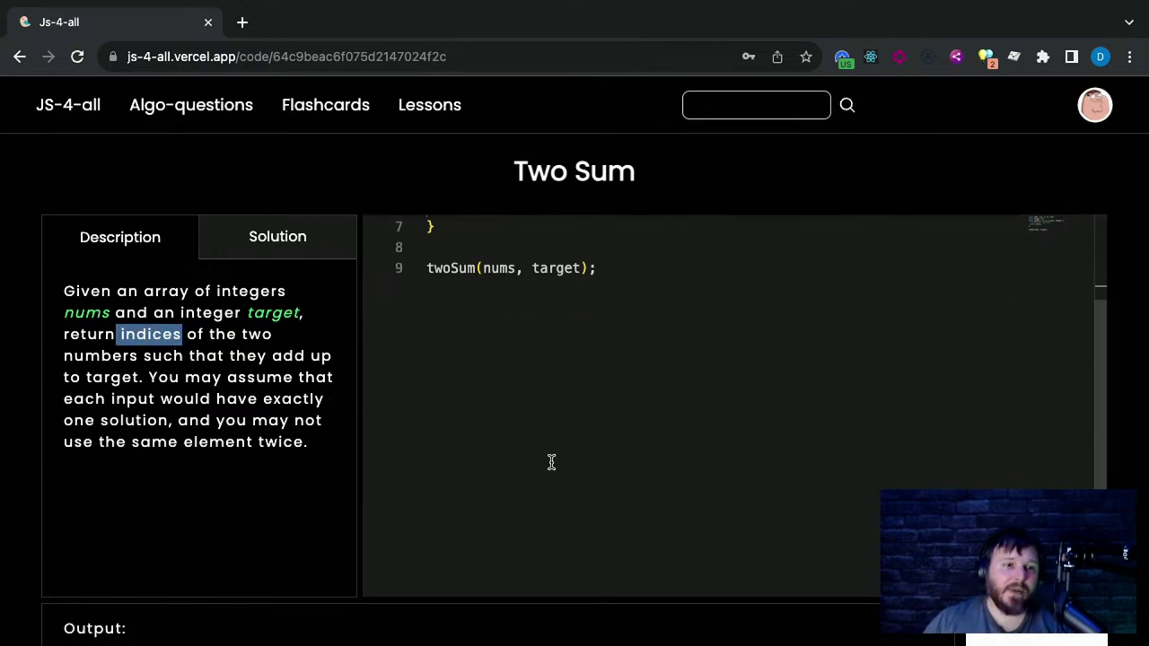
{"action": "scroll", "coordinate": [178, 539], "scroll_direction": "down", "scroll_amount": 1}
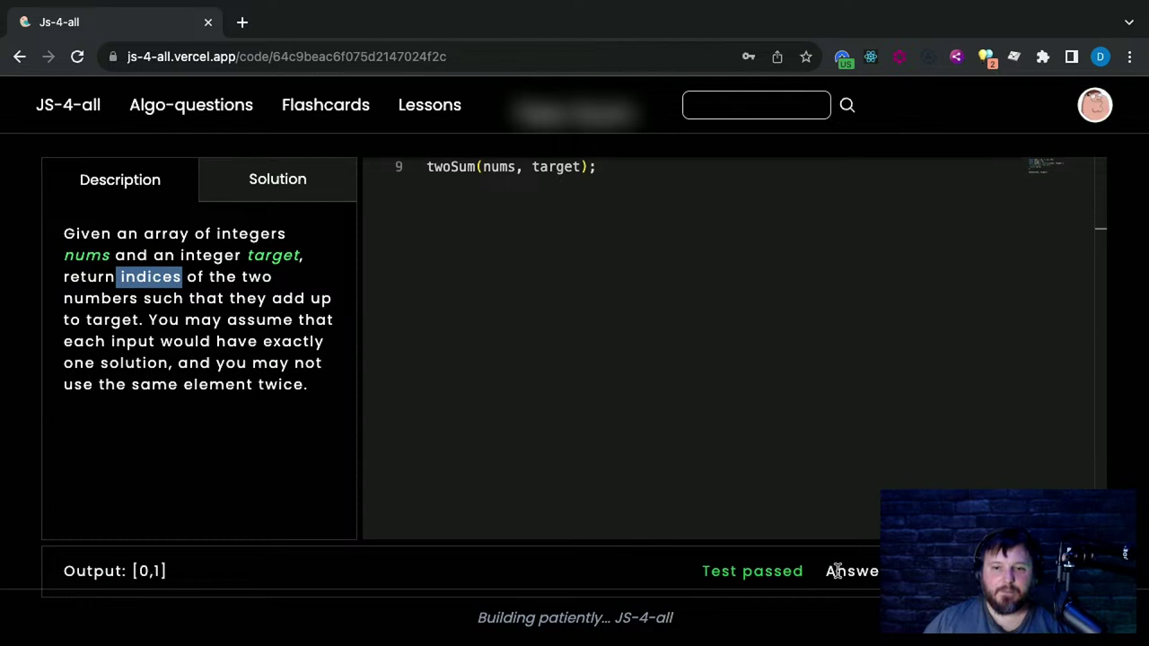
{"action": "scroll", "coordinate": [690, 383], "scroll_direction": "up", "scroll_amount": 2}
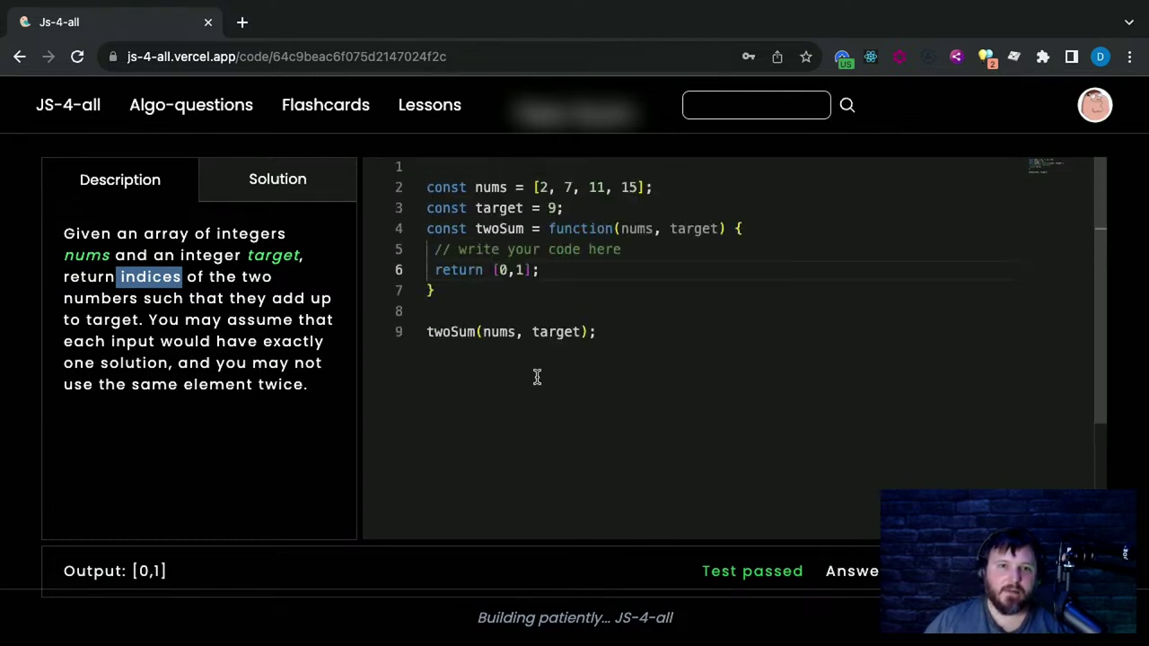
{"action": "scroll", "coordinate": [337, 351], "scroll_direction": "up", "scroll_amount": 1}
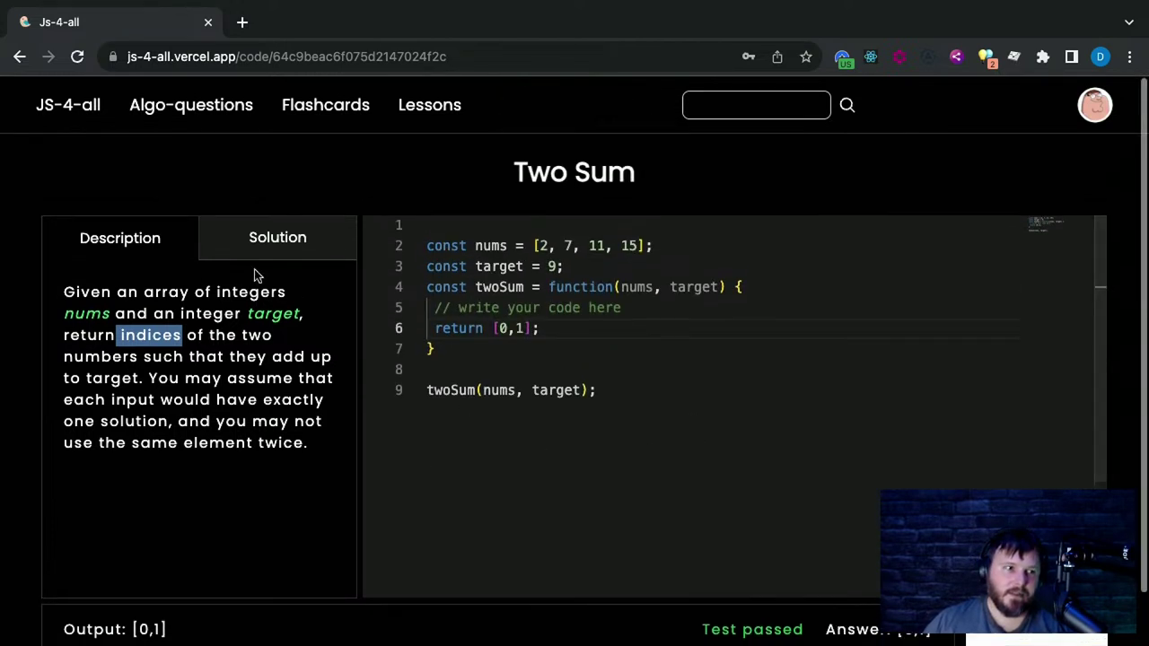
Open the Longest Palindromic Substring question from the algorithm questions list and highlight its title
{"action": "left_click", "coordinate": [189, 110]}
{"action": "scroll", "coordinate": [431, 502], "scroll_direction": "down", "scroll_amount": 1}
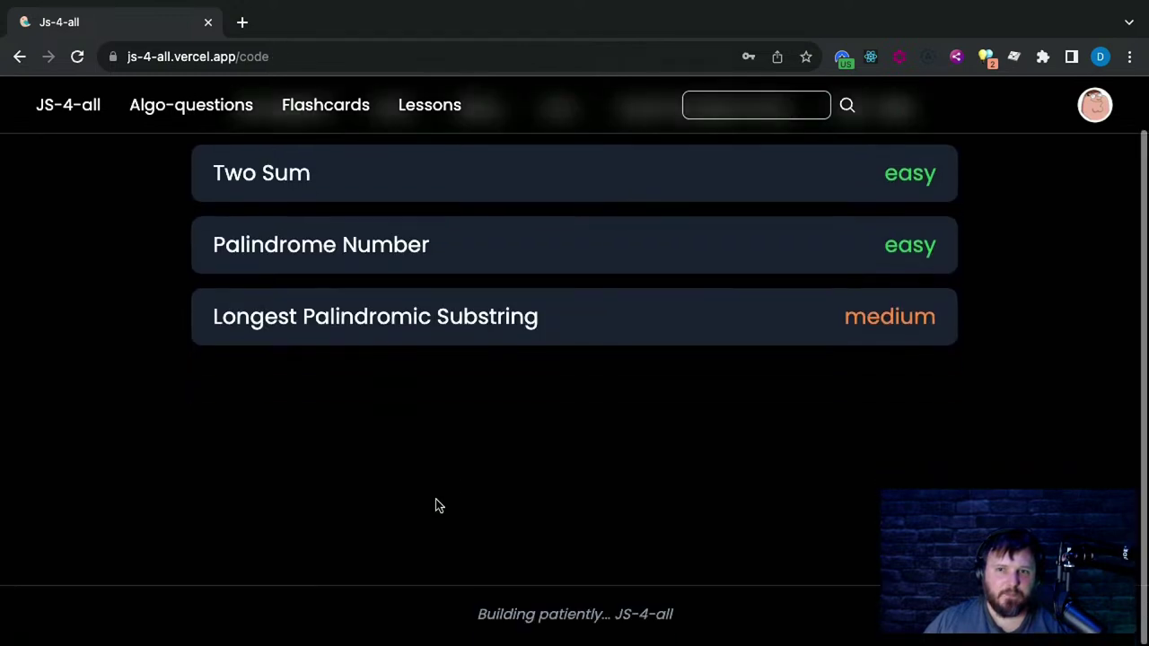
{"action": "scroll", "coordinate": [368, 329], "scroll_direction": "up", "scroll_amount": 1}
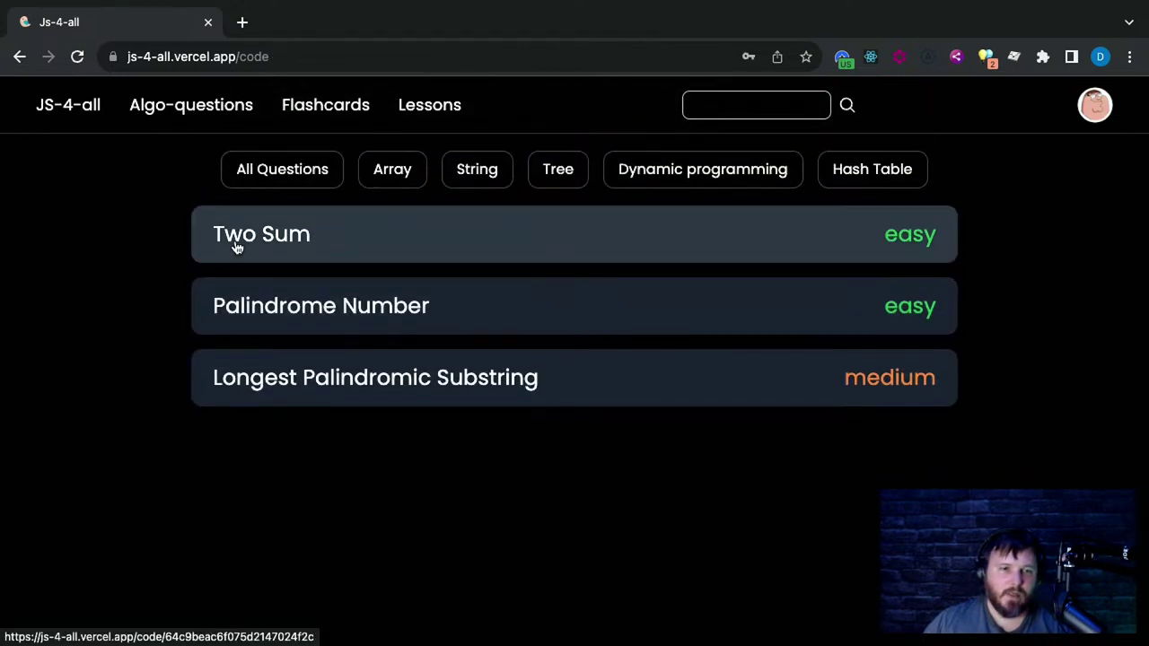
{"action": "left_click", "coordinate": [431, 402]}
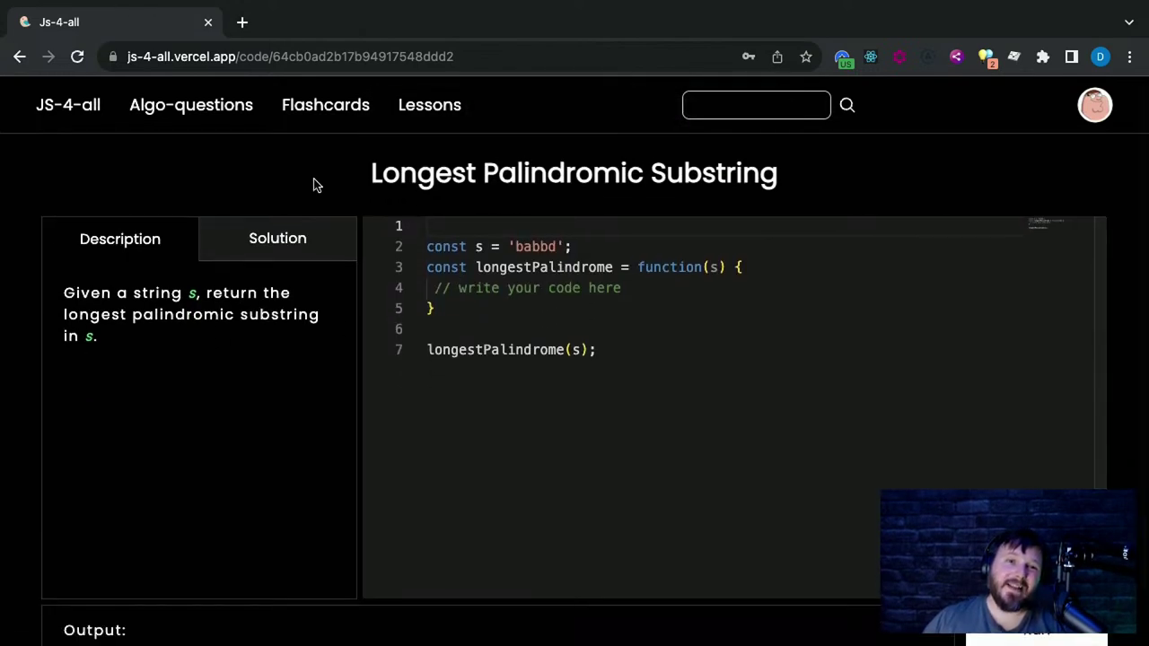
{"action": "left_click_drag", "start_coordinate": [371, 171], "coordinate": [805, 174]}
{"action": "left_click", "coordinate": [814, 177]}
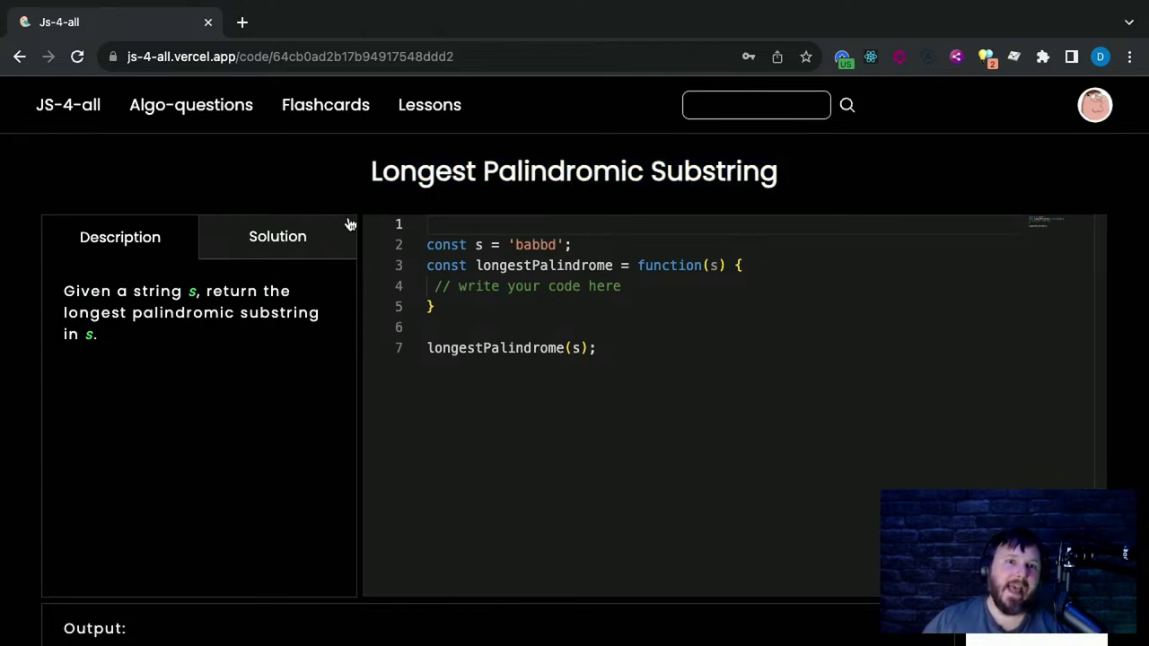
{"action": "left_click_drag", "start_coordinate": [369, 170], "coordinate": [864, 179]}
{"action": "left_click_drag", "start_coordinate": [794, 179], "coordinate": [366, 171]}
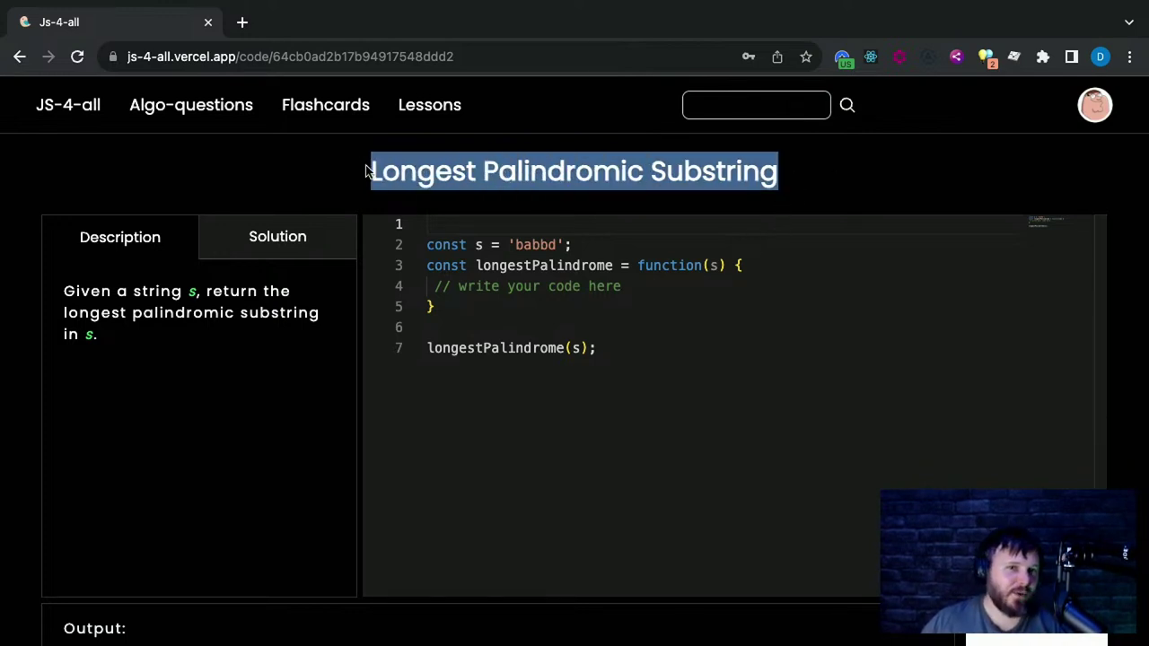
Switch repeatedly between the solution and the description of Longest Palindromic Substring, ending on the description with the title deselected
{"action": "left_click", "coordinate": [309, 242]}
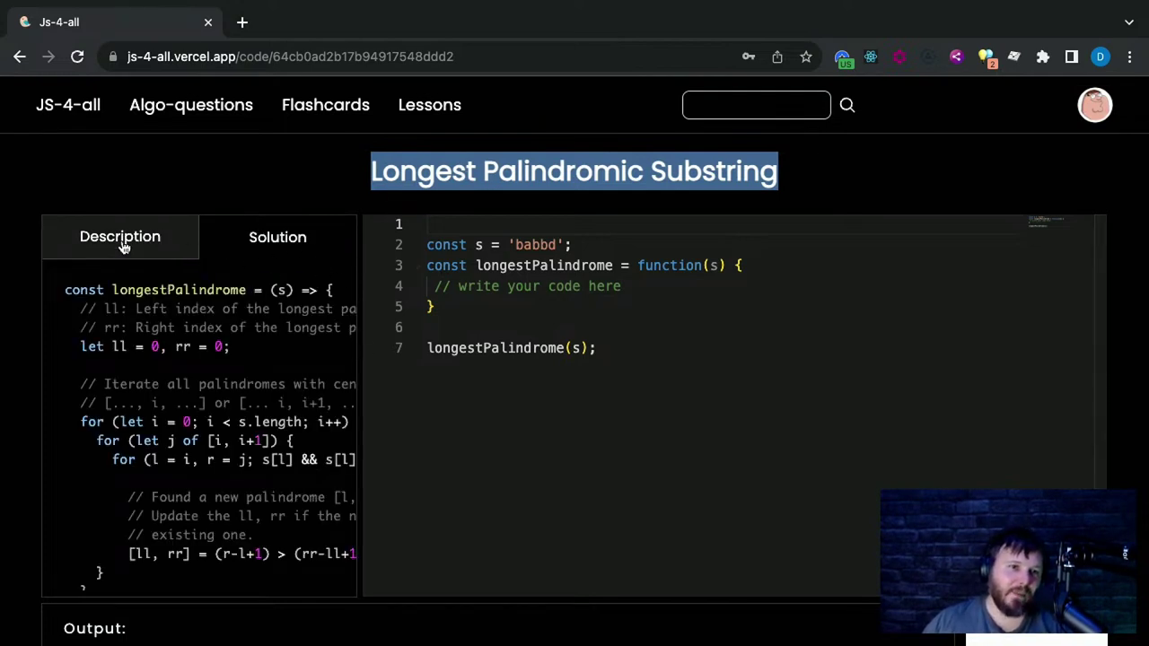
{"action": "left_click", "coordinate": [155, 248]}
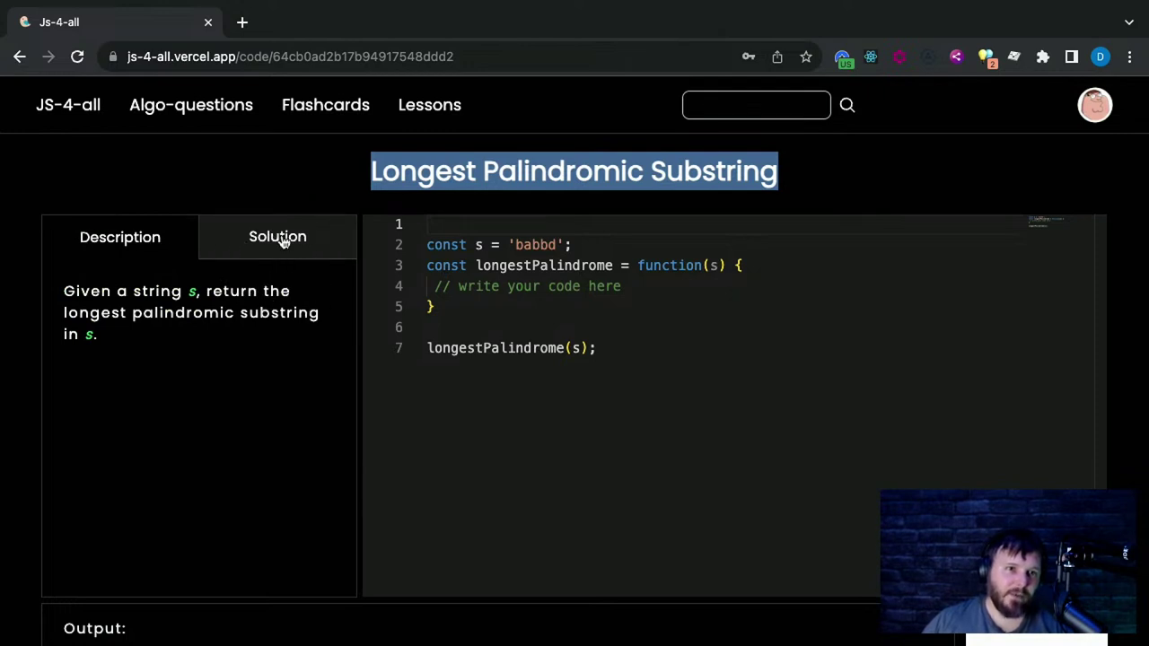
{"action": "left_click", "coordinate": [231, 242]}
{"action": "left_click", "coordinate": [190, 237]}
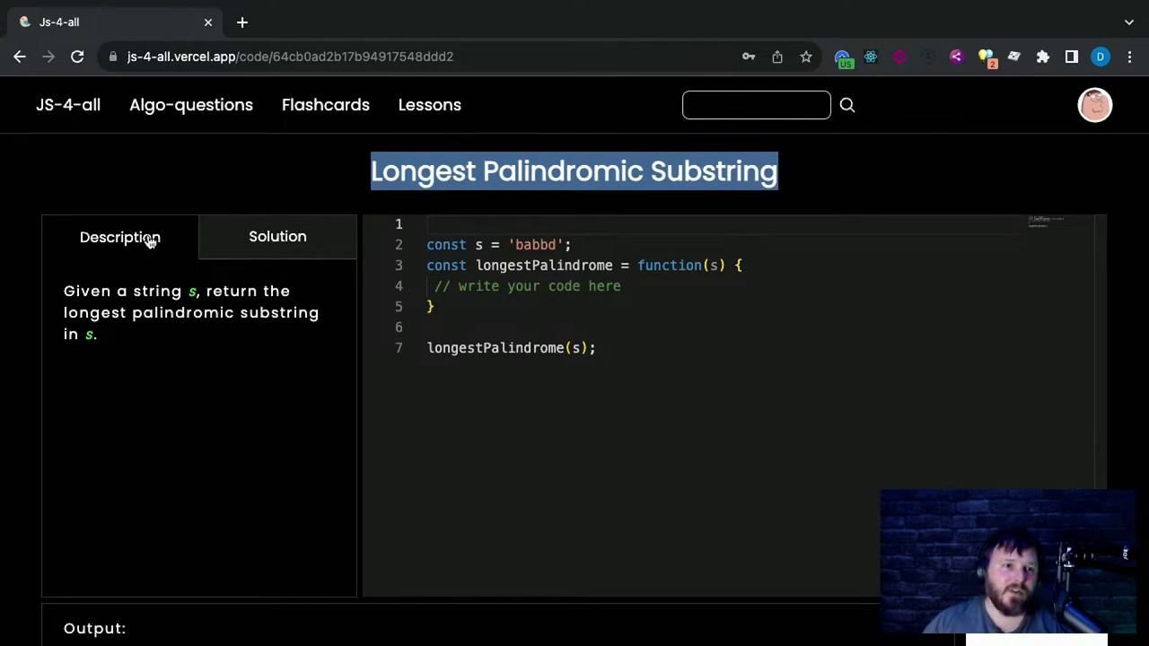
{"action": "left_click", "coordinate": [279, 237]}
{"action": "left_click", "coordinate": [165, 234]}
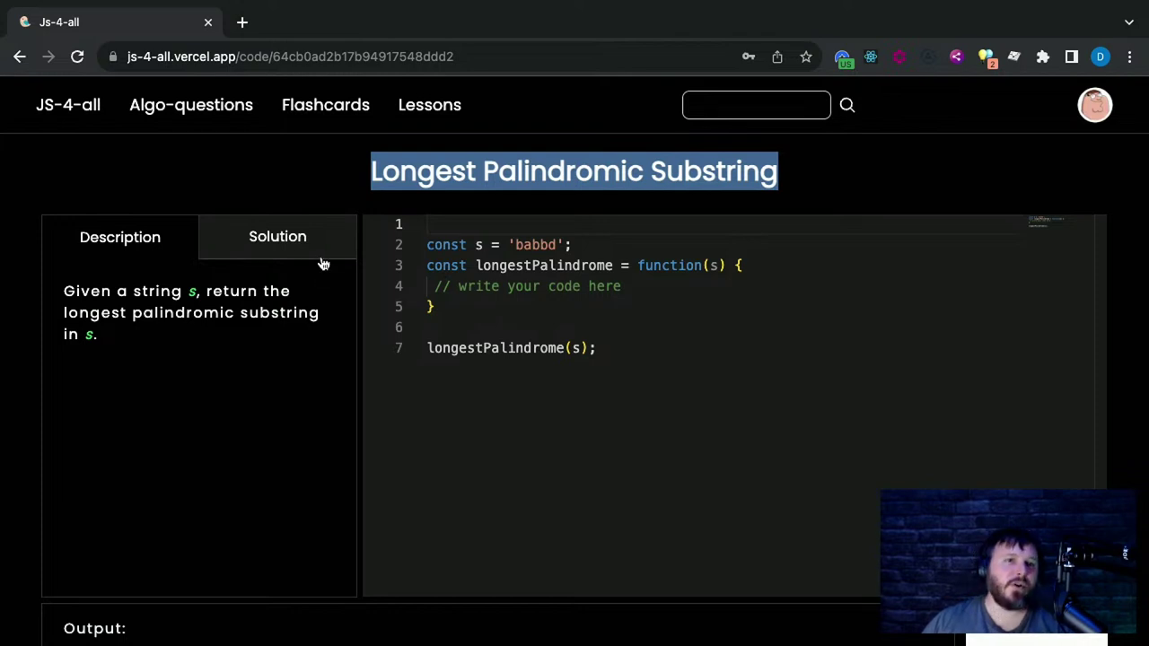
{"action": "left_click", "coordinate": [325, 248]}
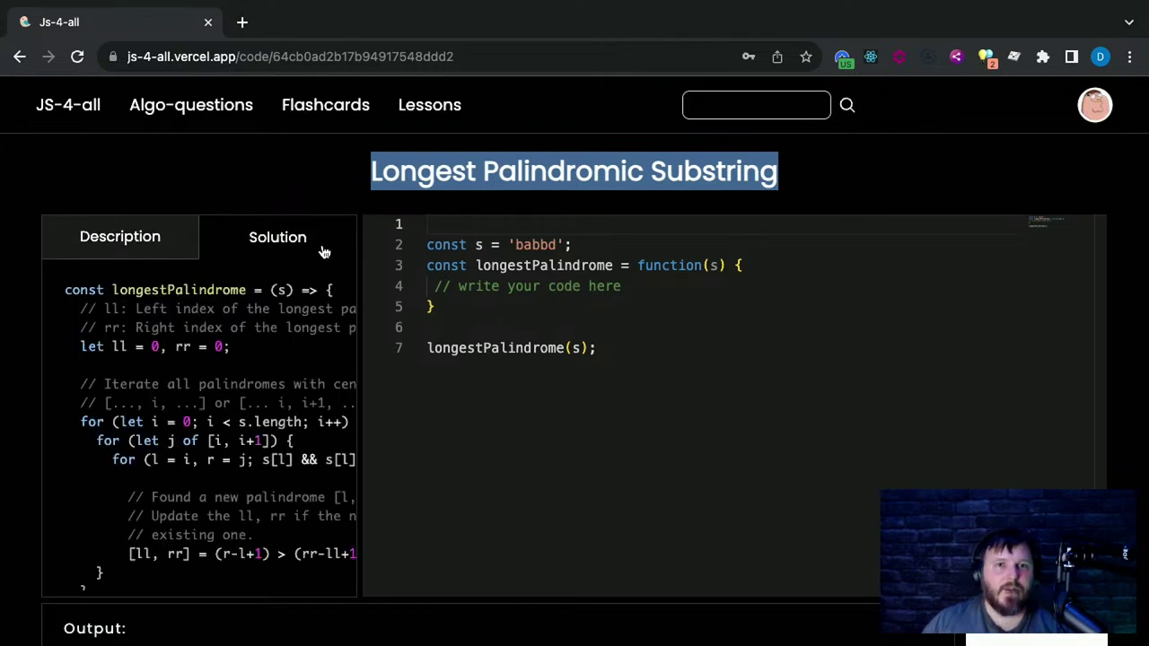
{"action": "left_click", "coordinate": [134, 248]}
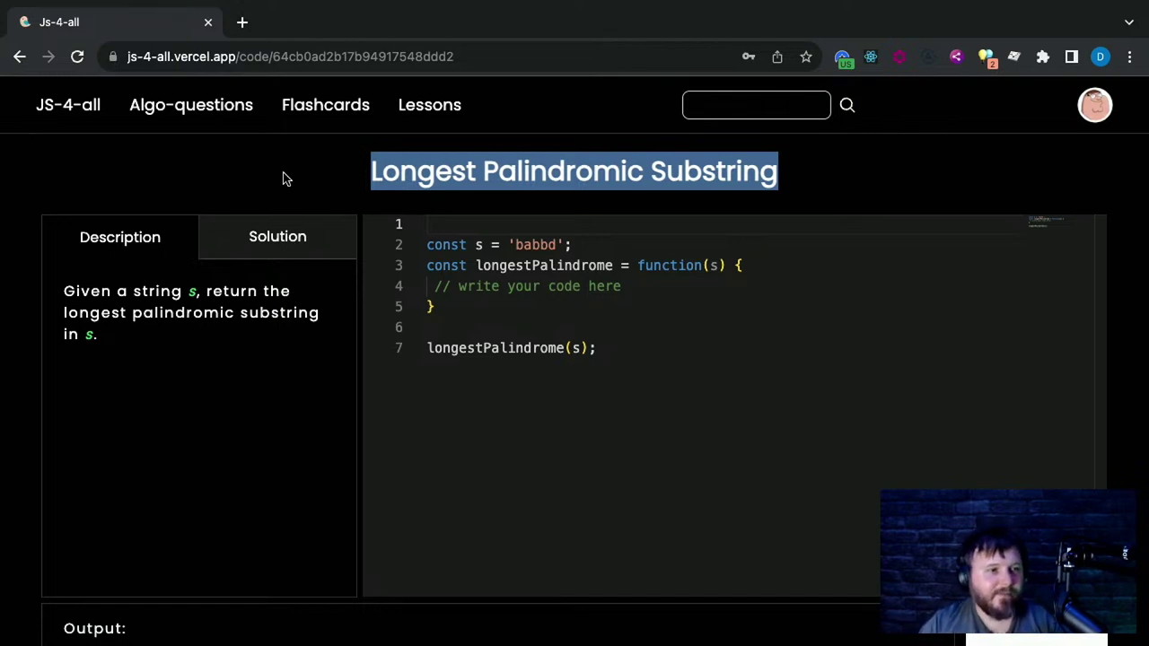
{"action": "left_click", "coordinate": [973, 164]}
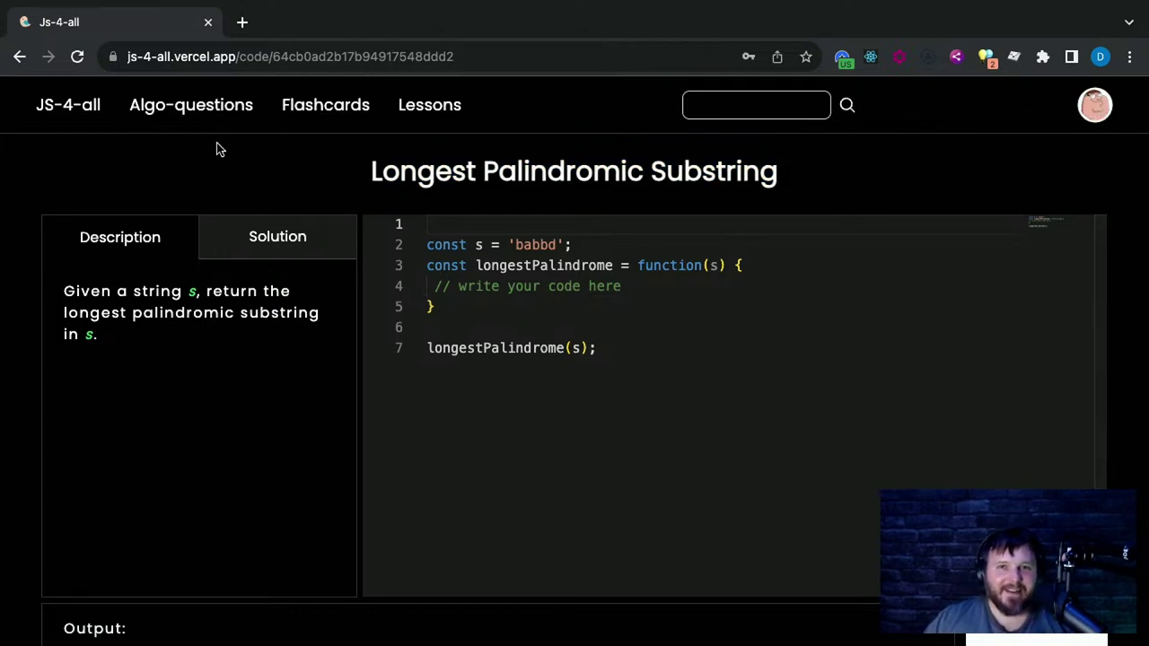
Return to the home page, enter "s" in the site search field, and open the account's profile page
{"action": "left_click", "coordinate": [72, 105]}
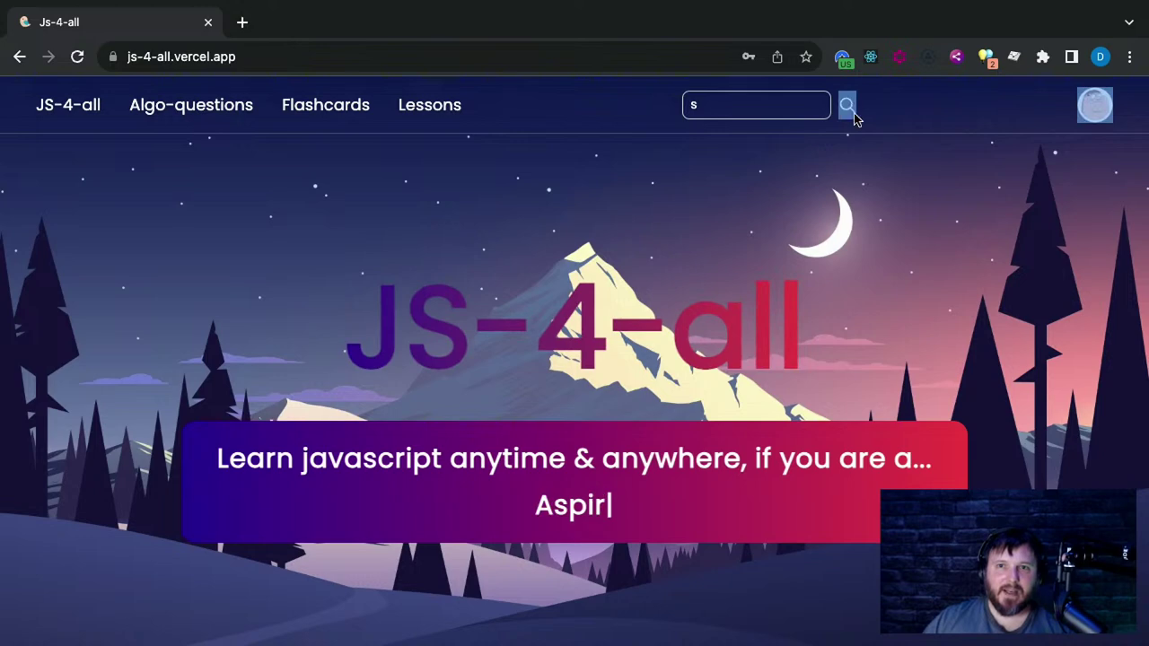
{"action": "left_click", "coordinate": [1094, 105]}
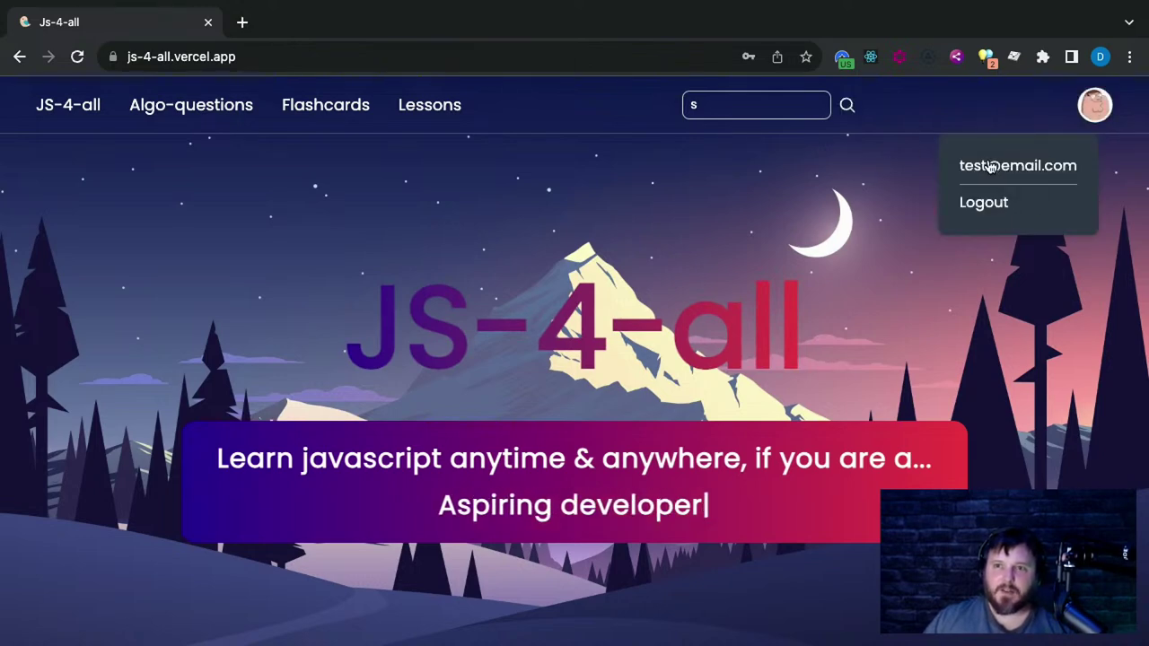
{"action": "left_click", "coordinate": [987, 166]}
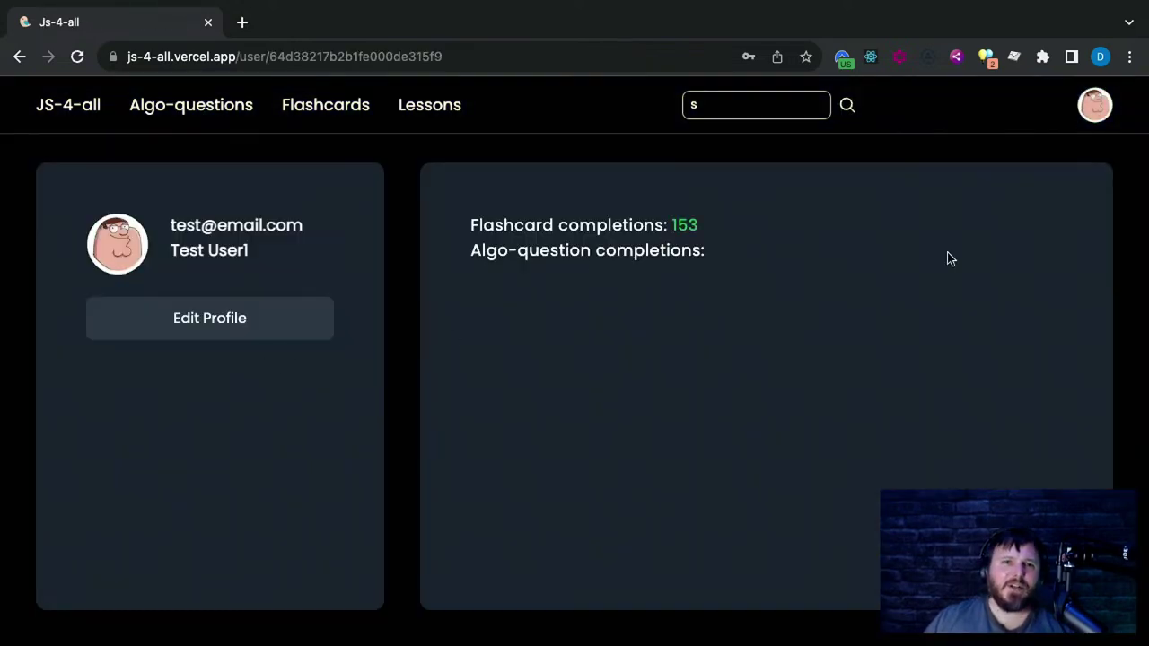
{"action": "left_click", "coordinate": [1099, 120]}
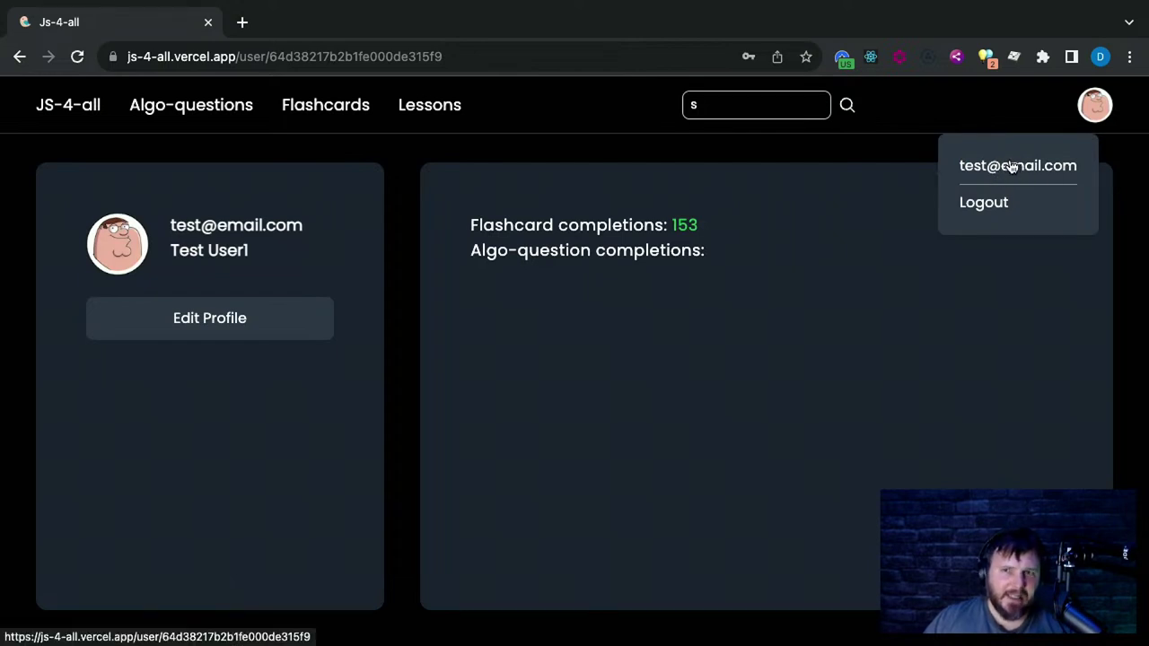
Open the profile editing form, select the text in the user name field, and cancel without saving
{"action": "left_click", "coordinate": [224, 330]}
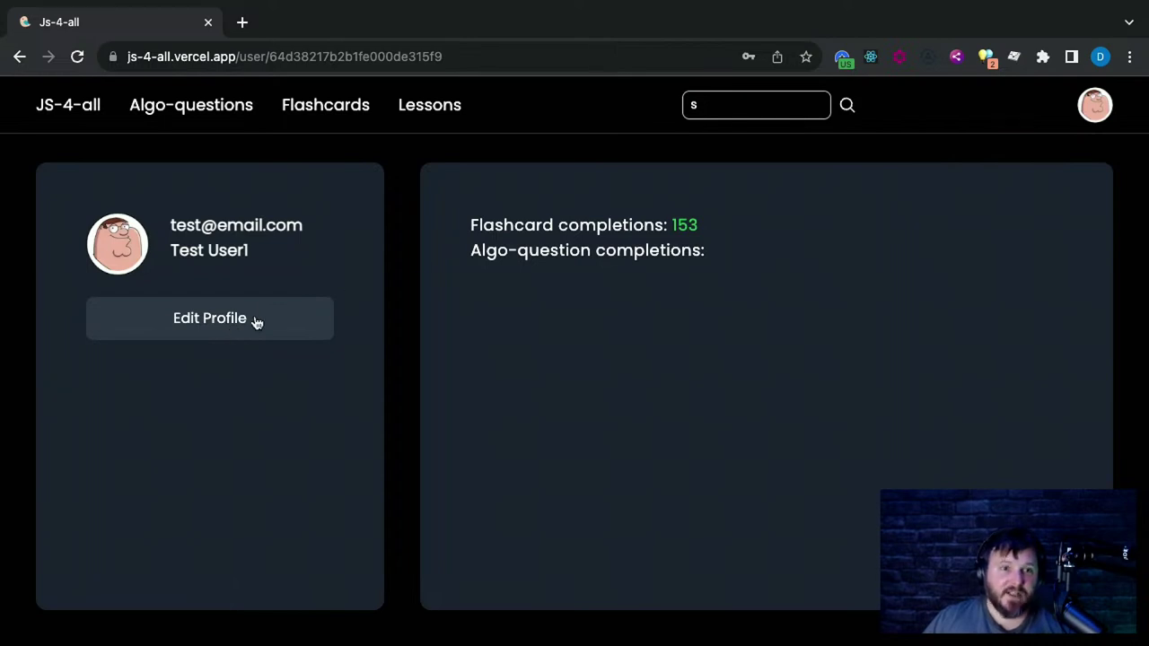
{"action": "left_click", "coordinate": [256, 323]}
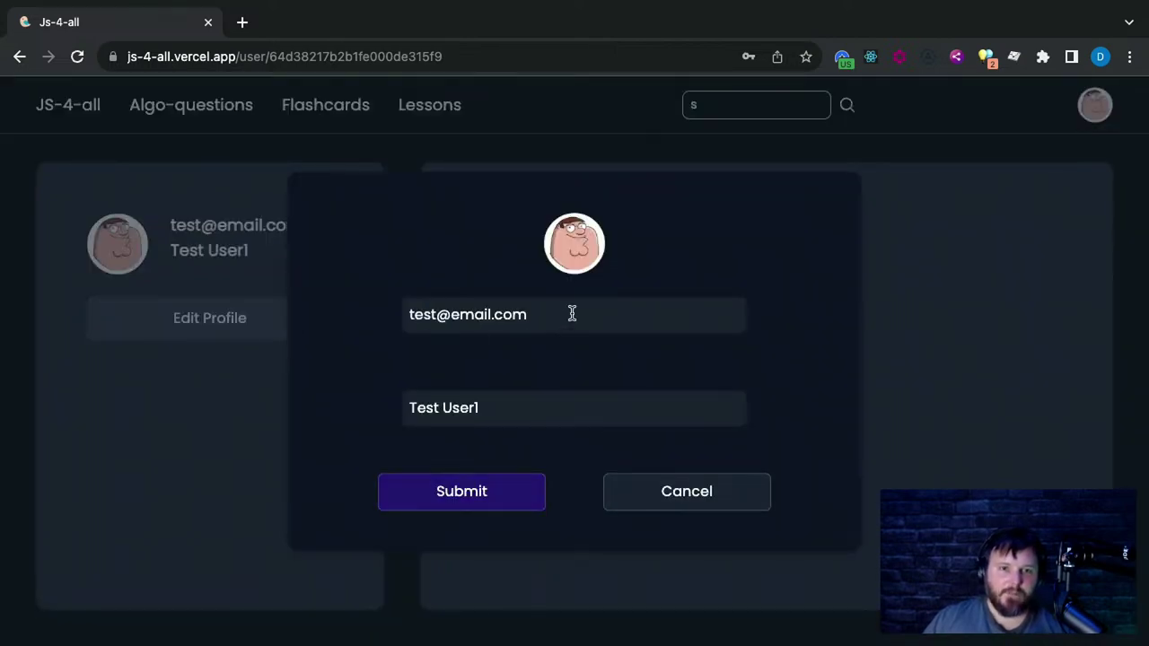
{"action": "left_click_drag", "start_coordinate": [538, 405], "coordinate": [391, 410]}
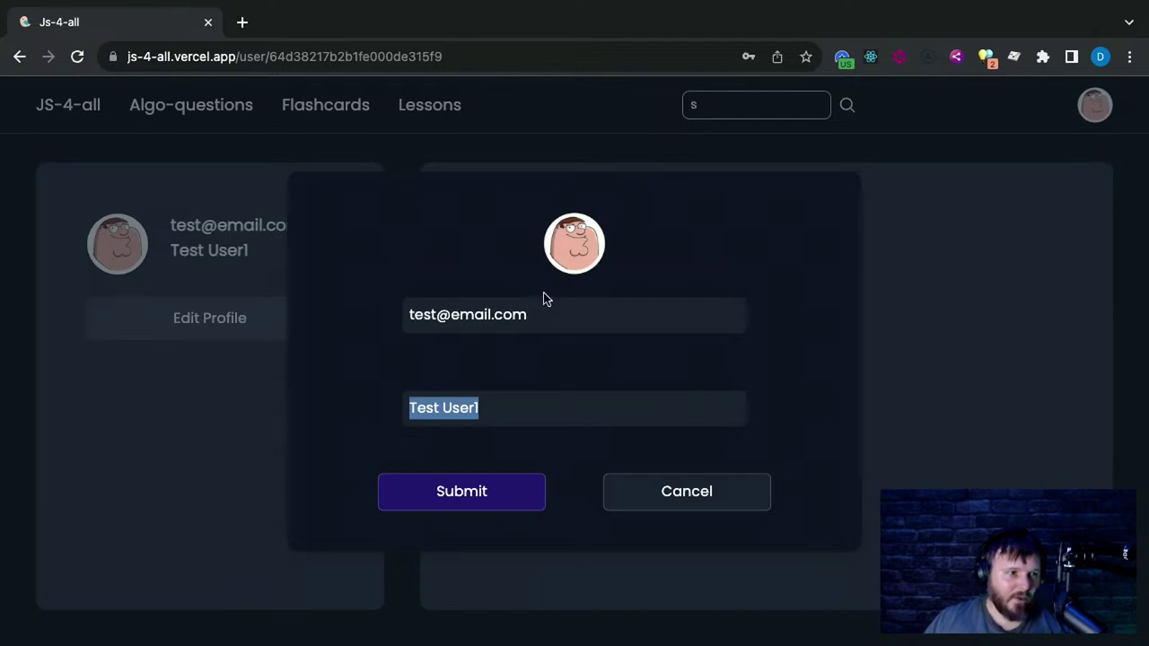
{"action": "left_click", "coordinate": [687, 487]}
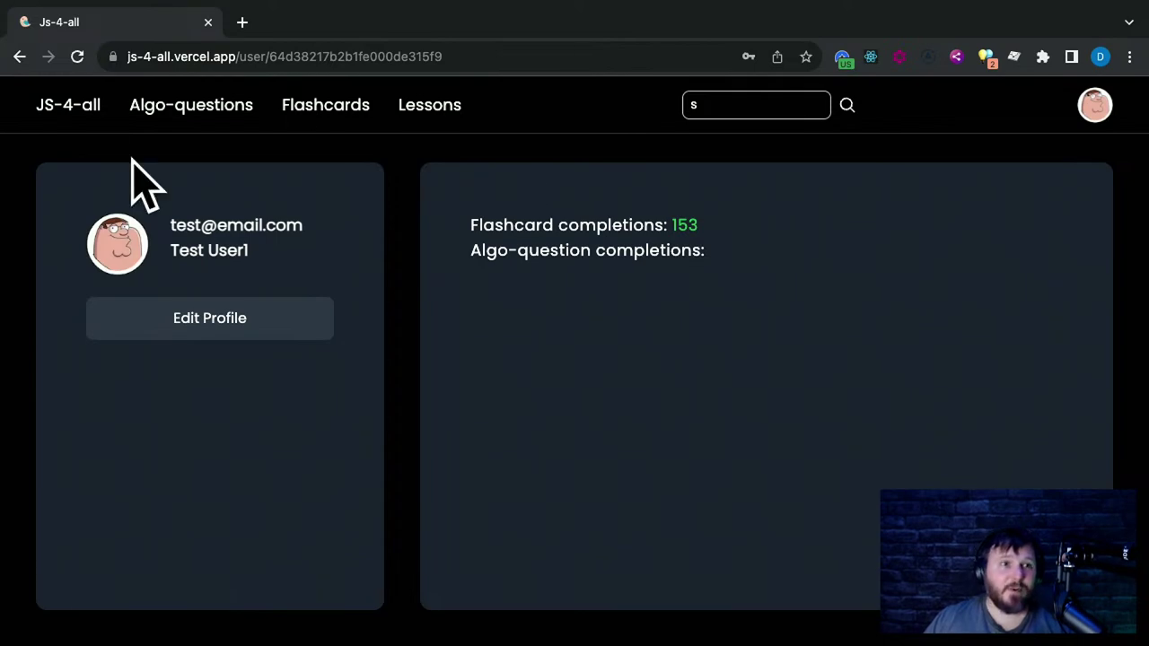
Return to the home page and submit the blank contact form at its end
{"action": "left_click", "coordinate": [67, 105]}
{"action": "scroll", "coordinate": [540, 460], "scroll_direction": "down", "scroll_amount": 15}
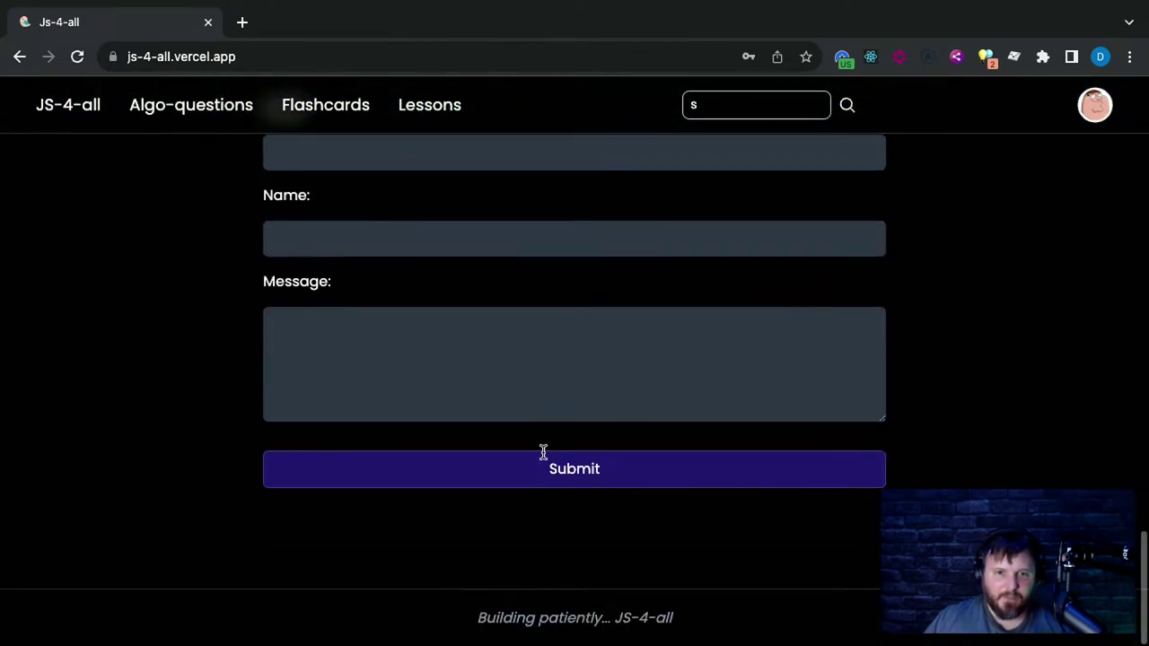
{"action": "left_click", "coordinate": [461, 479]}
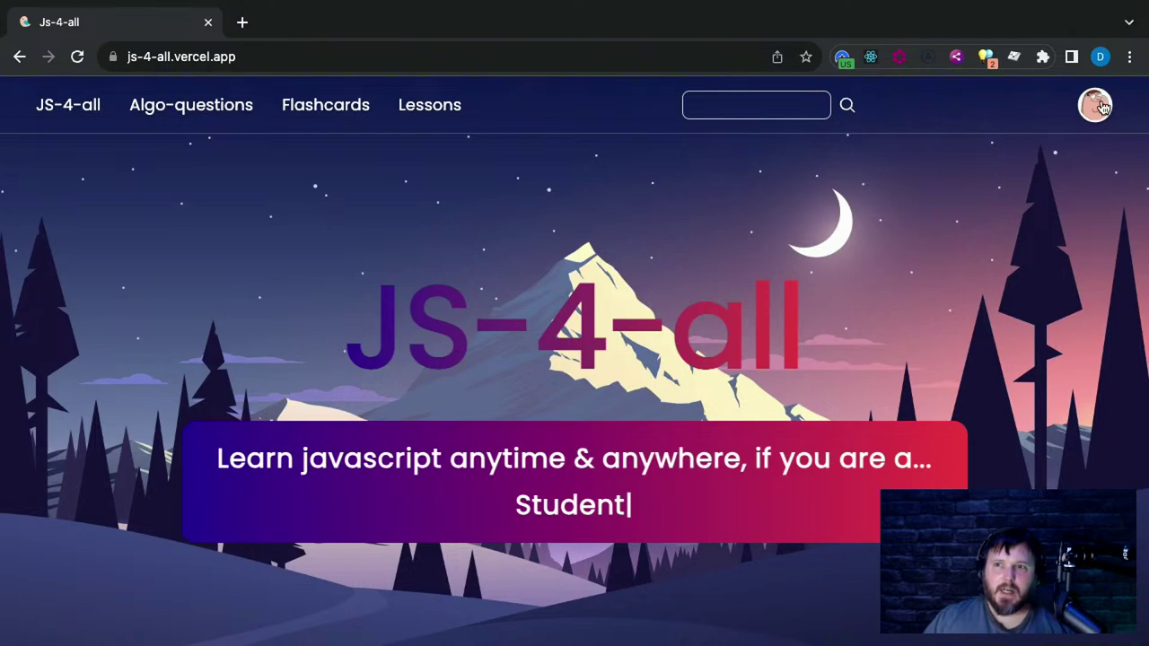
Open the developer tools and examine the home page's mobile layout in the iPhone XR view
{"action": "key", "text": "super+alt+i"}
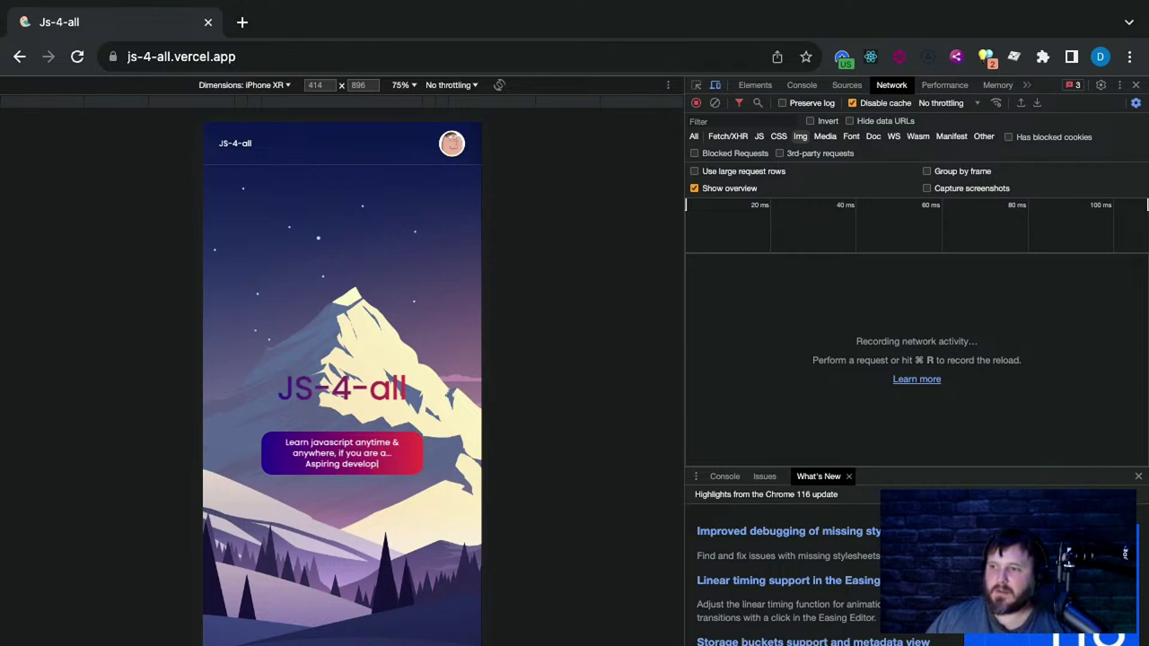
{"action": "scroll", "coordinate": [434, 306], "scroll_direction": "down", "scroll_amount": 10}
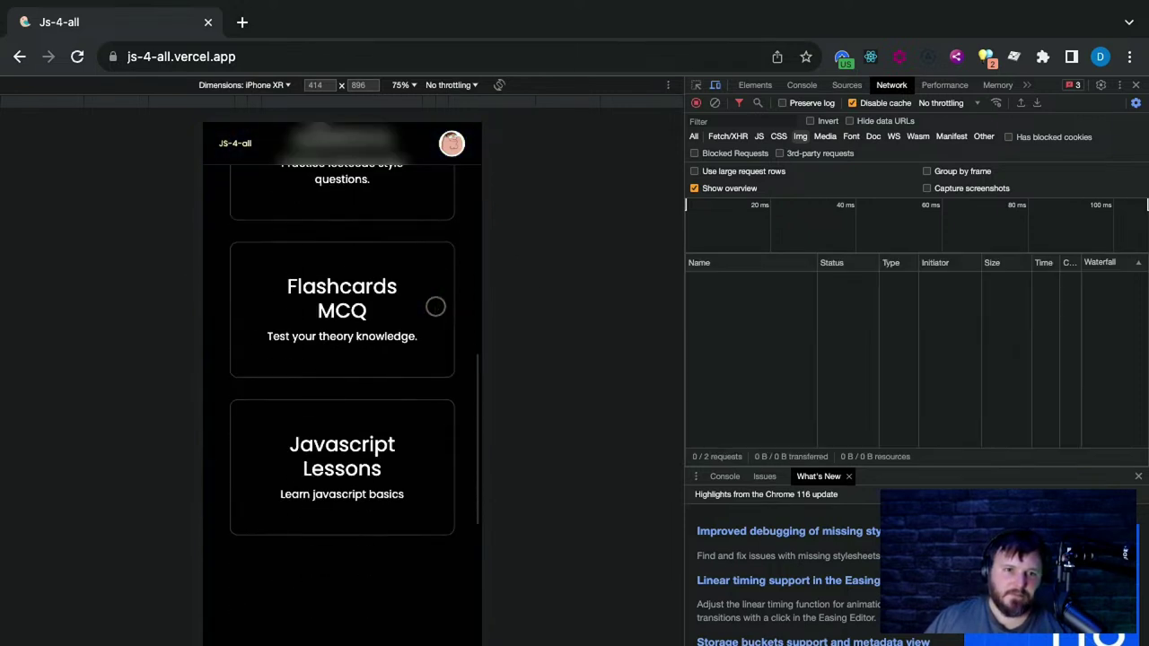
{"action": "scroll", "coordinate": [412, 314], "scroll_direction": "down", "scroll_amount": 3}
{"action": "scroll", "coordinate": [413, 313], "scroll_direction": "up", "scroll_amount": 8}
{"action": "scroll", "coordinate": [413, 312], "scroll_direction": "up", "scroll_amount": 10}
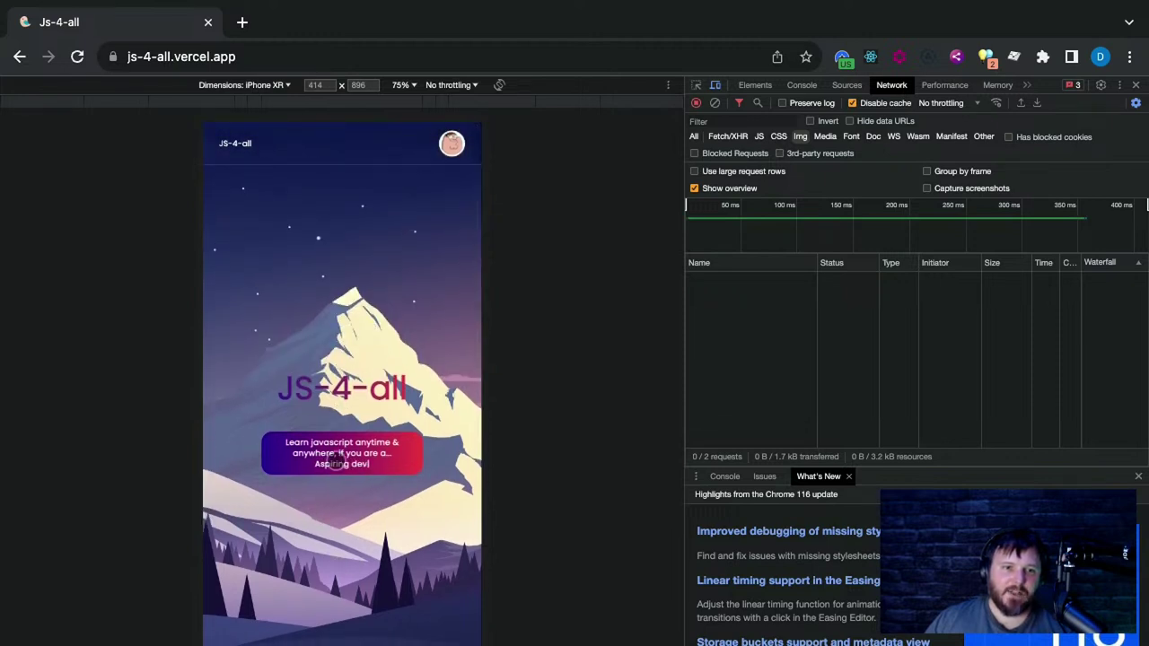
{"action": "scroll", "coordinate": [339, 325], "scroll_direction": "down", "scroll_amount": 1}
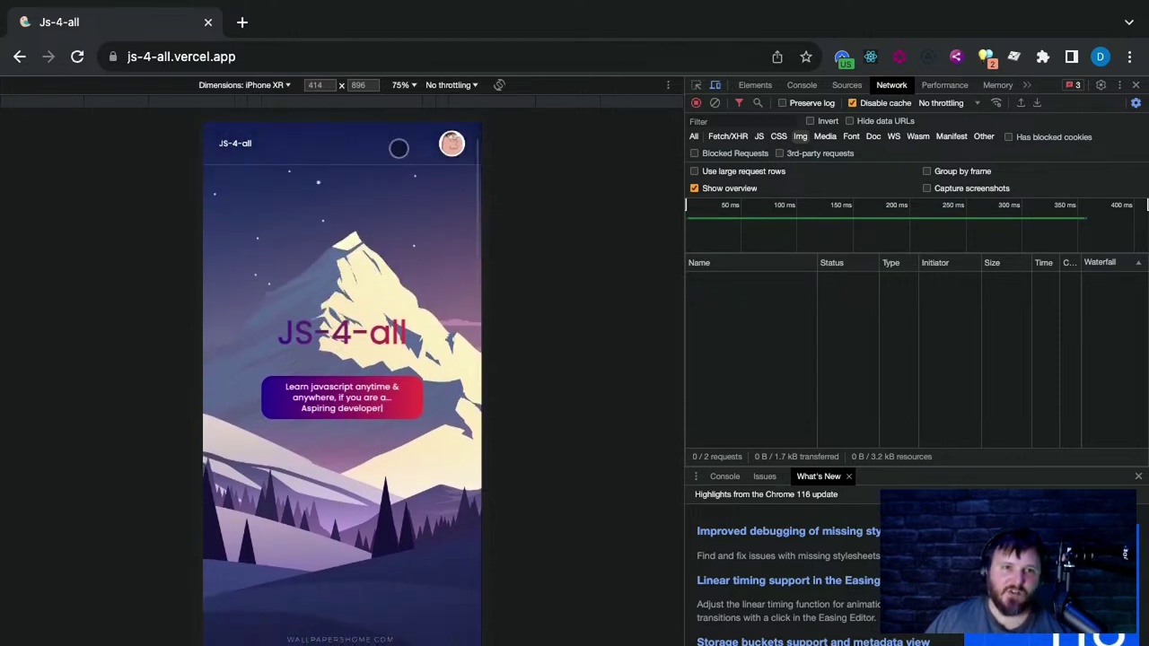
Reload the mobile home page, review its feature cards and message form, and open the Flashcards MCQ section
{"action": "left_click", "coordinate": [77, 57]}
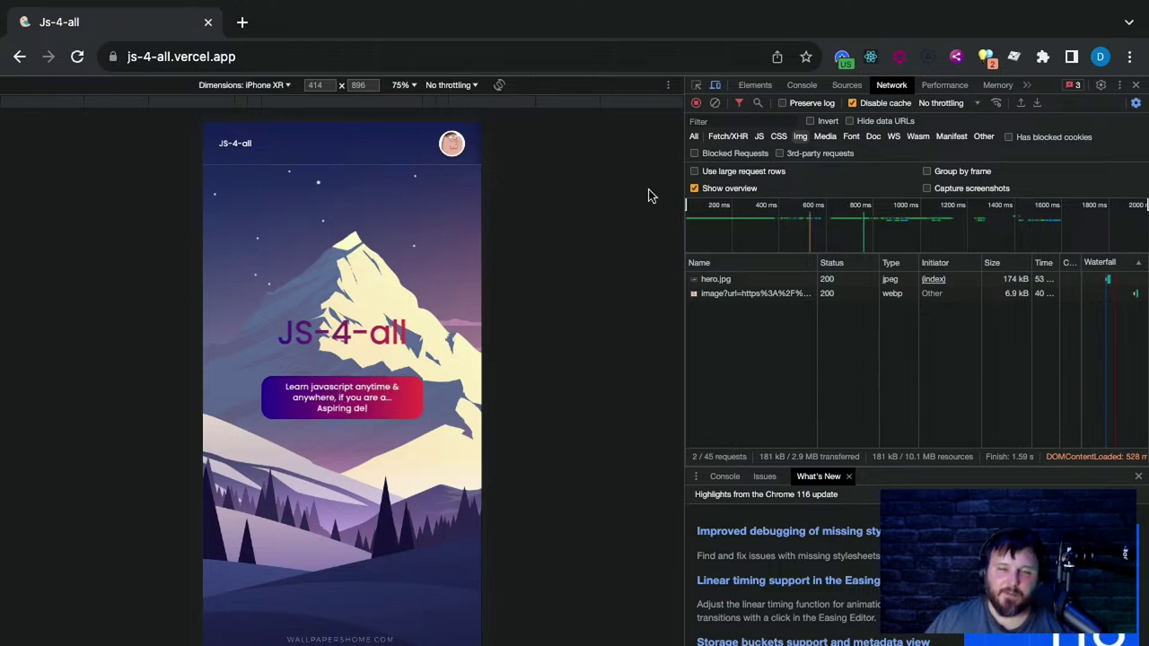
{"action": "scroll", "coordinate": [474, 477], "scroll_direction": "down", "scroll_amount": 12}
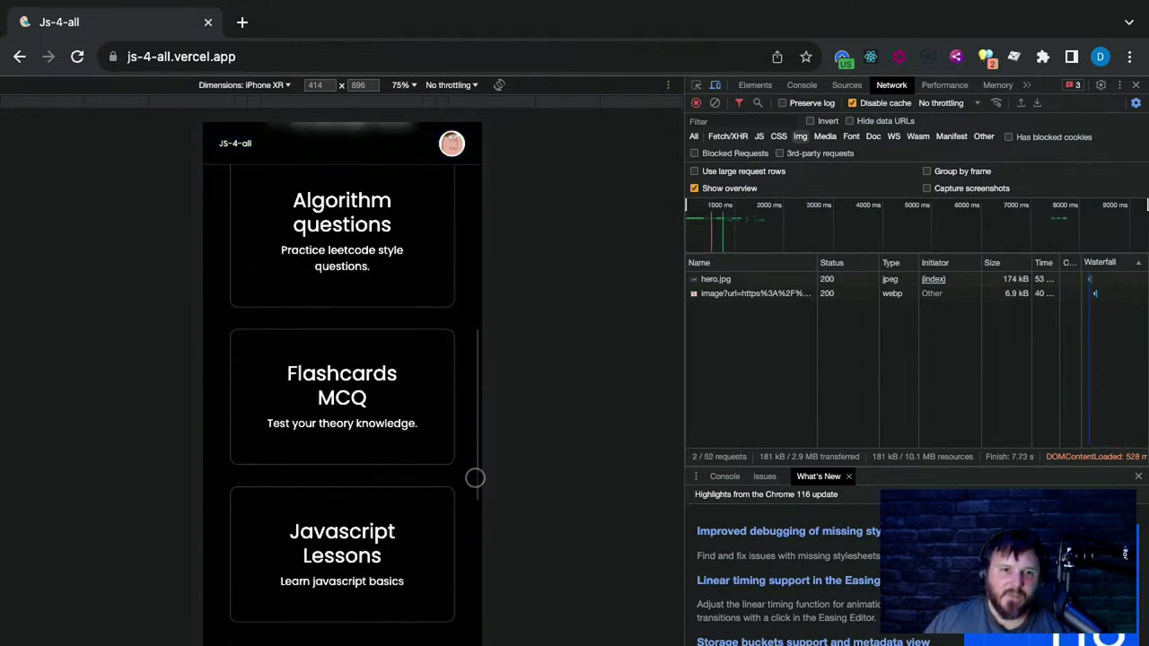
{"action": "scroll", "coordinate": [472, 477], "scroll_direction": "down", "scroll_amount": 6}
{"action": "scroll", "coordinate": [311, 431], "scroll_direction": "up", "scroll_amount": 5}
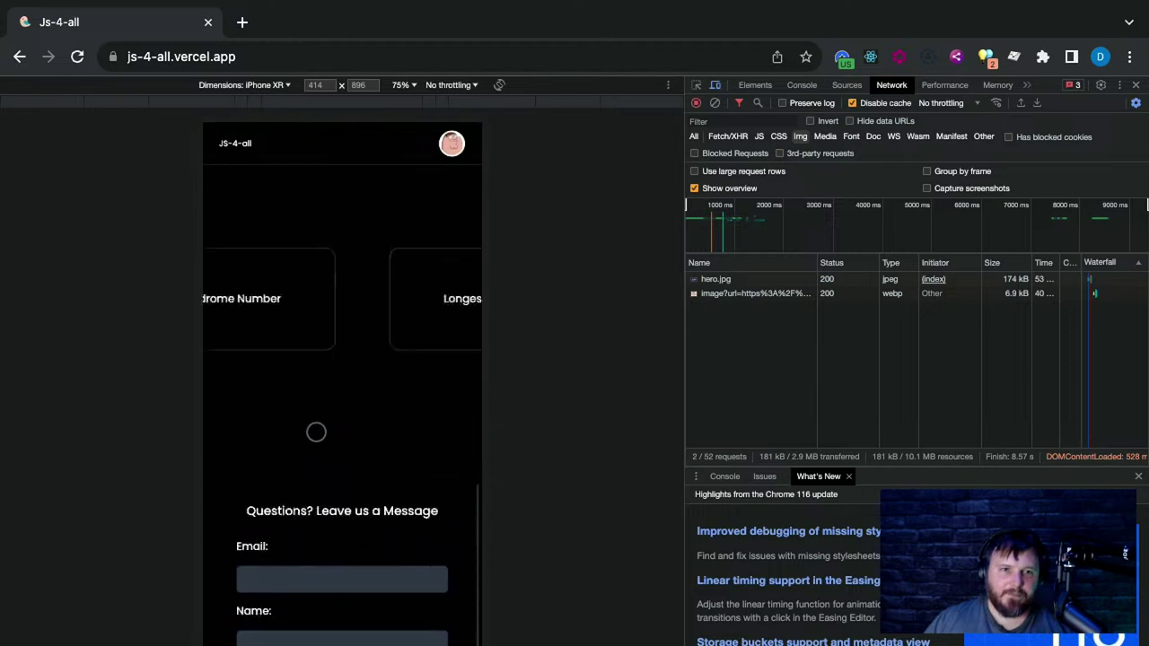
{"action": "scroll", "coordinate": [325, 429], "scroll_direction": "up", "scroll_amount": 3}
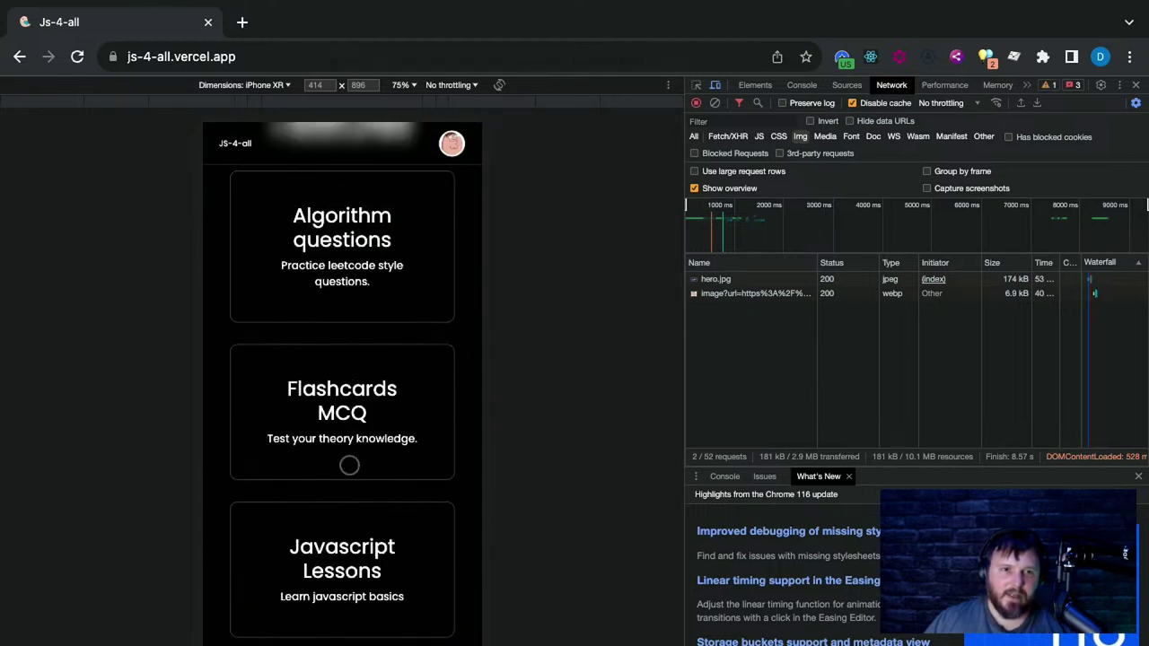
{"action": "left_click", "coordinate": [351, 419]}
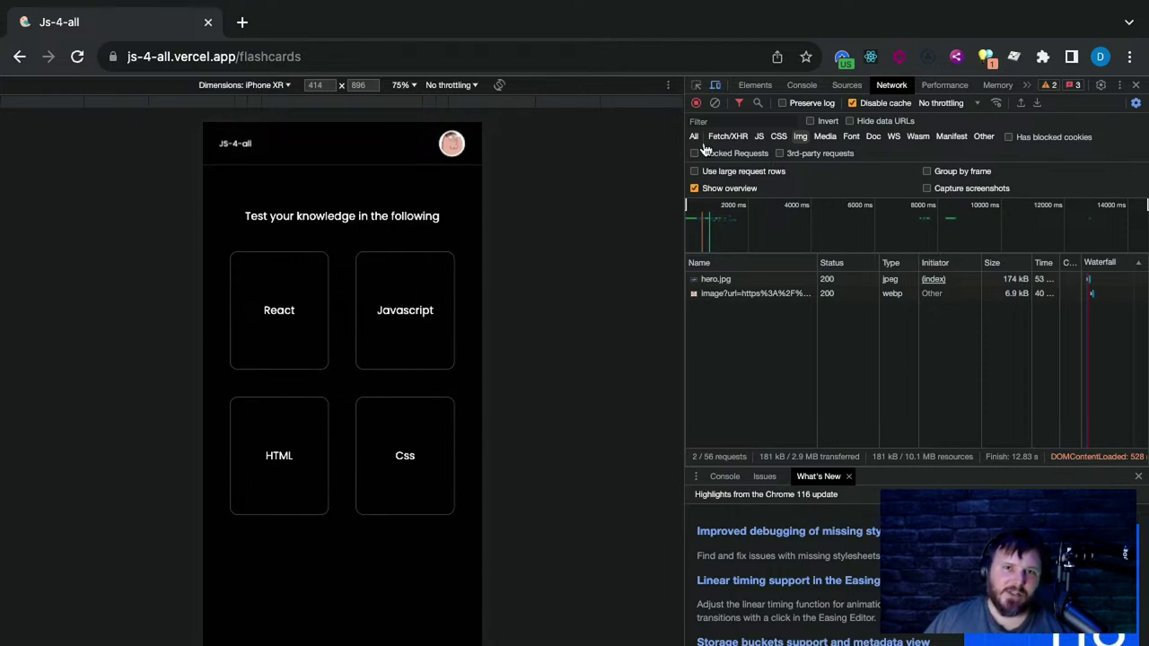
Switch off device emulation and inspect the React card's element on the flashcards page
{"action": "left_click", "coordinate": [714, 85]}
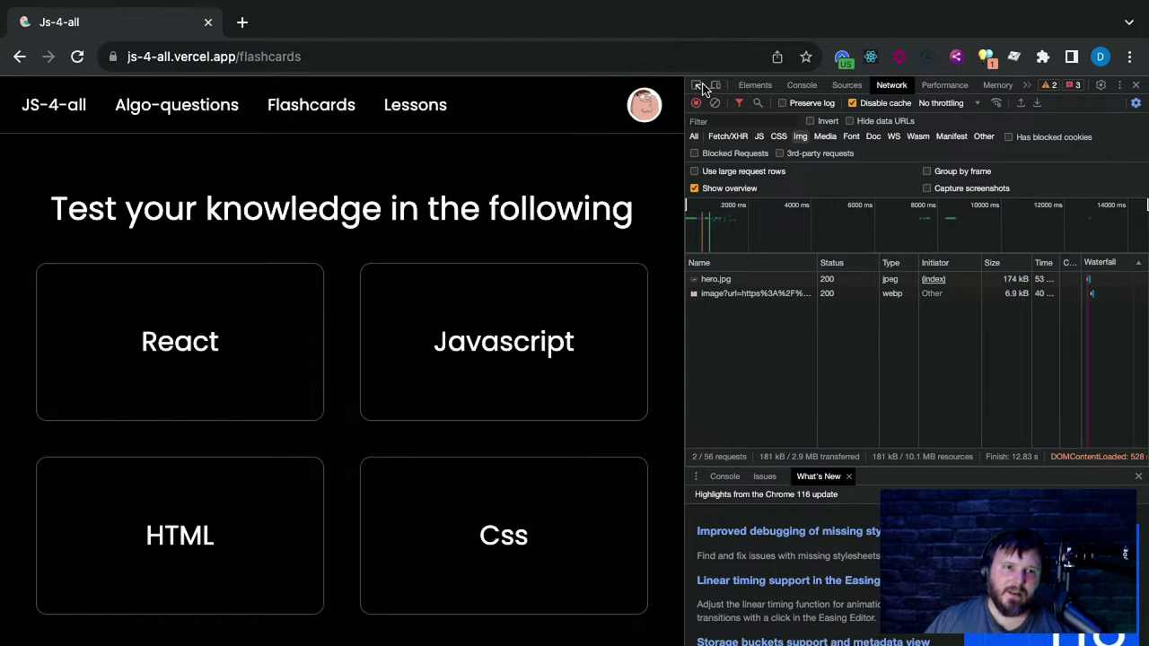
{"action": "left_click", "coordinate": [696, 84]}
{"action": "left_click", "coordinate": [193, 323]}
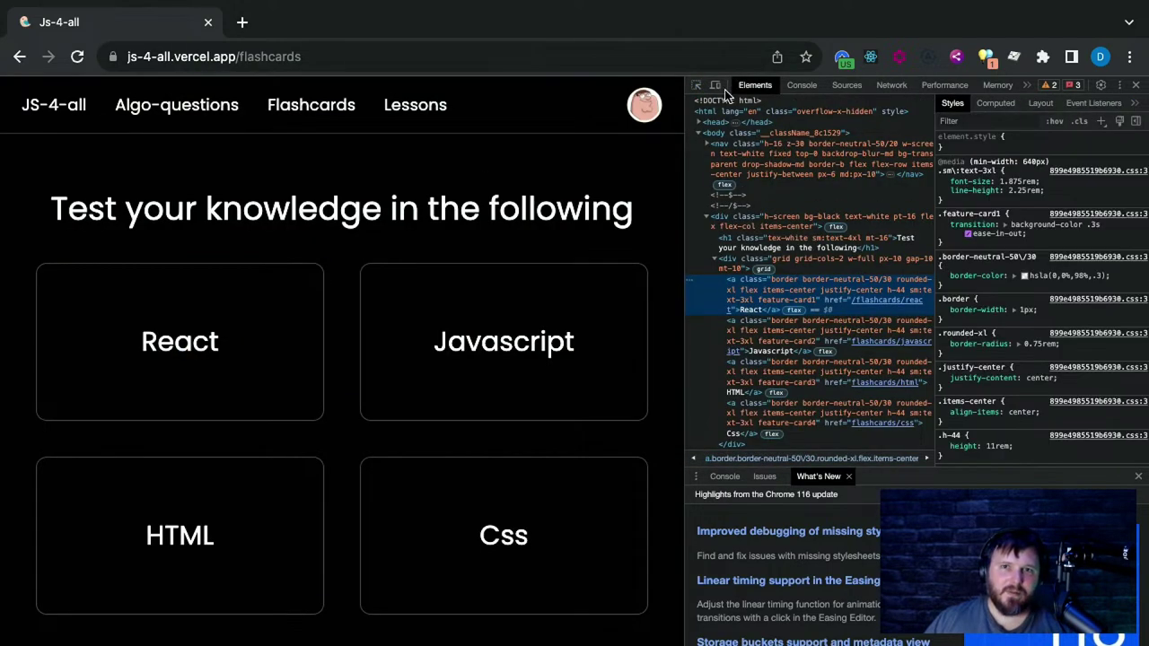
Turn device emulation back on with the iPhone XR dimensions and set the preview zoom to 75%
{"action": "left_click", "coordinate": [715, 86]}
{"action": "left_click", "coordinate": [259, 85]}
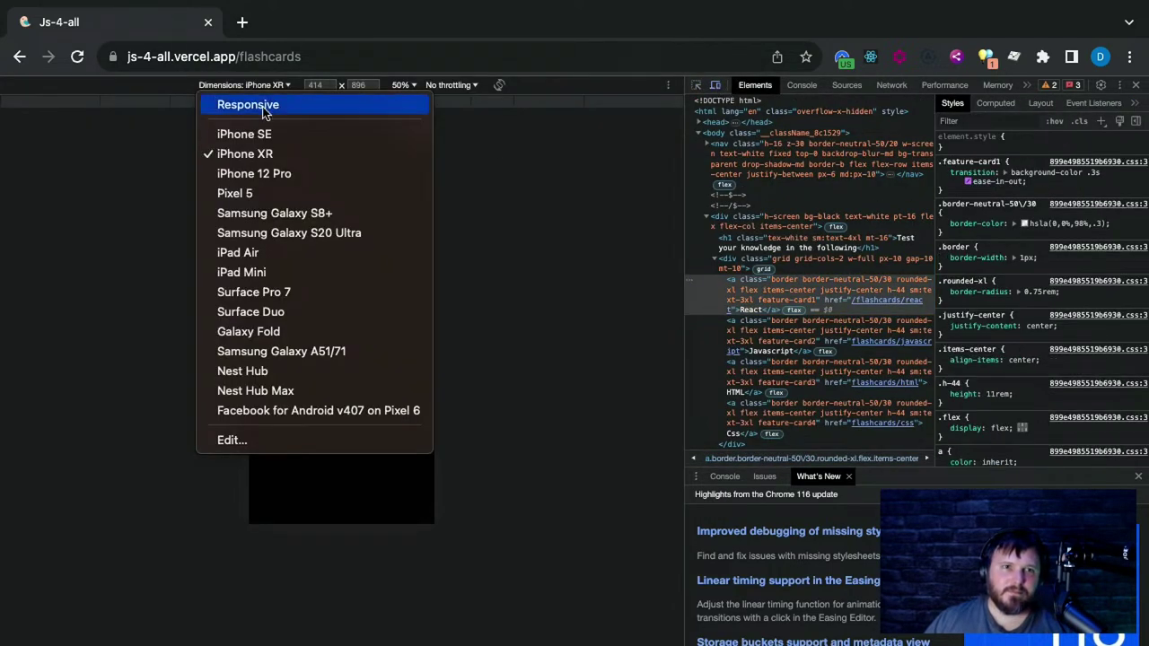
{"action": "left_click", "coordinate": [266, 159]}
{"action": "left_click", "coordinate": [263, 87]}
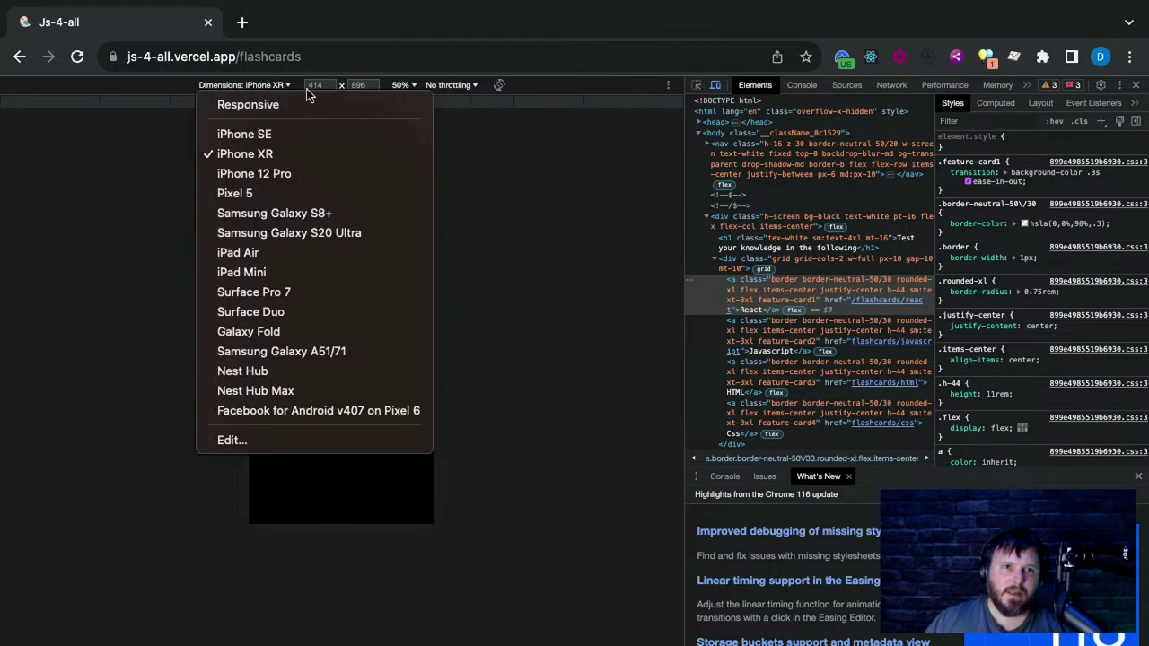
{"action": "left_click", "coordinate": [635, 233]}
{"action": "left_click", "coordinate": [400, 85]}
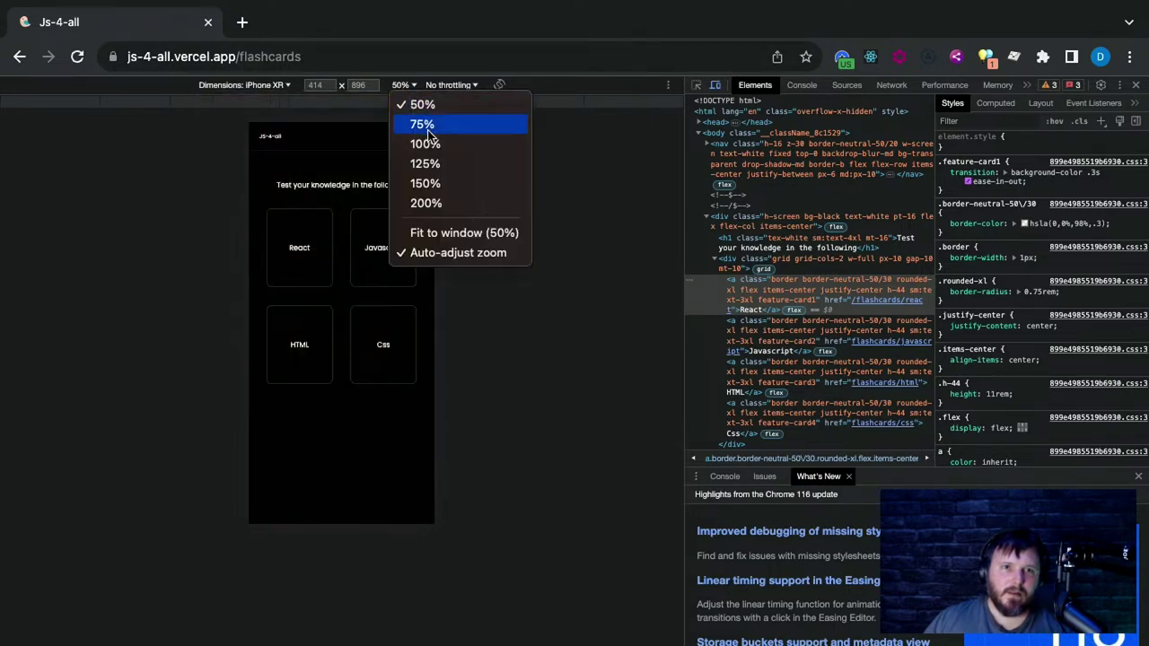
{"action": "left_click", "coordinate": [431, 124]}
Review the computed styles of the React card and pick that card again with the element inspector
{"action": "left_click", "coordinate": [697, 85]}
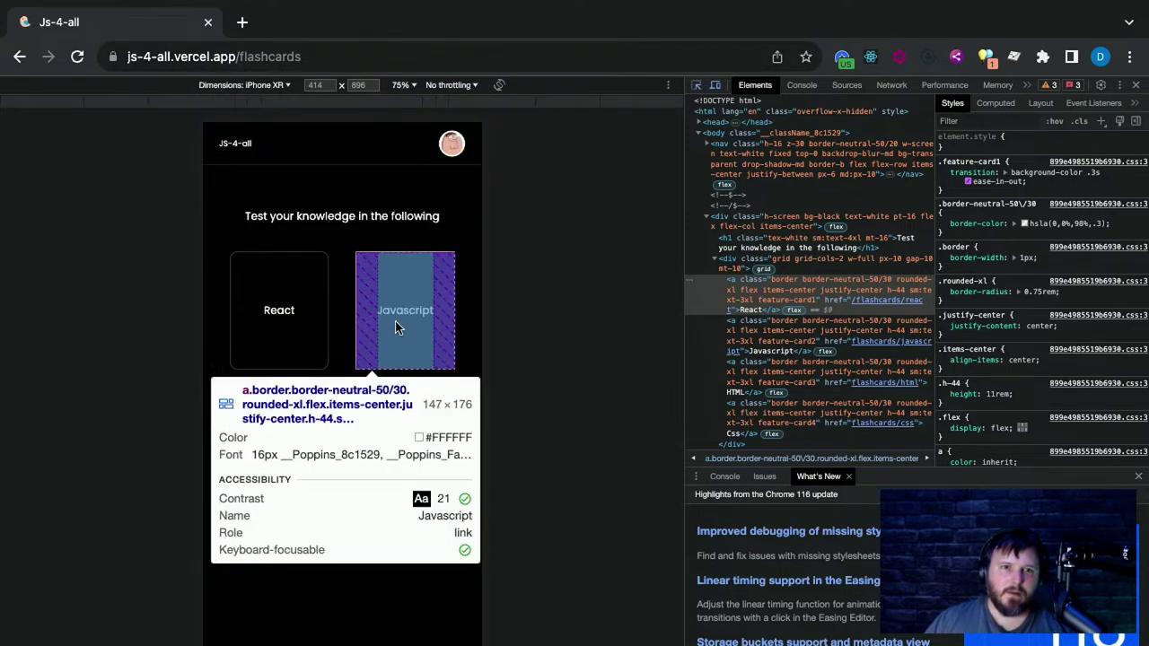
{"action": "left_click", "coordinate": [996, 103]}
{"action": "scroll", "coordinate": [1039, 427], "scroll_direction": "down", "scroll_amount": 4}
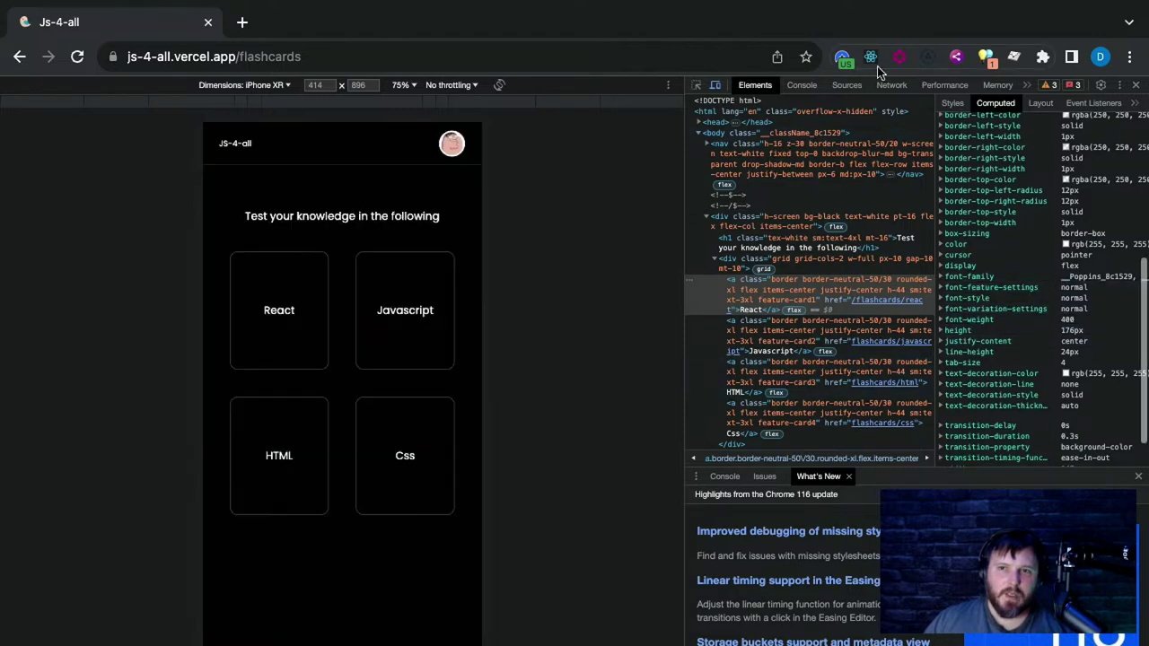
{"action": "left_click", "coordinate": [696, 84]}
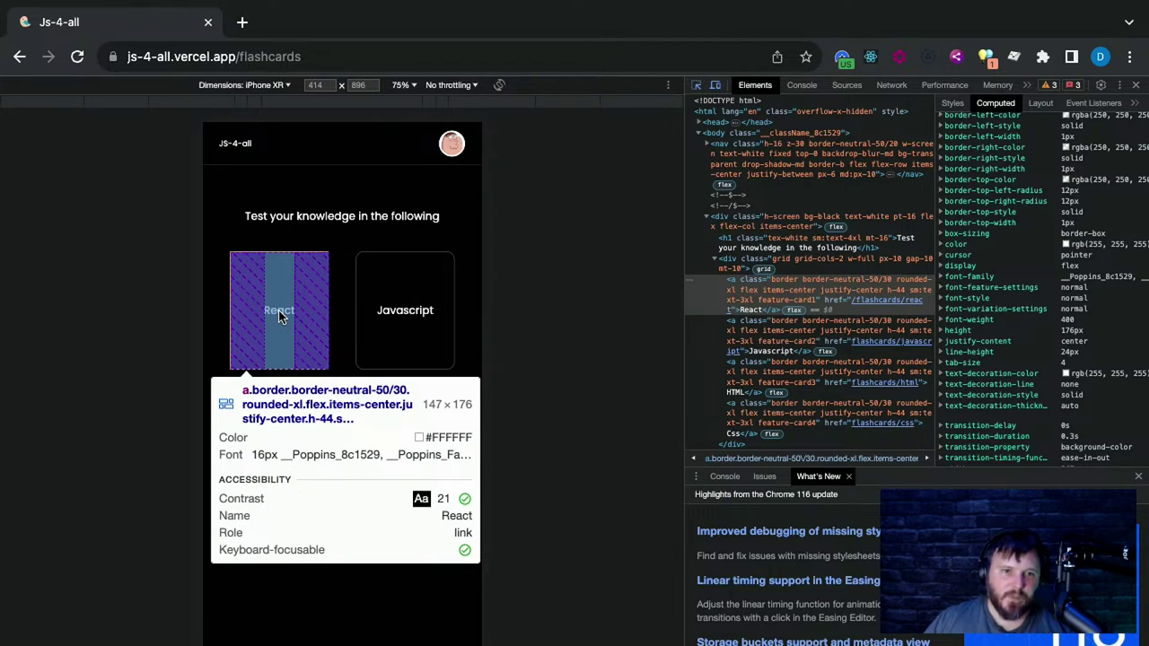
{"action": "left_click", "coordinate": [280, 315]}
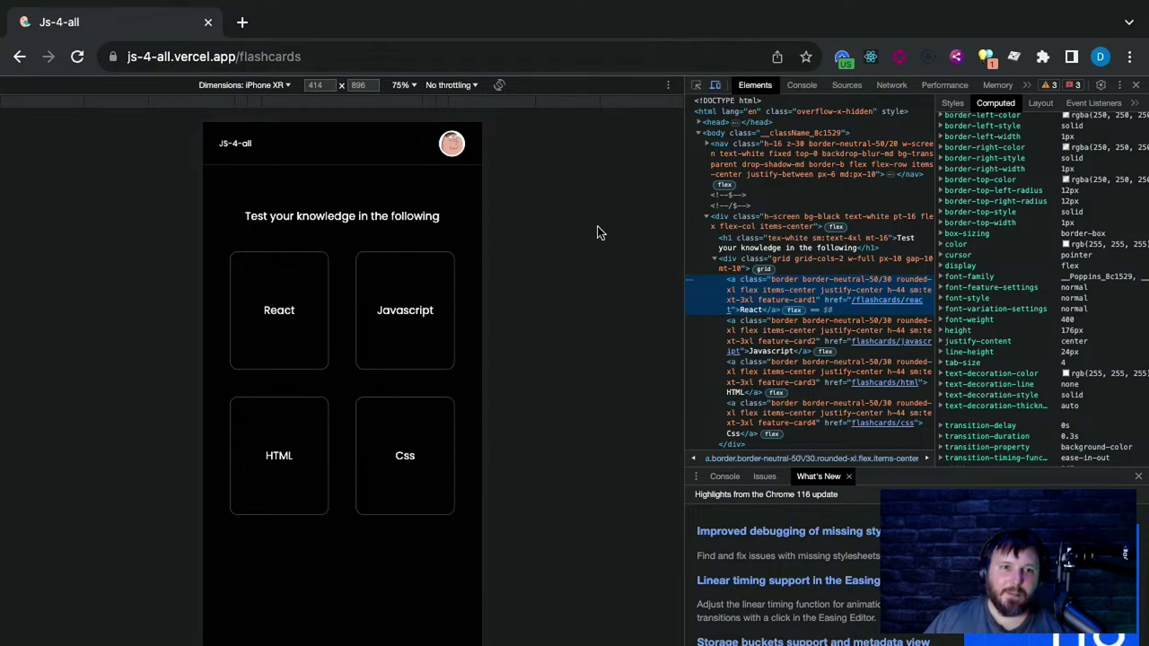
Close the developer tools and view the flashcards page at desktop width, highlighting and deselecting part of its heading
{"action": "left_click", "coordinate": [1135, 86]}
{"action": "left_click_drag", "start_coordinate": [671, 208], "coordinate": [631, 208]}
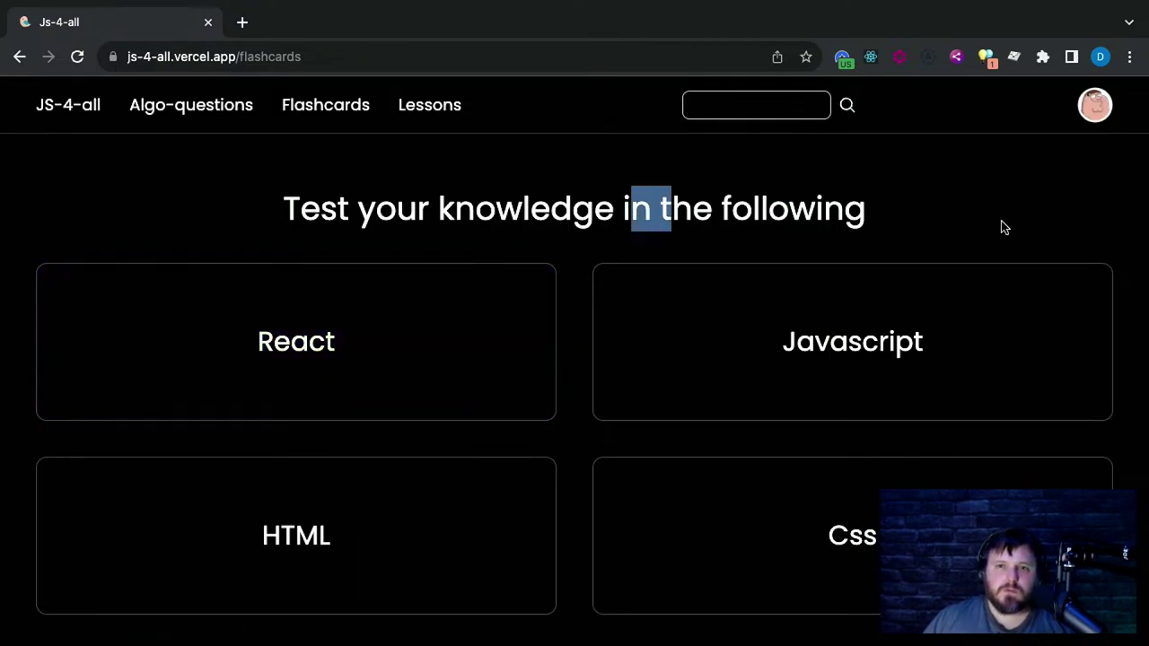
{"action": "double_click", "coordinate": [296, 341]}
{"action": "left_click", "coordinate": [863, 212]}
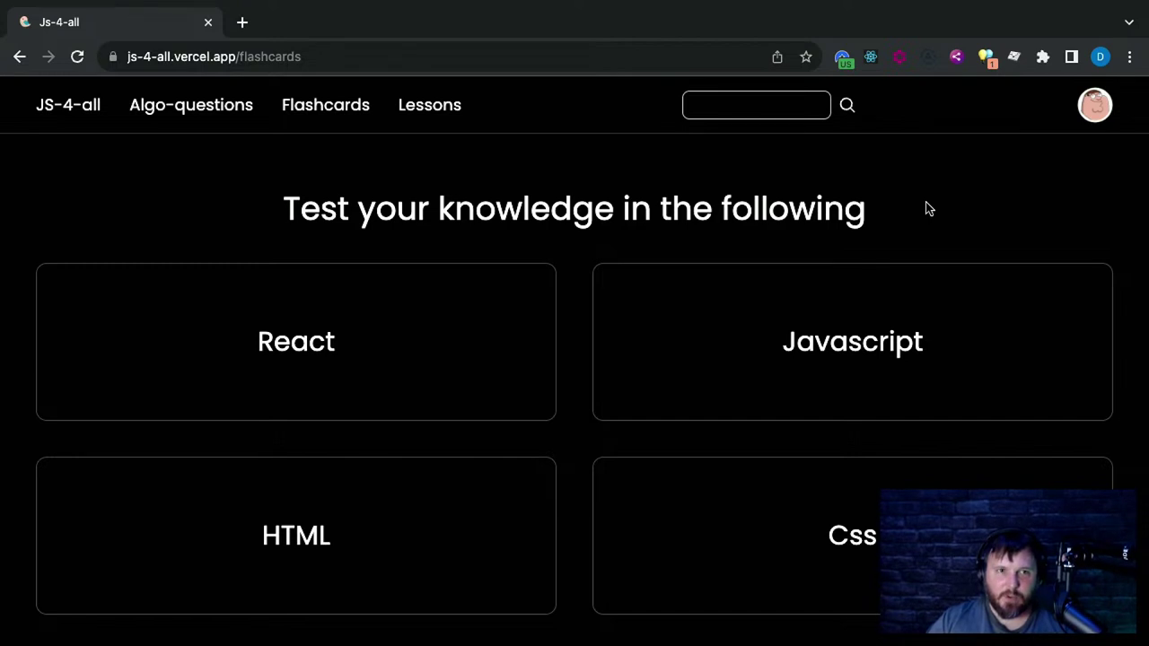
Reopen the developer tools on the mobile flashcards page and inspect the React card's element and styles
{"action": "key", "text": "super+alt+i"}
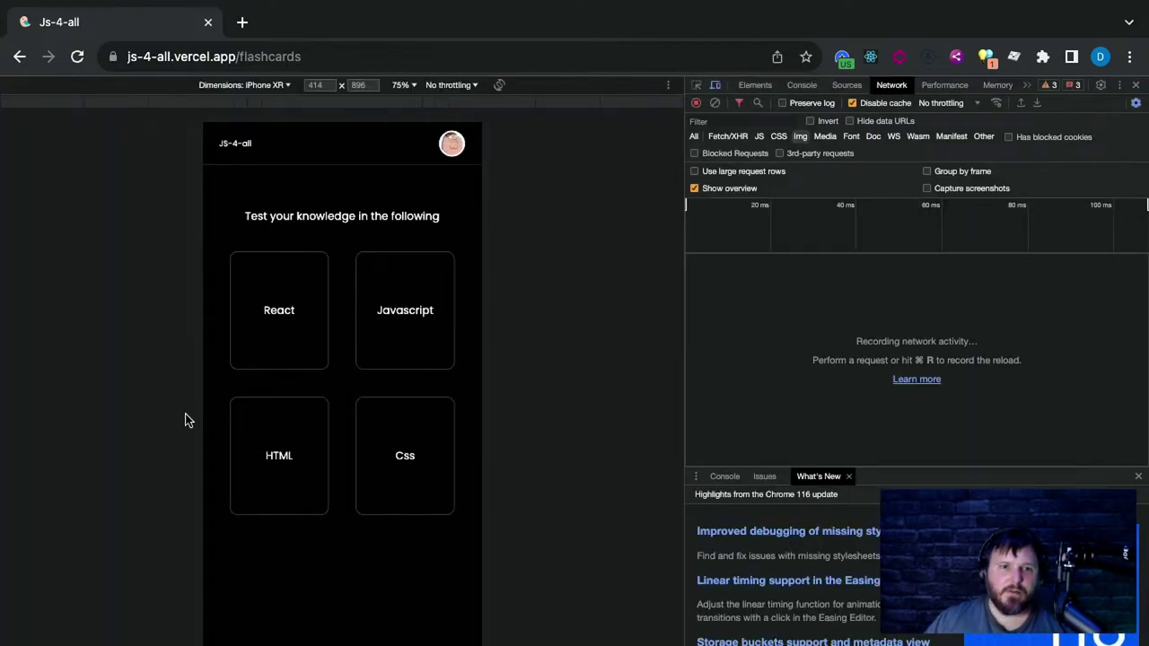
{"action": "scroll", "coordinate": [316, 413], "scroll_direction": "down", "scroll_amount": 2}
{"action": "scroll", "coordinate": [302, 423], "scroll_direction": "up", "scroll_amount": 3}
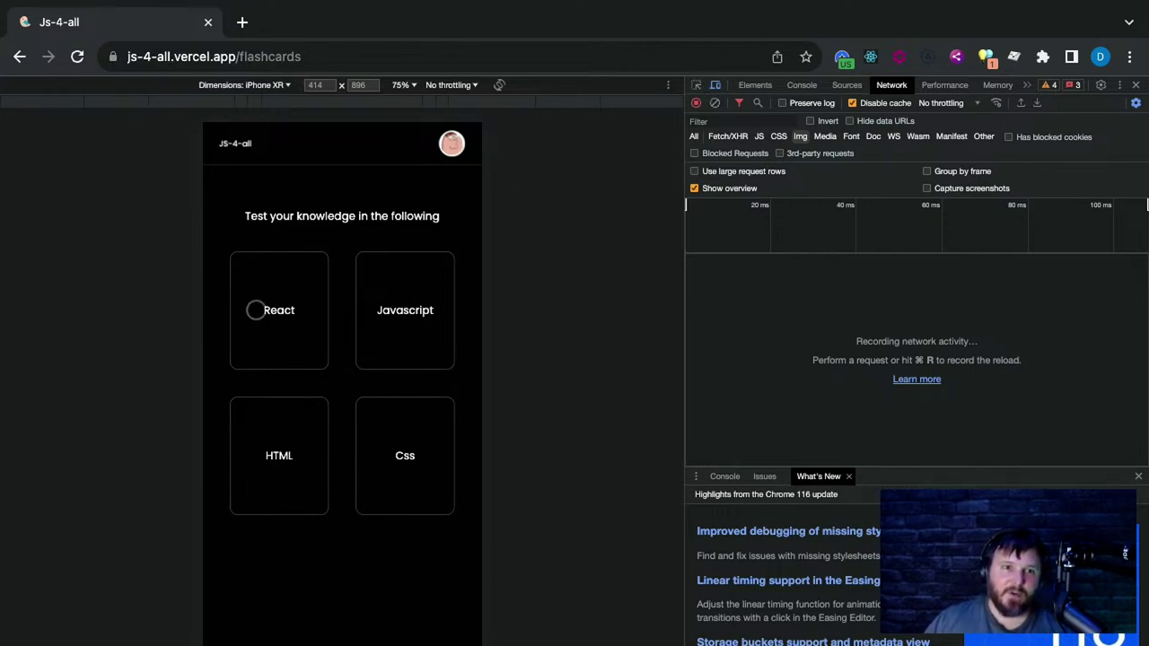
{"action": "left_click", "coordinate": [695, 84]}
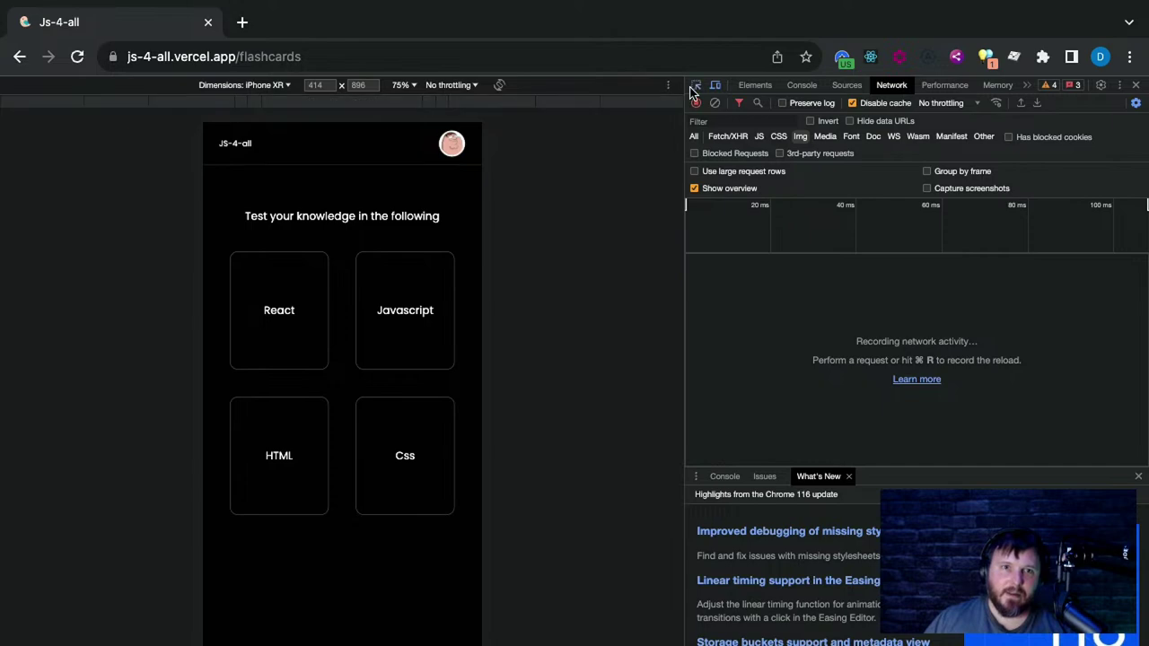
{"action": "left_click", "coordinate": [305, 307]}
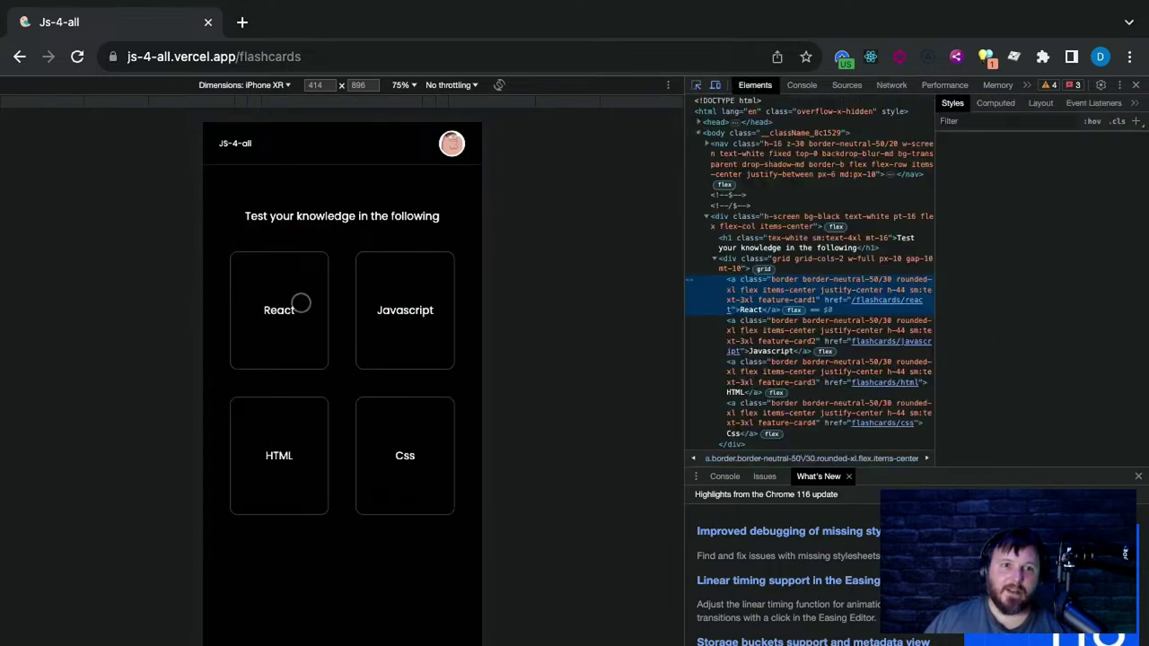
{"action": "left_click", "coordinate": [698, 86]}
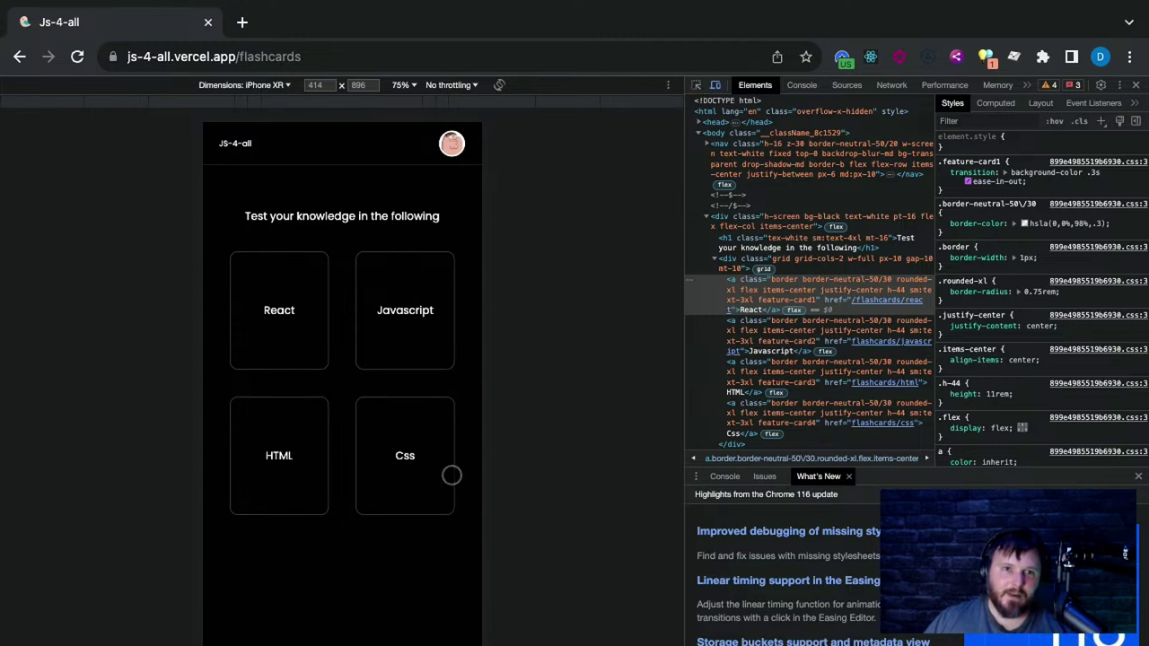
{"action": "scroll", "coordinate": [296, 231], "scroll_direction": "down", "scroll_amount": 1}
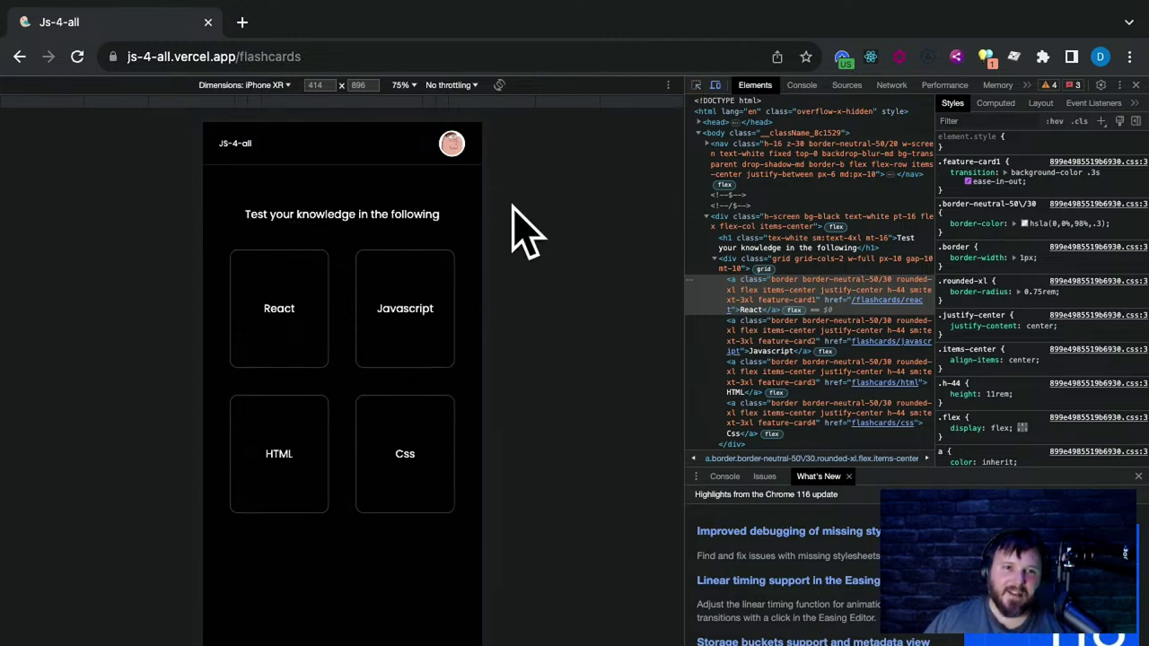
Go back to the home page, open the algorithm questions, and view the Two Sum question in the mobile layout
{"action": "left_click", "coordinate": [239, 144]}
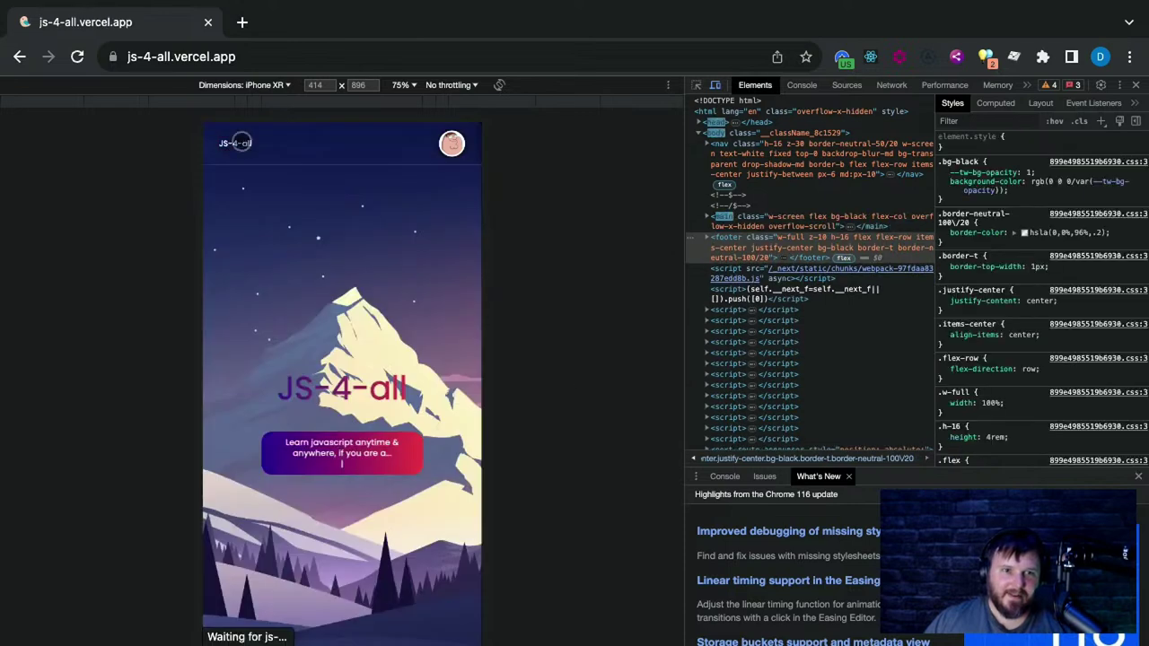
{"action": "scroll", "coordinate": [279, 543], "scroll_direction": "down", "scroll_amount": 10}
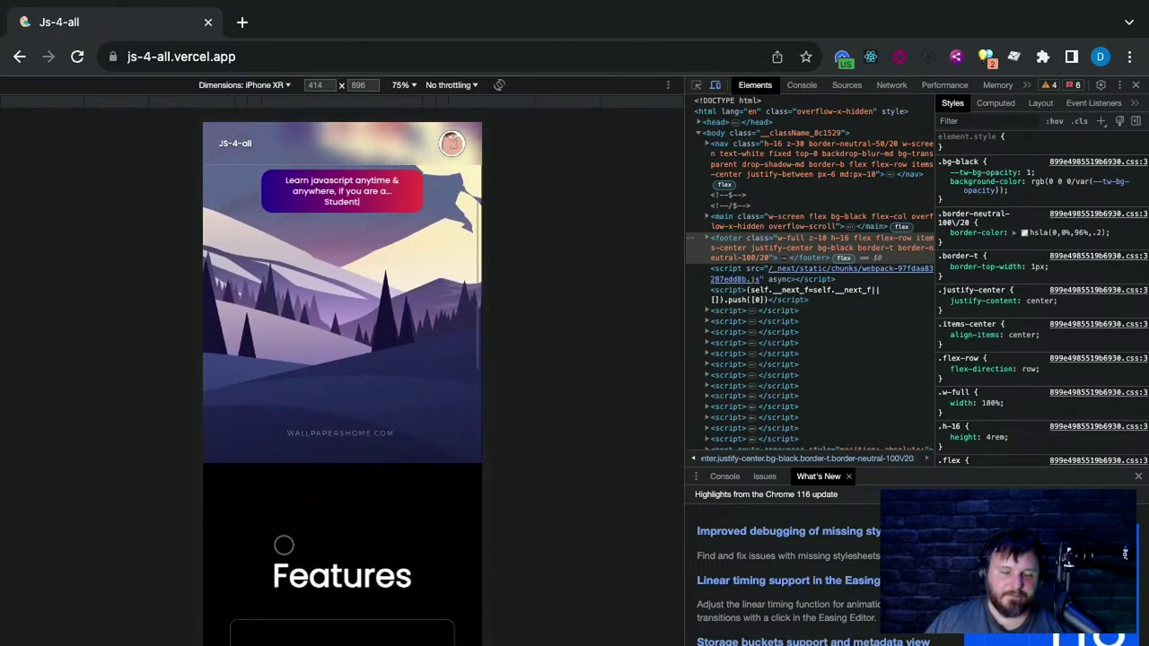
{"action": "scroll", "coordinate": [314, 457], "scroll_direction": "down", "scroll_amount": 3}
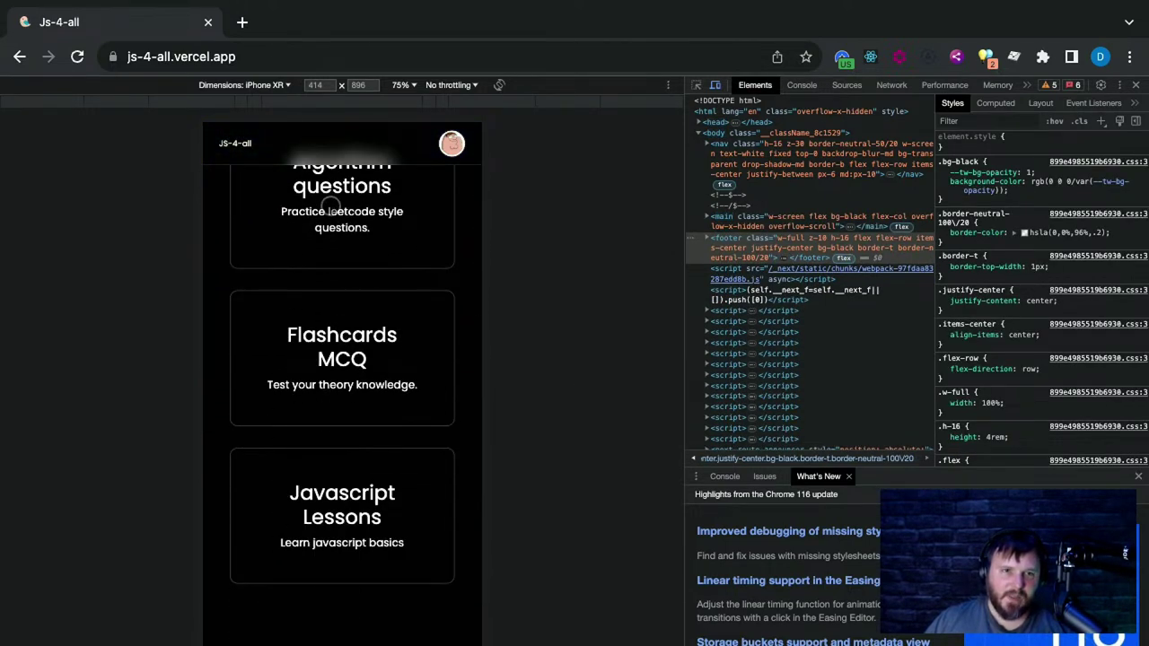
{"action": "left_click", "coordinate": [330, 209]}
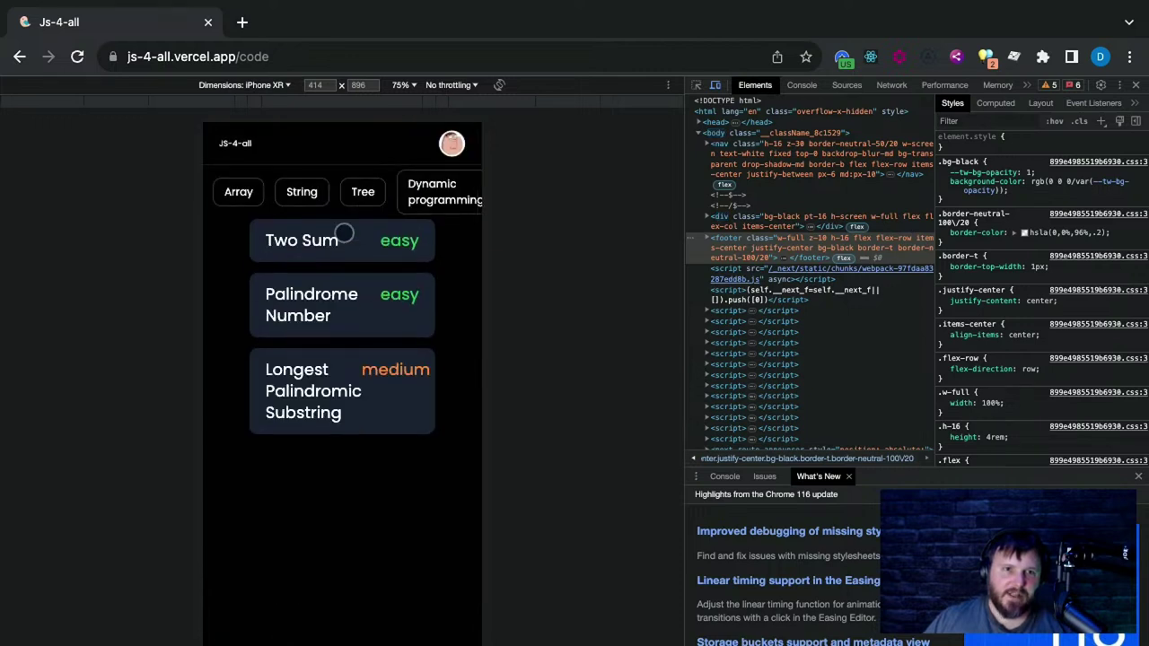
{"action": "left_click", "coordinate": [341, 237]}
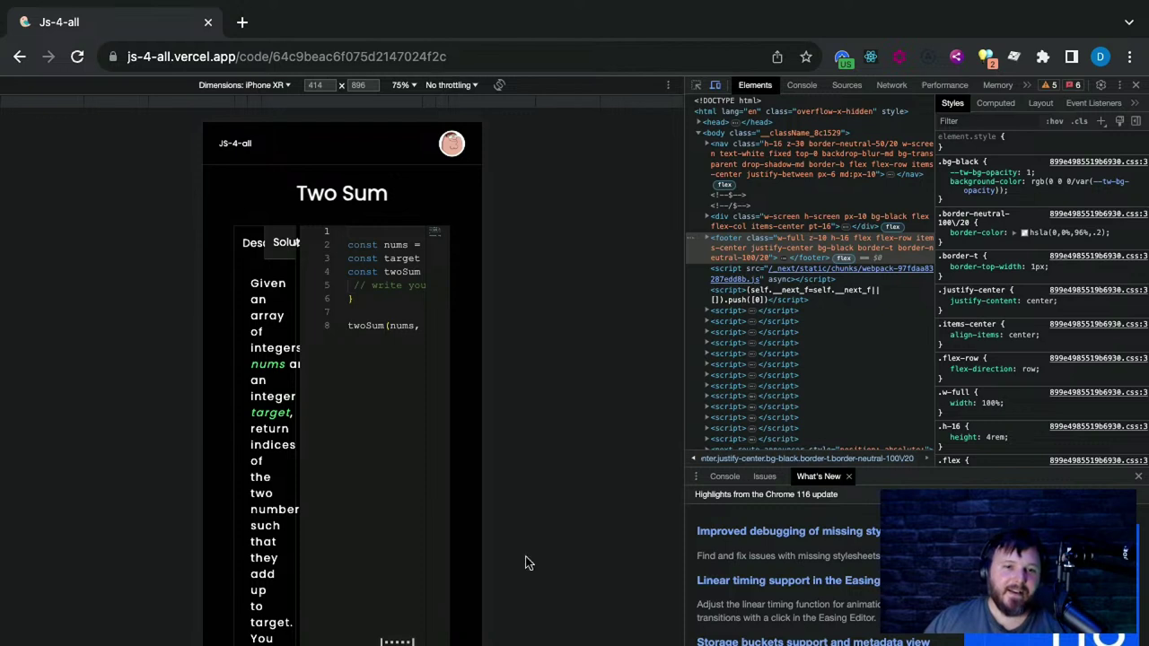
Return to the algorithm questions list and inspect the Dynamic programming filter's element
{"action": "left_click", "coordinate": [19, 56]}
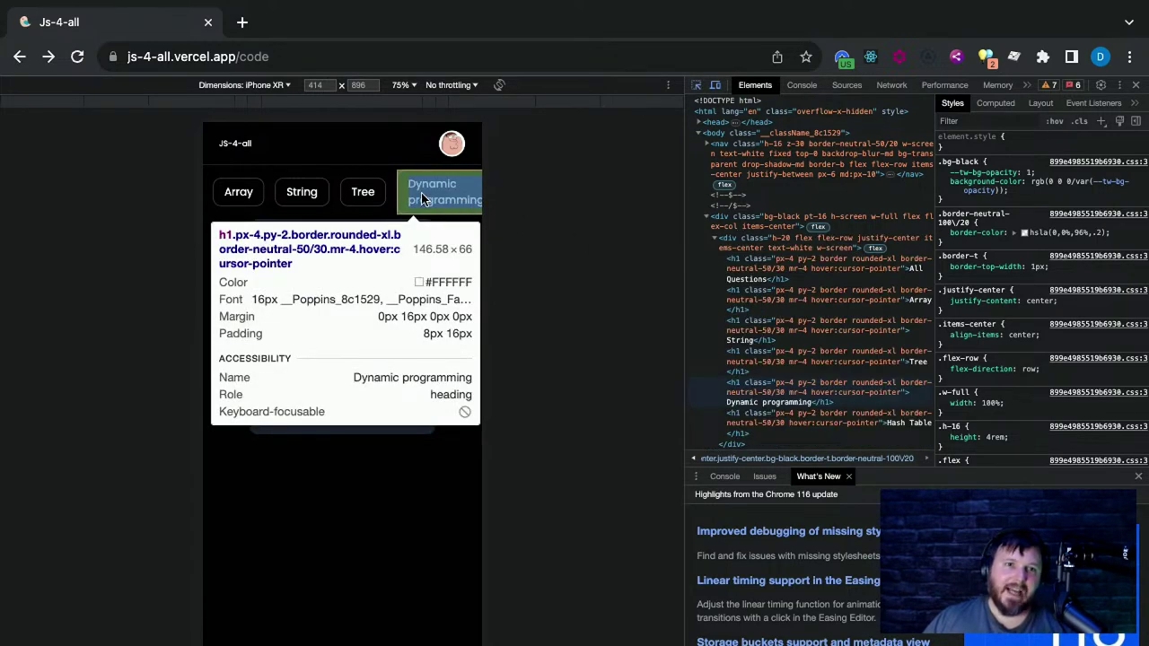
{"action": "left_click", "coordinate": [422, 199]}
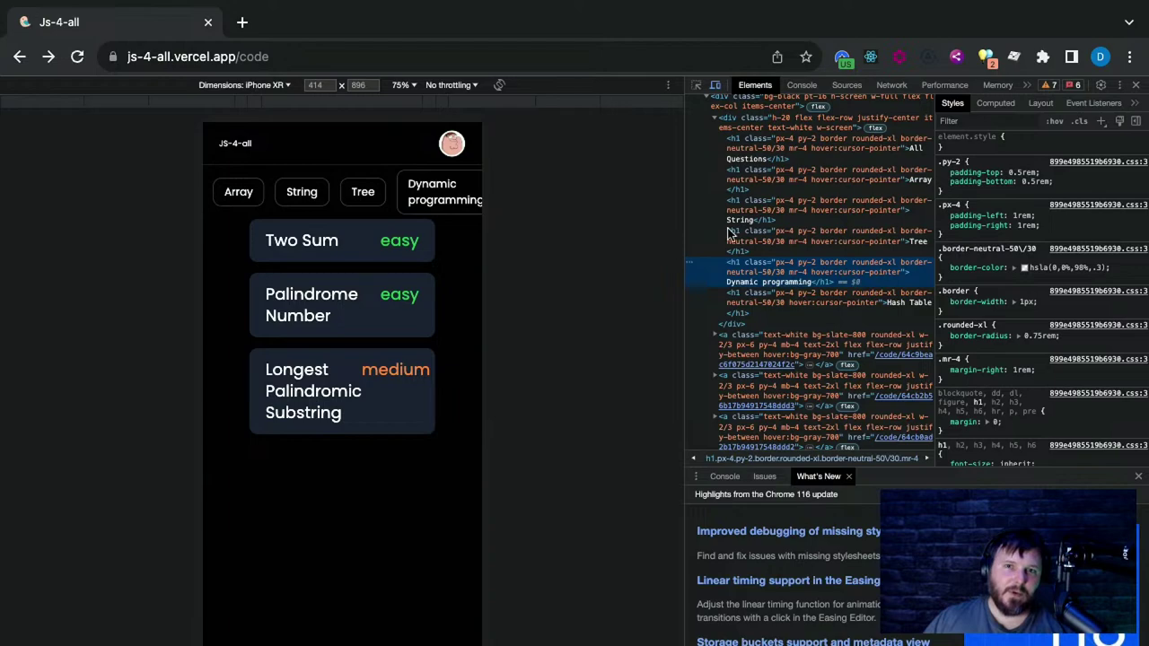
Inspect the footer's "Building patiently... JS-4-all" text element on the mobile algorithm questions page and return to the question list
{"action": "left_click", "coordinate": [696, 85]}
{"action": "mouse_move", "coordinate": [295, 409]}
{"action": "scroll", "coordinate": [294, 405], "scroll_direction": "down", "scroll_amount": 1}
{"action": "scroll", "coordinate": [294, 407], "scroll_direction": "down", "scroll_amount": 2}
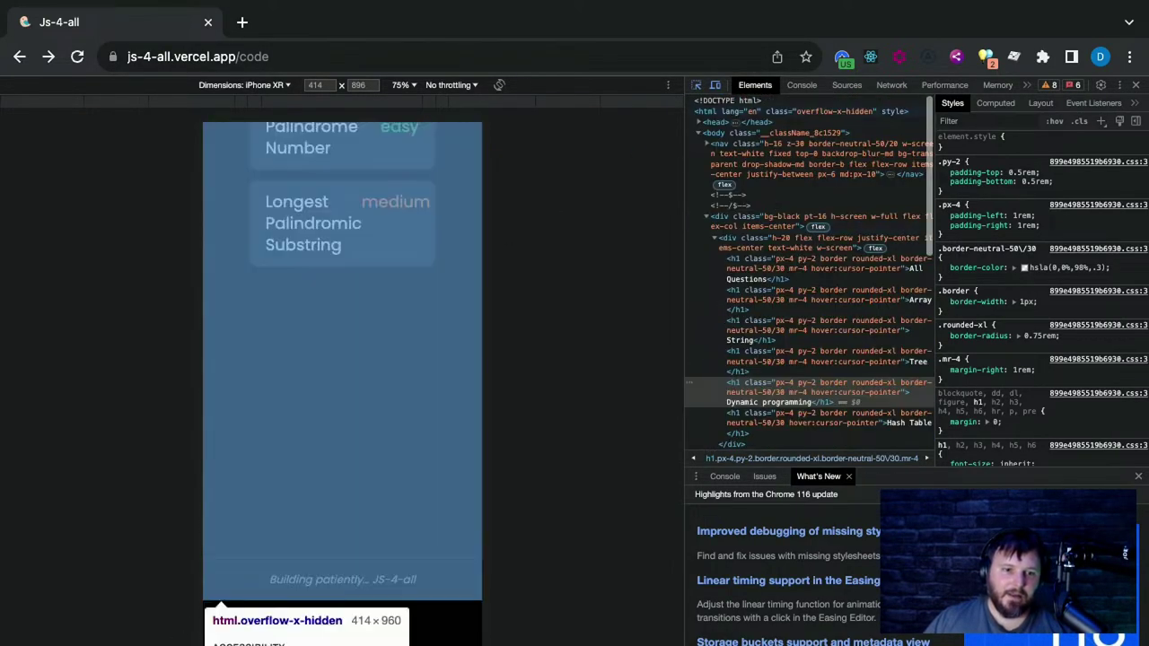
{"action": "mouse_move", "coordinate": [332, 591]}
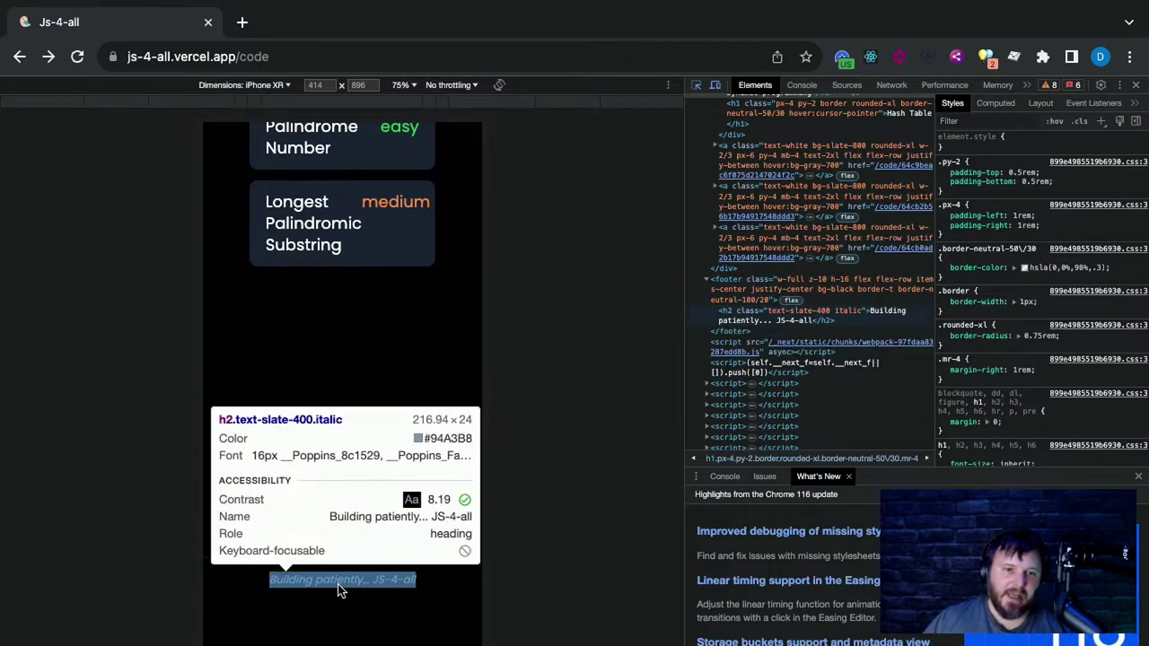
{"action": "left_click", "coordinate": [340, 589]}
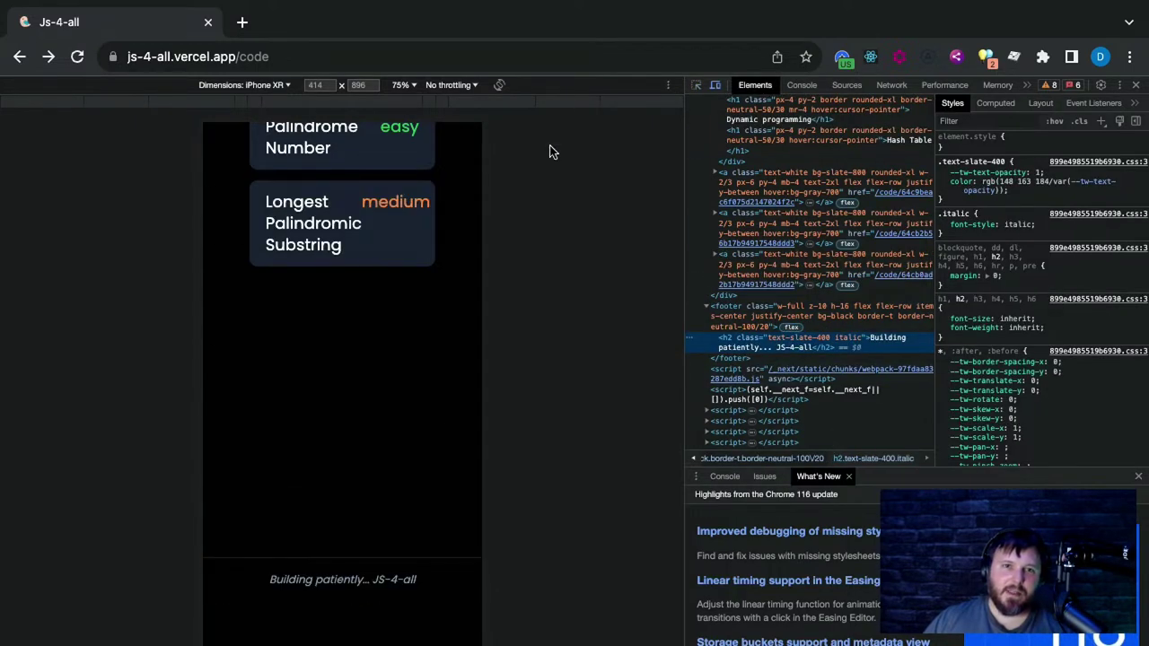
{"action": "scroll", "coordinate": [403, 440], "scroll_direction": "up", "scroll_amount": 3}
{"action": "scroll", "coordinate": [415, 448], "scroll_direction": "down", "scroll_amount": 1}
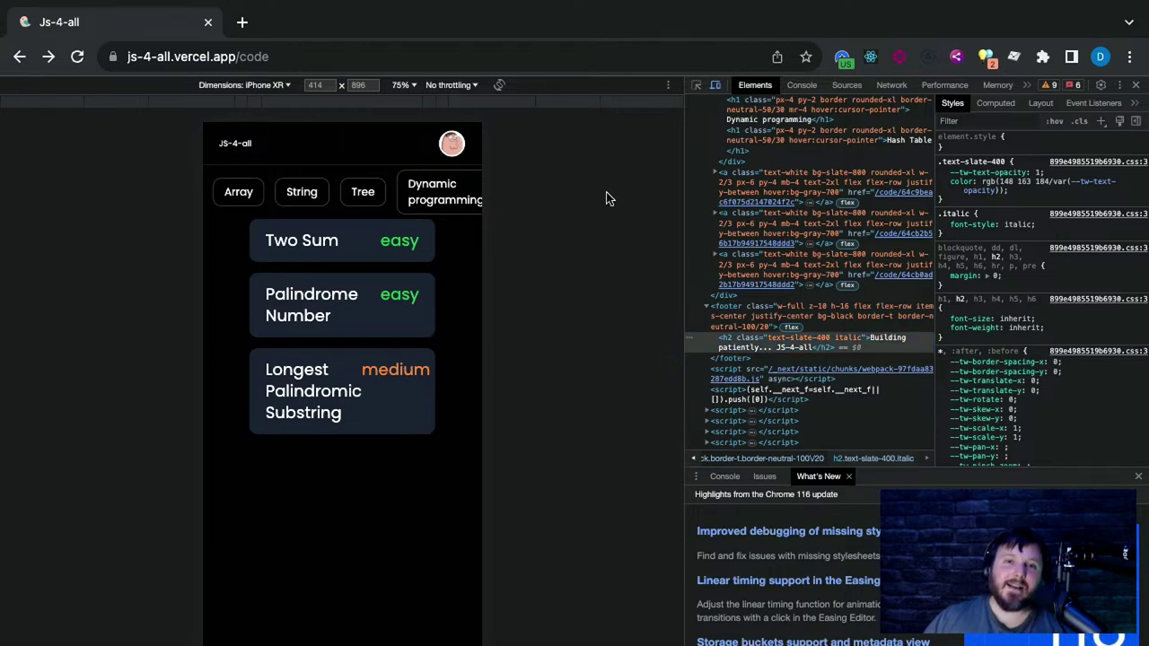
Inspect the Array filter's element, followed by the page's navigation bar element and its styles
{"action": "left_click", "coordinate": [697, 85]}
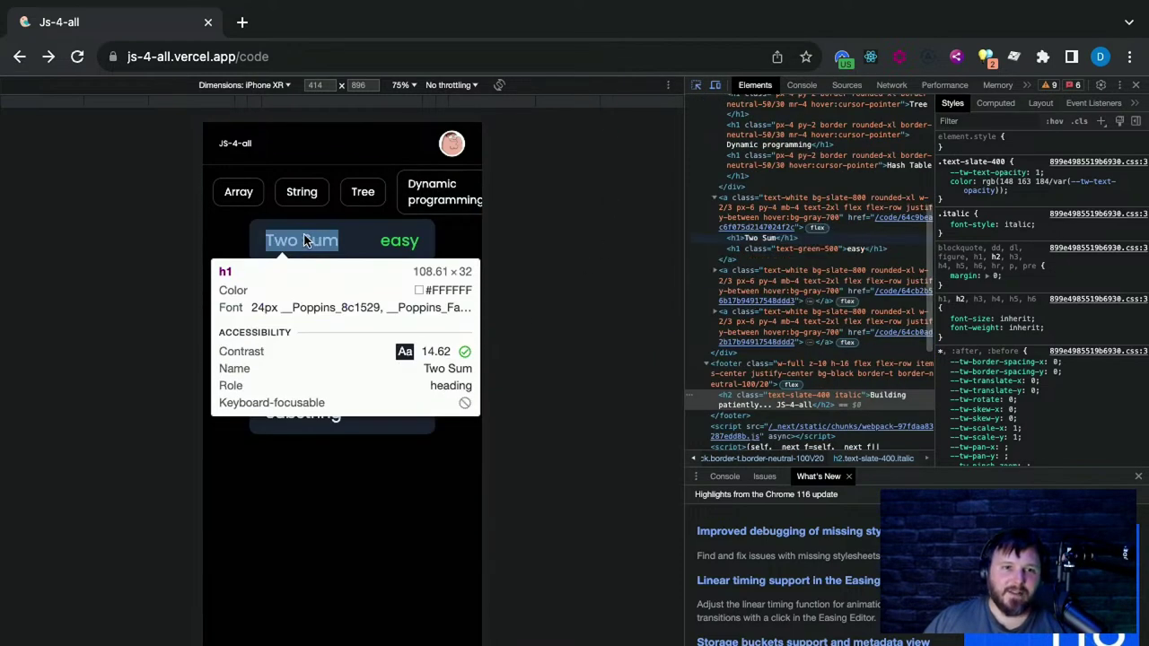
{"action": "left_click", "coordinate": [238, 191]}
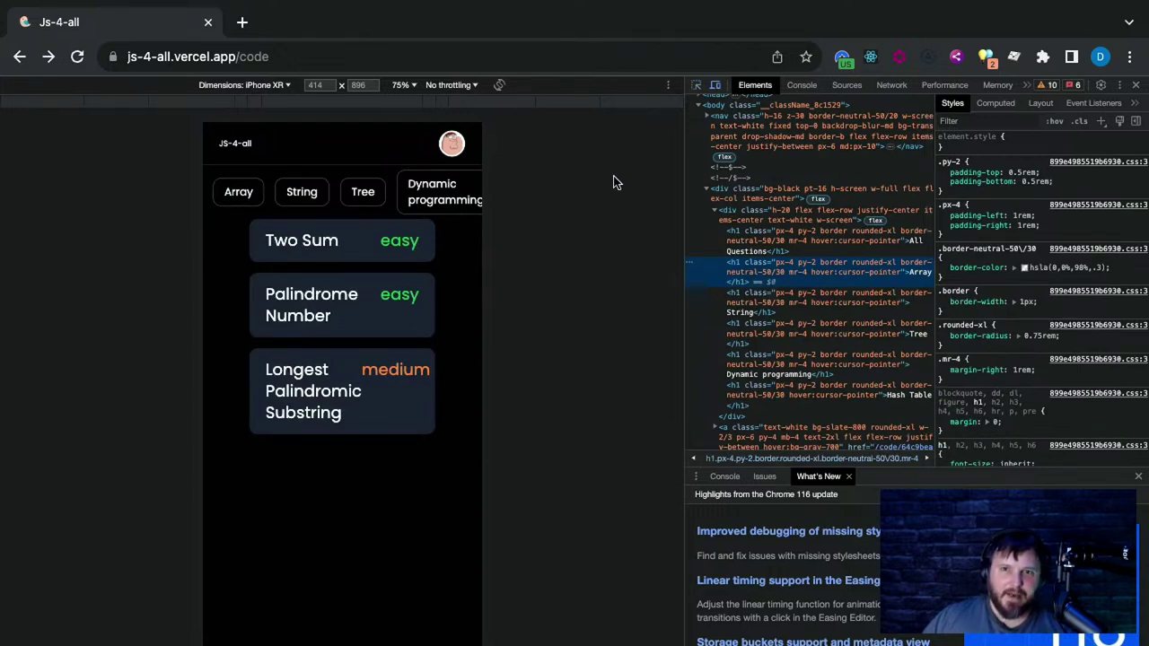
{"action": "left_click", "coordinate": [696, 85]}
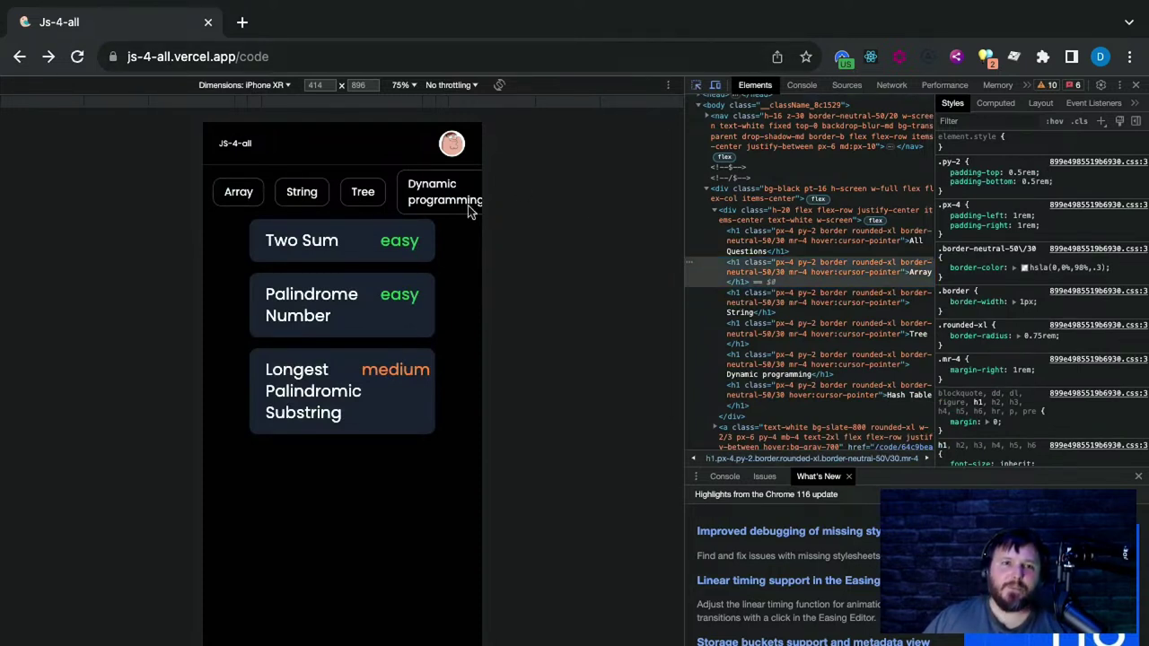
{"action": "left_click", "coordinate": [350, 133]}
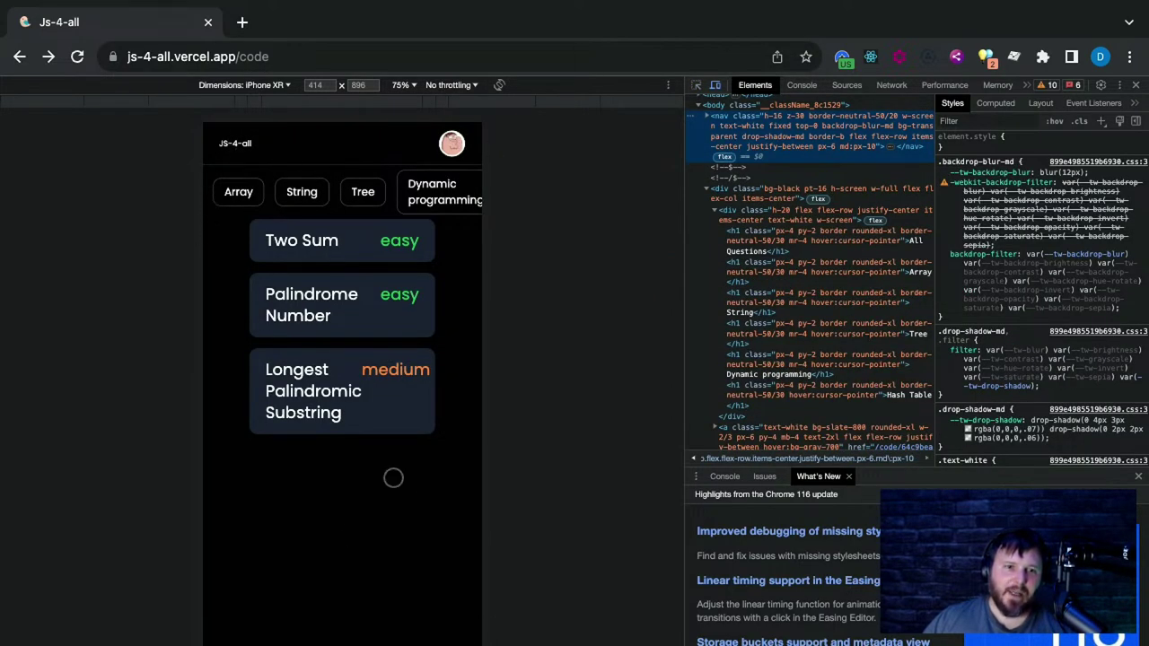
{"action": "scroll", "coordinate": [390, 476], "scroll_direction": "down", "scroll_amount": 2}
{"action": "scroll", "coordinate": [386, 468], "scroll_direction": "up", "scroll_amount": 2}
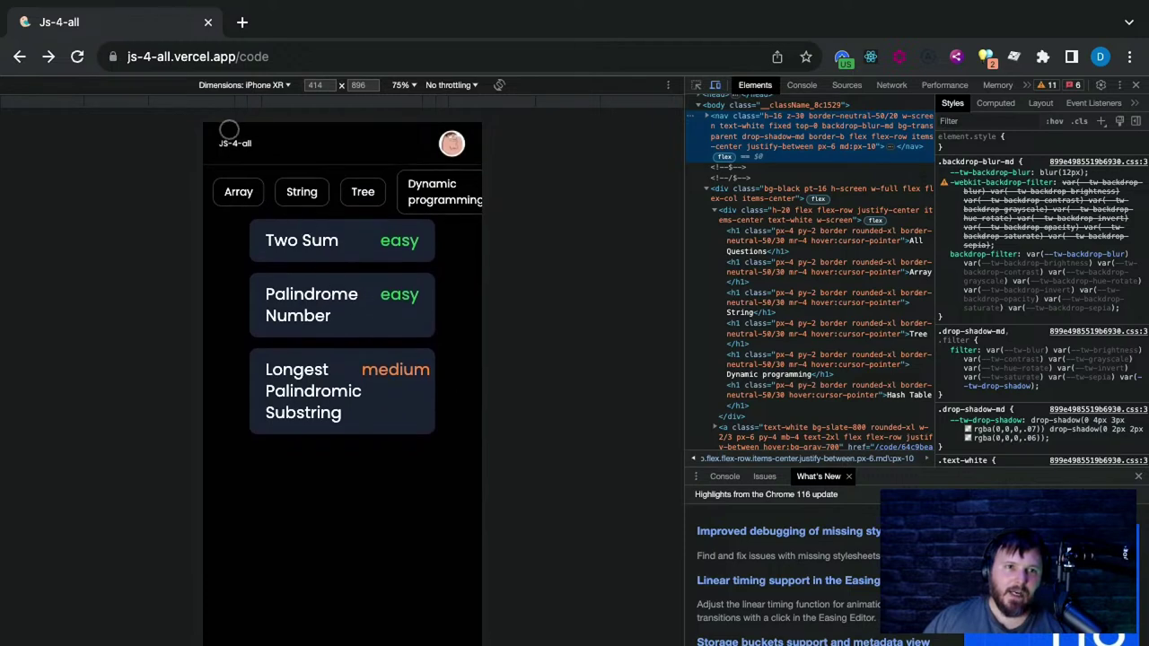
Go to the home page and inspect the JS-4-all link's element and styles in the site's navigation bar
{"action": "left_click", "coordinate": [228, 138]}
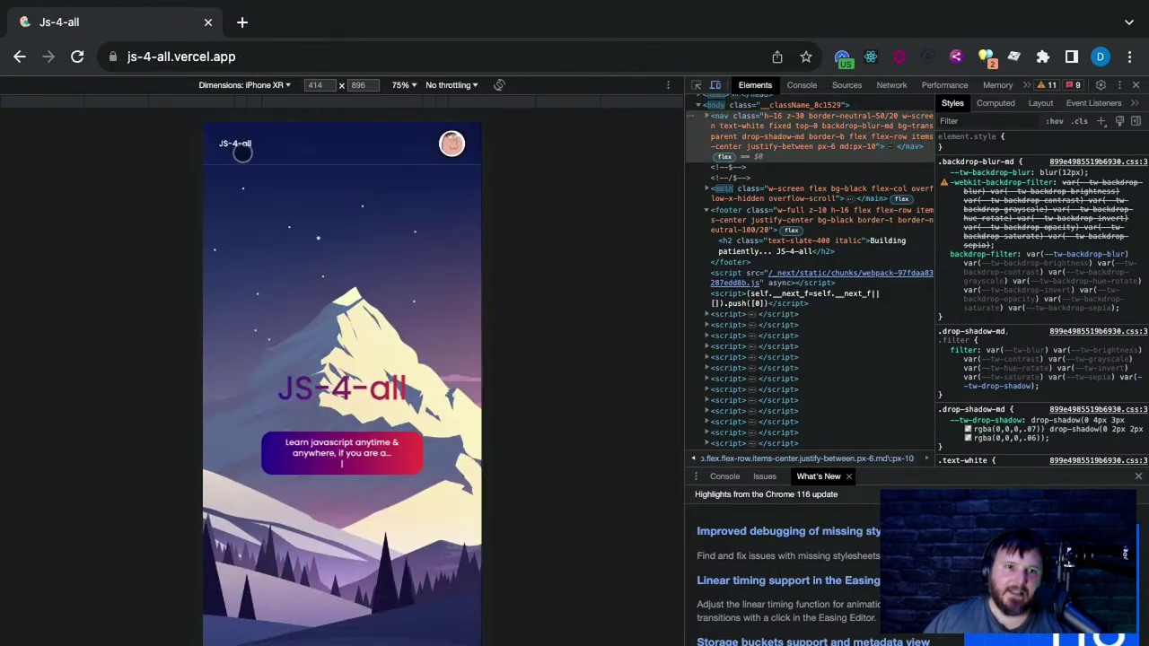
{"action": "left_click", "coordinate": [697, 84]}
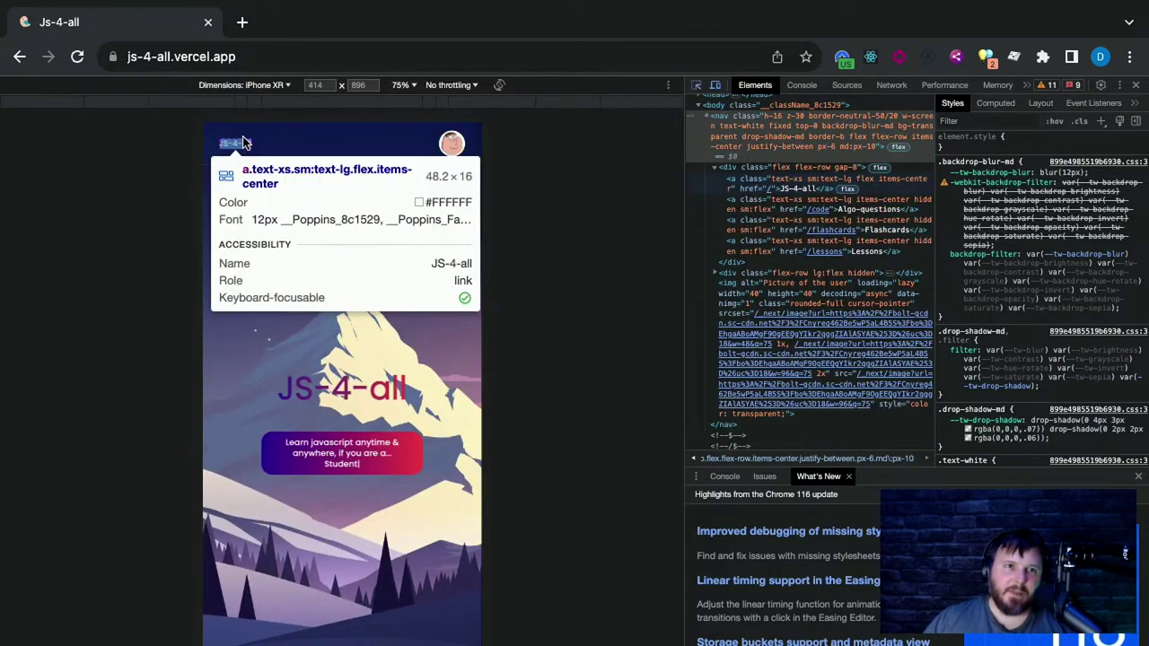
{"action": "left_click", "coordinate": [239, 146]}
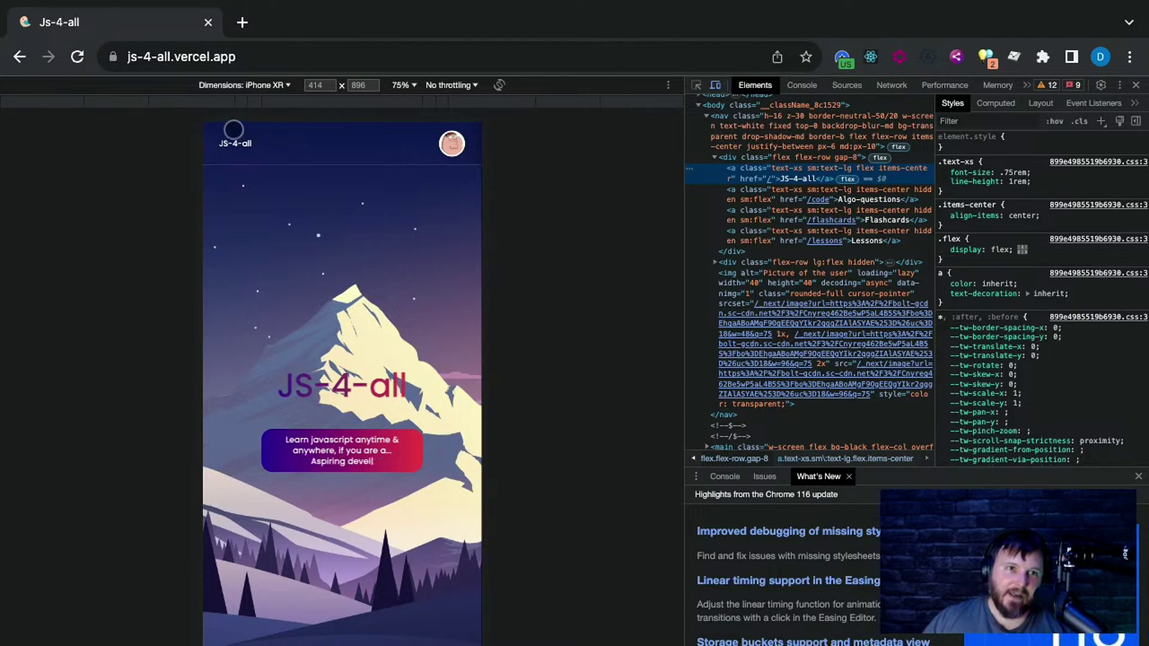
{"action": "key", "text": "ctrl+shift+c"}
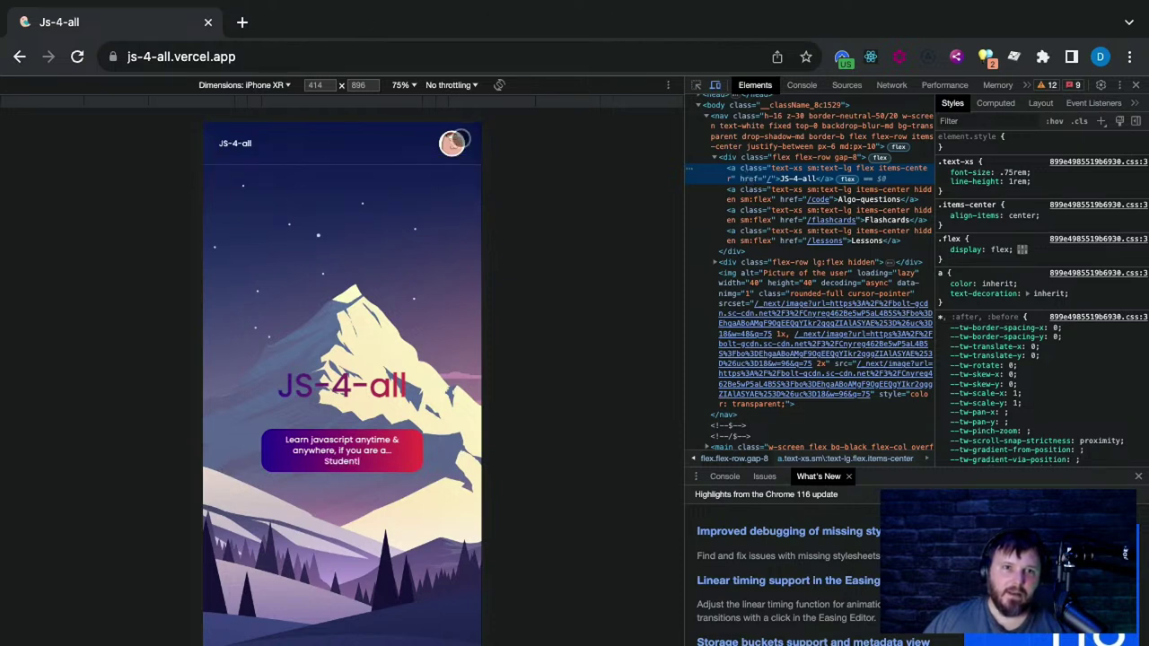
Look through the mobile home page, from the hero image to the message form and the Features cards
{"action": "scroll", "coordinate": [397, 308], "scroll_direction": "down", "scroll_amount": 5}
{"action": "scroll", "coordinate": [400, 309], "scroll_direction": "down", "scroll_amount": 10}
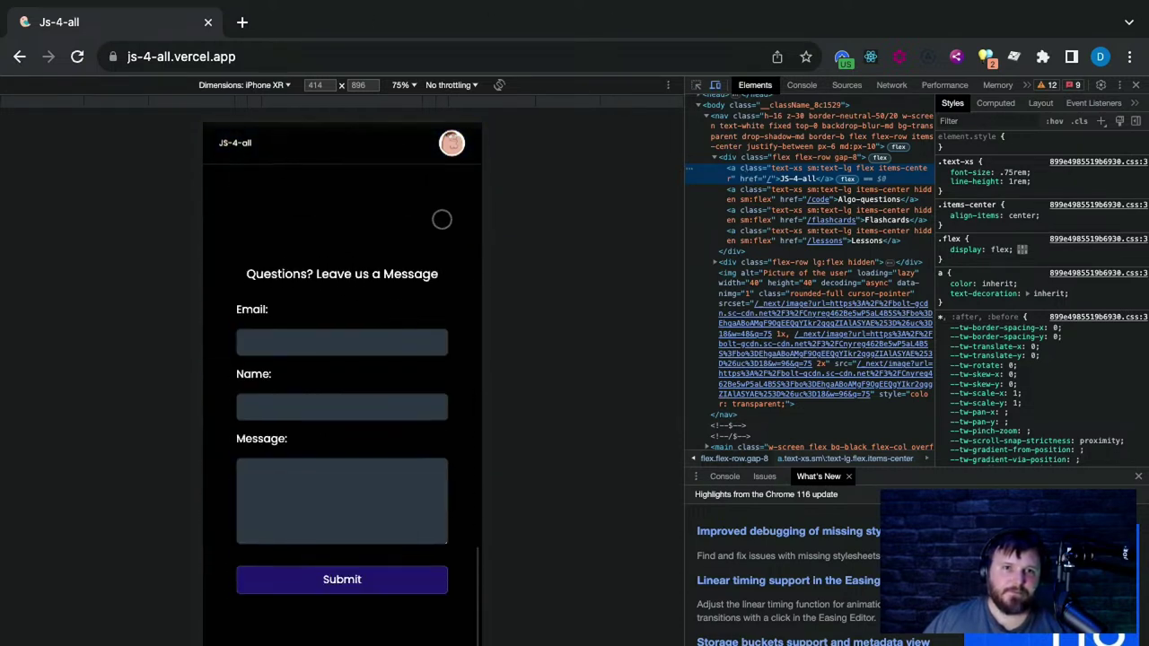
{"action": "scroll", "coordinate": [251, 438], "scroll_direction": "up", "scroll_amount": 15}
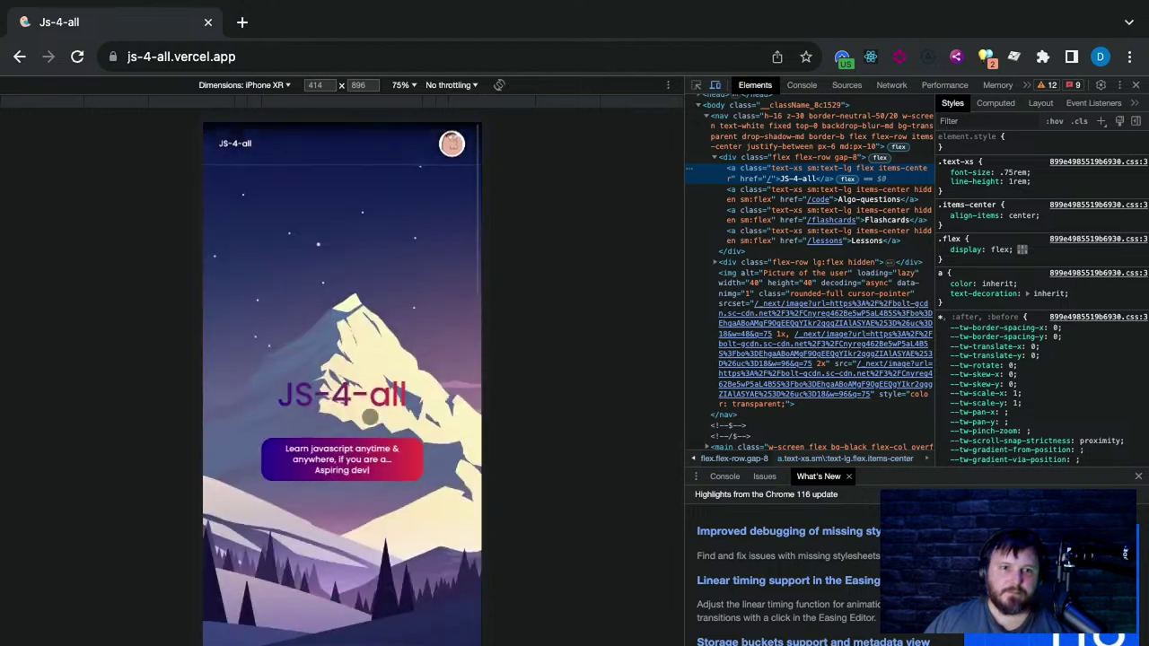
{"action": "scroll", "coordinate": [247, 498], "scroll_direction": "down", "scroll_amount": 3}
{"action": "scroll", "coordinate": [246, 498], "scroll_direction": "down", "scroll_amount": 3}
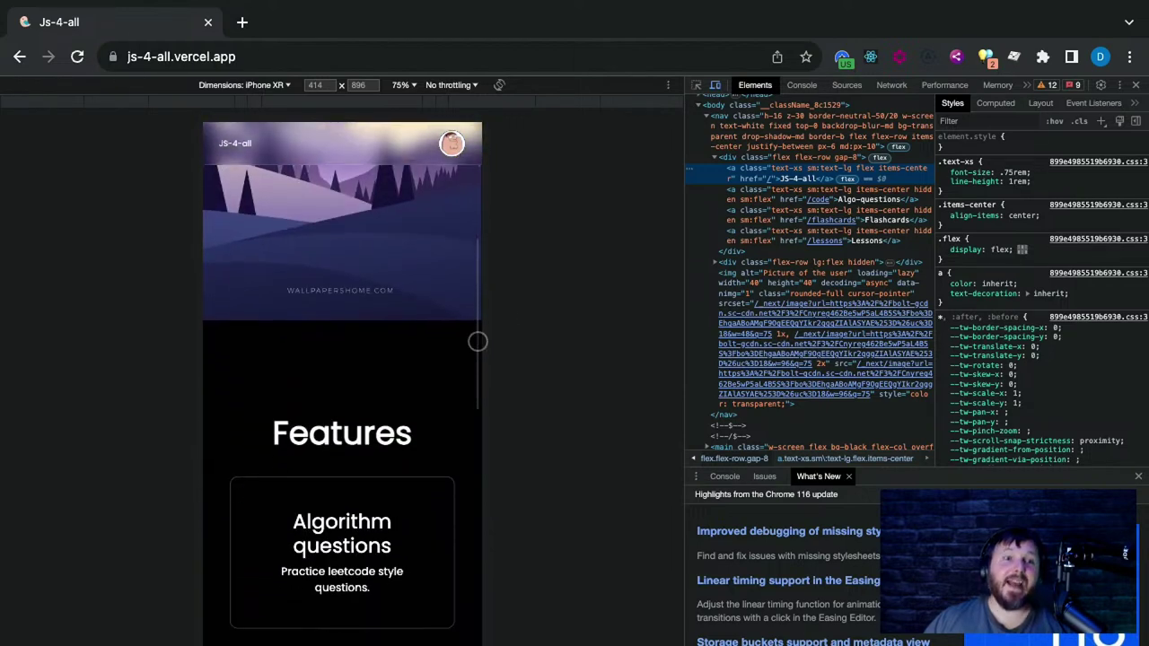
{"action": "scroll", "coordinate": [441, 405], "scroll_direction": "down", "scroll_amount": 6}
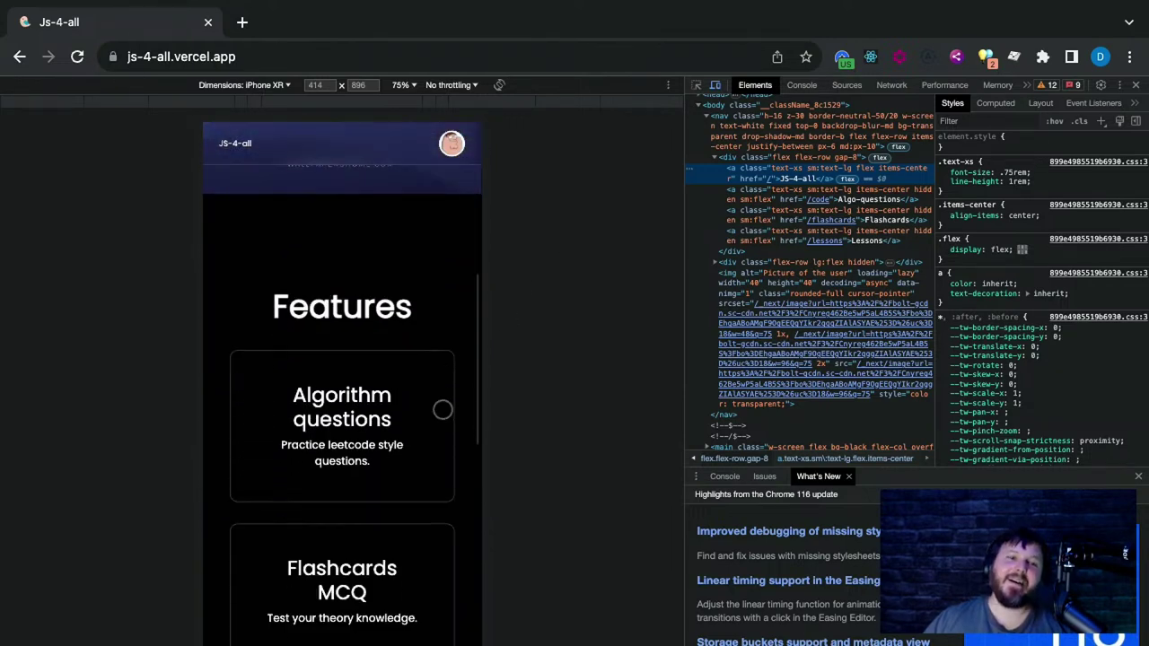
Open the lessons page, expand the foundation, functions and methods groups, and open the Object Methods and Iteration lesson
{"action": "left_click", "coordinate": [344, 276]}
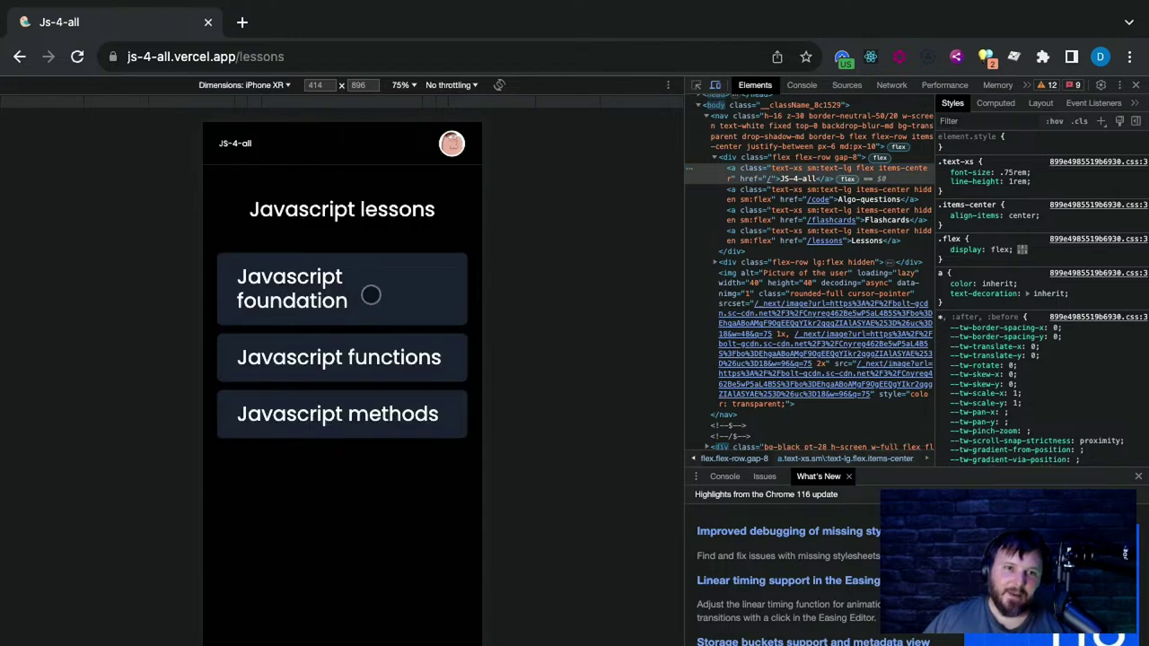
{"action": "left_click", "coordinate": [352, 281]}
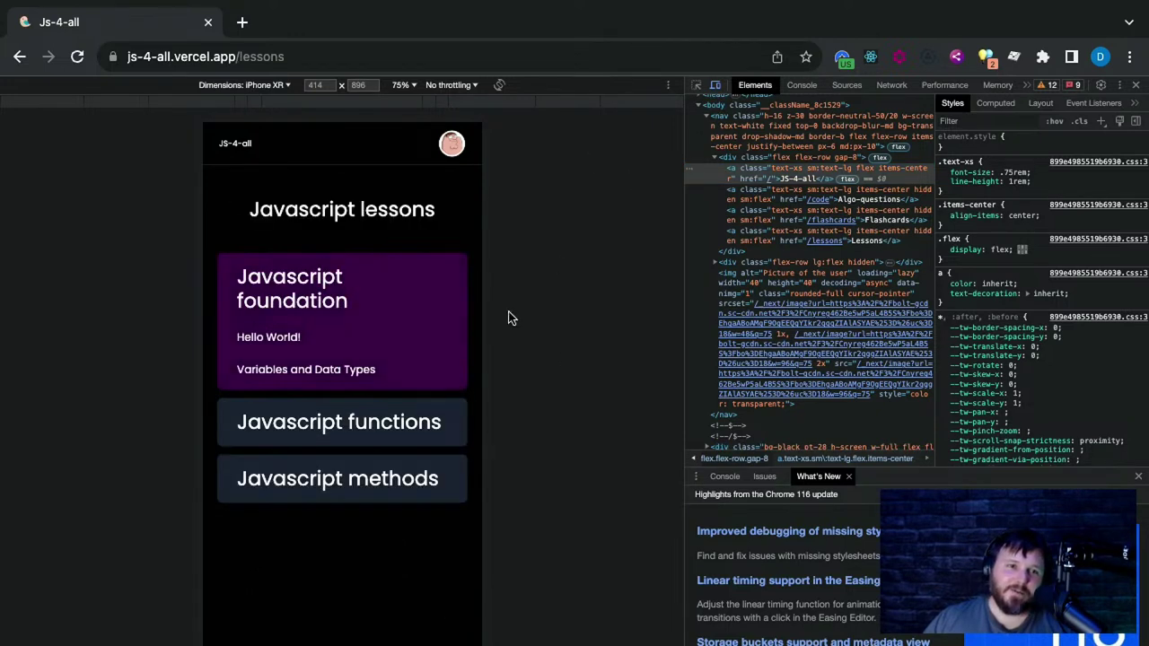
{"action": "left_click", "coordinate": [321, 420]}
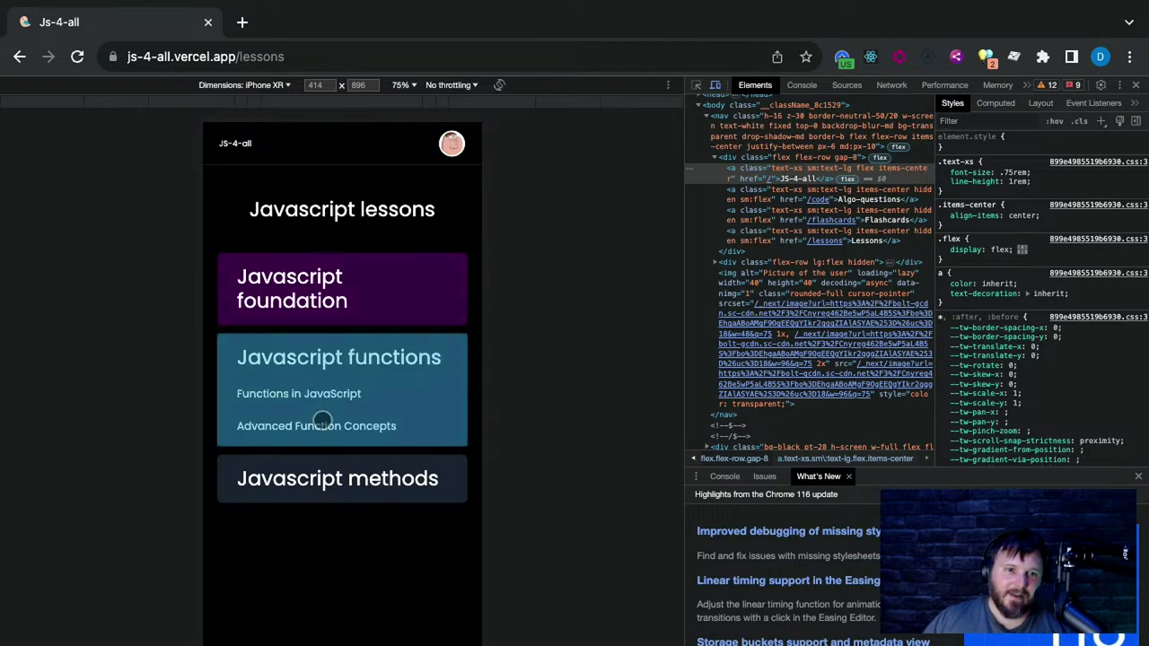
{"action": "left_click", "coordinate": [341, 494]}
{"action": "left_click", "coordinate": [325, 490]}
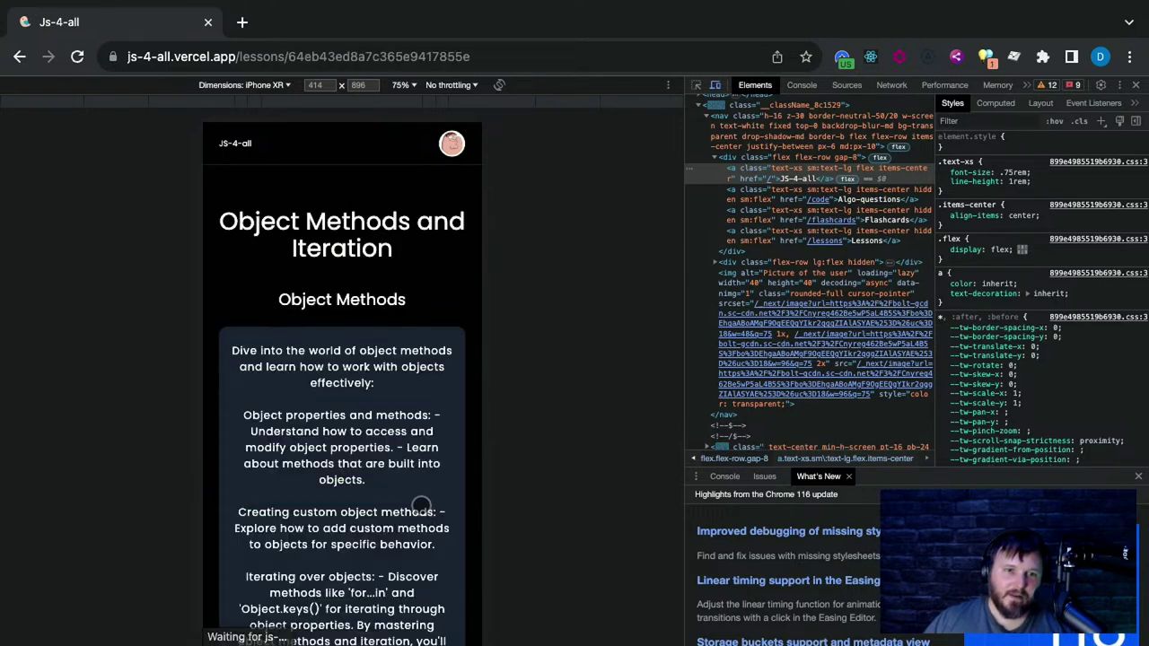
Look through the lesson's mobile layout and inspect the Object Methods section's paragraph element
{"action": "scroll", "coordinate": [419, 505], "scroll_direction": "down", "scroll_amount": 5}
{"action": "scroll", "coordinate": [419, 505], "scroll_direction": "down", "scroll_amount": 3}
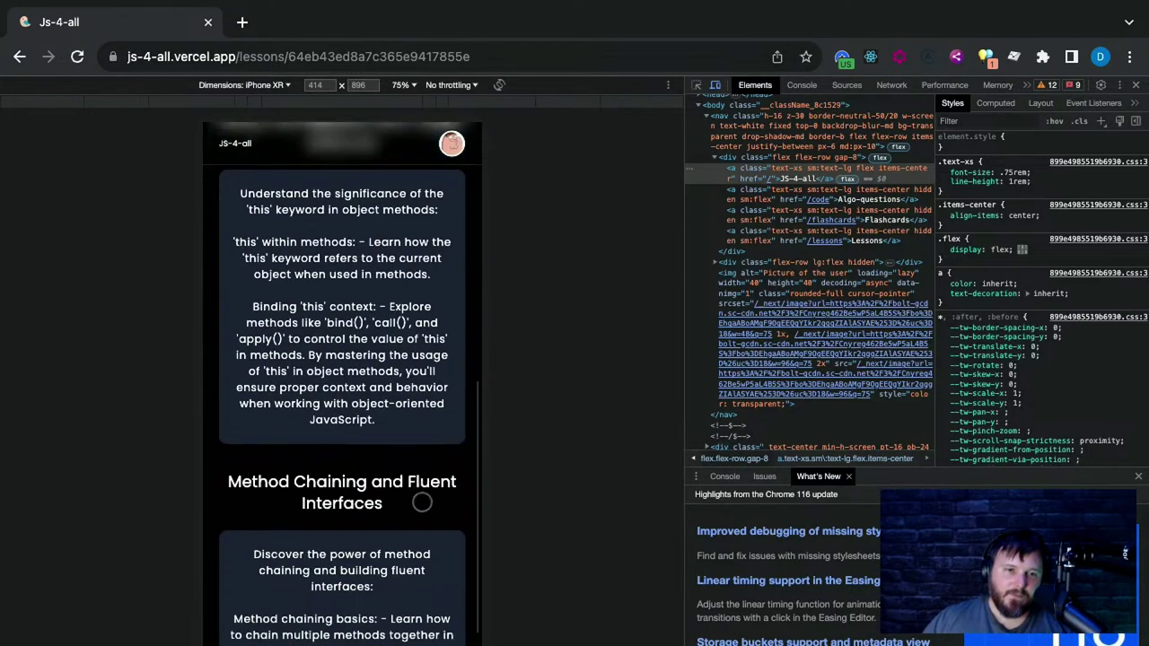
{"action": "scroll", "coordinate": [350, 402], "scroll_direction": "up", "scroll_amount": 3}
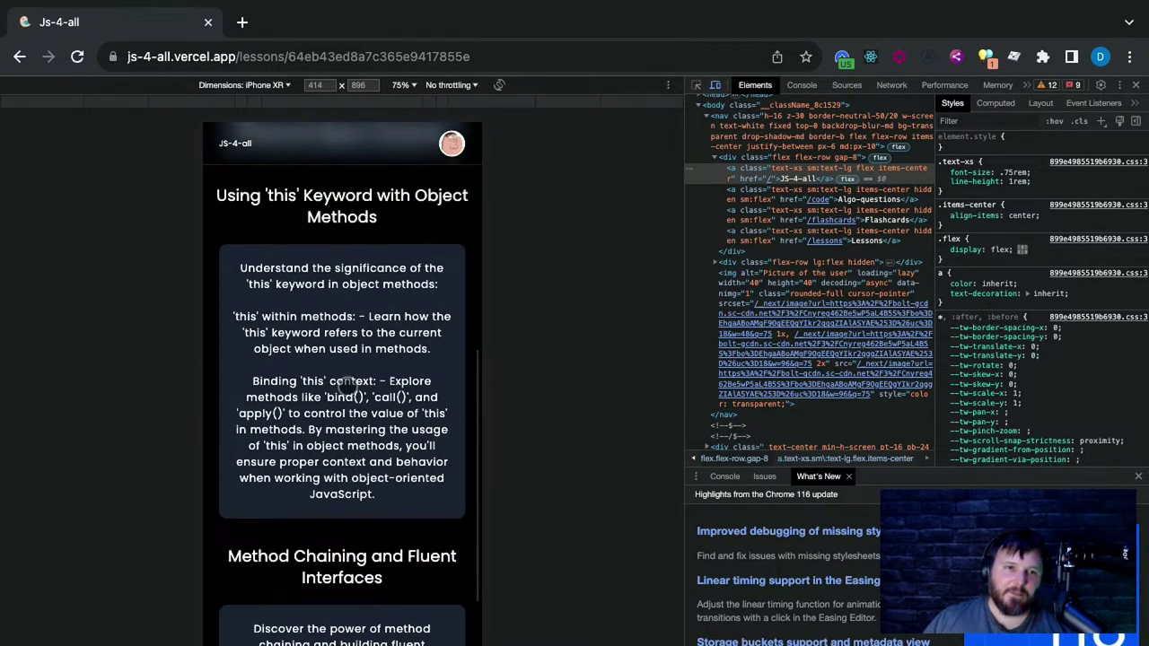
{"action": "left_click", "coordinate": [697, 84]}
{"action": "left_click", "coordinate": [395, 202]}
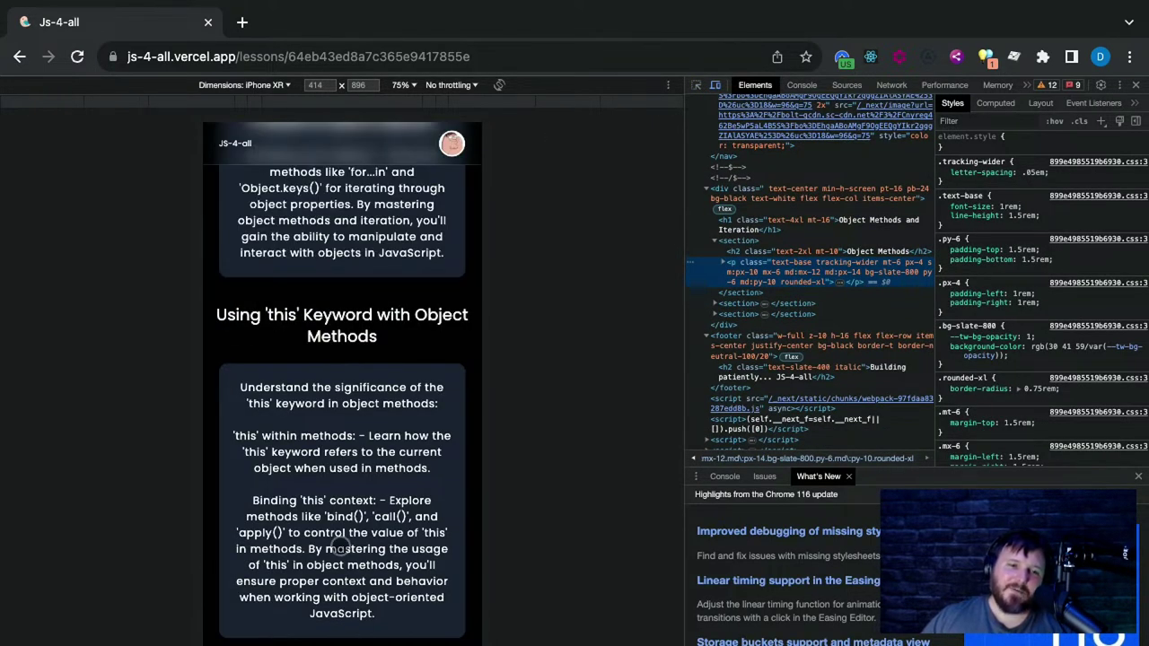
{"action": "scroll", "coordinate": [397, 412], "scroll_direction": "down", "scroll_amount": 1}
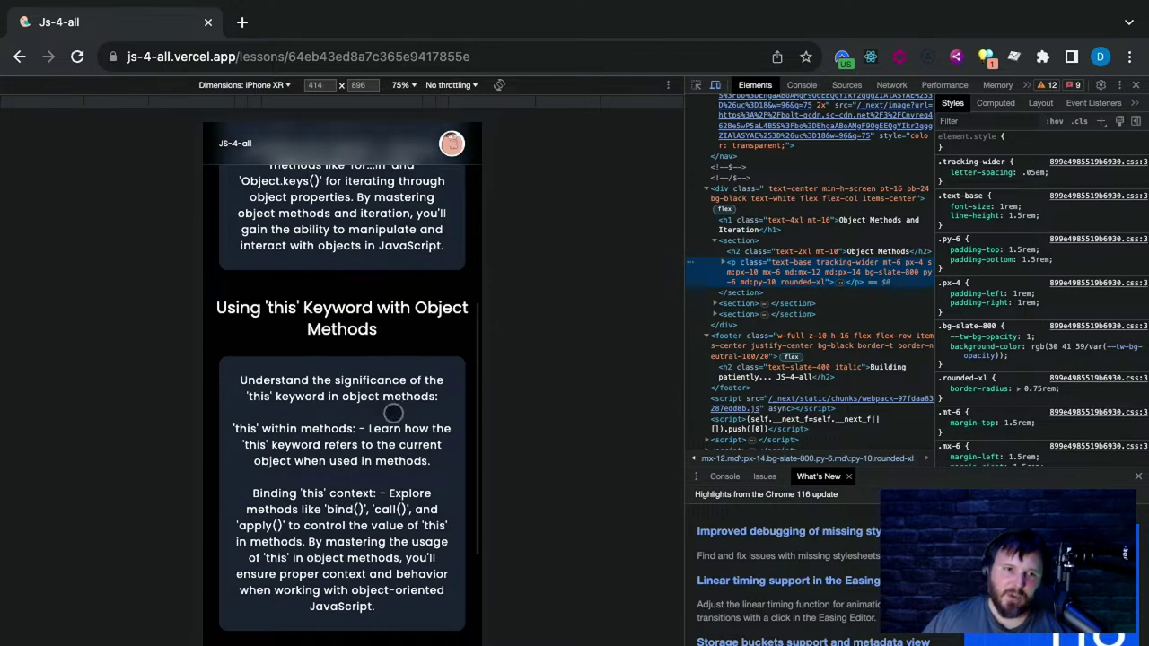
{"action": "mouse_move", "coordinate": [851, 145]}
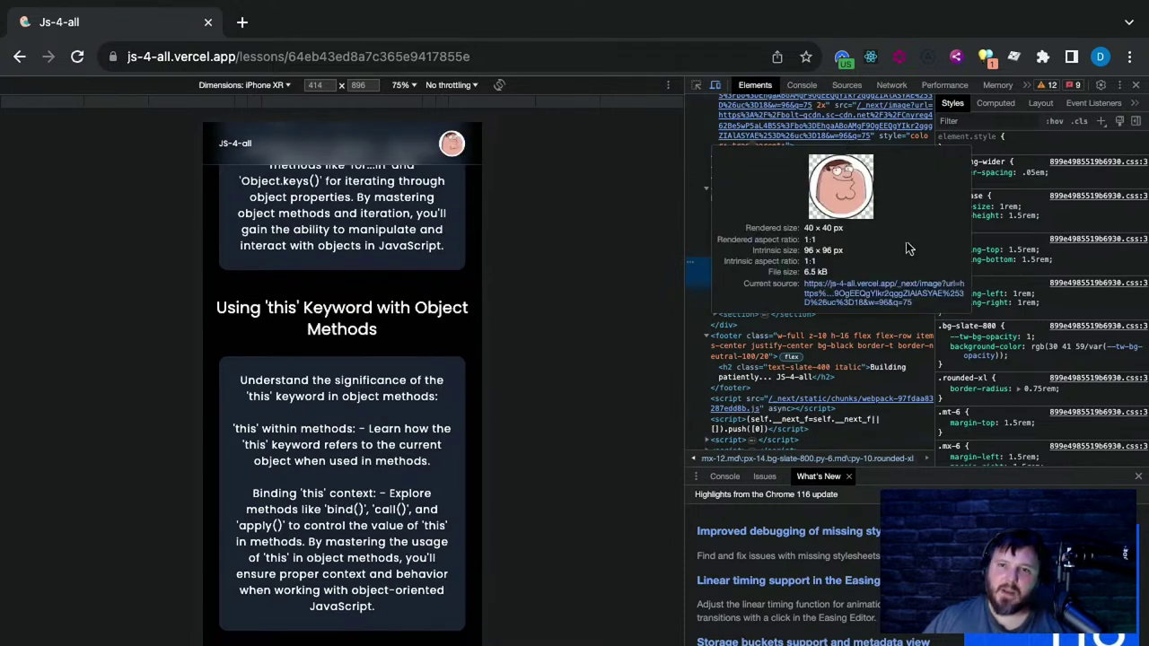
Examine the paragraph's computed styles, and inspect the paragraph under Using 'this' Keyword with Object Methods for comparison
{"action": "left_click", "coordinate": [993, 102]}
{"action": "scroll", "coordinate": [1020, 398], "scroll_direction": "down", "scroll_amount": 5}
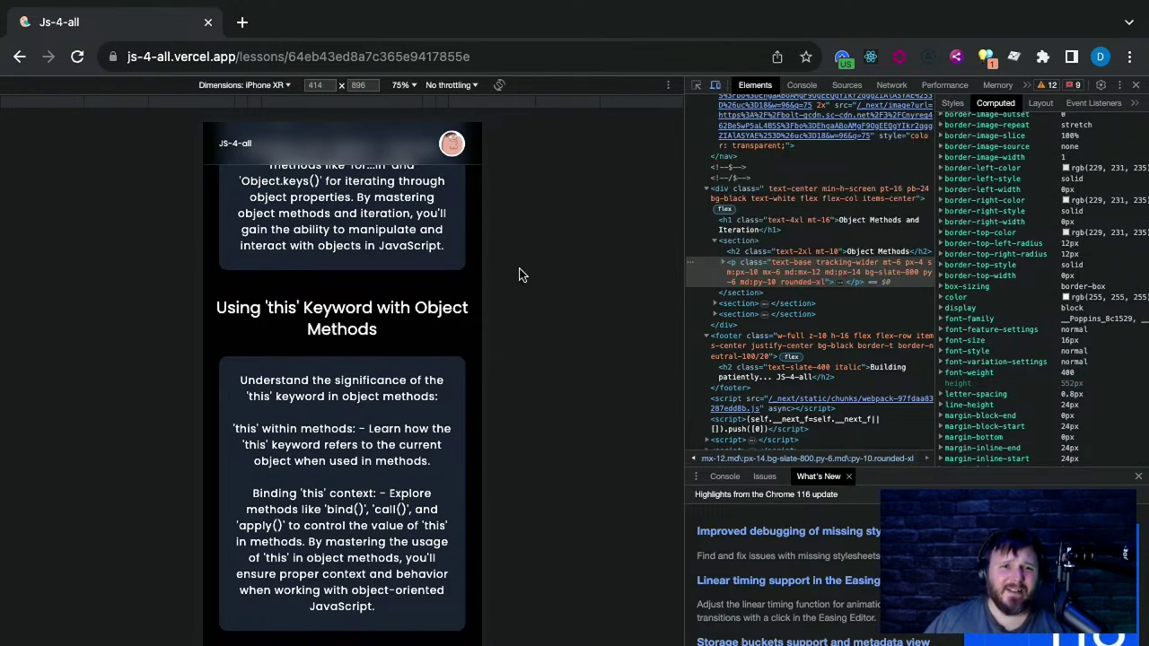
{"action": "key", "text": "ctrl+shift+c"}
{"action": "left_click", "coordinate": [384, 466]}
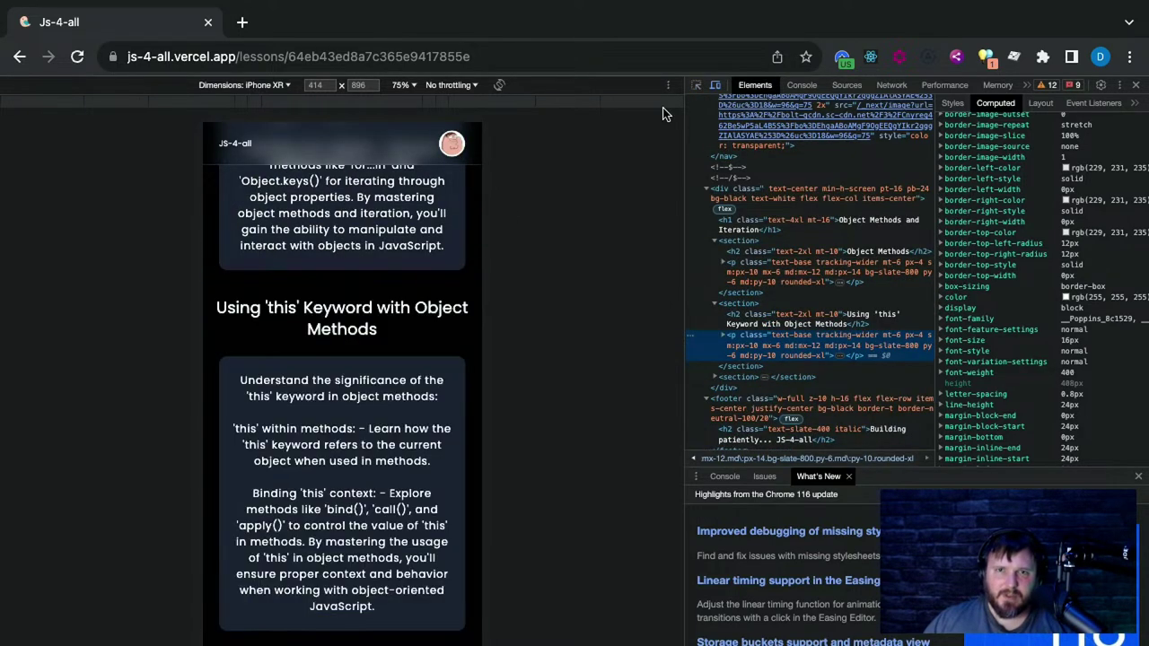
{"action": "key", "text": "ctrl+shift+c"}
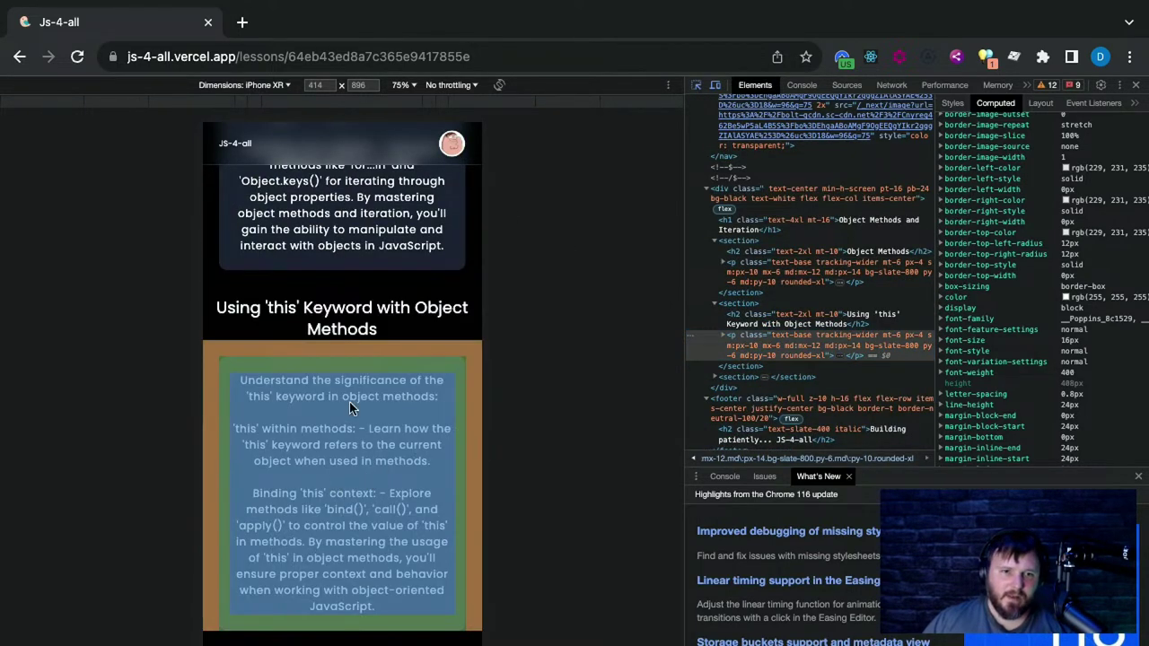
{"action": "left_click", "coordinate": [698, 86]}
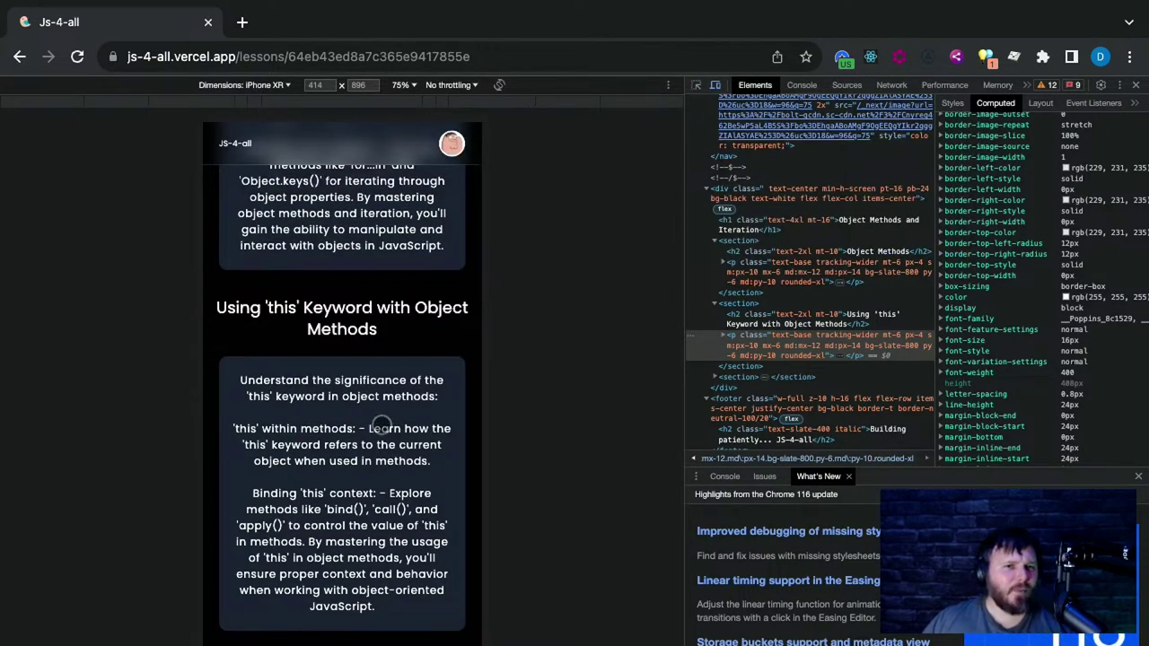
Inspect the Object Methods and Iteration heading's computed styles, and view the lesson down to Method Chaining and Fluent Interfaces
{"action": "scroll", "coordinate": [377, 422], "scroll_direction": "up", "scroll_amount": 5}
{"action": "scroll", "coordinate": [352, 406], "scroll_direction": "down", "scroll_amount": 1}
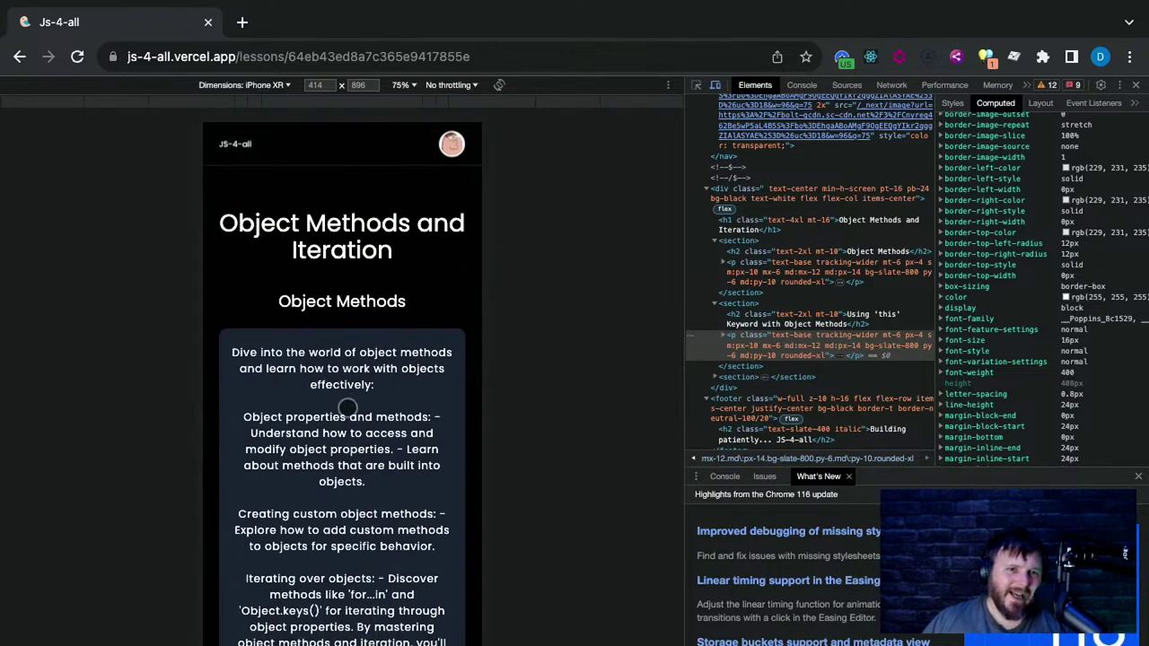
{"action": "left_click", "coordinate": [341, 224]}
{"action": "left_click", "coordinate": [697, 85]}
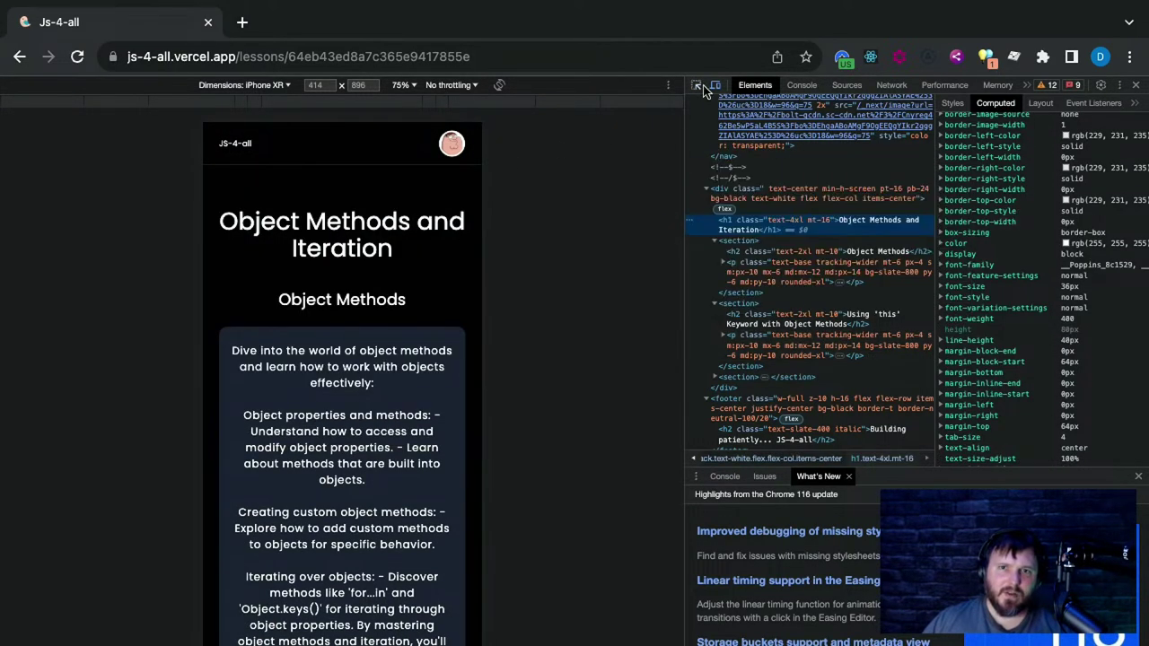
{"action": "left_click", "coordinate": [365, 233]}
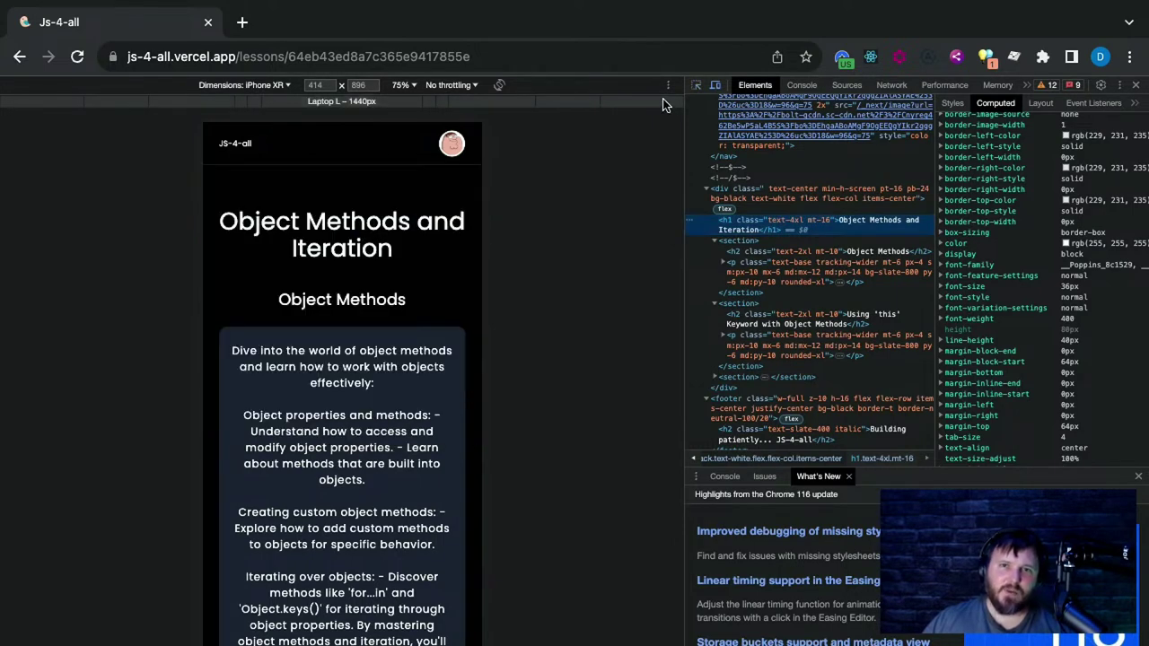
{"action": "left_click", "coordinate": [667, 110]}
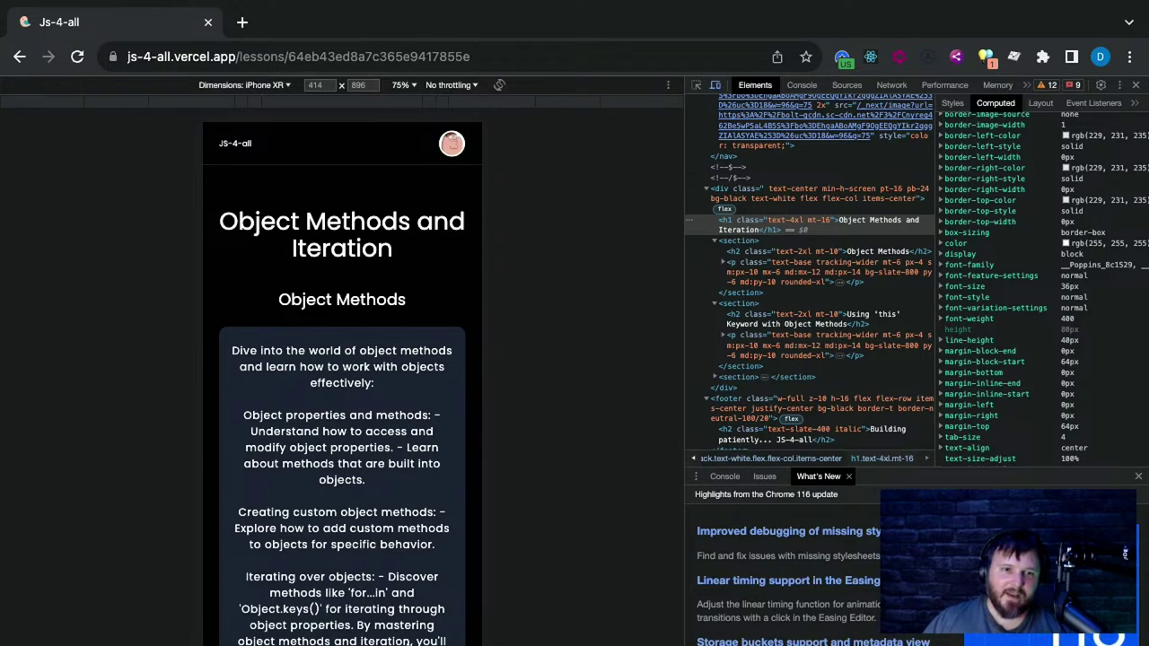
{"action": "scroll", "coordinate": [375, 603], "scroll_direction": "down", "scroll_amount": 10}
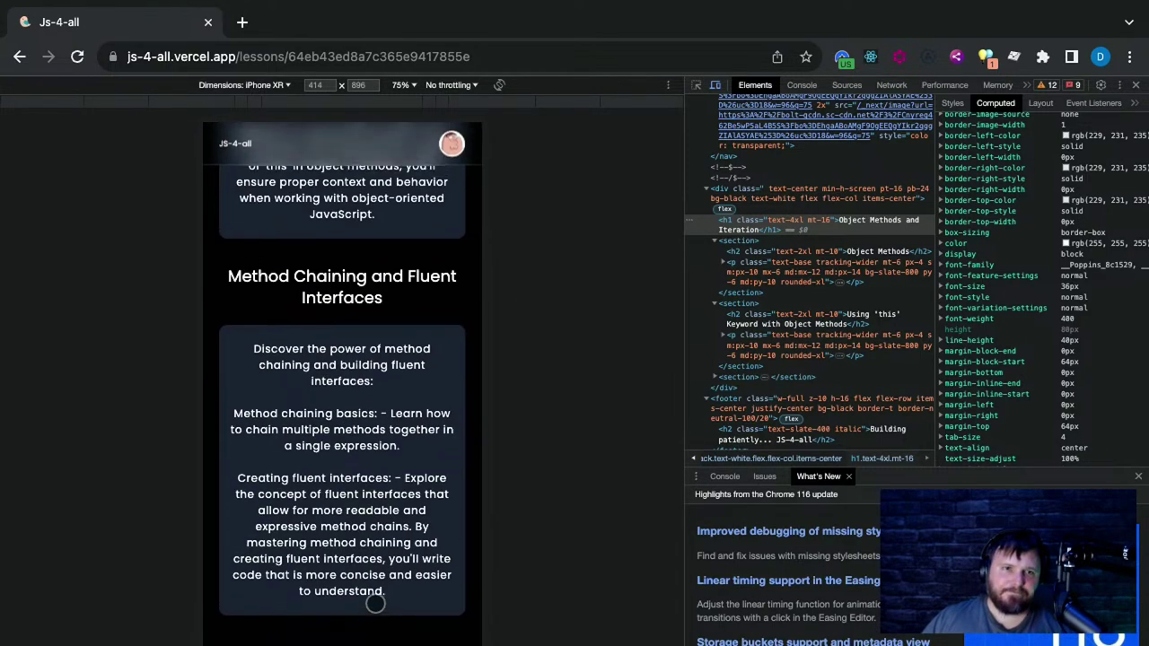
Return from the lesson to the home page, open the profile menu, and look through the mobile layout
{"action": "scroll", "coordinate": [375, 603], "scroll_direction": "up", "scroll_amount": 10}
{"action": "left_click", "coordinate": [248, 138]}
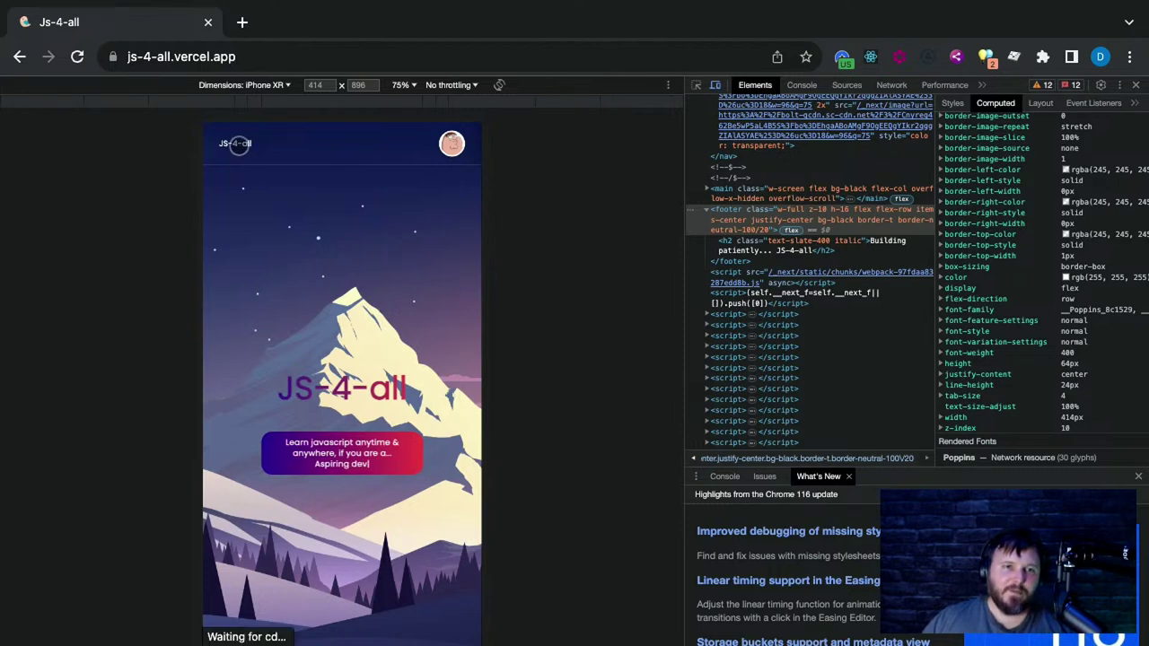
{"action": "left_click", "coordinate": [451, 144]}
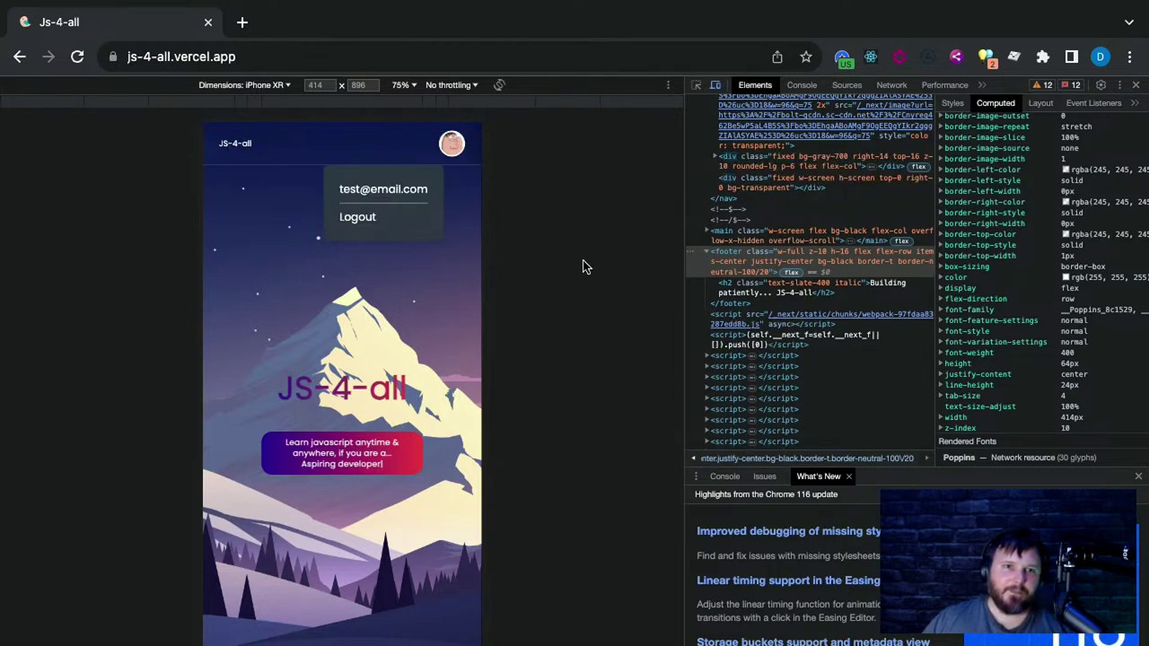
{"action": "scroll", "coordinate": [370, 437], "scroll_direction": "down", "scroll_amount": 5}
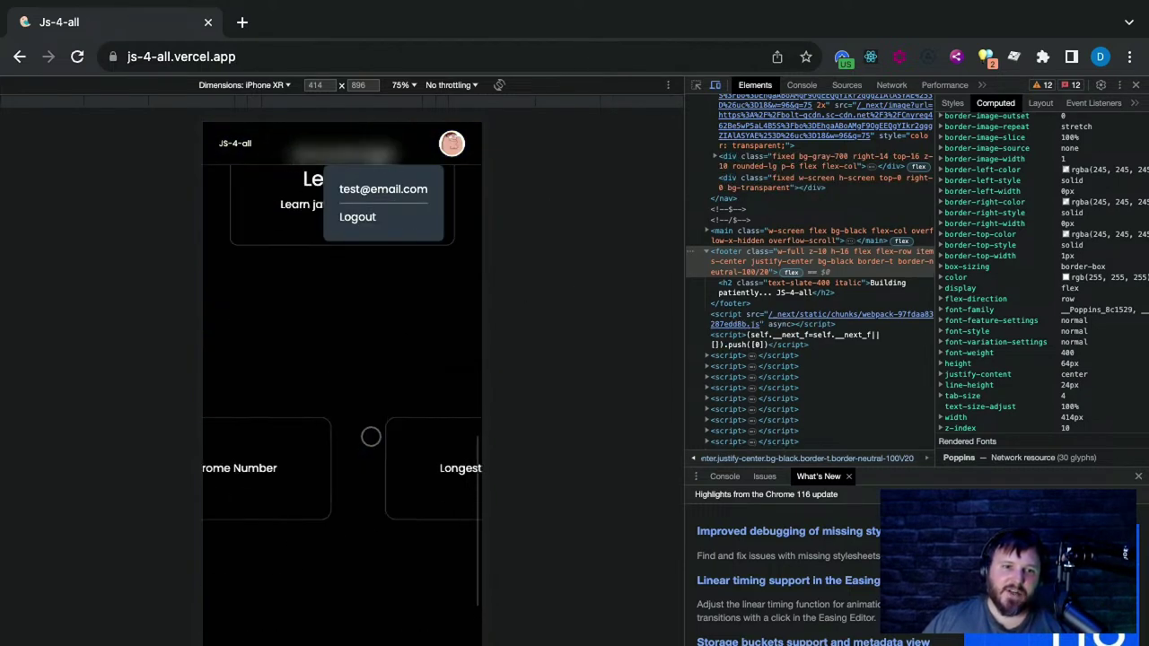
{"action": "scroll", "coordinate": [373, 434], "scroll_direction": "up", "scroll_amount": 5}
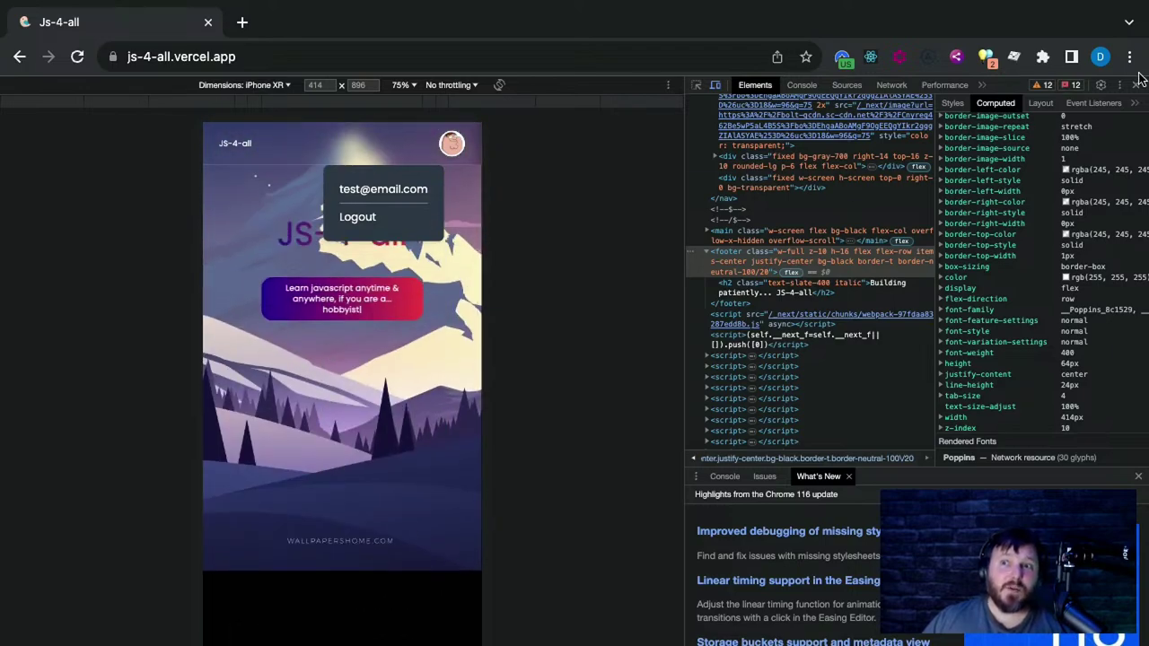
Close the developer tools and look through the desktop home page, including the Two sum code editor section
{"action": "left_click", "coordinate": [1135, 88]}
{"action": "scroll", "coordinate": [514, 417], "scroll_direction": "down", "scroll_amount": 10}
{"action": "scroll", "coordinate": [514, 418], "scroll_direction": "up", "scroll_amount": 5}
{"action": "scroll", "coordinate": [515, 417], "scroll_direction": "down", "scroll_amount": 2}
{"action": "scroll", "coordinate": [514, 418], "scroll_direction": "down", "scroll_amount": 6}
{"action": "scroll", "coordinate": [520, 282], "scroll_direction": "up", "scroll_amount": 3}
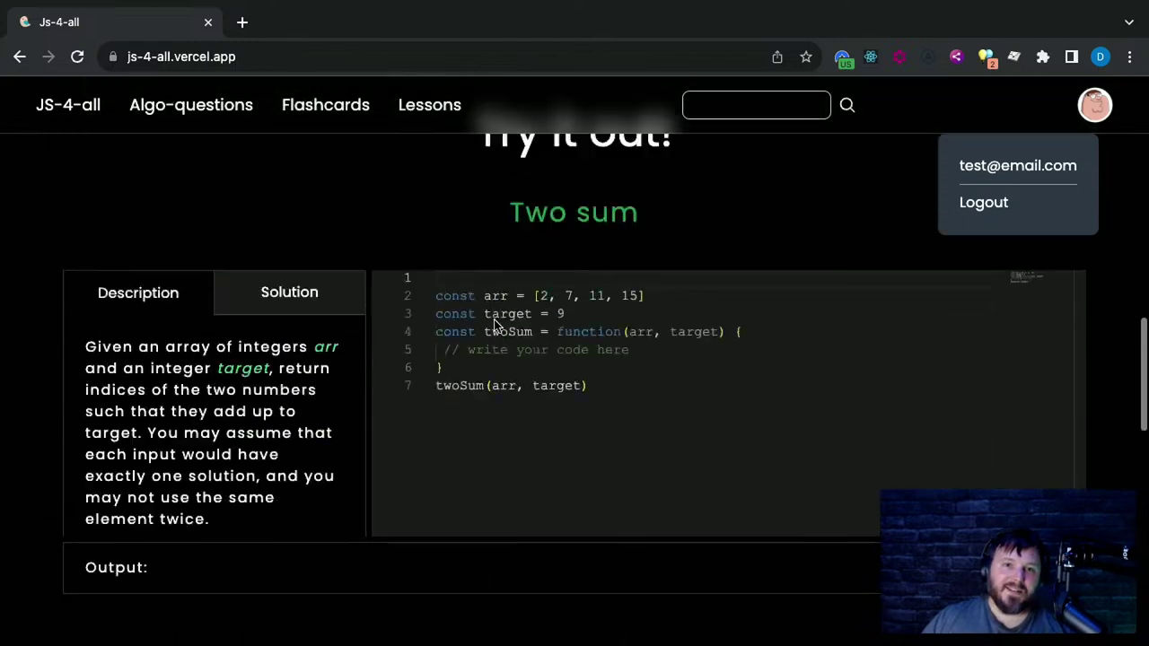
{"action": "scroll", "coordinate": [493, 318], "scroll_direction": "up", "scroll_amount": 10}
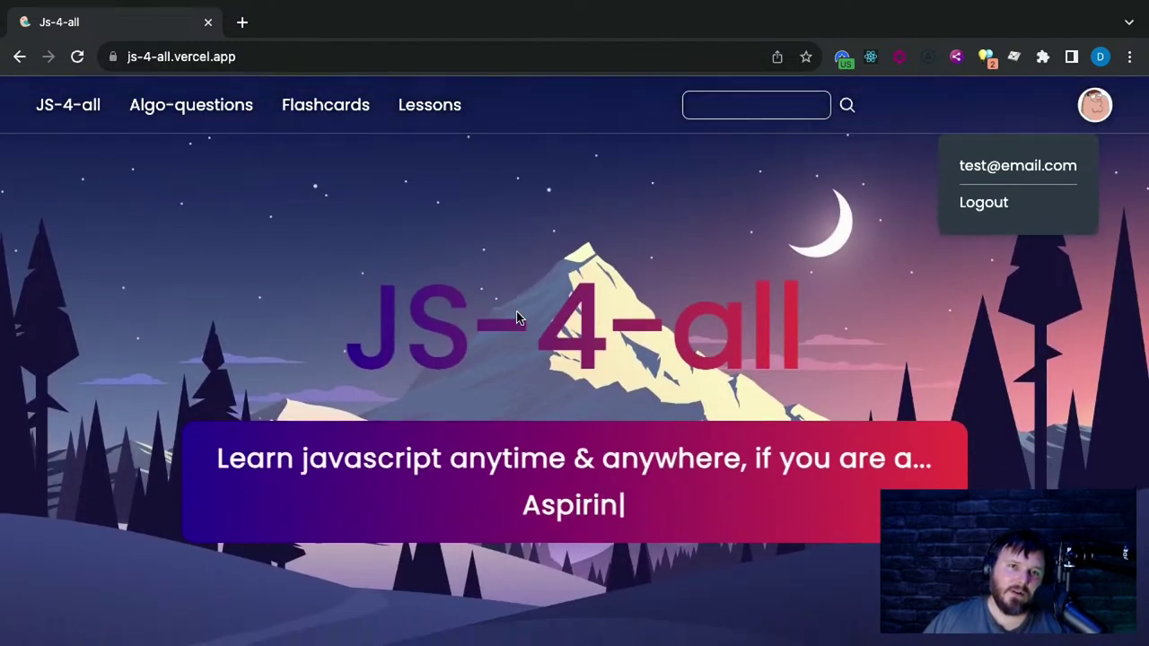
Visit the algorithm questions page, and return to the home page's Try it out section to focus the Two sum code editor
{"action": "left_click", "coordinate": [207, 109]}
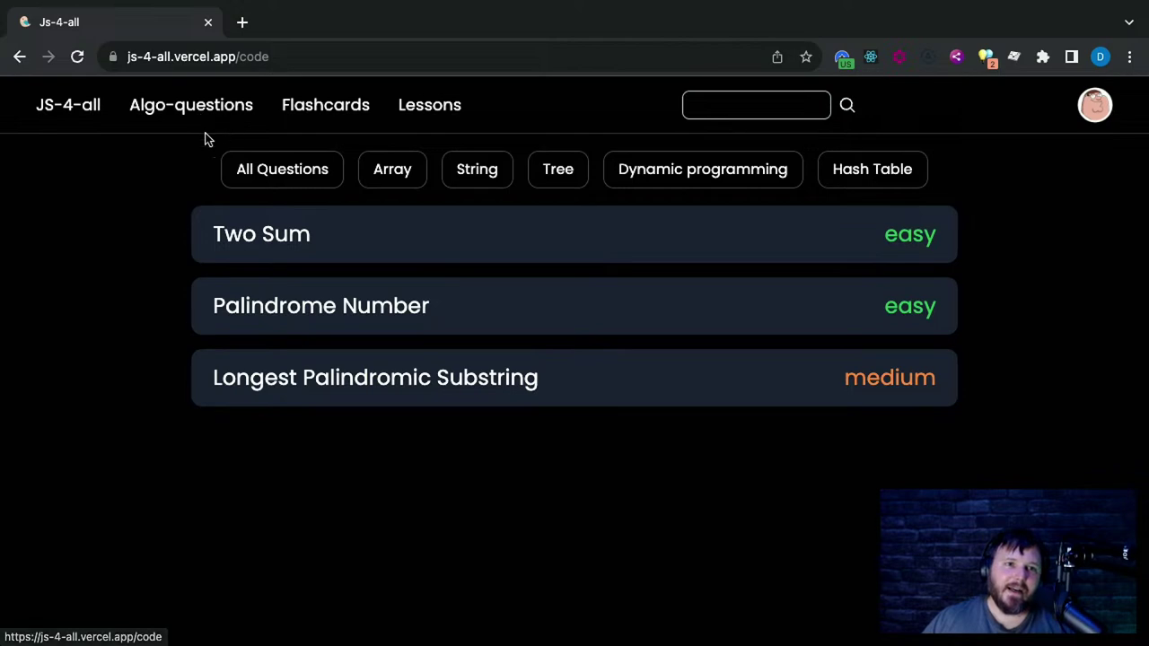
{"action": "left_click", "coordinate": [69, 113]}
{"action": "scroll", "coordinate": [461, 449], "scroll_direction": "down", "scroll_amount": 10}
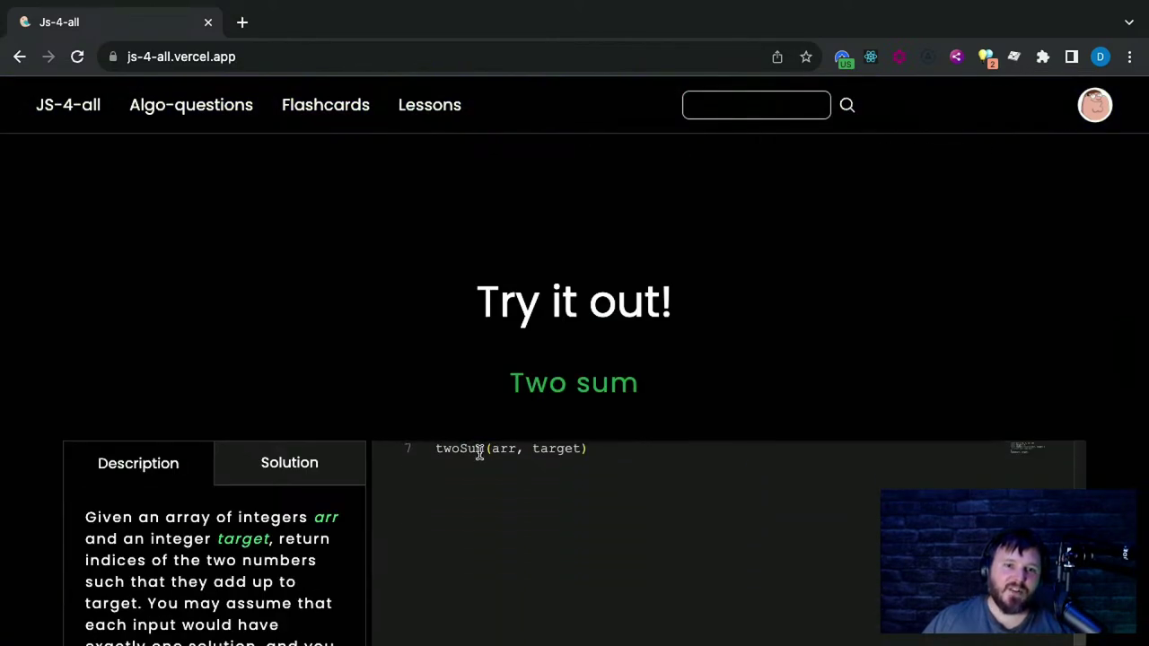
{"action": "scroll", "coordinate": [533, 507], "scroll_direction": "up", "scroll_amount": 2}
{"action": "left_click", "coordinate": [659, 519]}
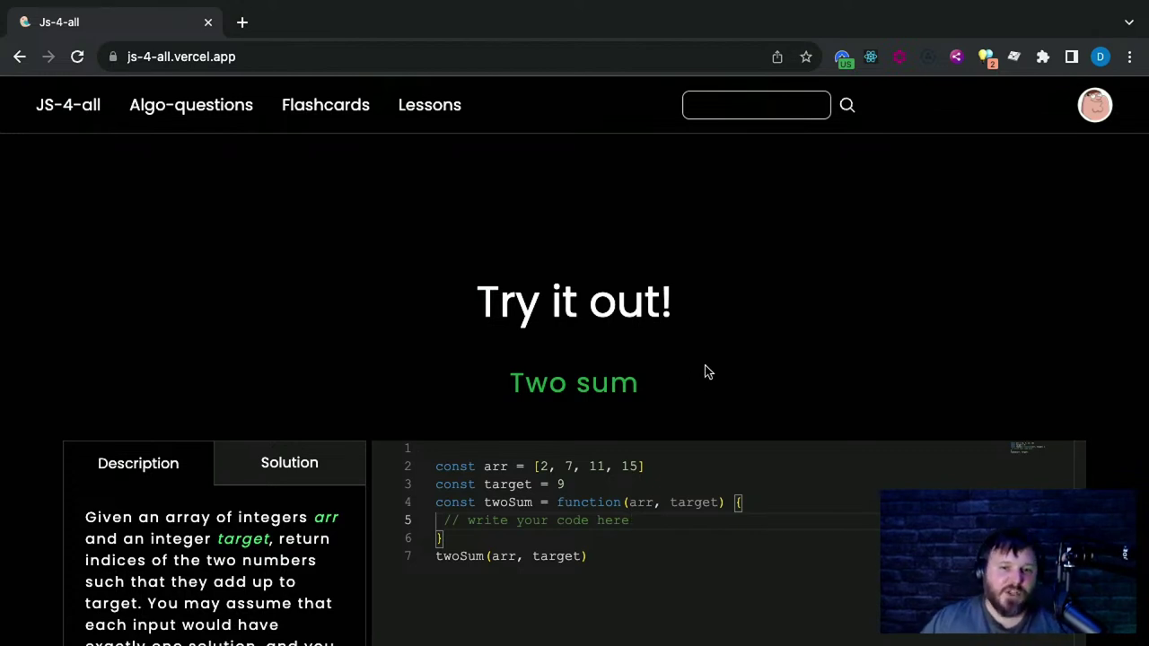
Check how scrolling behaves over and beside the Two sum code editor, and reload the home page
{"action": "scroll", "coordinate": [693, 480], "scroll_direction": "down", "scroll_amount": 2}
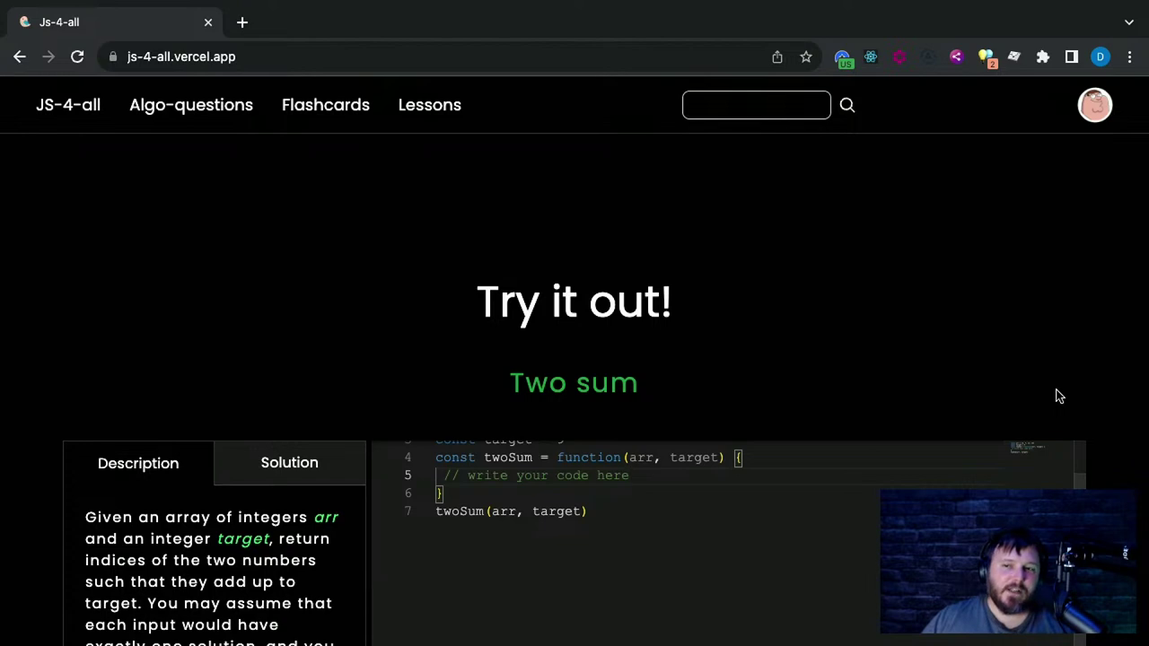
{"action": "scroll", "coordinate": [1110, 392], "scroll_direction": "down", "scroll_amount": 5}
{"action": "scroll", "coordinate": [1119, 389], "scroll_direction": "up", "scroll_amount": 4}
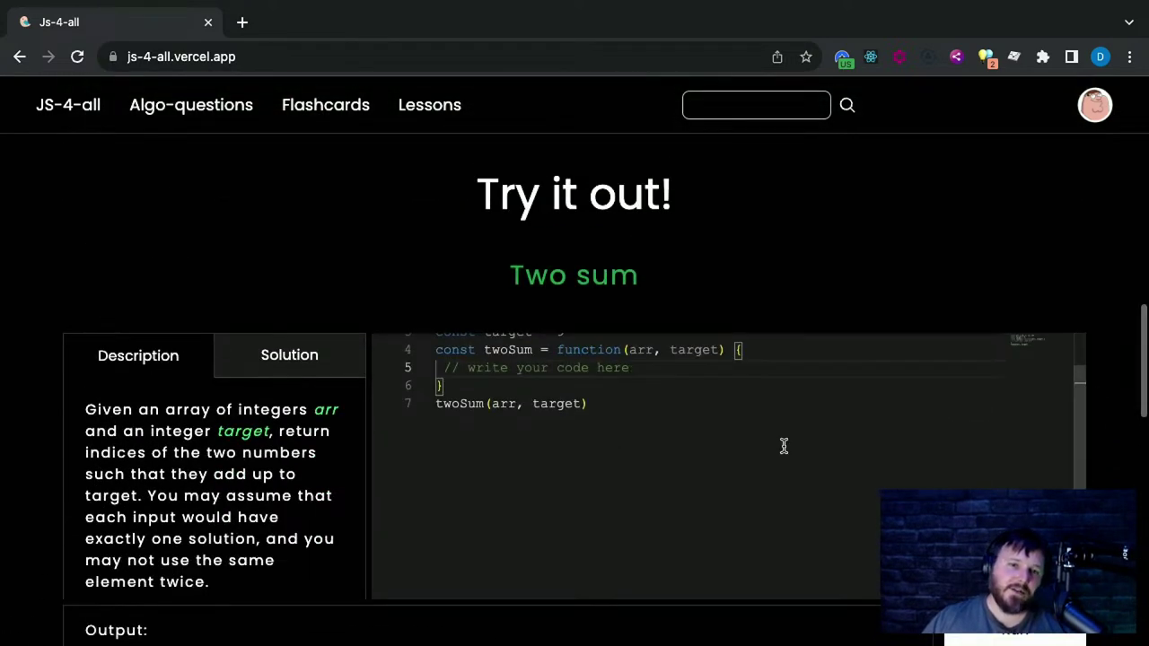
{"action": "scroll", "coordinate": [783, 446], "scroll_direction": "up", "scroll_amount": 2}
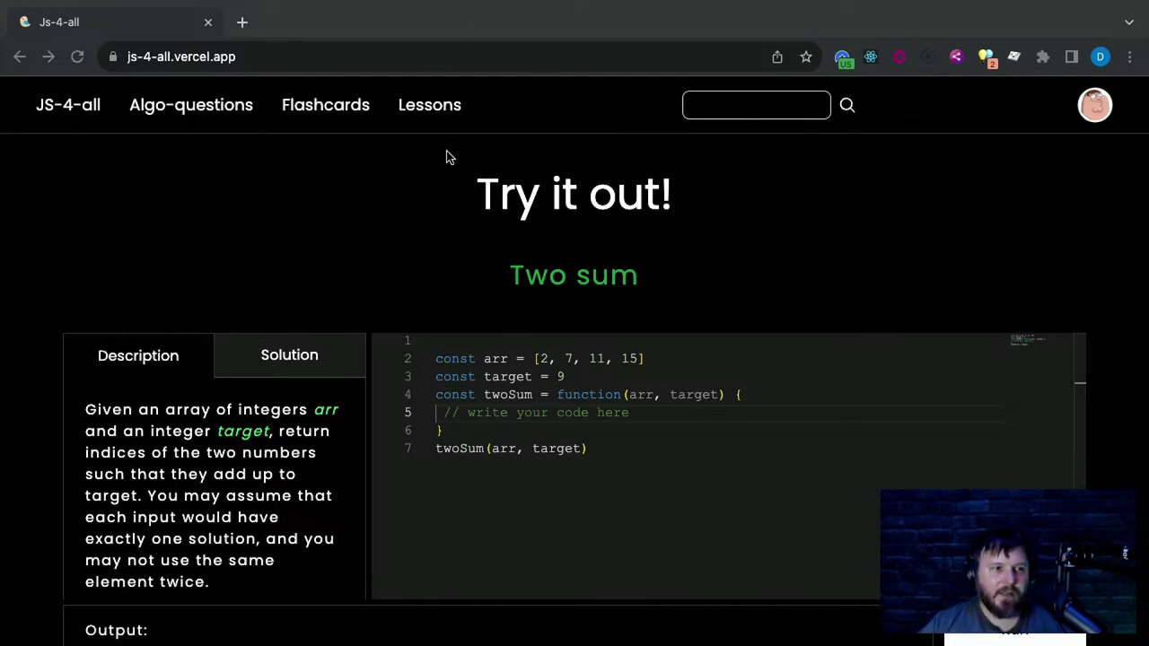
{"action": "key", "text": "super+r"}
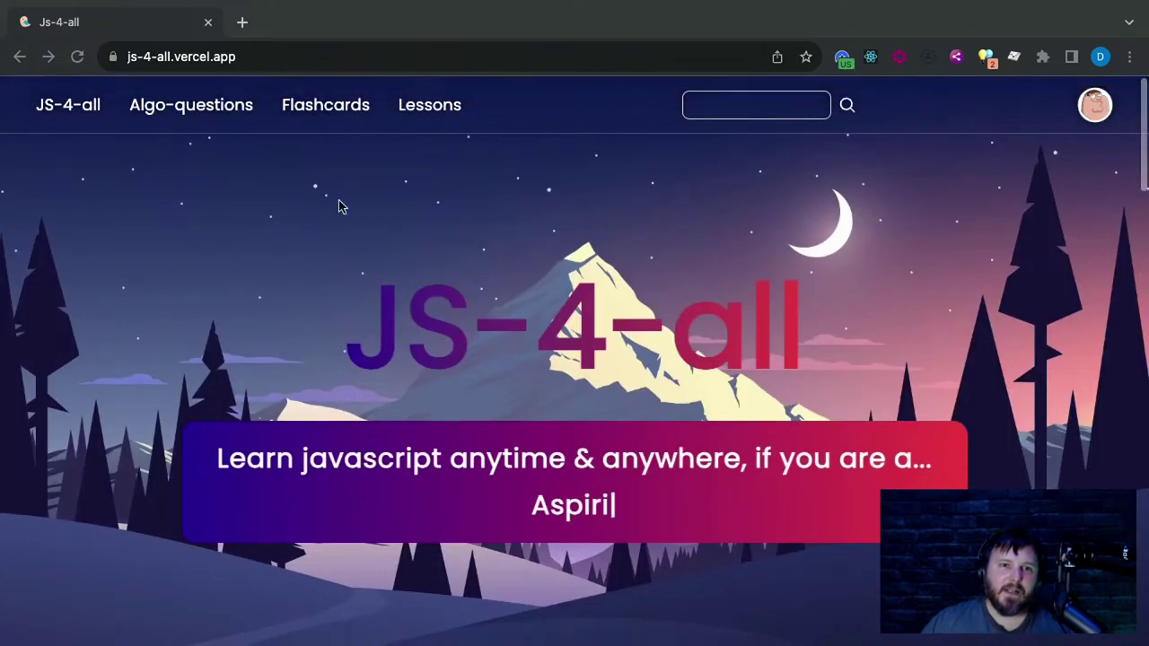
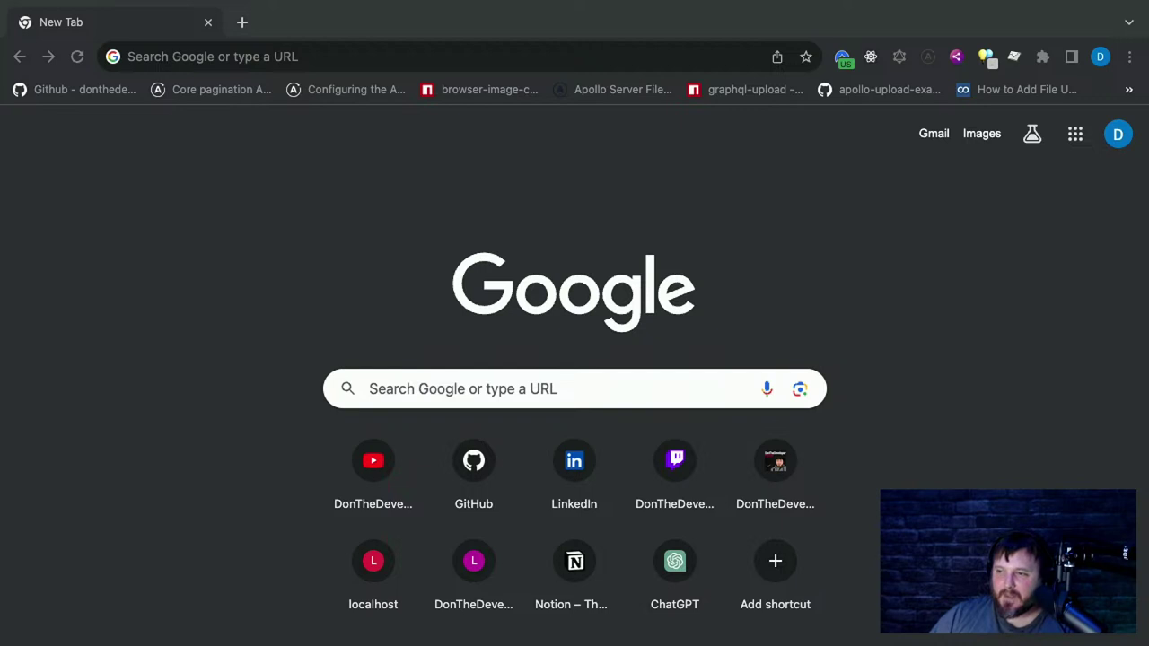
Open the website ontheballstats.com
{"action": "left_click", "coordinate": [214, 56]}
{"action": "type", "text": "ontheballstats.com"}
{"action": "key", "text": "Return"}
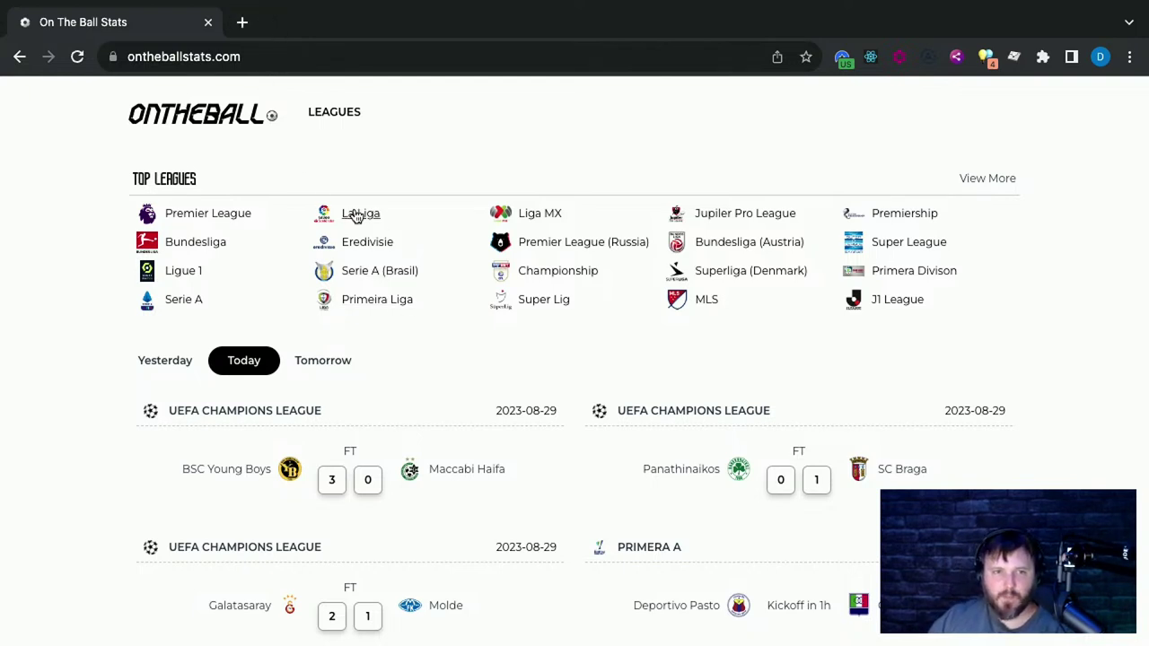
View the Premier League page from the top leagues list and return to the site's home page
{"action": "left_click", "coordinate": [193, 215]}
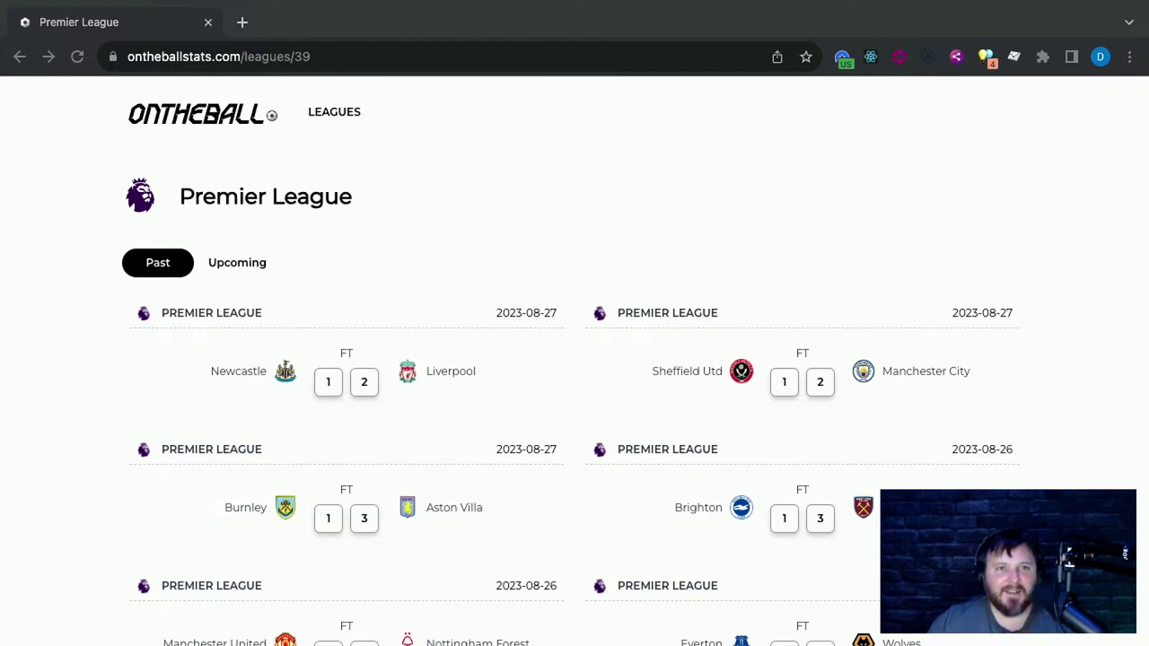
{"action": "left_click", "coordinate": [654, 134]}
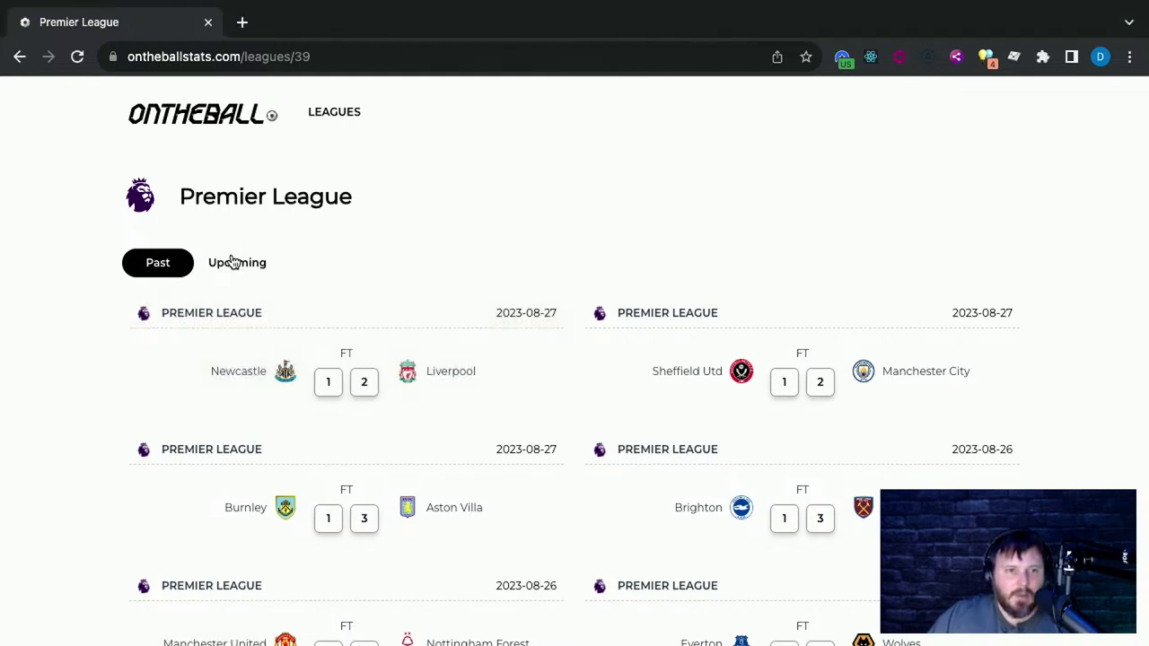
{"action": "left_click", "coordinate": [211, 131]}
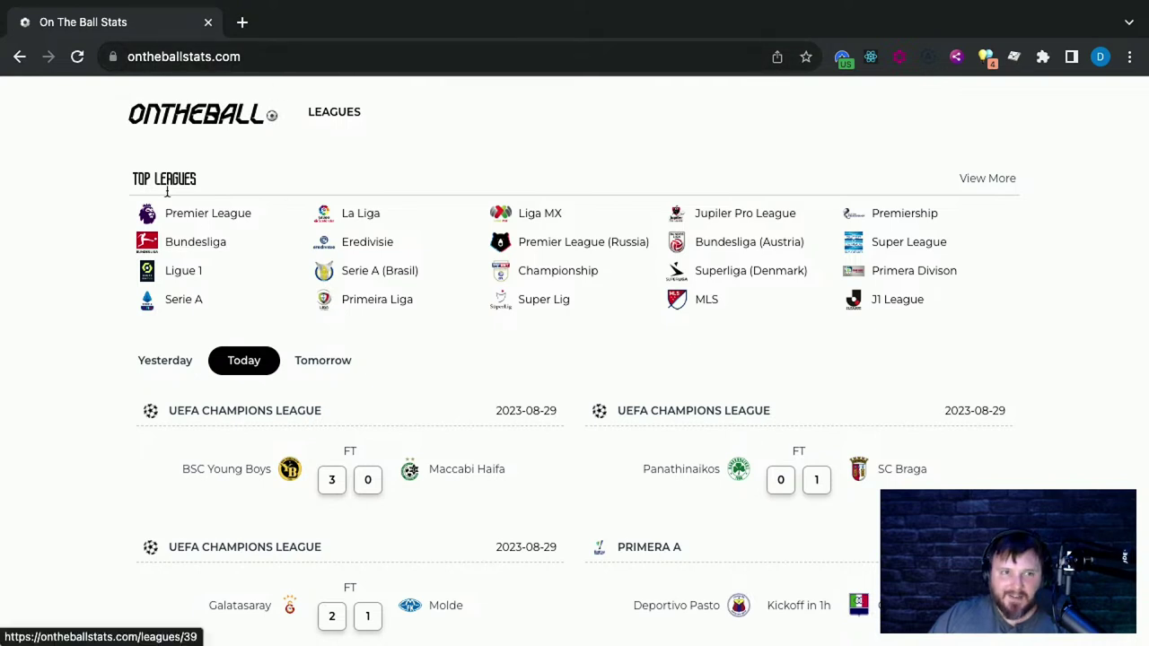
Examine the home page's top leagues grid and today's fixtures
{"action": "scroll", "coordinate": [351, 259], "scroll_direction": "down", "scroll_amount": 1}
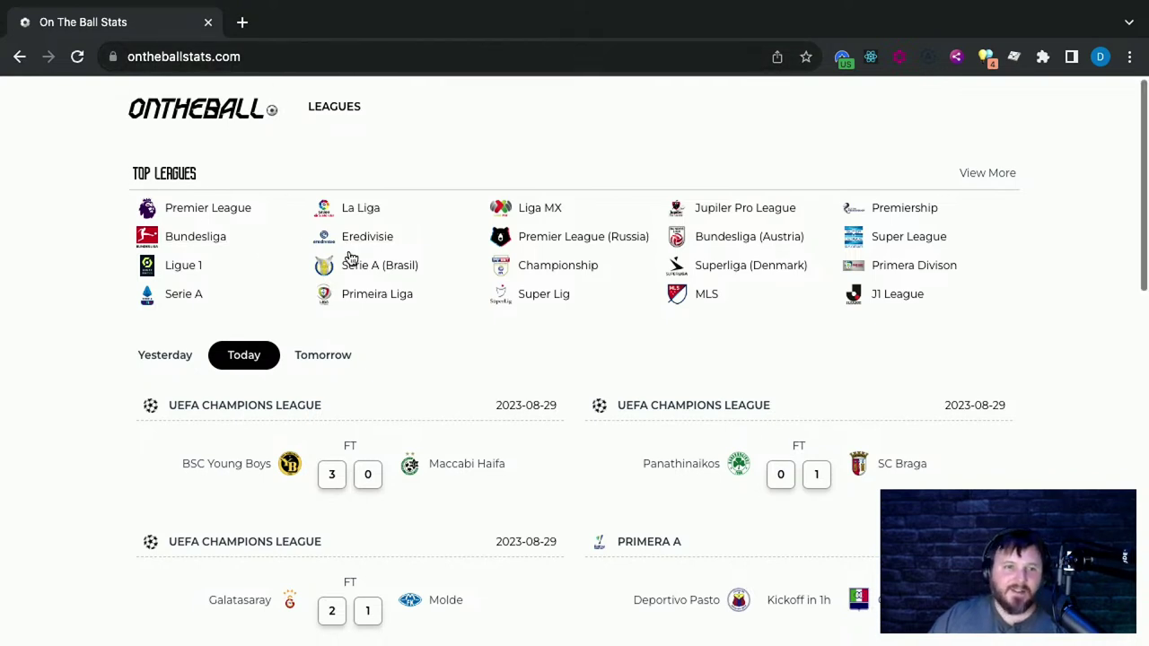
{"action": "scroll", "coordinate": [351, 258], "scroll_direction": "down", "scroll_amount": 3}
{"action": "scroll", "coordinate": [592, 359], "scroll_direction": "down", "scroll_amount": 3}
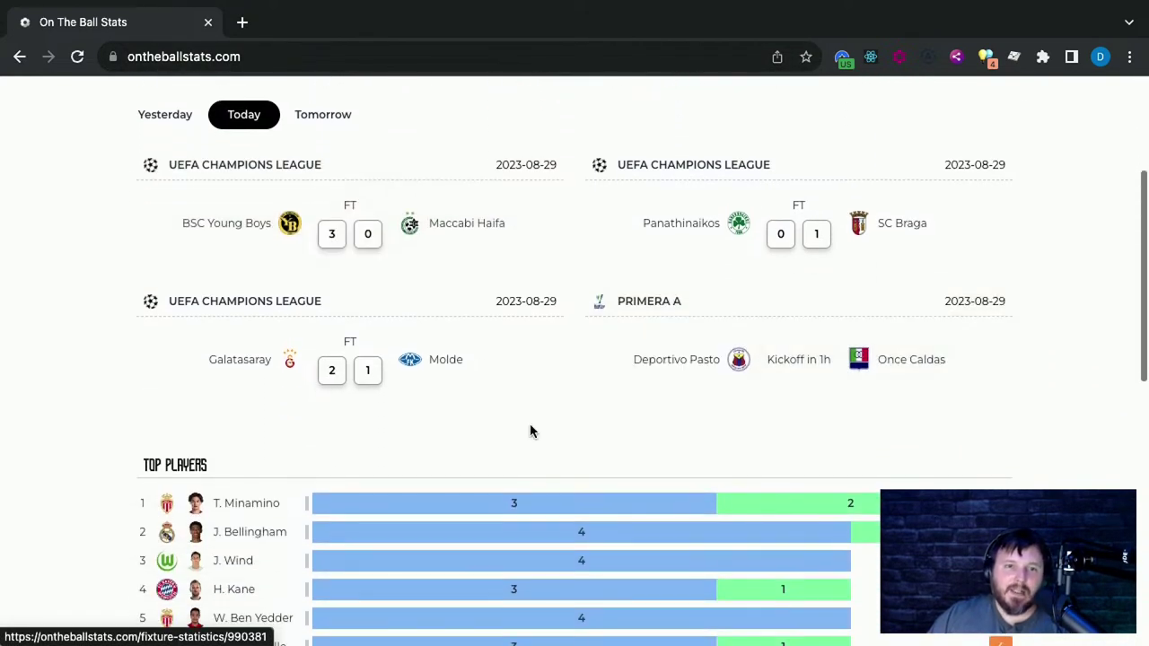
{"action": "scroll", "coordinate": [336, 439], "scroll_direction": "up", "scroll_amount": 5}
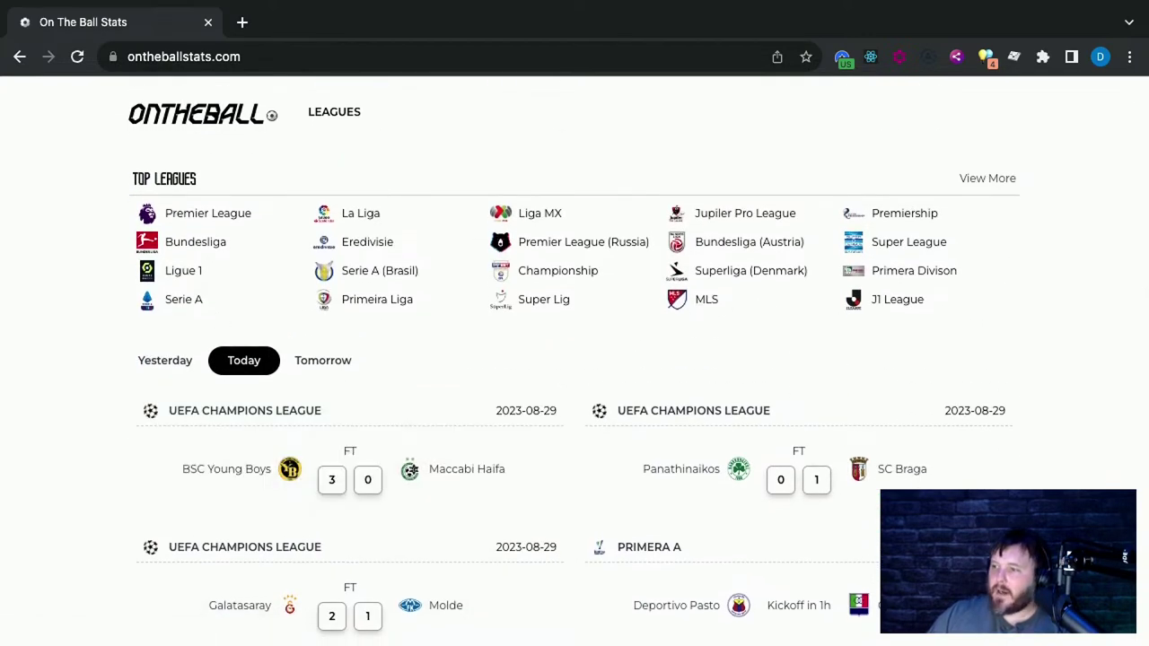
{"action": "scroll", "coordinate": [188, 574], "scroll_direction": "down", "scroll_amount": 3}
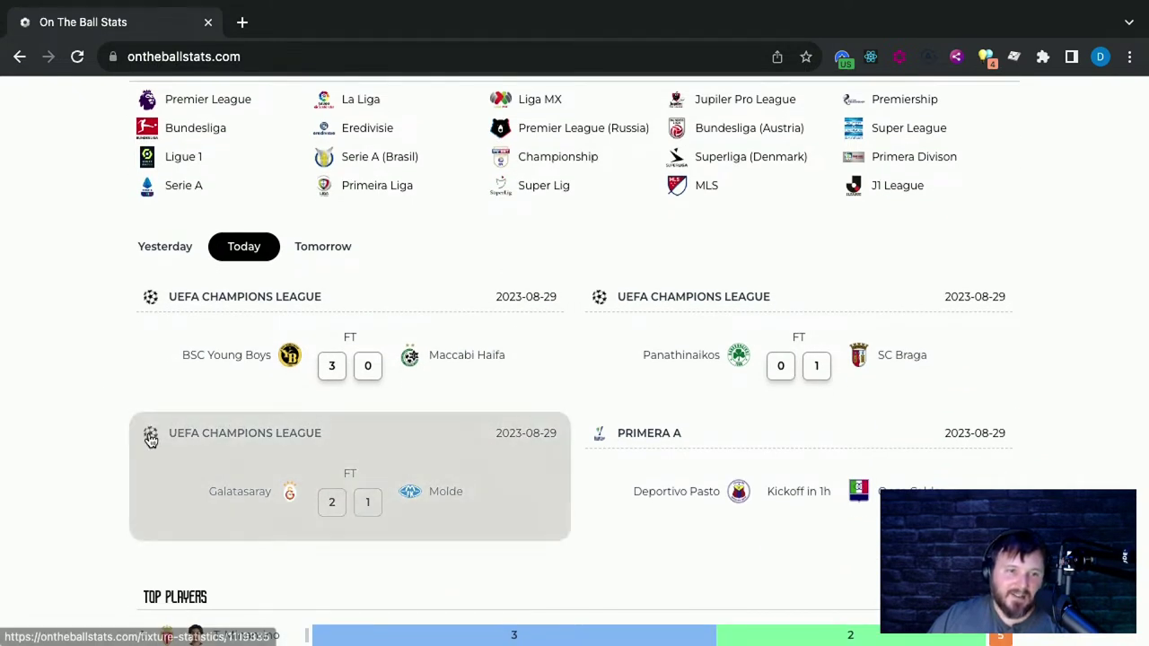
{"action": "scroll", "coordinate": [99, 332], "scroll_direction": "up", "scroll_amount": 2}
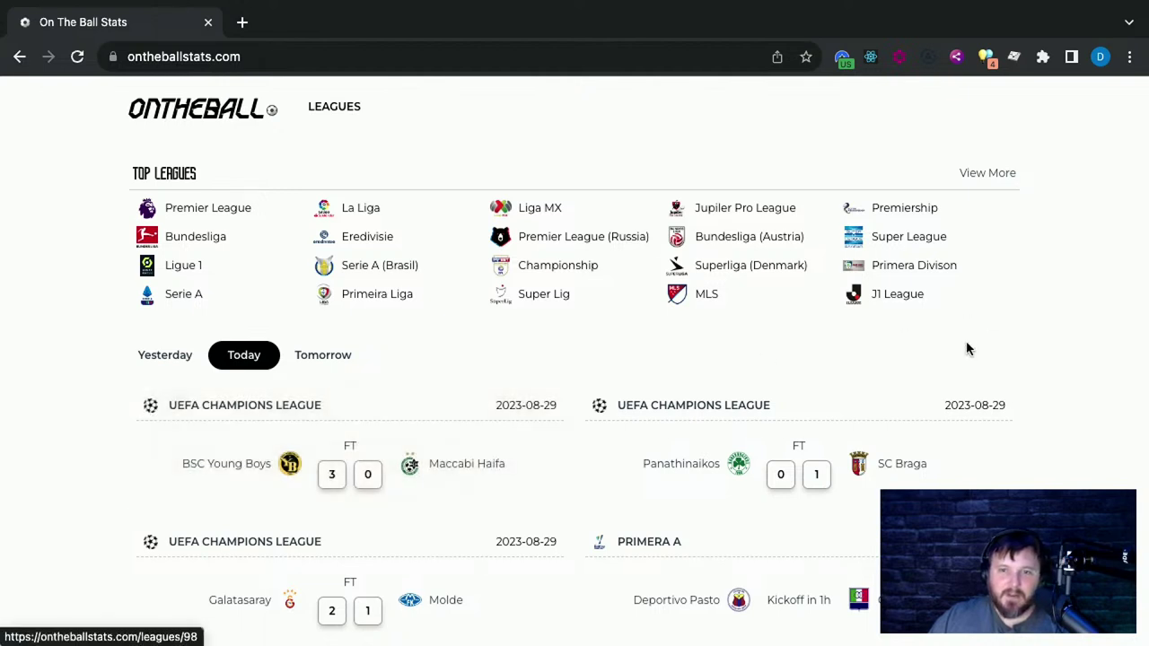
Look through the home page down to the Top Players chart and the yellow and red card rankings
{"action": "scroll", "coordinate": [479, 462], "scroll_direction": "down", "scroll_amount": 1}
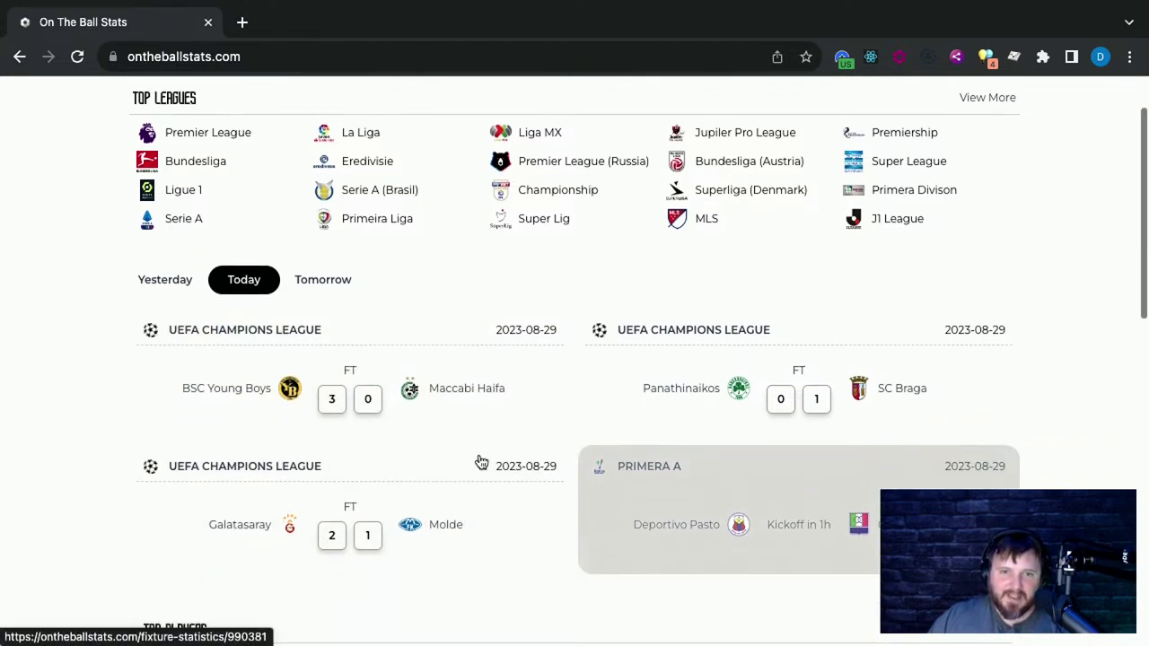
{"action": "scroll", "coordinate": [680, 494], "scroll_direction": "down", "scroll_amount": 1}
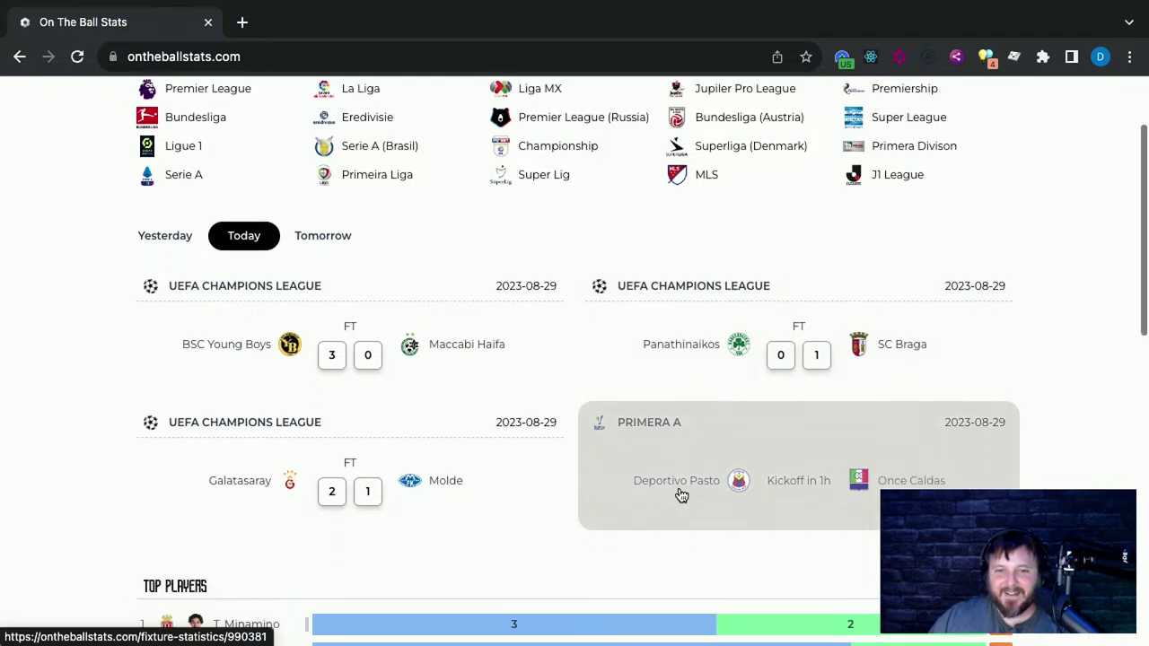
{"action": "scroll", "coordinate": [680, 493], "scroll_direction": "down", "scroll_amount": 1}
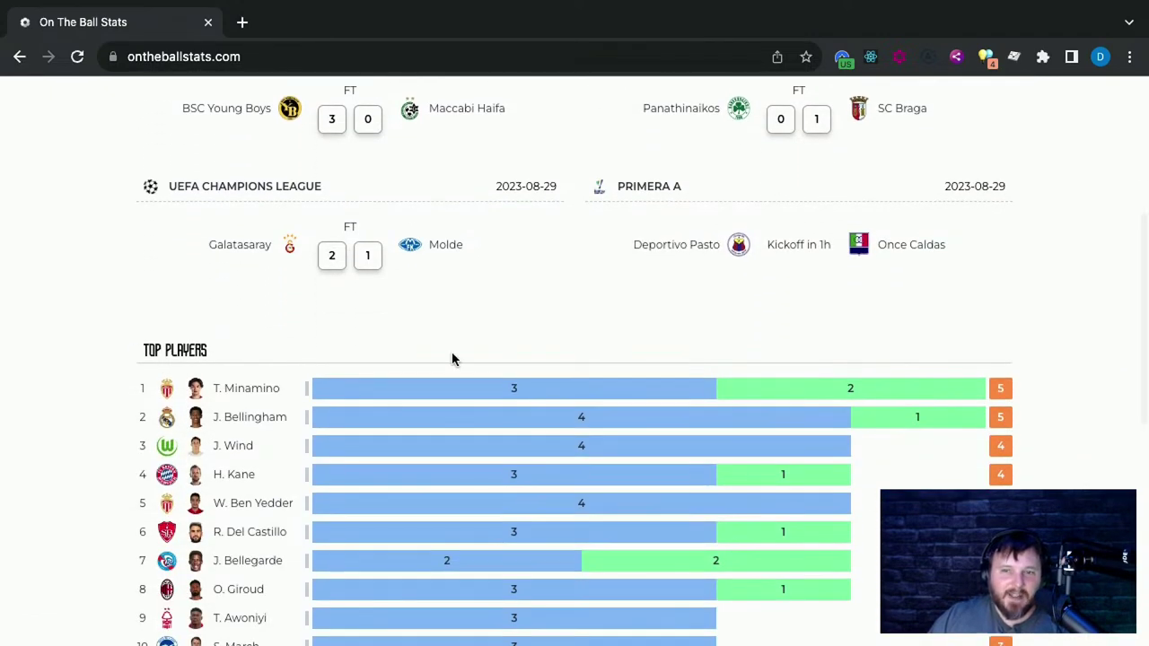
{"action": "scroll", "coordinate": [451, 359], "scroll_direction": "down", "scroll_amount": 5}
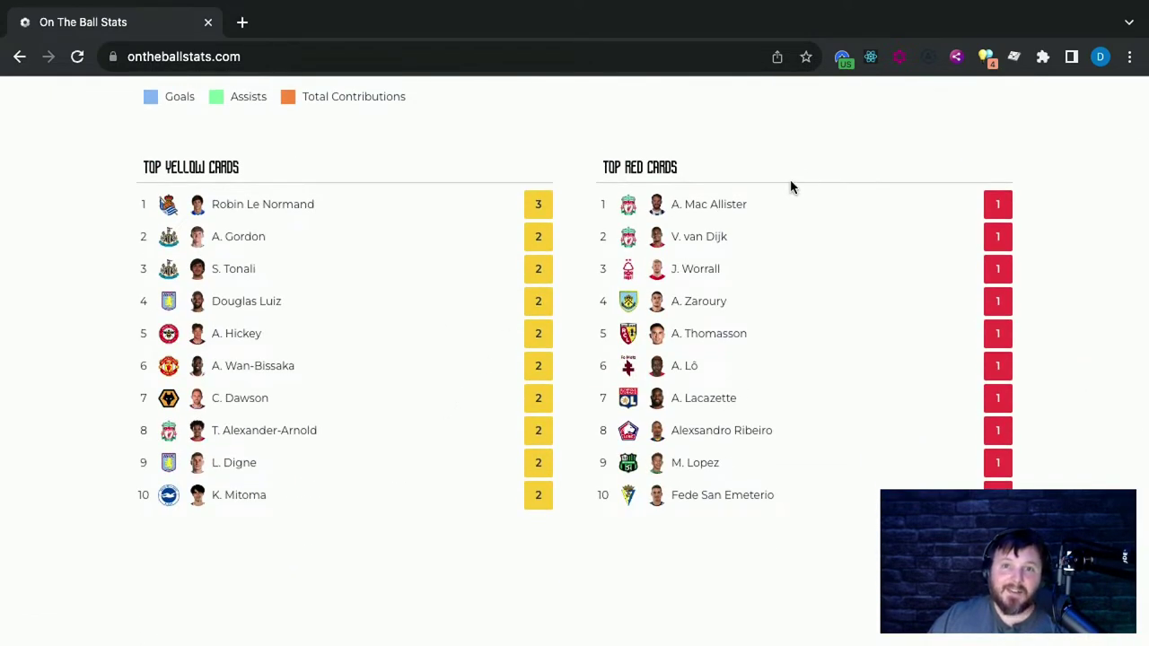
{"action": "scroll", "coordinate": [819, 420], "scroll_direction": "up", "scroll_amount": 10}
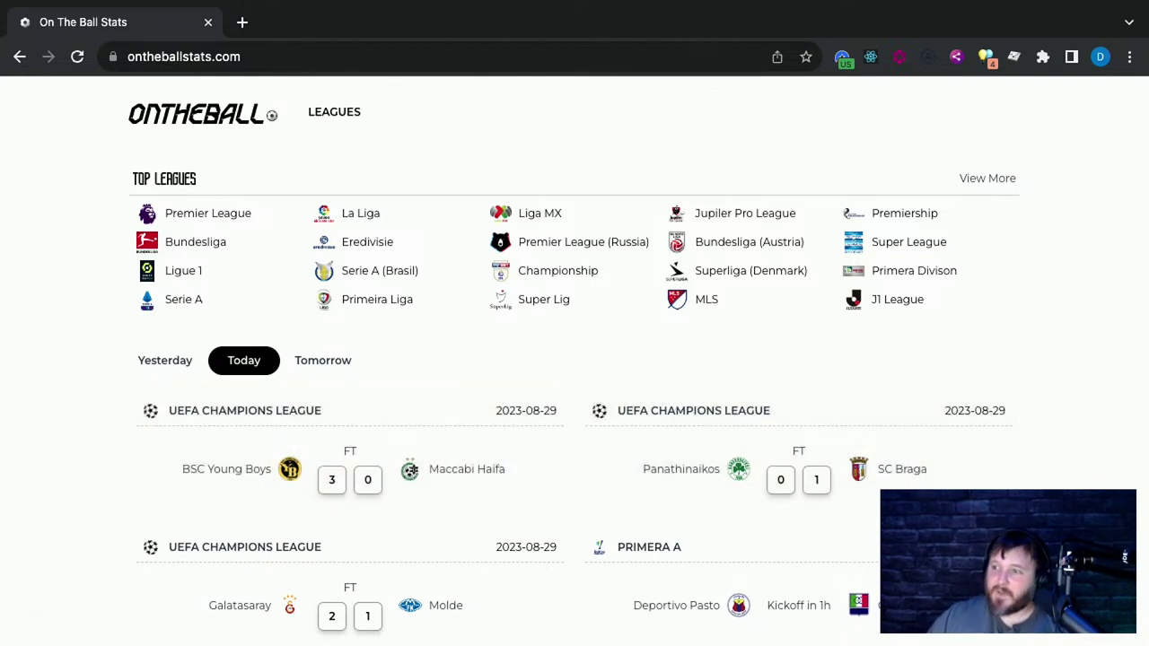
Open the full leagues list from Top Leagues, go back, and reopen it to examine how its layout loads
{"action": "left_click", "coordinate": [987, 178]}
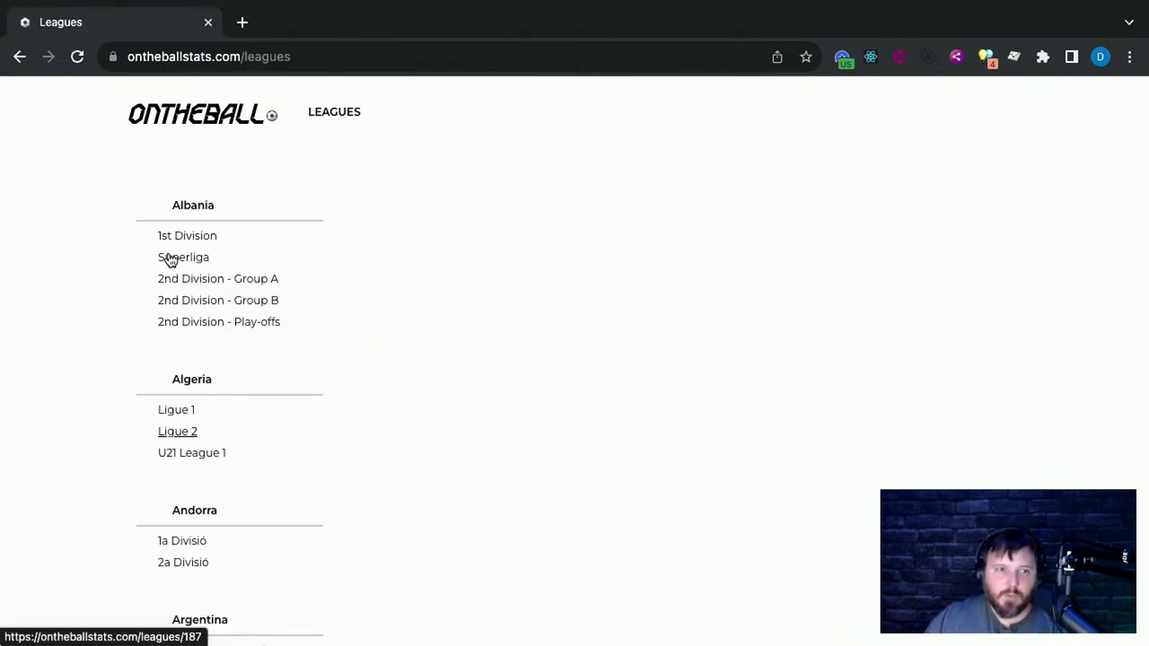
{"action": "left_click", "coordinate": [20, 56]}
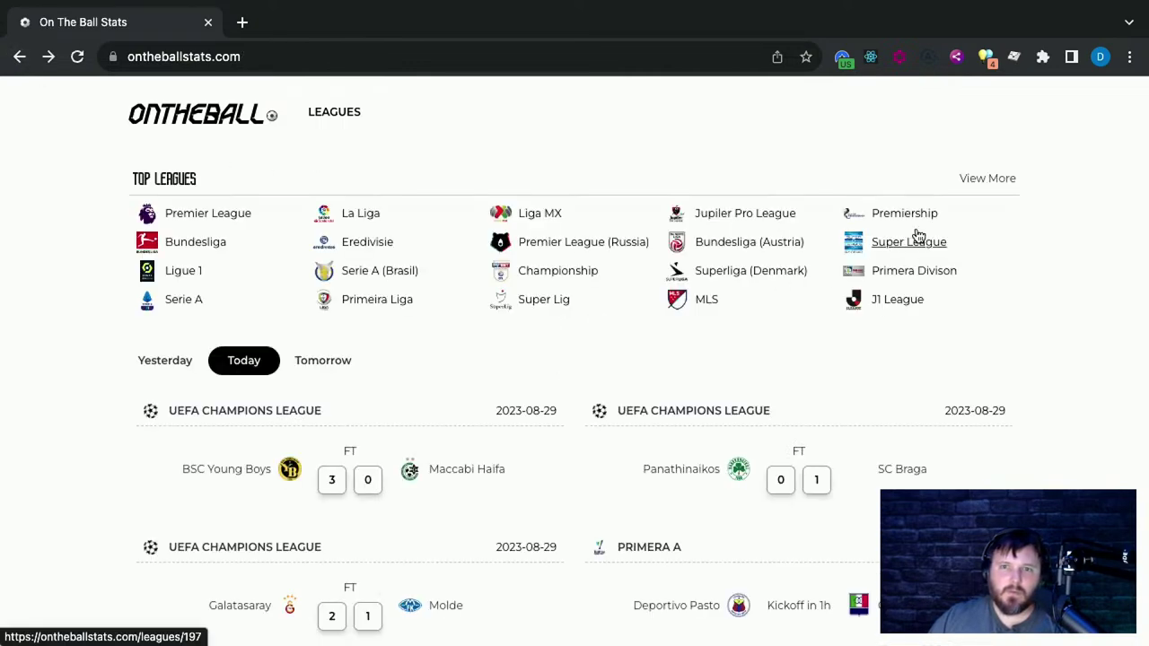
{"action": "left_click", "coordinate": [984, 183]}
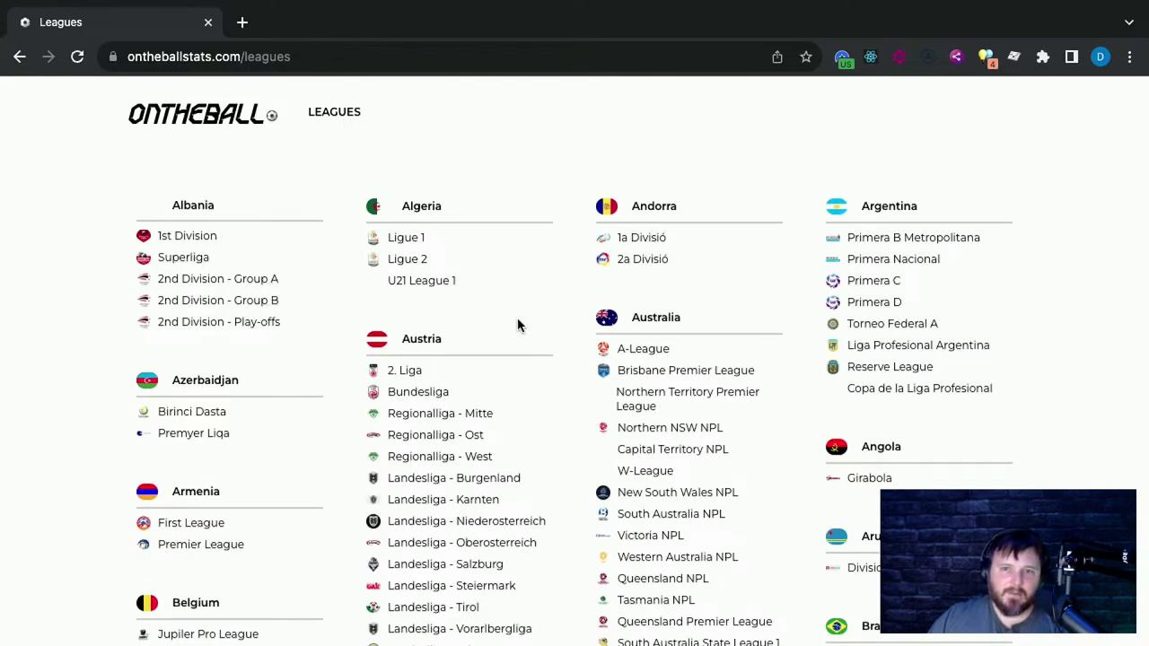
Look through the leagues grouped by country, and reload the list by returning home and opening it again
{"action": "scroll", "coordinate": [517, 325], "scroll_direction": "down", "scroll_amount": 10}
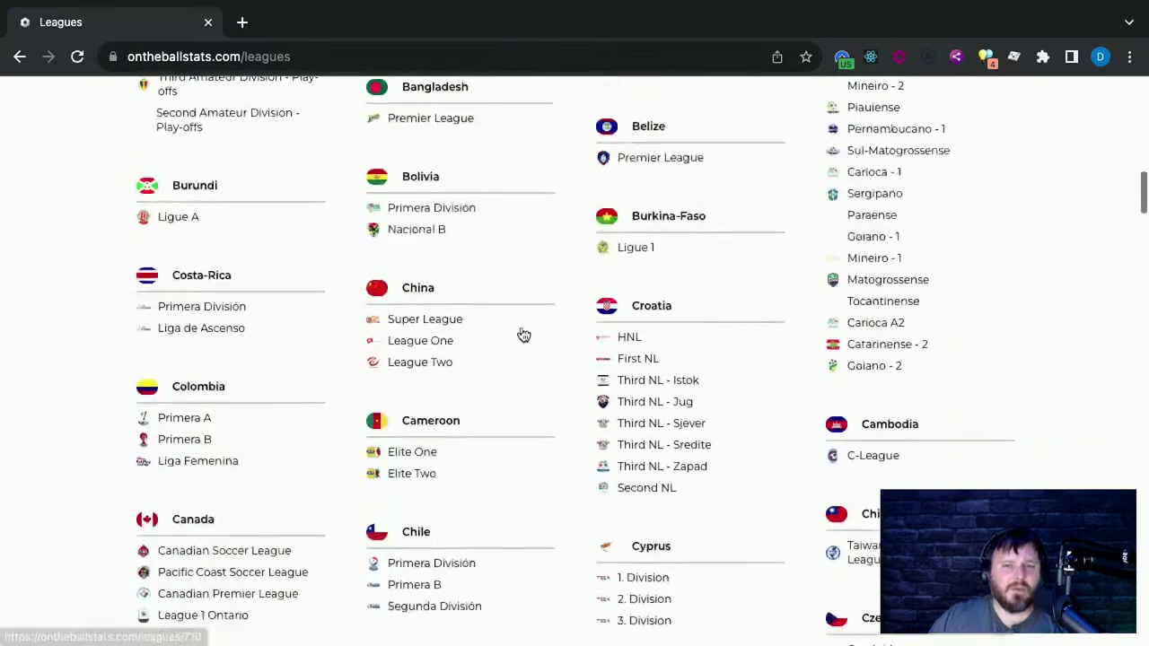
{"action": "scroll", "coordinate": [513, 328], "scroll_direction": "down", "scroll_amount": 5}
{"action": "scroll", "coordinate": [512, 325], "scroll_direction": "up", "scroll_amount": 15}
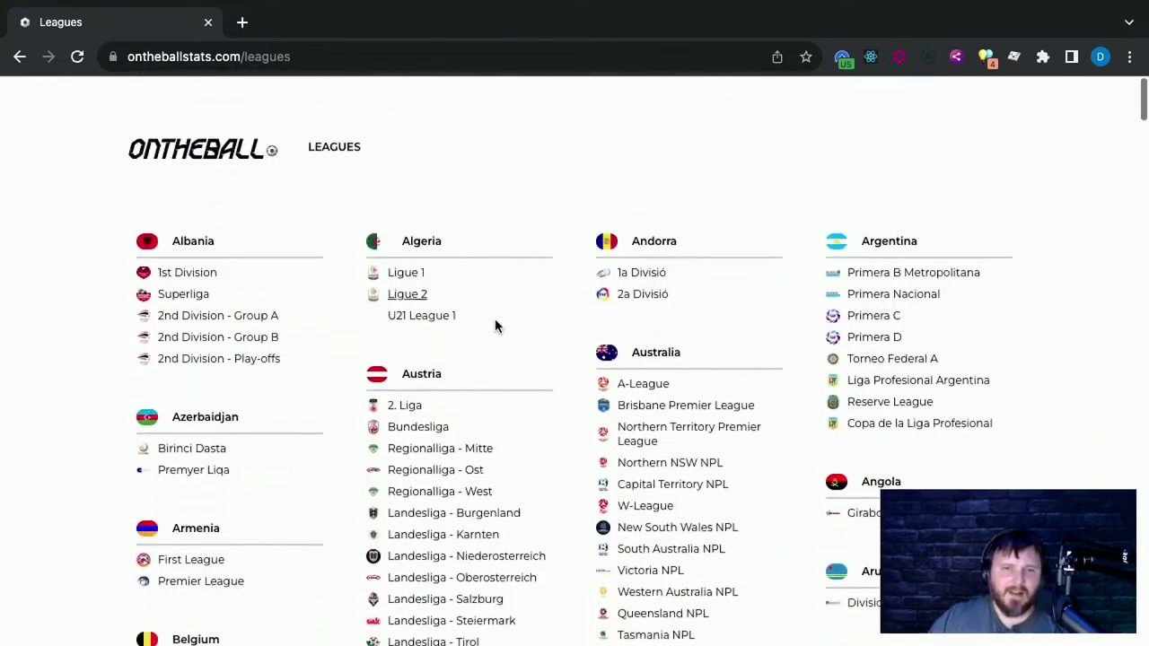
{"action": "scroll", "coordinate": [495, 325], "scroll_direction": "down", "scroll_amount": 1}
{"action": "left_click", "coordinate": [20, 56]}
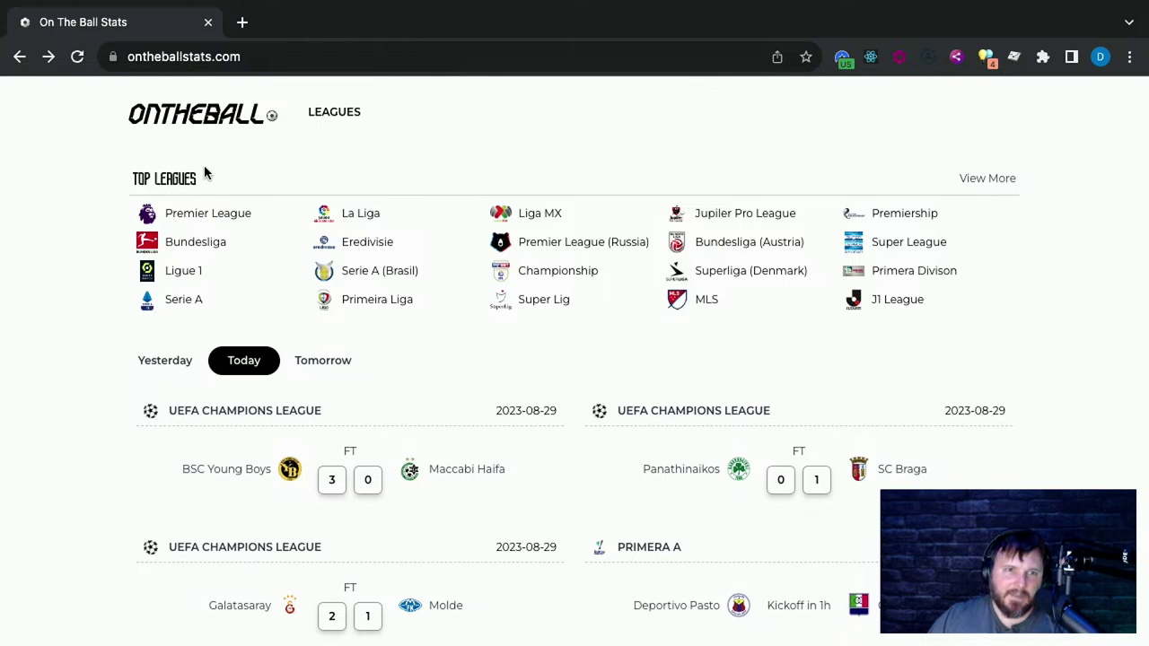
{"action": "left_click", "coordinate": [997, 185]}
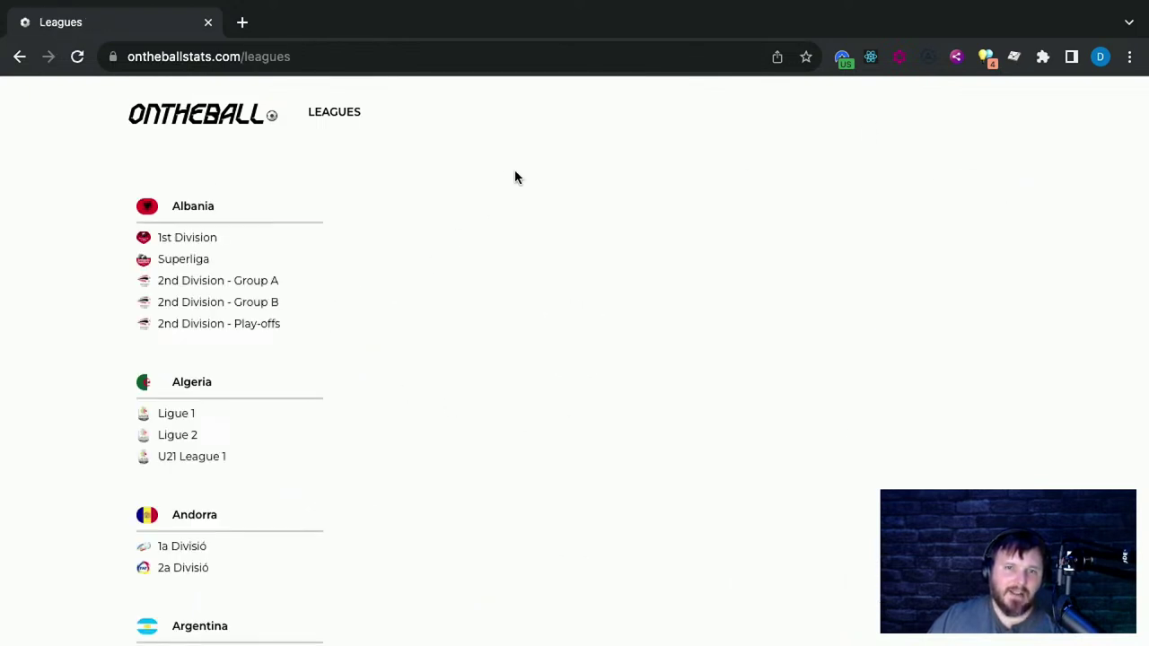
Look through the leagues grouped by country and return to the home page
{"action": "scroll", "coordinate": [680, 364], "scroll_direction": "down", "scroll_amount": 15}
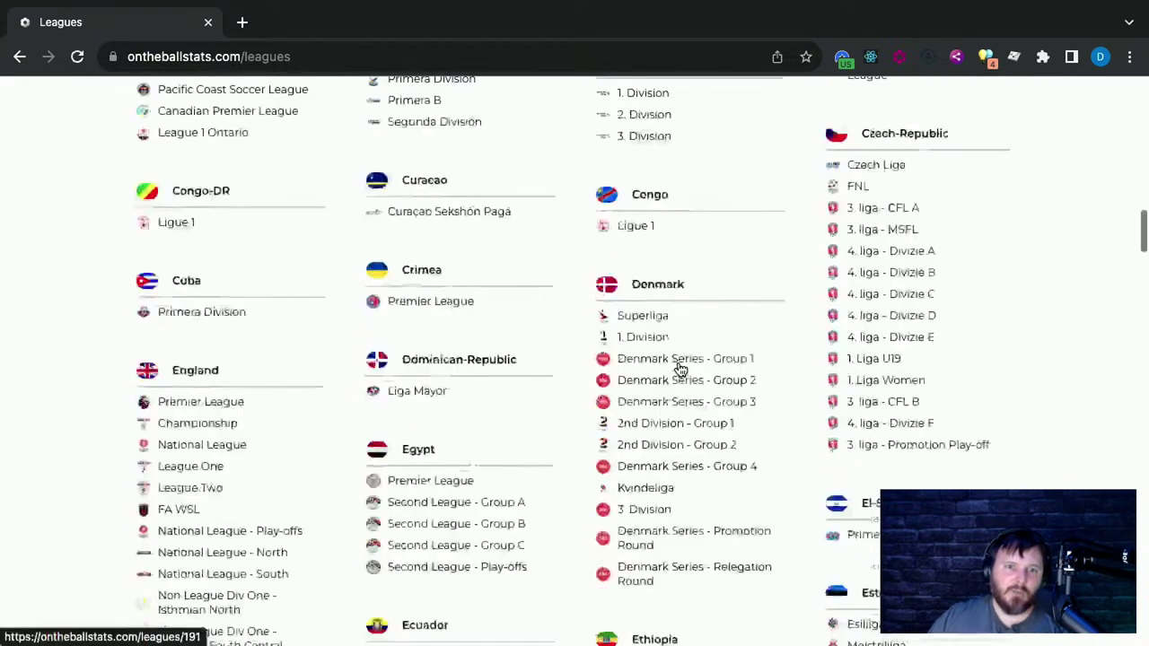
{"action": "scroll", "coordinate": [679, 365], "scroll_direction": "up", "scroll_amount": 20}
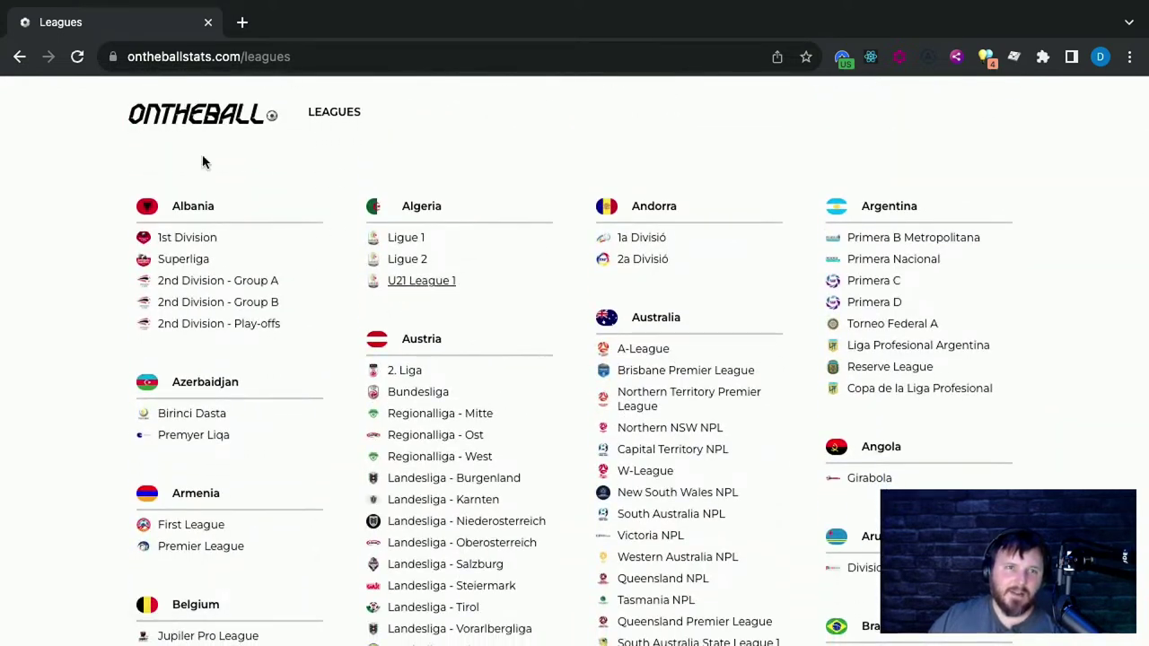
{"action": "left_click", "coordinate": [20, 57]}
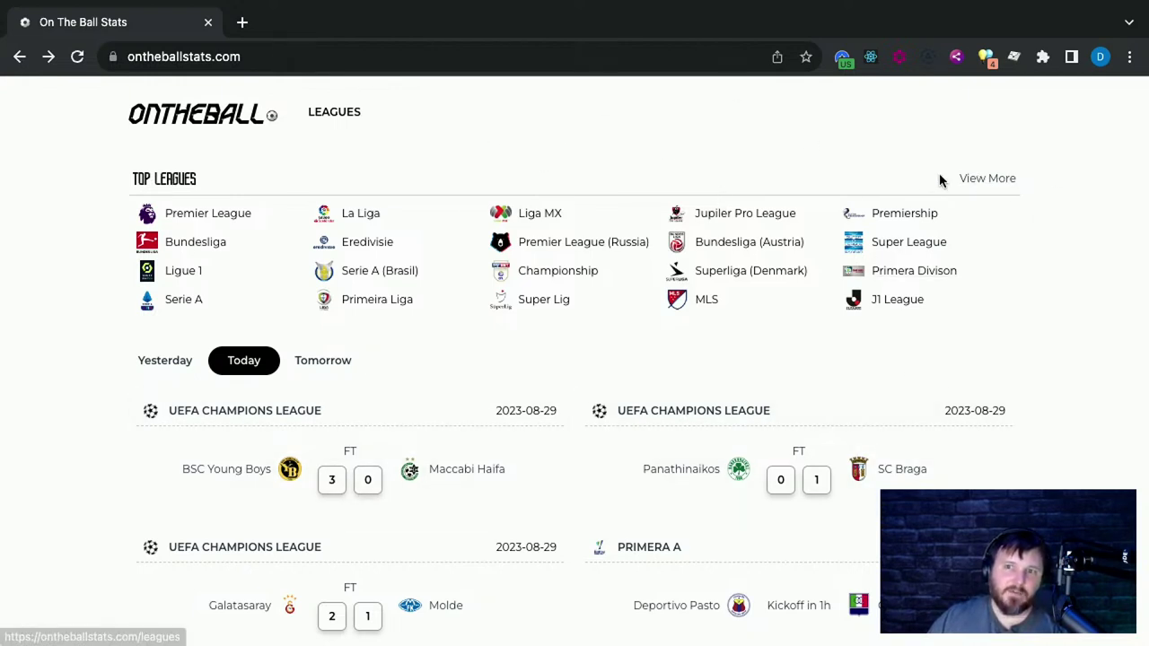
Highlight the Top Leagues link to the full list, reopen it to examine how the layout and icons load, and go back home
{"action": "triple_click", "coordinate": [1103, 177]}
{"action": "left_click_drag", "start_coordinate": [1102, 171], "coordinate": [1042, 183]}
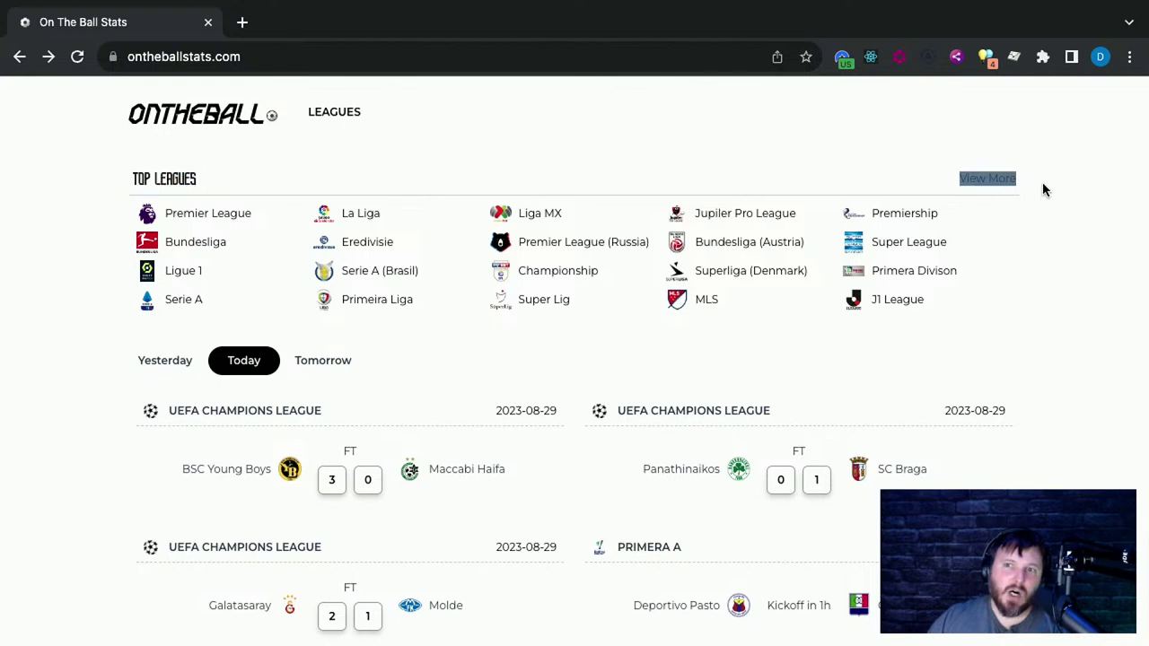
{"action": "left_click", "coordinate": [987, 179]}
{"action": "scroll", "coordinate": [537, 415], "scroll_direction": "down", "scroll_amount": 3}
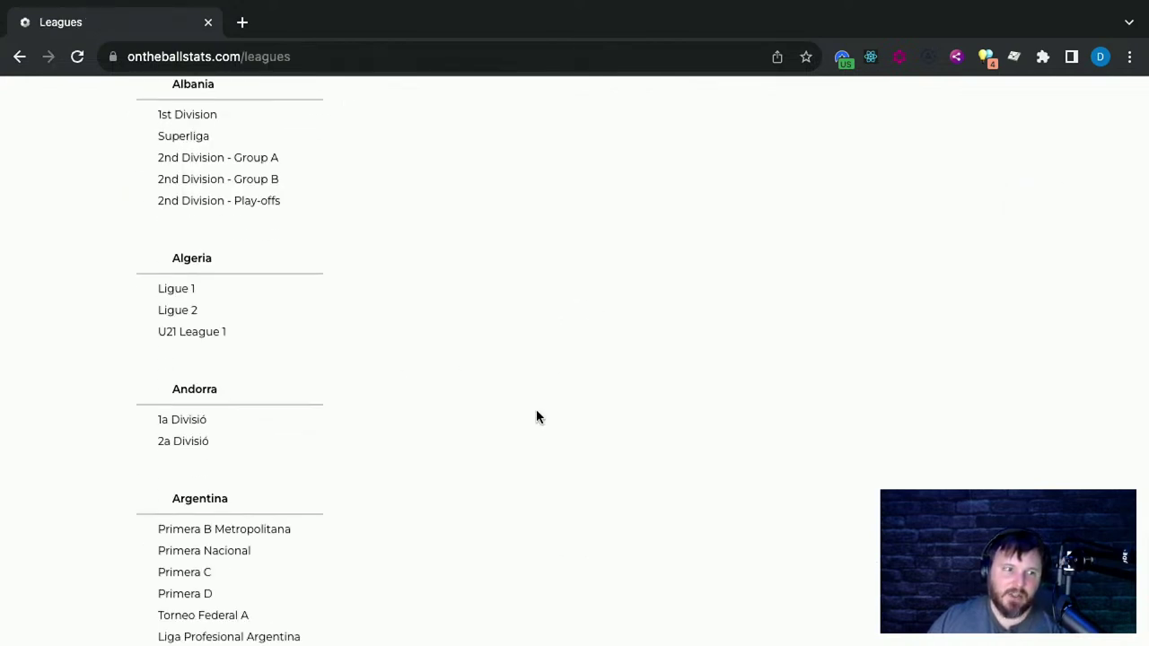
{"action": "scroll", "coordinate": [536, 413], "scroll_direction": "down", "scroll_amount": 6}
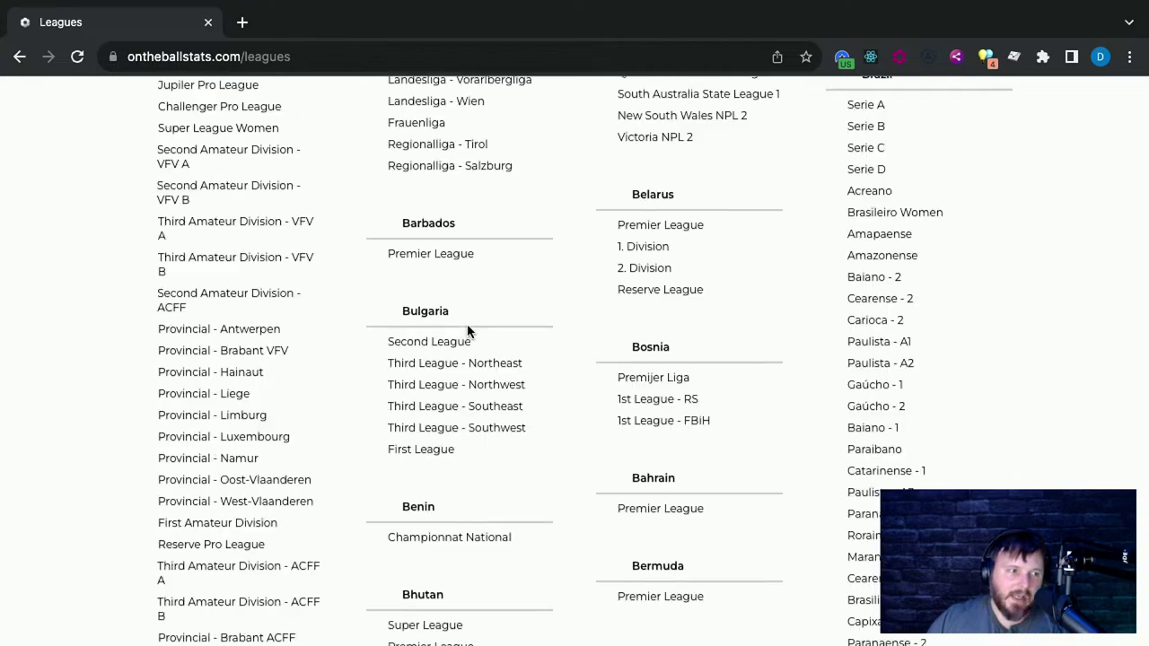
{"action": "left_click", "coordinate": [19, 56]}
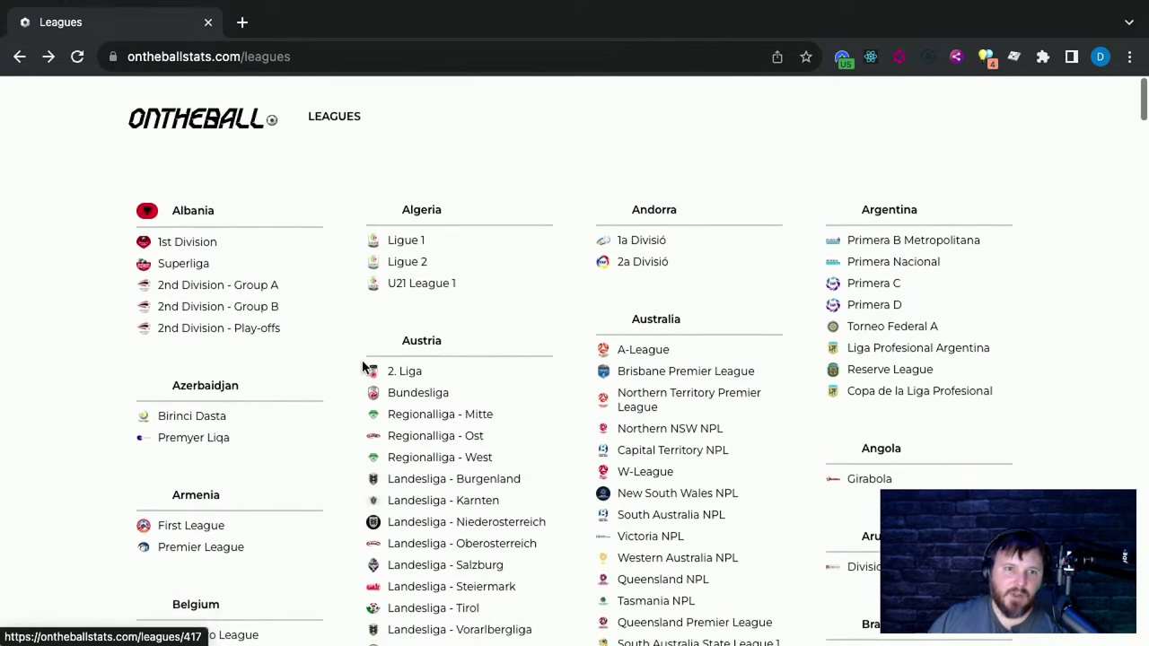
{"action": "key", "text": "alt+Left"}
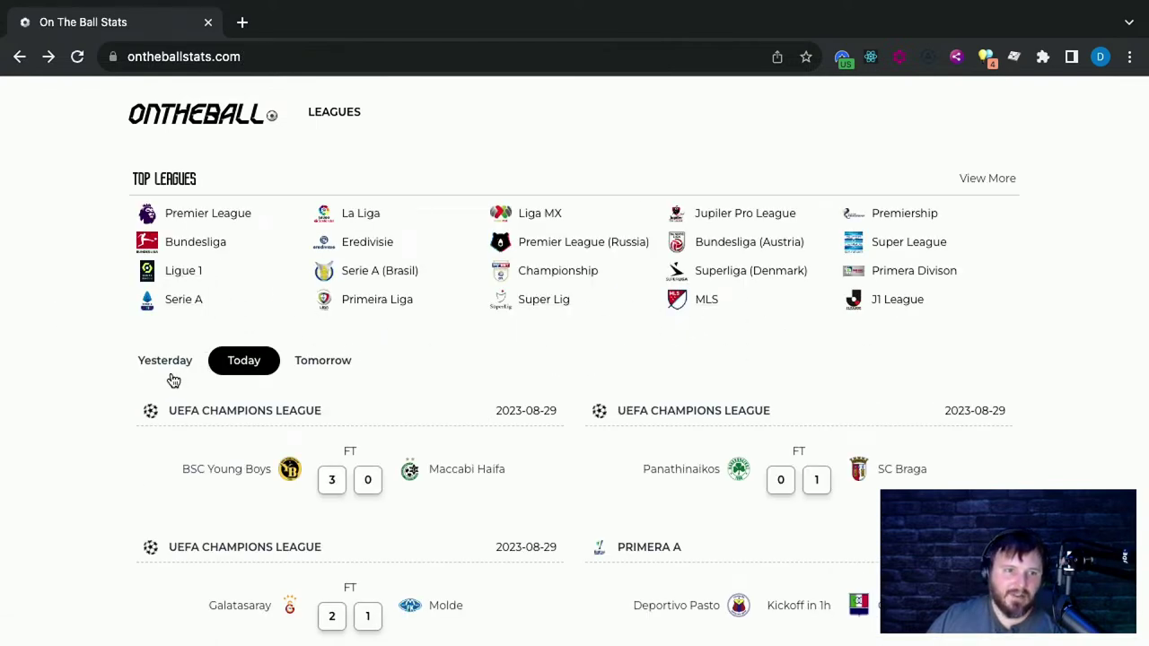
Open the BSC Young Boys vs Maccabi Haifa fixture from today's matches and examine its head-to-head percentages and last matches
{"action": "scroll", "coordinate": [175, 380], "scroll_direction": "down", "scroll_amount": 1}
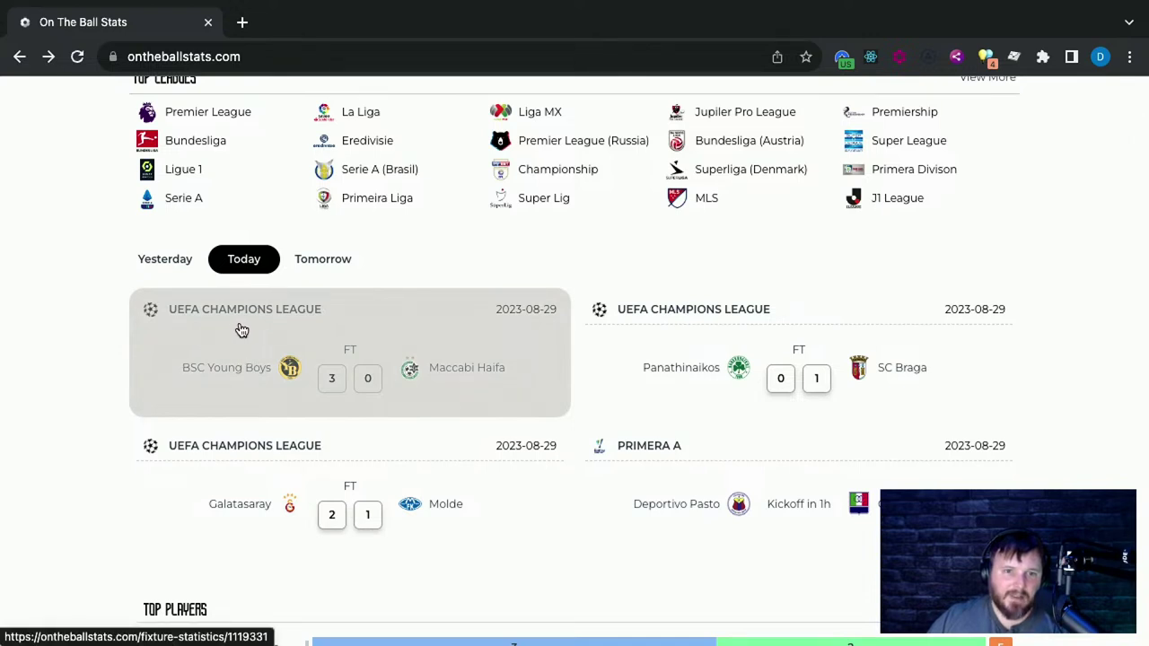
{"action": "left_click", "coordinate": [437, 314]}
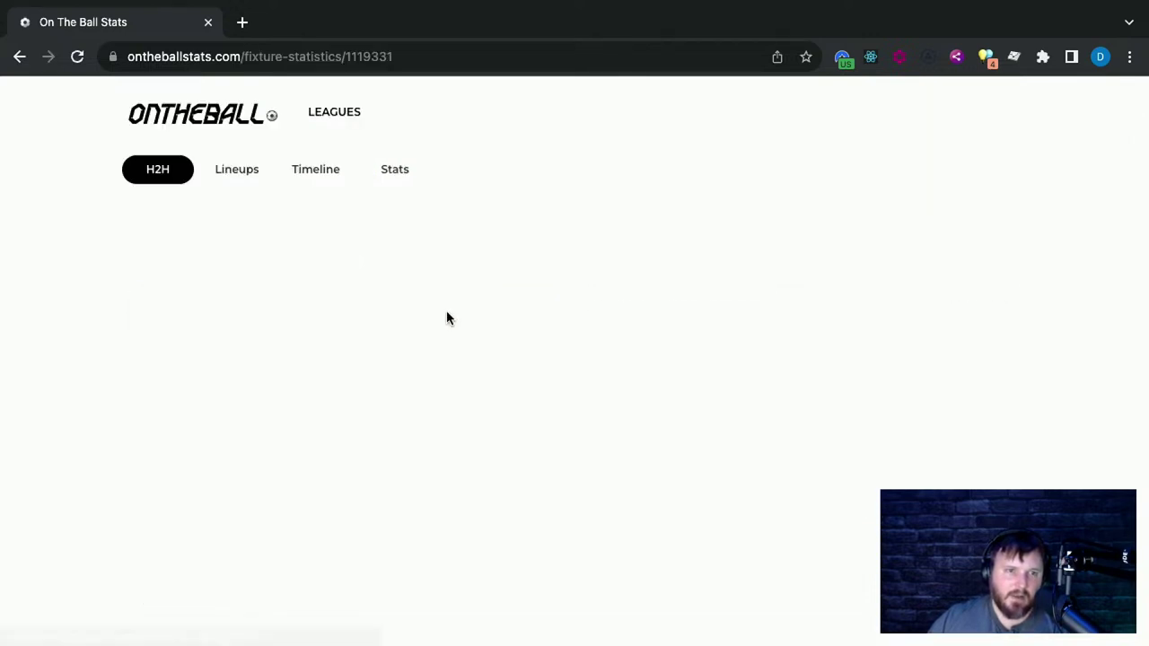
{"action": "scroll", "coordinate": [281, 387], "scroll_direction": "down", "scroll_amount": 2}
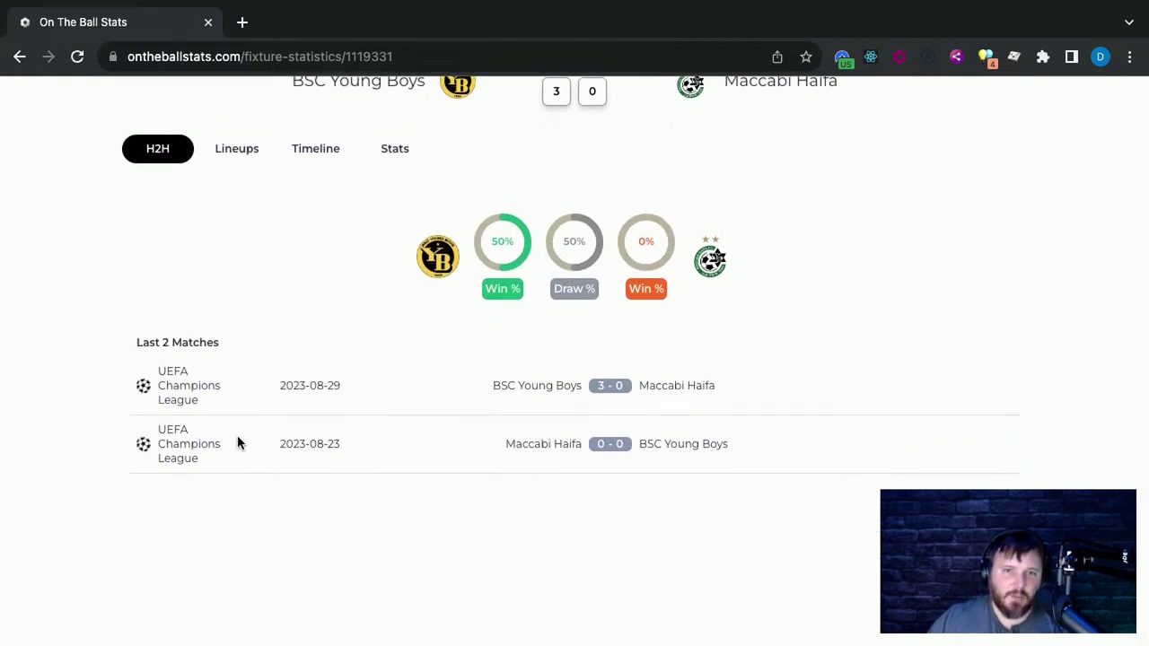
{"action": "scroll", "coordinate": [485, 415], "scroll_direction": "up", "scroll_amount": 2}
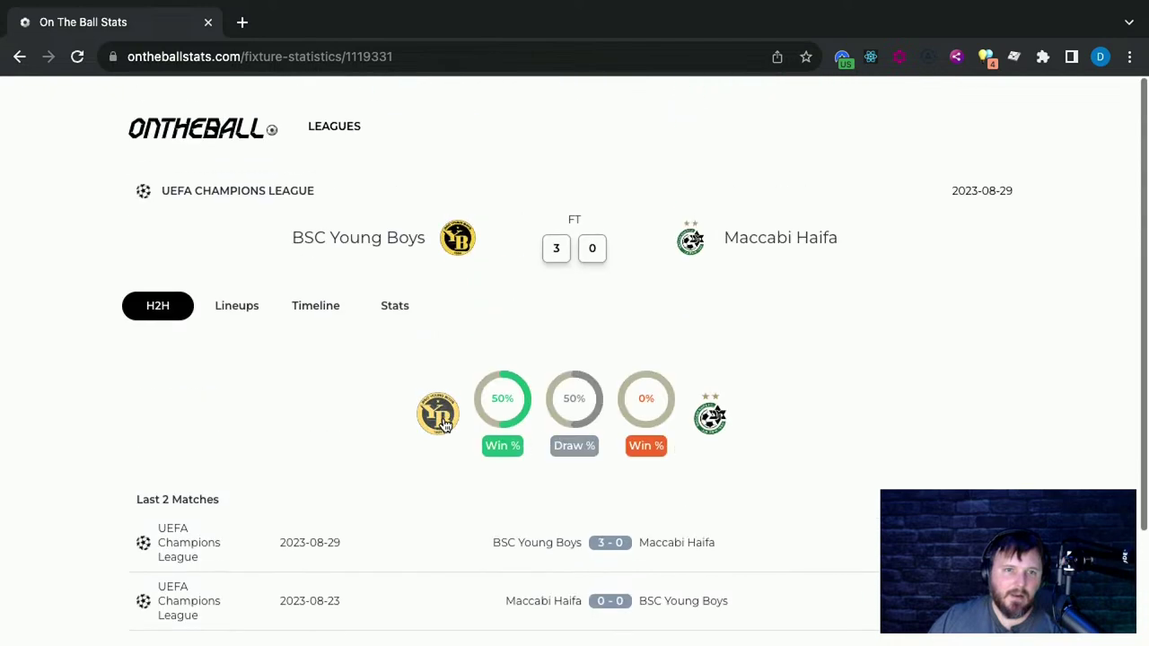
{"action": "scroll", "coordinate": [442, 426], "scroll_direction": "down", "scroll_amount": 1}
Examine both teams' lineups on the pitch view of the BSC Young Boys vs Maccabi Haifa fixture
{"action": "left_click", "coordinate": [226, 294]}
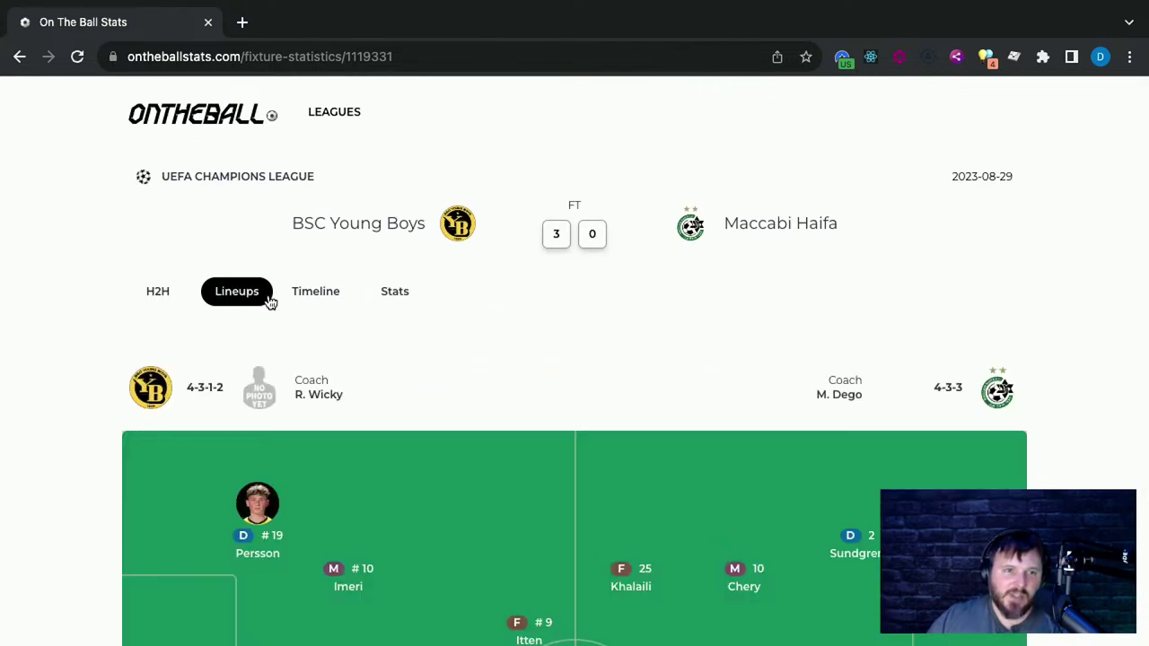
{"action": "scroll", "coordinate": [344, 347], "scroll_direction": "down", "scroll_amount": 3}
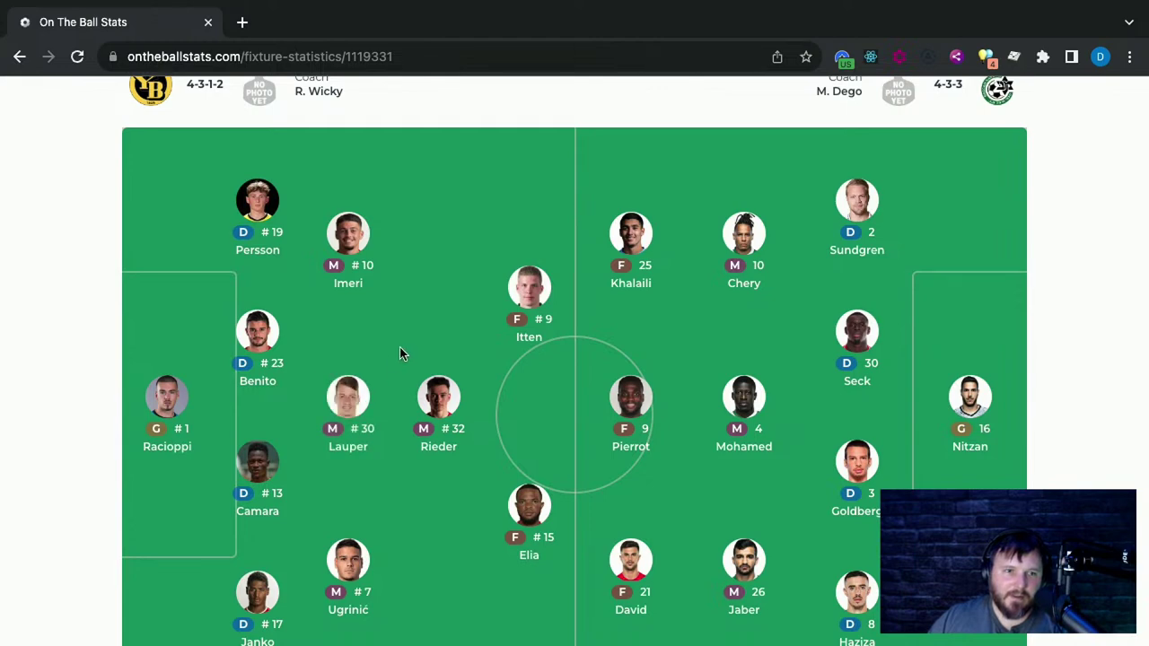
{"action": "scroll", "coordinate": [428, 335], "scroll_direction": "down", "scroll_amount": 2}
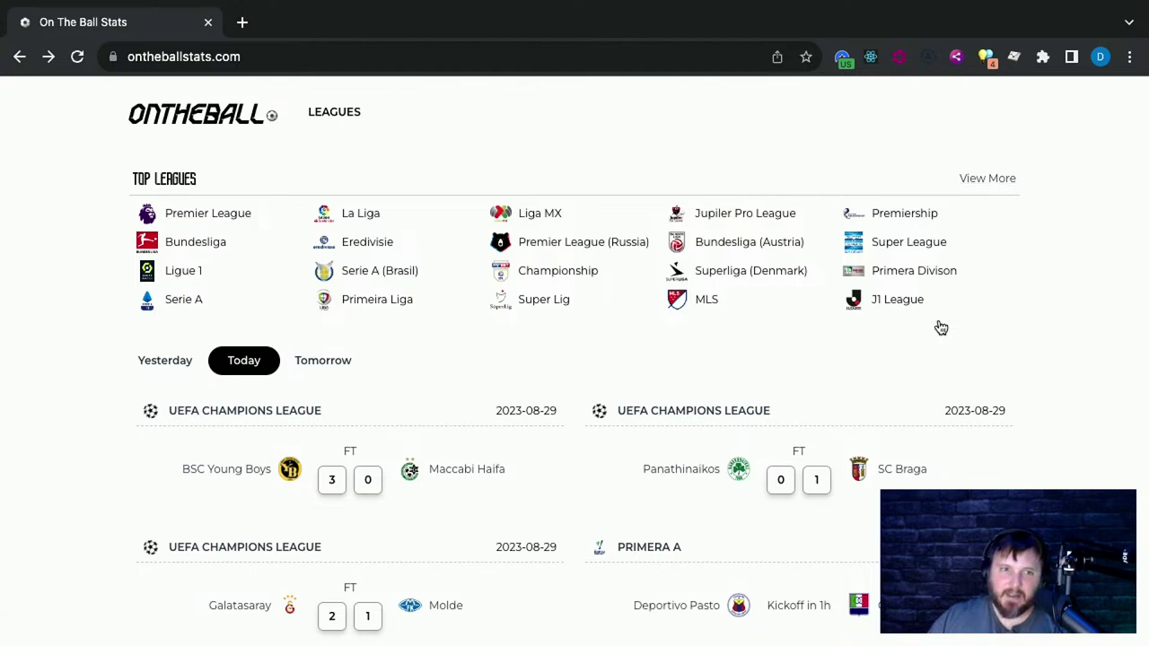
Reopen the BSC Young Boys vs Maccabi Haifa fixture from the home page and review its H2H section
{"action": "left_click", "coordinate": [280, 420]}
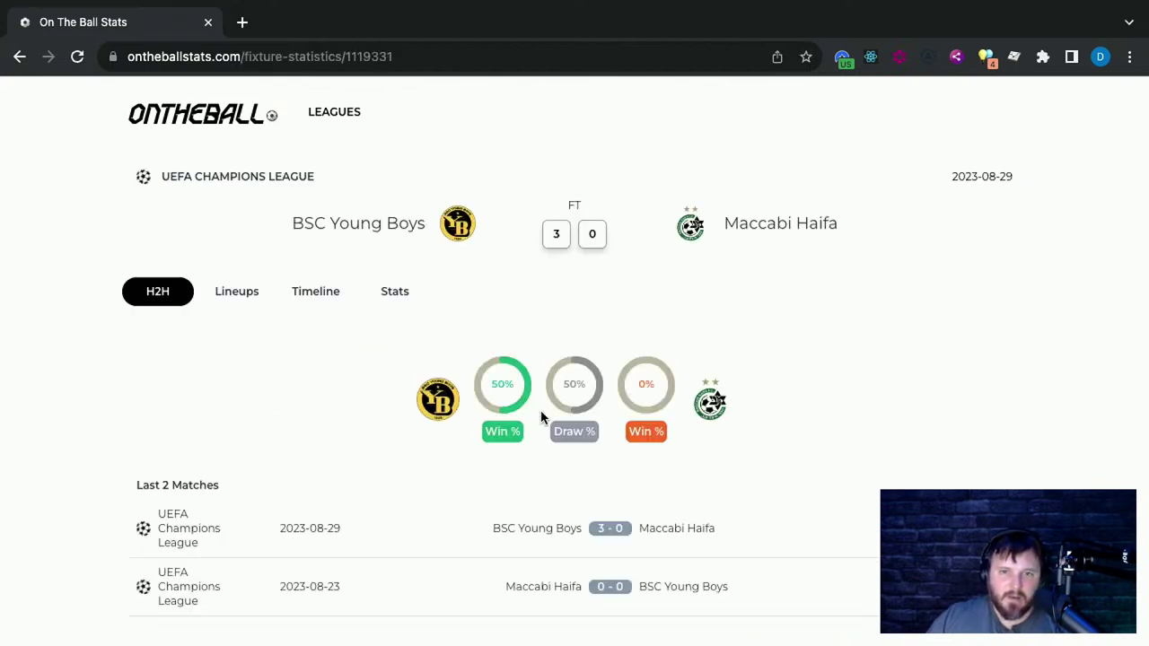
{"action": "scroll", "coordinate": [483, 458], "scroll_direction": "down", "scroll_amount": 2}
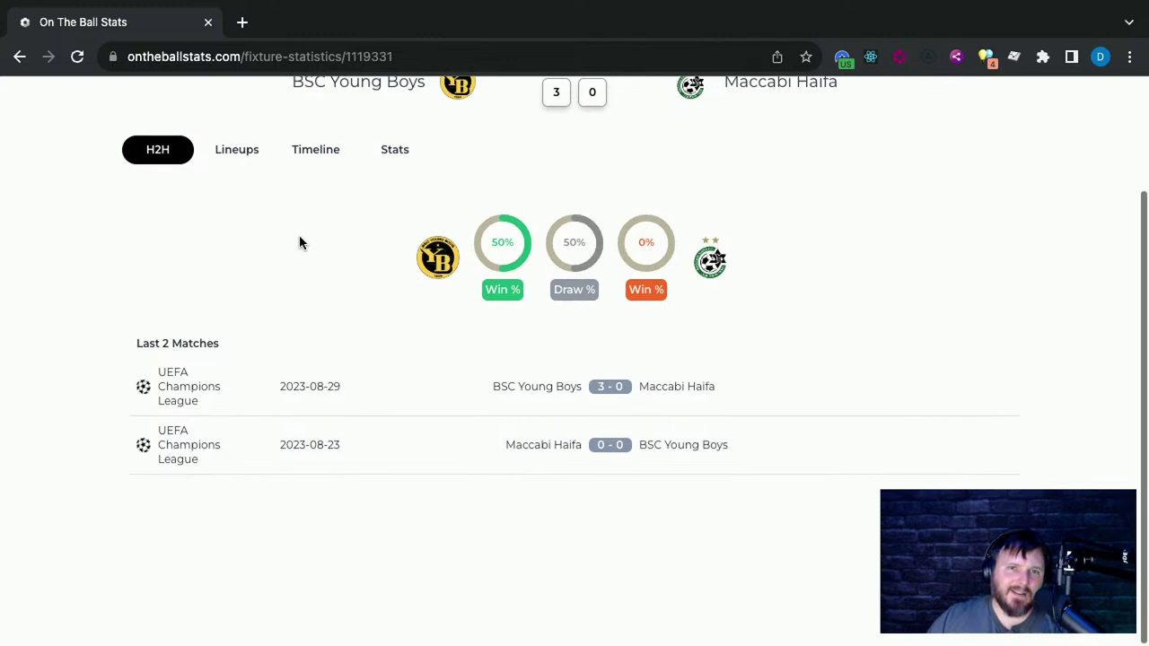
{"action": "scroll", "coordinate": [464, 179], "scroll_direction": "up", "scroll_amount": 2}
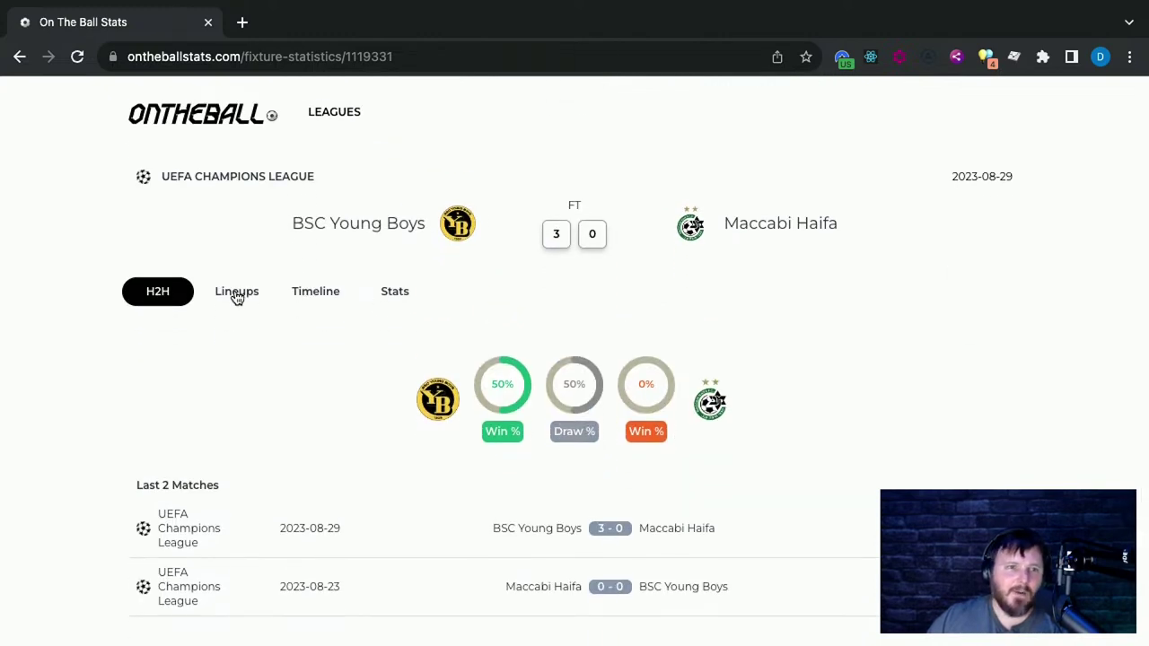
Switch through the fixture's lineups to its timeline and look through the goals, substitutions and cards
{"action": "left_click", "coordinate": [236, 295]}
{"action": "left_click", "coordinate": [316, 297]}
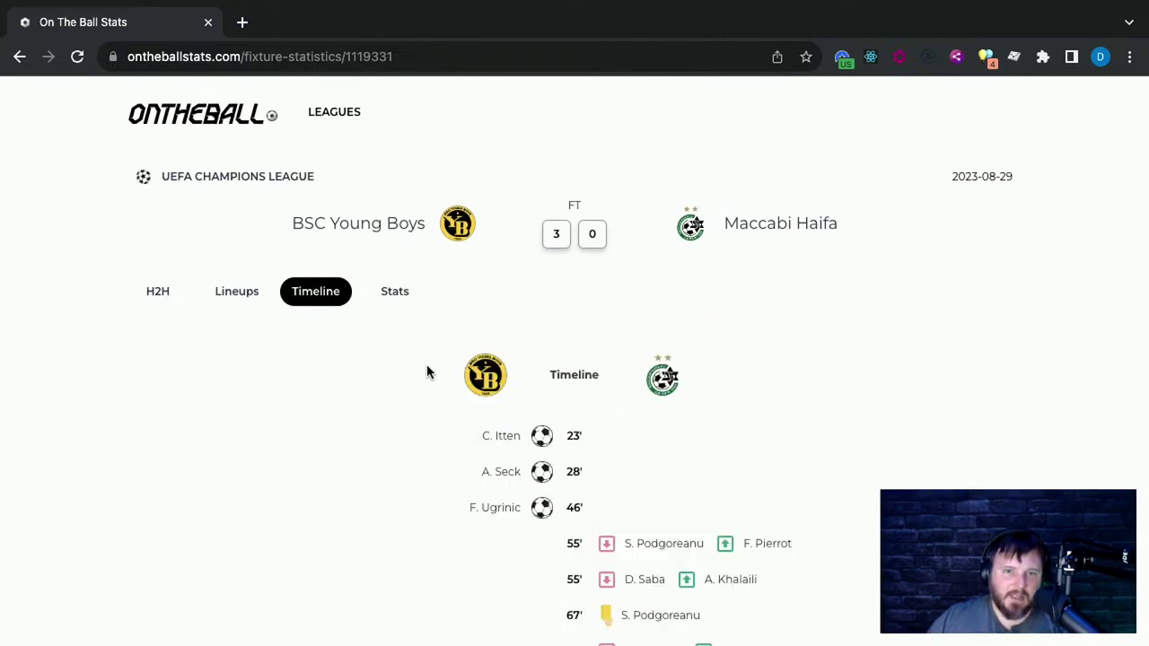
{"action": "scroll", "coordinate": [724, 460], "scroll_direction": "down", "scroll_amount": 5}
{"action": "scroll", "coordinate": [569, 254], "scroll_direction": "up", "scroll_amount": 4}
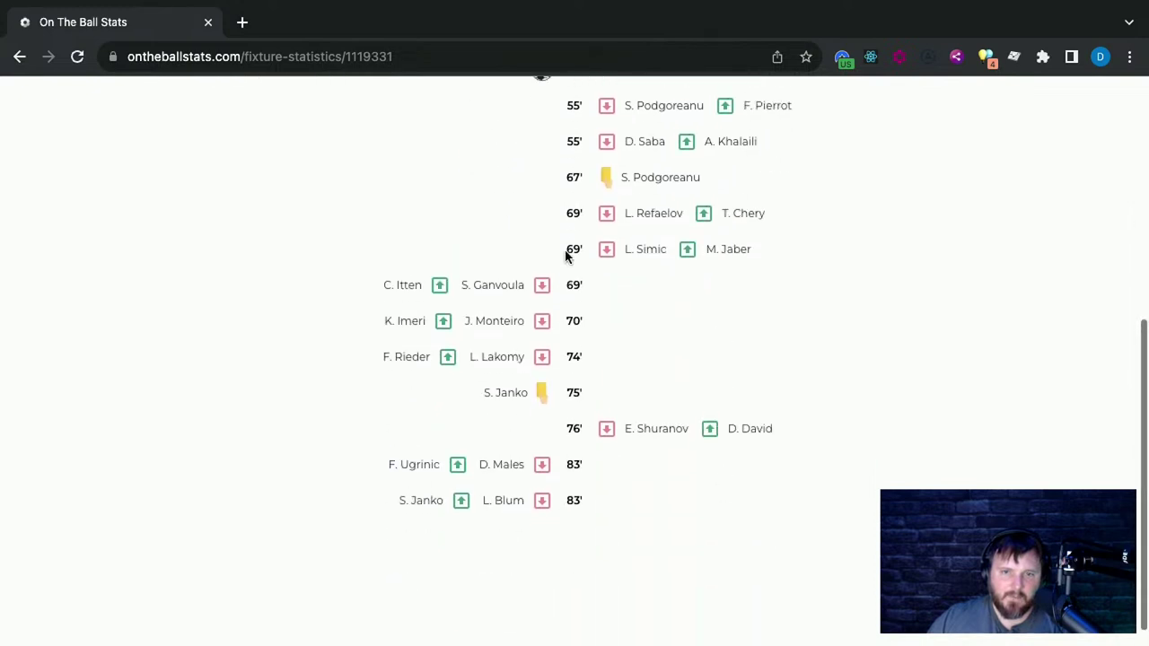
{"action": "scroll", "coordinate": [566, 250], "scroll_direction": "up", "scroll_amount": 2}
Examine the fixture's match statistics from shots on goal down to Expected Goals
{"action": "left_click", "coordinate": [401, 299]}
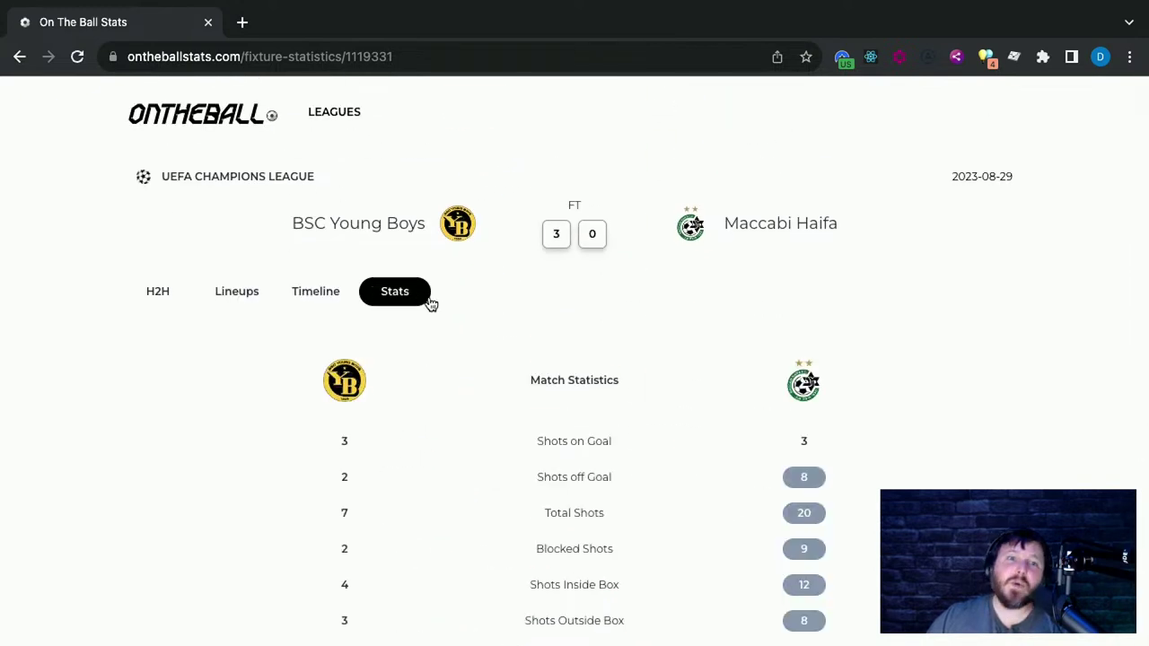
{"action": "scroll", "coordinate": [706, 348], "scroll_direction": "down", "scroll_amount": 5}
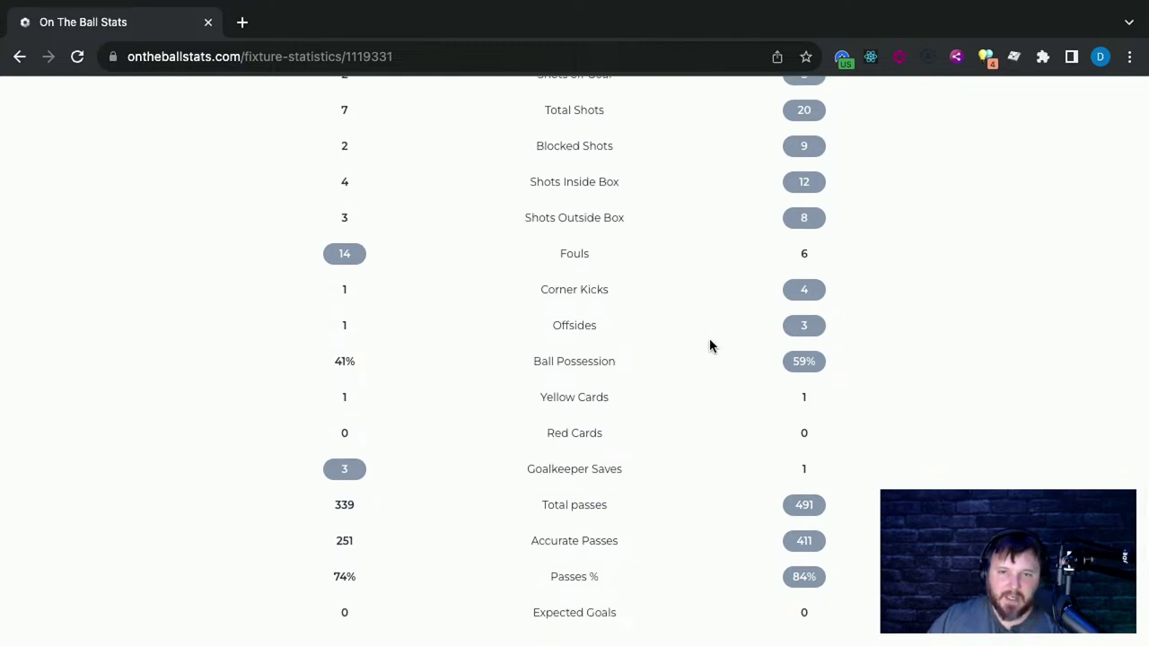
{"action": "scroll", "coordinate": [538, 364], "scroll_direction": "up", "scroll_amount": 5}
{"action": "scroll", "coordinate": [413, 376], "scroll_direction": "down", "scroll_amount": 1}
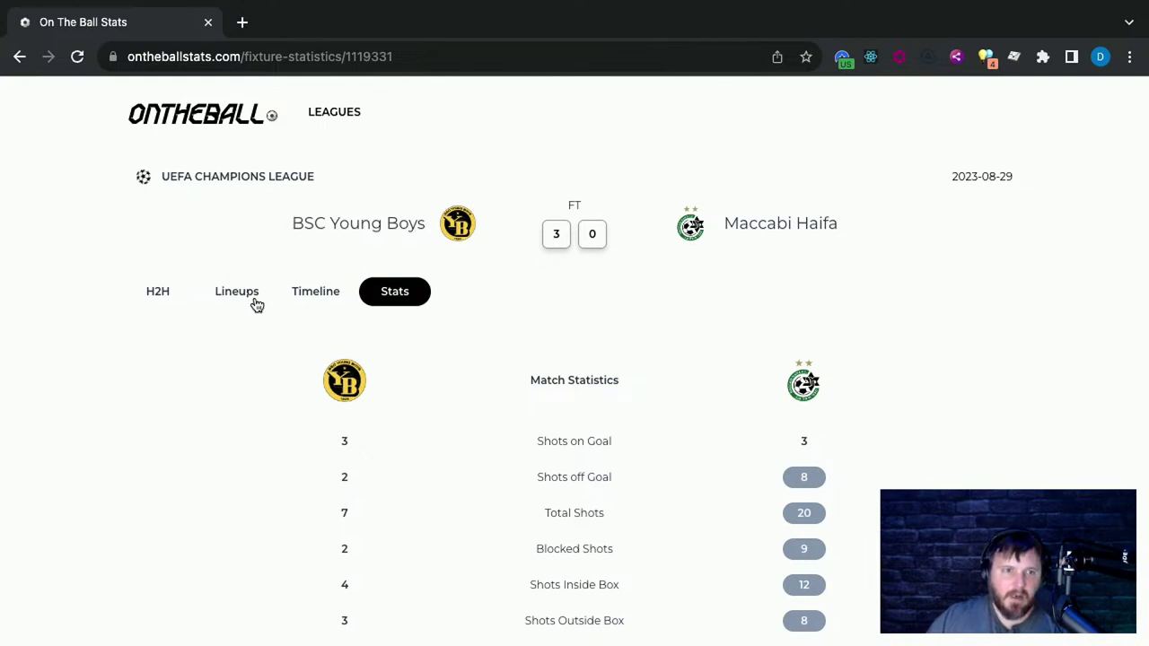
{"action": "scroll", "coordinate": [515, 323], "scroll_direction": "down", "scroll_amount": 2}
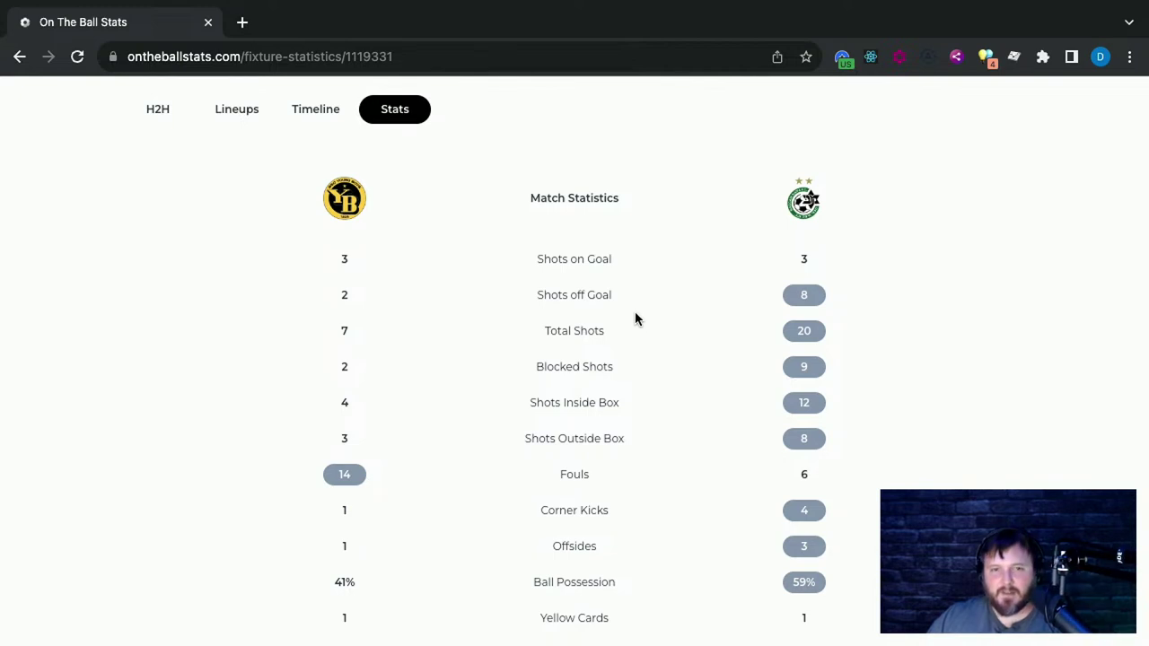
{"action": "scroll", "coordinate": [672, 457], "scroll_direction": "down", "scroll_amount": 4}
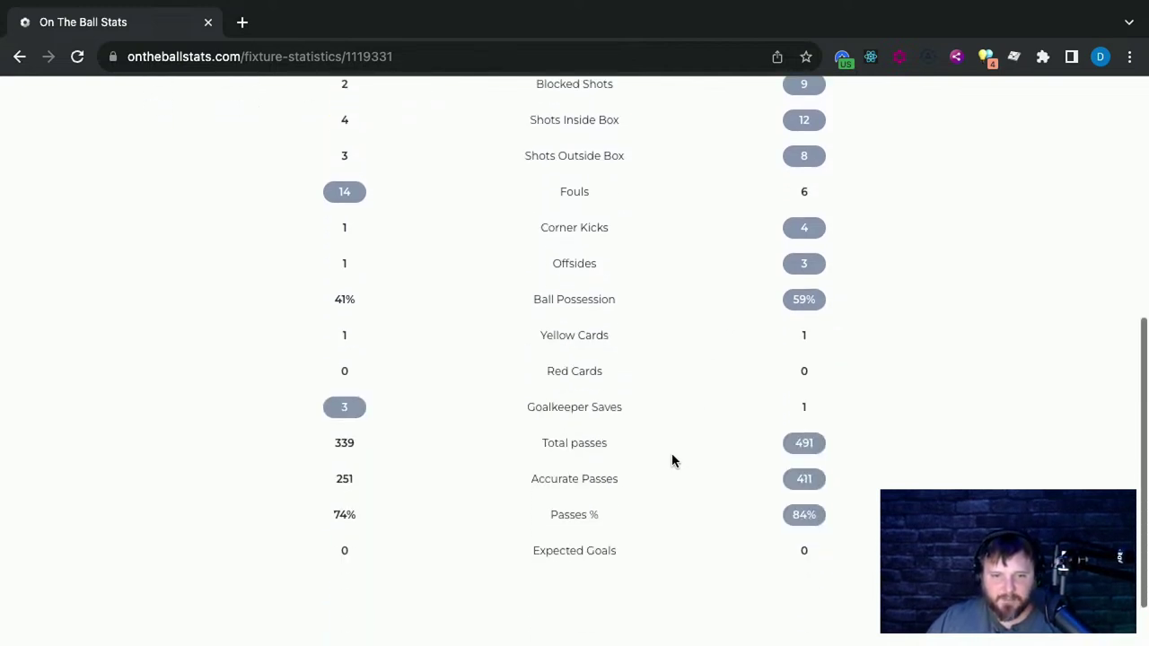
{"action": "left_click_drag", "start_coordinate": [557, 483], "coordinate": [519, 487]}
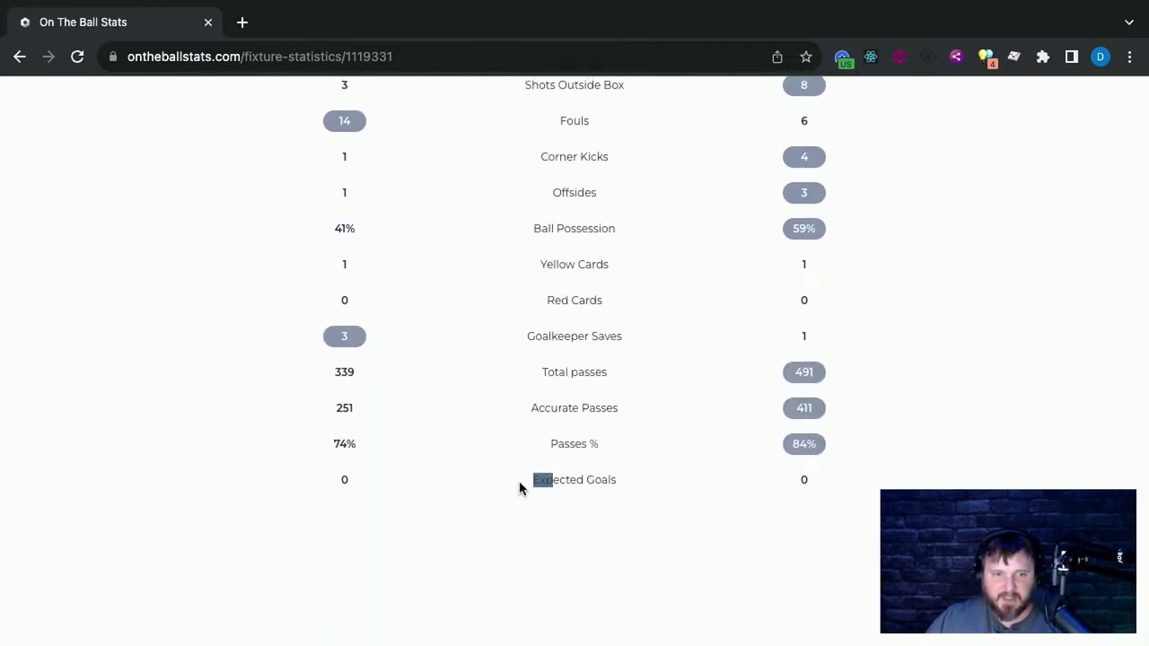
{"action": "scroll", "coordinate": [863, 478], "scroll_direction": "up", "scroll_amount": 6}
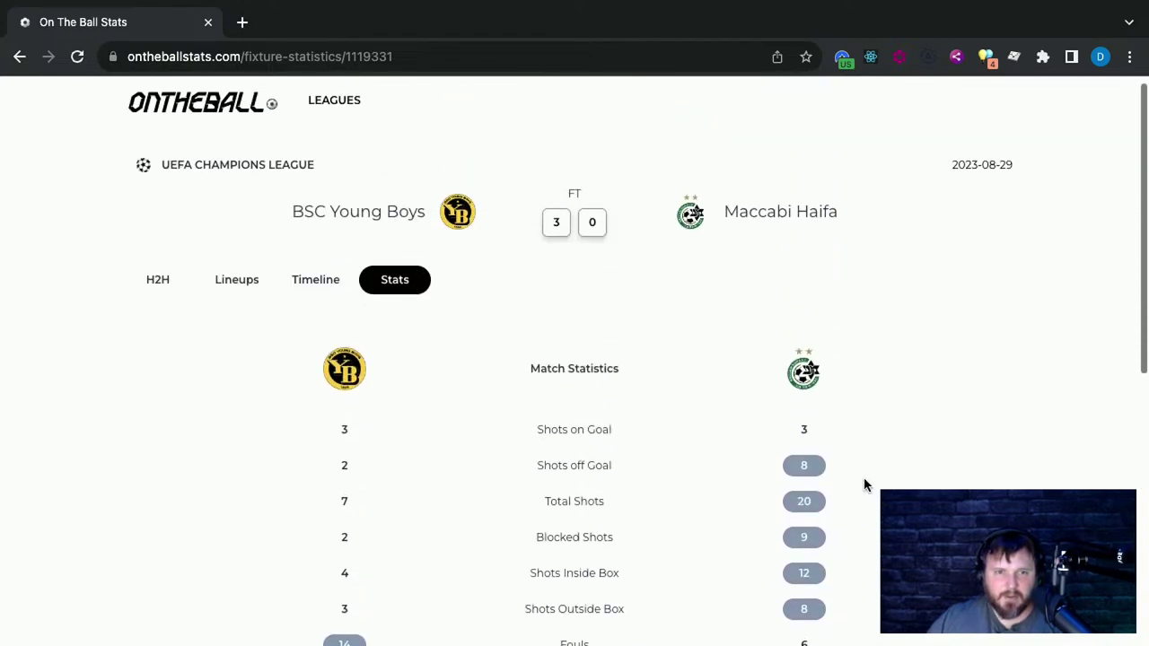
Review the fixture's timeline events again and highlight the FT label above the score
{"action": "left_click", "coordinate": [310, 273]}
{"action": "scroll", "coordinate": [665, 479], "scroll_direction": "down", "scroll_amount": 5}
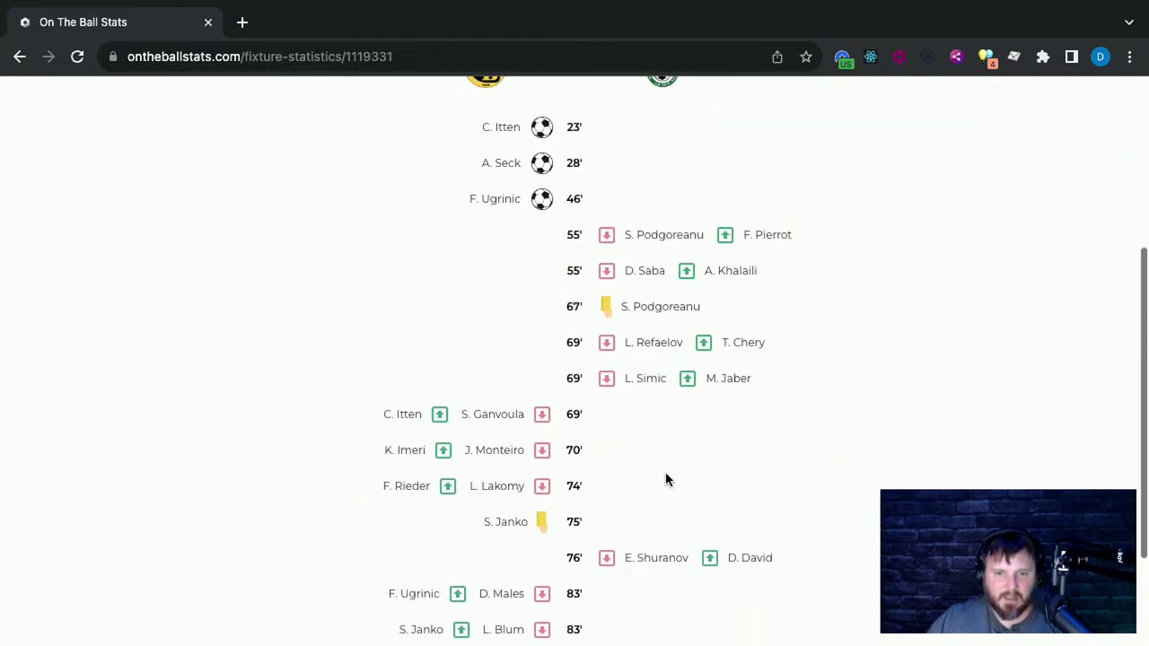
{"action": "scroll", "coordinate": [665, 479], "scroll_direction": "up", "scroll_amount": 6}
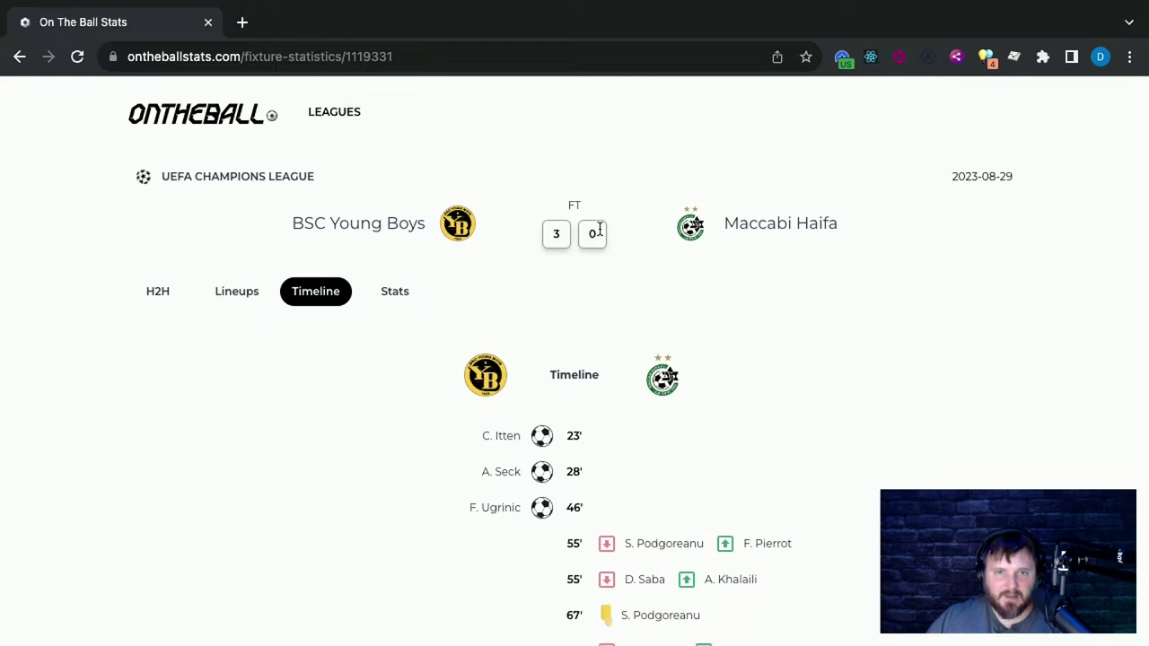
{"action": "left_click_drag", "start_coordinate": [577, 201], "coordinate": [648, 204]}
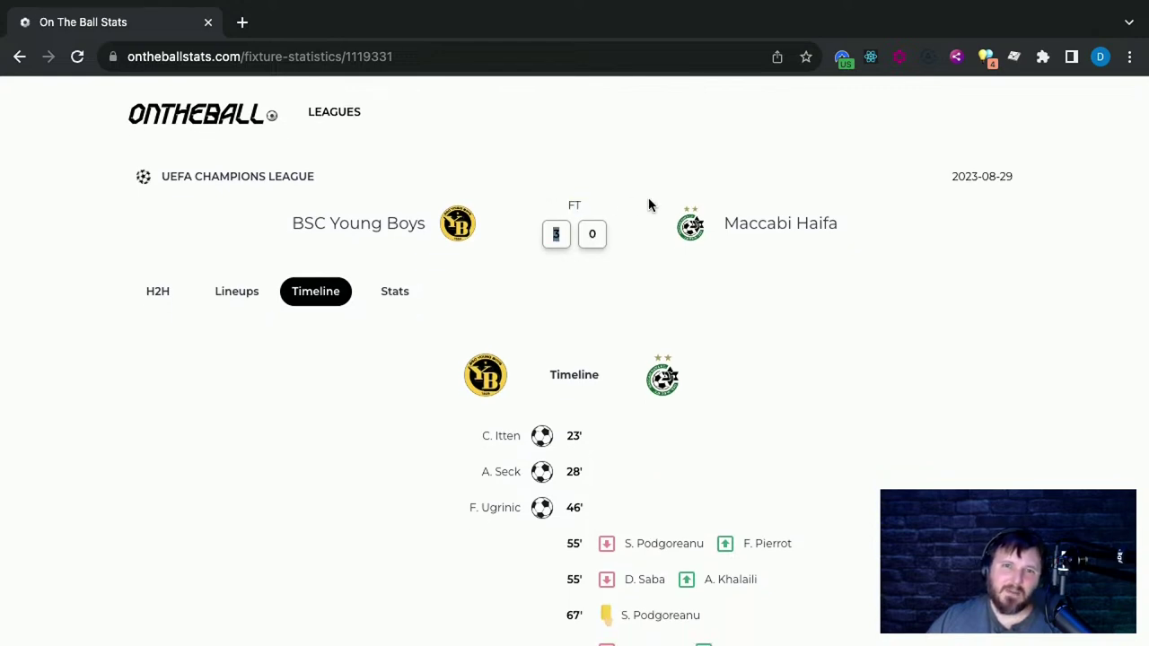
{"action": "left_click", "coordinate": [620, 199]}
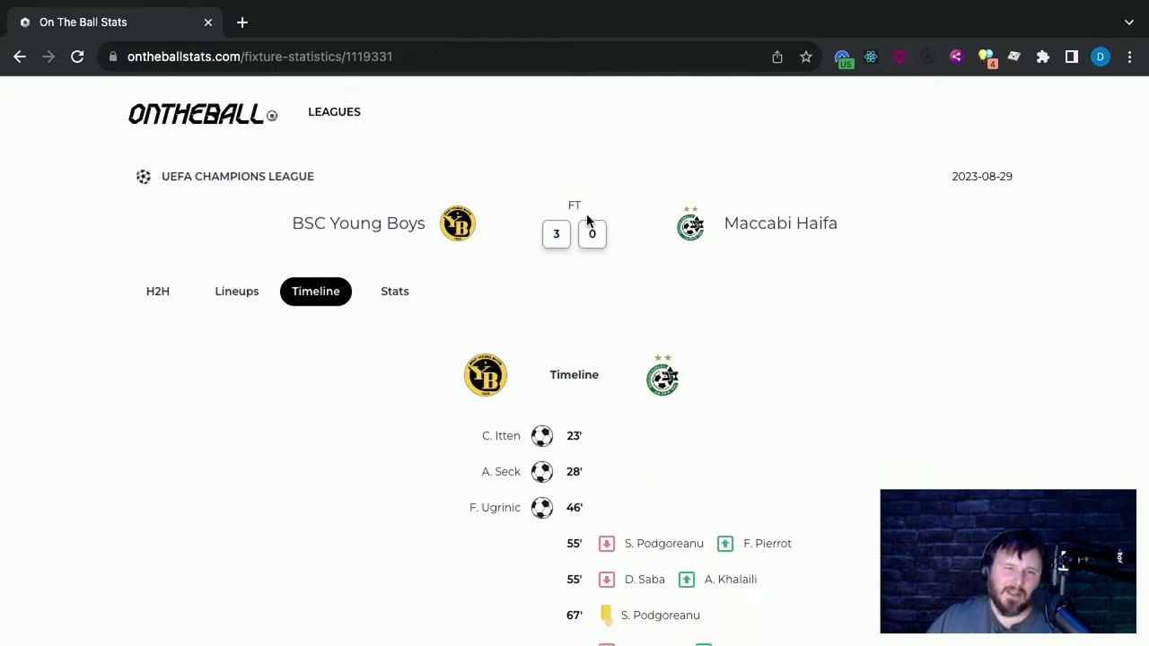
{"action": "mouse_move", "coordinate": [572, 209]}
{"action": "left_mouse_down"}
{"action": "mouse_move", "coordinate": [641, 208]}
{"action": "mouse_move", "coordinate": [577, 200]}
{"action": "left_mouse_up"}
{"action": "left_click", "coordinate": [628, 206]}
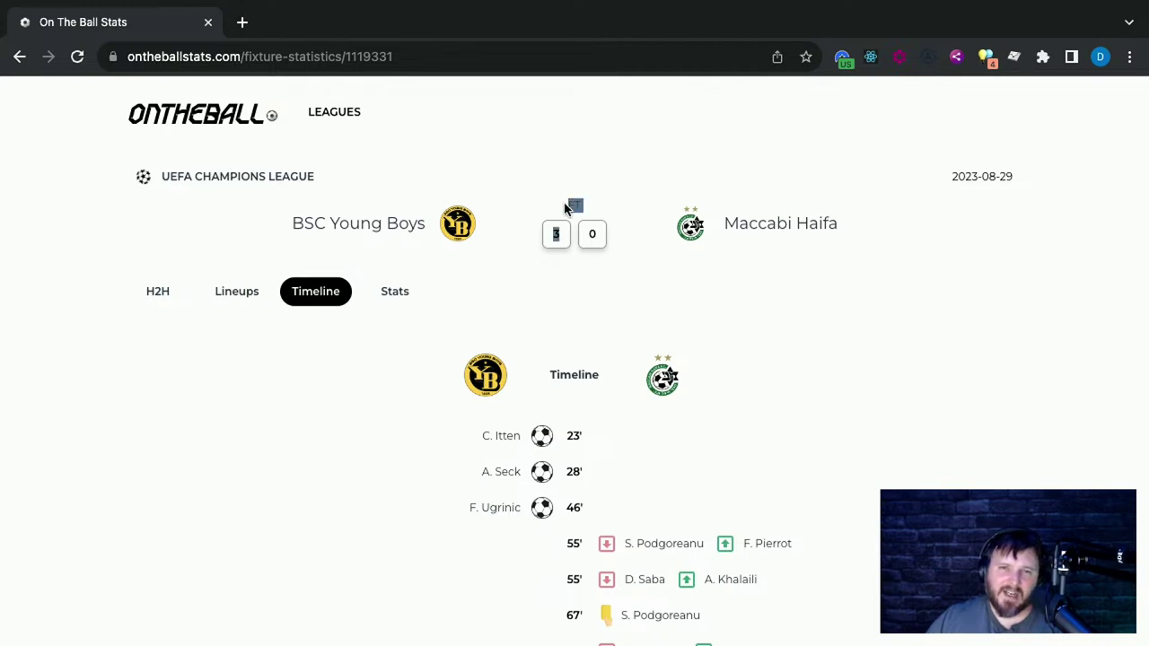
{"action": "left_click", "coordinate": [568, 203]}
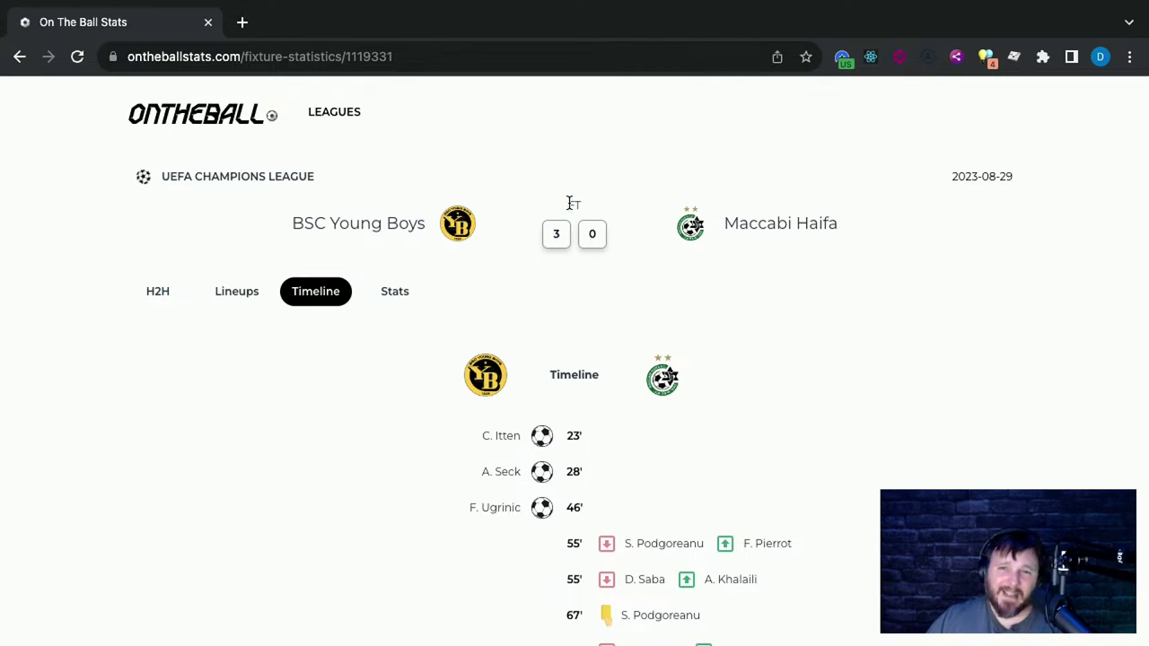
Return to the fixture's lineups and look through the player positions and the content below the pitch
{"action": "left_click", "coordinate": [250, 291]}
{"action": "scroll", "coordinate": [355, 314], "scroll_direction": "down", "scroll_amount": 4}
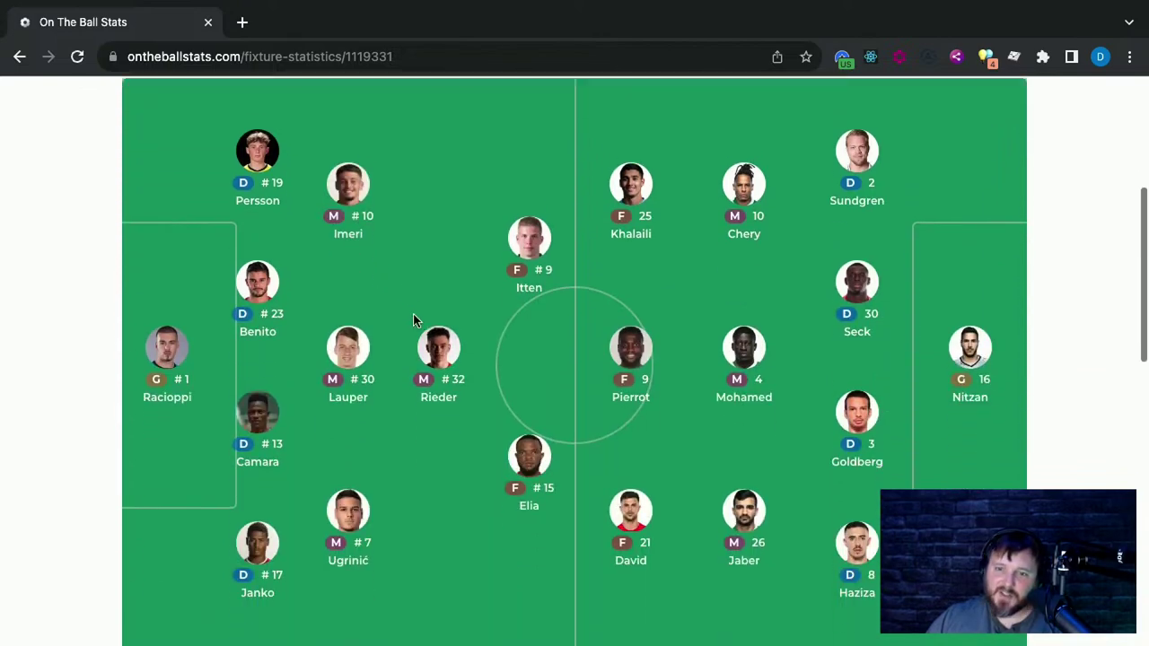
{"action": "scroll", "coordinate": [413, 320], "scroll_direction": "down", "scroll_amount": 10}
{"action": "scroll", "coordinate": [508, 363], "scroll_direction": "up", "scroll_amount": 10}
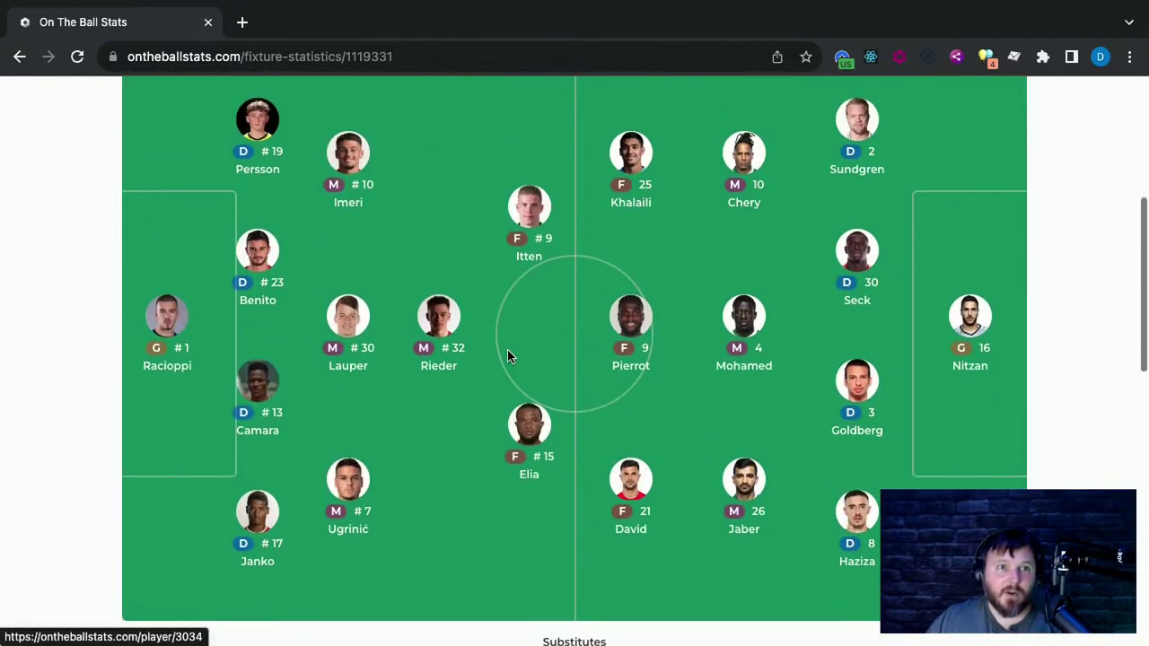
Open the BSC Young Boys team page from the fixture's lineups, view its overview, and return to the fixture
{"action": "scroll", "coordinate": [508, 357], "scroll_direction": "up", "scroll_amount": 5}
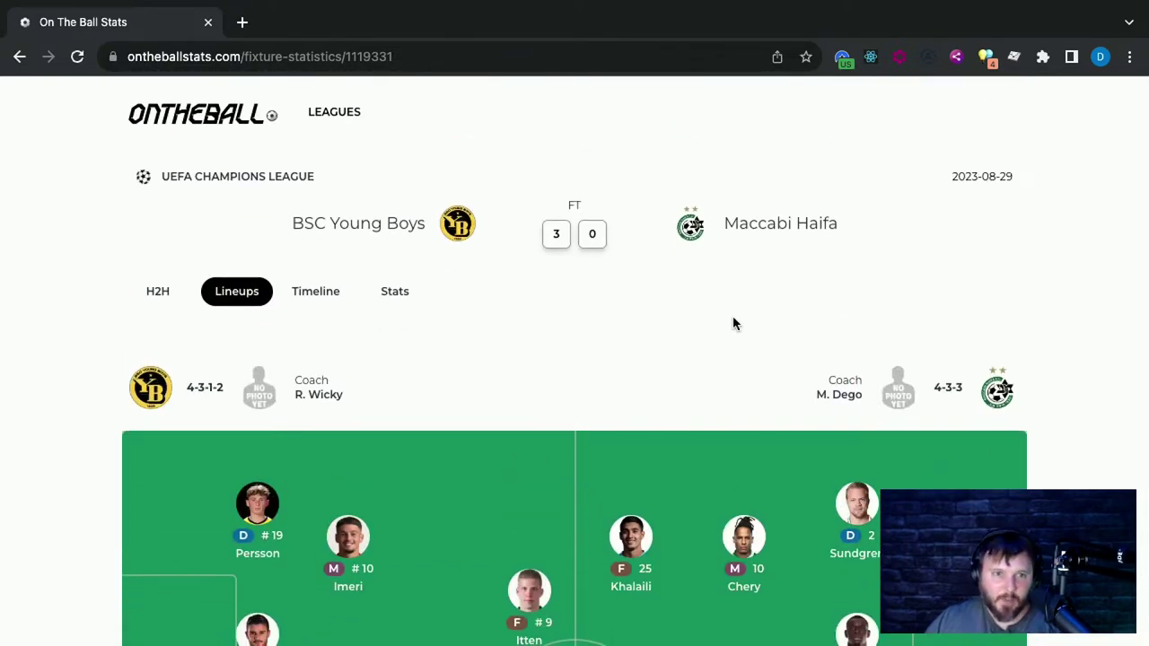
{"action": "scroll", "coordinate": [404, 403], "scroll_direction": "down", "scroll_amount": 1}
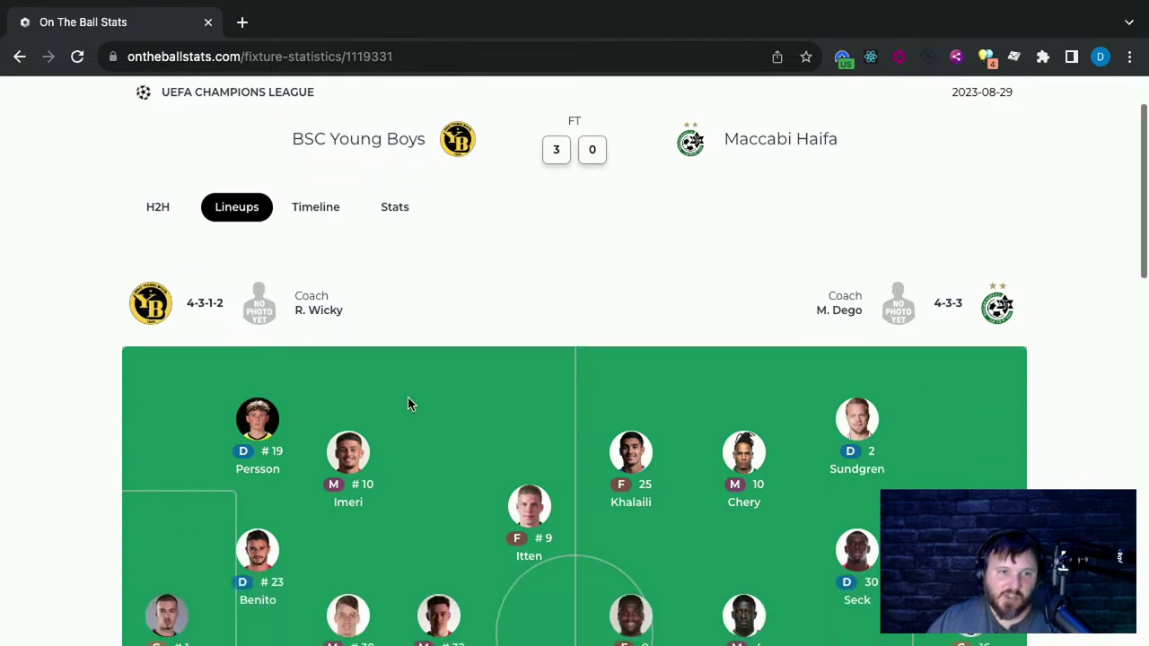
{"action": "scroll", "coordinate": [408, 404], "scroll_direction": "down", "scroll_amount": 1}
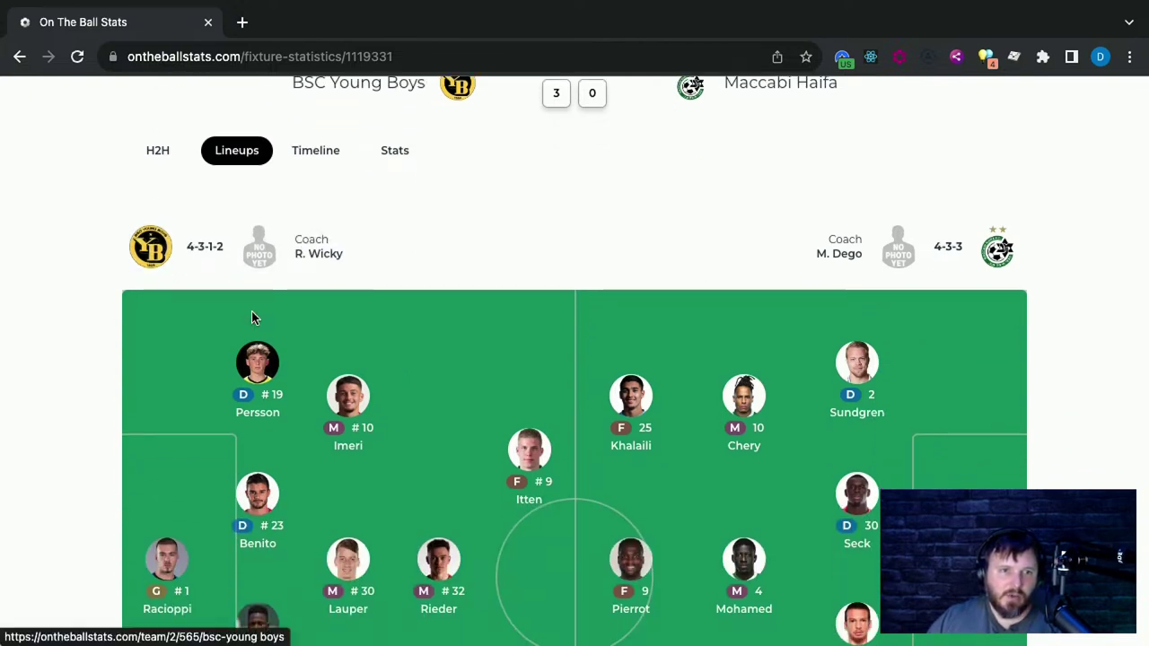
{"action": "left_click", "coordinate": [302, 253]}
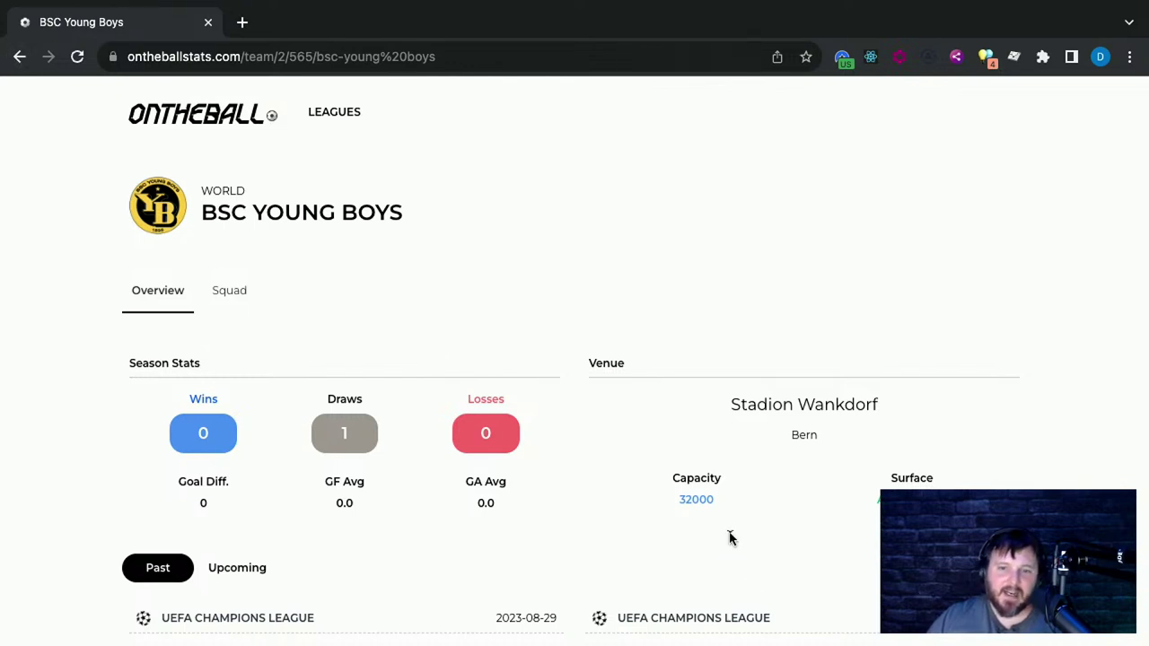
{"action": "left_click", "coordinate": [20, 56]}
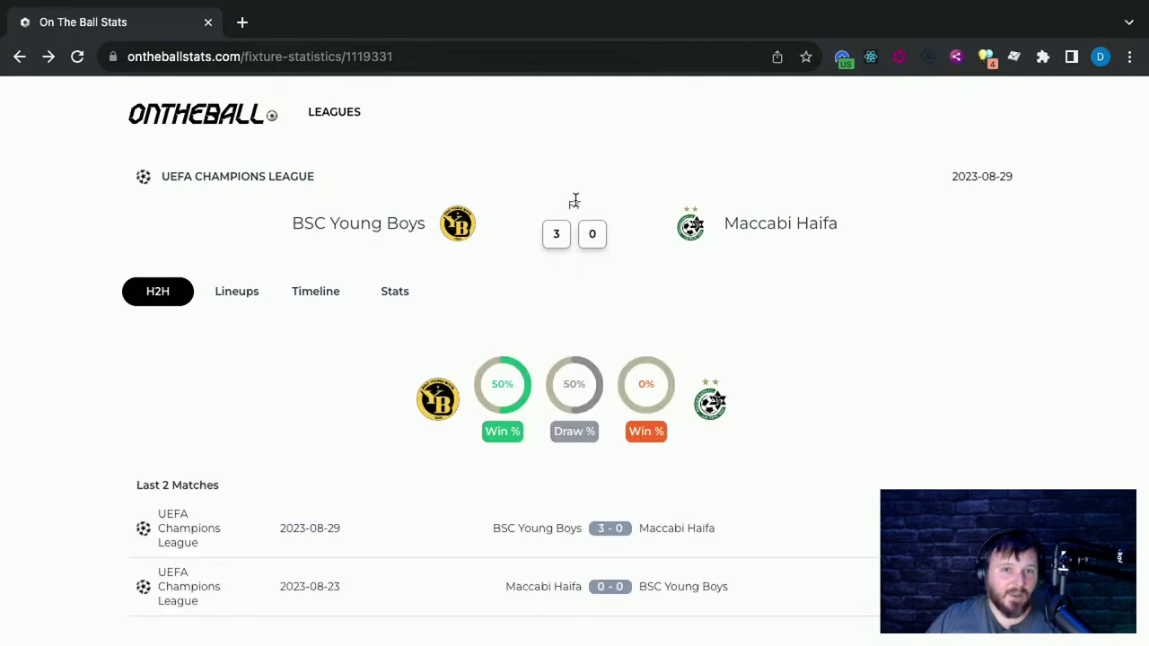
Switch the fixture between its lineups and timeline, ending on the lineups, and briefly highlight the FT label above the score
{"action": "left_click", "coordinate": [239, 292]}
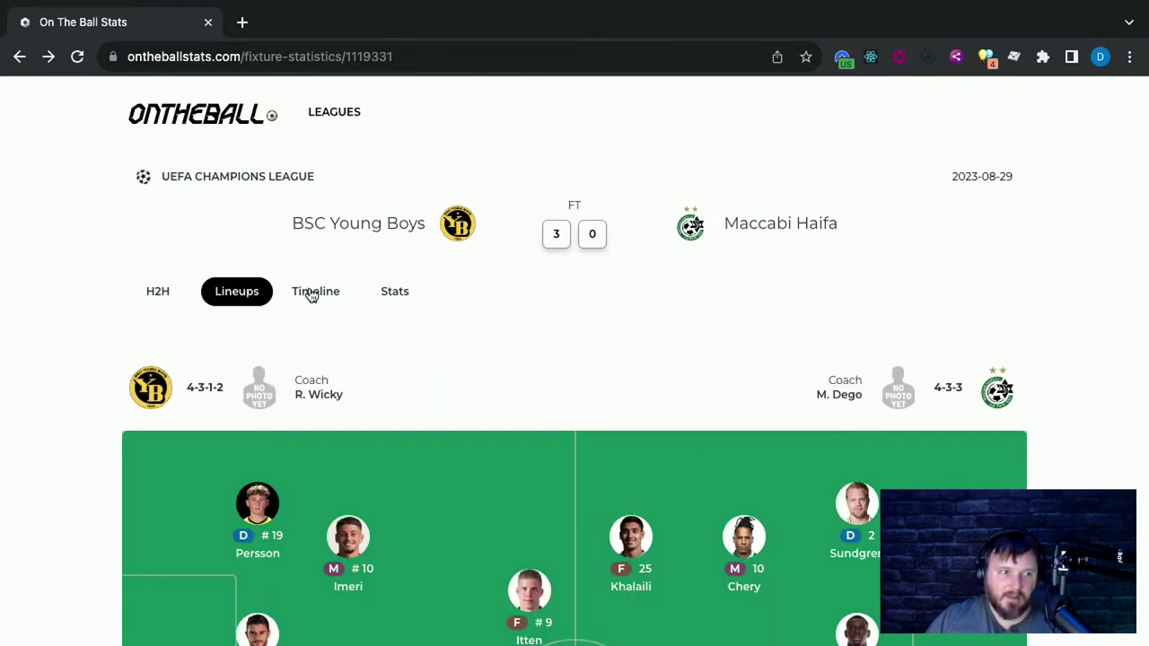
{"action": "left_click", "coordinate": [312, 294]}
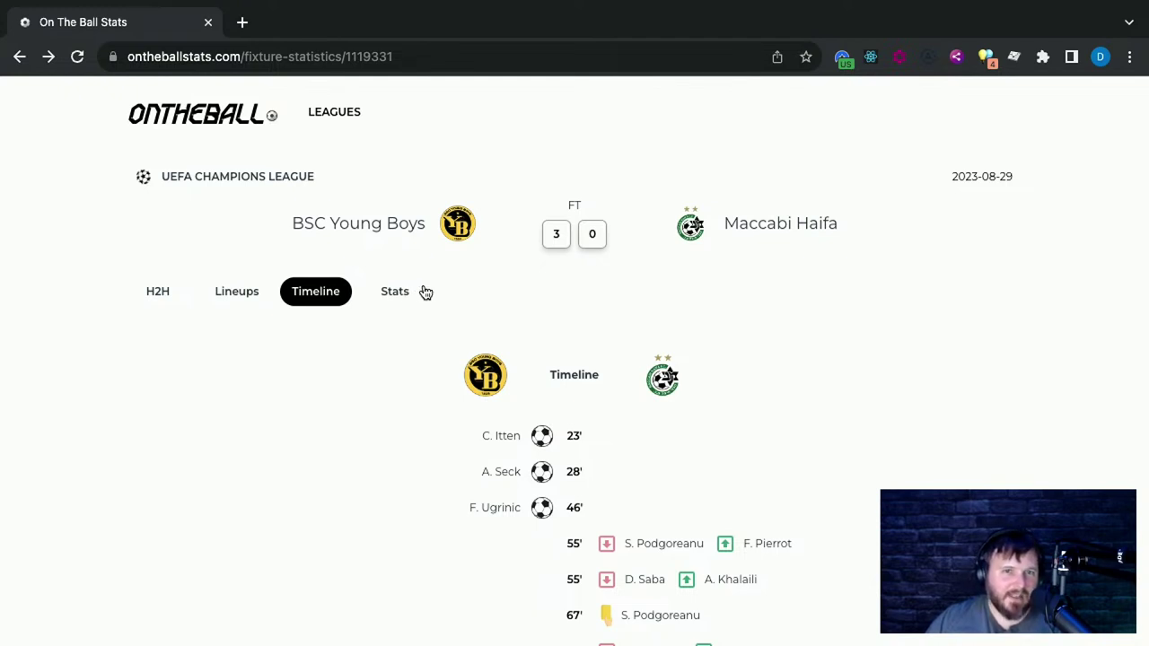
{"action": "left_click", "coordinate": [584, 205]}
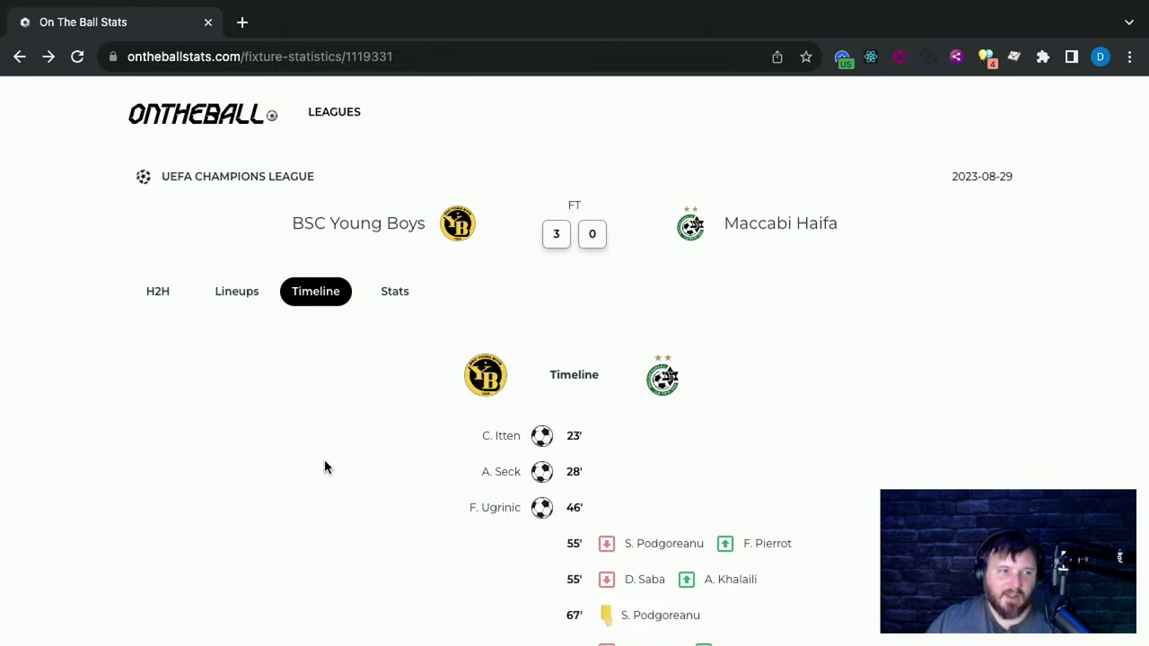
{"action": "left_click", "coordinate": [236, 291]}
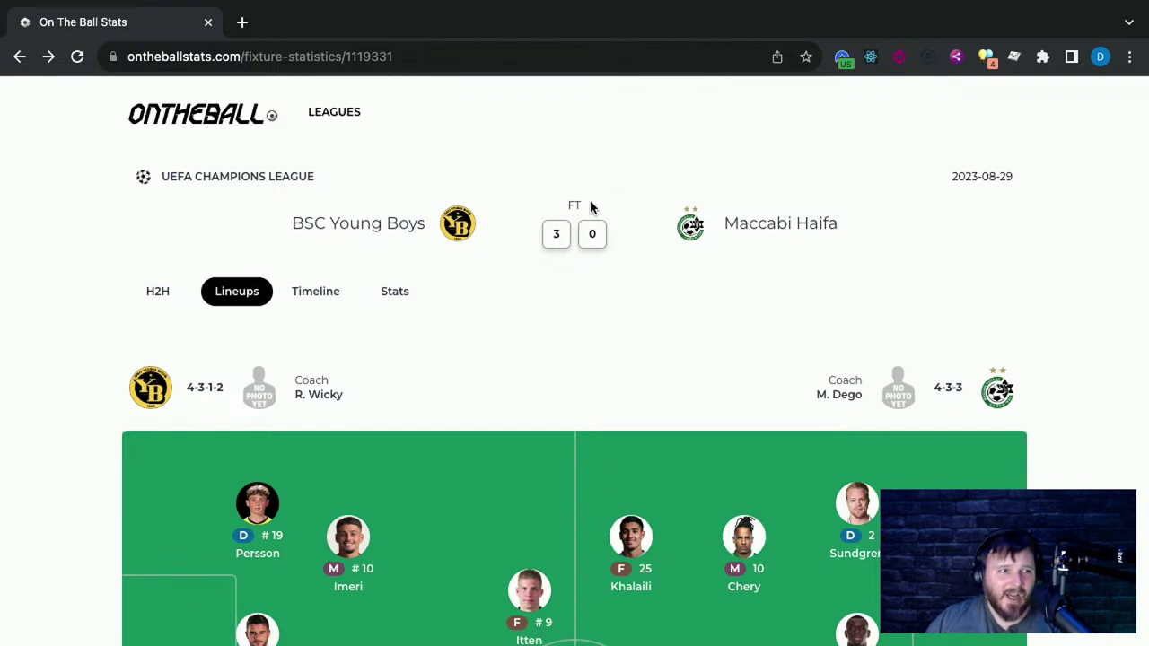
{"action": "left_click_drag", "start_coordinate": [584, 209], "coordinate": [565, 206]}
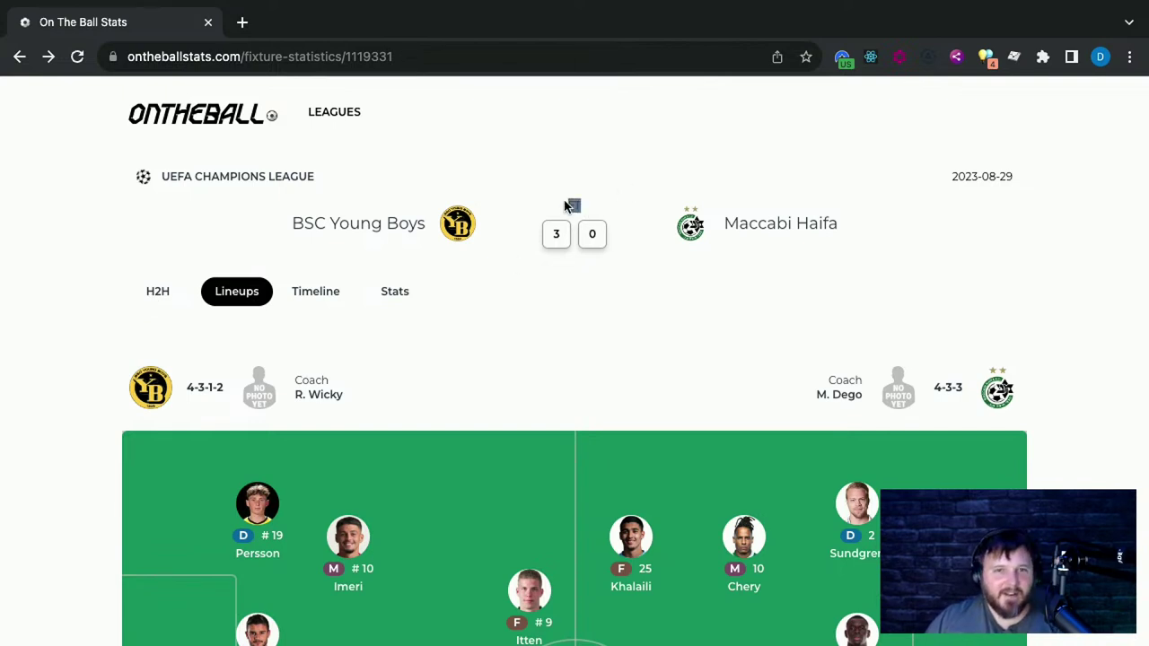
{"action": "left_click", "coordinate": [7, 179]}
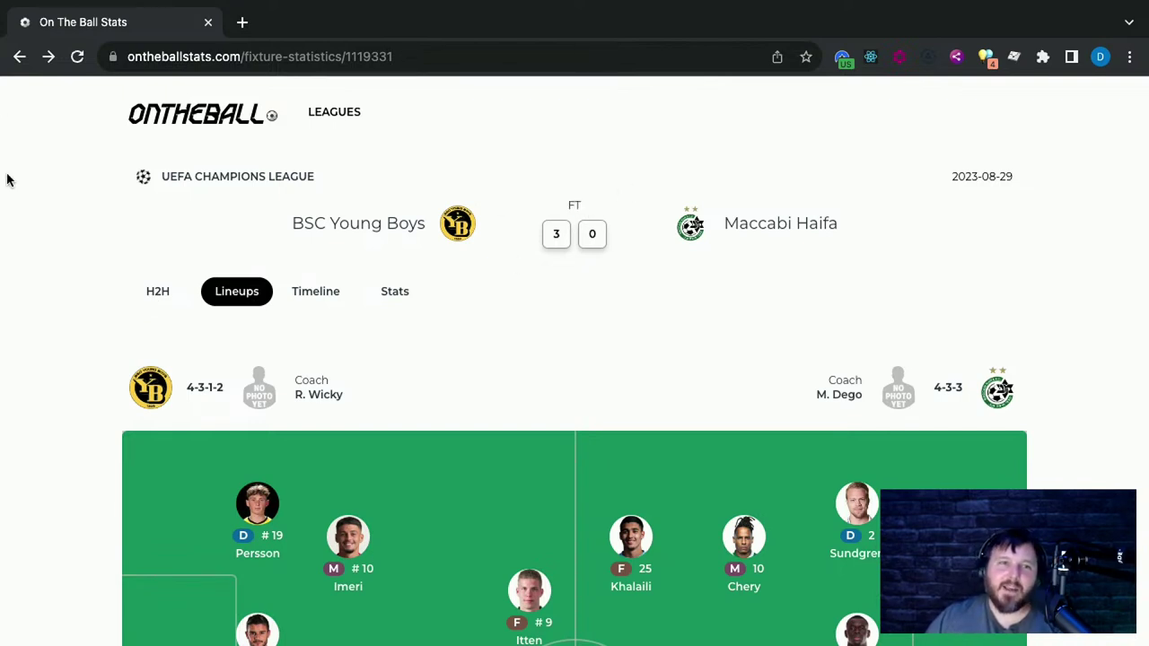
Return to the home page and examine its fixtures, Top Players chart, and Top Yellow Cards and Top Red Cards lists
{"action": "left_click", "coordinate": [17, 57]}
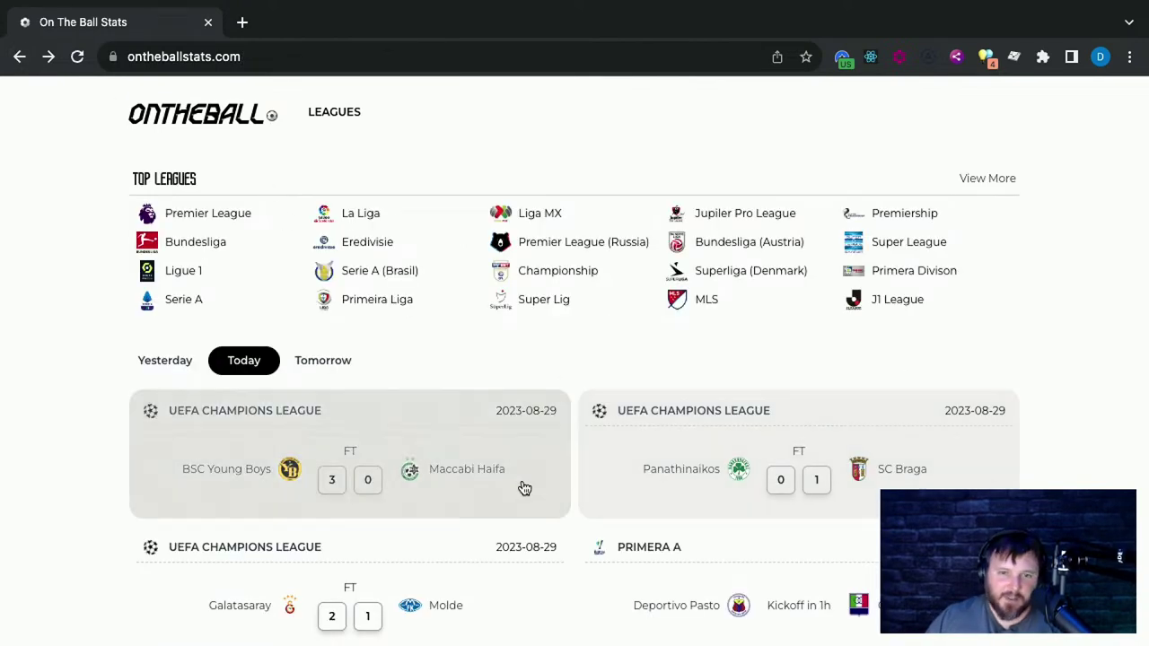
{"action": "scroll", "coordinate": [638, 476], "scroll_direction": "down", "scroll_amount": 5}
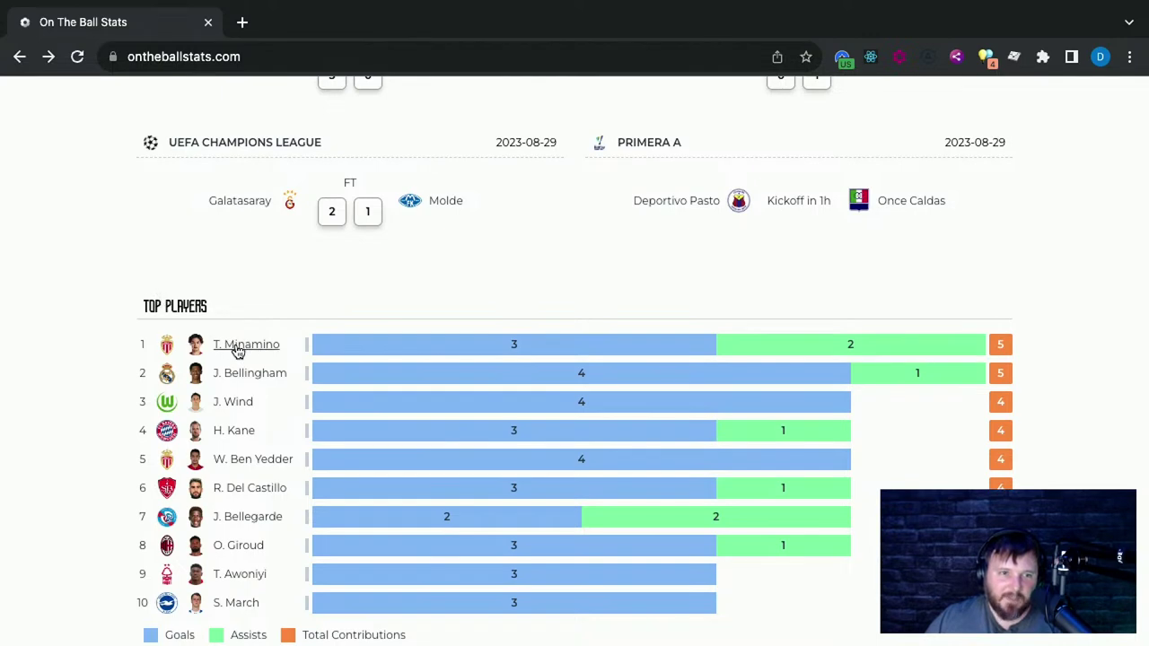
{"action": "scroll", "coordinate": [313, 422], "scroll_direction": "down", "scroll_amount": 1}
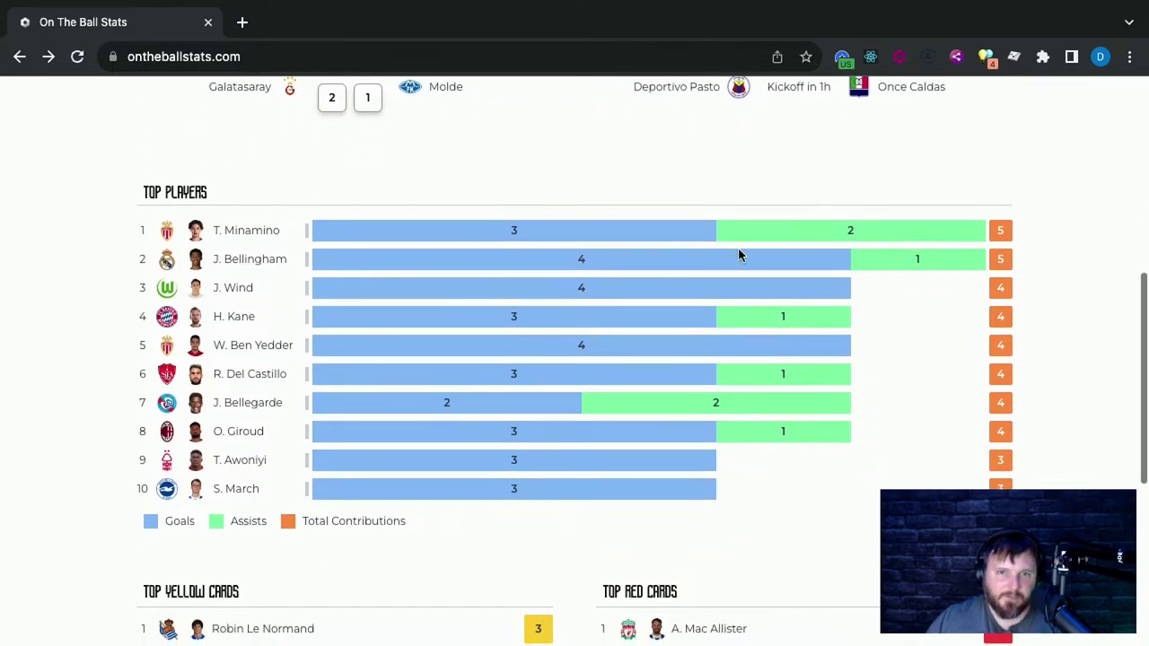
{"action": "scroll", "coordinate": [505, 490], "scroll_direction": "down", "scroll_amount": 1}
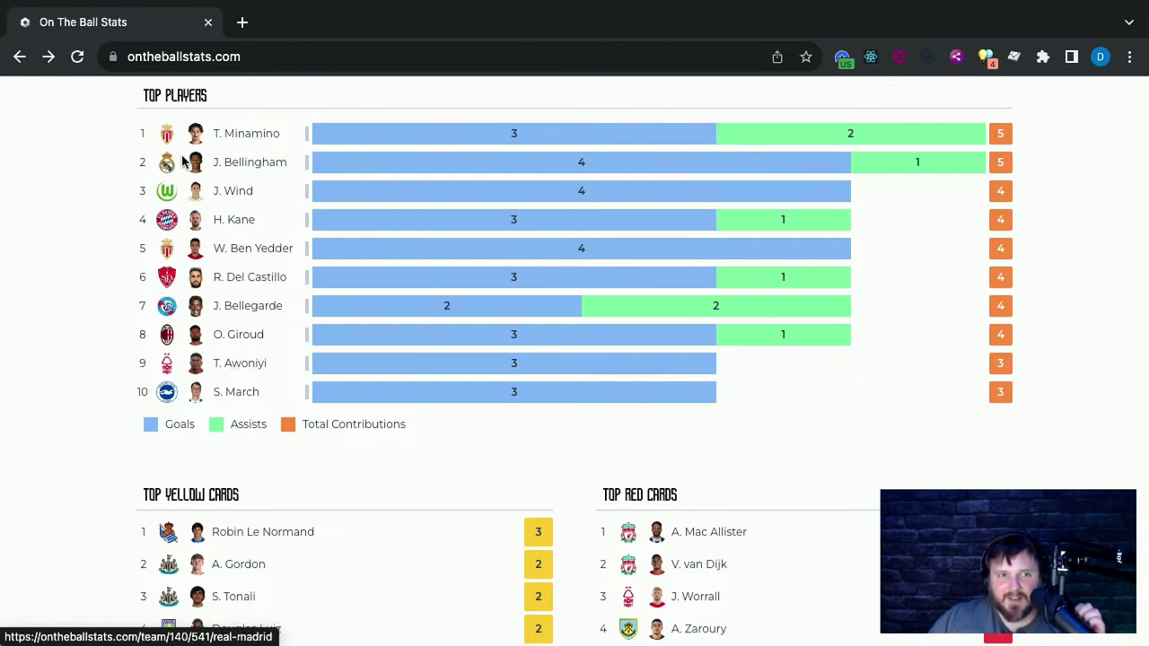
{"action": "scroll", "coordinate": [231, 231], "scroll_direction": "down", "scroll_amount": 1}
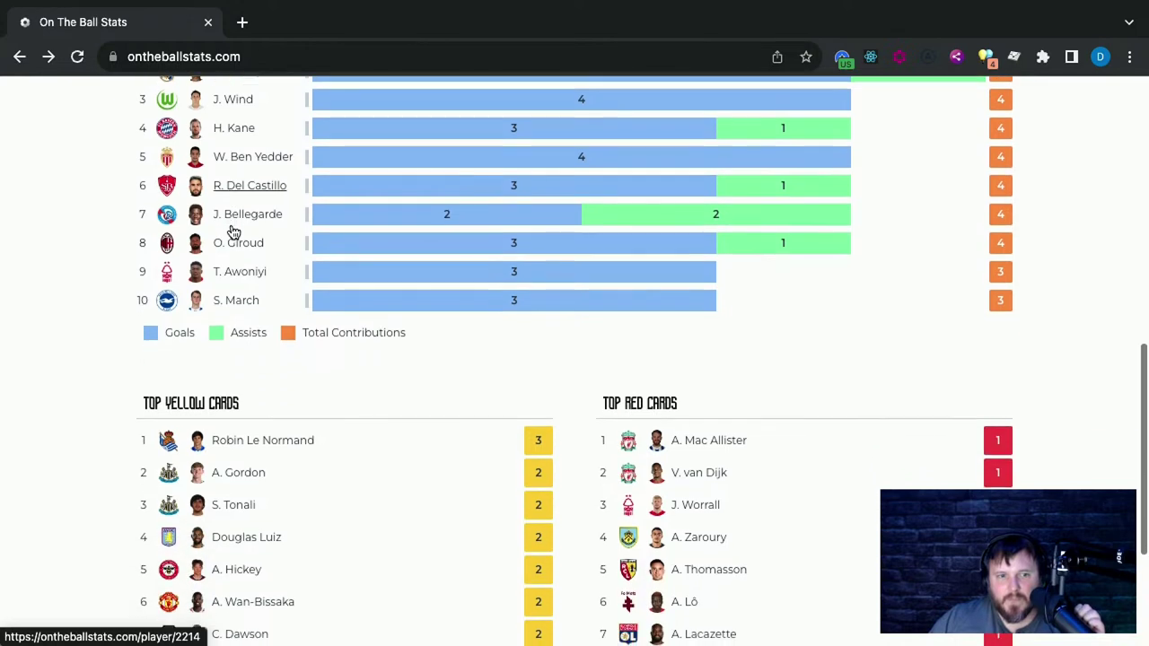
{"action": "scroll", "coordinate": [233, 232], "scroll_direction": "down", "scroll_amount": 2}
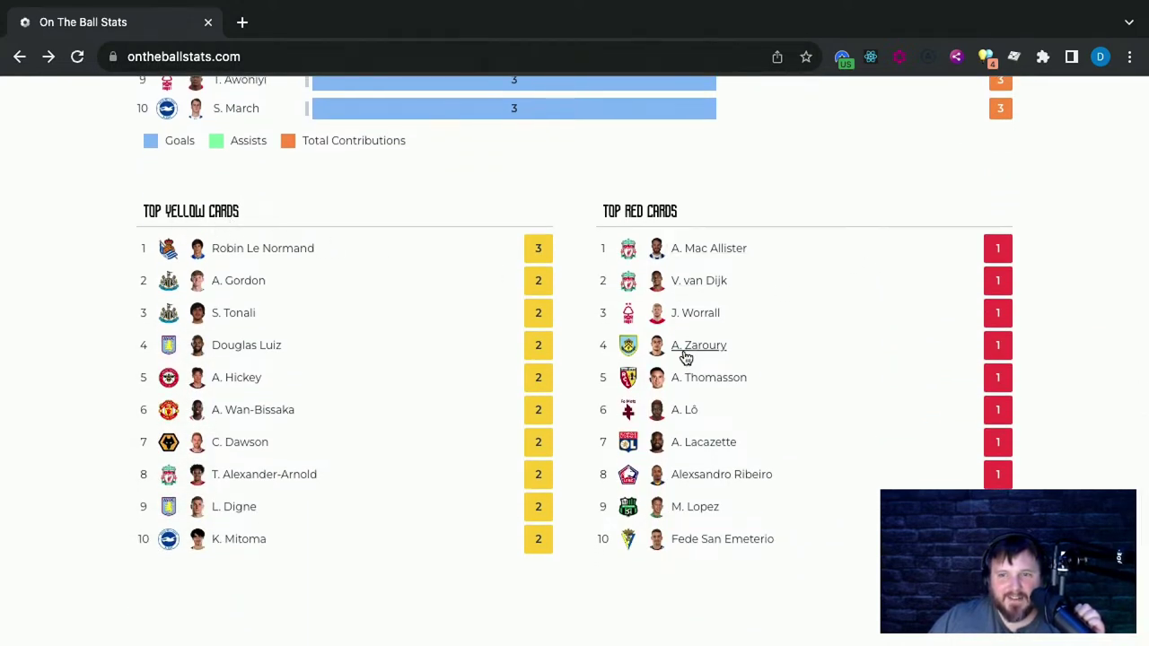
{"action": "scroll", "coordinate": [682, 353], "scroll_direction": "up", "scroll_amount": 4}
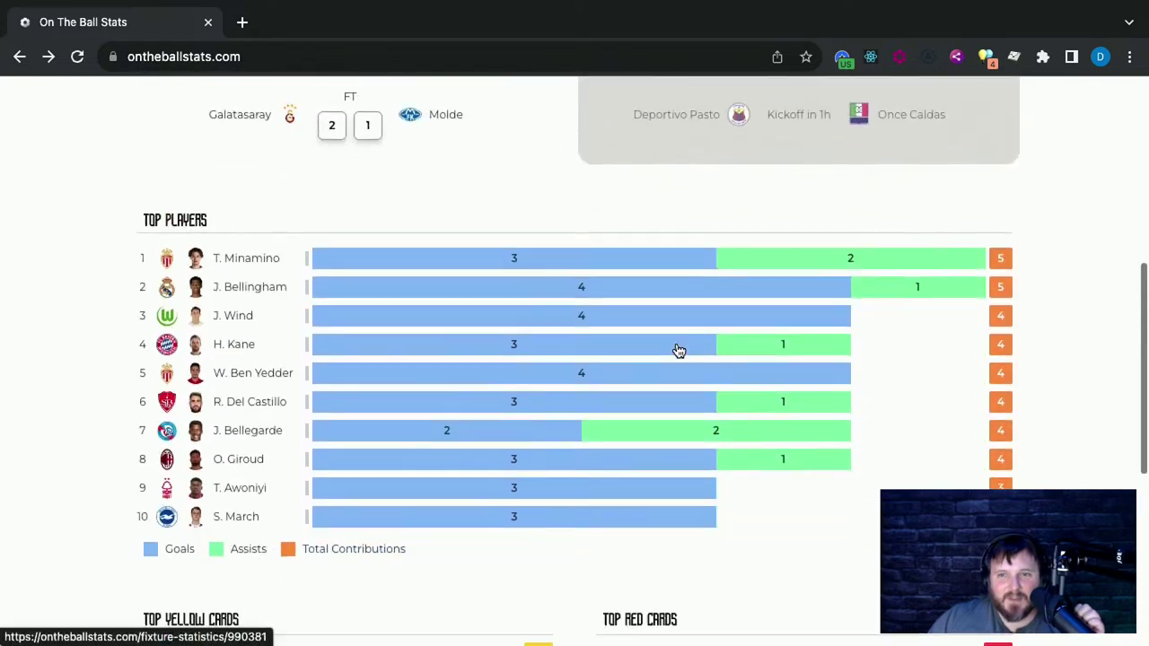
{"action": "scroll", "coordinate": [677, 345], "scroll_direction": "down", "scroll_amount": 5}
{"action": "scroll", "coordinate": [677, 347], "scroll_direction": "up", "scroll_amount": 10}
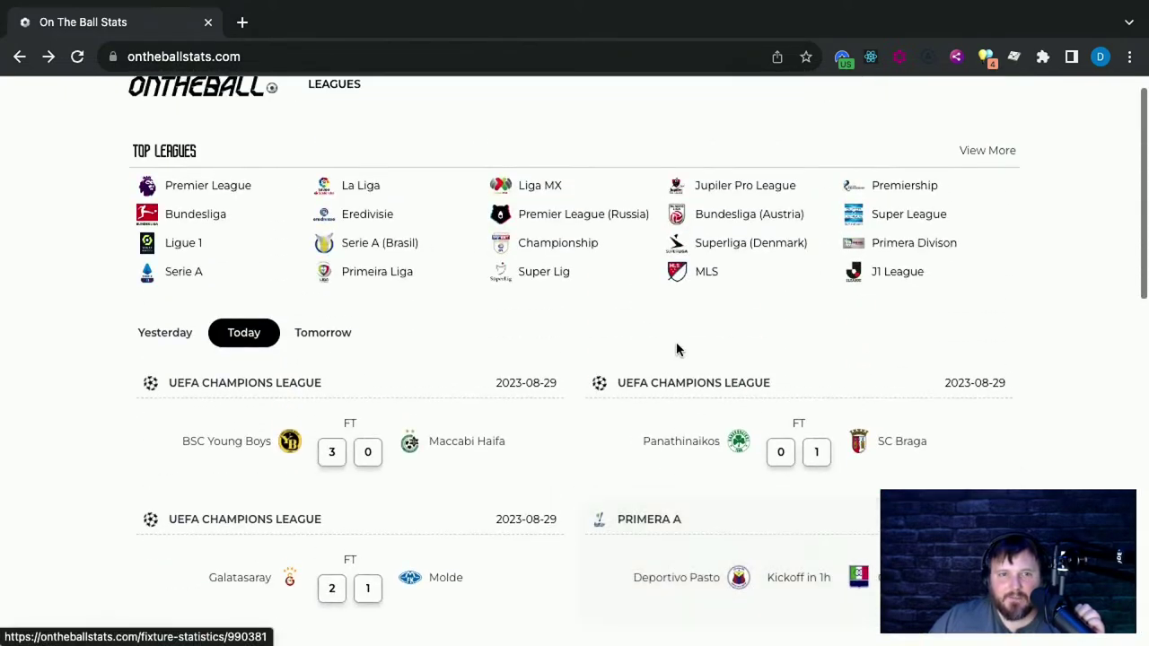
{"action": "scroll", "coordinate": [732, 339], "scroll_direction": "up", "scroll_amount": 1}
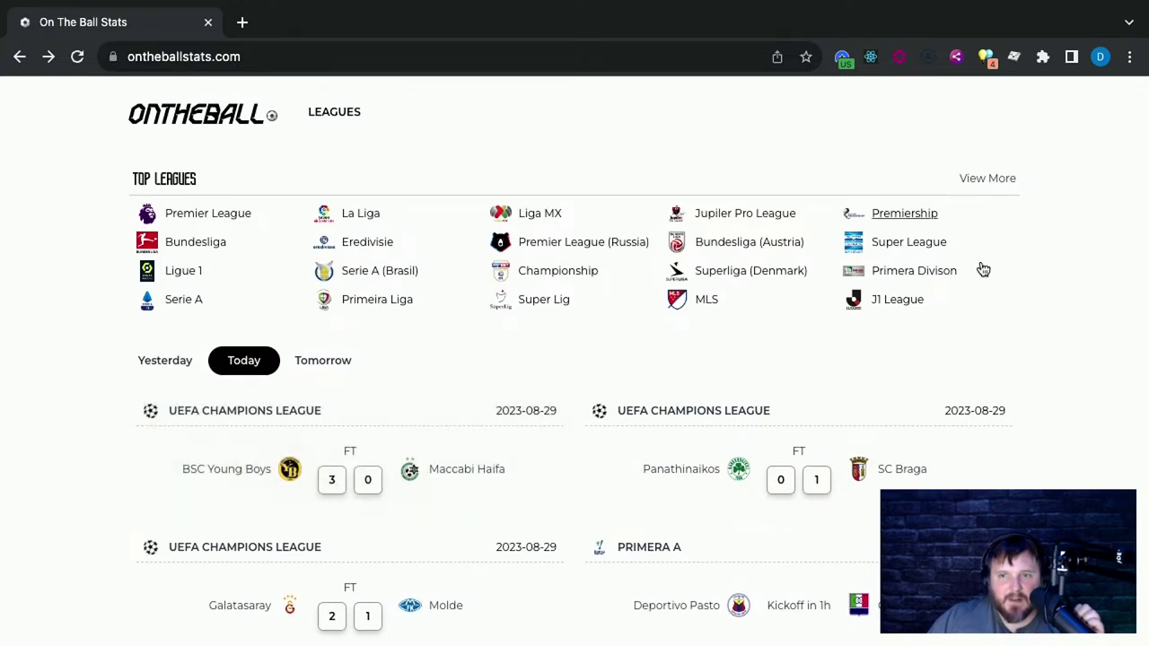
Open the Panathinaikos vs SC Braga fixture and look over its head-to-head percentages and last matches
{"action": "left_click", "coordinate": [992, 408]}
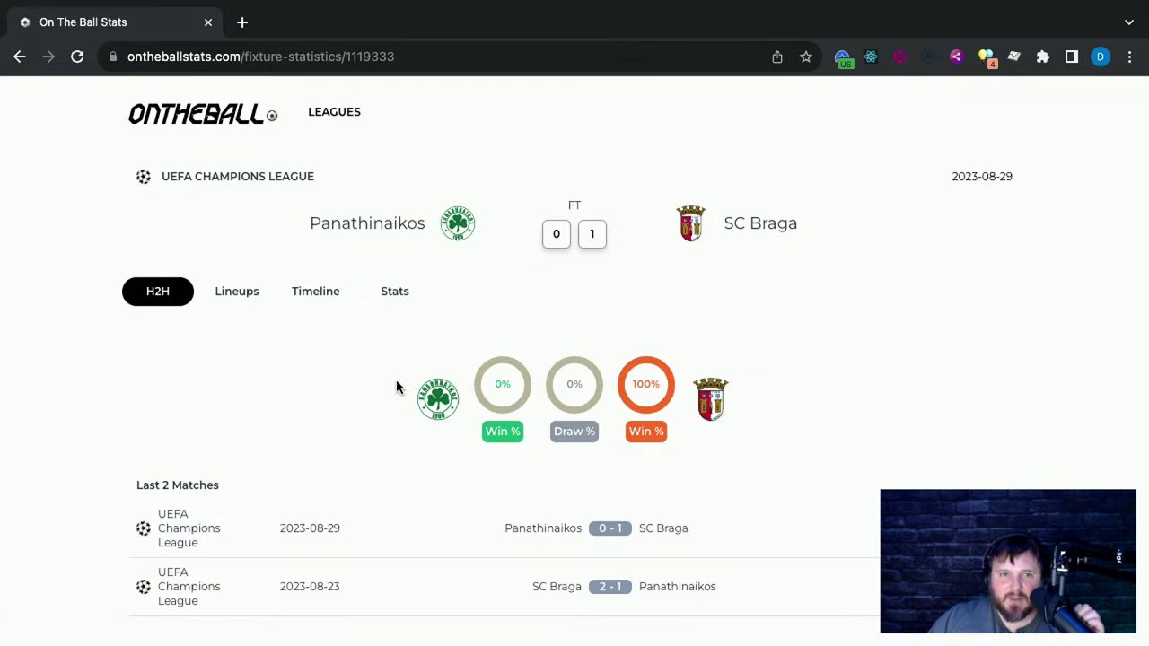
{"action": "scroll", "coordinate": [241, 345], "scroll_direction": "down", "scroll_amount": 2}
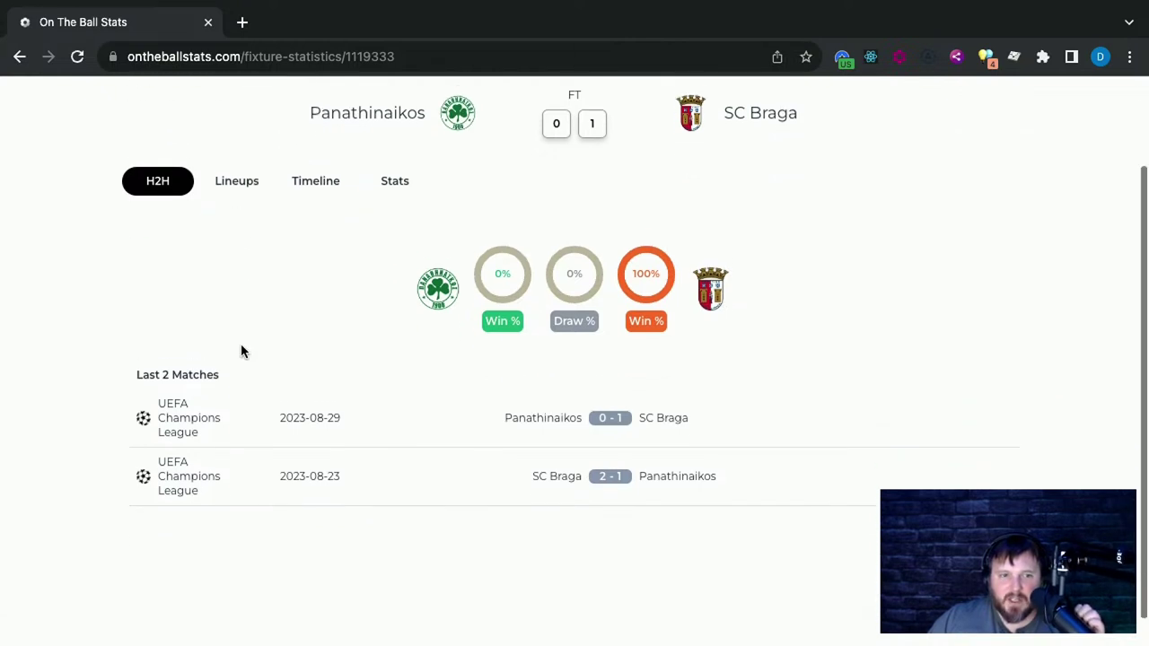
{"action": "scroll", "coordinate": [244, 354], "scroll_direction": "up", "scroll_amount": 2}
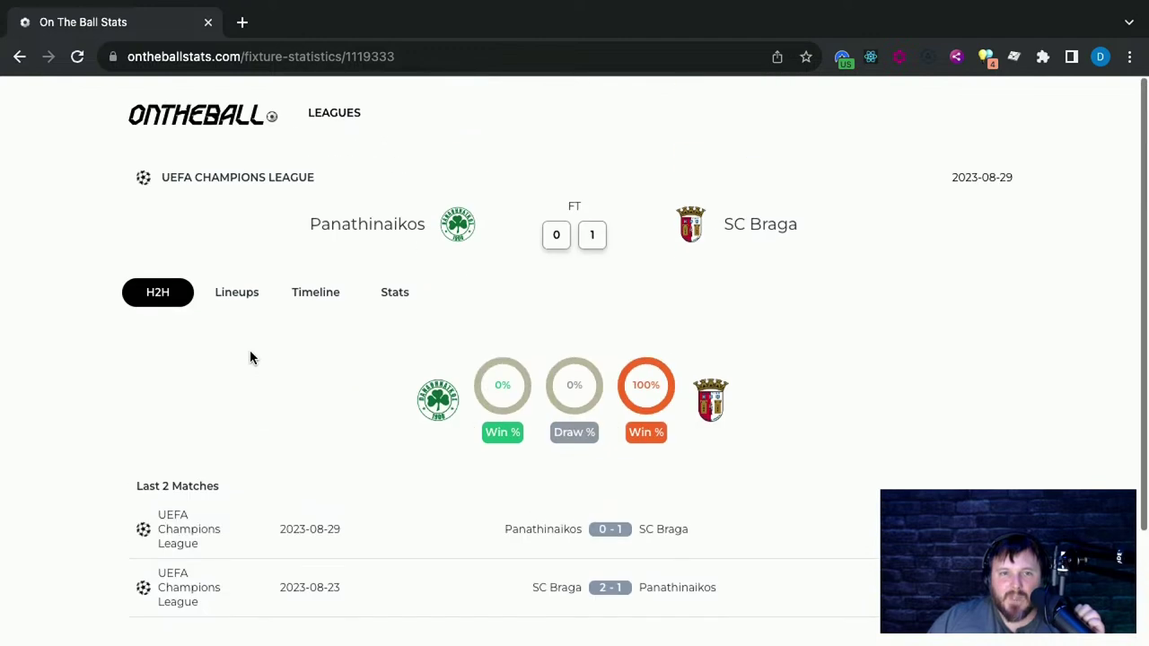
Show the Panathinaikos vs SC Braga lineups and look through the pitch formation and the substitutes list
{"action": "left_click", "coordinate": [234, 295]}
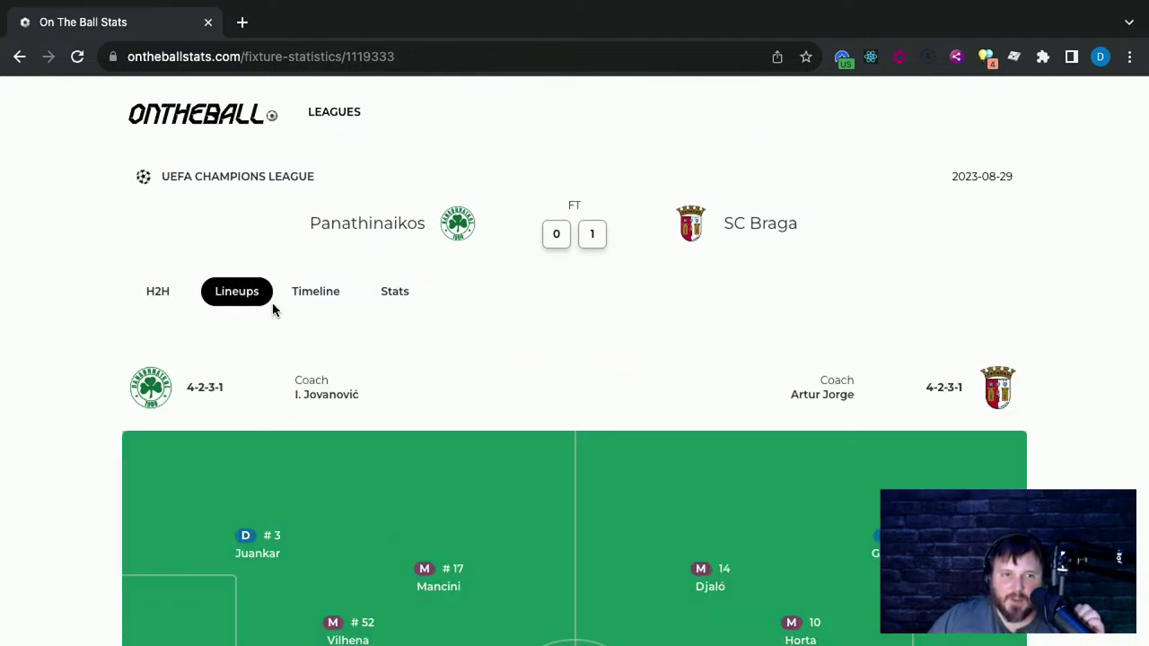
{"action": "scroll", "coordinate": [659, 363], "scroll_direction": "down", "scroll_amount": 10}
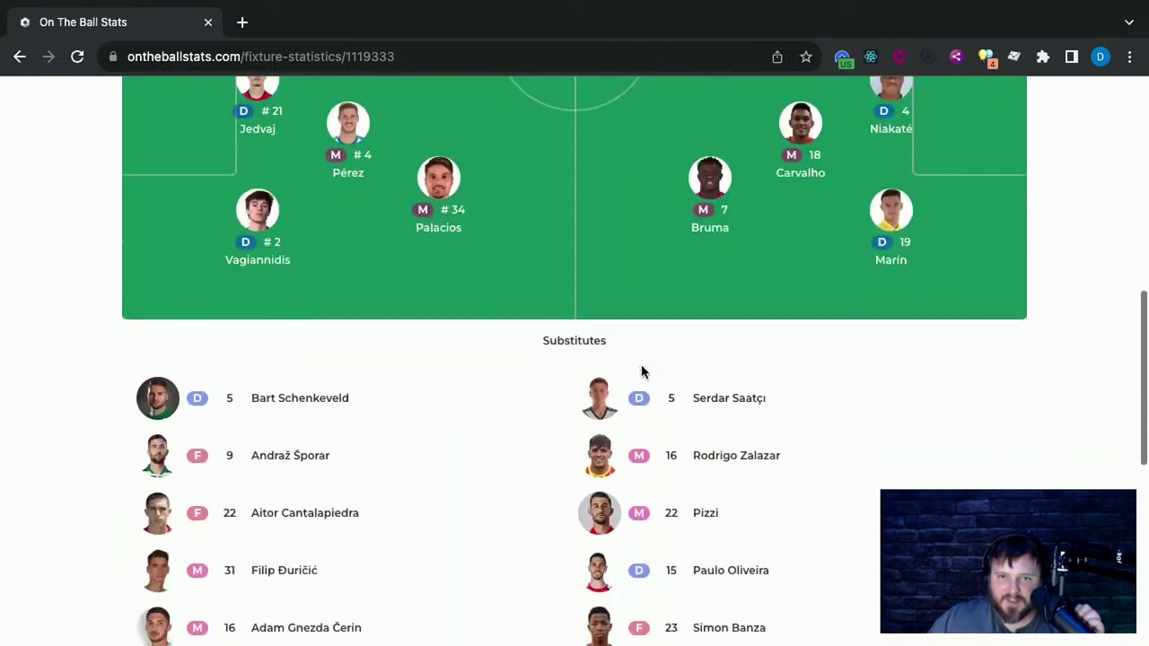
{"action": "scroll", "coordinate": [489, 441], "scroll_direction": "down", "scroll_amount": 3}
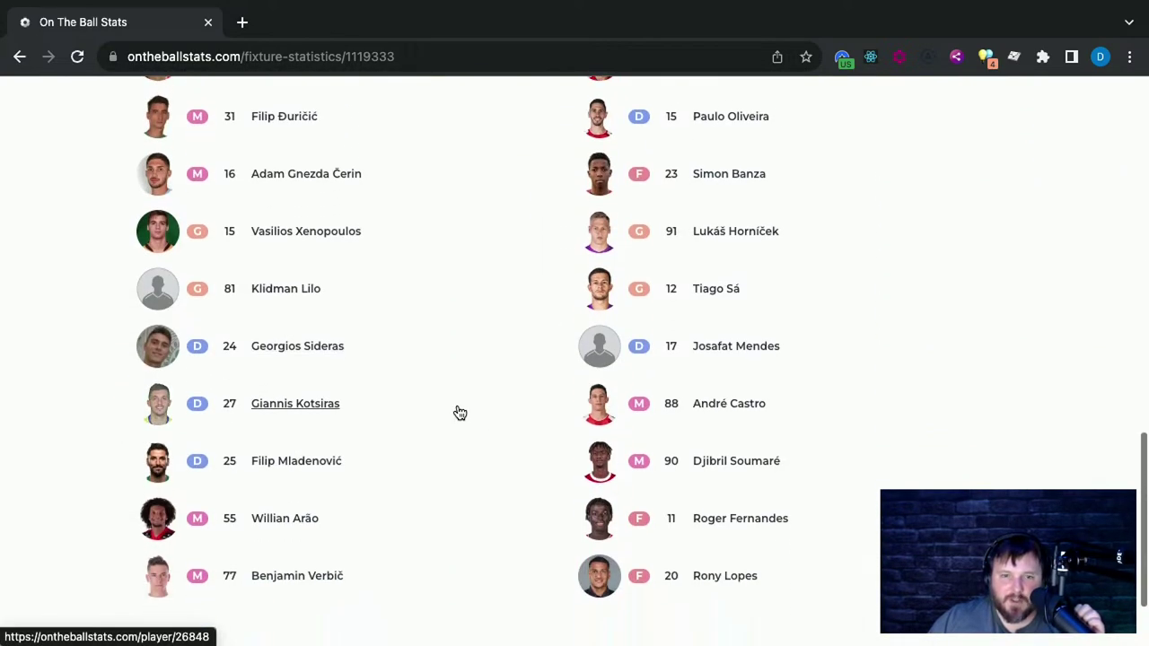
{"action": "scroll", "coordinate": [380, 362], "scroll_direction": "up", "scroll_amount": 13}
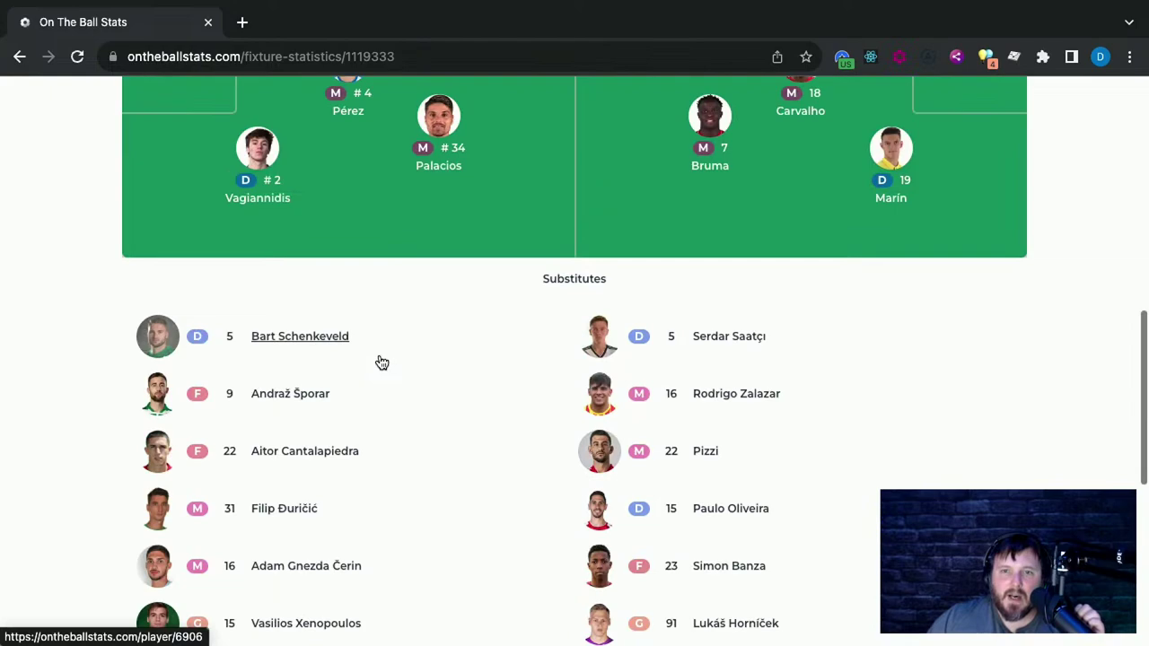
{"action": "scroll", "coordinate": [321, 439], "scroll_direction": "down", "scroll_amount": 13}
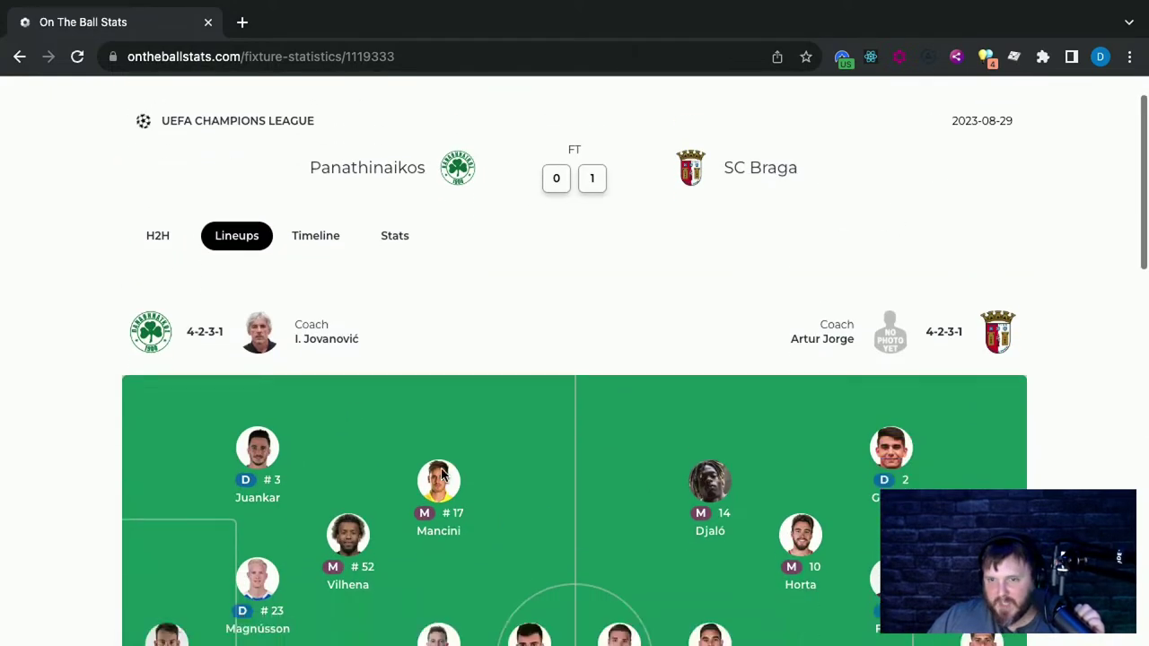
{"action": "scroll", "coordinate": [436, 474], "scroll_direction": "up", "scroll_amount": 13}
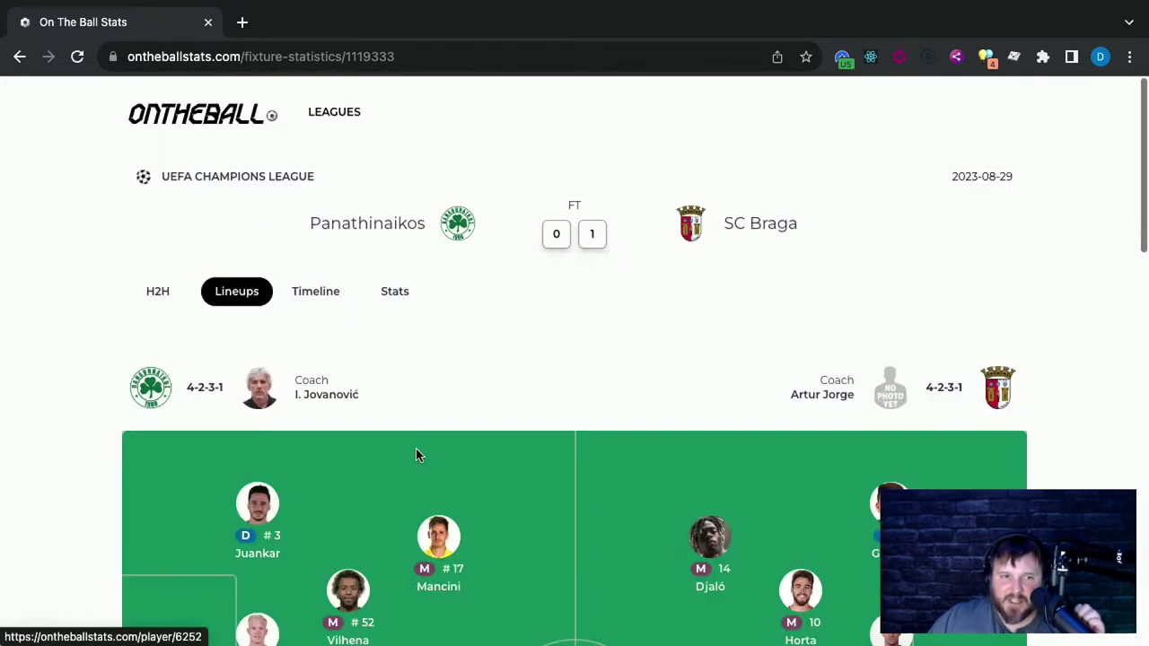
Show the Panathinaikos vs SC Braga timeline and look through its cards, substitutions and goal
{"action": "left_click", "coordinate": [315, 294]}
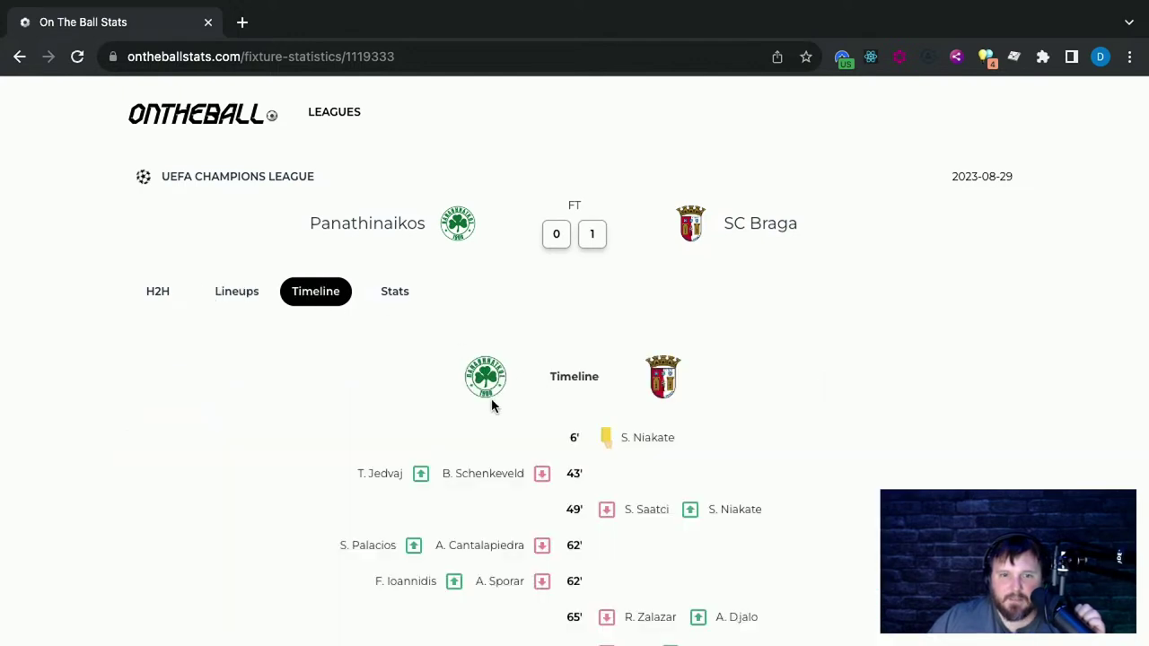
{"action": "scroll", "coordinate": [493, 403], "scroll_direction": "down", "scroll_amount": 3}
{"action": "scroll", "coordinate": [496, 404], "scroll_direction": "down", "scroll_amount": 3}
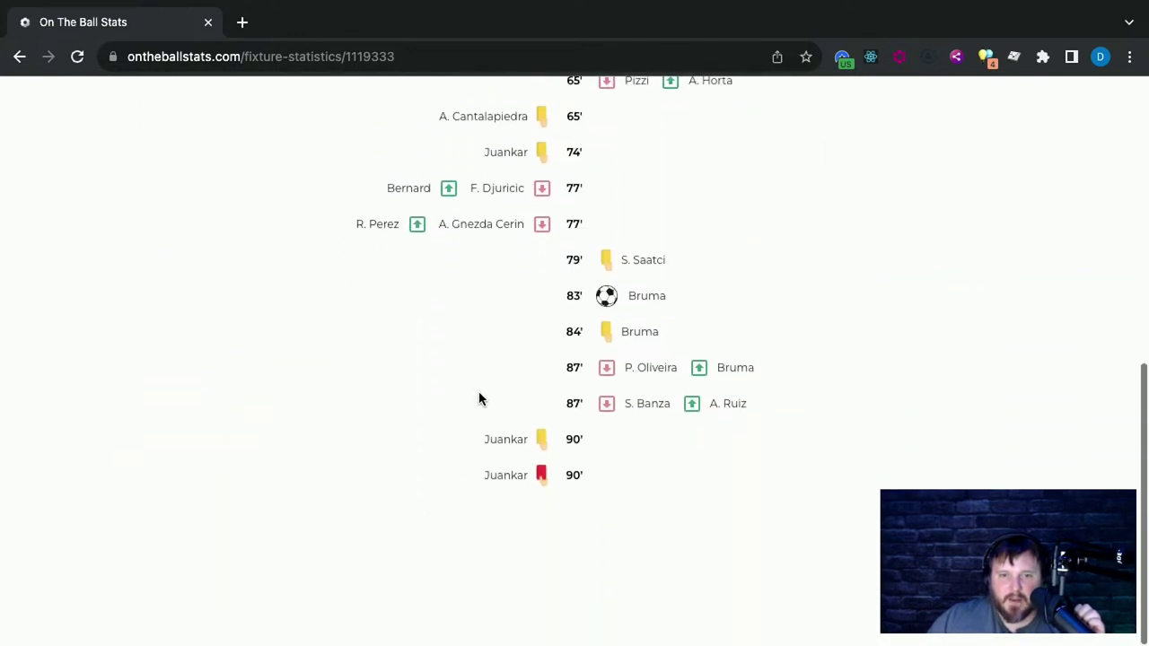
{"action": "scroll", "coordinate": [490, 328], "scroll_direction": "up", "scroll_amount": 7}
{"action": "scroll", "coordinate": [490, 328], "scroll_direction": "down", "scroll_amount": 1}
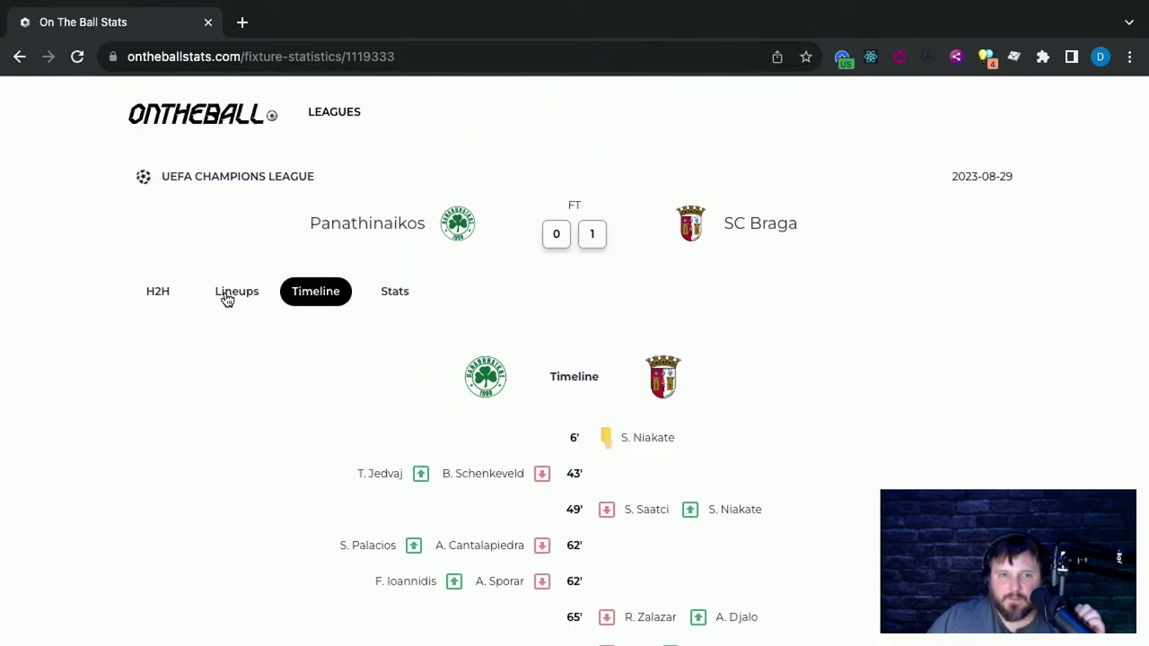
Show the Panathinaikos vs SC Braga match statistics and read them from Shots on Goal down to Expected Goals
{"action": "left_click", "coordinate": [396, 298]}
{"action": "scroll", "coordinate": [482, 448], "scroll_direction": "down", "scroll_amount": 6}
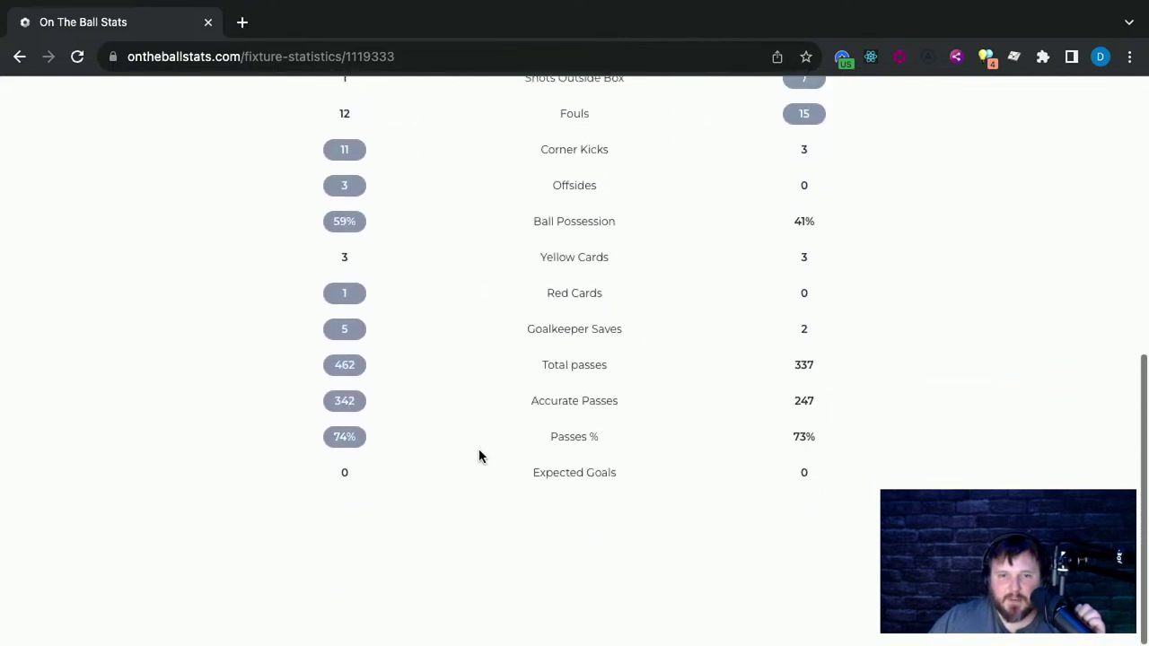
{"action": "left_click_drag", "start_coordinate": [479, 456], "coordinate": [661, 443]}
{"action": "left_click", "coordinate": [641, 403]}
{"action": "scroll", "coordinate": [636, 401], "scroll_direction": "up", "scroll_amount": 6}
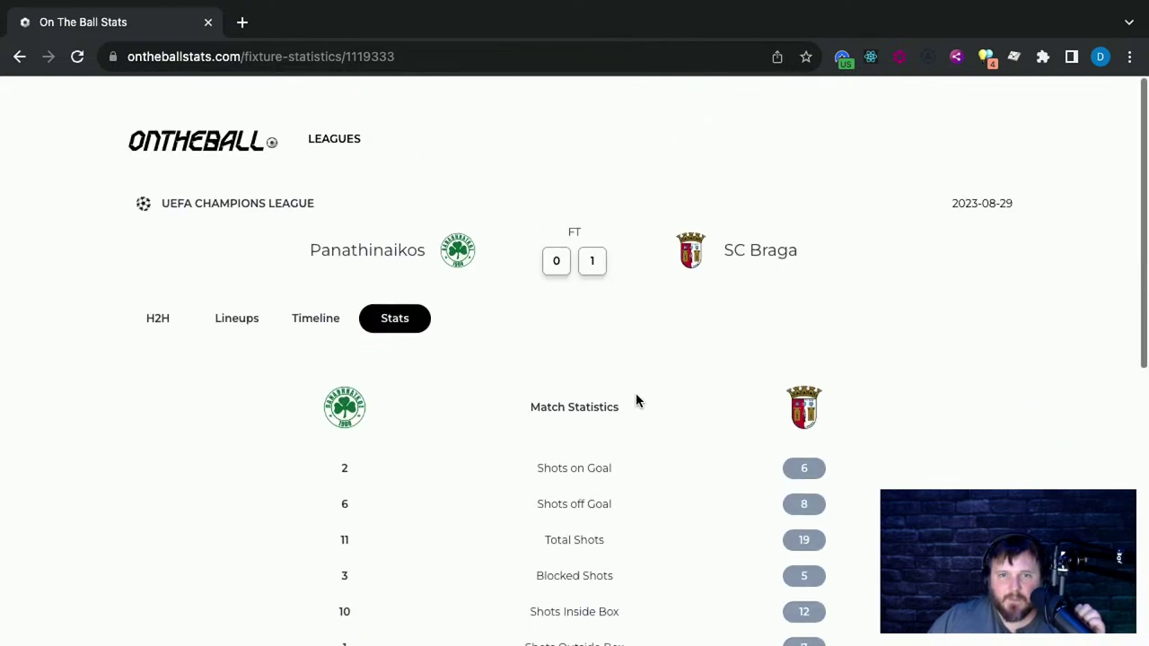
{"action": "scroll", "coordinate": [333, 335], "scroll_direction": "down", "scroll_amount": 1}
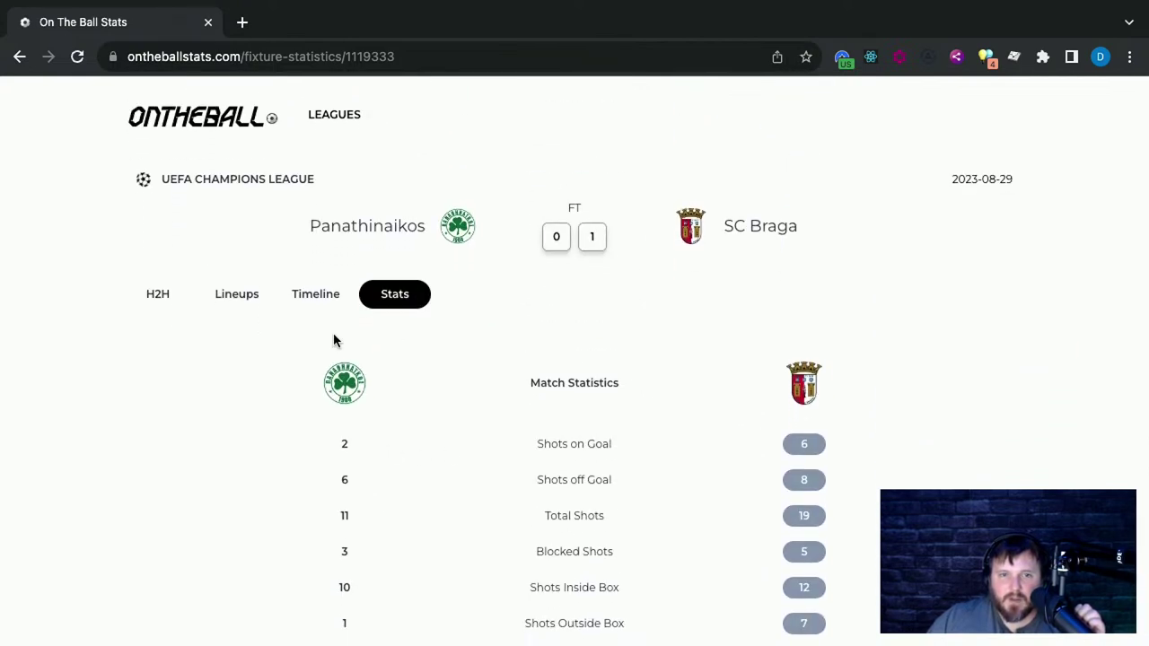
Revisit the Panathinaikos vs SC Braga timeline, lineups and head-to-head views, and return to the site's home page
{"action": "left_click", "coordinate": [302, 295]}
{"action": "left_click", "coordinate": [243, 298]}
{"action": "left_click", "coordinate": [164, 297]}
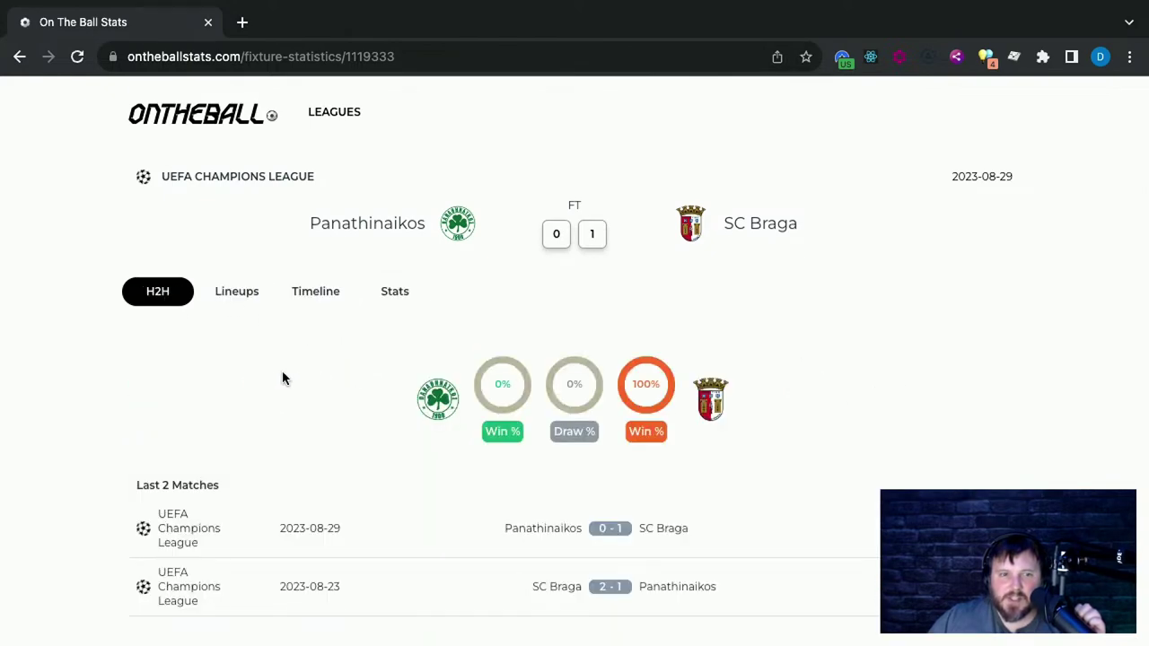
{"action": "left_click", "coordinate": [193, 122]}
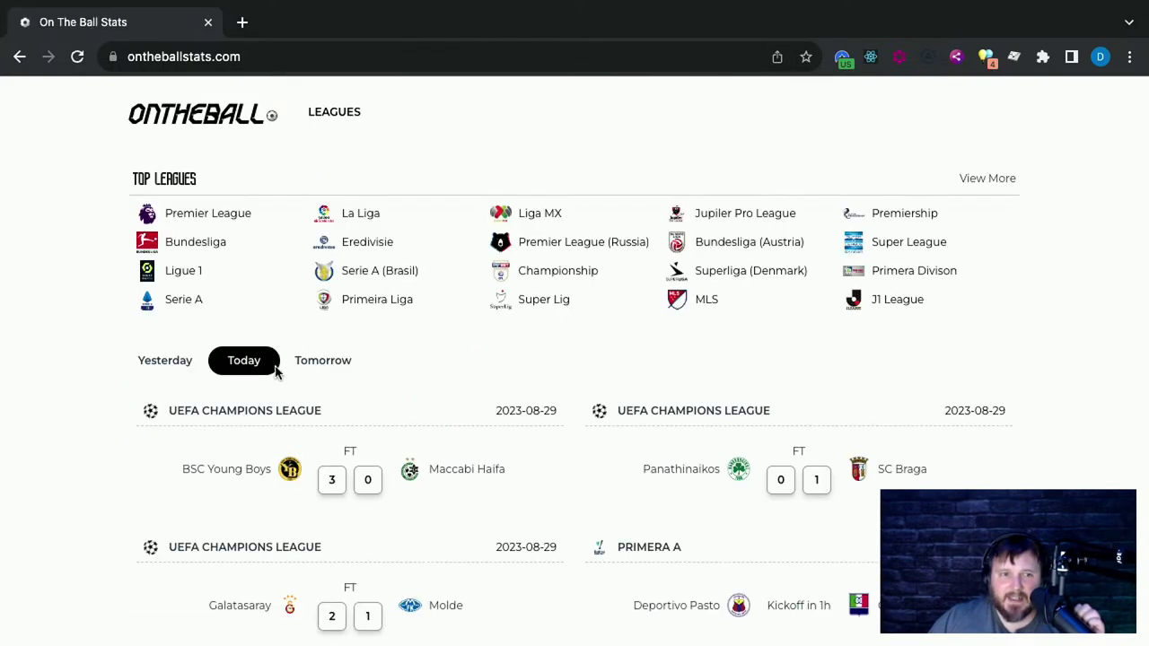
Open the first-ranked player's profile from Top Players, look through the league statistics and latest matches, and return to the home page
{"action": "scroll", "coordinate": [278, 413], "scroll_direction": "down", "scroll_amount": 5}
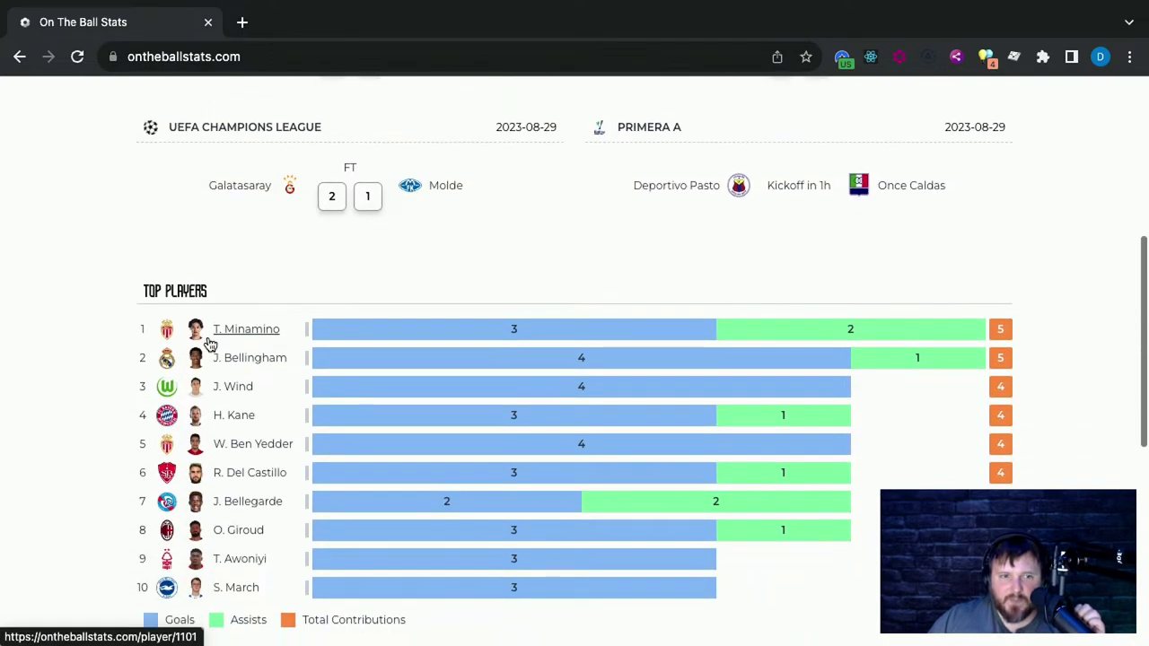
{"action": "left_click", "coordinate": [256, 331]}
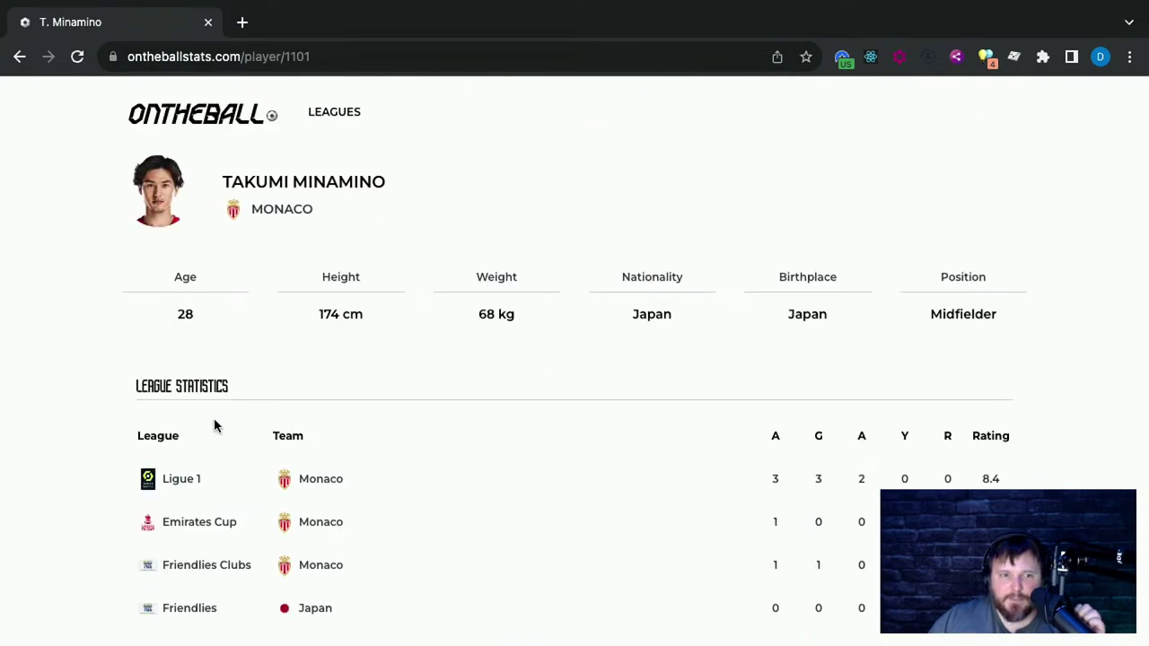
{"action": "scroll", "coordinate": [787, 385], "scroll_direction": "down", "scroll_amount": 2}
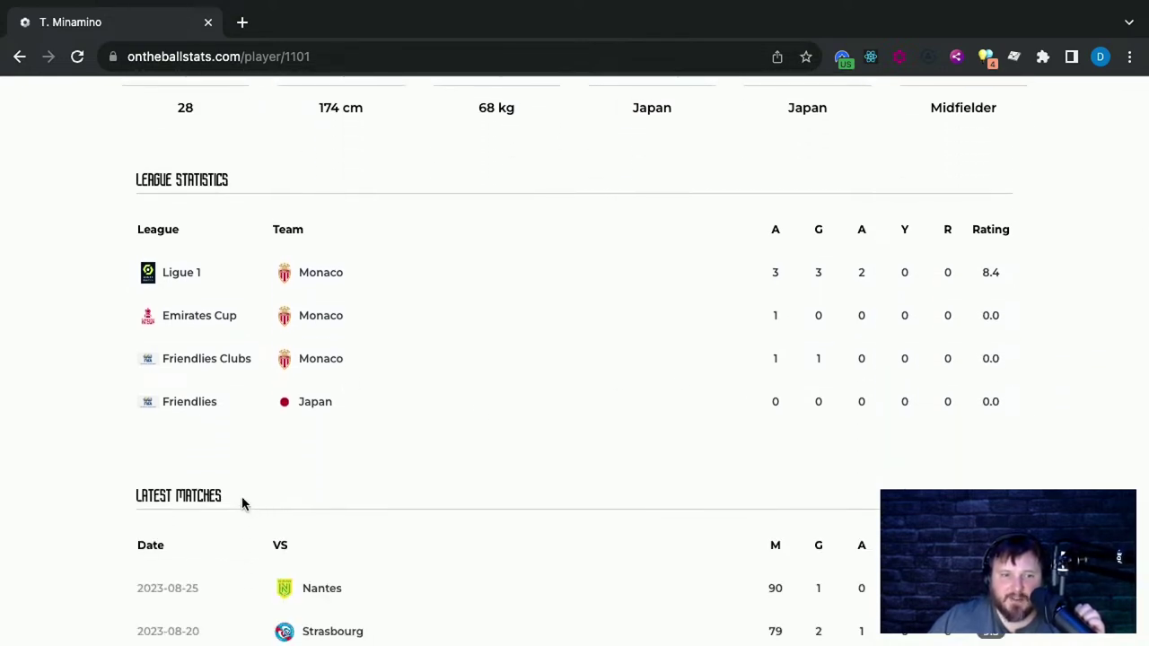
{"action": "scroll", "coordinate": [242, 500], "scroll_direction": "down", "scroll_amount": 2}
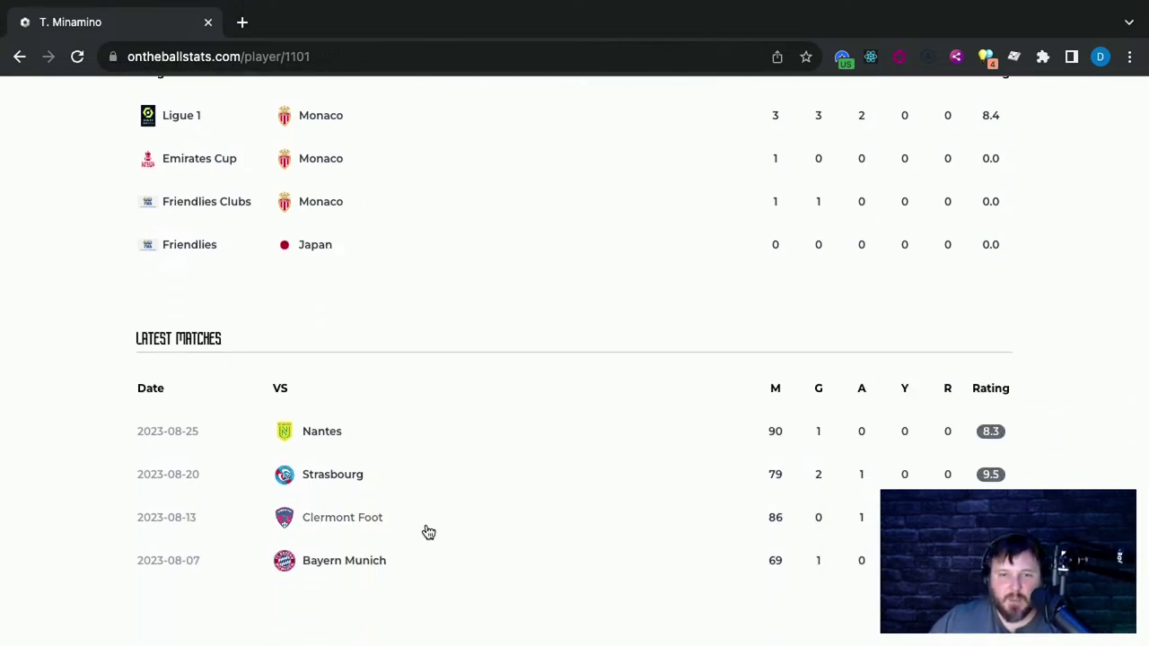
{"action": "scroll", "coordinate": [420, 530], "scroll_direction": "down", "scroll_amount": 1}
{"action": "scroll", "coordinate": [323, 440], "scroll_direction": "up", "scroll_amount": 6}
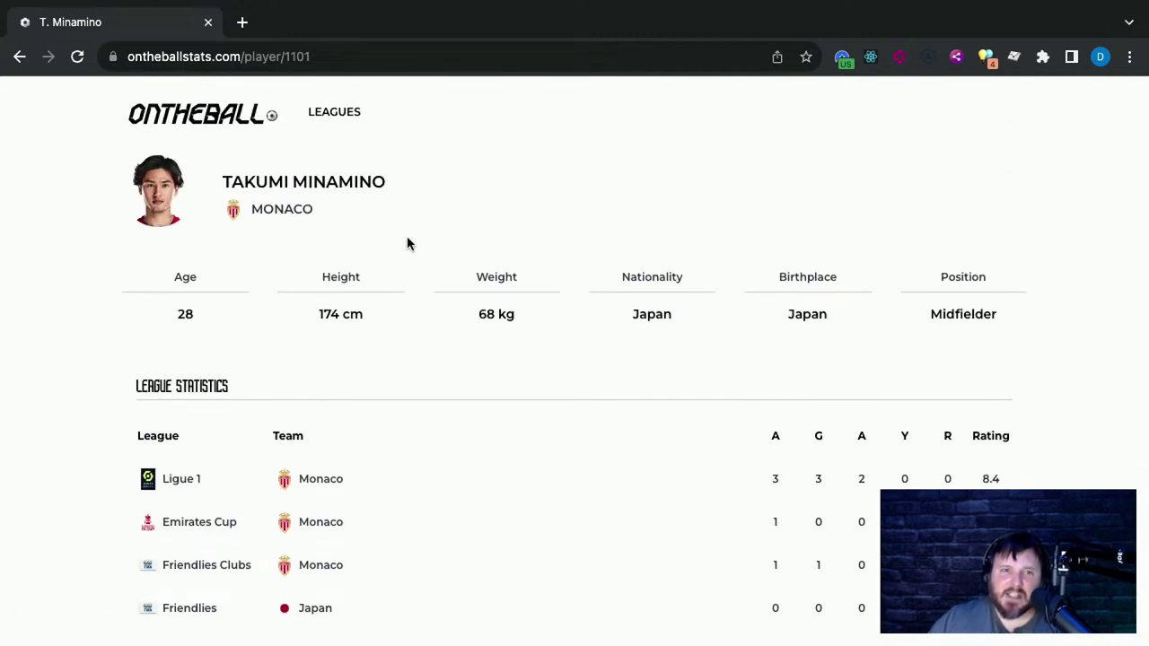
{"action": "left_click", "coordinate": [20, 57]}
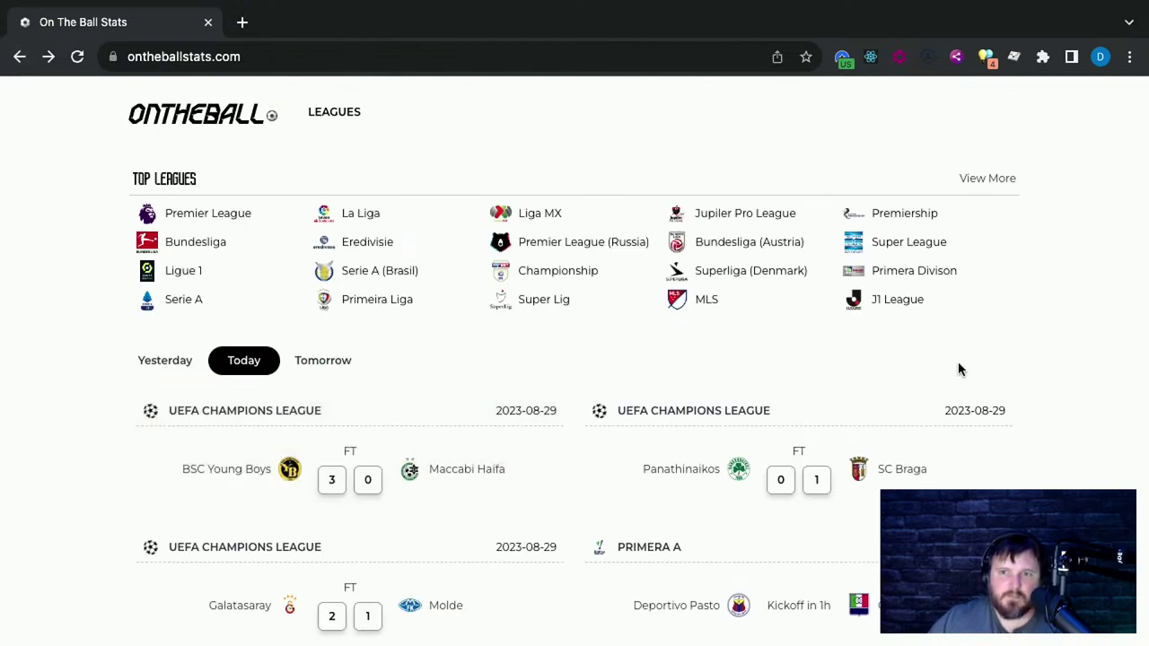
Switch the fixtures to Tomorrow and back to Today, and look through the Top Players, yellow card and red card rankings
{"action": "left_click", "coordinate": [297, 364]}
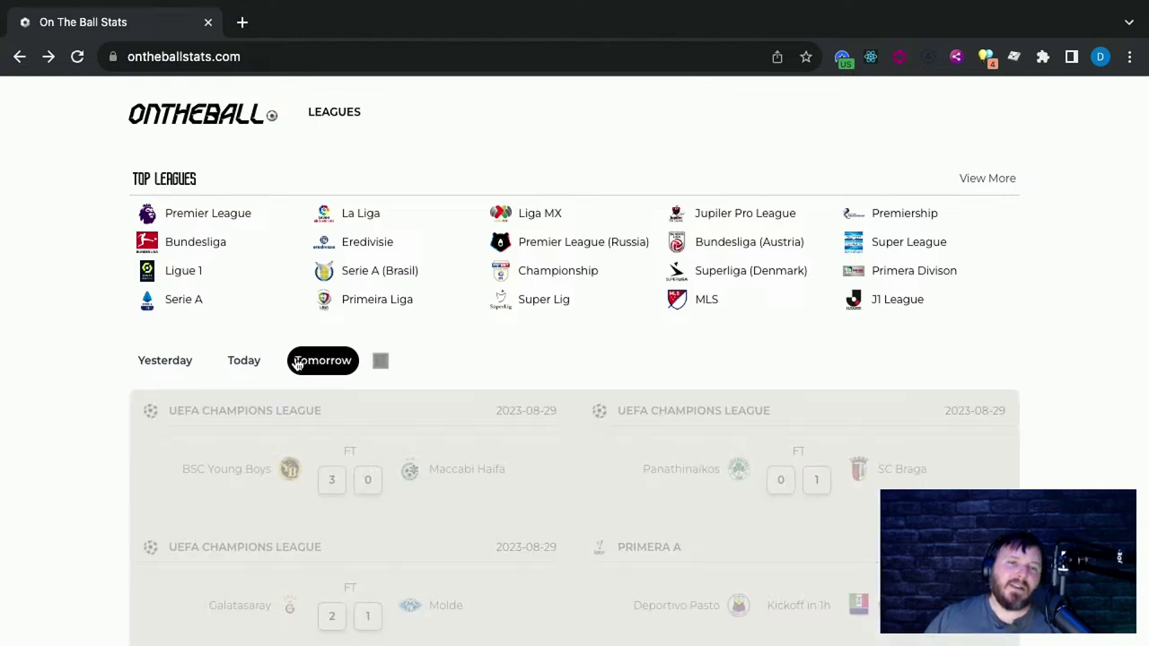
{"action": "left_click", "coordinate": [256, 360]}
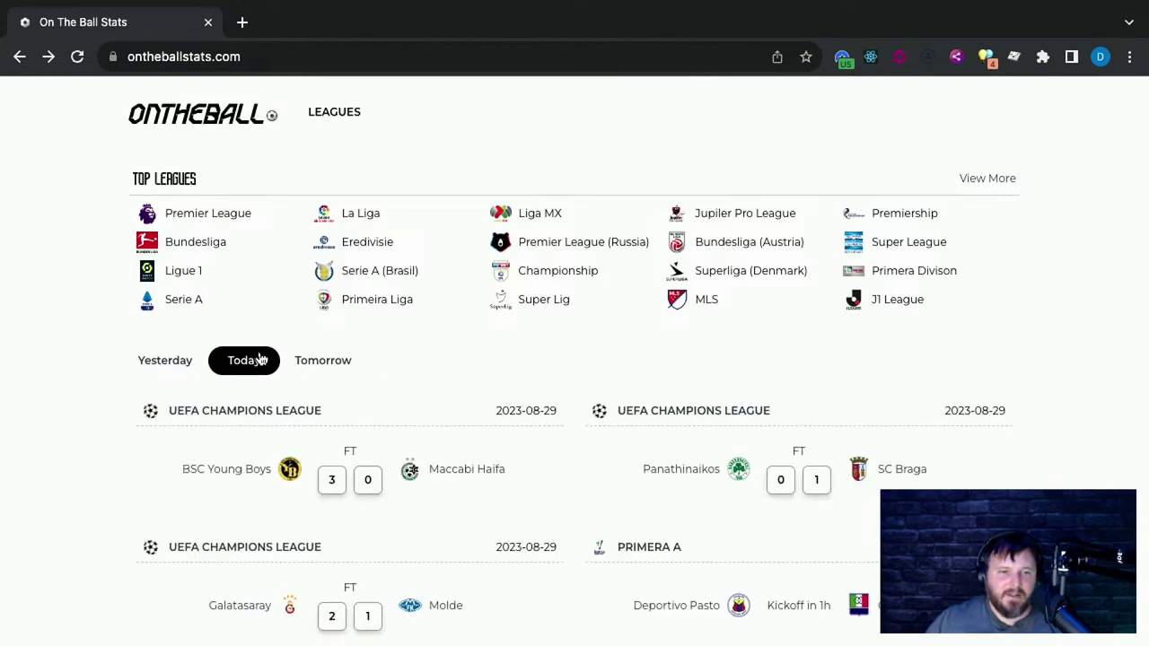
{"action": "scroll", "coordinate": [406, 408], "scroll_direction": "down", "scroll_amount": 7}
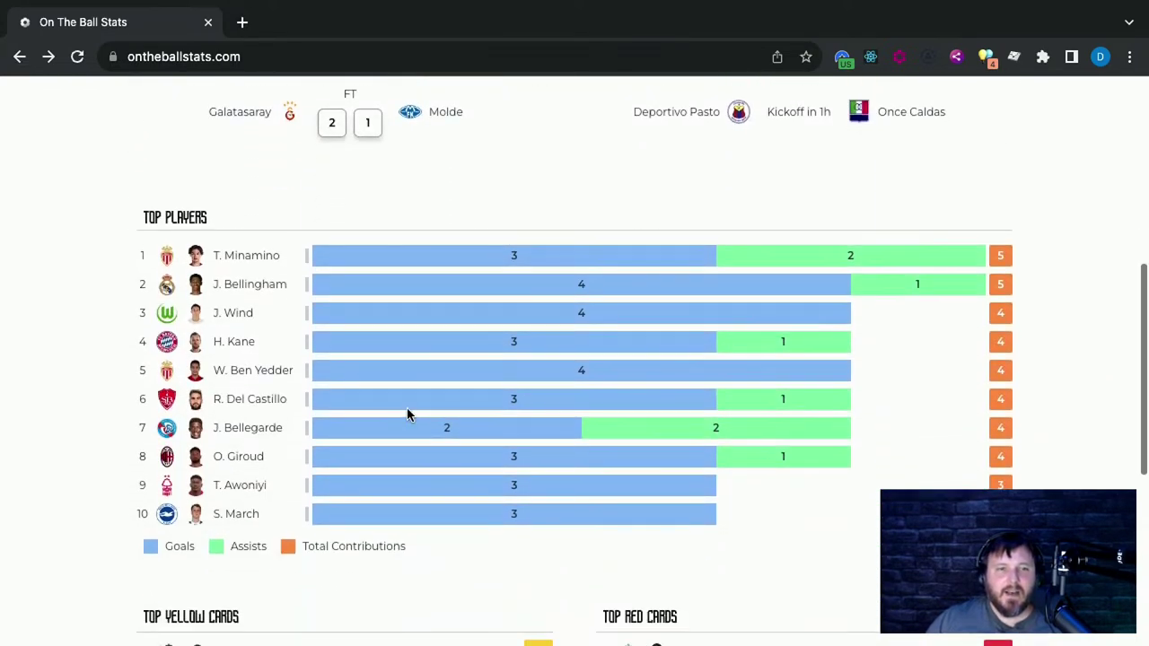
{"action": "scroll", "coordinate": [406, 414], "scroll_direction": "down", "scroll_amount": 3}
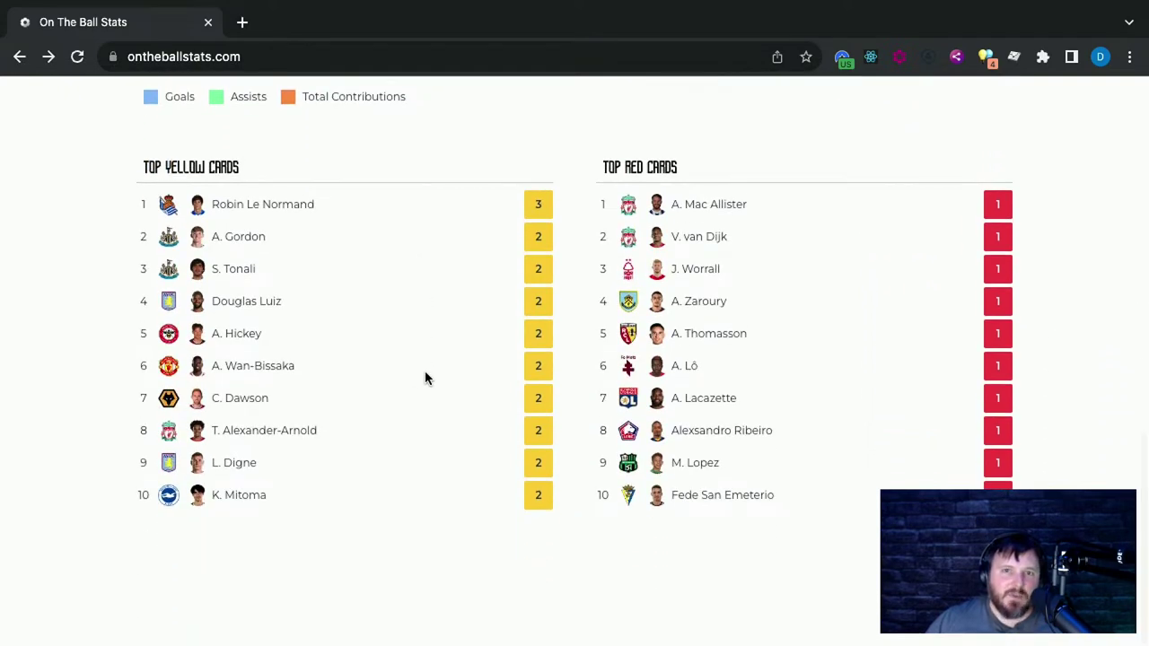
{"action": "scroll", "coordinate": [424, 383], "scroll_direction": "up", "scroll_amount": 10}
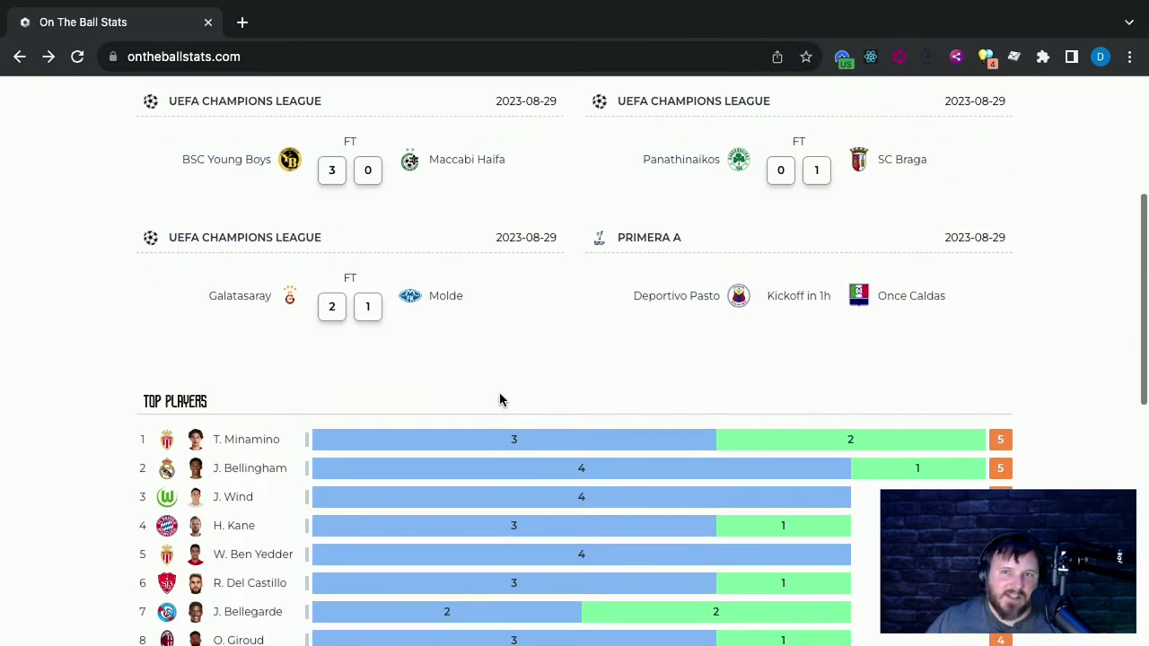
Open the full leagues list and look through the standings table of Albania's 1st Division
{"action": "left_click", "coordinate": [1004, 177]}
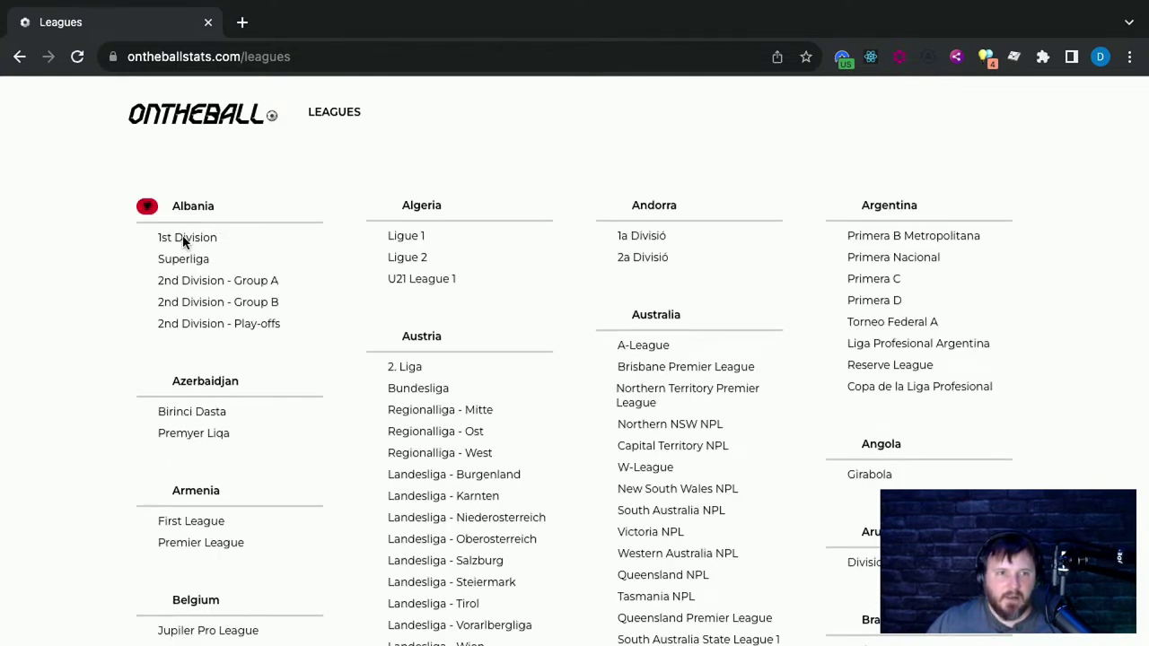
{"action": "left_click", "coordinate": [186, 239]}
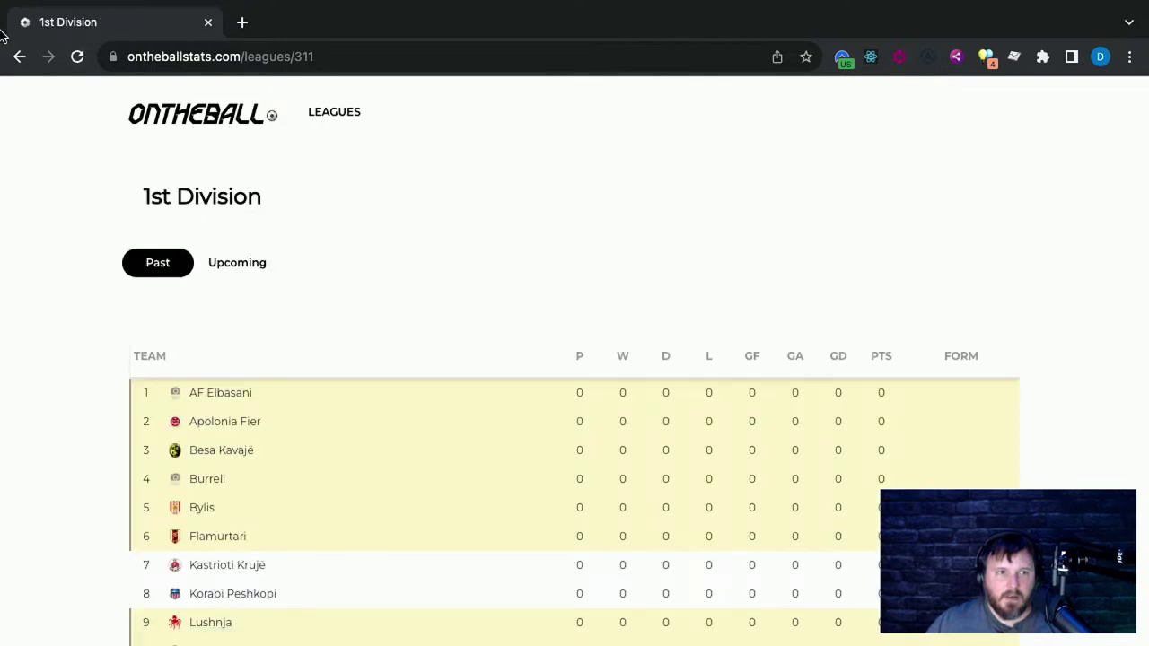
{"action": "left_click", "coordinate": [20, 57]}
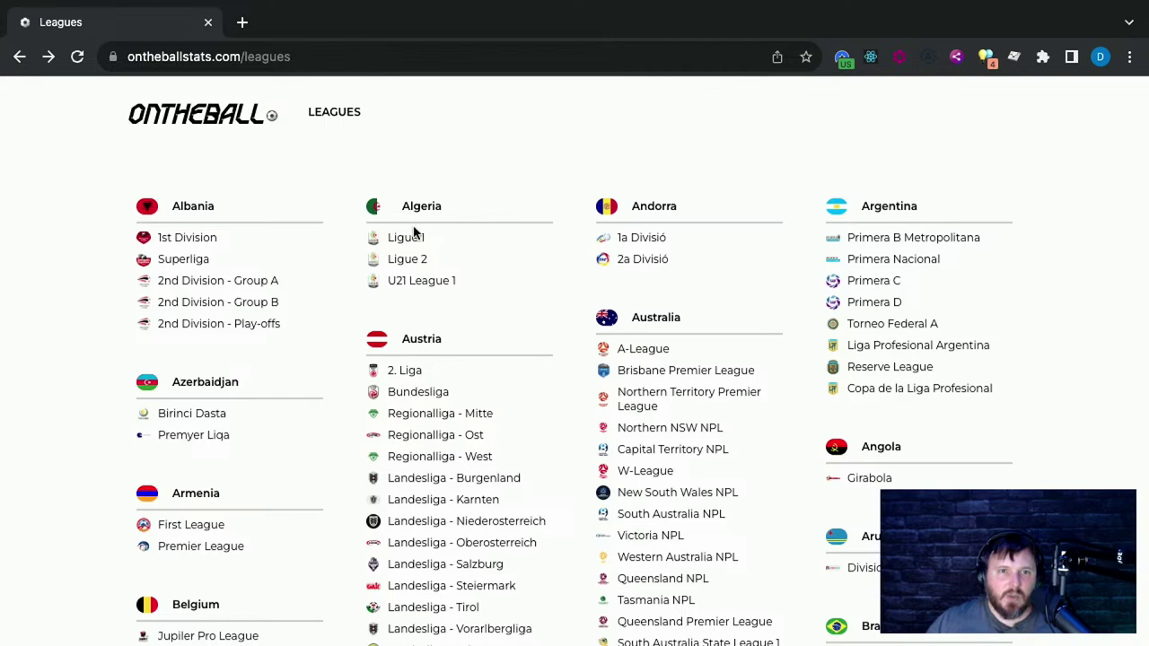
{"action": "left_click", "coordinate": [182, 239]}
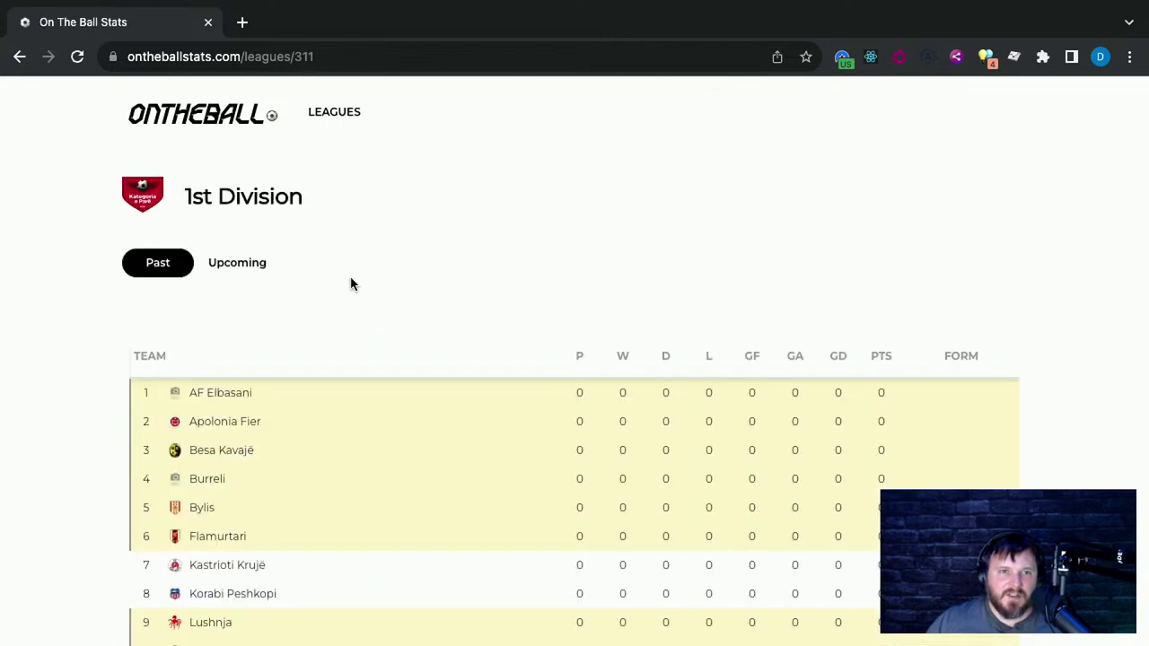
{"action": "scroll", "coordinate": [556, 394], "scroll_direction": "down", "scroll_amount": 1}
{"action": "scroll", "coordinate": [524, 462], "scroll_direction": "down", "scroll_amount": 3}
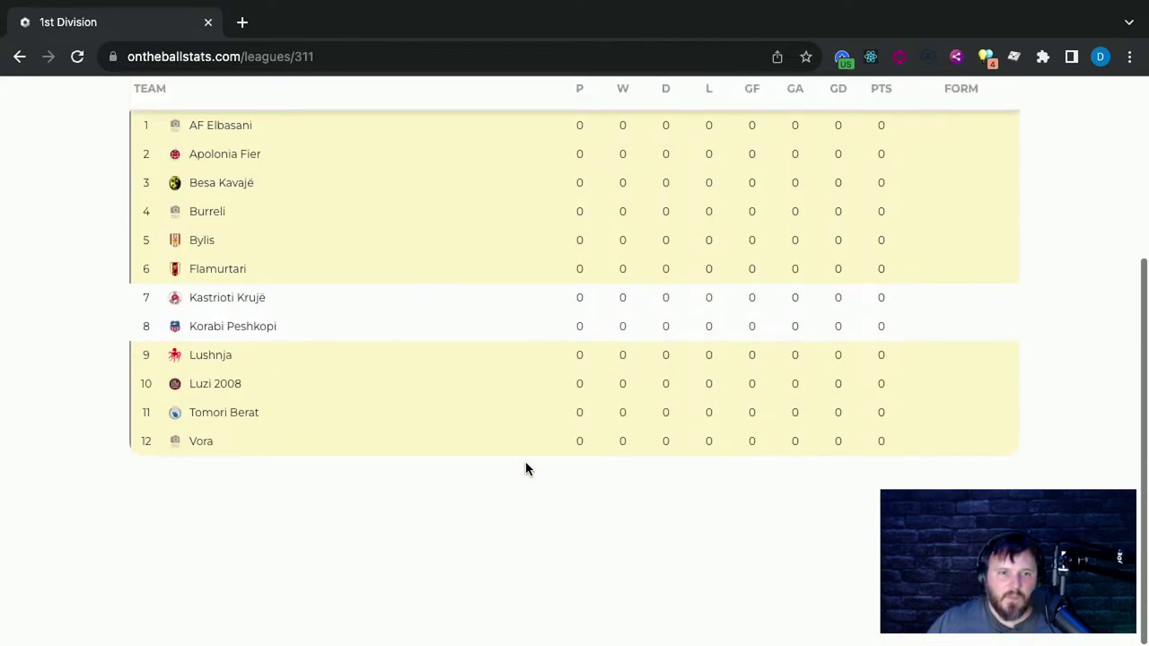
View the Vora team page, and return to the 1st Division standings to look over its teams
{"action": "left_click", "coordinate": [208, 452]}
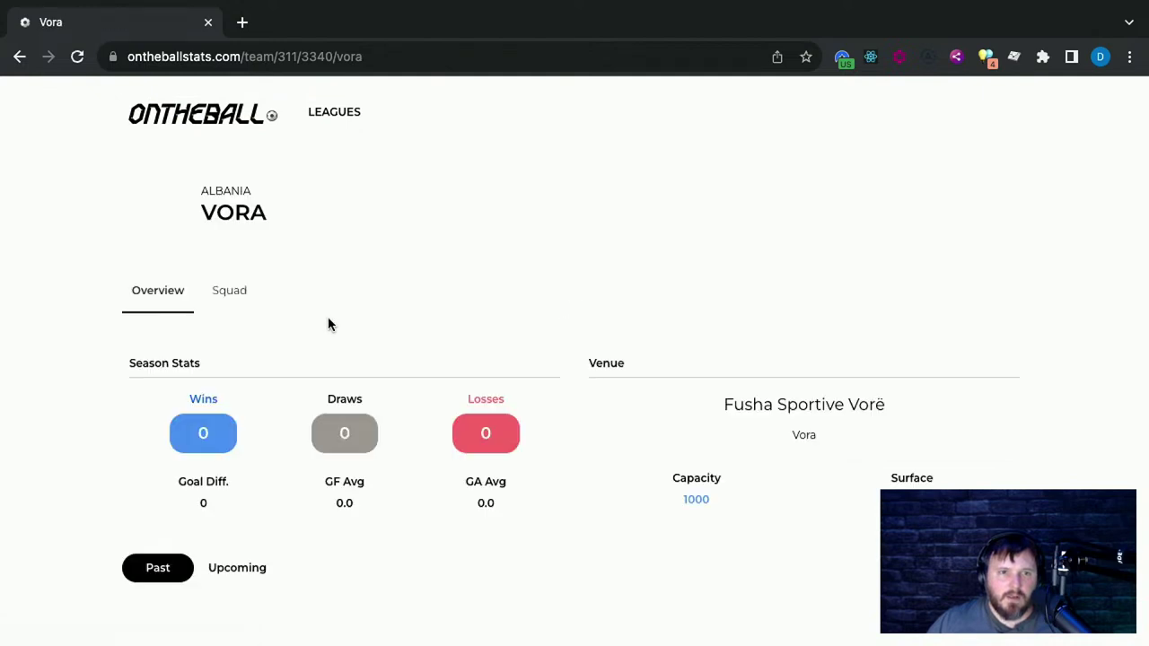
{"action": "left_click", "coordinate": [20, 56]}
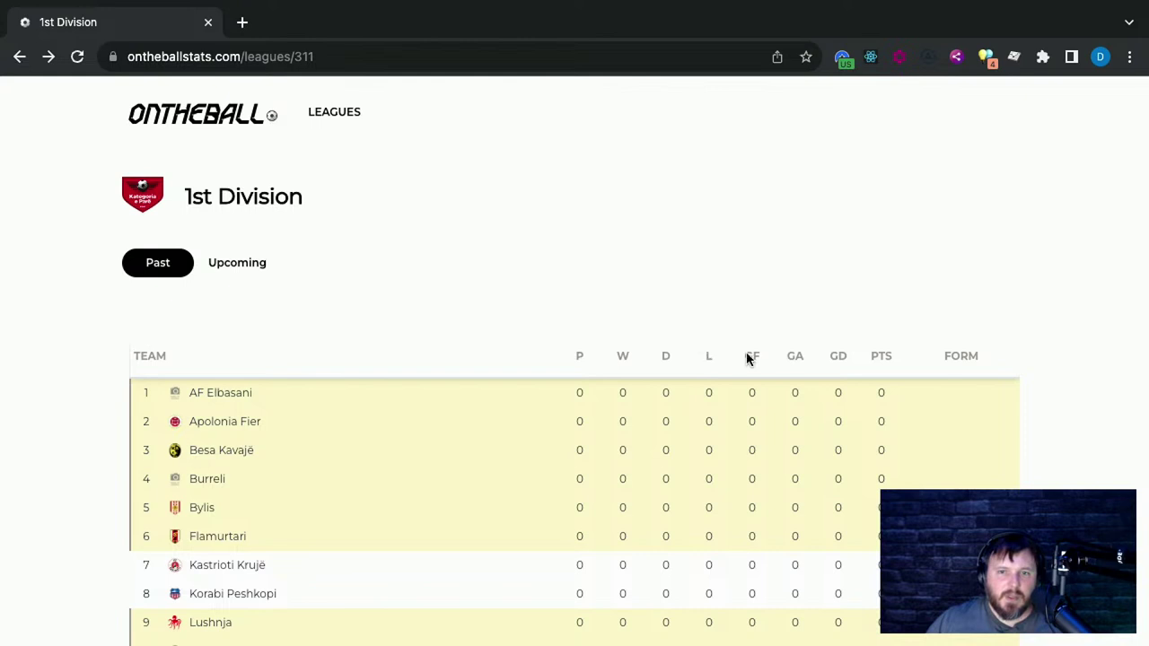
{"action": "scroll", "coordinate": [249, 459], "scroll_direction": "down", "scroll_amount": 3}
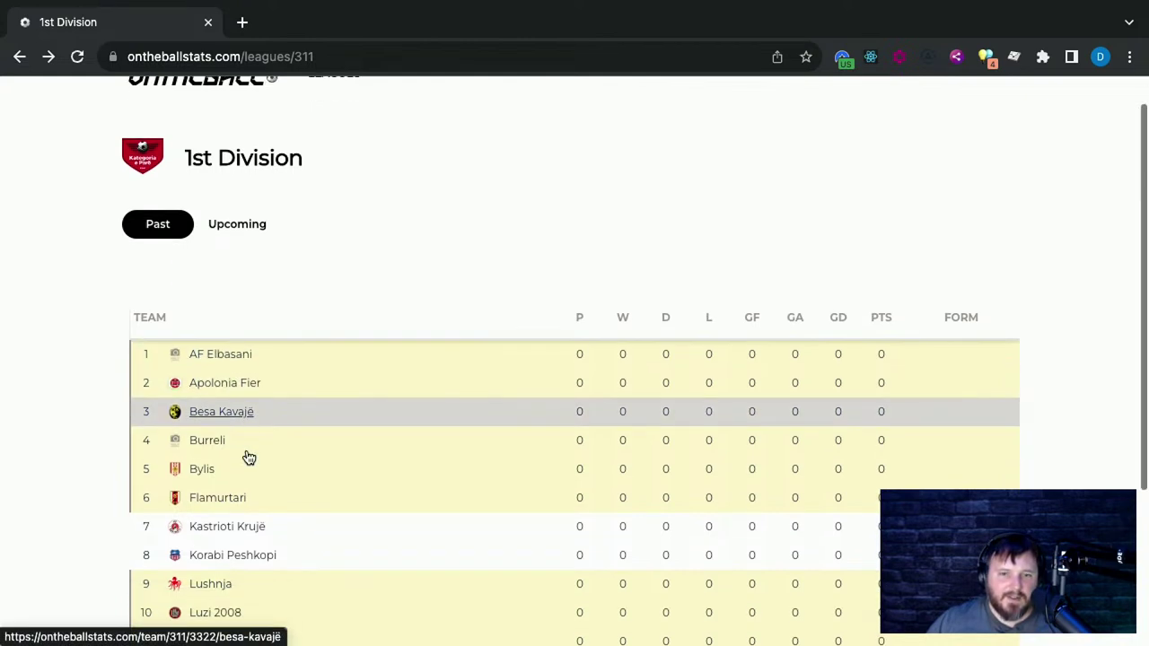
{"action": "scroll", "coordinate": [186, 334], "scroll_direction": "up", "scroll_amount": 3}
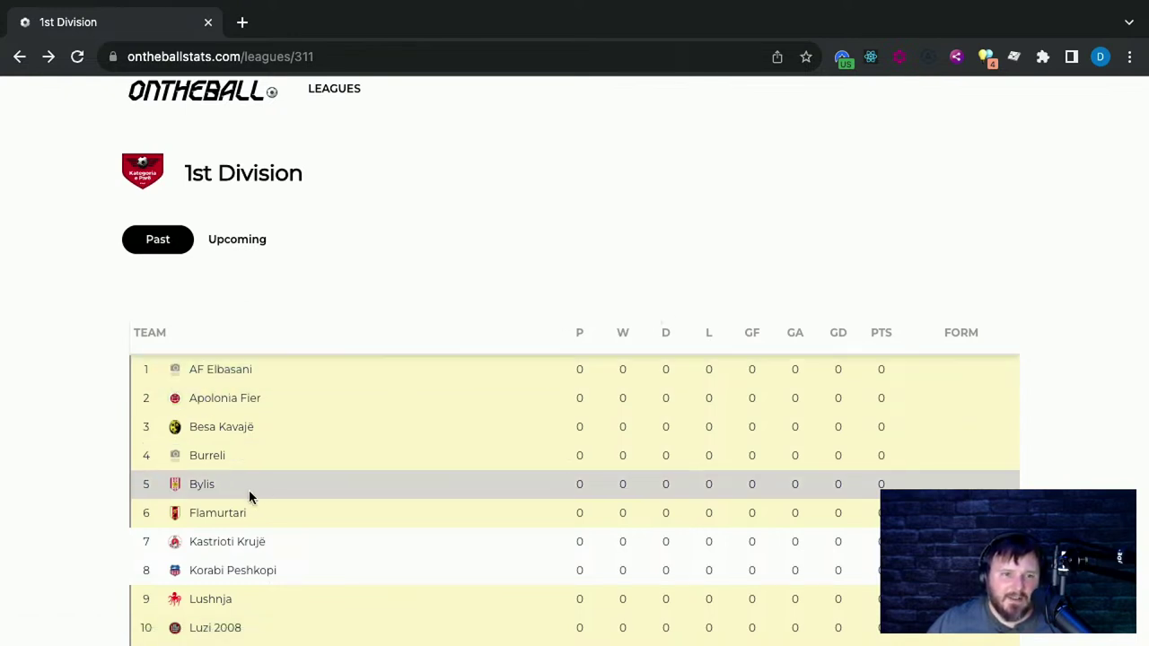
Open Albania's 2nd Division - Group A from the leagues list and examine its logo and heading
{"action": "left_click", "coordinate": [24, 55]}
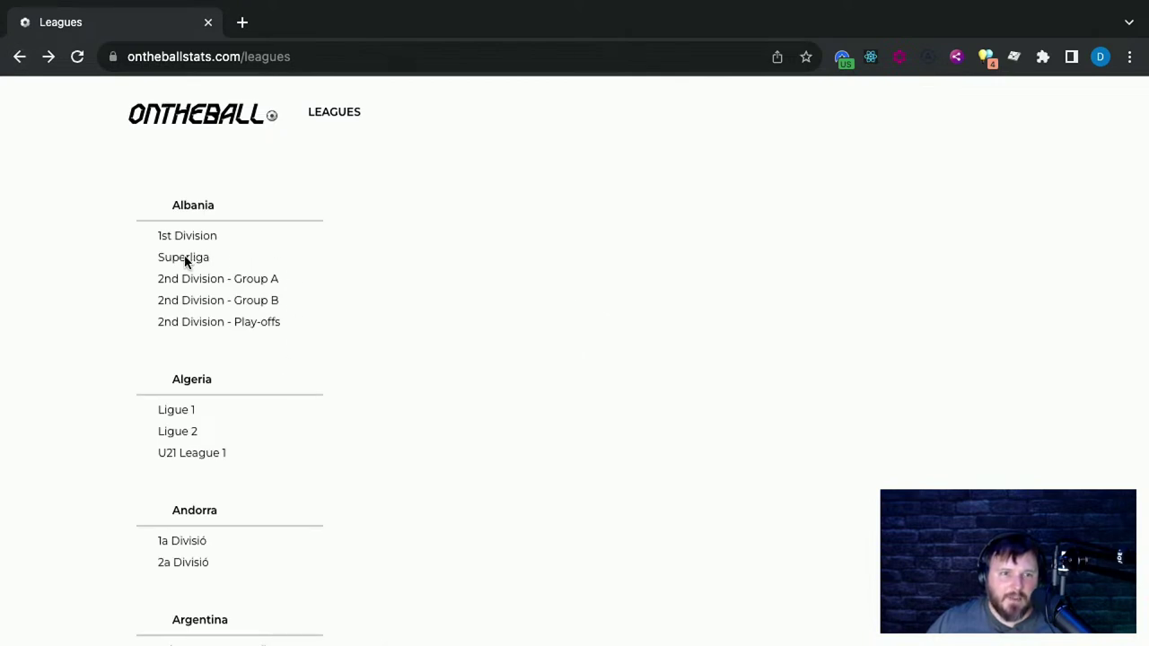
{"action": "left_click", "coordinate": [242, 287]}
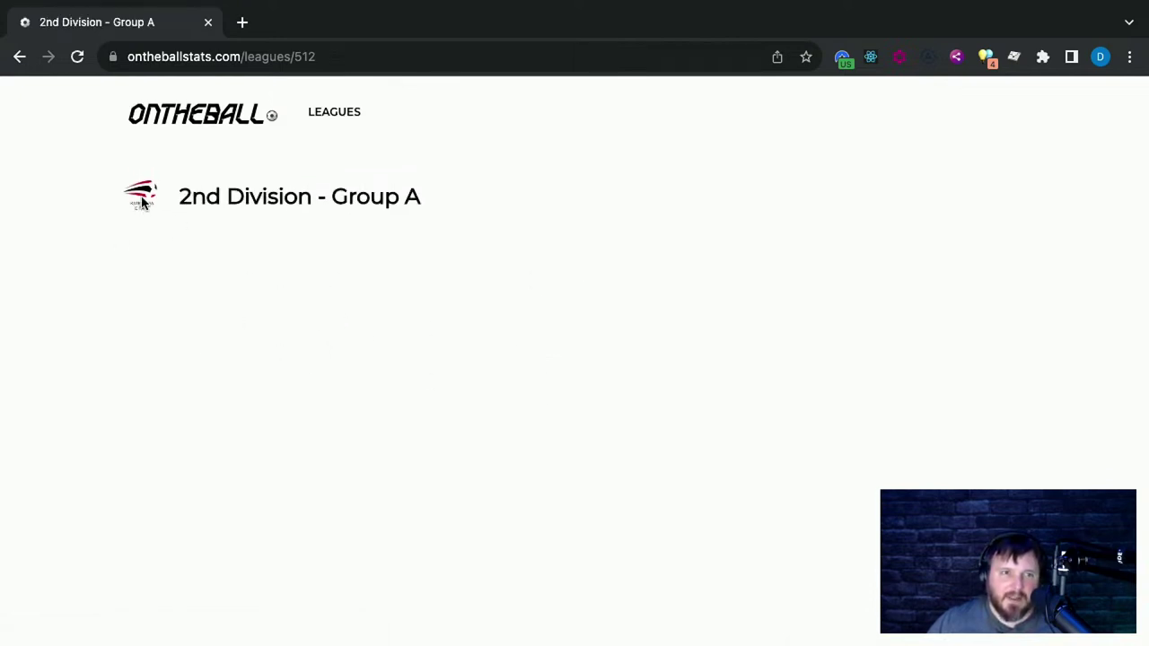
{"action": "left_click_drag", "start_coordinate": [65, 192], "coordinate": [595, 207]}
{"action": "left_click", "coordinate": [541, 205]}
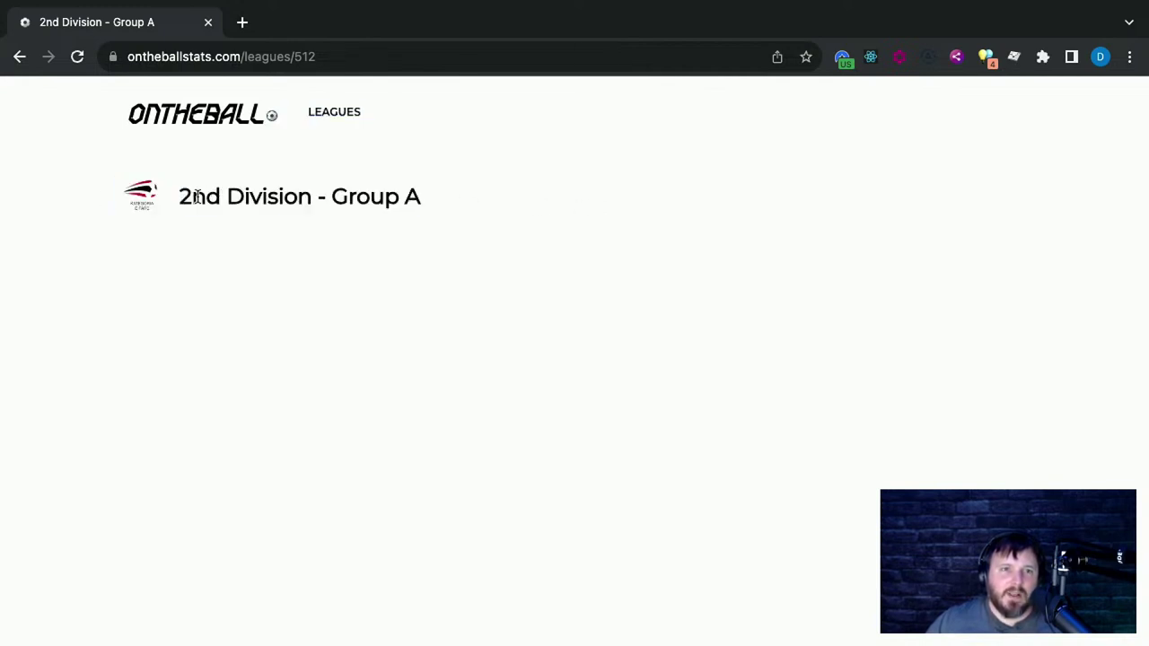
{"action": "left_click_drag", "start_coordinate": [180, 197], "coordinate": [656, 208]}
{"action": "left_click", "coordinate": [656, 208]}
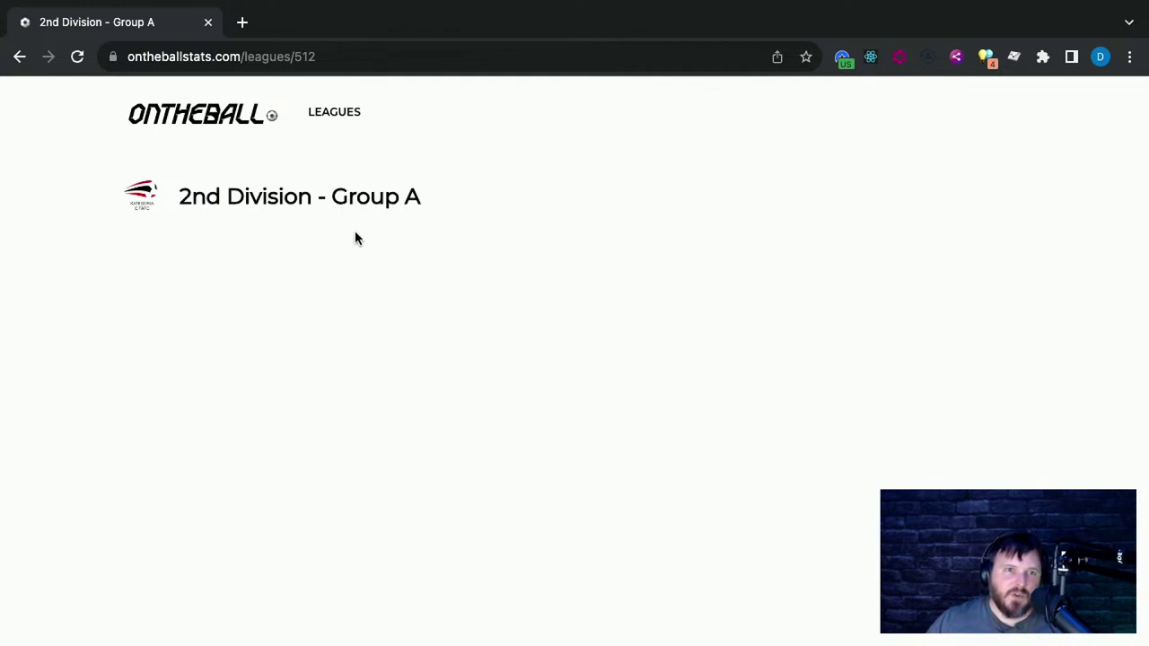
Compare the leagues list with the 2nd Division - Group A page by going back and forth, ending on the leagues list
{"action": "left_click", "coordinate": [18, 55]}
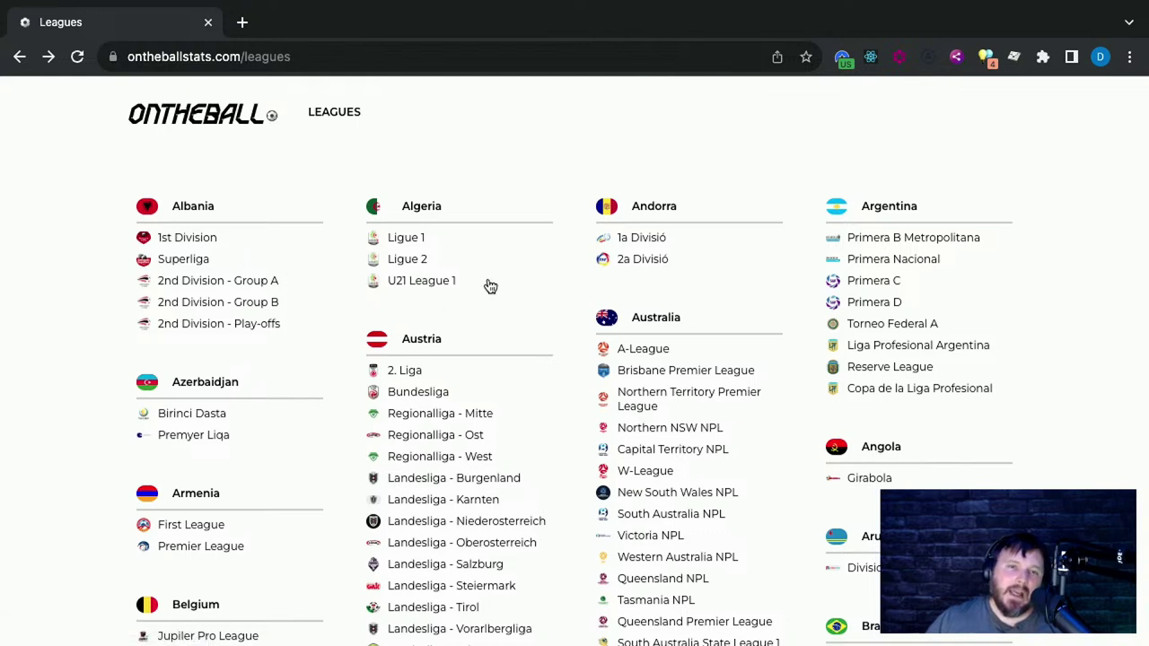
{"action": "left_click", "coordinate": [47, 57]}
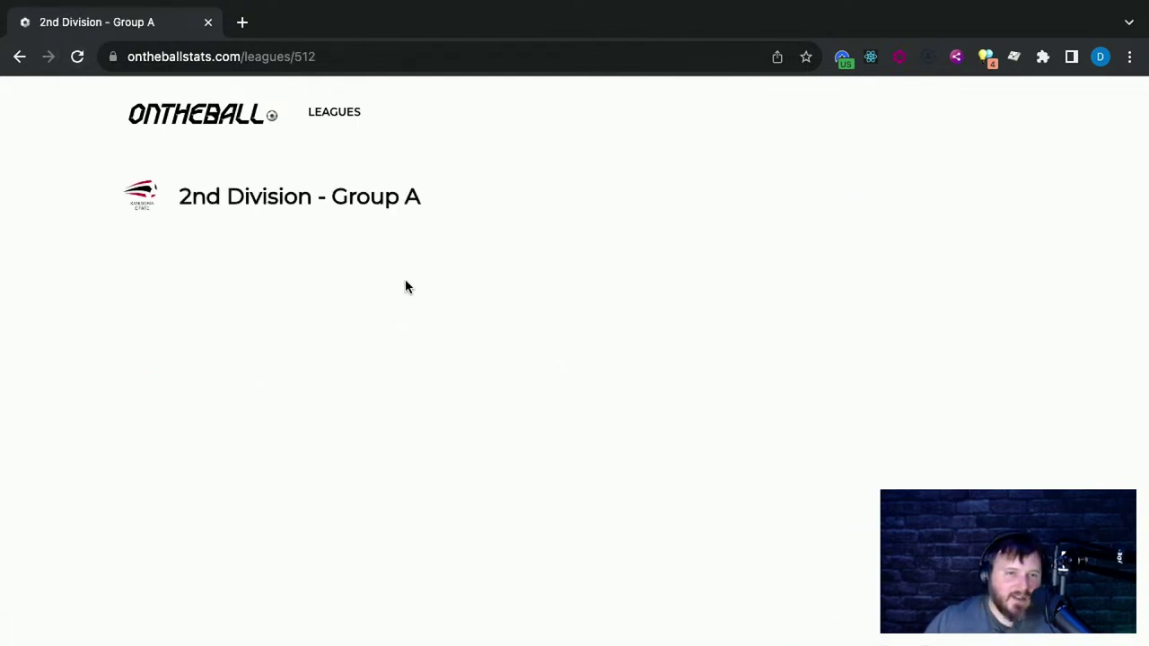
{"action": "left_click", "coordinate": [20, 57]}
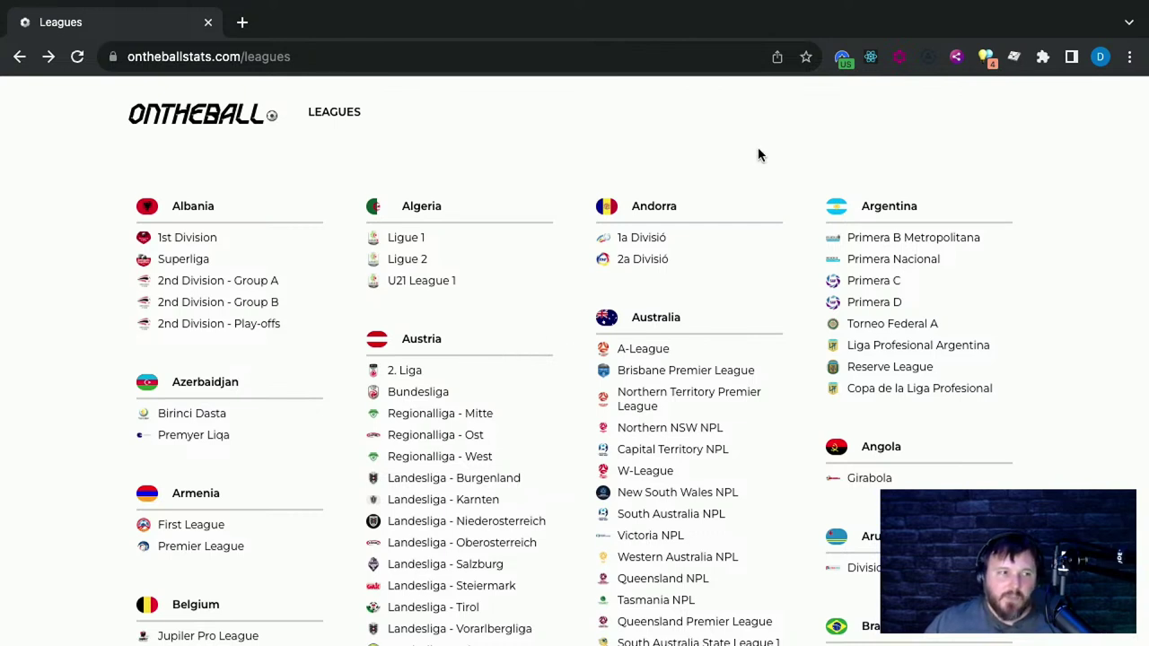
Look through the country columns of the leagues list from Albania down to Italy and Japan
{"action": "scroll", "coordinate": [673, 386], "scroll_direction": "down", "scroll_amount": 5}
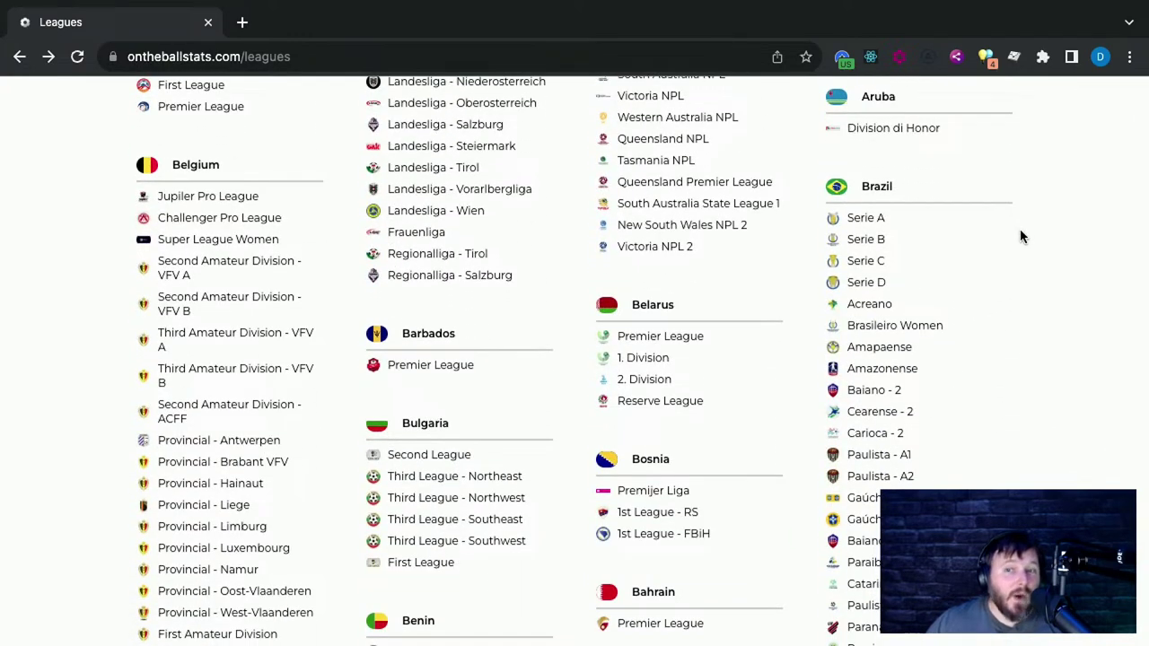
{"action": "scroll", "coordinate": [413, 547], "scroll_direction": "down", "scroll_amount": 3}
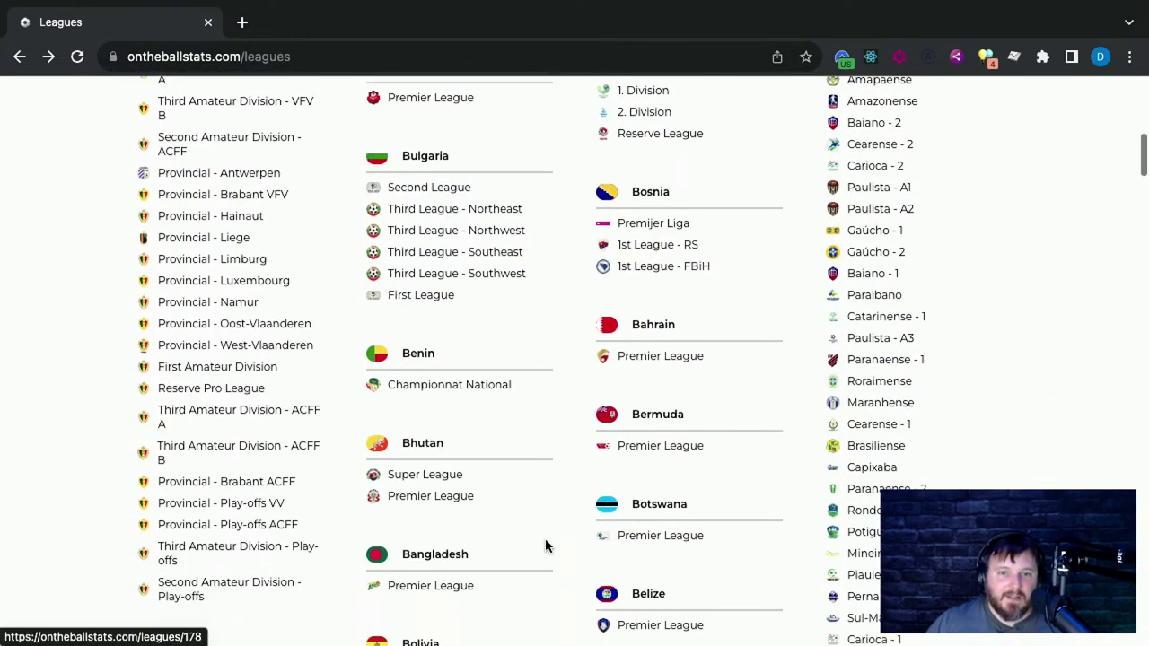
{"action": "scroll", "coordinate": [547, 541], "scroll_direction": "down", "scroll_amount": 6}
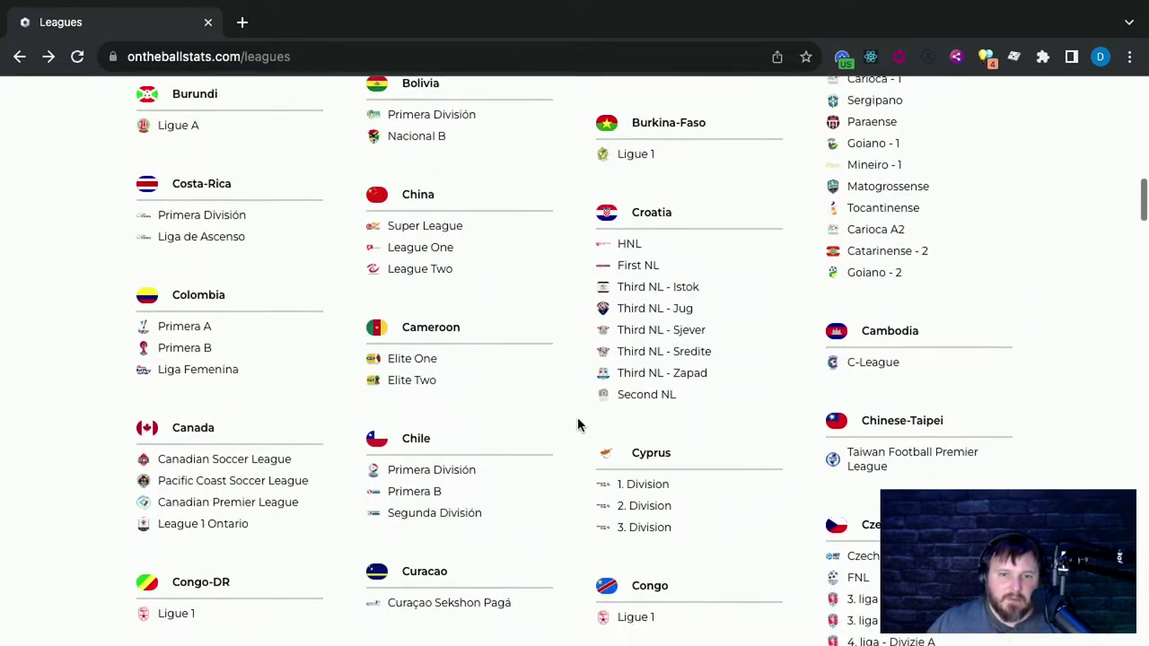
{"action": "scroll", "coordinate": [104, 518], "scroll_direction": "down", "scroll_amount": 9}
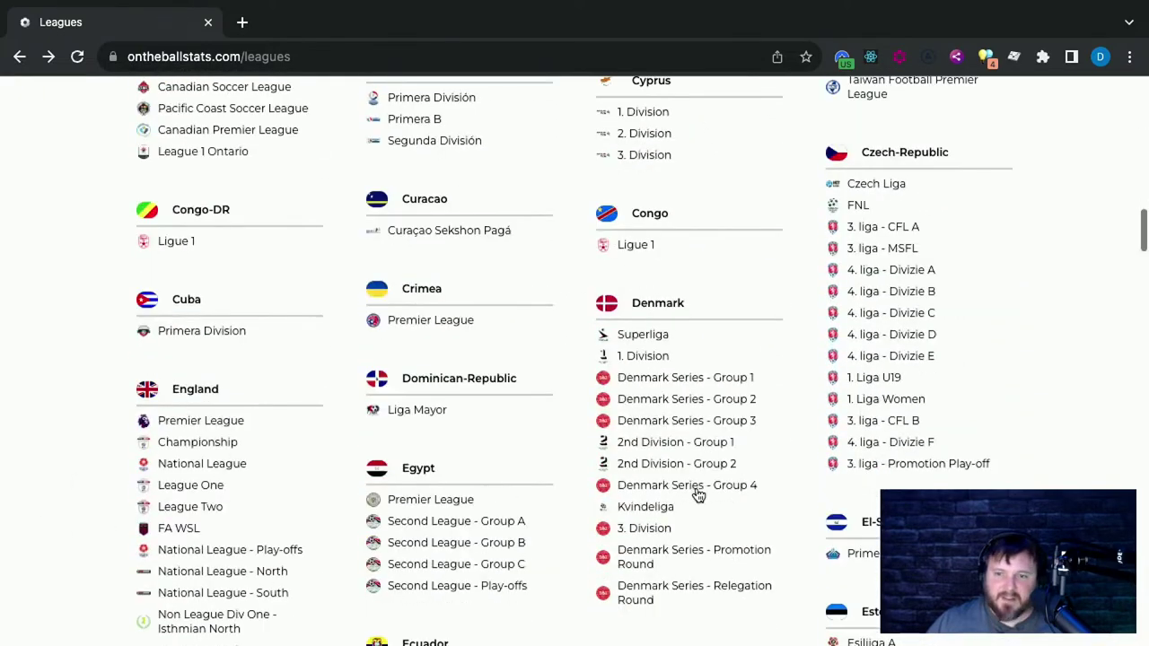
{"action": "scroll", "coordinate": [717, 525], "scroll_direction": "down", "scroll_amount": 10}
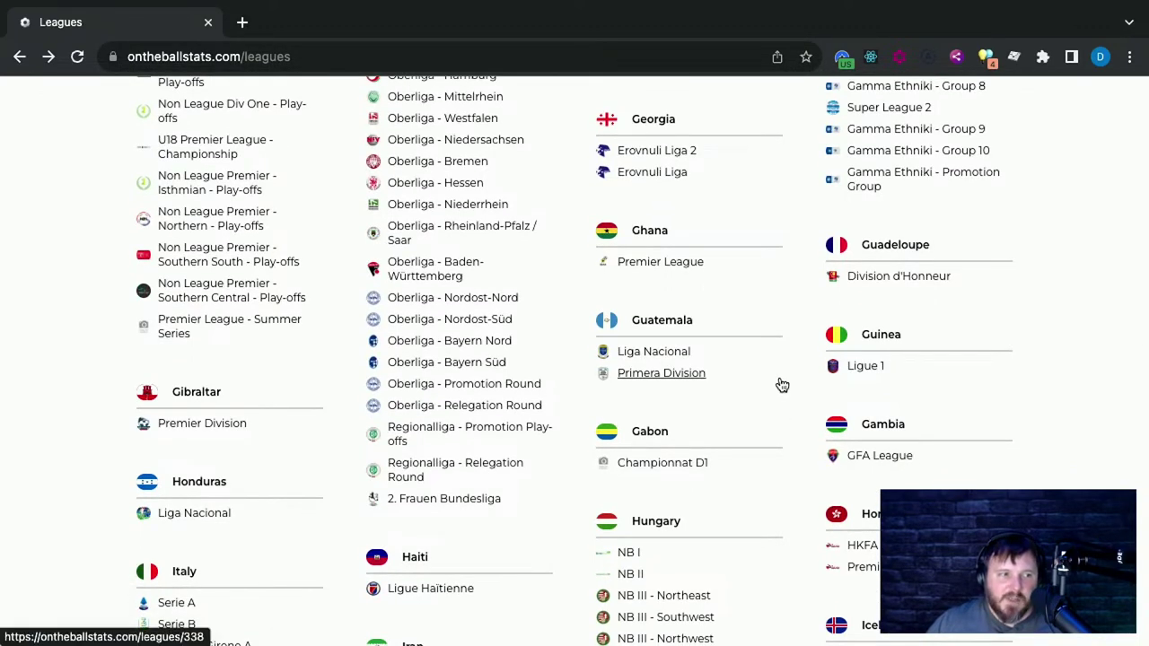
{"action": "scroll", "coordinate": [808, 466], "scroll_direction": "down", "scroll_amount": 5}
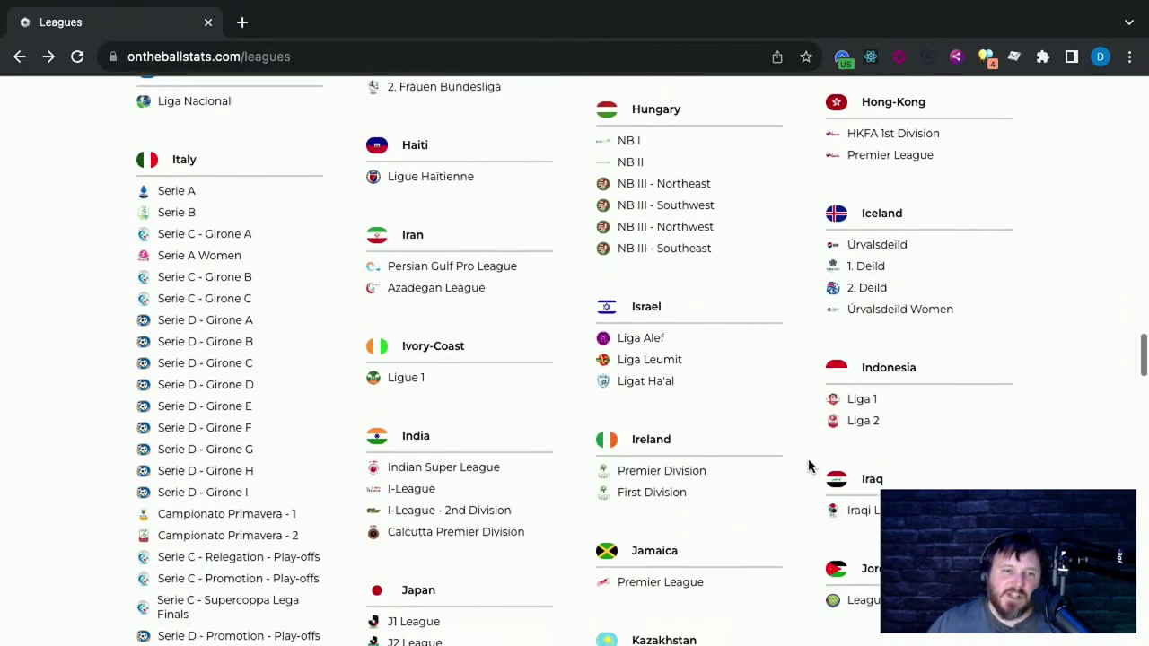
Look through the remaining countries of the leagues list, from Kenya to Romania and Spain, and return to its beginning
{"action": "scroll", "coordinate": [807, 465], "scroll_direction": "down", "scroll_amount": 7}
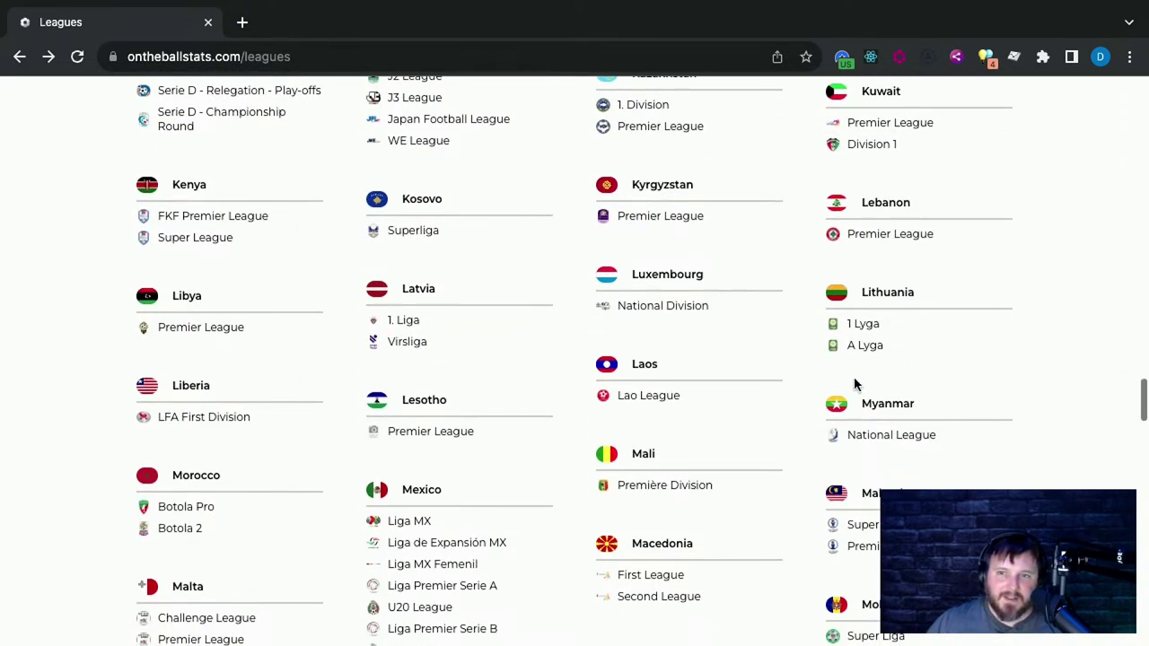
{"action": "scroll", "coordinate": [168, 394], "scroll_direction": "down", "scroll_amount": 6}
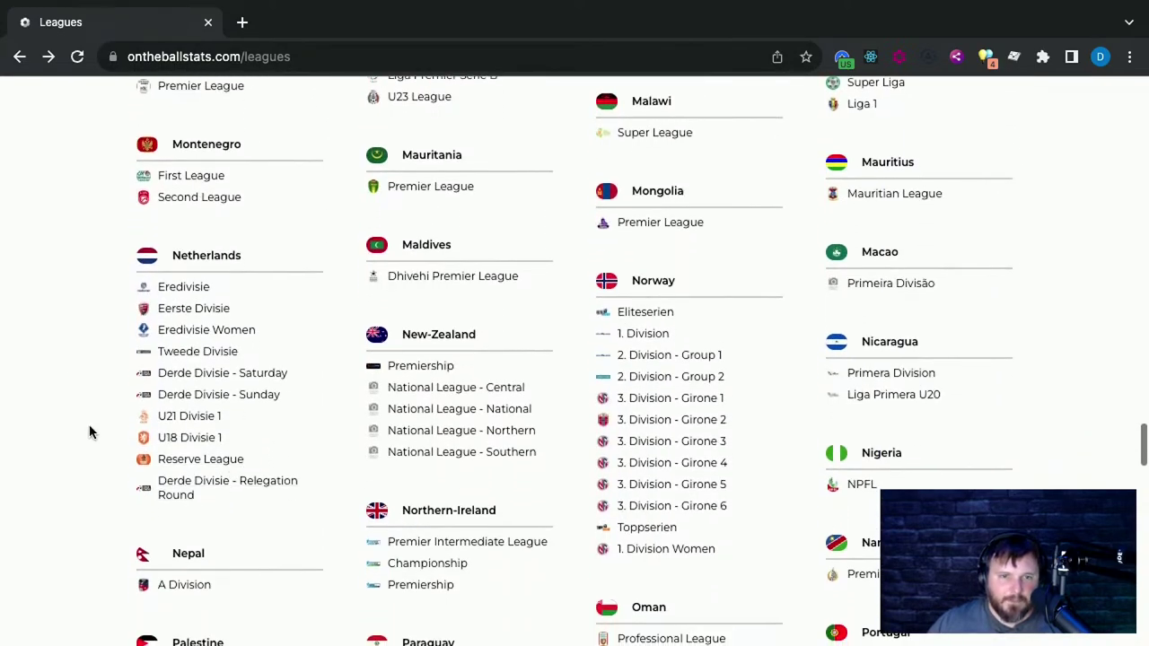
{"action": "scroll", "coordinate": [853, 551], "scroll_direction": "down", "scroll_amount": 20}
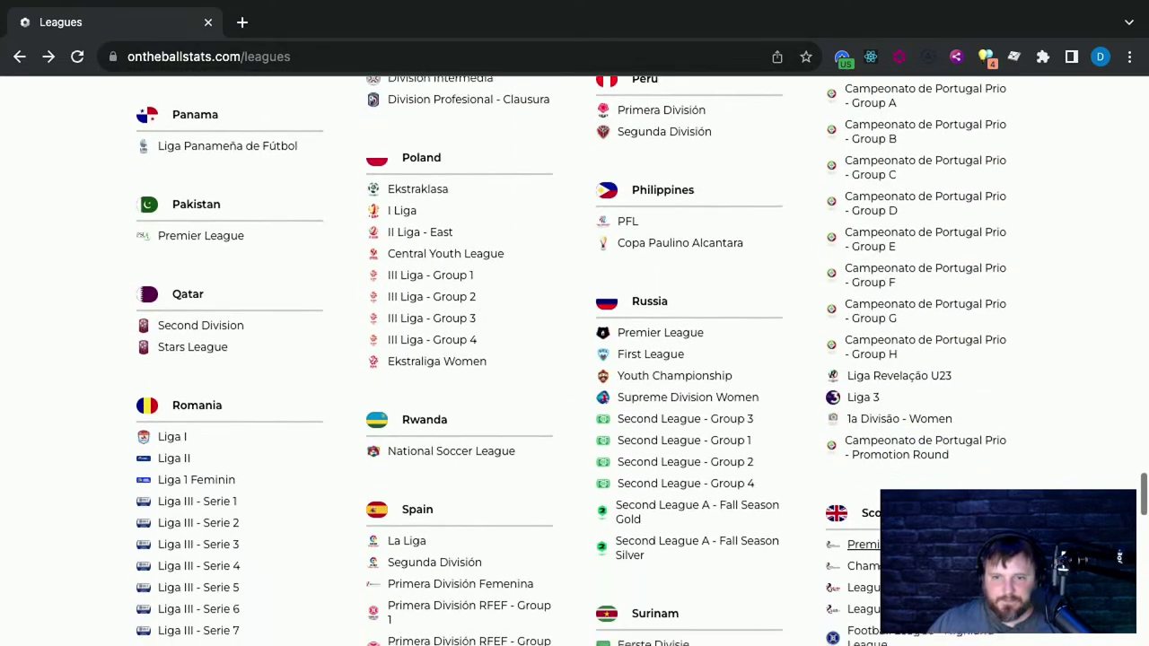
{"action": "key", "text": "Home"}
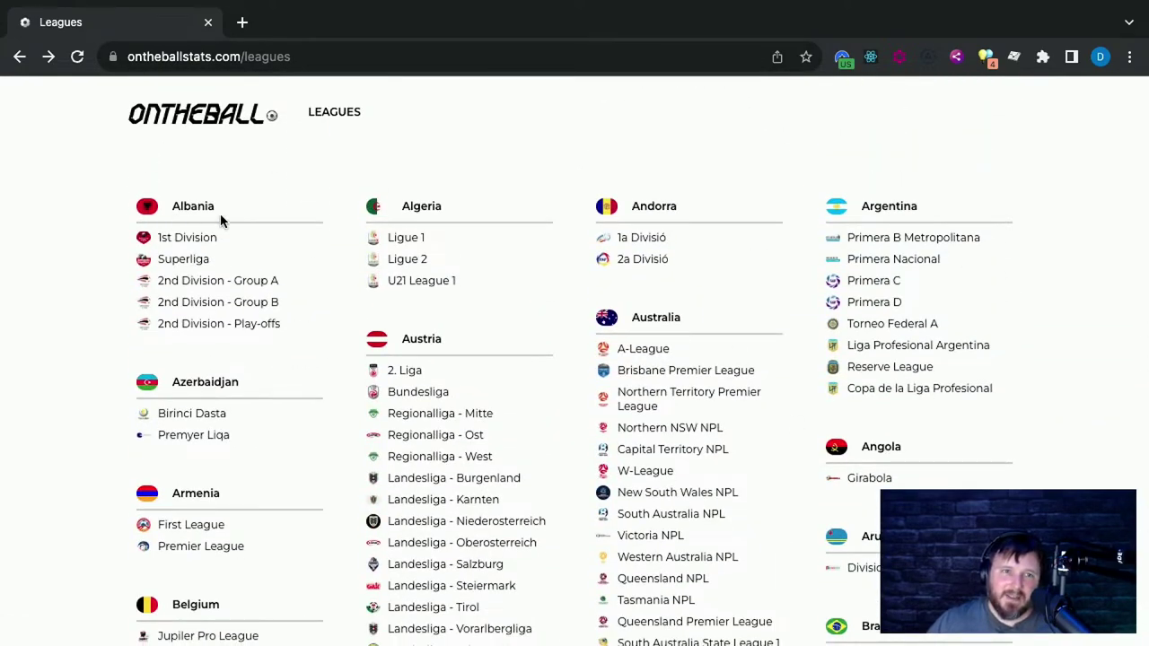
{"action": "scroll", "coordinate": [323, 290], "scroll_direction": "down", "scroll_amount": 15}
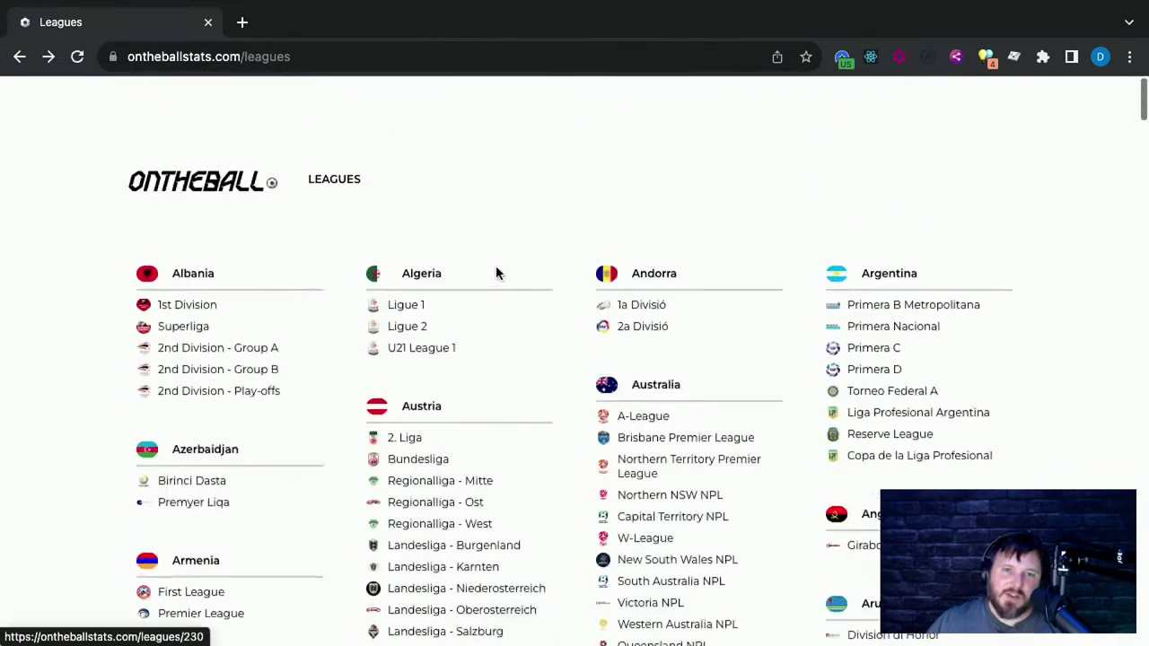
Switch between the site's home page and the leagues list to check loading, ending on the home page
{"action": "left_click", "coordinate": [204, 119]}
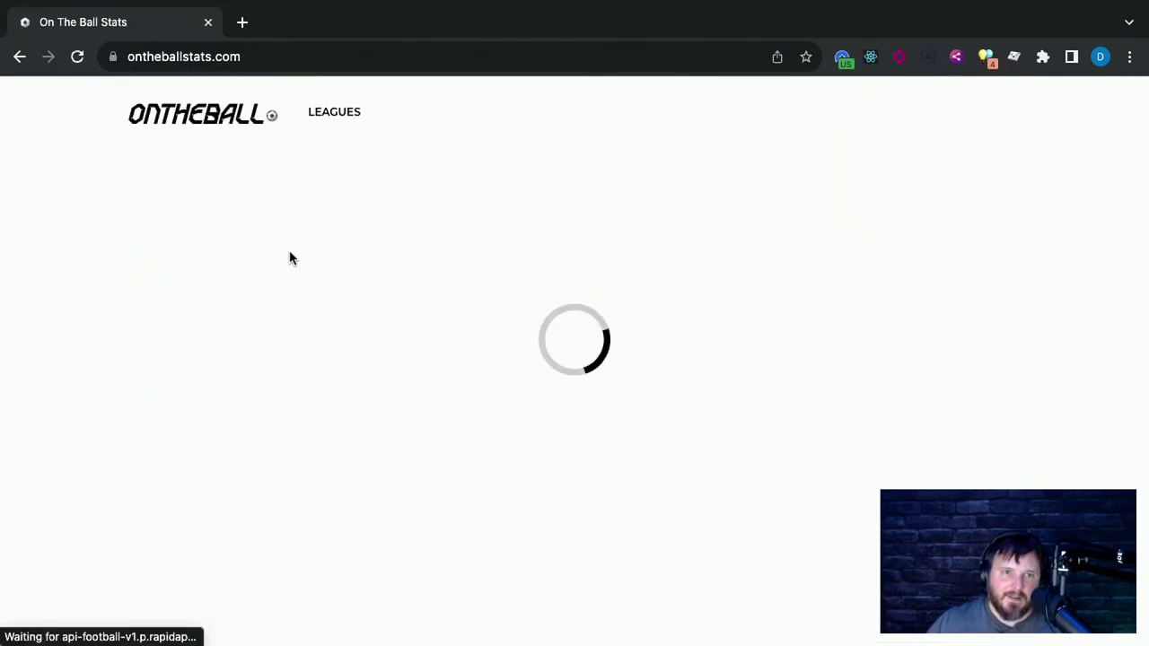
{"action": "left_click", "coordinate": [18, 56]}
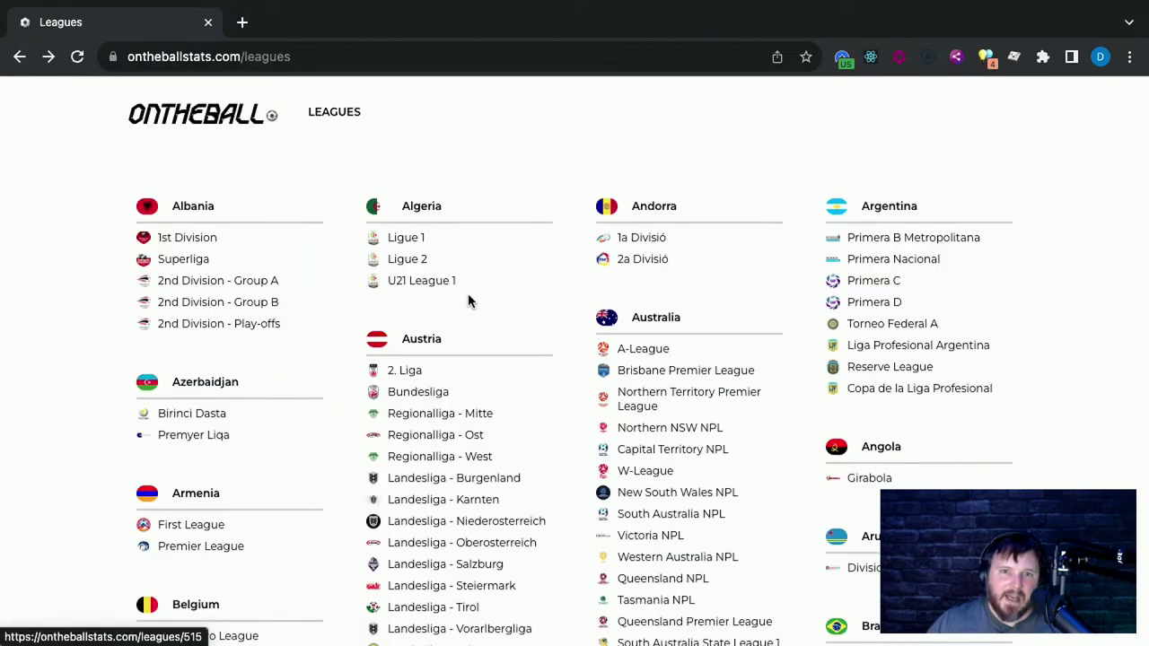
{"action": "left_click", "coordinate": [232, 116]}
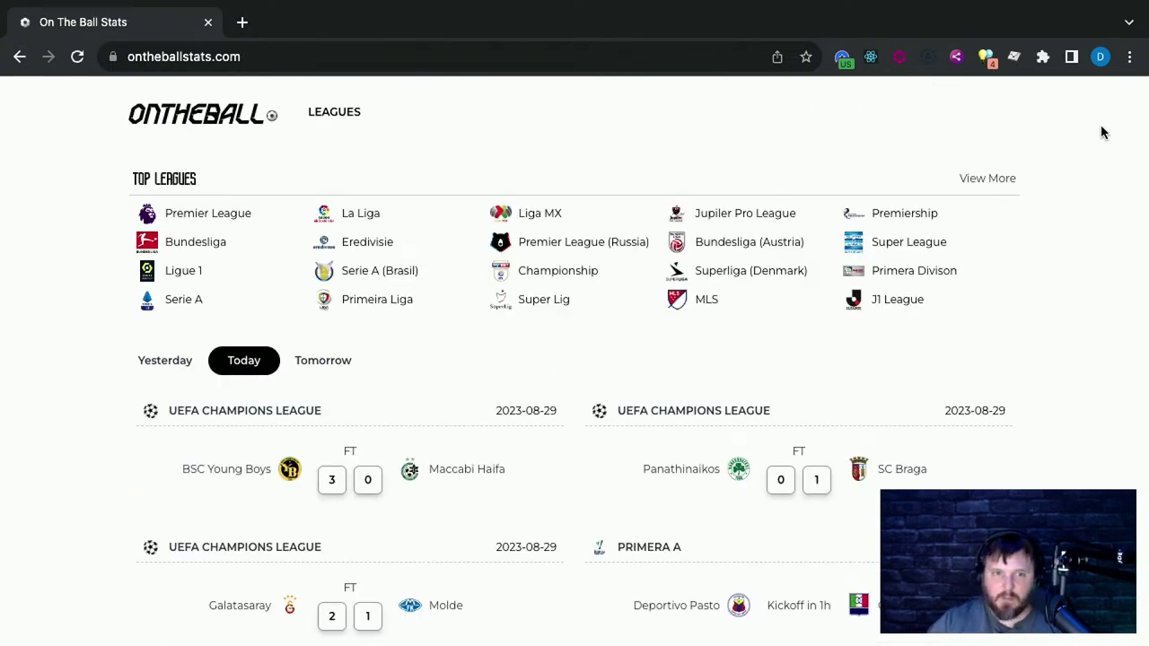
Preview the home page as an iPhone XR in the developer tools, reload it, and set the preview zoom to 75%
{"action": "key", "text": "super+alt+i"}
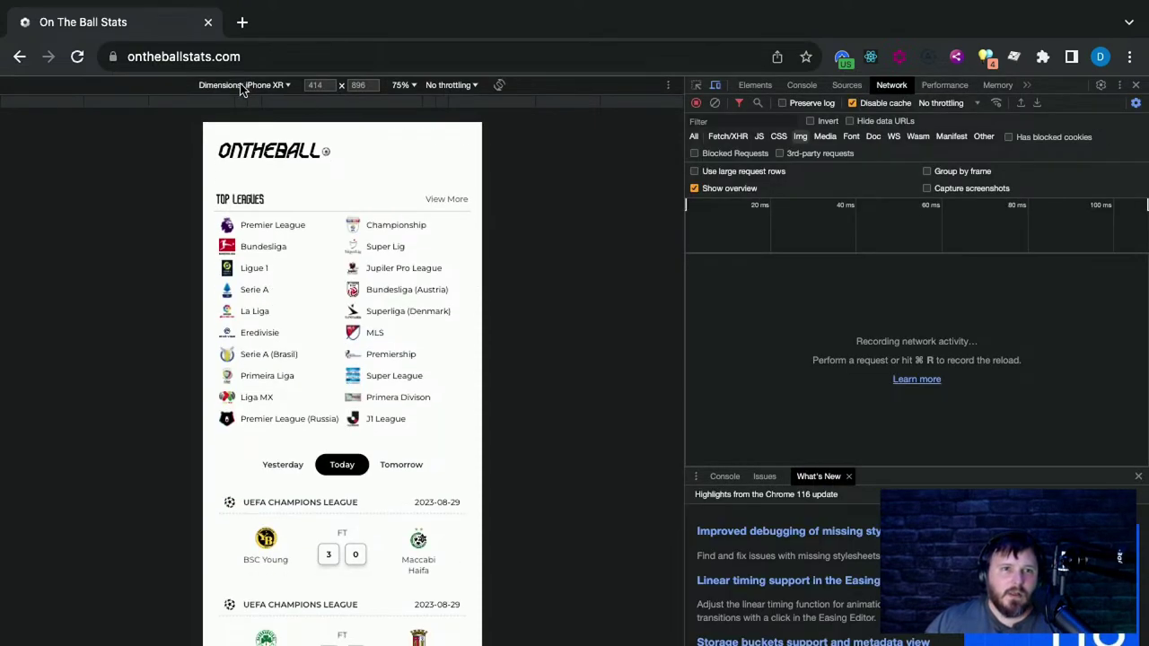
{"action": "left_click", "coordinate": [720, 88]}
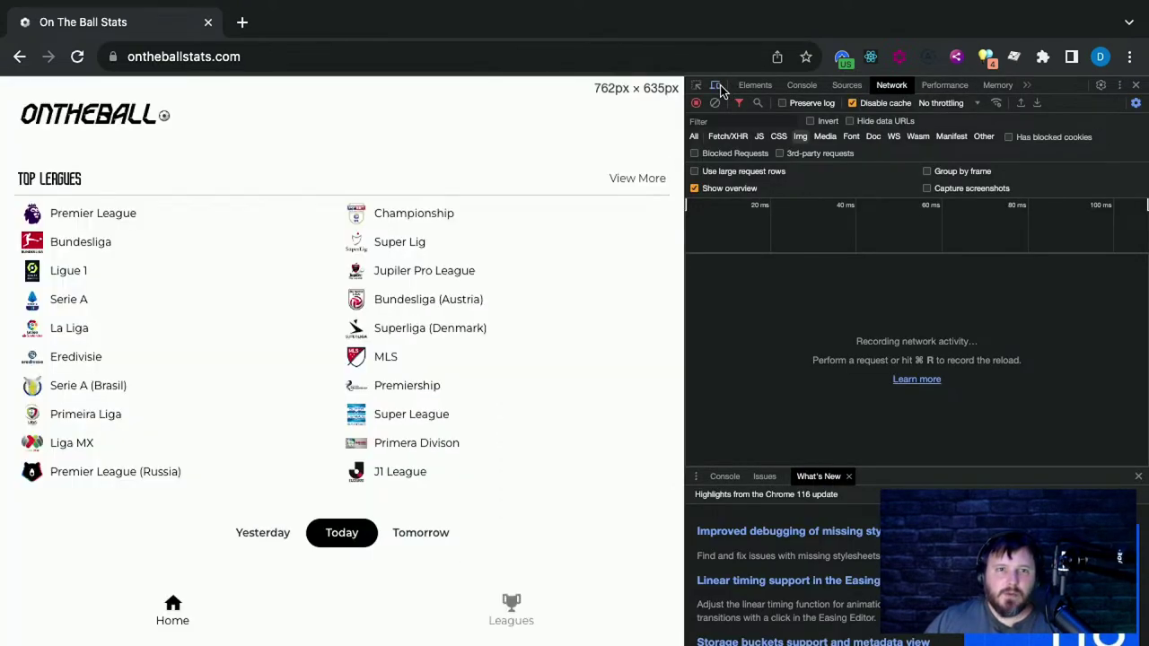
{"action": "left_click", "coordinate": [715, 85]}
{"action": "left_click", "coordinate": [77, 57]}
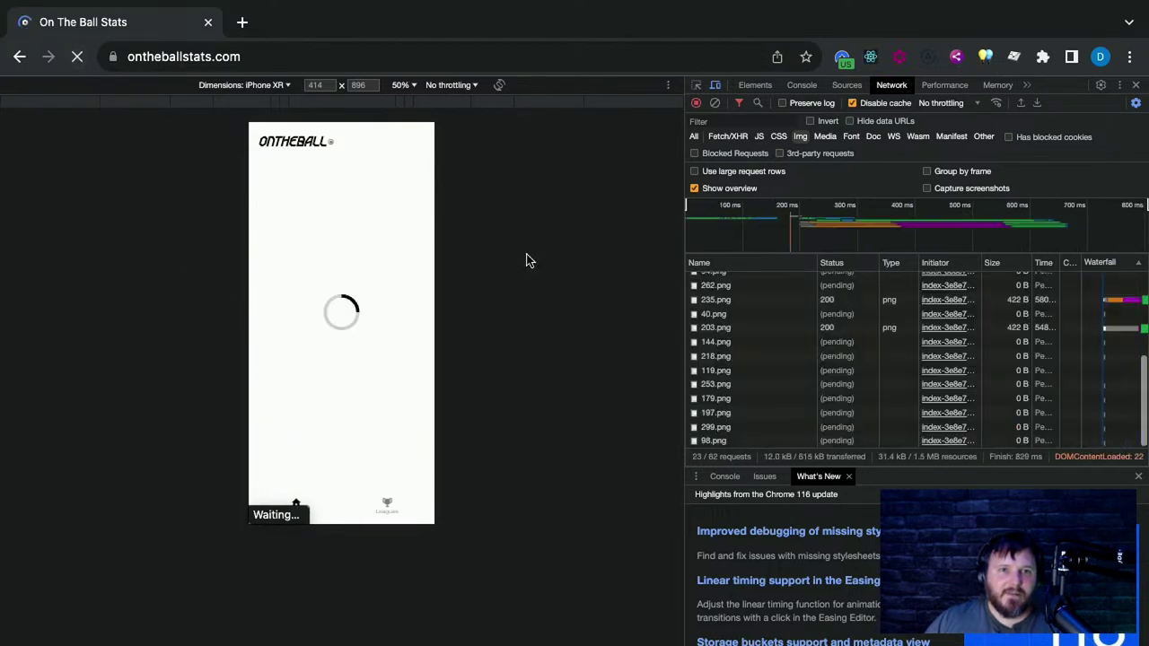
{"action": "left_click", "coordinate": [400, 84]}
{"action": "left_click", "coordinate": [420, 120]}
Examine how the Top Leagues grid and the first fixtures are laid out in the mobile preview
{"action": "scroll", "coordinate": [376, 356], "scroll_direction": "down", "scroll_amount": 1}
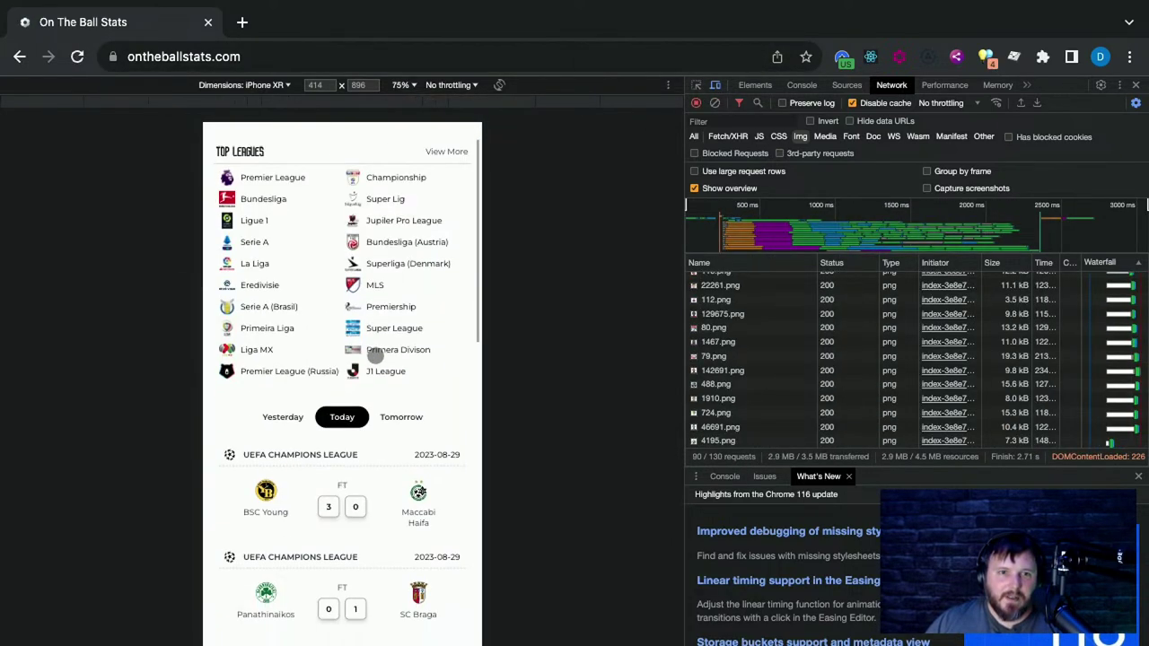
{"action": "scroll", "coordinate": [376, 356], "scroll_direction": "up", "scroll_amount": 1}
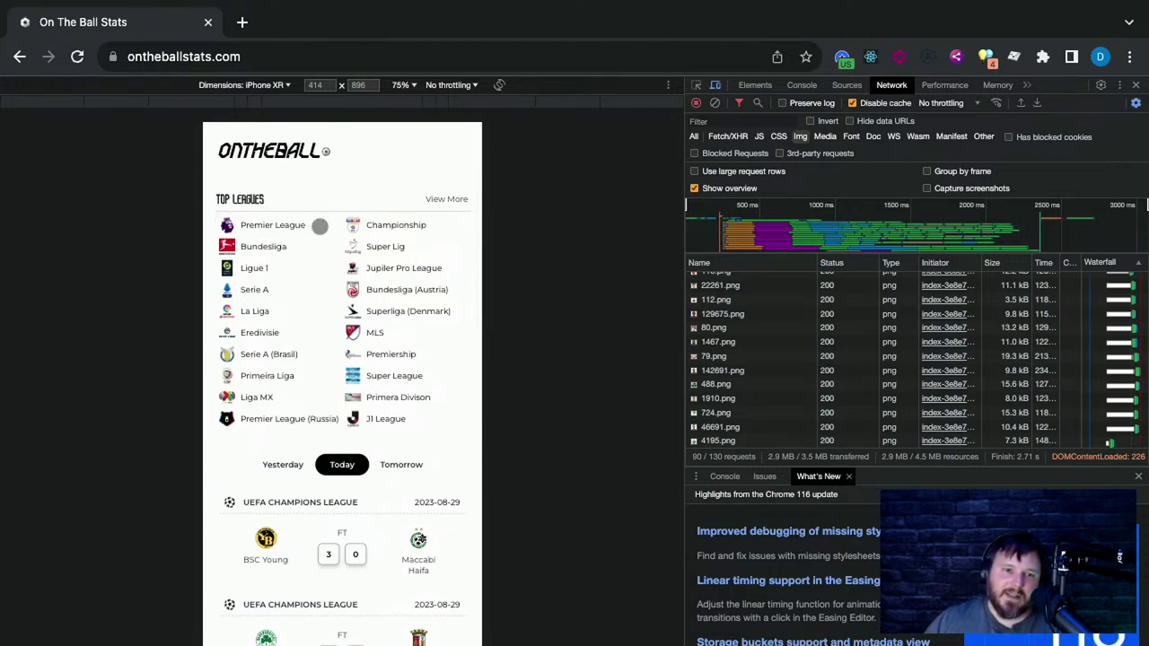
{"action": "scroll", "coordinate": [373, 482], "scroll_direction": "down", "scroll_amount": 2}
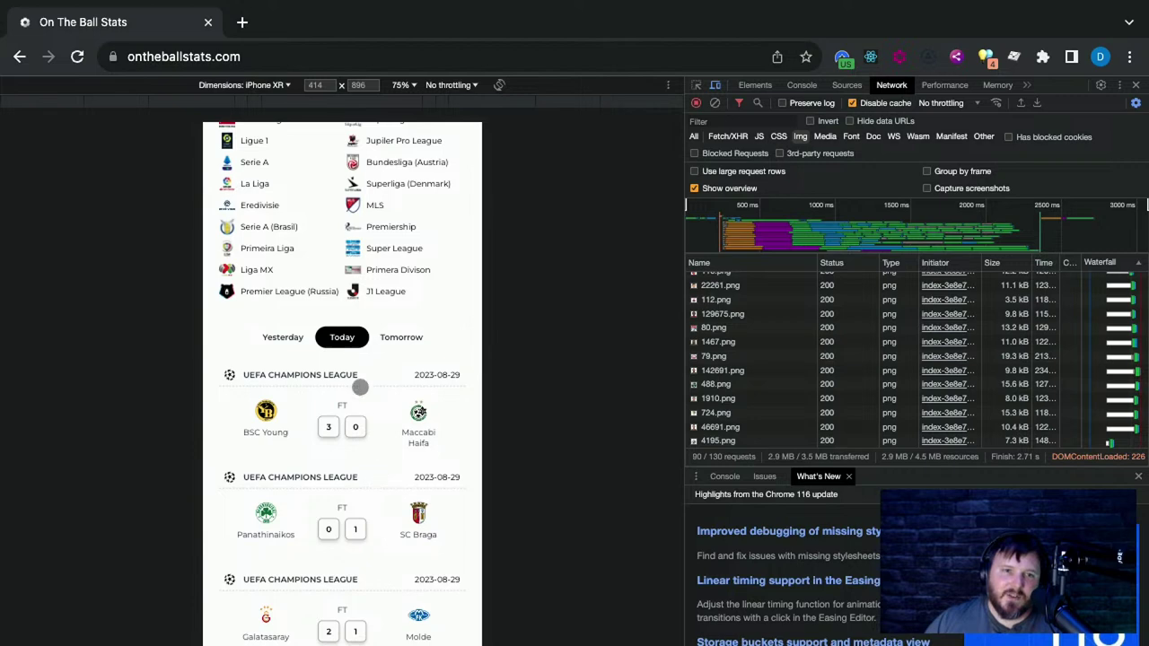
{"action": "scroll", "coordinate": [305, 256], "scroll_direction": "up", "scroll_amount": 2}
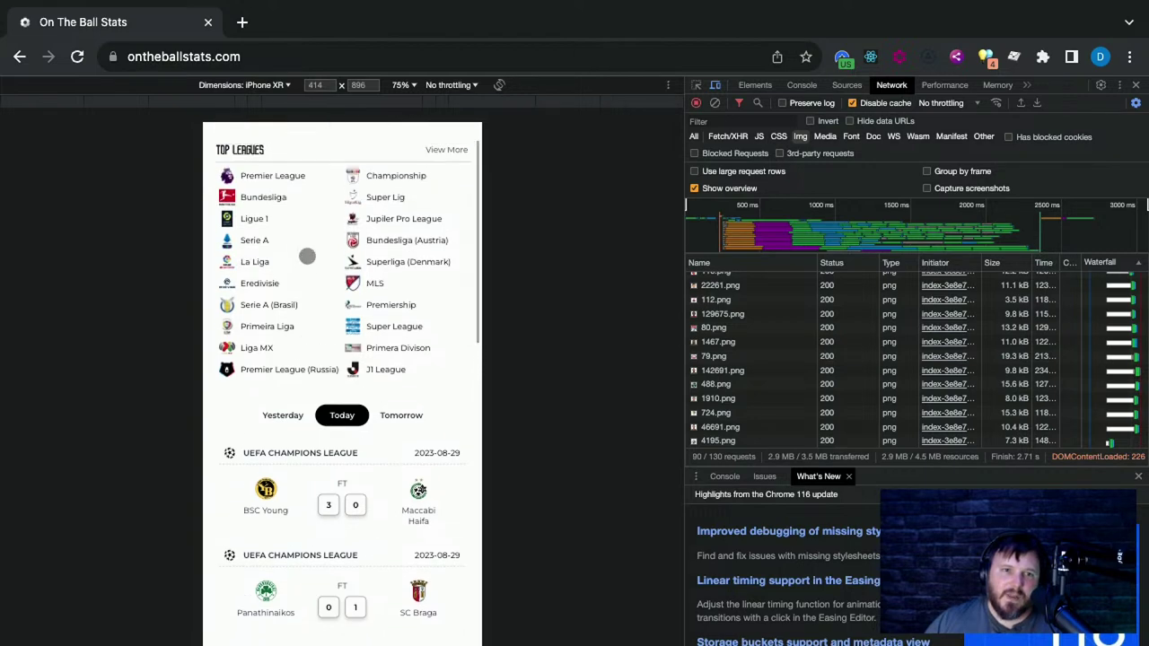
Inspect the text elements of the Premier League and Premier League (Russia) entries under Top Leagues
{"action": "left_click", "coordinate": [696, 84]}
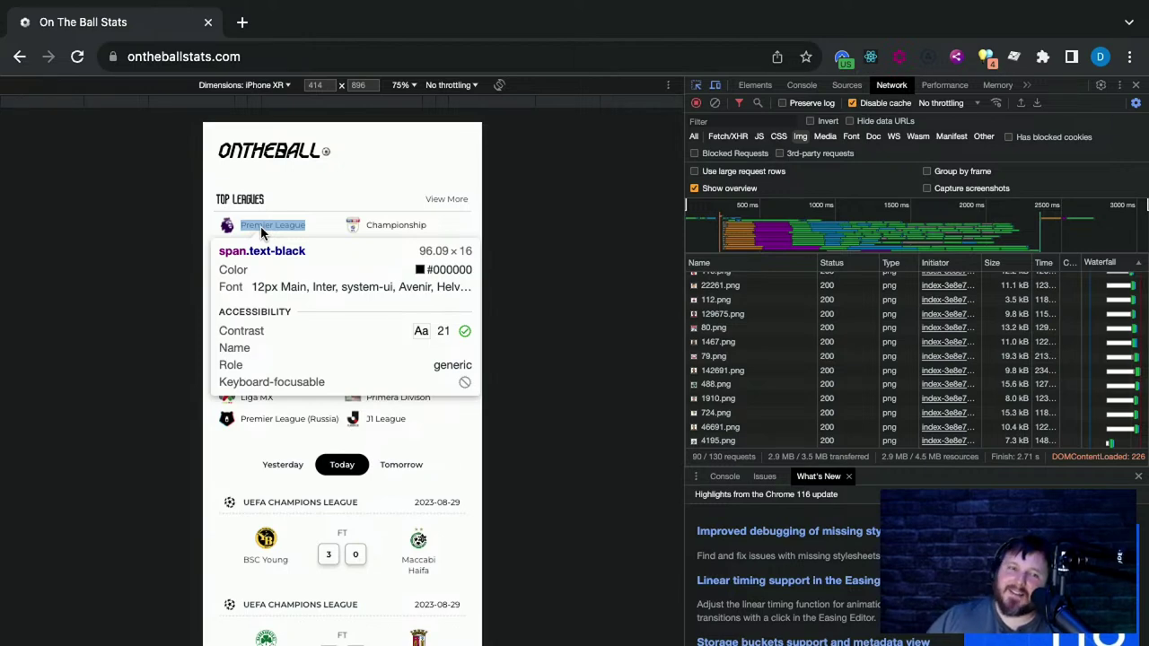
{"action": "left_click", "coordinate": [260, 226]}
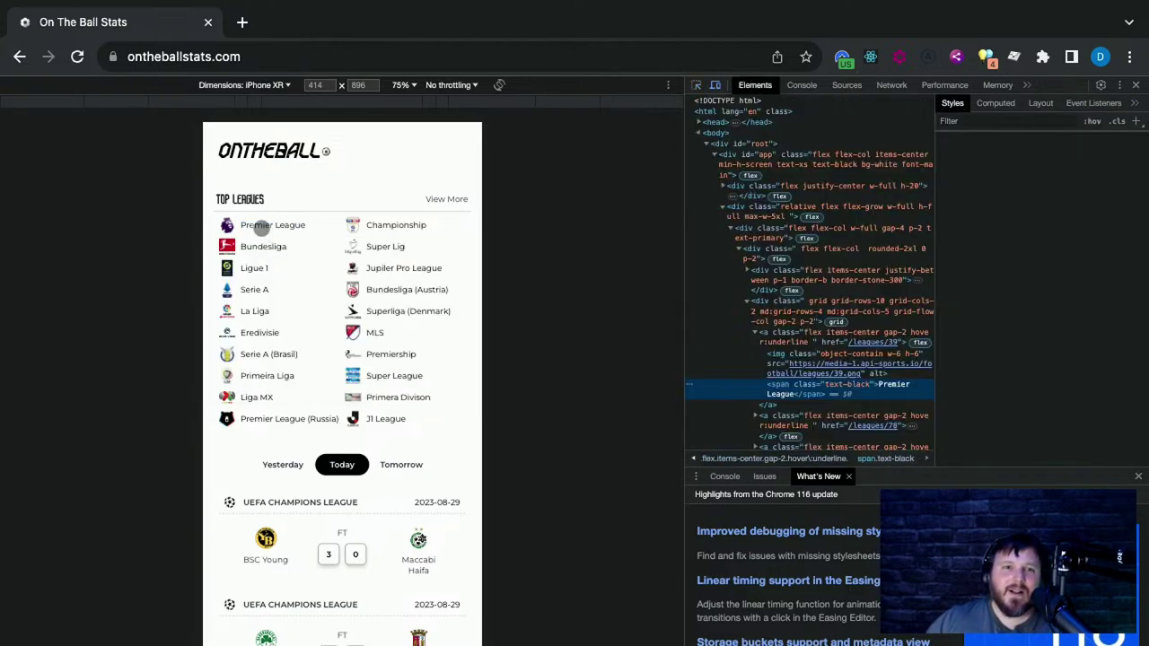
{"action": "left_click", "coordinate": [697, 85]}
{"action": "left_click", "coordinate": [270, 421]}
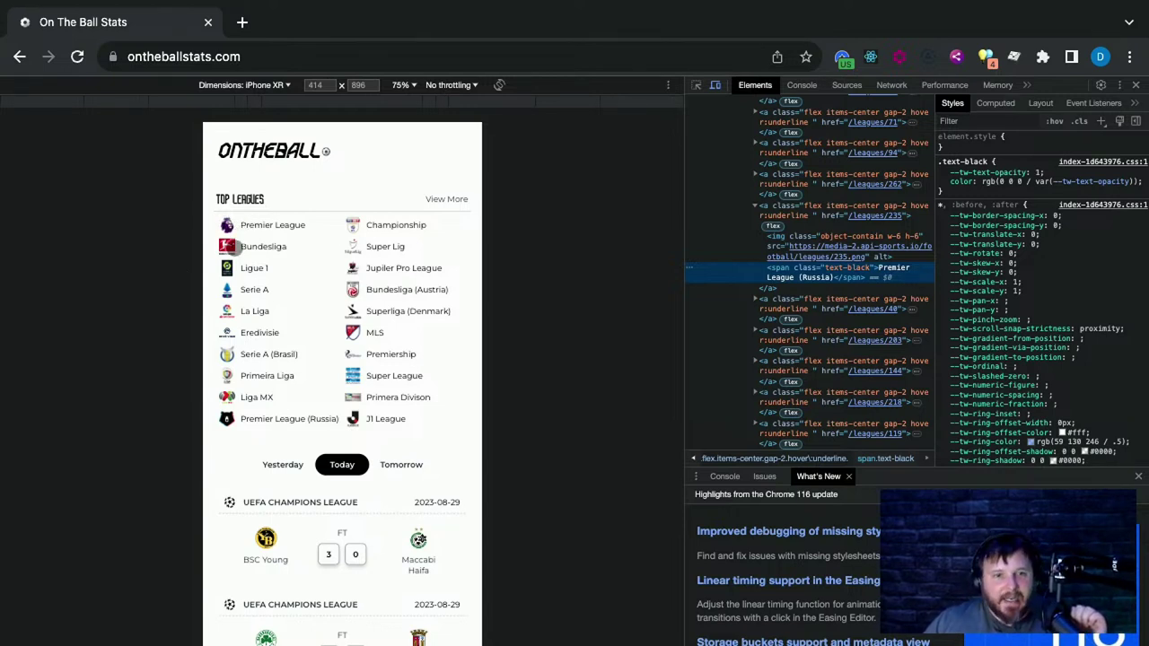
{"action": "left_click", "coordinate": [696, 84]}
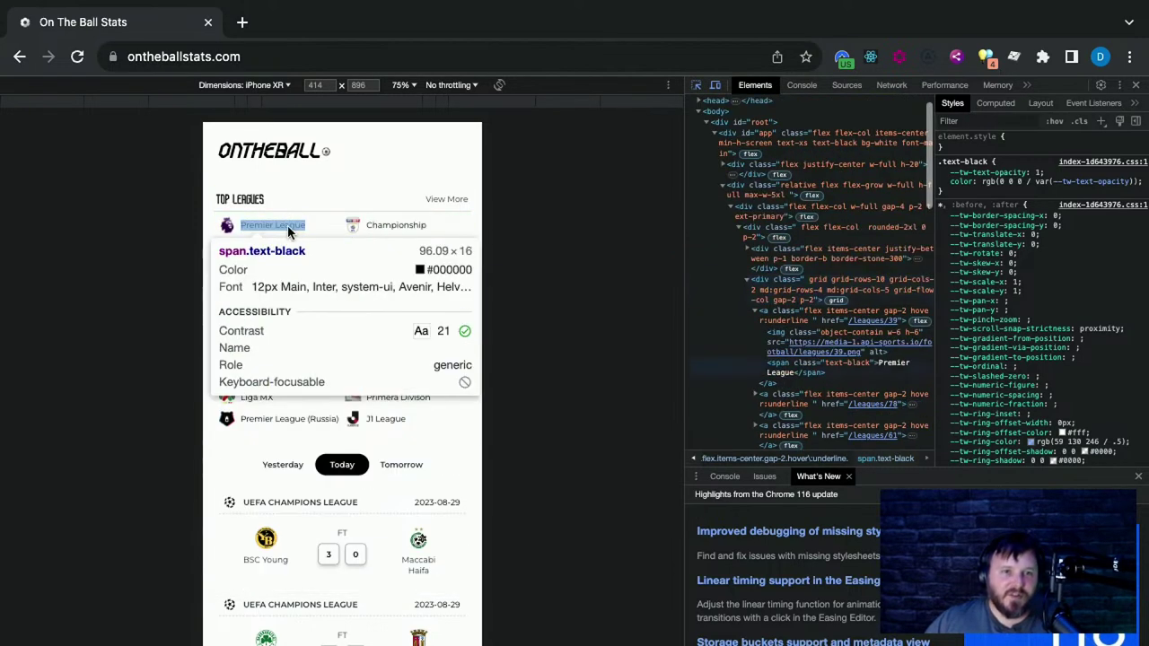
{"action": "left_click", "coordinate": [287, 230]}
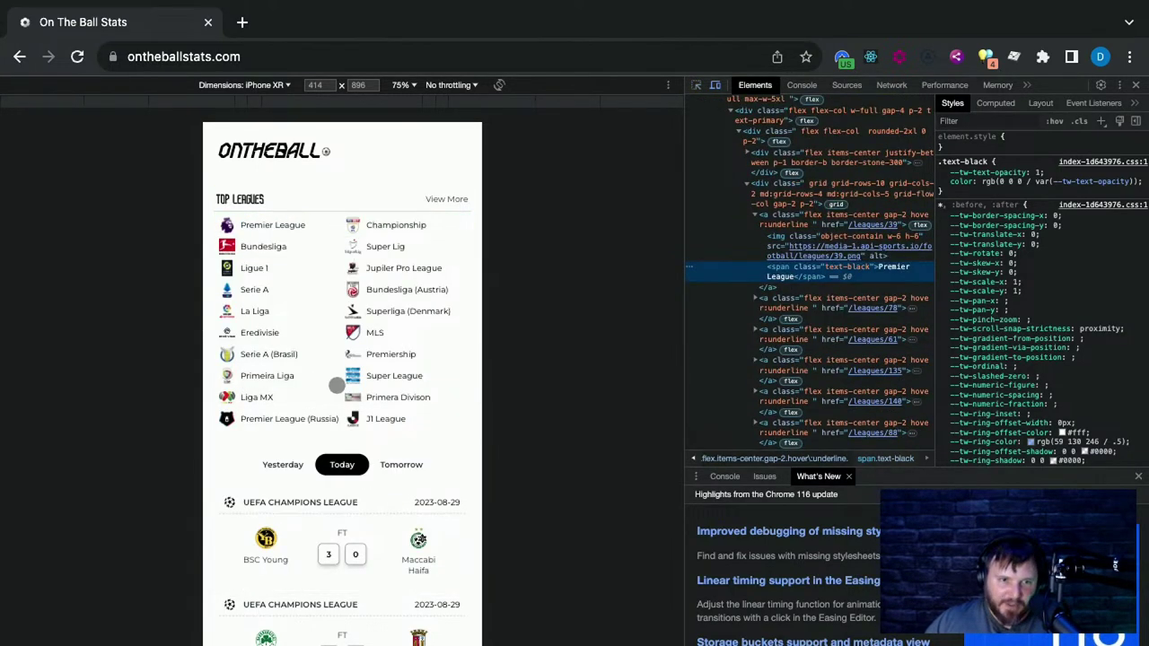
Look over today's fixtures in the mobile preview and inspect the elements of the UEFA Champions League match cards
{"action": "scroll", "coordinate": [359, 450], "scroll_direction": "down", "scroll_amount": 2}
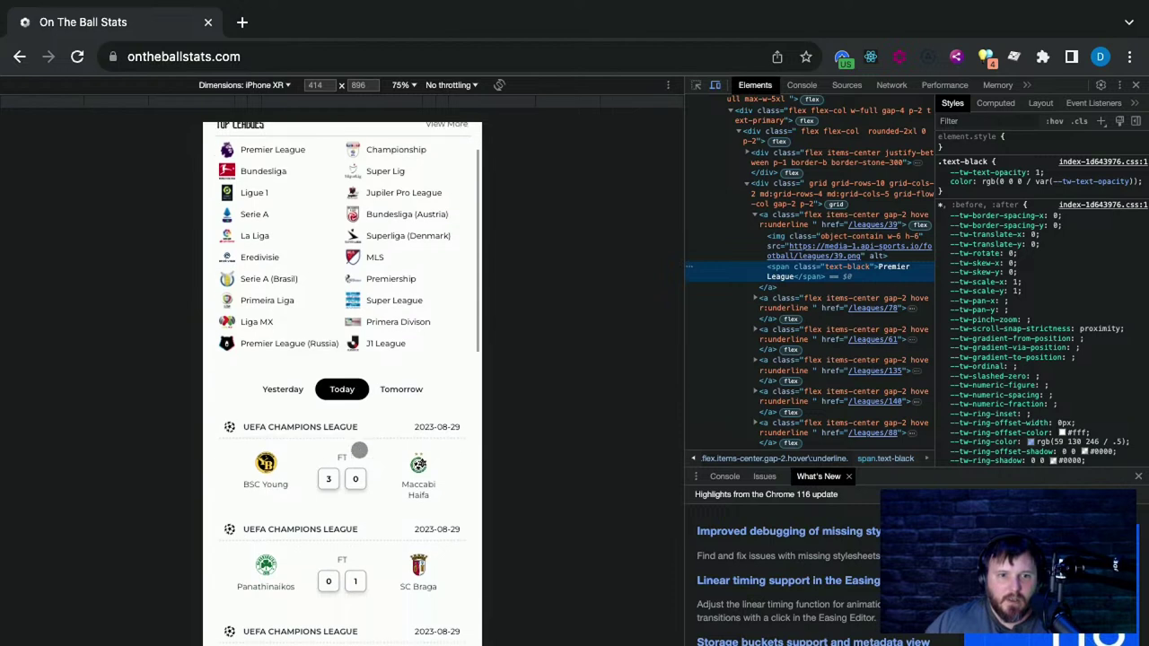
{"action": "scroll", "coordinate": [359, 449], "scroll_direction": "down", "scroll_amount": 4}
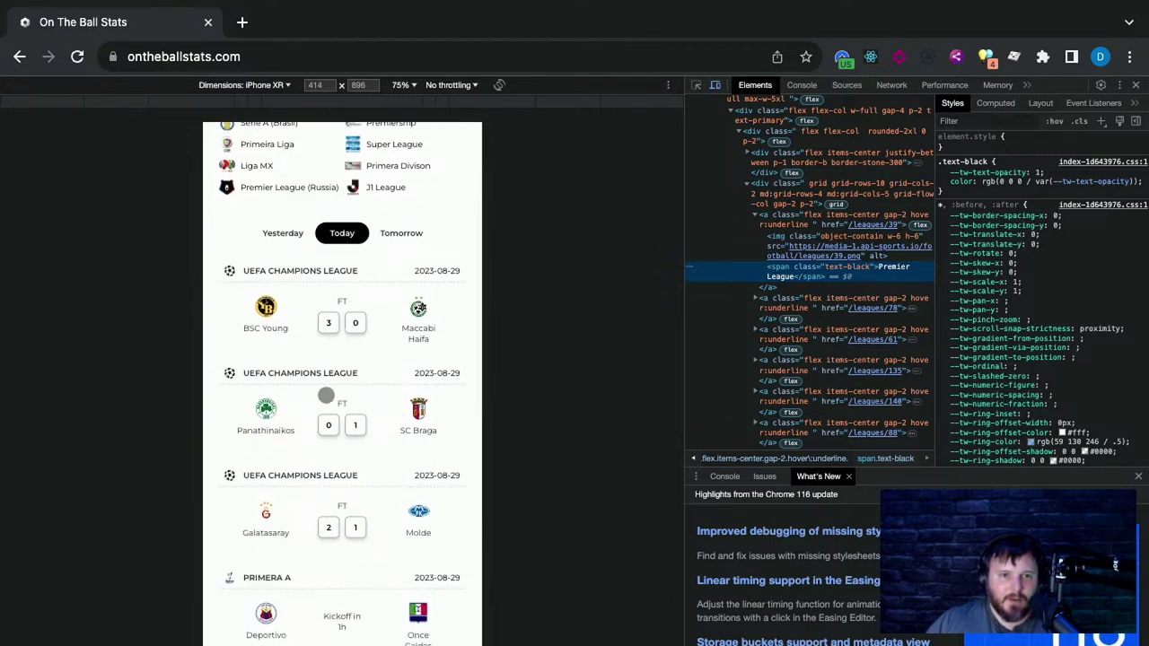
{"action": "scroll", "coordinate": [326, 395], "scroll_direction": "down", "scroll_amount": 1}
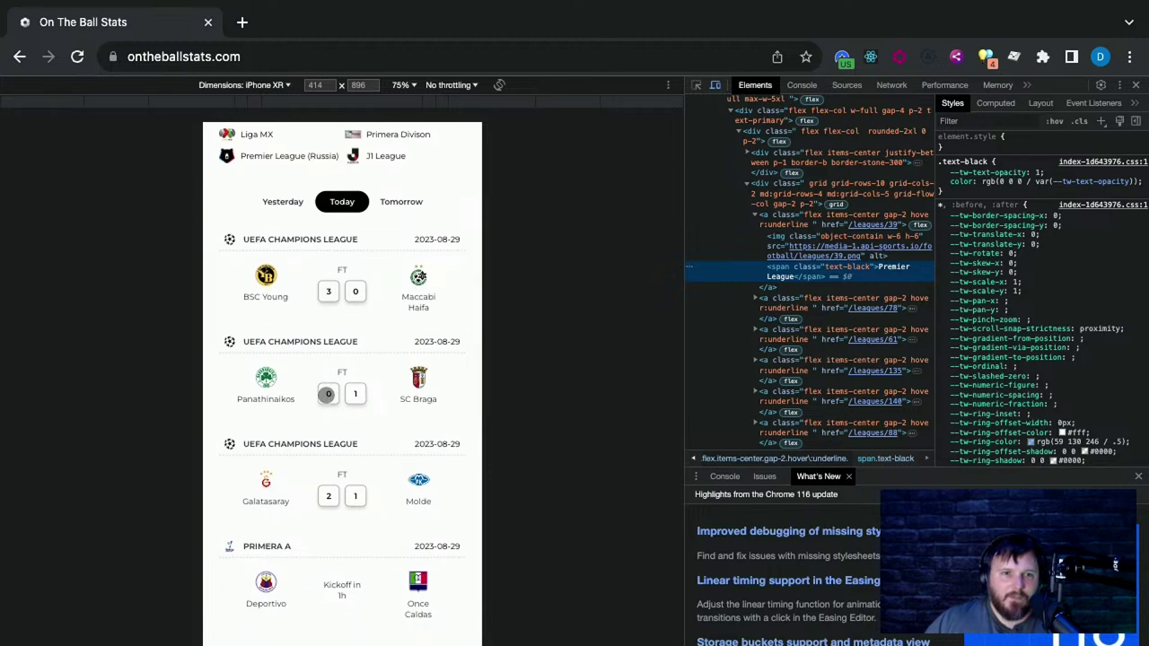
{"action": "scroll", "coordinate": [326, 395], "scroll_direction": "down", "scroll_amount": 1}
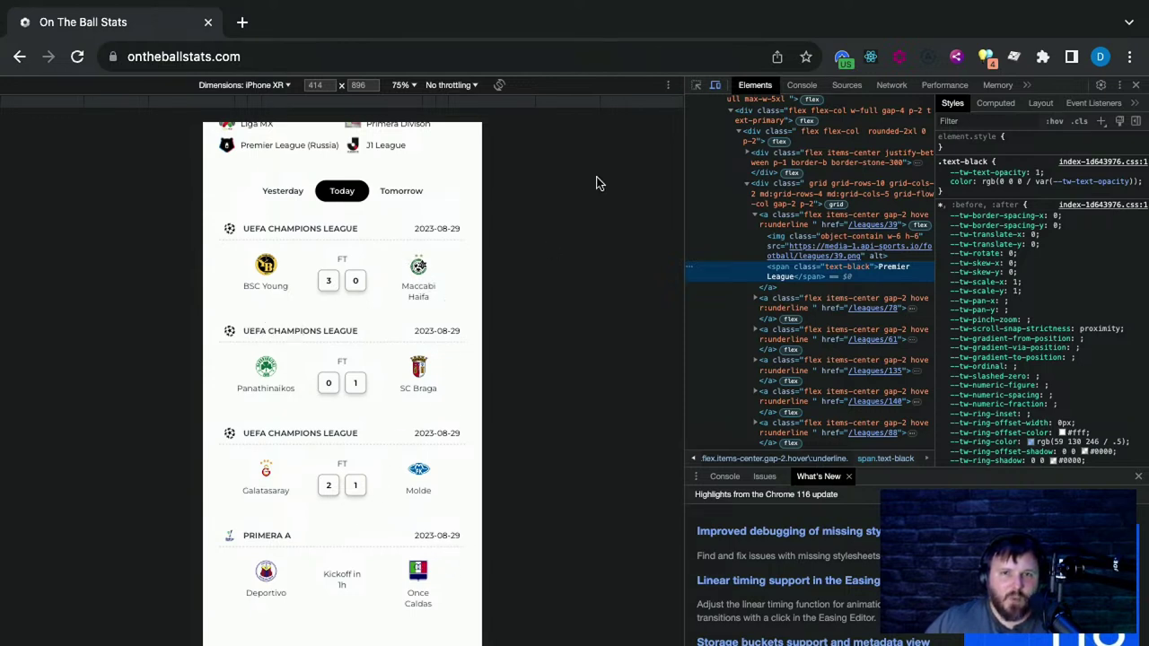
{"action": "left_click", "coordinate": [696, 85]}
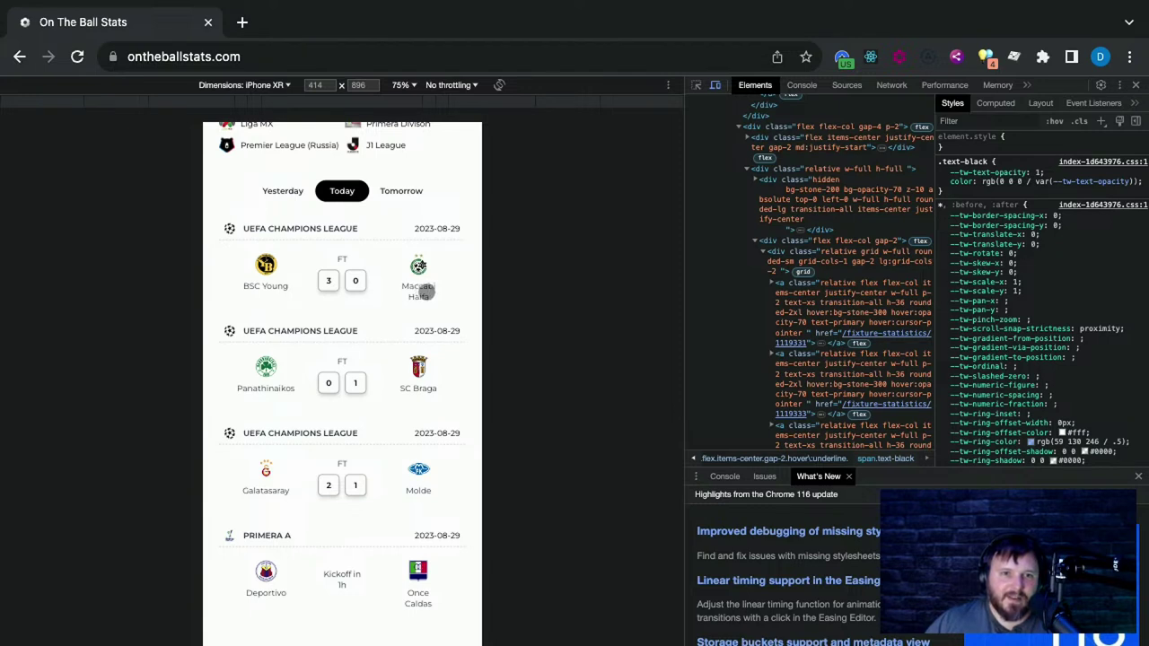
Examine the Top Players, Top Yellow Cards and Top Red Cards rankings in the mobile home page
{"action": "scroll", "coordinate": [316, 368], "scroll_direction": "down", "scroll_amount": 5}
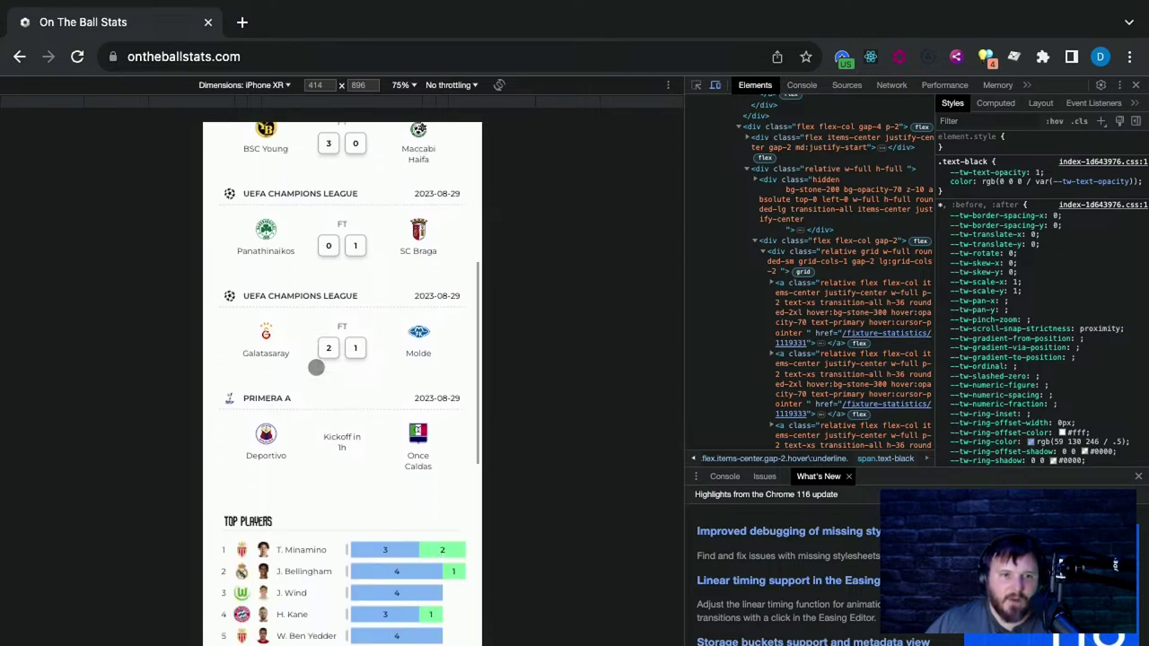
{"action": "scroll", "coordinate": [315, 367], "scroll_direction": "down", "scroll_amount": 4}
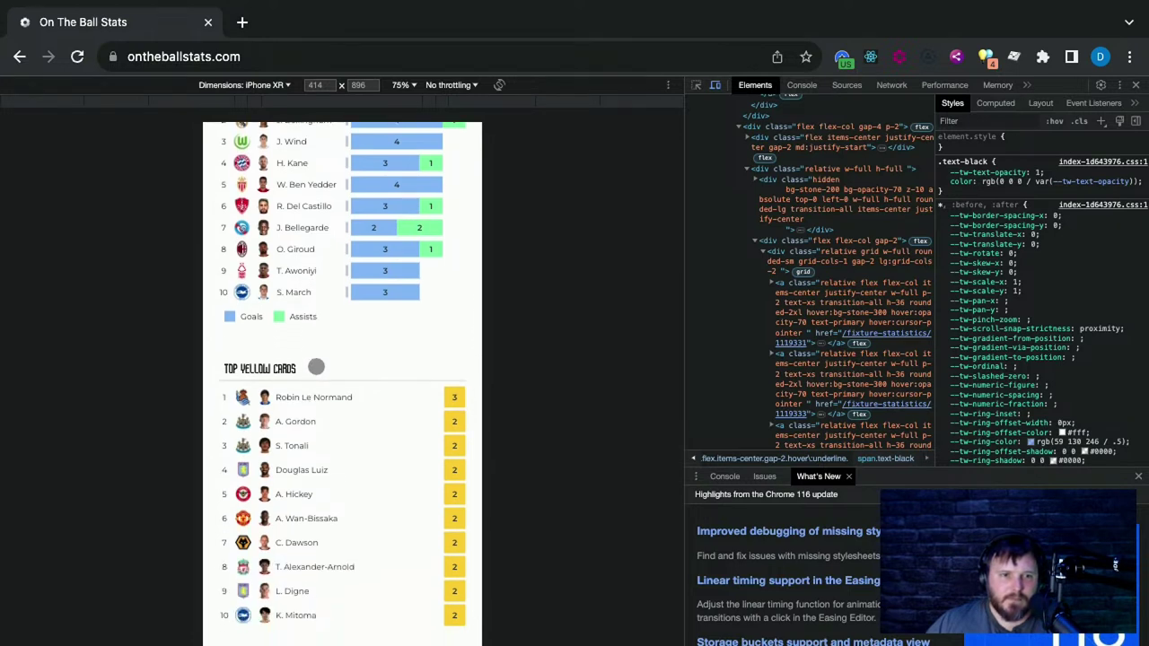
{"action": "scroll", "coordinate": [307, 368], "scroll_direction": "down", "scroll_amount": 3}
{"action": "scroll", "coordinate": [317, 366], "scroll_direction": "down", "scroll_amount": 3}
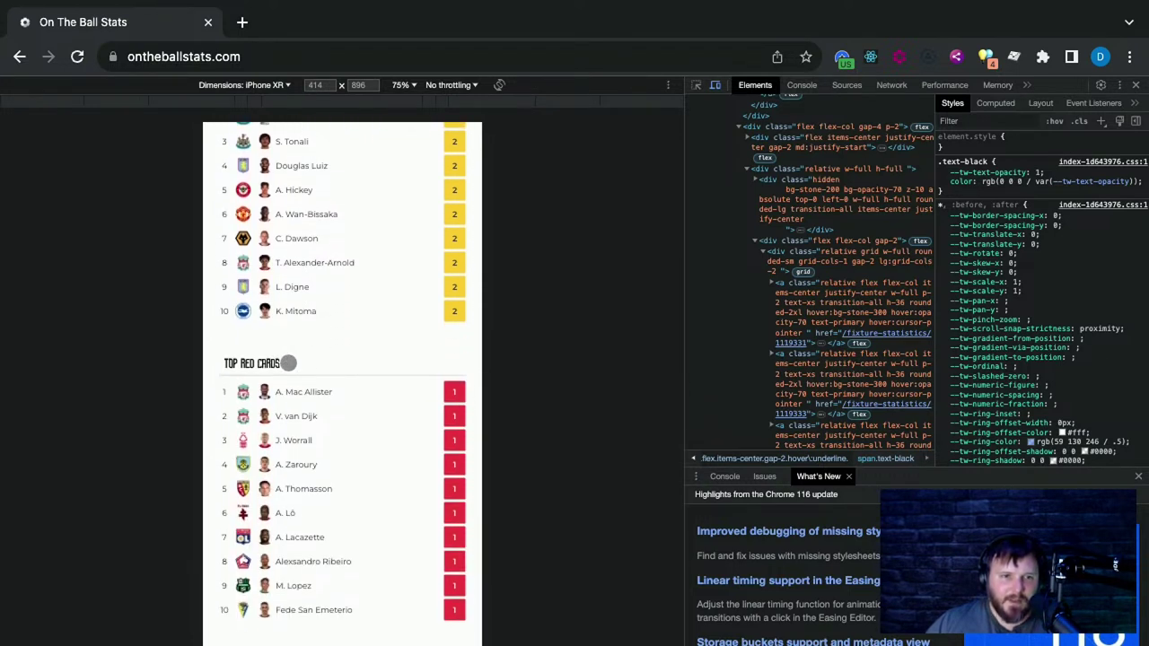
{"action": "scroll", "coordinate": [330, 391], "scroll_direction": "up", "scroll_amount": 1}
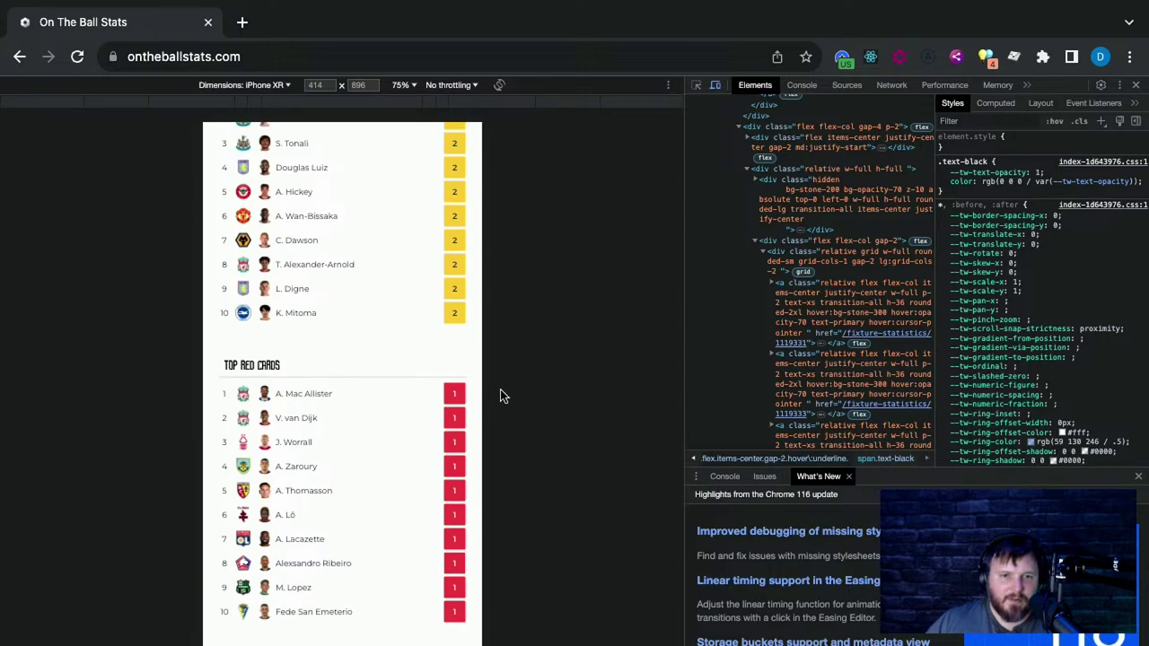
Open the first-ranked player under Top Red Cards and inspect the first "A" column heading of the League Statistics table
{"action": "left_click", "coordinate": [322, 393]}
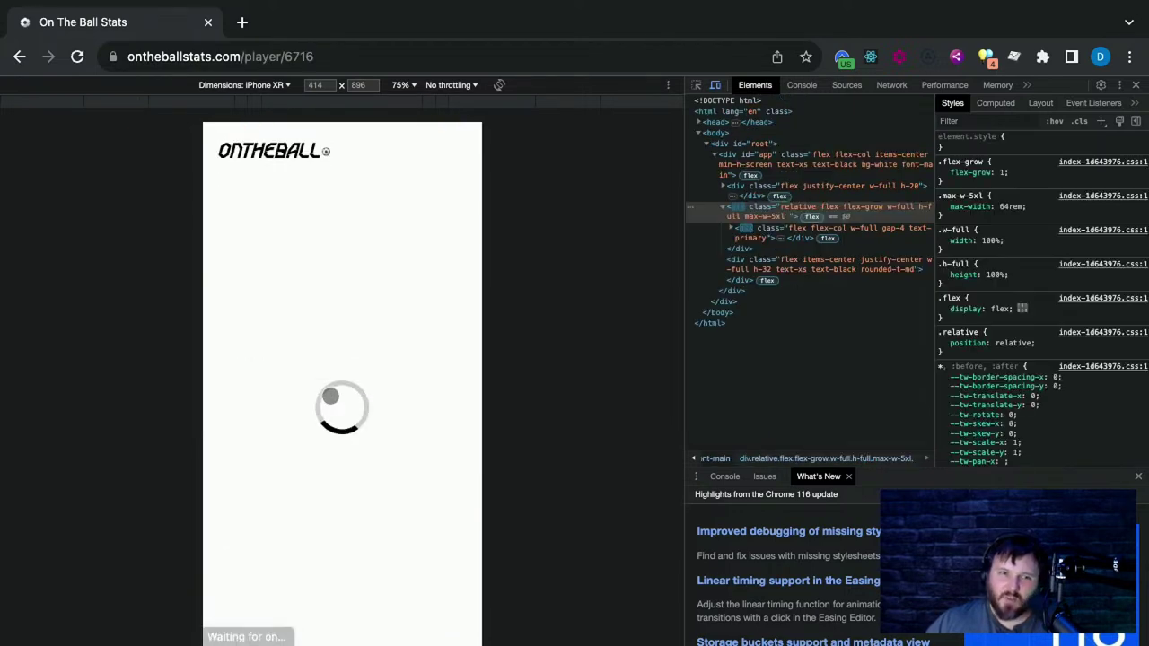
{"action": "scroll", "coordinate": [332, 432], "scroll_direction": "down", "scroll_amount": 2}
{"action": "scroll", "coordinate": [340, 431], "scroll_direction": "up", "scroll_amount": 1}
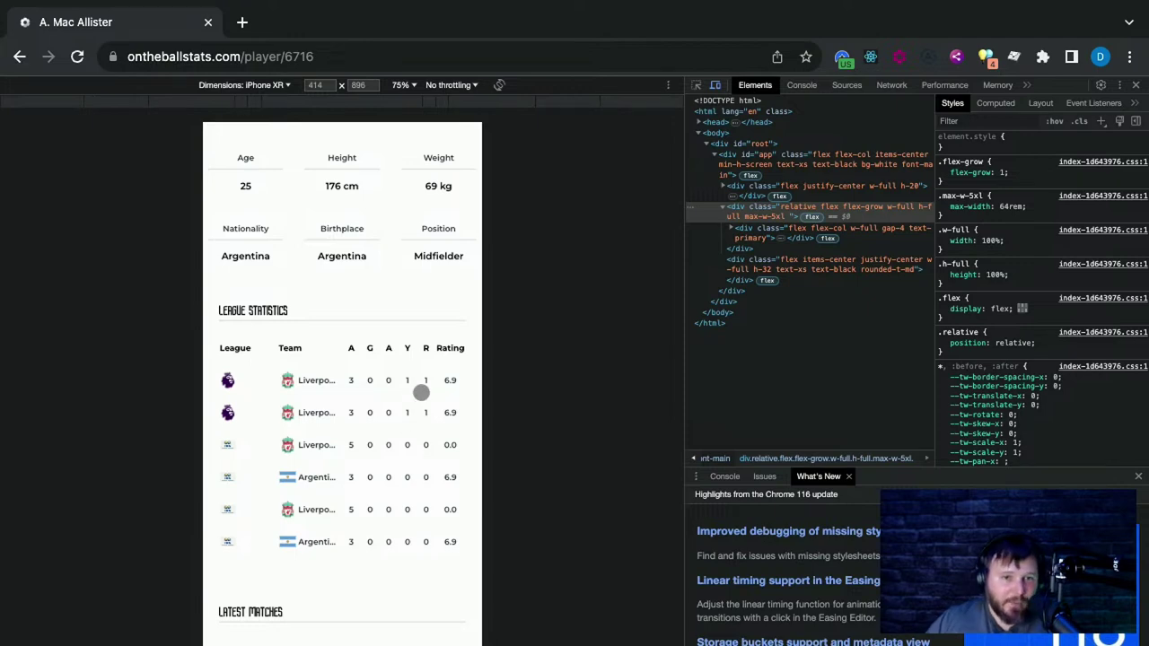
{"action": "left_click", "coordinate": [698, 86]}
{"action": "left_click", "coordinate": [348, 349]}
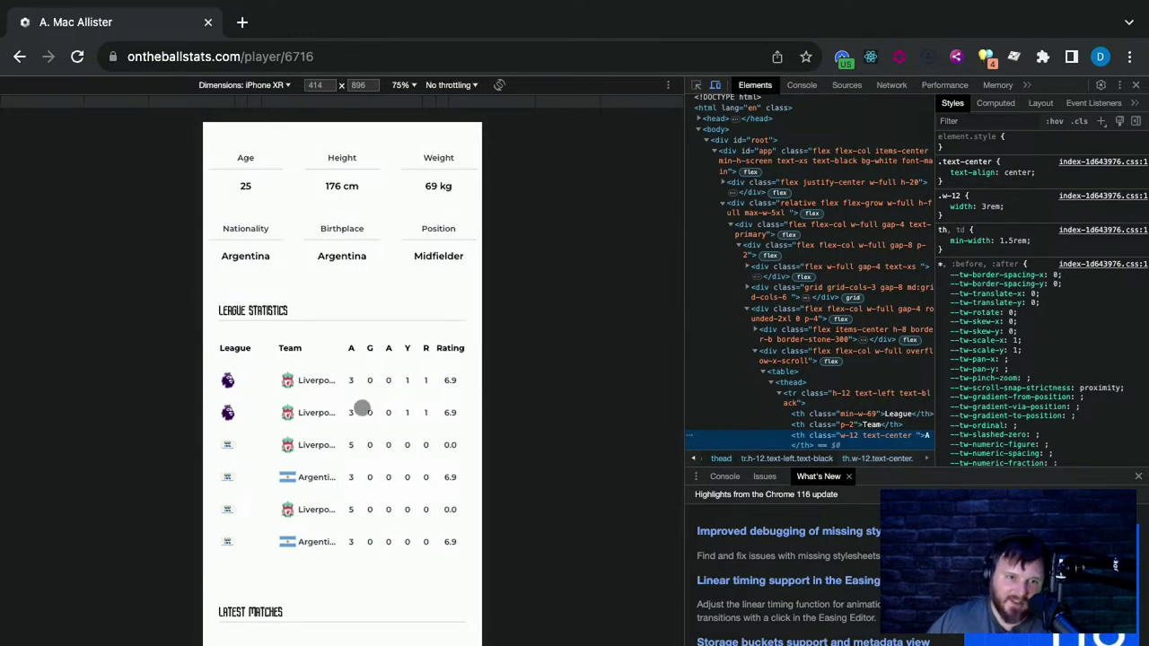
Examine the player's Latest Matches table, checking how its columns shift sideways to show the ratings
{"action": "scroll", "coordinate": [362, 408], "scroll_direction": "down", "scroll_amount": 4}
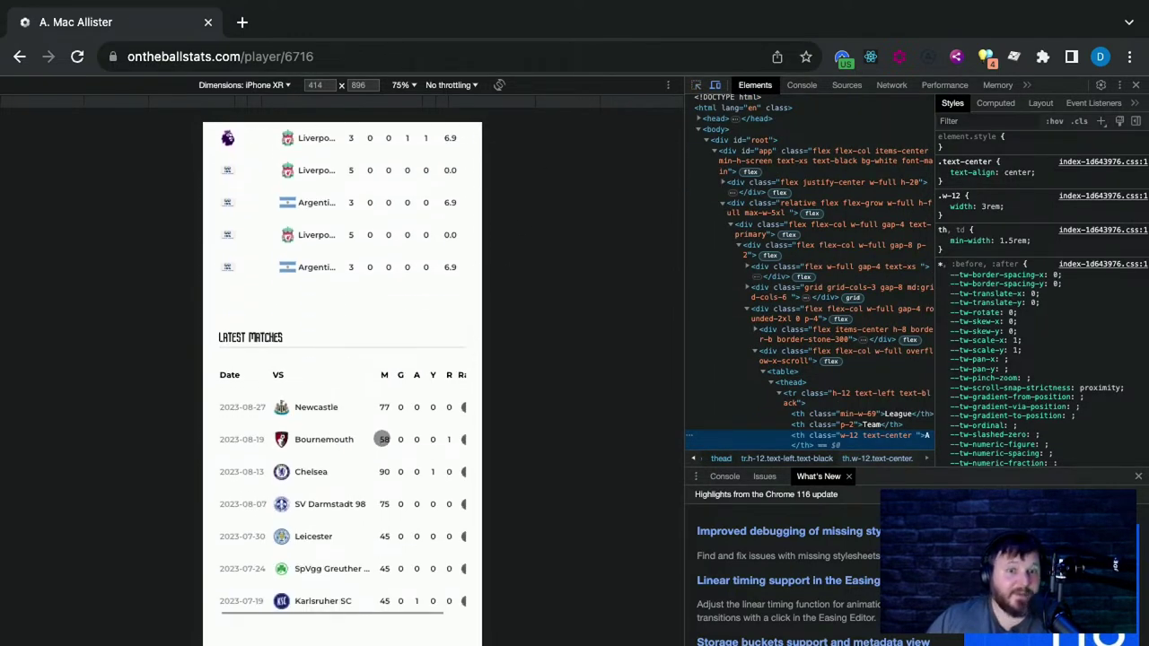
{"action": "scroll", "coordinate": [418, 441], "scroll_direction": "right", "scroll_amount": 2}
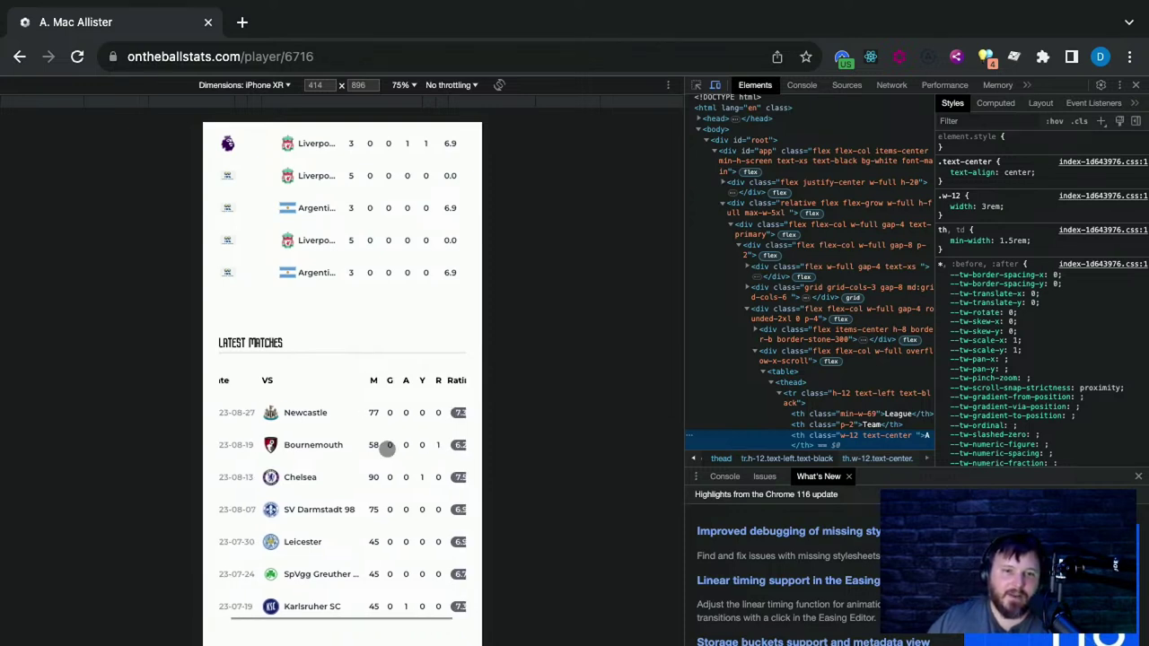
{"action": "scroll", "coordinate": [377, 441], "scroll_direction": "left", "scroll_amount": 2}
{"action": "scroll", "coordinate": [375, 441], "scroll_direction": "right", "scroll_amount": 2}
{"action": "scroll", "coordinate": [392, 422], "scroll_direction": "left", "scroll_amount": 2}
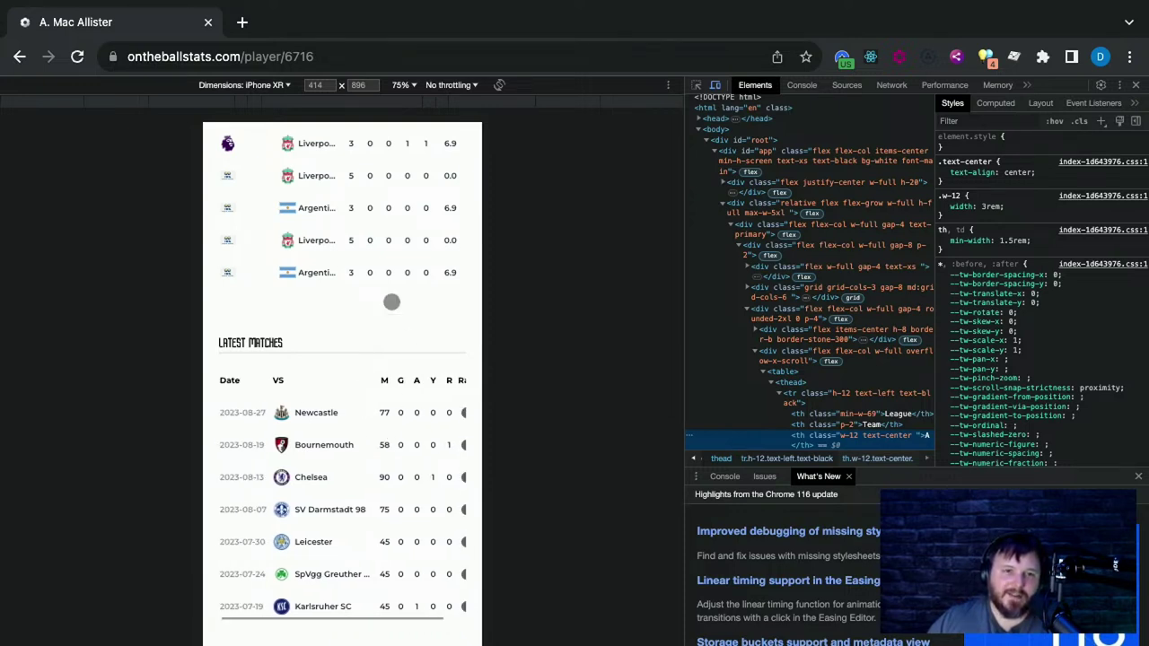
Return to the home page and open the BSC Young Boys against Maccabi Haifa fixture
{"action": "scroll", "coordinate": [356, 278], "scroll_direction": "up", "scroll_amount": 8}
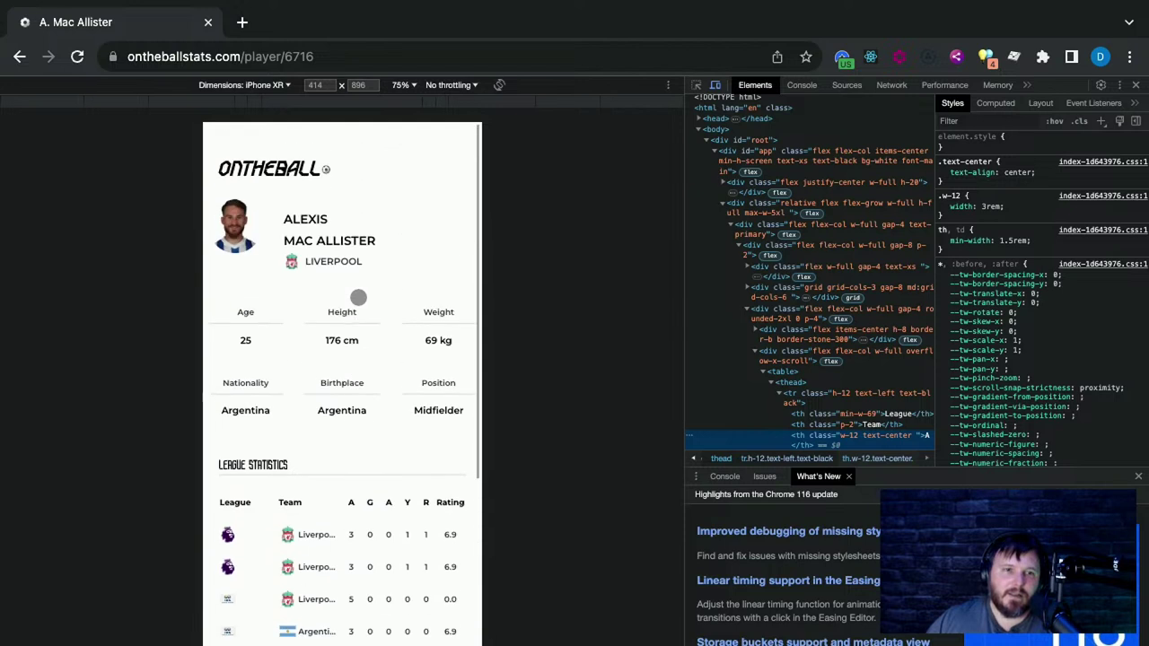
{"action": "left_click", "coordinate": [284, 153]}
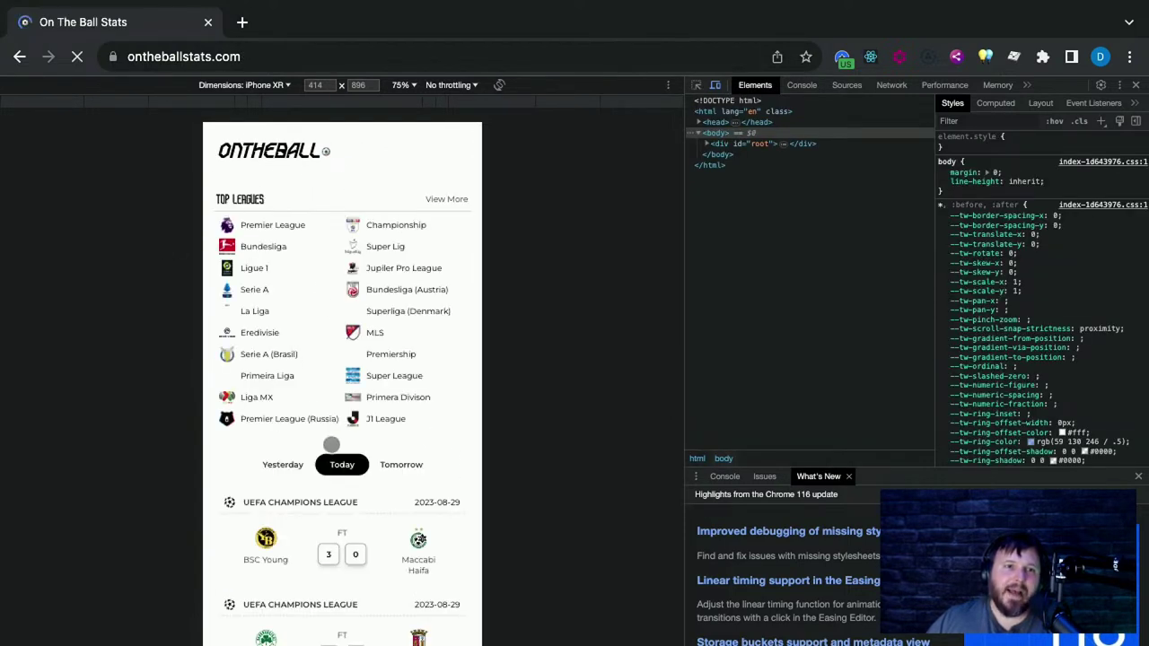
{"action": "scroll", "coordinate": [267, 449], "scroll_direction": "down", "scroll_amount": 1}
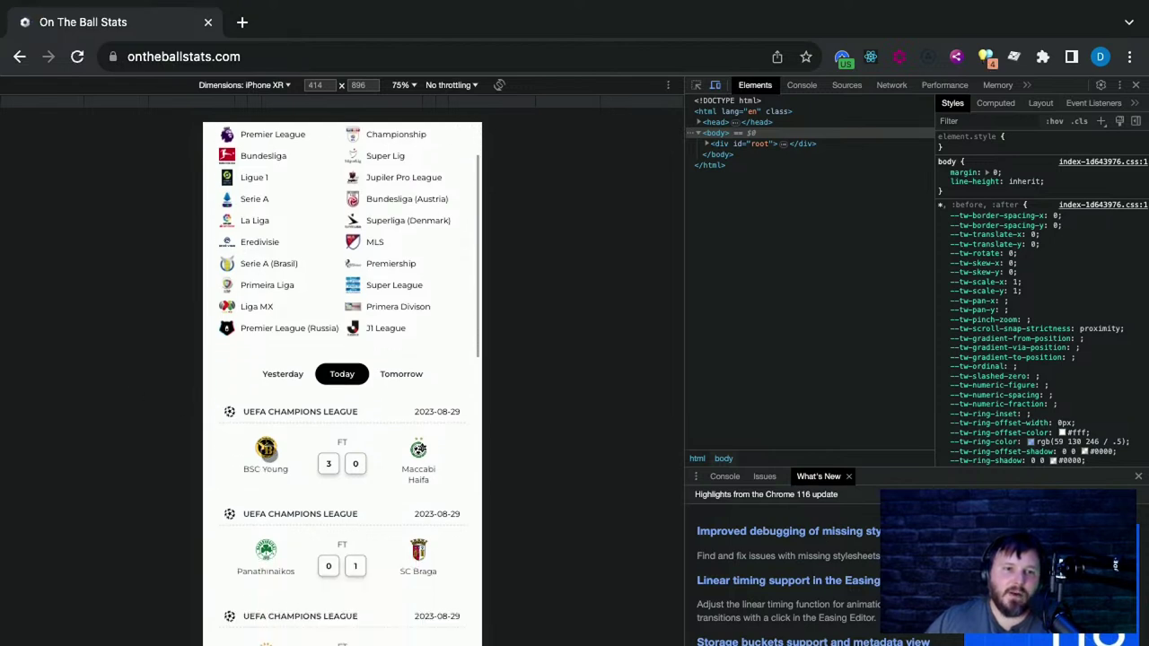
{"action": "left_click", "coordinate": [266, 453]}
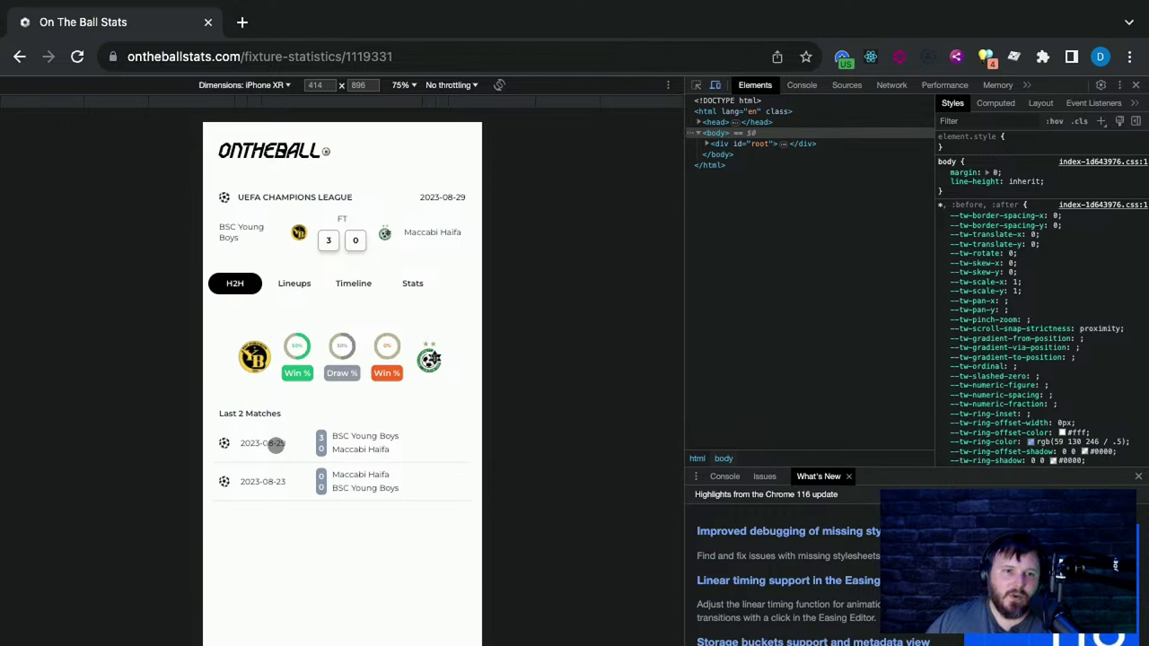
Show the fixture's lineups, open the BSC Young Boys goalkeeper's player page, and go back to the fixture
{"action": "left_click", "coordinate": [306, 279]}
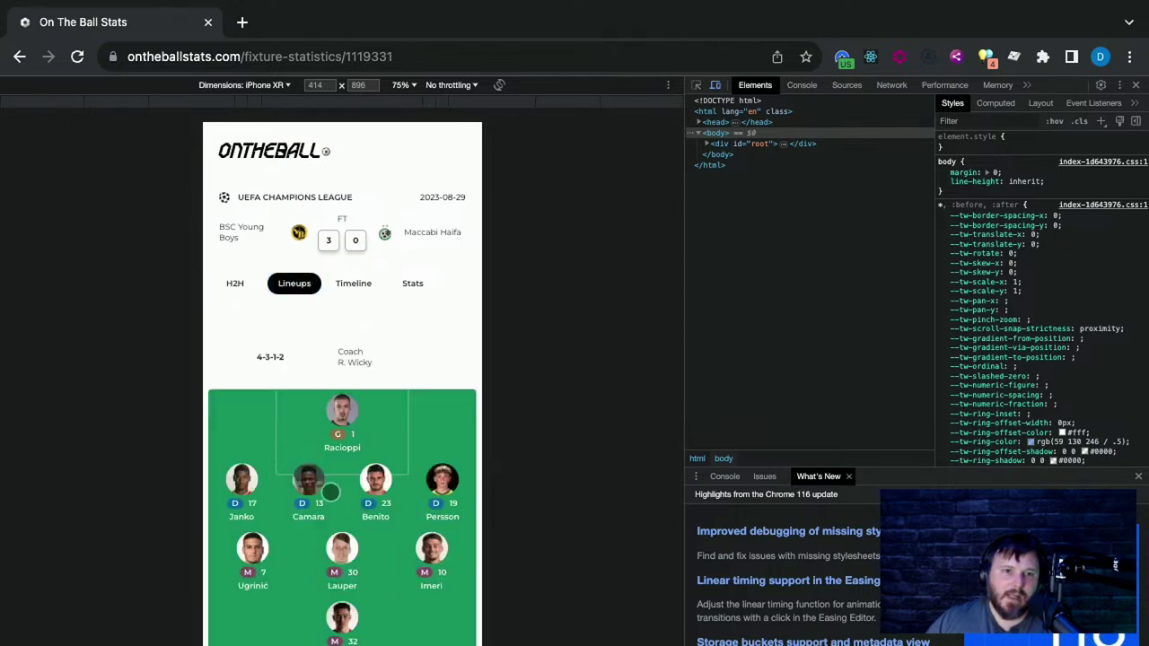
{"action": "left_click", "coordinate": [348, 413]}
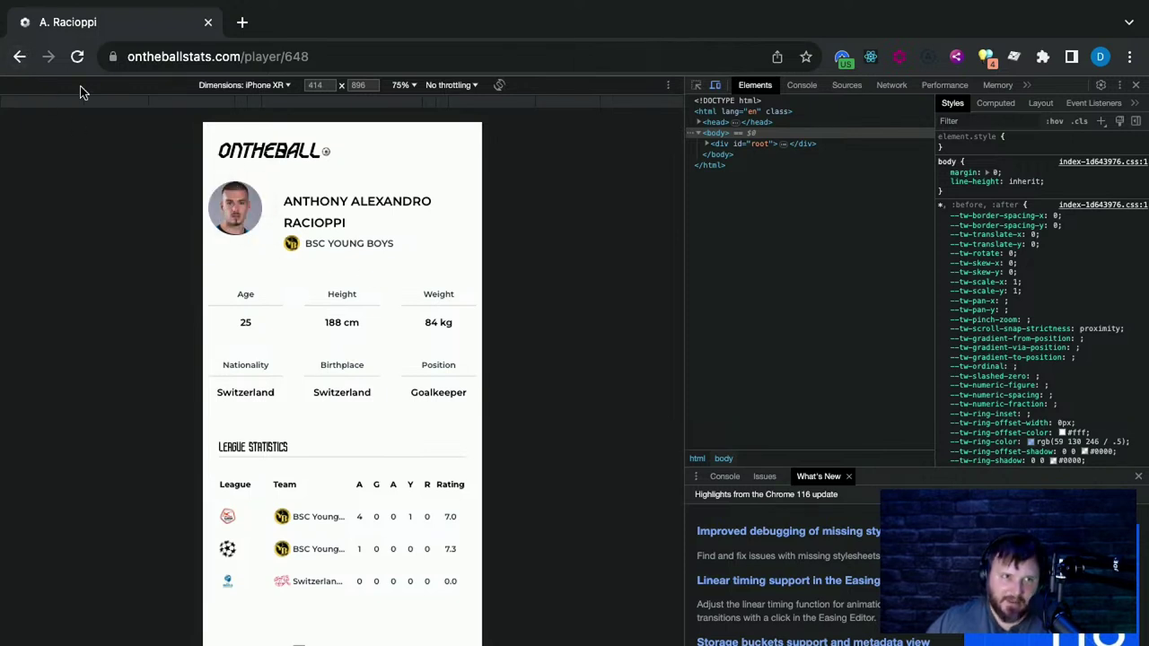
{"action": "left_click", "coordinate": [18, 59]}
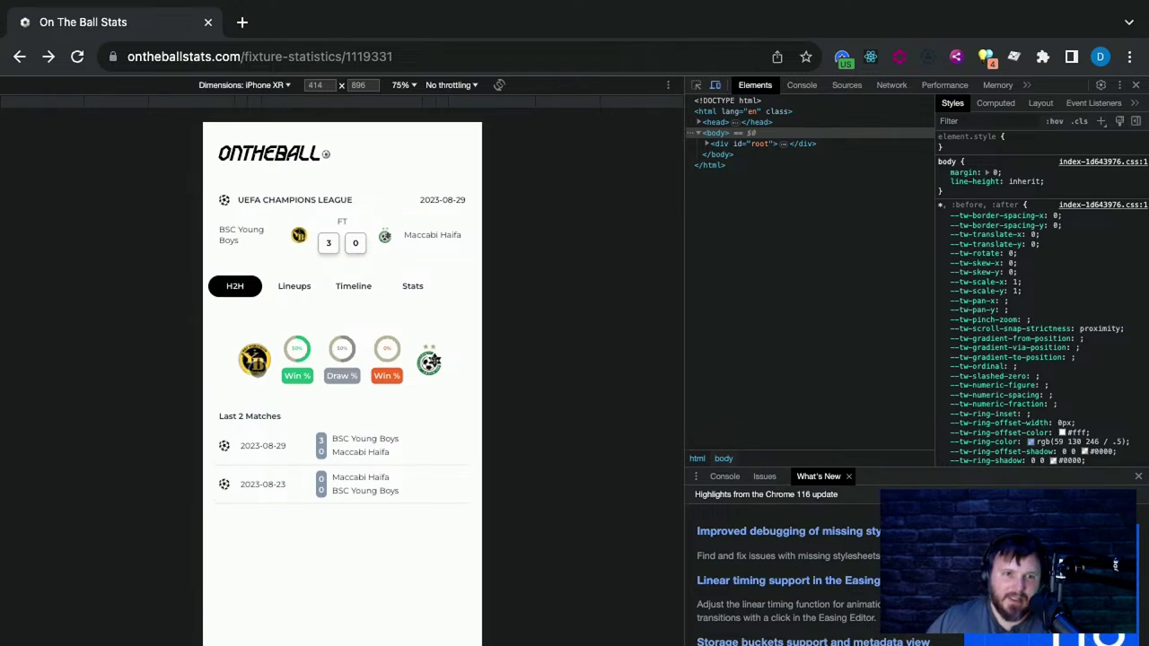
Return to the home page, look over its sections, and open the Championship league
{"action": "left_click", "coordinate": [255, 150]}
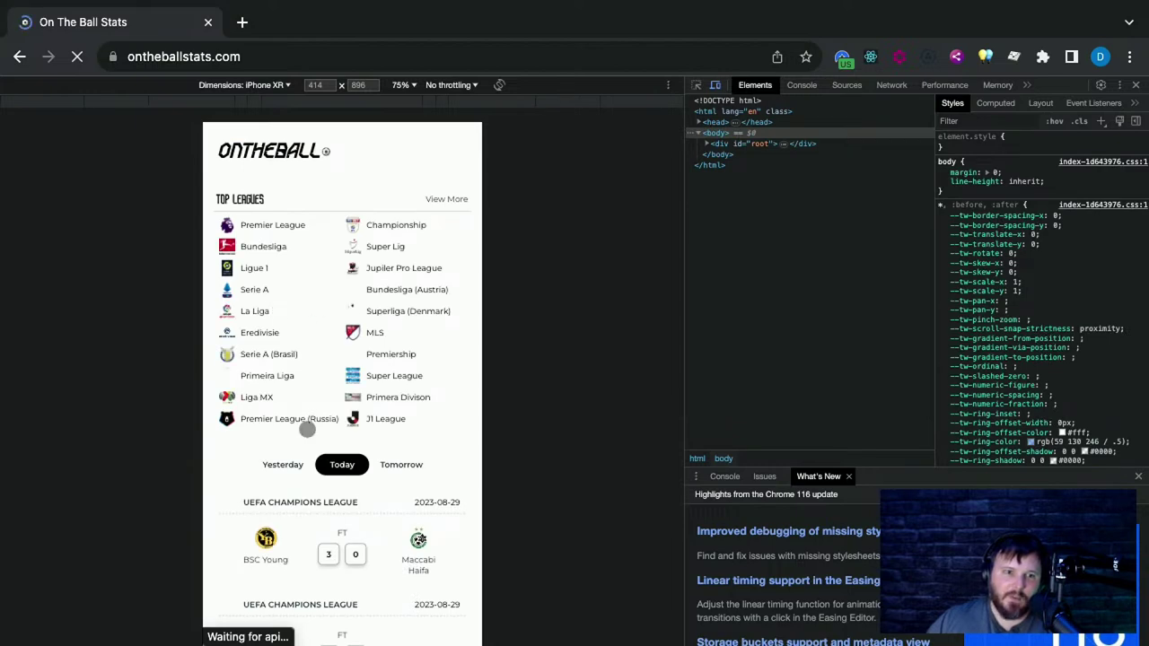
{"action": "scroll", "coordinate": [307, 427], "scroll_direction": "down", "scroll_amount": 15}
{"action": "scroll", "coordinate": [308, 427], "scroll_direction": "up", "scroll_amount": 15}
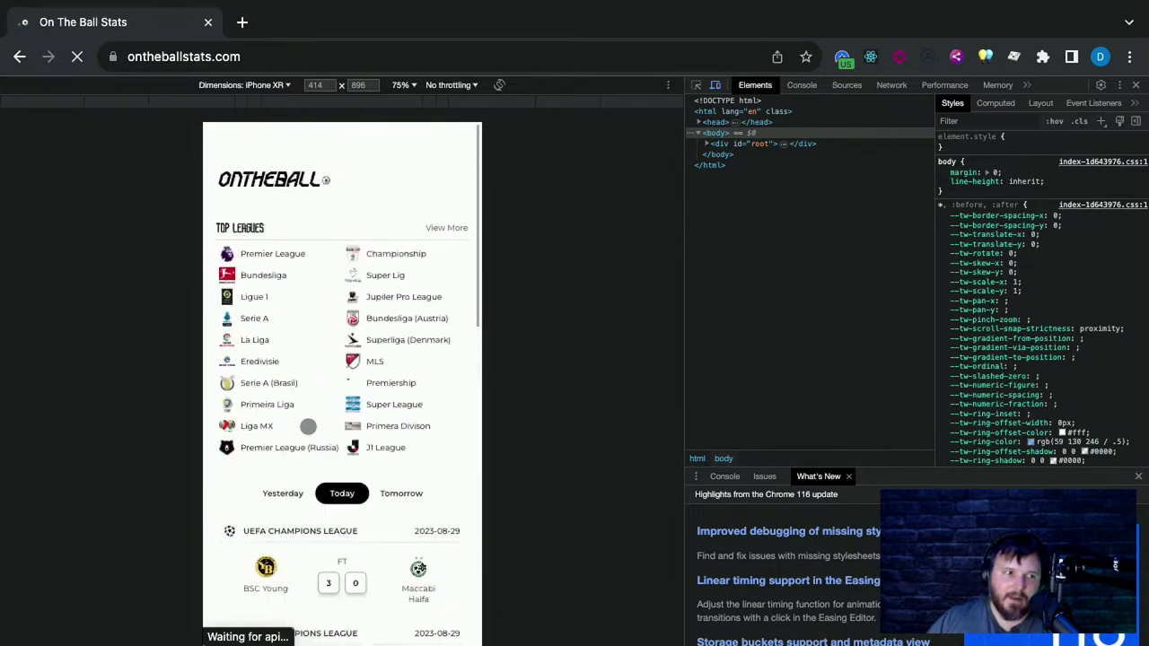
{"action": "left_click", "coordinate": [398, 225]}
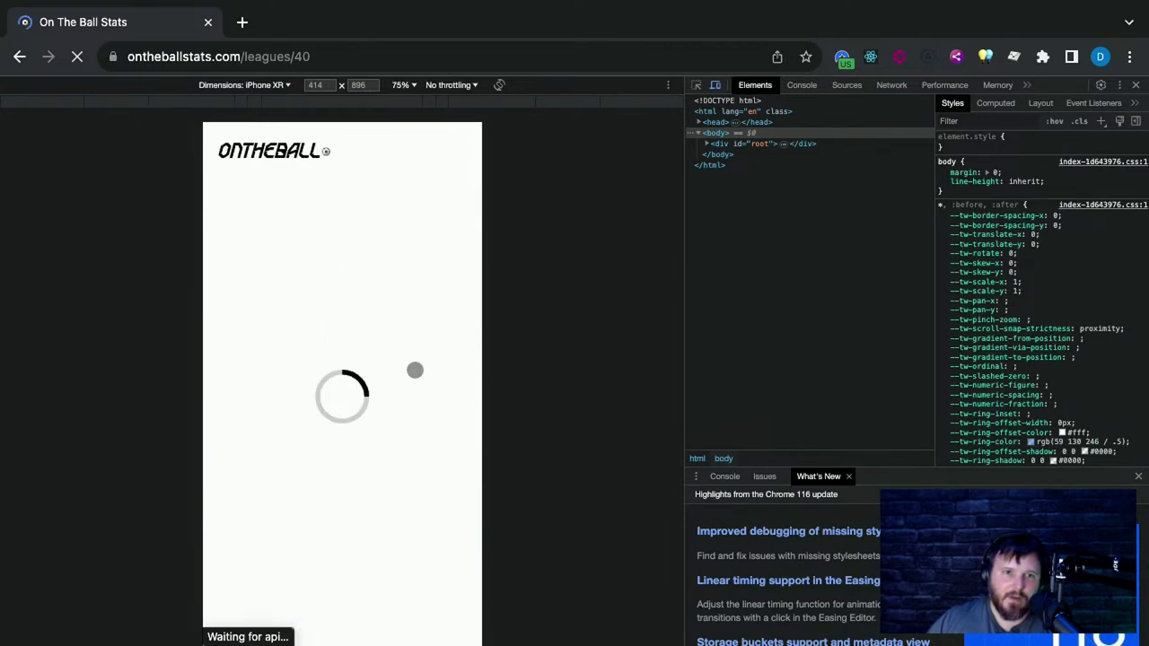
Examine the Championship standings table in the mobile preview, checking how its columns shift sideways to show each team's recent form
{"action": "scroll", "coordinate": [343, 367], "scroll_direction": "down", "scroll_amount": 10}
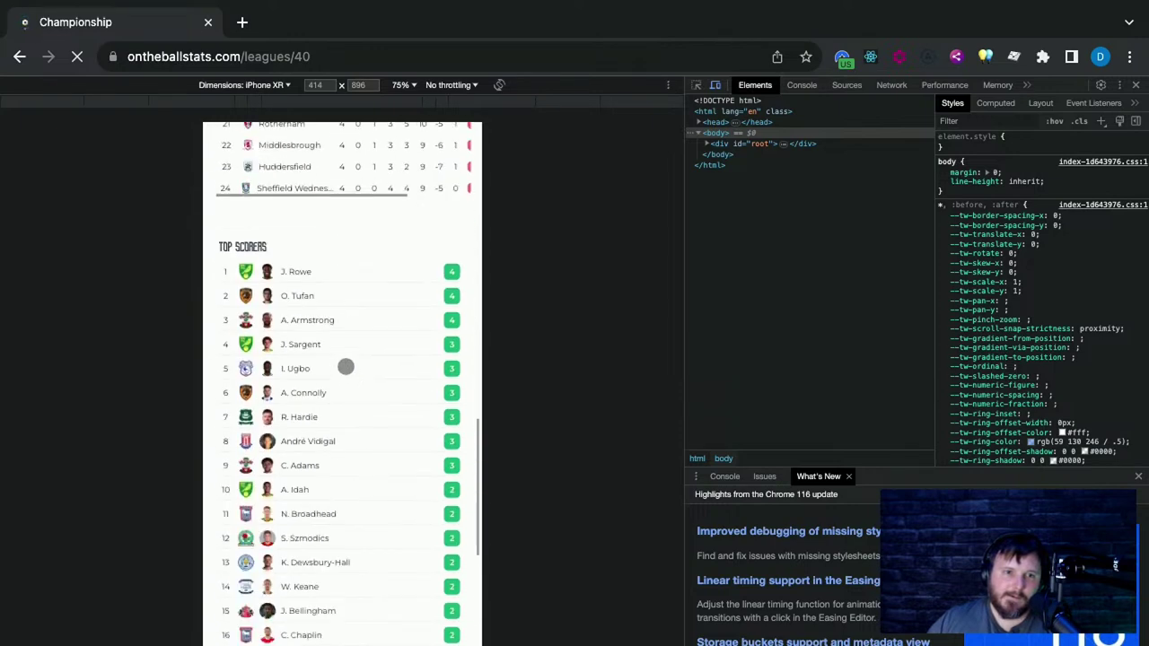
{"action": "scroll", "coordinate": [344, 366], "scroll_direction": "up", "scroll_amount": 8}
{"action": "scroll", "coordinate": [345, 365], "scroll_direction": "down", "scroll_amount": 1}
{"action": "scroll", "coordinate": [348, 361], "scroll_direction": "down", "scroll_amount": 5}
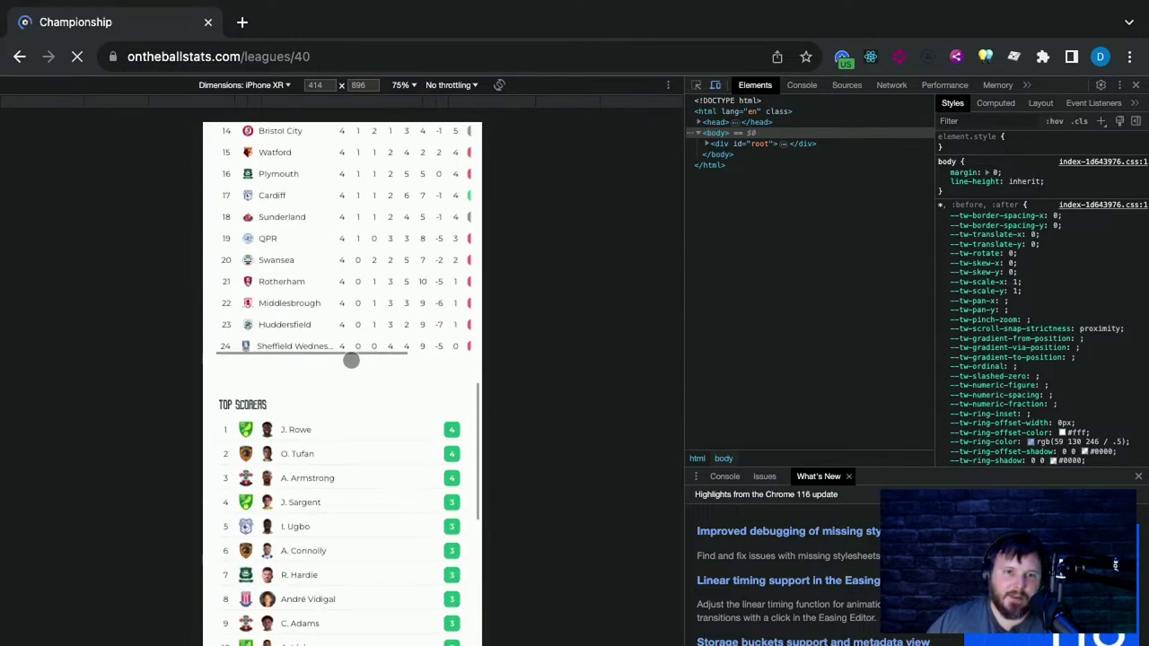
{"action": "scroll", "coordinate": [405, 195], "scroll_direction": "right", "scroll_amount": 3}
{"action": "scroll", "coordinate": [409, 193], "scroll_direction": "left", "scroll_amount": 3}
{"action": "scroll", "coordinate": [396, 201], "scroll_direction": "up", "scroll_amount": 2}
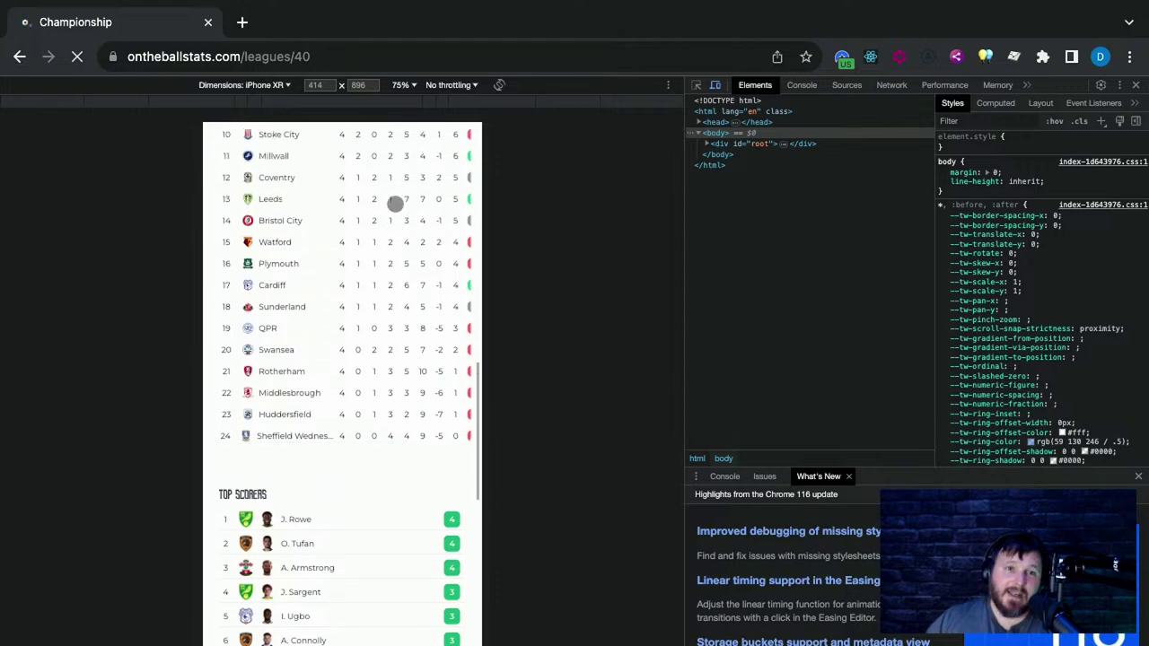
{"action": "scroll", "coordinate": [404, 220], "scroll_direction": "right", "scroll_amount": 3}
{"action": "scroll", "coordinate": [409, 216], "scroll_direction": "up", "scroll_amount": 6}
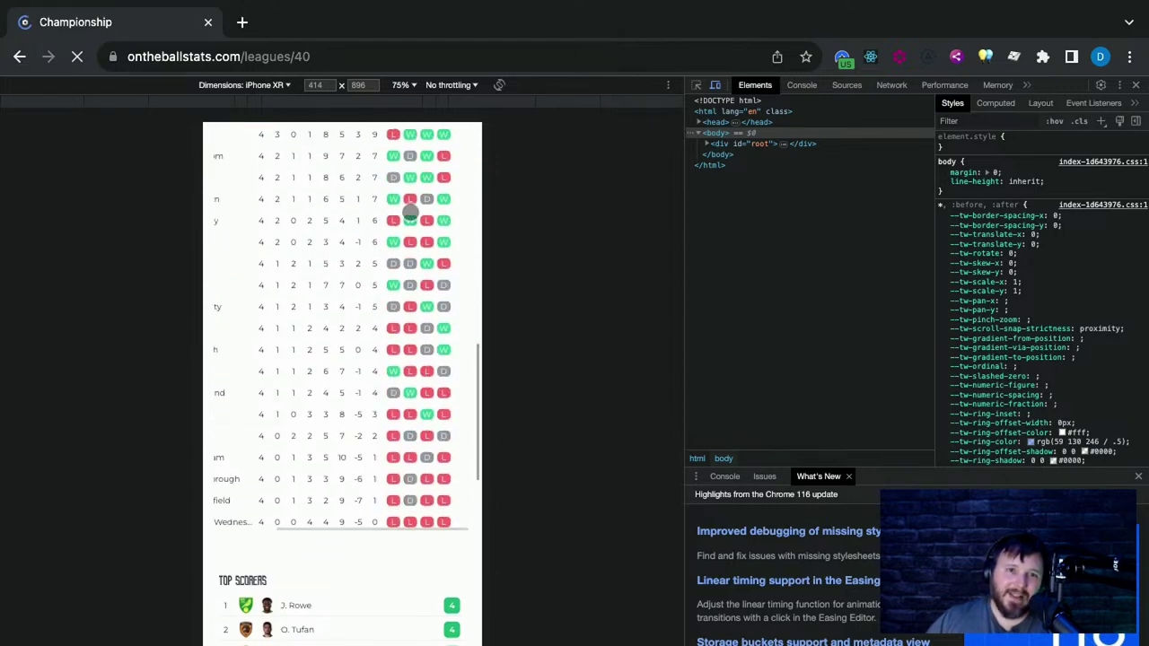
{"action": "scroll", "coordinate": [443, 188], "scroll_direction": "left", "scroll_amount": 3}
Look through the Championship's Top Scorers and Top Assists rankings and return to the beginning of the page
{"action": "scroll", "coordinate": [285, 449], "scroll_direction": "down", "scroll_amount": 9}
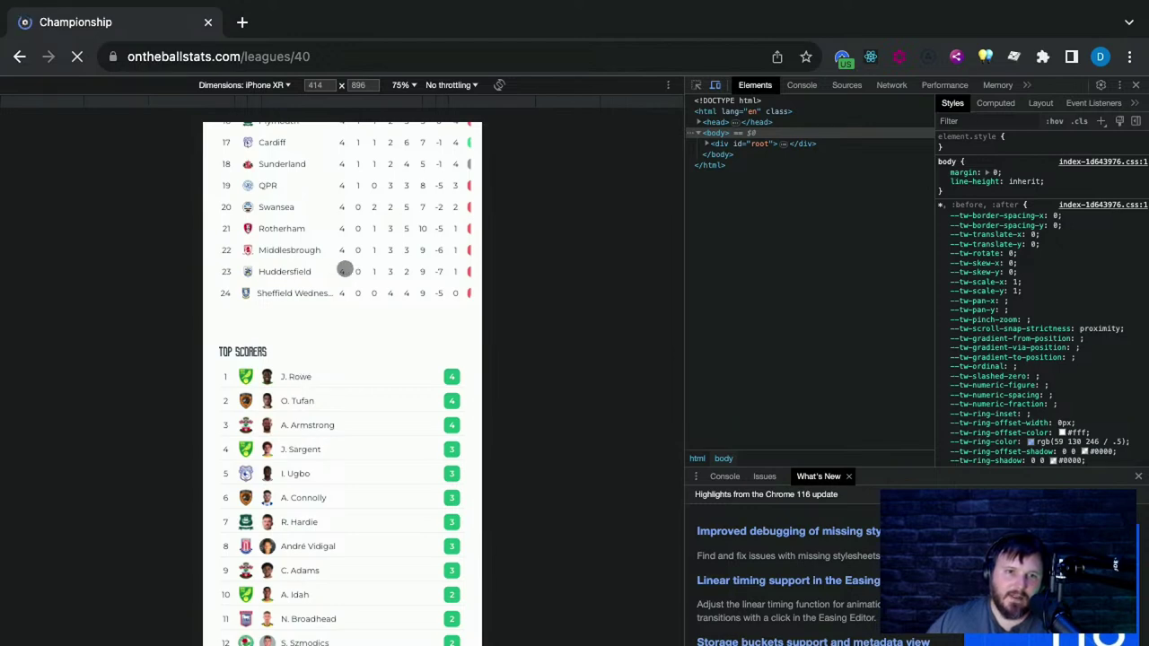
{"action": "scroll", "coordinate": [354, 273], "scroll_direction": "down", "scroll_amount": 17}
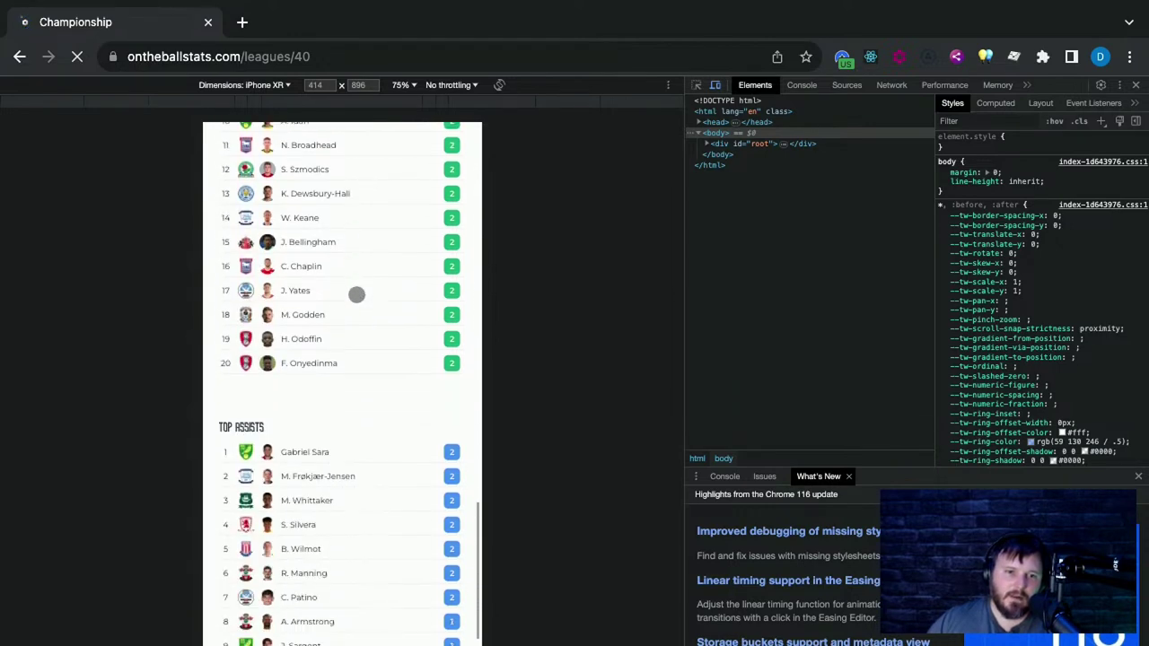
{"action": "scroll", "coordinate": [357, 294], "scroll_direction": "up", "scroll_amount": 20}
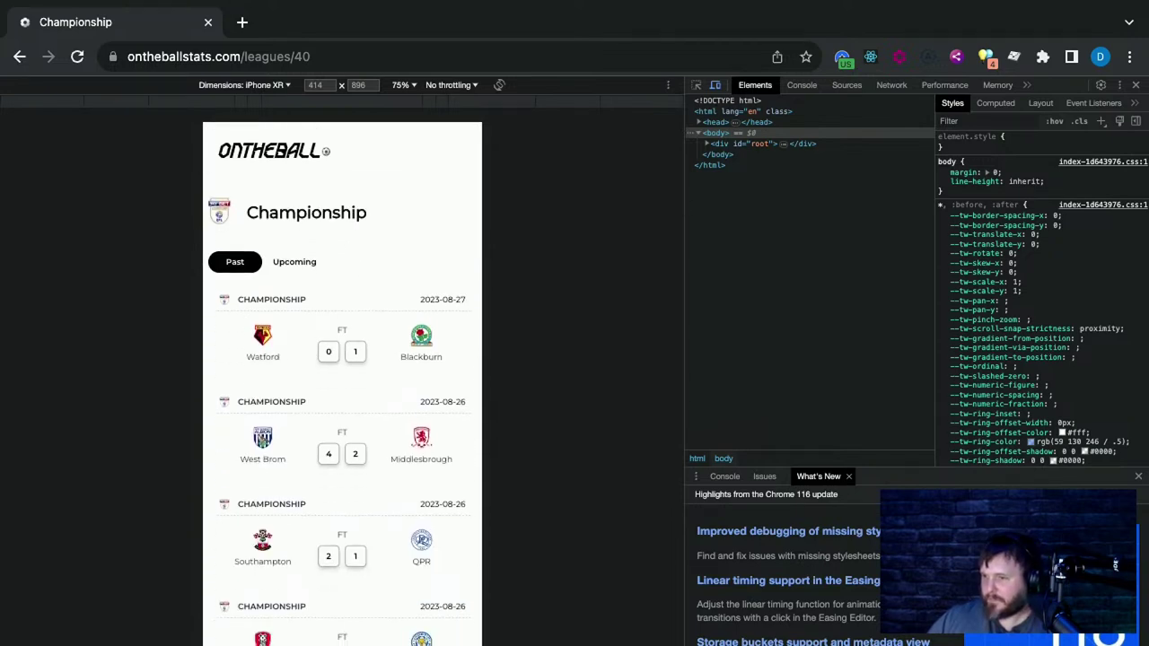
Show the page's image requests in the network log and sort them by size, largest first
{"action": "left_click", "coordinate": [891, 85]}
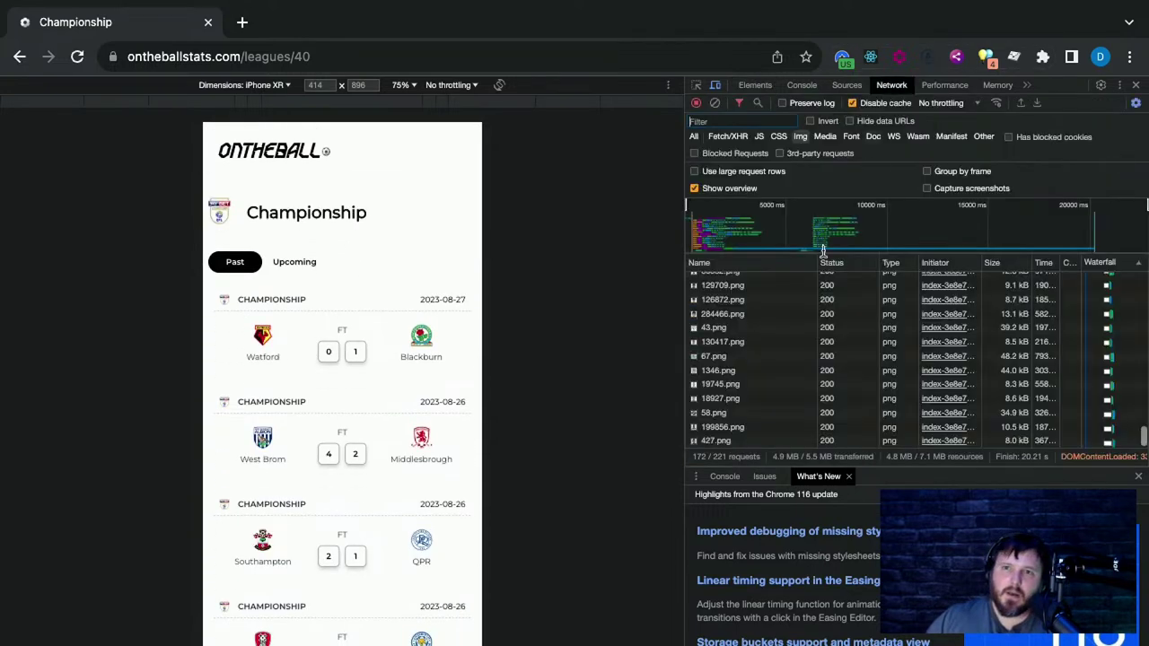
{"action": "scroll", "coordinate": [772, 341], "scroll_direction": "up", "scroll_amount": 10}
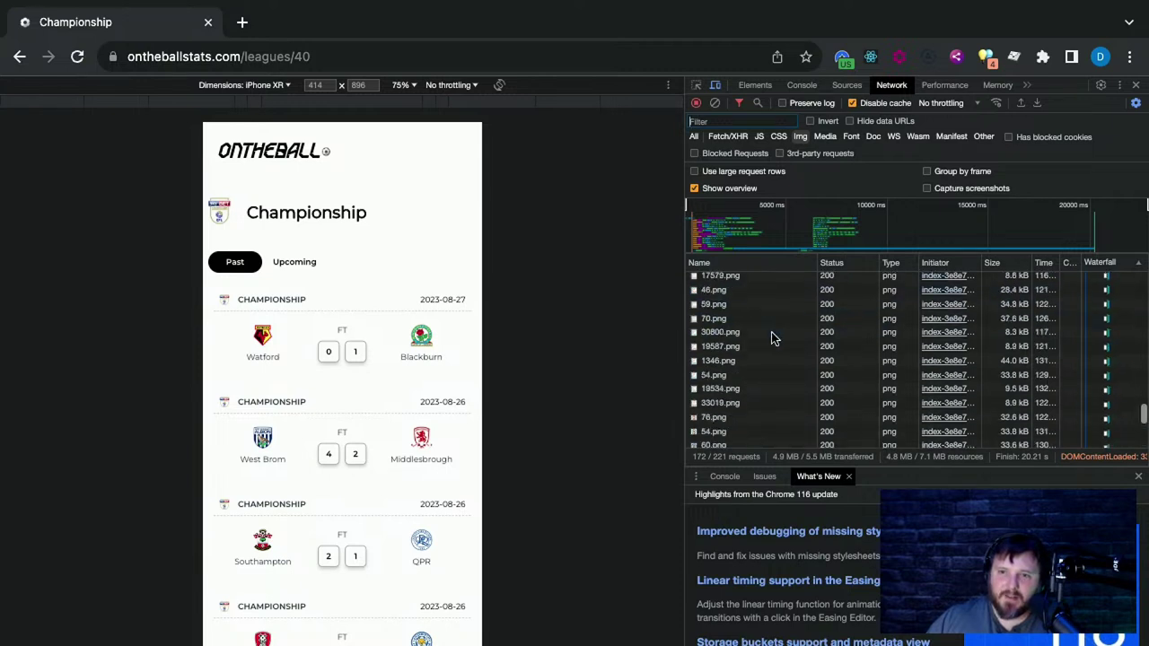
{"action": "left_click", "coordinate": [1013, 271]}
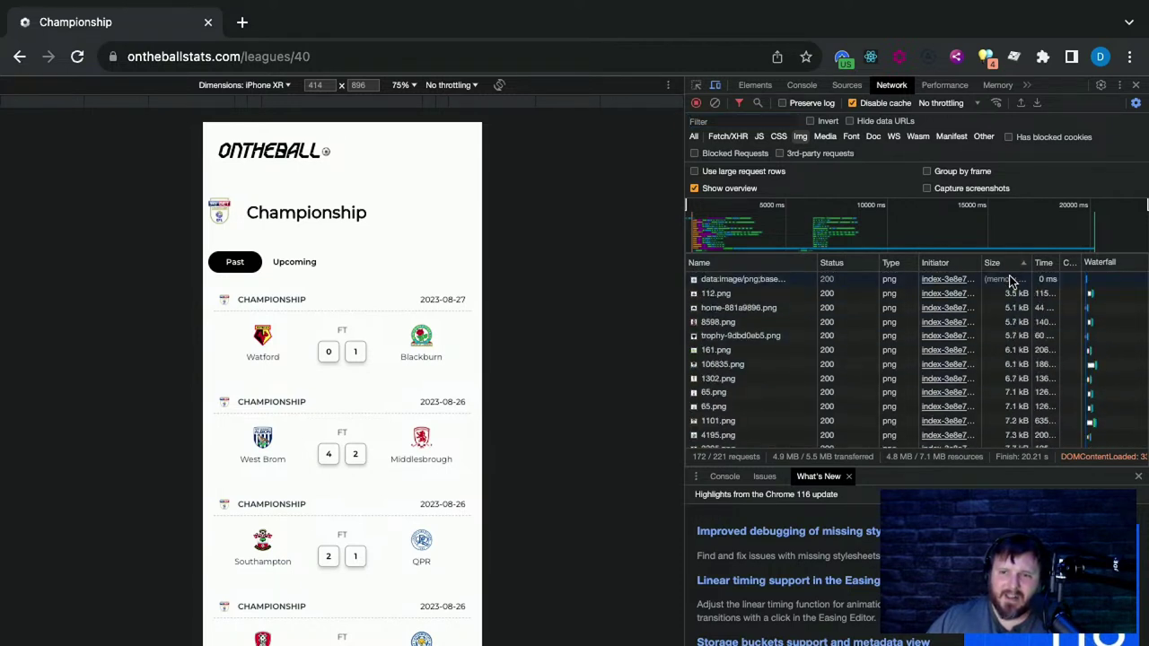
{"action": "left_click", "coordinate": [1012, 270]}
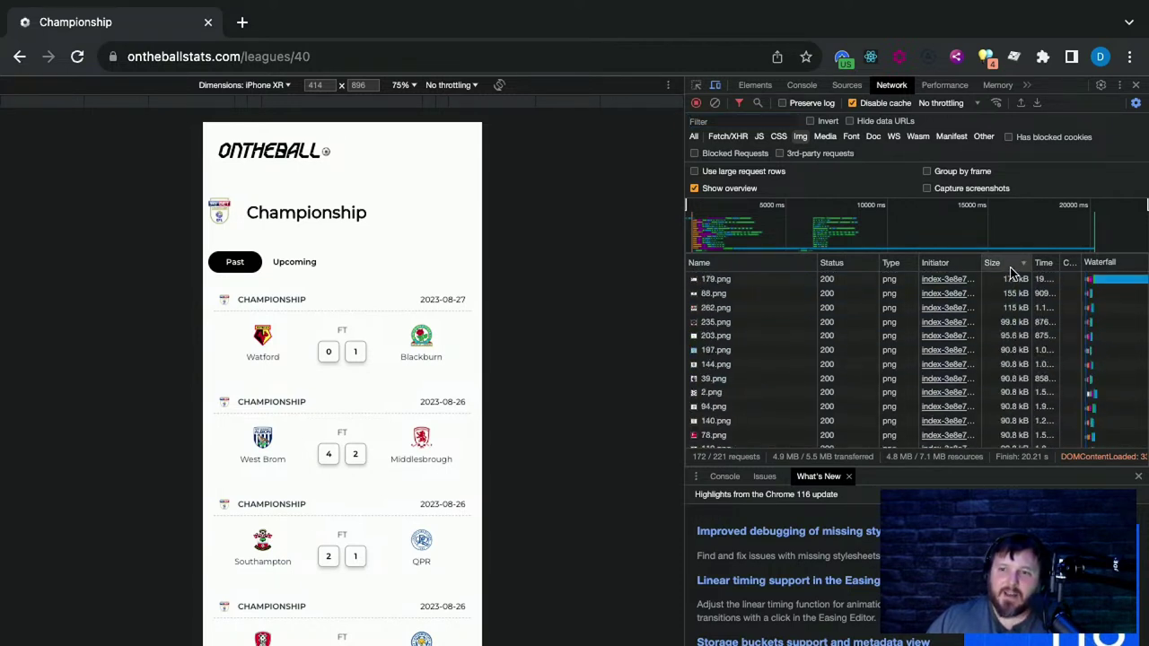
Preview the images 179.png and 235.png from the network log and close each preview
{"action": "left_click", "coordinate": [728, 281]}
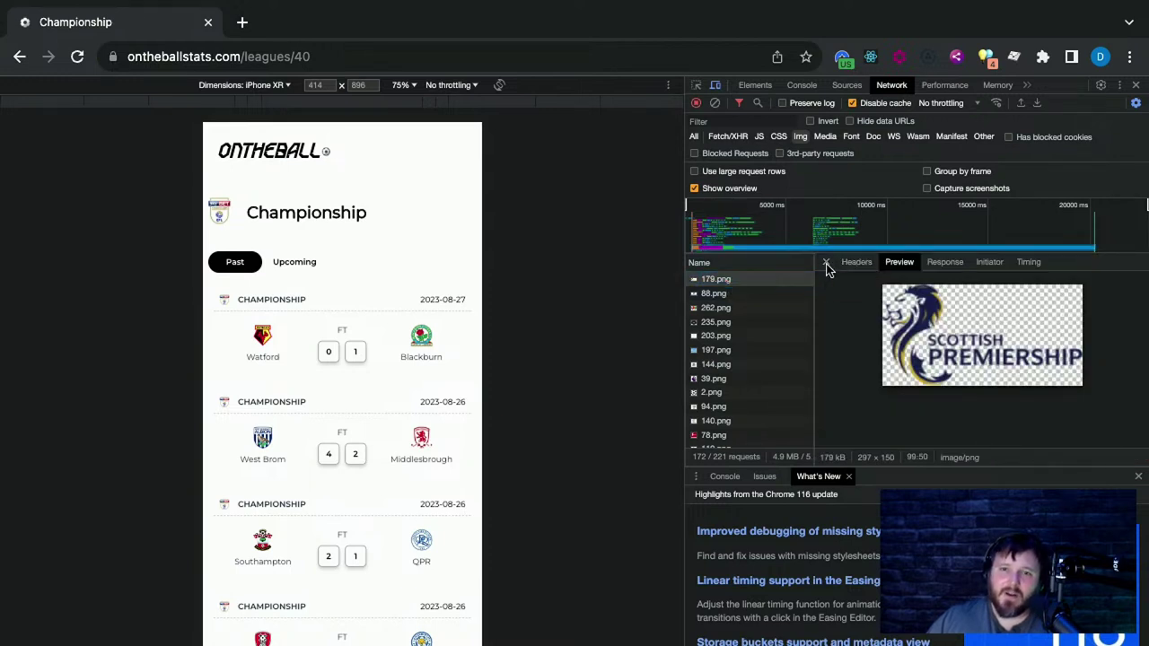
{"action": "left_click", "coordinate": [826, 263]}
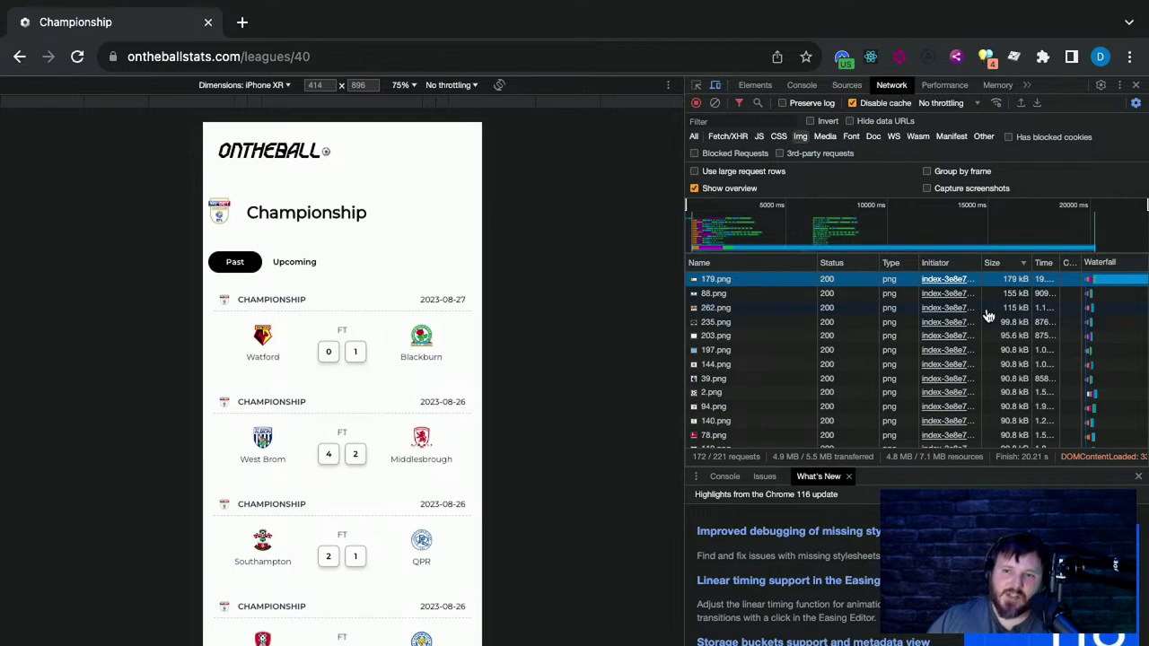
{"action": "left_click", "coordinate": [731, 323]}
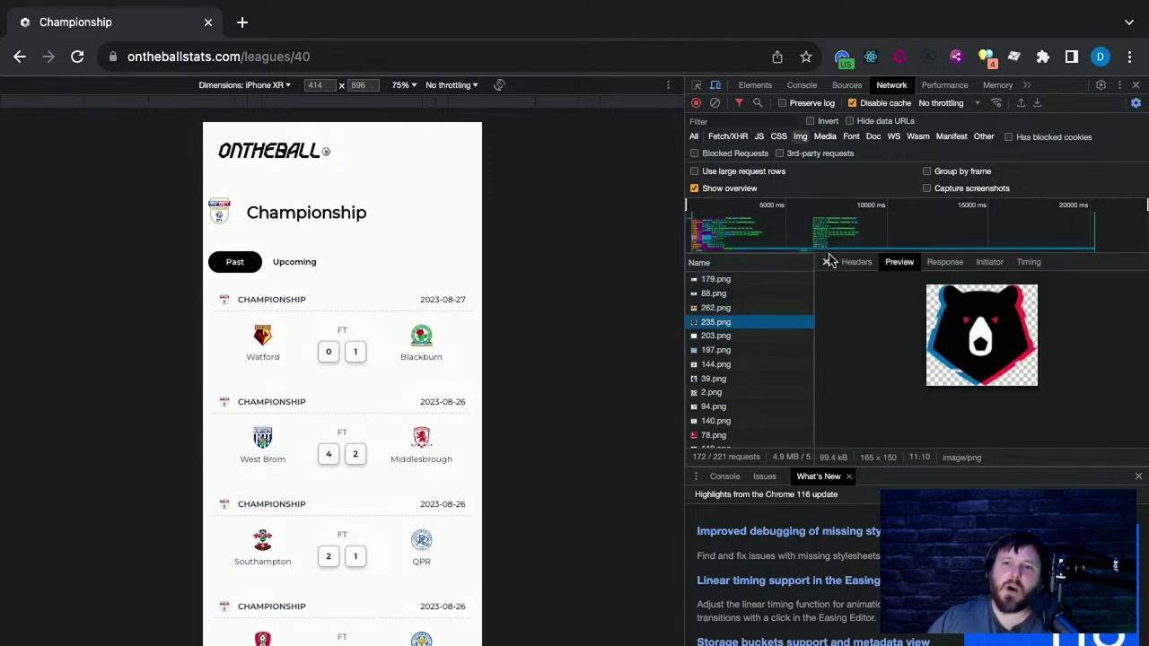
{"action": "left_click", "coordinate": [826, 261]}
Look through the size-sorted list of image requests, comparing the largest and smallest files
{"action": "scroll", "coordinate": [875, 337], "scroll_direction": "down", "scroll_amount": 5}
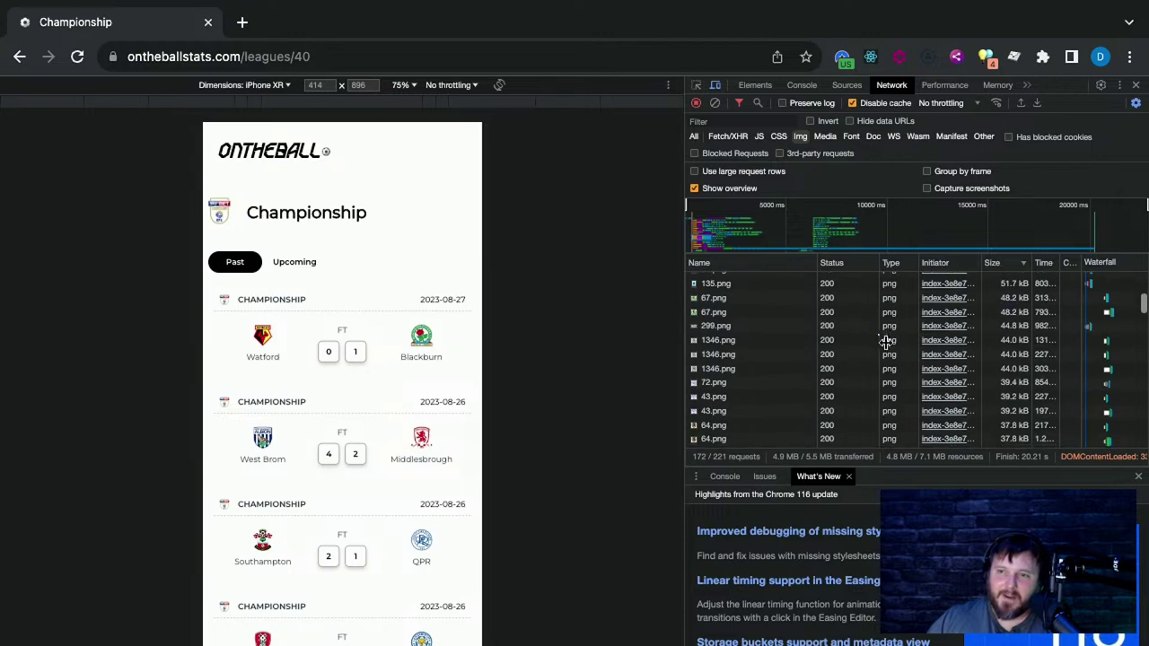
{"action": "scroll", "coordinate": [884, 341], "scroll_direction": "down", "scroll_amount": 15}
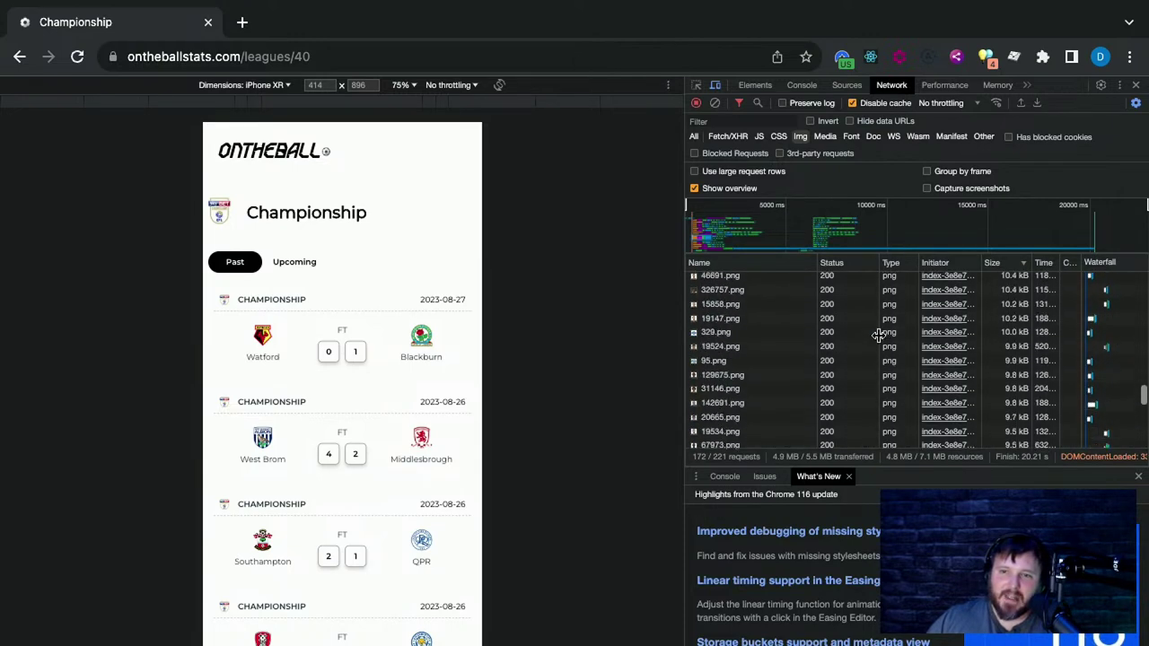
{"action": "scroll", "coordinate": [877, 335], "scroll_direction": "up", "scroll_amount": 15}
{"action": "scroll", "coordinate": [880, 334], "scroll_direction": "up", "scroll_amount": 5}
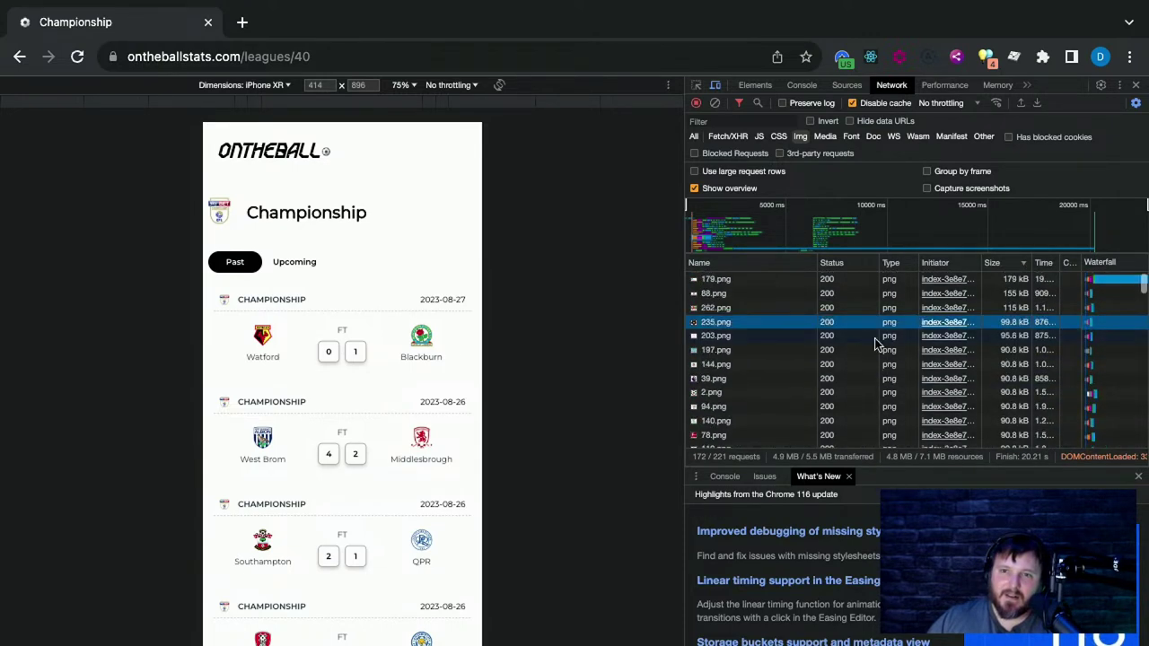
Return to the home page, reload it, and review the sizes of its image requests in the network log
{"action": "left_click", "coordinate": [300, 154]}
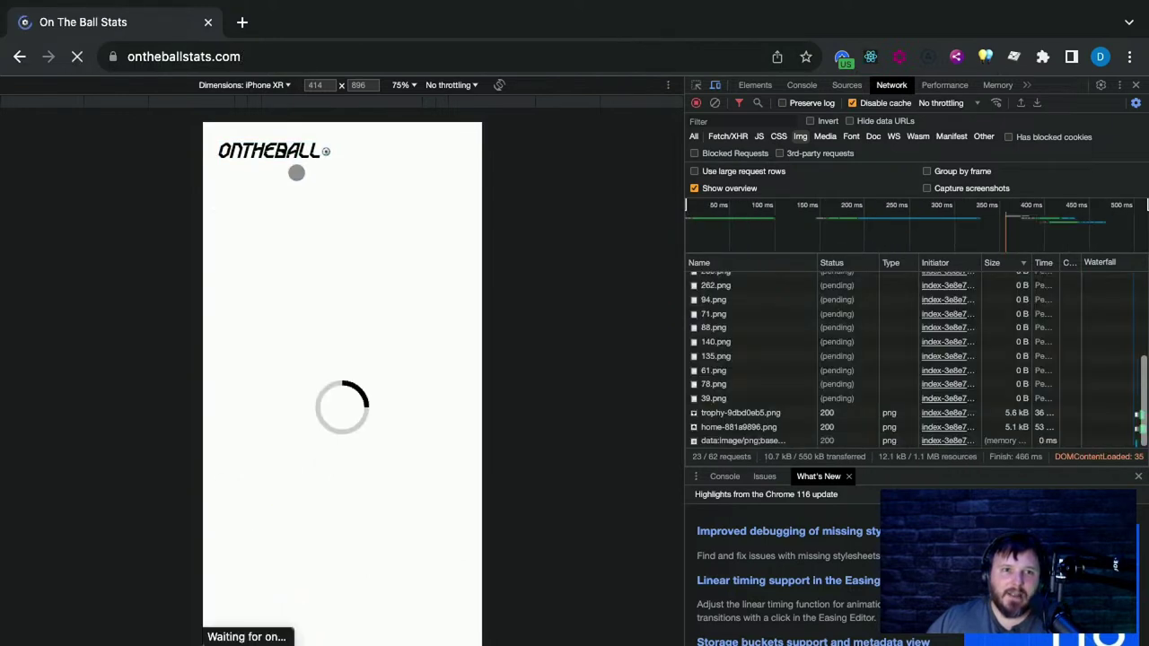
{"action": "right_click", "coordinate": [77, 57]}
{"action": "left_click", "coordinate": [159, 146]}
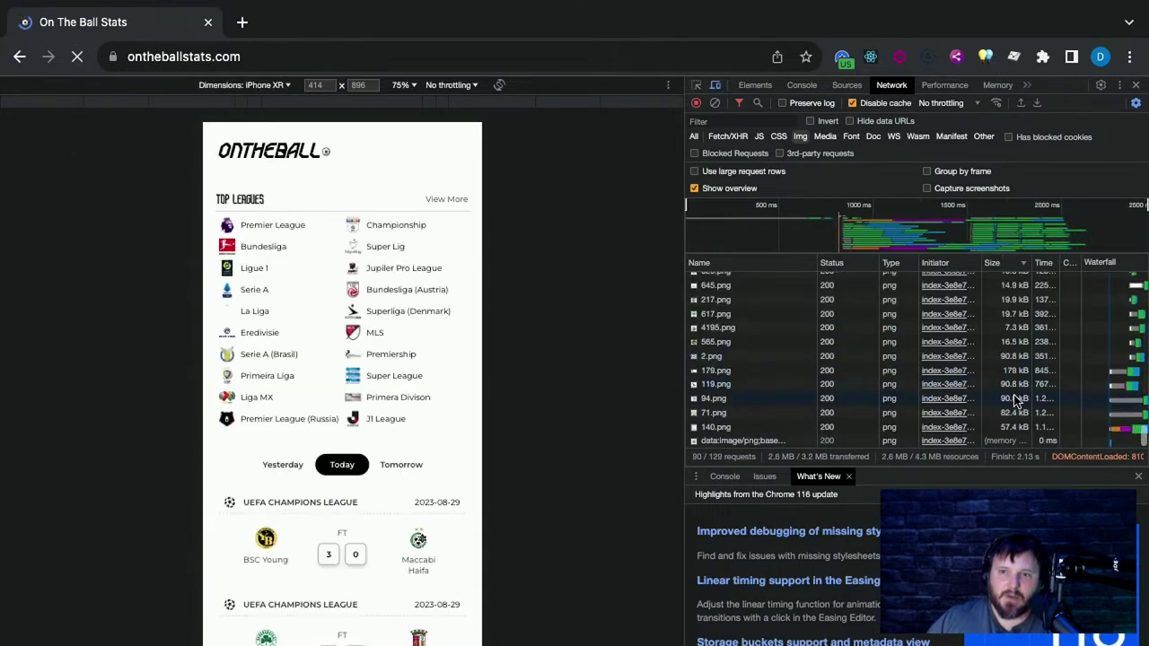
{"action": "scroll", "coordinate": [1009, 291], "scroll_direction": "up", "scroll_amount": 5}
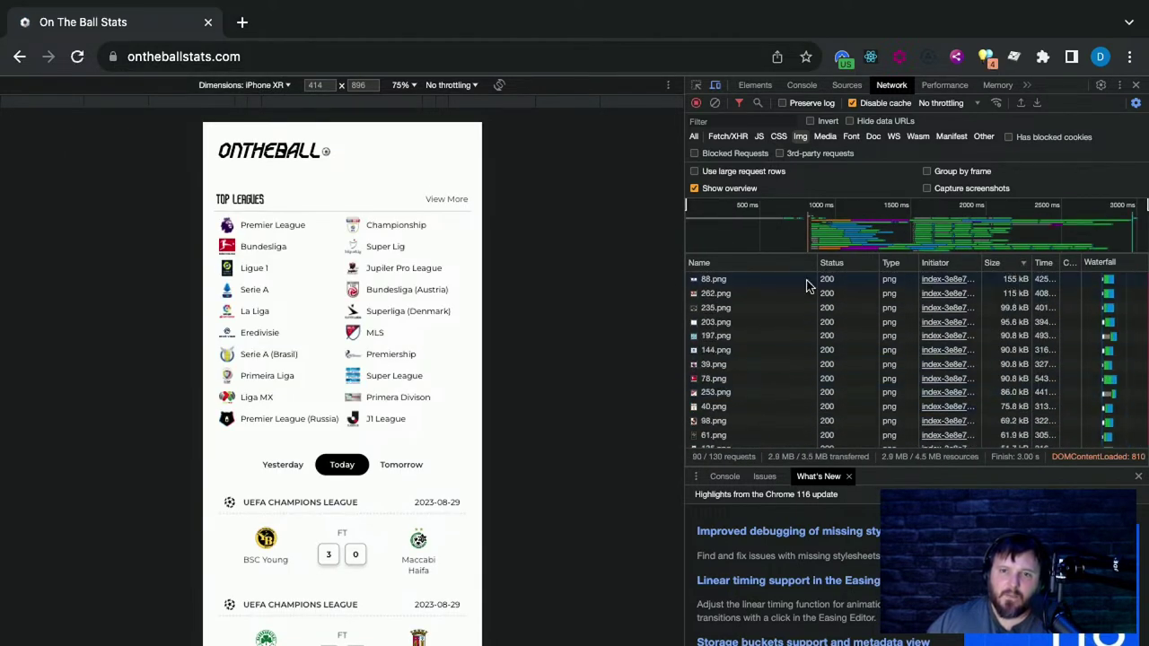
{"action": "scroll", "coordinate": [874, 372], "scroll_direction": "down", "scroll_amount": 15}
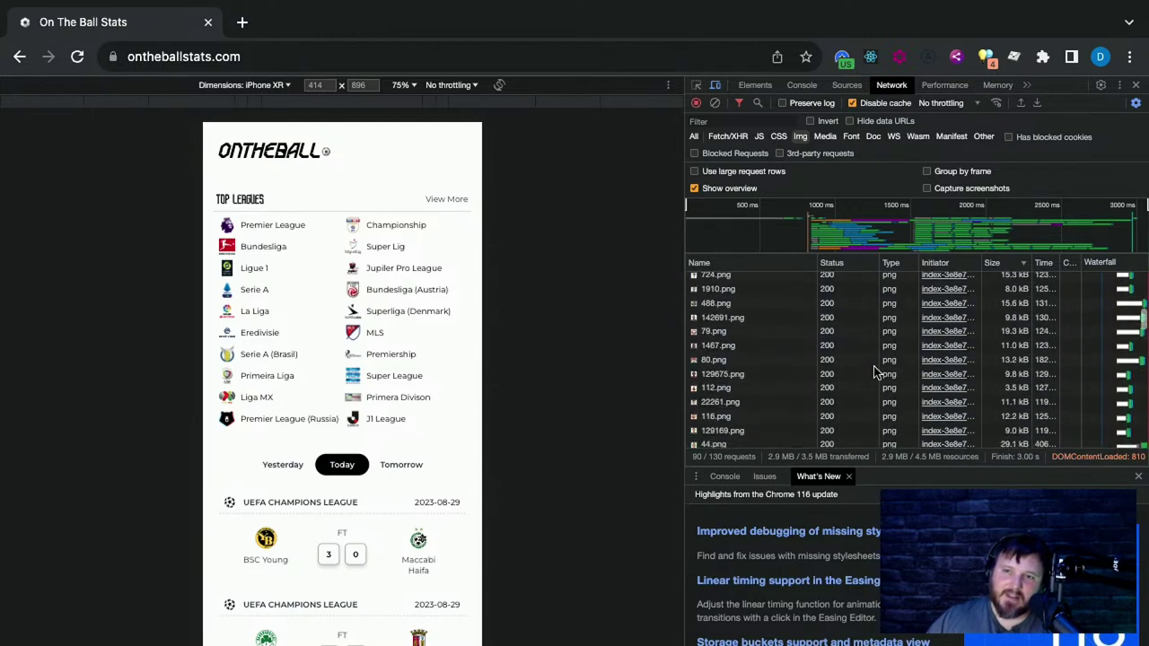
{"action": "scroll", "coordinate": [939, 392], "scroll_direction": "down", "scroll_amount": 1}
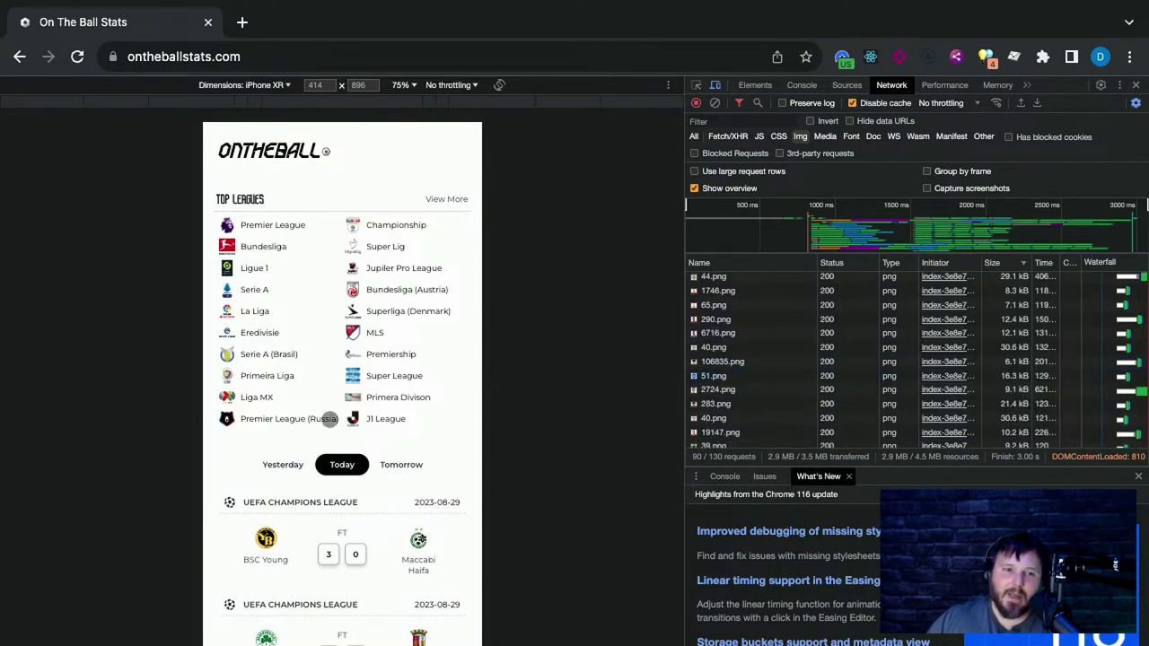
Turn off the mobile device preview and look over the home page's leagues and player rankings in the wider layout
{"action": "left_click", "coordinate": [716, 85]}
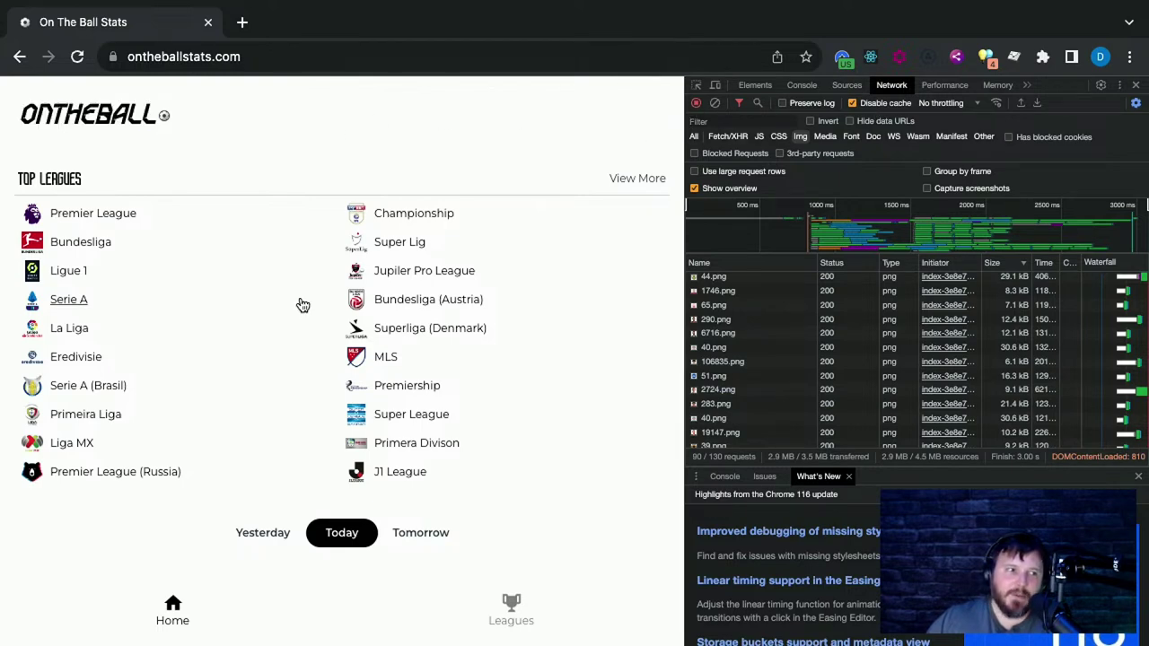
{"action": "scroll", "coordinate": [302, 305], "scroll_direction": "down", "scroll_amount": 10}
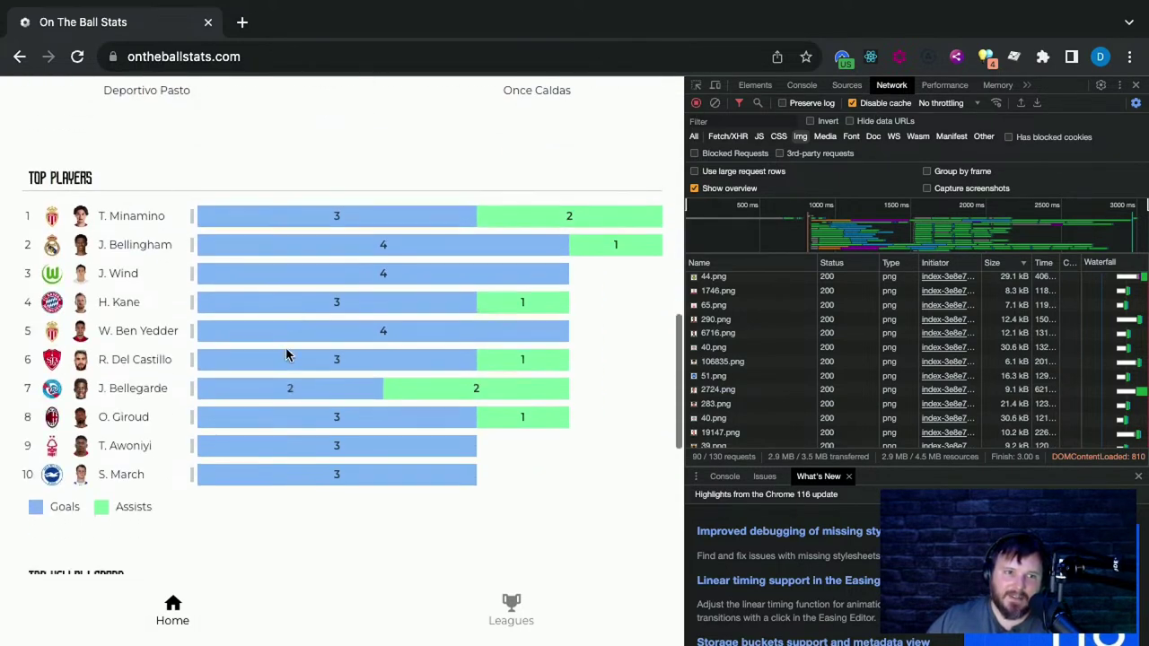
{"action": "scroll", "coordinate": [285, 355], "scroll_direction": "down", "scroll_amount": 5}
{"action": "scroll", "coordinate": [285, 350], "scroll_direction": "up", "scroll_amount": 15}
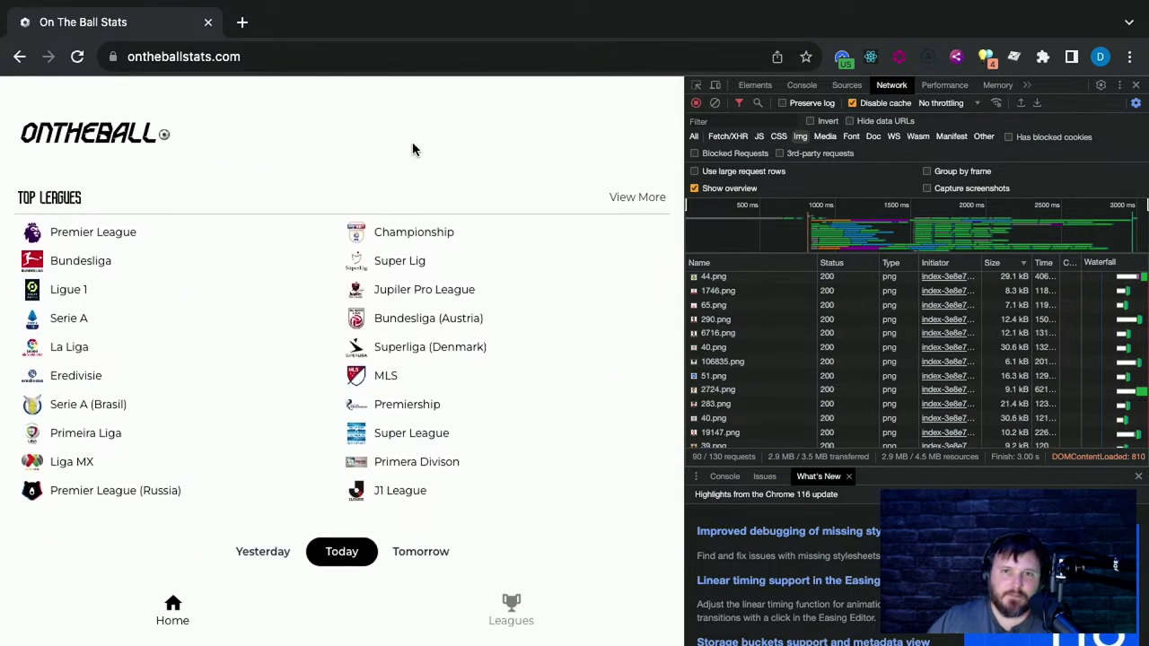
{"action": "scroll", "coordinate": [386, 139], "scroll_direction": "down", "scroll_amount": 1}
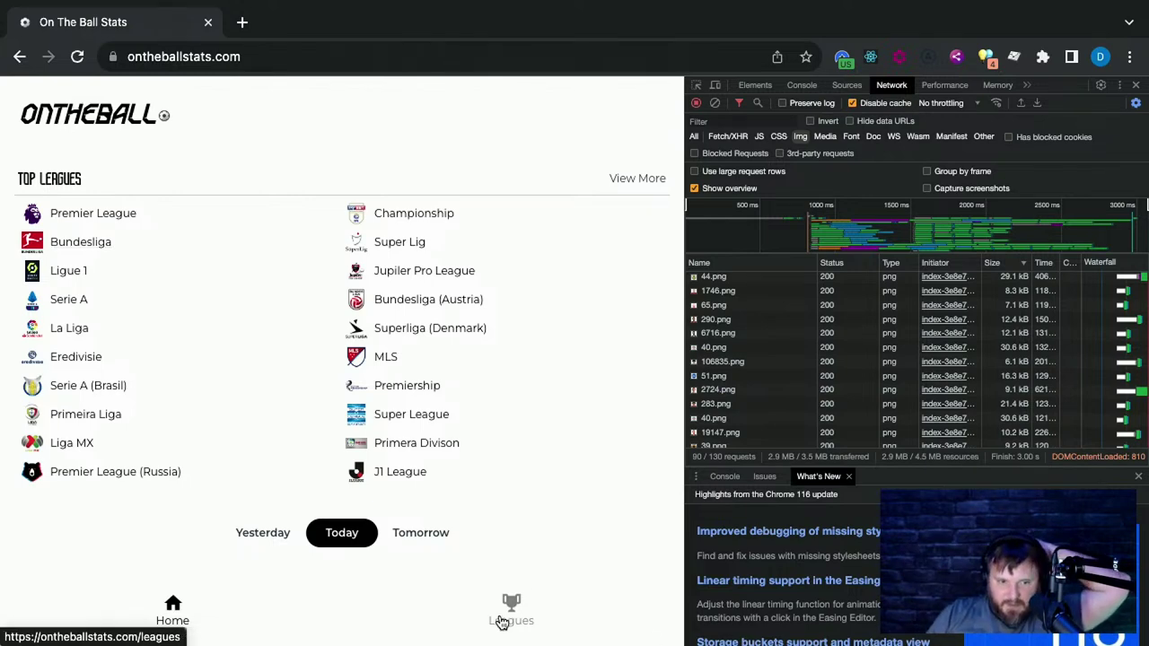
Look through today's fixtures on the home page and open the full Leagues page
{"action": "scroll", "coordinate": [467, 583], "scroll_direction": "down", "scroll_amount": 15}
{"action": "scroll", "coordinate": [508, 616], "scroll_direction": "up", "scroll_amount": 16}
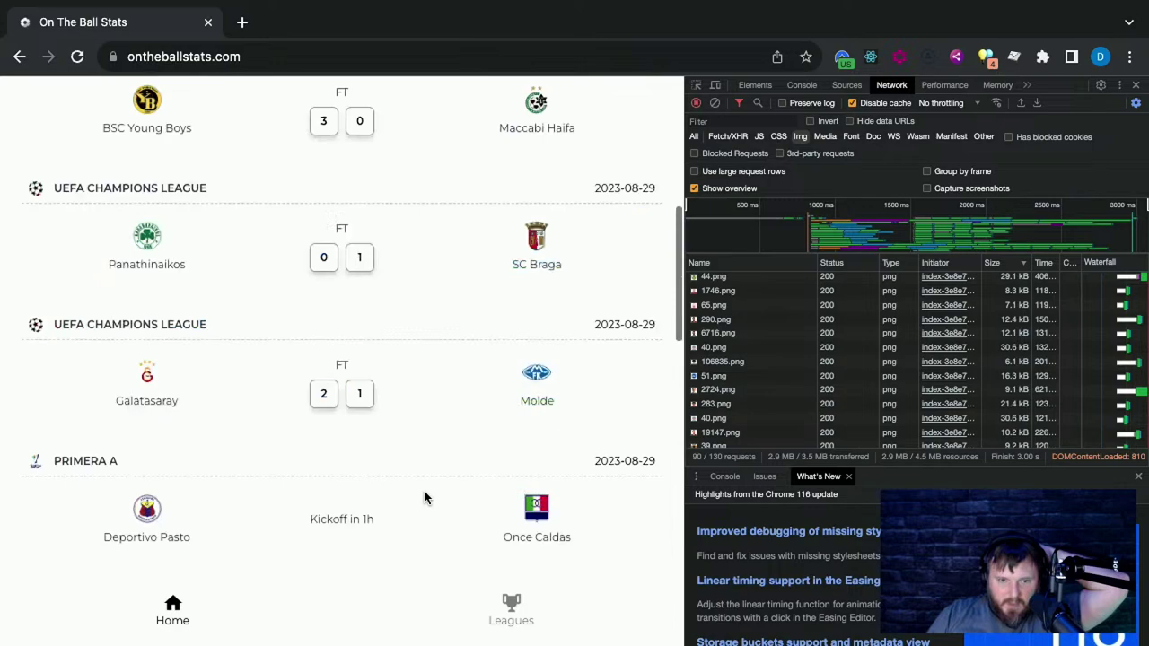
{"action": "left_click", "coordinate": [511, 608]}
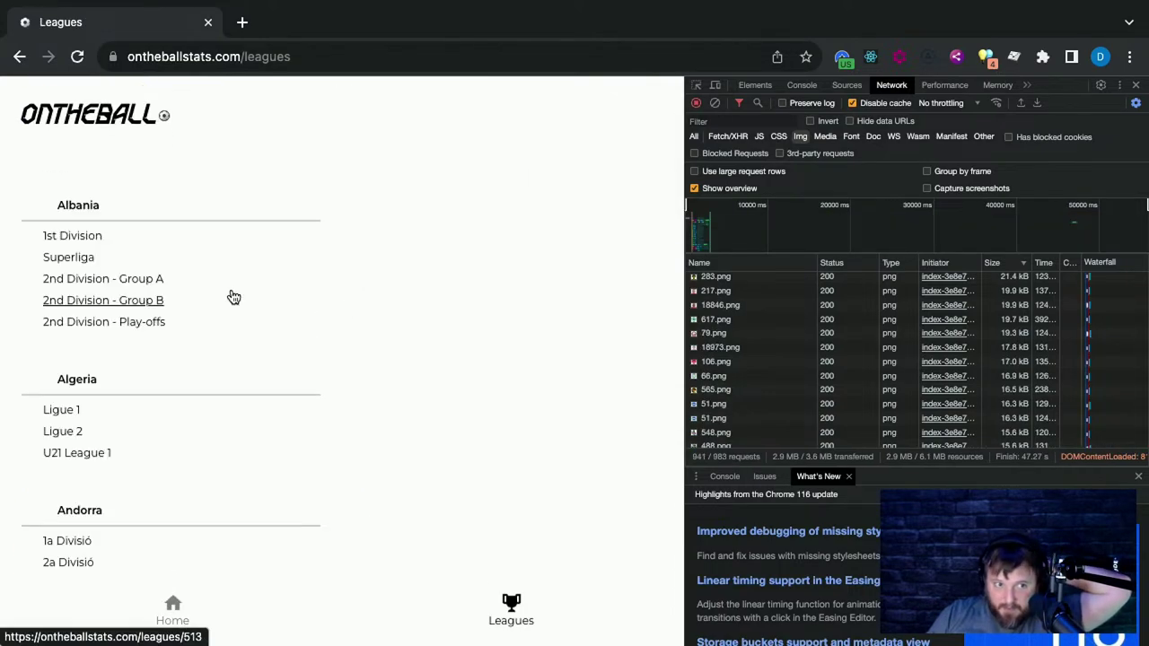
Look through the country-by-country leagues list and go back to the site's home page
{"action": "scroll", "coordinate": [146, 374], "scroll_direction": "down", "scroll_amount": 15}
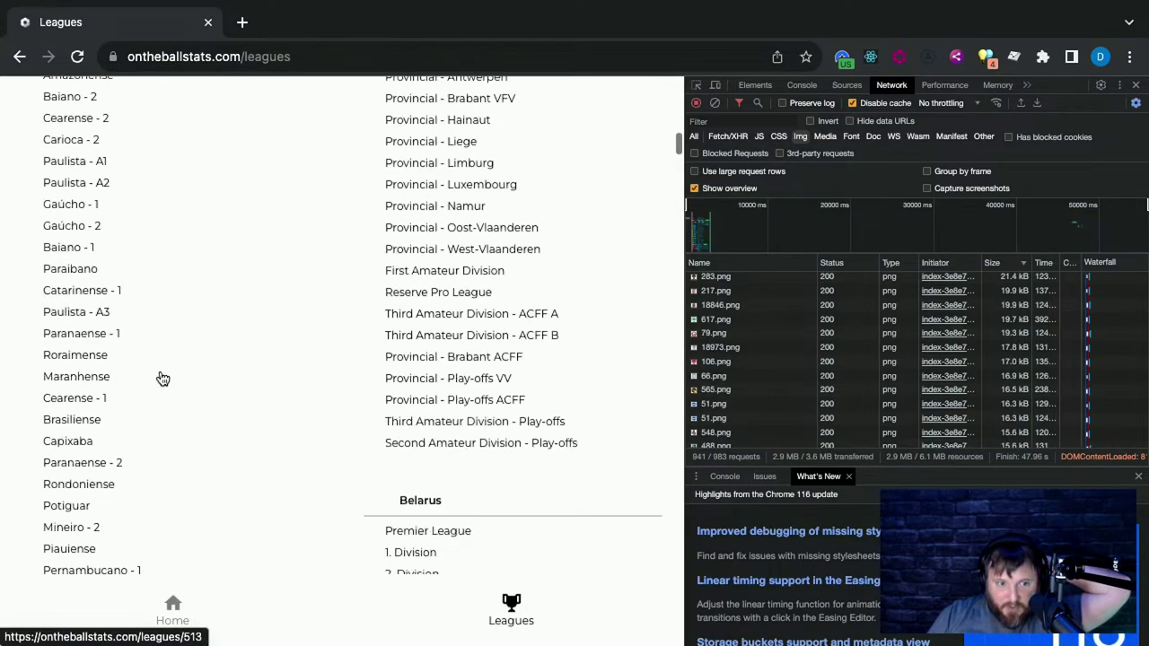
{"action": "scroll", "coordinate": [171, 387], "scroll_direction": "up", "scroll_amount": 15}
{"action": "left_click", "coordinate": [176, 617]}
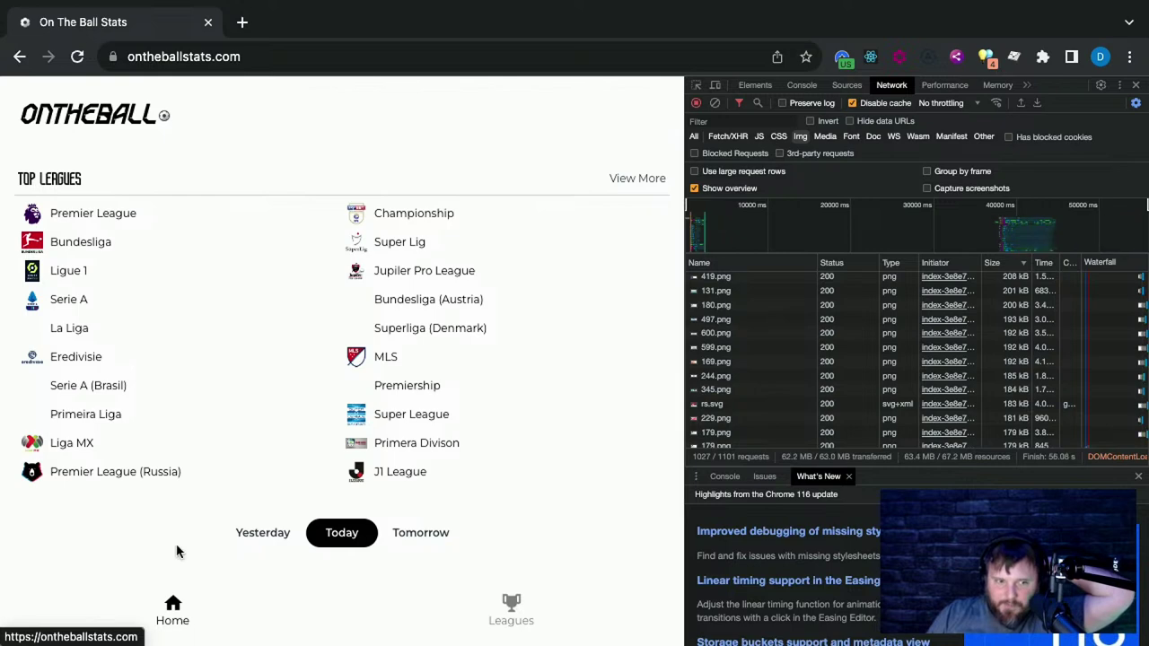
Review the home page's fixtures and player rankings down to Top Red Cards, and reopen Home from its start
{"action": "scroll", "coordinate": [185, 440], "scroll_direction": "down", "scroll_amount": 10}
{"action": "scroll", "coordinate": [180, 438], "scroll_direction": "up", "scroll_amount": 3}
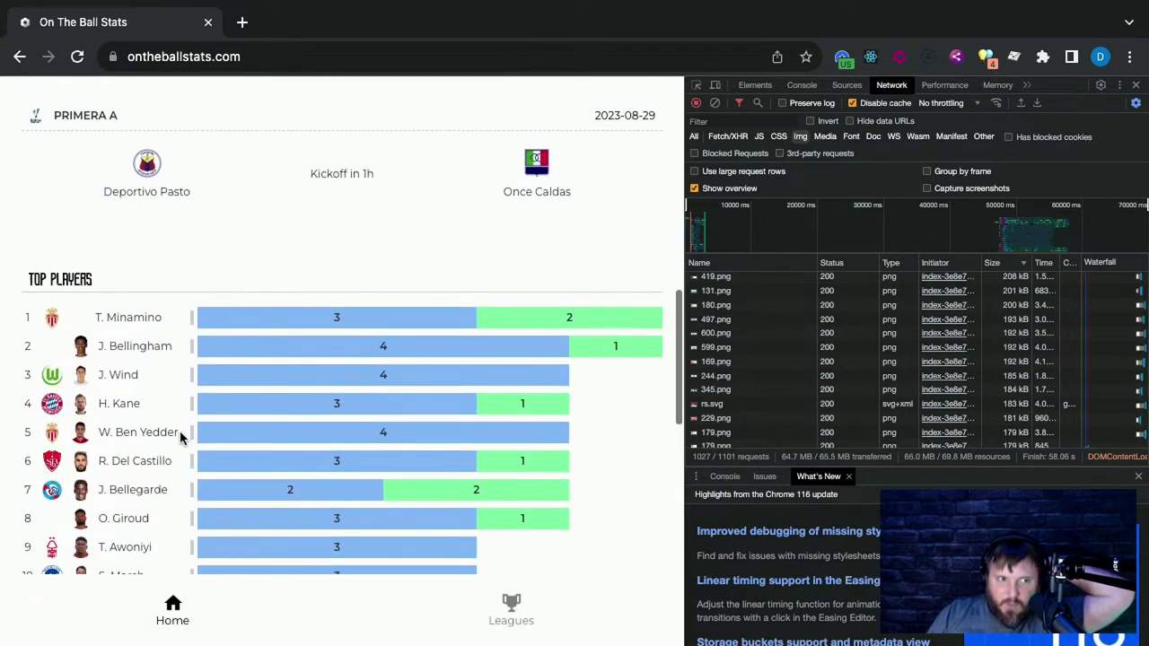
{"action": "scroll", "coordinate": [179, 437], "scroll_direction": "down", "scroll_amount": 10}
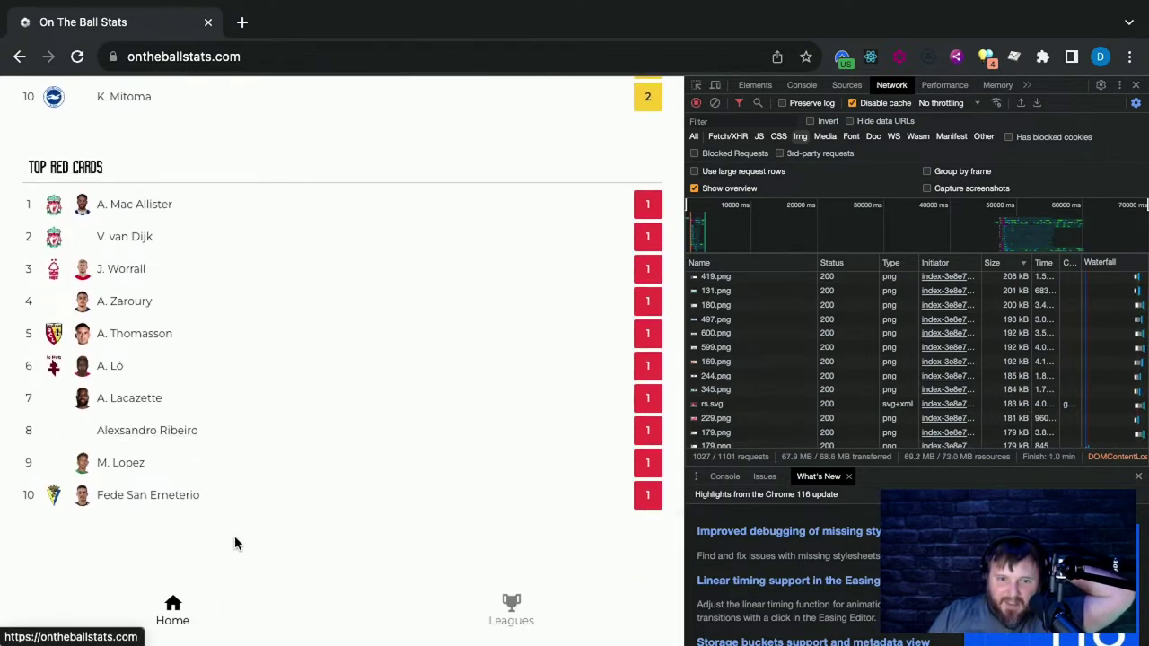
{"action": "left_click", "coordinate": [178, 615]}
{"action": "scroll", "coordinate": [249, 425], "scroll_direction": "down", "scroll_amount": 1}
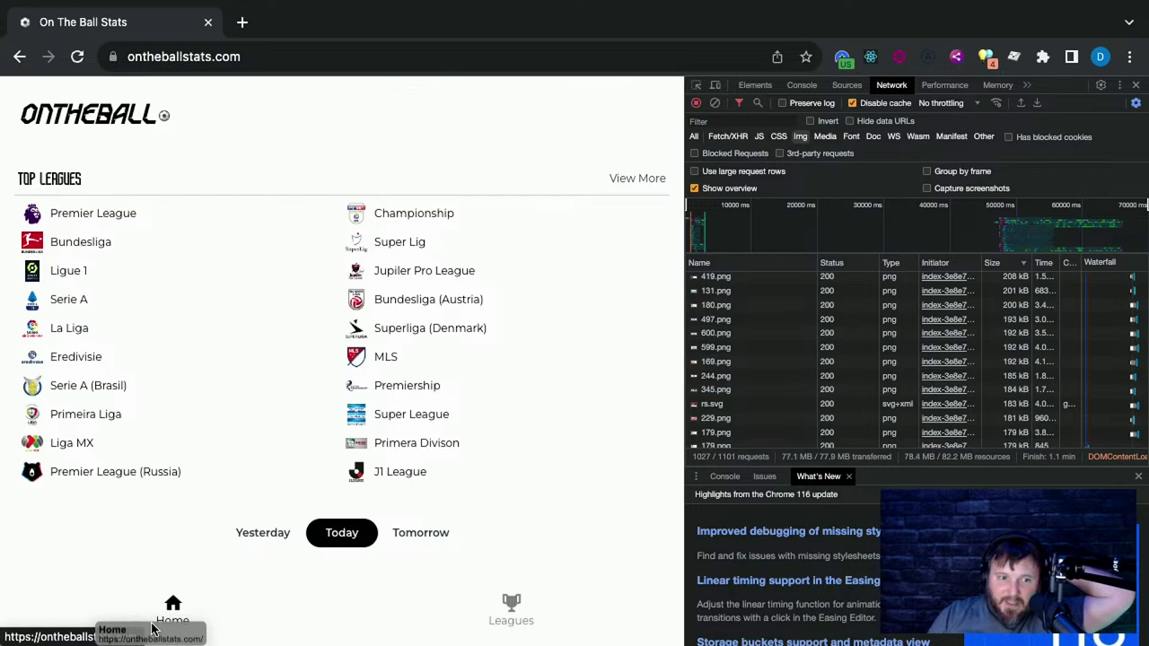
Inspect the markup of the Home navigation label and the View More link beside Top Leagues
{"action": "left_click", "coordinate": [696, 84]}
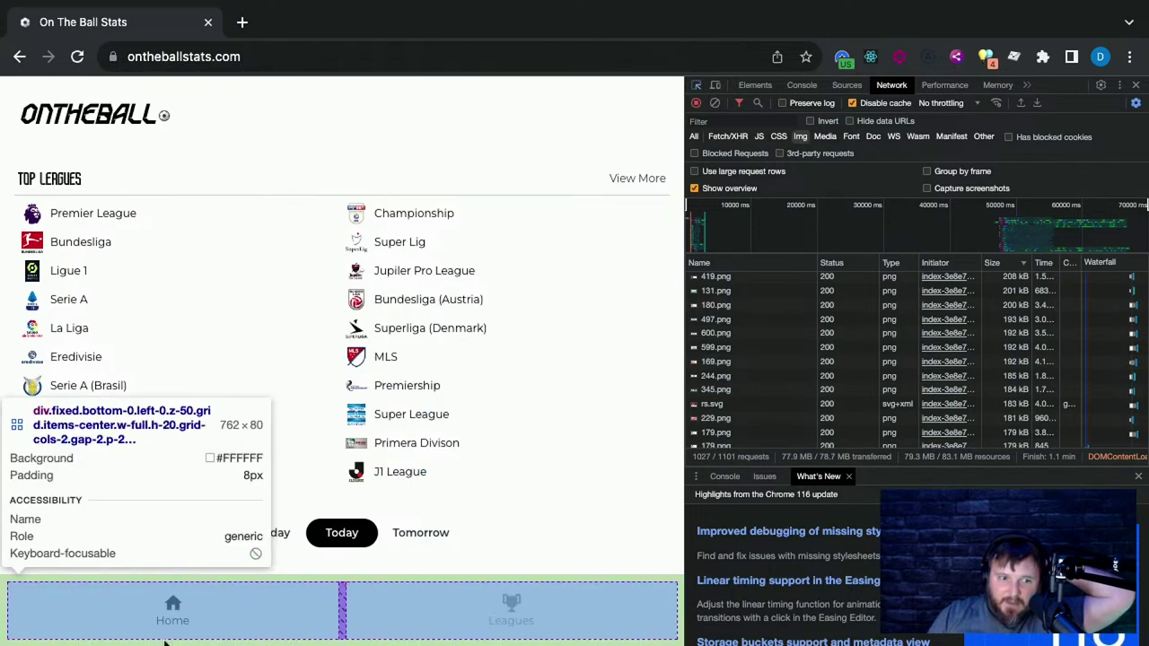
{"action": "left_click", "coordinate": [170, 619]}
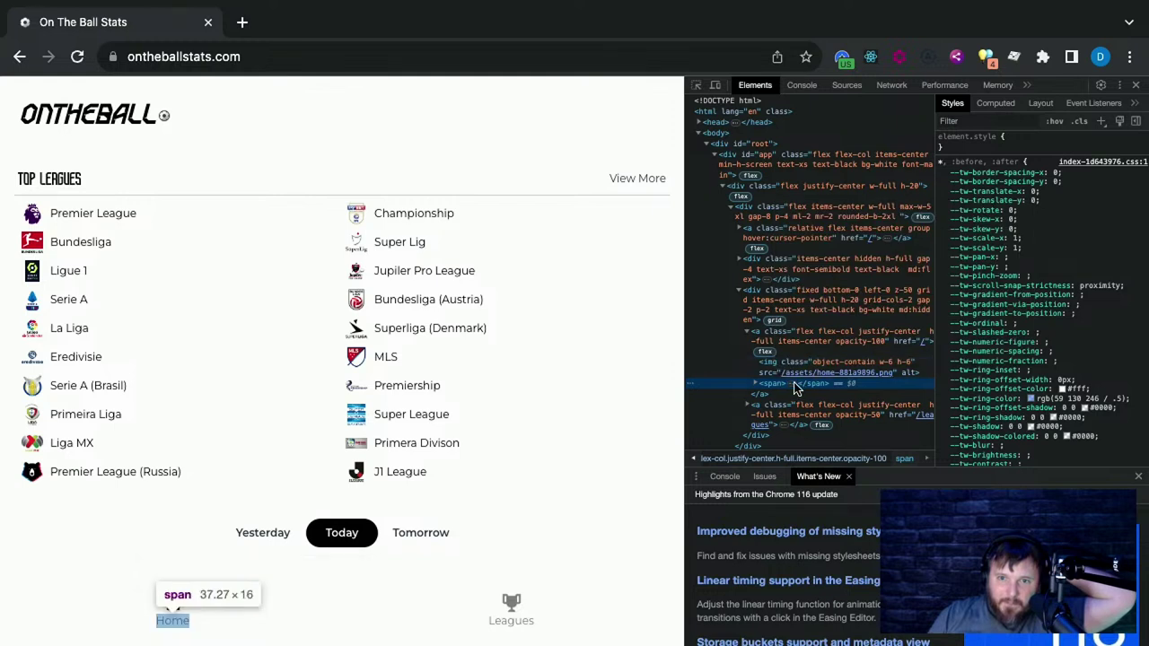
{"action": "left_click", "coordinate": [796, 384]}
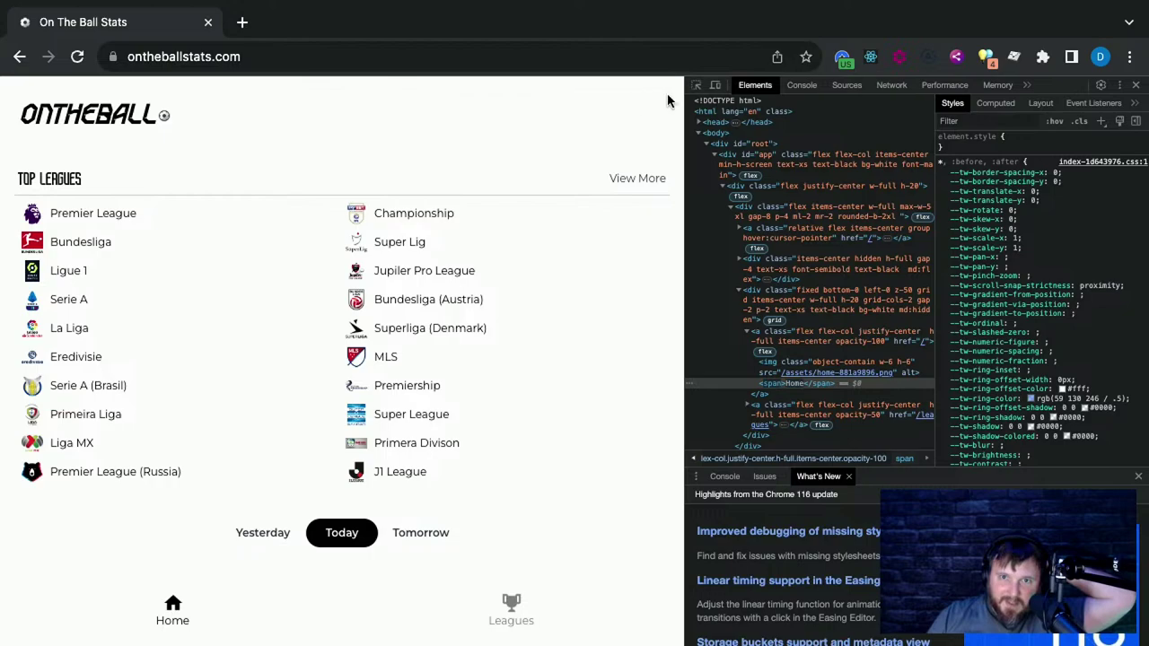
{"action": "left_click", "coordinate": [696, 84]}
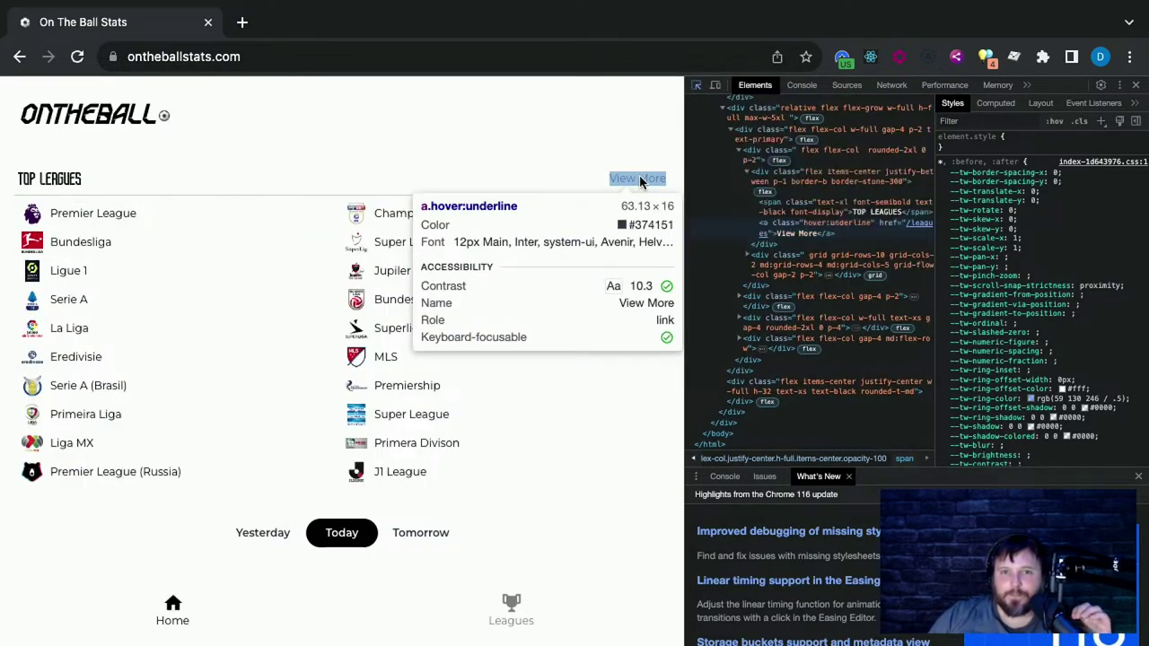
{"action": "left_click", "coordinate": [636, 178]}
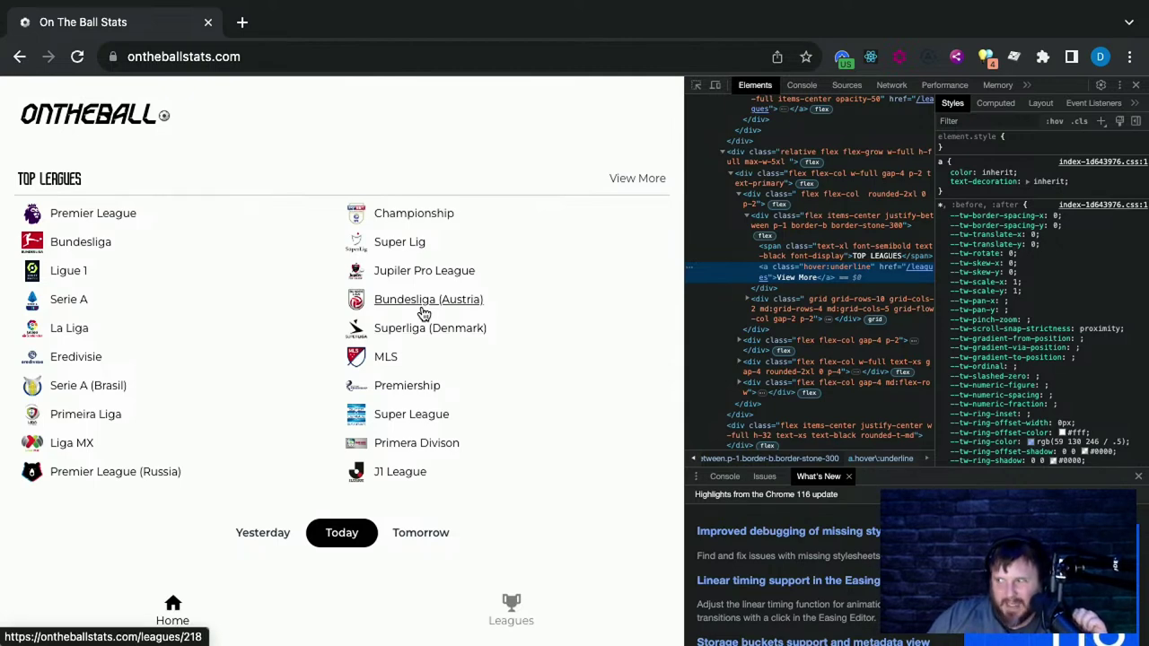
Close the developer tools and look over the home page at full width
{"action": "key", "text": "alt+Tab"}
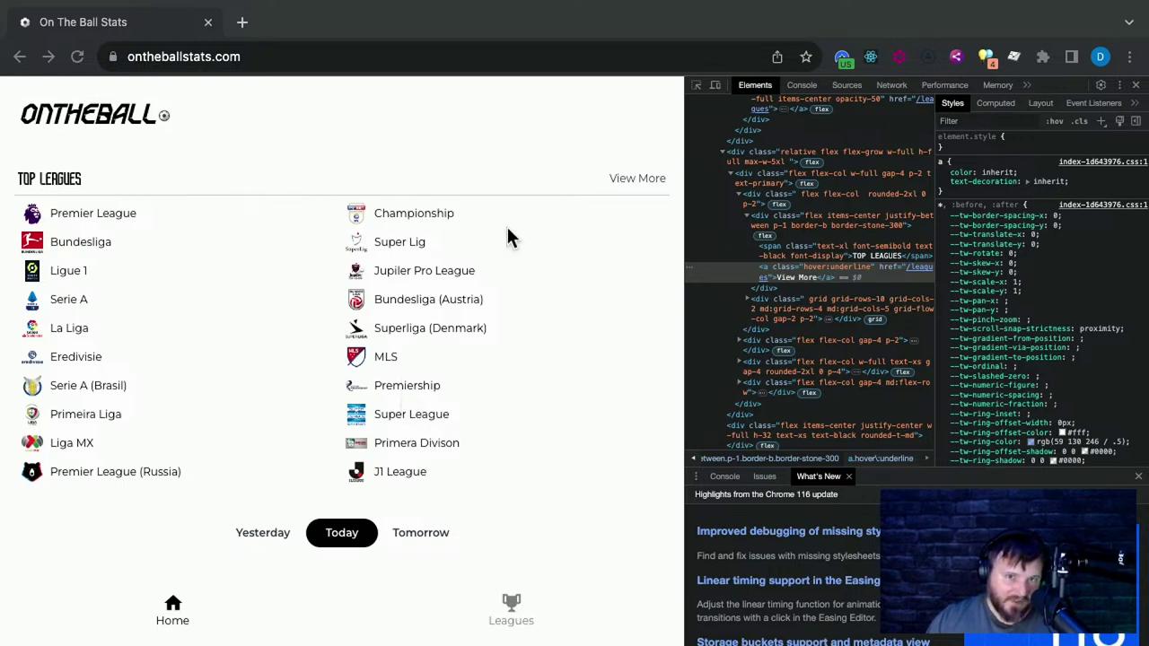
{"action": "left_click", "coordinate": [1129, 90]}
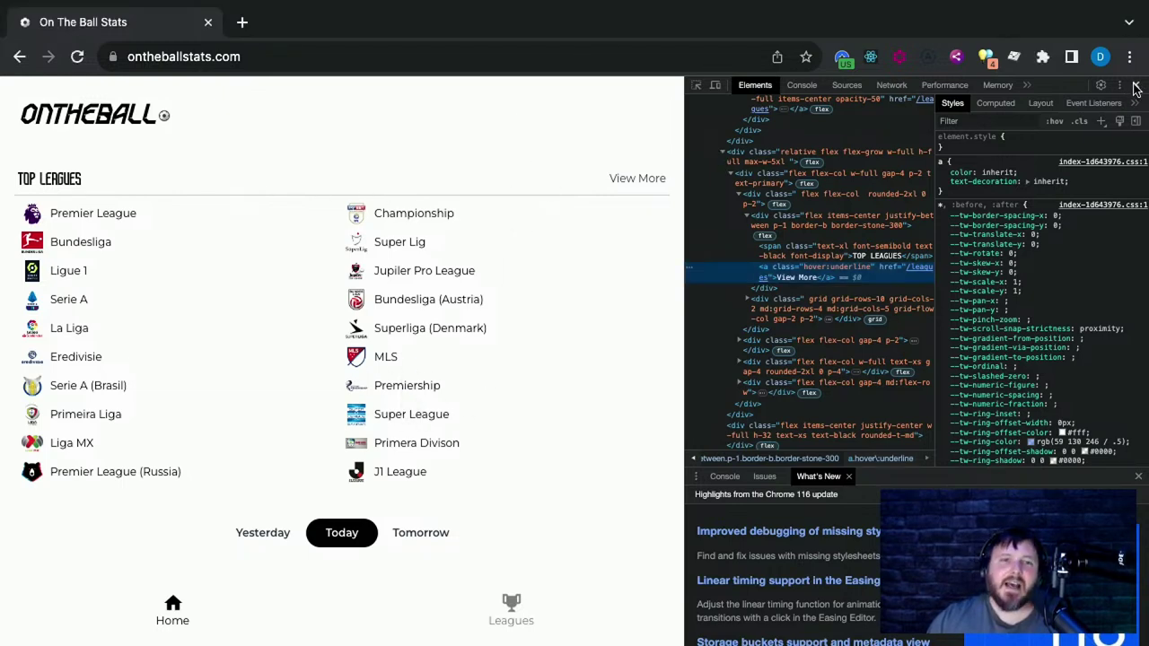
{"action": "left_click", "coordinate": [1135, 85]}
{"action": "scroll", "coordinate": [368, 512], "scroll_direction": "down", "scroll_amount": 1}
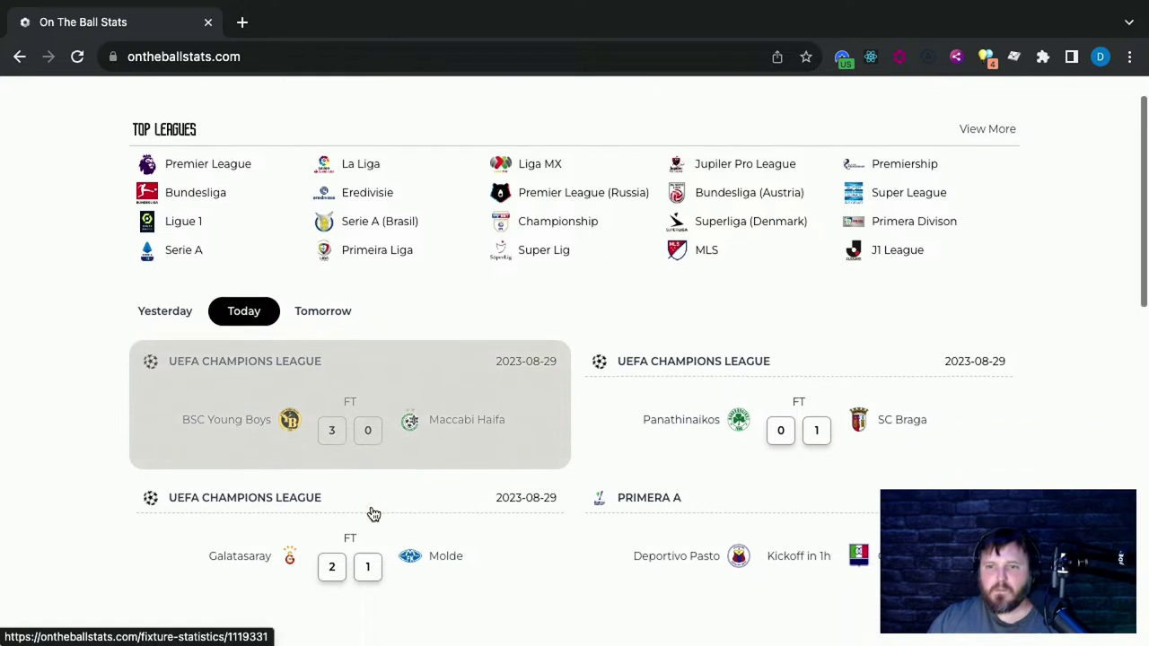
{"action": "scroll", "coordinate": [539, 489], "scroll_direction": "up", "scroll_amount": 1}
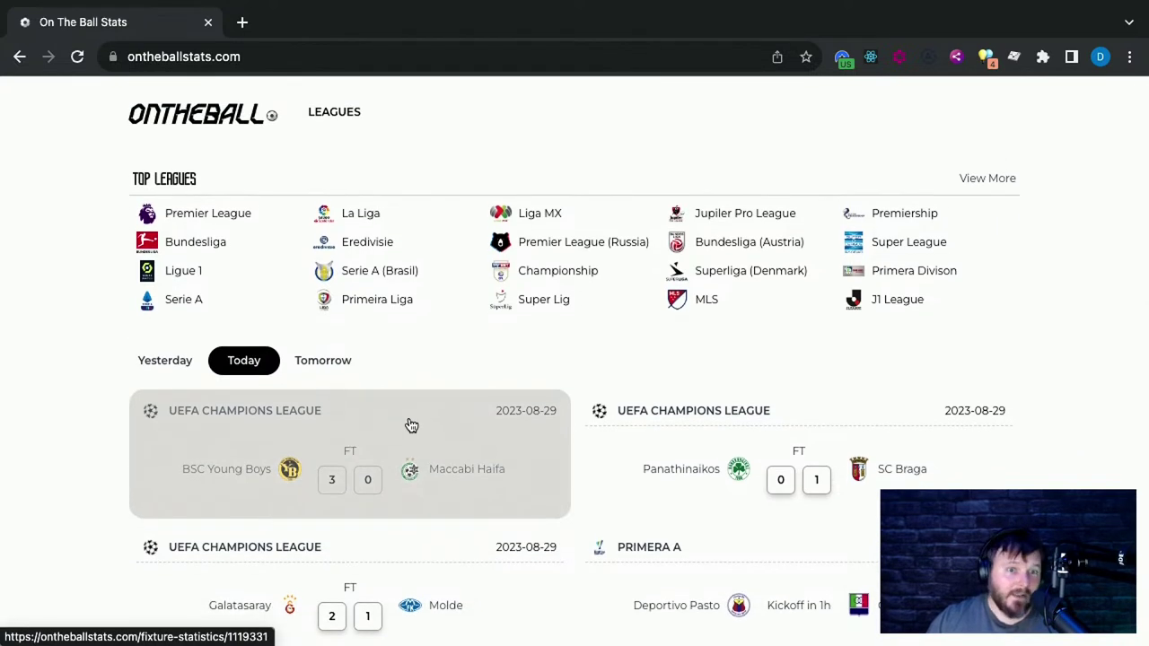
View the fixture statistics for BSC Young Boys against Maccabi Haifa and return to the home page
{"action": "left_click", "coordinate": [274, 415]}
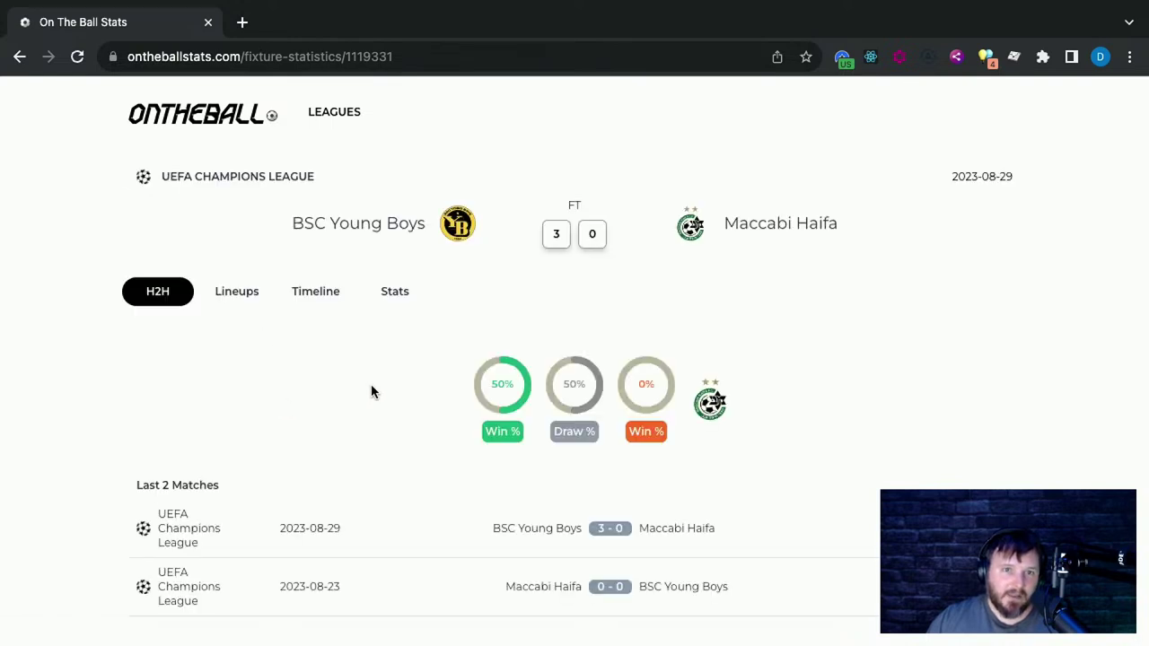
{"action": "left_click", "coordinate": [19, 57]}
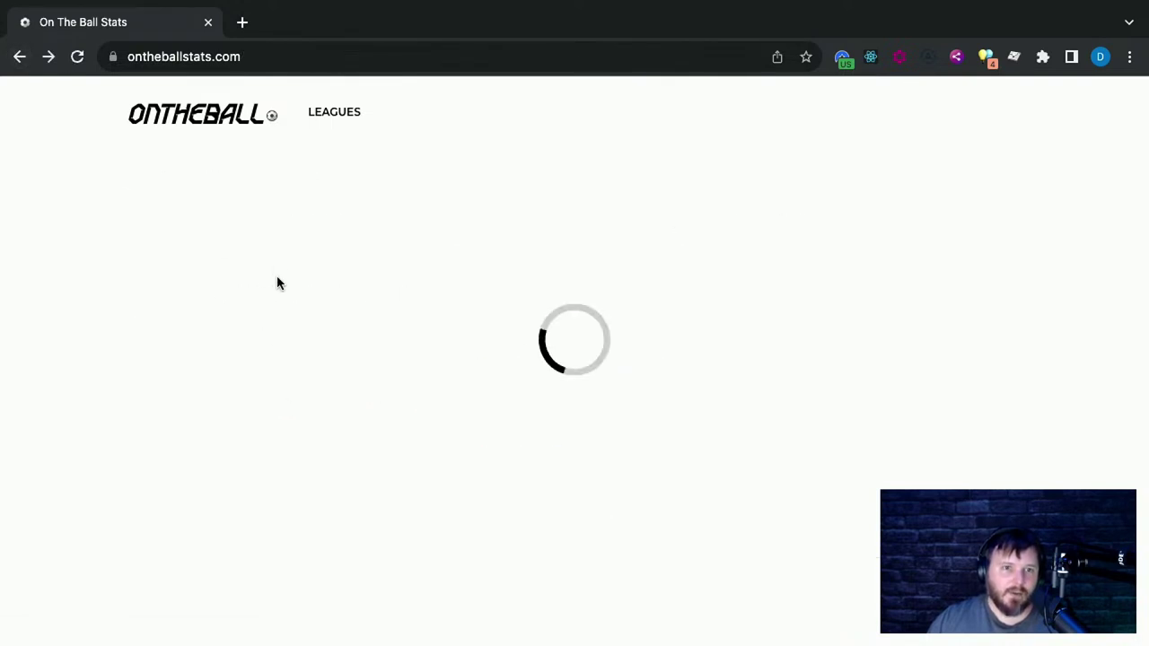
Open the Premier League page and examine its past fixtures, standings table and top scorers
{"action": "left_click", "coordinate": [199, 215]}
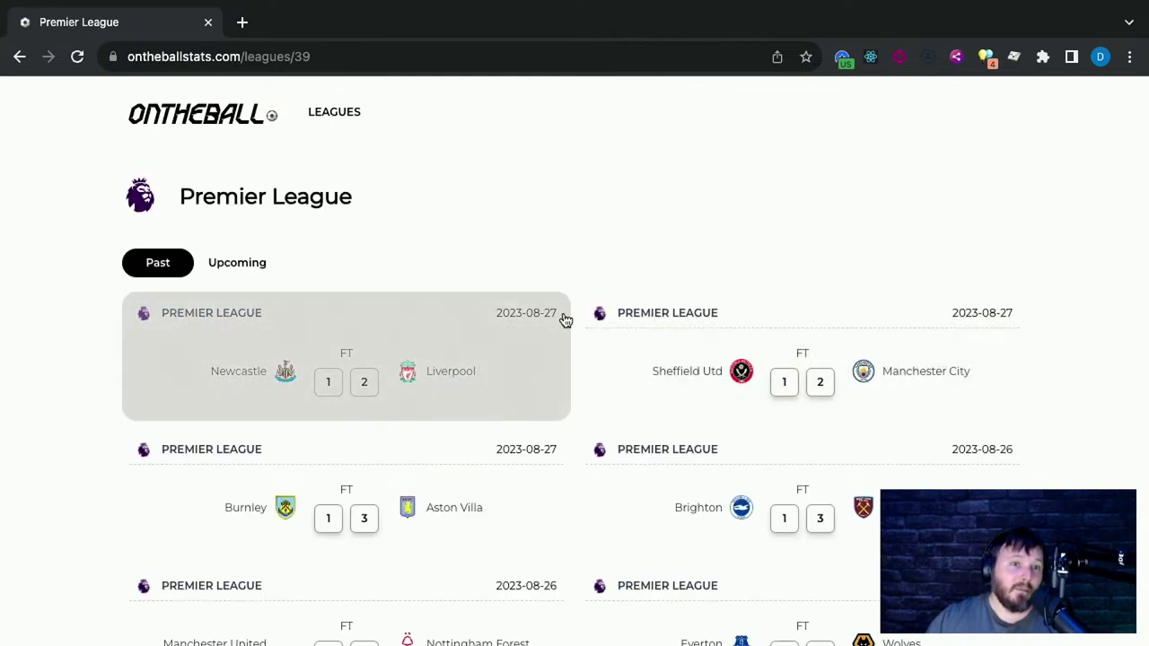
{"action": "scroll", "coordinate": [511, 373], "scroll_direction": "down", "scroll_amount": 5}
{"action": "scroll", "coordinate": [512, 367], "scroll_direction": "down", "scroll_amount": 10}
{"action": "scroll", "coordinate": [514, 367], "scroll_direction": "up", "scroll_amount": 15}
{"action": "scroll", "coordinate": [502, 377], "scroll_direction": "down", "scroll_amount": 1}
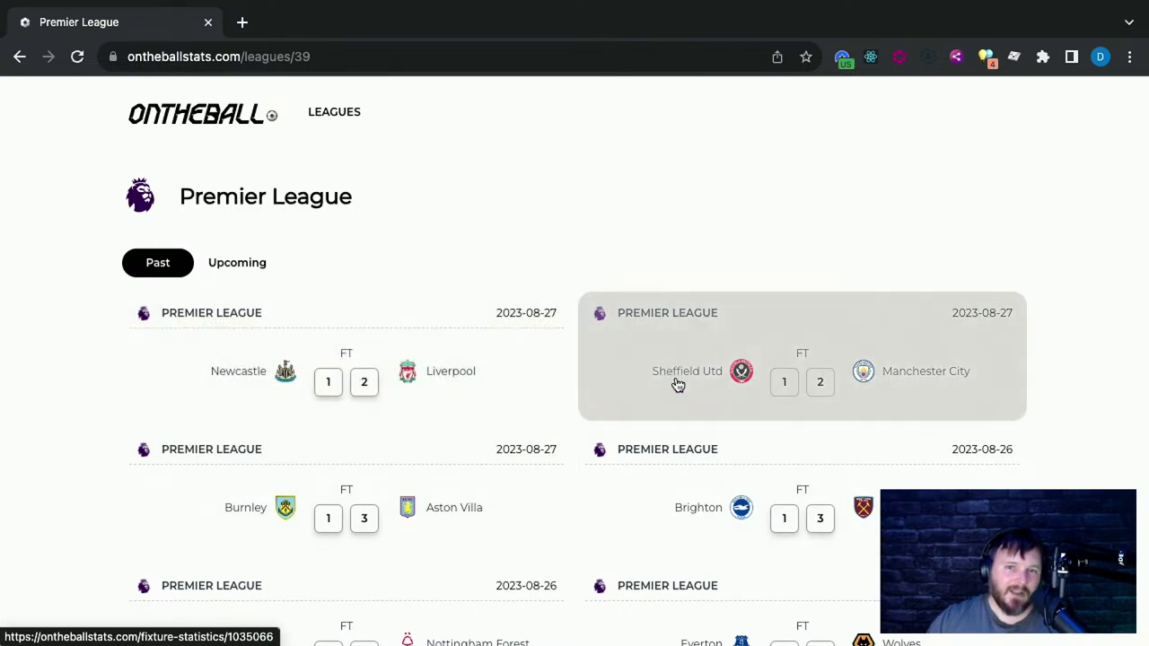
{"action": "scroll", "coordinate": [648, 377], "scroll_direction": "down", "scroll_amount": 10}
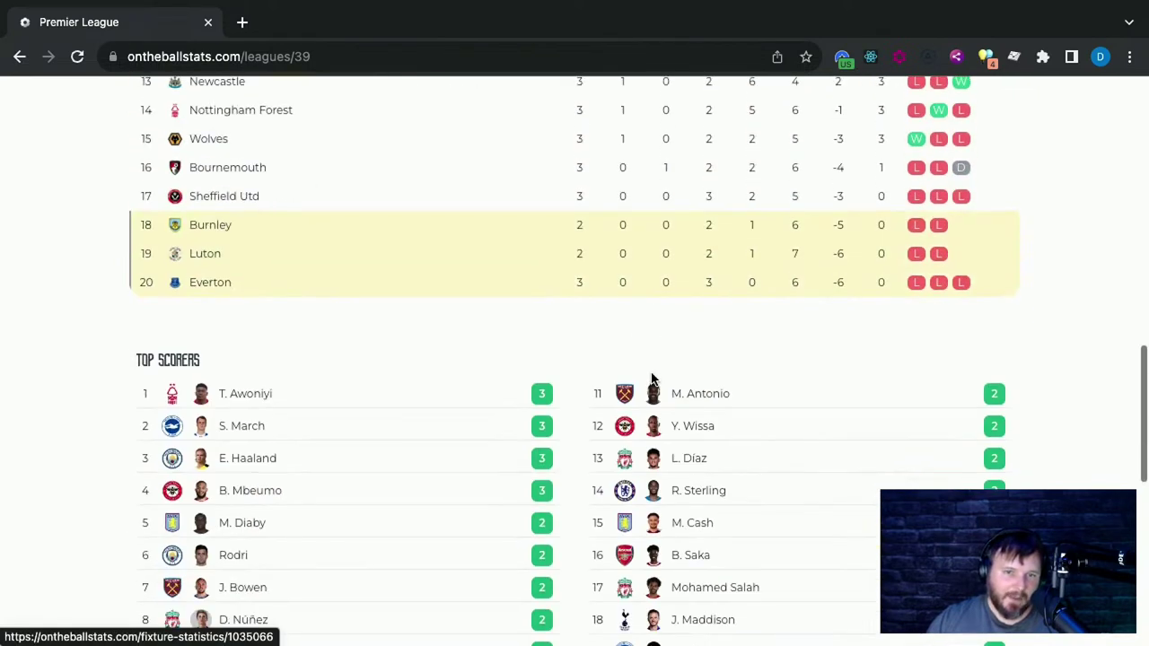
{"action": "scroll", "coordinate": [657, 376], "scroll_direction": "up", "scroll_amount": 12}
{"action": "scroll", "coordinate": [498, 214], "scroll_direction": "down", "scroll_amount": 1}
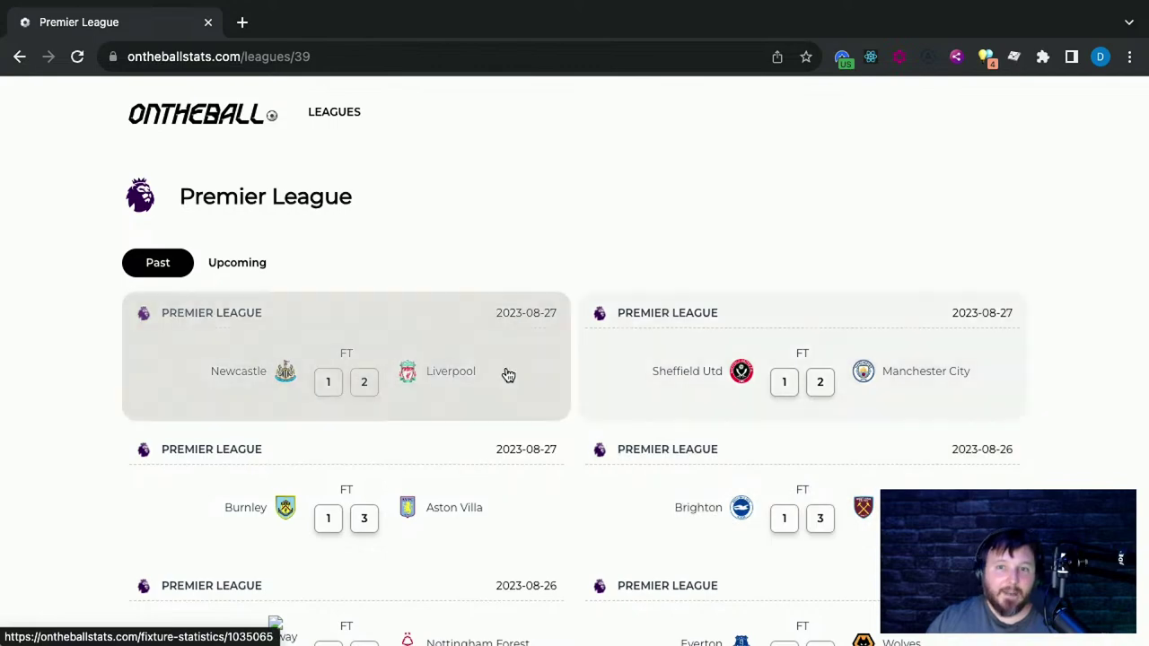
{"action": "scroll", "coordinate": [828, 362], "scroll_direction": "down", "scroll_amount": 2}
{"action": "scroll", "coordinate": [828, 363], "scroll_direction": "down", "scroll_amount": 12}
{"action": "scroll", "coordinate": [763, 418], "scroll_direction": "up", "scroll_amount": 15}
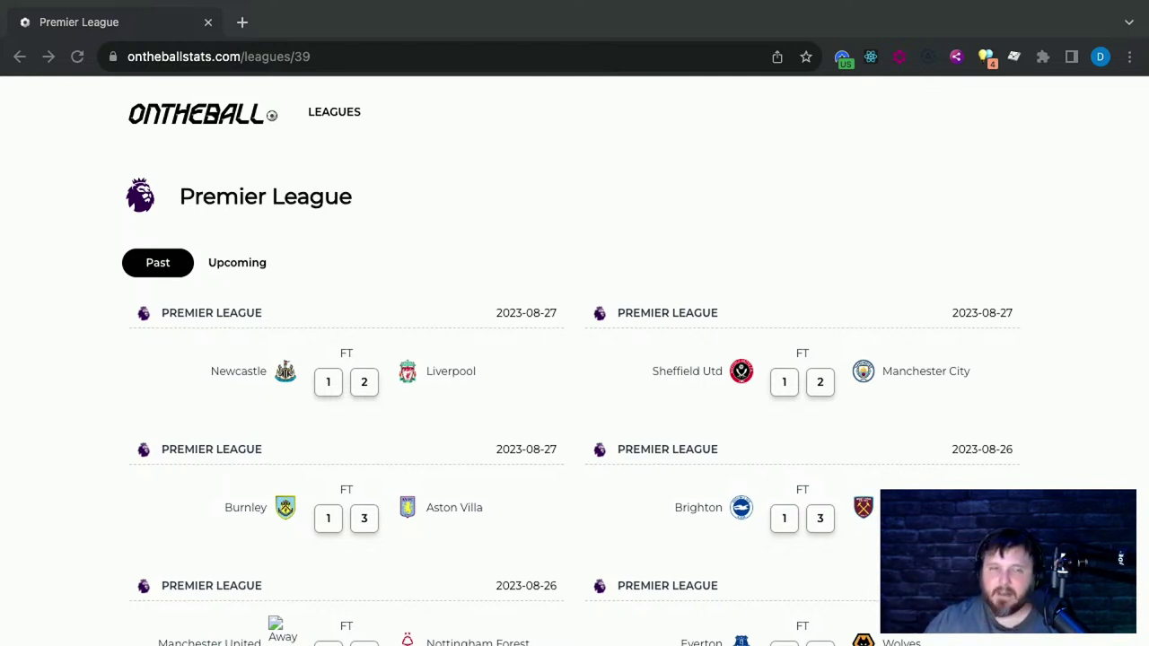
{"action": "left_click", "coordinate": [241, 22]}
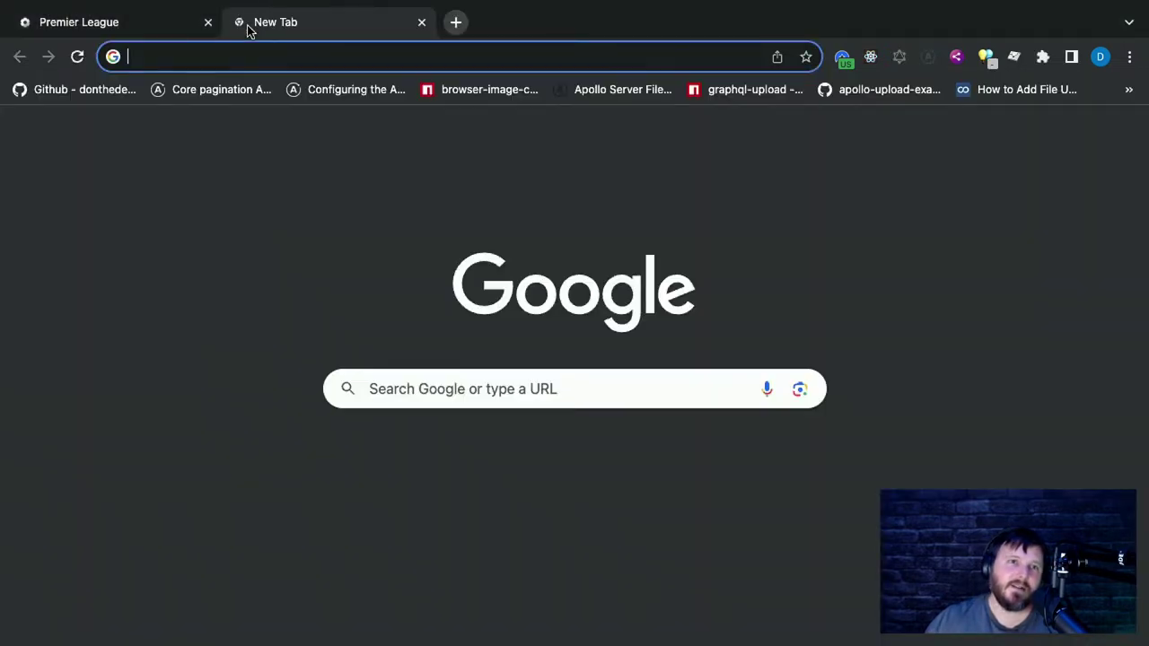
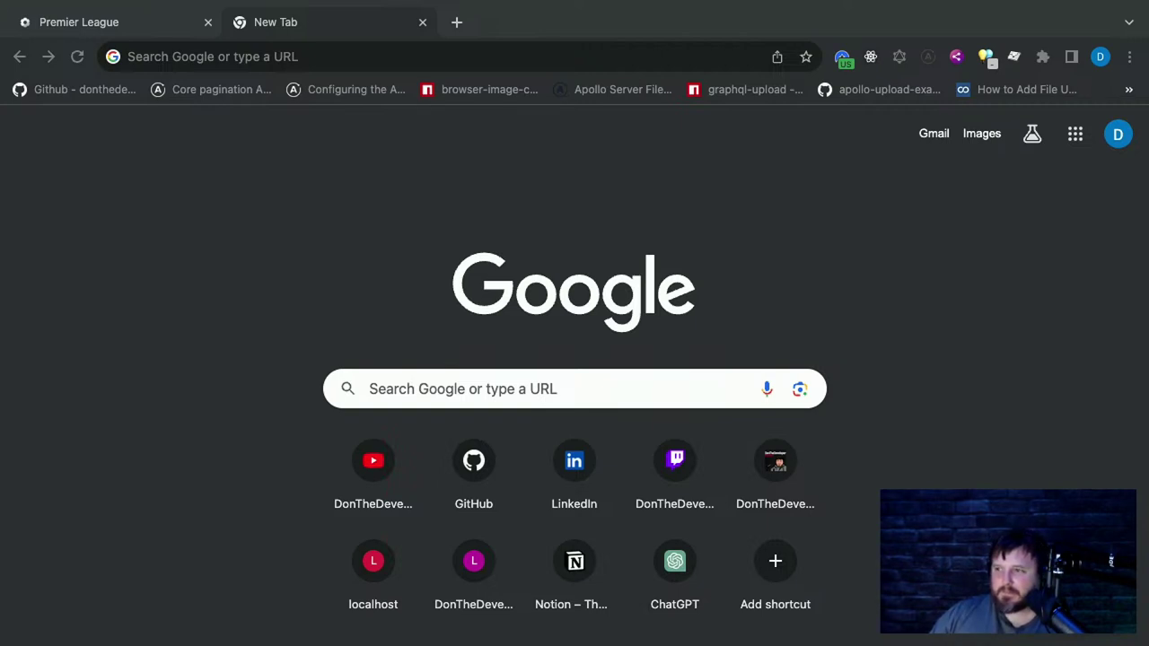
{"action": "key", "text": "ctrl+super+f"}
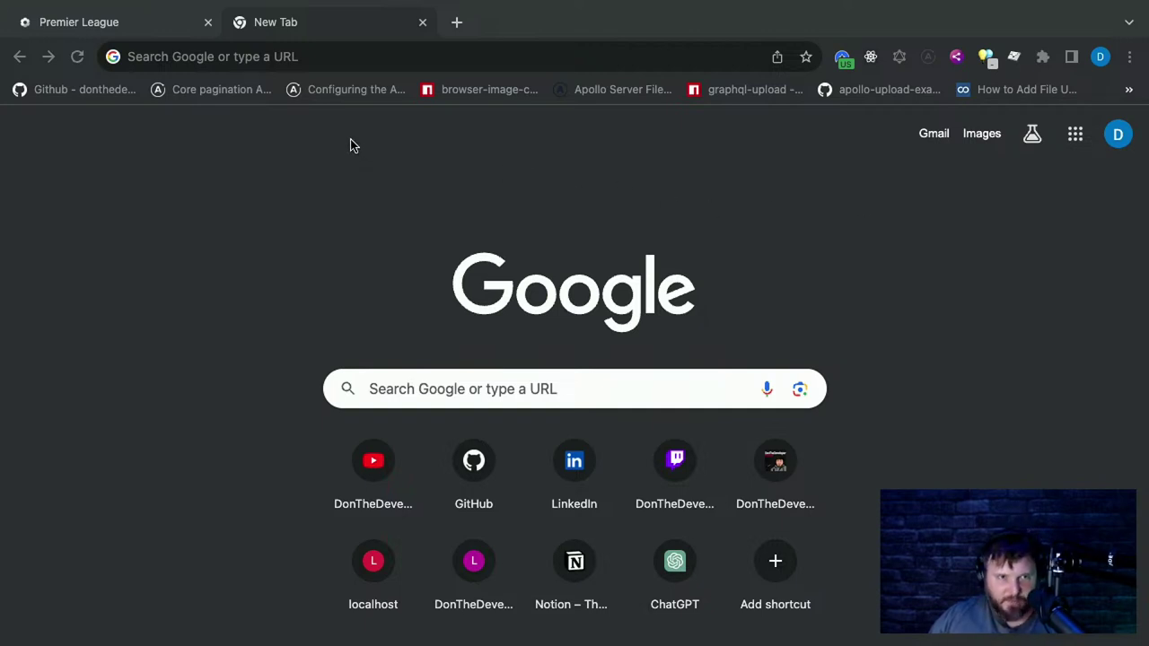
{"action": "left_click", "coordinate": [306, 60]}
{"action": "type", "text": "https://readmexpress.vercel.app"}
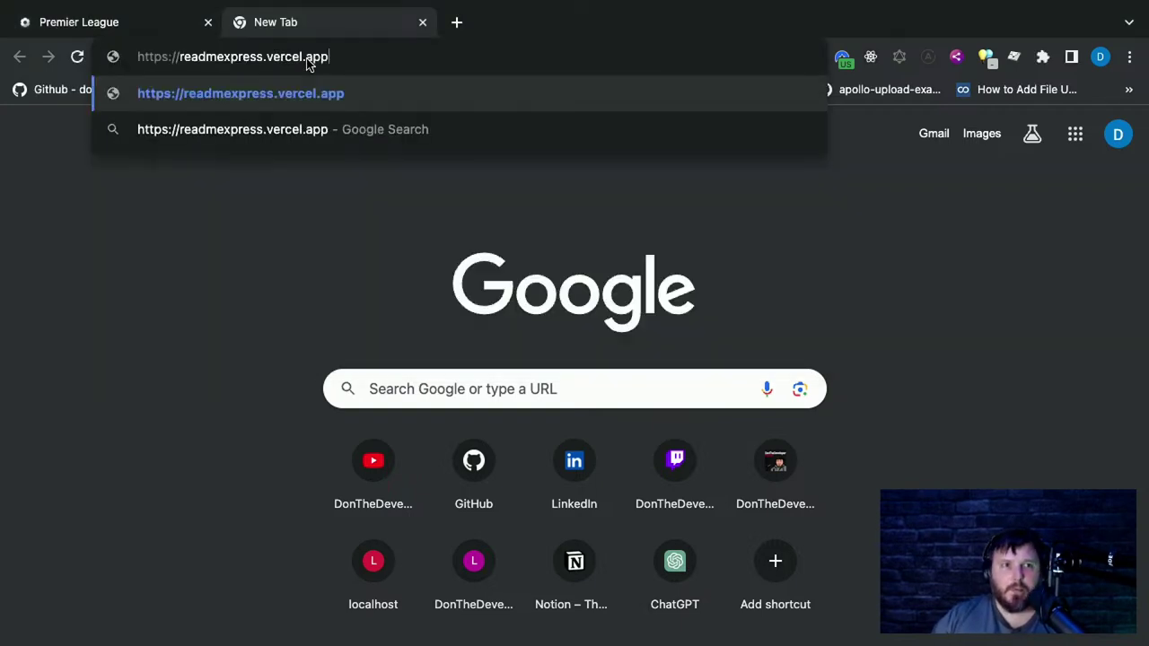
{"action": "key", "text": "Return"}
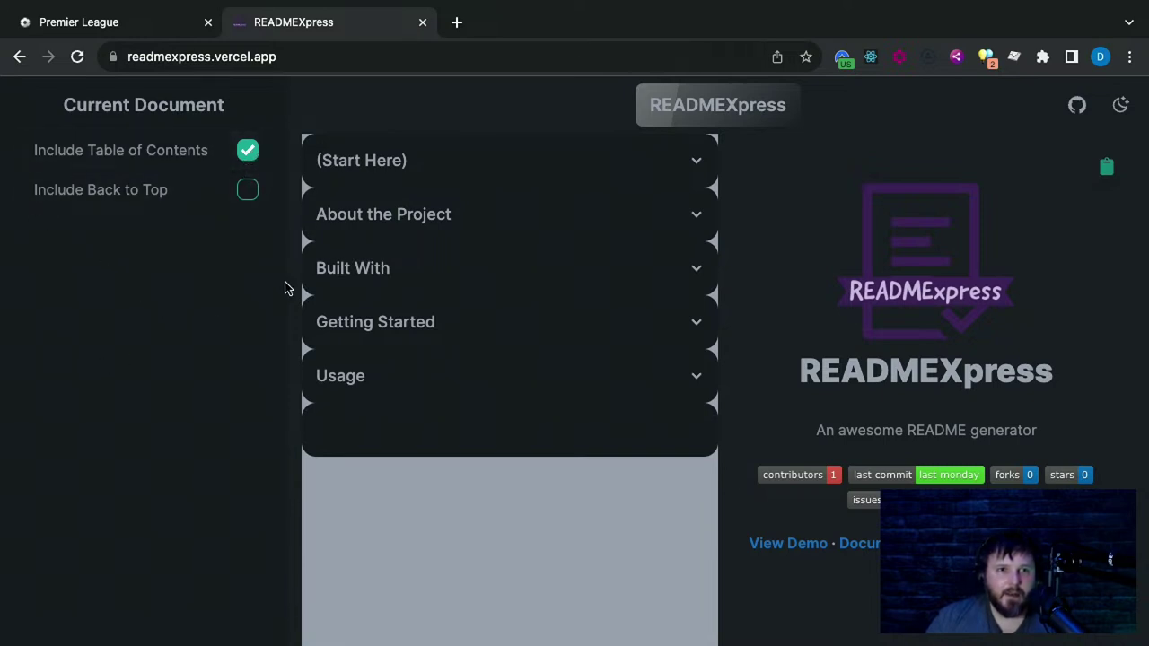
Check how the Start Here and About the Project sections expand and collapse
{"action": "scroll", "coordinate": [815, 231], "scroll_direction": "down", "scroll_amount": 1}
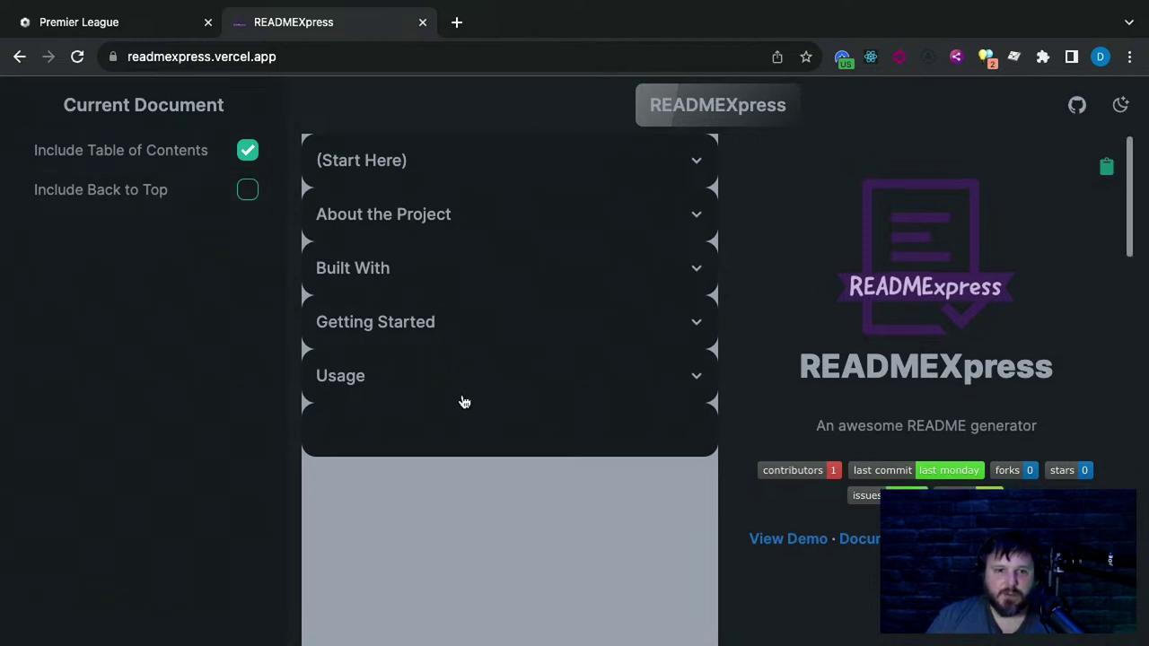
{"action": "left_click", "coordinate": [387, 163]}
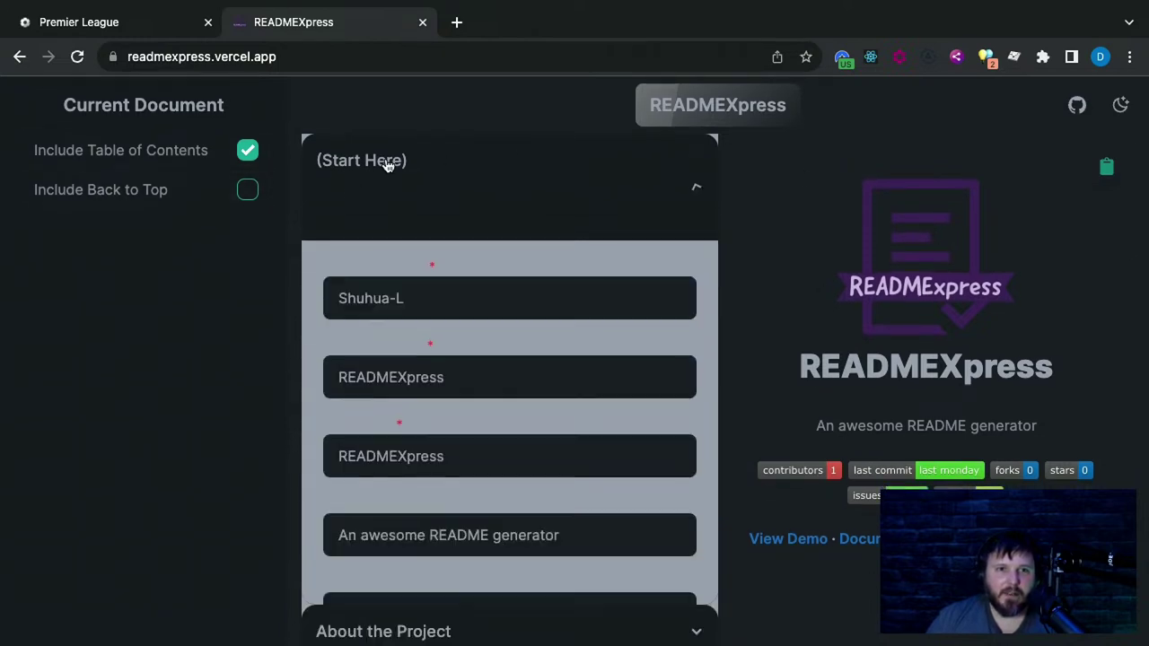
{"action": "left_click", "coordinate": [386, 164]}
{"action": "left_click", "coordinate": [387, 162]}
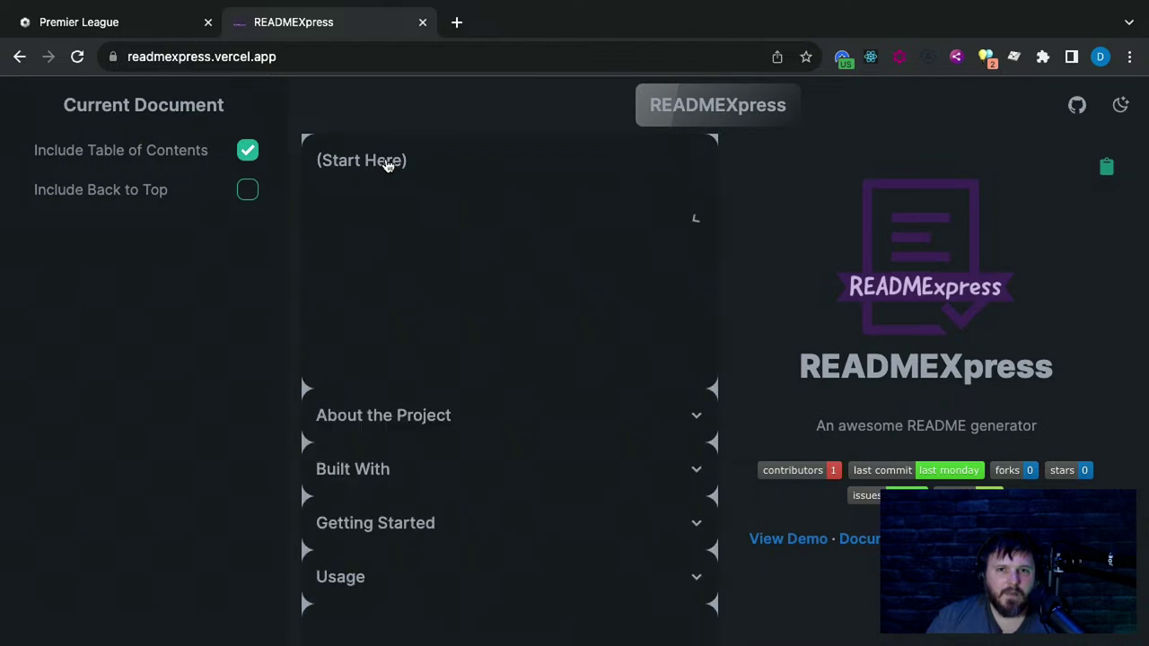
{"action": "left_click", "coordinate": [385, 160]}
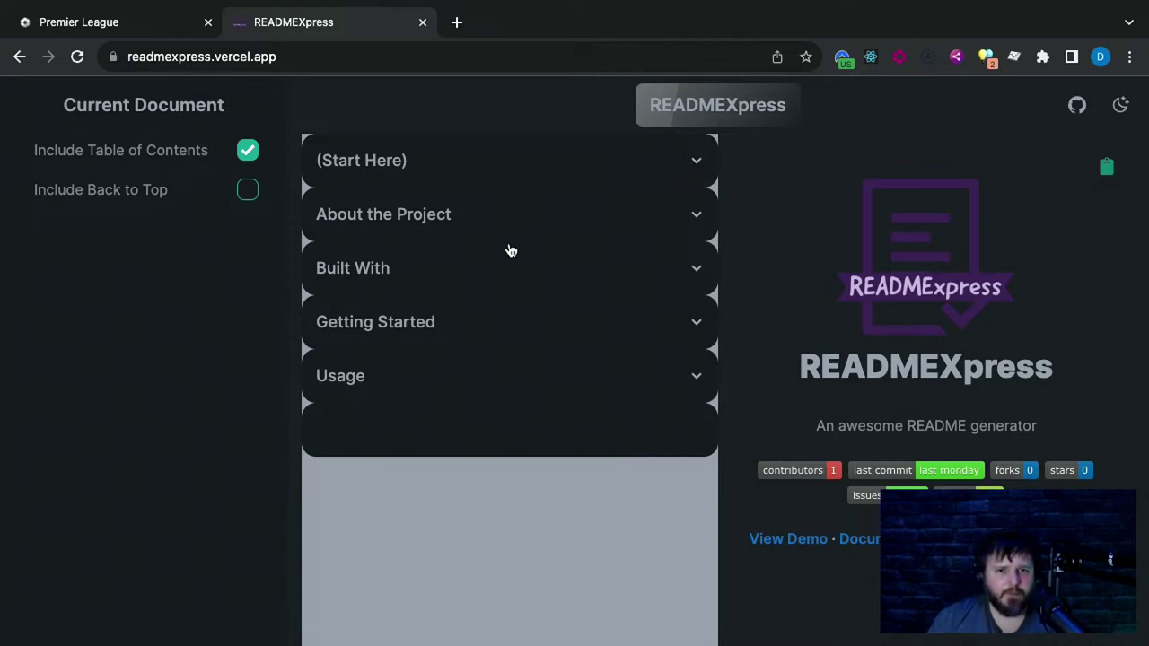
{"action": "left_click", "coordinate": [489, 228]}
{"action": "left_click", "coordinate": [484, 215]}
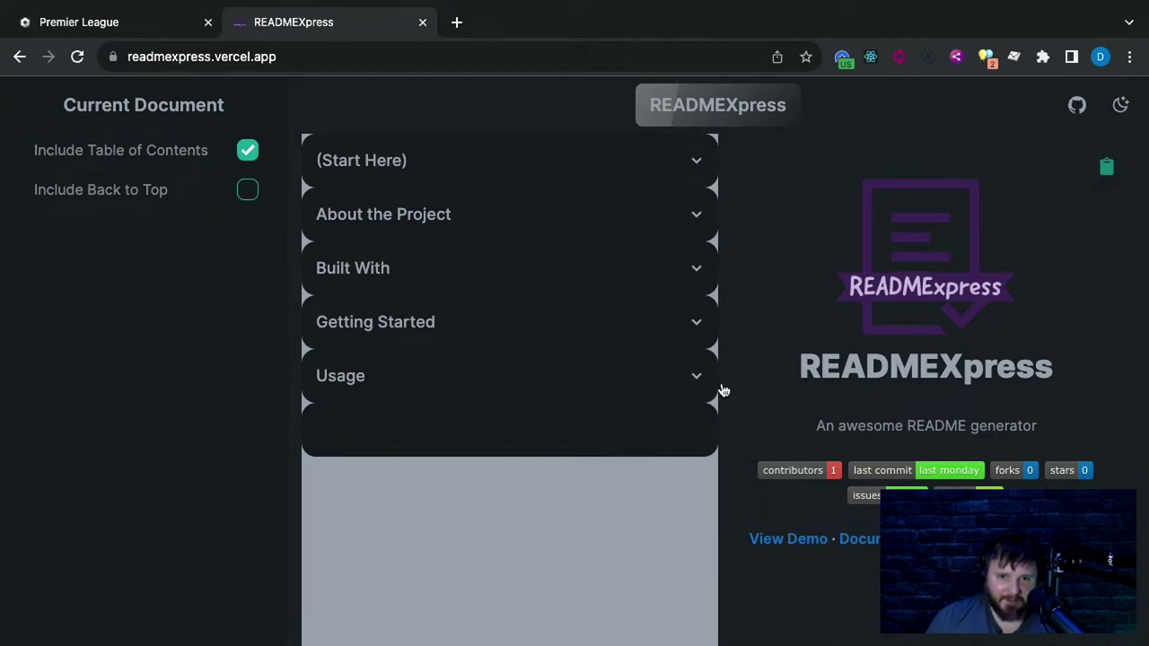
Expand the Start Here section and highlight the hard-to-see label text above its first field to read it
{"action": "left_click", "coordinate": [688, 165]}
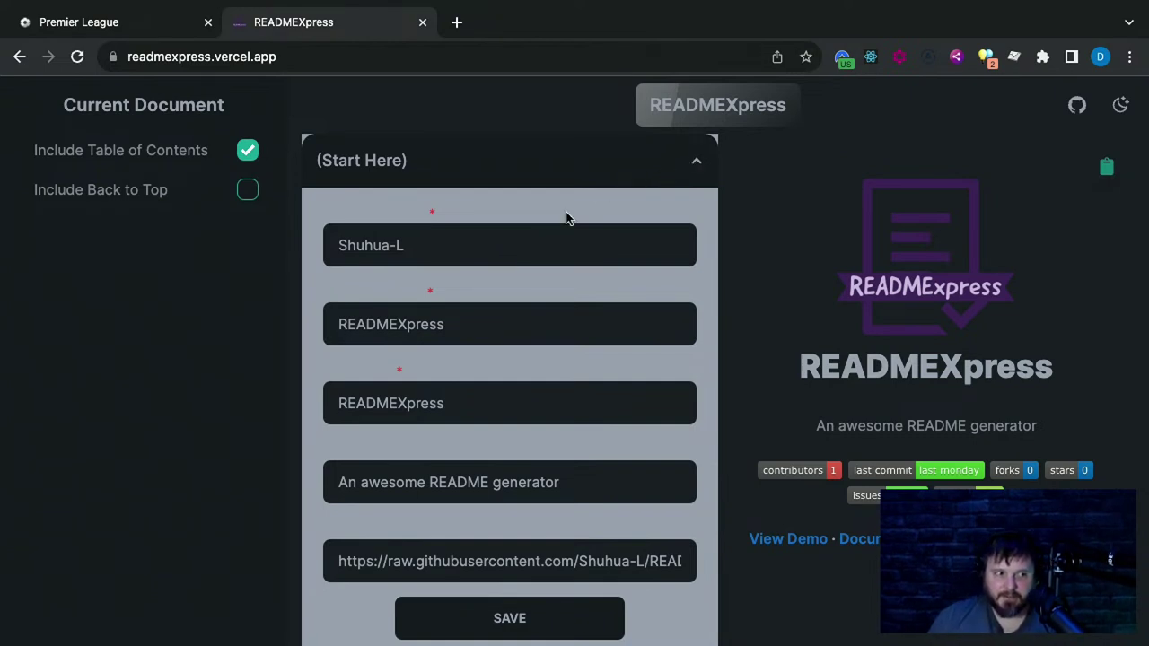
{"action": "left_click", "coordinate": [752, 204]}
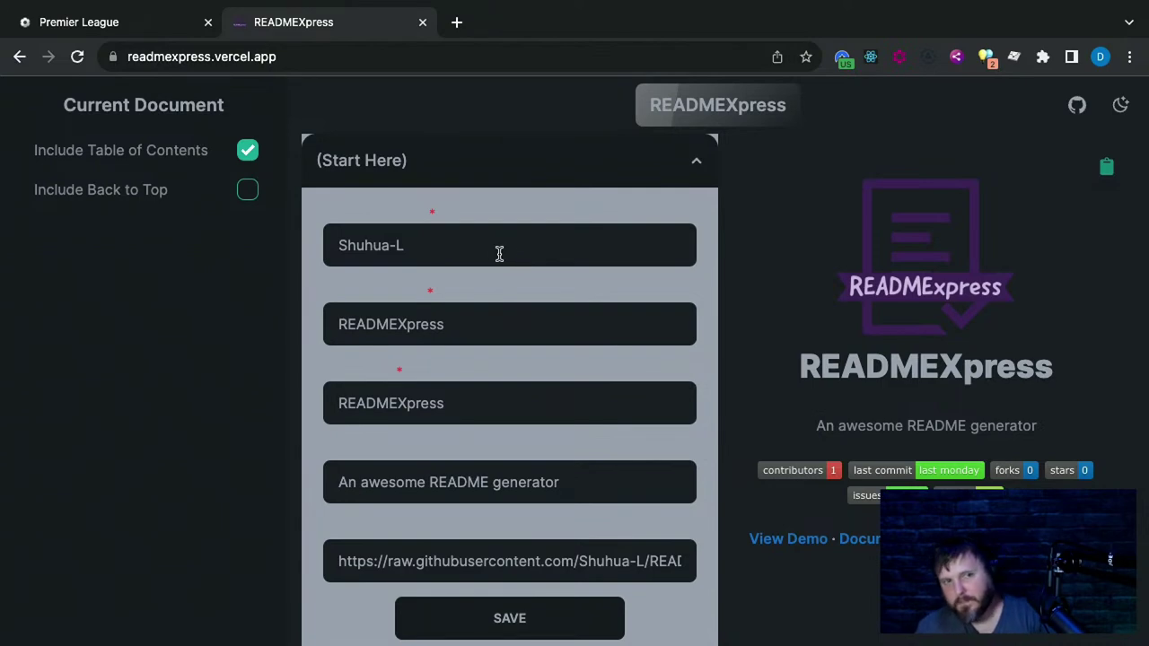
{"action": "left_click_drag", "start_coordinate": [497, 252], "coordinate": [285, 248]}
{"action": "left_click", "coordinate": [433, 221]}
{"action": "left_click_drag", "start_coordinate": [432, 221], "coordinate": [474, 214]}
{"action": "left_click", "coordinate": [324, 213]}
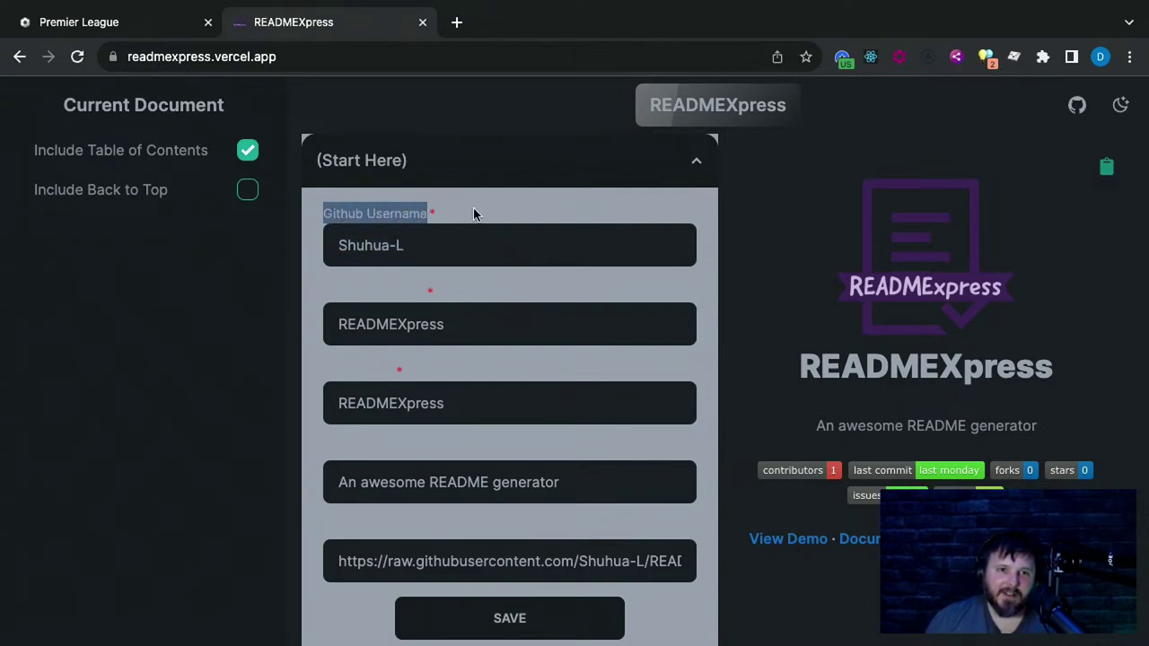
{"action": "left_click", "coordinate": [473, 216]}
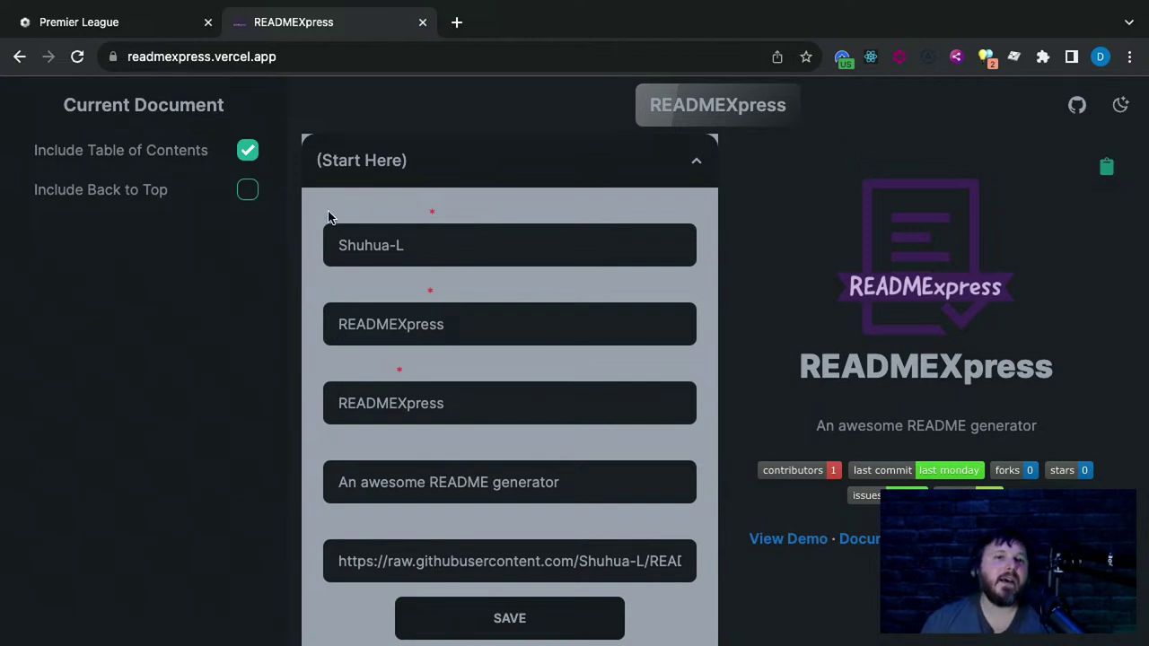
Highlight the hard-to-see labels above the first two Start Here fields to read them
{"action": "left_click_drag", "start_coordinate": [336, 220], "coordinate": [461, 218]}
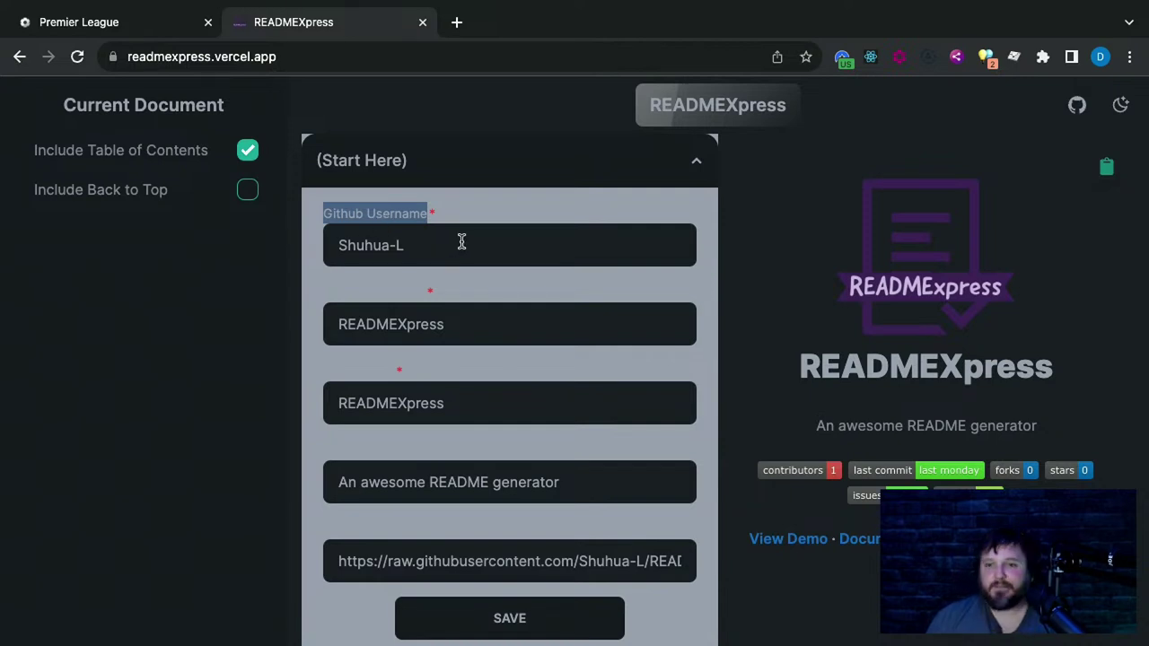
{"action": "left_click", "coordinate": [363, 221]}
{"action": "left_click_drag", "start_coordinate": [314, 215], "coordinate": [502, 227]}
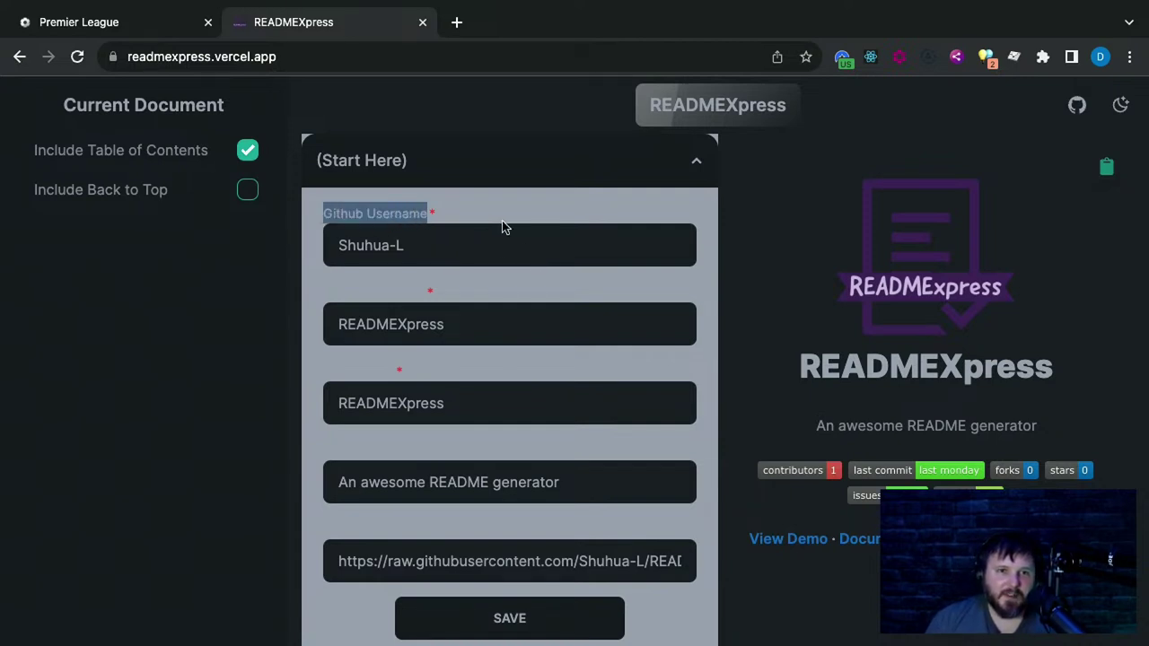
{"action": "left_click_drag", "start_coordinate": [318, 298], "coordinate": [481, 298]}
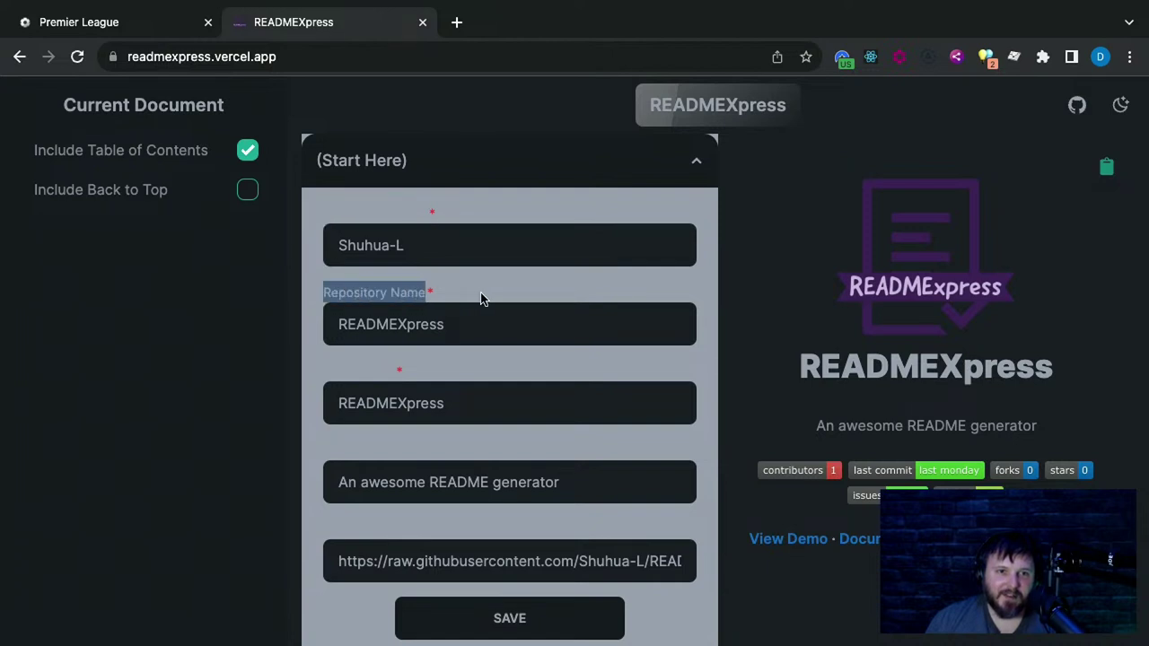
{"action": "double_click", "coordinate": [392, 245]}
{"action": "left_click_drag", "start_coordinate": [465, 244], "coordinate": [451, 215]}
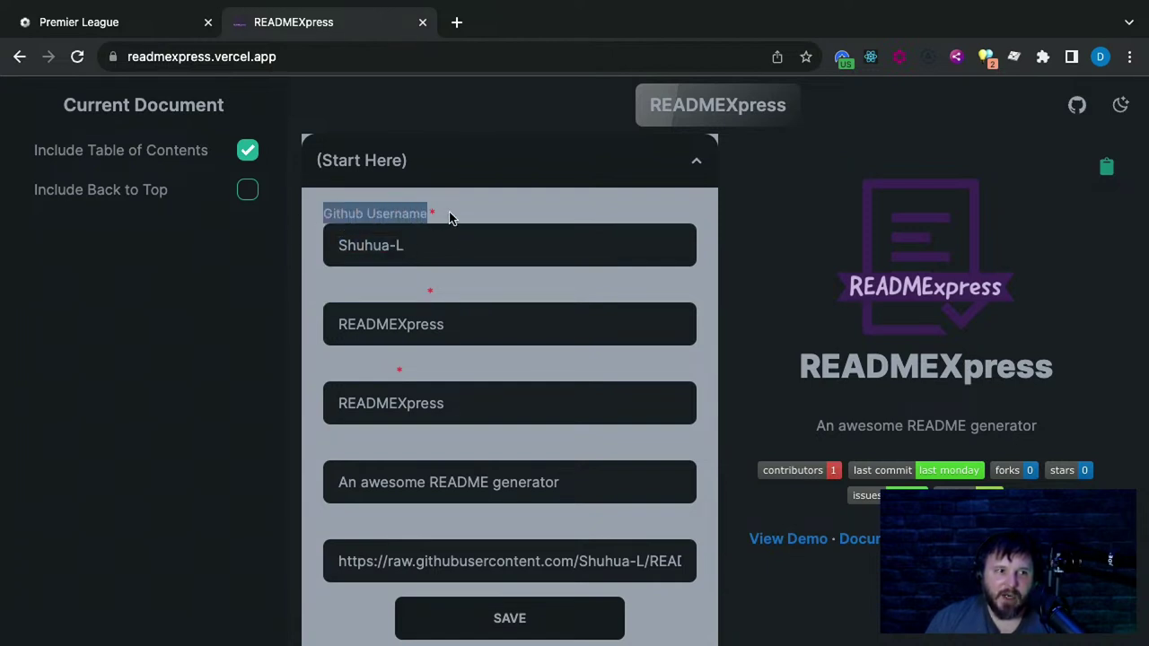
{"action": "left_click", "coordinate": [444, 245]}
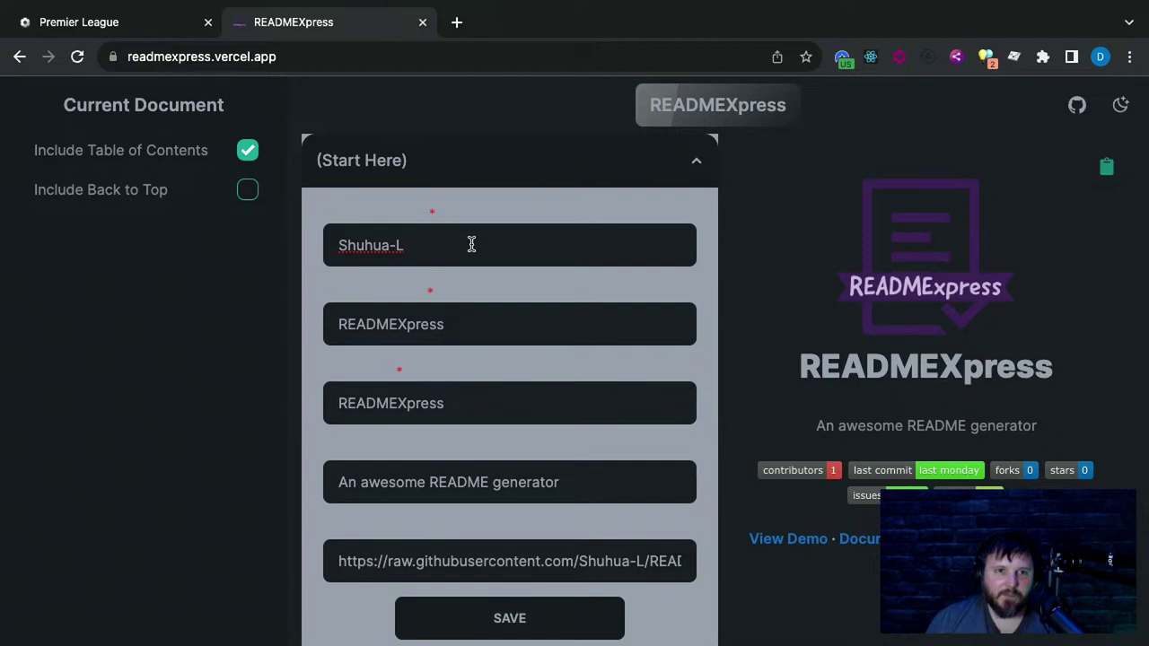
{"action": "left_click_drag", "start_coordinate": [307, 215], "coordinate": [464, 218]}
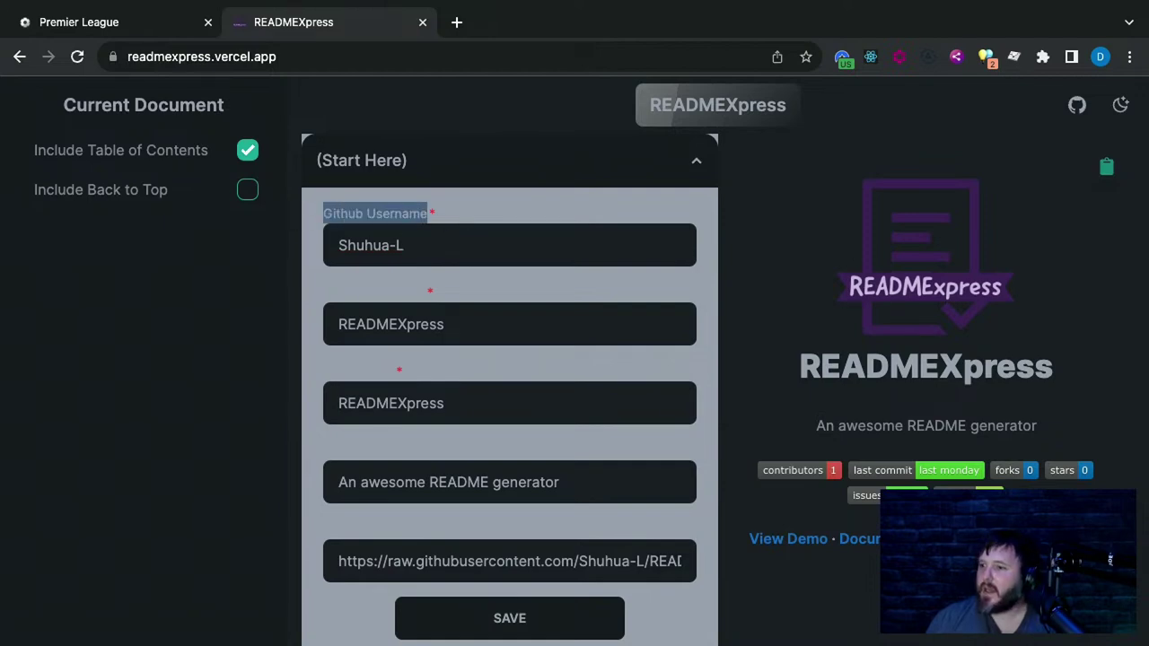
Replace the GitHub username with 1 Hour Portfolio
{"action": "triple_click", "coordinate": [434, 245]}
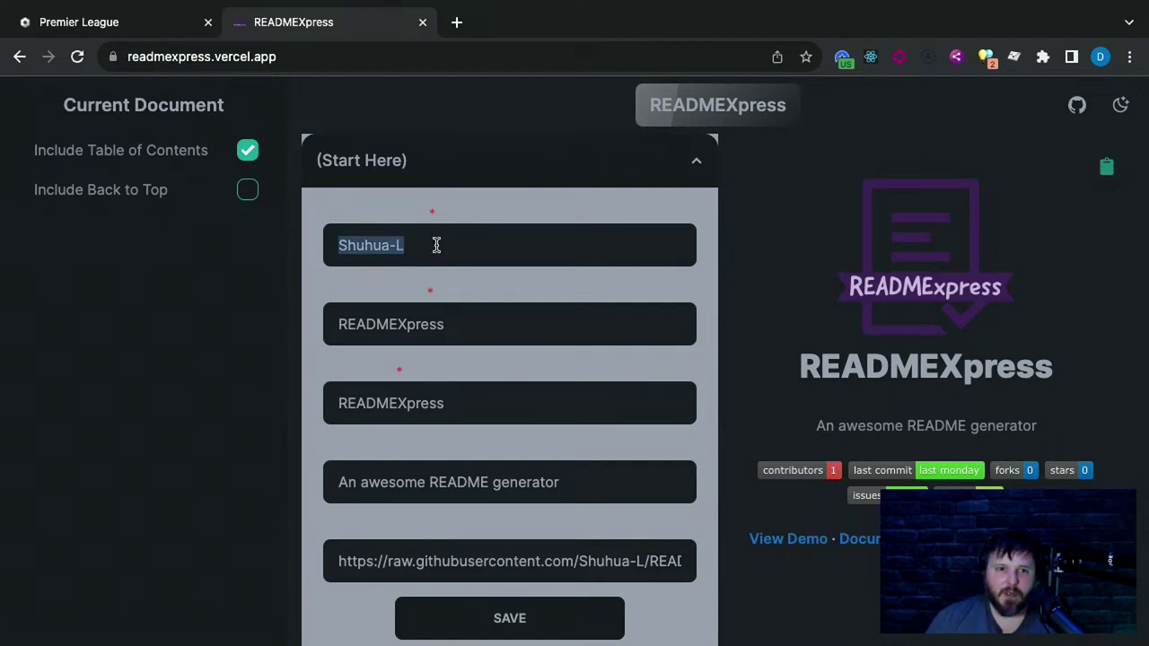
{"action": "type", "text": "1 Hour Portf"}
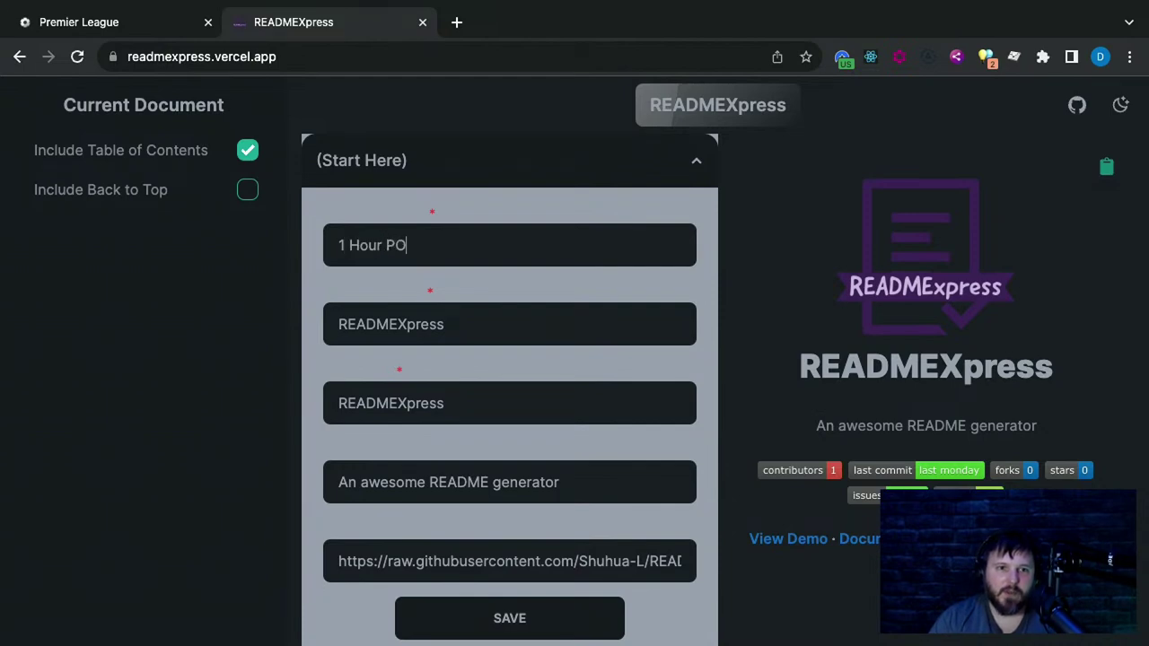
{"action": "type", "text": "olio"}
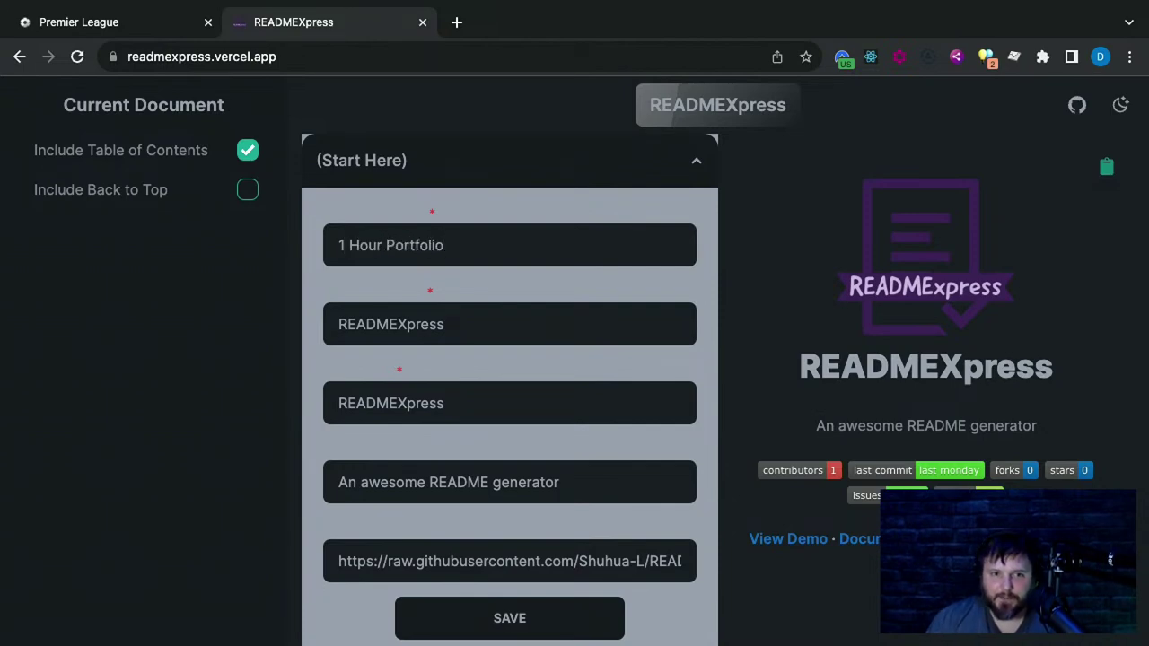
Set the repository name to 1-hour-portfolio and highlight the hidden label of the field below it to read it
{"action": "mouse_move", "coordinate": [321, 294]}
{"action": "left_mouse_down"}
{"action": "mouse_move", "coordinate": [455, 293]}
{"action": "mouse_move", "coordinate": [304, 306]}
{"action": "left_mouse_up"}
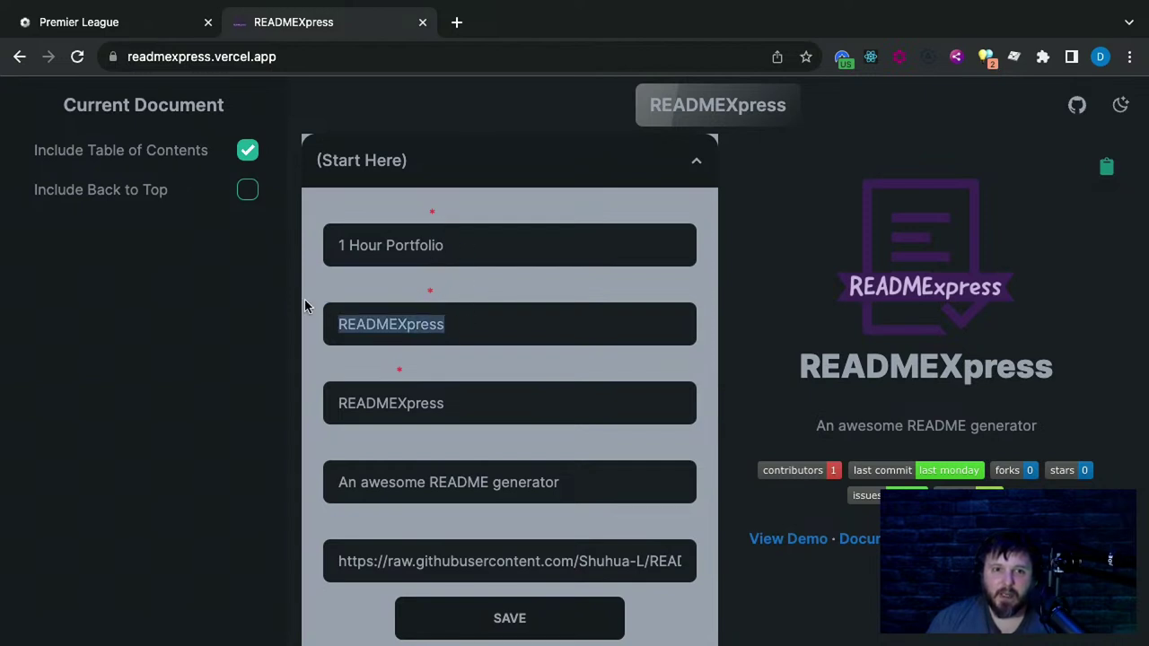
{"action": "type", "text": "1-hour-portfolio"}
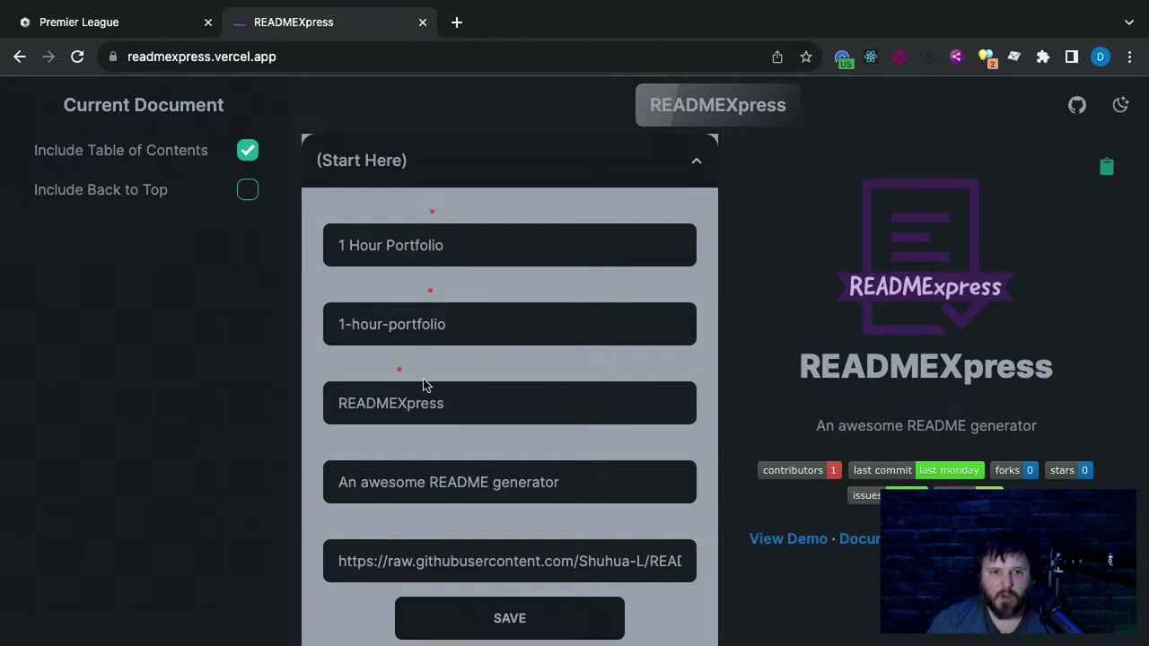
{"action": "left_click_drag", "start_coordinate": [326, 373], "coordinate": [405, 371]}
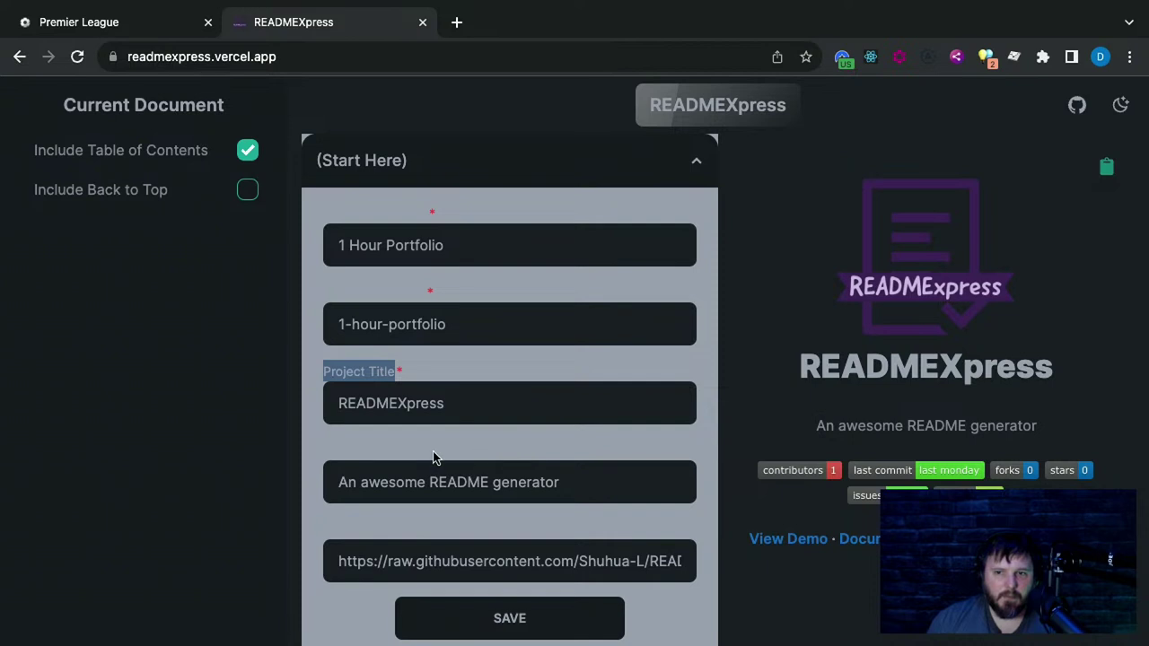
{"action": "scroll", "coordinate": [403, 395], "scroll_direction": "down", "scroll_amount": 1}
{"action": "left_click", "coordinate": [455, 397]}
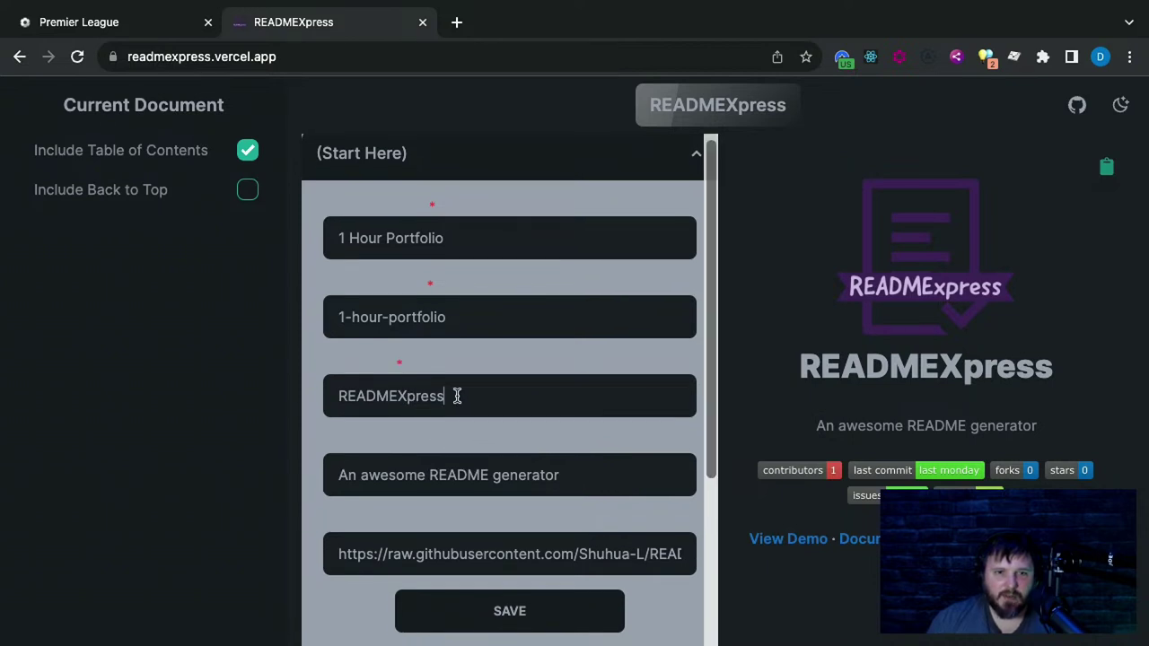
{"action": "left_click_drag", "start_coordinate": [318, 374], "coordinate": [278, 400]}
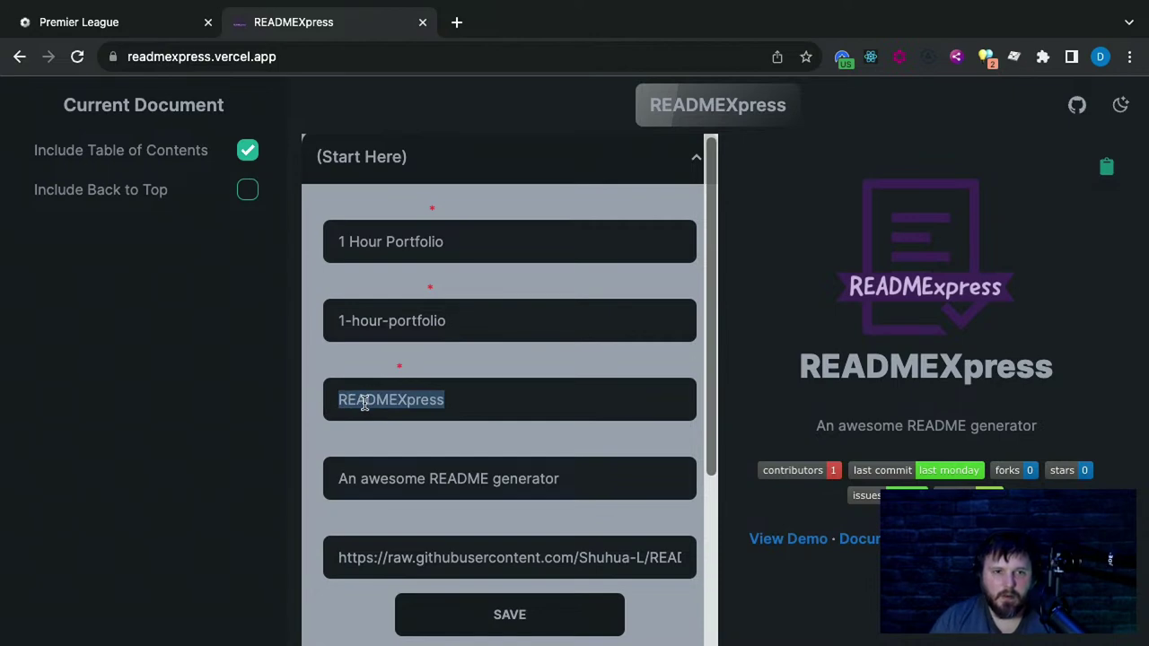
Enter the developer's own handle as the GitHub username and set the project title to 1 Hour Portfolio
{"action": "left_click_drag", "start_coordinate": [313, 205], "coordinate": [206, 225]}
{"action": "type", "text": "donthede"}
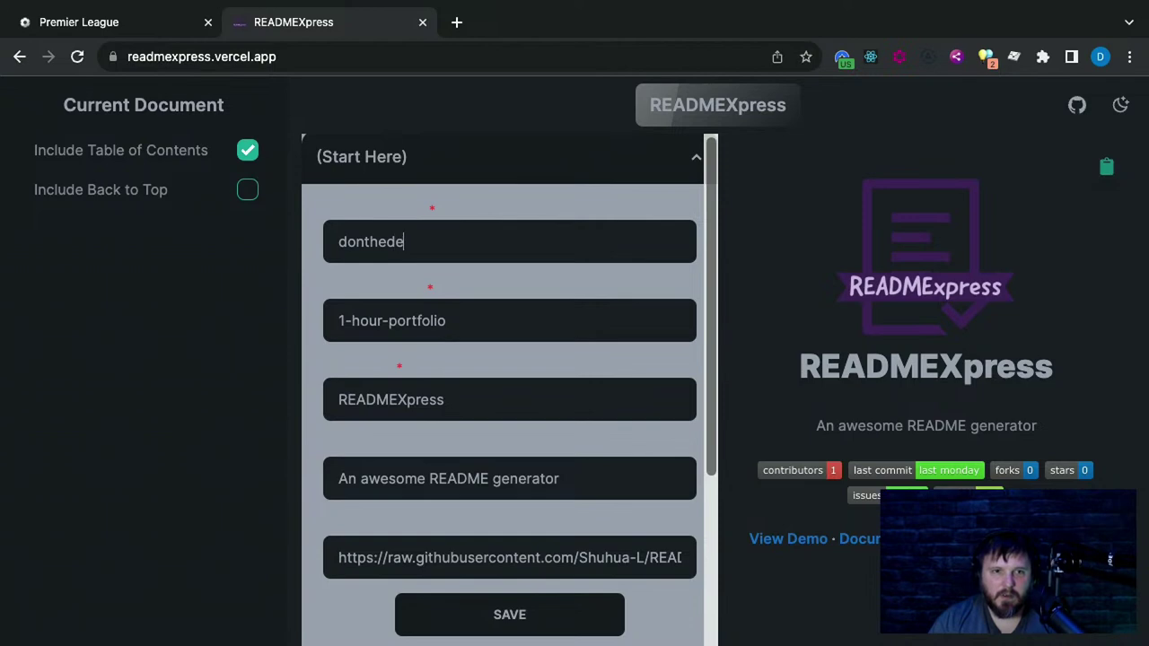
{"action": "type", "text": "veloper"}
{"action": "left_click_drag", "start_coordinate": [497, 395], "coordinate": [243, 393]}
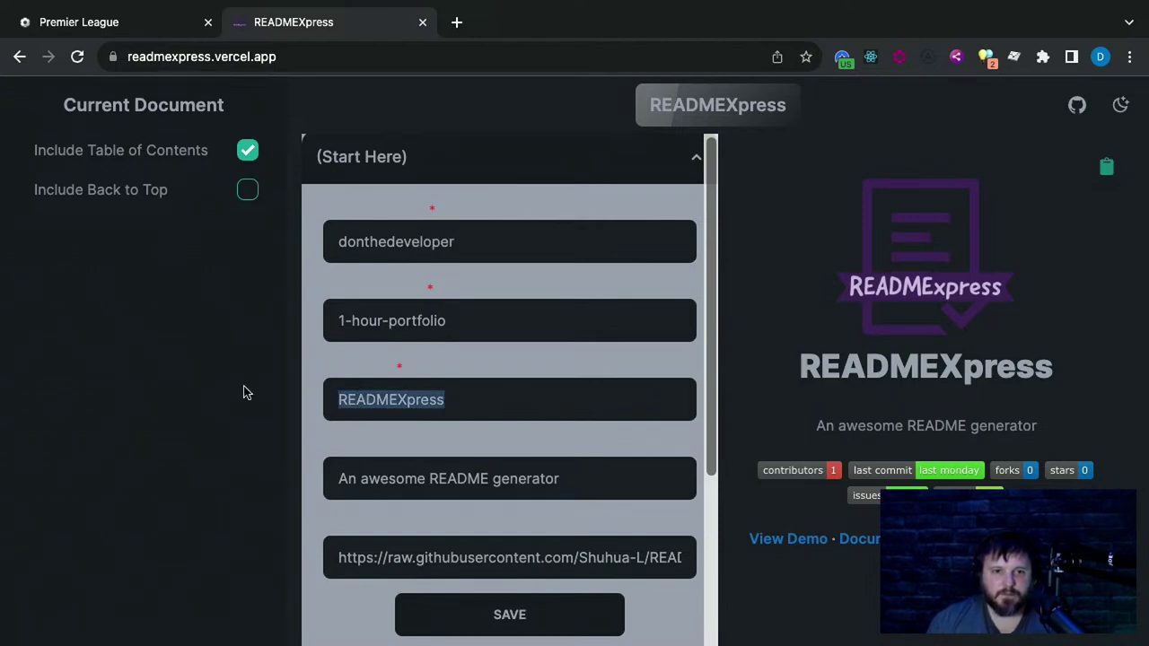
{"action": "type", "text": "1 Hour Portfolio"}
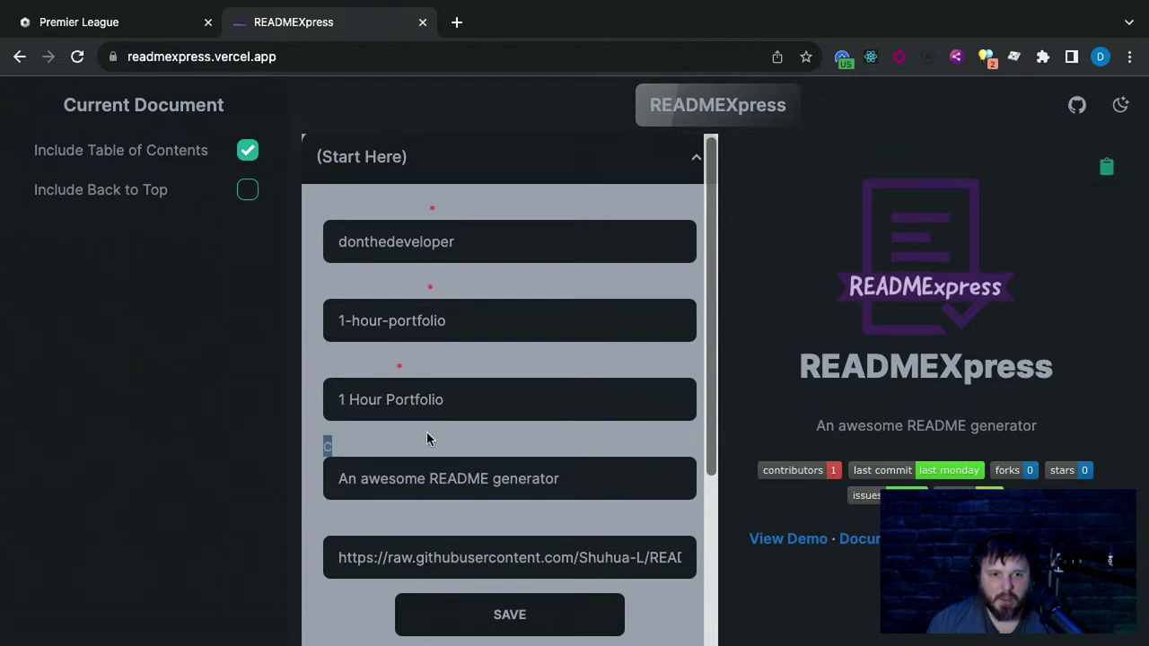
Set the catch phrase or short description to "template for a web developer portfolio you can create in an hour"
{"action": "left_click_drag", "start_coordinate": [328, 446], "coordinate": [474, 452]}
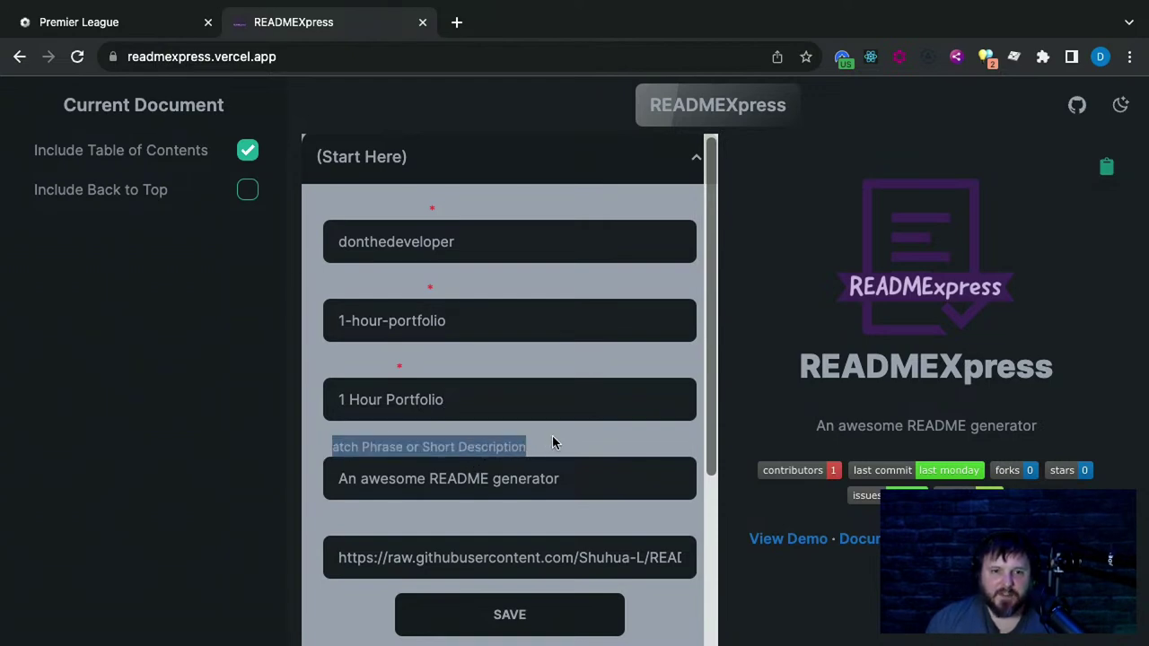
{"action": "left_click_drag", "start_coordinate": [567, 478], "coordinate": [264, 482]}
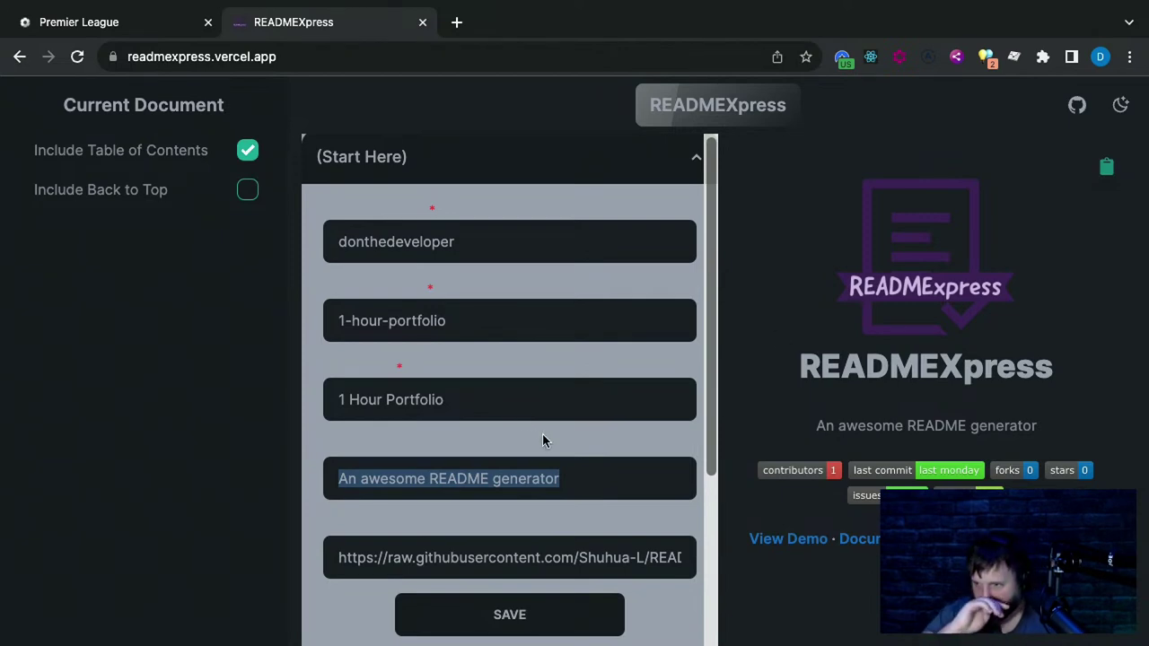
{"action": "type", "text": "templ"}
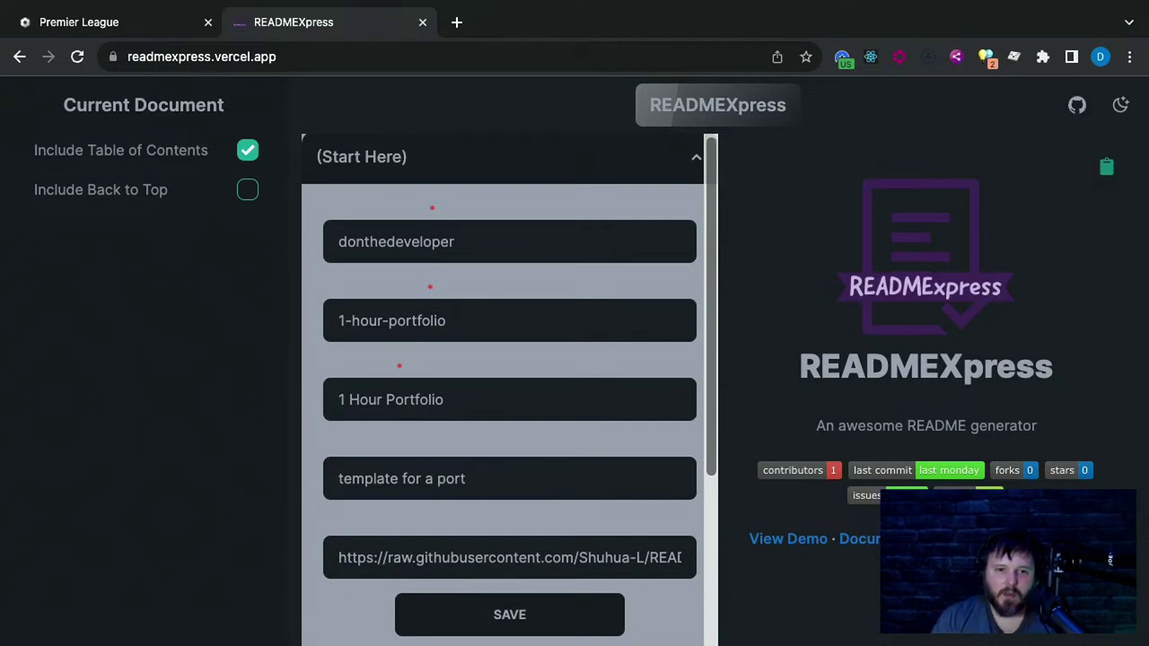
{"action": "type", "text": "ate for a p"}
{"action": "key", "text": "BackSpace"}
{"action": "type", "text": "web develope"}
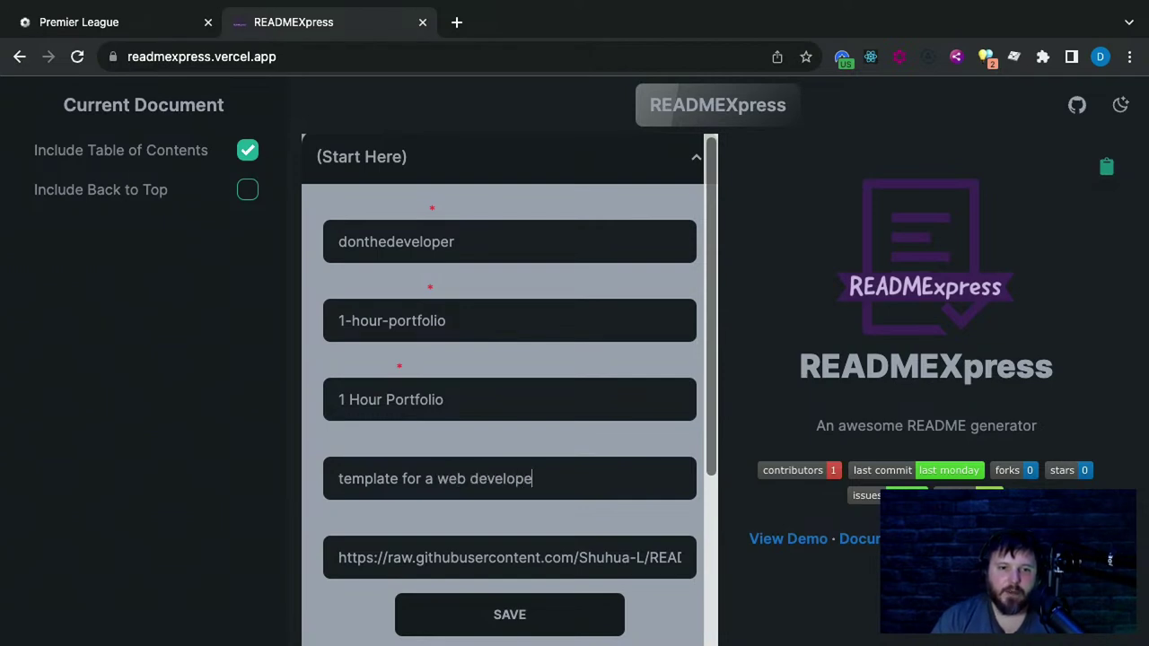
{"action": "type", "text": "r portfolio you can"}
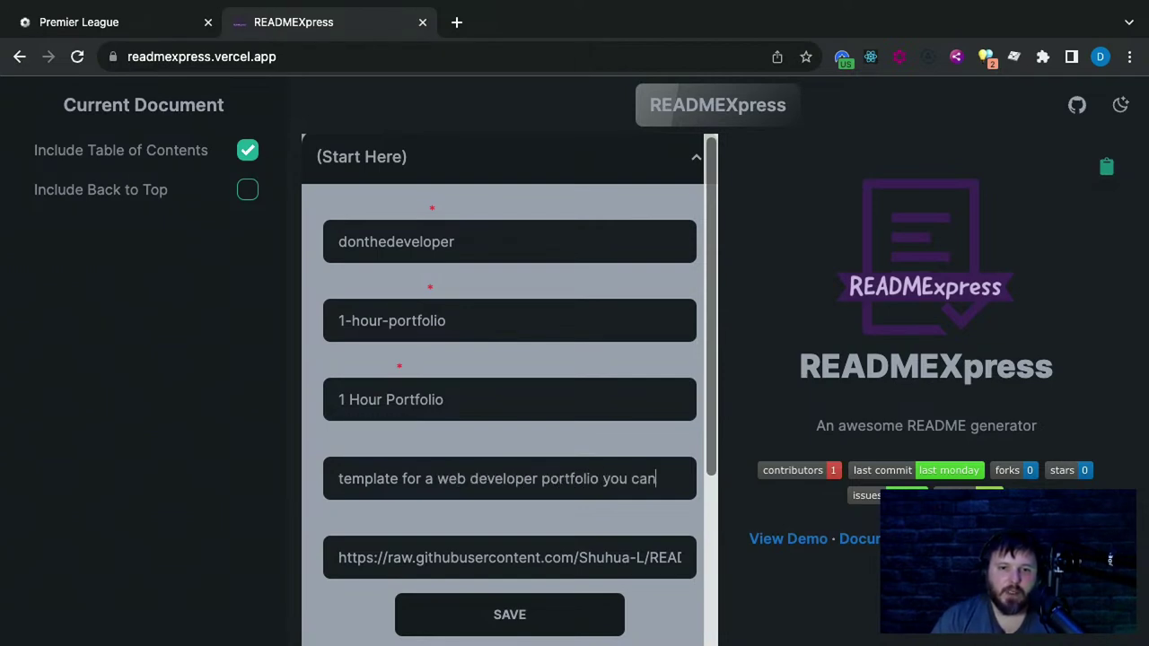
{"action": "type", "text": " create in an hour"}
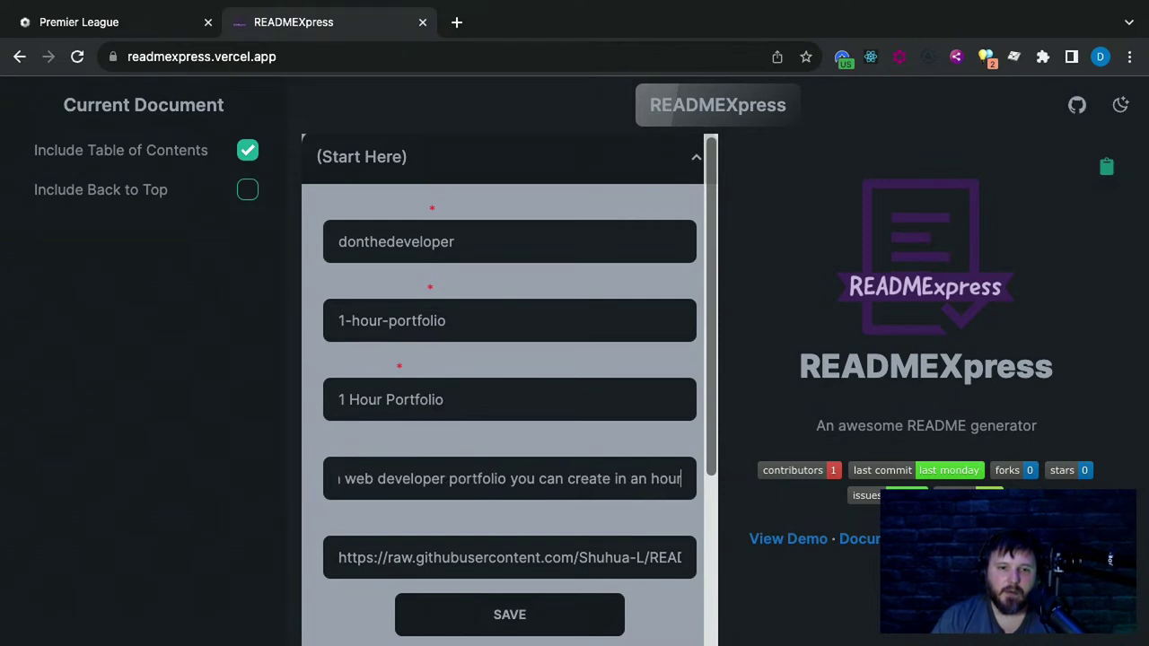
{"action": "left_click_drag", "start_coordinate": [322, 448], "coordinate": [564, 449]}
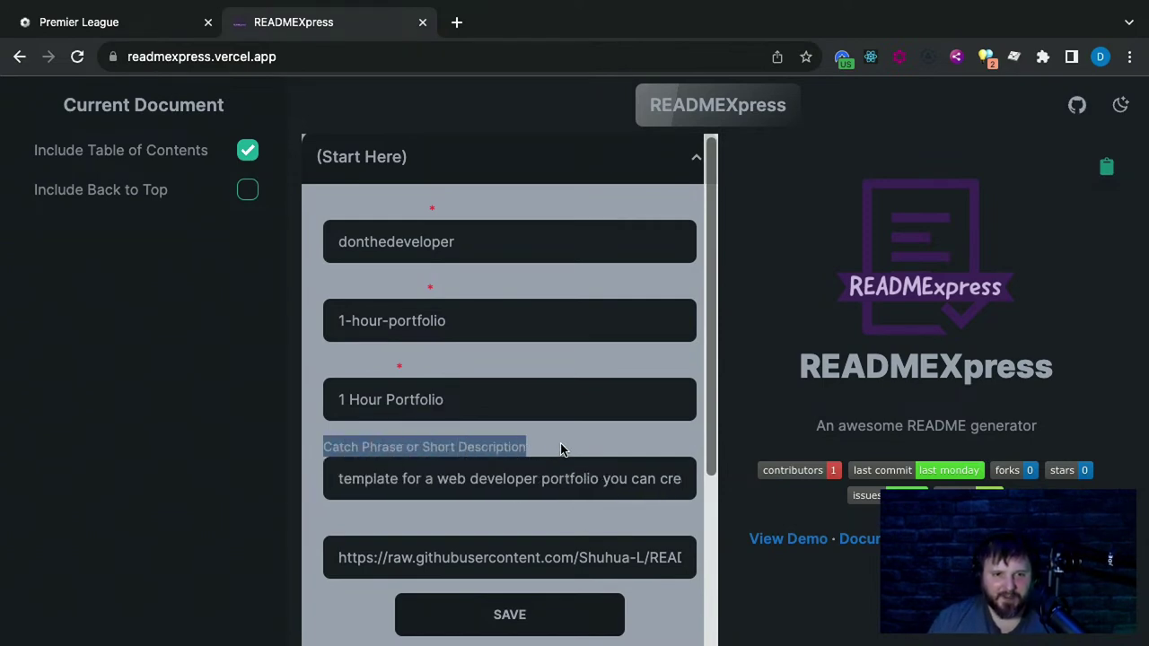
Clear the project logo's image URL and save the Start Here details
{"action": "scroll", "coordinate": [461, 539], "scroll_direction": "down", "scroll_amount": 2}
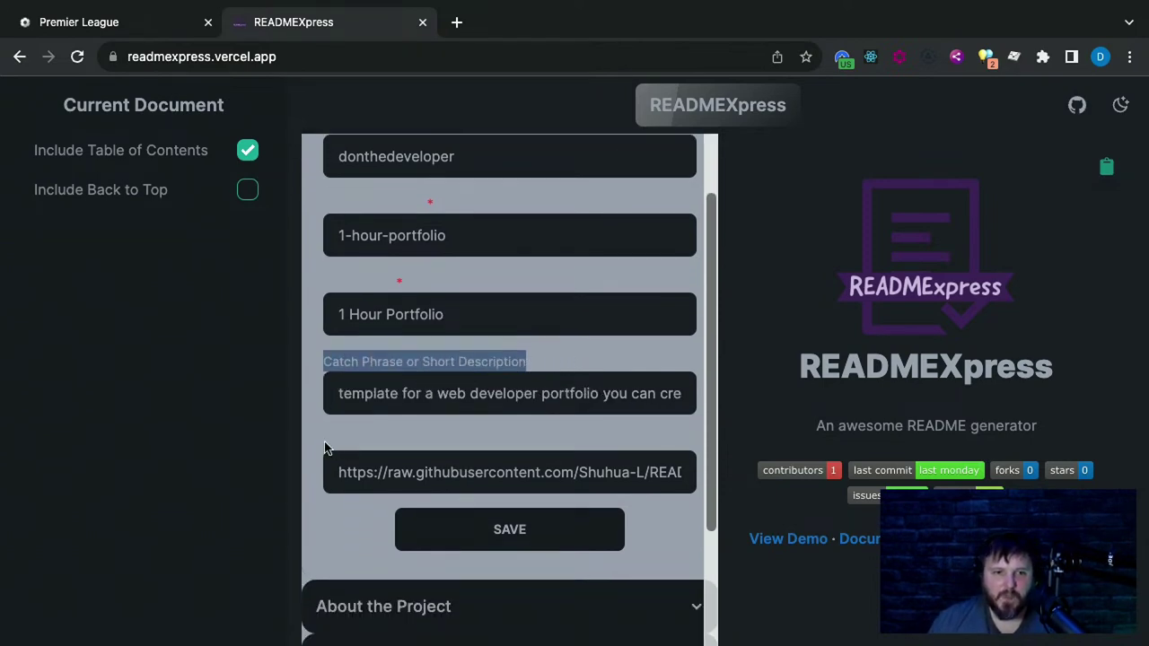
{"action": "left_click", "coordinate": [338, 446]}
{"action": "left_click_drag", "start_coordinate": [337, 446], "coordinate": [554, 449]}
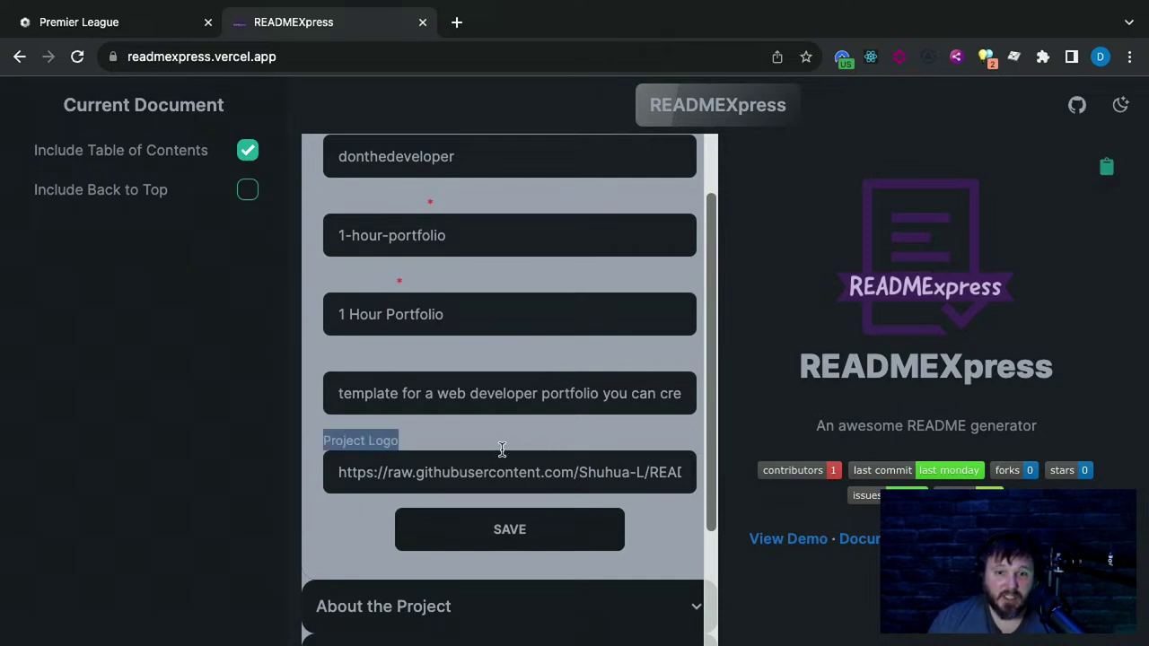
{"action": "scroll", "coordinate": [538, 472], "scroll_direction": "right", "scroll_amount": 5}
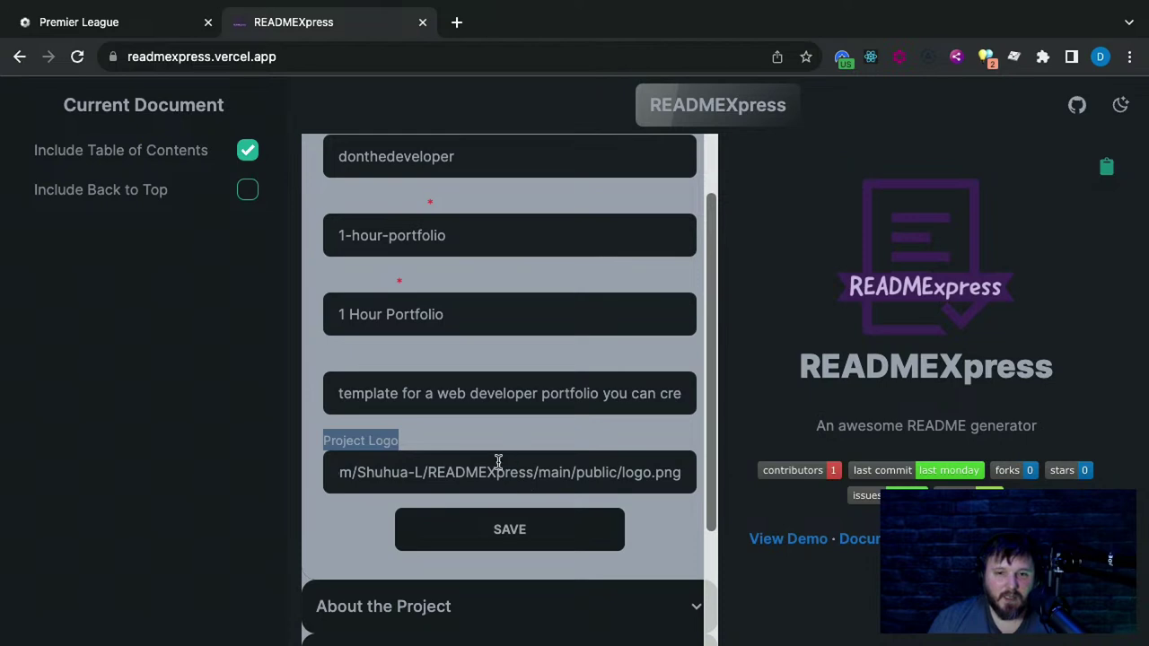
{"action": "left_click", "coordinate": [437, 478]}
{"action": "key", "text": "ctrl+a"}
{"action": "key", "text": "BackSpace"}
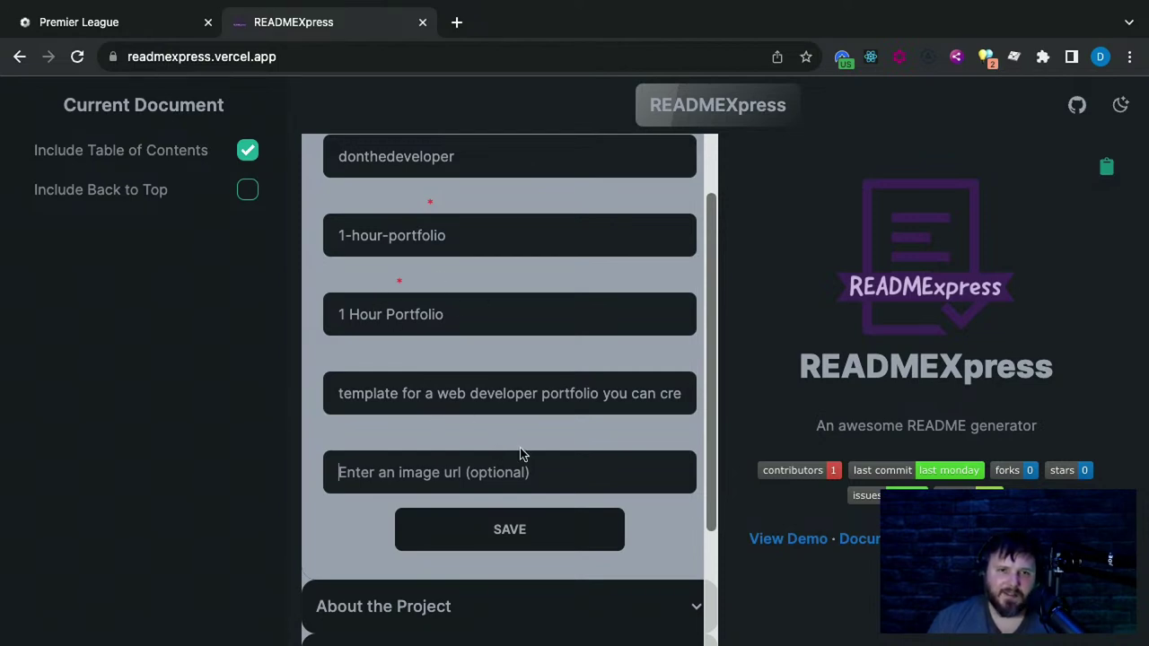
{"action": "scroll", "coordinate": [389, 436], "scroll_direction": "down", "scroll_amount": 2}
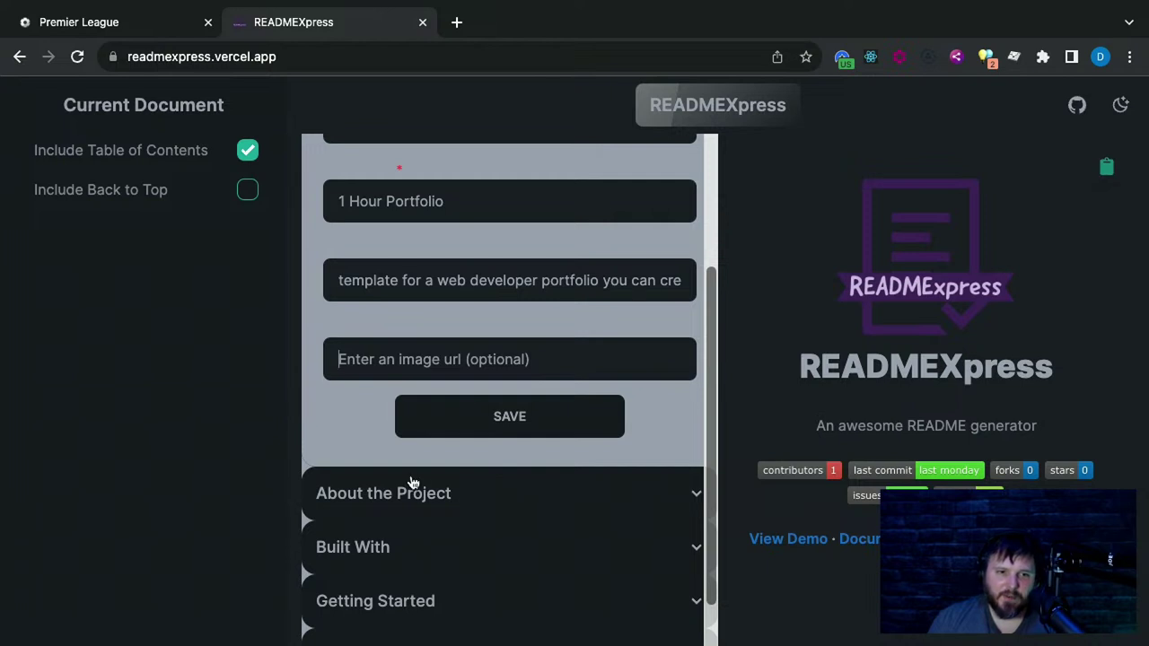
{"action": "scroll", "coordinate": [413, 483], "scroll_direction": "down", "scroll_amount": 1}
{"action": "left_click", "coordinate": [473, 341]}
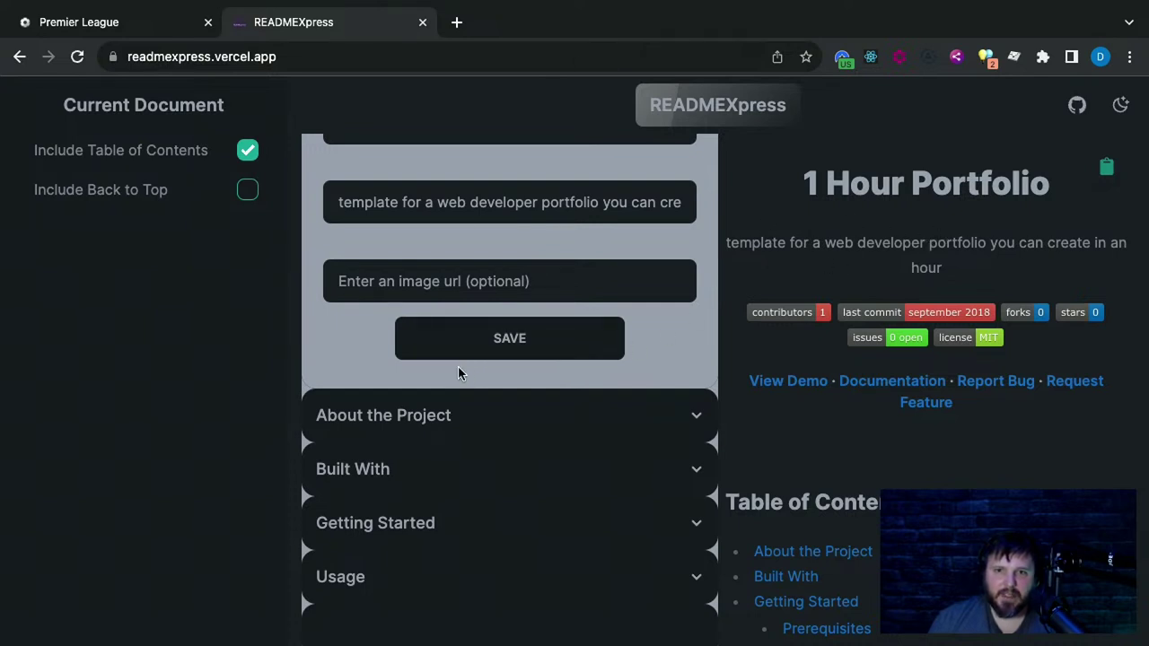
Capitalize the first word of the short description to "Template" and save the Start Here section again
{"action": "scroll", "coordinate": [406, 358], "scroll_direction": "up", "scroll_amount": 1}
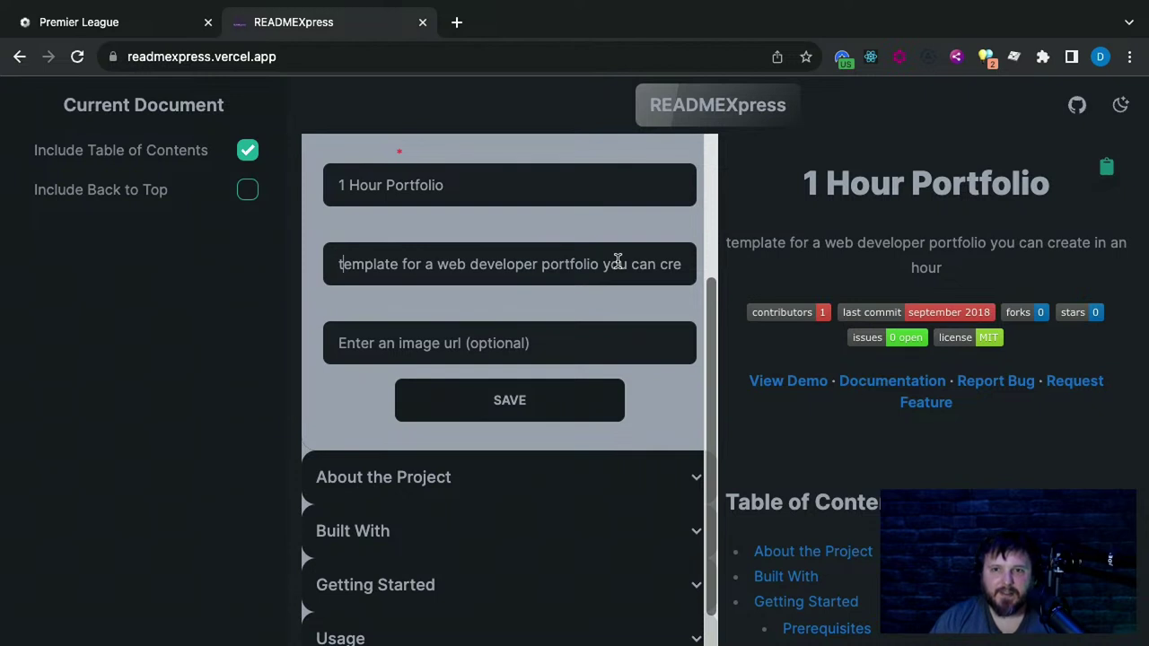
{"action": "key", "text": "Delete"}
{"action": "type", "text": "T"}
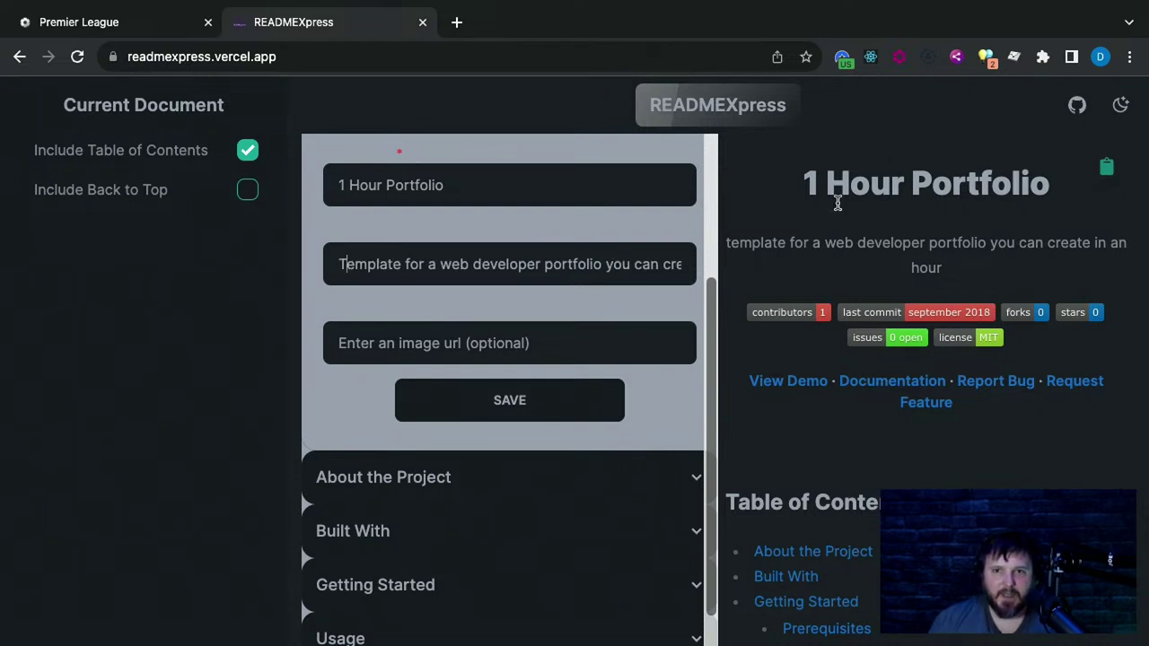
{"action": "left_click", "coordinate": [504, 408]}
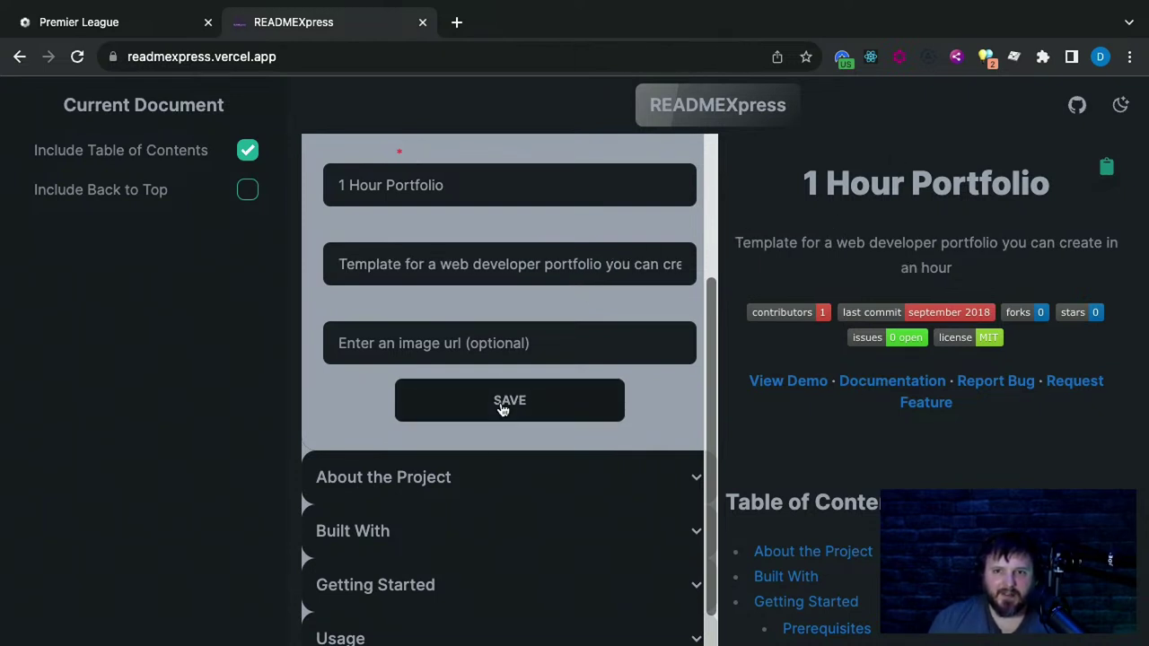
Expand the About the Project section and bring its description field into view
{"action": "scroll", "coordinate": [431, 359], "scroll_direction": "down", "scroll_amount": 2}
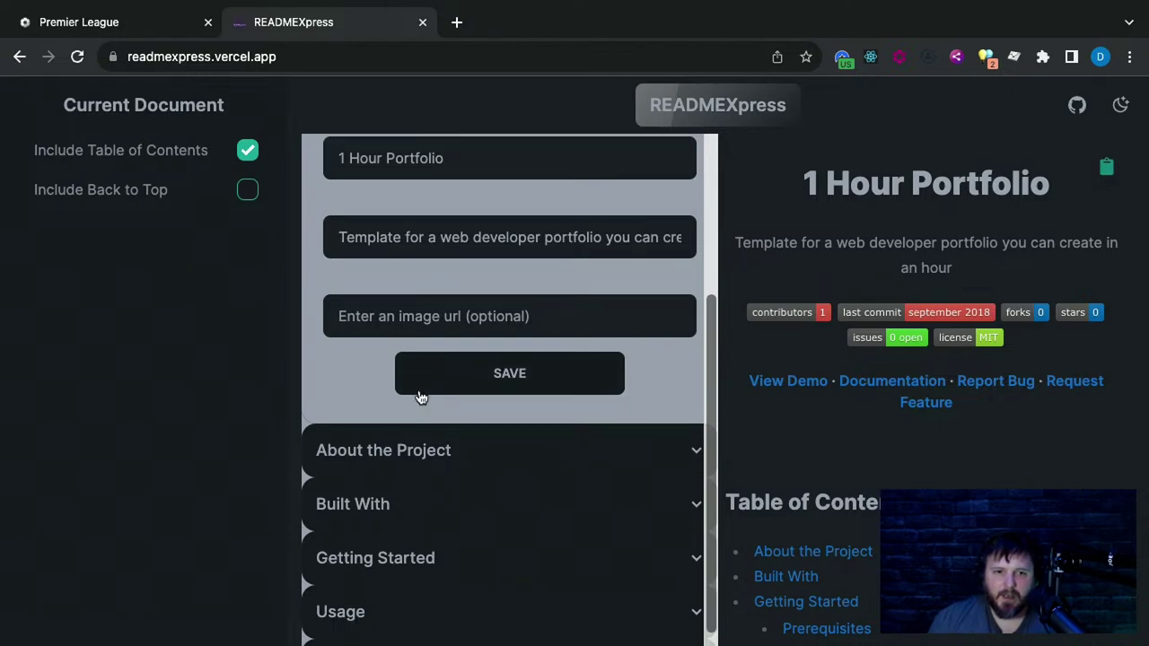
{"action": "left_click", "coordinate": [423, 411]}
{"action": "scroll", "coordinate": [428, 410], "scroll_direction": "down", "scroll_amount": 2}
{"action": "scroll", "coordinate": [428, 410], "scroll_direction": "down", "scroll_amount": 1}
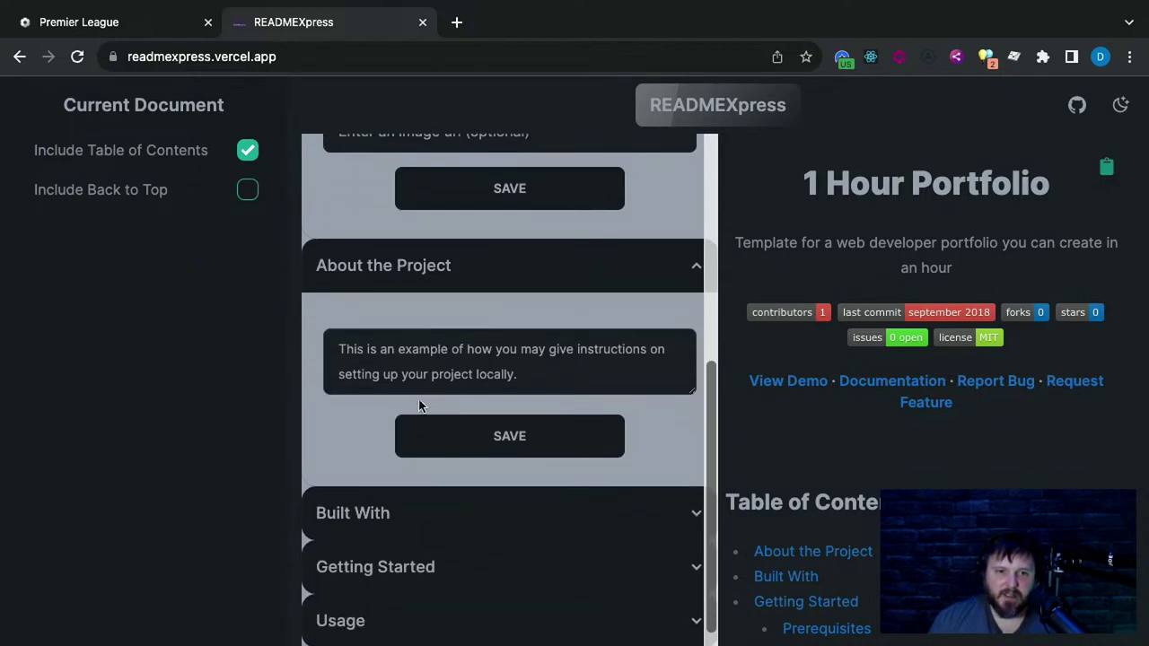
Add the numbered line "1. Just load it bro" below the example text in the About the Project description and save the section
{"action": "left_click", "coordinate": [593, 380]}
{"action": "type", "text": "To get a local copy up and running follow these simple example steps."}
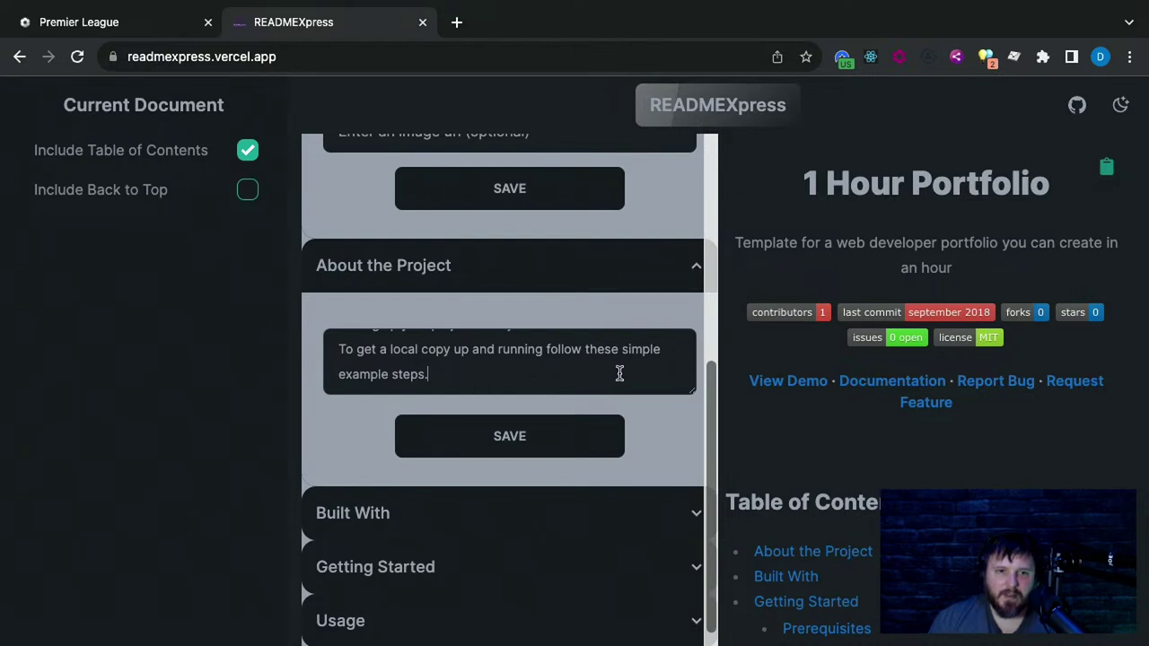
{"action": "key", "text": "Return"}
{"action": "key", "text": "Return"}
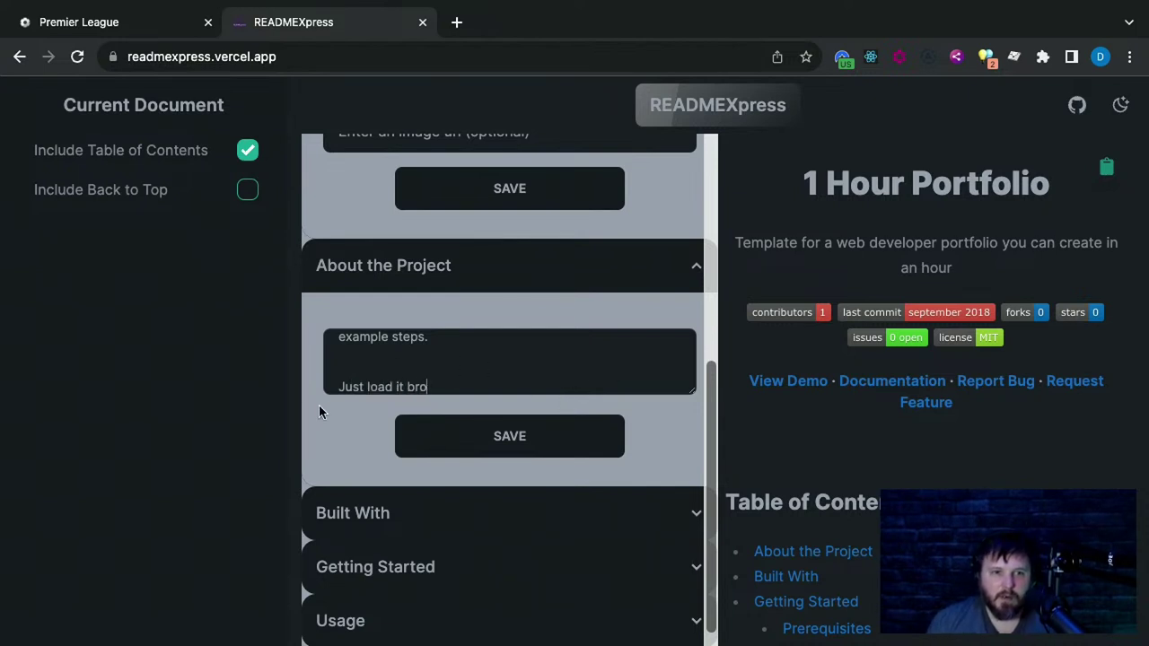
{"action": "left_click", "coordinate": [340, 383]}
{"action": "type", "text": "1."}
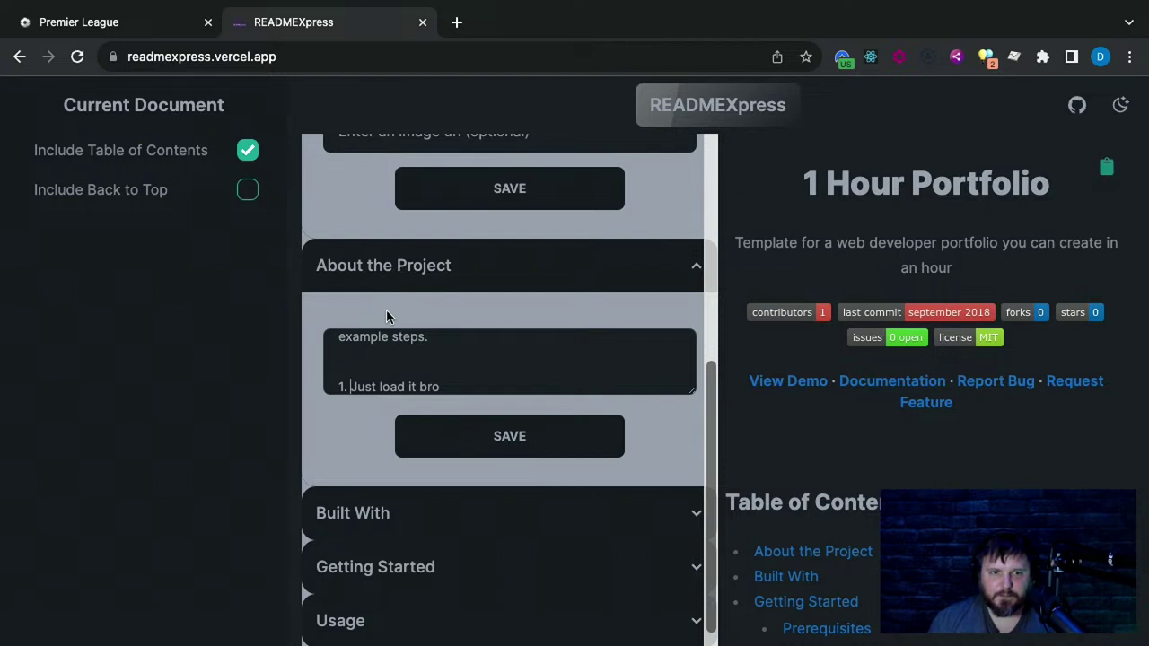
{"action": "scroll", "coordinate": [440, 368], "scroll_direction": "up", "scroll_amount": 2}
{"action": "scroll", "coordinate": [441, 368], "scroll_direction": "up", "scroll_amount": 2}
{"action": "scroll", "coordinate": [444, 363], "scroll_direction": "down", "scroll_amount": 3}
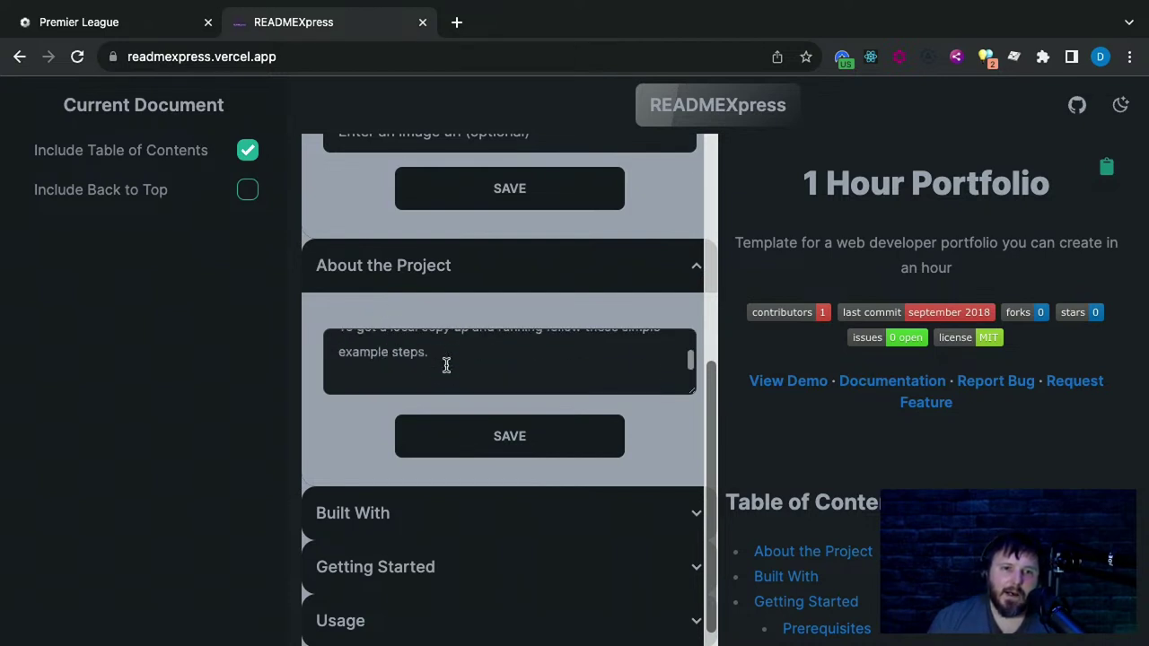
{"action": "scroll", "coordinate": [453, 356], "scroll_direction": "up", "scroll_amount": 2}
{"action": "scroll", "coordinate": [451, 356], "scroll_direction": "down", "scroll_amount": 2}
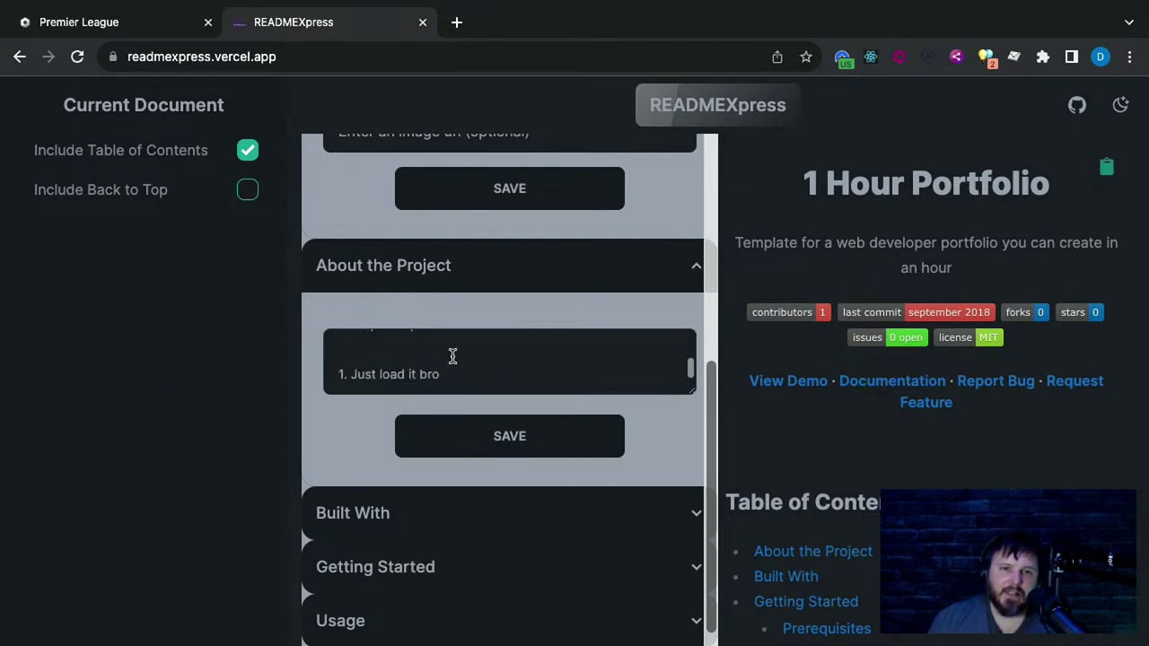
{"action": "left_click", "coordinate": [496, 437]}
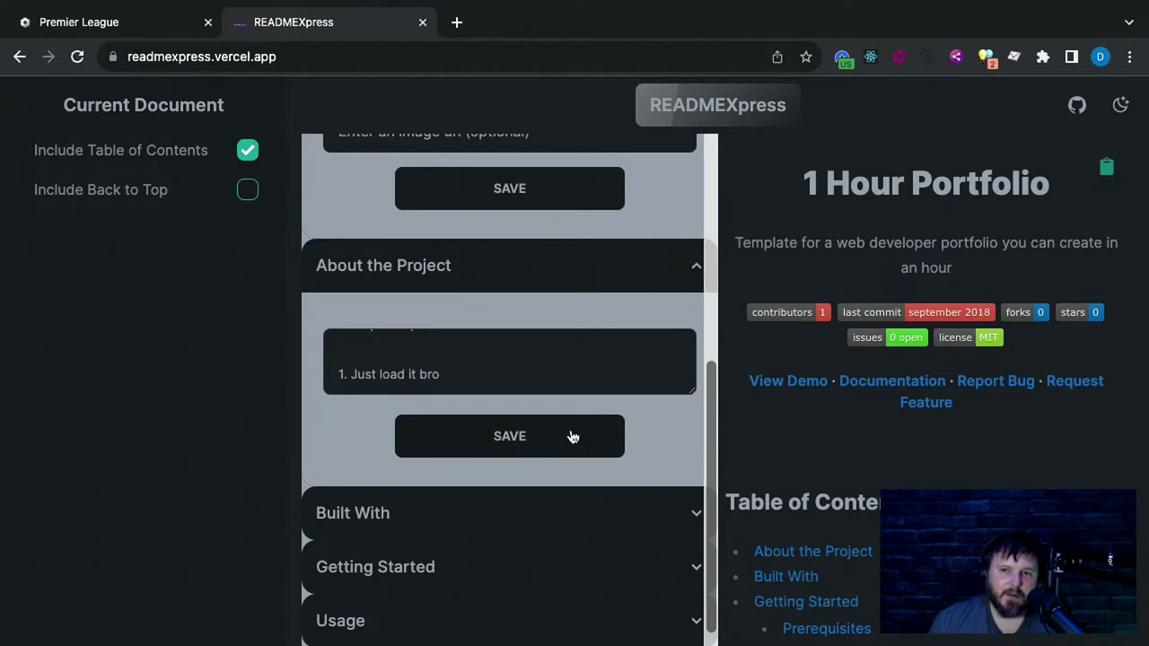
Examine how the About the Project and Built With sections render in the preview and compare them with the form entries
{"action": "scroll", "coordinate": [436, 369], "scroll_direction": "down", "scroll_amount": 1}
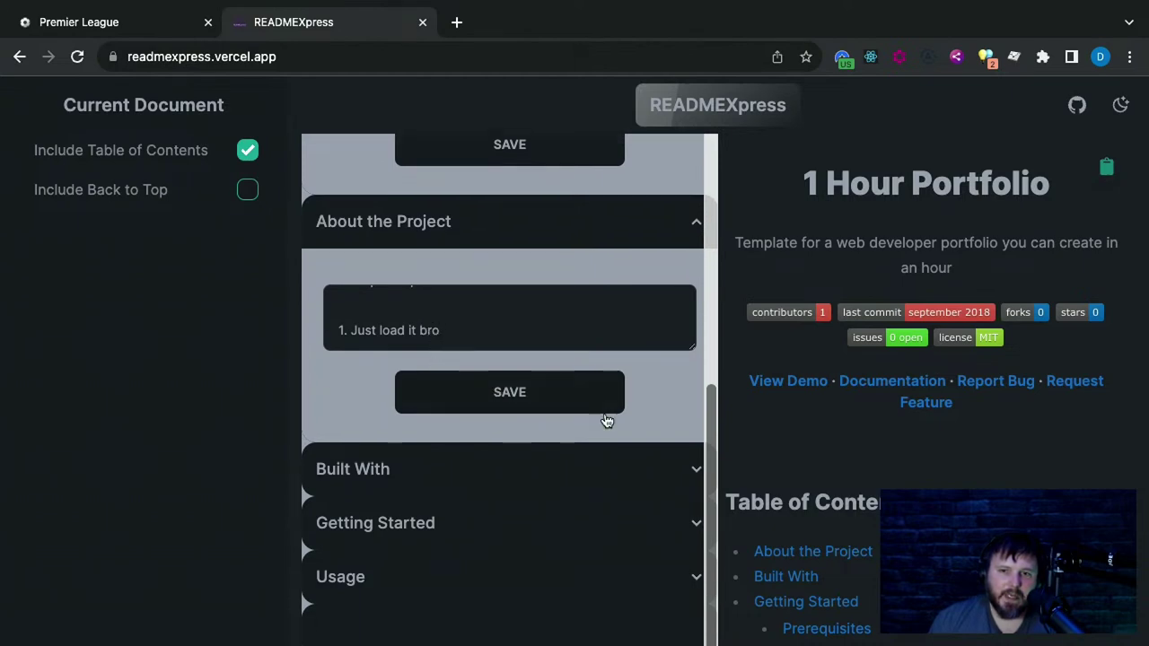
{"action": "scroll", "coordinate": [826, 461], "scroll_direction": "down", "scroll_amount": 3}
{"action": "scroll", "coordinate": [826, 461], "scroll_direction": "down", "scroll_amount": 9}
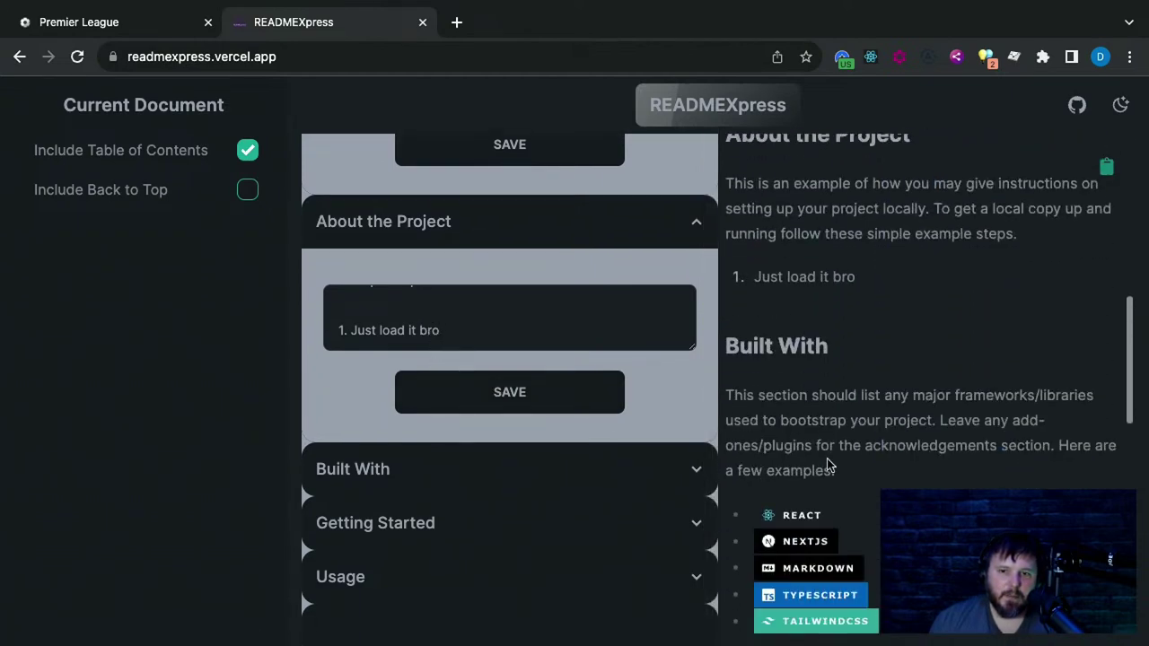
{"action": "scroll", "coordinate": [828, 463], "scroll_direction": "down", "scroll_amount": 4}
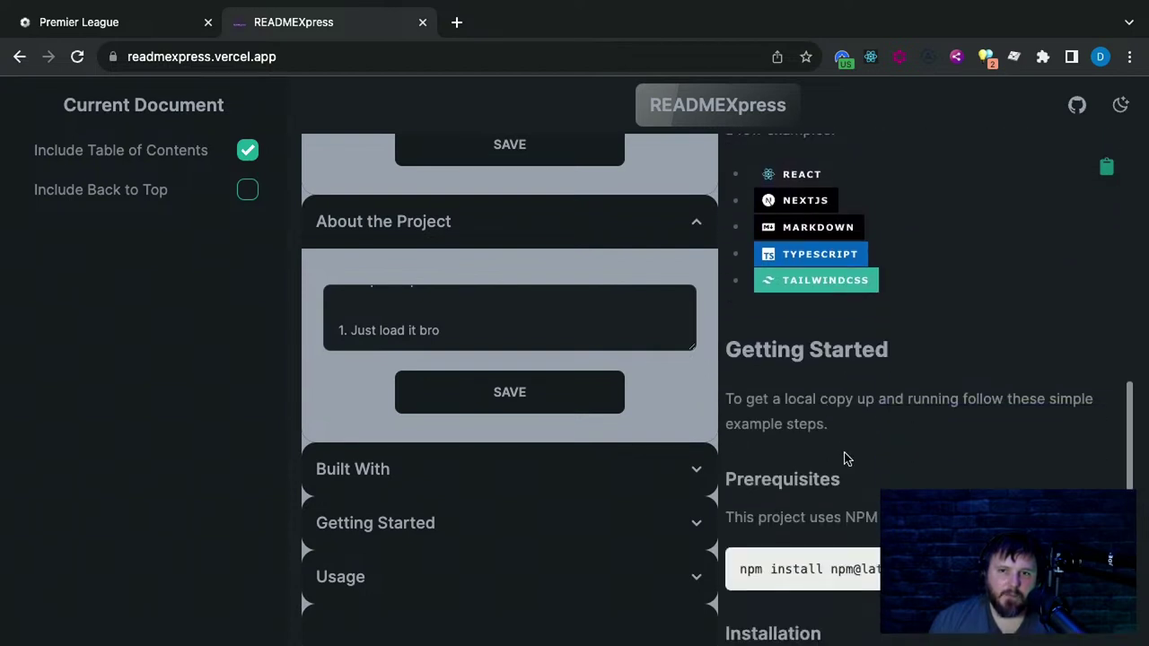
{"action": "scroll", "coordinate": [843, 459], "scroll_direction": "up", "scroll_amount": 4}
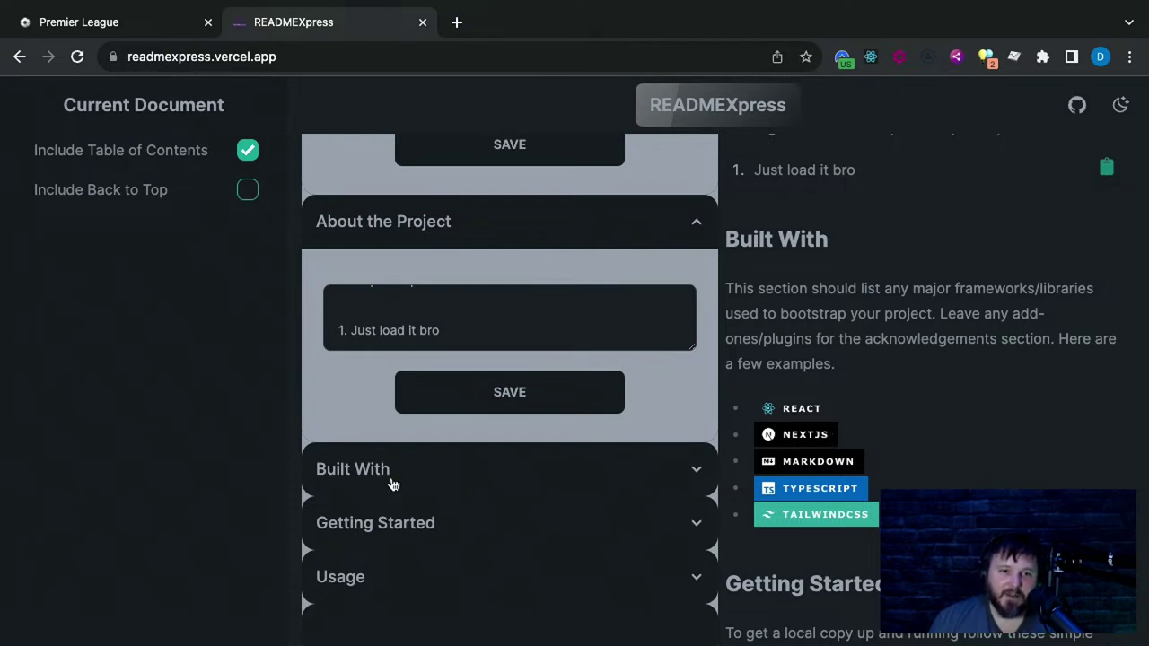
{"action": "scroll", "coordinate": [888, 429], "scroll_direction": "up", "scroll_amount": 6}
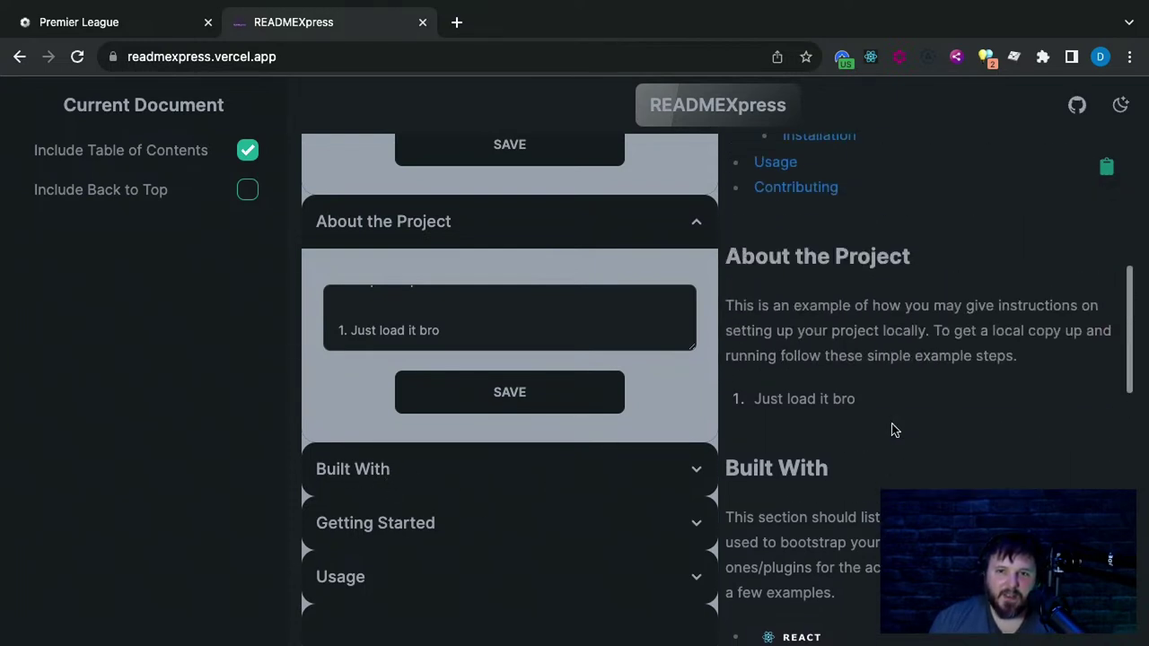
{"action": "left_click_drag", "start_coordinate": [780, 440], "coordinate": [1045, 478]}
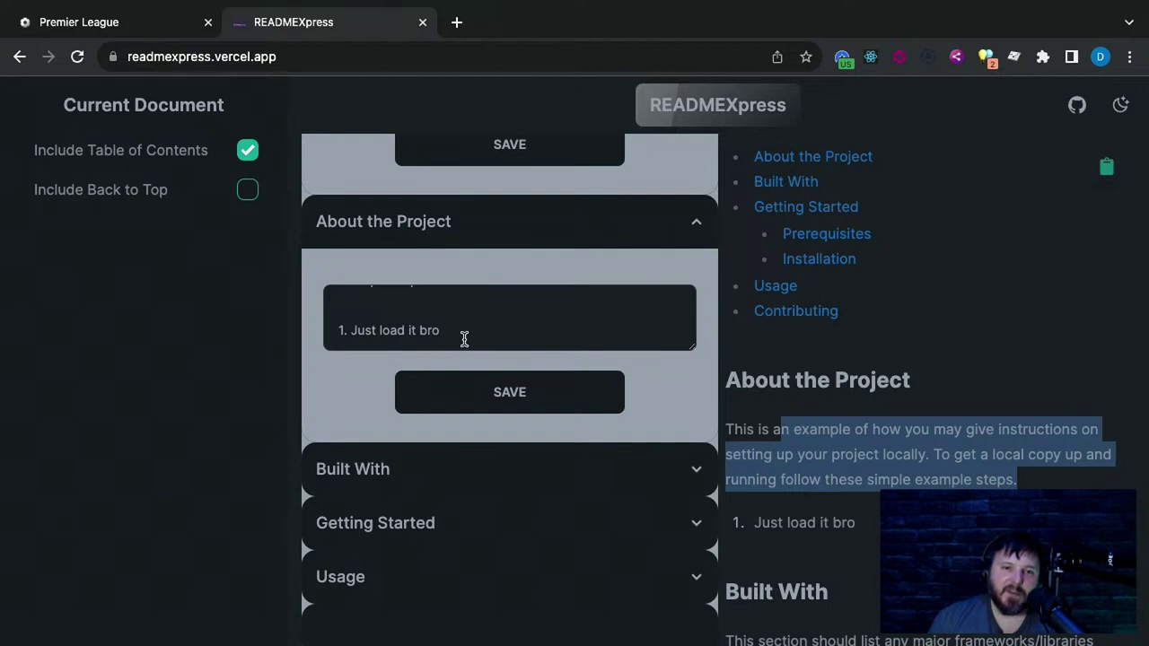
{"action": "scroll", "coordinate": [420, 330], "scroll_direction": "up", "scroll_amount": 10}
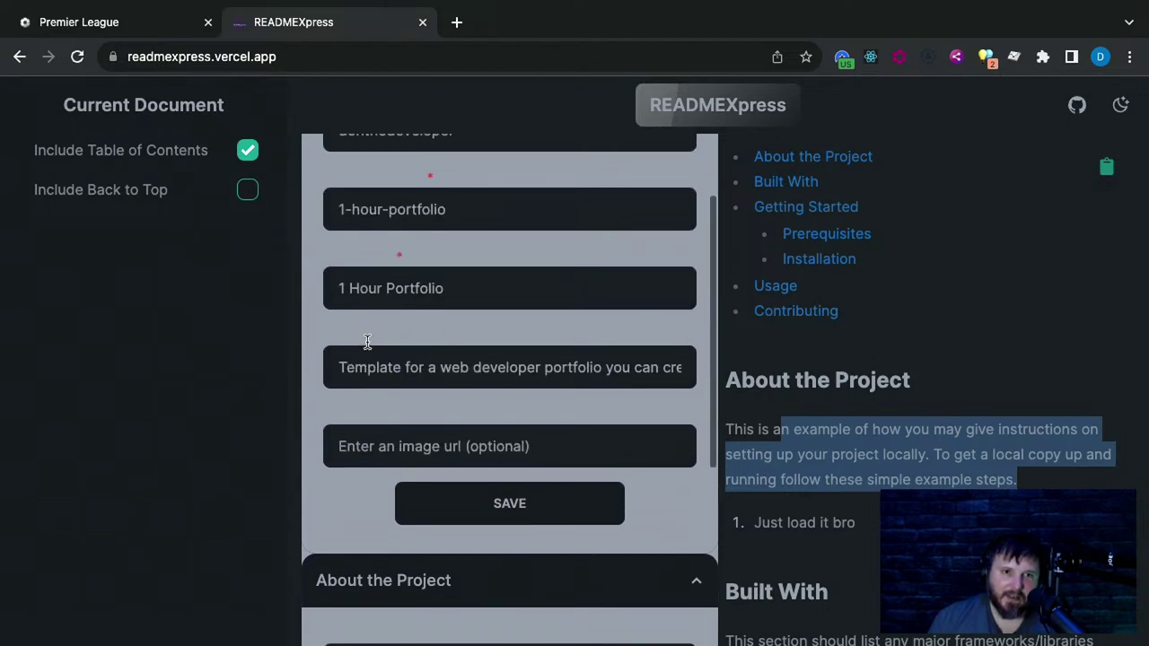
{"action": "scroll", "coordinate": [480, 470], "scroll_direction": "down", "scroll_amount": 4}
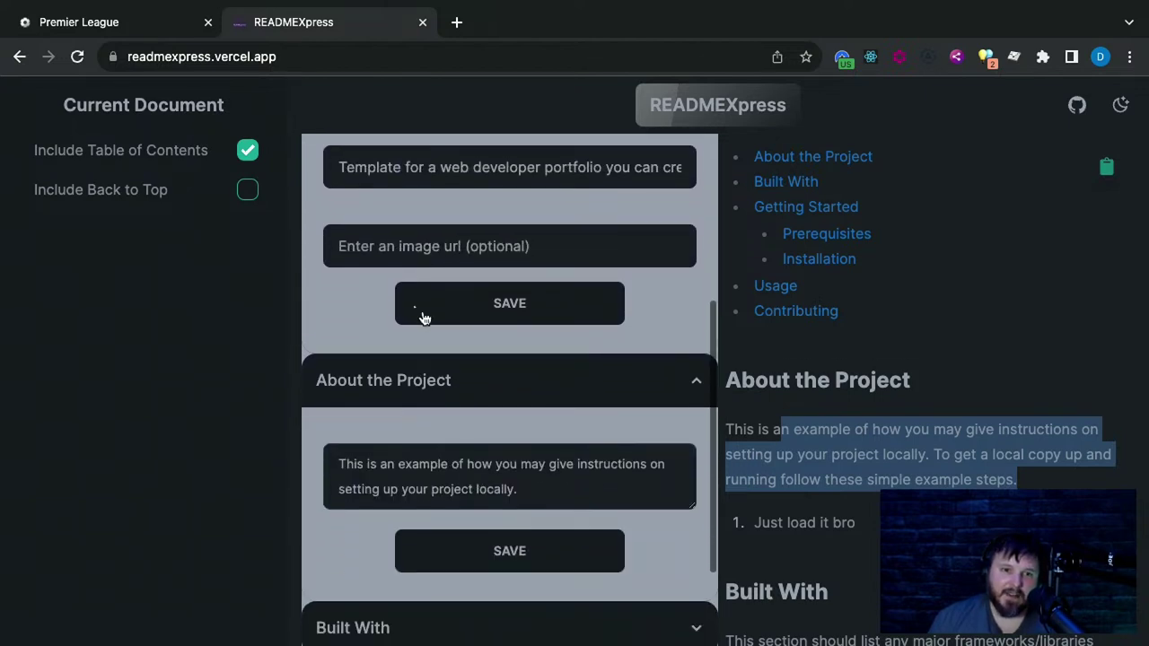
{"action": "scroll", "coordinate": [403, 474], "scroll_direction": "down", "scroll_amount": 3}
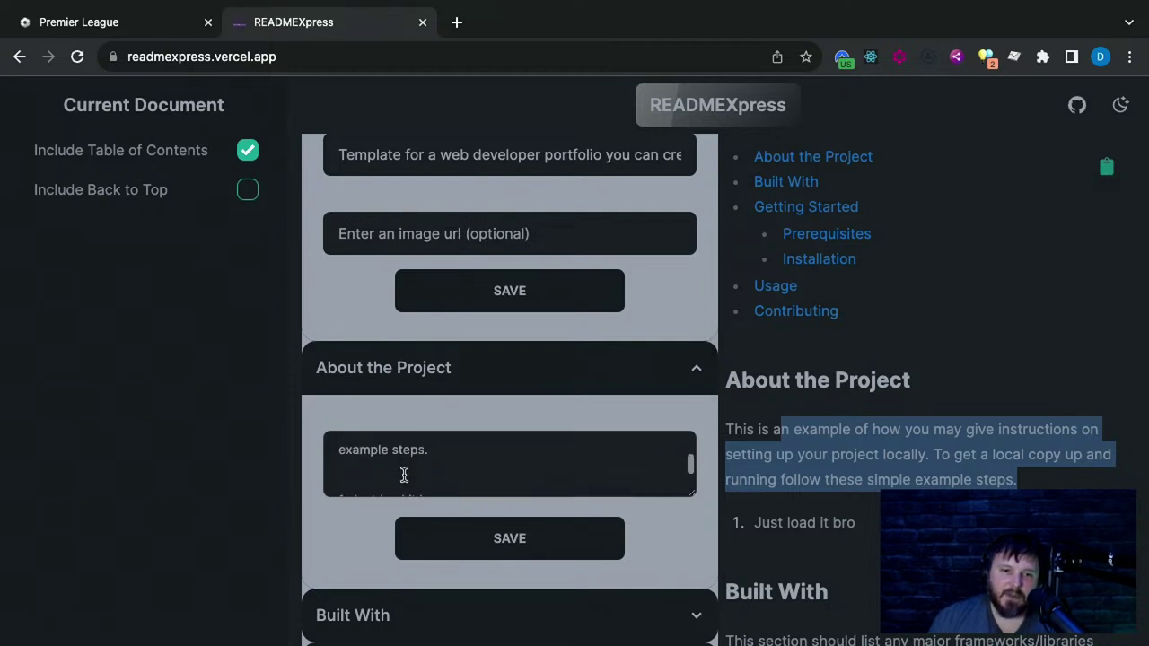
{"action": "scroll", "coordinate": [341, 556], "scroll_direction": "down", "scroll_amount": 3}
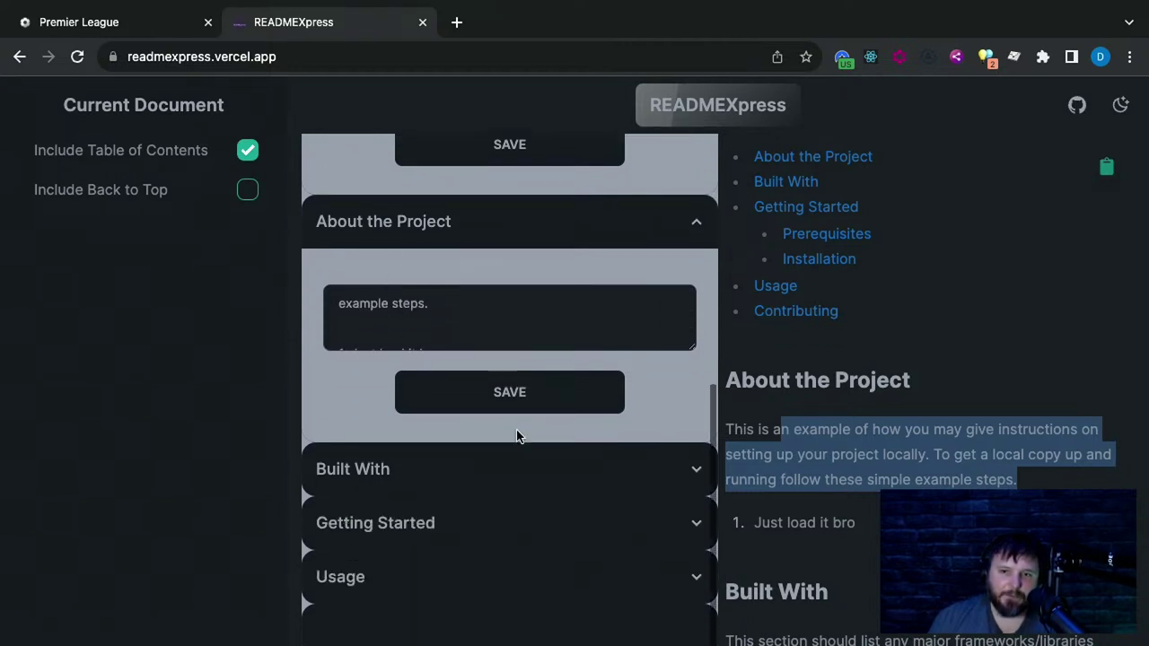
Expand the Built With section and read through its description text
{"action": "left_click", "coordinate": [451, 474]}
{"action": "scroll", "coordinate": [461, 476], "scroll_direction": "down", "scroll_amount": 1}
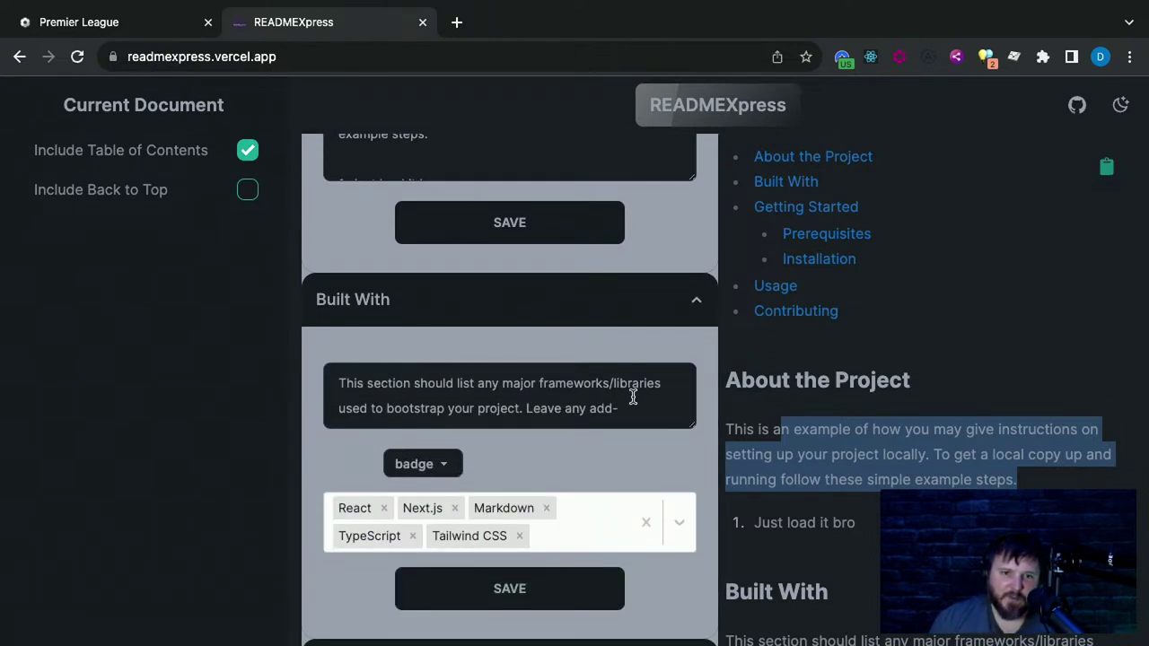
{"action": "left_click_drag", "start_coordinate": [623, 405], "coordinate": [346, 396]}
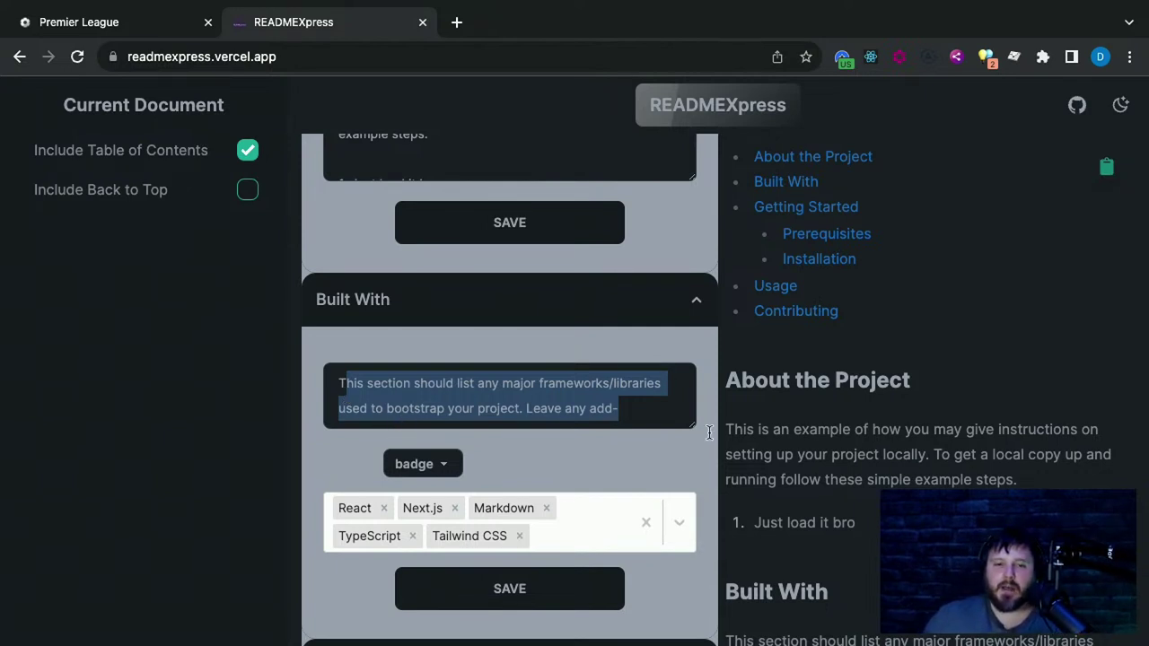
{"action": "left_click", "coordinate": [645, 410]}
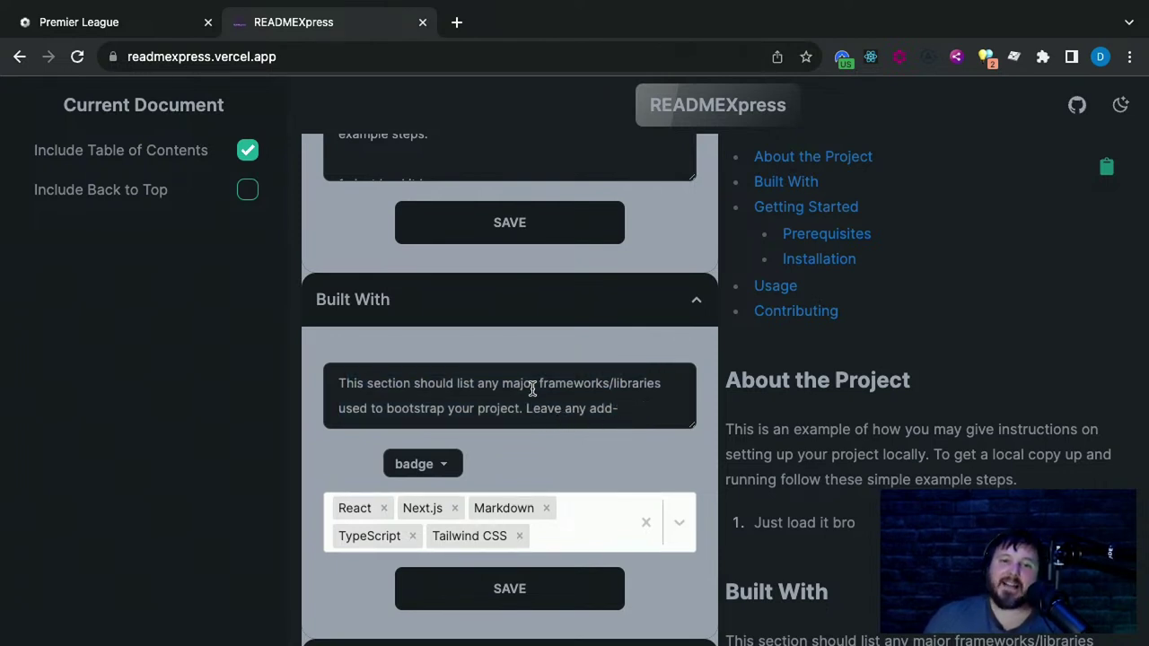
{"action": "scroll", "coordinate": [530, 389], "scroll_direction": "down", "scroll_amount": 1}
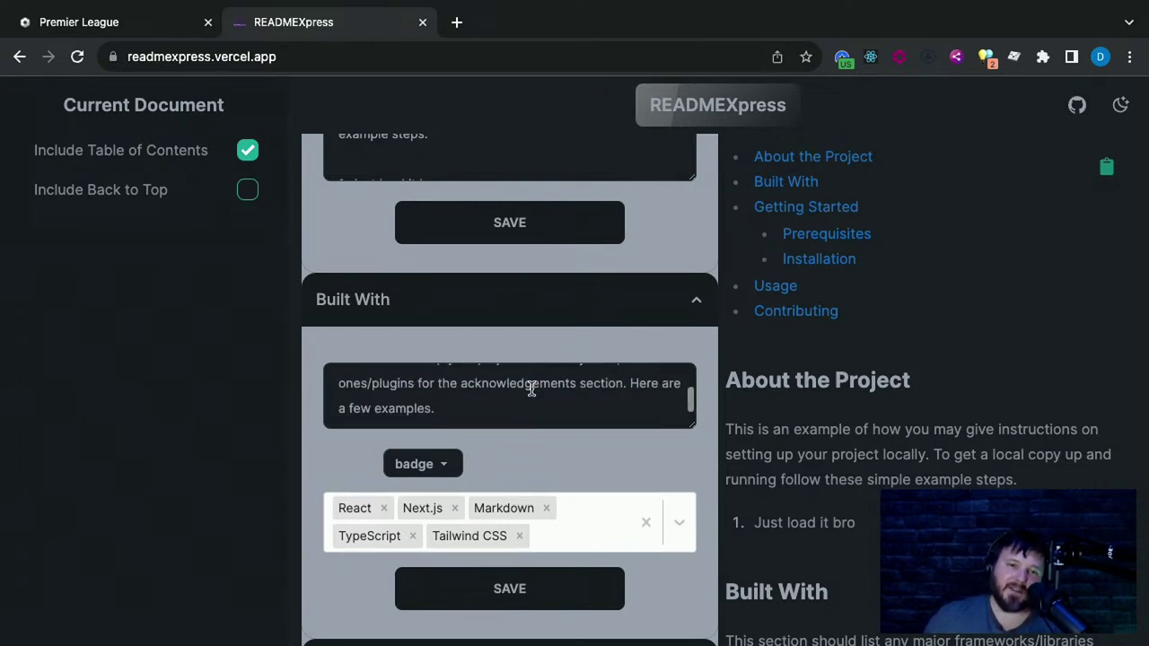
Switch the Built With list style to text and back to badge
{"action": "left_click", "coordinate": [446, 470]}
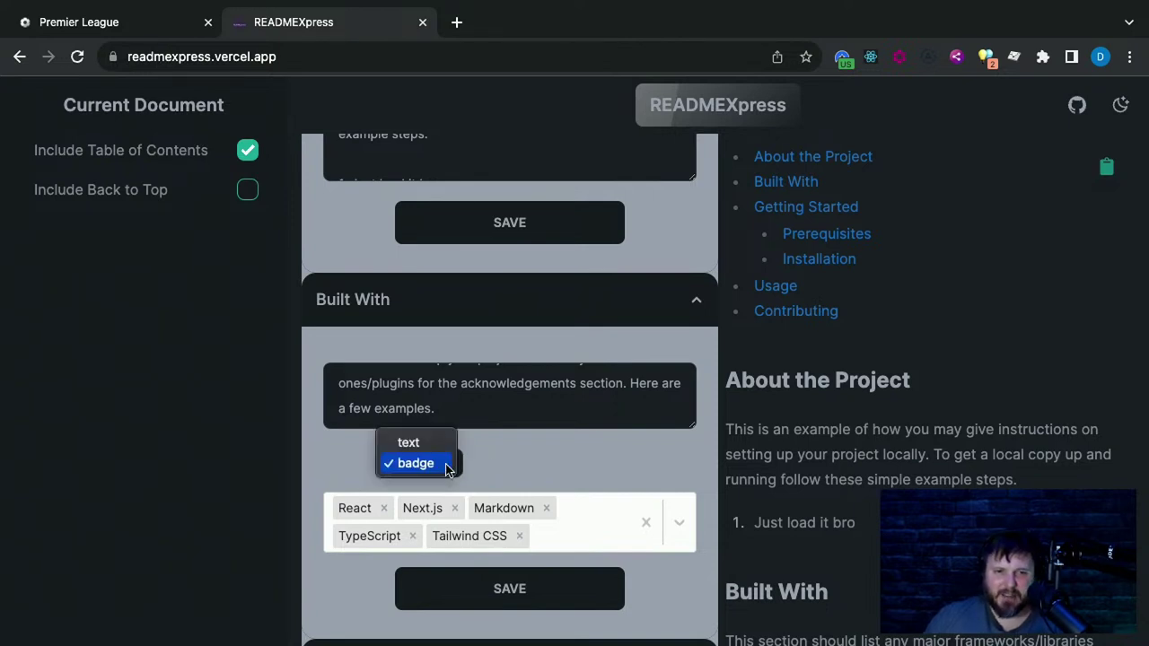
{"action": "left_click", "coordinate": [445, 448]}
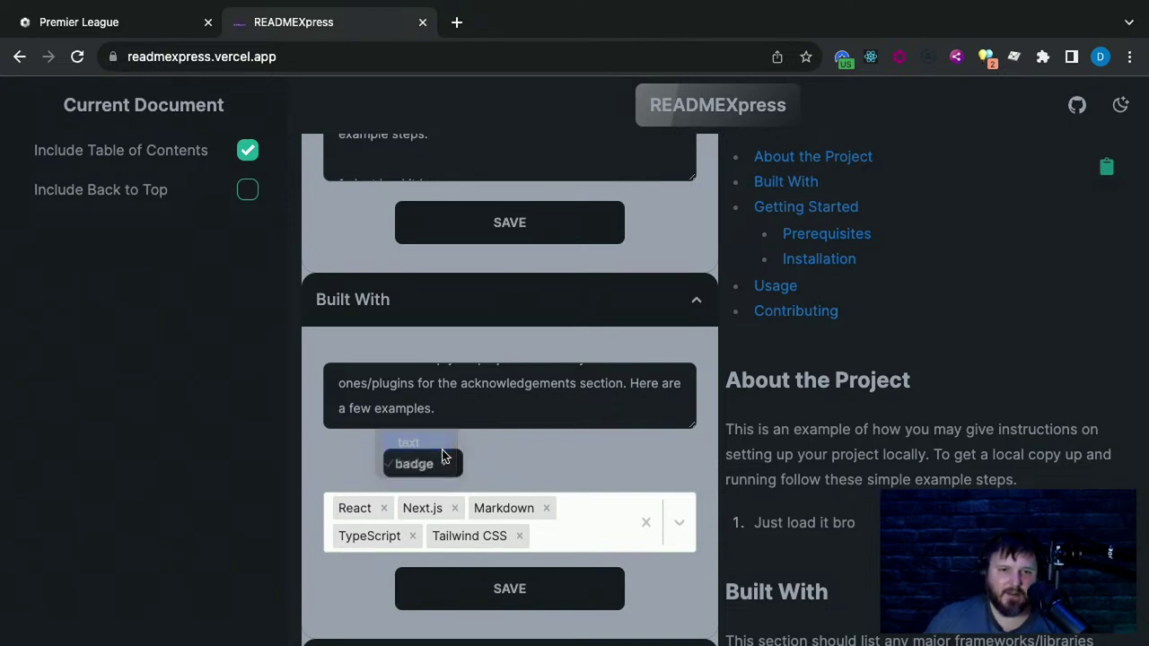
{"action": "left_click", "coordinate": [431, 463]}
{"action": "key", "text": "Escape"}
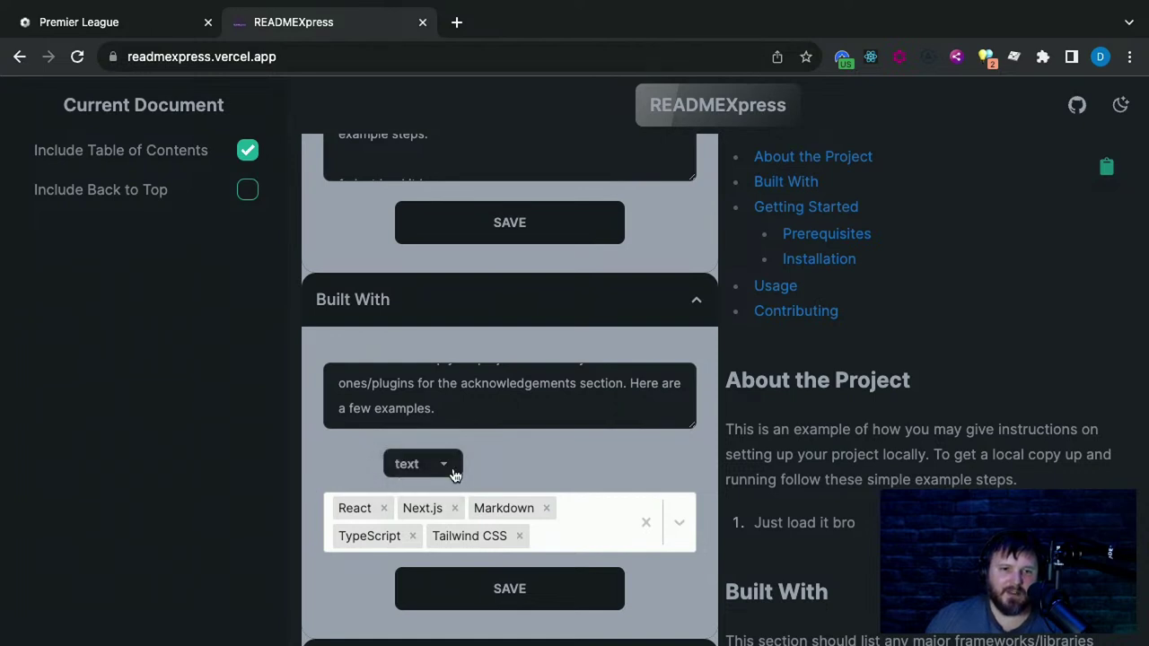
{"action": "key", "text": "space"}
{"action": "key", "text": "Down"}
{"action": "key", "text": "Return"}
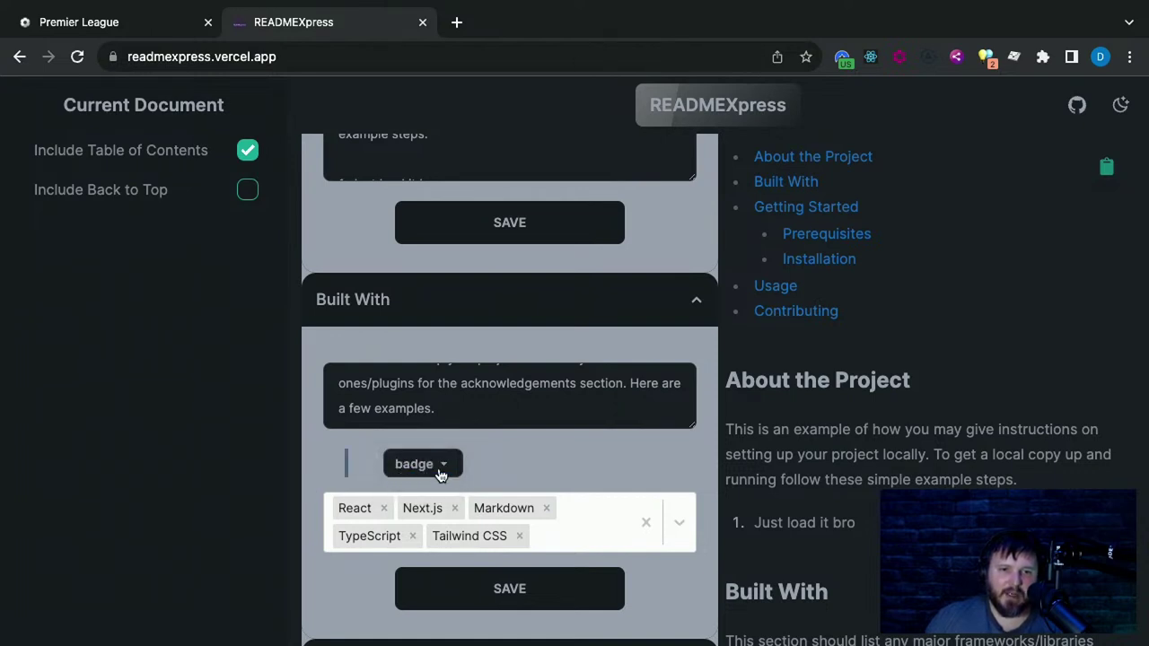
Check the list style options against the preview's technology badges, keep badge selected, and save the Built With section
{"action": "left_click_drag", "start_coordinate": [329, 466], "coordinate": [400, 469]}
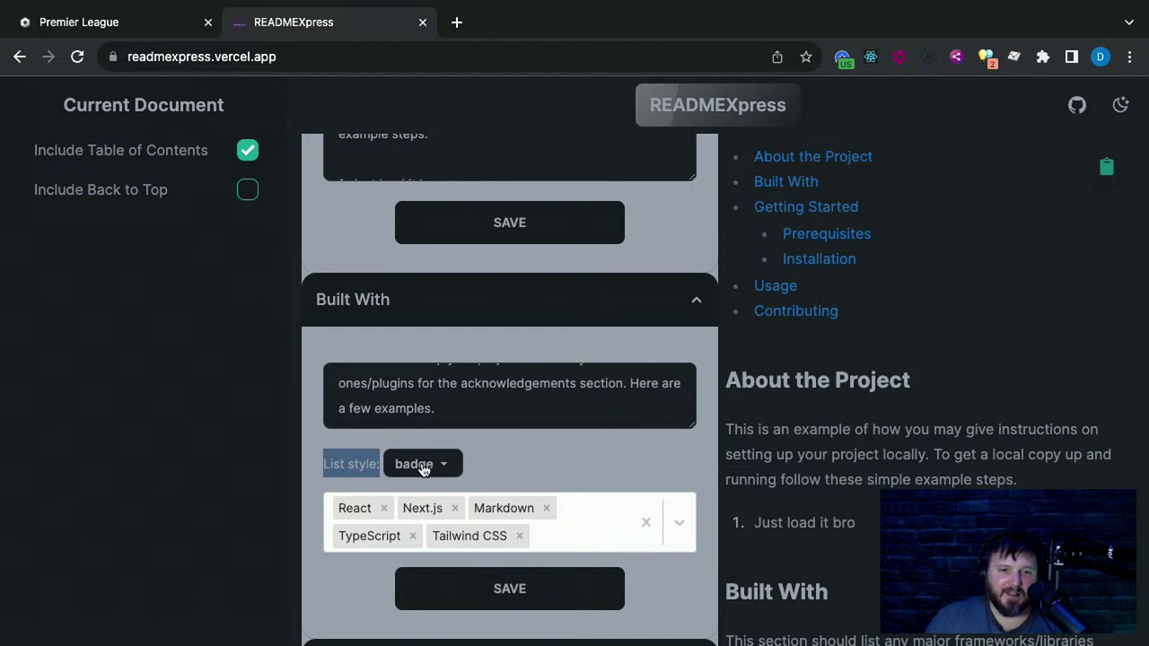
{"action": "left_click", "coordinate": [424, 470]}
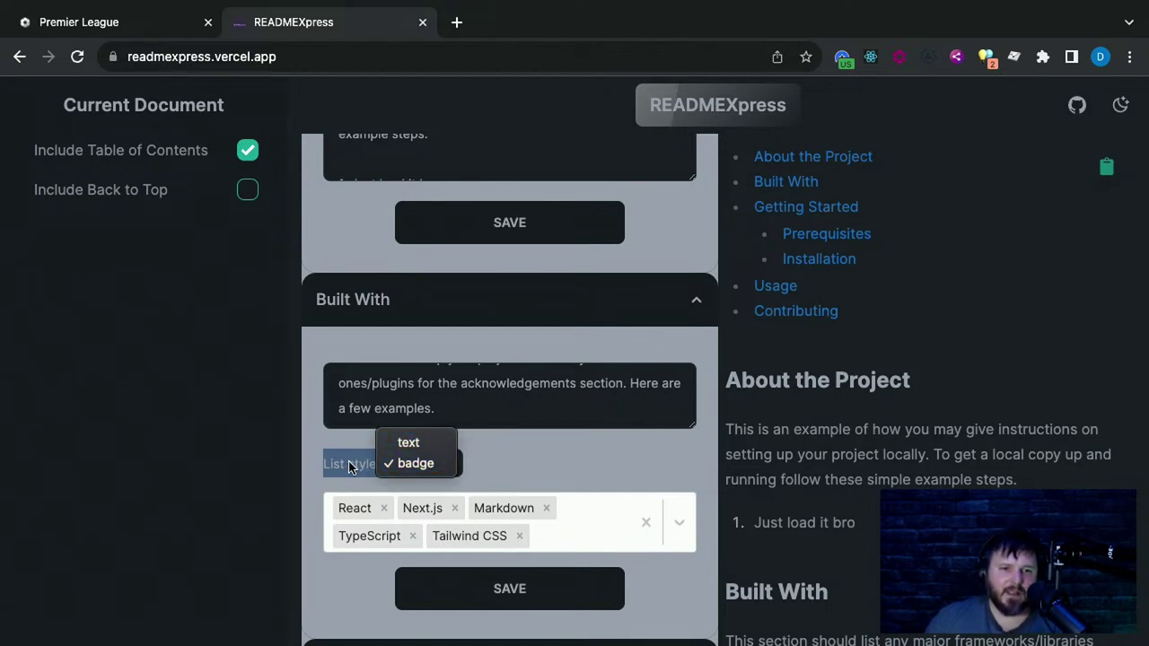
{"action": "key", "text": "Return"}
{"action": "scroll", "coordinate": [757, 551], "scroll_direction": "down", "scroll_amount": 6}
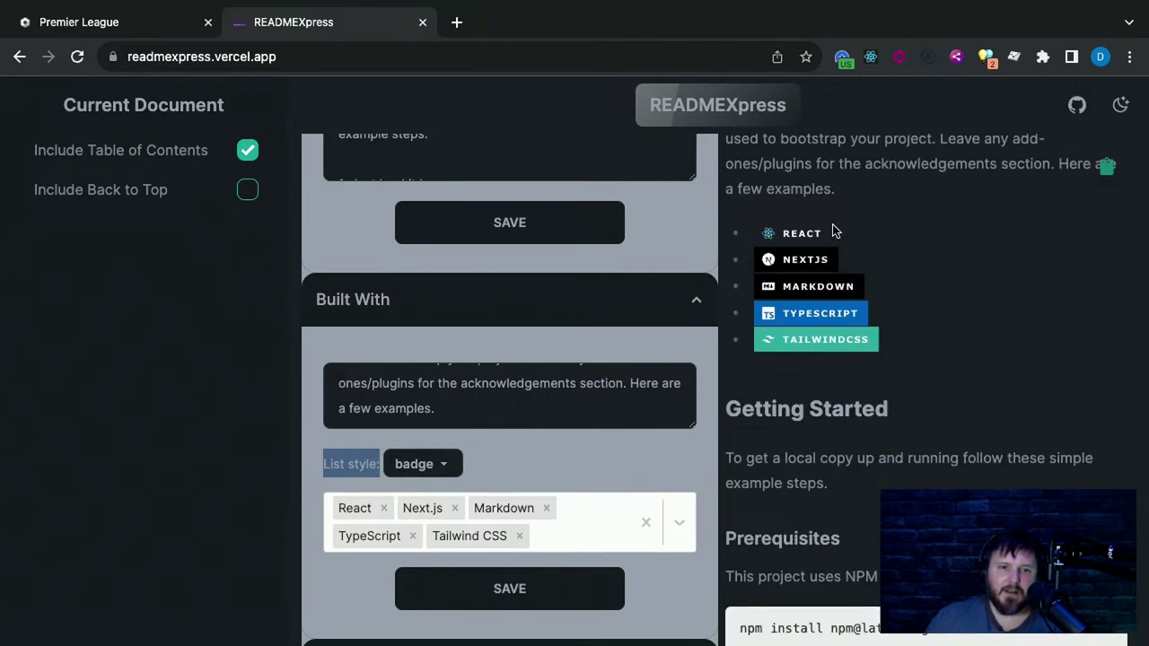
{"action": "left_click", "coordinate": [418, 469]}
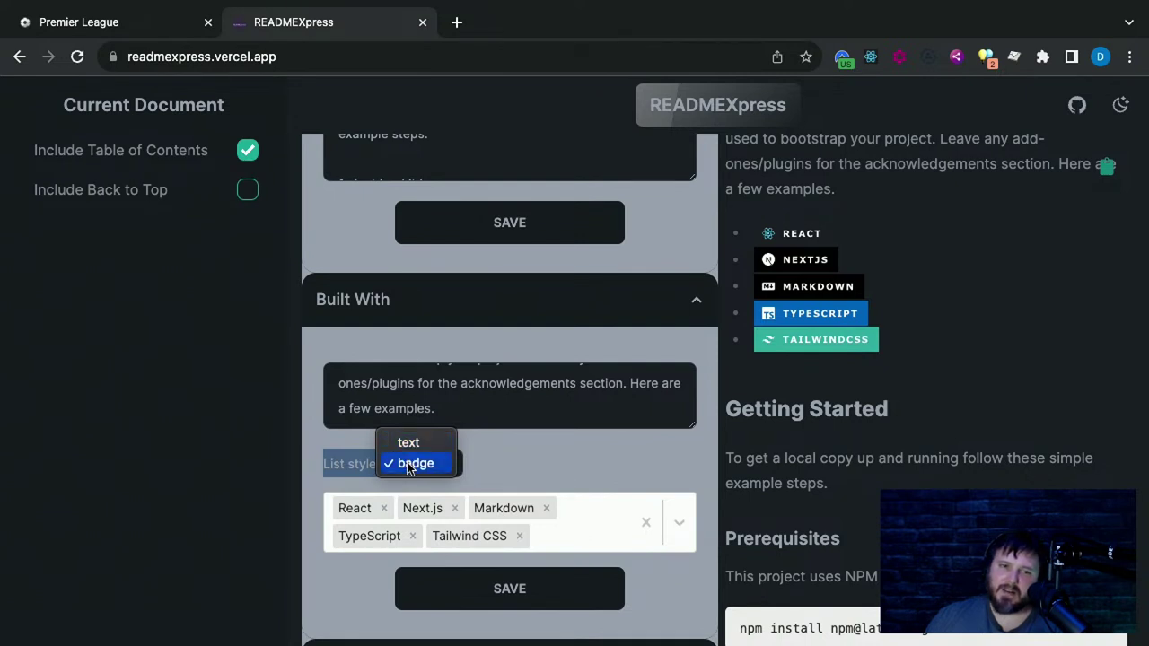
{"action": "left_click", "coordinate": [409, 464]}
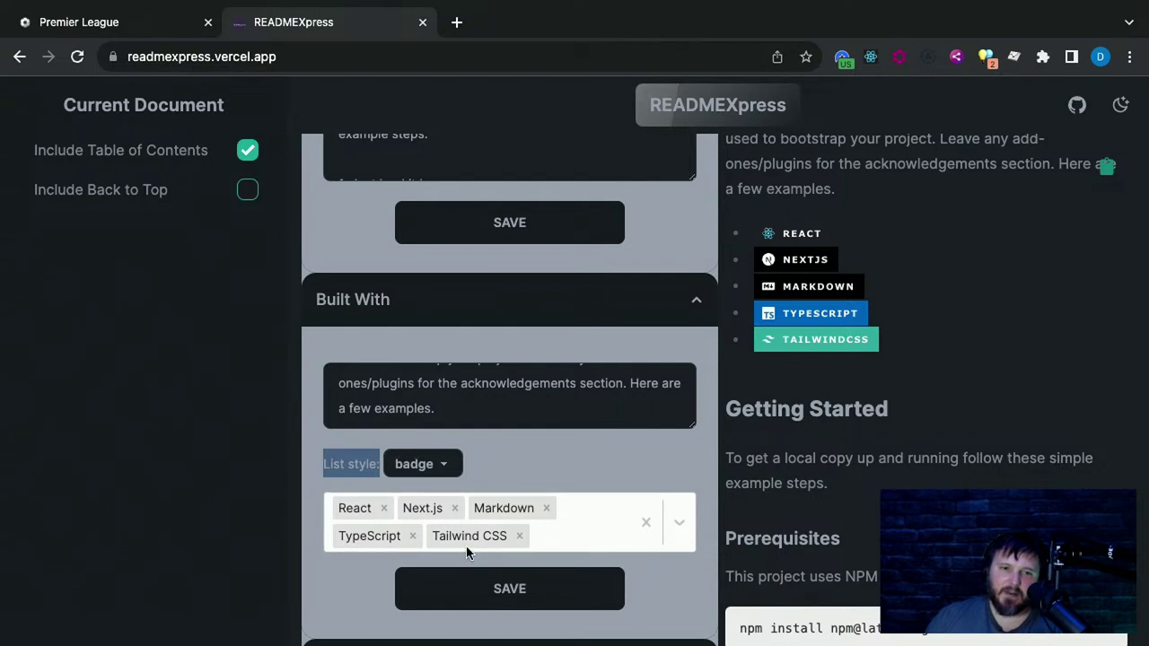
{"action": "scroll", "coordinate": [467, 545], "scroll_direction": "down", "scroll_amount": 3}
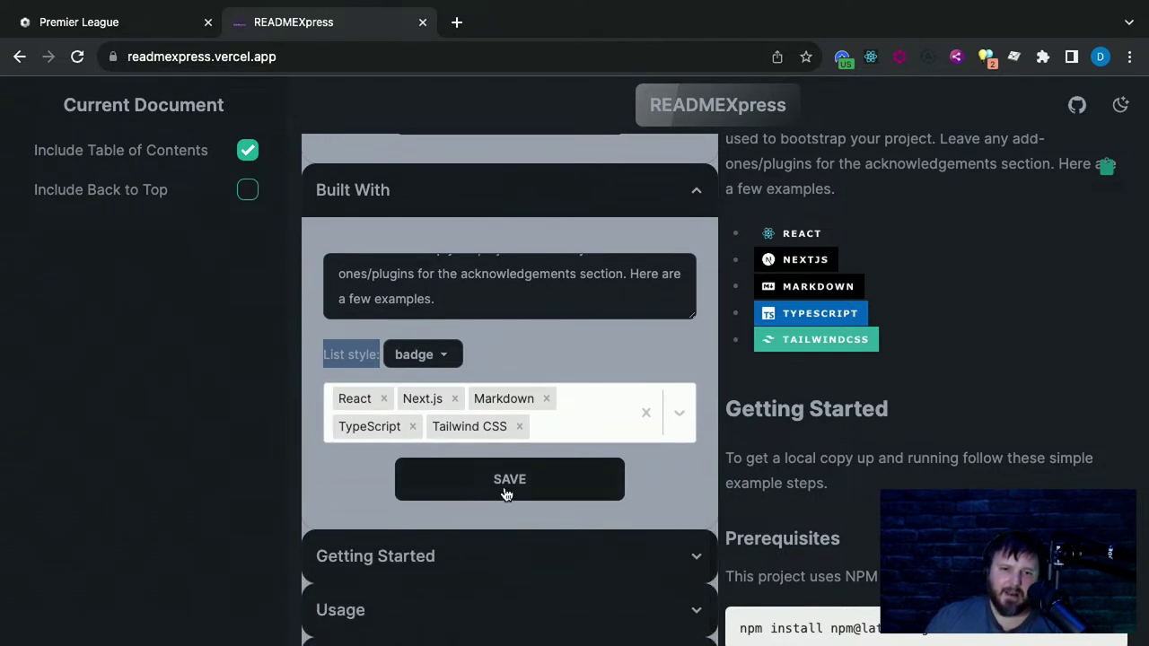
{"action": "left_click", "coordinate": [505, 492]}
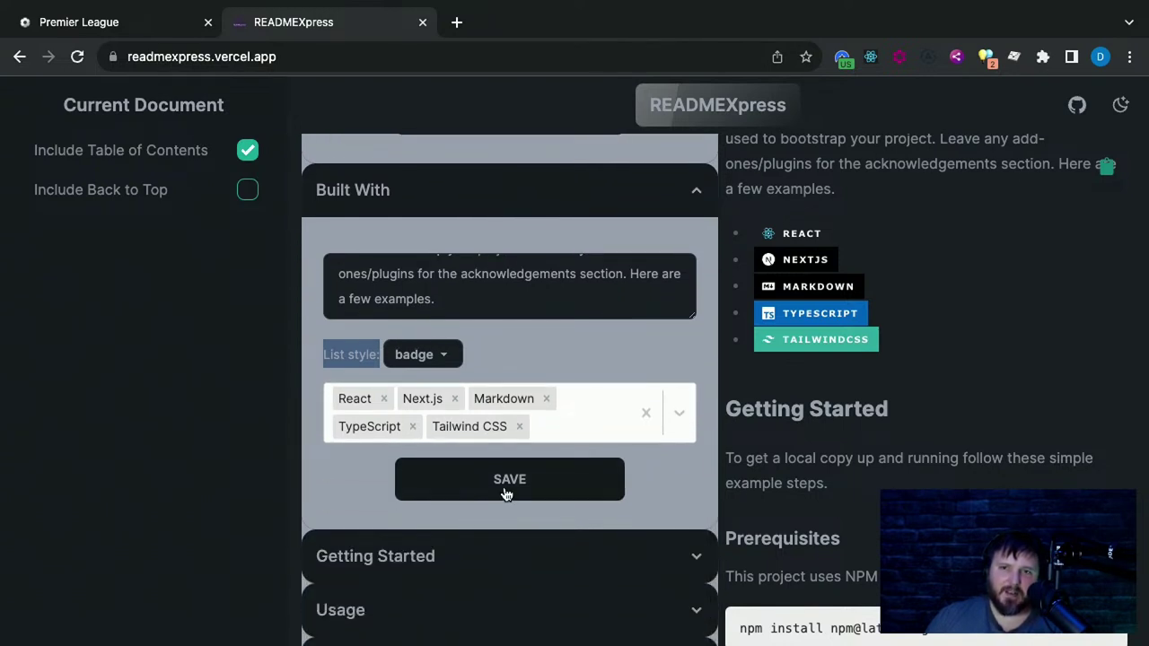
Browse the available technologies for the Built With list, search for "css", and add CSS3
{"action": "left_click", "coordinate": [552, 441]}
{"action": "scroll", "coordinate": [493, 513], "scroll_direction": "down", "scroll_amount": 10}
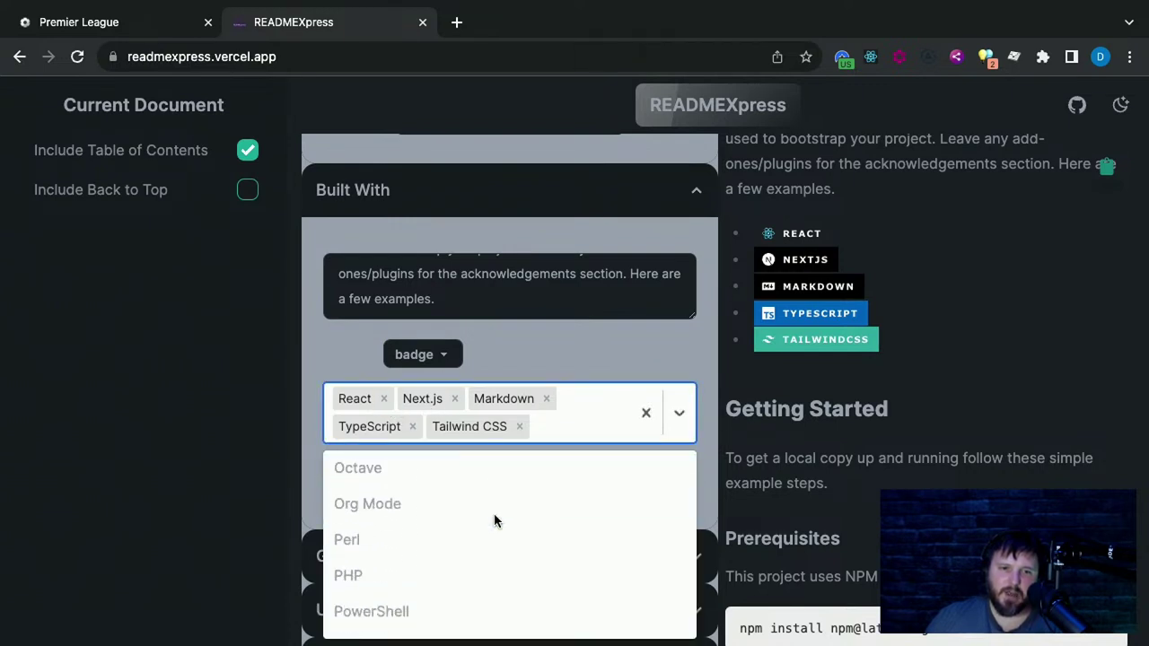
{"action": "scroll", "coordinate": [493, 519], "scroll_direction": "down", "scroll_amount": 3}
{"action": "scroll", "coordinate": [497, 519], "scroll_direction": "up", "scroll_amount": 15}
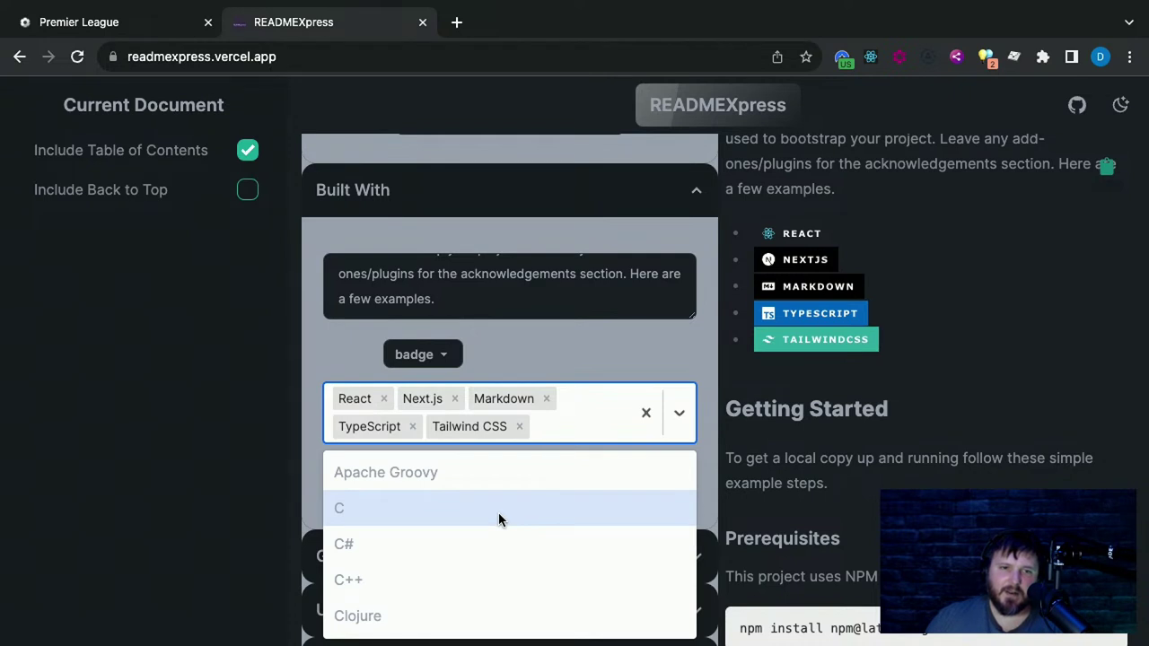
{"action": "type", "text": "css"}
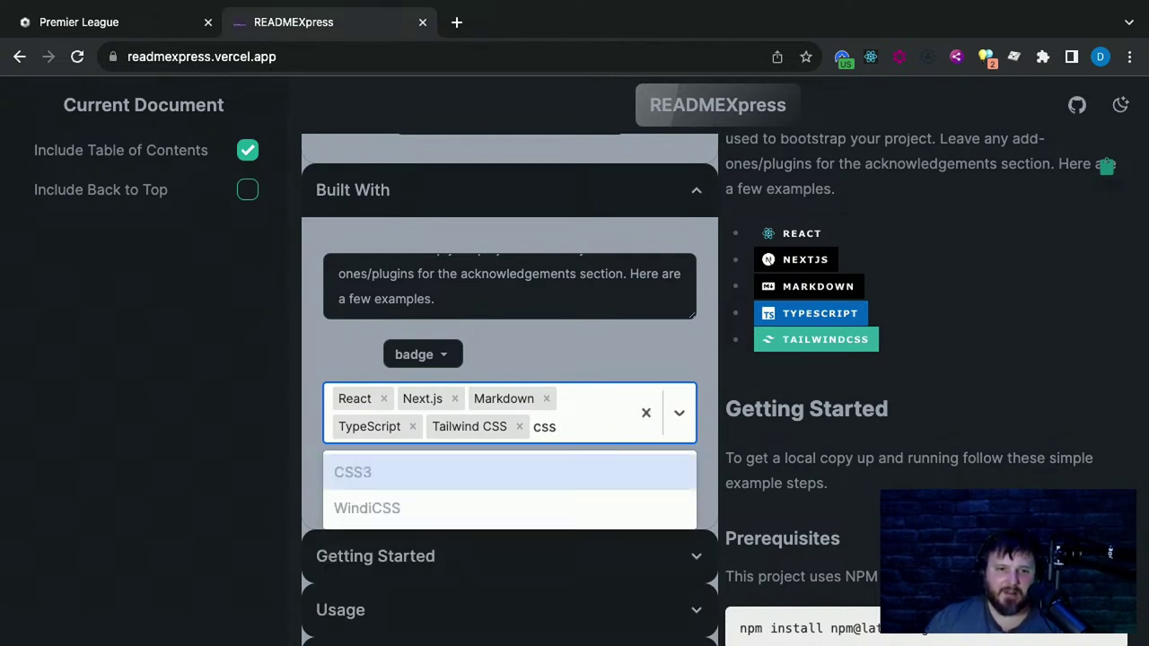
{"action": "left_click", "coordinate": [475, 480]}
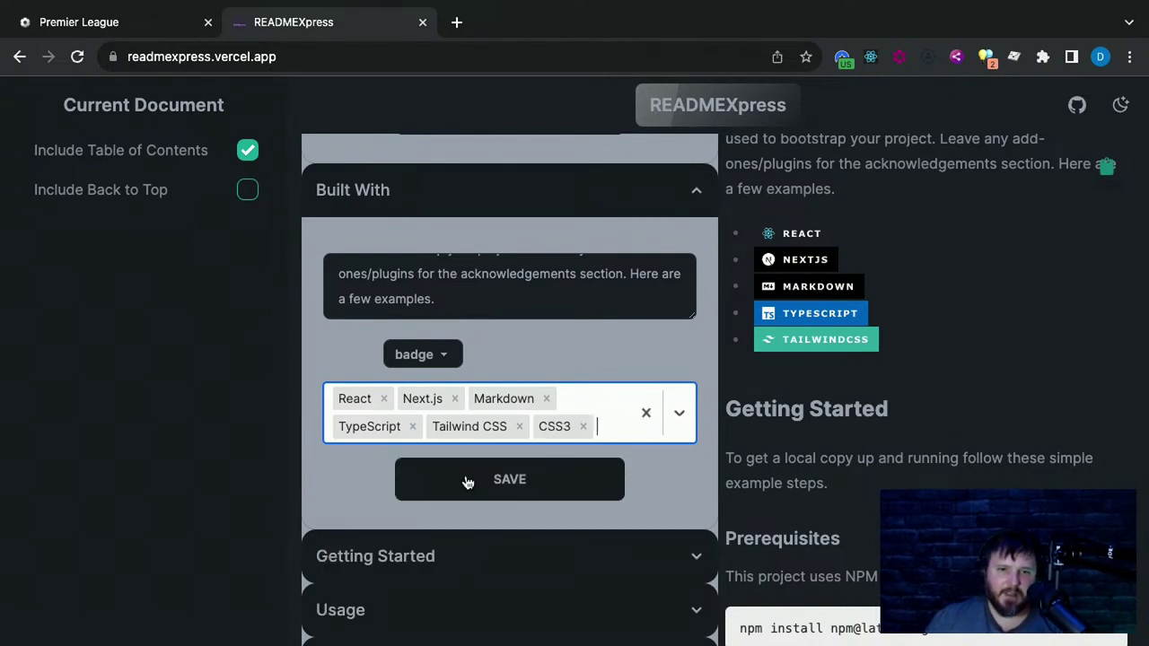
Save the Built With section with CSS3 included, switch its list style to text, and save again
{"action": "left_click", "coordinate": [524, 479]}
{"action": "left_click", "coordinate": [449, 358]}
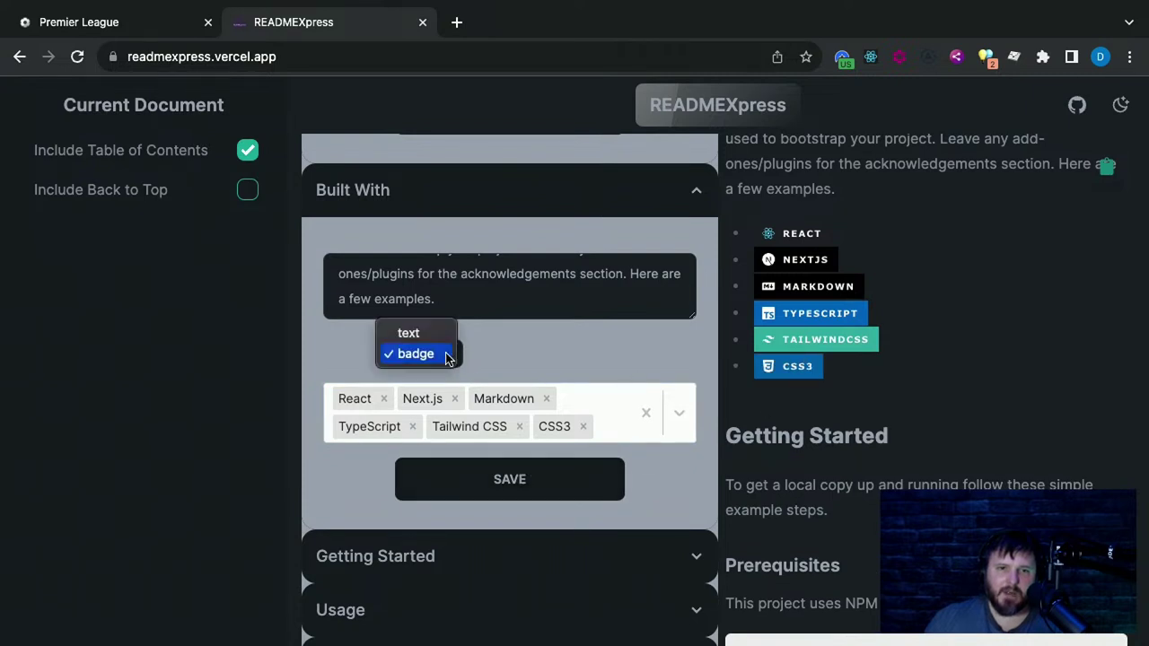
{"action": "left_click", "coordinate": [527, 483]}
{"action": "left_click", "coordinate": [524, 485]}
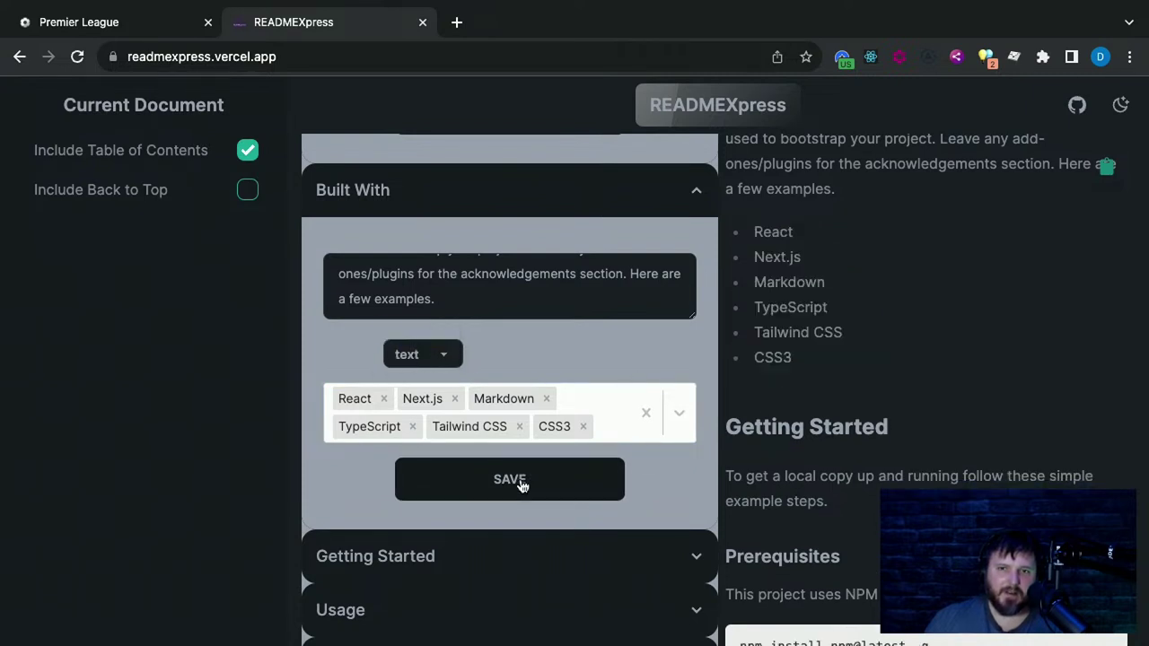
Set the Built With list style back to badge and save the section
{"action": "left_click", "coordinate": [434, 360]}
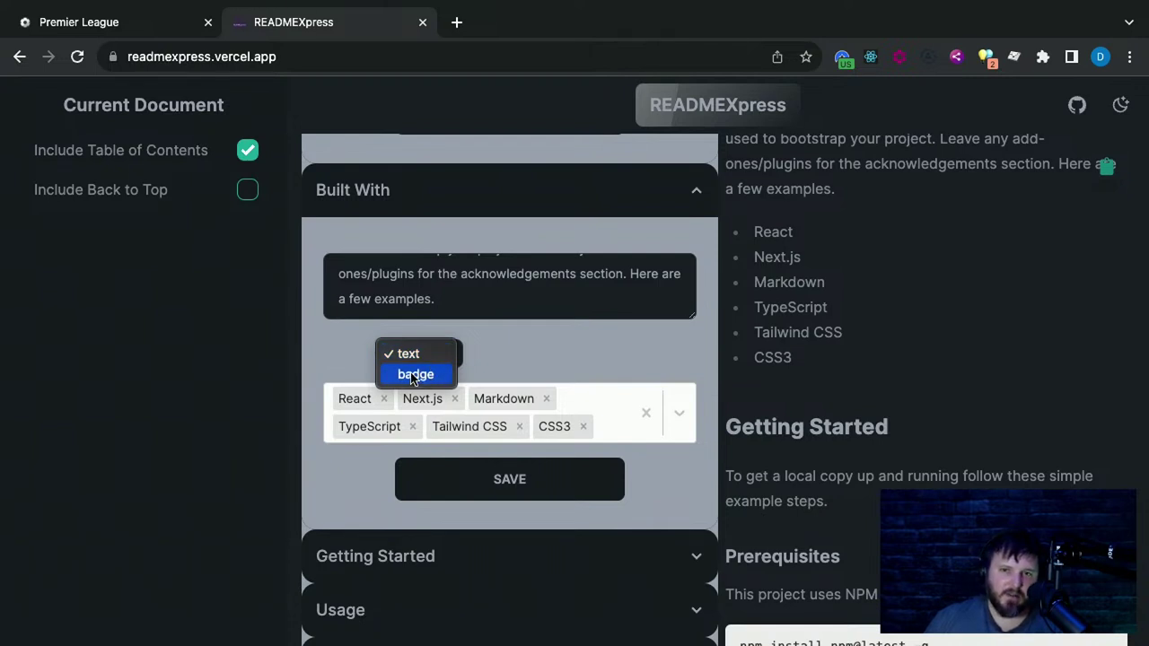
{"action": "left_click", "coordinate": [414, 374]}
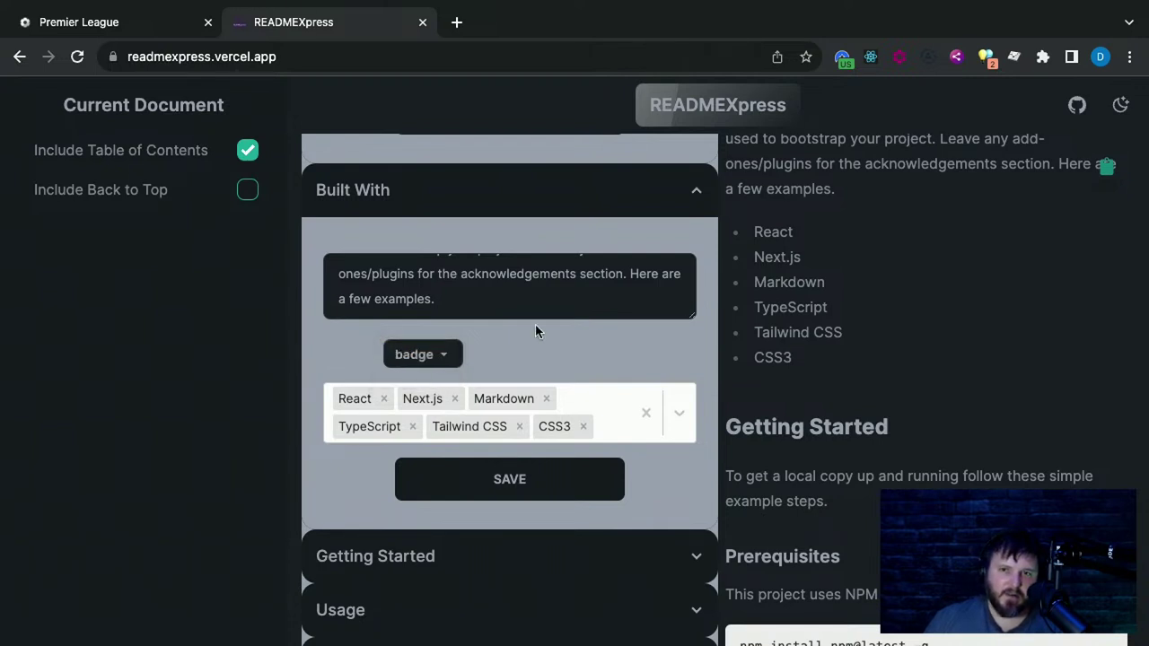
{"action": "left_click", "coordinate": [544, 476]}
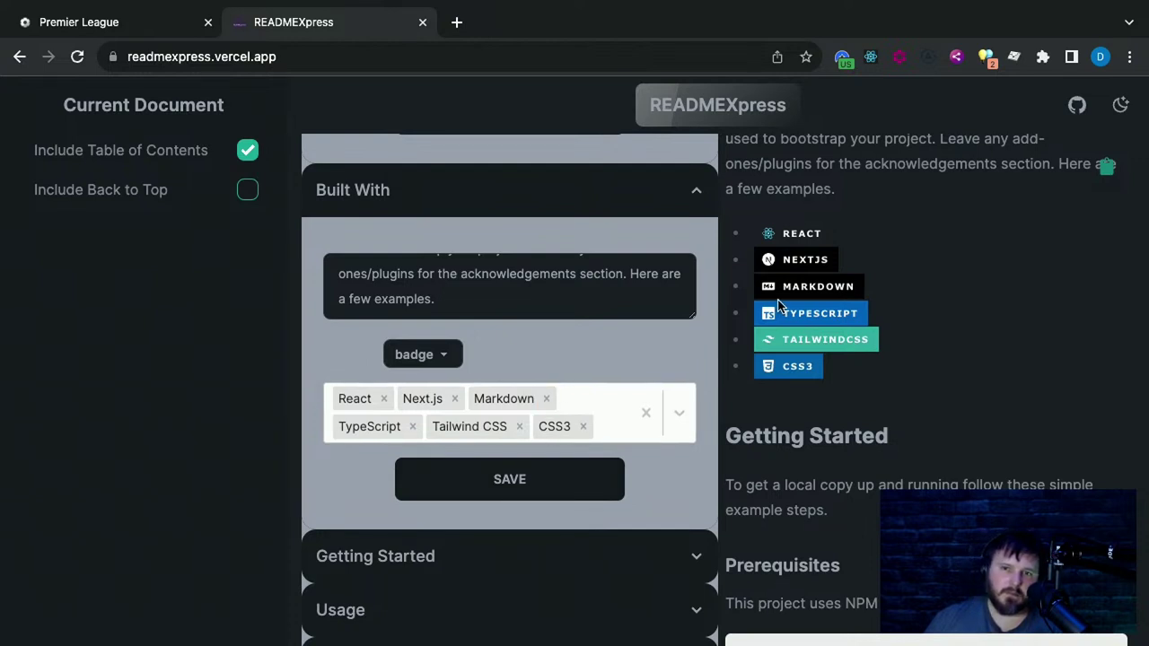
Examine the technology badges under Built With in the README preview
{"action": "mouse_move", "coordinate": [788, 314]}
{"action": "left_mouse_down"}
{"action": "mouse_move", "coordinate": [862, 312]}
{"action": "mouse_move", "coordinate": [786, 320]}
{"action": "left_mouse_up"}
{"action": "left_click", "coordinate": [808, 318]}
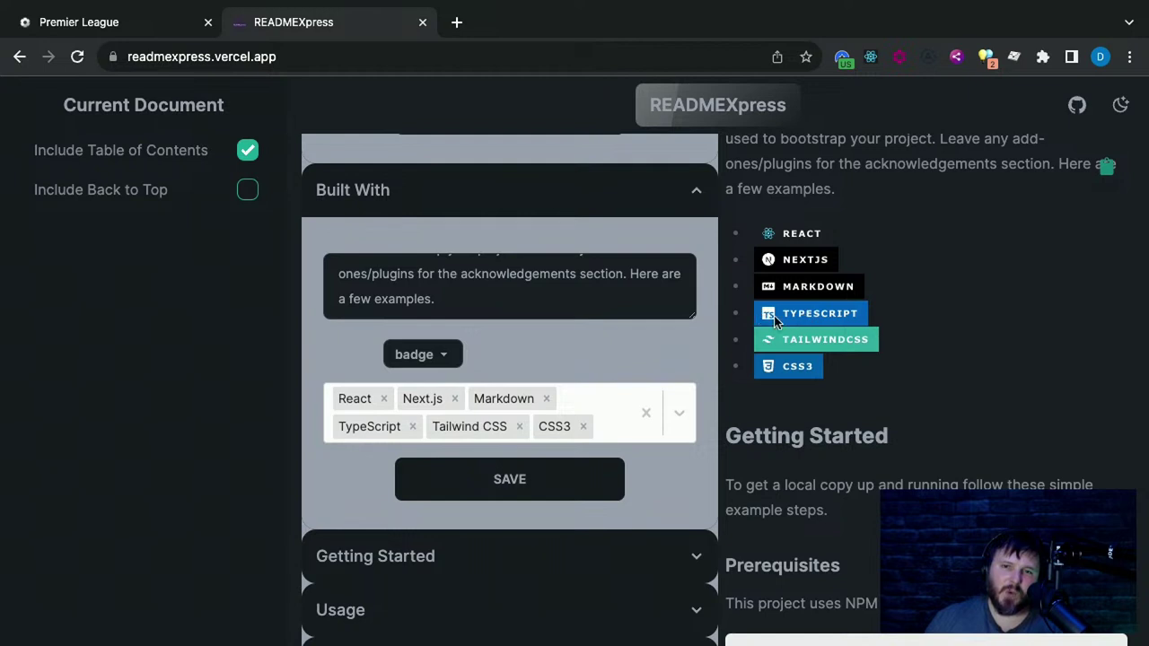
{"action": "scroll", "coordinate": [861, 398], "scroll_direction": "up", "scroll_amount": 2}
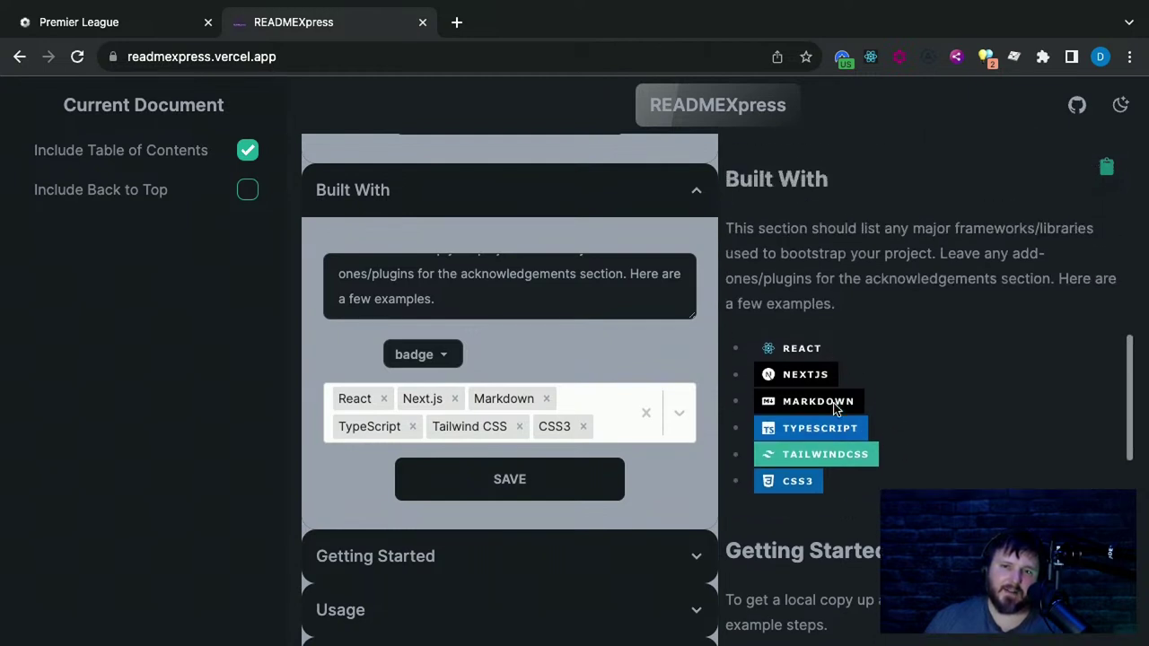
{"action": "scroll", "coordinate": [812, 299], "scroll_direction": "down", "scroll_amount": 1}
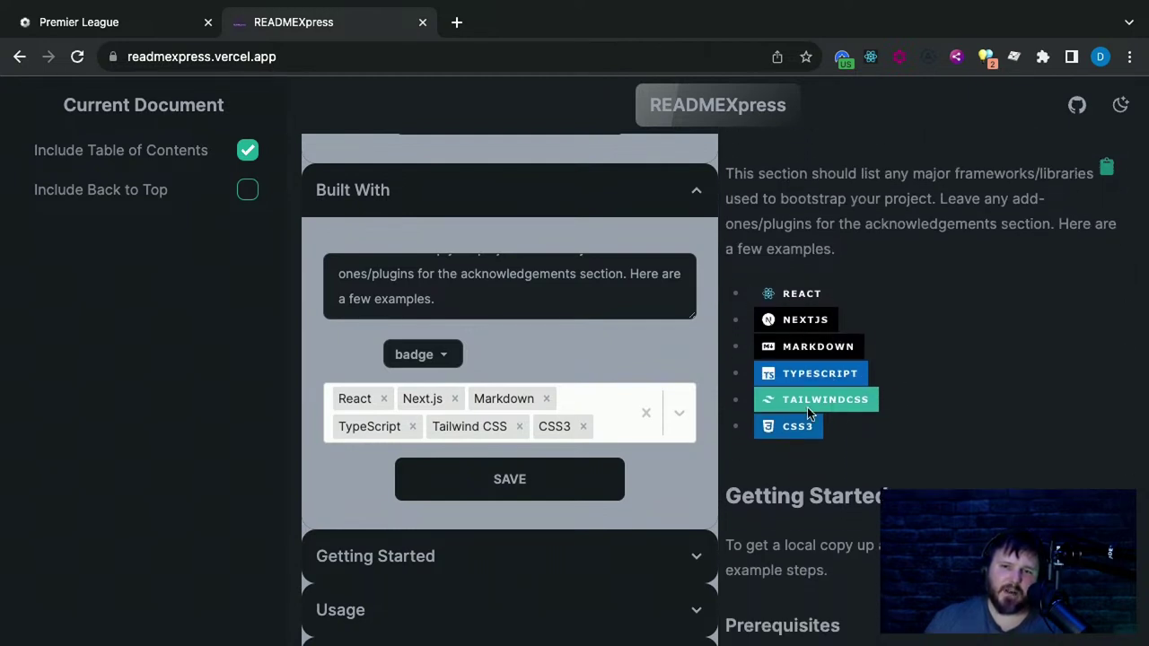
{"action": "scroll", "coordinate": [514, 392], "scroll_direction": "down", "scroll_amount": 1}
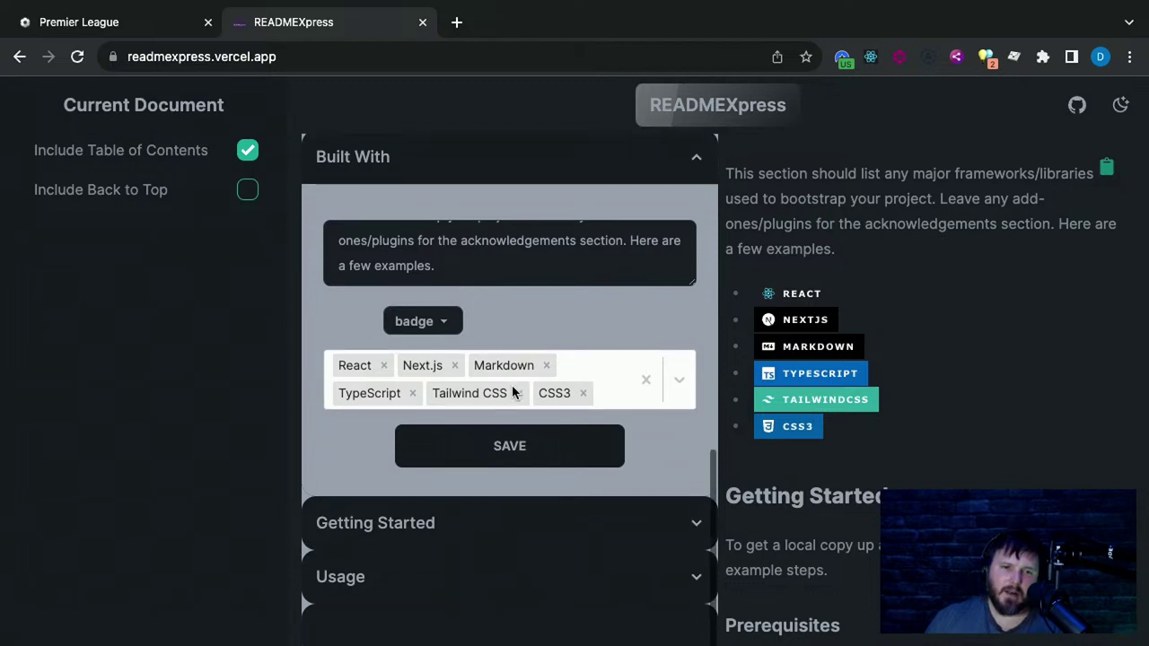
Try the text list style for Built With and return it to badge without saving
{"action": "left_click", "coordinate": [439, 322]}
{"action": "left_click", "coordinate": [409, 299]}
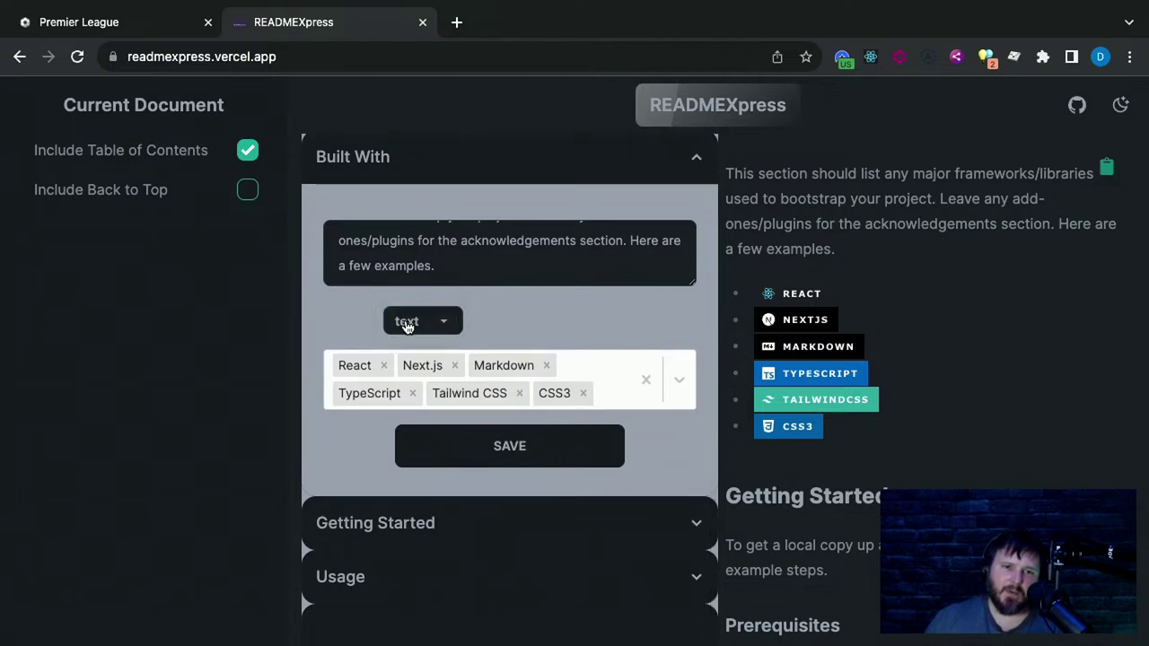
{"action": "left_click", "coordinate": [414, 321]}
{"action": "key", "text": "Down"}
{"action": "key", "text": "Return"}
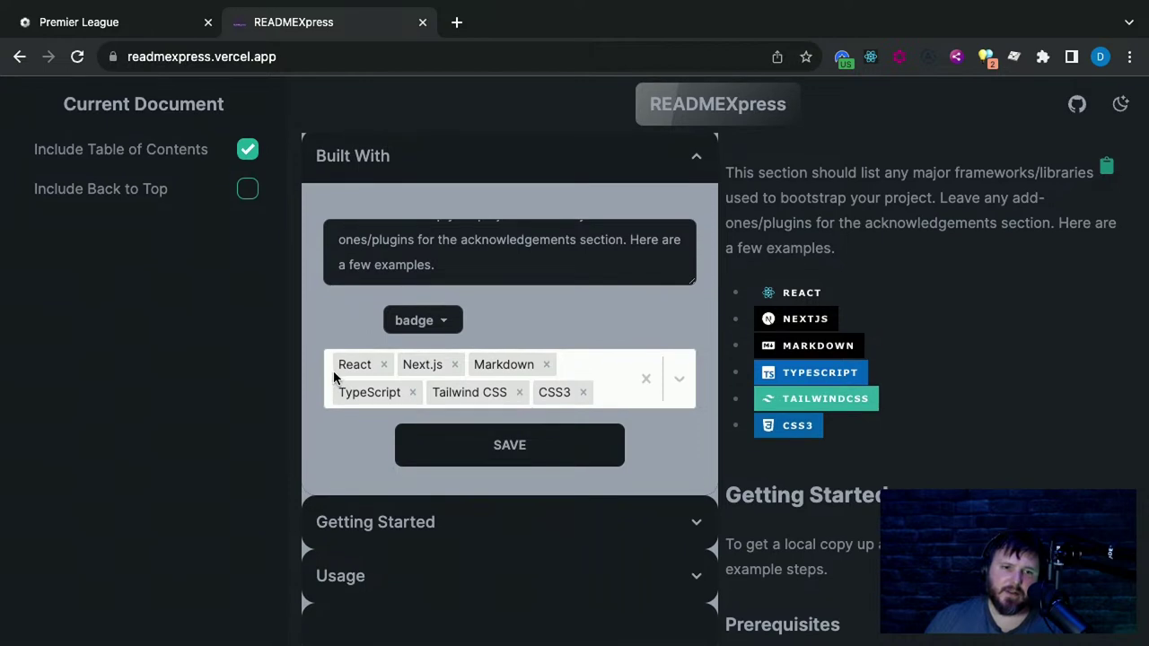
Expand the Getting Started section and compare its form with the About the Project and Built With forms
{"action": "left_click", "coordinate": [381, 533]}
{"action": "scroll", "coordinate": [384, 529], "scroll_direction": "down", "scroll_amount": 5}
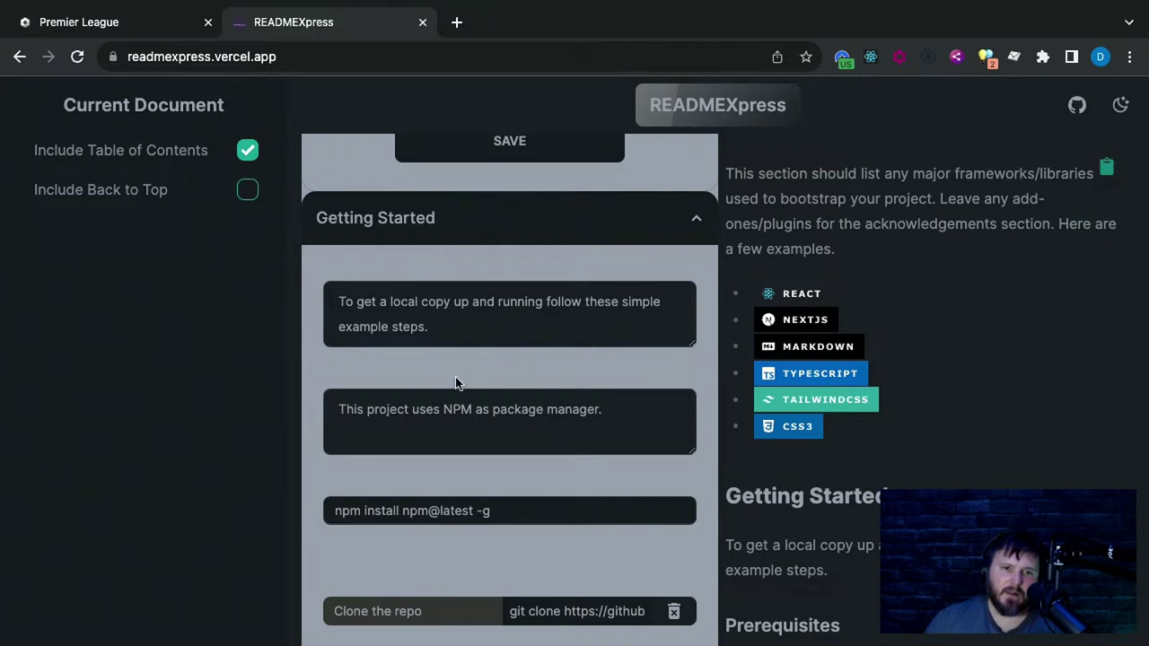
{"action": "scroll", "coordinate": [314, 466], "scroll_direction": "up", "scroll_amount": 10}
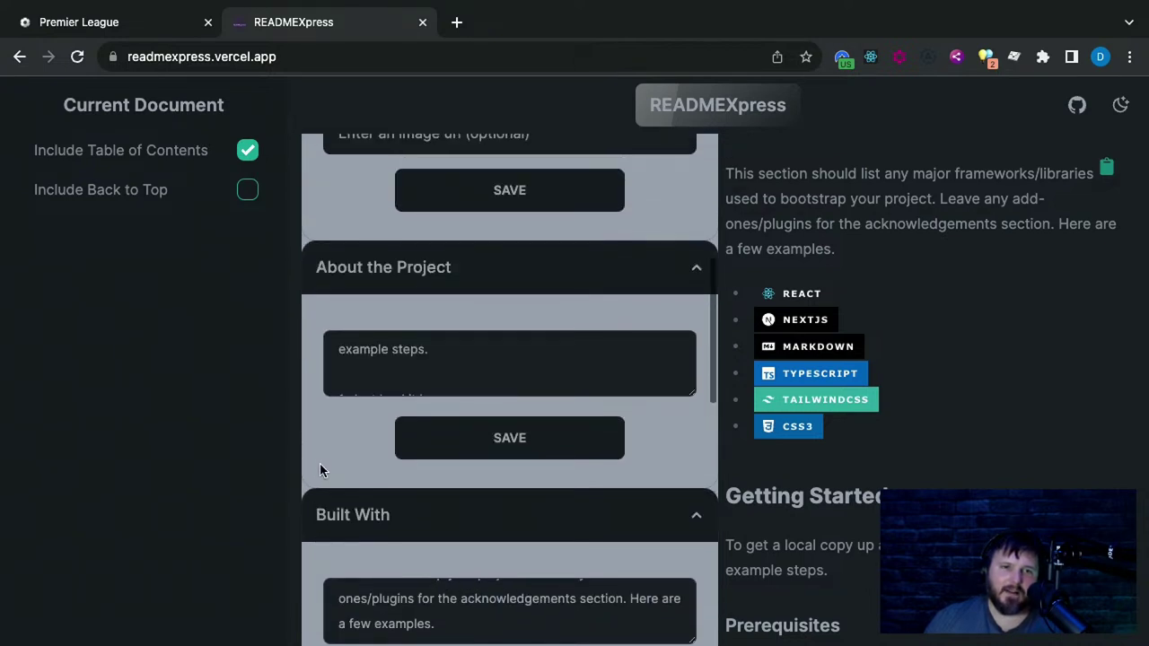
{"action": "scroll", "coordinate": [329, 449], "scroll_direction": "up", "scroll_amount": 3}
{"action": "scroll", "coordinate": [341, 430], "scroll_direction": "down", "scroll_amount": 4}
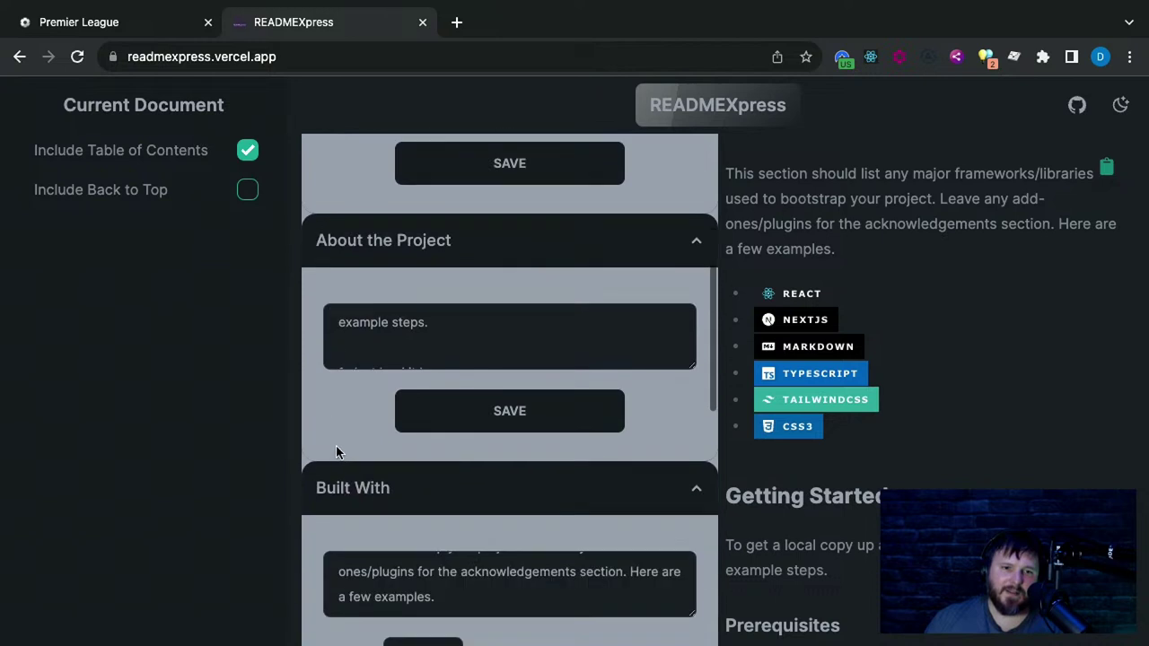
{"action": "scroll", "coordinate": [350, 417], "scroll_direction": "down", "scroll_amount": 5}
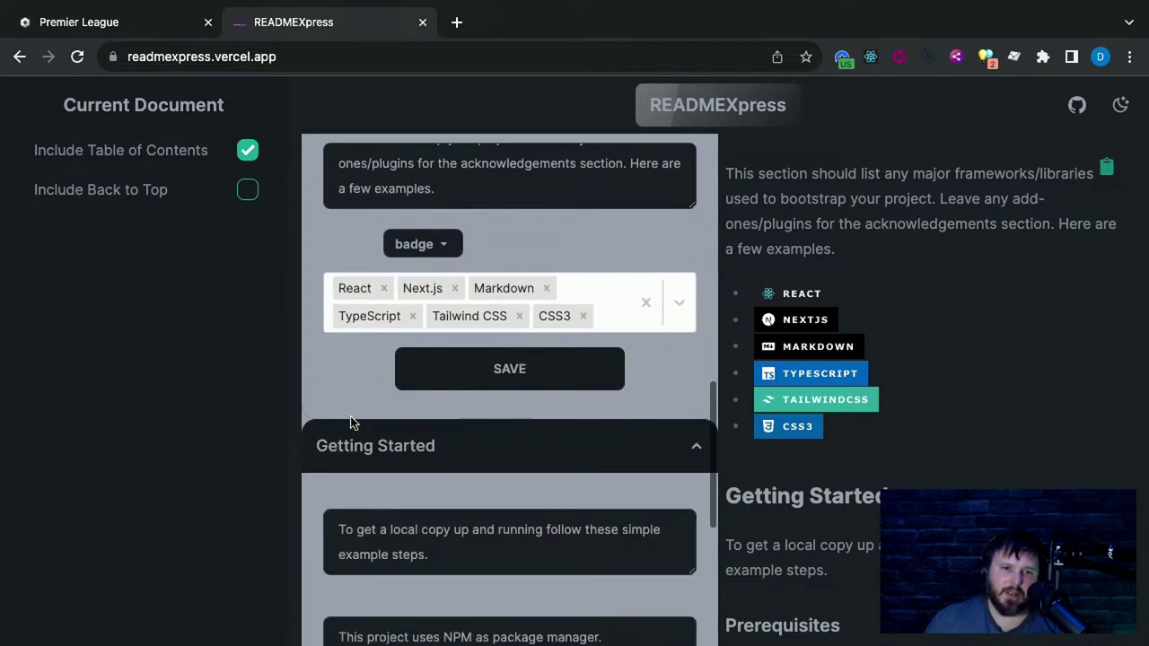
Read the About the Project description text and highlight the label area above its text field
{"action": "scroll", "coordinate": [350, 417], "scroll_direction": "up", "scroll_amount": 5}
{"action": "scroll", "coordinate": [388, 347], "scroll_direction": "up", "scroll_amount": 3}
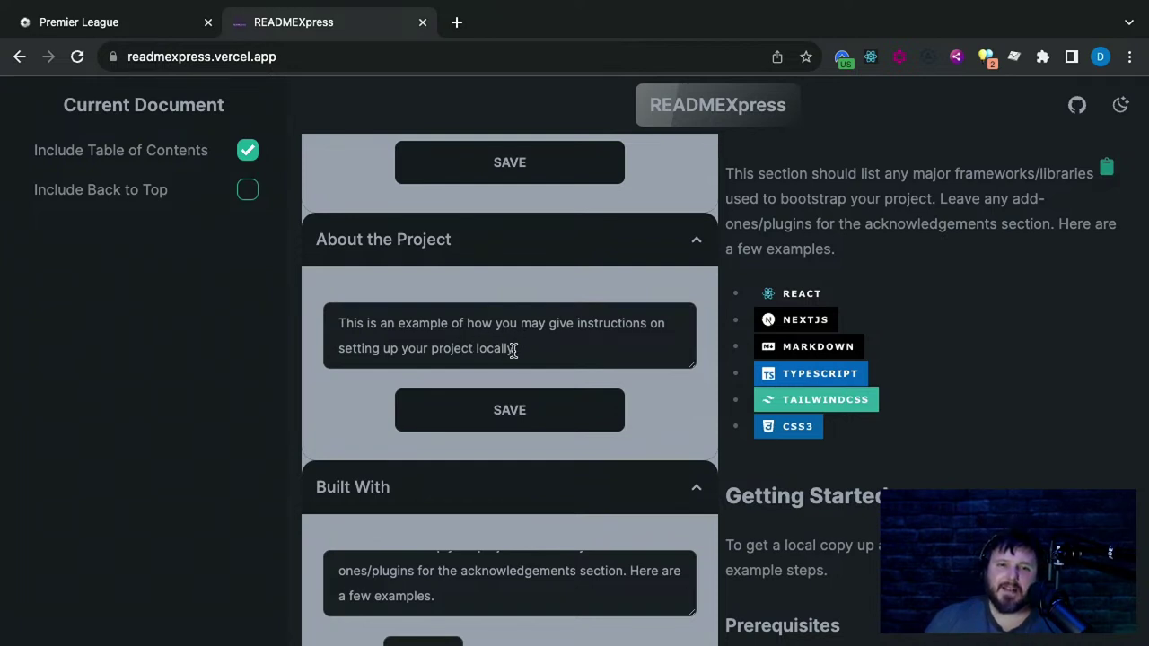
{"action": "scroll", "coordinate": [571, 347], "scroll_direction": "down", "scroll_amount": 2}
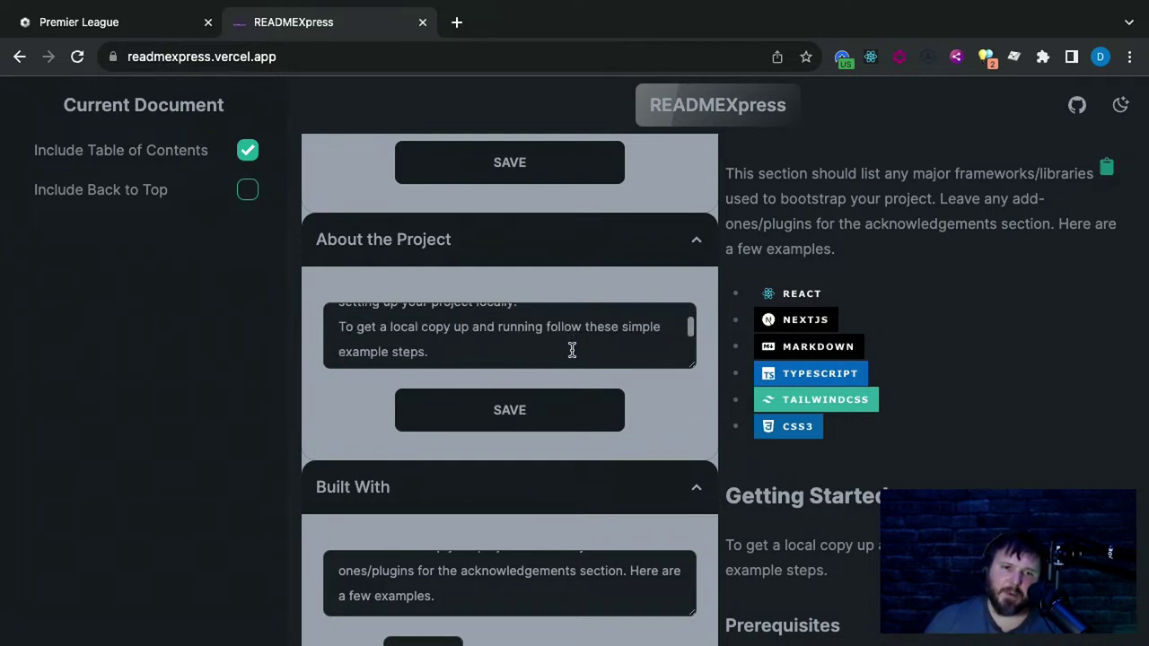
{"action": "scroll", "coordinate": [354, 410], "scroll_direction": "down", "scroll_amount": 4}
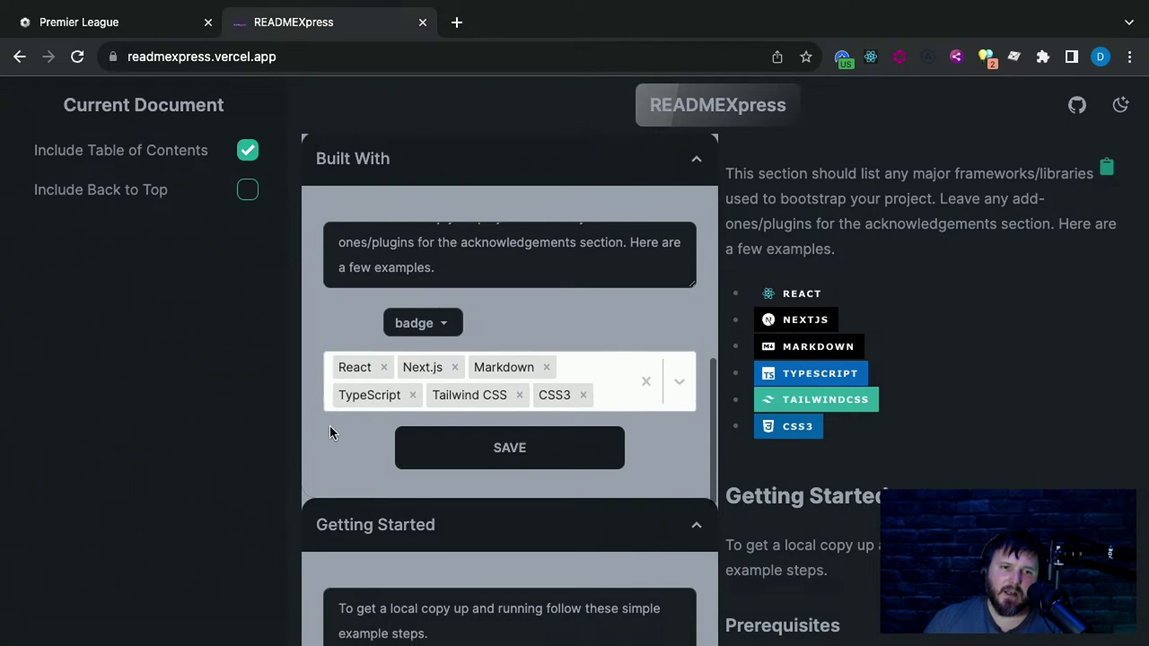
{"action": "scroll", "coordinate": [330, 425], "scroll_direction": "up", "scroll_amount": 6}
{"action": "scroll", "coordinate": [340, 433], "scroll_direction": "down", "scroll_amount": 1}
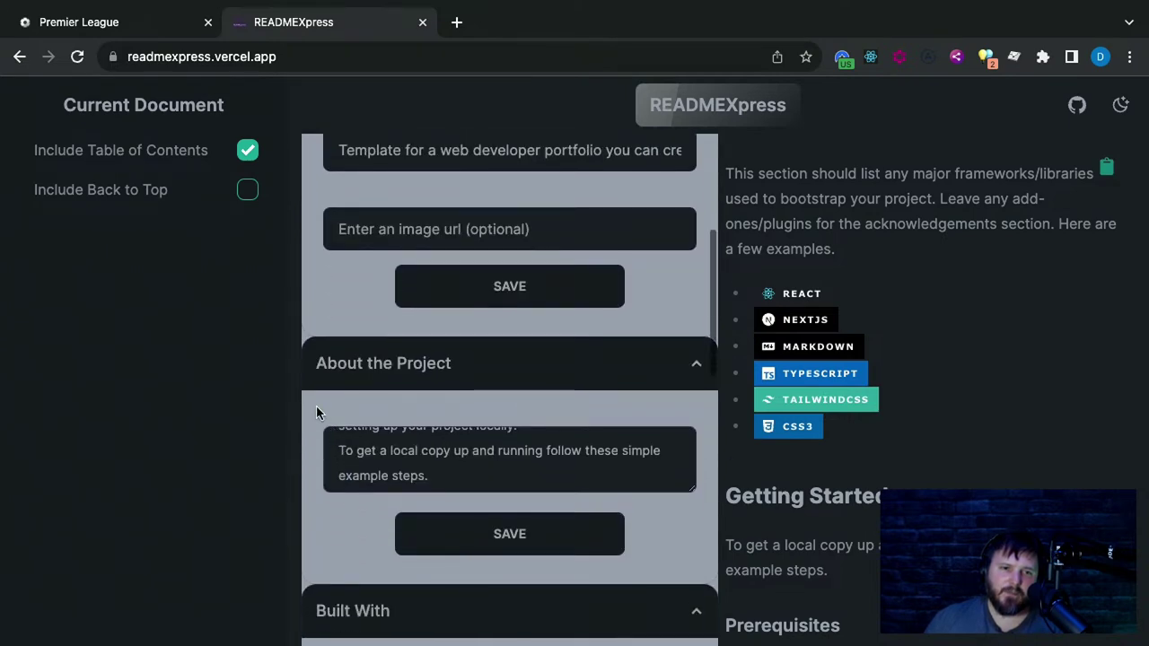
{"action": "left_click_drag", "start_coordinate": [315, 406], "coordinate": [474, 409]}
Look through the Getting Started fields and highlight the Installation Steps and Getting Started Description labels
{"action": "scroll", "coordinate": [376, 425], "scroll_direction": "down", "scroll_amount": 7}
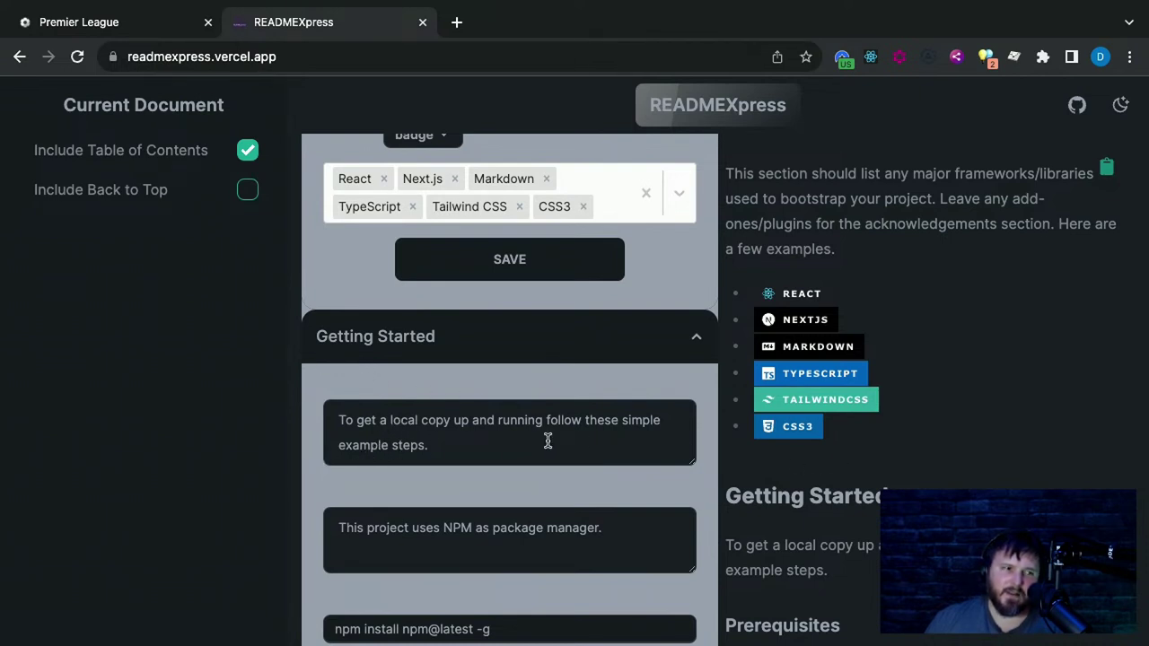
{"action": "scroll", "coordinate": [540, 445], "scroll_direction": "down", "scroll_amount": 3}
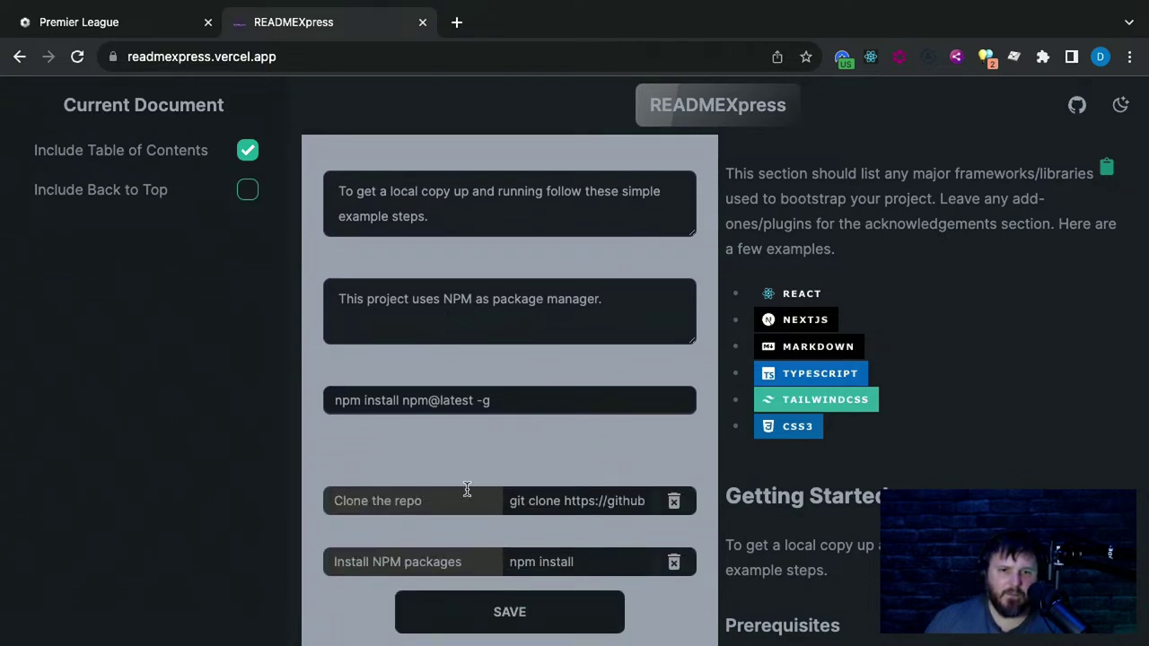
{"action": "scroll", "coordinate": [467, 489], "scroll_direction": "down", "scroll_amount": 1}
{"action": "left_click_drag", "start_coordinate": [314, 359], "coordinate": [489, 378]}
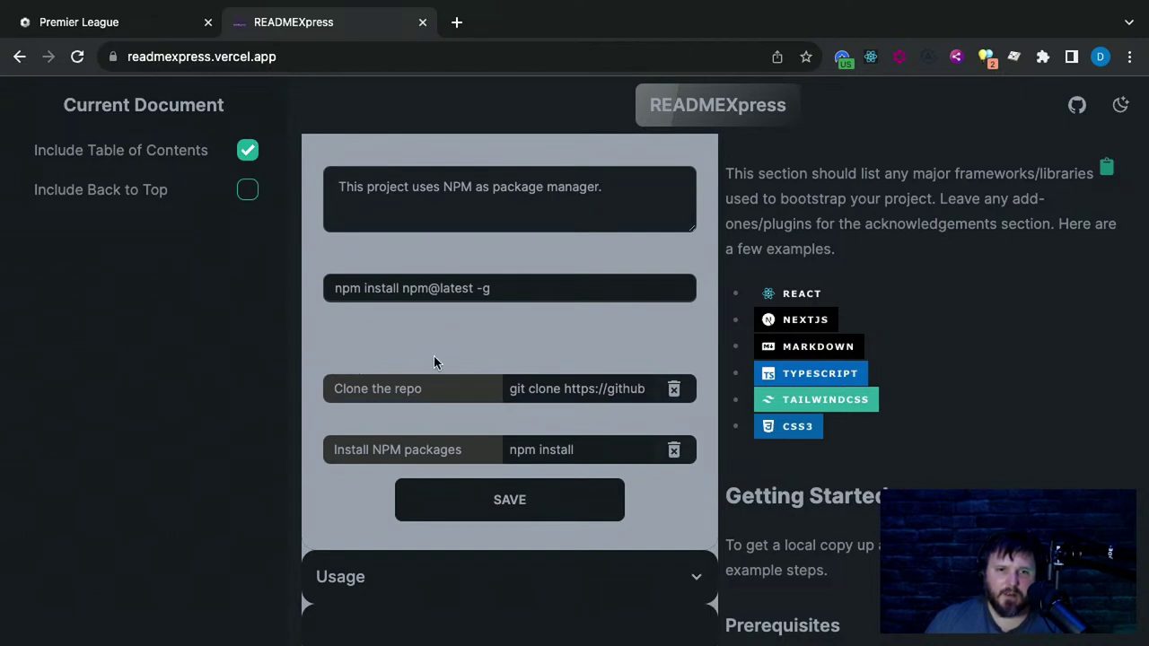
{"action": "scroll", "coordinate": [461, 378], "scroll_direction": "up", "scroll_amount": 1}
{"action": "scroll", "coordinate": [461, 378], "scroll_direction": "up", "scroll_amount": 2}
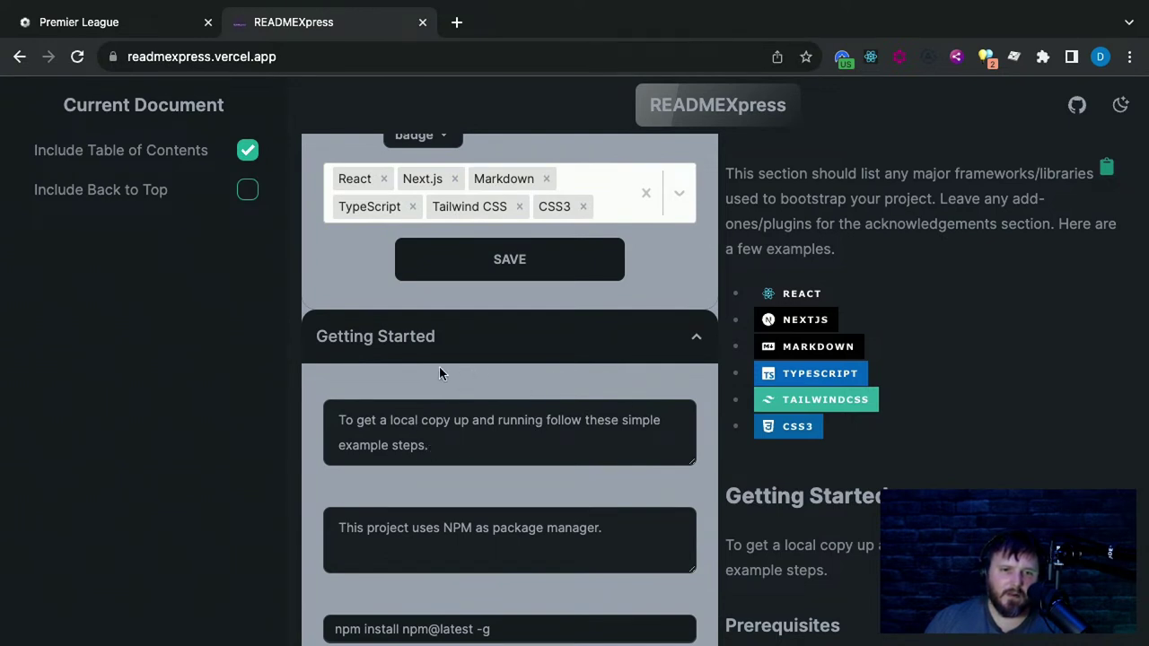
{"action": "left_click_drag", "start_coordinate": [325, 384], "coordinate": [619, 388]}
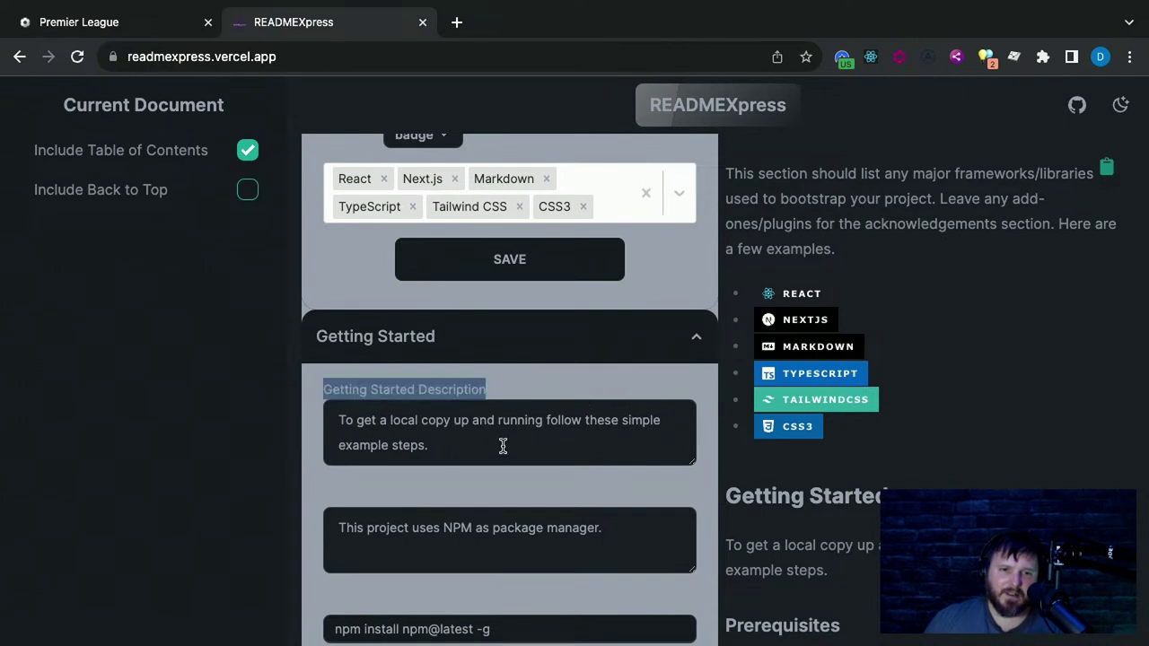
Go back to About the Project, highlight its Description label, and read through the description text
{"action": "scroll", "coordinate": [501, 444], "scroll_direction": "up", "scroll_amount": 5}
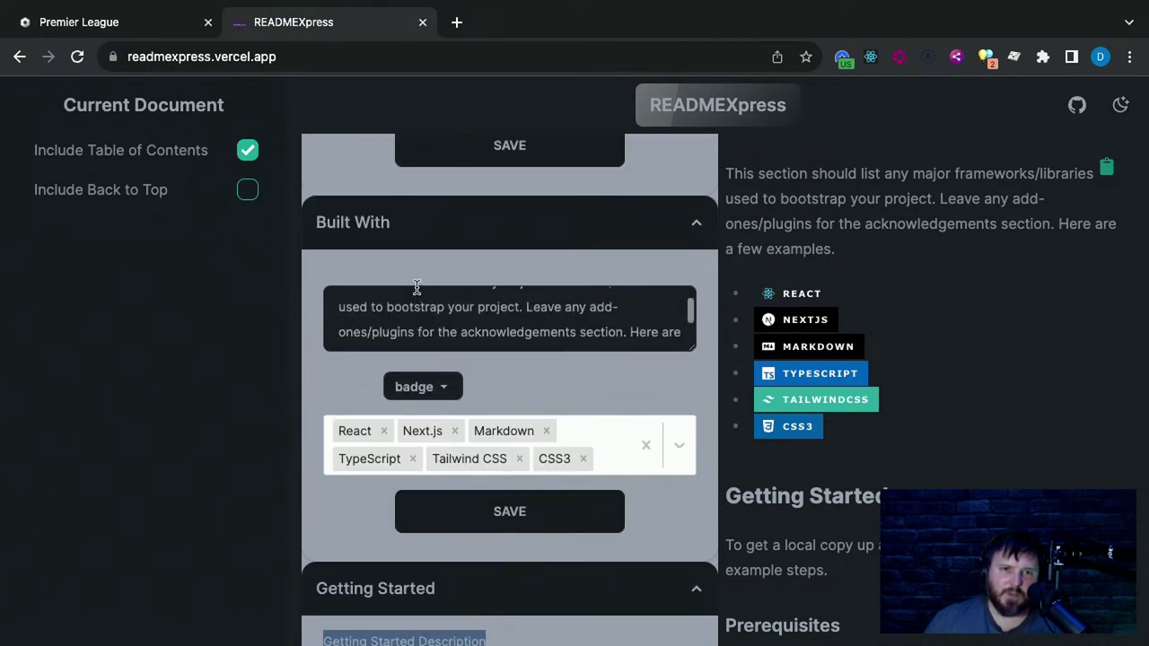
{"action": "scroll", "coordinate": [390, 274], "scroll_direction": "up", "scroll_amount": 3}
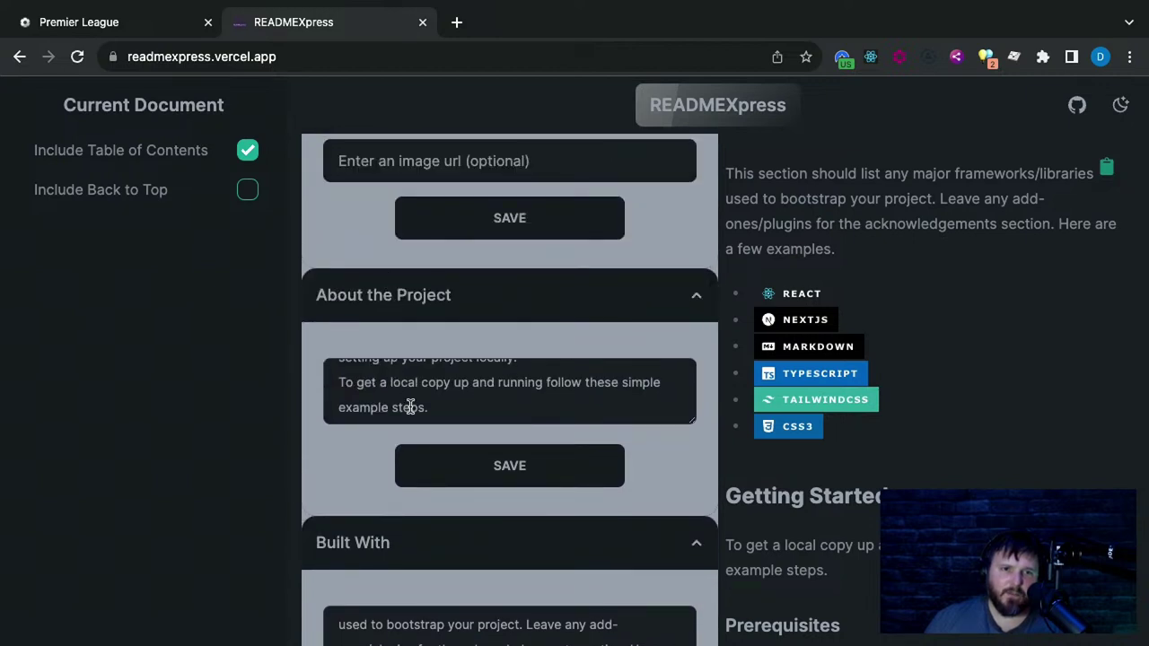
{"action": "scroll", "coordinate": [410, 404], "scroll_direction": "up", "scroll_amount": 1}
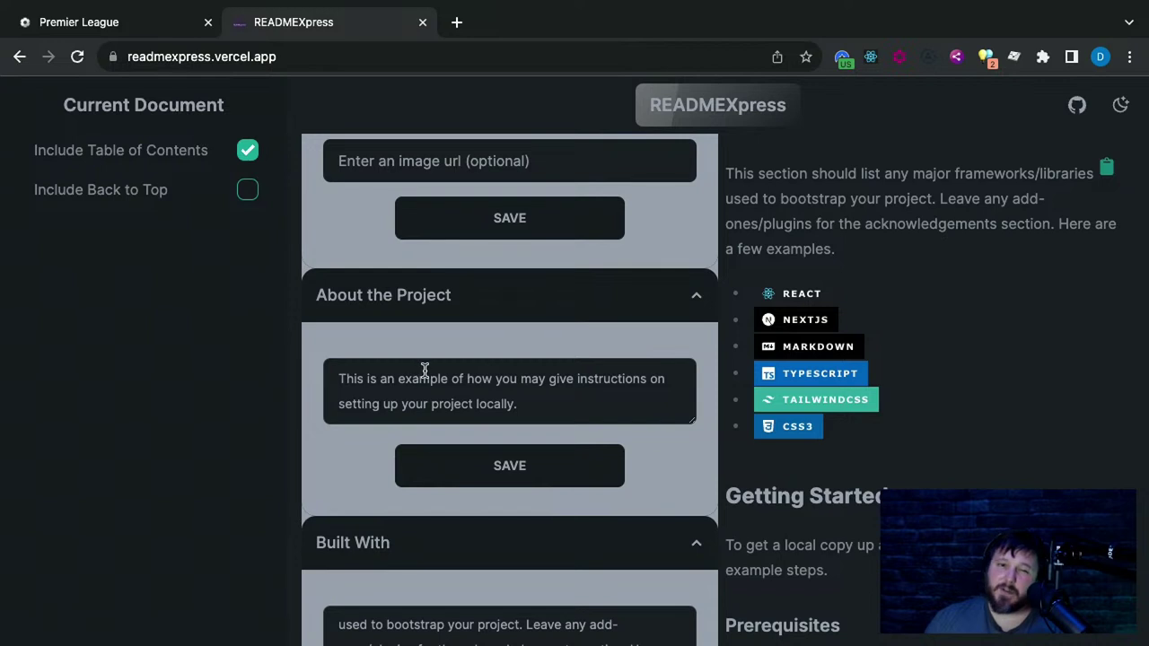
{"action": "scroll", "coordinate": [422, 370], "scroll_direction": "down", "scroll_amount": 1}
{"action": "left_click_drag", "start_coordinate": [314, 351], "coordinate": [517, 356]}
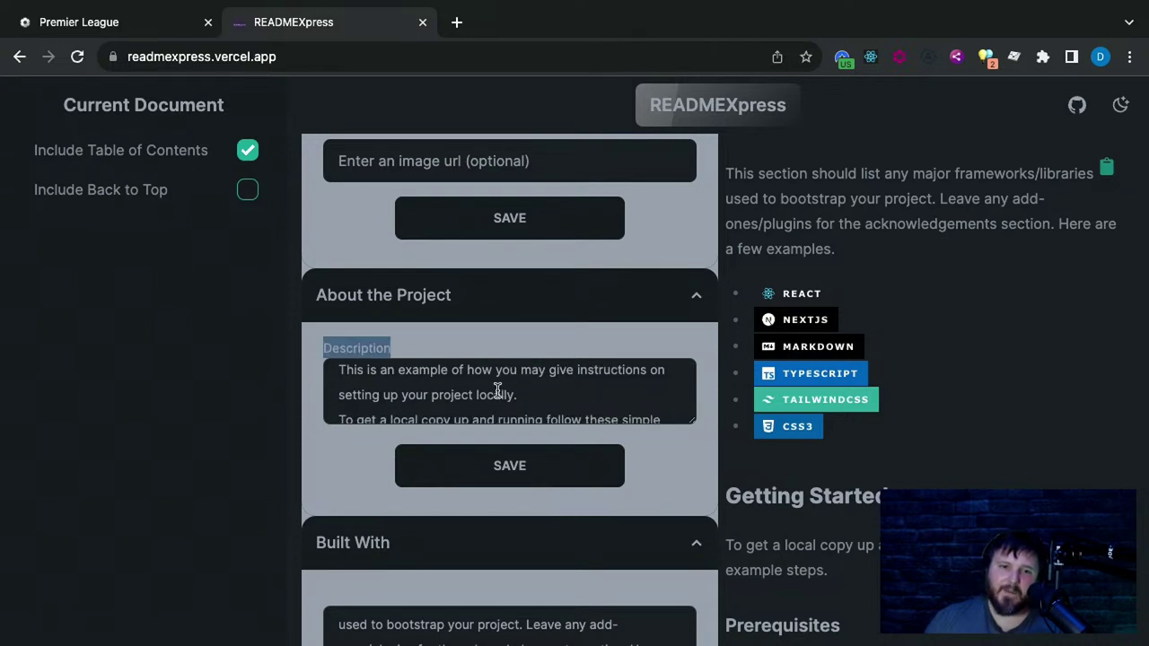
{"action": "scroll", "coordinate": [497, 392], "scroll_direction": "down", "scroll_amount": 3}
{"action": "scroll", "coordinate": [494, 390], "scroll_direction": "up", "scroll_amount": 2}
{"action": "scroll", "coordinate": [496, 390], "scroll_direction": "down", "scroll_amount": 4}
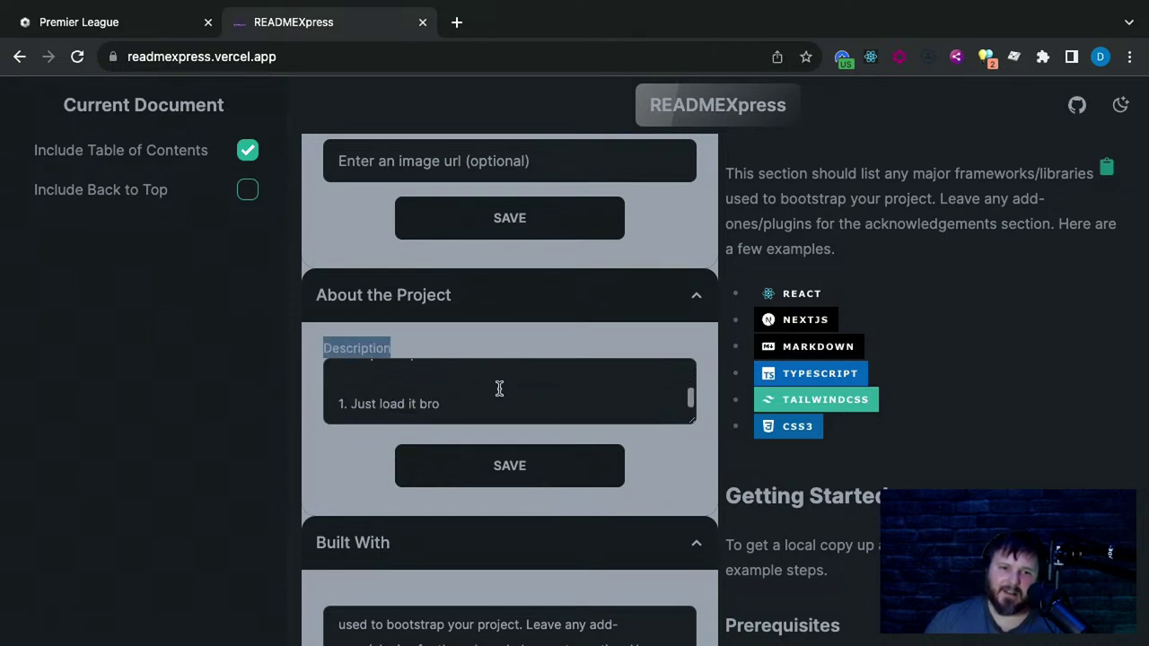
Check the readability of the Getting Started form by highlighting its description text, Getting Started Description label and Prerequisites Description label
{"action": "scroll", "coordinate": [332, 443], "scroll_direction": "down", "scroll_amount": 5}
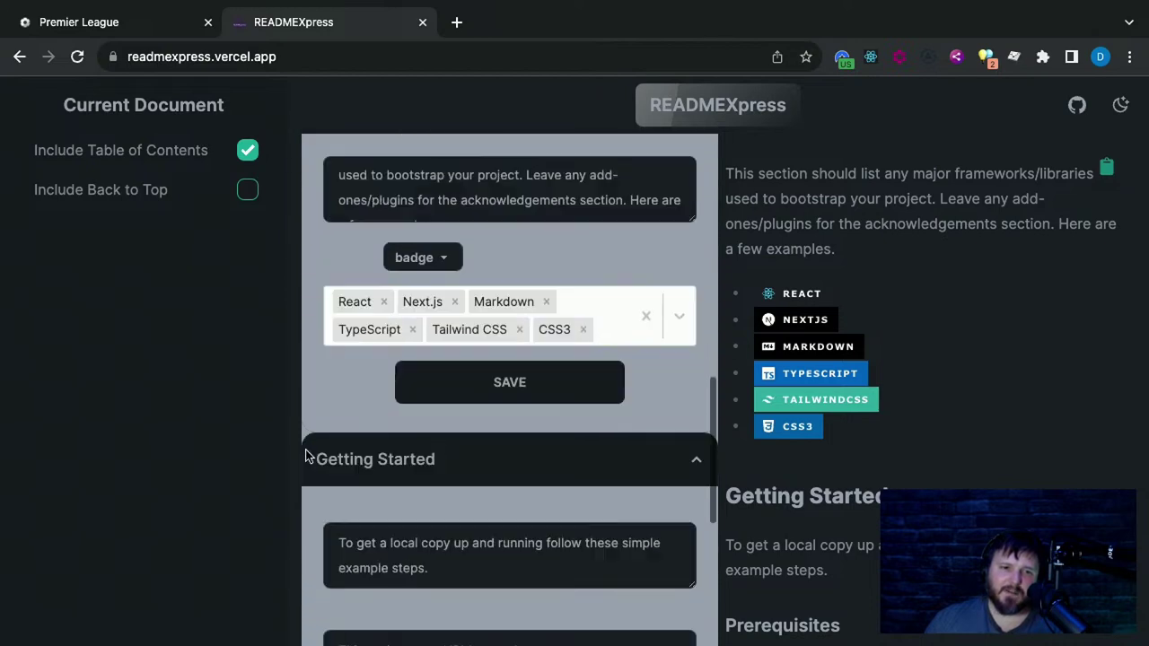
{"action": "scroll", "coordinate": [305, 456], "scroll_direction": "down", "scroll_amount": 3}
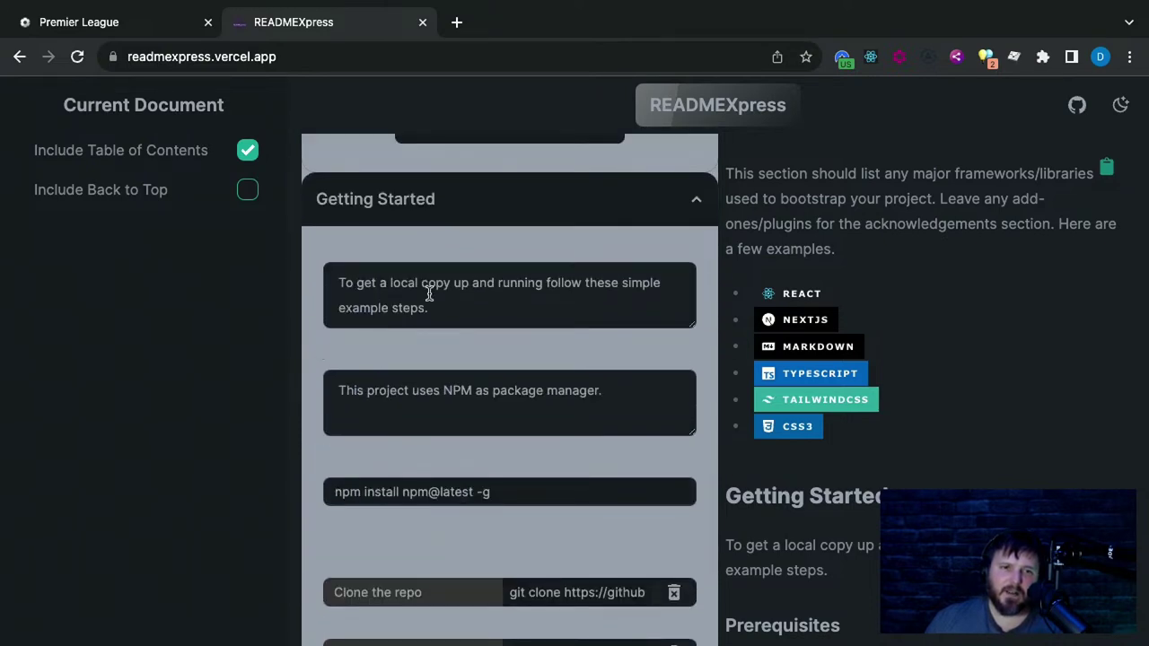
{"action": "left_click_drag", "start_coordinate": [595, 305], "coordinate": [341, 282]}
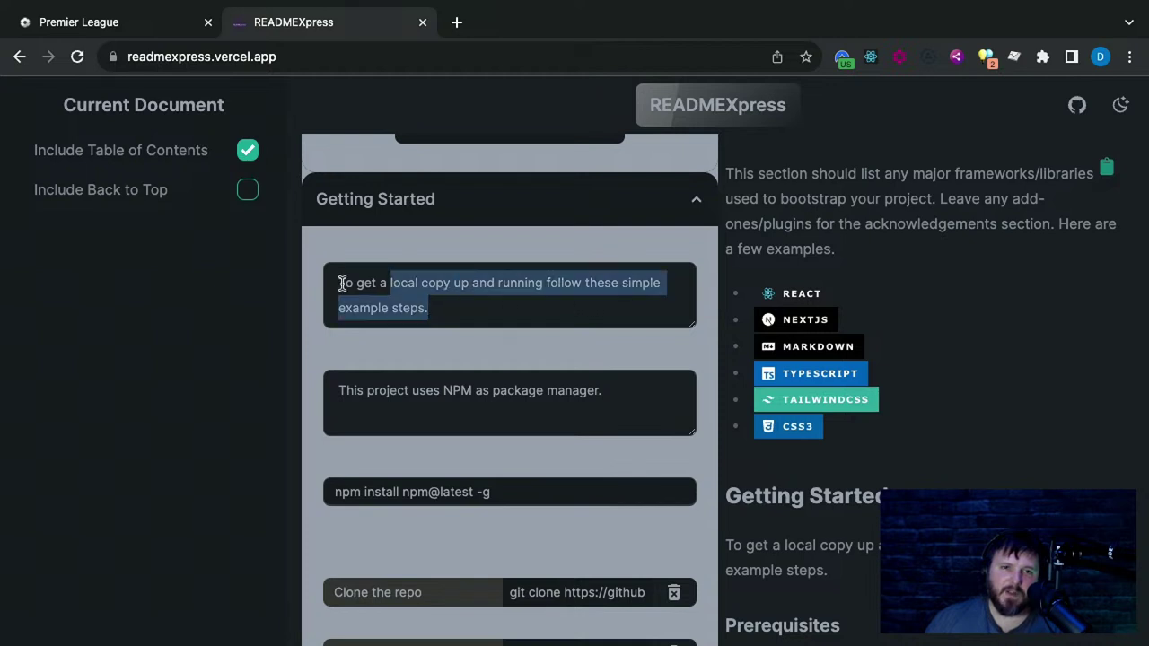
{"action": "scroll", "coordinate": [414, 309], "scroll_direction": "down", "scroll_amount": 1}
{"action": "left_click_drag", "start_coordinate": [320, 225], "coordinate": [527, 230]}
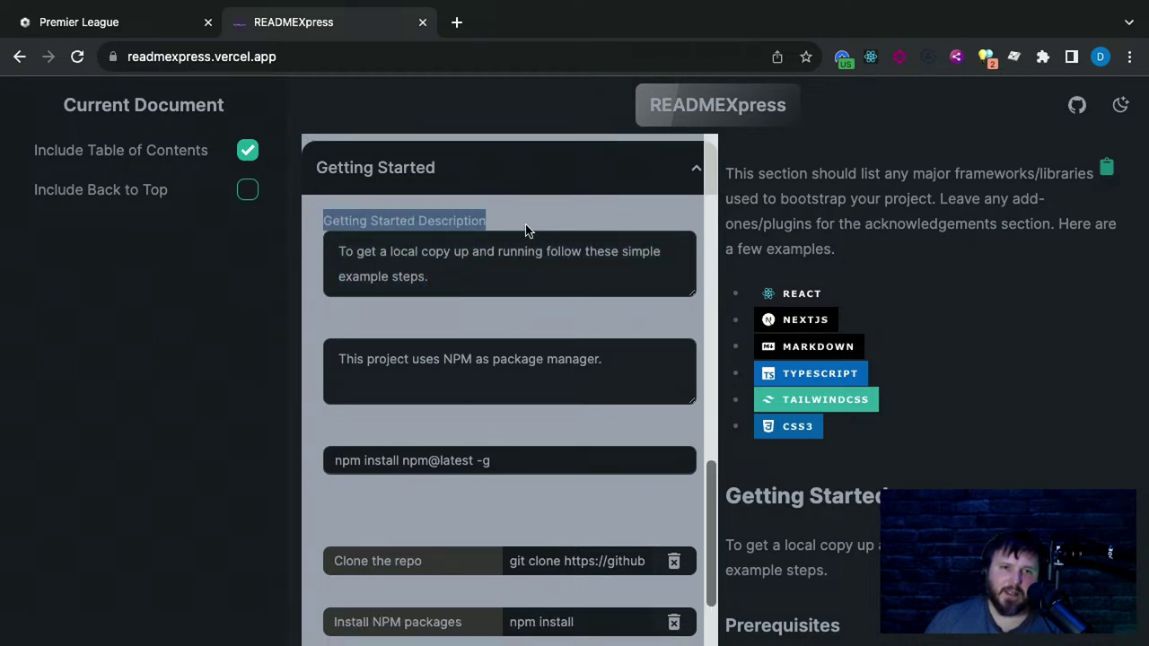
{"action": "left_click_drag", "start_coordinate": [314, 328], "coordinate": [536, 327]}
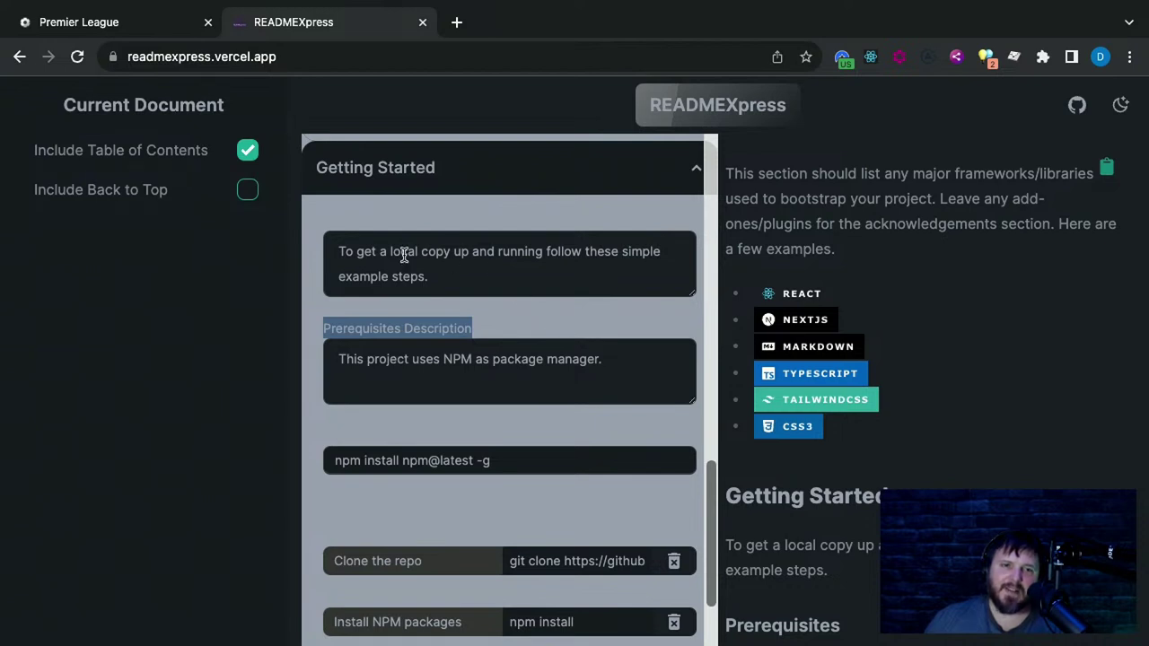
{"action": "left_click", "coordinate": [497, 380]}
{"action": "left_click_drag", "start_coordinate": [293, 335], "coordinate": [377, 332]}
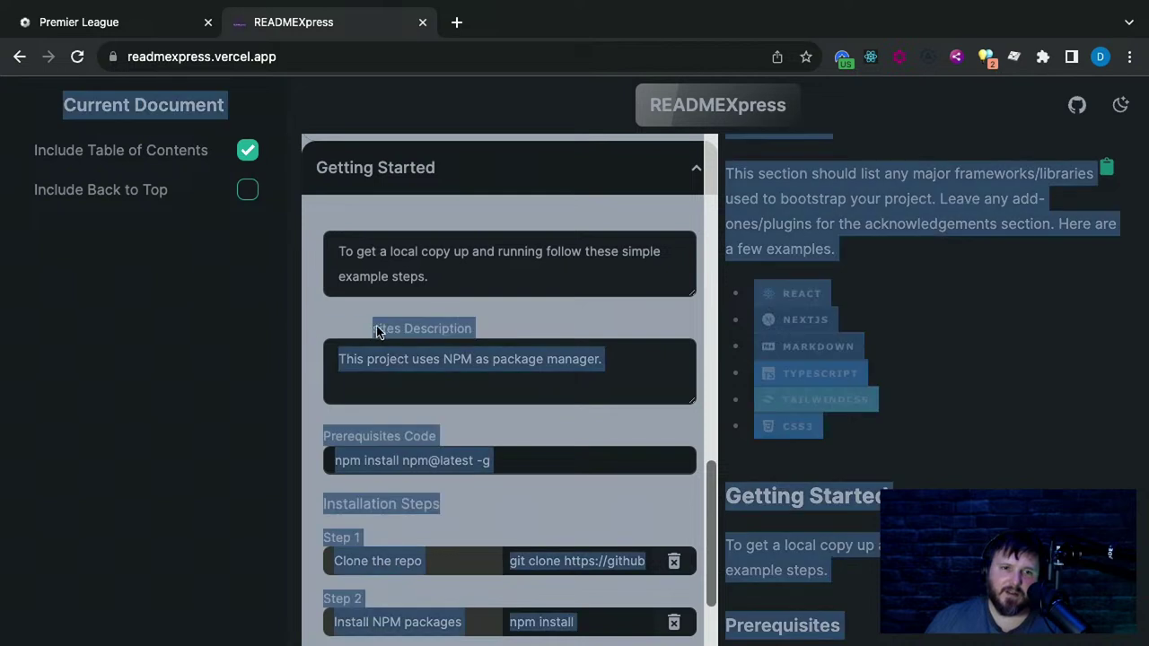
Check the readability of the Prerequisites Description and Prerequisites Code labels in Getting Started by highlighting them
{"action": "left_click_drag", "start_coordinate": [303, 328], "coordinate": [515, 327]}
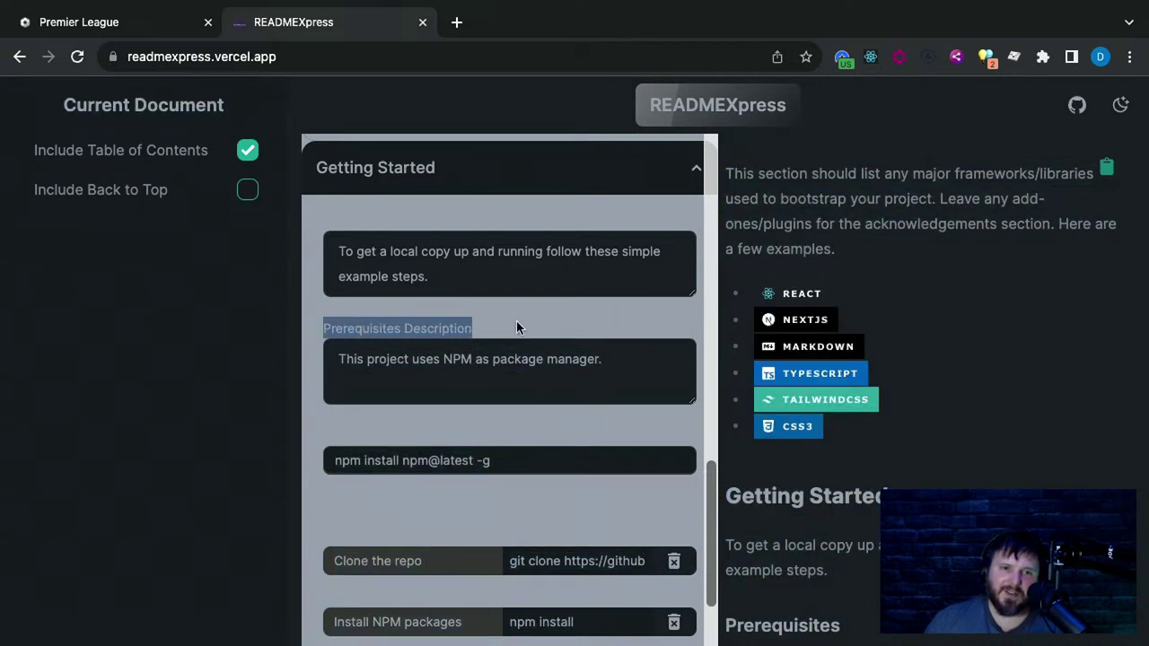
{"action": "scroll", "coordinate": [503, 386], "scroll_direction": "down", "scroll_amount": 3}
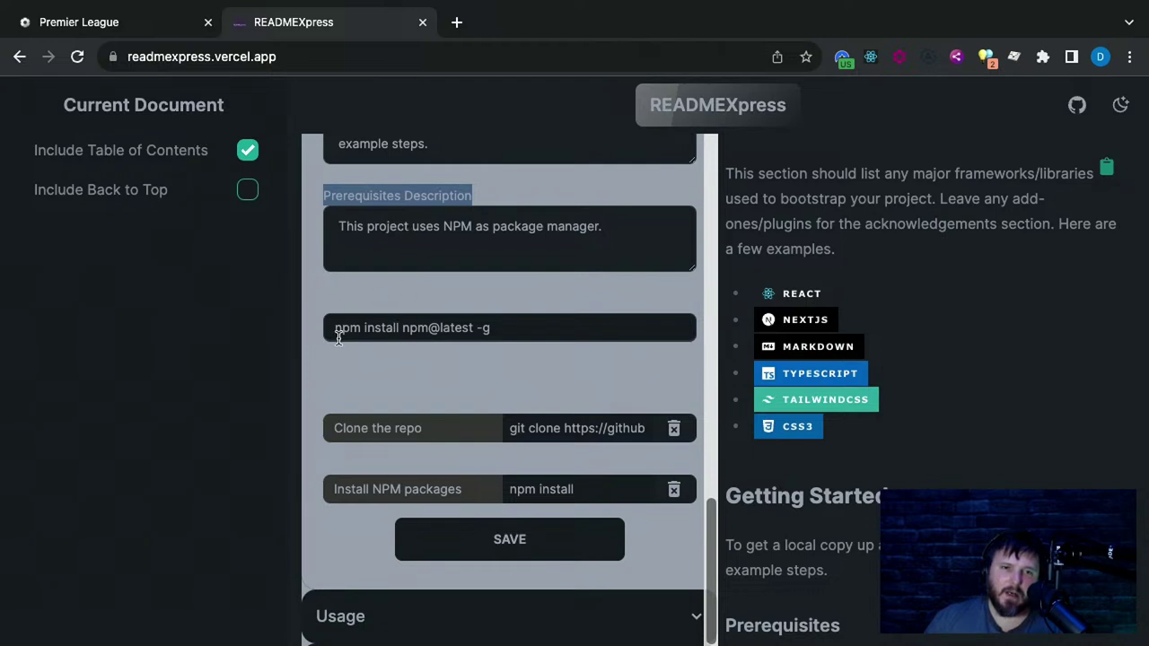
{"action": "left_click_drag", "start_coordinate": [332, 330], "coordinate": [498, 327]}
{"action": "left_click_drag", "start_coordinate": [318, 313], "coordinate": [513, 306]}
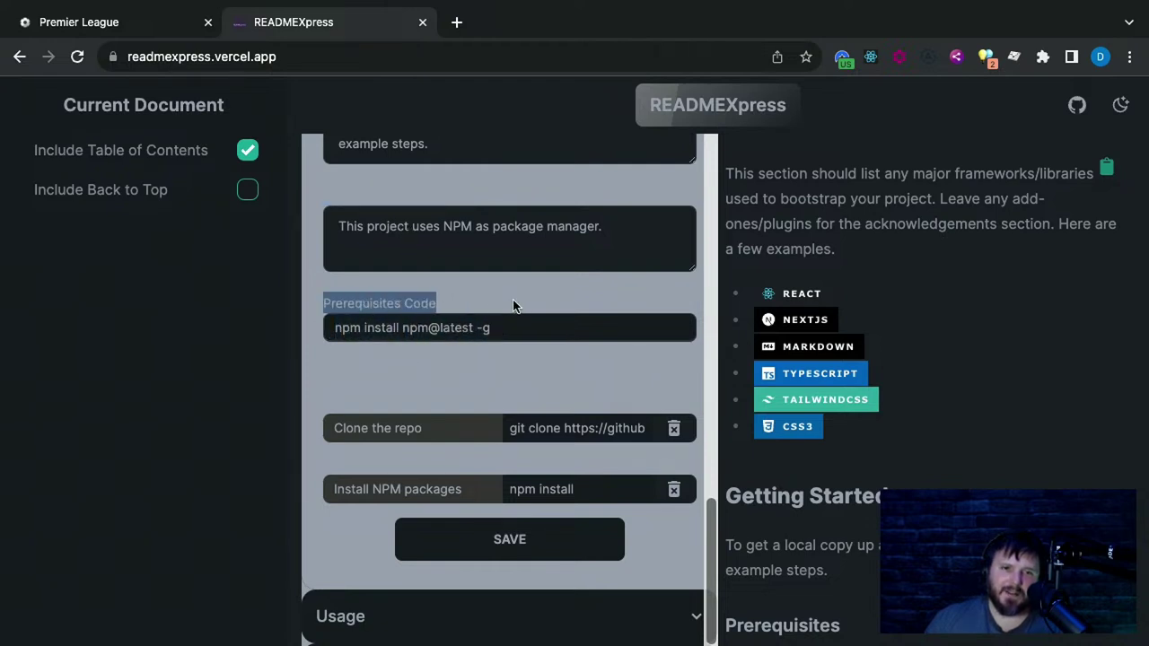
{"action": "triple_click", "coordinate": [467, 306]}
{"action": "left_click_drag", "start_coordinate": [467, 307], "coordinate": [315, 307]}
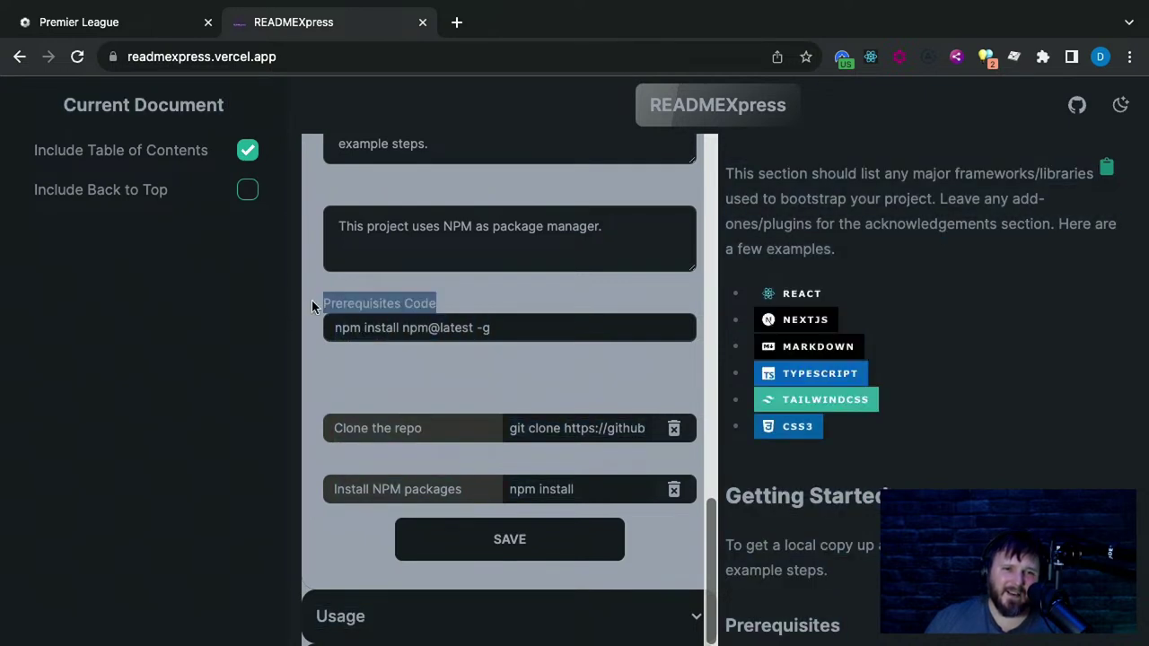
{"action": "left_click", "coordinate": [413, 312]}
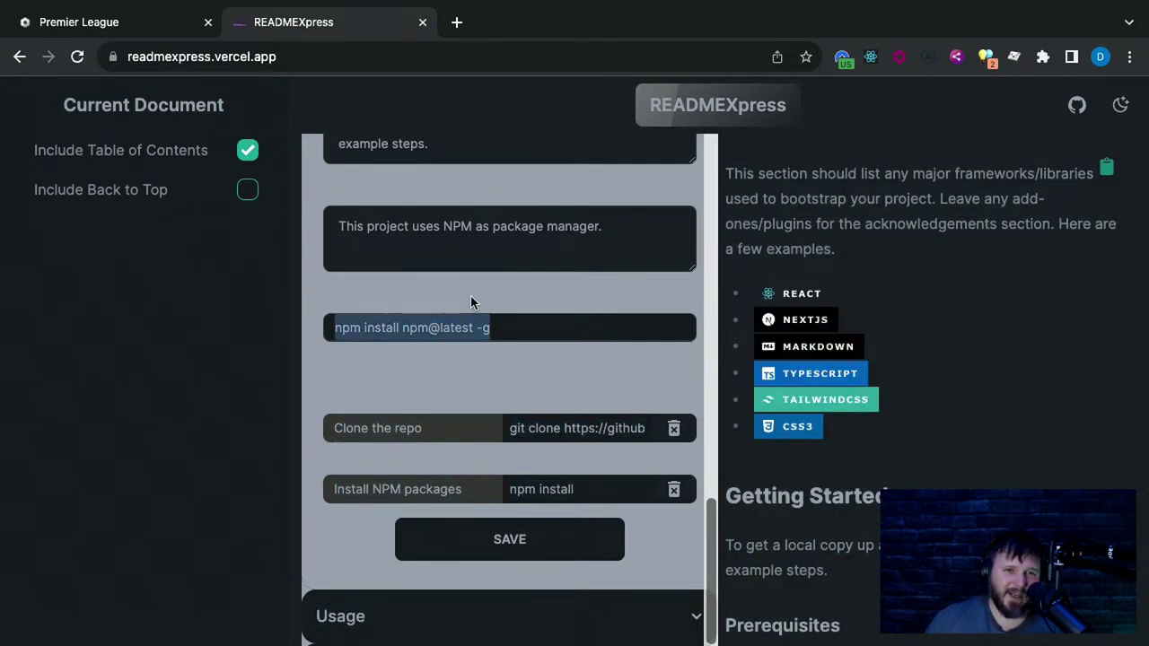
{"action": "left_click_drag", "start_coordinate": [463, 303], "coordinate": [291, 306]}
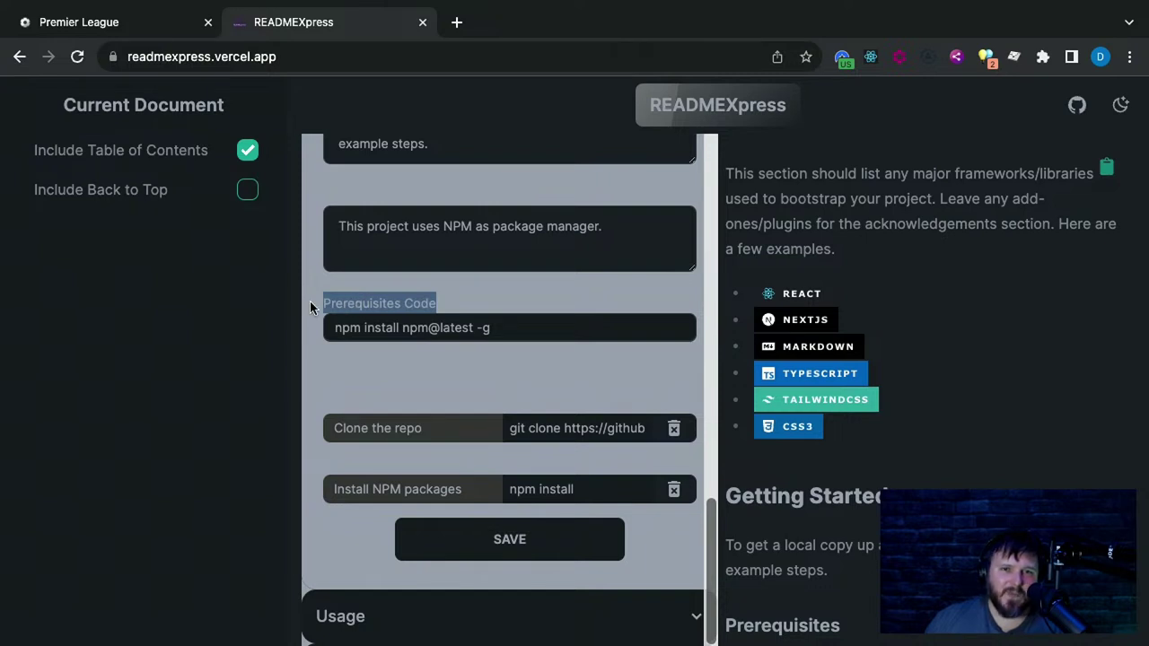
{"action": "left_click", "coordinate": [321, 374]}
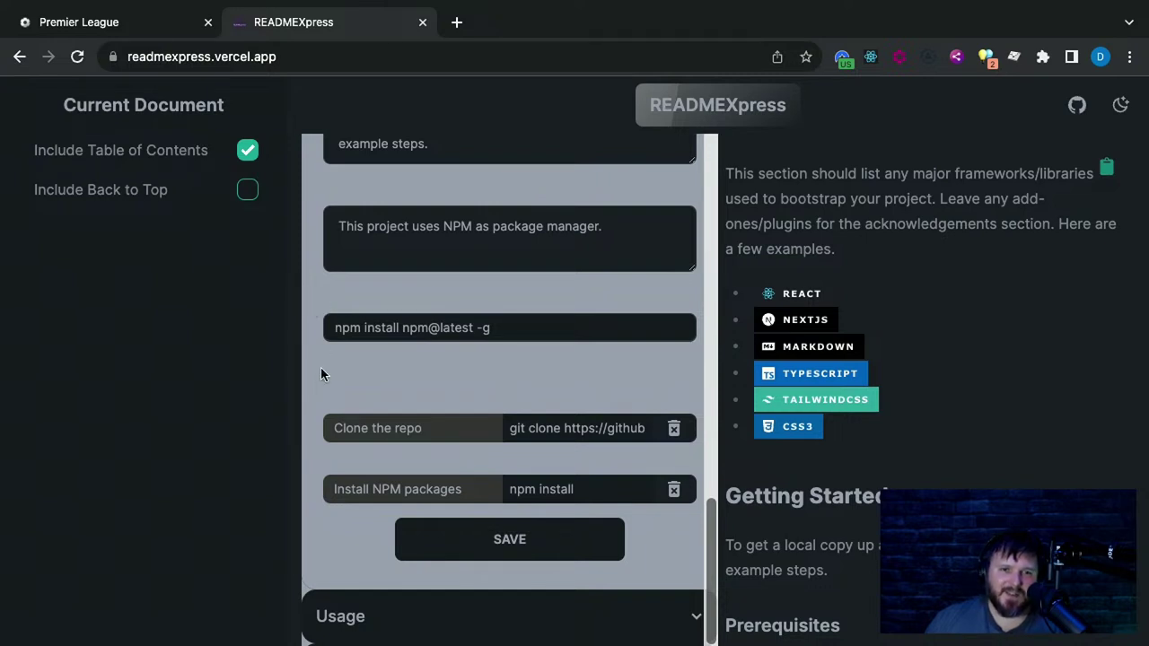
Look over the Getting Started form and highlight the Step 1 label above the Clone the repo field
{"action": "triple_click", "coordinate": [409, 404]}
{"action": "scroll", "coordinate": [500, 373], "scroll_direction": "up", "scroll_amount": 5}
{"action": "scroll", "coordinate": [502, 373], "scroll_direction": "down", "scroll_amount": 4}
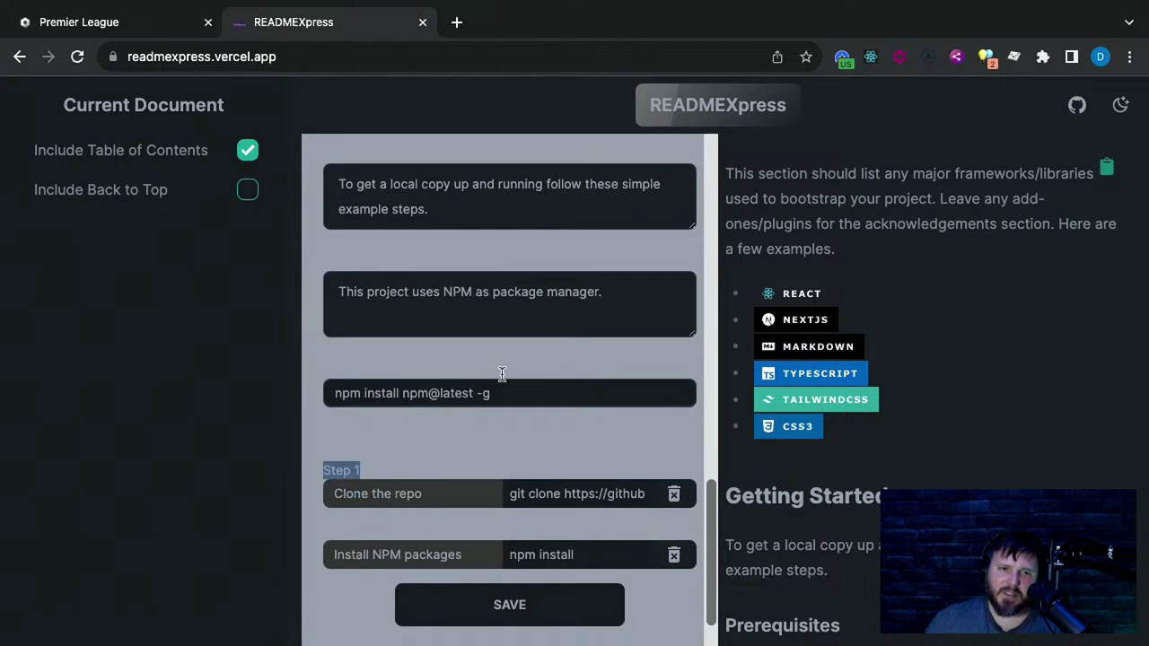
{"action": "scroll", "coordinate": [498, 377], "scroll_direction": "down", "scroll_amount": 1}
{"action": "scroll", "coordinate": [486, 384], "scroll_direction": "down", "scroll_amount": 2}
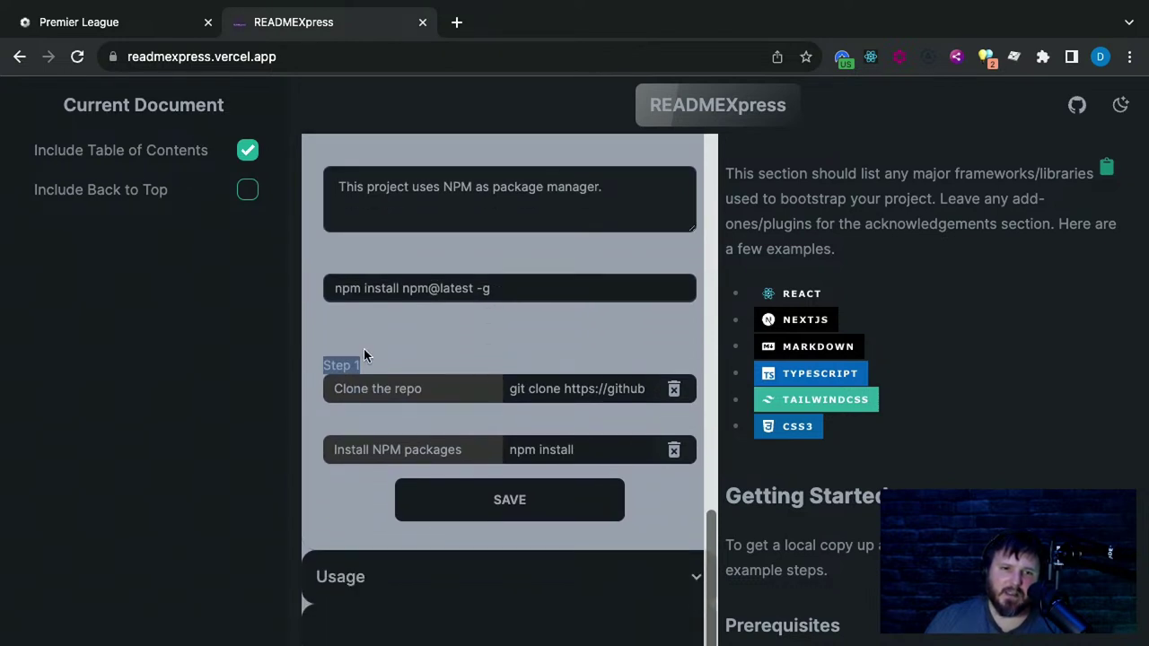
{"action": "left_click_drag", "start_coordinate": [328, 363], "coordinate": [482, 366]}
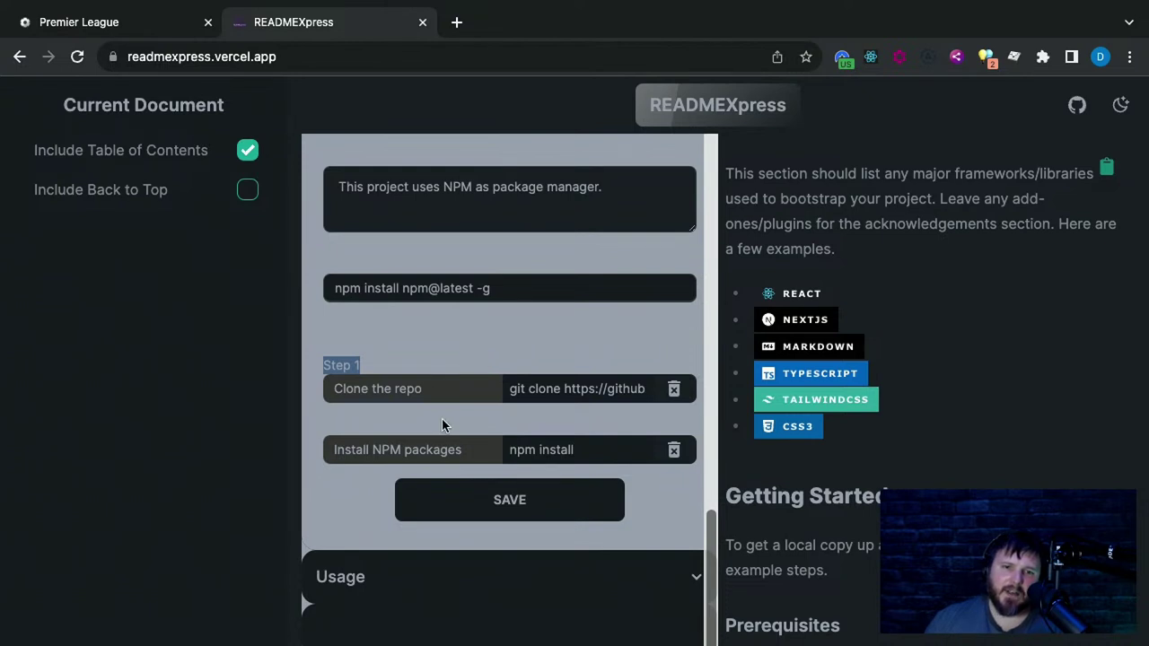
{"action": "left_click", "coordinate": [336, 359]}
{"action": "left_click_drag", "start_coordinate": [320, 372], "coordinate": [564, 364]}
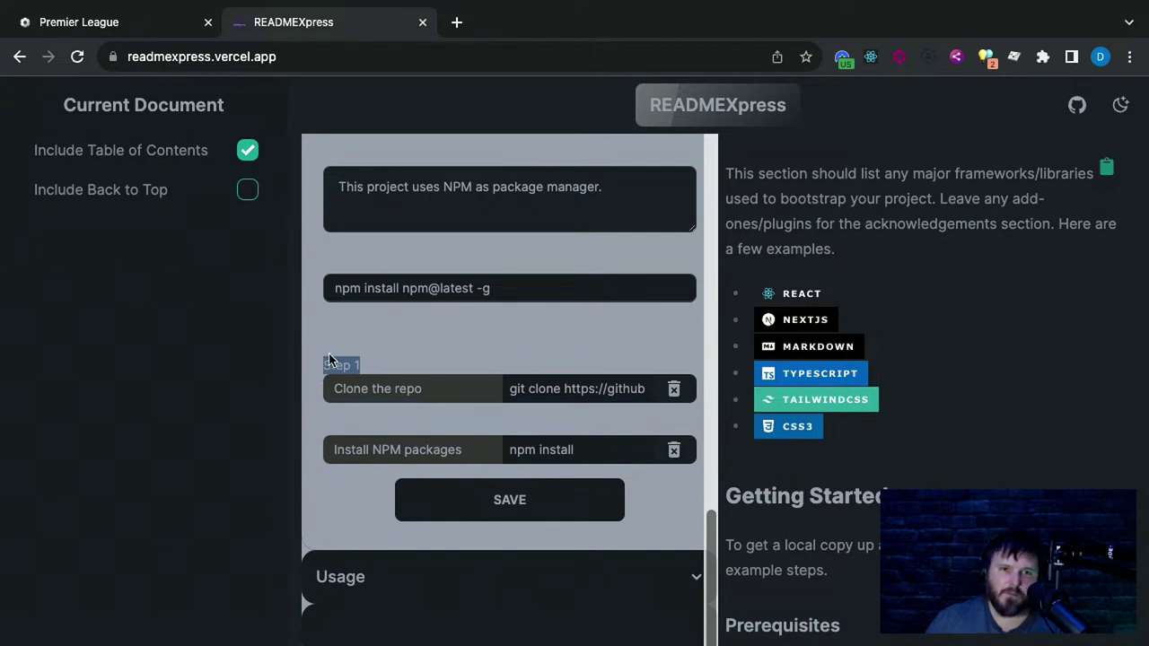
Toggle the page's color theme and highlight the Installation Steps labels and step fields to check their readability
{"action": "left_click", "coordinate": [1116, 119]}
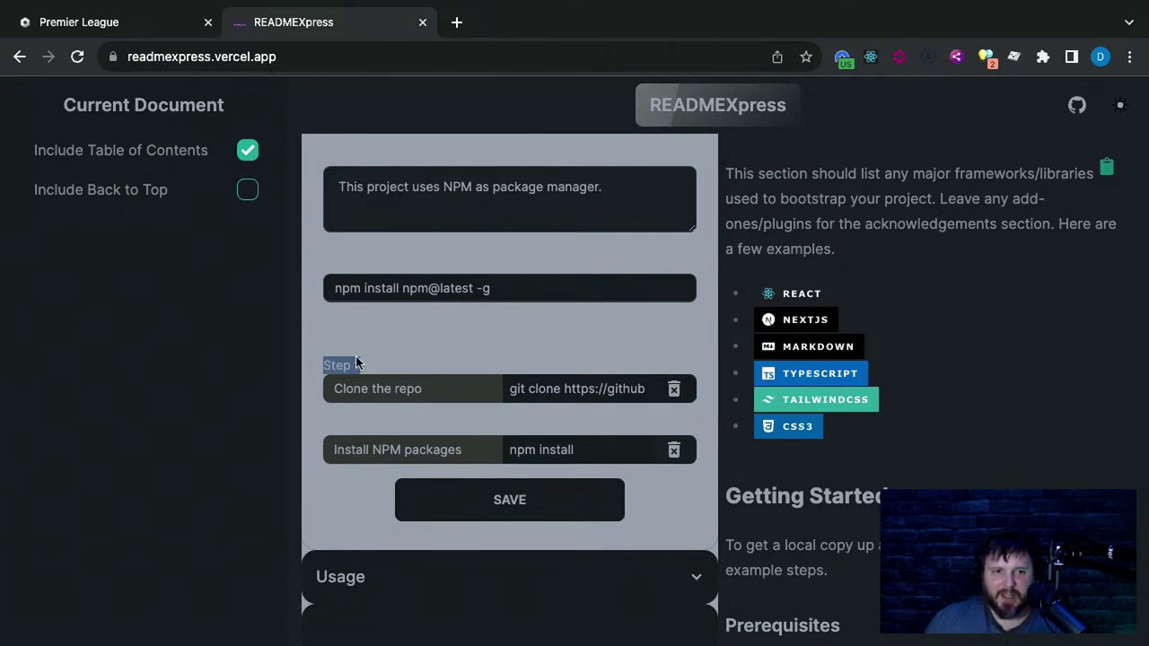
{"action": "left_click_drag", "start_coordinate": [493, 406], "coordinate": [347, 520]}
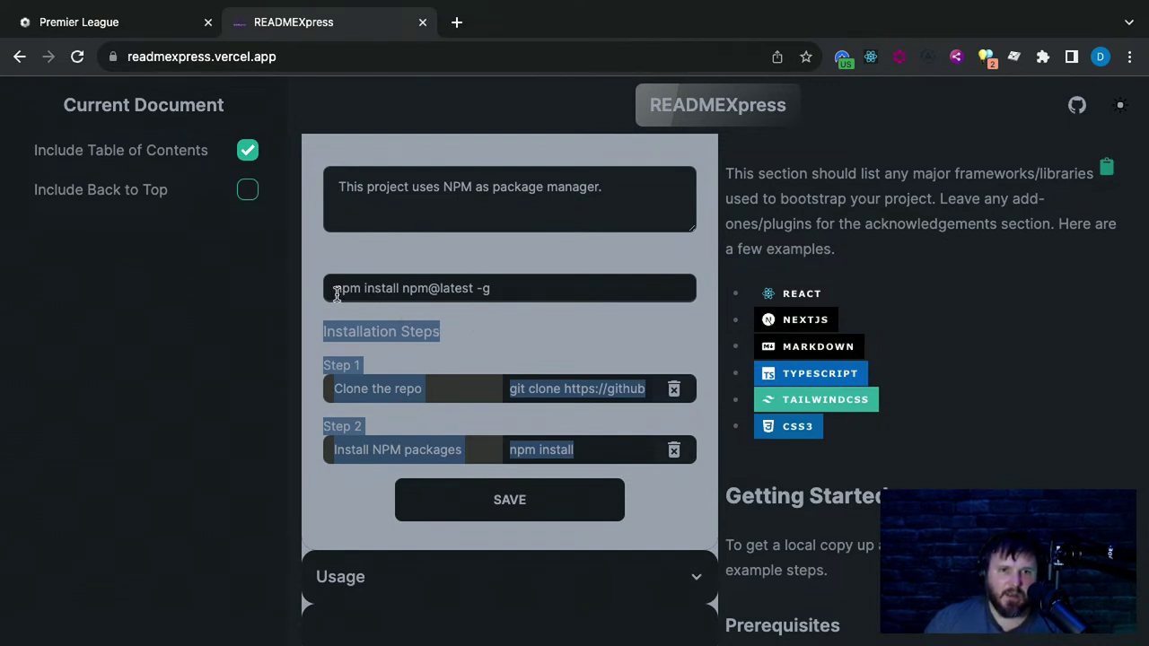
{"action": "left_click_drag", "start_coordinate": [338, 288], "coordinate": [459, 291]}
{"action": "left_click", "coordinate": [392, 344]}
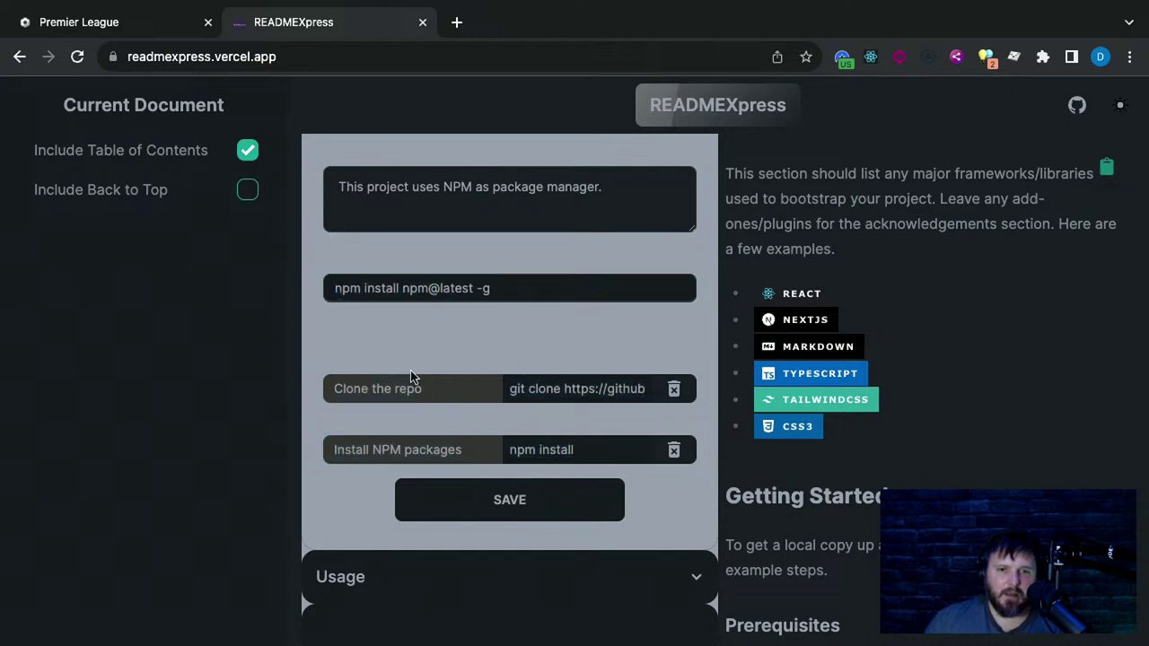
{"action": "left_click_drag", "start_coordinate": [327, 445], "coordinate": [486, 446]}
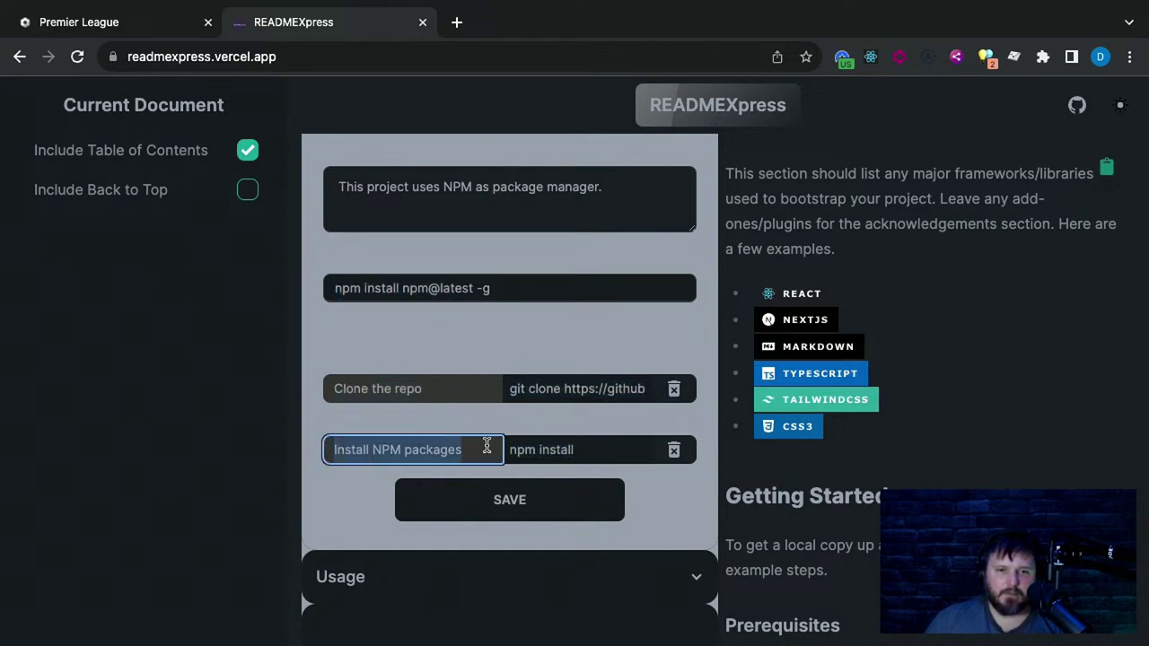
{"action": "left_click", "coordinate": [415, 407]}
{"action": "left_click_drag", "start_coordinate": [333, 388], "coordinate": [449, 386]}
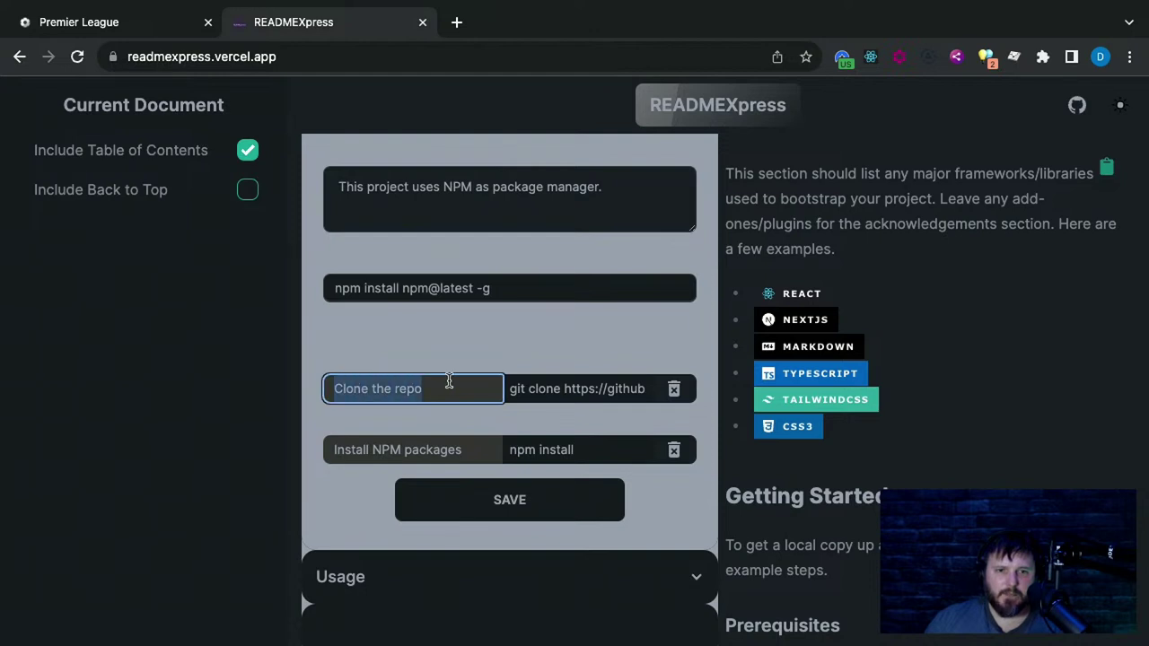
{"action": "left_click_drag", "start_coordinate": [319, 436], "coordinate": [523, 426]}
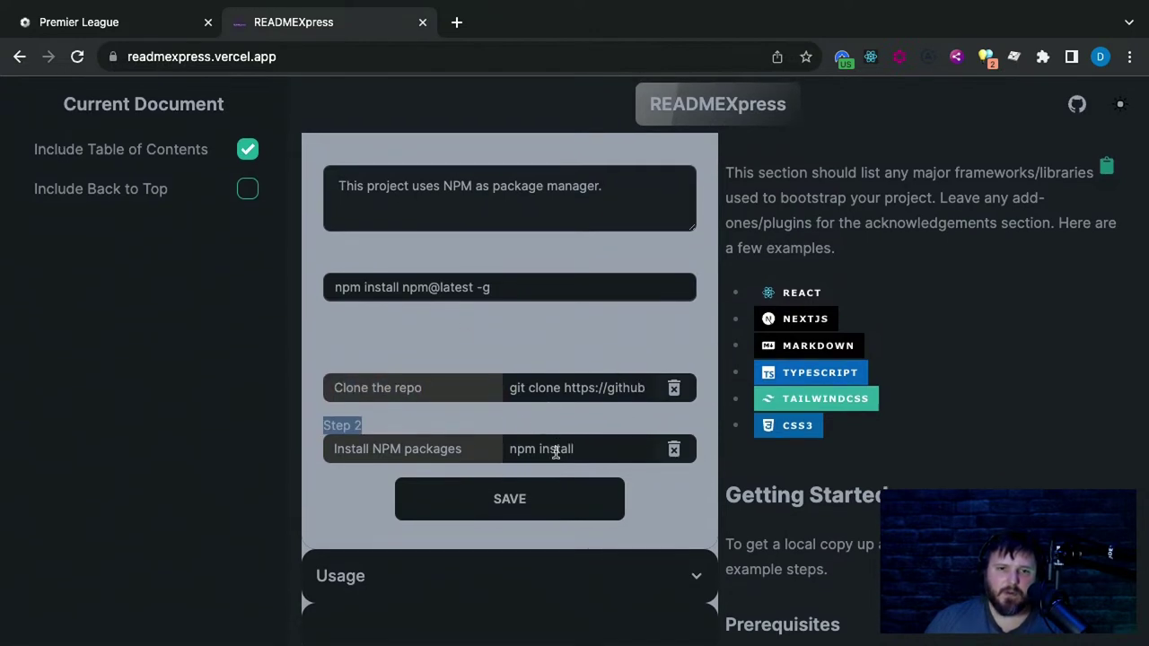
Save the Getting Started section and expand the Usage section to look over its text editor
{"action": "left_click", "coordinate": [534, 500]}
{"action": "left_click", "coordinate": [439, 579]}
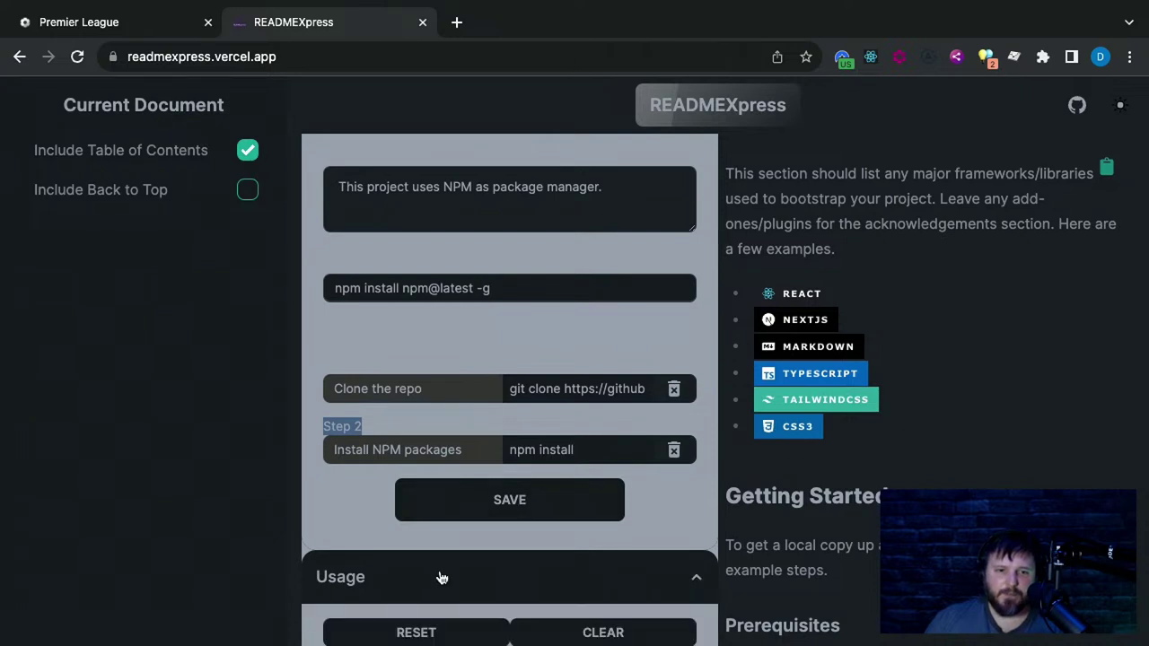
{"action": "scroll", "coordinate": [439, 567], "scroll_direction": "down", "scroll_amount": 2}
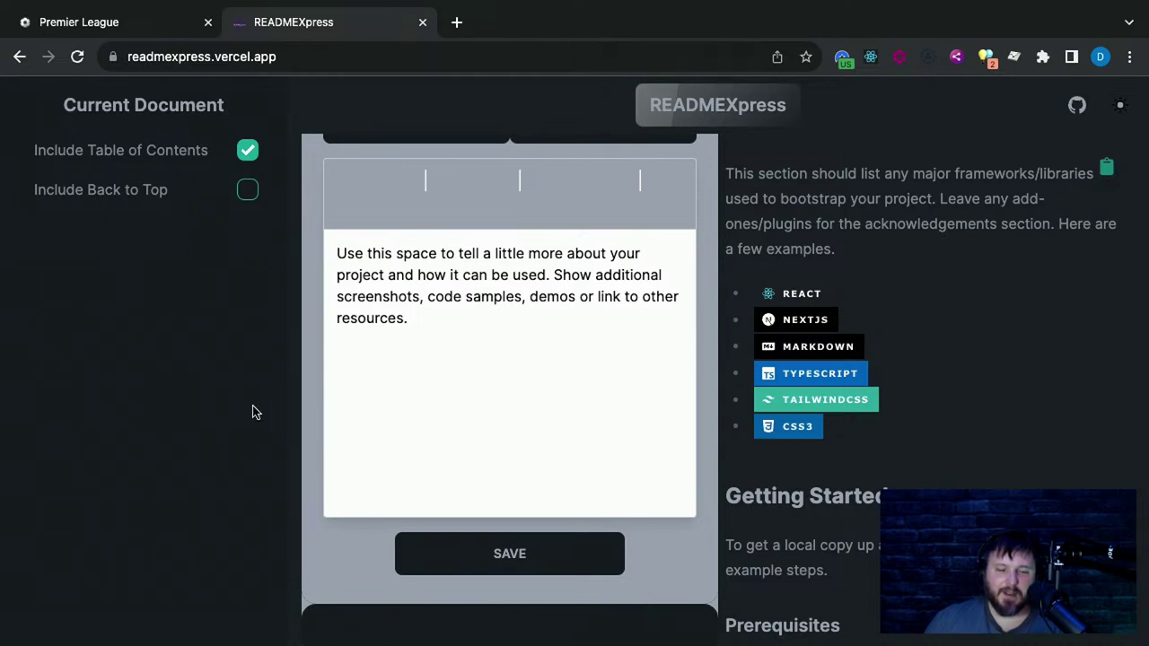
{"action": "scroll", "coordinate": [381, 404], "scroll_direction": "up", "scroll_amount": 3}
{"action": "scroll", "coordinate": [498, 429], "scroll_direction": "down", "scroll_amount": 1}
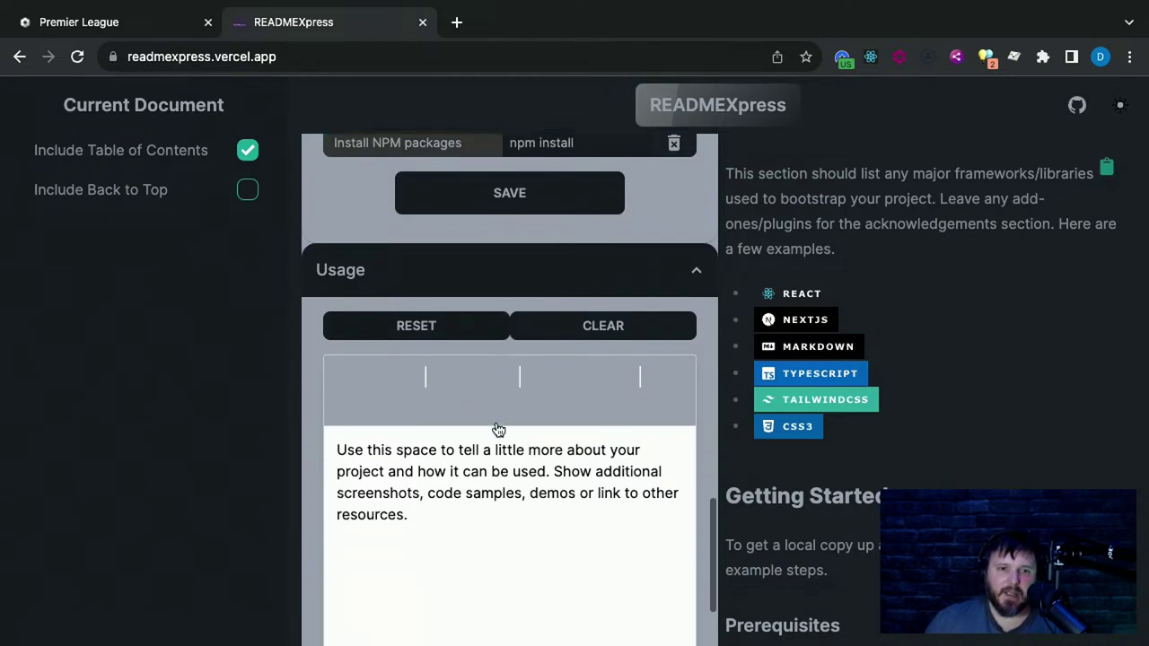
{"action": "scroll", "coordinate": [499, 429], "scroll_direction": "down", "scroll_amount": 1}
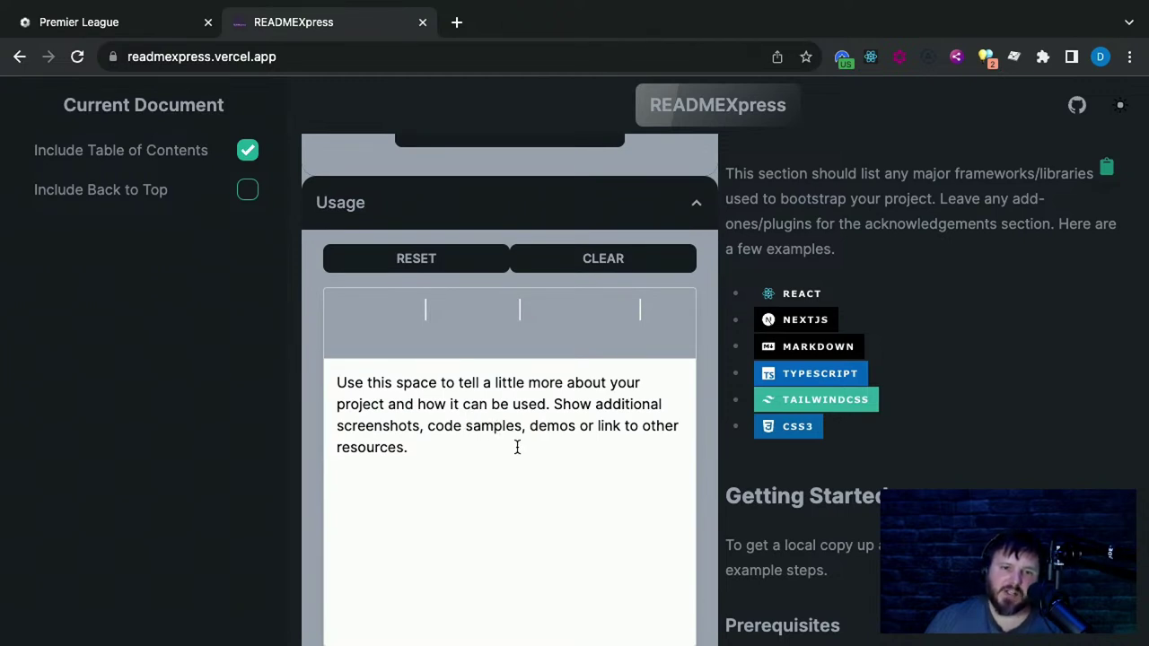
Highlight the Usage text to inspect the editor, and make the word "space" bold
{"action": "key", "text": "super+a"}
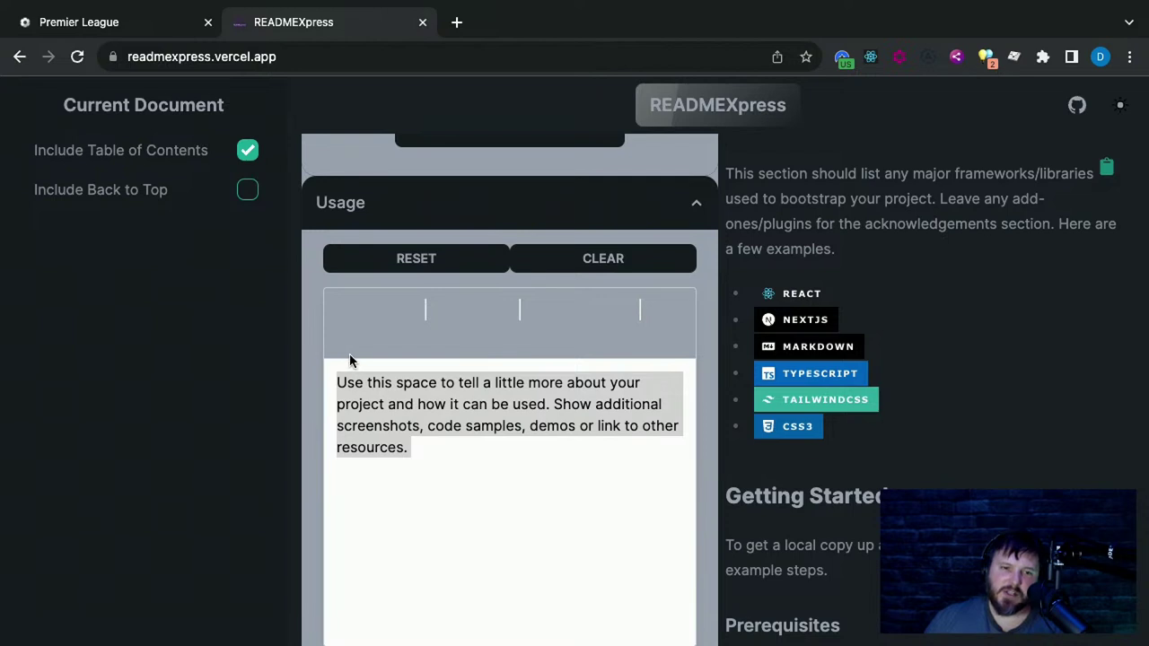
{"action": "left_click", "coordinate": [517, 487]}
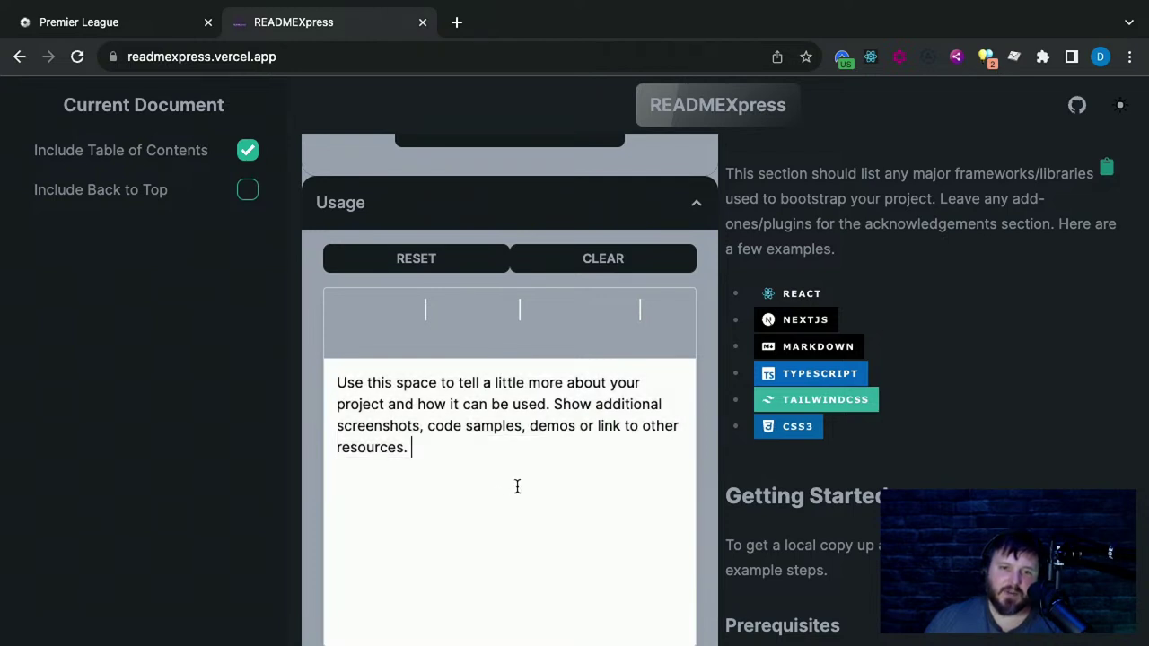
{"action": "key", "text": "super+a"}
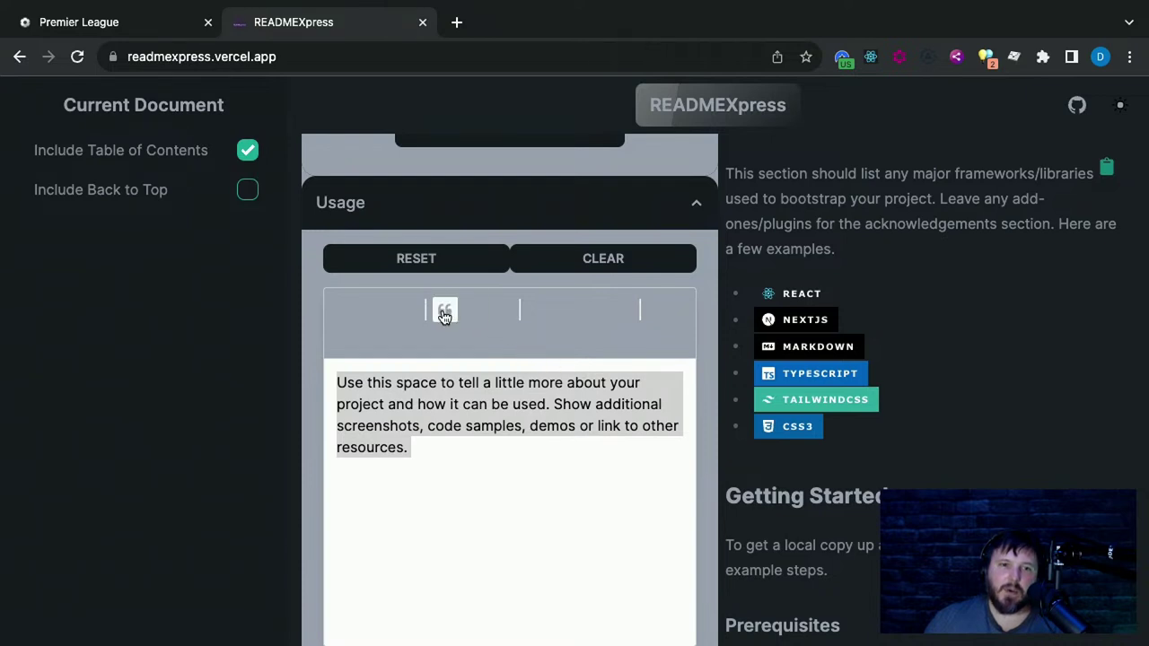
{"action": "left_click", "coordinate": [408, 401]}
{"action": "left_click_drag", "start_coordinate": [398, 384], "coordinate": [438, 384]}
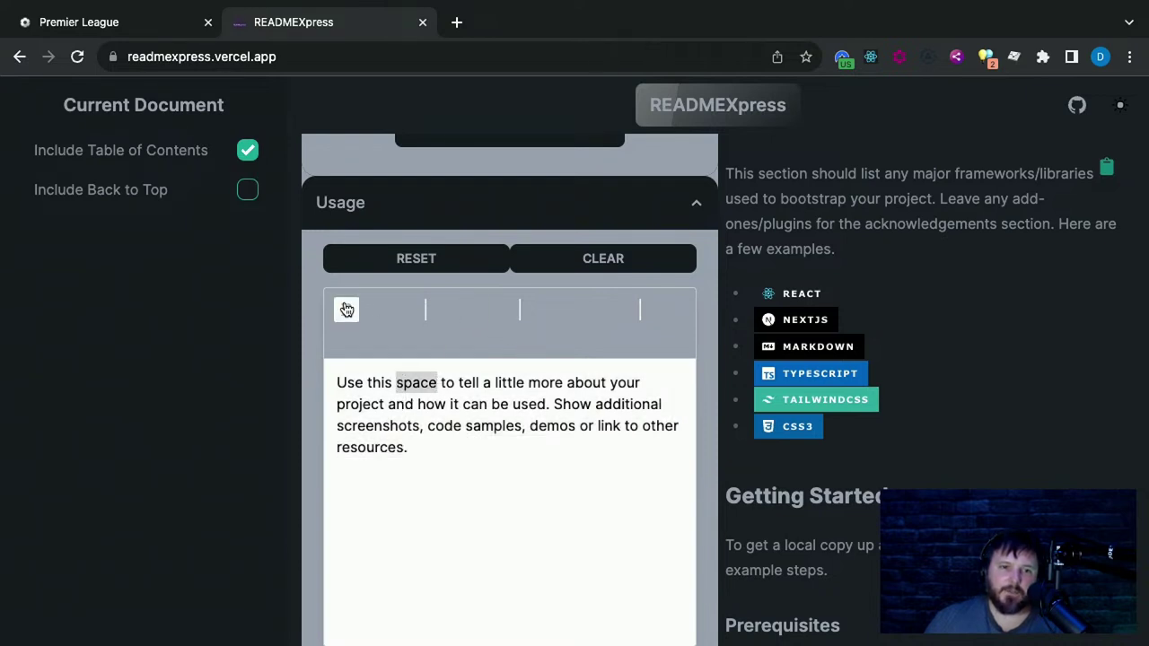
{"action": "left_click", "coordinate": [346, 311]}
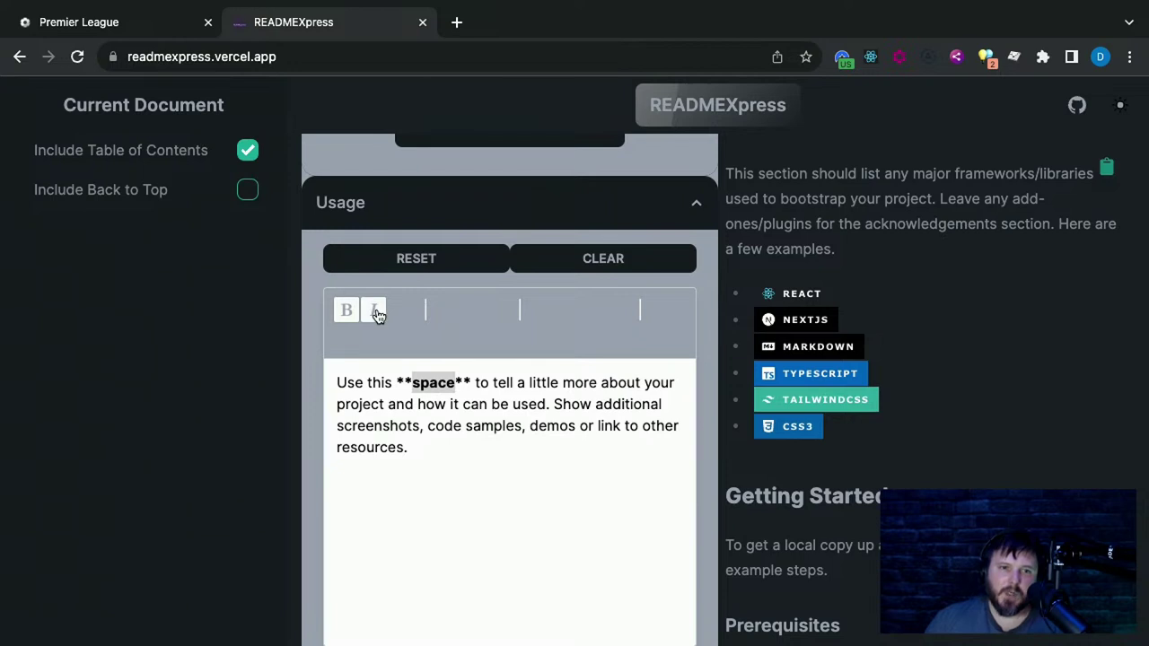
Test the level 3 heading format on the Usage text by repeatedly applying and removing it
{"action": "left_click", "coordinate": [401, 313]}
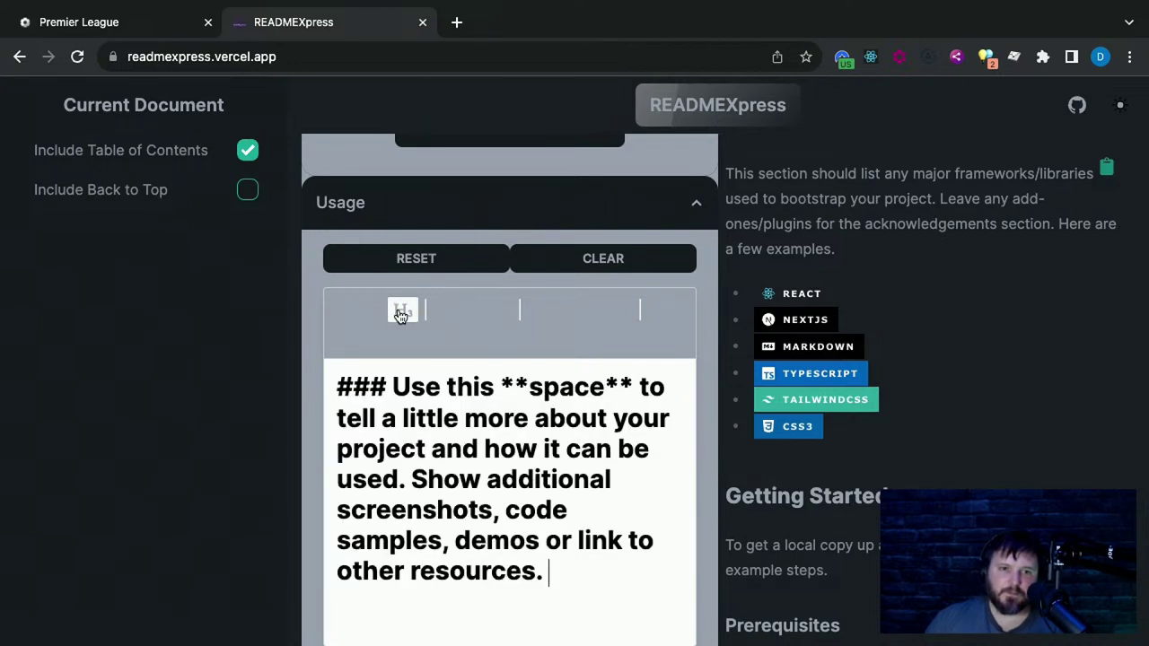
{"action": "left_click", "coordinate": [401, 312]}
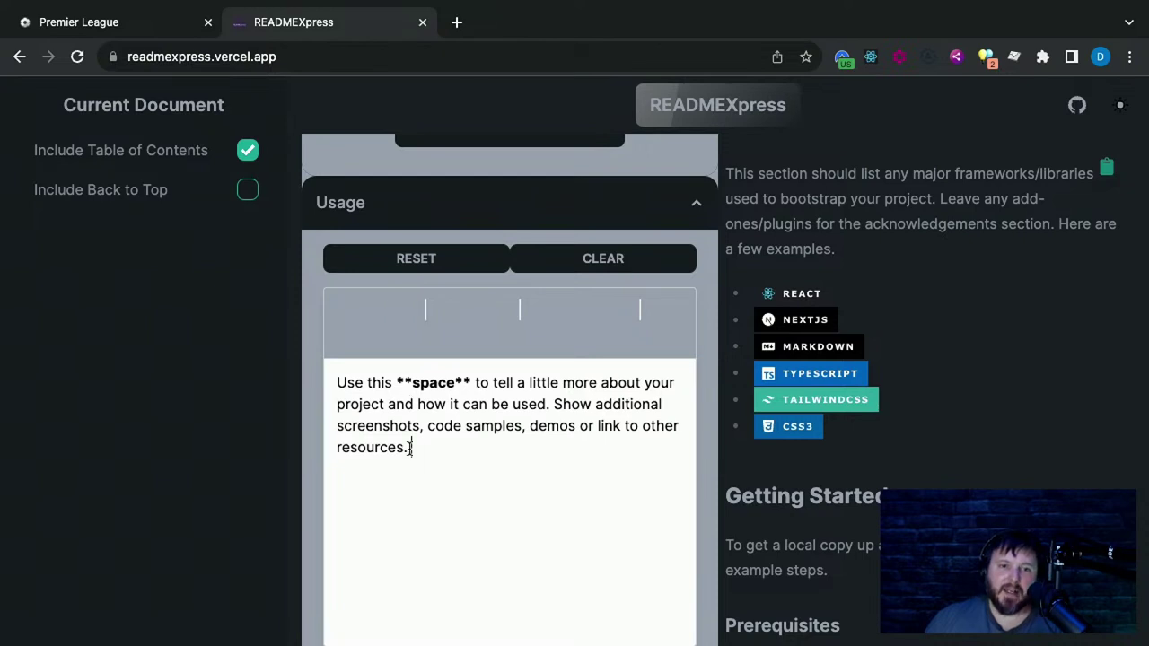
{"action": "left_click", "coordinate": [402, 310]}
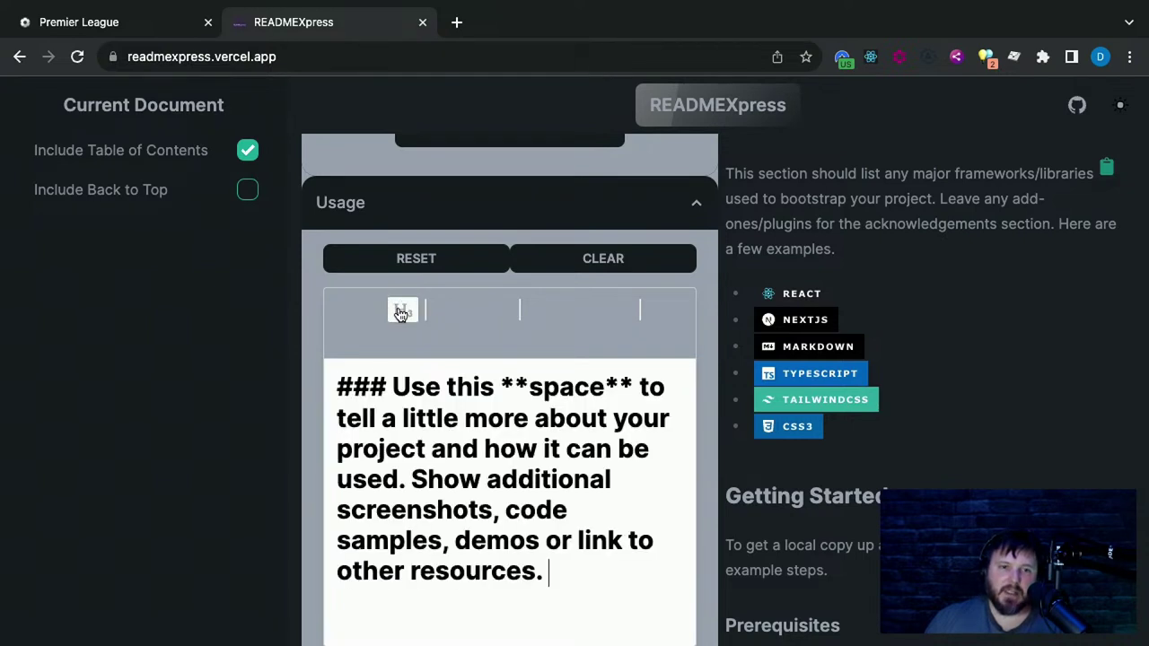
{"action": "left_click", "coordinate": [402, 310]}
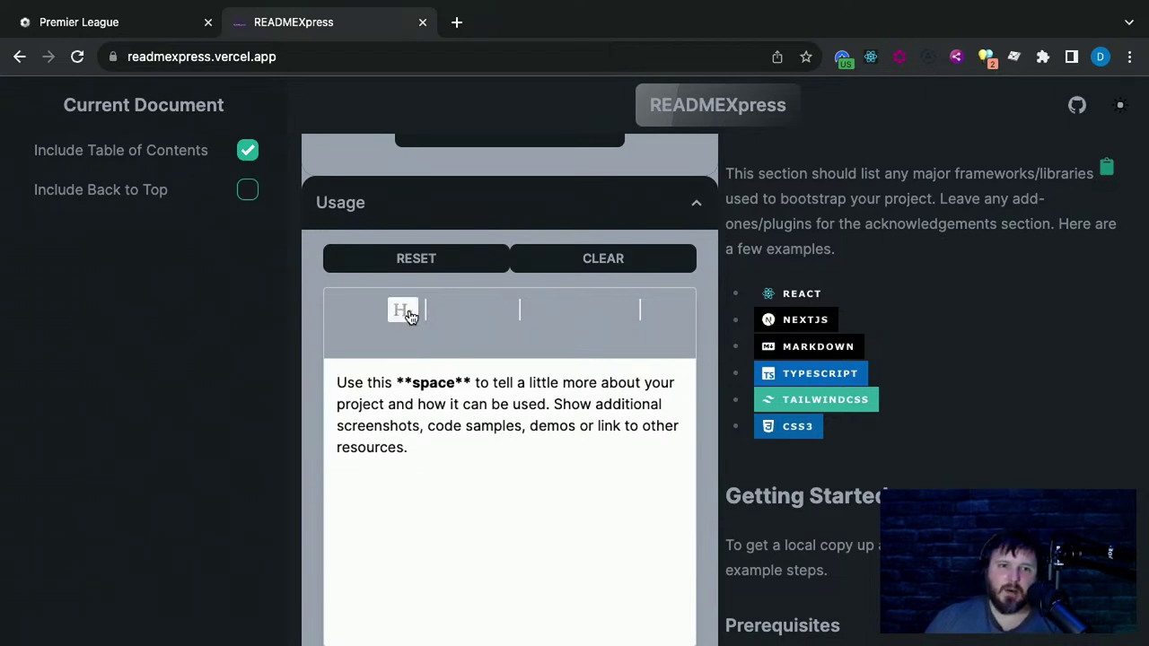
{"action": "left_click", "coordinate": [402, 310]}
{"action": "left_click", "coordinate": [402, 311]}
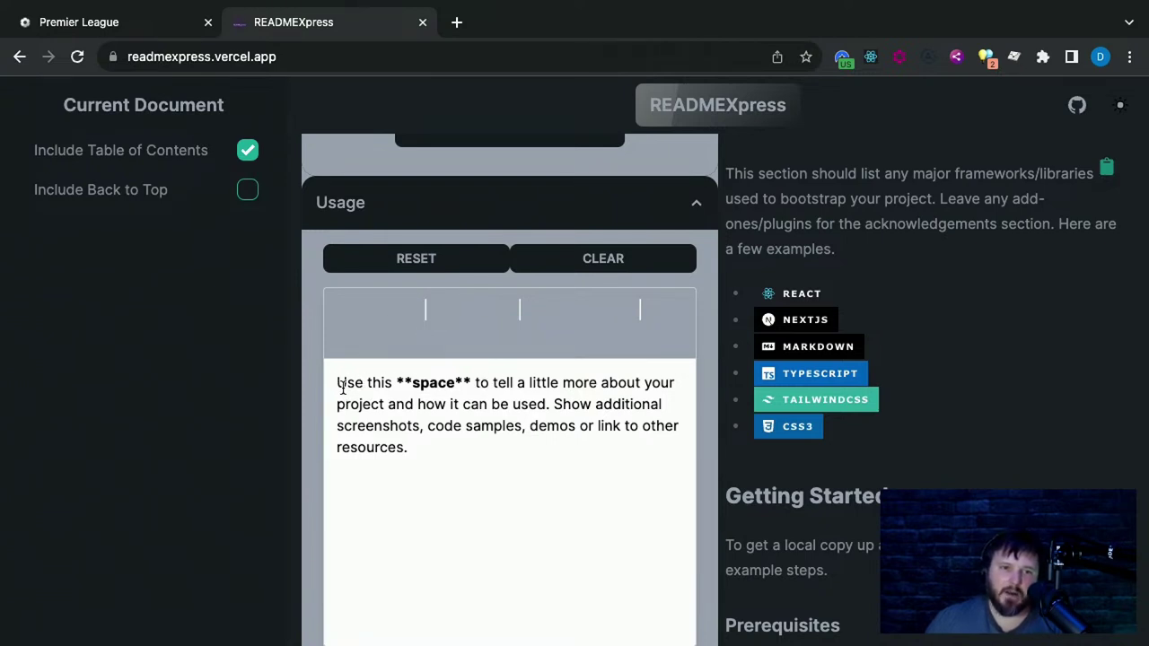
{"action": "left_click", "coordinate": [402, 312]}
{"action": "left_click", "coordinate": [403, 312]}
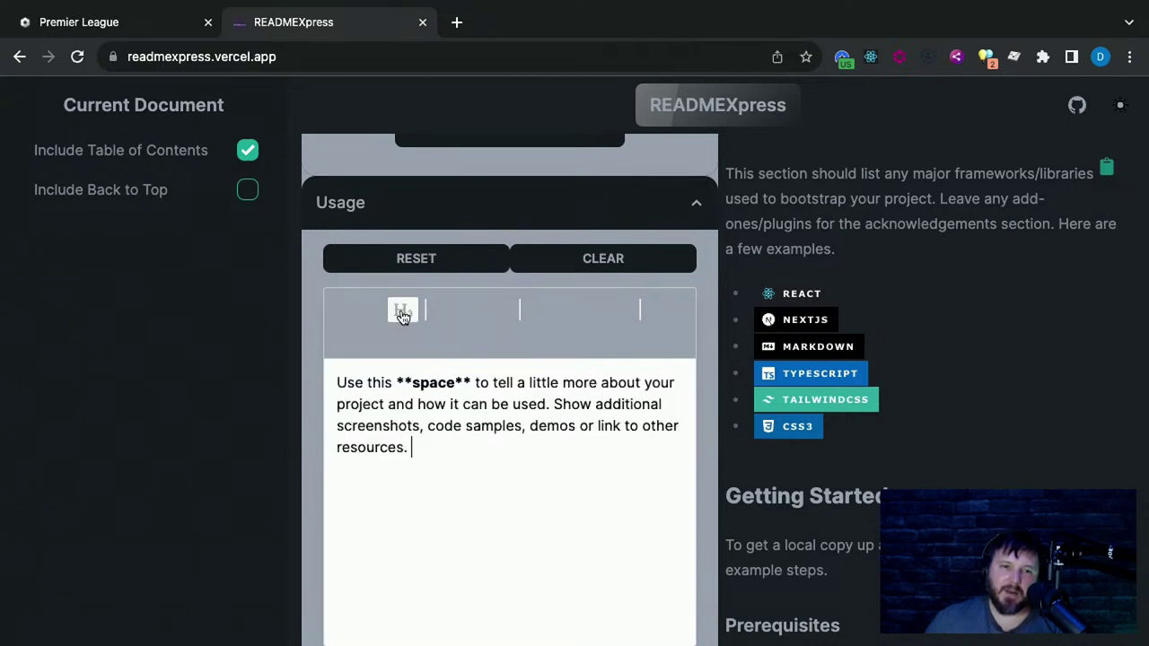
Select the whole Usage text and test the quote and inline code formats, applying and removing each
{"action": "left_click_drag", "start_coordinate": [339, 382], "coordinate": [493, 460]}
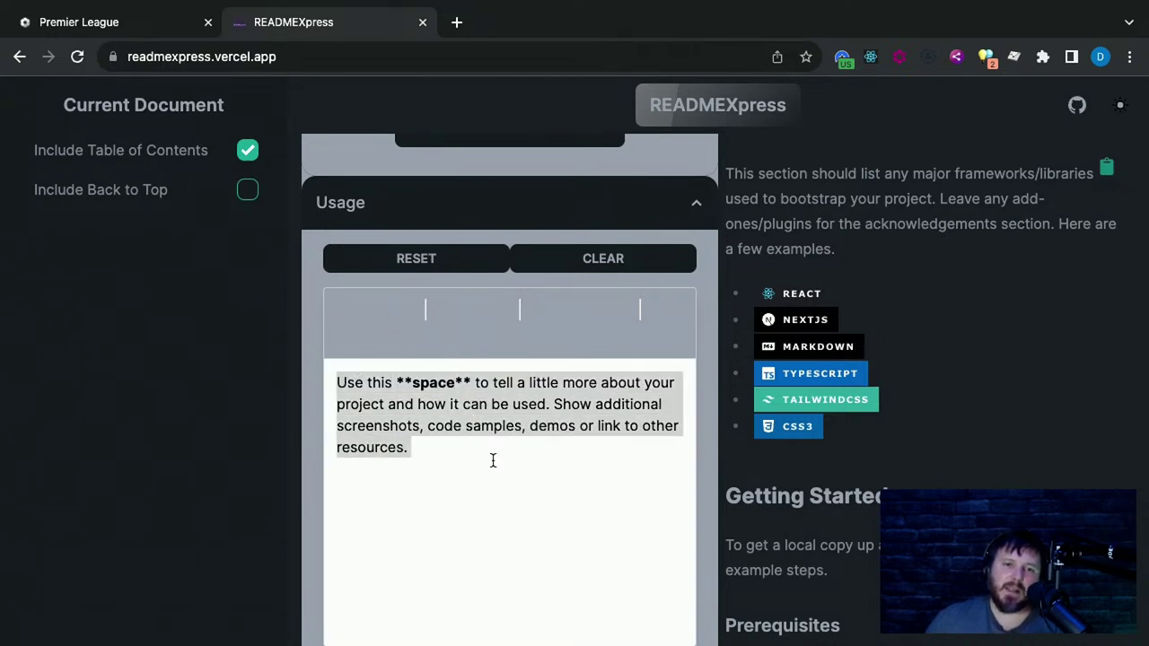
{"action": "left_click", "coordinate": [446, 311]}
{"action": "left_click", "coordinate": [448, 311]}
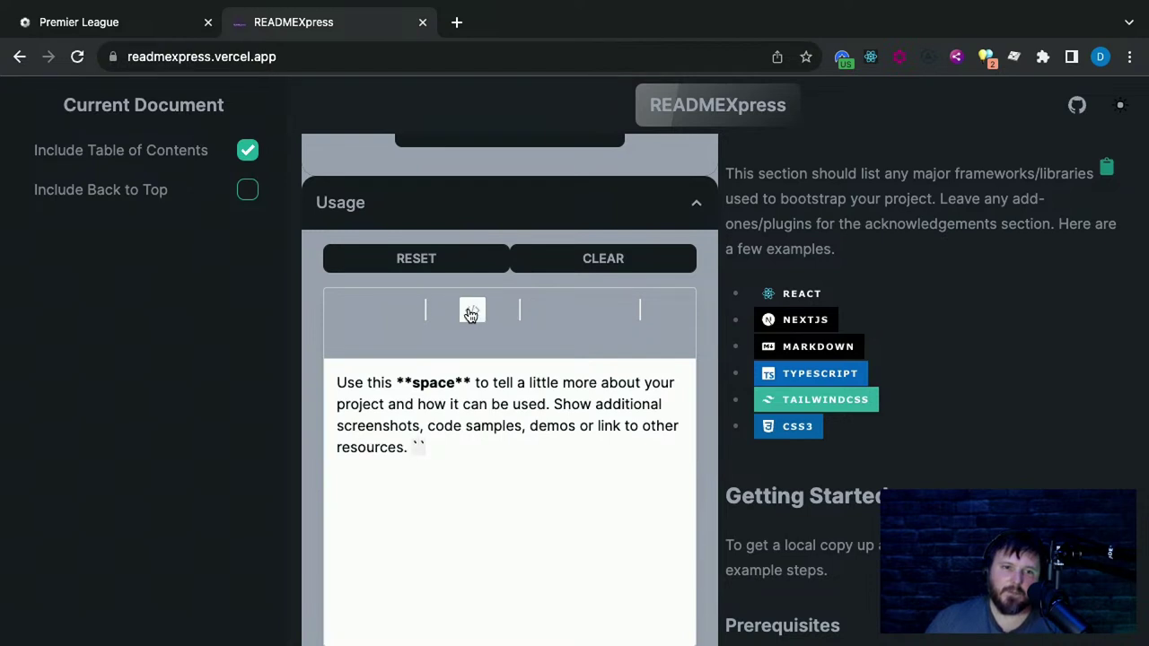
{"action": "left_click", "coordinate": [470, 312]}
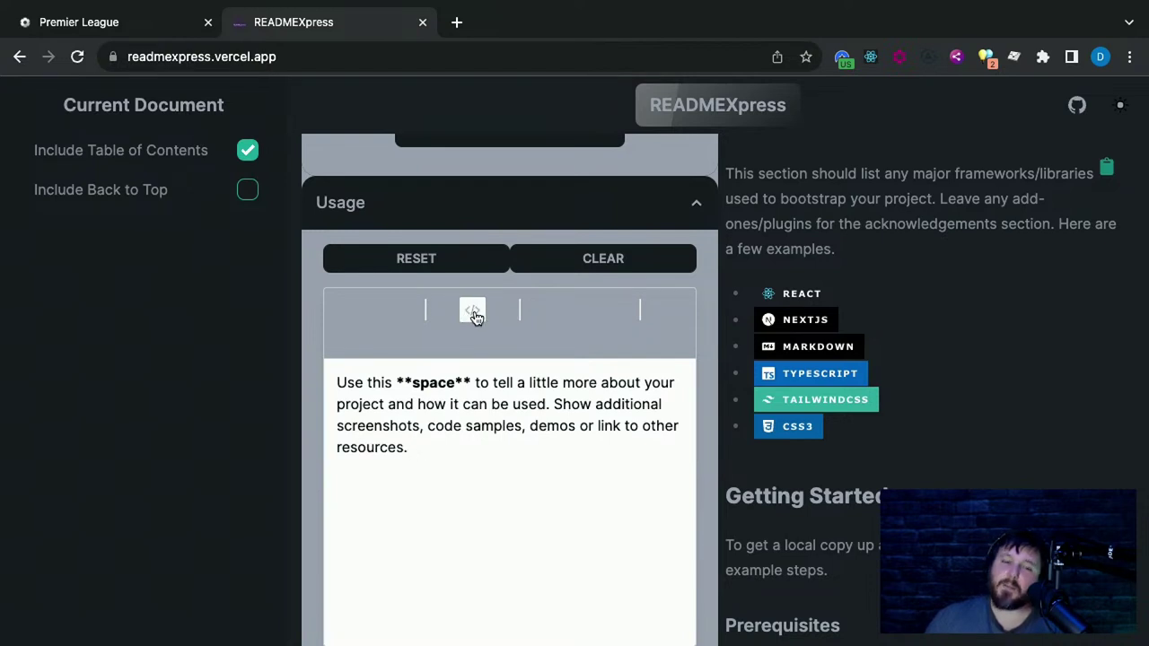
Test the inline code format on the whole Usage text and at its end, applying and removing it each time
{"action": "mouse_move", "coordinate": [418, 425]}
{"action": "left_mouse_down"}
{"action": "mouse_move", "coordinate": [313, 397]}
{"action": "mouse_move", "coordinate": [433, 436]}
{"action": "left_mouse_up"}
{"action": "left_click", "coordinate": [429, 446]}
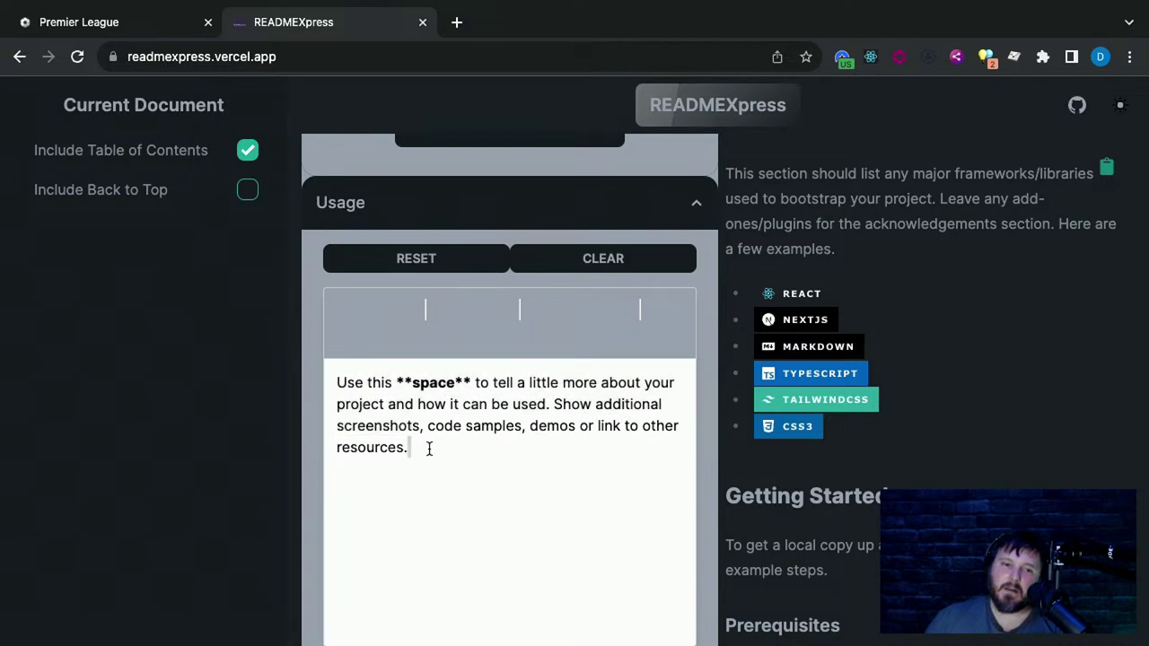
{"action": "key", "text": "ctrl+a"}
{"action": "left_click", "coordinate": [474, 311]}
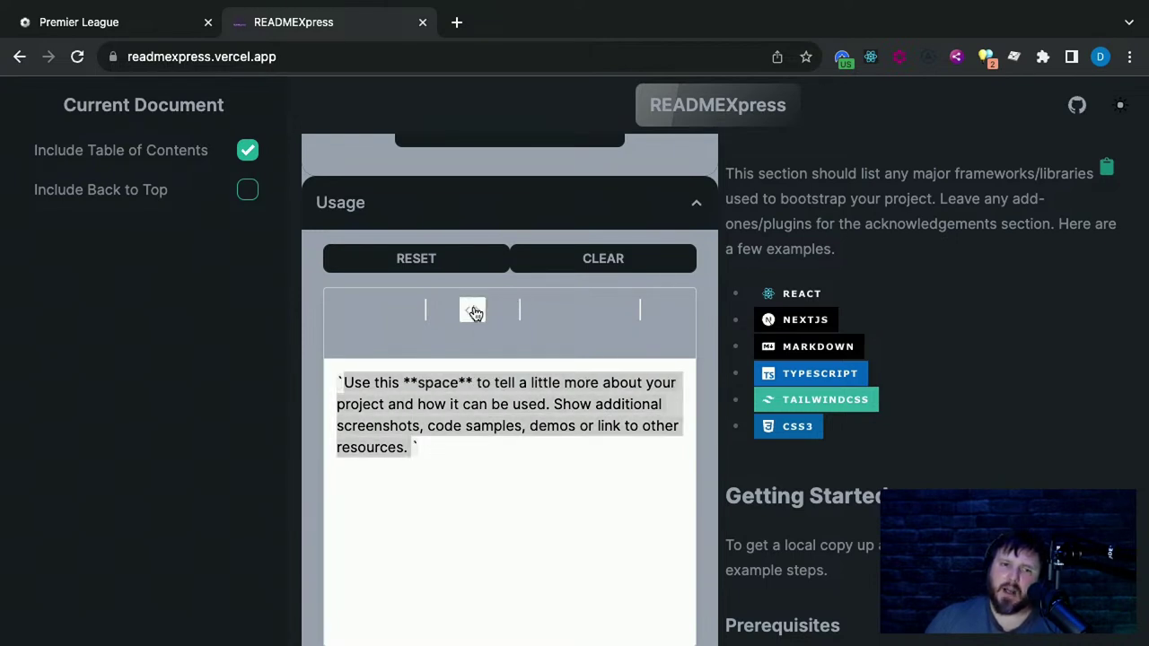
{"action": "left_click", "coordinate": [474, 311]}
{"action": "left_click", "coordinate": [464, 458]}
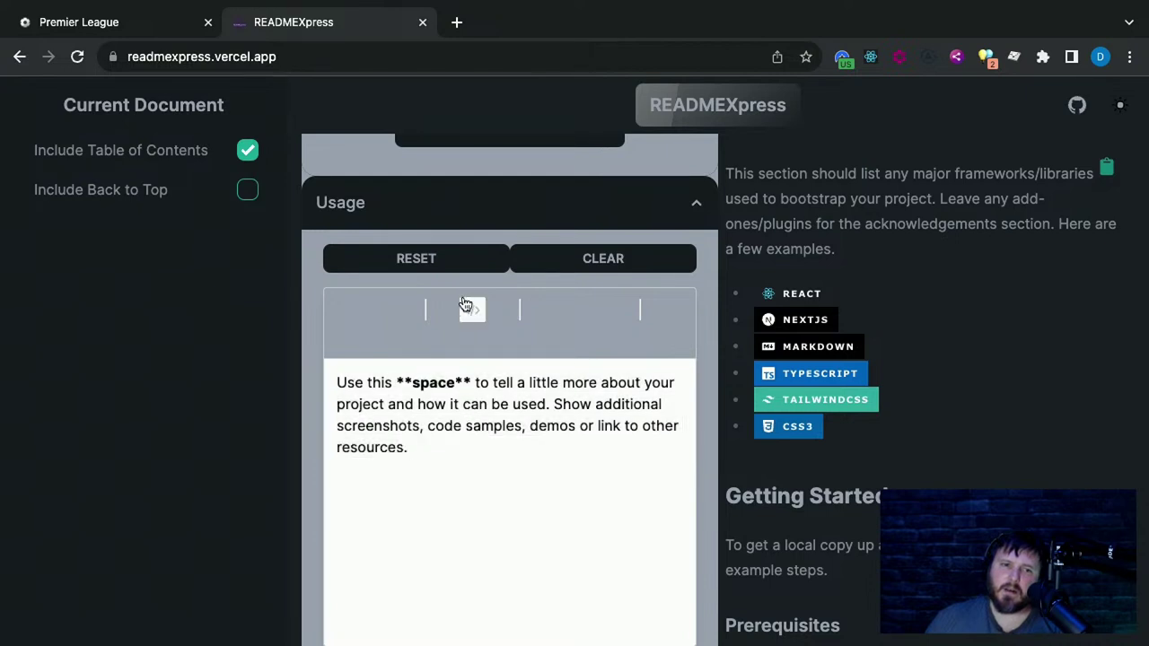
{"action": "left_click", "coordinate": [471, 311]}
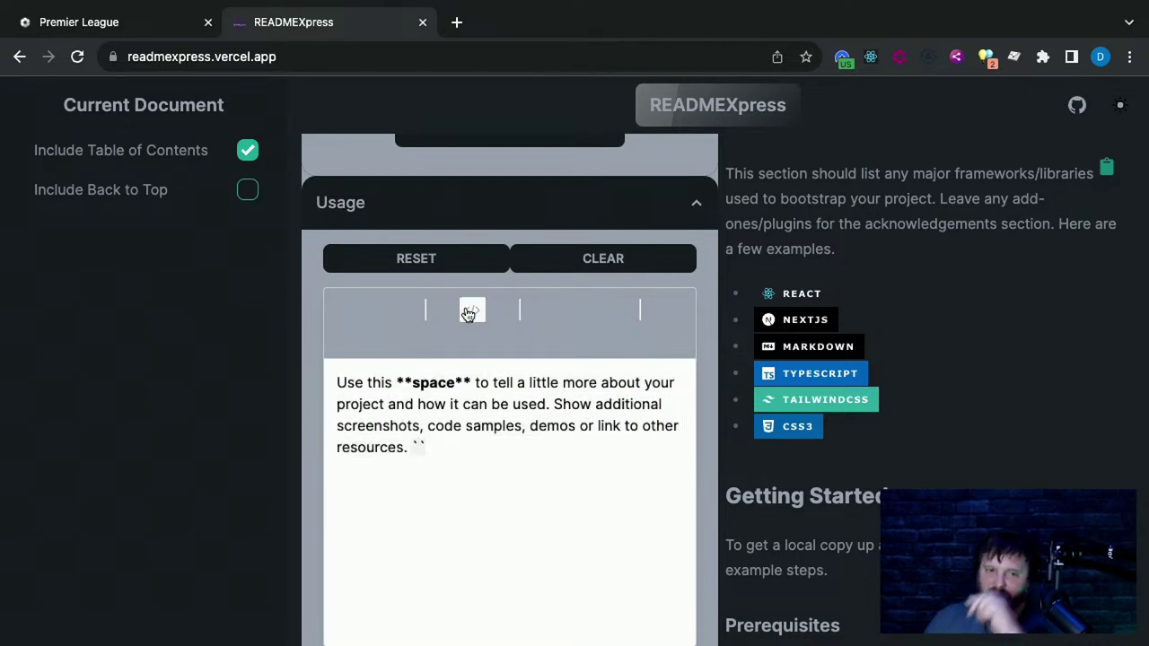
{"action": "left_click", "coordinate": [471, 310]}
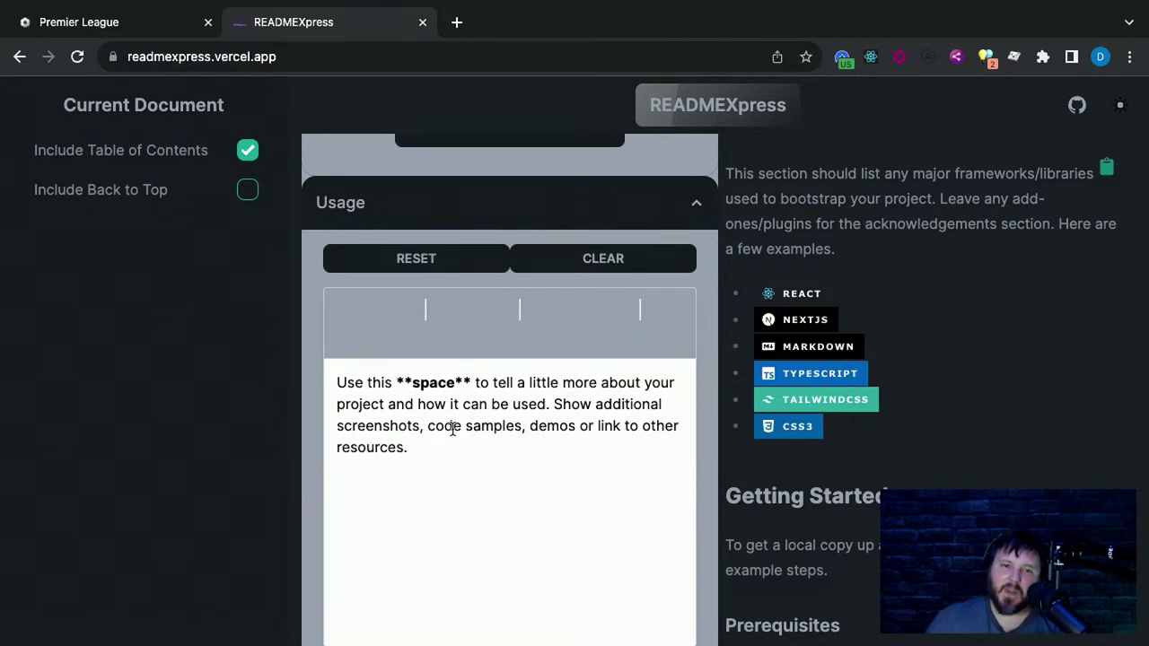
Test the link, bold and italic formats at the end of the Usage text
{"action": "left_click", "coordinate": [502, 311]}
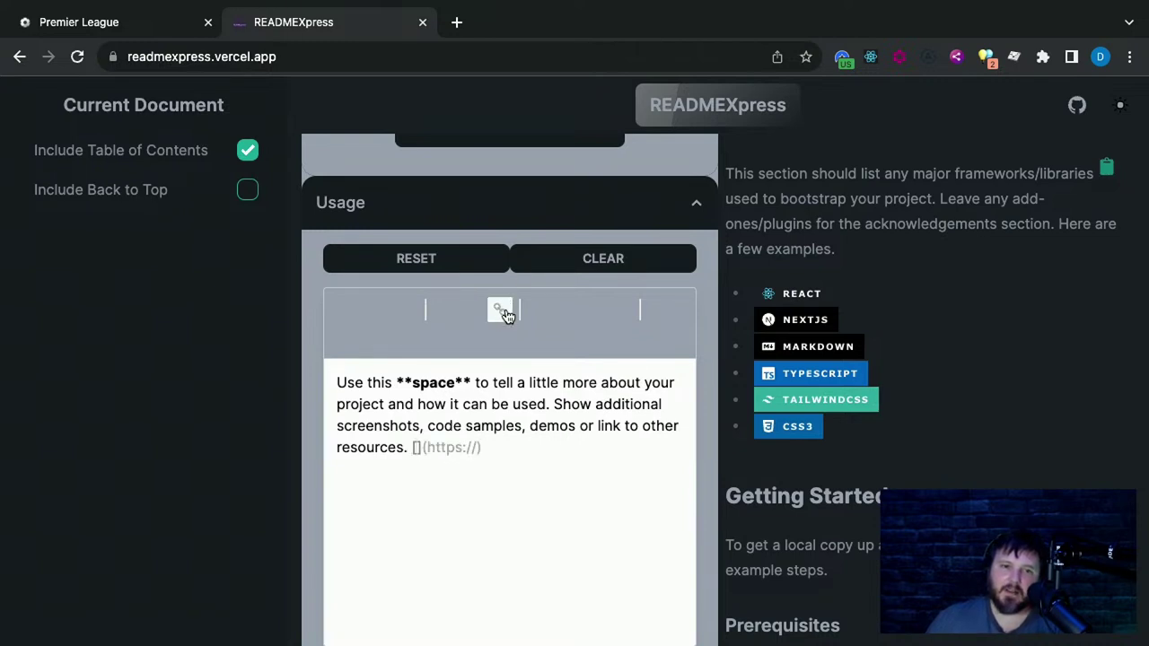
{"action": "left_click", "coordinate": [503, 311]}
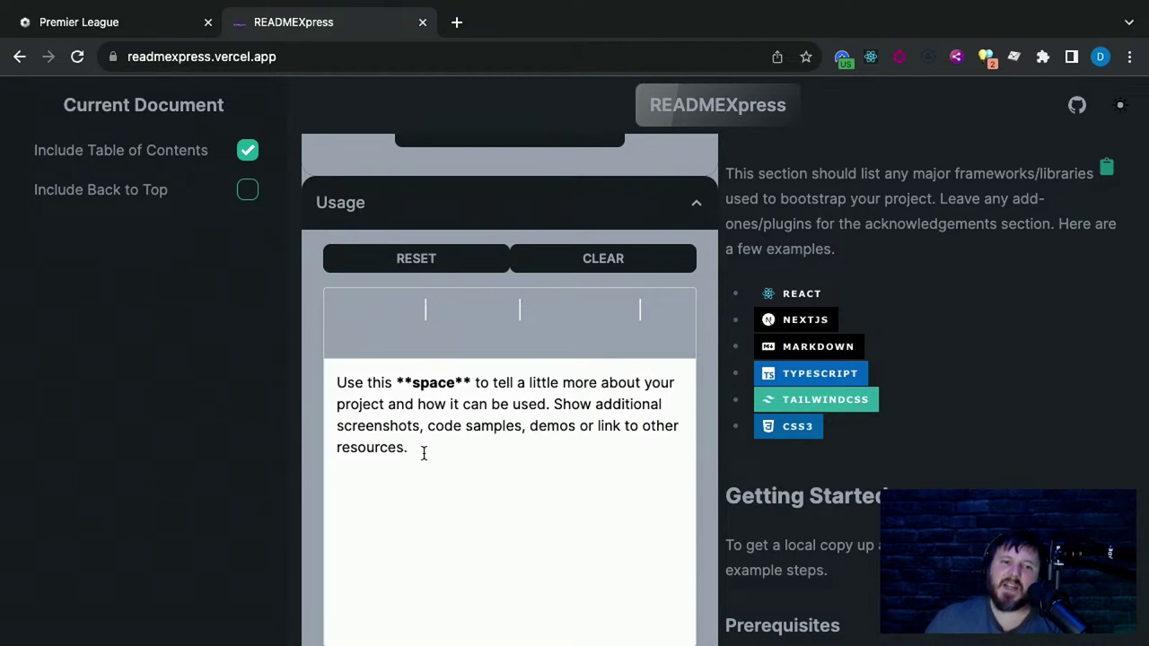
{"action": "left_click", "coordinate": [347, 314]}
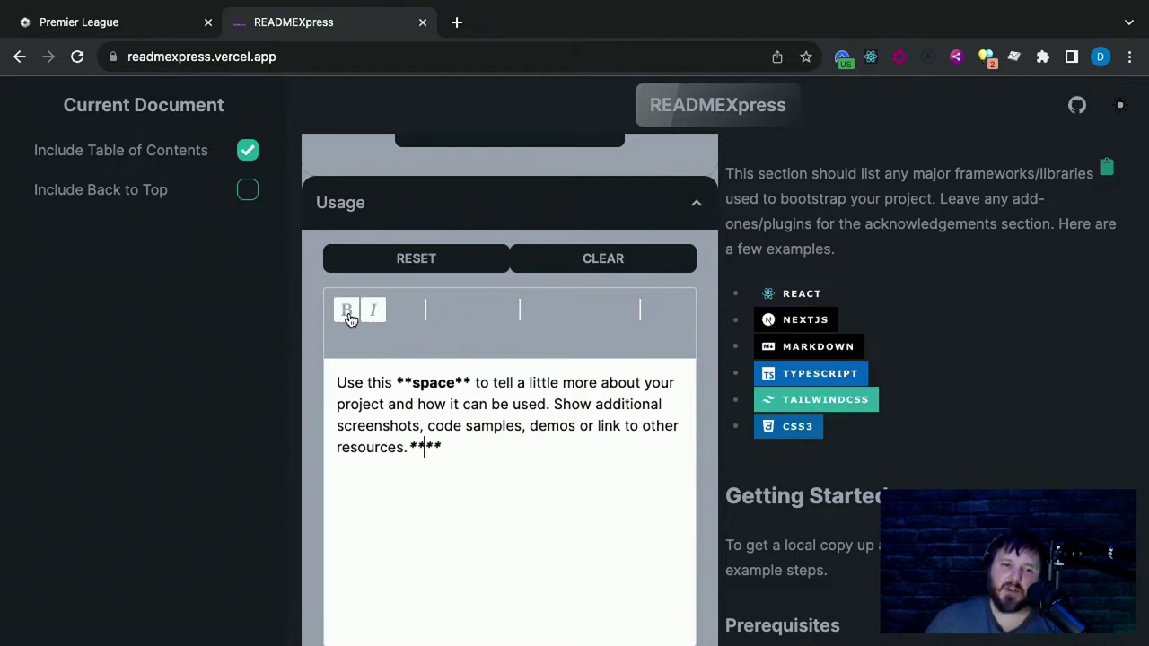
{"action": "left_click", "coordinate": [350, 319]}
{"action": "left_click", "coordinate": [373, 312]}
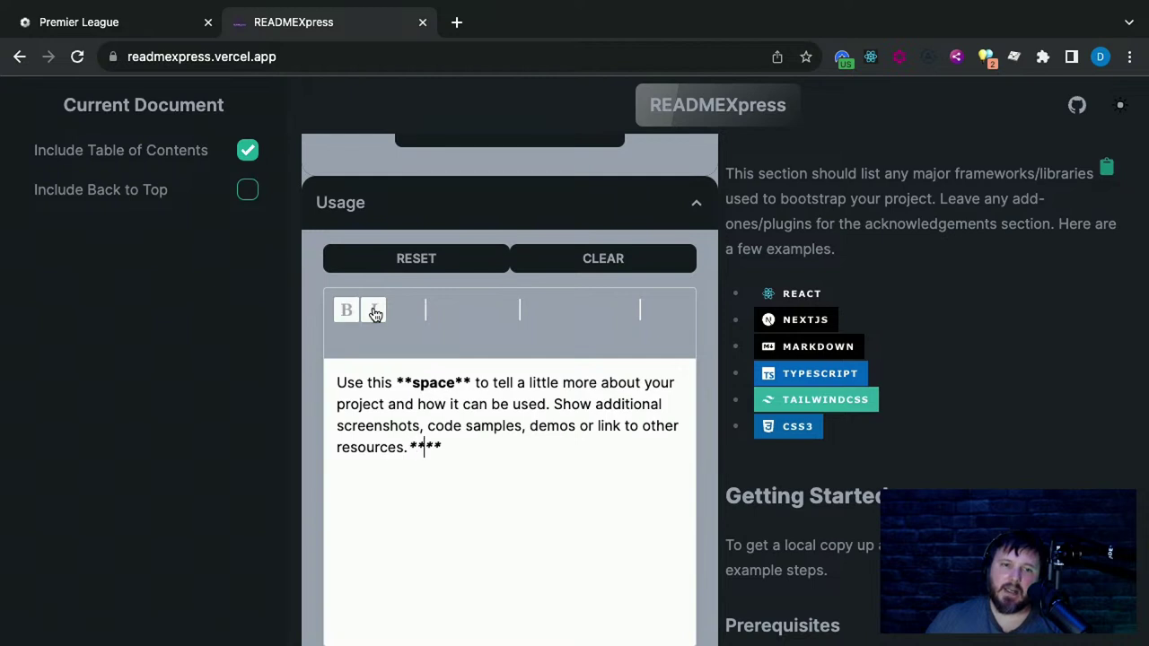
{"action": "left_click", "coordinate": [374, 316]}
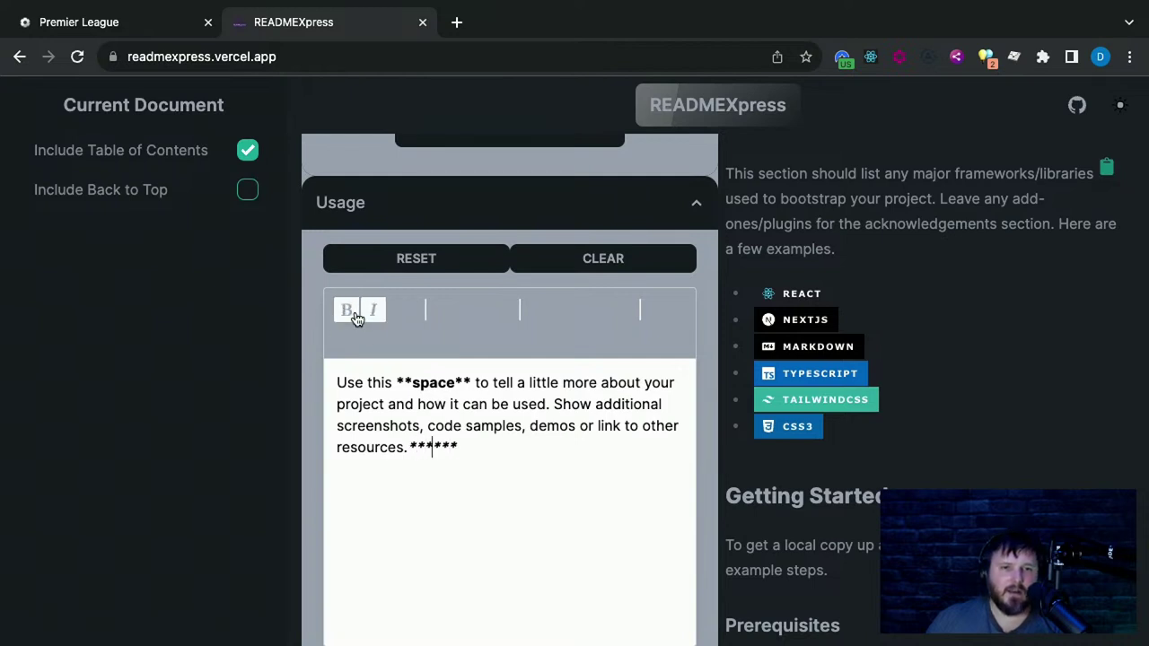
Apply and remove the level 3 heading on the Usage text, and toggle italic on the trailing asterisks
{"action": "left_click", "coordinate": [403, 312]}
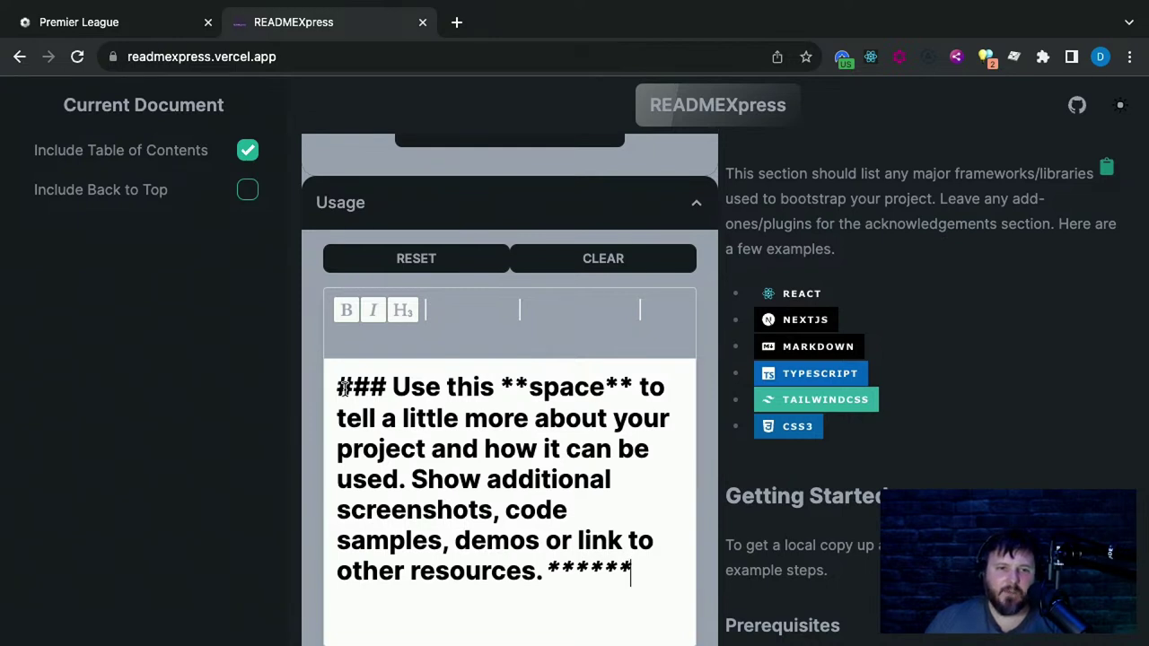
{"action": "left_click", "coordinate": [403, 311]}
{"action": "left_click", "coordinate": [375, 313]}
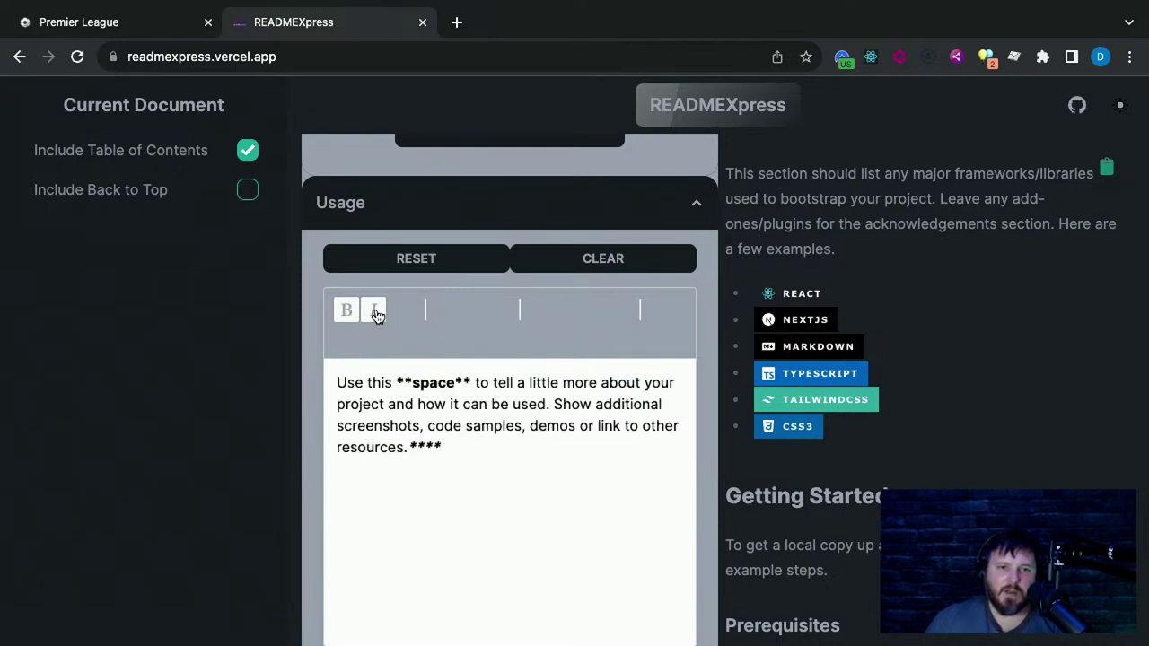
{"action": "left_click", "coordinate": [375, 313]}
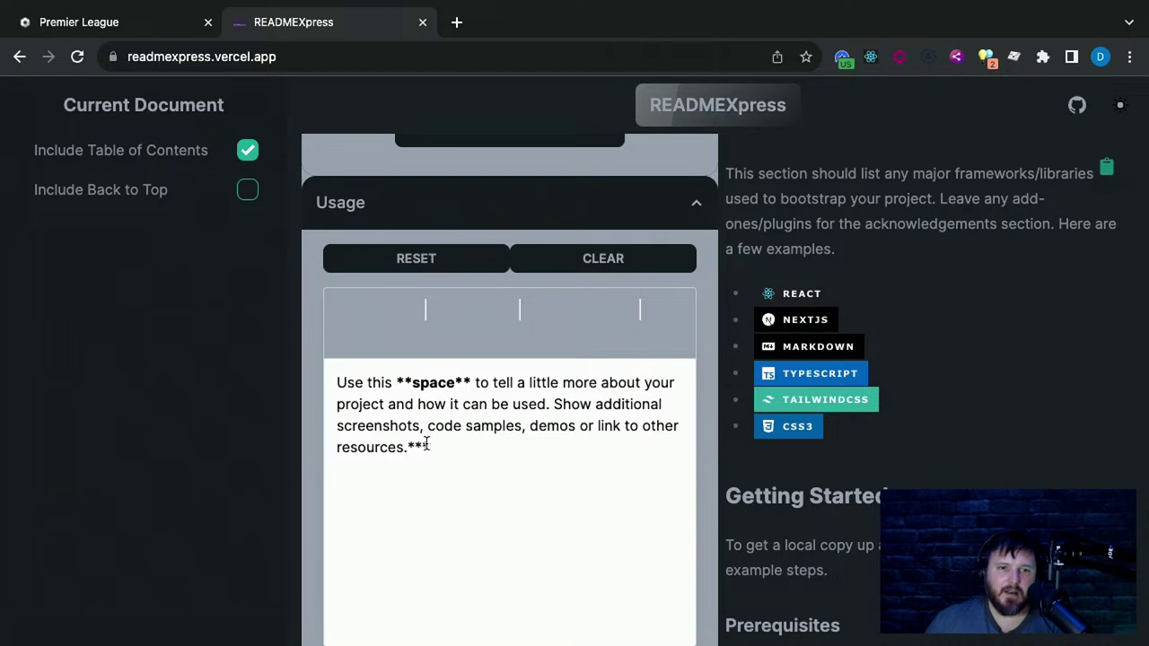
Toggle italic on the asterisks left at the end of the Usage text, and delete them
{"action": "left_click_drag", "start_coordinate": [428, 446], "coordinate": [414, 446]}
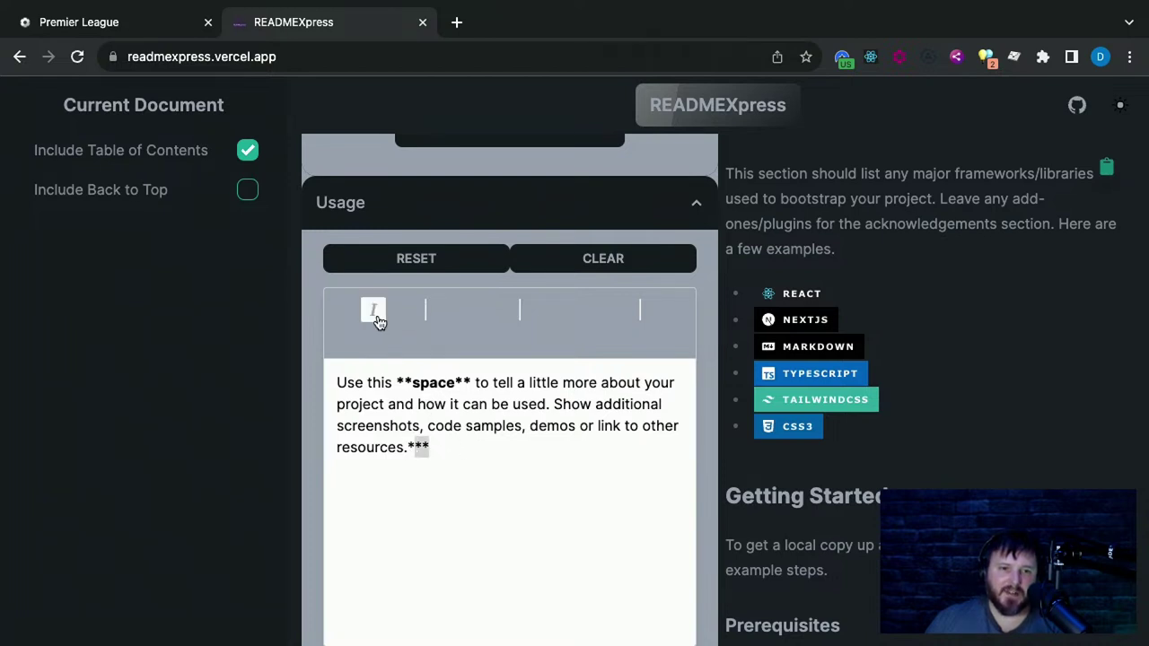
{"action": "left_click", "coordinate": [374, 312]}
{"action": "left_click", "coordinate": [375, 312]}
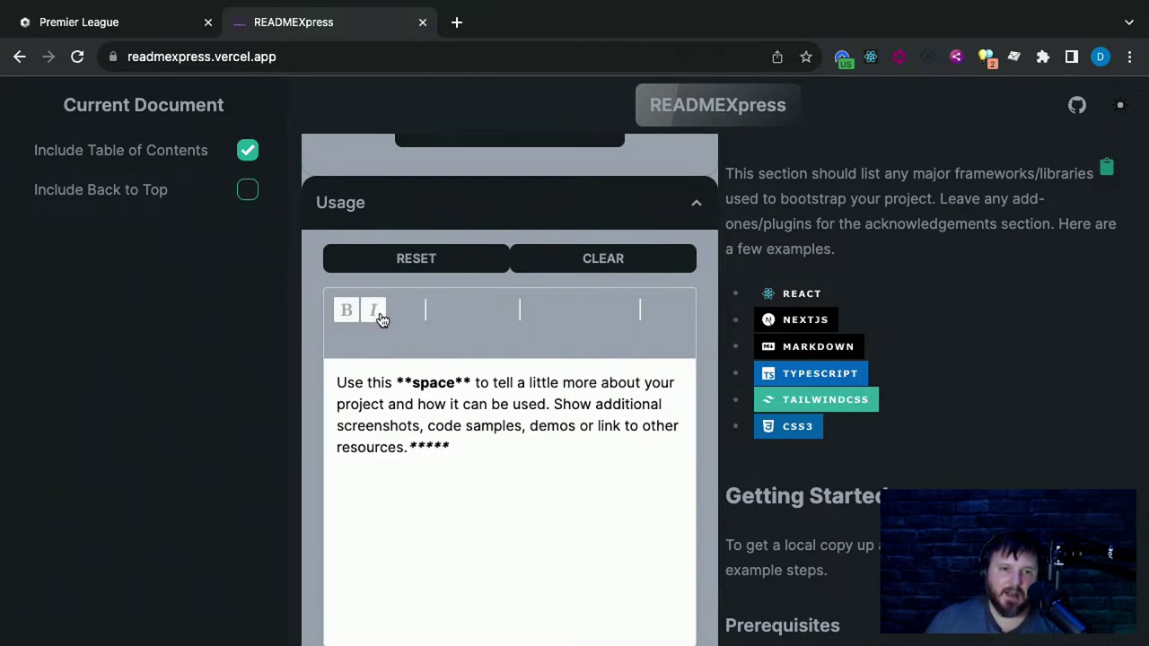
{"action": "left_click", "coordinate": [375, 312]}
{"action": "left_click_drag", "start_coordinate": [429, 446], "coordinate": [408, 446]}
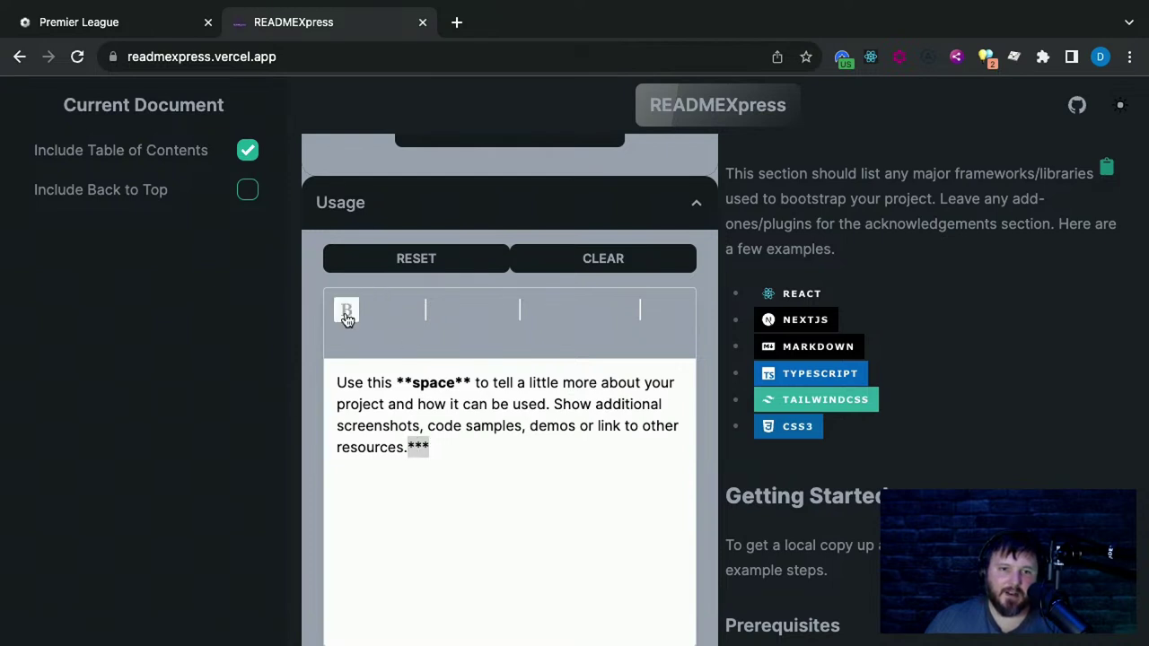
{"action": "key", "text": "BackSpace"}
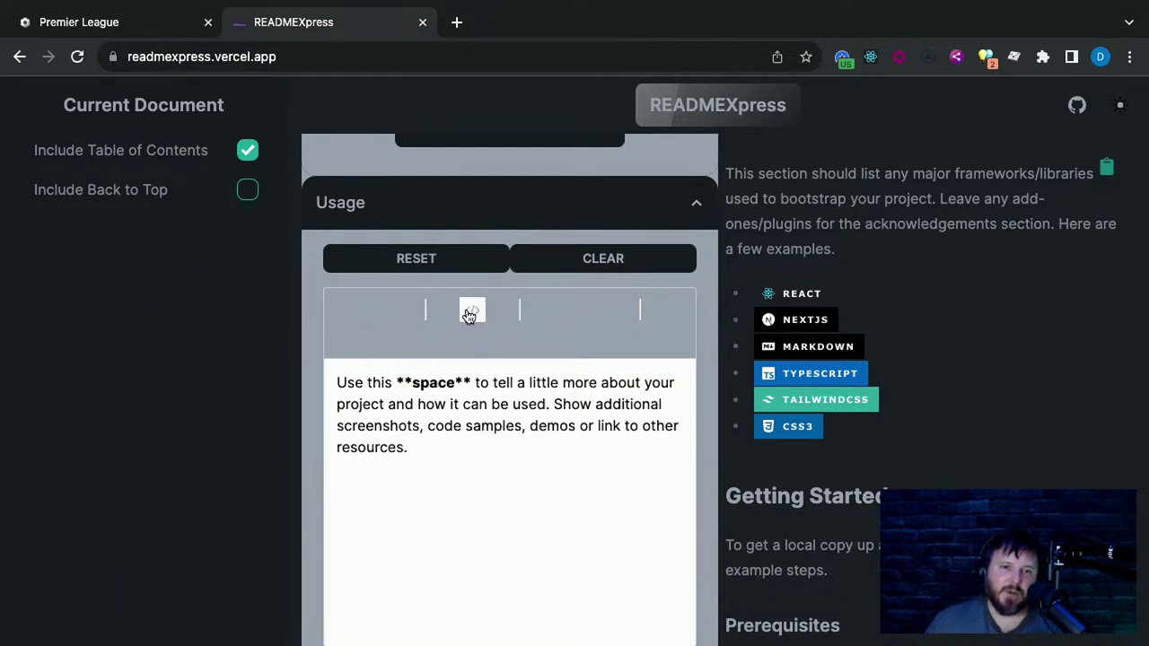
Retest inline code at the end of the Usage text and the level 3 heading, removing each
{"action": "left_click", "coordinate": [470, 311]}
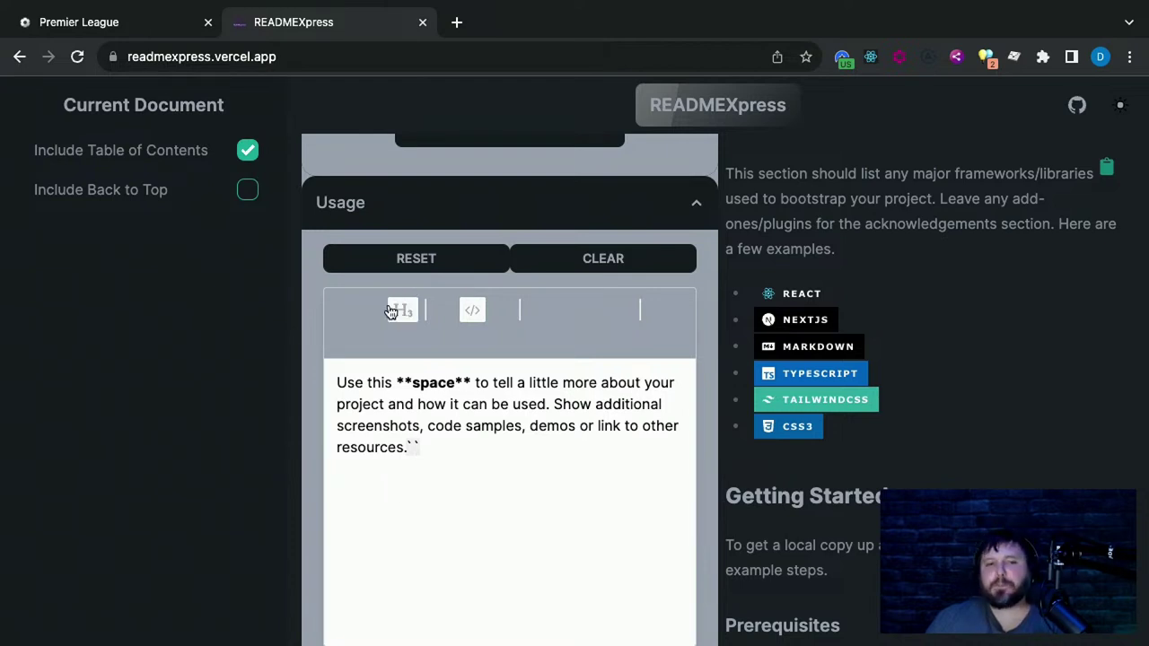
{"action": "key", "text": "BackSpace"}
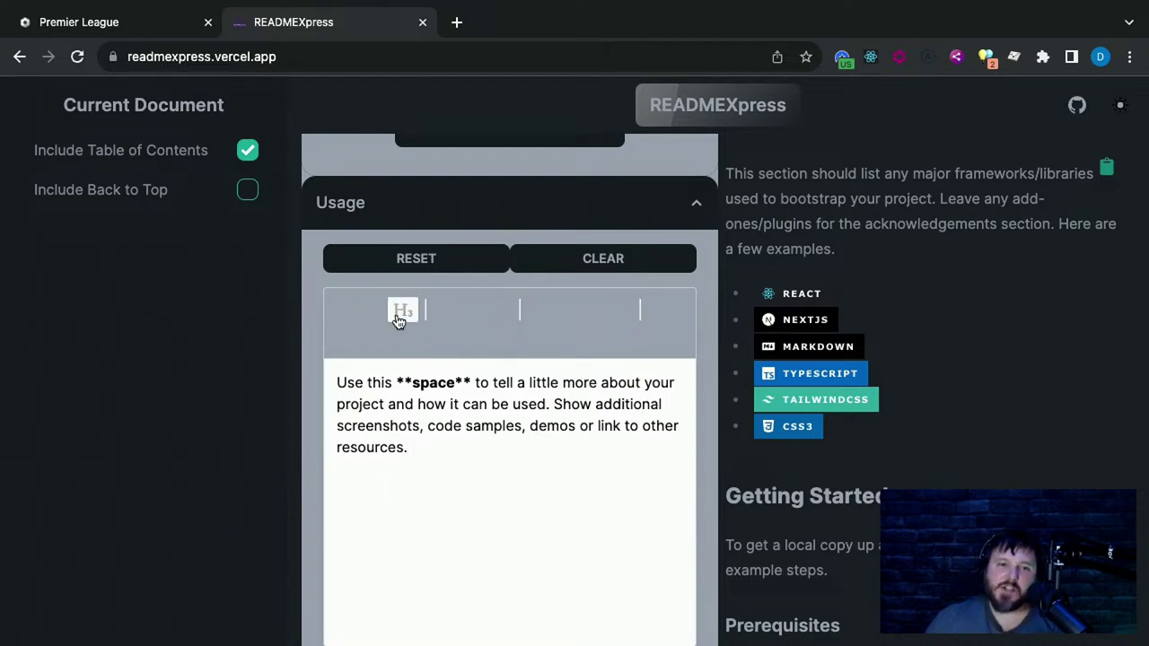
{"action": "left_click", "coordinate": [400, 316]}
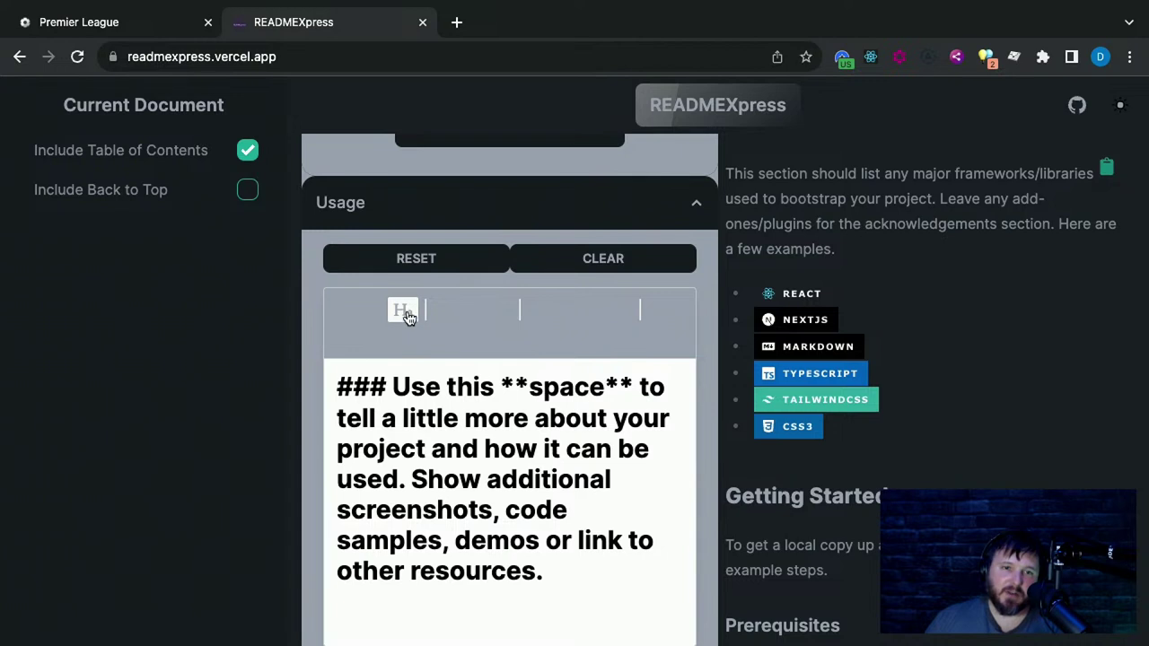
{"action": "left_click", "coordinate": [405, 314]}
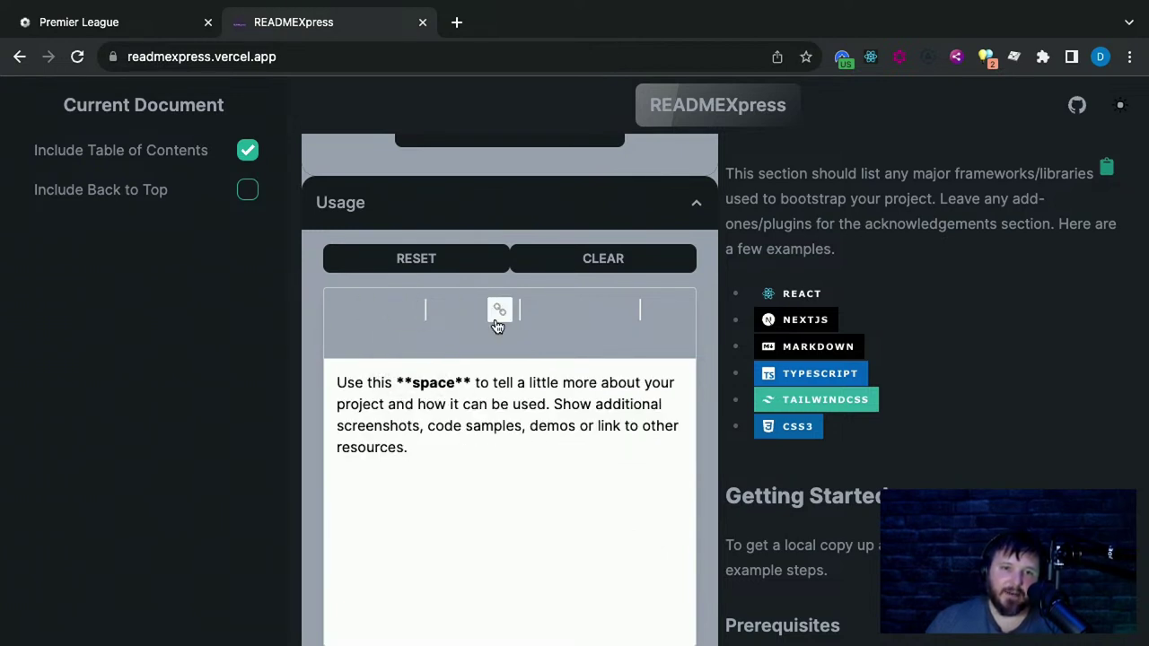
Test the bulleted and numbered list formats on the Usage text, applying and removing each
{"action": "left_click", "coordinate": [537, 316]}
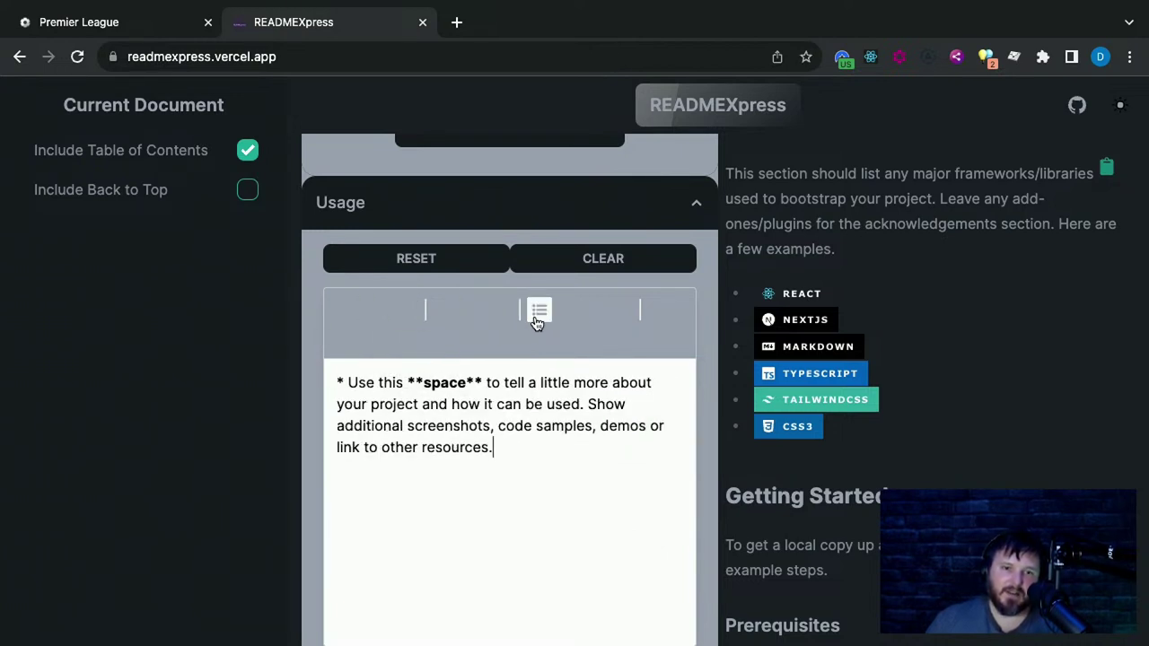
{"action": "left_click", "coordinate": [536, 320]}
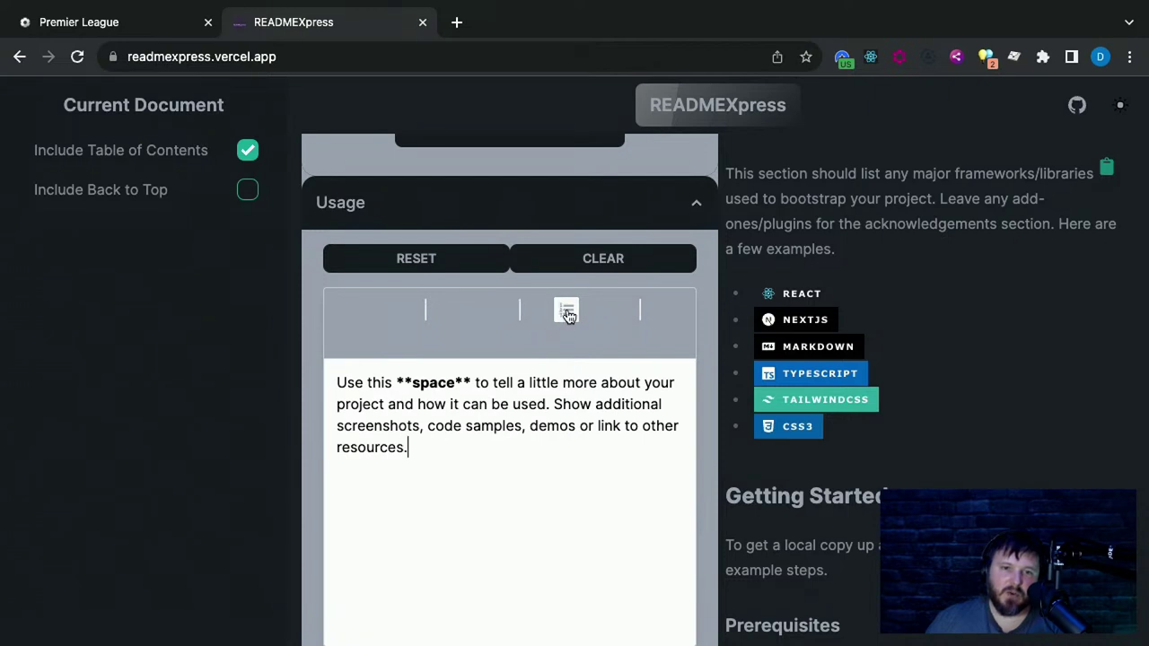
{"action": "left_click", "coordinate": [567, 312]}
{"action": "left_click", "coordinate": [571, 314]}
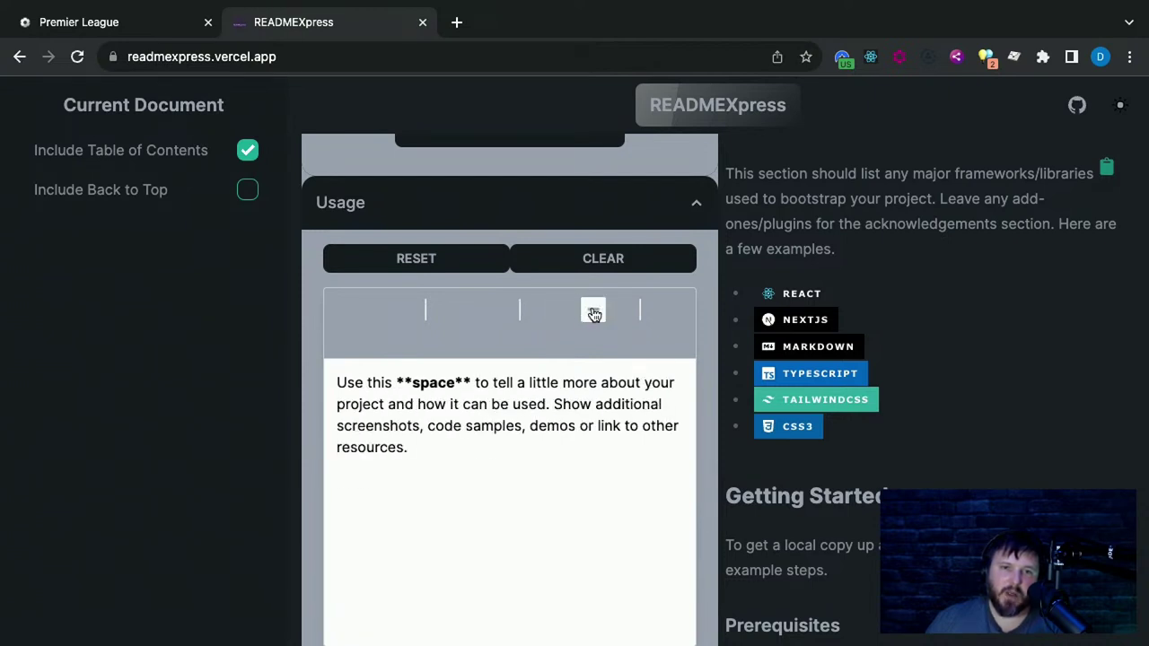
Insert several horizontal rules below the Usage text and look them over
{"action": "left_click", "coordinate": [593, 314]}
{"action": "left_click", "coordinate": [593, 314]}
{"action": "scroll", "coordinate": [546, 543], "scroll_direction": "down", "scroll_amount": 3}
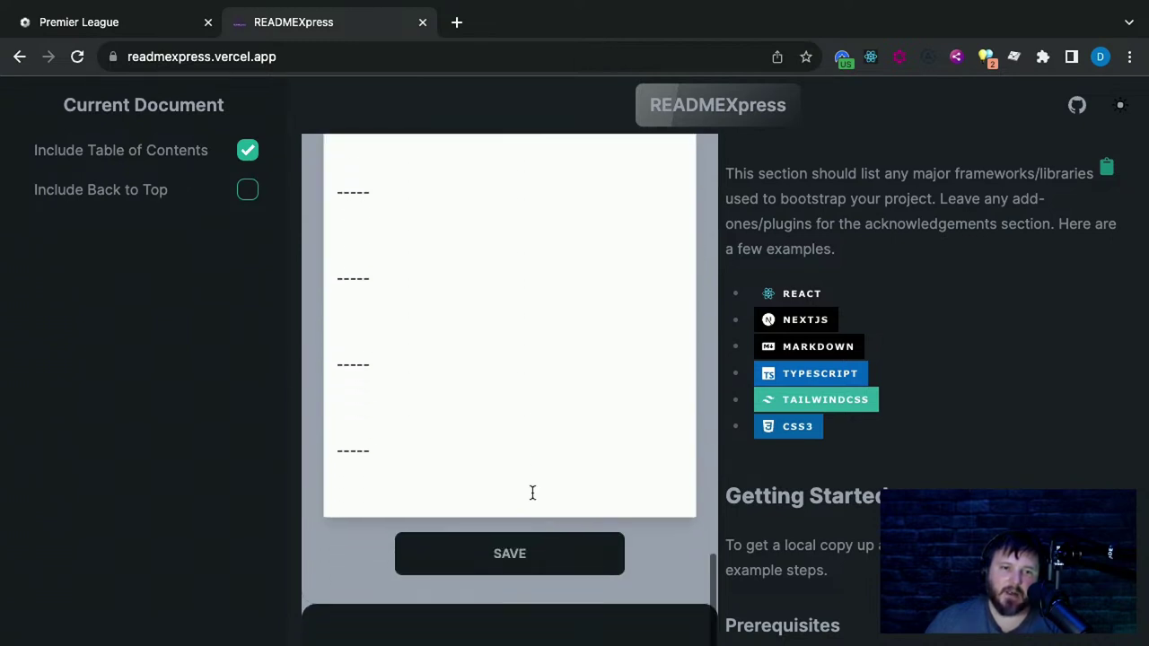
{"action": "scroll", "coordinate": [530, 493], "scroll_direction": "up", "scroll_amount": 5}
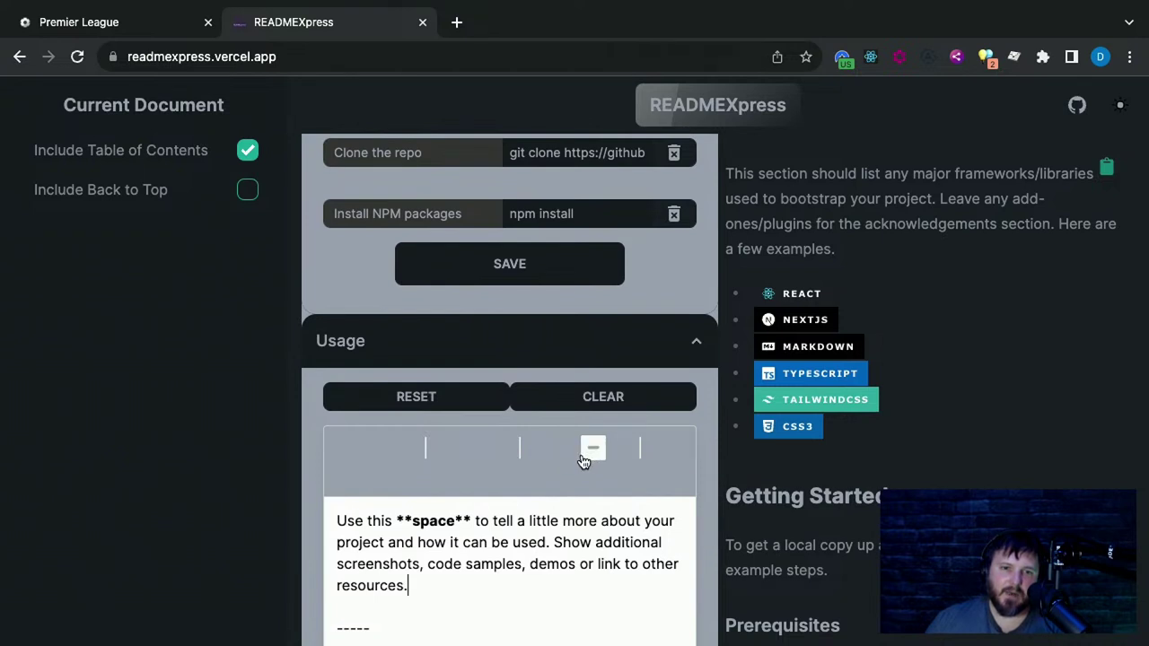
{"action": "scroll", "coordinate": [592, 449], "scroll_direction": "down", "scroll_amount": 1}
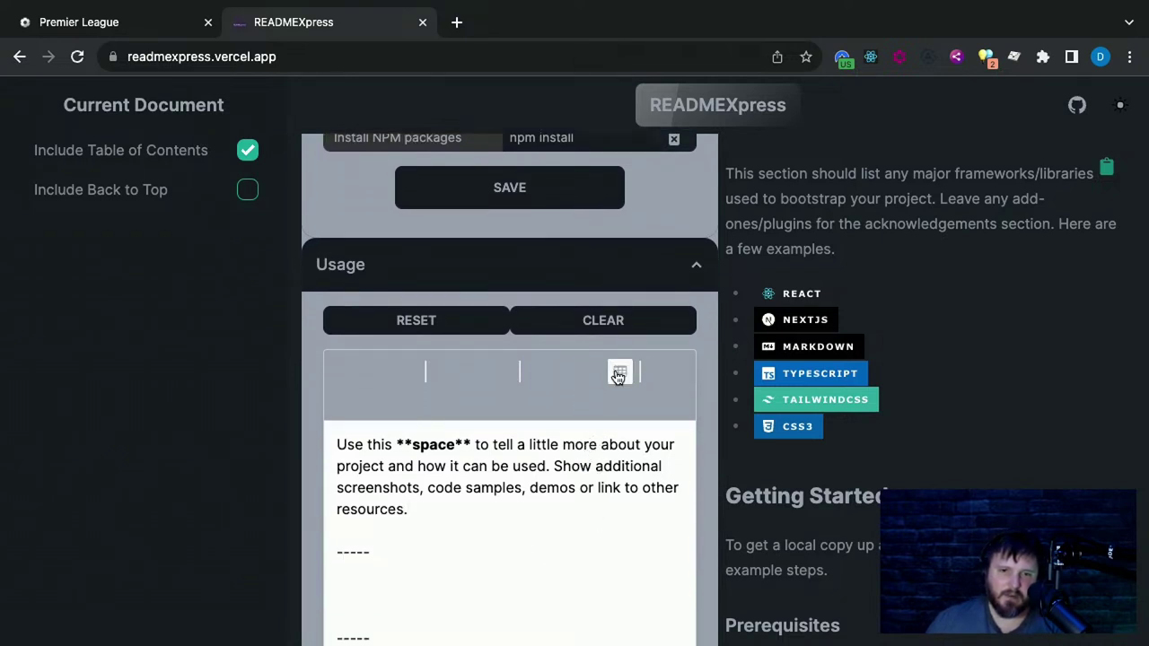
{"action": "scroll", "coordinate": [449, 551], "scroll_direction": "down", "scroll_amount": 5}
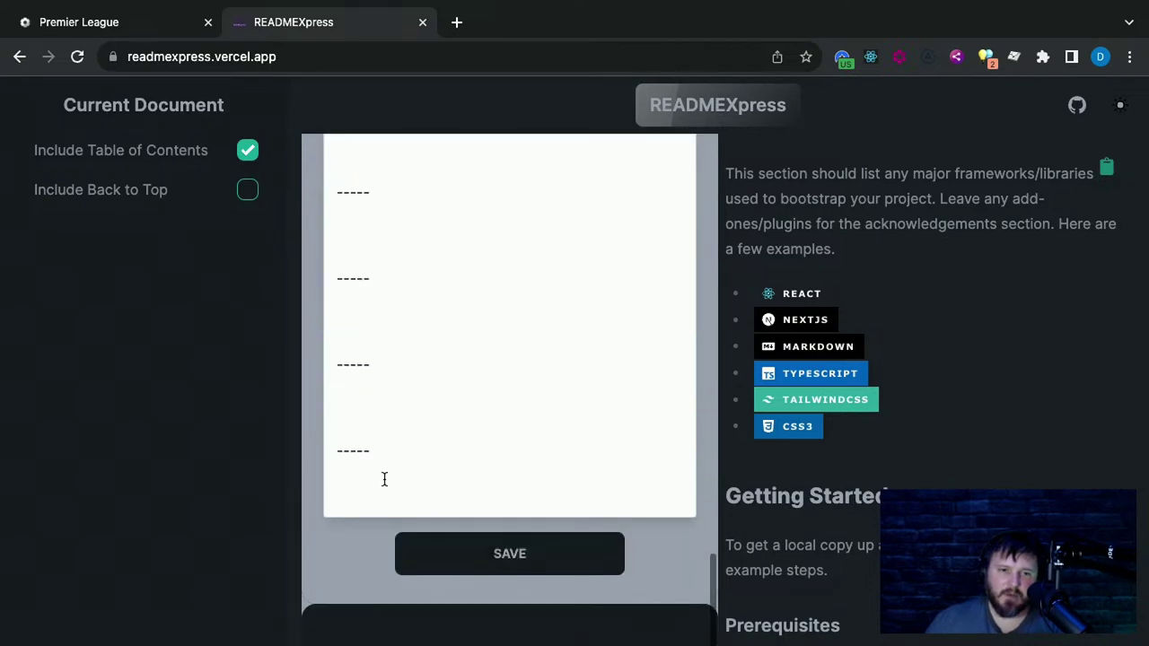
Select all the horizontal rules below the Usage text and delete them
{"action": "scroll", "coordinate": [401, 463], "scroll_direction": "up", "scroll_amount": 3}
{"action": "scroll", "coordinate": [403, 464], "scroll_direction": "down", "scroll_amount": 1}
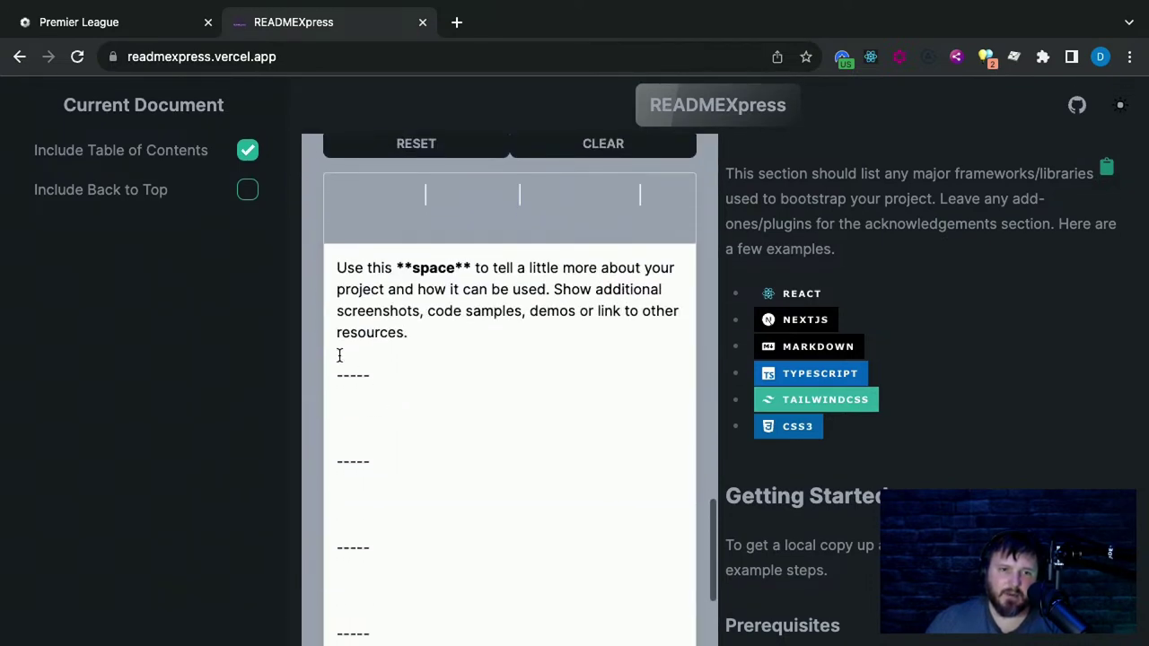
{"action": "left_click_drag", "start_coordinate": [341, 354], "coordinate": [585, 644]}
{"action": "scroll", "coordinate": [536, 482], "scroll_direction": "down", "scroll_amount": 2}
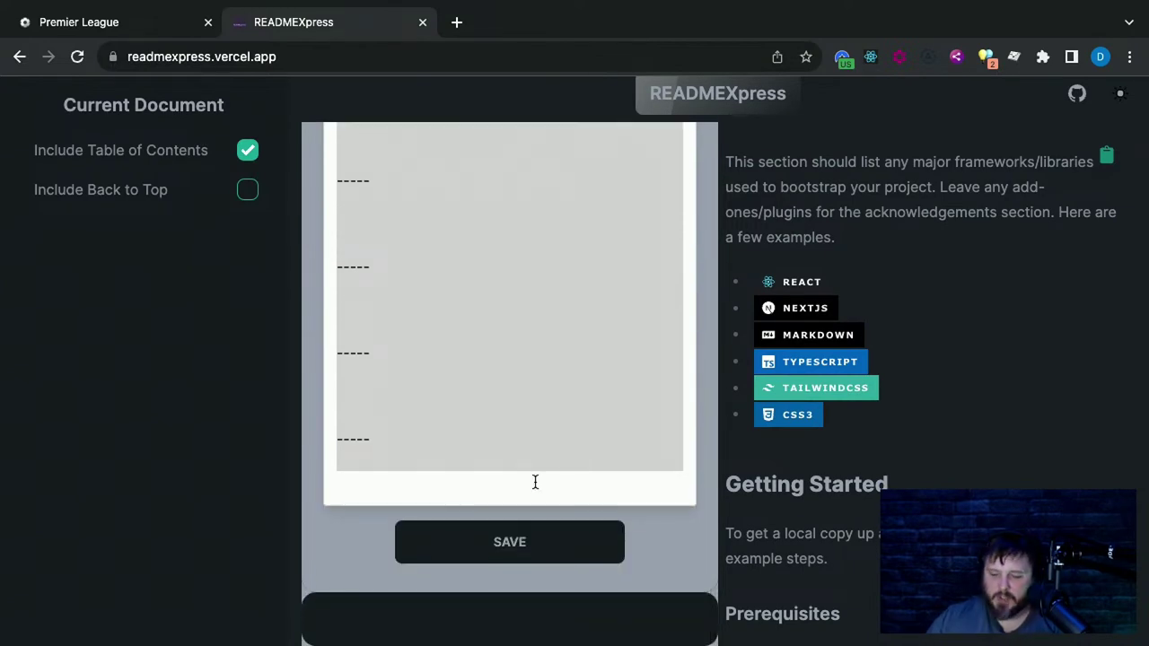
{"action": "key", "text": "BackSpace"}
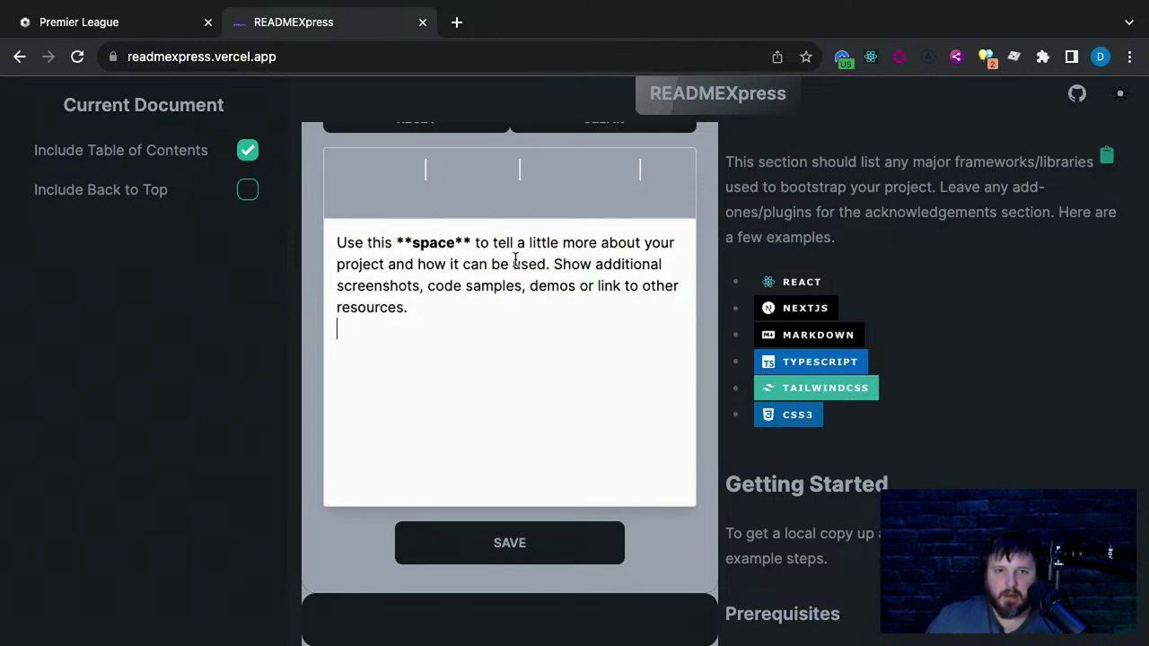
Open the Usage editor's Markdown syntax guide in a new tab, and close it again
{"action": "scroll", "coordinate": [346, 285], "scroll_direction": "up", "scroll_amount": 2}
{"action": "left_click", "coordinate": [346, 285]}
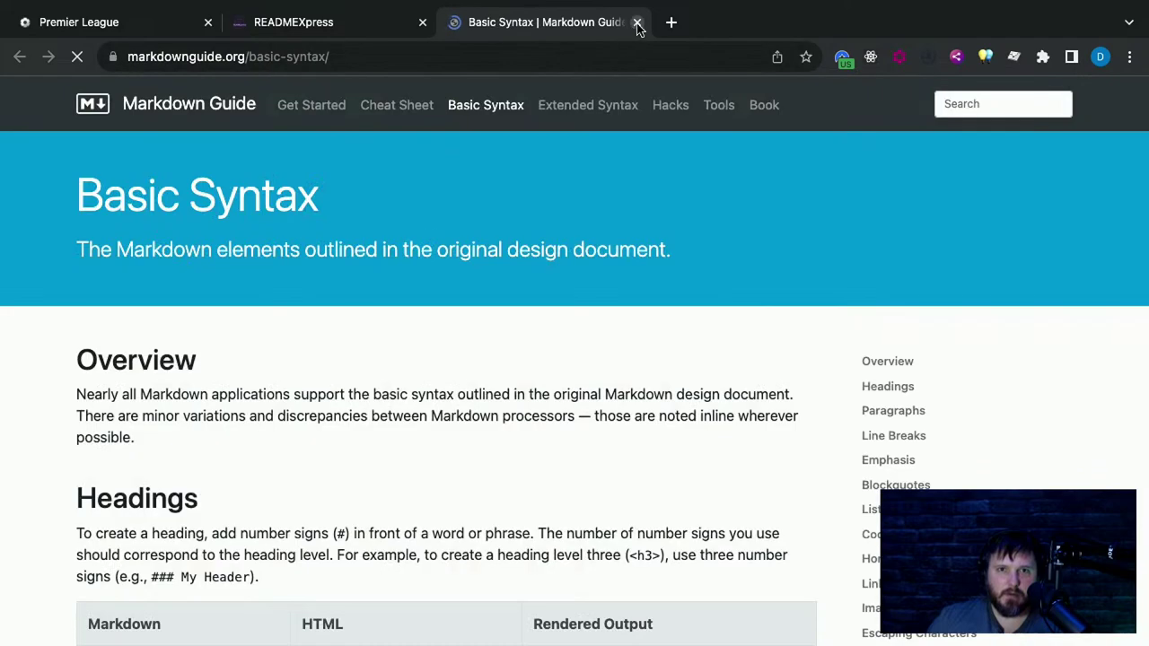
{"action": "left_click", "coordinate": [642, 25]}
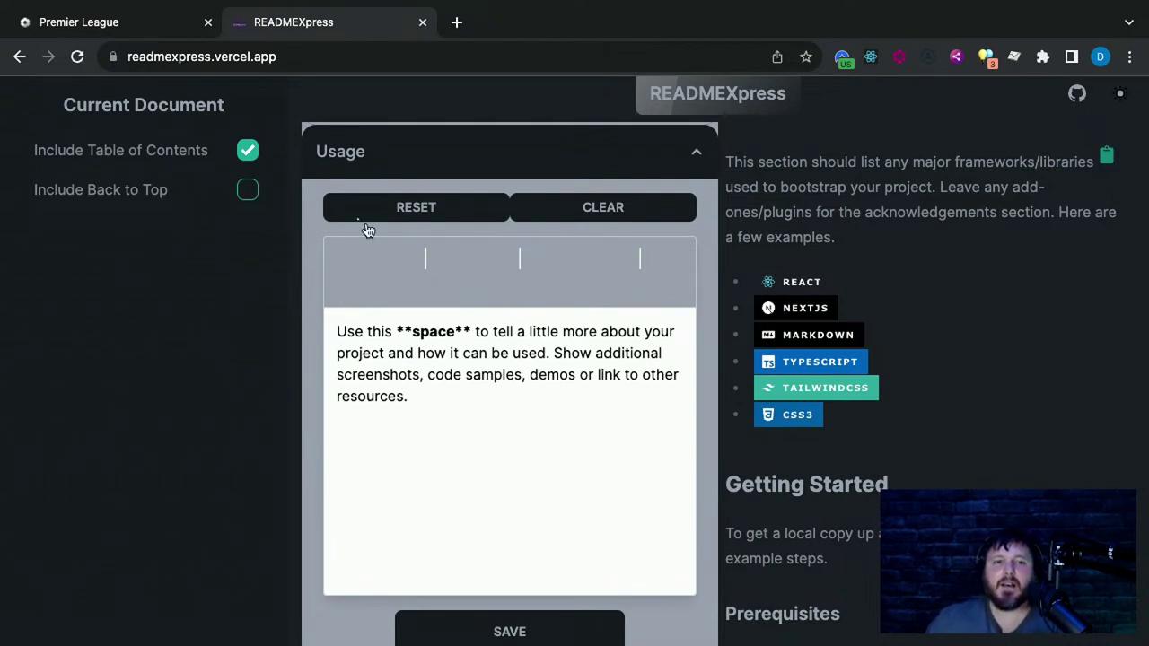
{"action": "left_click_drag", "start_coordinate": [337, 331], "coordinate": [525, 331]}
{"action": "left_click", "coordinate": [581, 433]}
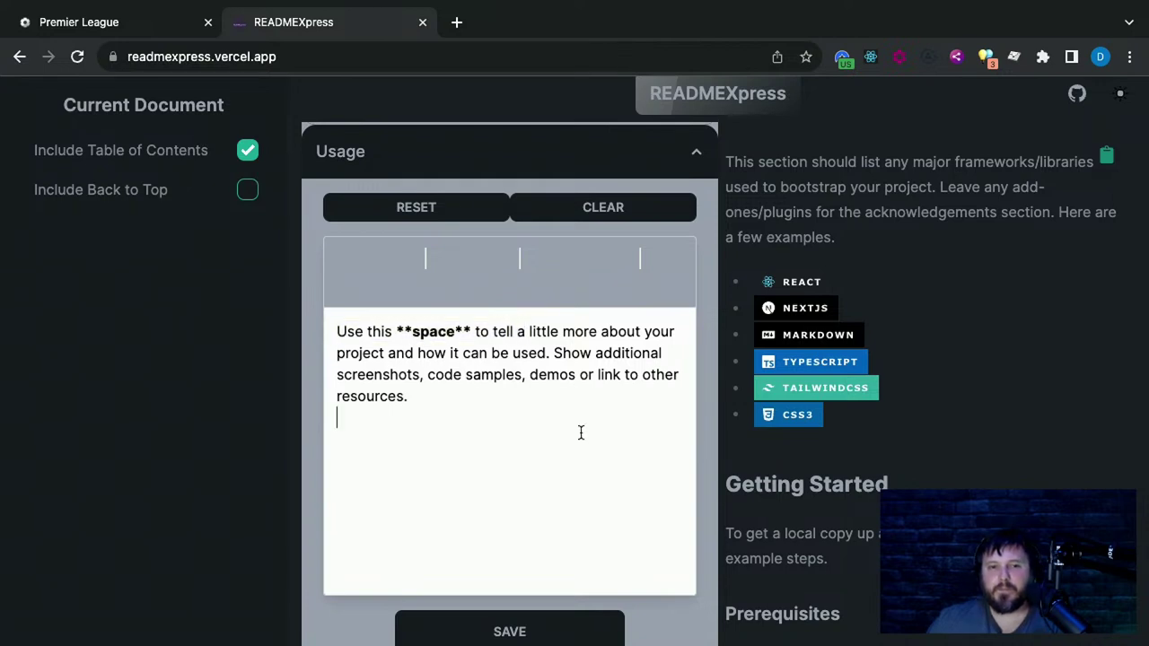
{"action": "scroll", "coordinate": [556, 431], "scroll_direction": "down", "scroll_amount": 1}
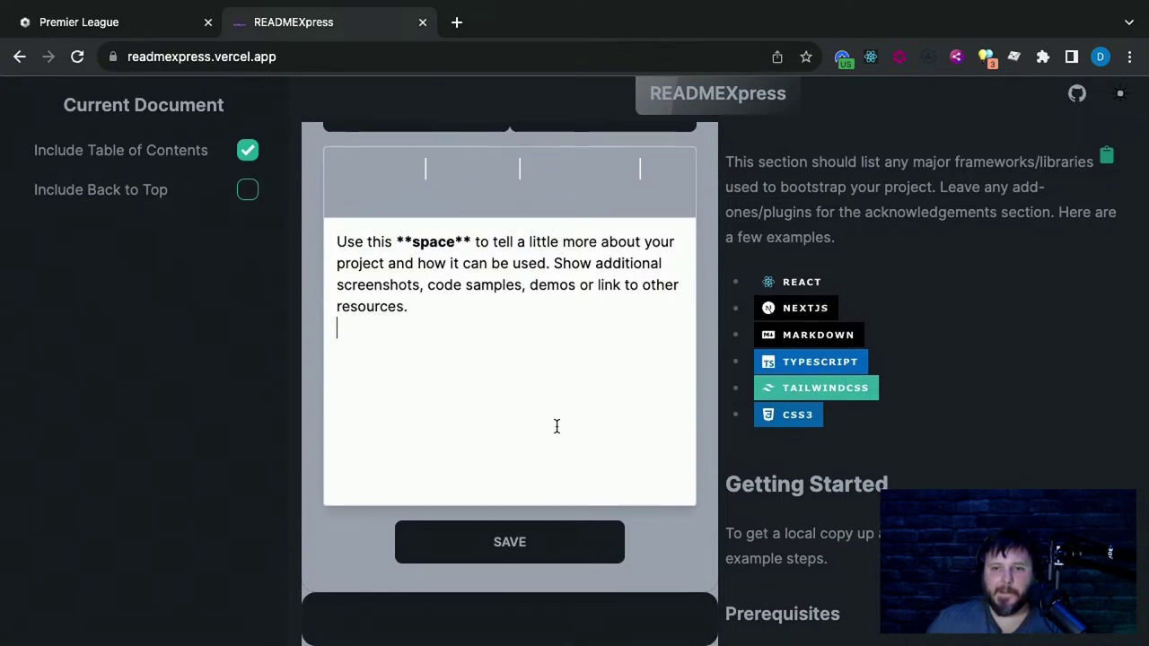
Compare the README preview with the editor's Built With, Getting Started and Usage sections
{"action": "scroll", "coordinate": [1083, 425], "scroll_direction": "down", "scroll_amount": 1}
{"action": "scroll", "coordinate": [1083, 424], "scroll_direction": "down", "scroll_amount": 5}
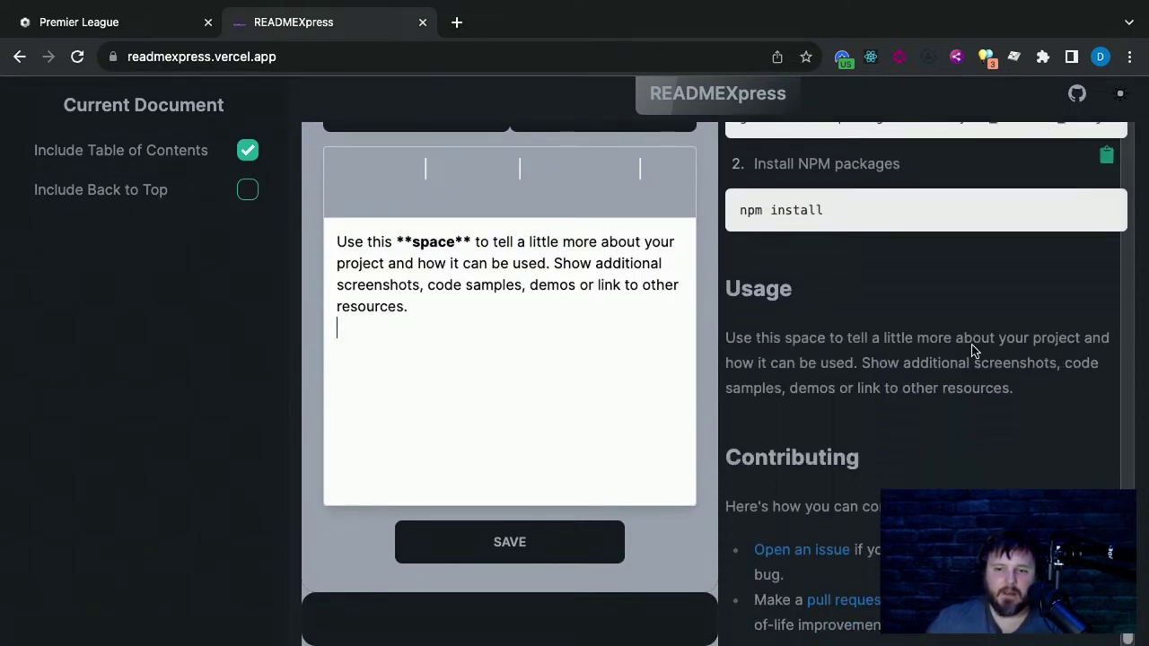
{"action": "scroll", "coordinate": [918, 340], "scroll_direction": "up", "scroll_amount": 5}
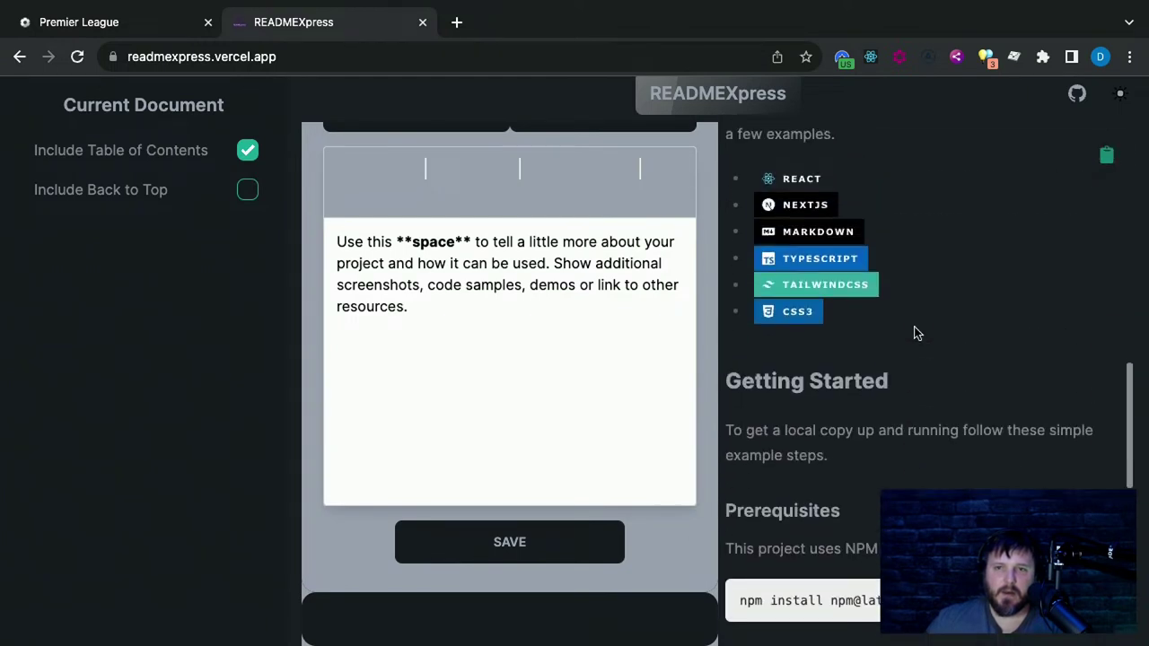
{"action": "scroll", "coordinate": [916, 332], "scroll_direction": "up", "scroll_amount": 6}
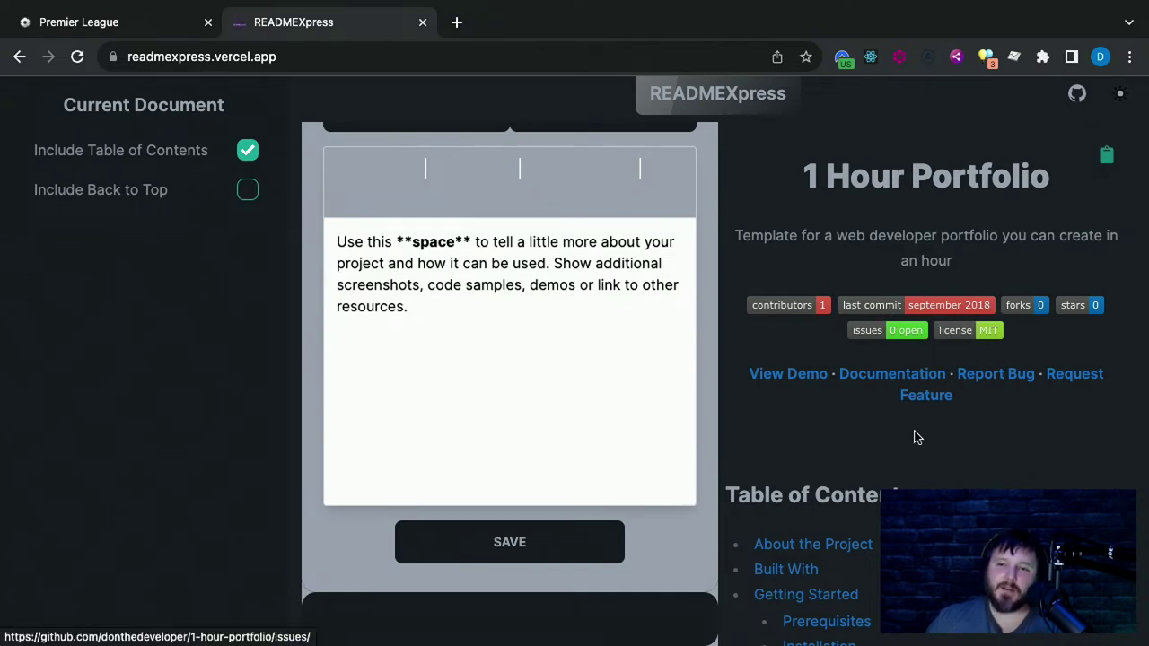
{"action": "scroll", "coordinate": [529, 410], "scroll_direction": "down", "scroll_amount": 6}
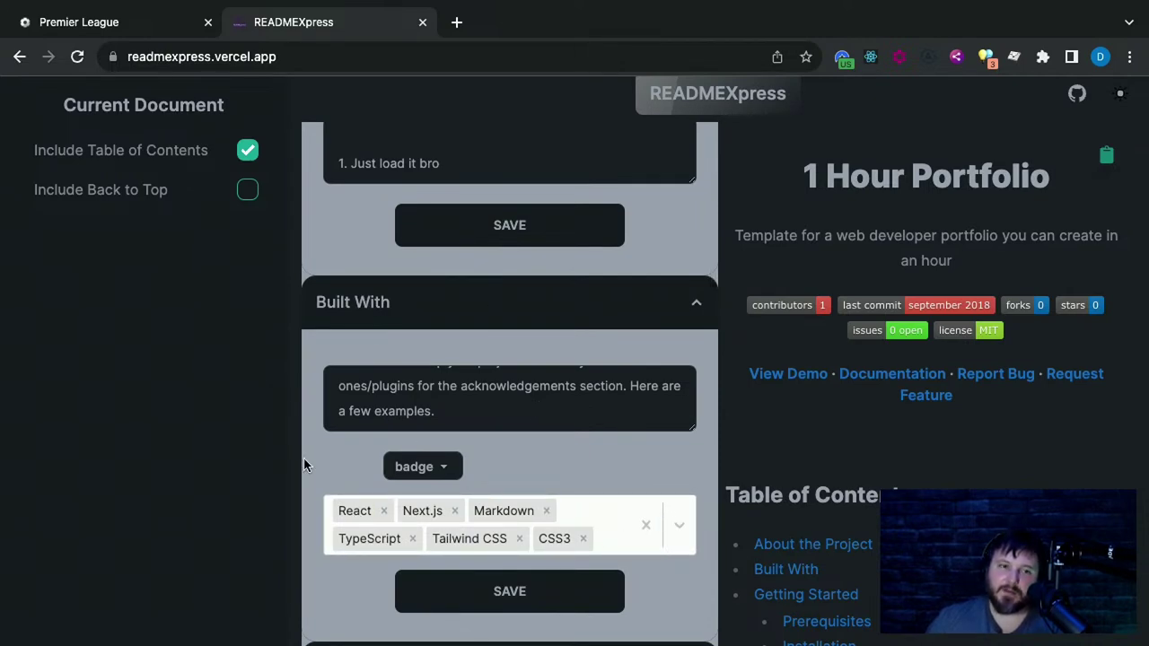
{"action": "scroll", "coordinate": [303, 463], "scroll_direction": "down", "scroll_amount": 10}
{"action": "scroll", "coordinate": [303, 464], "scroll_direction": "up", "scroll_amount": 1}
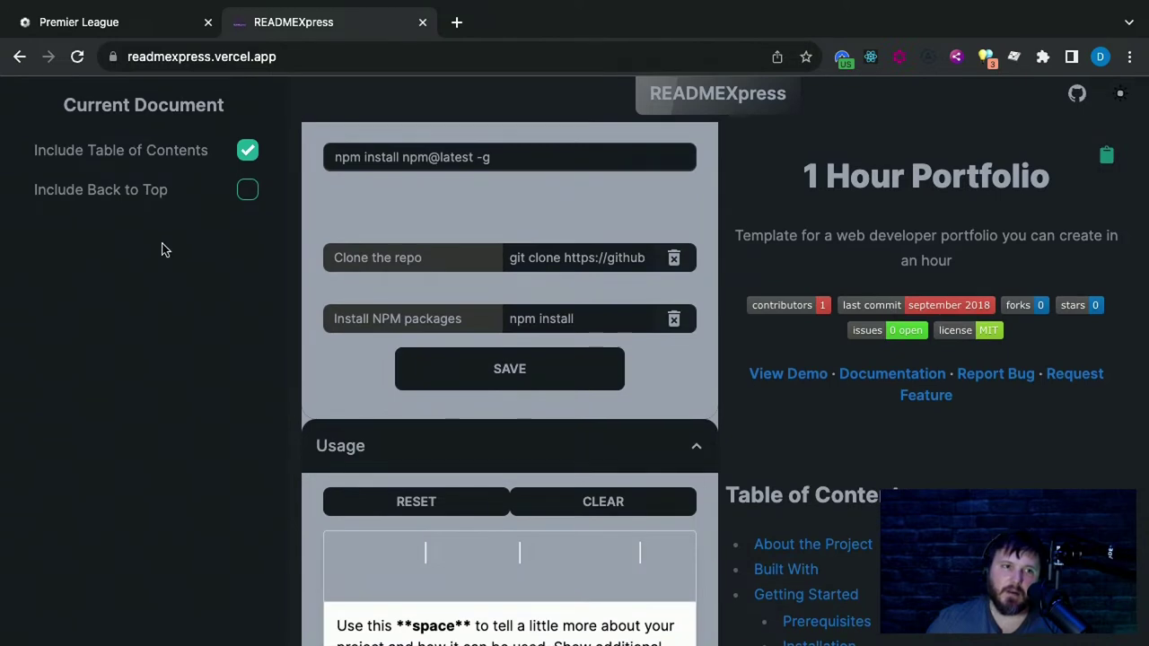
Include back-to-top links in the document and check them across the README preview
{"action": "left_click", "coordinate": [249, 192]}
{"action": "scroll", "coordinate": [949, 387], "scroll_direction": "down", "scroll_amount": 15}
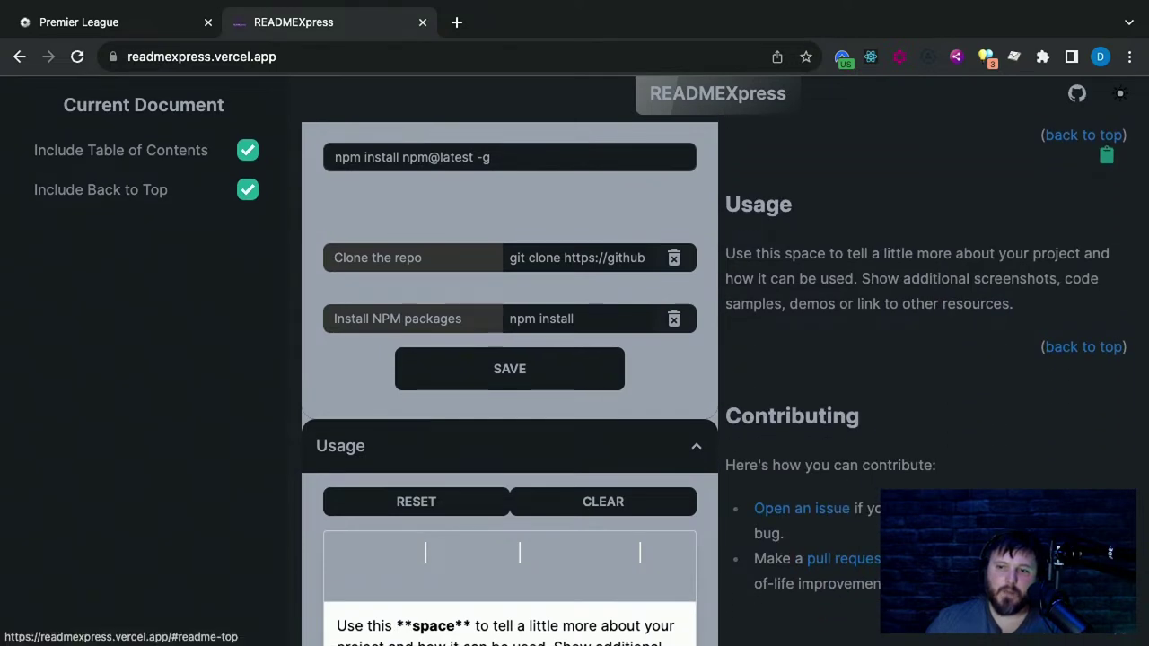
{"action": "scroll", "coordinate": [859, 401], "scroll_direction": "up", "scroll_amount": 10}
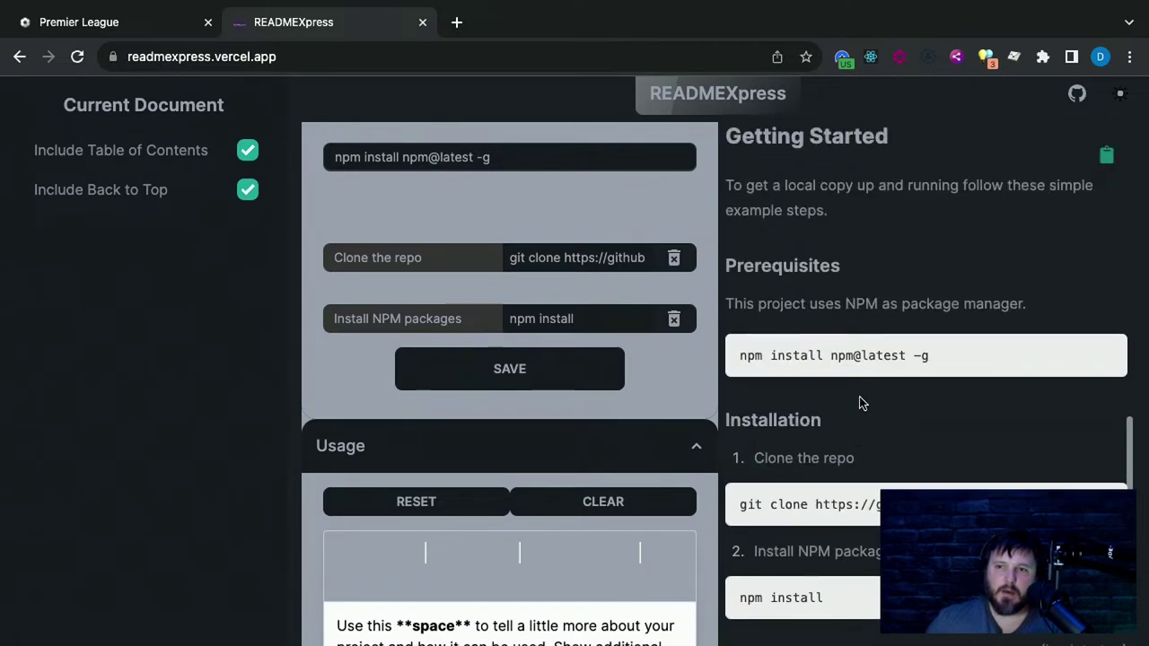
{"action": "scroll", "coordinate": [859, 399], "scroll_direction": "up", "scroll_amount": 5}
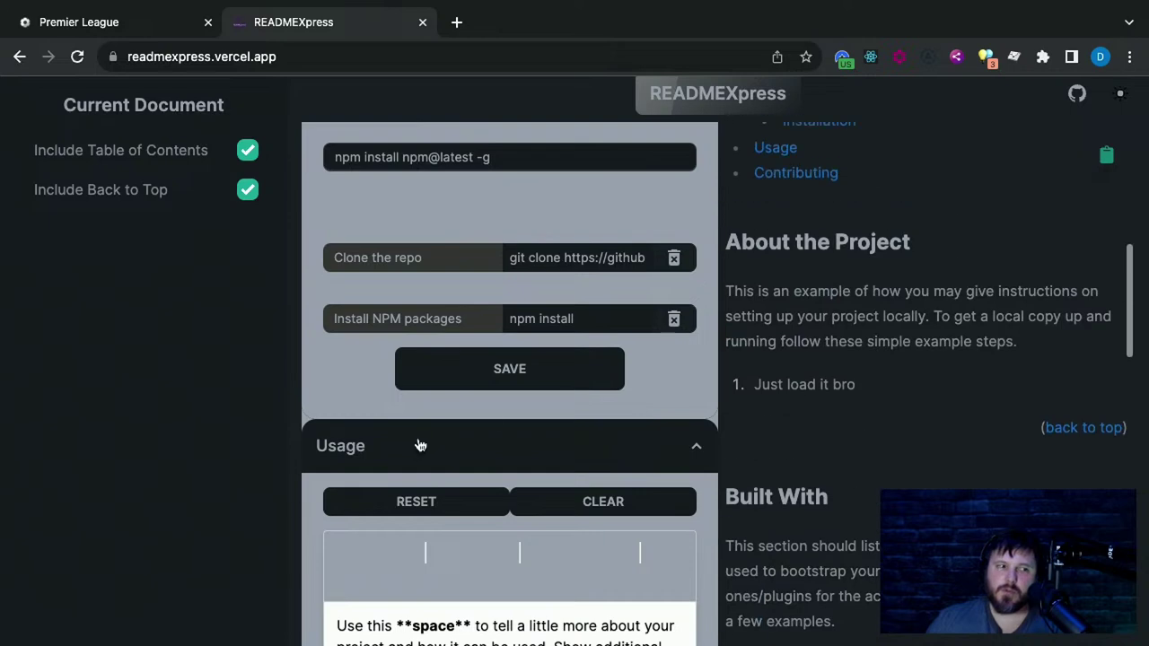
Look over the editor sections from Usage up to Start Here, and copy the generated README Markdown to the clipboard
{"action": "scroll", "coordinate": [425, 441], "scroll_direction": "down", "scroll_amount": 5}
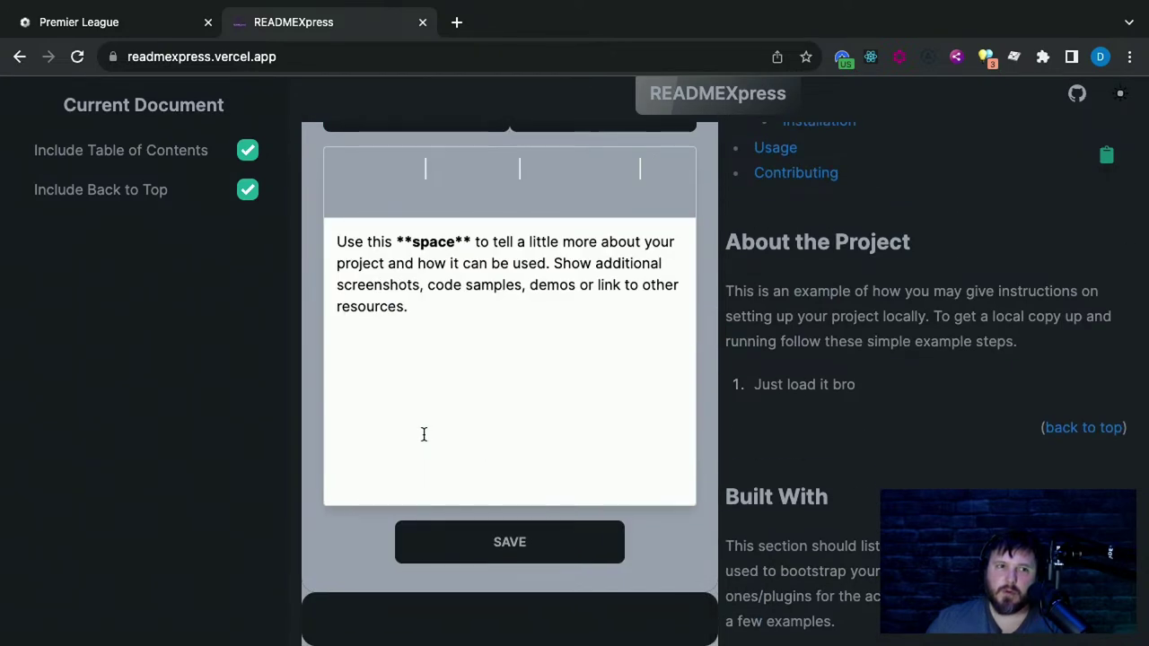
{"action": "scroll", "coordinate": [425, 434], "scroll_direction": "up", "scroll_amount": 5}
{"action": "scroll", "coordinate": [422, 438], "scroll_direction": "up", "scroll_amount": 15}
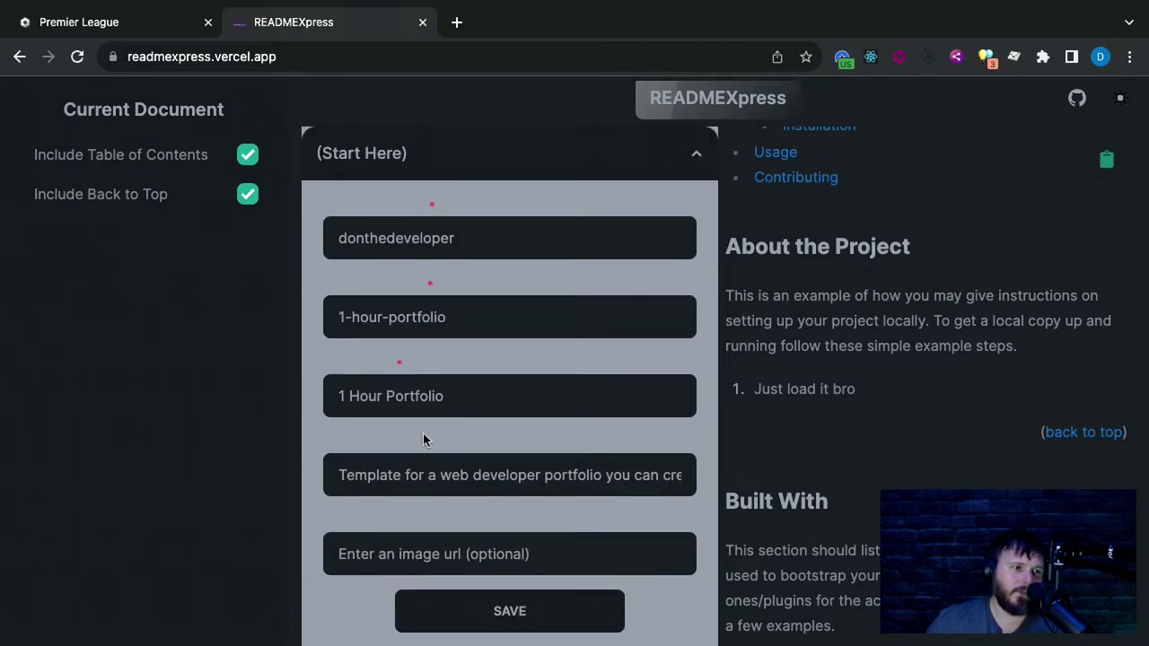
{"action": "scroll", "coordinate": [813, 488], "scroll_direction": "up", "scroll_amount": 5}
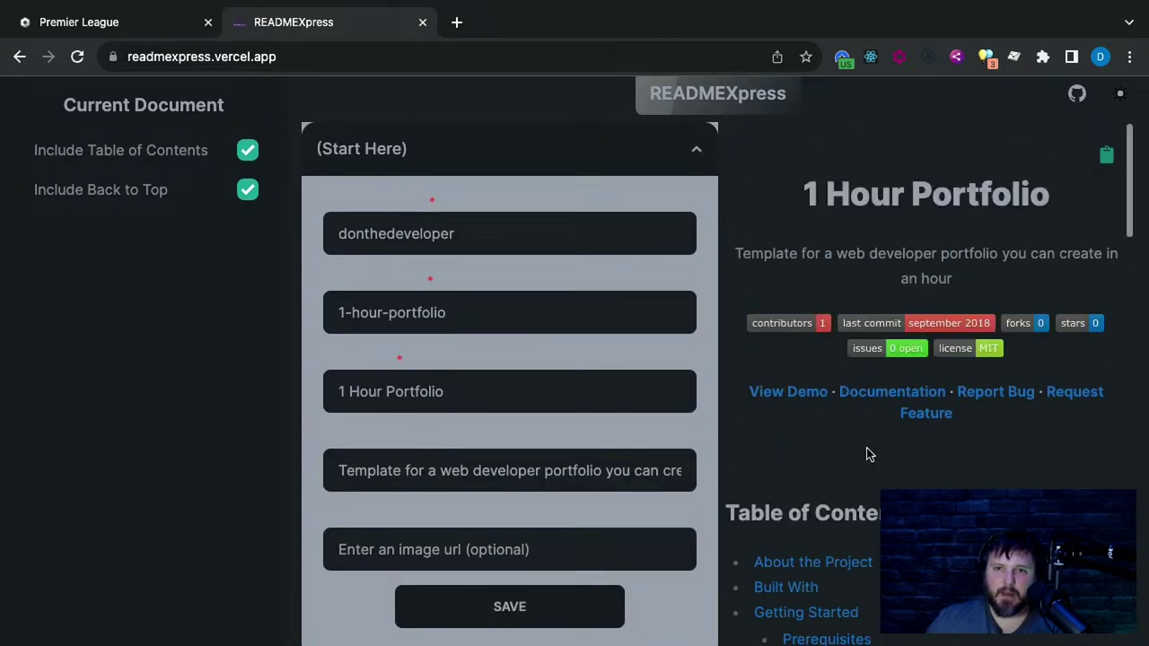
{"action": "scroll", "coordinate": [567, 425], "scroll_direction": "down", "scroll_amount": 15}
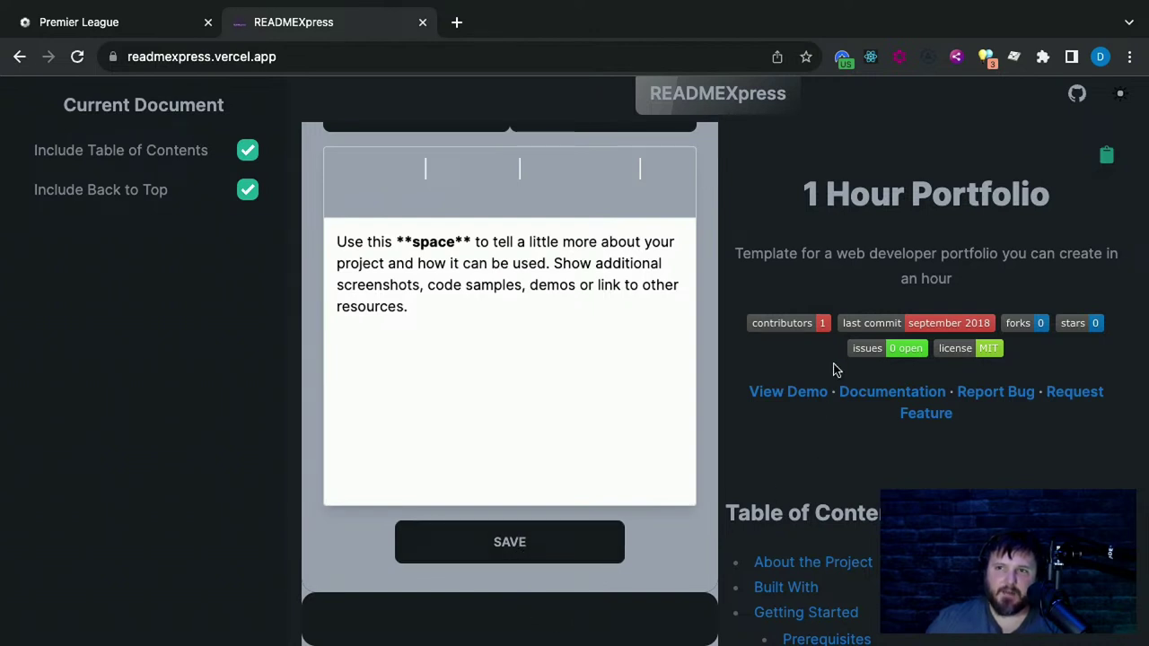
{"action": "left_click", "coordinate": [1108, 156]}
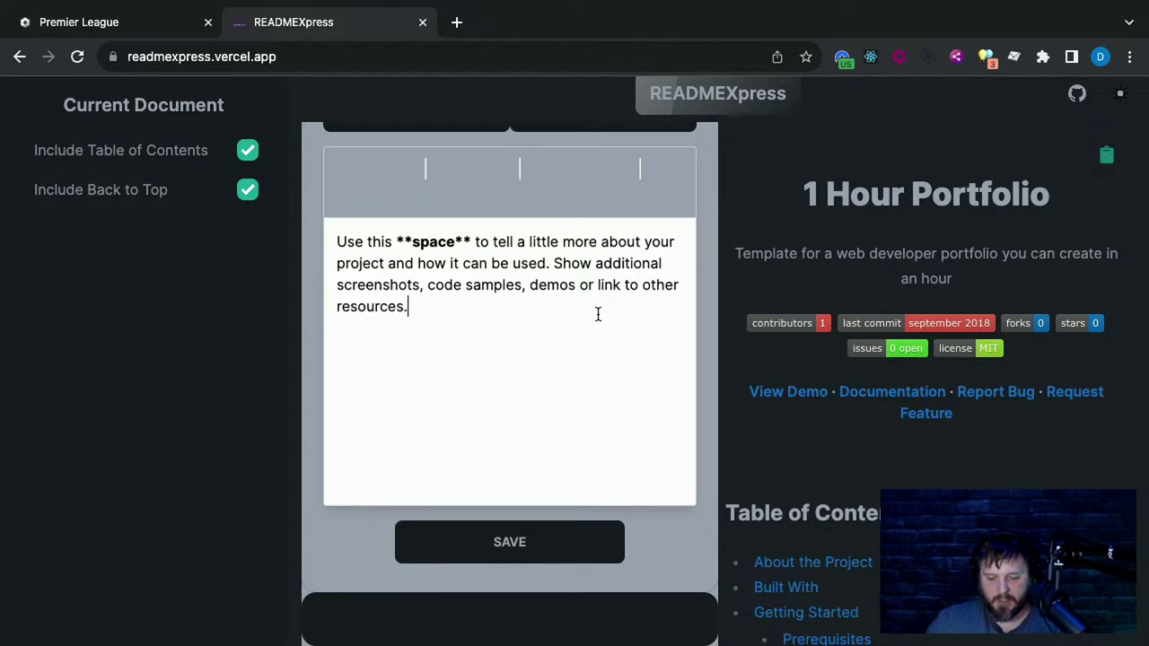
Replace the Usage text with the copied README Markdown and examine its badge, link and Table of Contents source
{"action": "key", "text": "ctrl+a"}
{"action": "key", "text": "ctrl+v"}
{"action": "scroll", "coordinate": [512, 409], "scroll_direction": "up", "scroll_amount": 5}
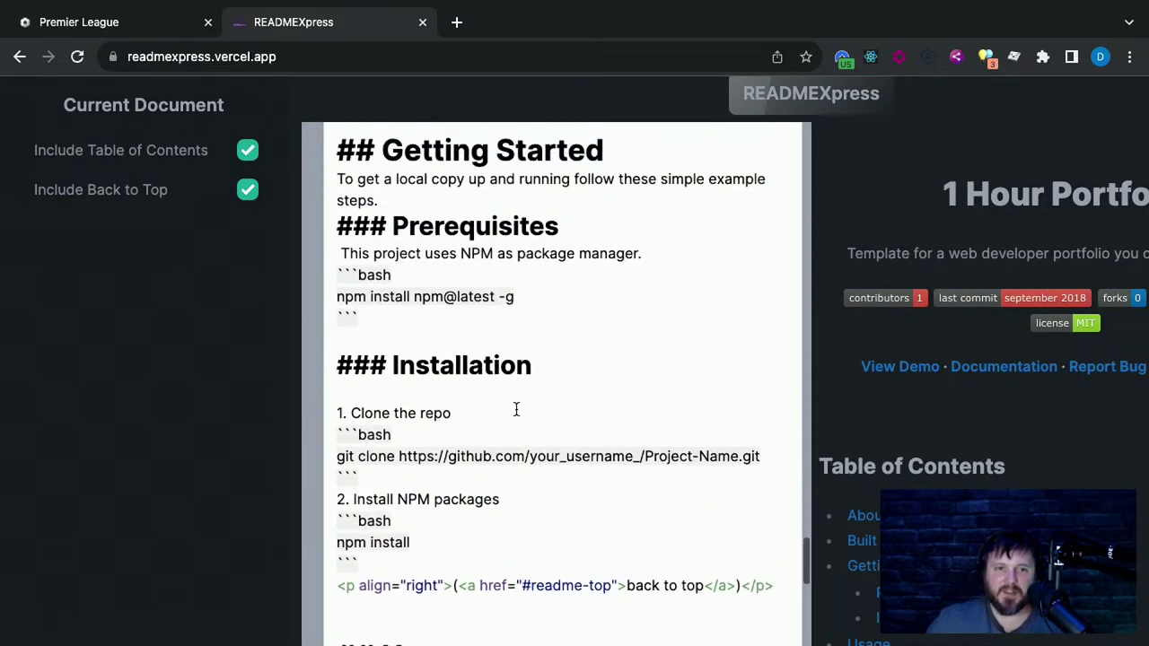
{"action": "scroll", "coordinate": [516, 409], "scroll_direction": "up", "scroll_amount": 15}
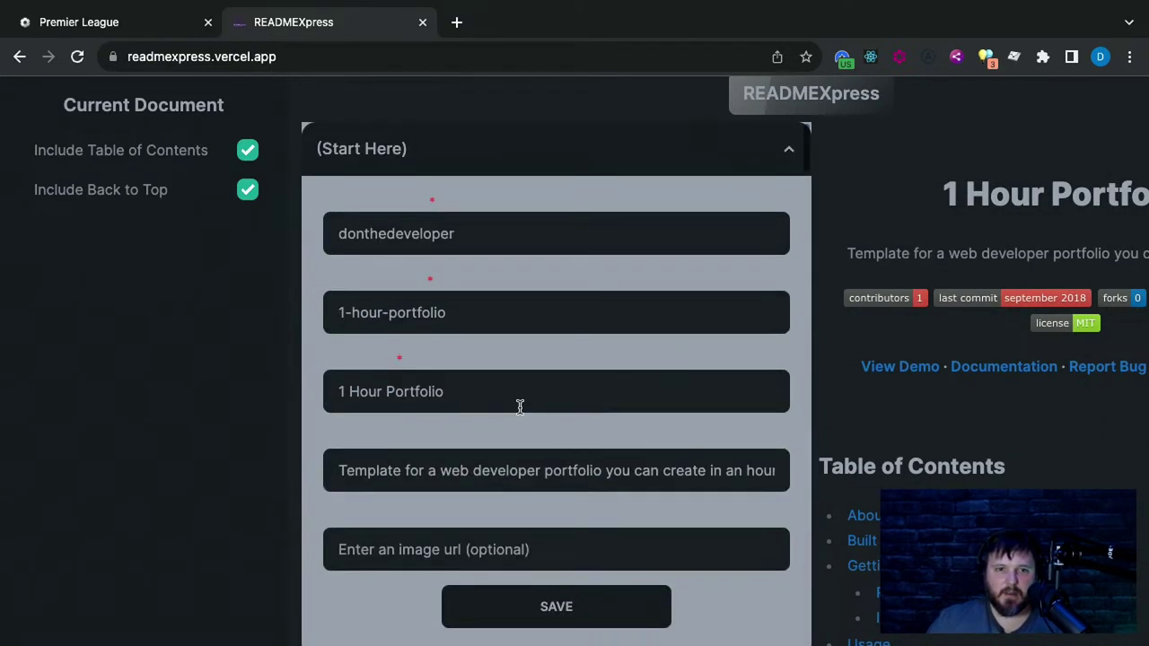
{"action": "scroll", "coordinate": [519, 406], "scroll_direction": "down", "scroll_amount": 15}
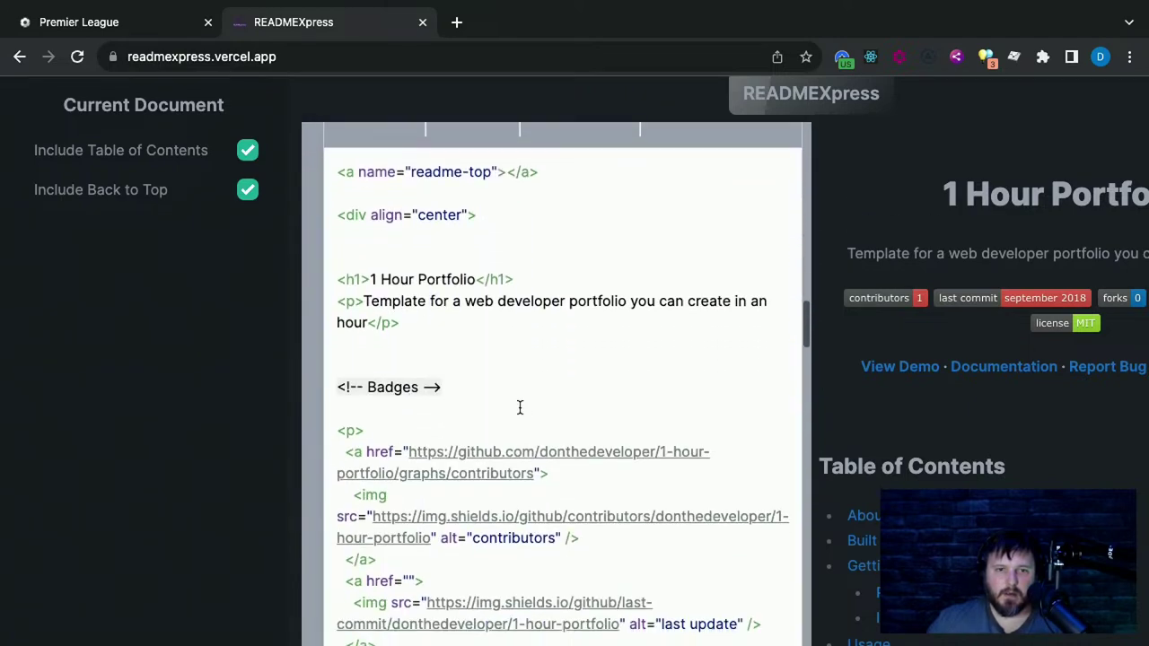
{"action": "scroll", "coordinate": [519, 407], "scroll_direction": "down", "scroll_amount": 10}
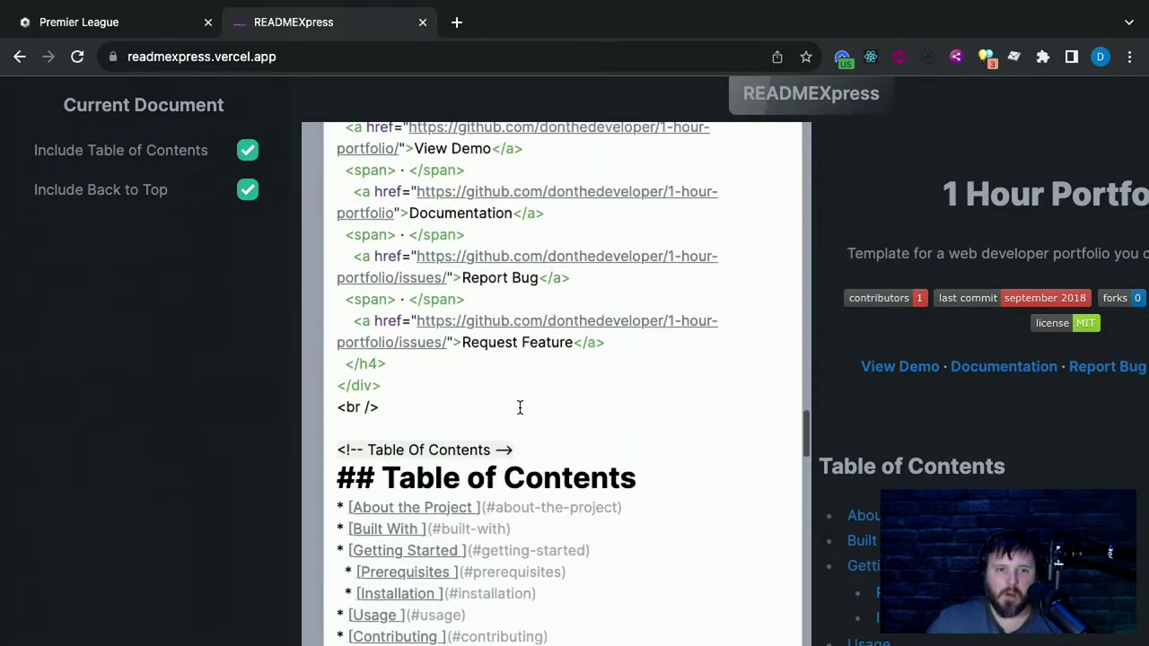
{"action": "scroll", "coordinate": [520, 408], "scroll_direction": "down", "scroll_amount": 5}
{"action": "scroll", "coordinate": [519, 407], "scroll_direction": "up", "scroll_amount": 4}
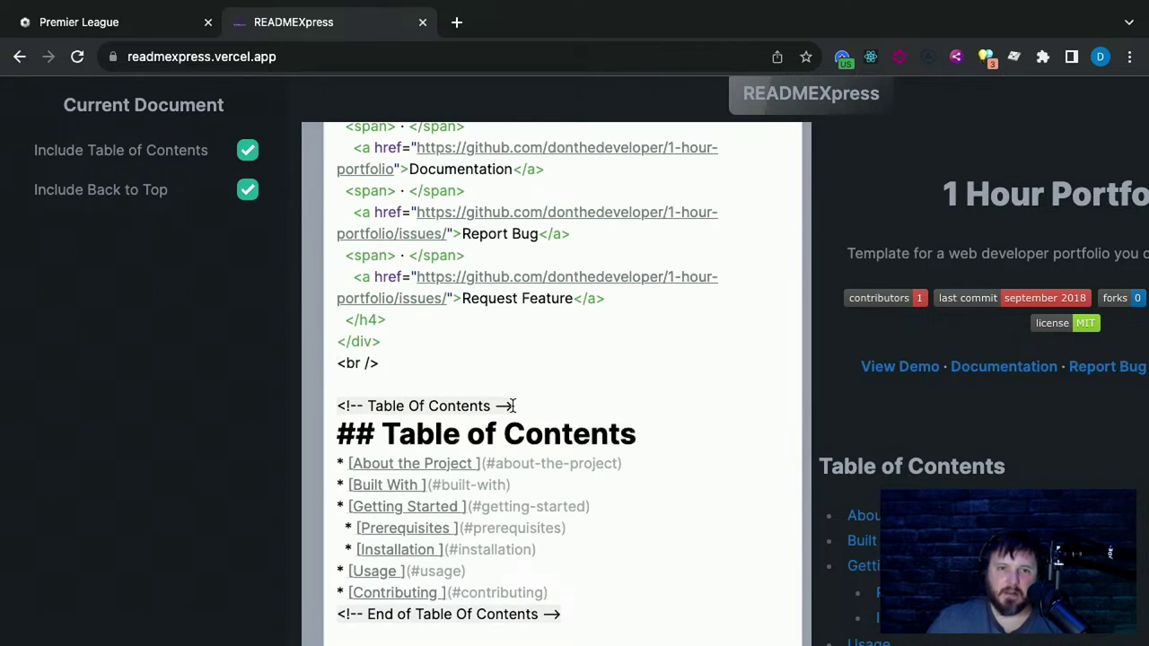
{"action": "scroll", "coordinate": [516, 405], "scroll_direction": "up", "scroll_amount": 4}
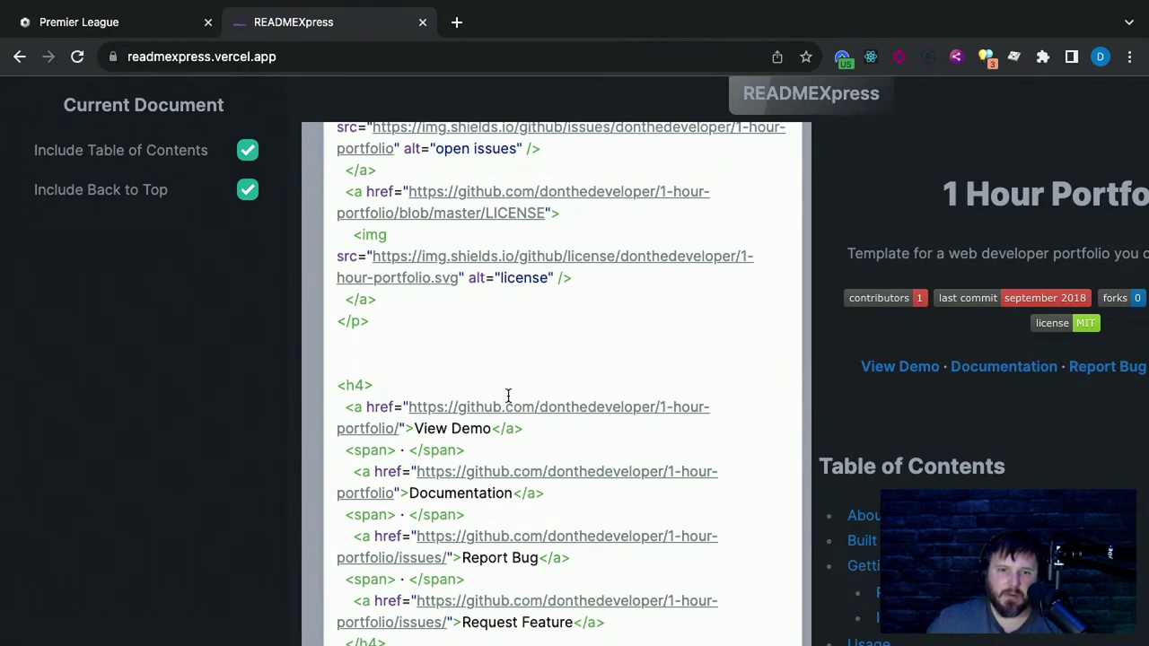
{"action": "scroll", "coordinate": [489, 432], "scroll_direction": "down", "scroll_amount": 1}
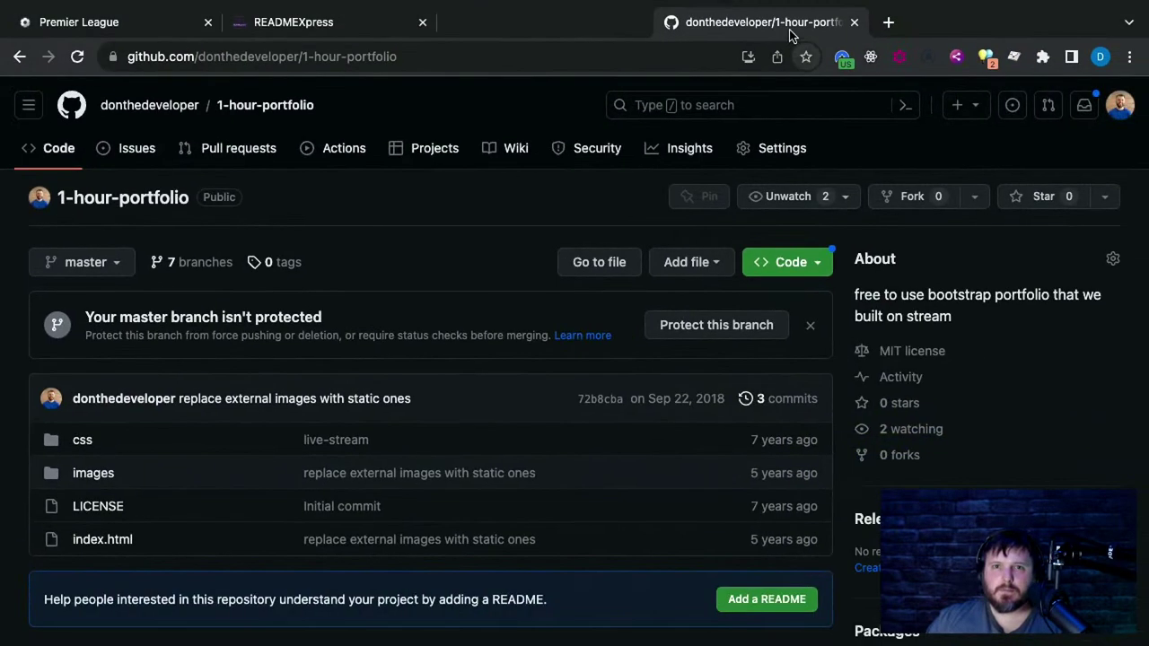
Add a README to the 1-hour-portfolio repository on GitHub, replacing its default text with the copied Markdown
{"action": "left_click", "coordinate": [727, 600]}
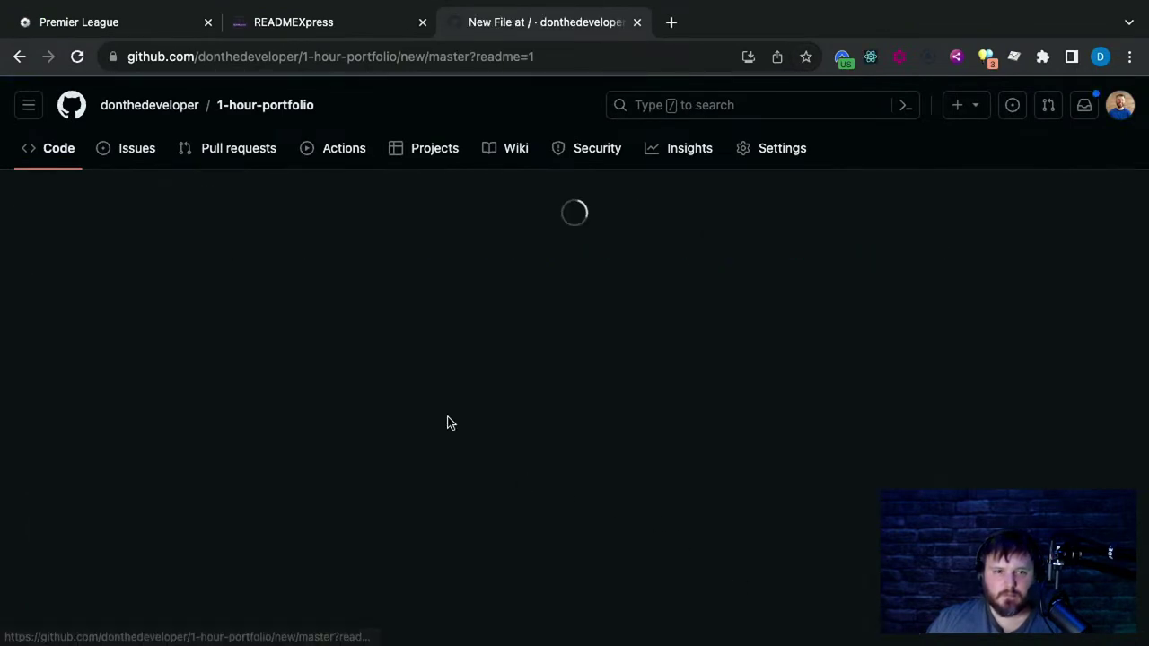
{"action": "key", "text": "super+a"}
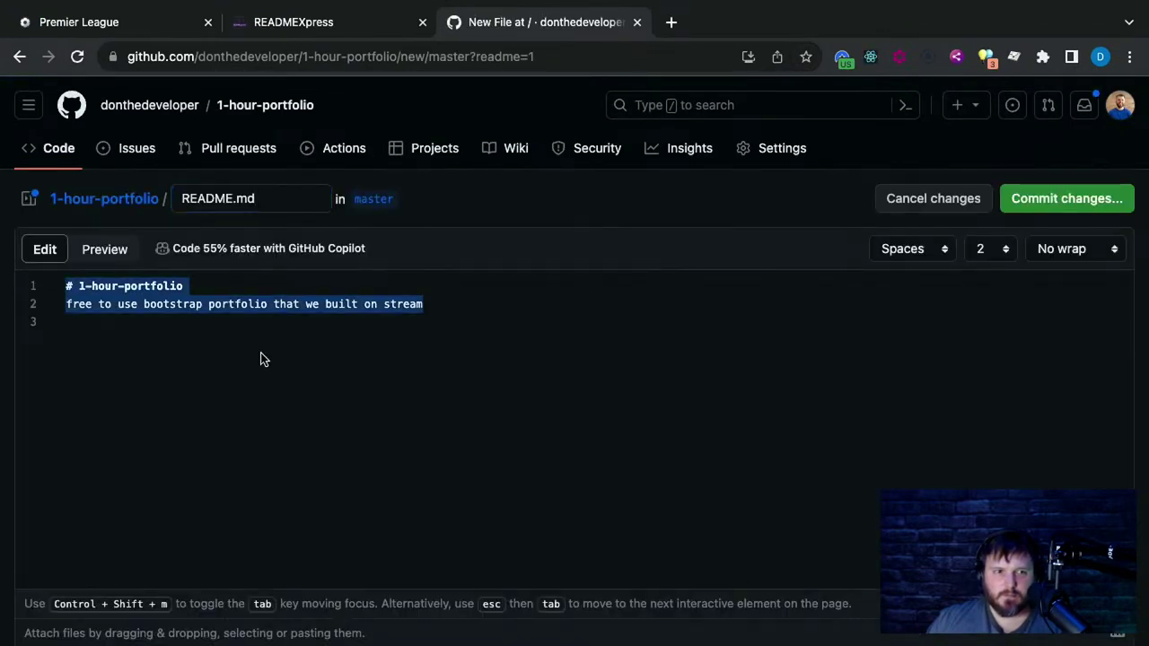
{"action": "key", "text": "super+v"}
Look over the pasted Markdown and commit it directly to the master branch with the message "Create README.md"
{"action": "scroll", "coordinate": [862, 413], "scroll_direction": "down", "scroll_amount": 1}
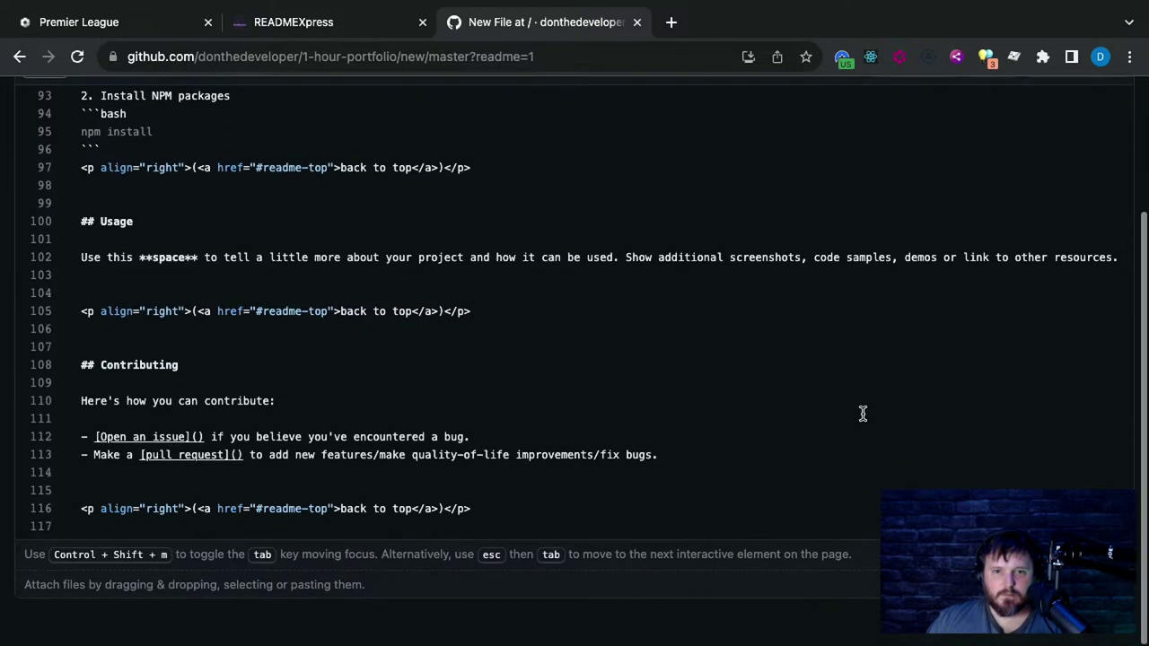
{"action": "scroll", "coordinate": [392, 416], "scroll_direction": "up", "scroll_amount": 20}
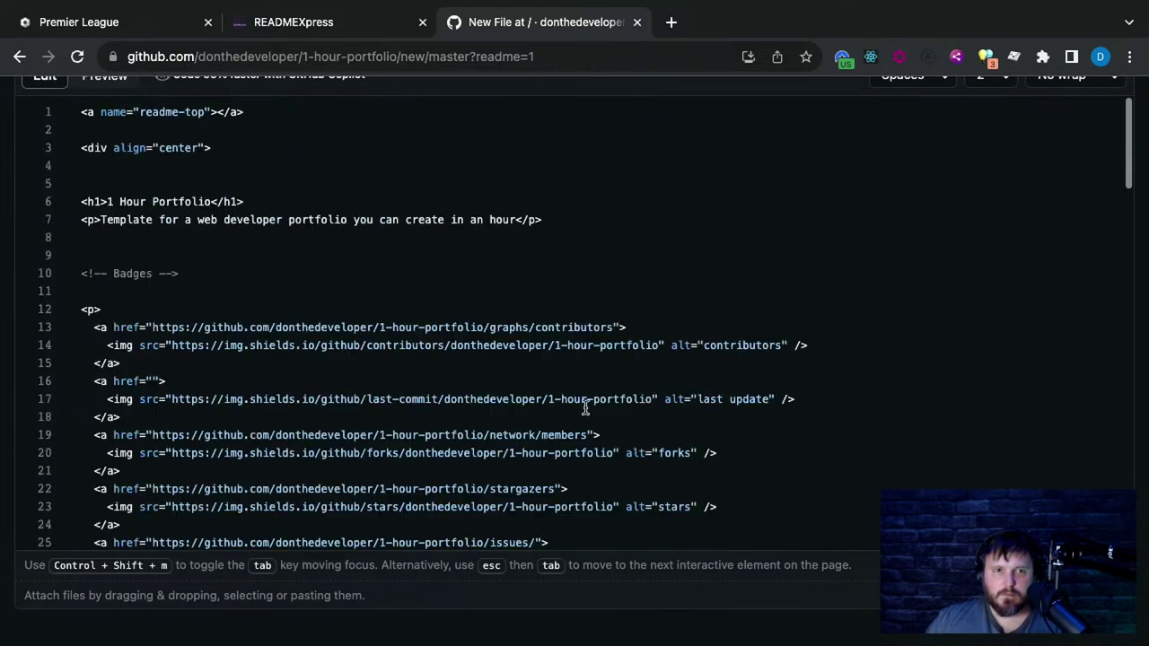
{"action": "scroll", "coordinate": [585, 408], "scroll_direction": "up", "scroll_amount": 4}
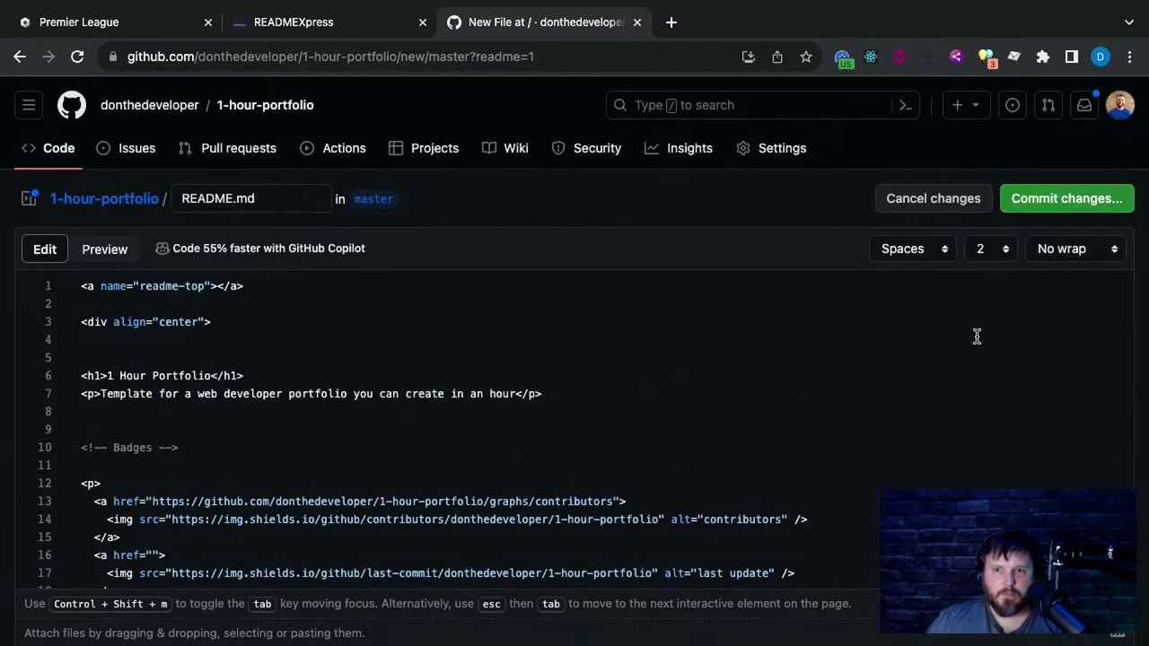
{"action": "left_click", "coordinate": [1060, 194]}
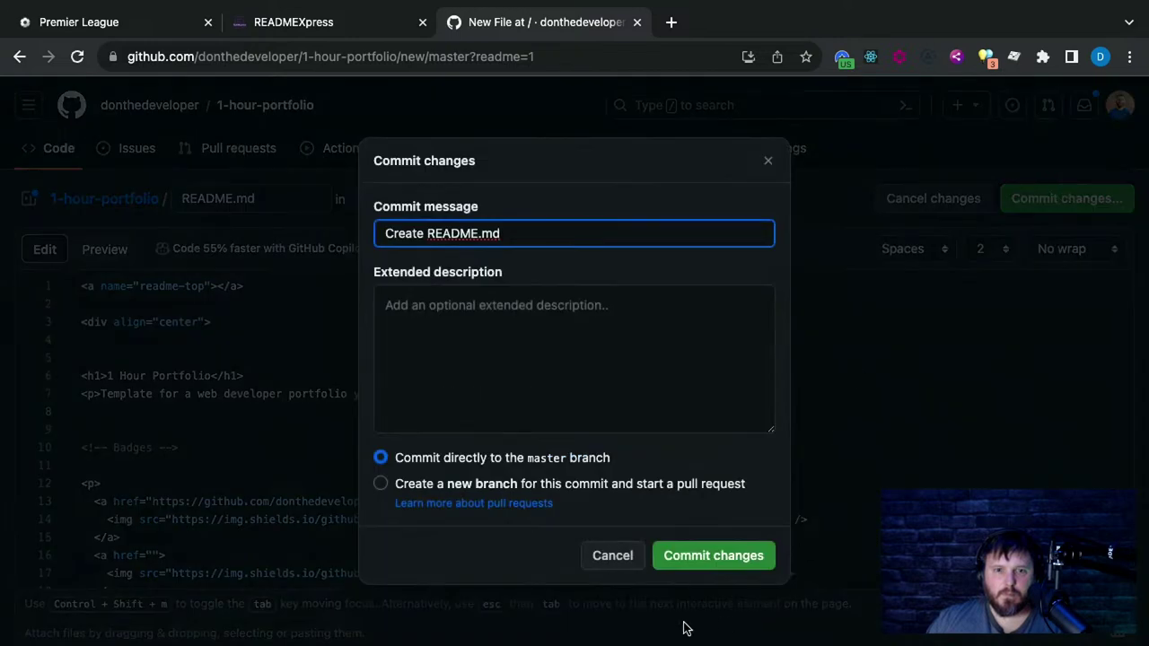
{"action": "left_click", "coordinate": [708, 558]}
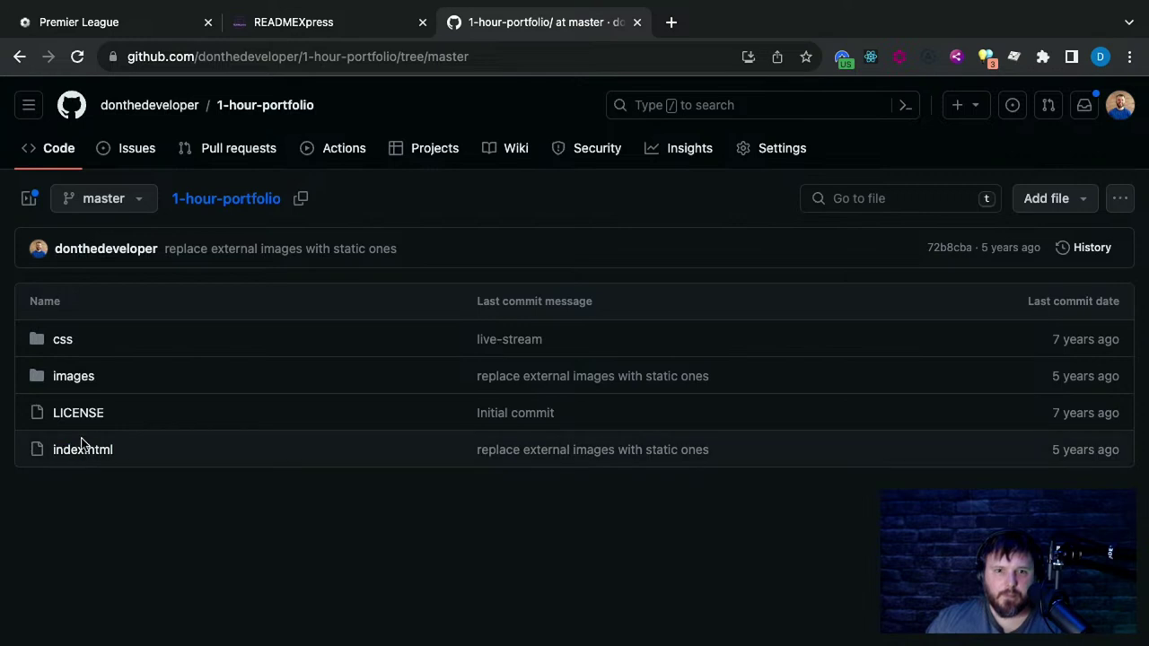
Reload the repository and examine the rendered README.md on its file page and on the repository page
{"action": "left_click", "coordinate": [83, 59]}
{"action": "scroll", "coordinate": [201, 469], "scroll_direction": "down", "scroll_amount": 2}
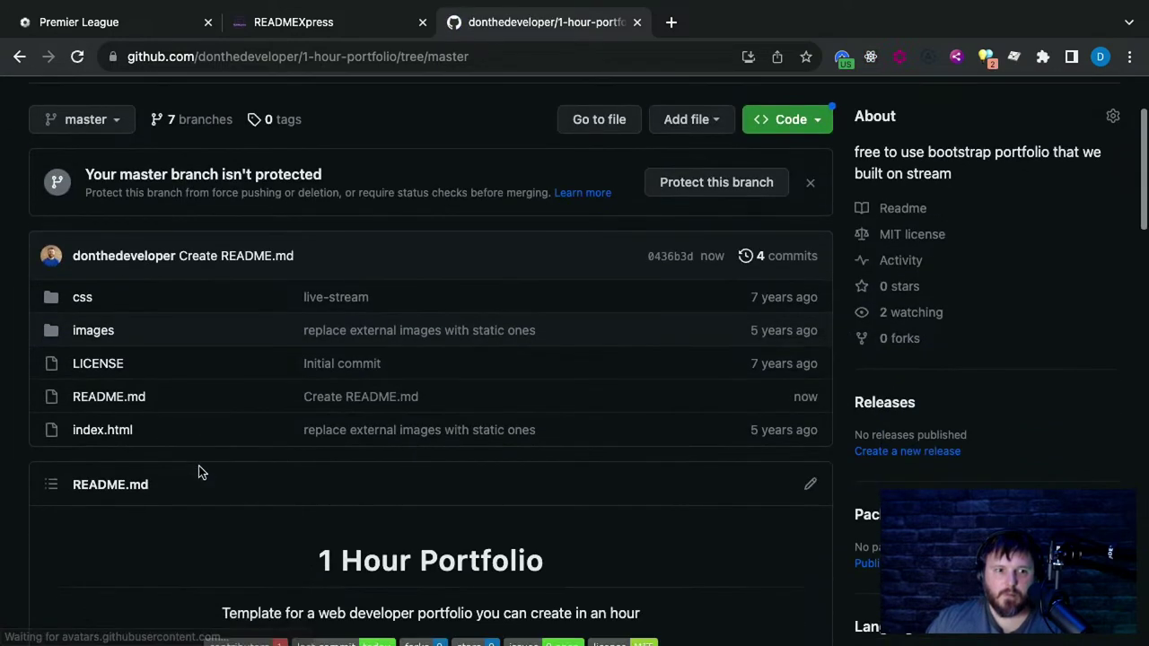
{"action": "left_click", "coordinate": [81, 384]}
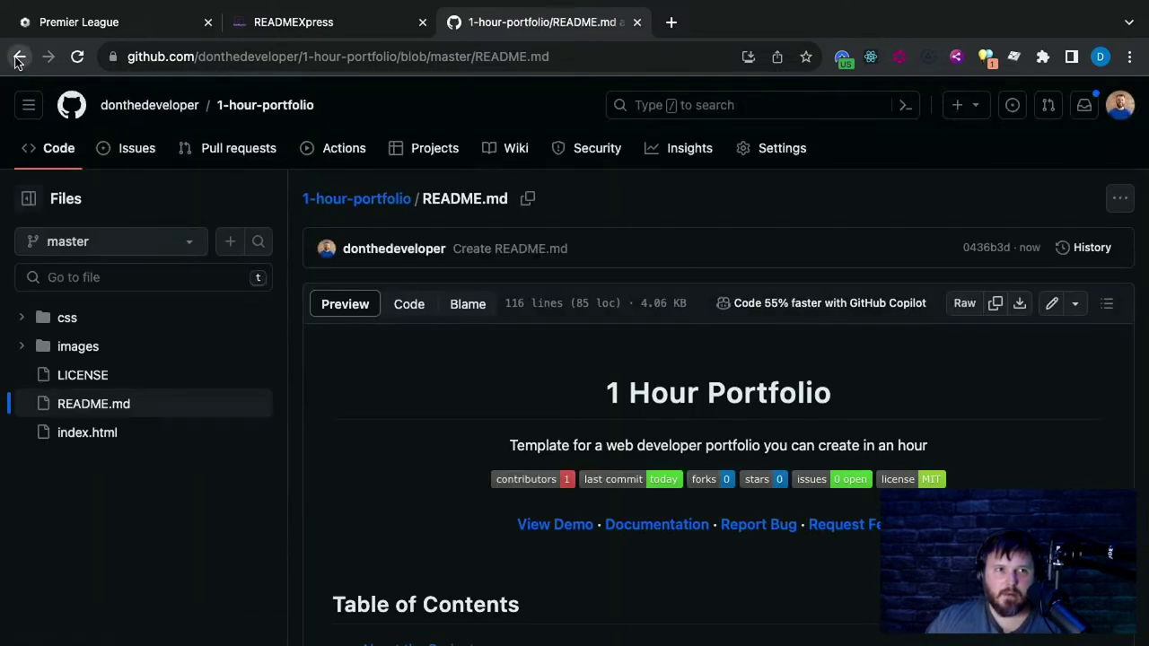
{"action": "left_click", "coordinate": [17, 59]}
{"action": "scroll", "coordinate": [362, 479], "scroll_direction": "down", "scroll_amount": 4}
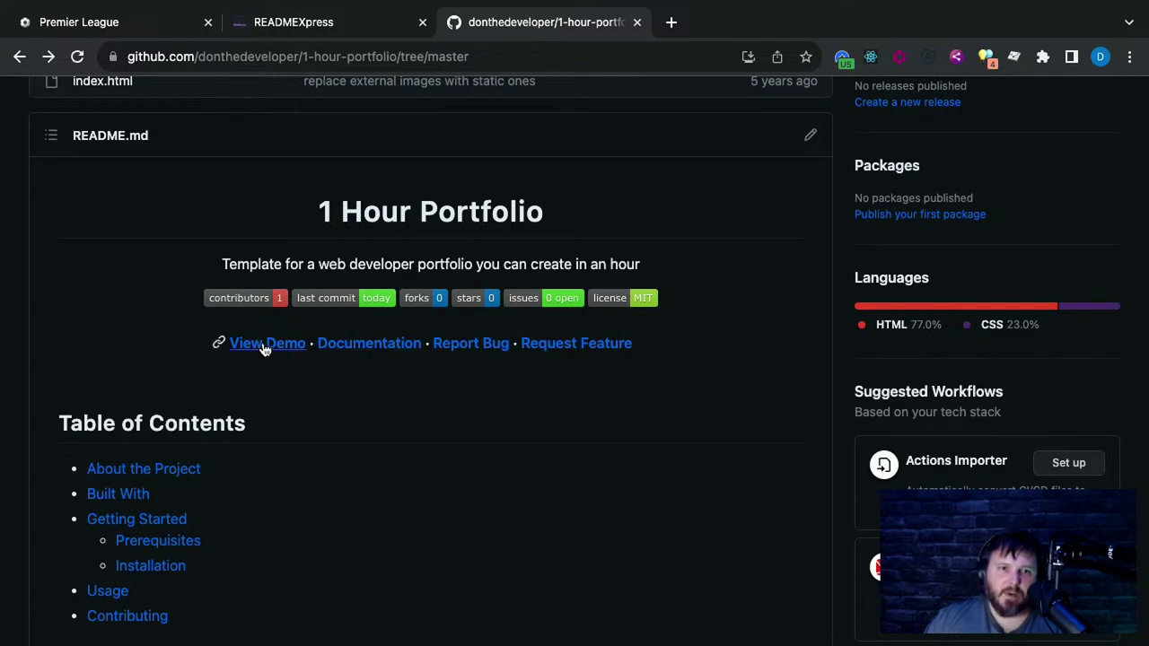
Switch back to READMEXpress and undo the Markdown paste in the Usage editor
{"action": "left_click", "coordinate": [309, 31]}
{"action": "scroll", "coordinate": [407, 305], "scroll_direction": "up", "scroll_amount": 10}
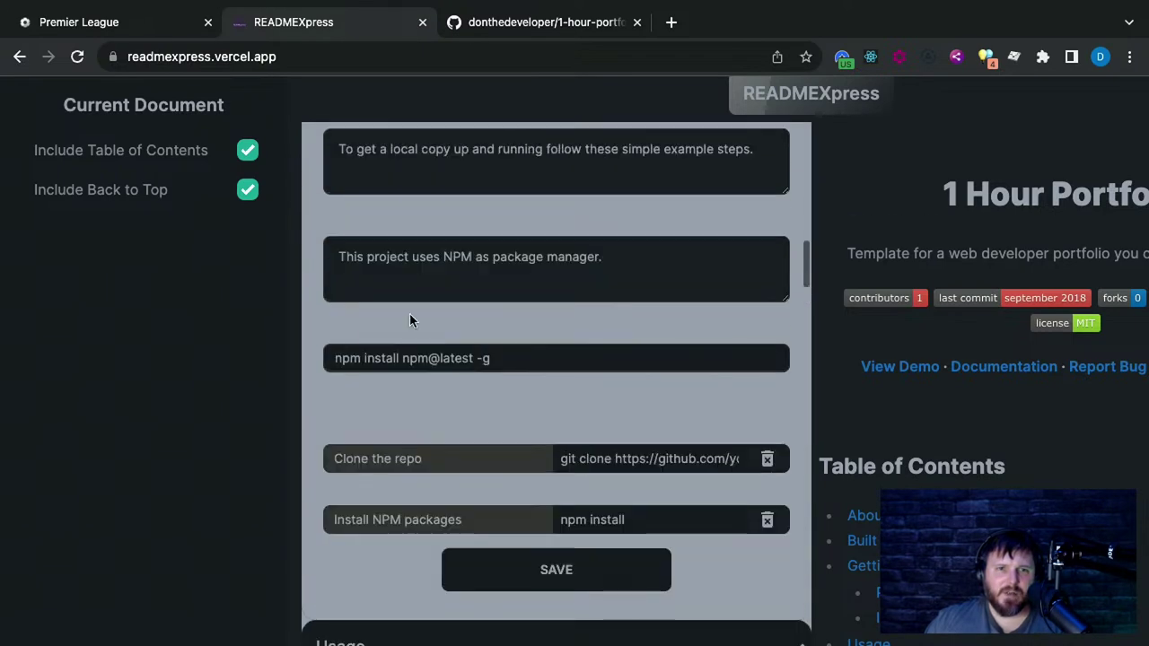
{"action": "scroll", "coordinate": [410, 320], "scroll_direction": "down", "scroll_amount": 5}
{"action": "scroll", "coordinate": [420, 341], "scroll_direction": "down", "scroll_amount": 2}
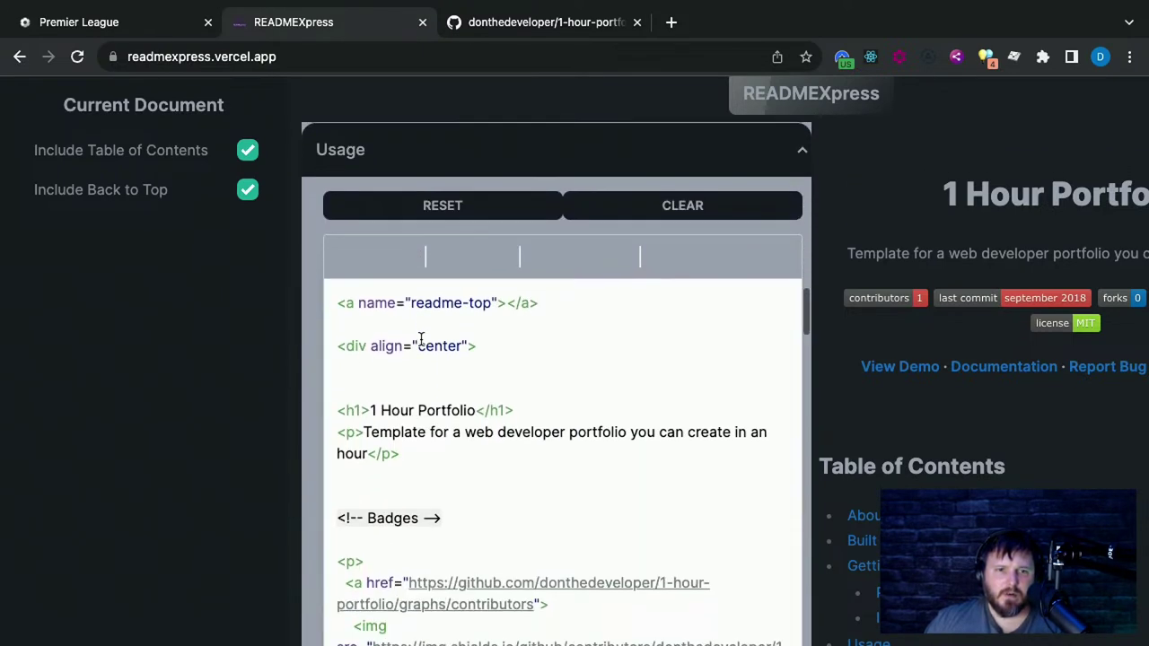
{"action": "scroll", "coordinate": [420, 339], "scroll_direction": "up", "scroll_amount": 3}
{"action": "scroll", "coordinate": [419, 337], "scroll_direction": "down", "scroll_amount": 3}
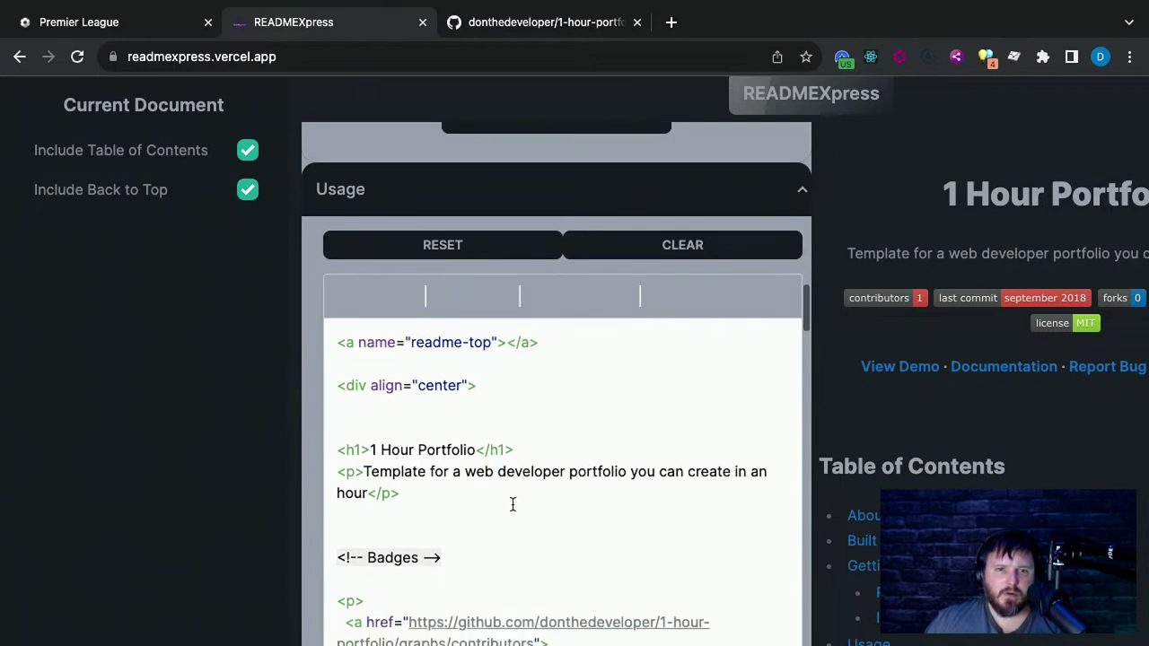
{"action": "left_click", "coordinate": [496, 449]}
{"action": "scroll", "coordinate": [485, 457], "scroll_direction": "up", "scroll_amount": 3}
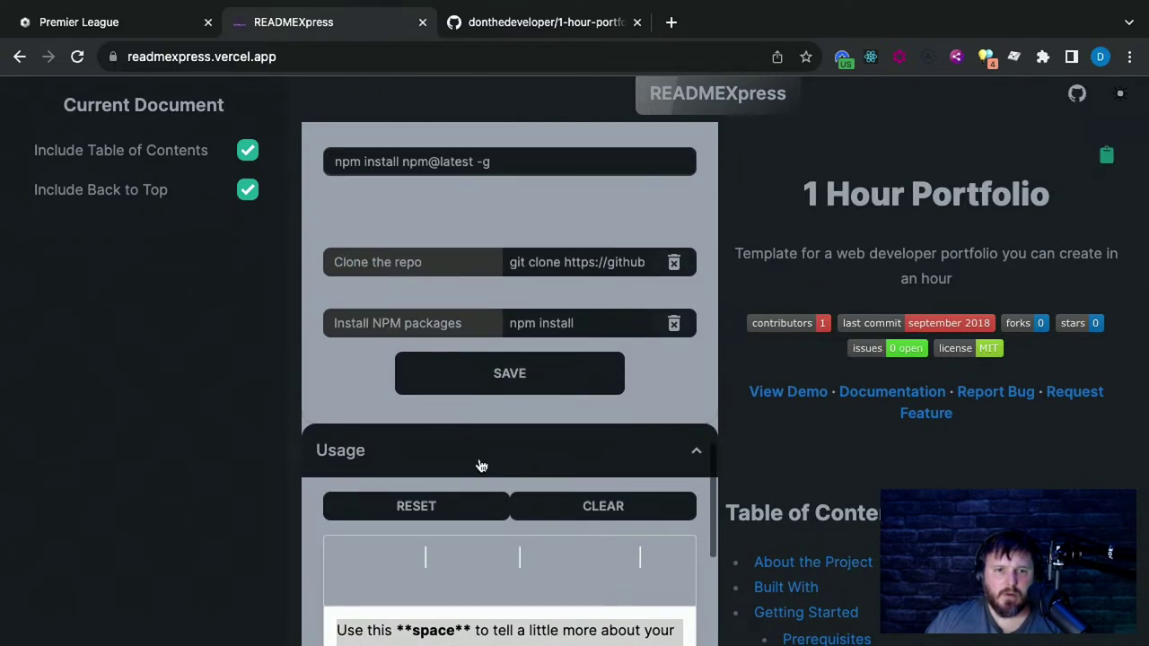
{"action": "scroll", "coordinate": [408, 417], "scroll_direction": "up", "scroll_amount": 2}
{"action": "scroll", "coordinate": [368, 338], "scroll_direction": "up", "scroll_amount": 5}
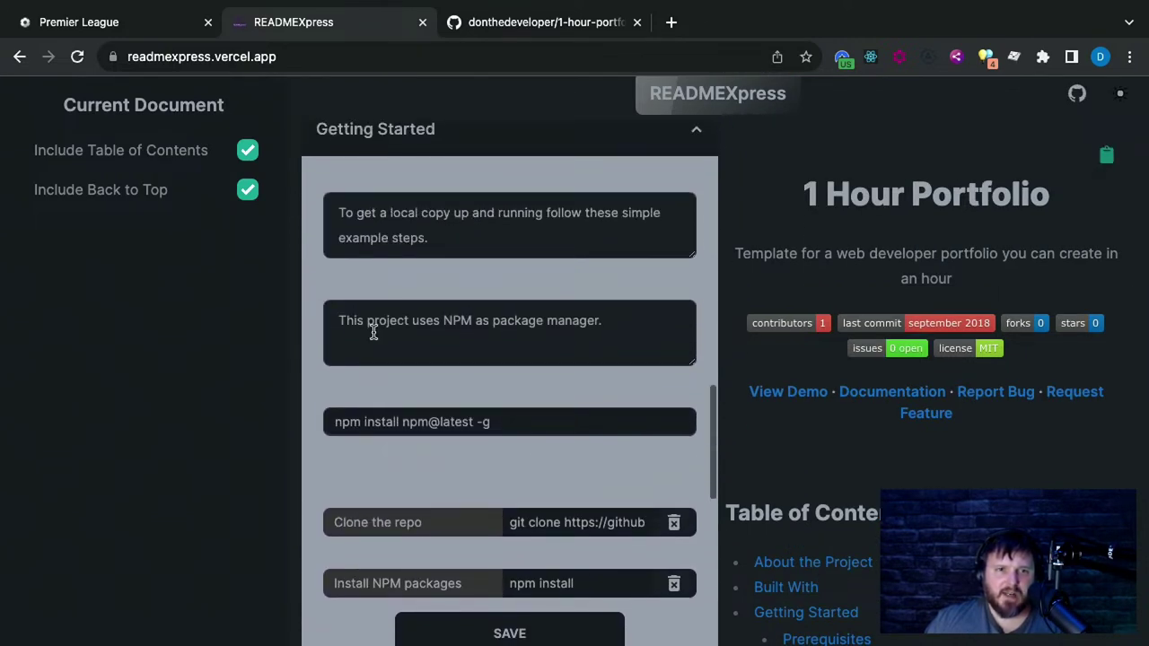
Switch to the 1-hour-portfolio repository on GitHub and read the rendered README from its title through the Contributing section
{"action": "scroll", "coordinate": [371, 337], "scroll_direction": "up", "scroll_amount": 6}
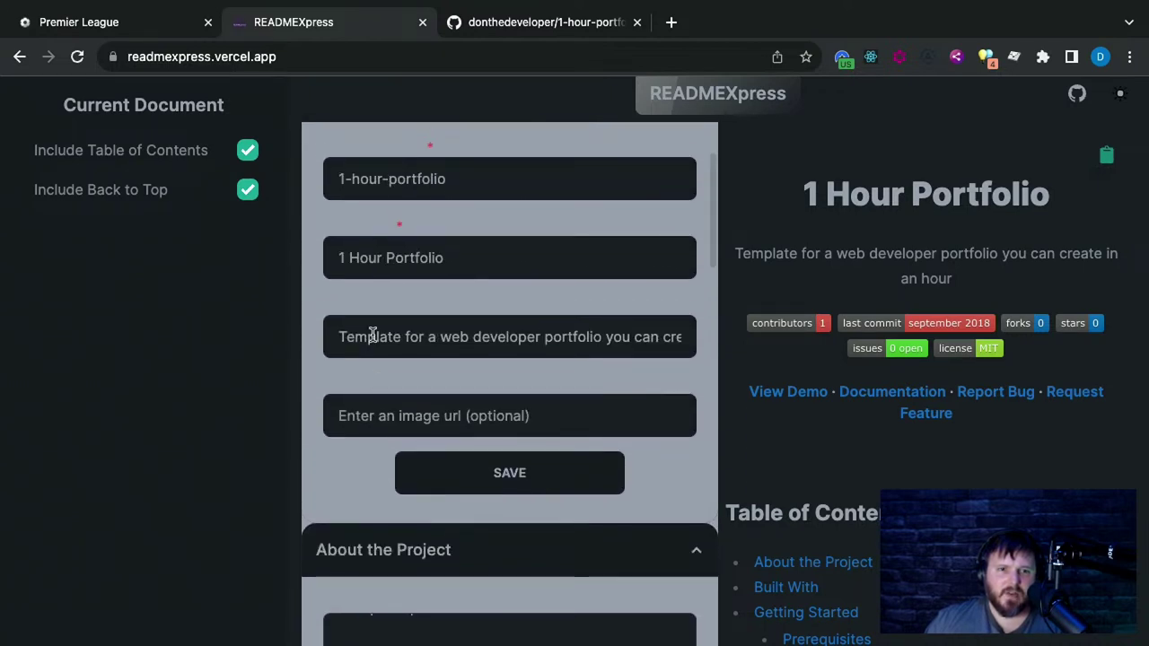
{"action": "scroll", "coordinate": [372, 335], "scroll_direction": "up", "scroll_amount": 3}
{"action": "scroll", "coordinate": [357, 235], "scroll_direction": "down", "scroll_amount": 2}
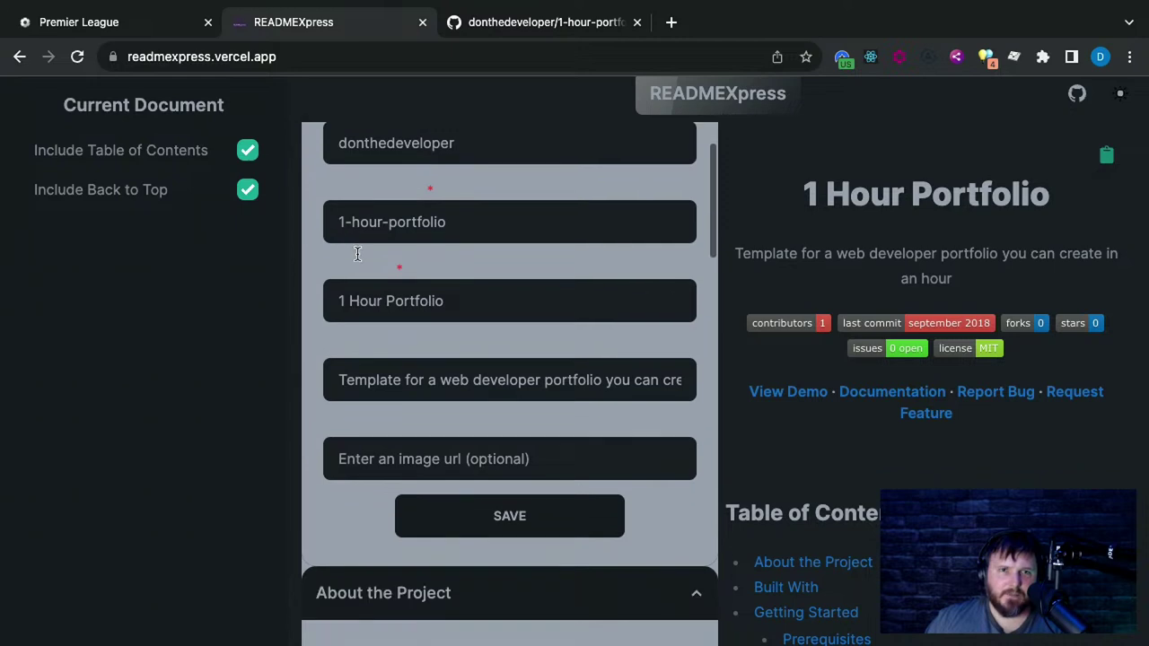
{"action": "scroll", "coordinate": [358, 224], "scroll_direction": "up", "scroll_amount": 2}
{"action": "left_click", "coordinate": [551, 35]}
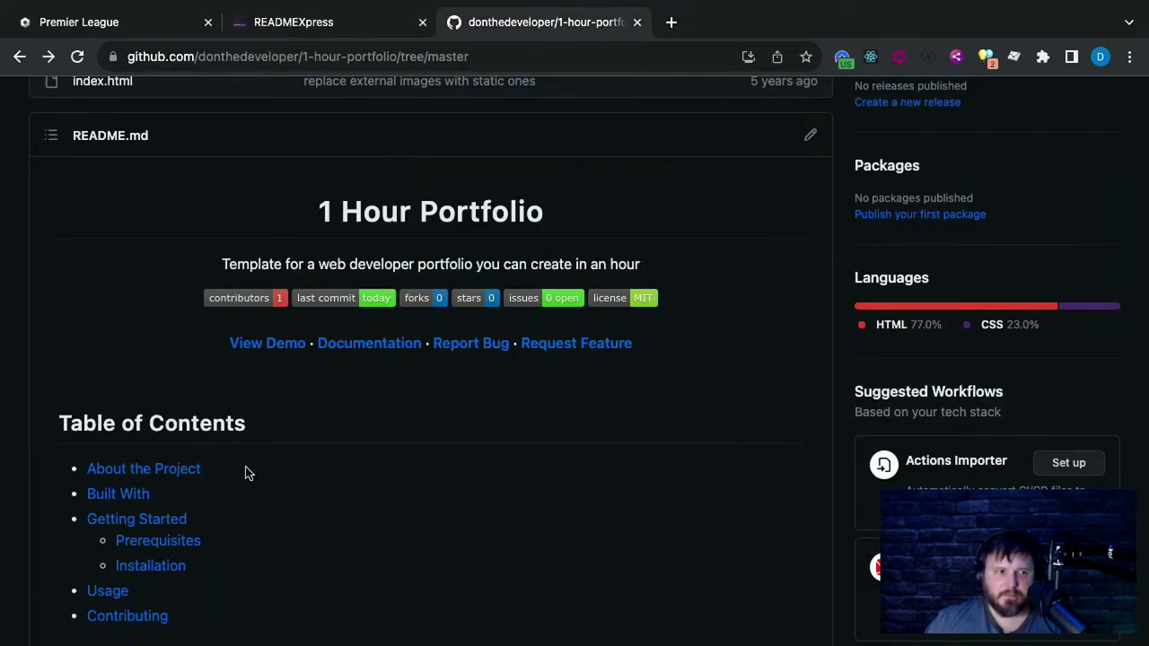
{"action": "scroll", "coordinate": [281, 474], "scroll_direction": "down", "scroll_amount": 1}
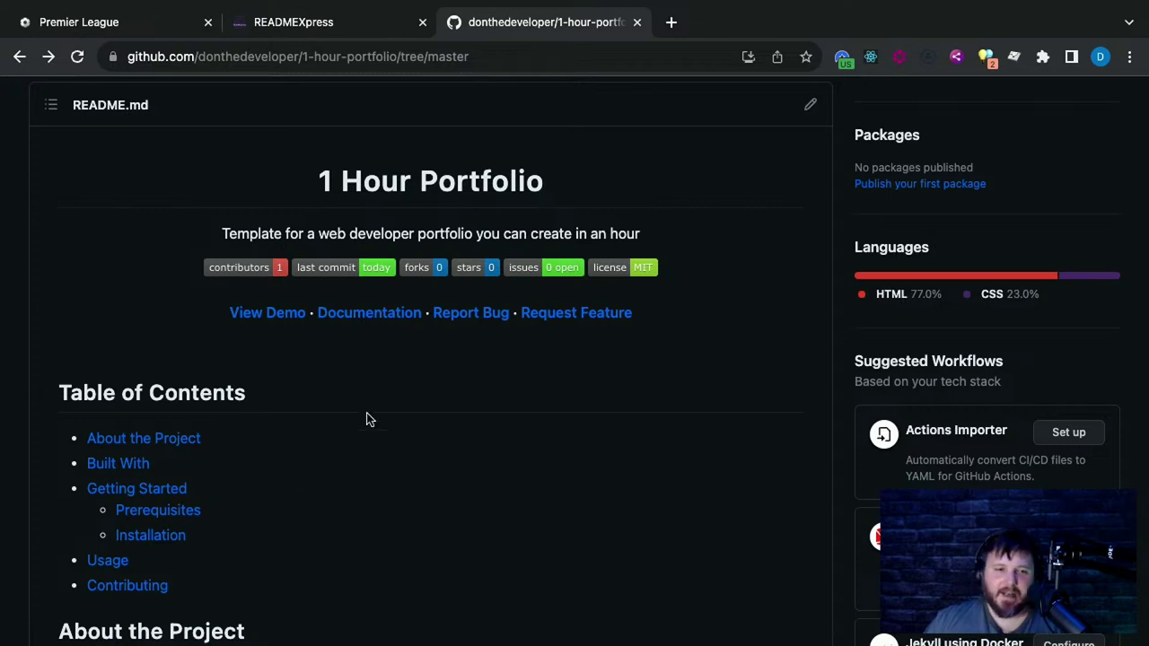
{"action": "scroll", "coordinate": [269, 563], "scroll_direction": "down", "scroll_amount": 3}
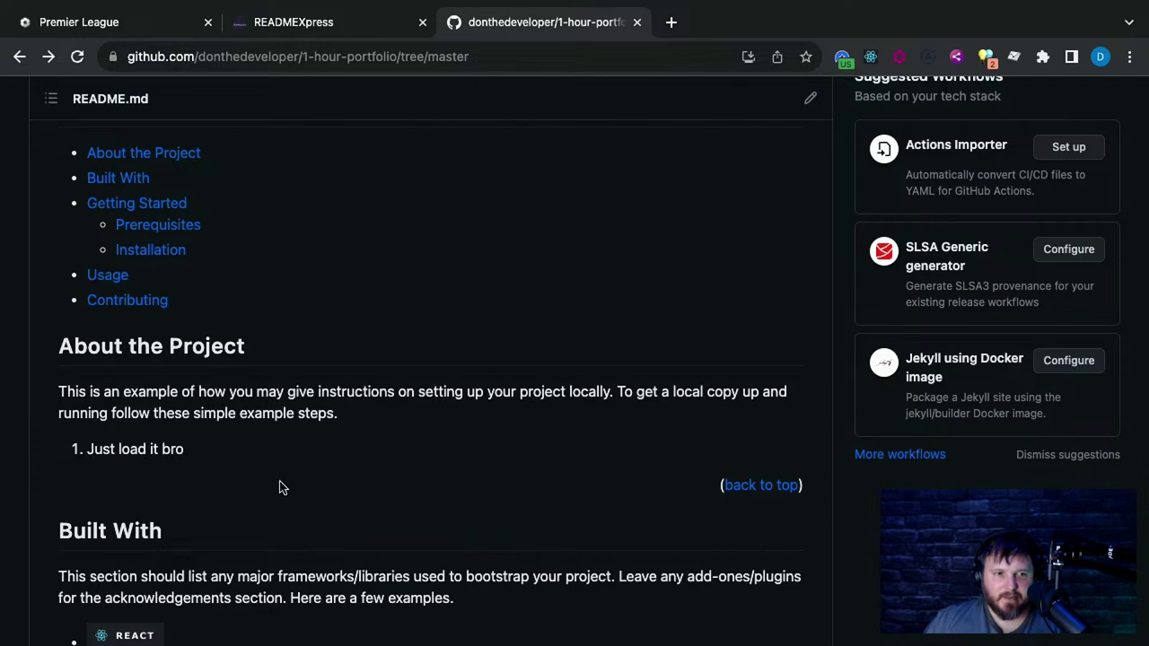
{"action": "left_click_drag", "start_coordinate": [189, 452], "coordinate": [86, 449]}
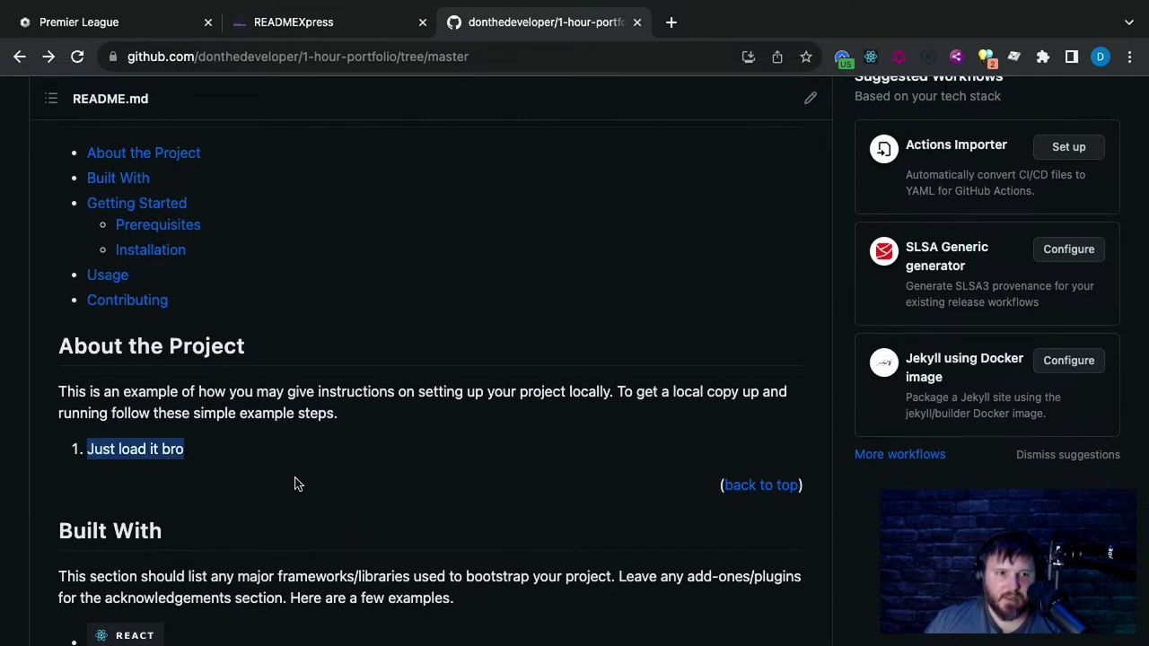
{"action": "scroll", "coordinate": [317, 484], "scroll_direction": "down", "scroll_amount": 1}
{"action": "scroll", "coordinate": [318, 485], "scroll_direction": "down", "scroll_amount": 1}
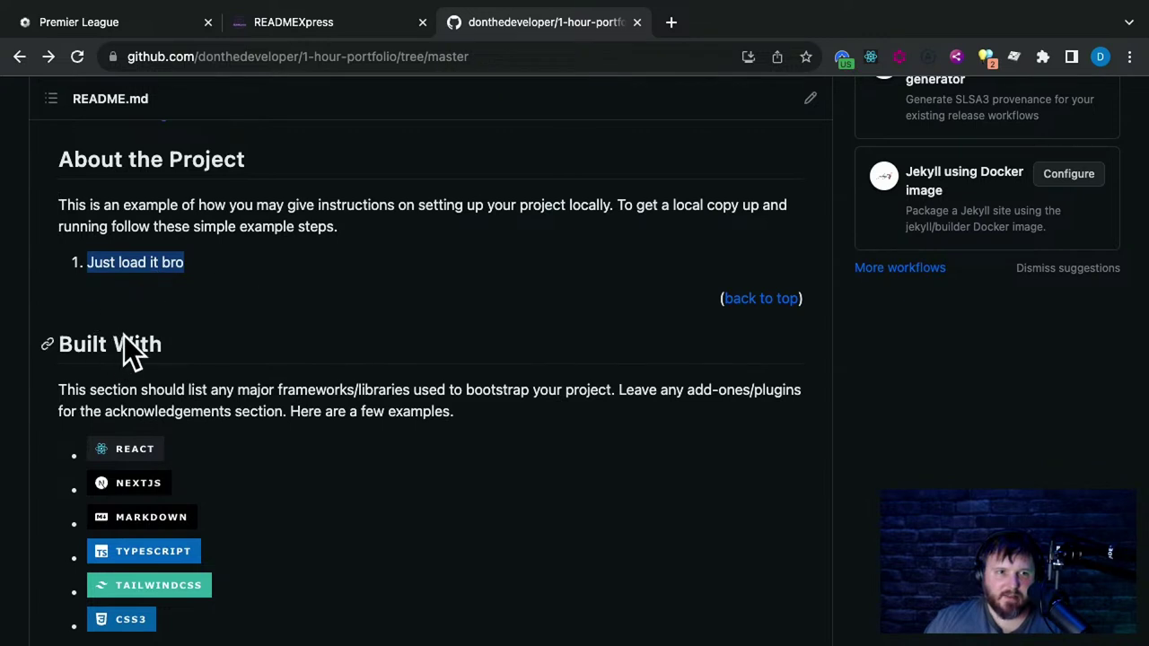
{"action": "scroll", "coordinate": [139, 336], "scroll_direction": "down", "scroll_amount": 3}
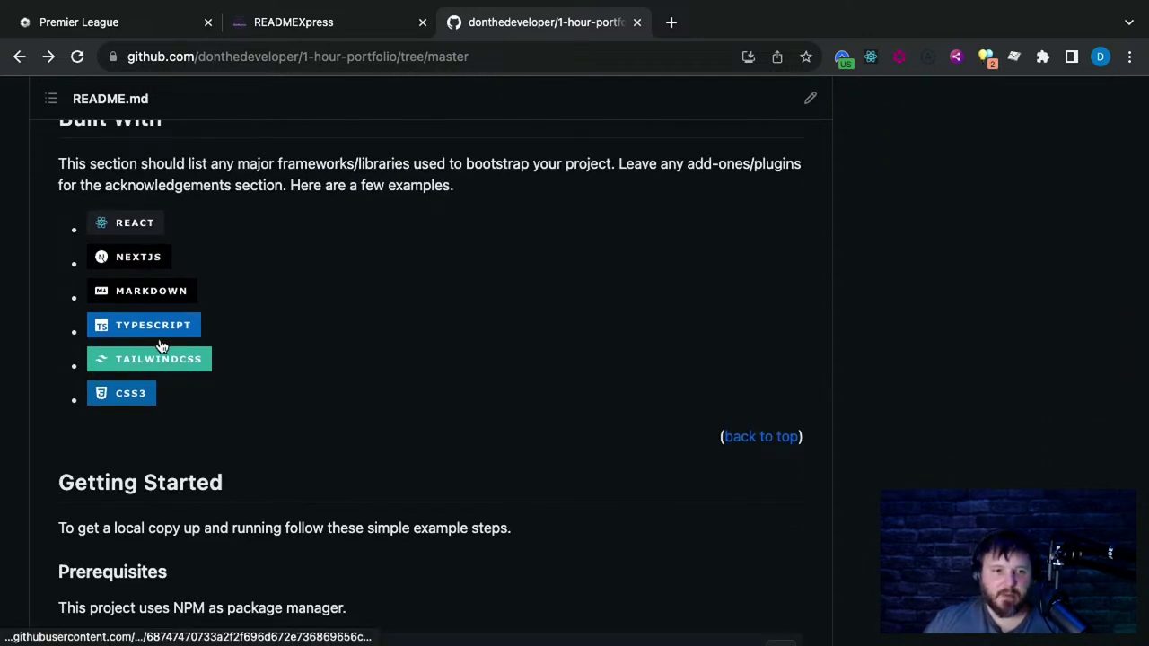
{"action": "scroll", "coordinate": [153, 341], "scroll_direction": "down", "scroll_amount": 3}
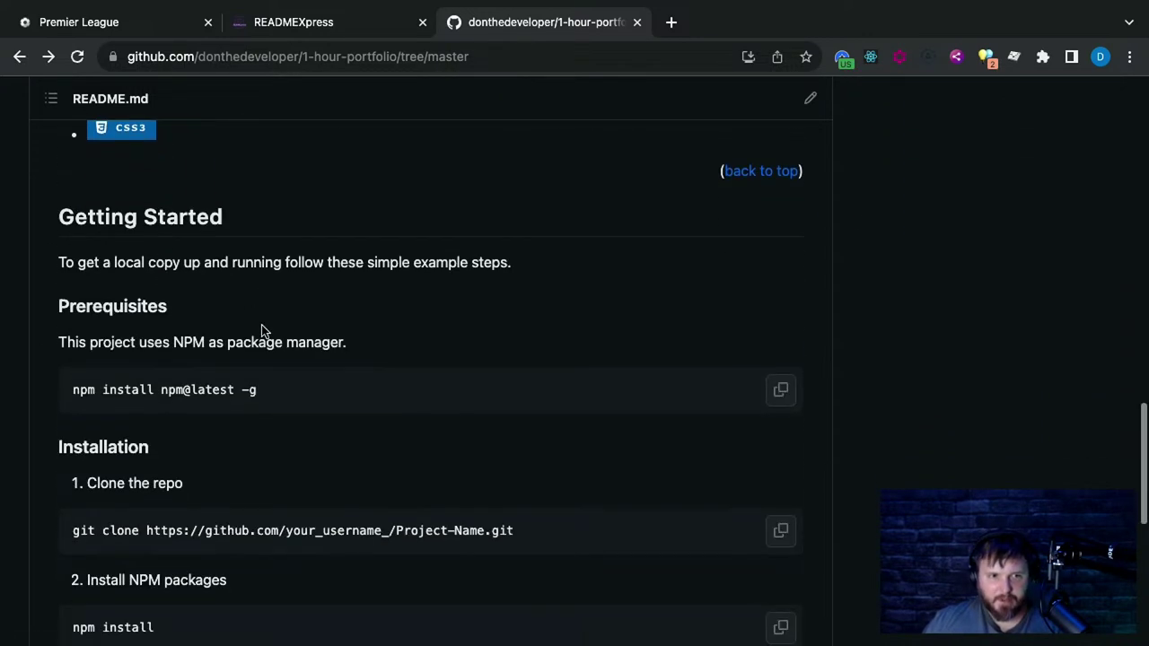
{"action": "scroll", "coordinate": [262, 330], "scroll_direction": "down", "scroll_amount": 1}
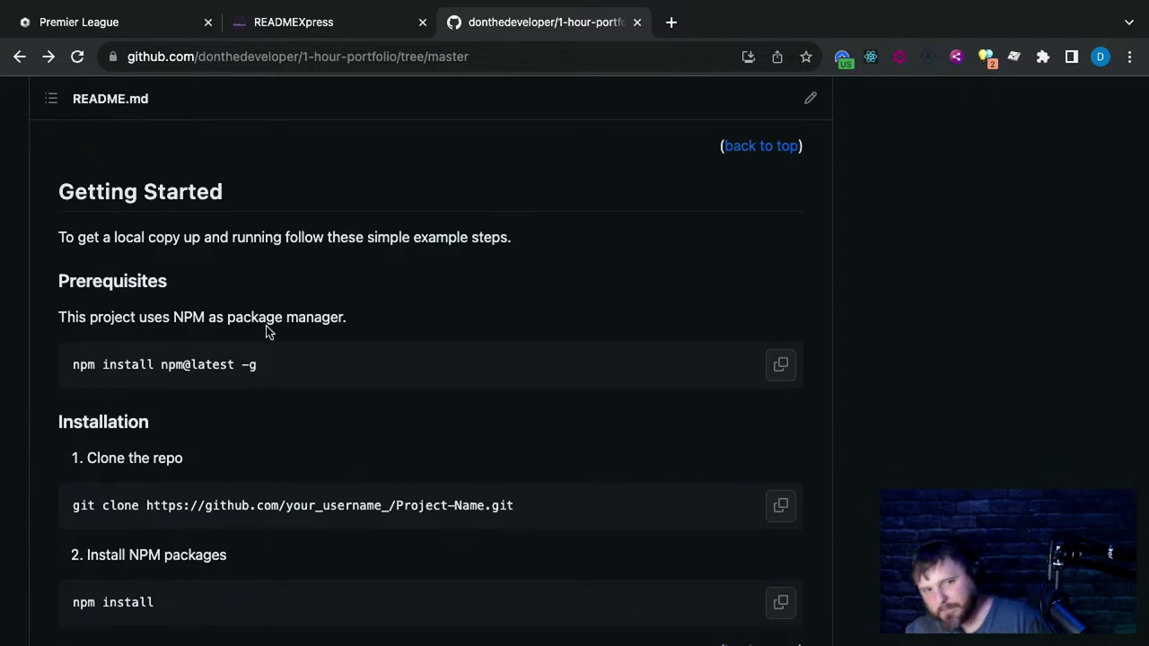
{"action": "scroll", "coordinate": [259, 368], "scroll_direction": "down", "scroll_amount": 3}
{"action": "scroll", "coordinate": [258, 368], "scroll_direction": "up", "scroll_amount": 1}
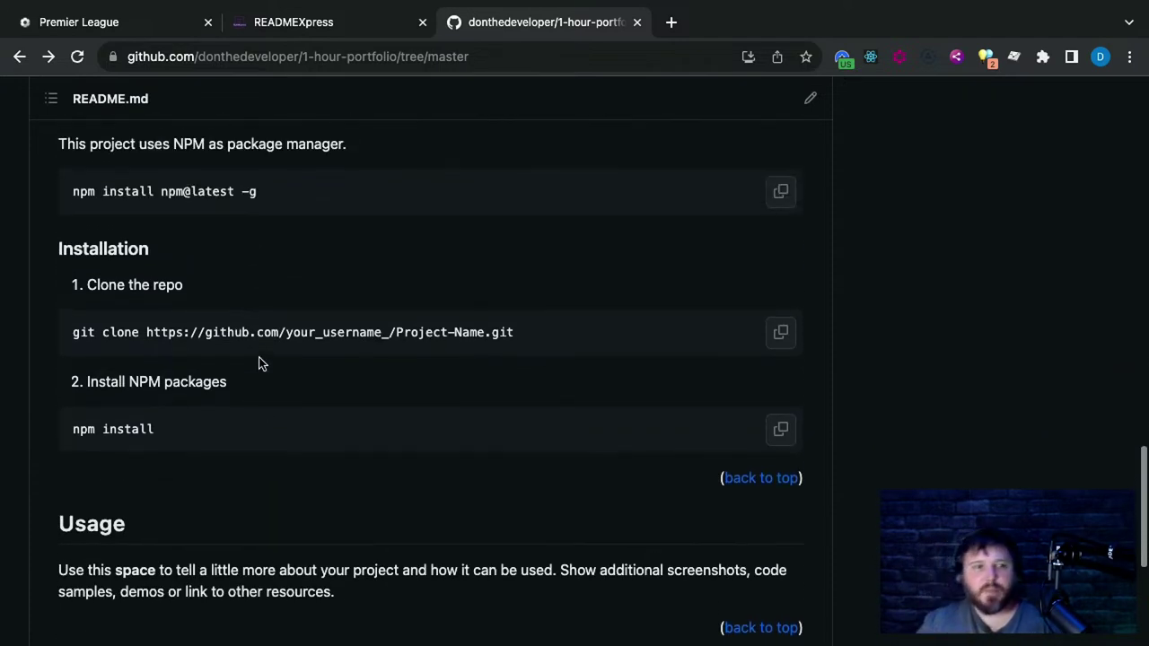
{"action": "scroll", "coordinate": [248, 362], "scroll_direction": "down", "scroll_amount": 3}
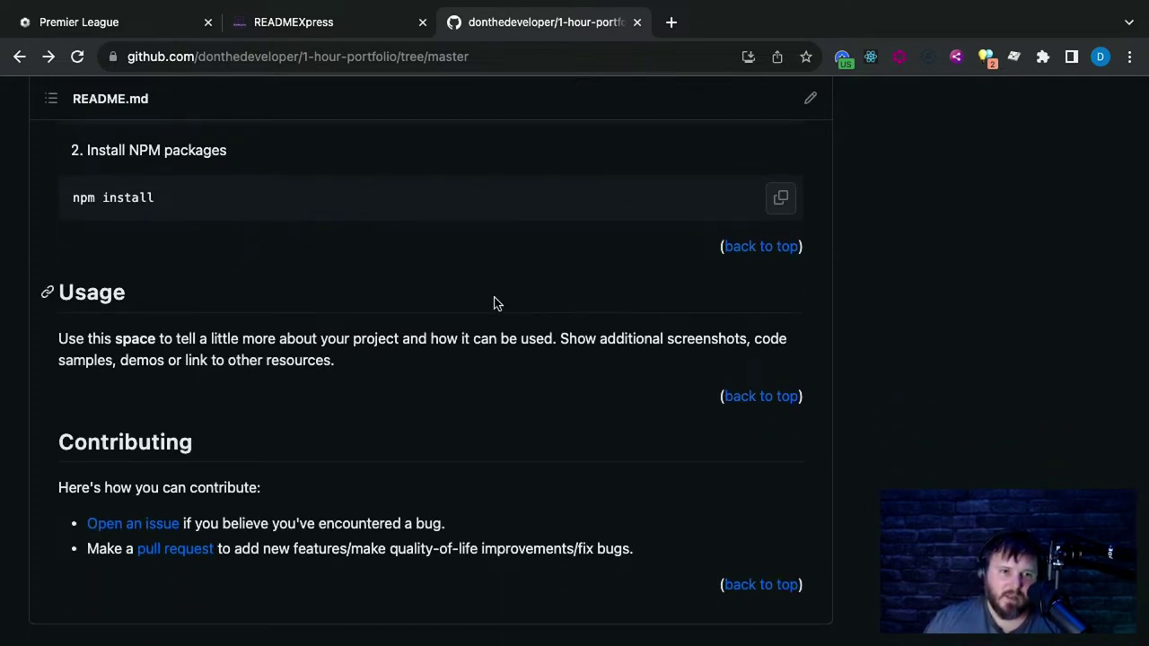
{"action": "scroll", "coordinate": [410, 418], "scroll_direction": "down", "scroll_amount": 3}
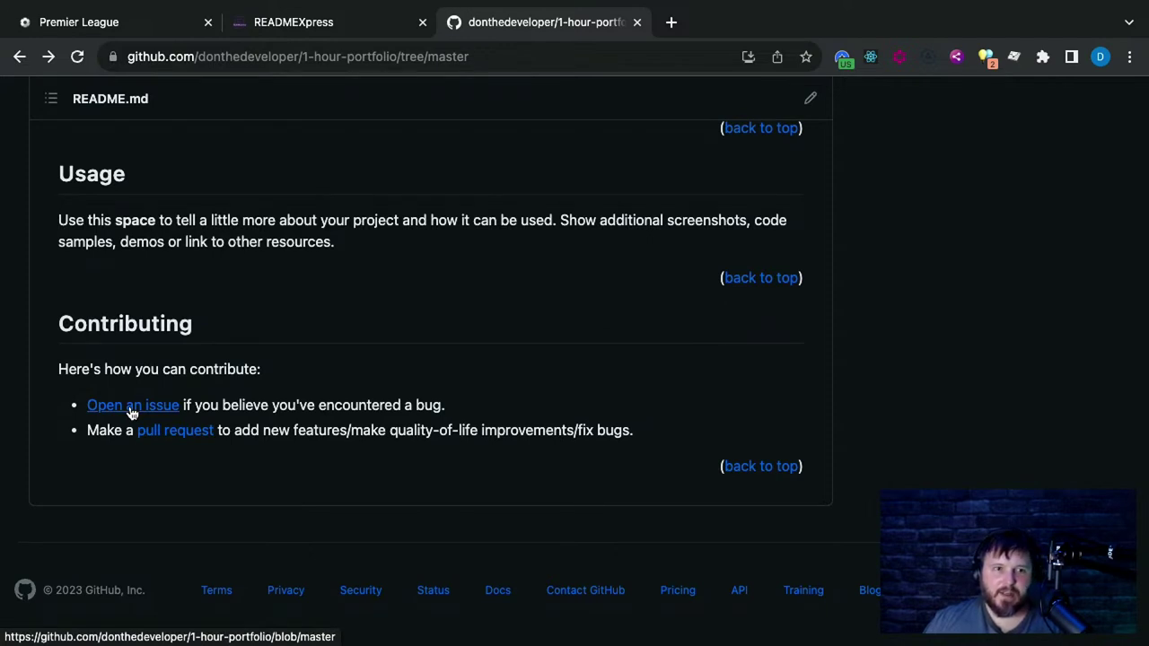
Test the "Open an issue" and "pull request" links under Contributing in separate tabs, closing each one after checking it
{"action": "left_click", "coordinate": [132, 412], "text": "super"}
{"action": "left_click", "coordinate": [745, 22]}
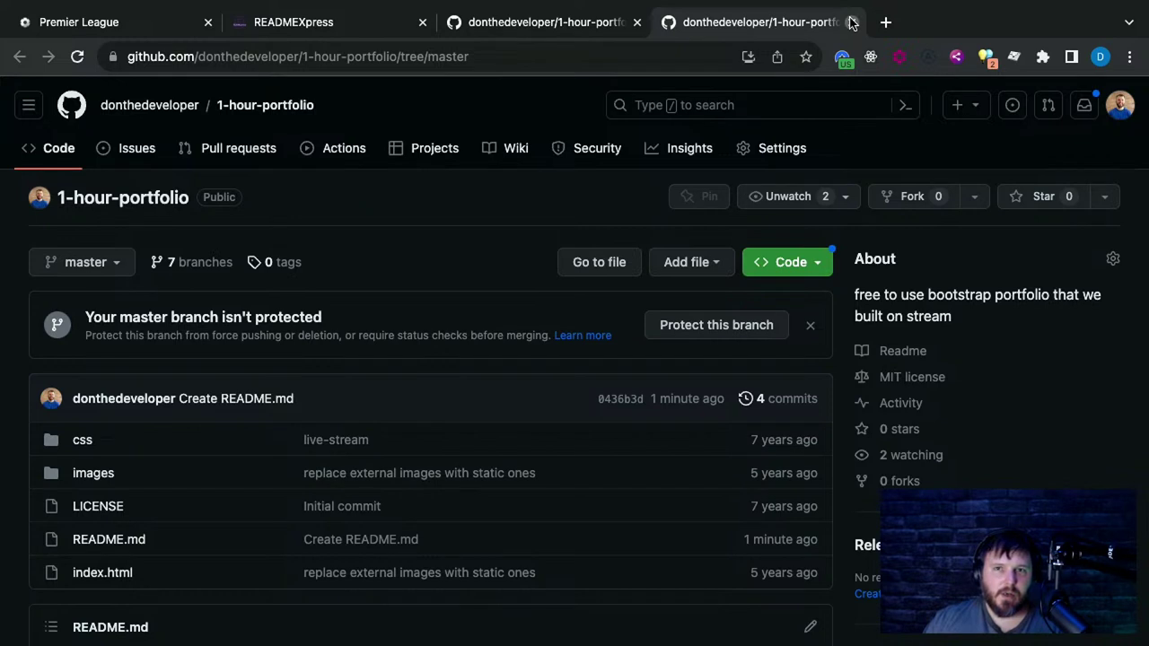
{"action": "left_click", "coordinate": [851, 22]}
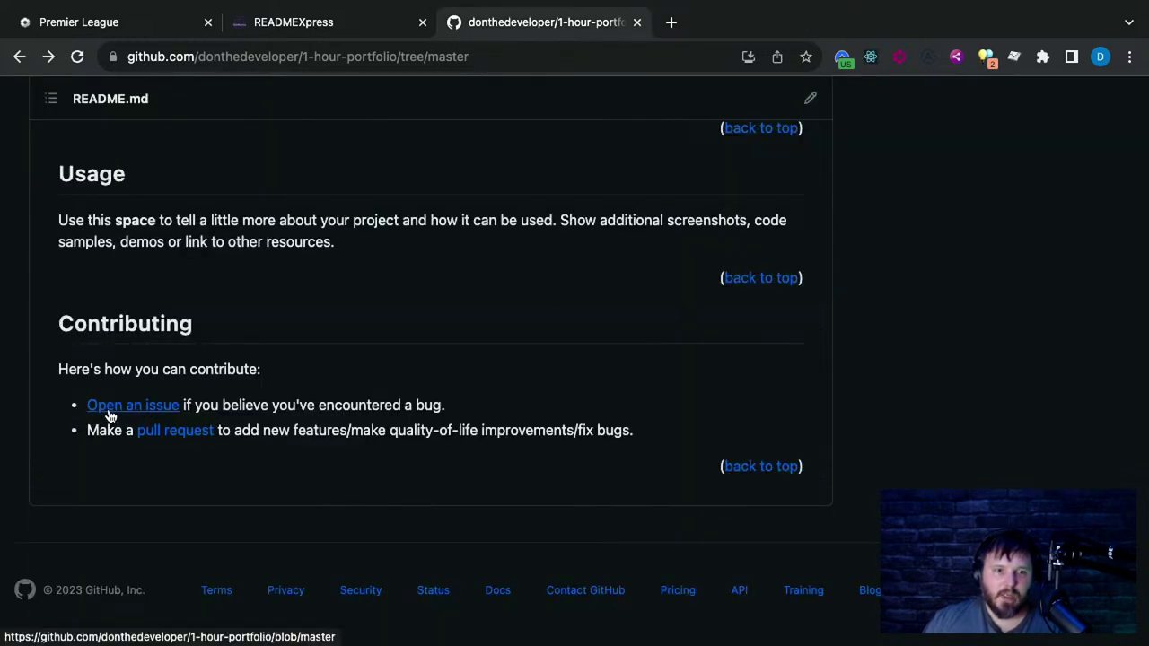
{"action": "left_click", "coordinate": [173, 437], "text": "super"}
{"action": "left_click", "coordinate": [758, 23]}
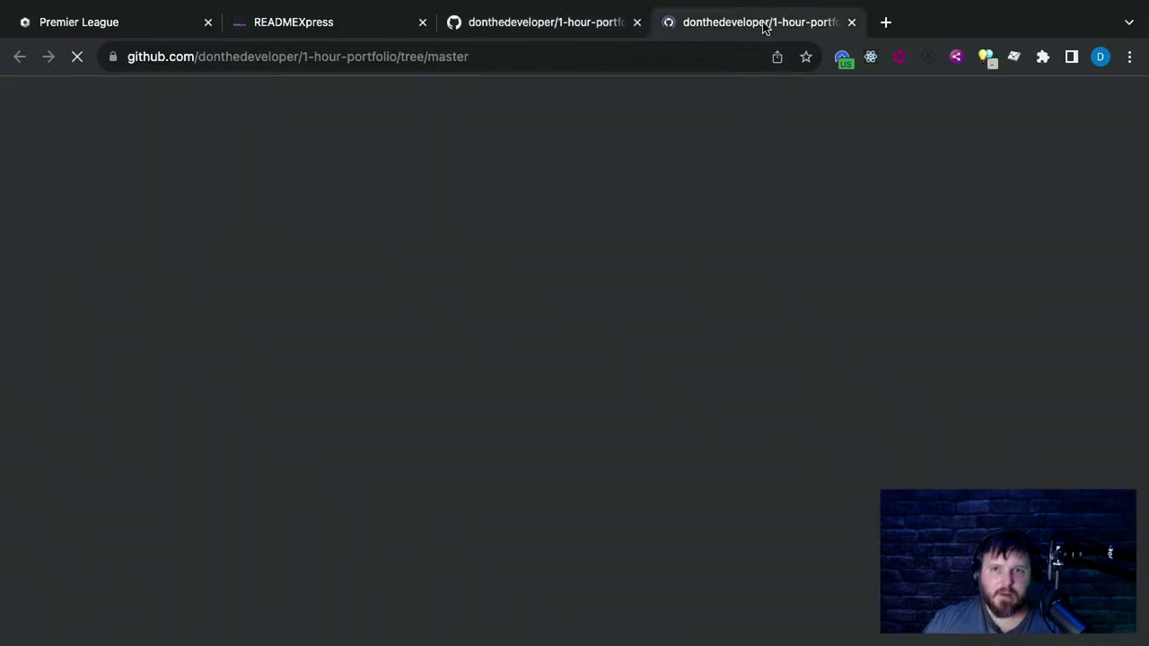
{"action": "left_click", "coordinate": [848, 21]}
Examine the README's Contributing text and compare it with the Getting Started, Installation and Usage sections above
{"action": "scroll", "coordinate": [413, 416], "scroll_direction": "up", "scroll_amount": 15}
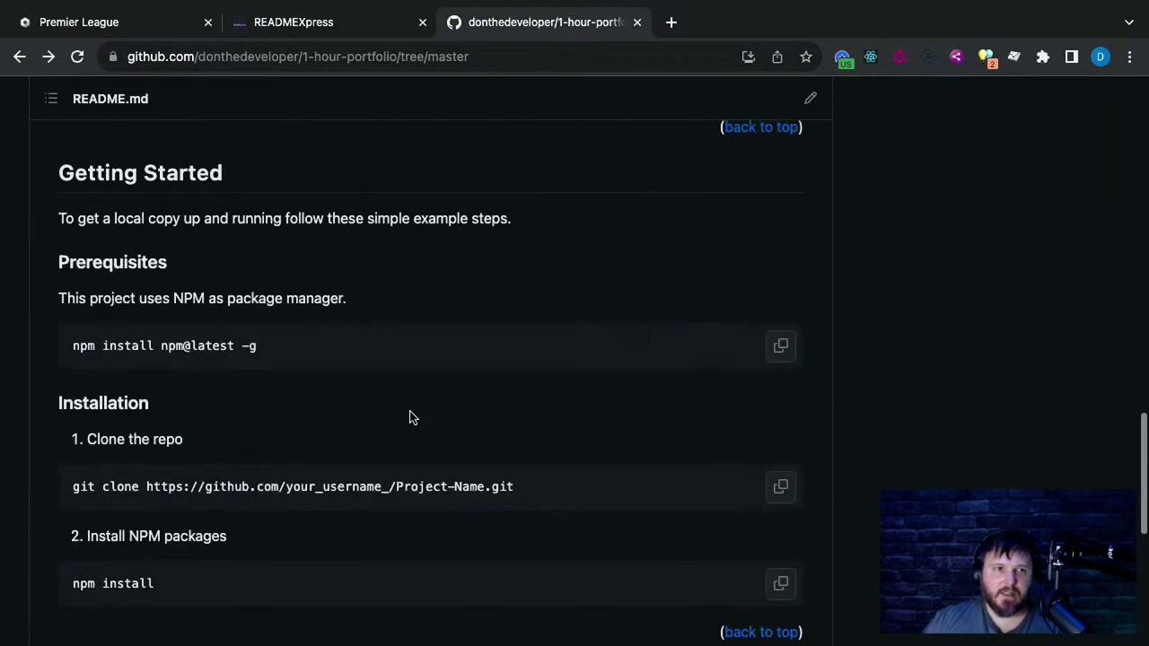
{"action": "scroll", "coordinate": [413, 417], "scroll_direction": "down", "scroll_amount": 15}
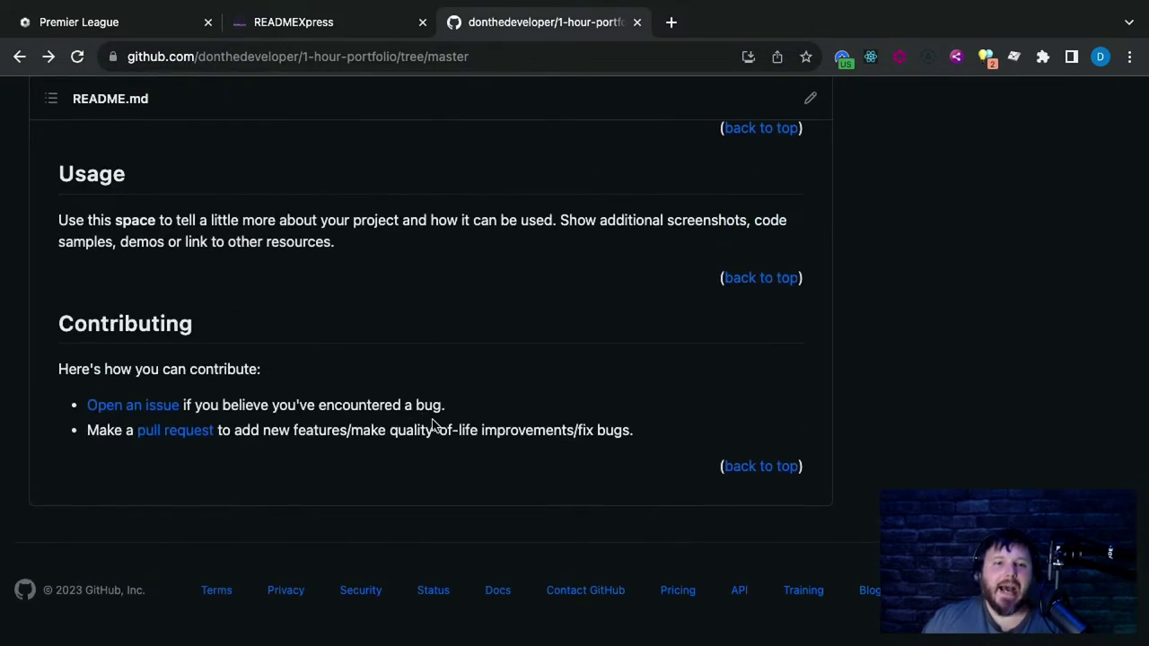
{"action": "left_click_drag", "start_coordinate": [663, 436], "coordinate": [530, 452]}
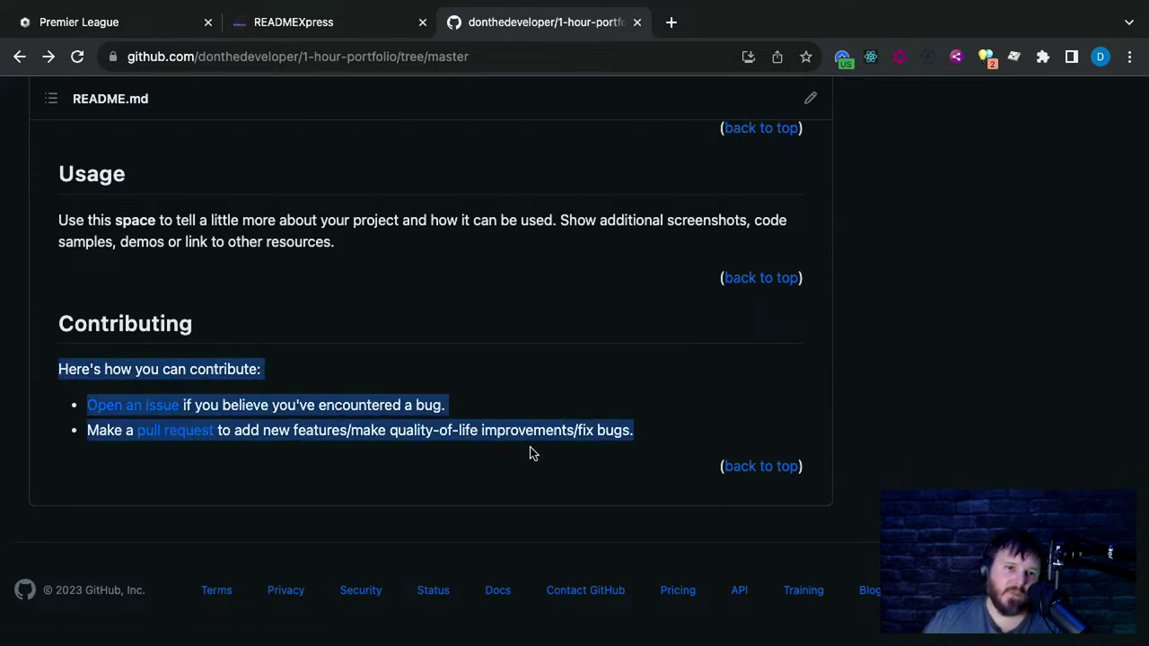
{"action": "left_click", "coordinate": [660, 438]}
{"action": "left_click_drag", "start_coordinate": [674, 431], "coordinate": [31, 358]}
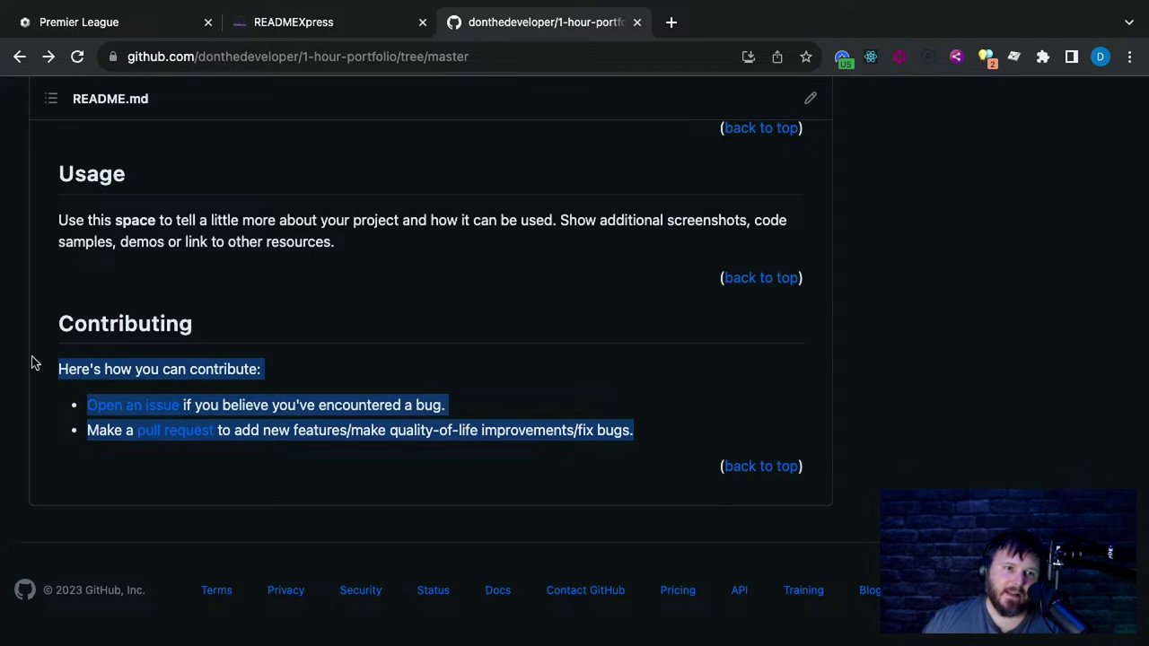
{"action": "left_click", "coordinate": [503, 406]}
{"action": "left_click_drag", "start_coordinate": [680, 435], "coordinate": [49, 293]}
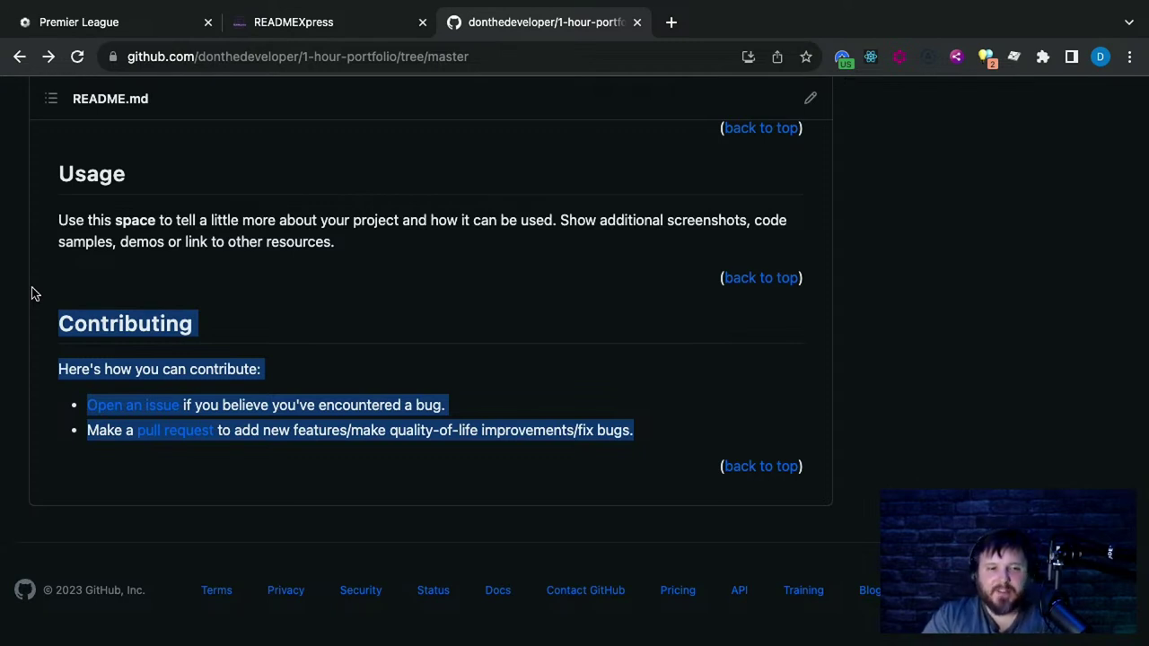
{"action": "left_click", "coordinate": [533, 360]}
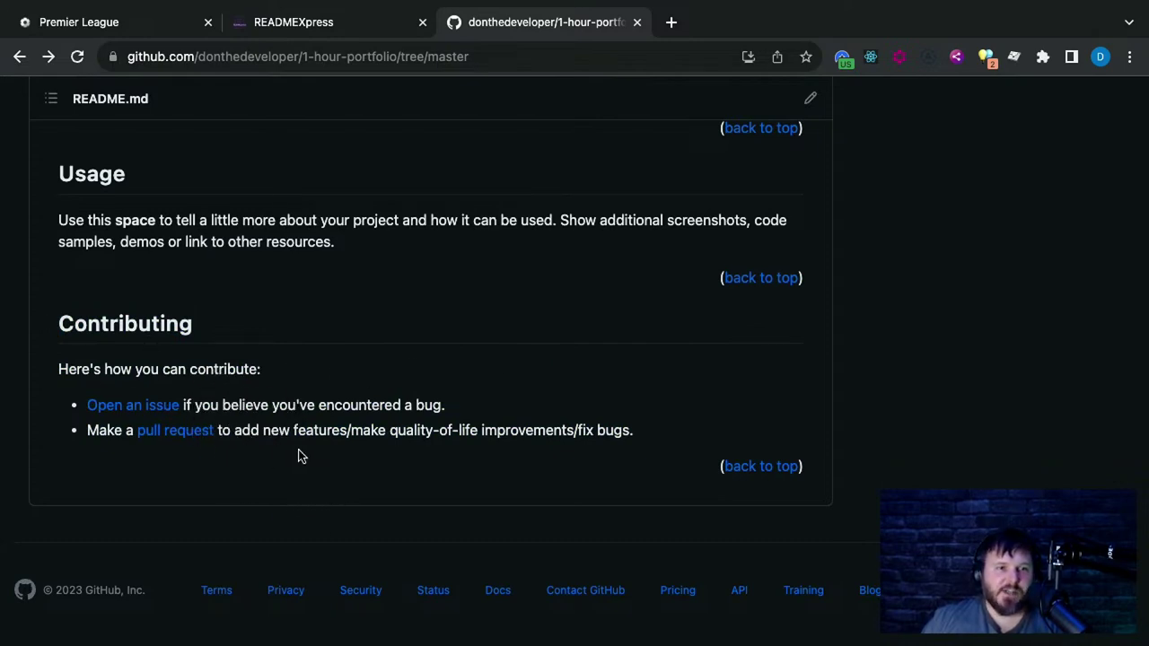
{"action": "scroll", "coordinate": [300, 454], "scroll_direction": "up", "scroll_amount": 3}
{"action": "scroll", "coordinate": [313, 454], "scroll_direction": "down", "scroll_amount": 3}
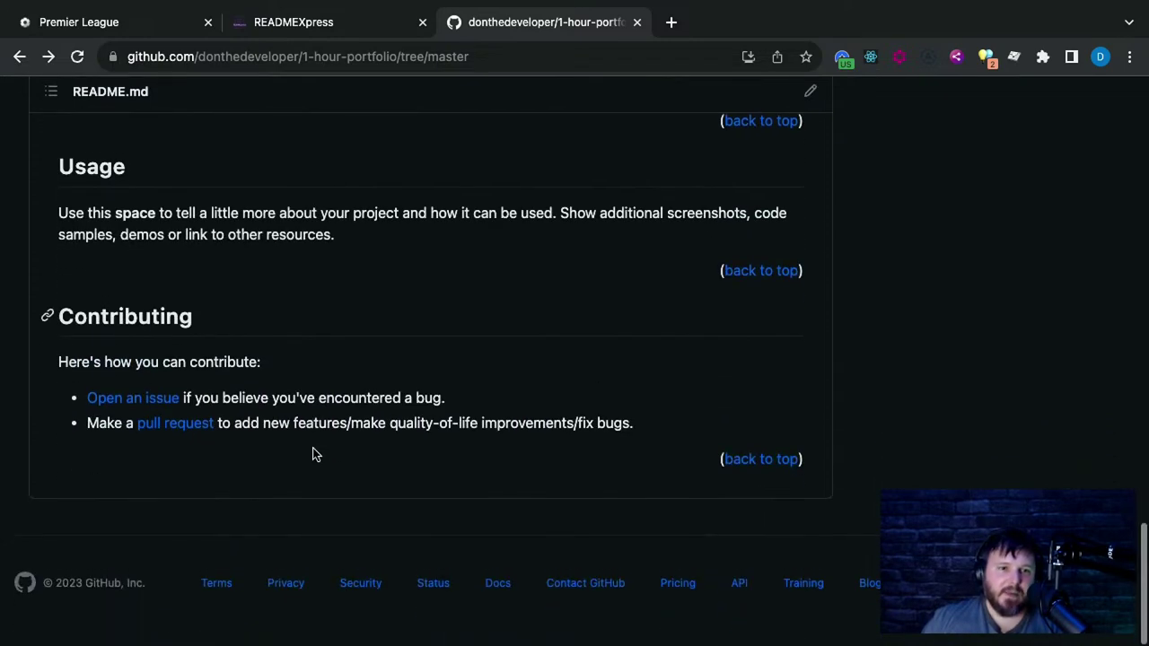
{"action": "scroll", "coordinate": [314, 456], "scroll_direction": "up", "scroll_amount": 20}
{"action": "scroll", "coordinate": [314, 456], "scroll_direction": "down", "scroll_amount": 15}
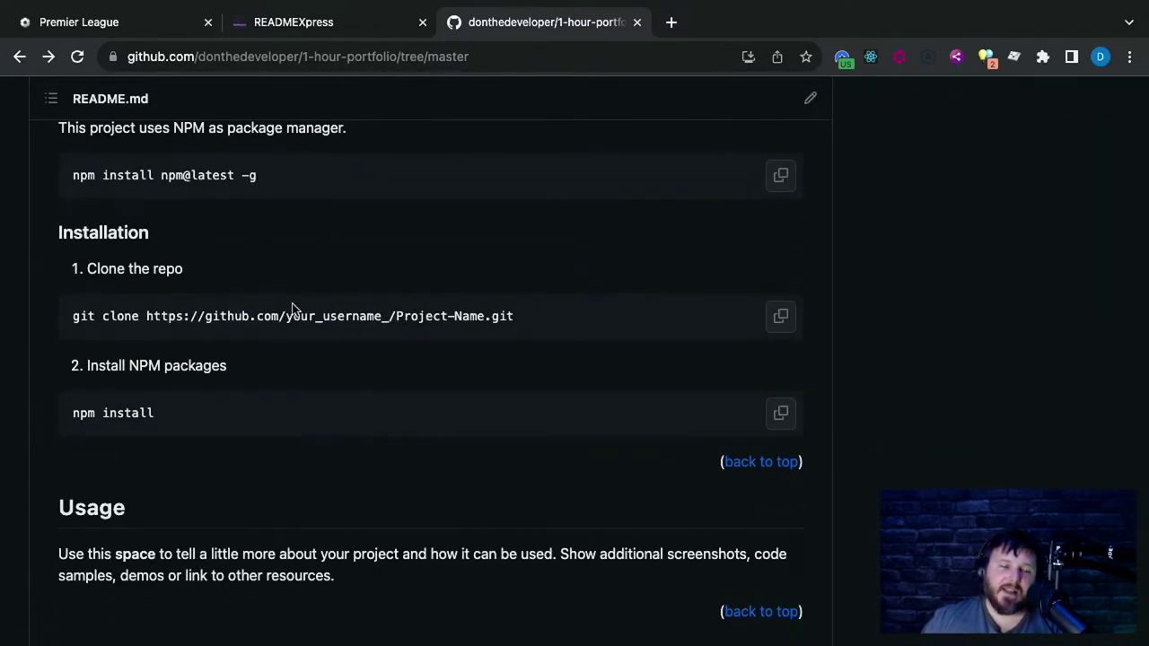
Switch to READMEXpress, look over its form sections through Built With, and check the site's GitHub link in a separate tab
{"action": "left_click", "coordinate": [292, 27]}
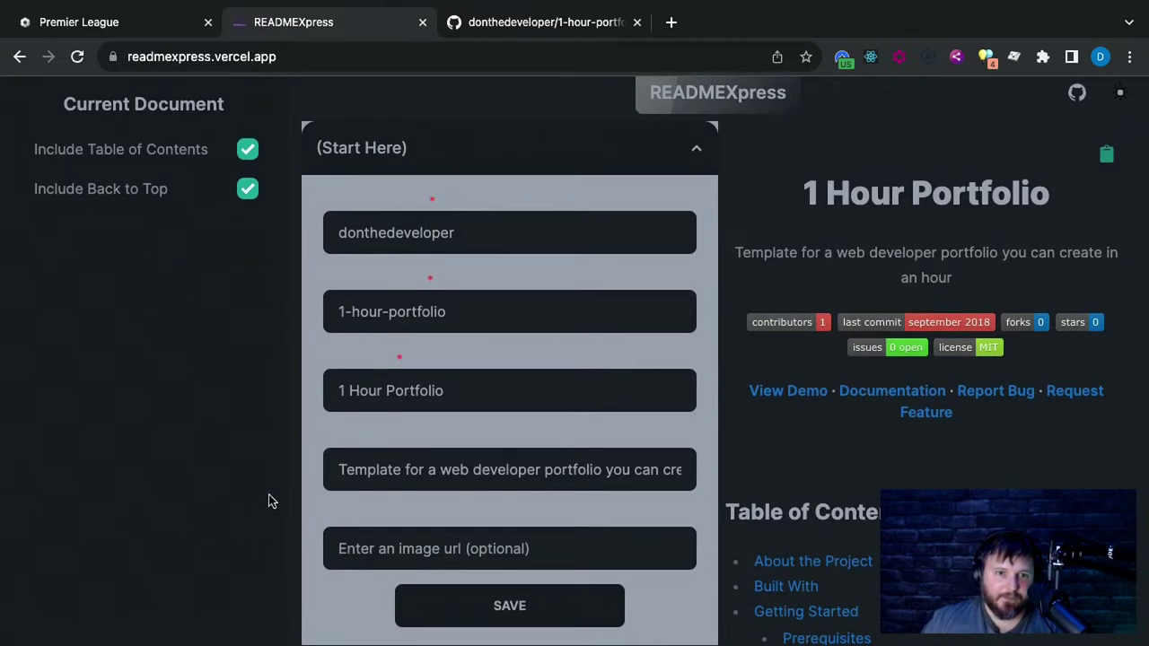
{"action": "scroll", "coordinate": [326, 500], "scroll_direction": "down", "scroll_amount": 10}
{"action": "scroll", "coordinate": [309, 532], "scroll_direction": "up", "scroll_amount": 3}
{"action": "scroll", "coordinate": [309, 535], "scroll_direction": "up", "scroll_amount": 2}
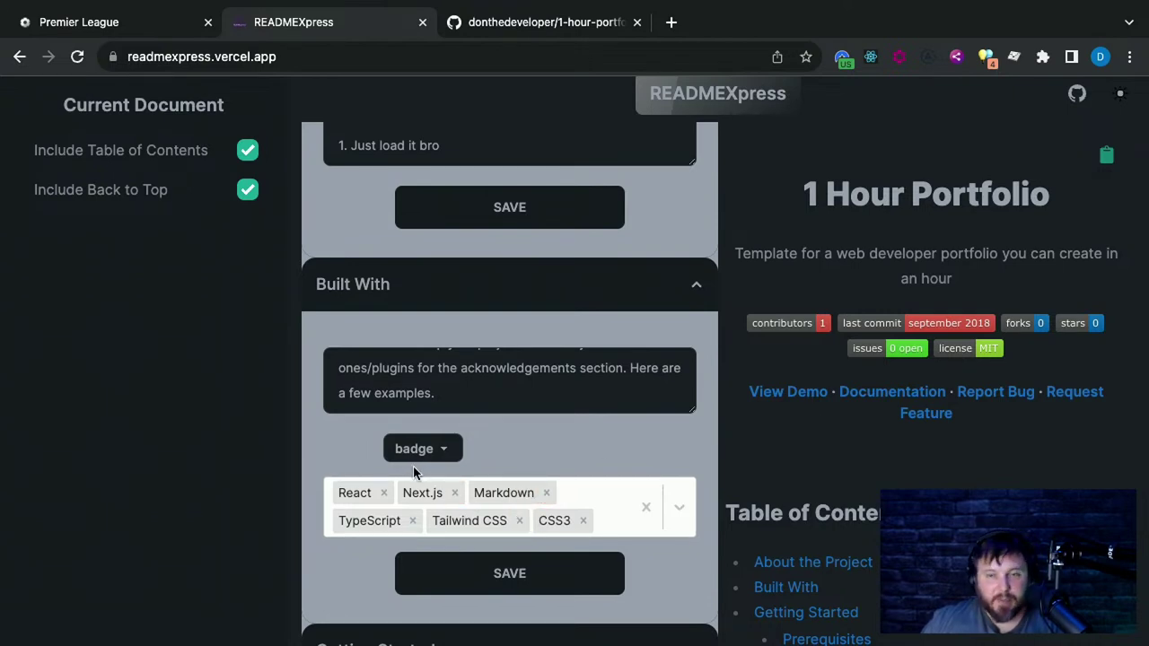
{"action": "scroll", "coordinate": [413, 465], "scroll_direction": "up", "scroll_amount": 10}
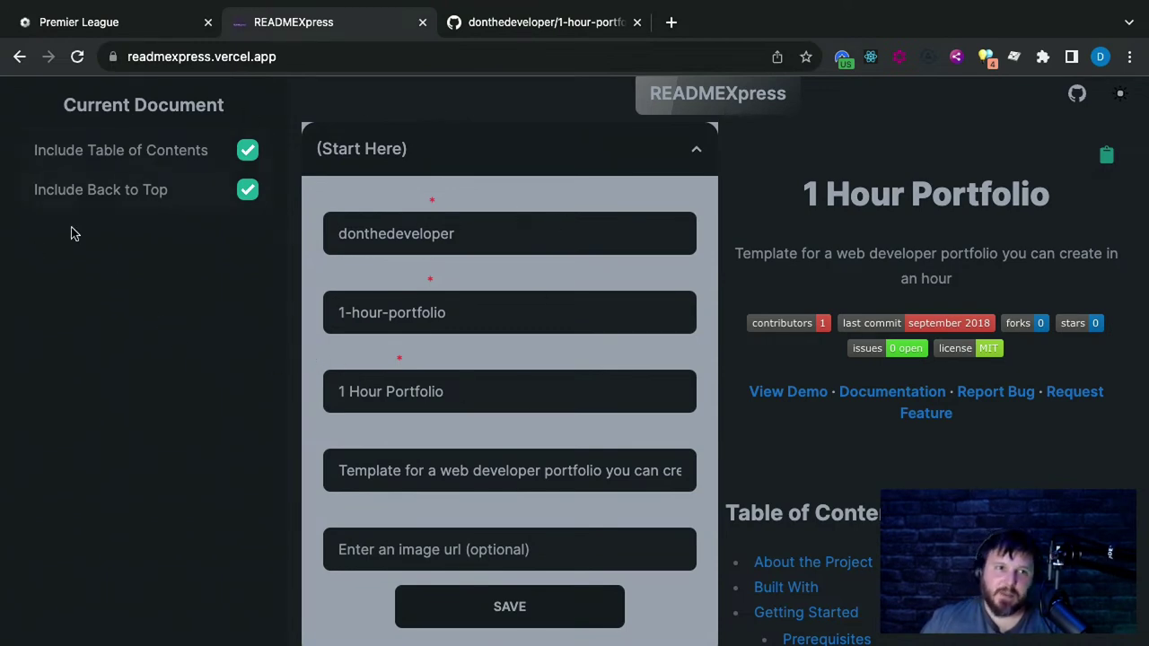
{"action": "scroll", "coordinate": [332, 307], "scroll_direction": "down", "scroll_amount": 5}
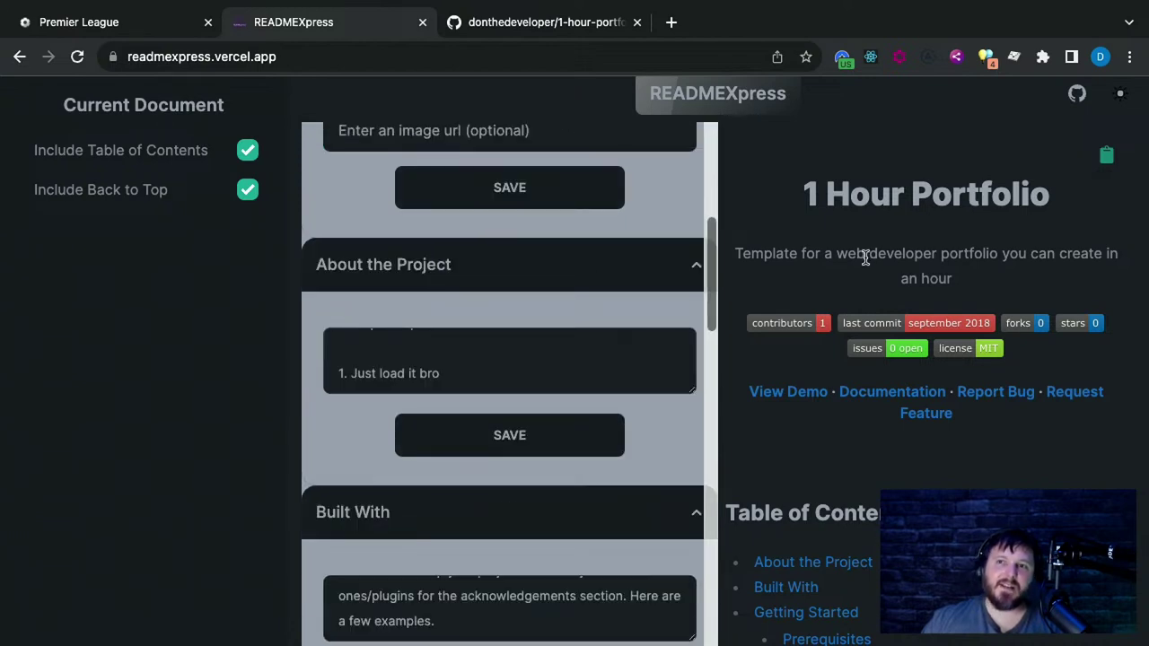
{"action": "scroll", "coordinate": [389, 272], "scroll_direction": "up", "scroll_amount": 5}
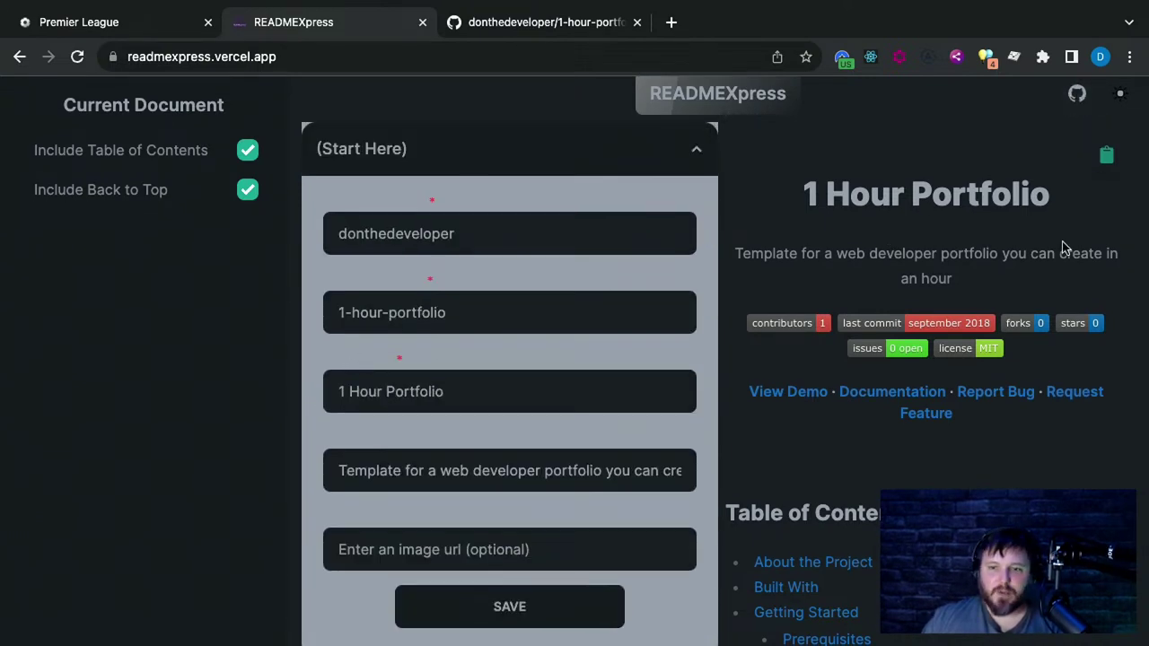
{"action": "left_click", "coordinate": [1077, 93]}
{"action": "left_click", "coordinate": [636, 22]}
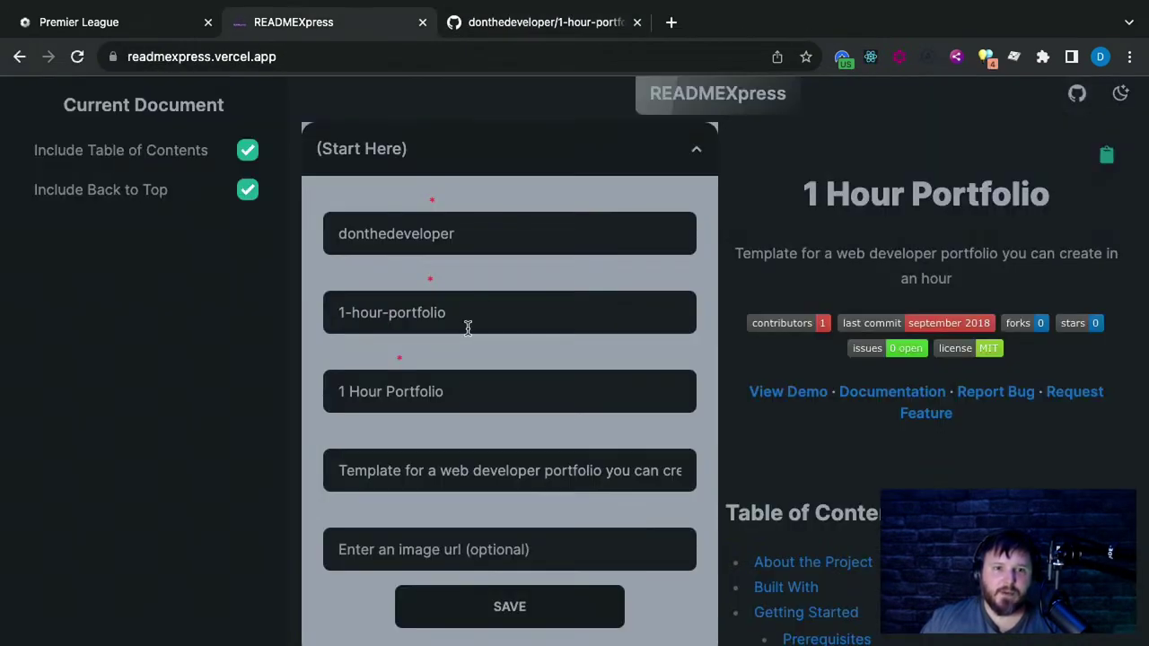
Review the editor's sections from the starting fields down to Usage, and return to the README on GitHub
{"action": "scroll", "coordinate": [392, 328], "scroll_direction": "down", "scroll_amount": 15}
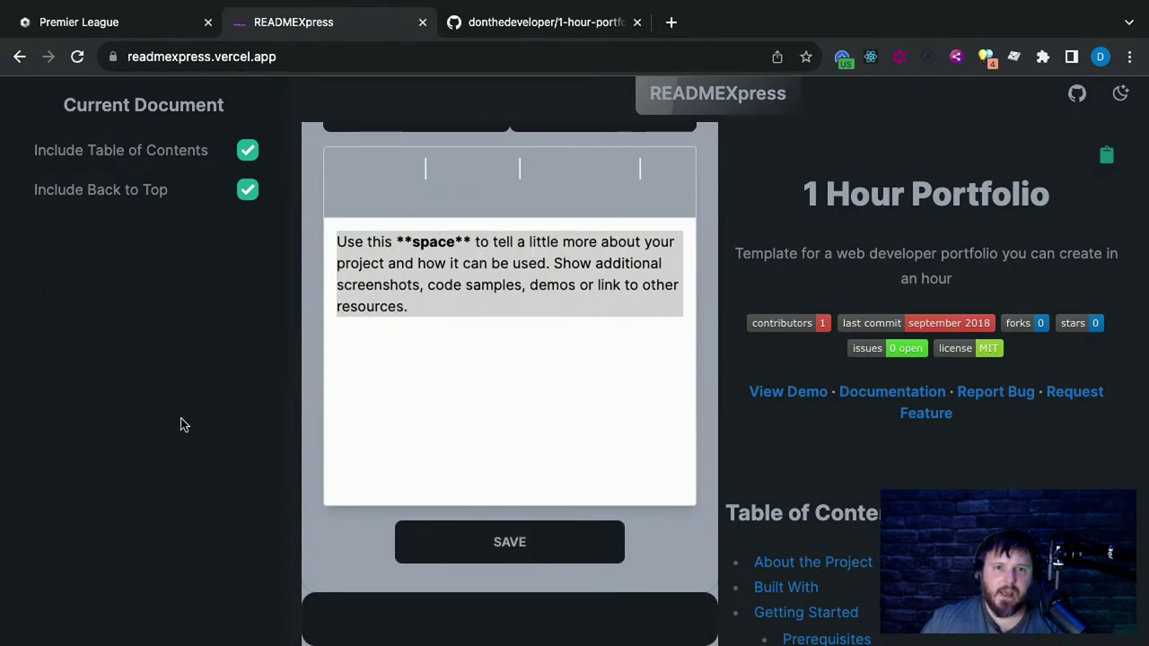
{"action": "scroll", "coordinate": [421, 407], "scroll_direction": "up", "scroll_amount": 15}
{"action": "scroll", "coordinate": [421, 406], "scroll_direction": "down", "scroll_amount": 10}
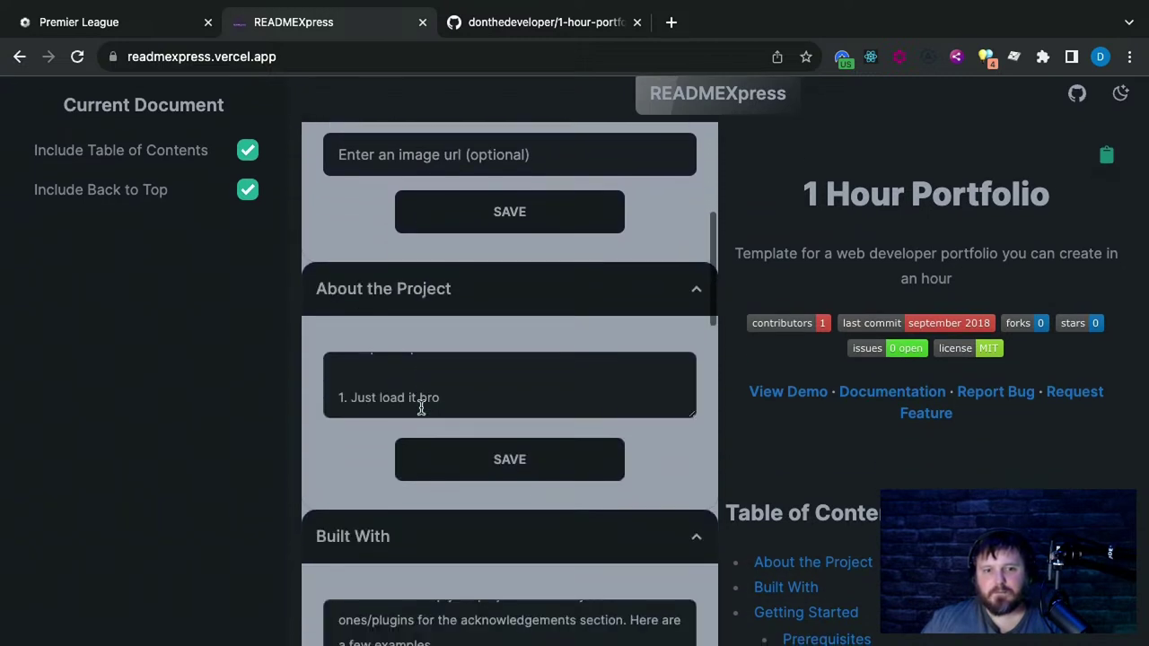
{"action": "scroll", "coordinate": [421, 409], "scroll_direction": "down", "scroll_amount": 8}
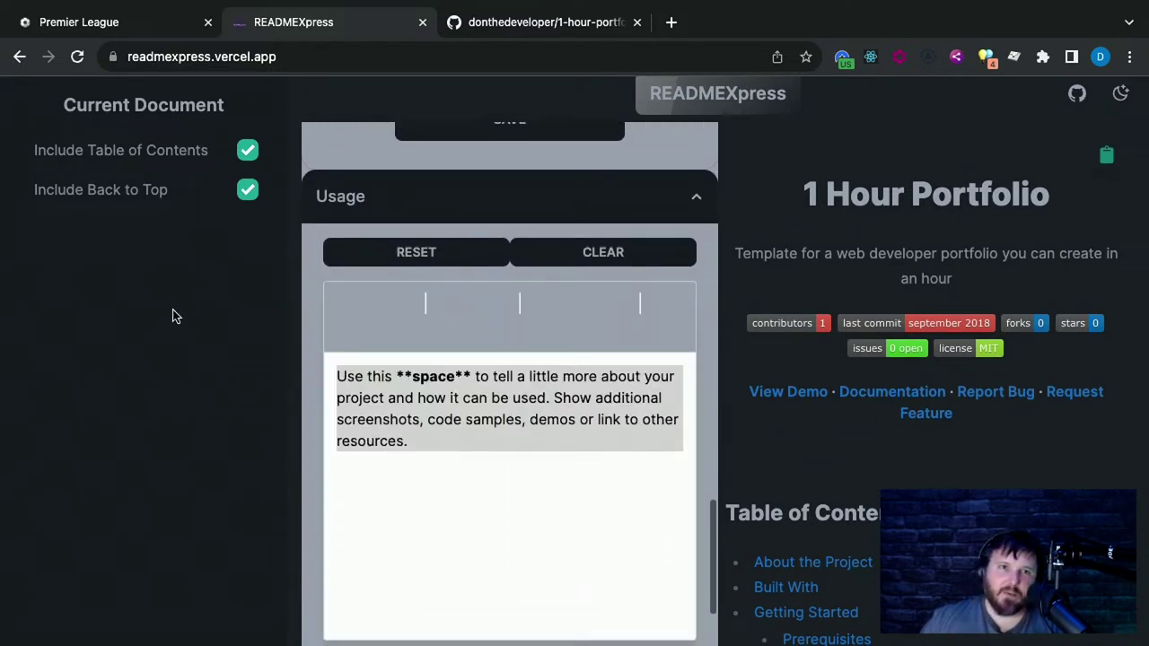
{"action": "scroll", "coordinate": [417, 393], "scroll_direction": "up", "scroll_amount": 18}
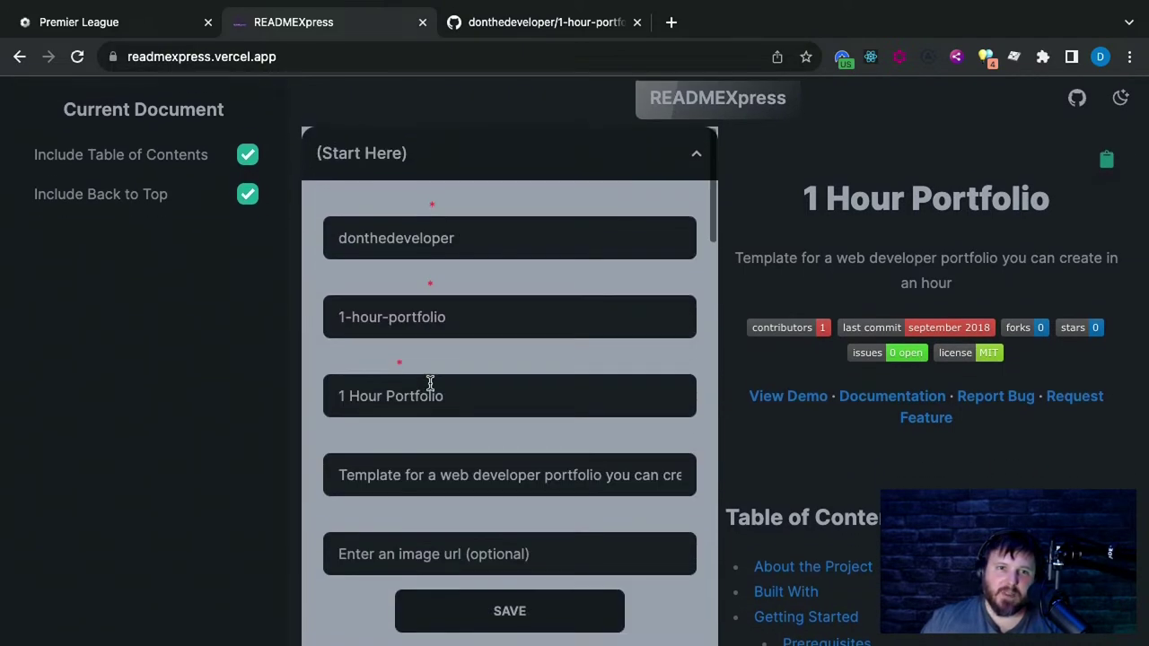
{"action": "left_click", "coordinate": [563, 25]}
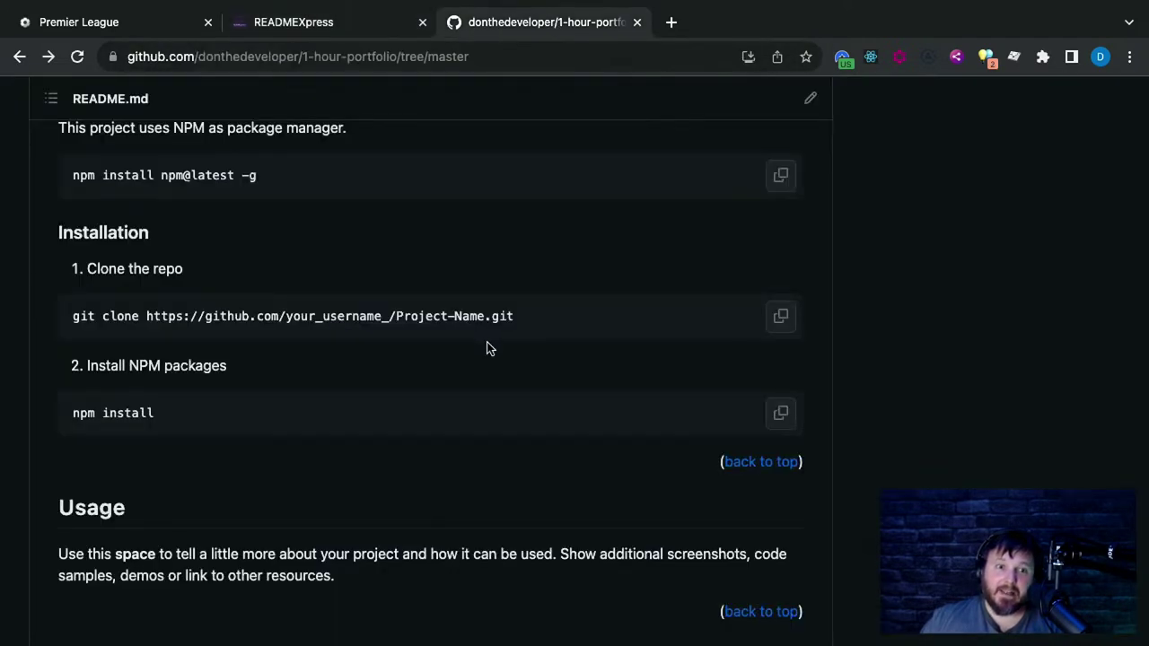
Examine the README on GitHub from its title and Table of Contents through Installation, Usage and Contributing
{"action": "scroll", "coordinate": [487, 347], "scroll_direction": "down", "scroll_amount": 5}
{"action": "scroll", "coordinate": [493, 346], "scroll_direction": "up", "scroll_amount": 15}
{"action": "scroll", "coordinate": [503, 341], "scroll_direction": "up", "scroll_amount": 7}
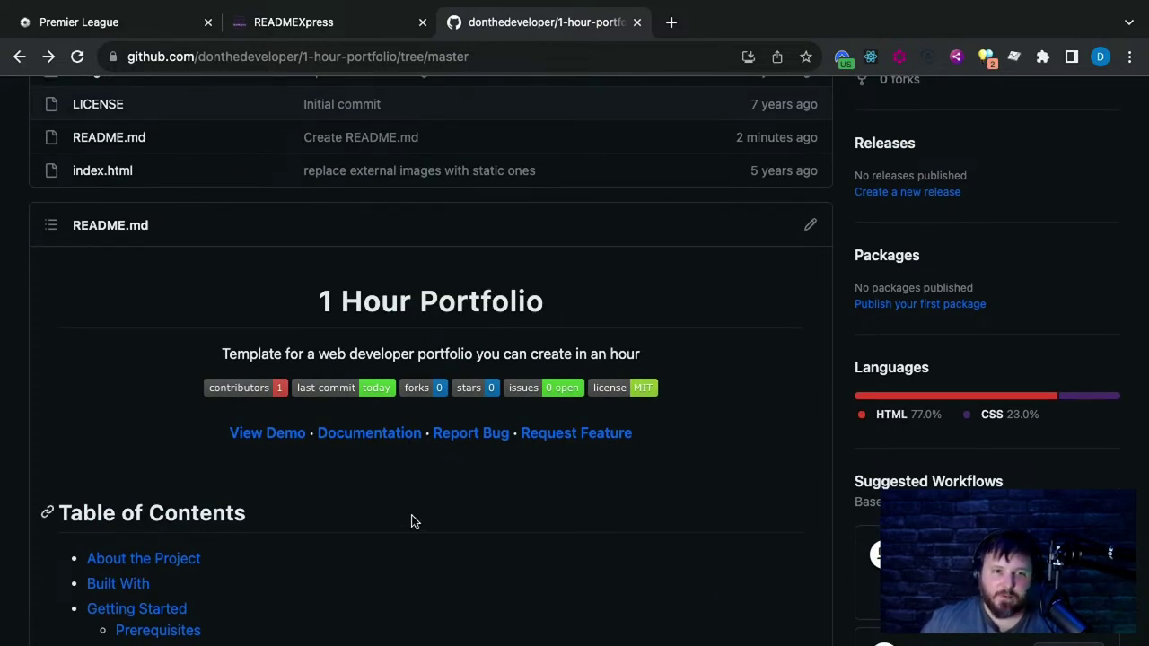
{"action": "scroll", "coordinate": [472, 515], "scroll_direction": "down", "scroll_amount": 10}
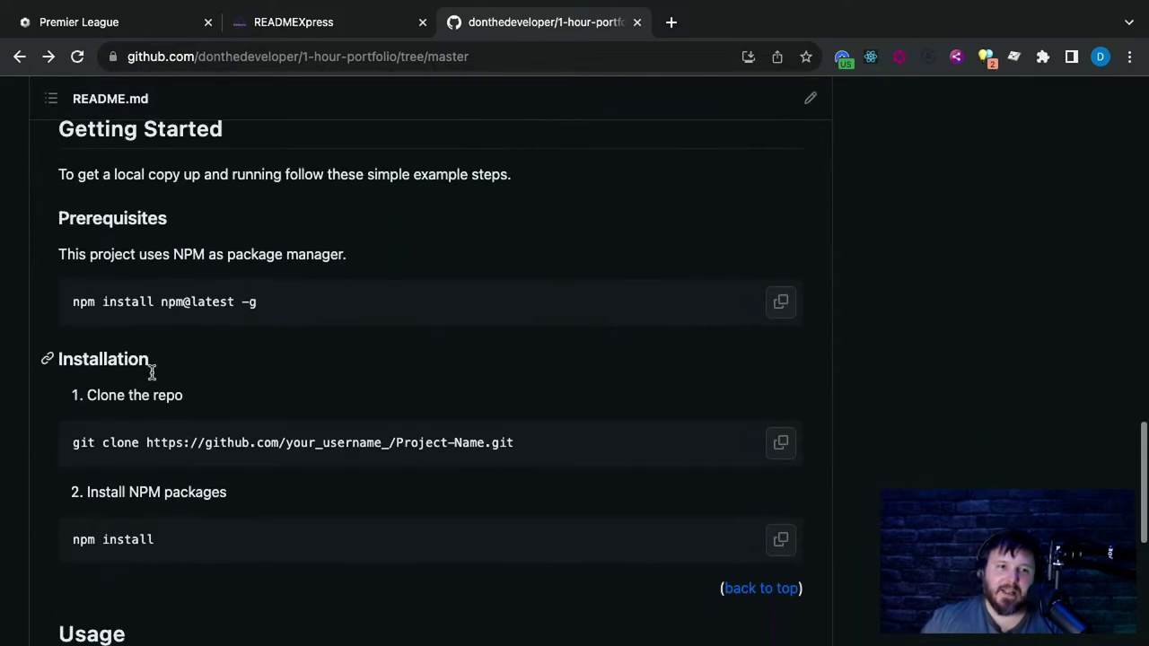
{"action": "scroll", "coordinate": [200, 415], "scroll_direction": "down", "scroll_amount": 8}
{"action": "scroll", "coordinate": [213, 410], "scroll_direction": "up", "scroll_amount": 20}
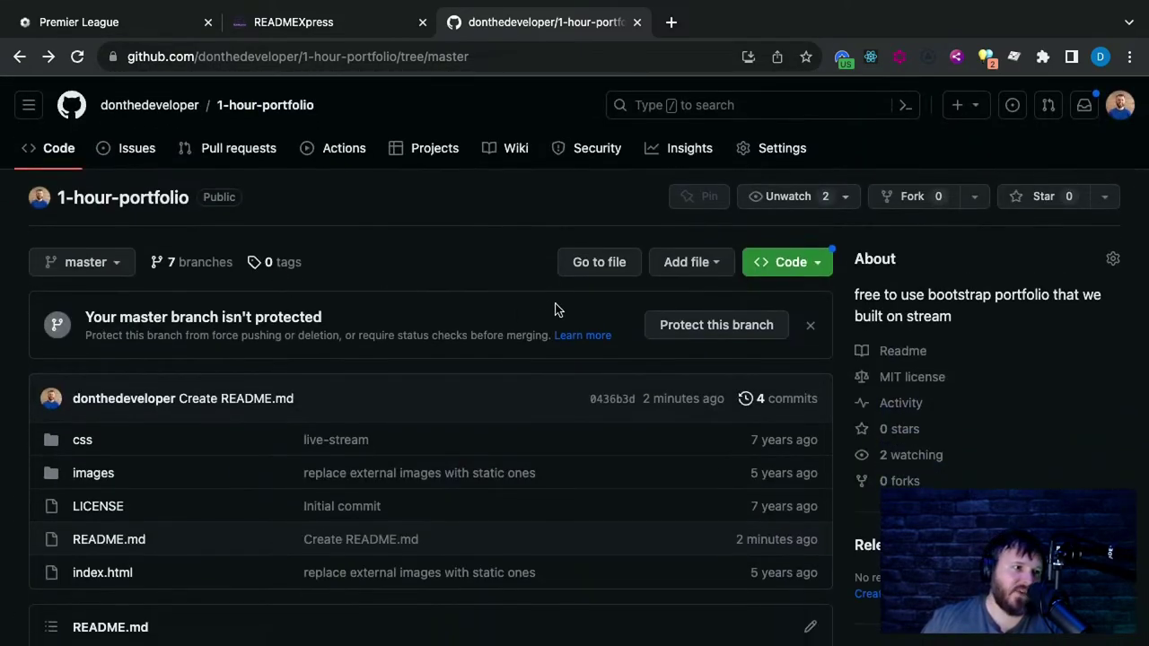
{"action": "scroll", "coordinate": [446, 354], "scroll_direction": "down", "scroll_amount": 20}
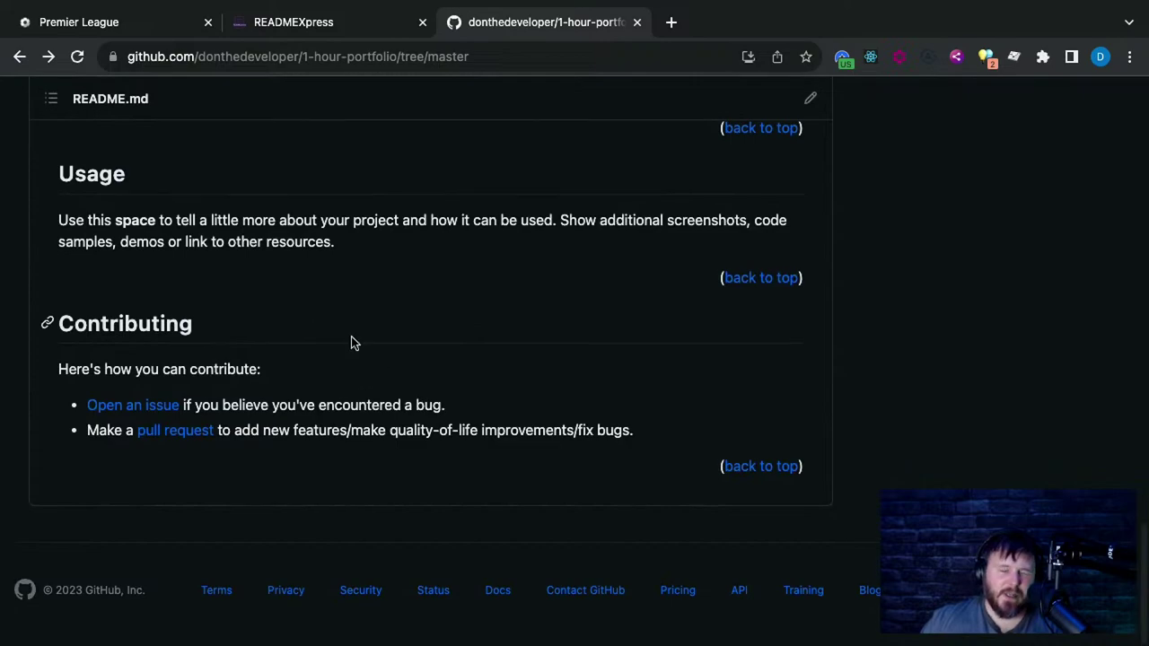
{"action": "scroll", "coordinate": [515, 355], "scroll_direction": "up", "scroll_amount": 20}
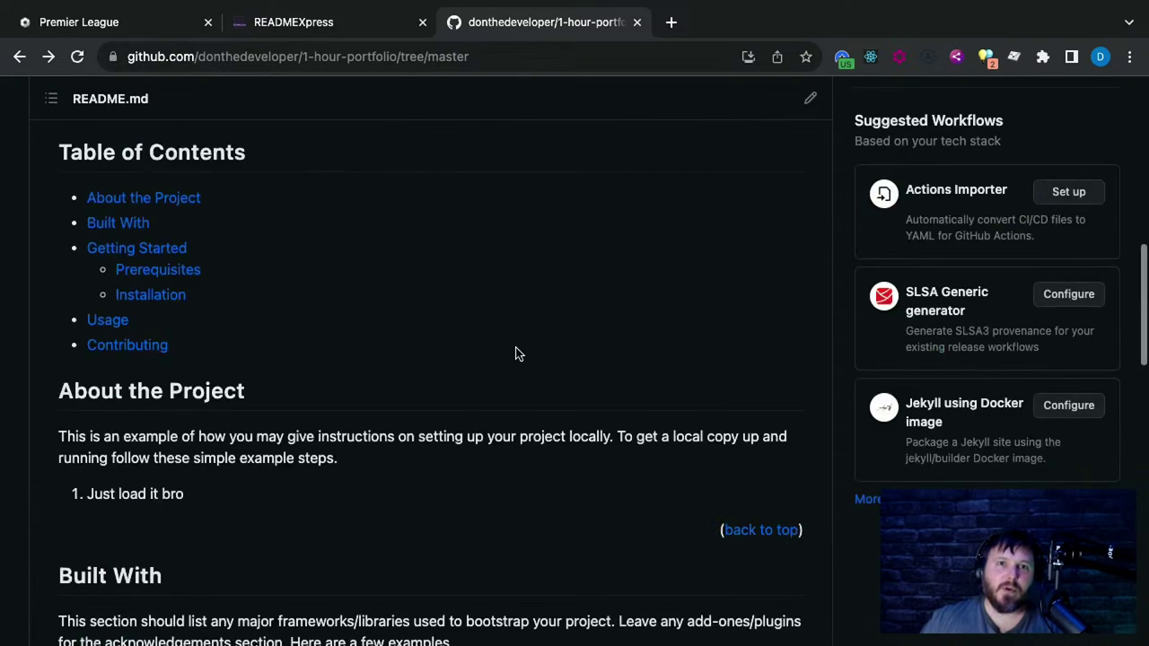
{"action": "scroll", "coordinate": [691, 388], "scroll_direction": "down", "scroll_amount": 20}
Test the README's "back to top" link under Contributing, and look over the repository's file list and README header
{"action": "left_click", "coordinate": [762, 466]}
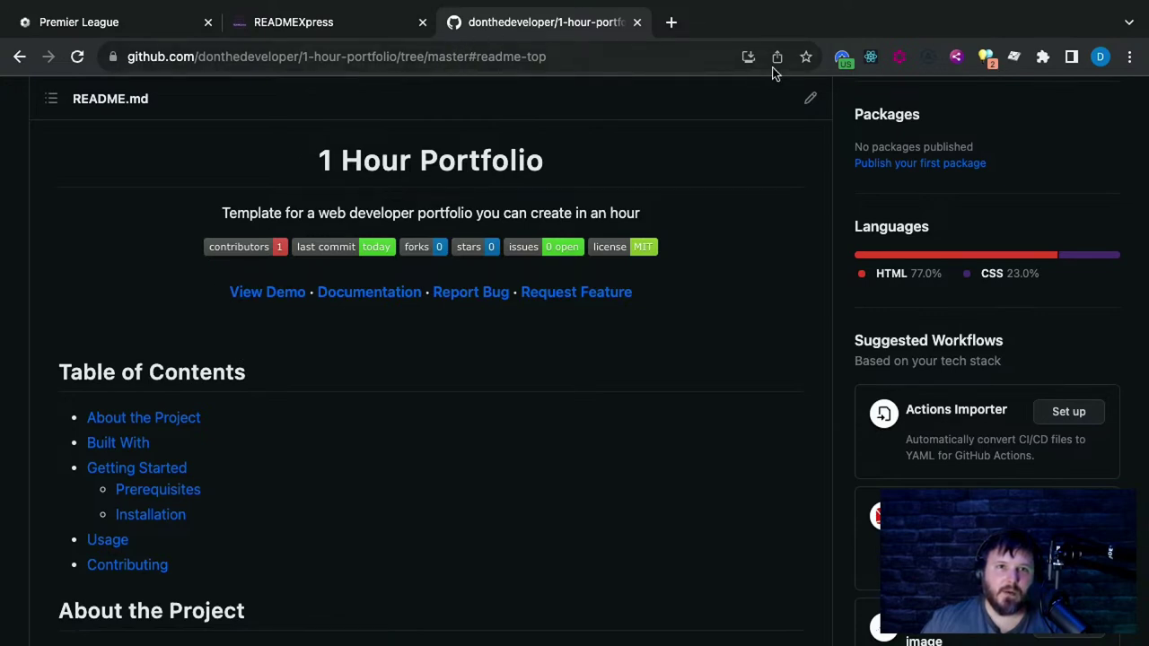
{"action": "scroll", "coordinate": [376, 411], "scroll_direction": "up", "scroll_amount": 4}
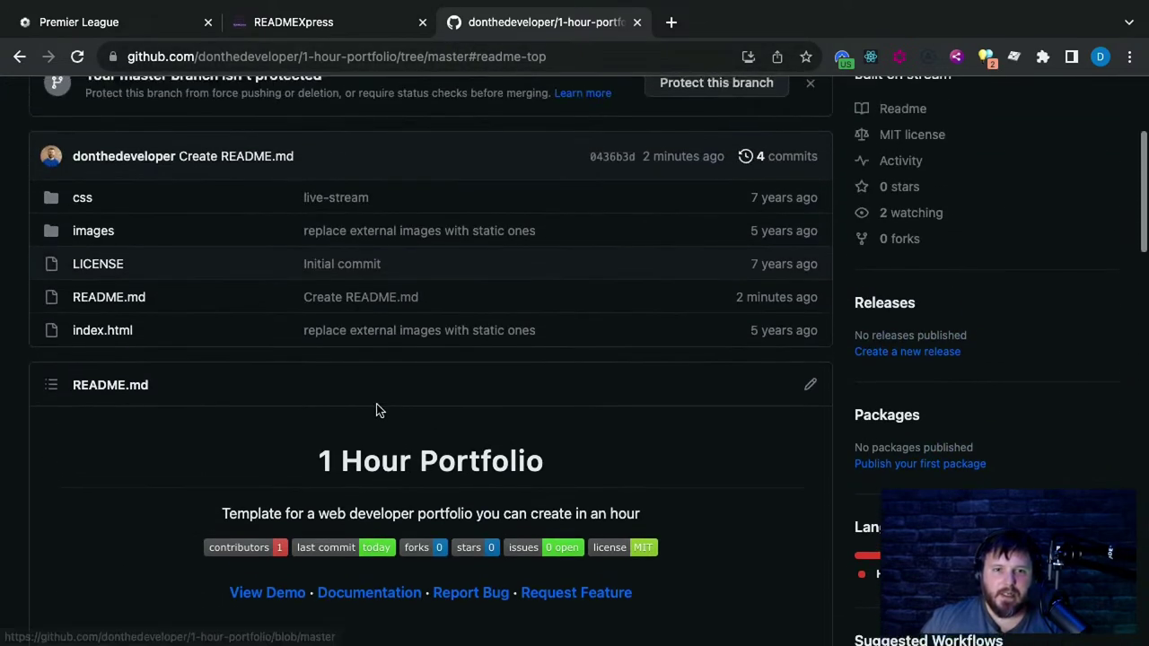
{"action": "scroll", "coordinate": [386, 405], "scroll_direction": "down", "scroll_amount": 12}
{"action": "scroll", "coordinate": [398, 379], "scroll_direction": "up", "scroll_amount": 10}
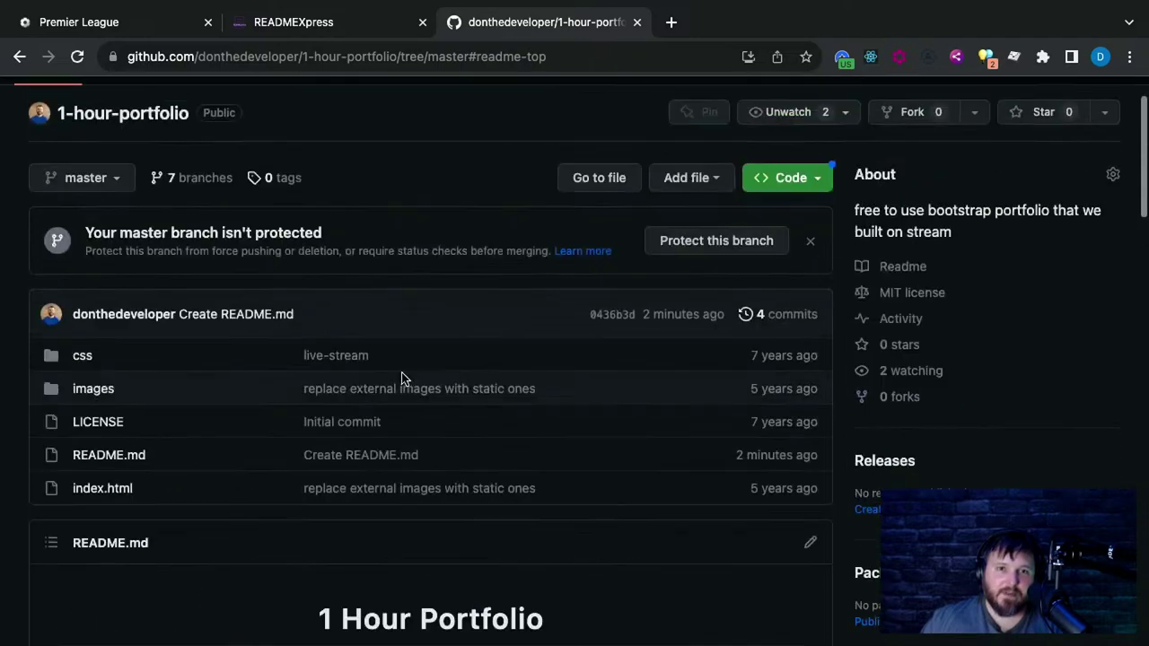
{"action": "scroll", "coordinate": [402, 377], "scroll_direction": "down", "scroll_amount": 4}
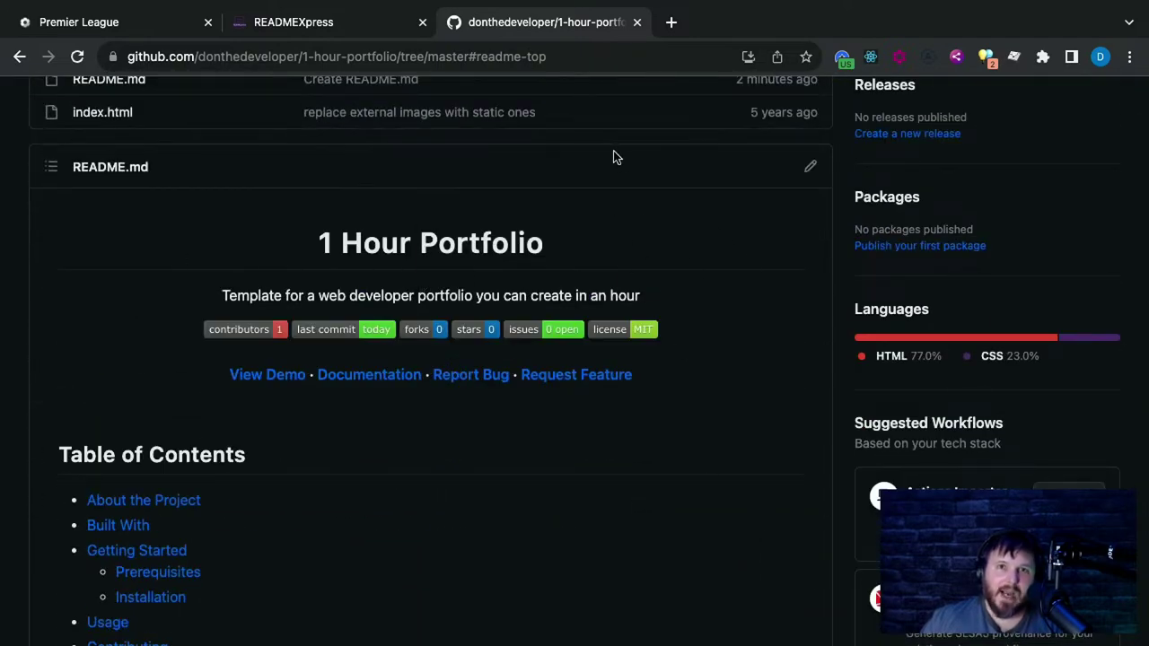
Switch to READMEXpress and reload it in the developer tools' device emulation as an iPhone XR
{"action": "left_click", "coordinate": [359, 25]}
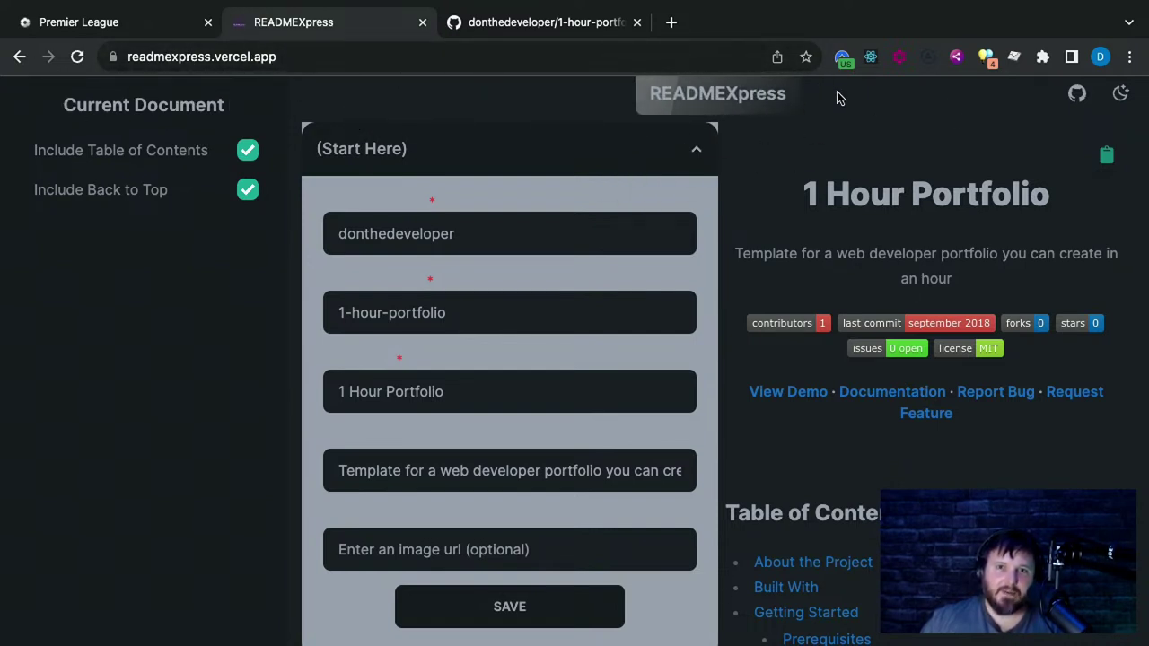
{"action": "key", "text": "super+alt+i"}
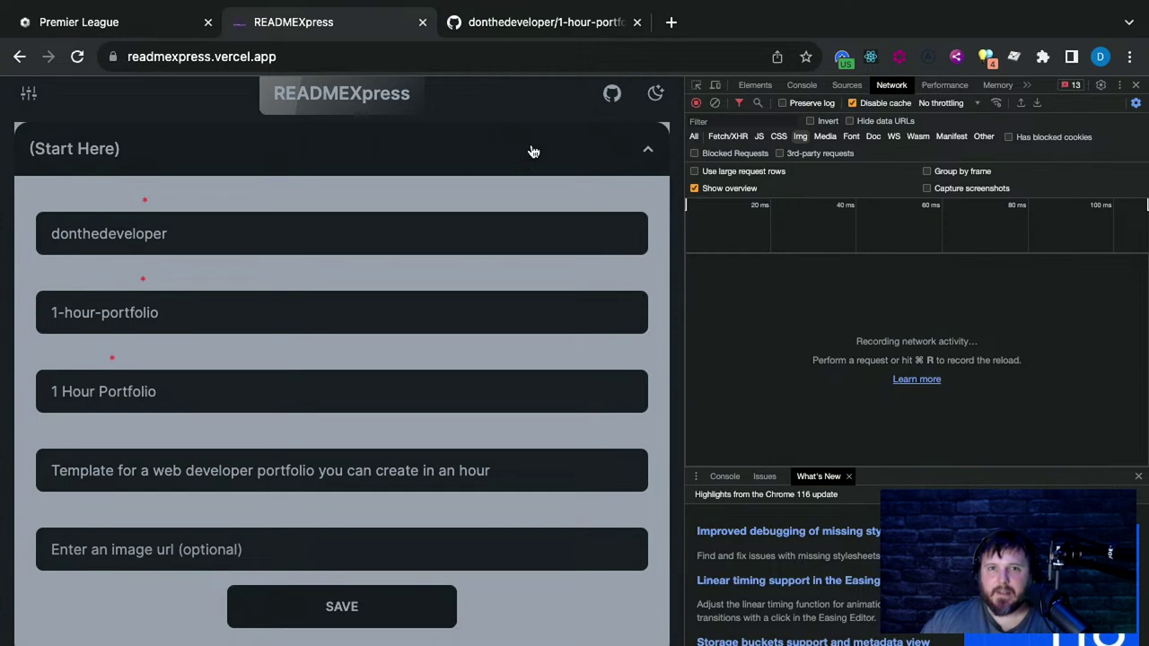
{"action": "left_click", "coordinate": [714, 86]}
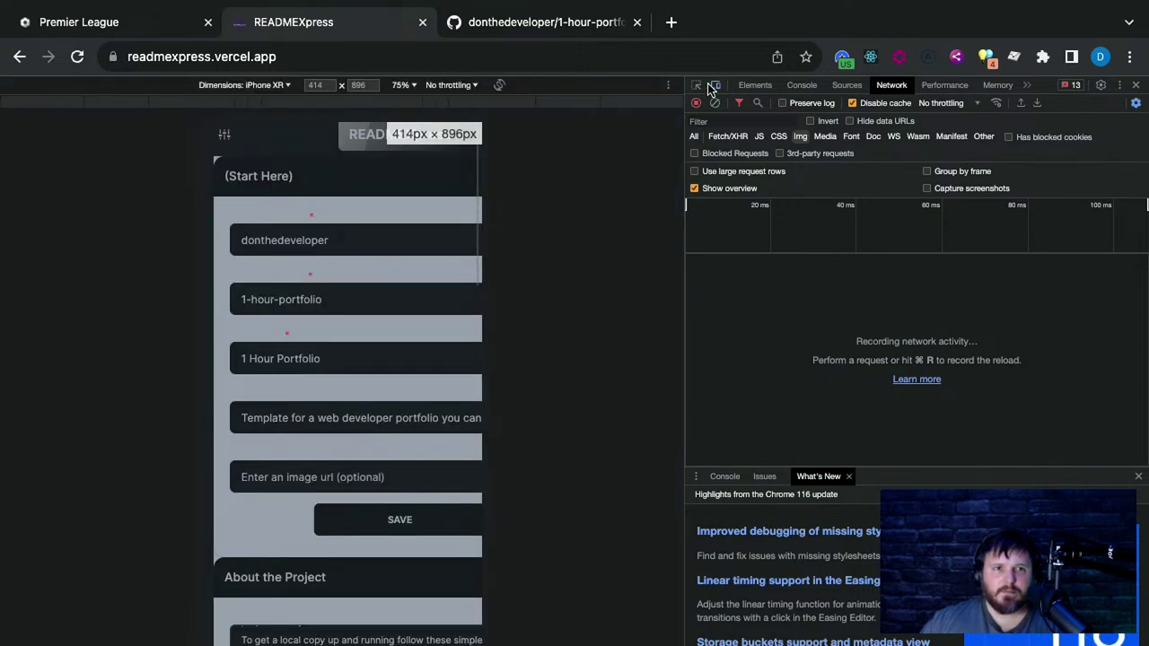
{"action": "left_click", "coordinate": [713, 86]}
{"action": "left_click", "coordinate": [713, 86]}
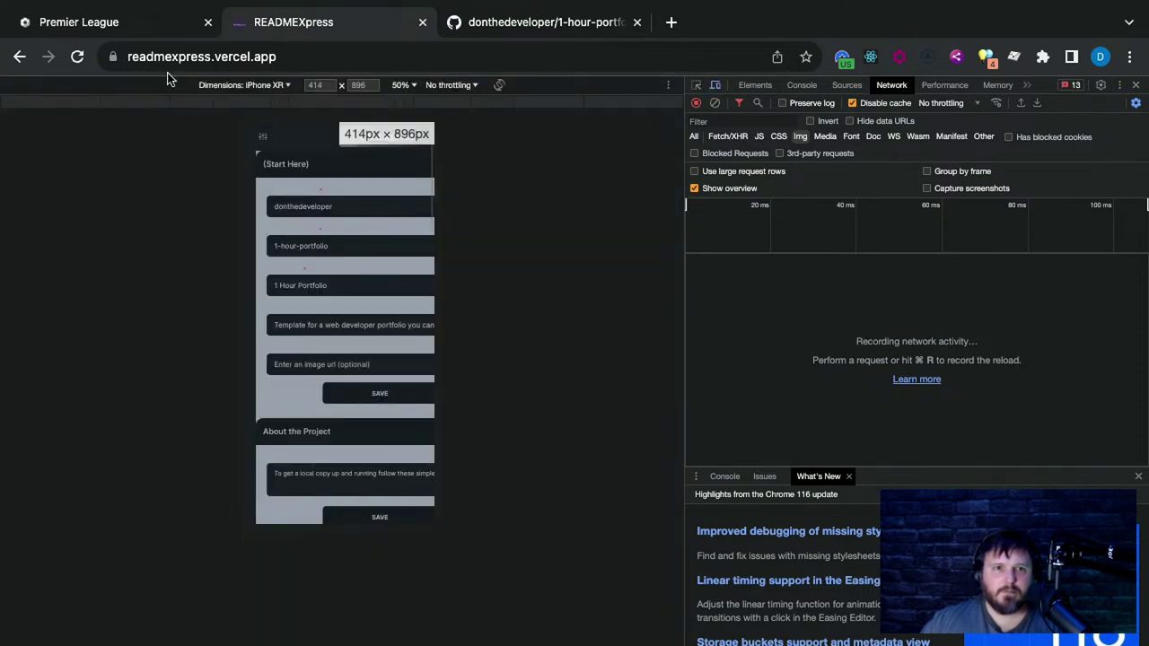
{"action": "left_click", "coordinate": [78, 60]}
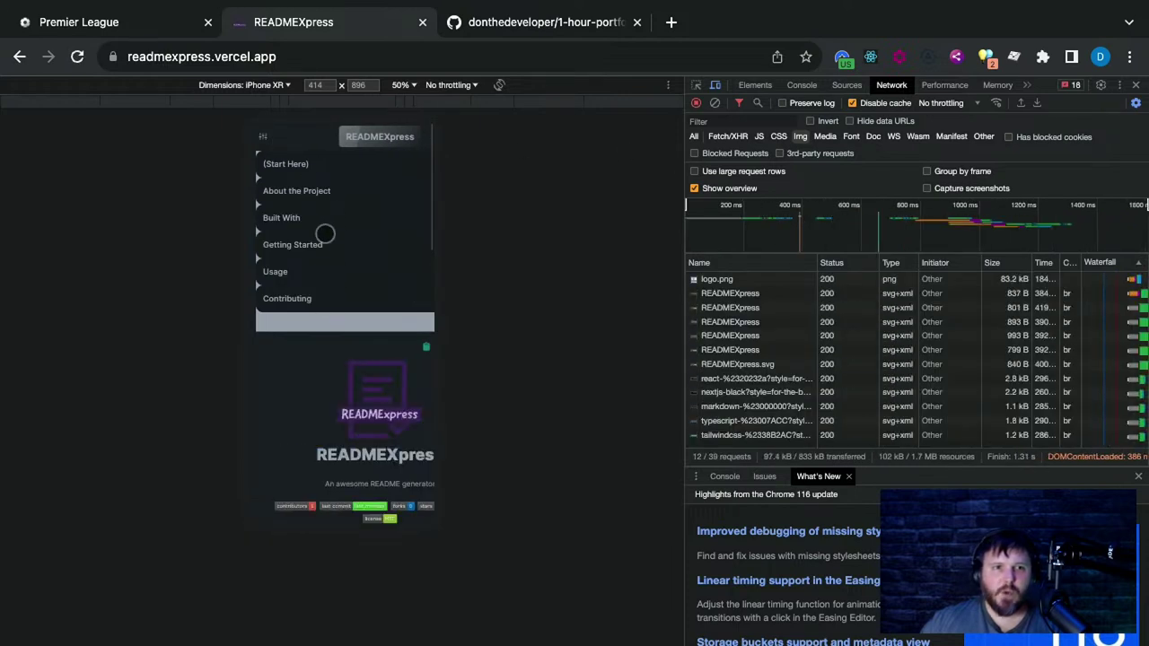
Test the settings drawer and the Start Here section in the mobile layout, closing each one after checking it
{"action": "left_click", "coordinate": [262, 136]}
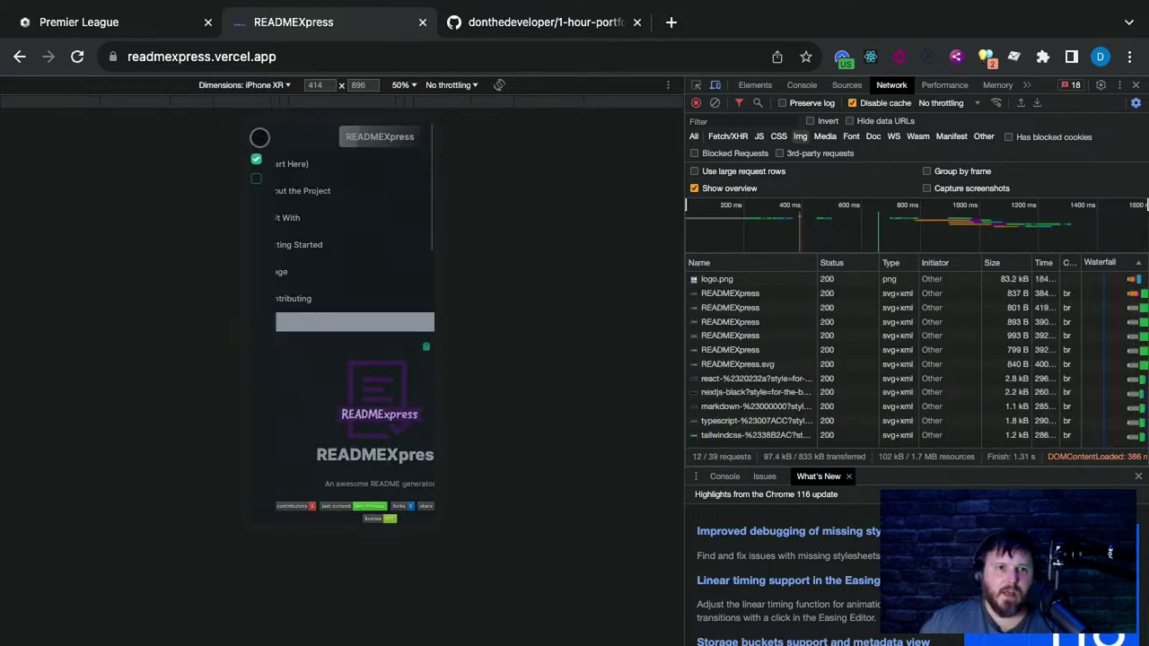
{"action": "left_click", "coordinate": [407, 203]}
{"action": "left_click", "coordinate": [277, 163]}
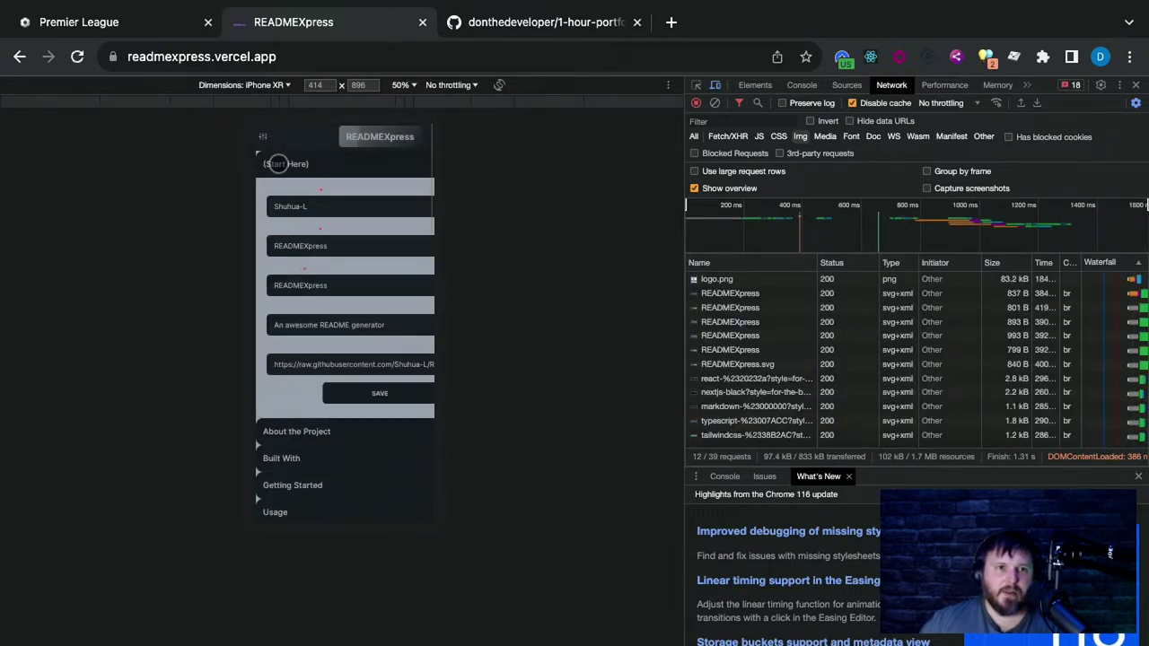
{"action": "left_click", "coordinate": [279, 163]}
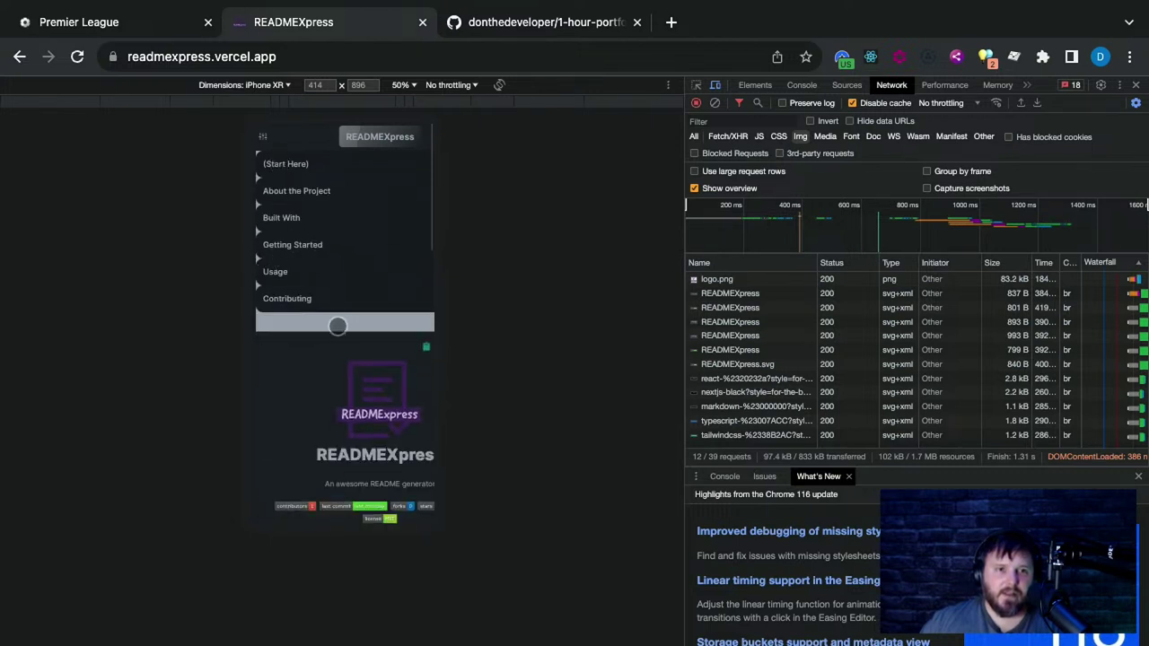
{"action": "scroll", "coordinate": [311, 354], "scroll_direction": "down", "scroll_amount": 3}
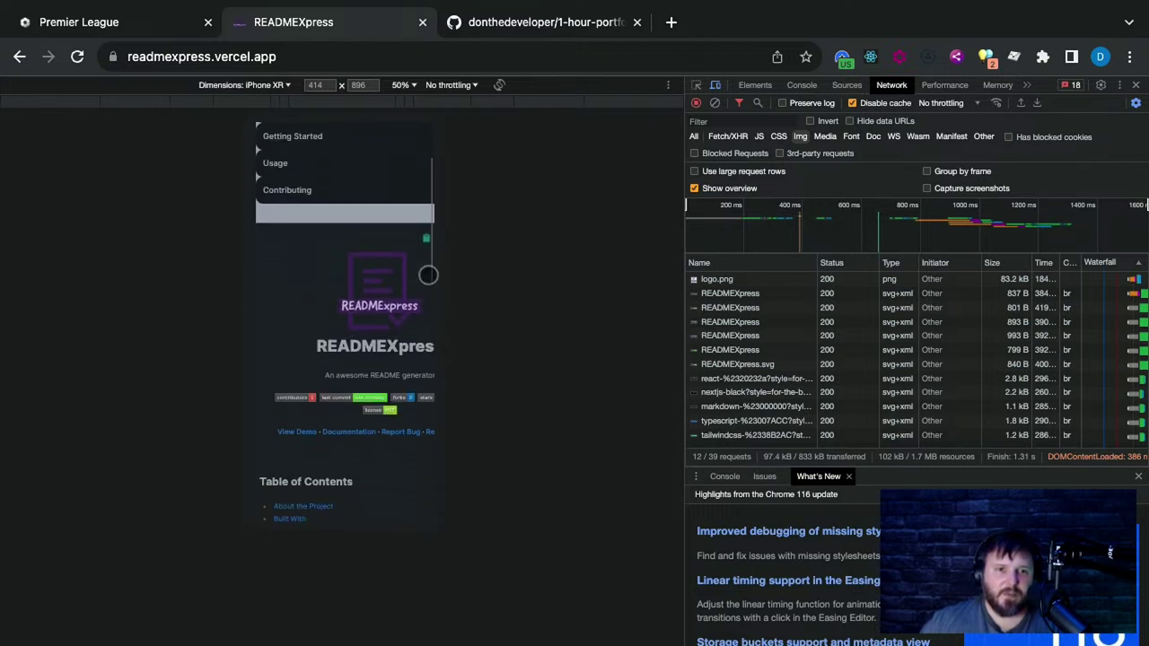
Restart the device emulation and examine the README preview down through Built With at iPhone XR size
{"action": "left_click", "coordinate": [715, 84]}
{"action": "left_click", "coordinate": [715, 84]}
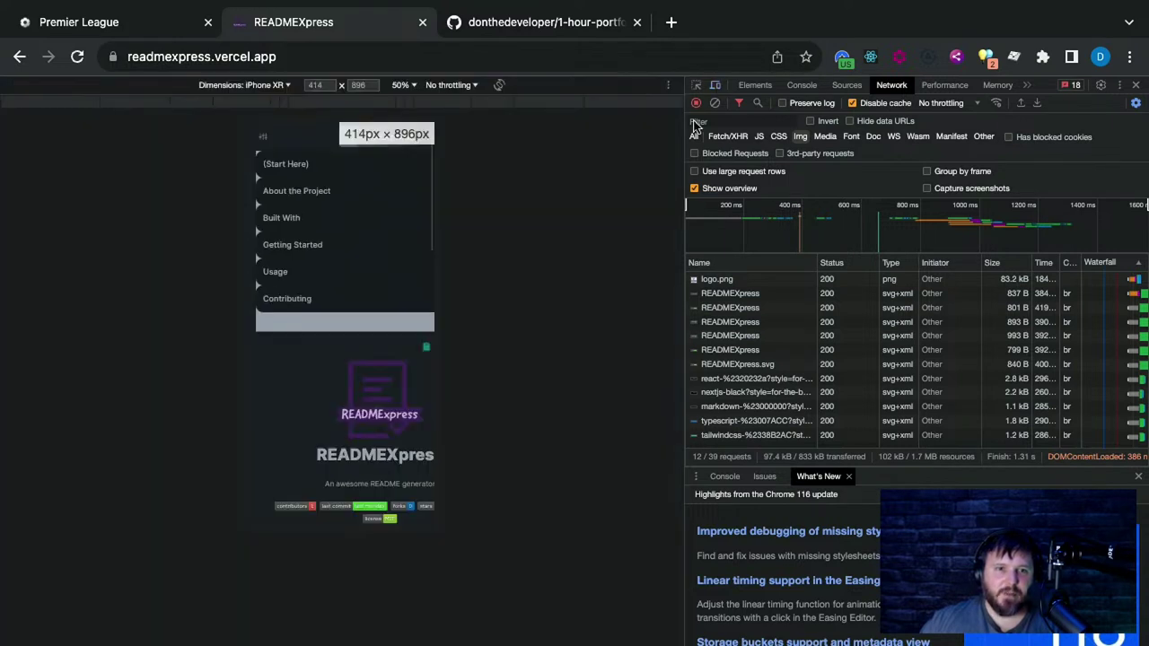
{"action": "scroll", "coordinate": [349, 418], "scroll_direction": "down", "scroll_amount": 3}
{"action": "scroll", "coordinate": [349, 417], "scroll_direction": "down", "scroll_amount": 3}
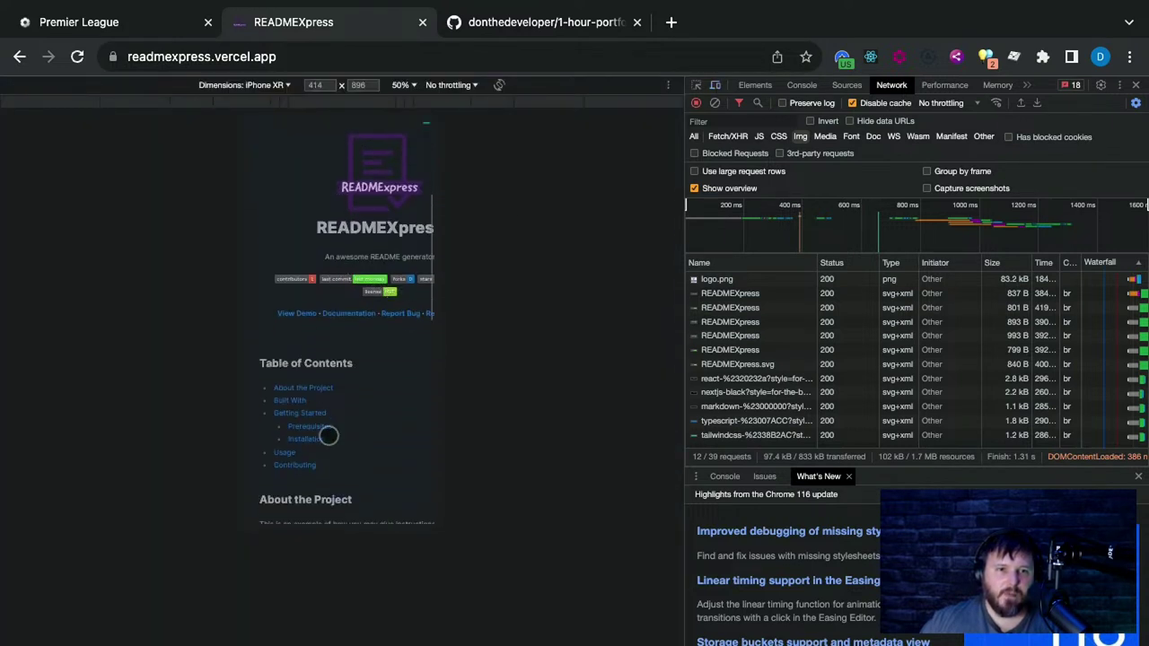
{"action": "scroll", "coordinate": [335, 367], "scroll_direction": "up", "scroll_amount": 1}
{"action": "scroll", "coordinate": [338, 370], "scroll_direction": "down", "scroll_amount": 5}
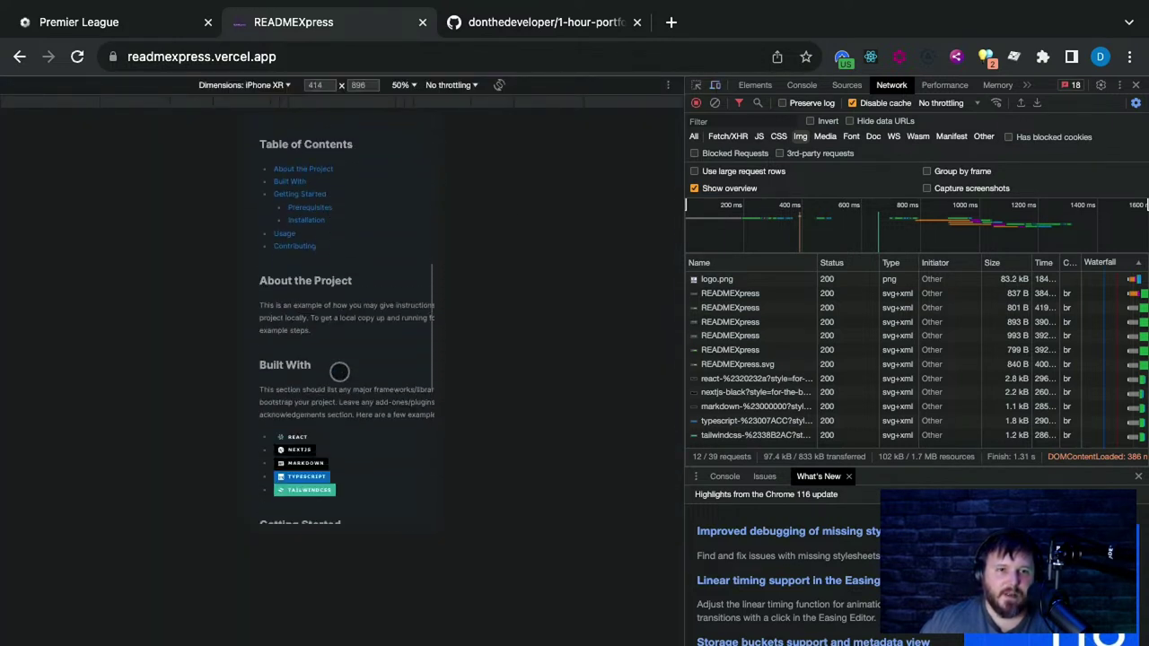
Check the preview's layout at iPhone 12 Pro size and at a responsive width of 492 px
{"action": "left_click", "coordinate": [236, 86]}
{"action": "left_click", "coordinate": [256, 173]}
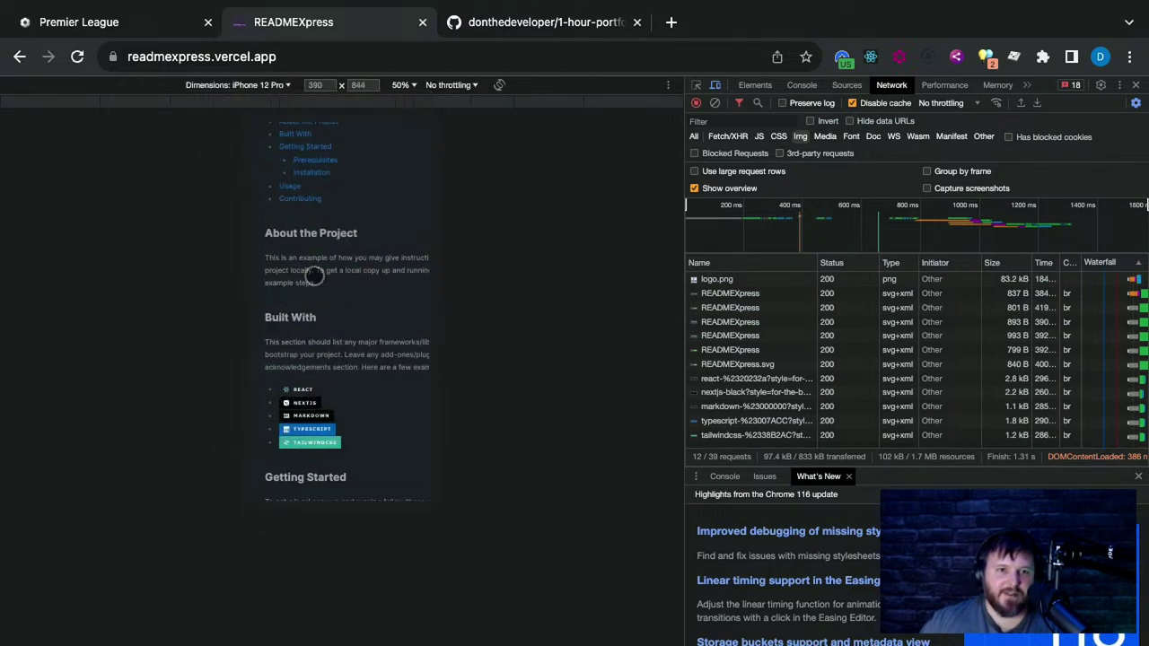
{"action": "left_click", "coordinate": [274, 86]}
{"action": "left_click", "coordinate": [235, 105]}
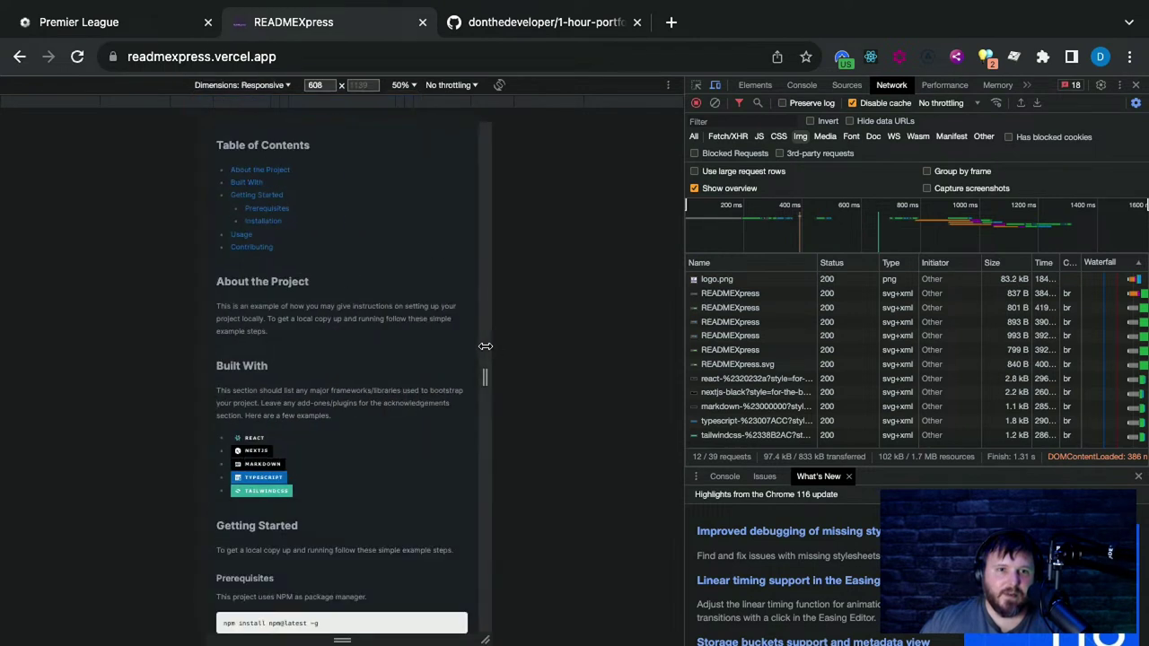
{"action": "left_click_drag", "start_coordinate": [489, 350], "coordinate": [459, 351]}
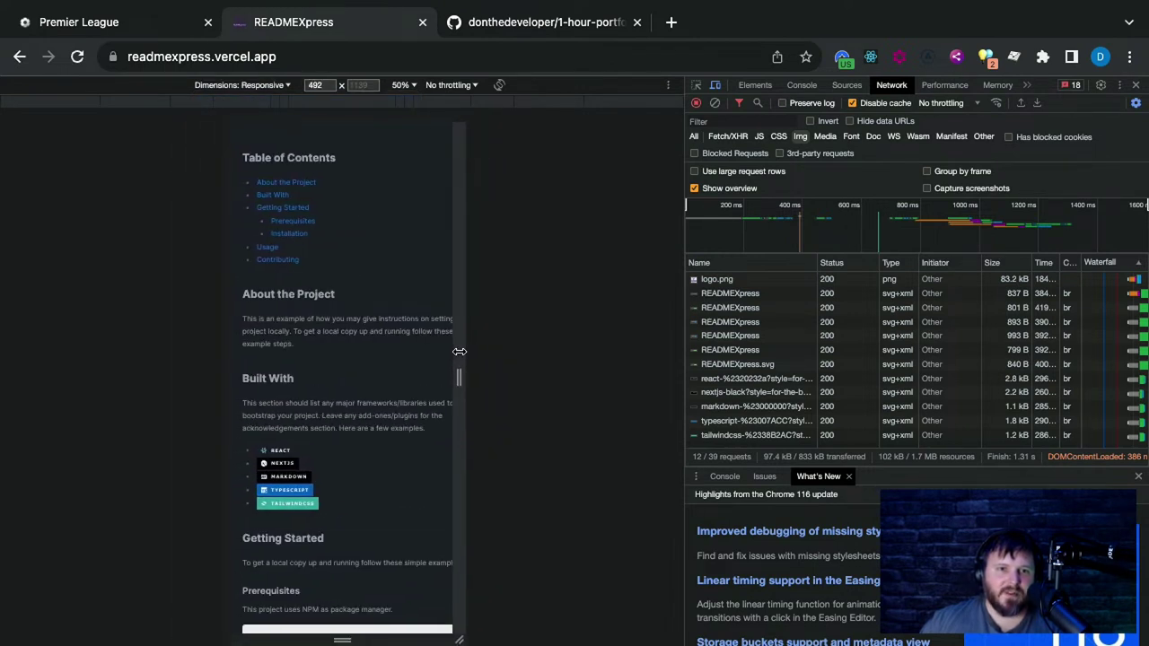
{"action": "scroll", "coordinate": [386, 328], "scroll_direction": "up", "scroll_amount": 5}
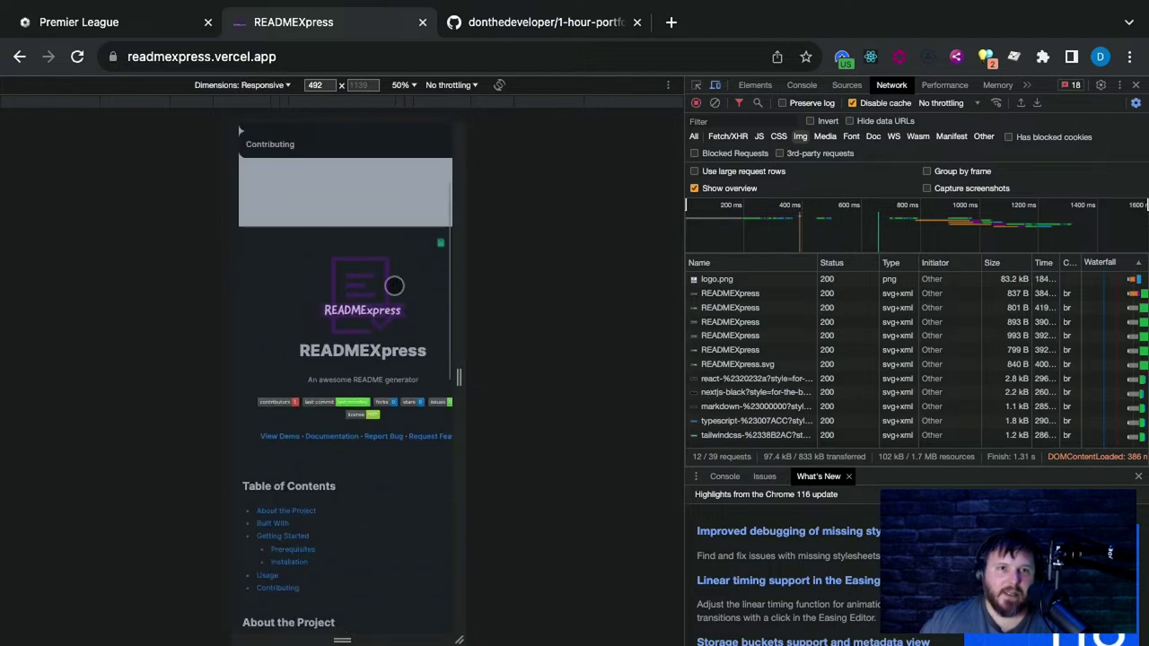
Set the emulated device to iPhone XR and examine the README preview down to Installation
{"action": "left_click", "coordinate": [240, 84]}
{"action": "left_click", "coordinate": [242, 155]}
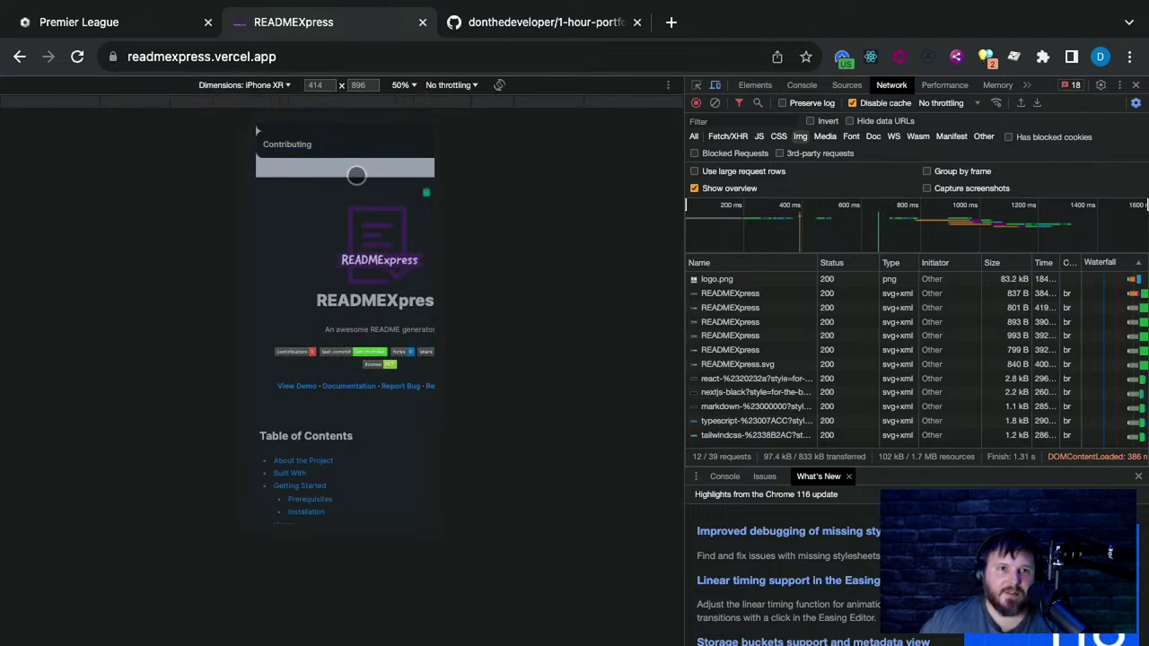
{"action": "scroll", "coordinate": [398, 350], "scroll_direction": "down", "scroll_amount": 5}
{"action": "scroll", "coordinate": [399, 350], "scroll_direction": "up", "scroll_amount": 3}
{"action": "scroll", "coordinate": [399, 351], "scroll_direction": "down", "scroll_amount": 3}
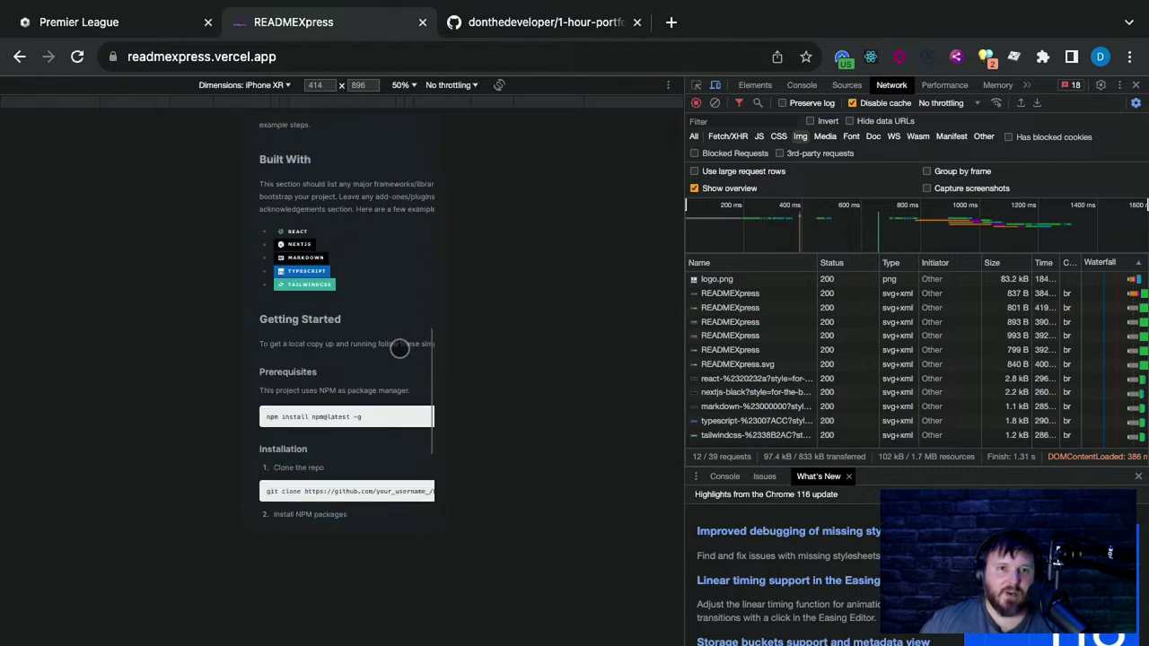
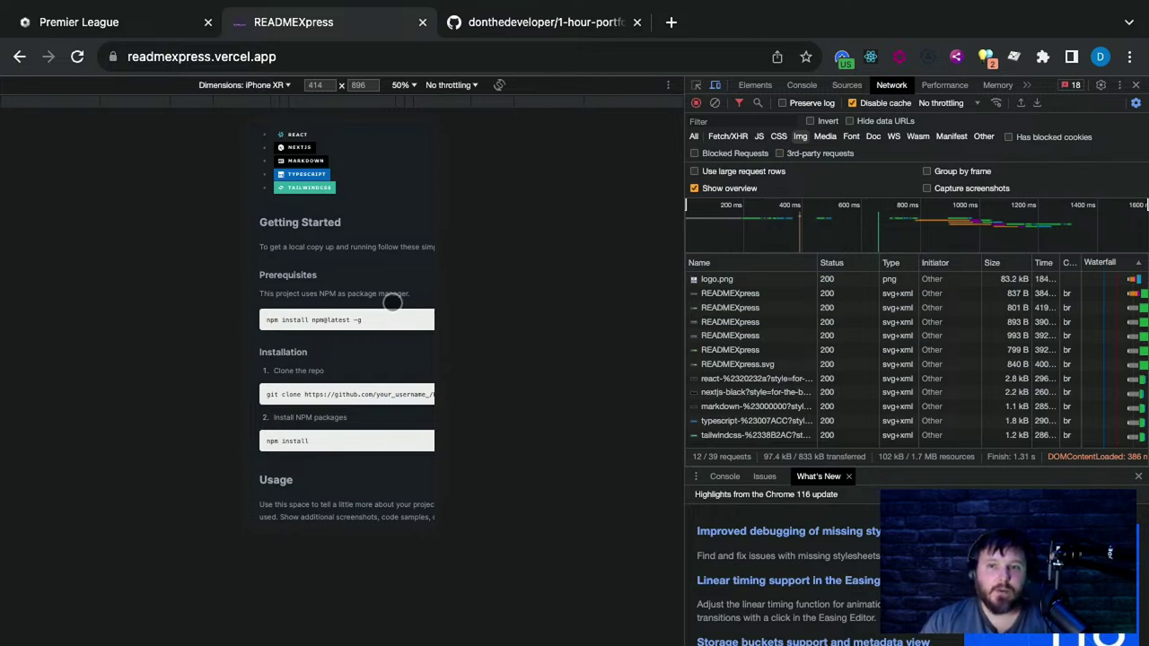
Expand the Start Here section and look over its fields and the README preview in the mobile layout
{"action": "scroll", "coordinate": [368, 325], "scroll_direction": "up", "scroll_amount": 5}
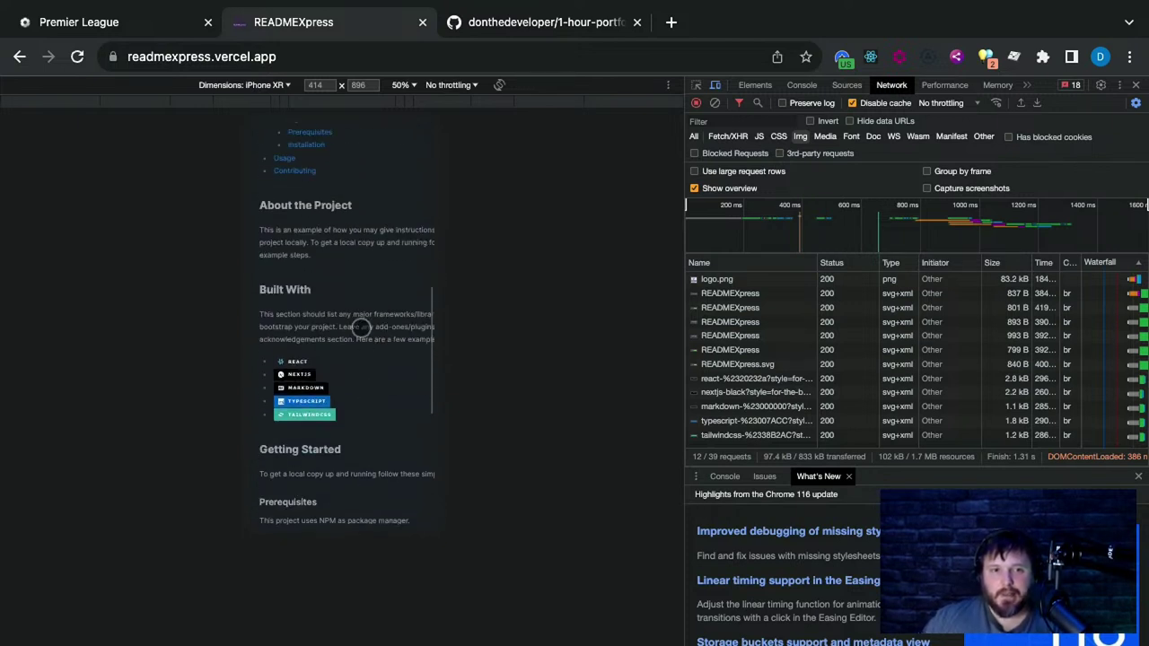
{"action": "scroll", "coordinate": [360, 476], "scroll_direction": "up", "scroll_amount": 10}
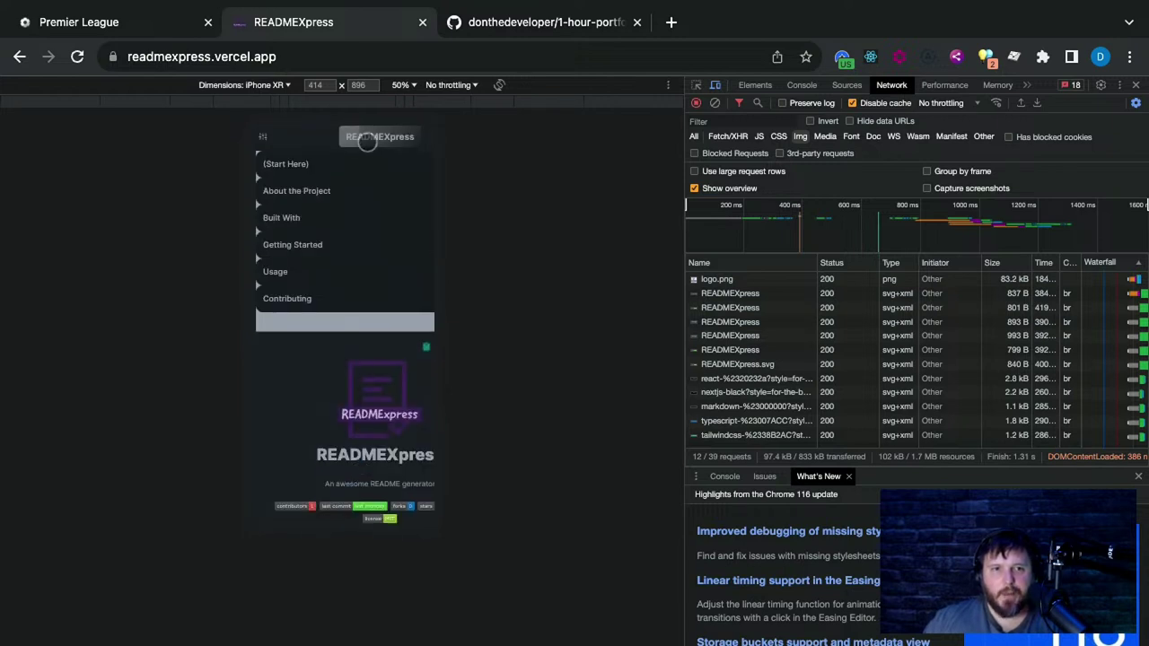
{"action": "left_click", "coordinate": [303, 164]}
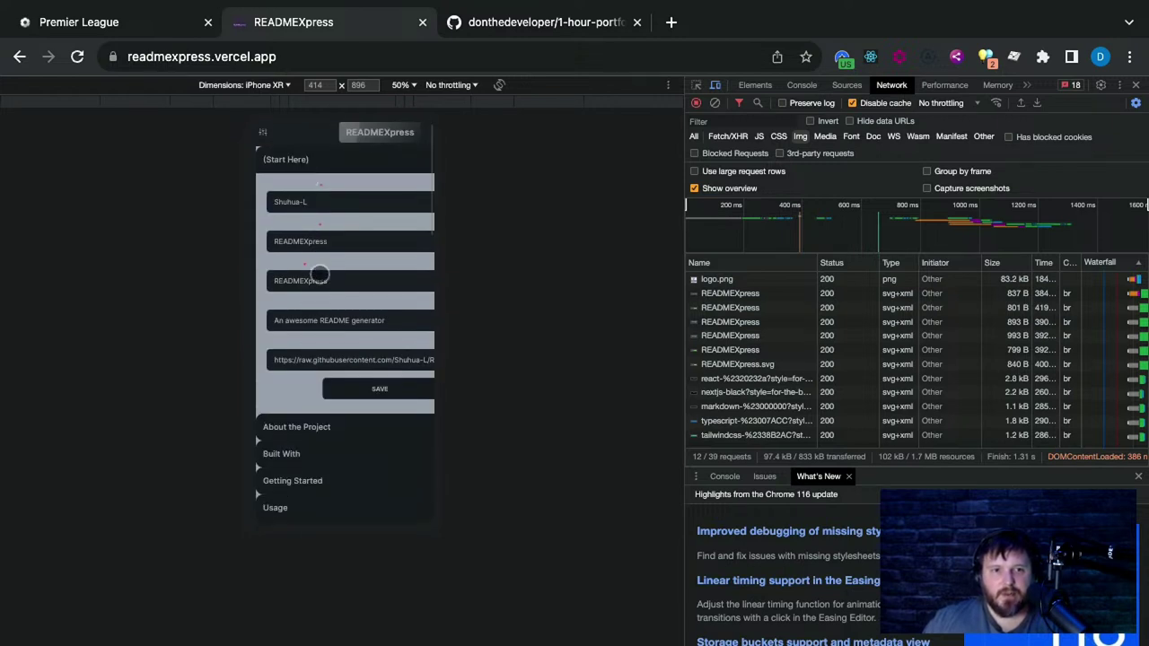
{"action": "scroll", "coordinate": [314, 275], "scroll_direction": "down", "scroll_amount": 5}
{"action": "scroll", "coordinate": [314, 274], "scroll_direction": "down", "scroll_amount": 3}
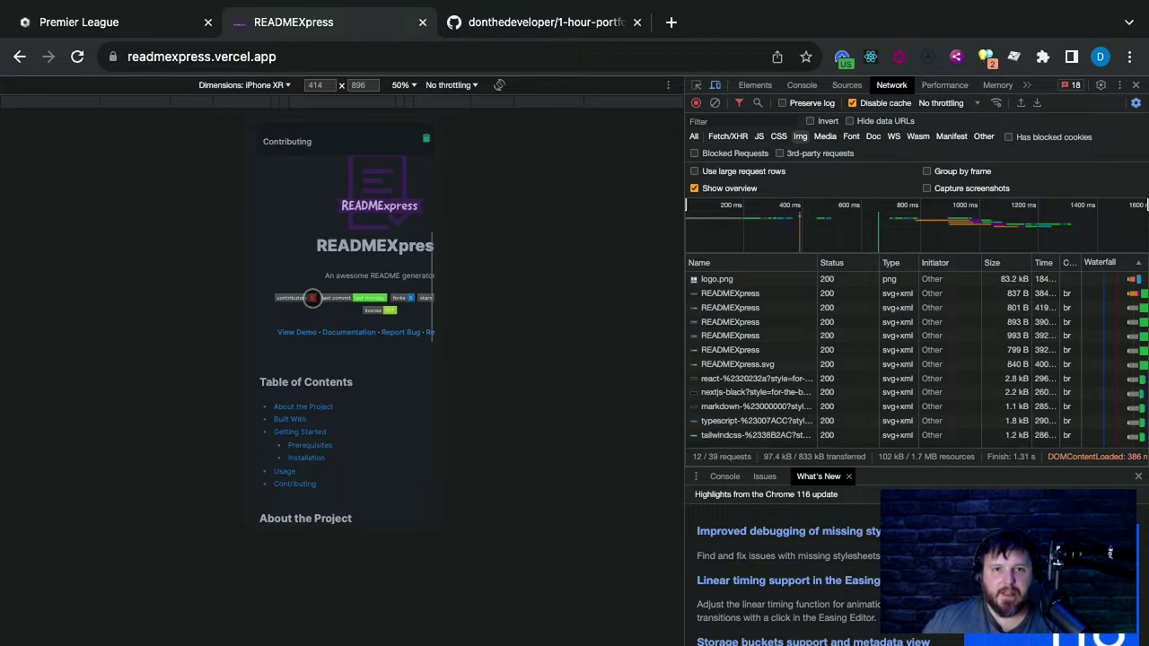
{"action": "scroll", "coordinate": [403, 225], "scroll_direction": "up", "scroll_amount": 8}
Inspect the header's navbar-start element and select its enclosing drawer-content container in the page markup
{"action": "left_click", "coordinate": [694, 87]}
{"action": "scroll", "coordinate": [314, 162], "scroll_direction": "up", "scroll_amount": 1}
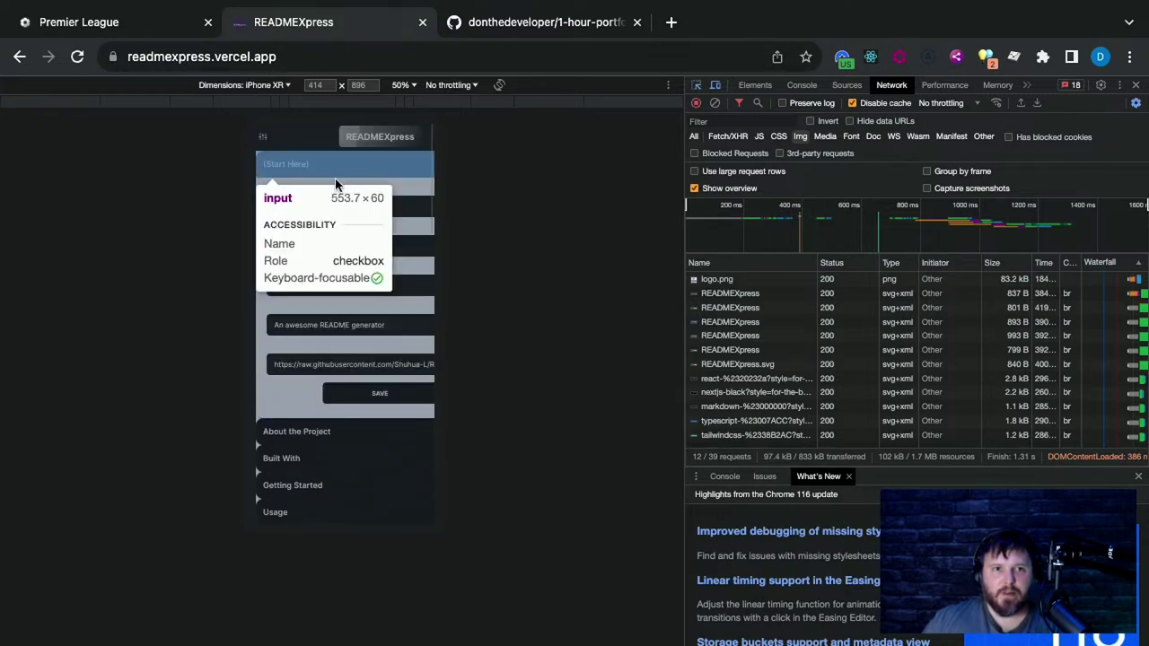
{"action": "left_click", "coordinate": [262, 136]}
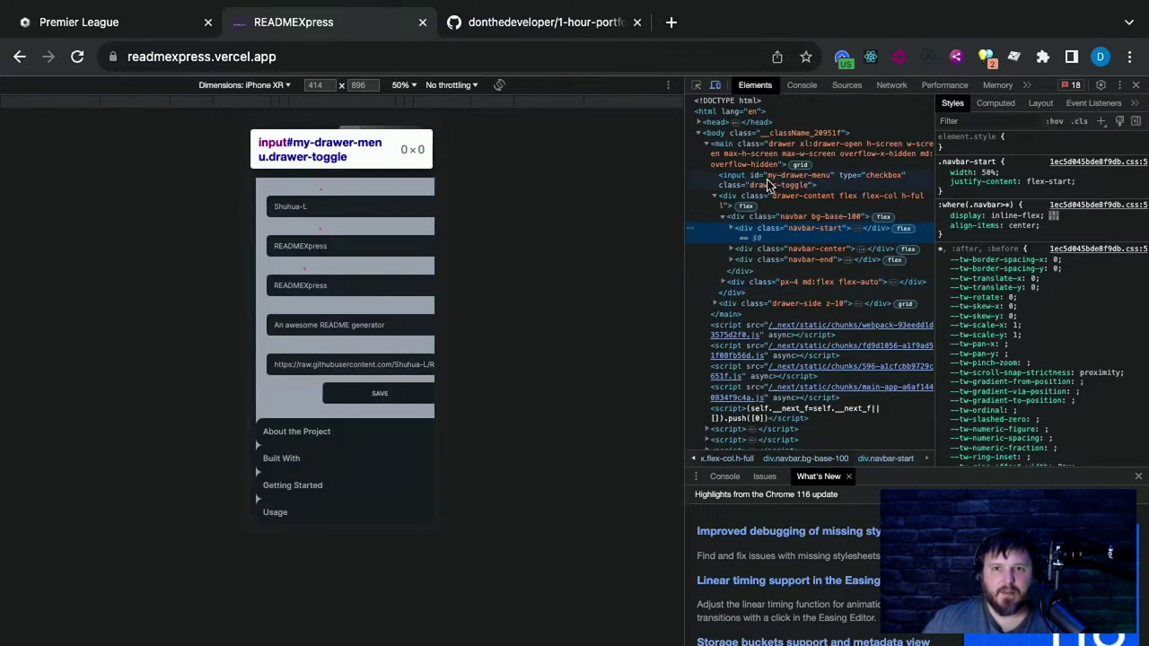
{"action": "left_click", "coordinate": [744, 199]}
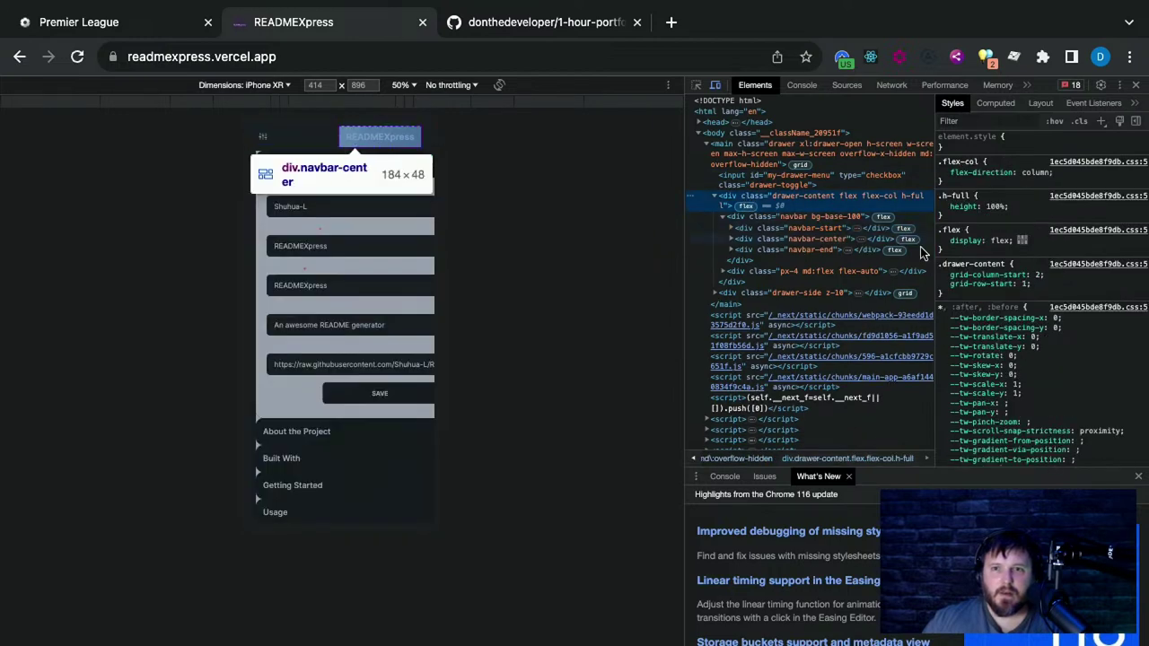
Compare the computed widths of the drawer-content container, main, body and html elements
{"action": "left_click", "coordinate": [995, 102]}
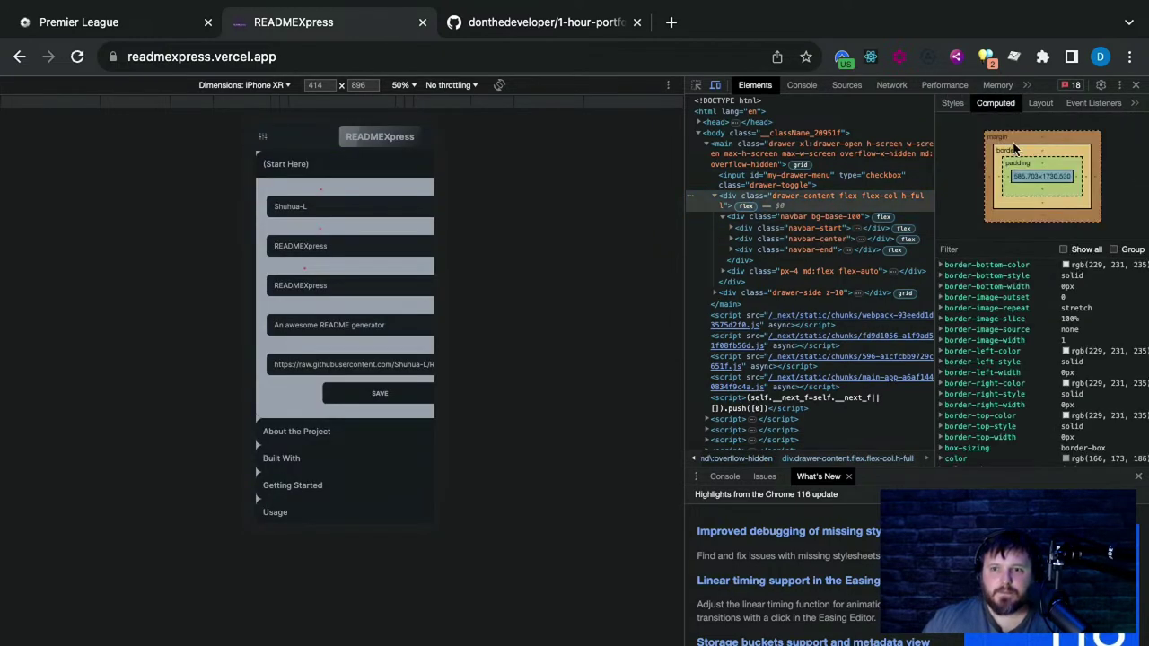
{"action": "scroll", "coordinate": [1027, 329], "scroll_direction": "down", "scroll_amount": 5}
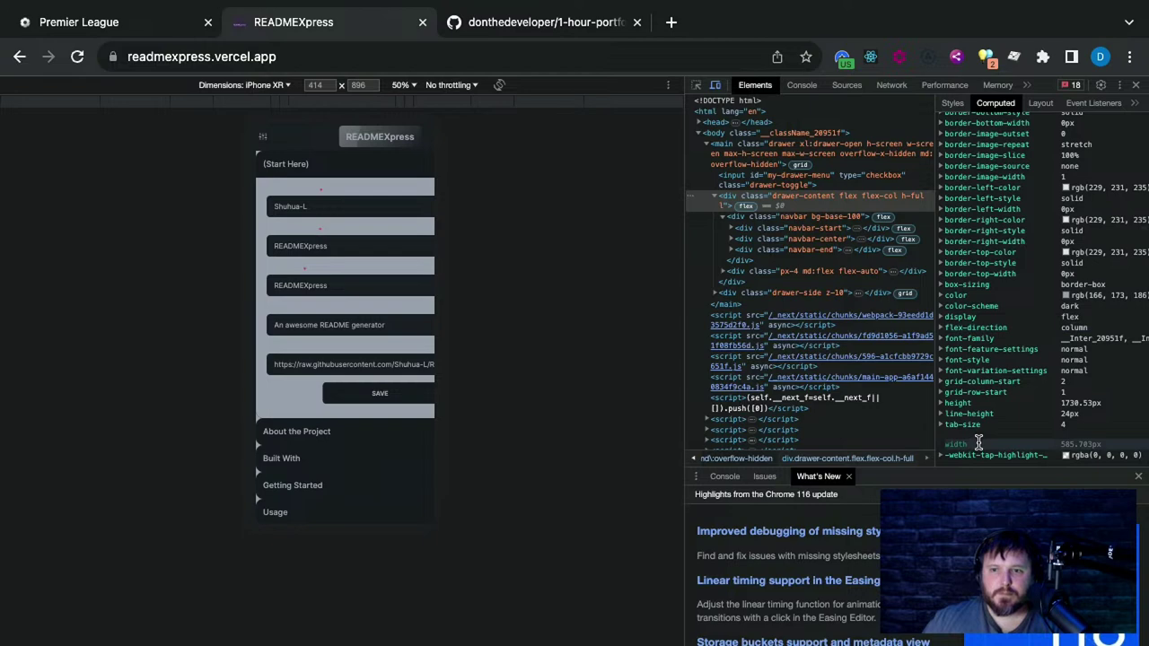
{"action": "left_click", "coordinate": [728, 150]}
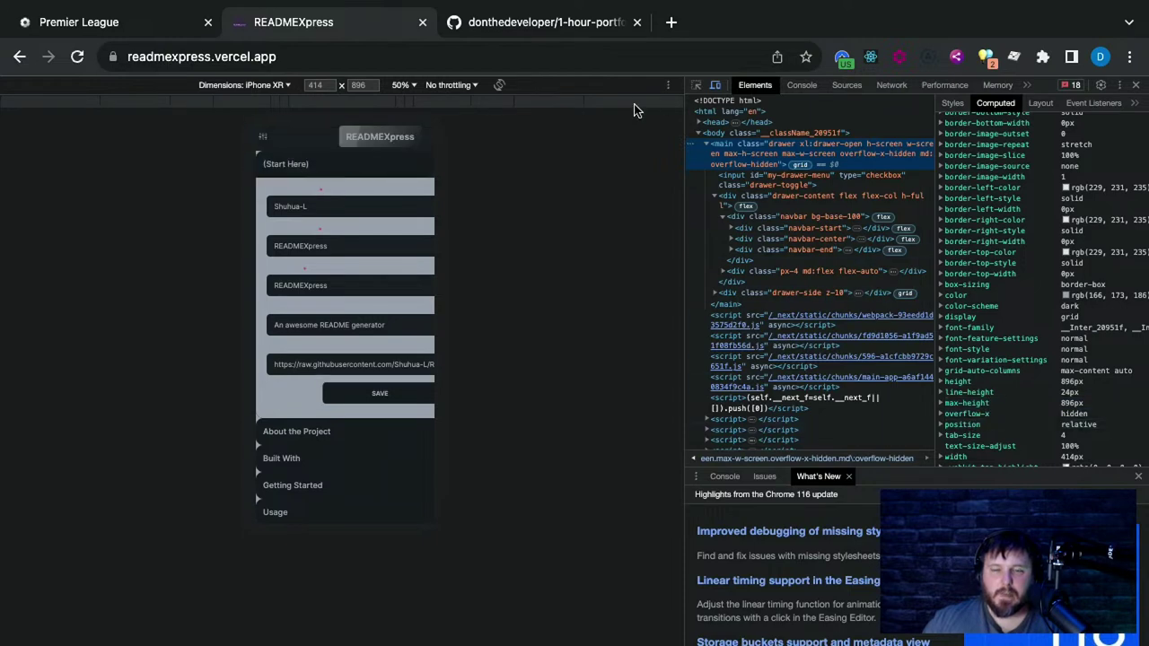
{"action": "left_click", "coordinate": [731, 133]}
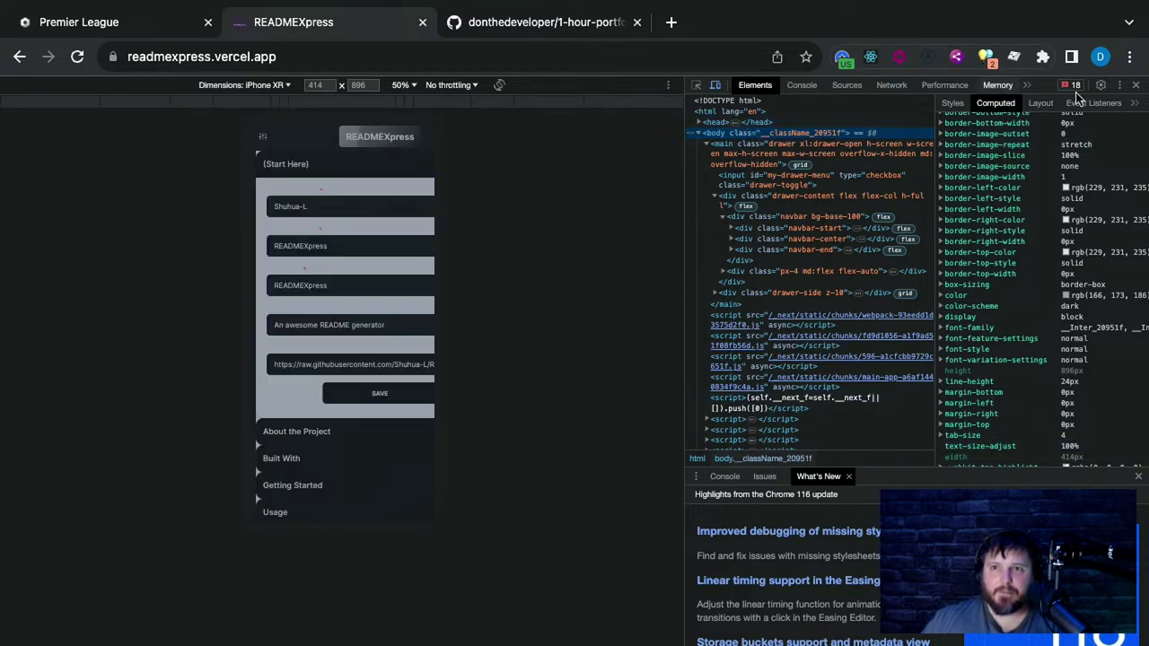
{"action": "left_click", "coordinate": [725, 111]}
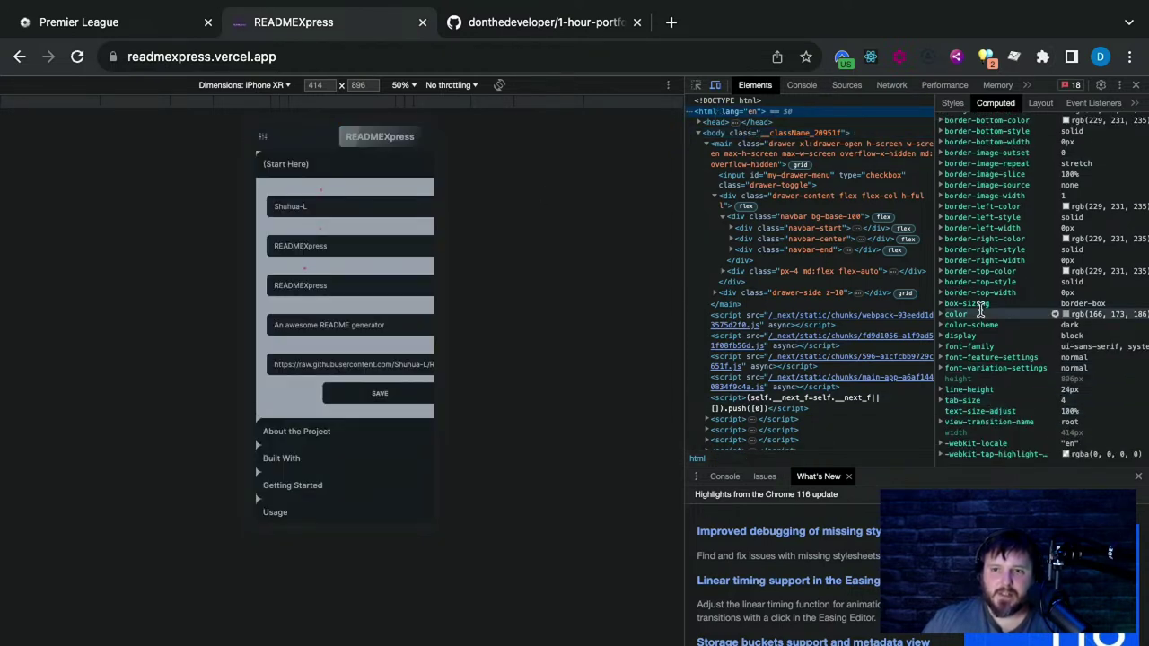
Close the developer tools and look over the README form and preview in the desktop layout
{"action": "left_click", "coordinate": [1135, 84]}
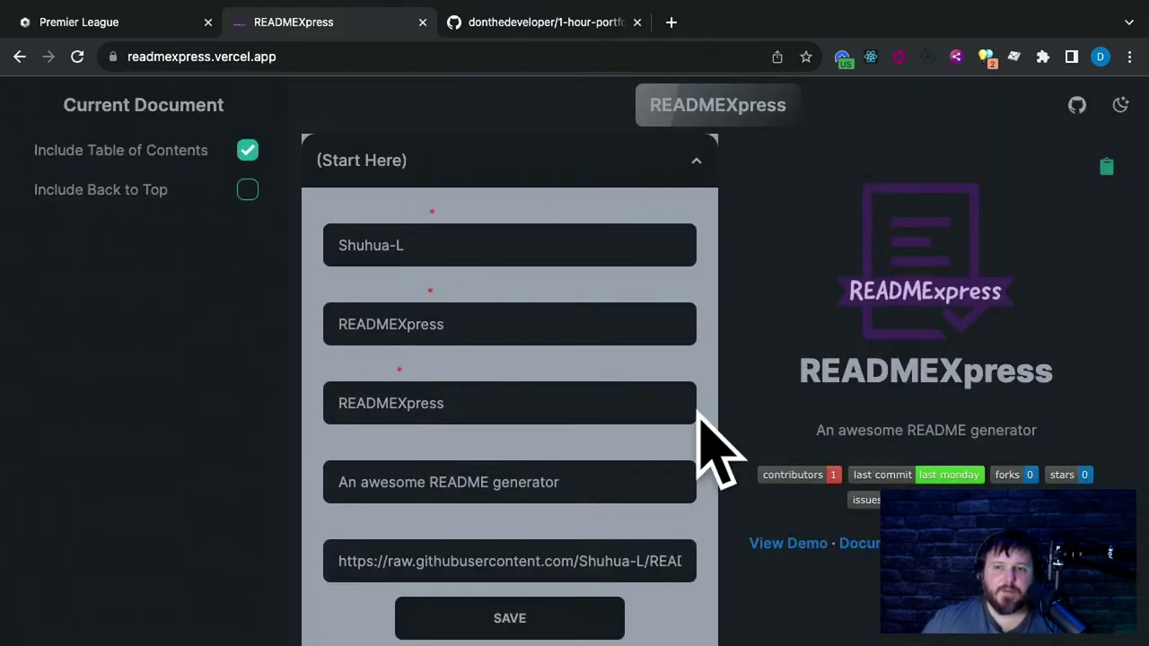
{"action": "scroll", "coordinate": [680, 428], "scroll_direction": "down", "scroll_amount": 3}
{"action": "scroll", "coordinate": [624, 430], "scroll_direction": "up", "scroll_amount": 3}
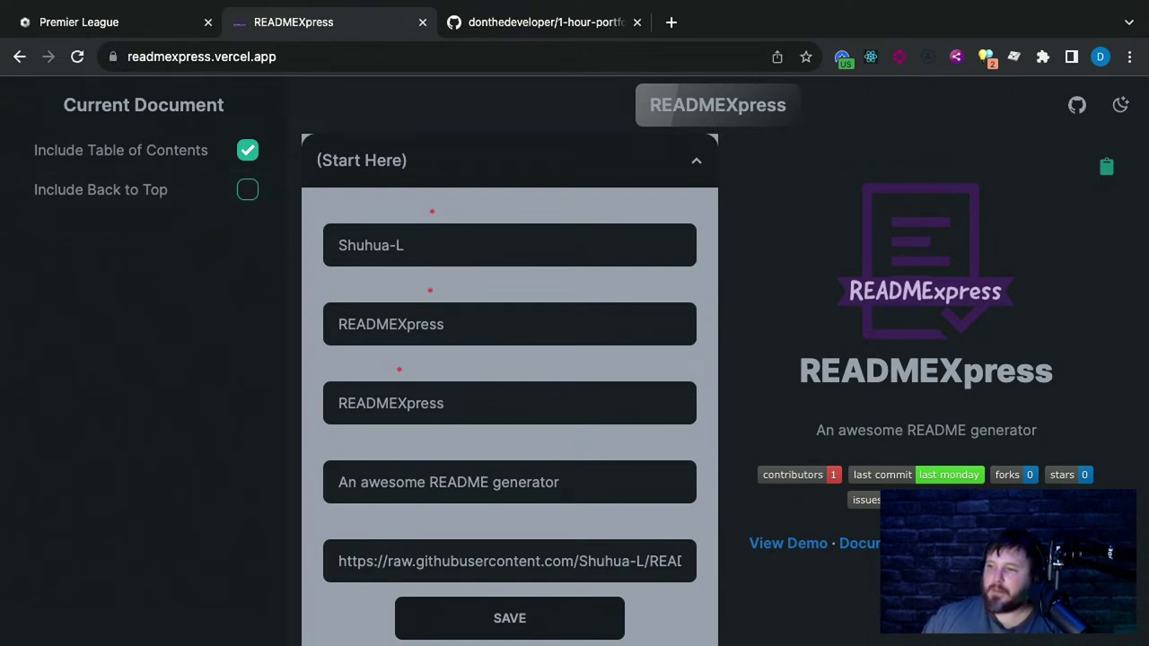
Close the READMEXpress, GitHub and Premier League pages, leaving only a blank new tab
{"action": "left_click", "coordinate": [423, 21]}
{"action": "left_click", "coordinate": [422, 21]}
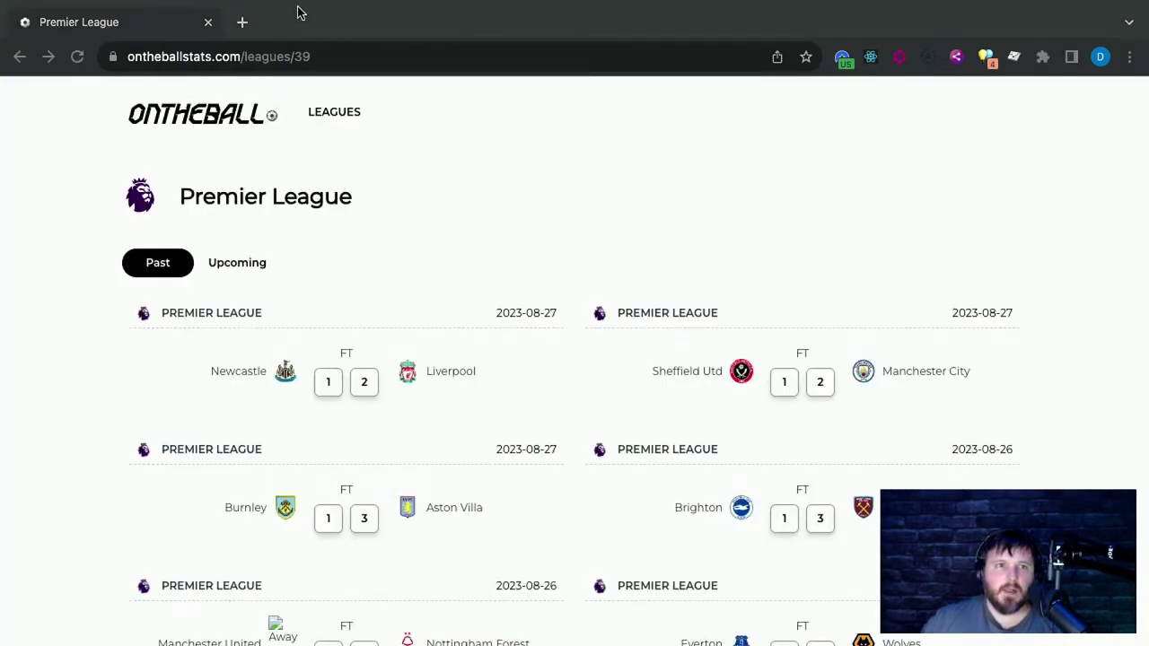
{"action": "left_click", "coordinate": [242, 22]}
{"action": "left_click", "coordinate": [207, 22]}
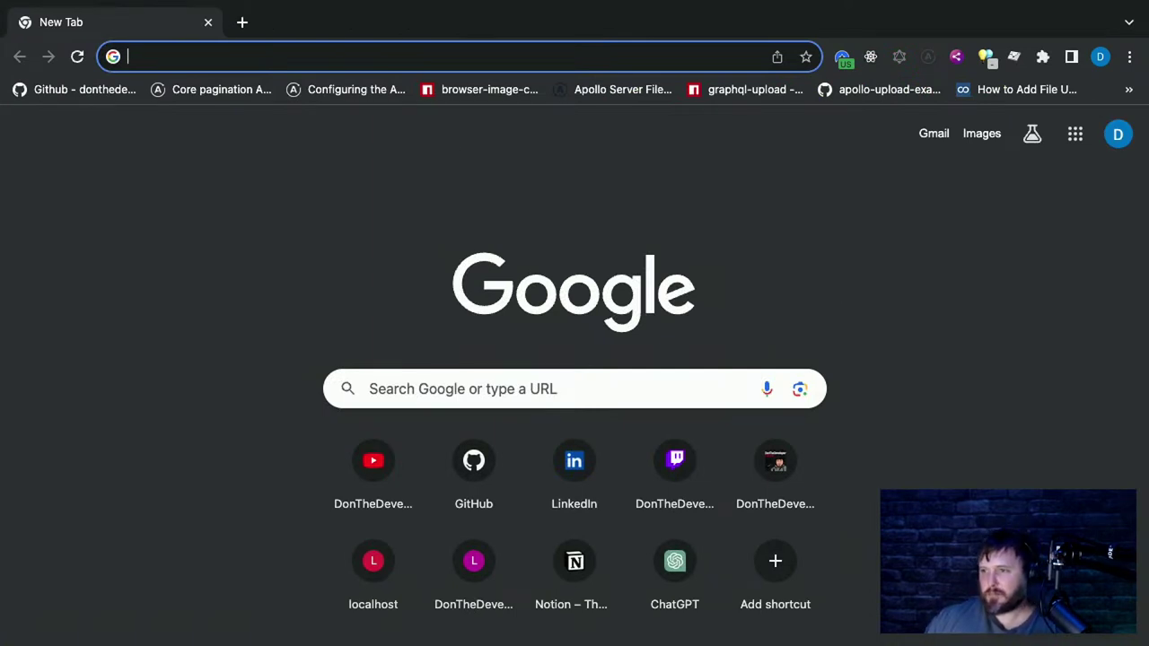
{"action": "key", "text": "super+Tab"}
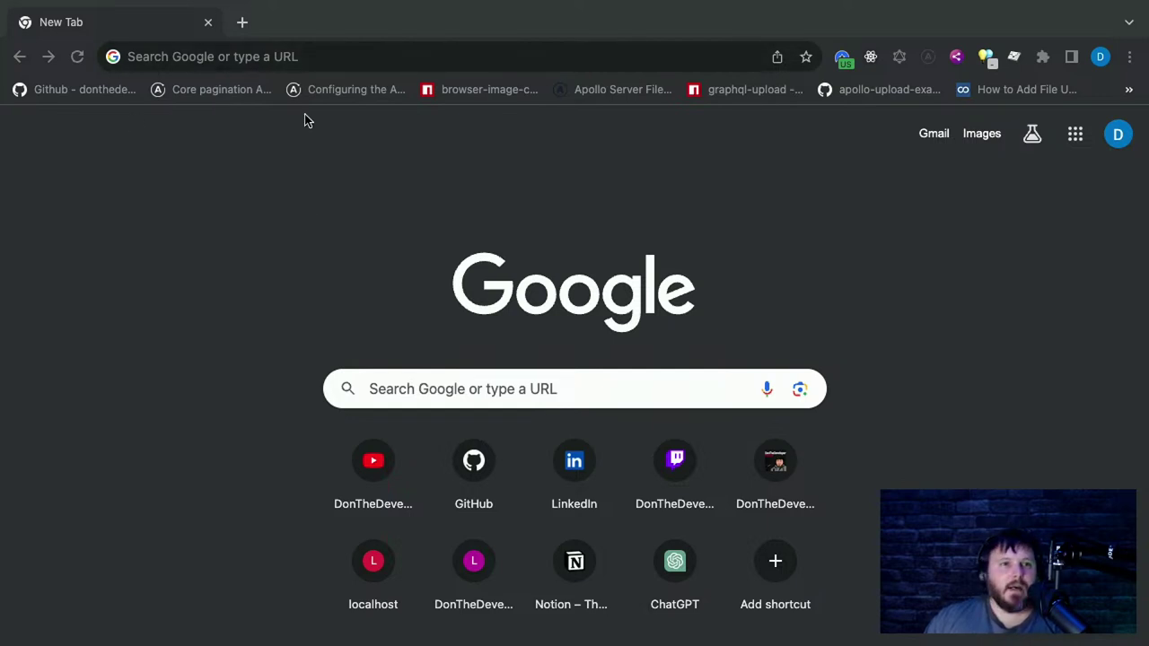
{"action": "left_click", "coordinate": [244, 57]}
{"action": "type", "text": "https://songexchange.online/"}
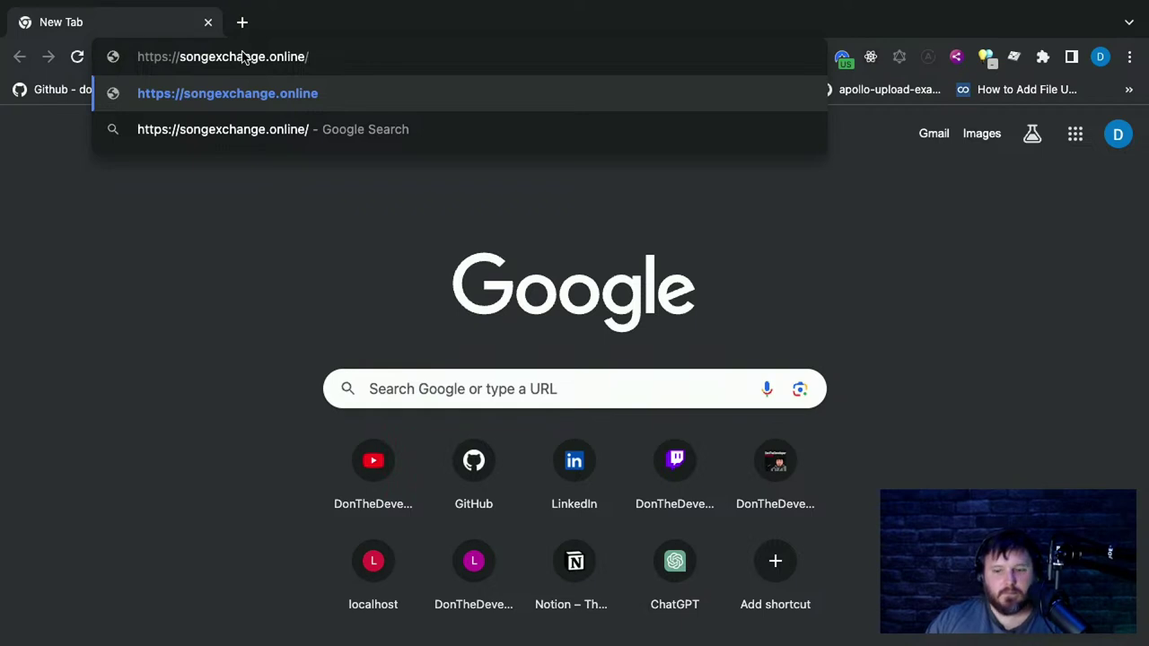
{"action": "key", "text": "Return"}
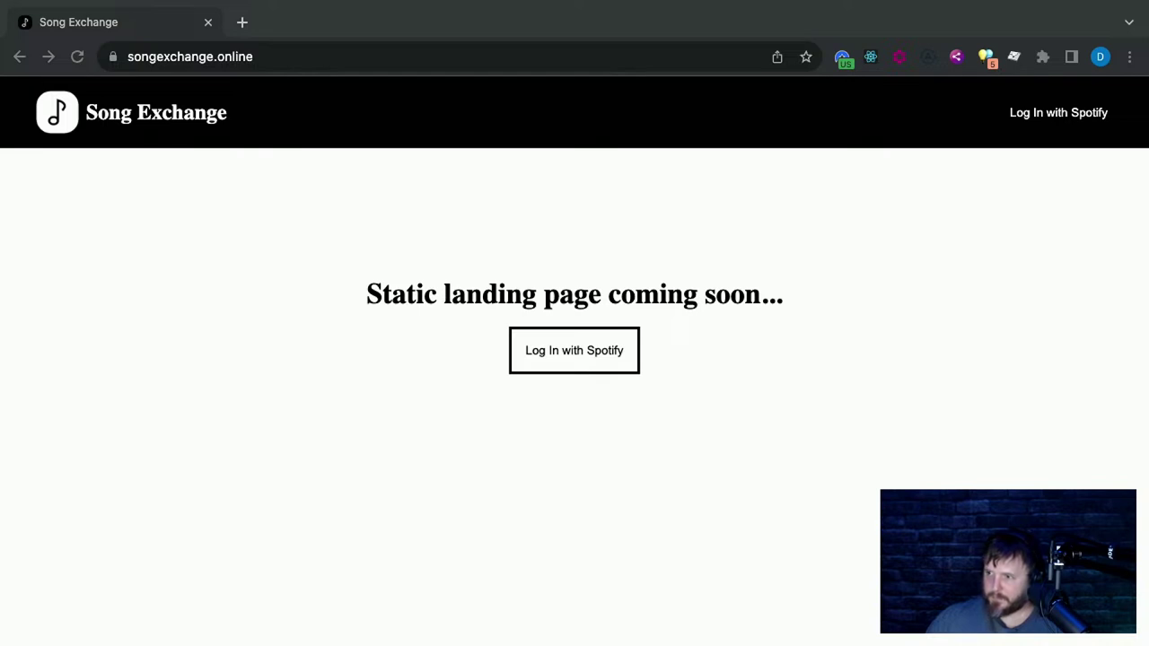
Start Song Exchange's Spotify login and read through the permissions it requests
{"action": "left_click", "coordinate": [561, 359]}
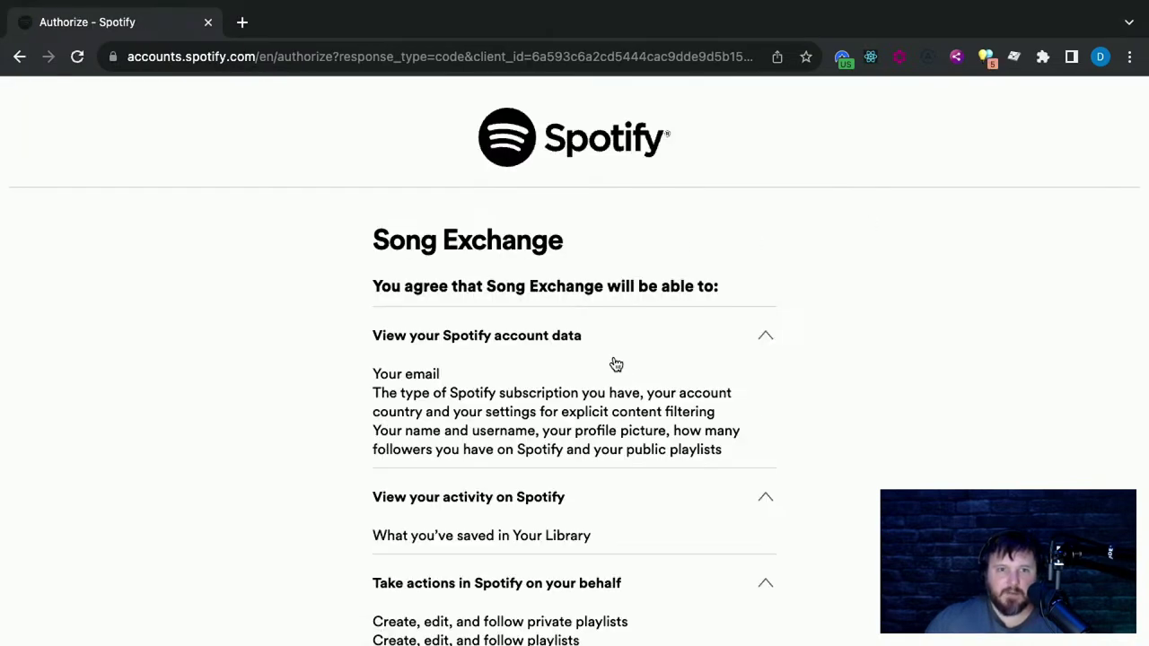
{"action": "scroll", "coordinate": [583, 374], "scroll_direction": "down", "scroll_amount": 4}
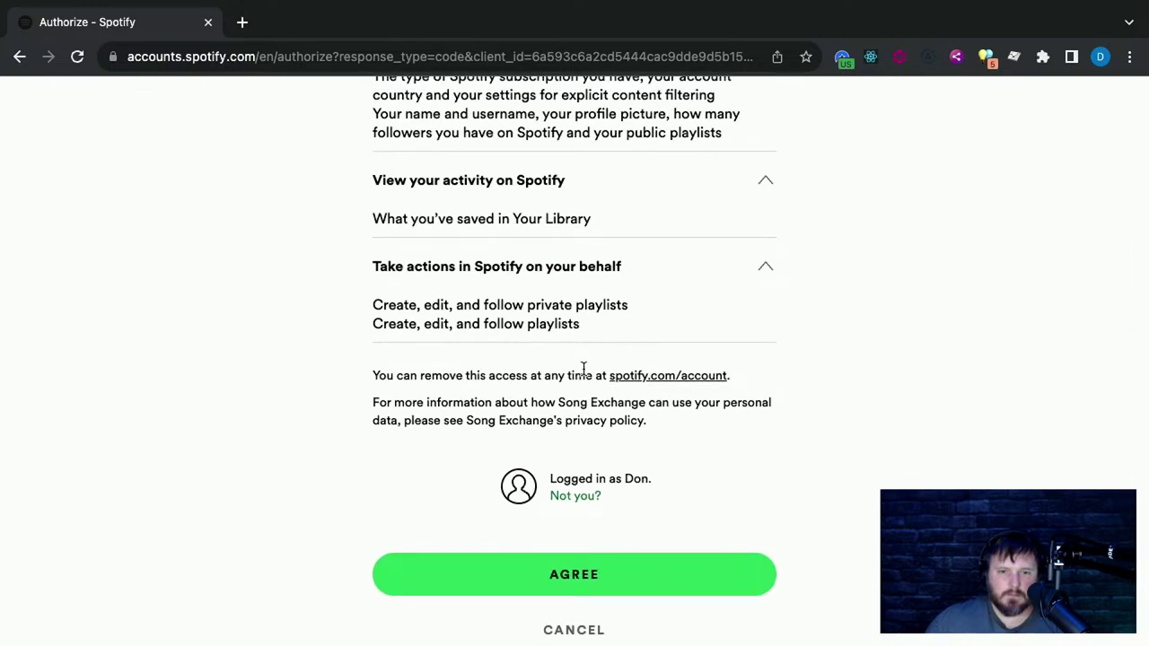
{"action": "scroll", "coordinate": [582, 370], "scroll_direction": "up", "scroll_amount": 4}
{"action": "scroll", "coordinate": [583, 372], "scroll_direction": "down", "scroll_amount": 4}
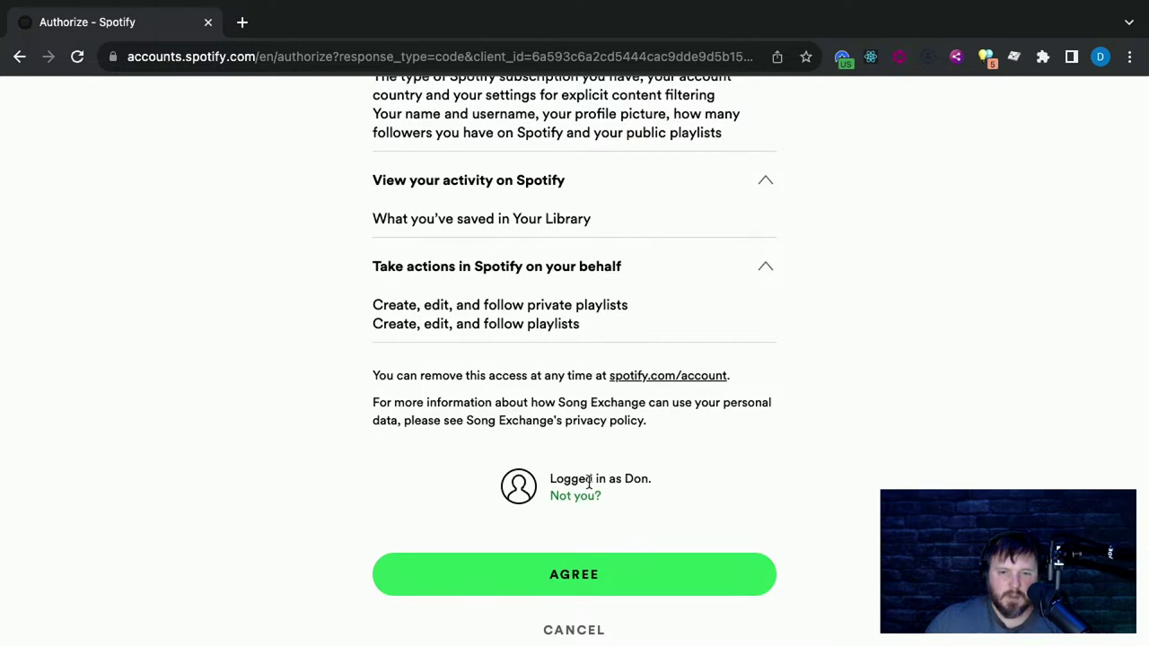
{"action": "scroll", "coordinate": [653, 485], "scroll_direction": "up", "scroll_amount": 3}
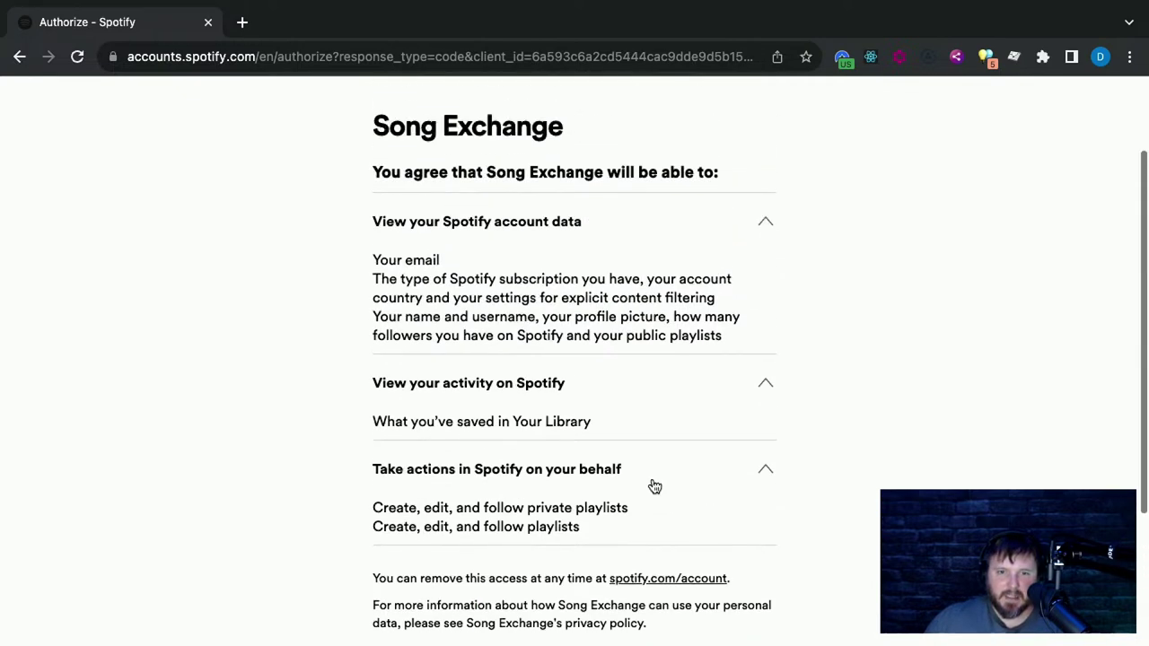
{"action": "scroll", "coordinate": [654, 485], "scroll_direction": "down", "scroll_amount": 3}
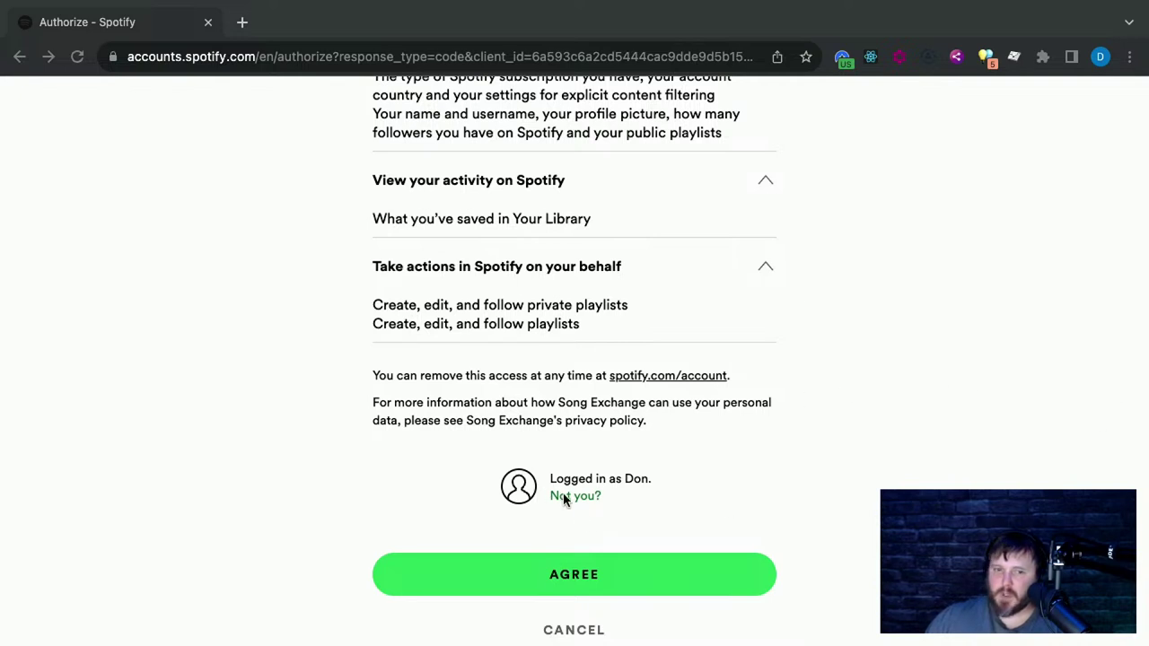
Switch away from the logged-in Spotify account and restart the Spotify login from Song Exchange's landing page
{"action": "left_click", "coordinate": [525, 520]}
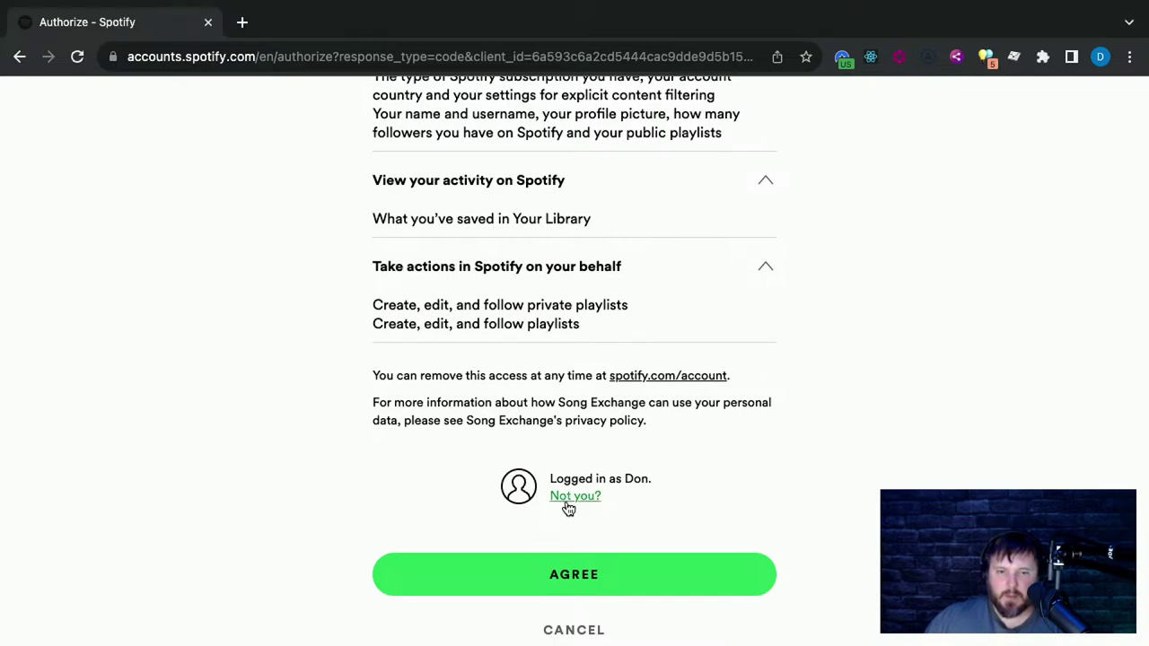
{"action": "left_click", "coordinate": [568, 502]}
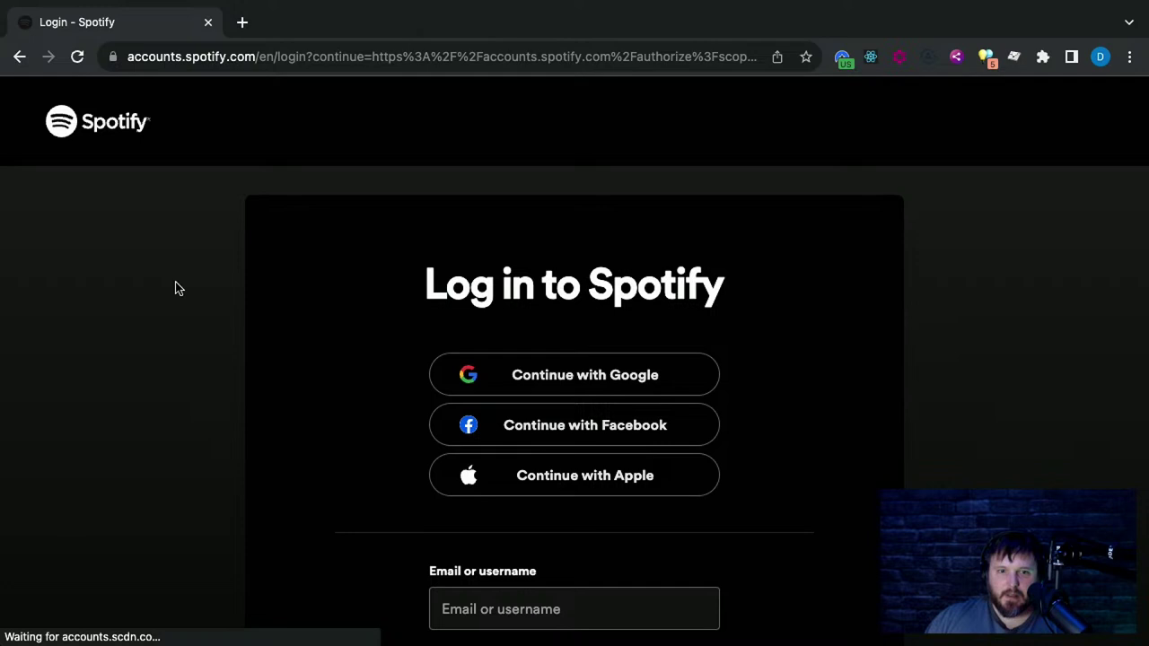
{"action": "left_click", "coordinate": [18, 59]}
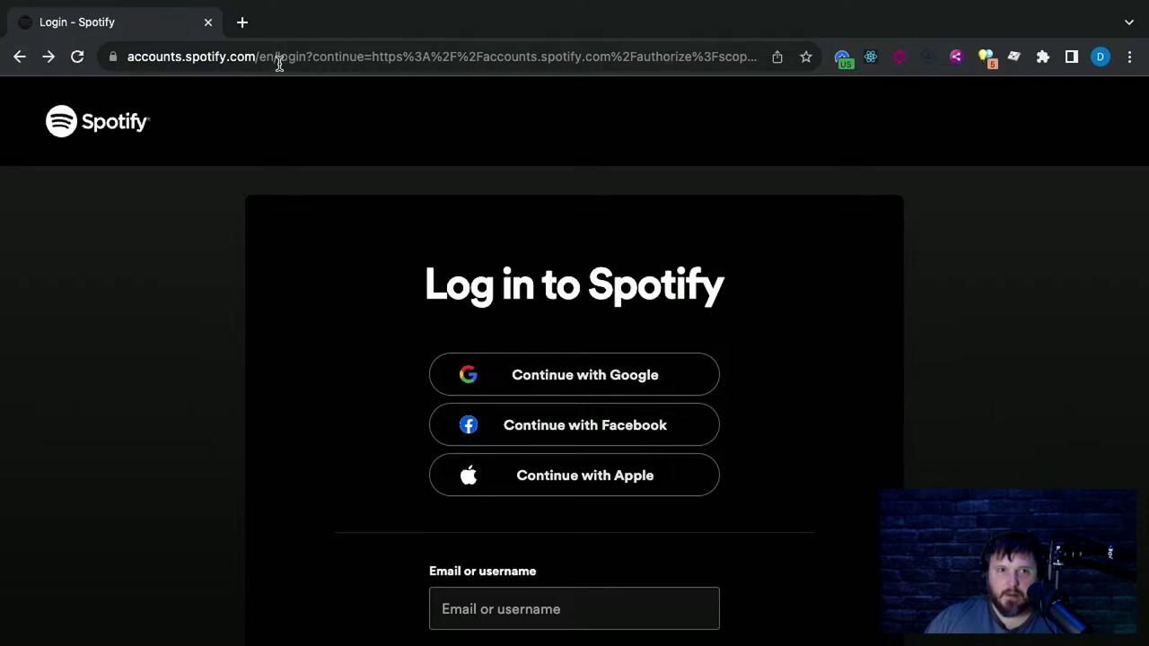
{"action": "left_click", "coordinate": [20, 57]}
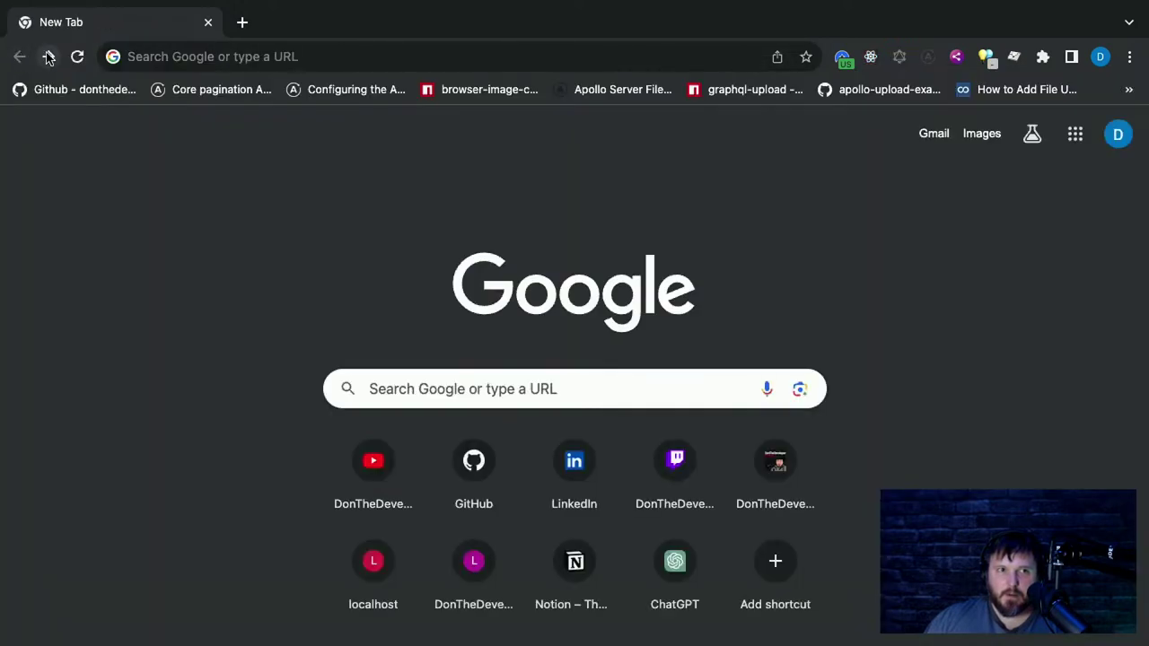
{"action": "left_click", "coordinate": [47, 56]}
{"action": "left_click", "coordinate": [549, 341]}
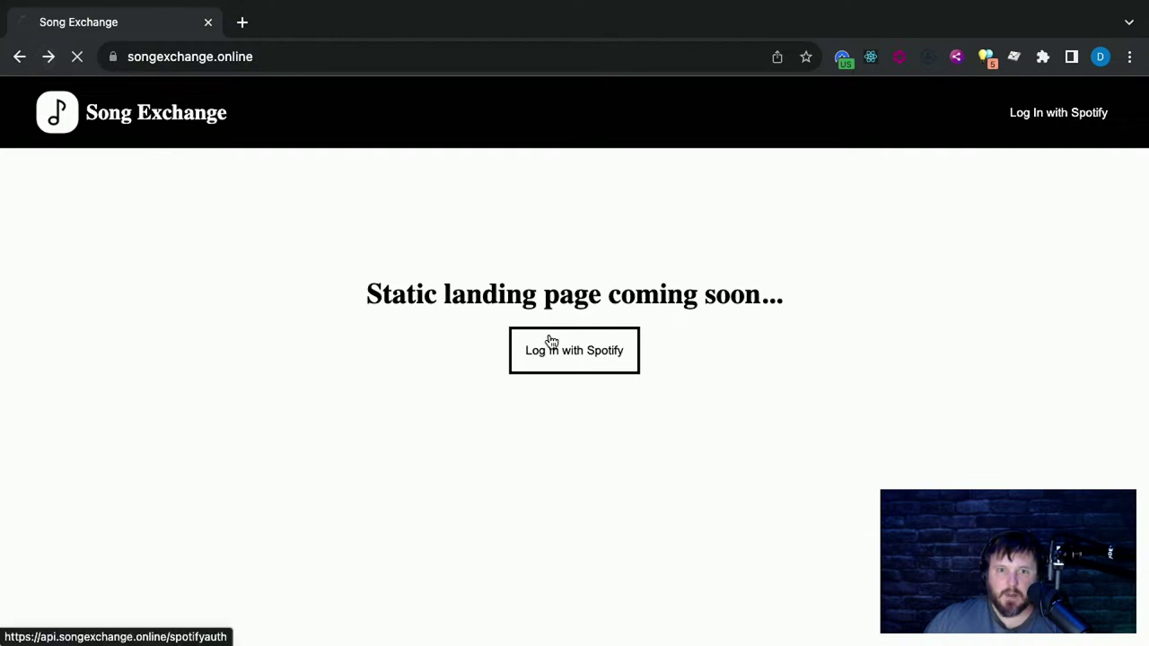
Look over the Spotify login page and close it, keeping a blank new tab open
{"action": "scroll", "coordinate": [610, 563], "scroll_direction": "down", "scroll_amount": 3}
{"action": "scroll", "coordinate": [634, 545], "scroll_direction": "down", "scroll_amount": 1}
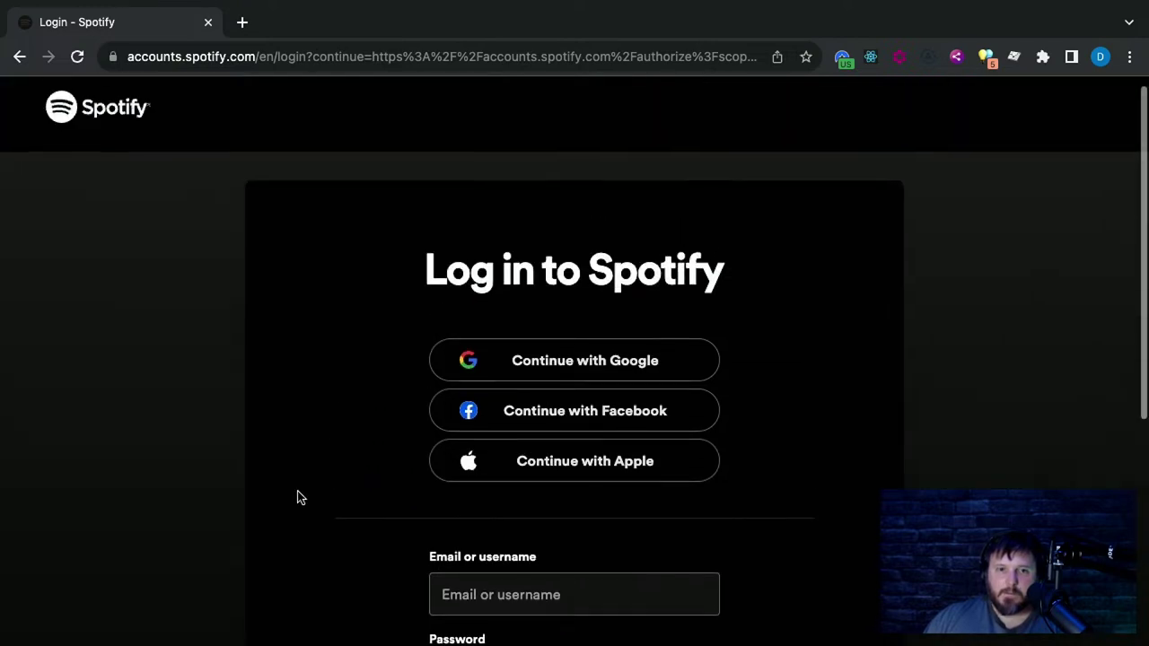
{"action": "scroll", "coordinate": [419, 425], "scroll_direction": "down", "scroll_amount": 4}
{"action": "left_click", "coordinate": [241, 21]}
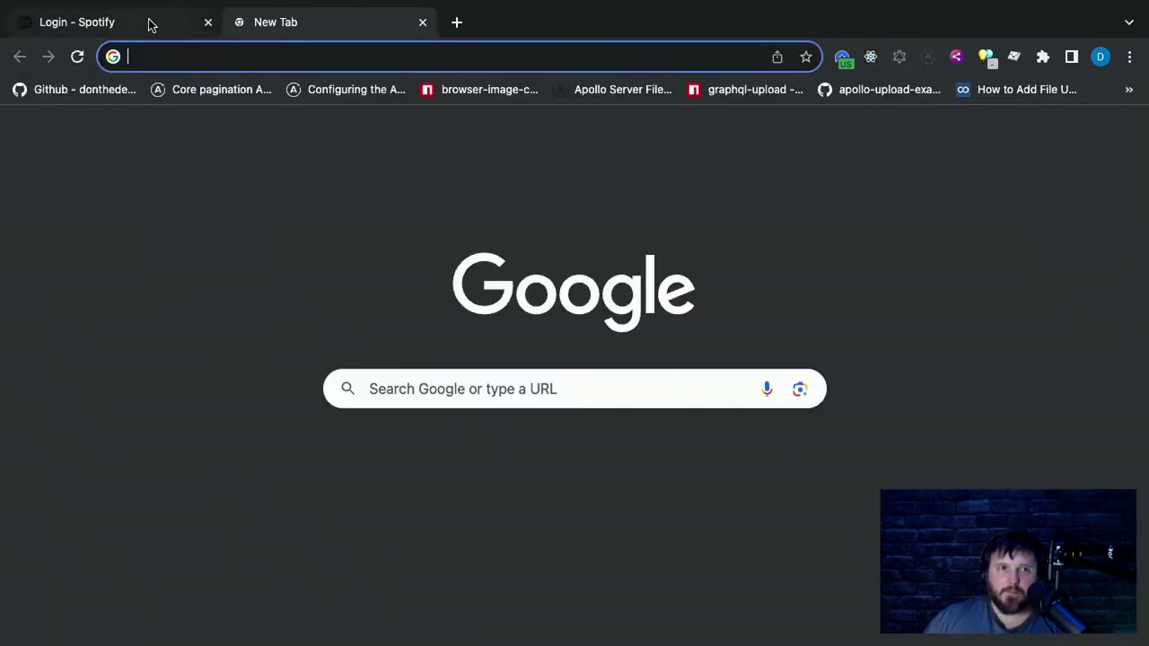
{"action": "left_click", "coordinate": [209, 22]}
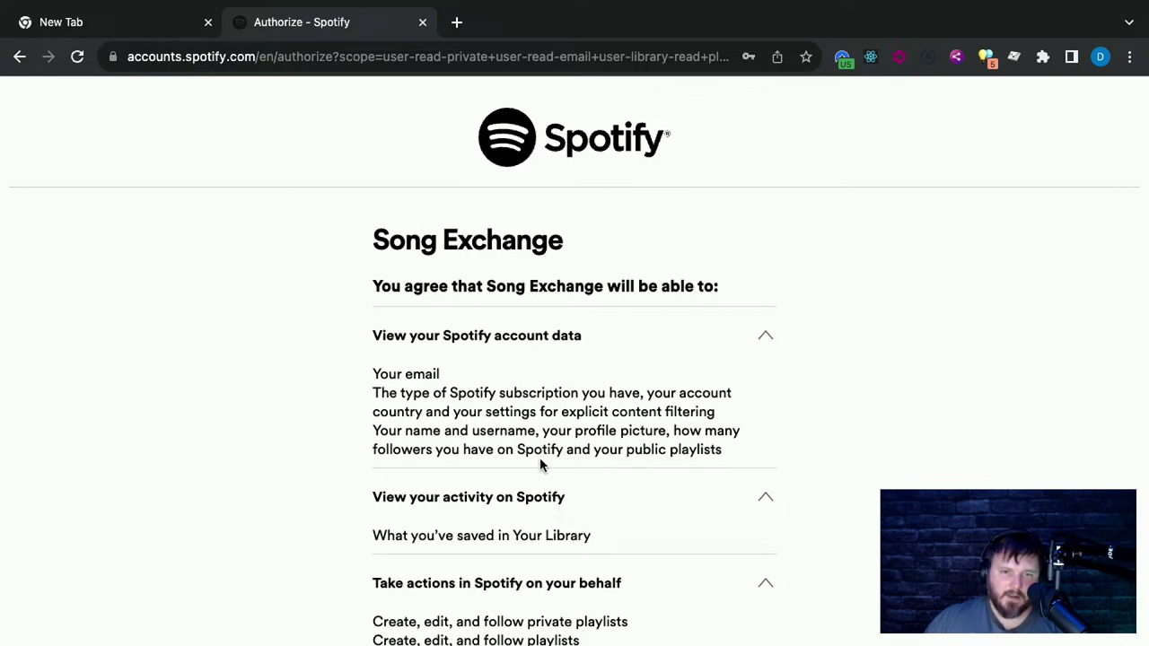
Review the requested permissions and authorize Song Exchange to access the Spotify account
{"action": "scroll", "coordinate": [537, 469], "scroll_direction": "down", "scroll_amount": 3}
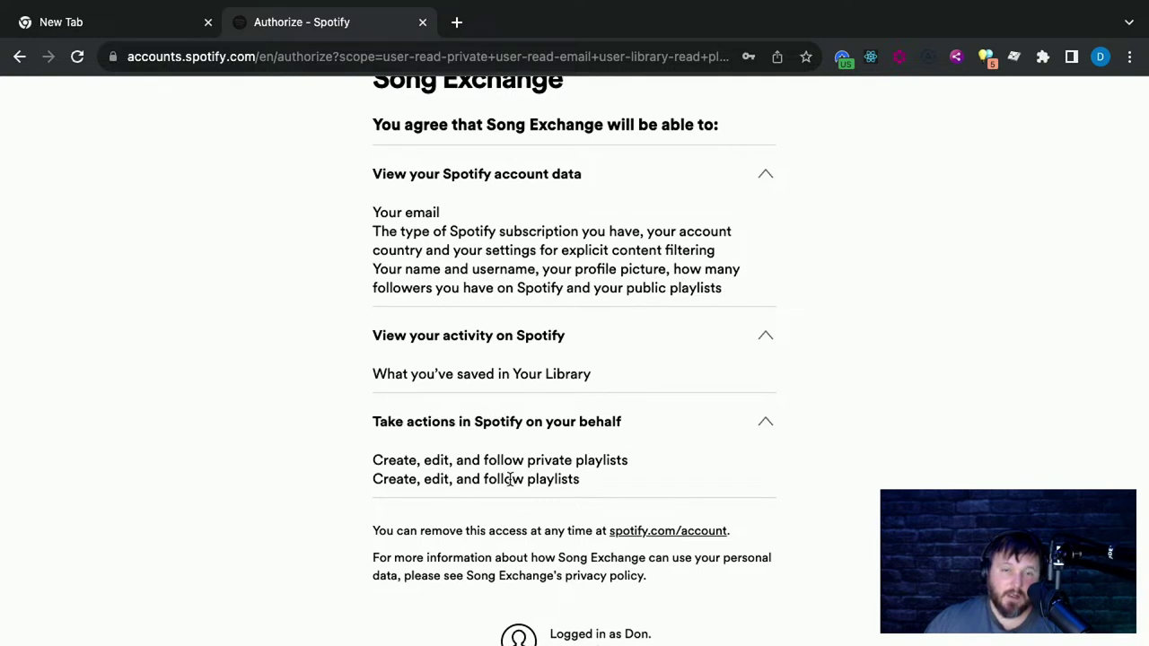
{"action": "scroll", "coordinate": [521, 482], "scroll_direction": "down", "scroll_amount": 1}
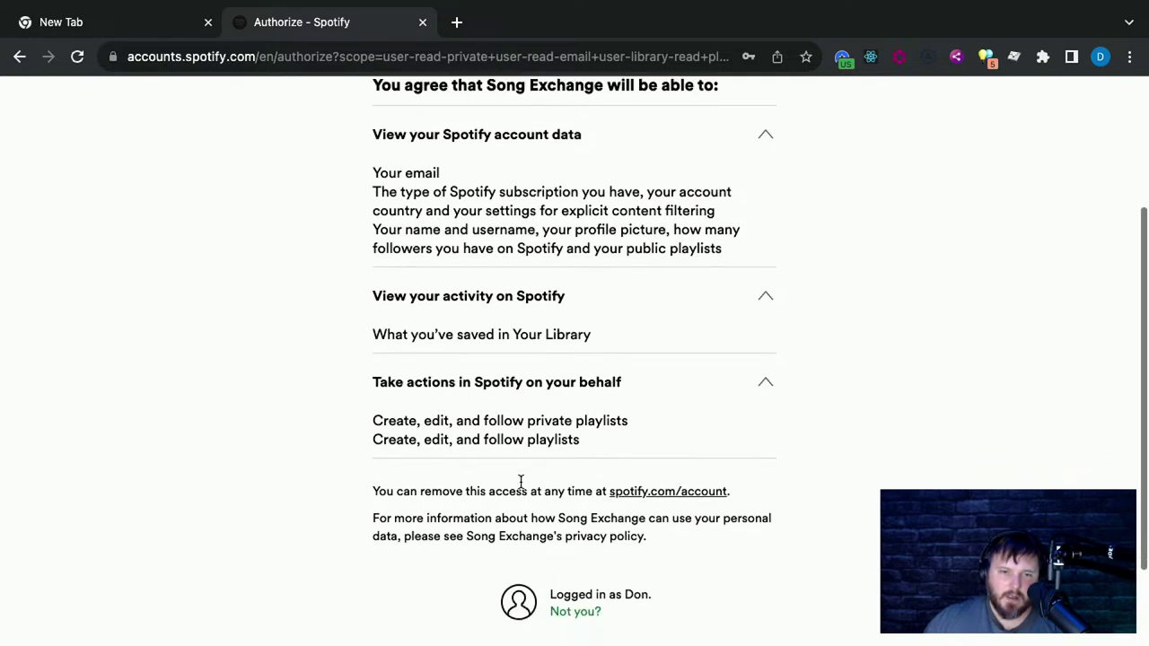
{"action": "scroll", "coordinate": [520, 481], "scroll_direction": "down", "scroll_amount": 3}
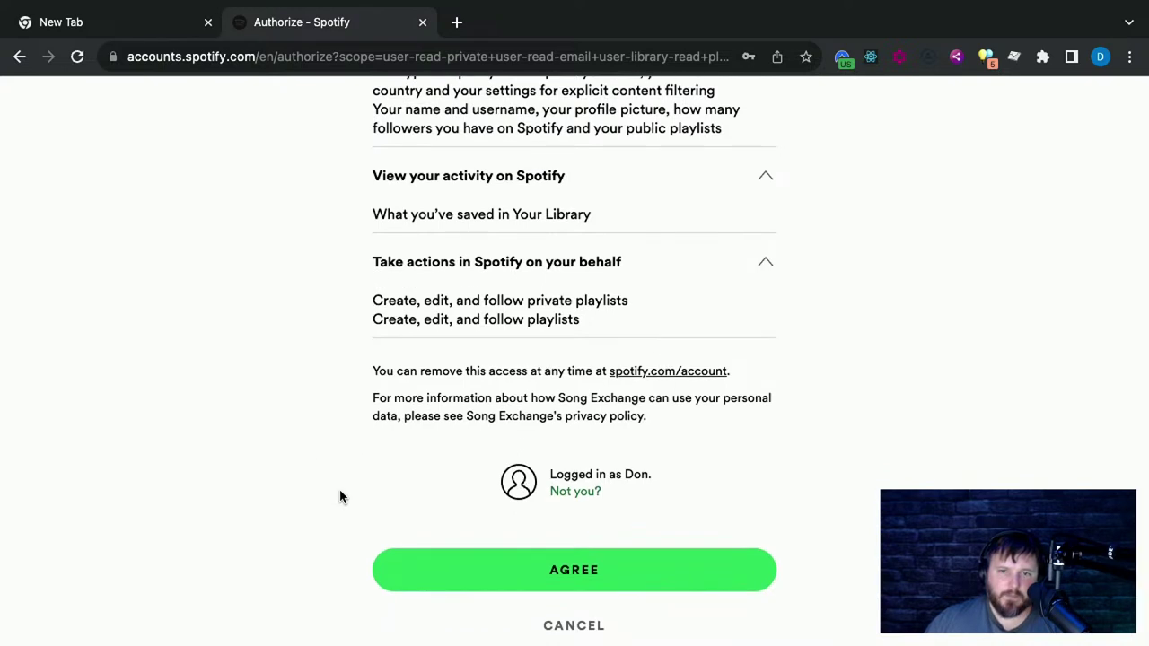
{"action": "left_click", "coordinate": [598, 570]}
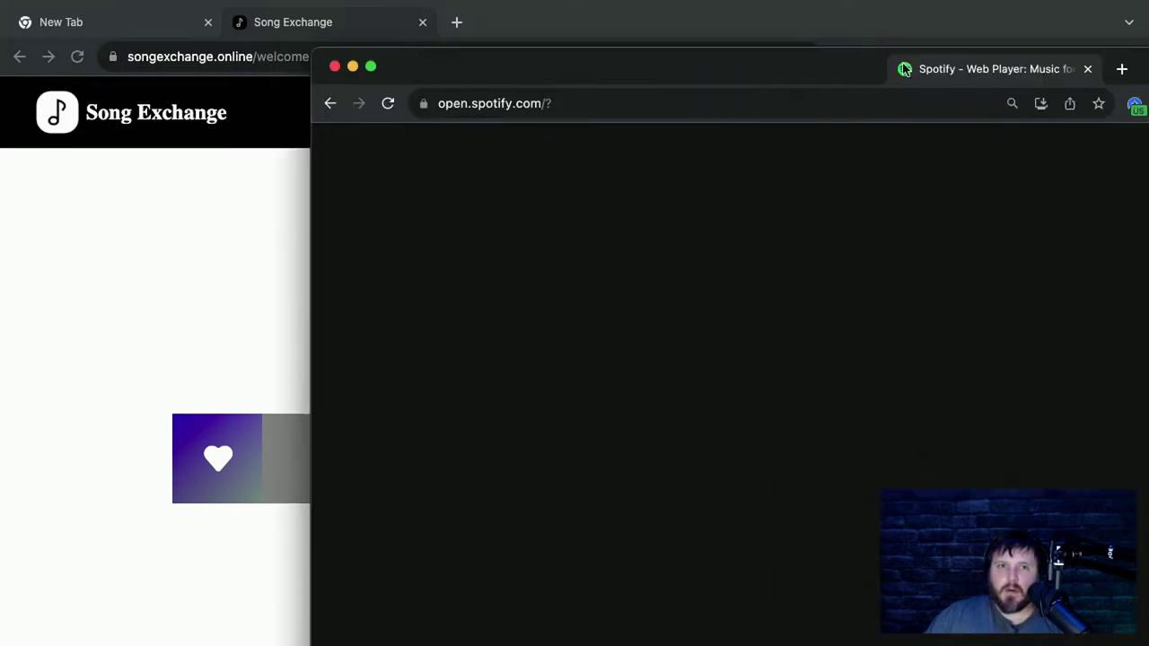
Move the Spotify web player into the Song Exchange window, search for "harris hel" and open the StreamBeats by Harris Heller artist page
{"action": "left_click_drag", "start_coordinate": [975, 66], "coordinate": [830, 42]}
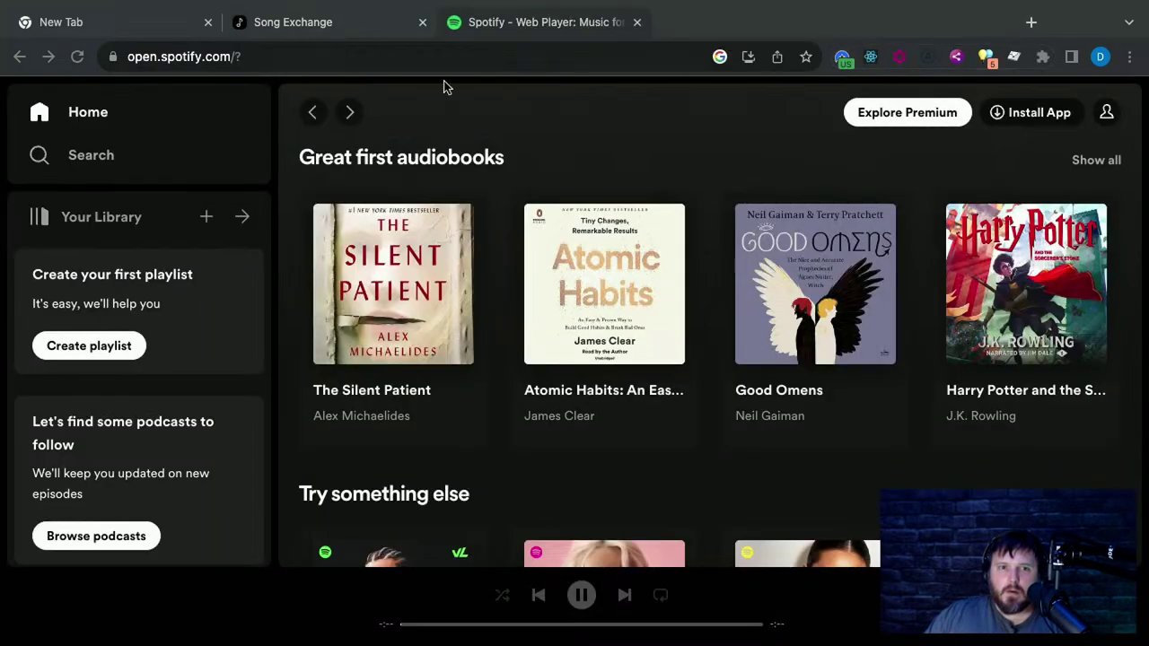
{"action": "left_click", "coordinate": [97, 162]}
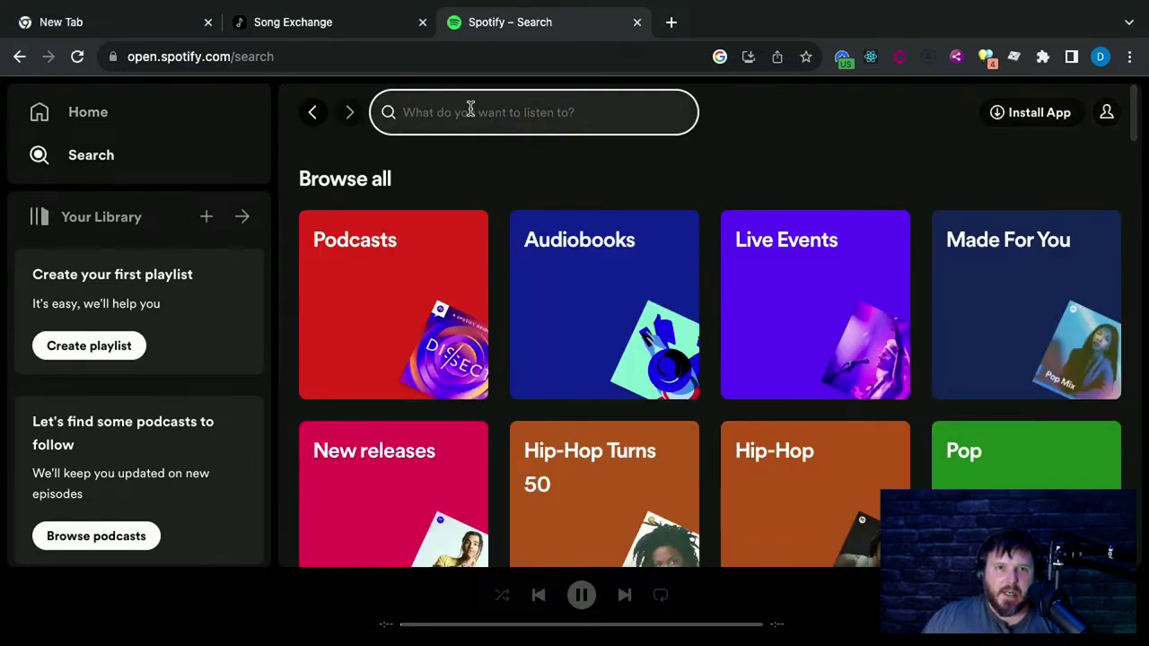
{"action": "type", "text": "harris hel"}
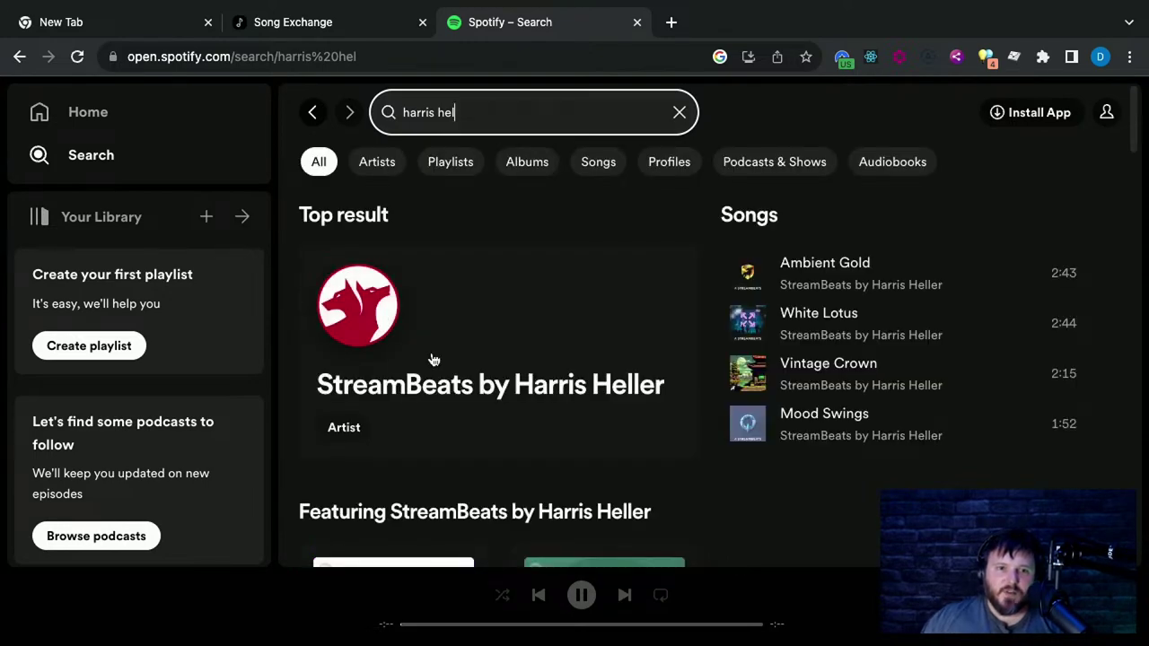
{"action": "left_click", "coordinate": [418, 394]}
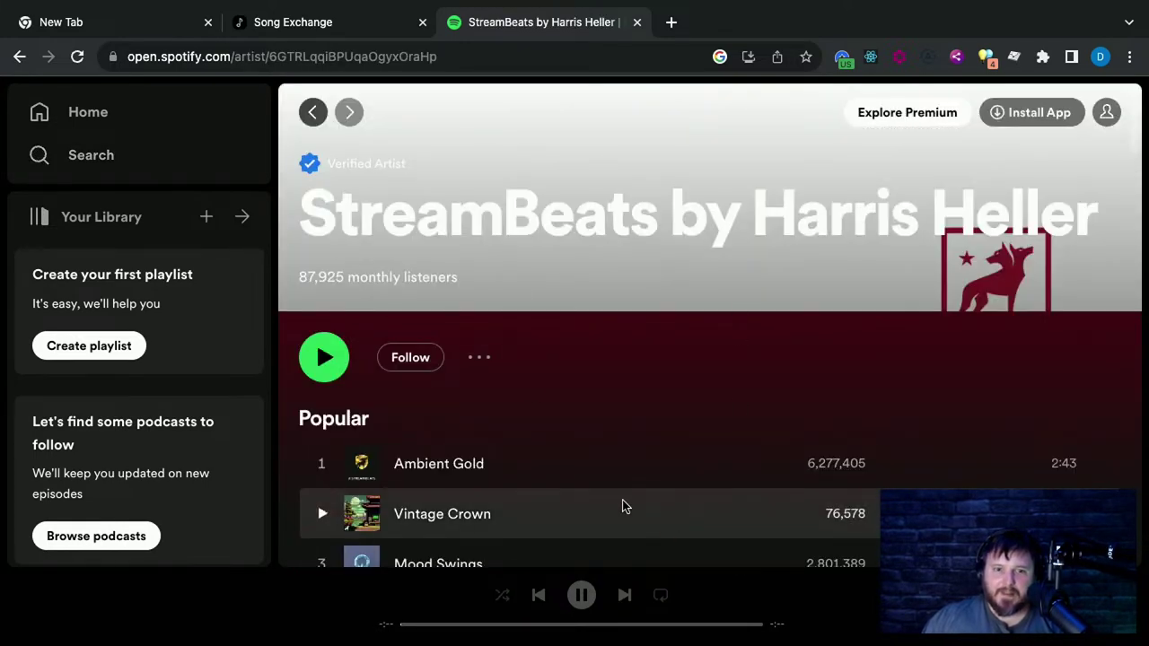
Play and pause Ambient Gold from the artist's popular songs and look over the rest of the list
{"action": "scroll", "coordinate": [596, 495], "scroll_direction": "down", "scroll_amount": 1}
{"action": "scroll", "coordinate": [595, 495], "scroll_direction": "down", "scroll_amount": 1}
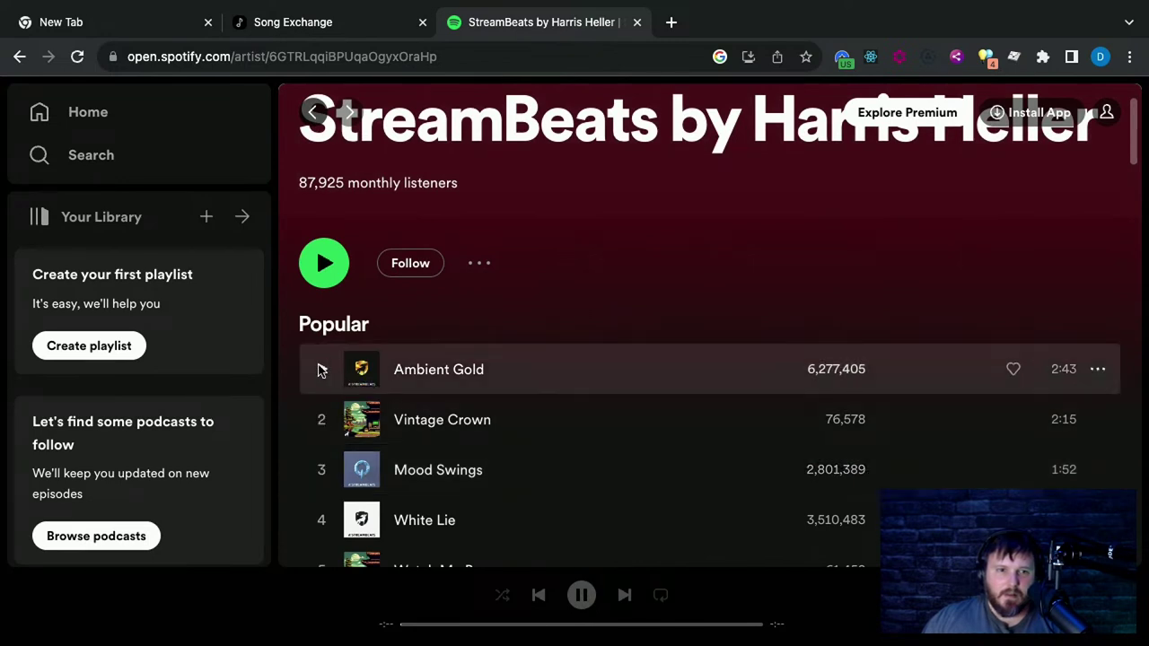
{"action": "left_click", "coordinate": [322, 370]}
{"action": "left_click", "coordinate": [325, 370]}
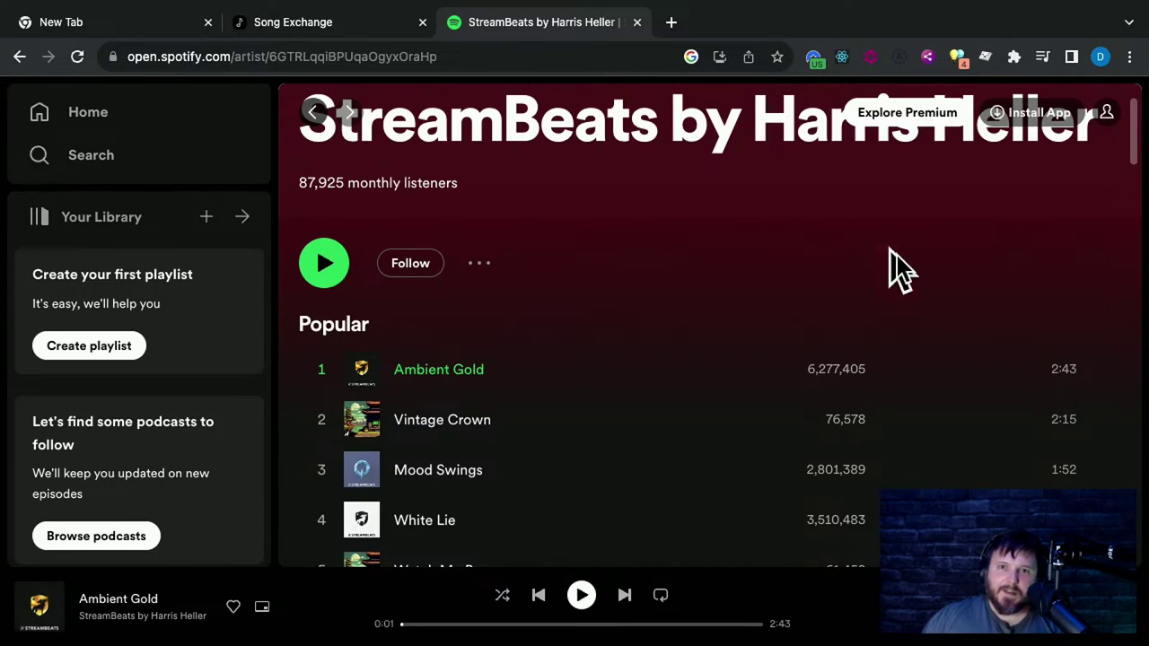
{"action": "scroll", "coordinate": [752, 323], "scroll_direction": "down", "scroll_amount": 3}
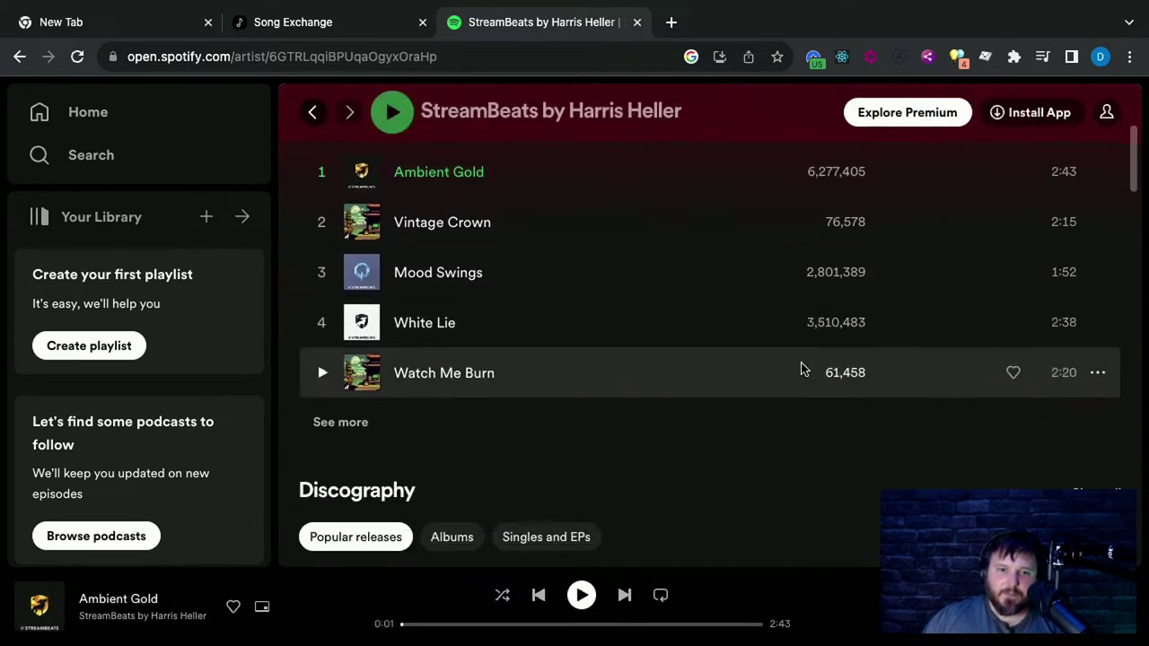
{"action": "scroll", "coordinate": [728, 436], "scroll_direction": "up", "scroll_amount": 4}
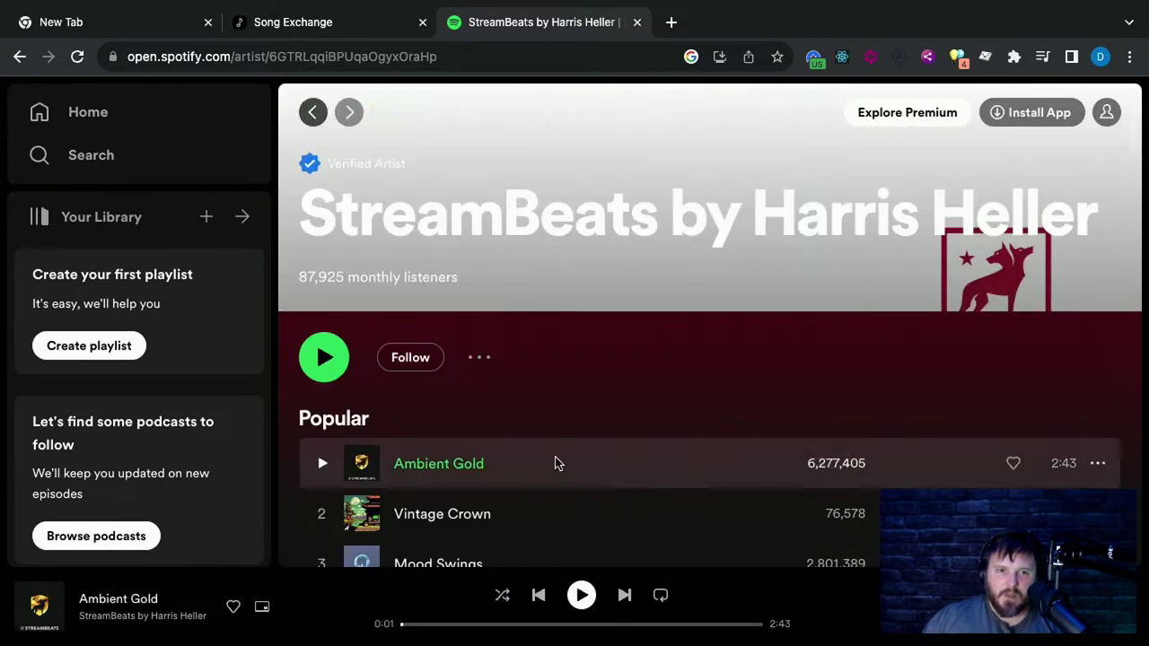
Create a new playlist from the popular song Ambient Gold on the StreamBeats artist page
{"action": "scroll", "coordinate": [557, 461], "scroll_direction": "down", "scroll_amount": 1}
{"action": "left_click", "coordinate": [1100, 418]}
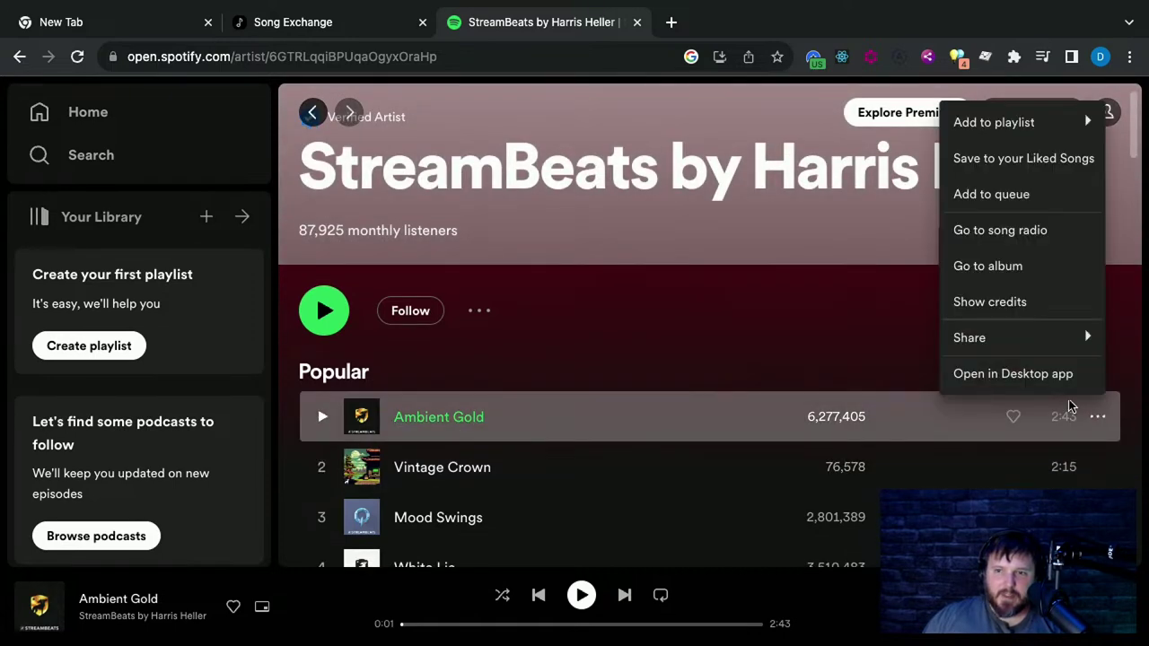
{"action": "mouse_move", "coordinate": [987, 118]}
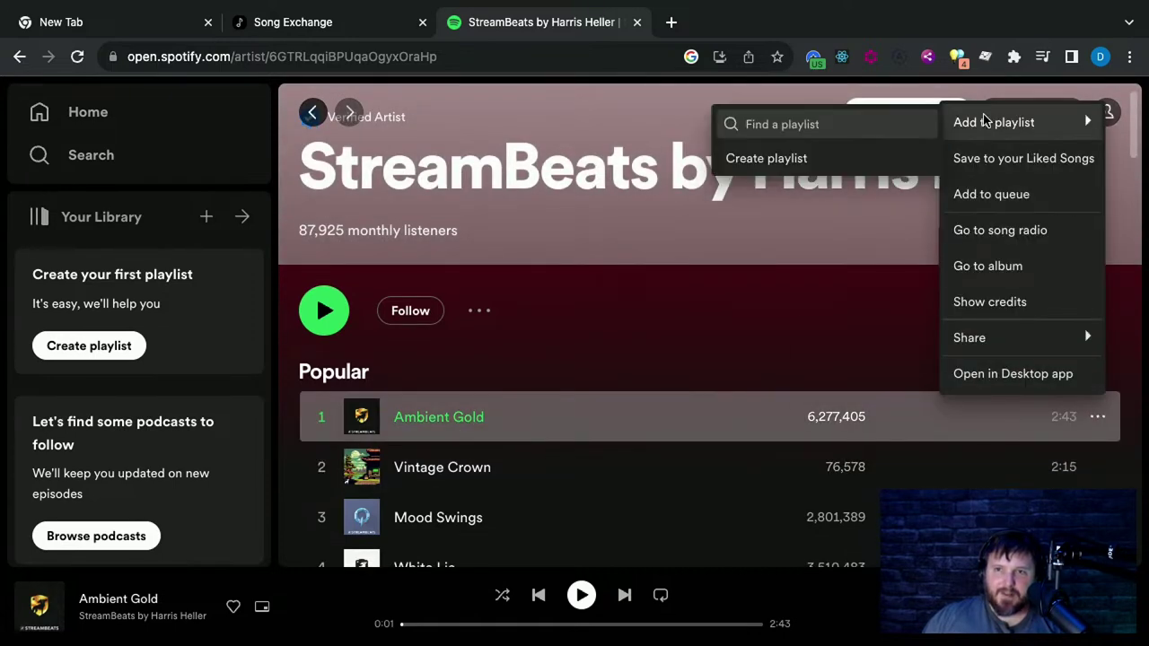
{"action": "left_click", "coordinate": [779, 161]}
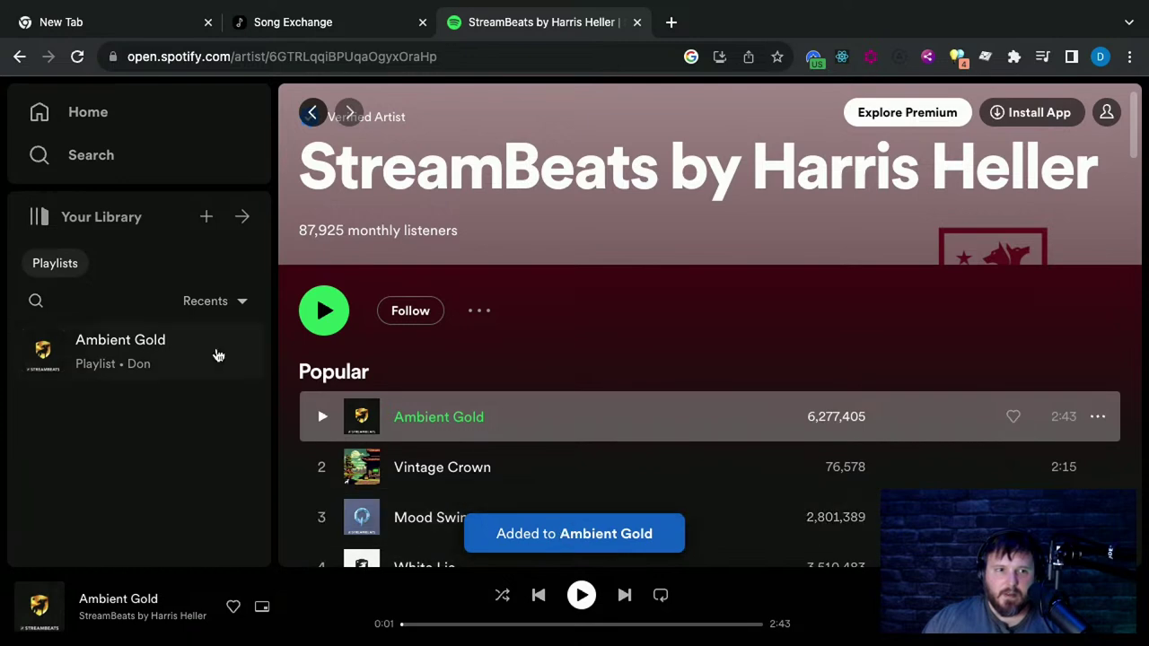
{"action": "right_click", "coordinate": [141, 355]}
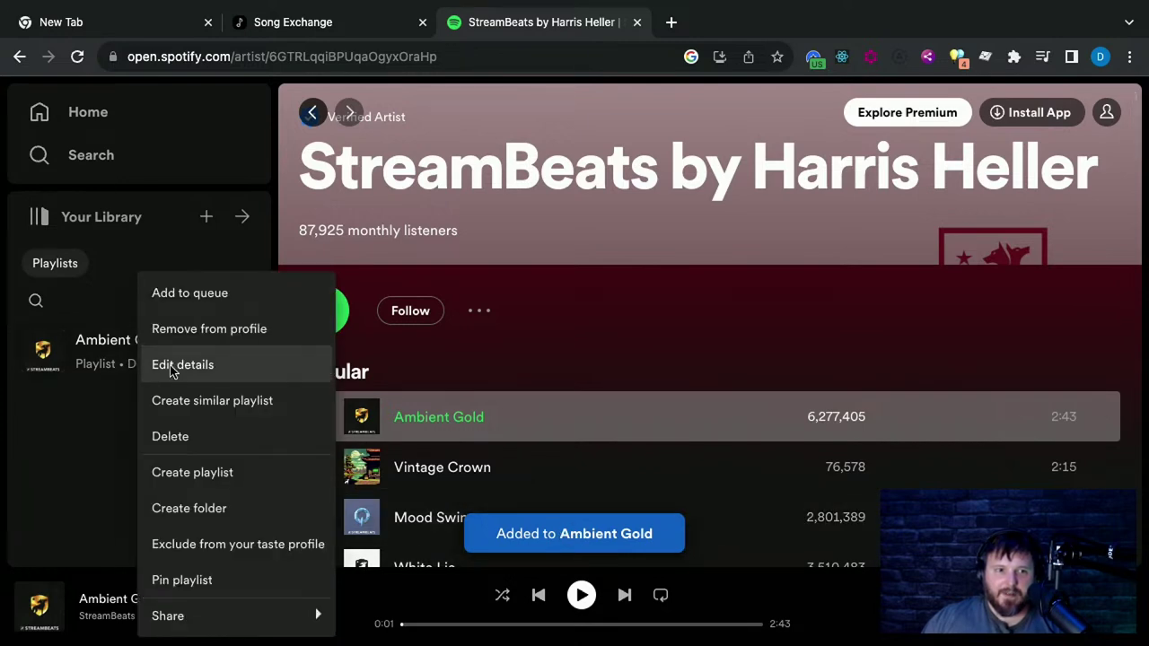
{"action": "left_click", "coordinate": [182, 365]}
{"action": "left_click", "coordinate": [631, 282]}
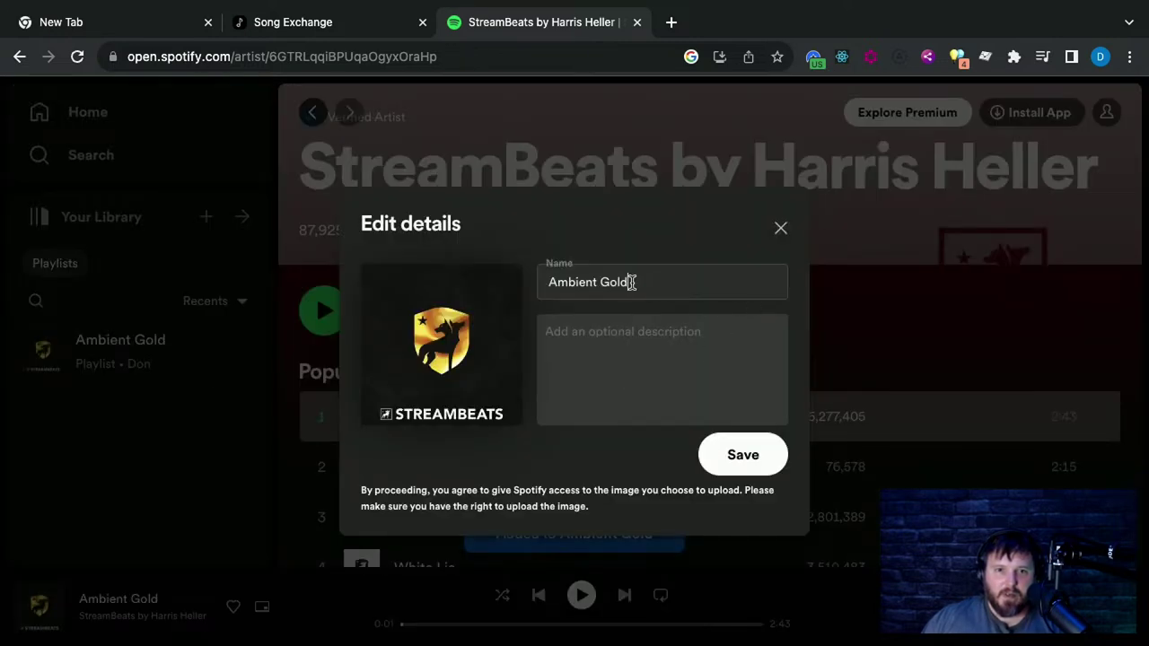
{"action": "key", "text": "BackSpace"}
{"action": "key", "text": "Escape"}
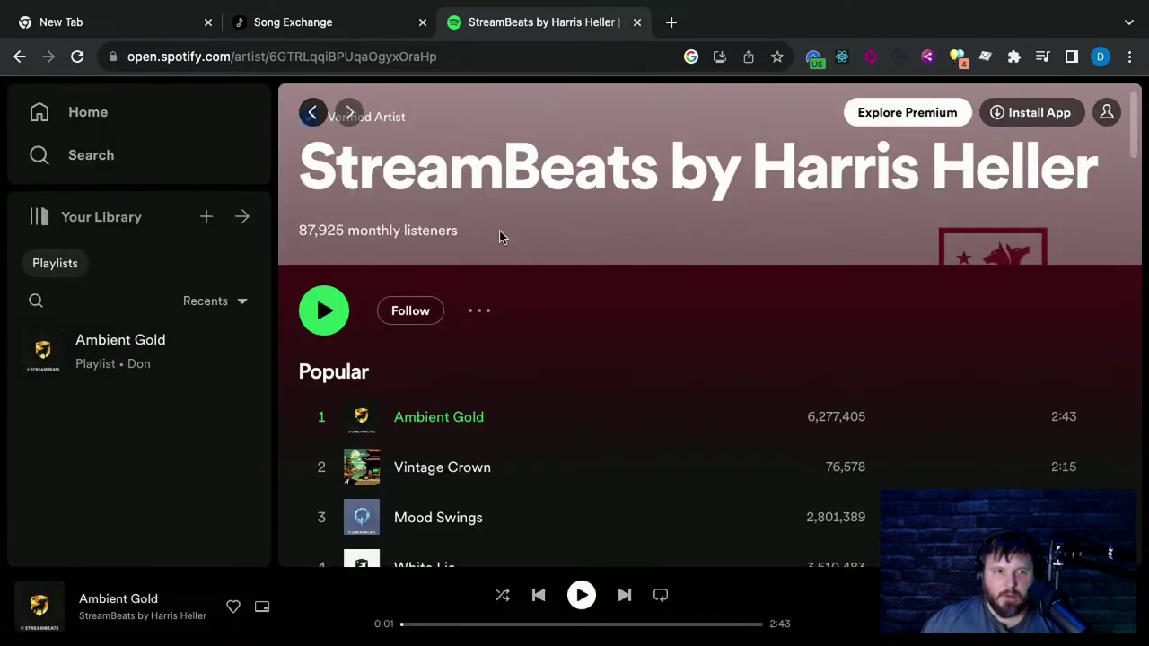
Rename the new Ambient Gold playlist to "Yo" in its details and save the change
{"action": "right_click", "coordinate": [179, 350]}
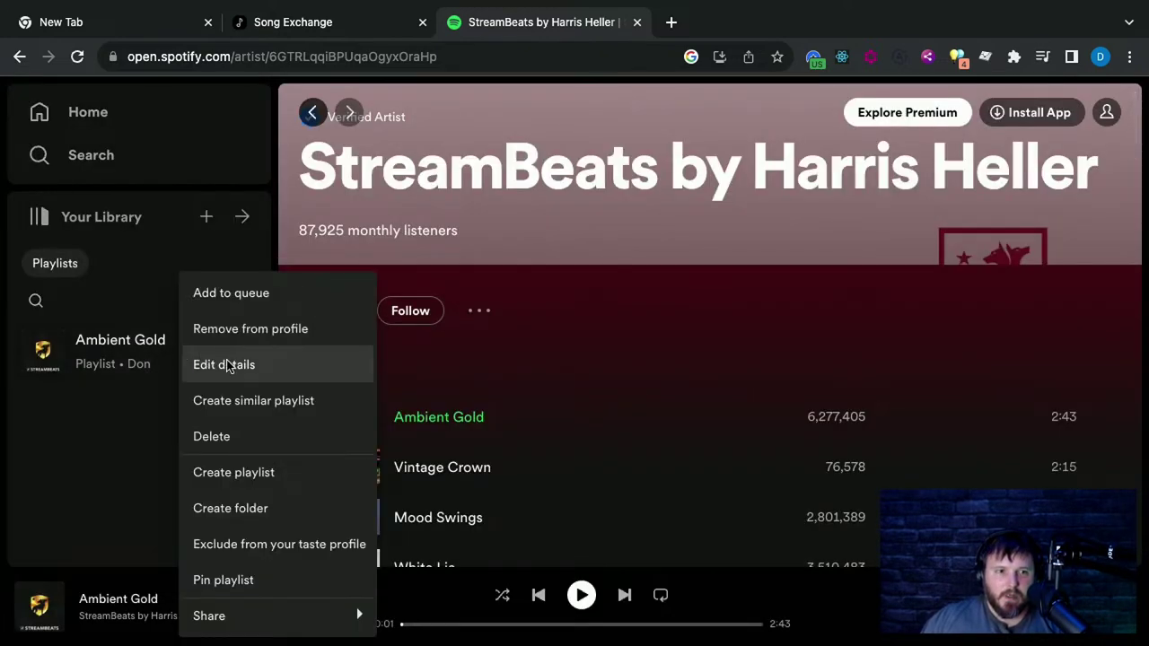
{"action": "left_click", "coordinate": [224, 364]}
{"action": "left_click", "coordinate": [622, 279]}
{"action": "type", "text": "Yo"}
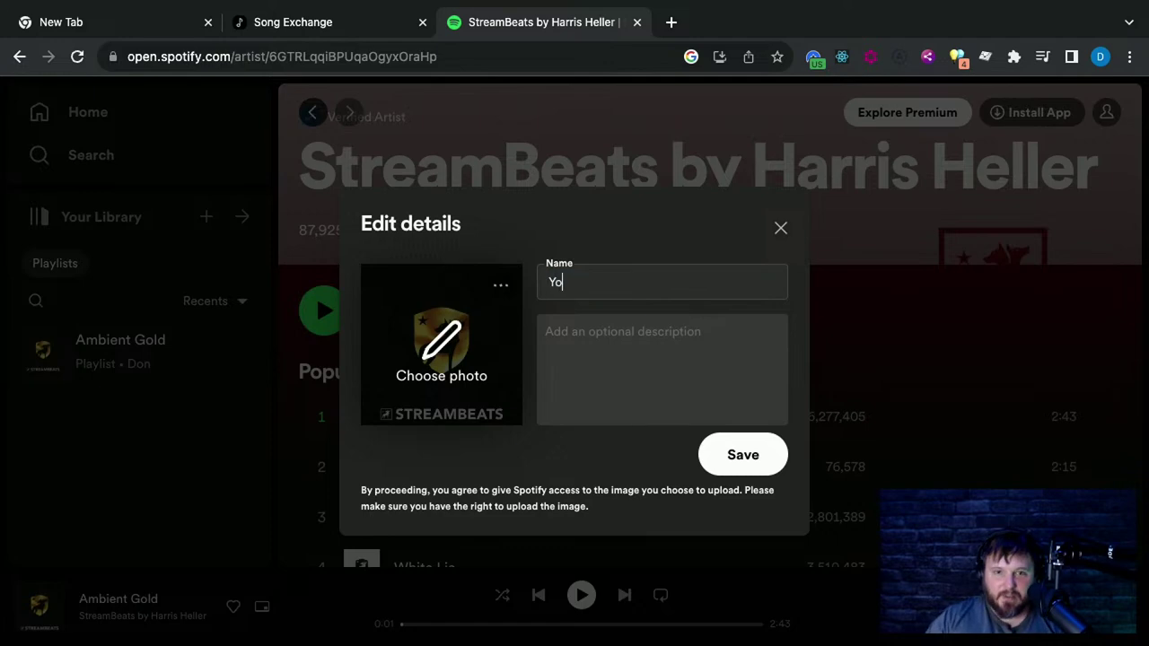
{"action": "left_click", "coordinate": [736, 462]}
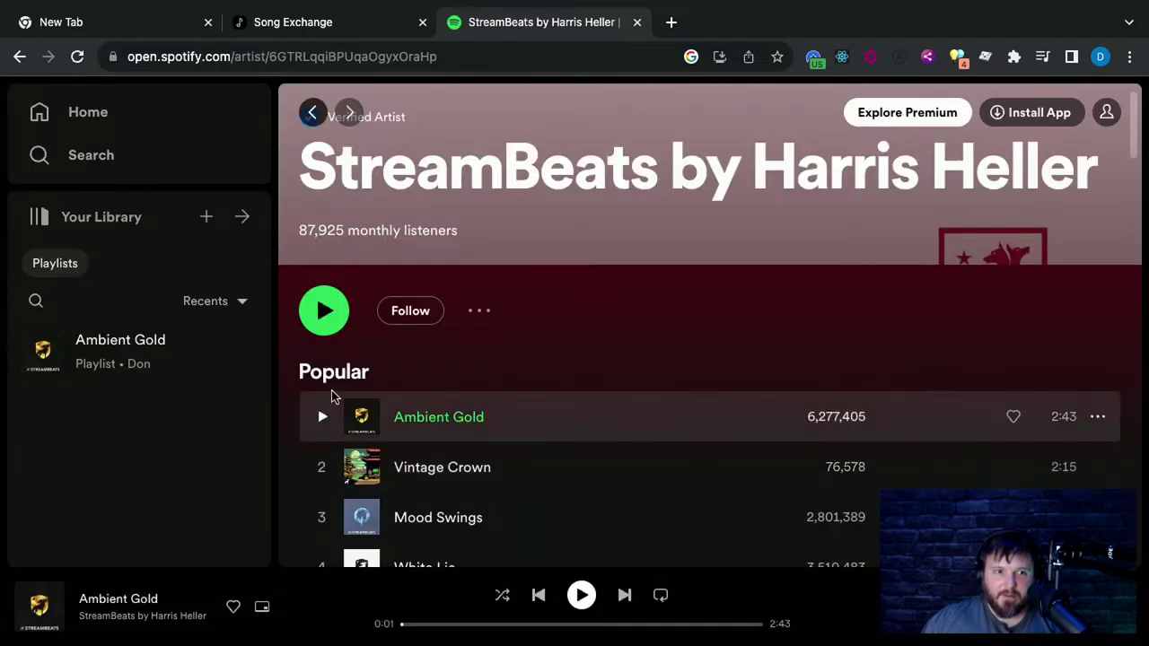
{"action": "right_click", "coordinate": [175, 346]}
{"action": "left_click", "coordinate": [196, 368]}
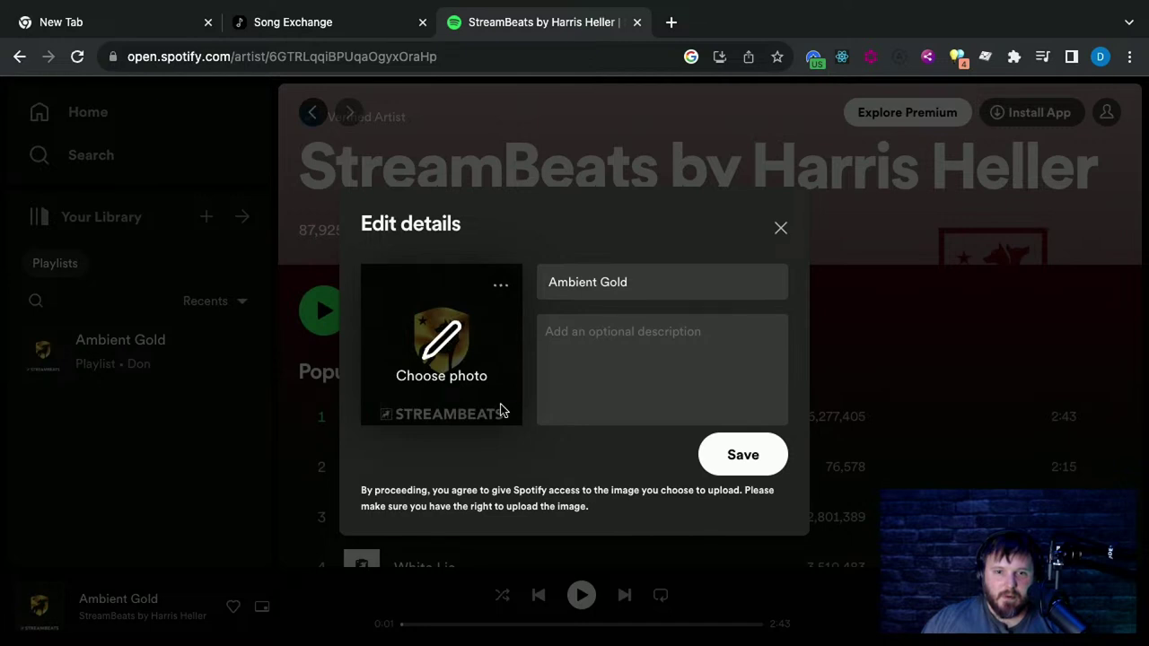
{"action": "left_click", "coordinate": [781, 228]}
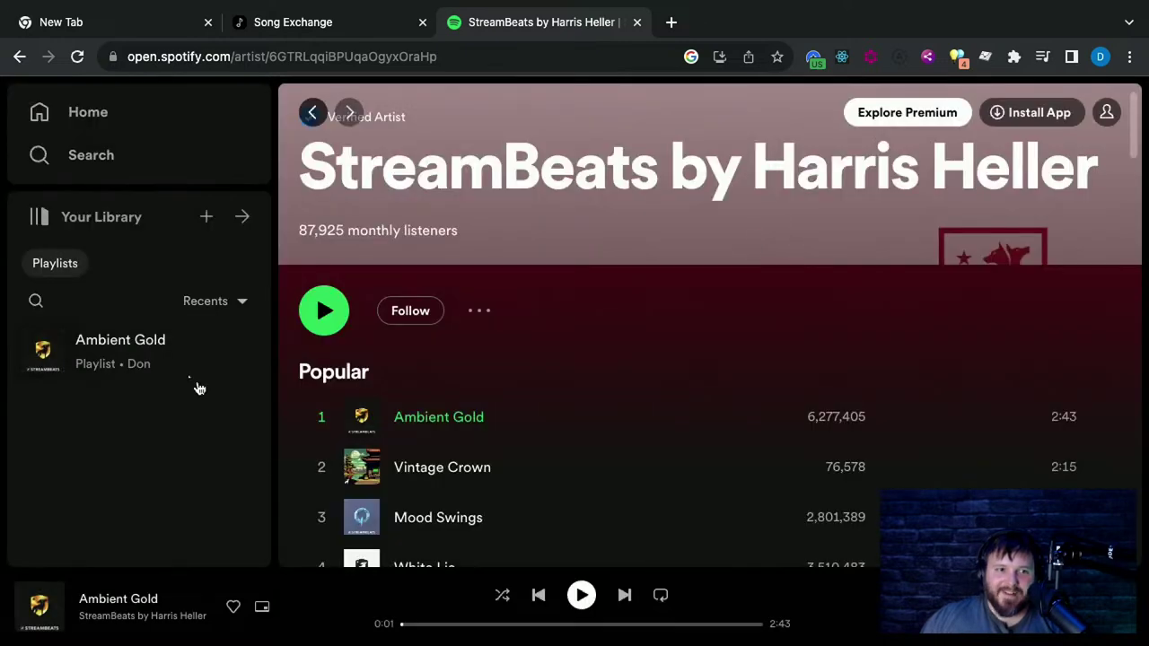
{"action": "right_click", "coordinate": [178, 370]}
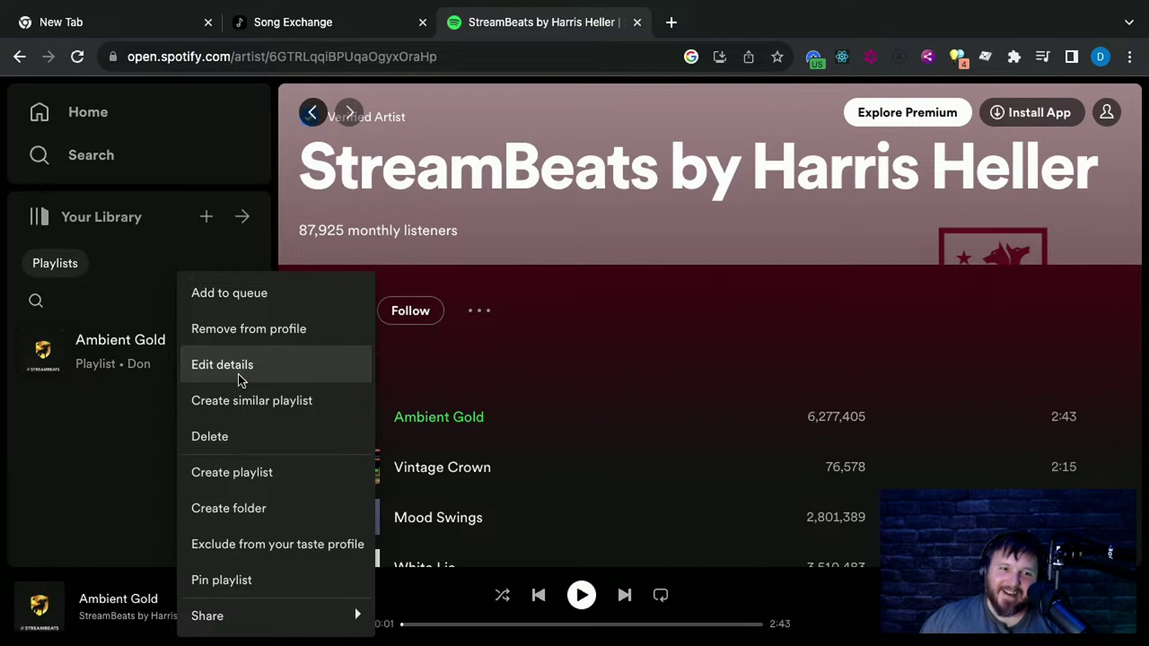
{"action": "left_click", "coordinate": [603, 327]}
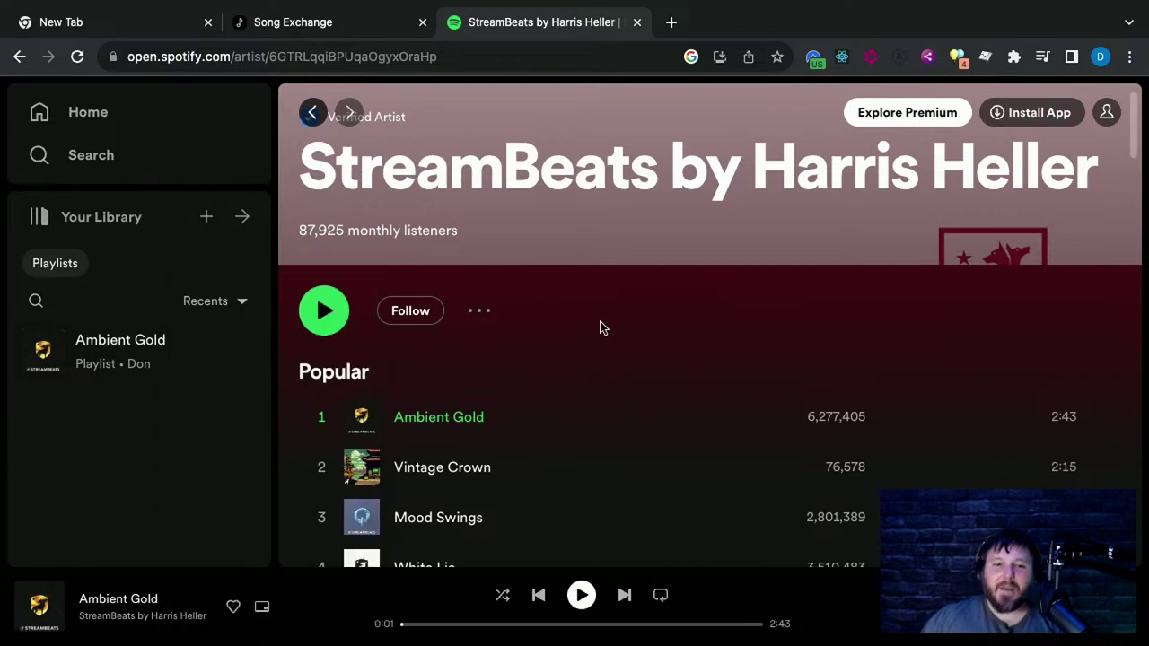
Add the songs Vintage Crown and Mood Swings to the Yo playlist
{"action": "left_click", "coordinate": [1099, 469]}
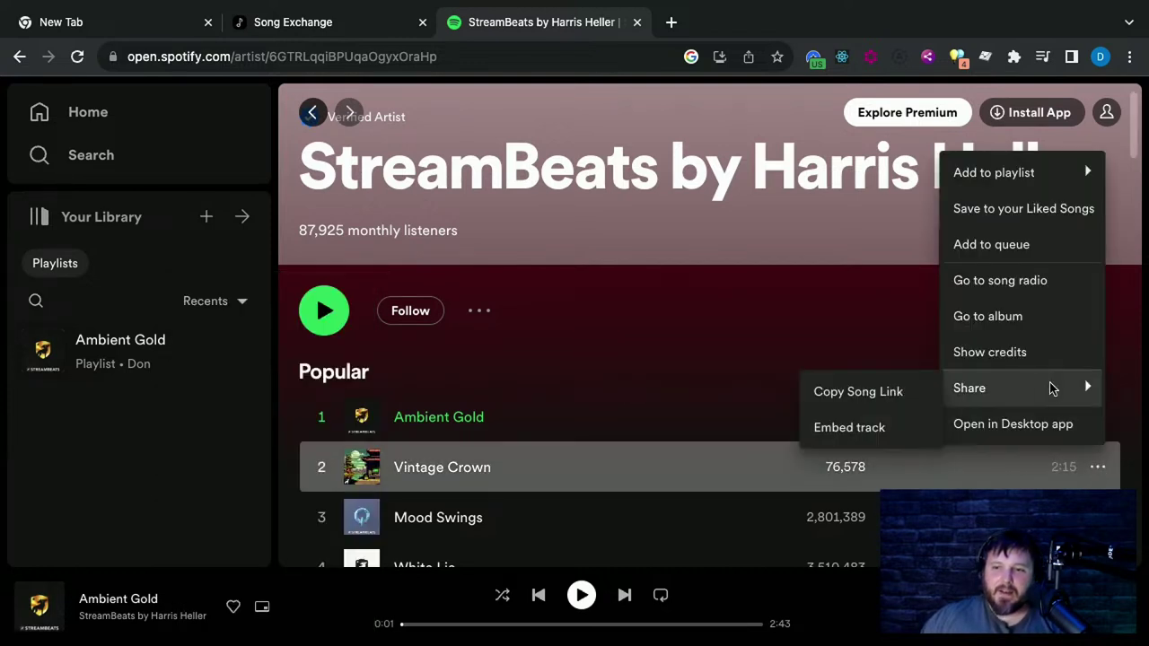
{"action": "mouse_move", "coordinate": [1007, 179]}
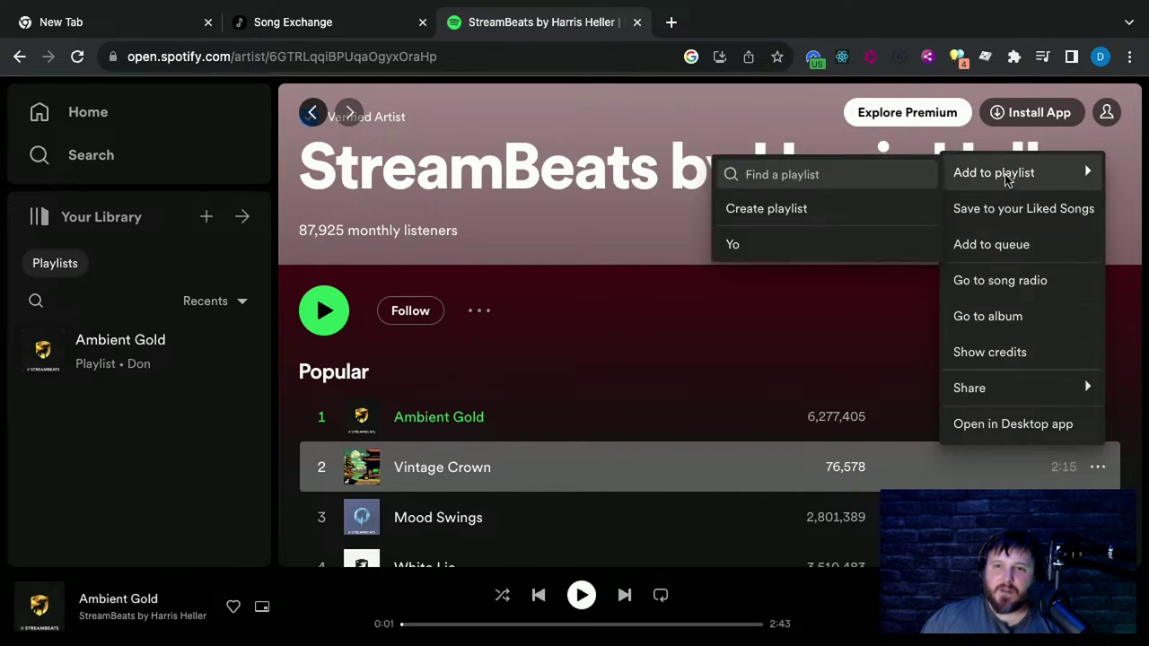
{"action": "left_click", "coordinate": [784, 248]}
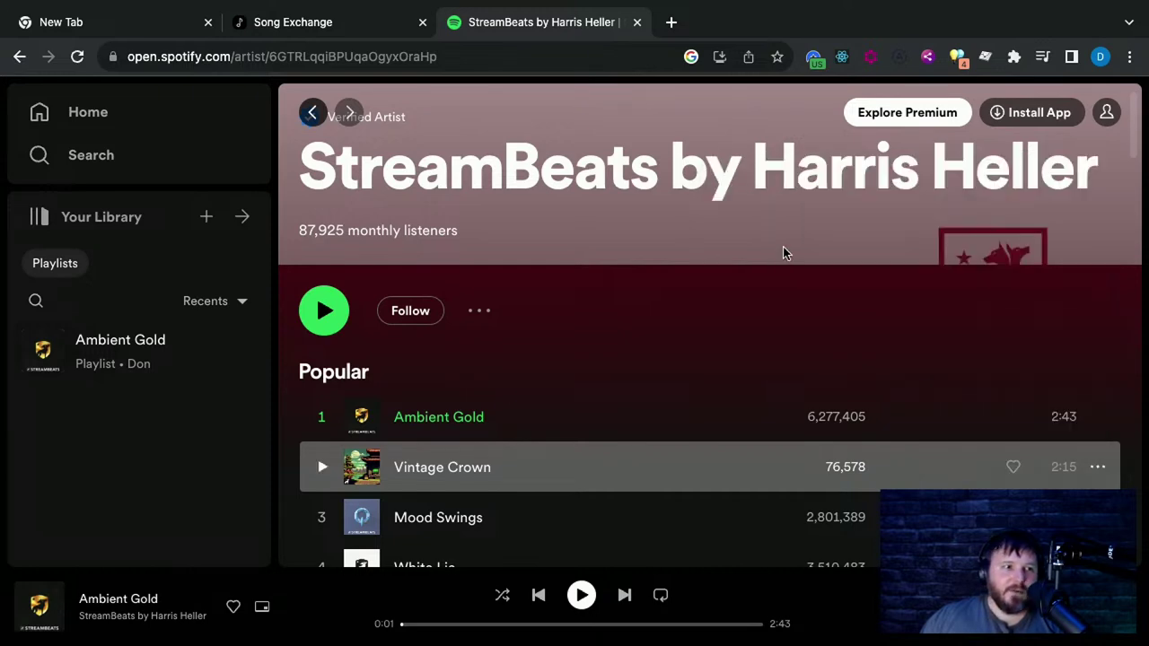
{"action": "scroll", "coordinate": [1098, 476], "scroll_direction": "down", "scroll_amount": 1}
{"action": "left_click", "coordinate": [1096, 447]}
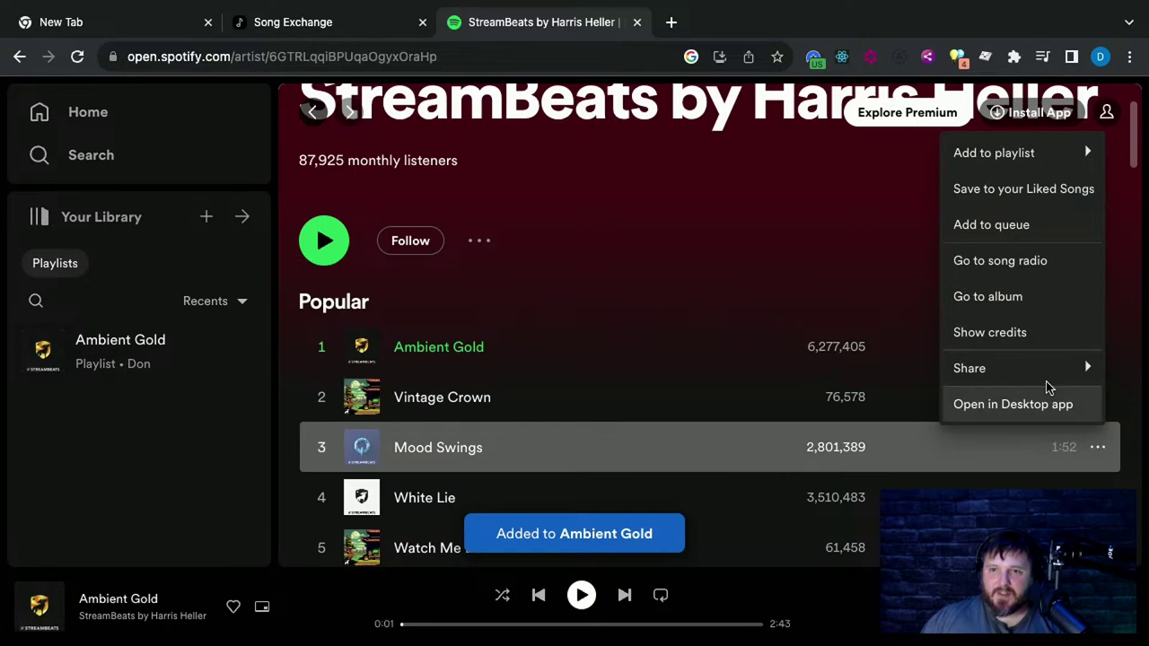
{"action": "mouse_move", "coordinate": [1005, 157]}
{"action": "left_click", "coordinate": [751, 223]}
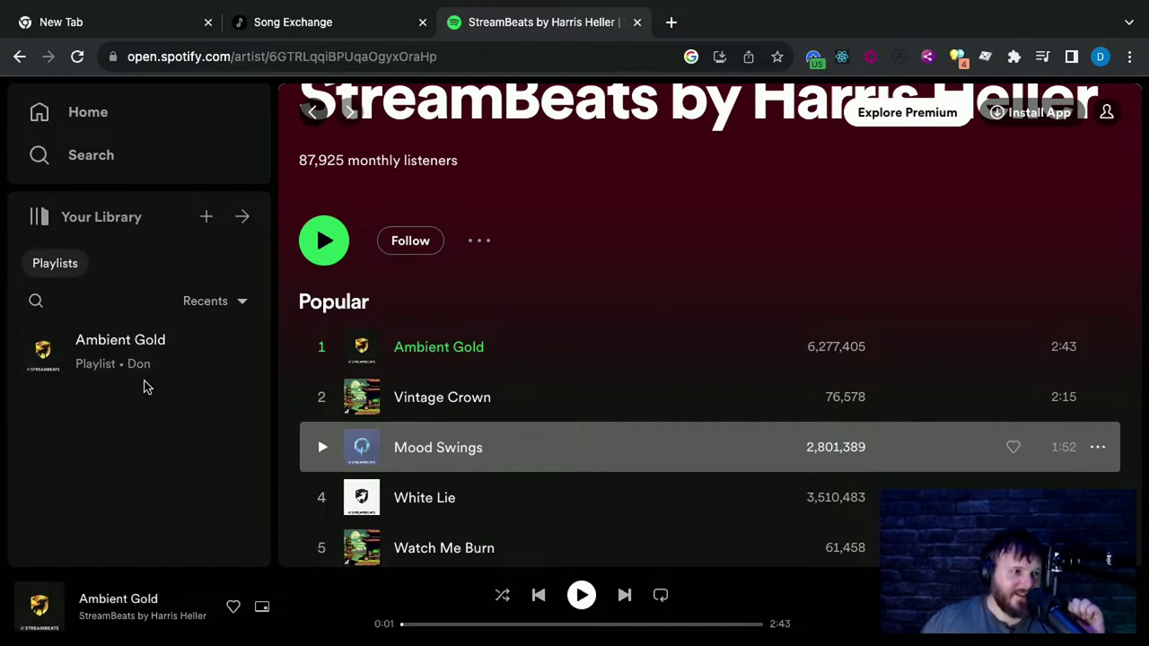
Switch to Song Exchange and reload the welcome page to refresh the list of playlists
{"action": "left_click", "coordinate": [326, 27]}
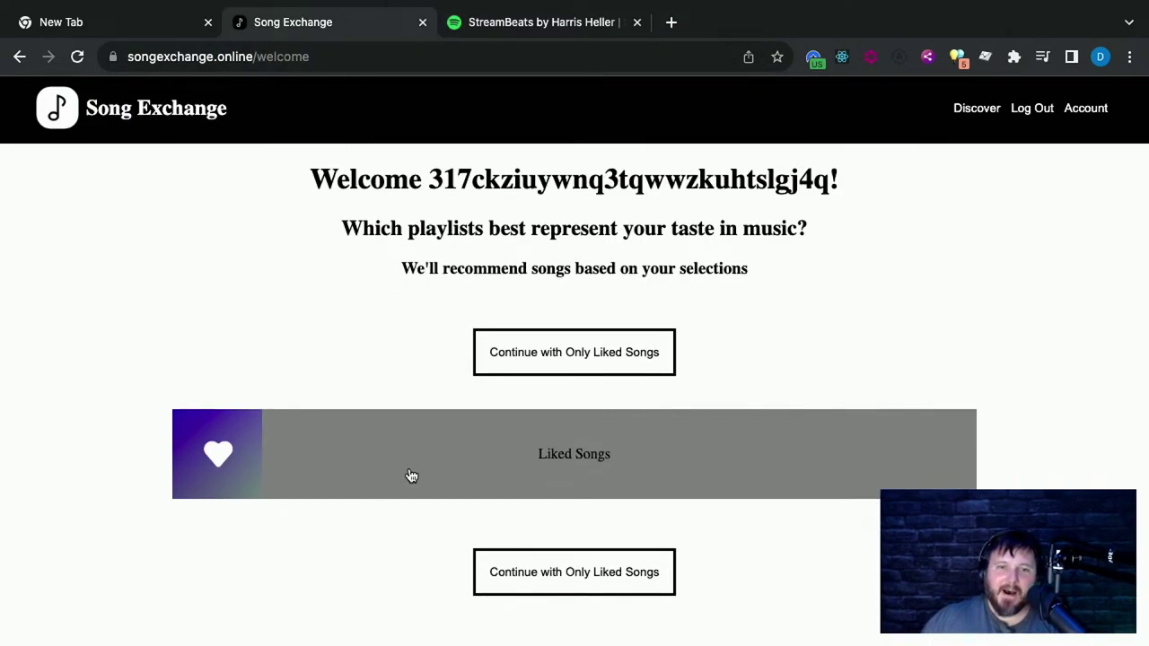
{"action": "left_click", "coordinate": [77, 57]}
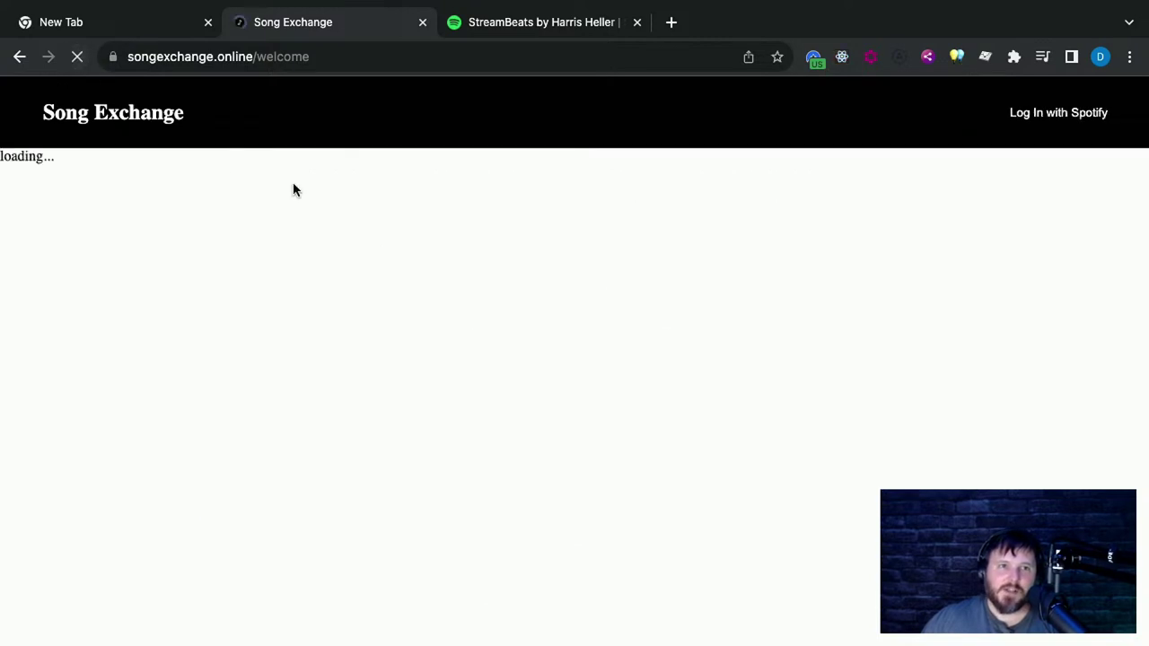
{"action": "scroll", "coordinate": [313, 385], "scroll_direction": "down", "scroll_amount": 1}
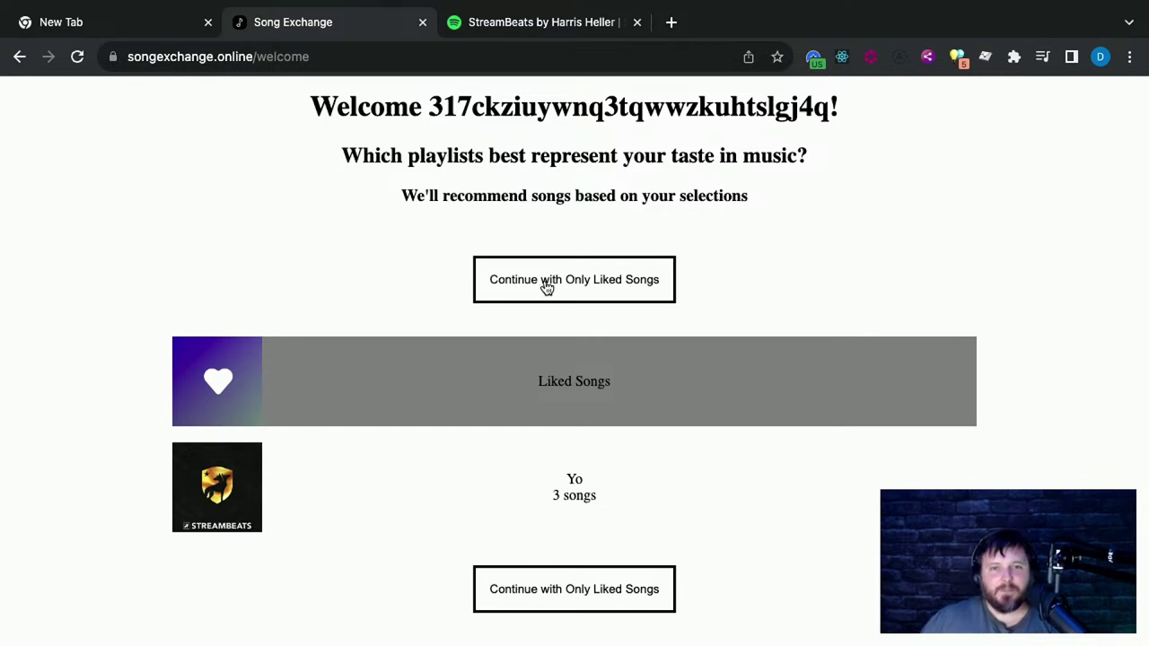
Switch to Spotify and add the song White Lie to Liked Songs
{"action": "left_click", "coordinate": [505, 25]}
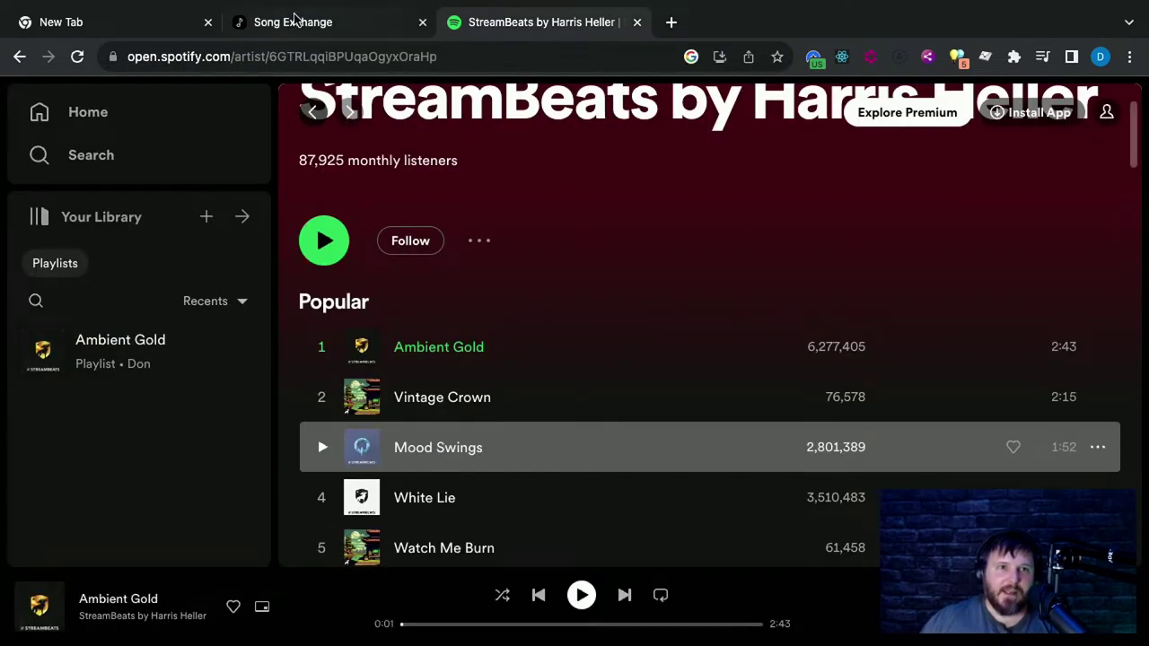
{"action": "left_click", "coordinate": [296, 18]}
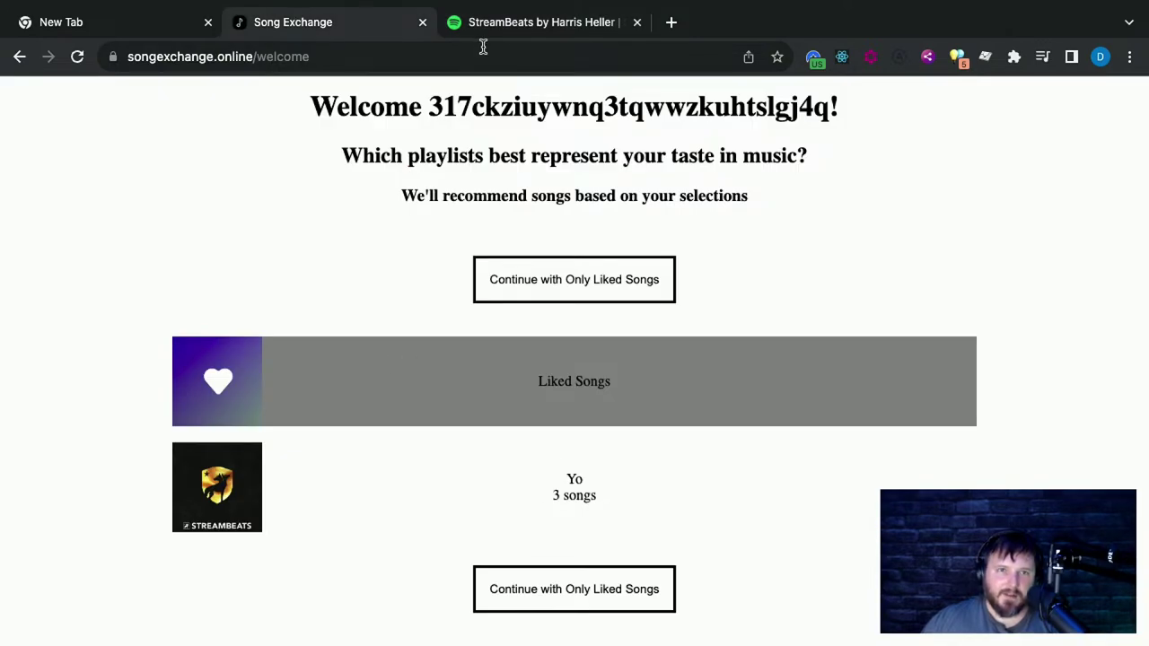
{"action": "left_click", "coordinate": [508, 24]}
{"action": "scroll", "coordinate": [790, 428], "scroll_direction": "down", "scroll_amount": 3}
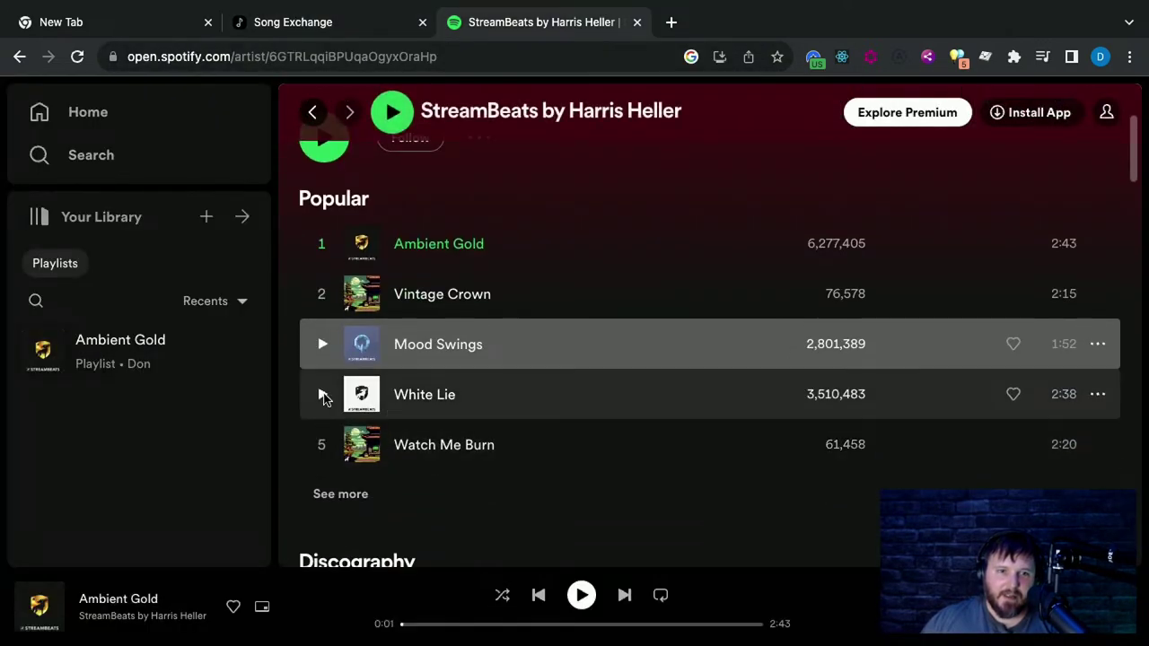
{"action": "left_click", "coordinate": [1013, 396]}
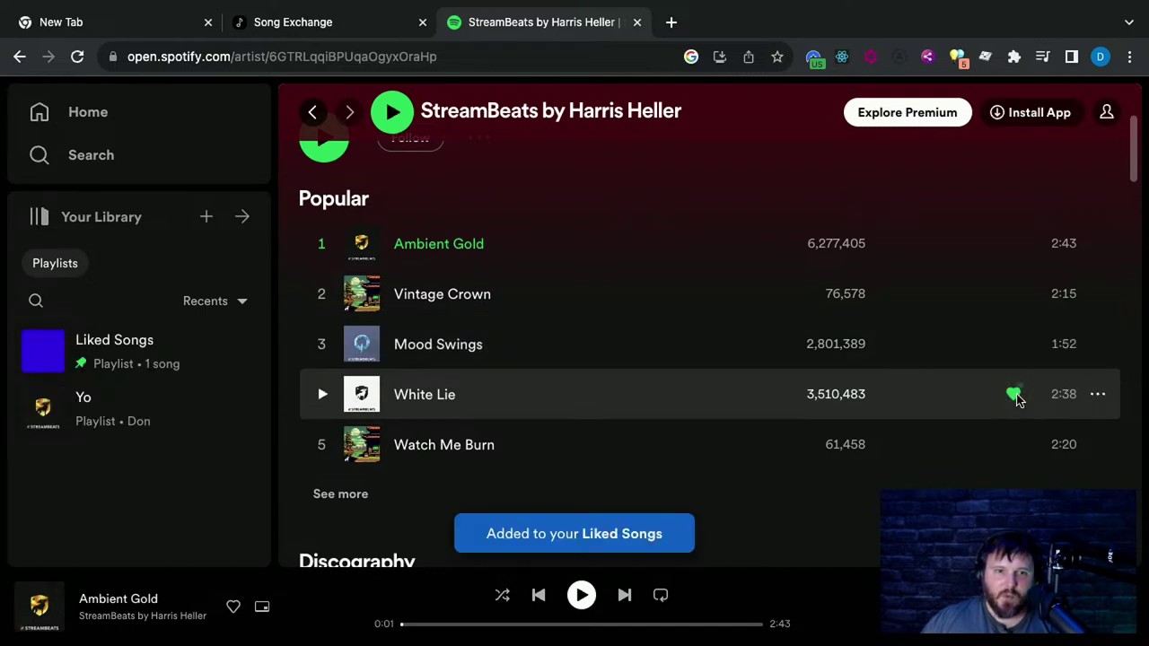
Return to Song Exchange, reload the welcome page, and check the Liked Songs and Yo entries
{"action": "left_click", "coordinate": [340, 20]}
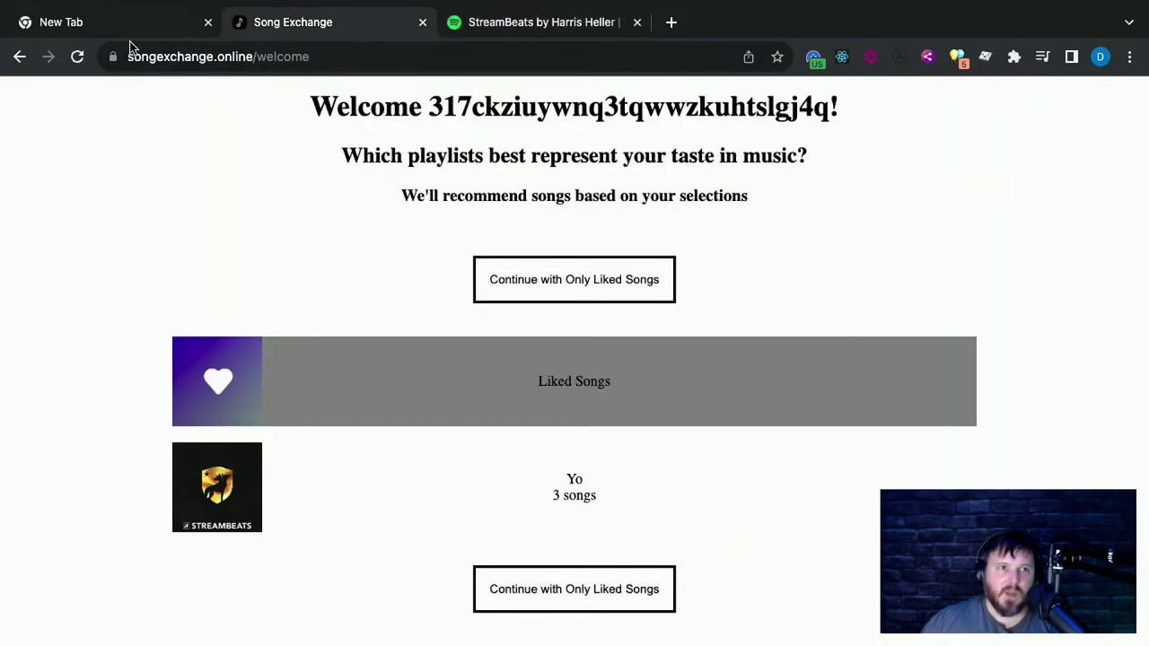
{"action": "left_click", "coordinate": [78, 57]}
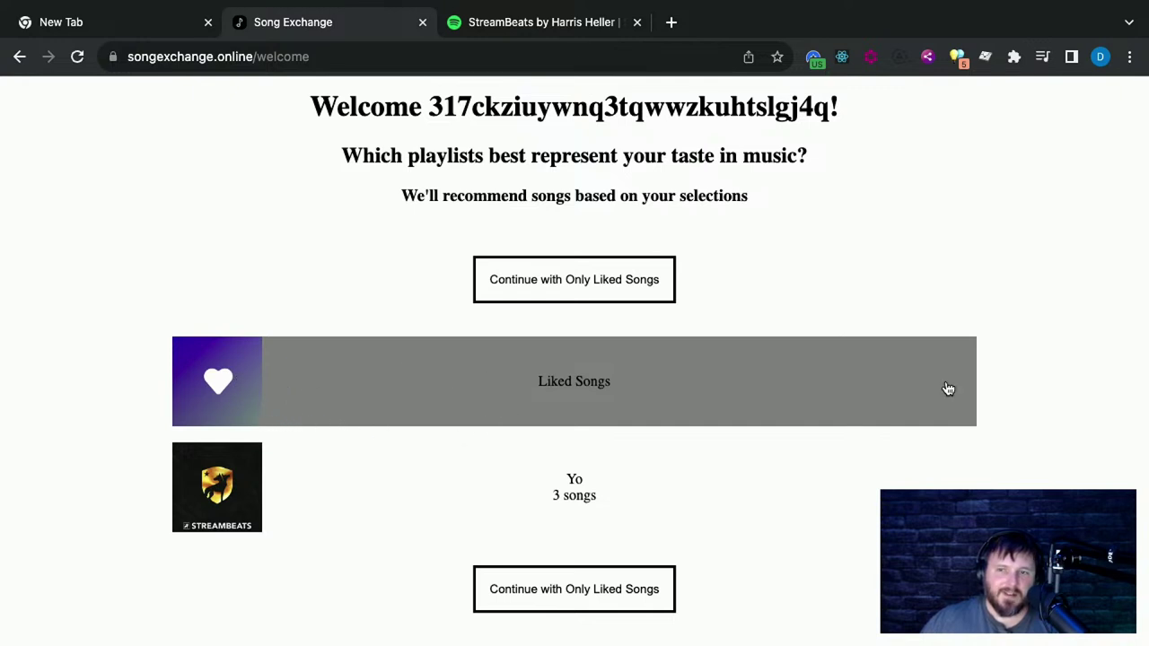
{"action": "scroll", "coordinate": [727, 378], "scroll_direction": "up", "scroll_amount": 1}
{"action": "scroll", "coordinate": [718, 375], "scroll_direction": "up", "scroll_amount": 1}
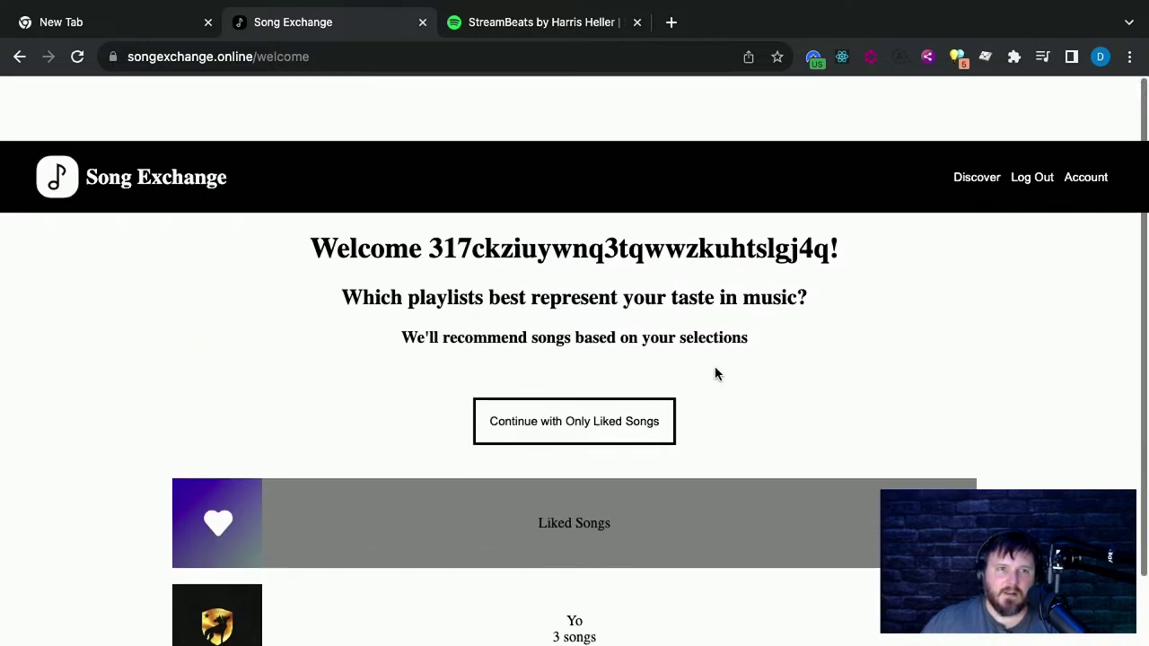
{"action": "scroll", "coordinate": [716, 374], "scroll_direction": "down", "scroll_amount": 2}
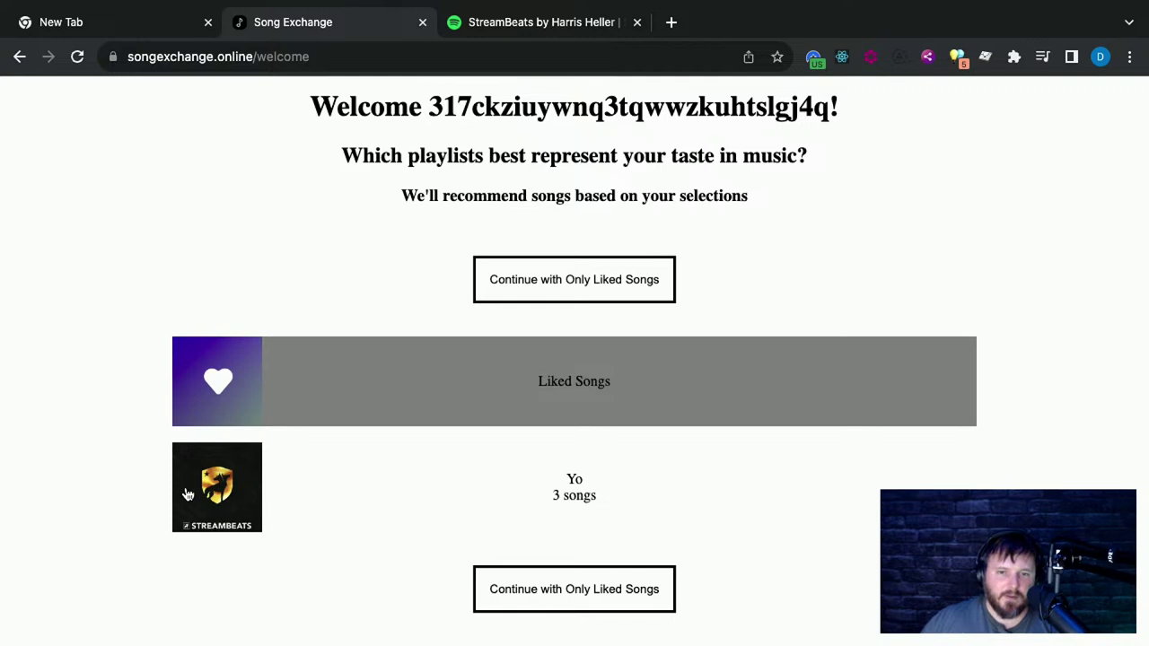
Test switching the Yo playlist's selection on and off, leaving it selected together with Liked Songs
{"action": "scroll", "coordinate": [359, 507], "scroll_direction": "down", "scroll_amount": 1}
{"action": "left_click", "coordinate": [230, 485]}
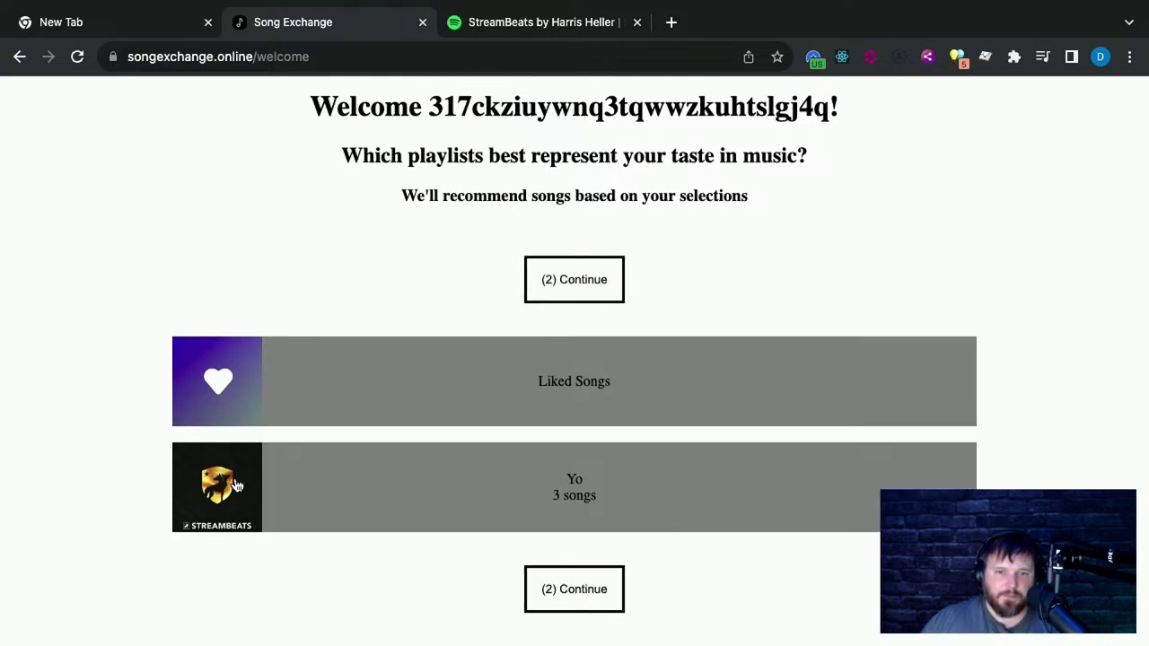
{"action": "left_click", "coordinate": [330, 505]}
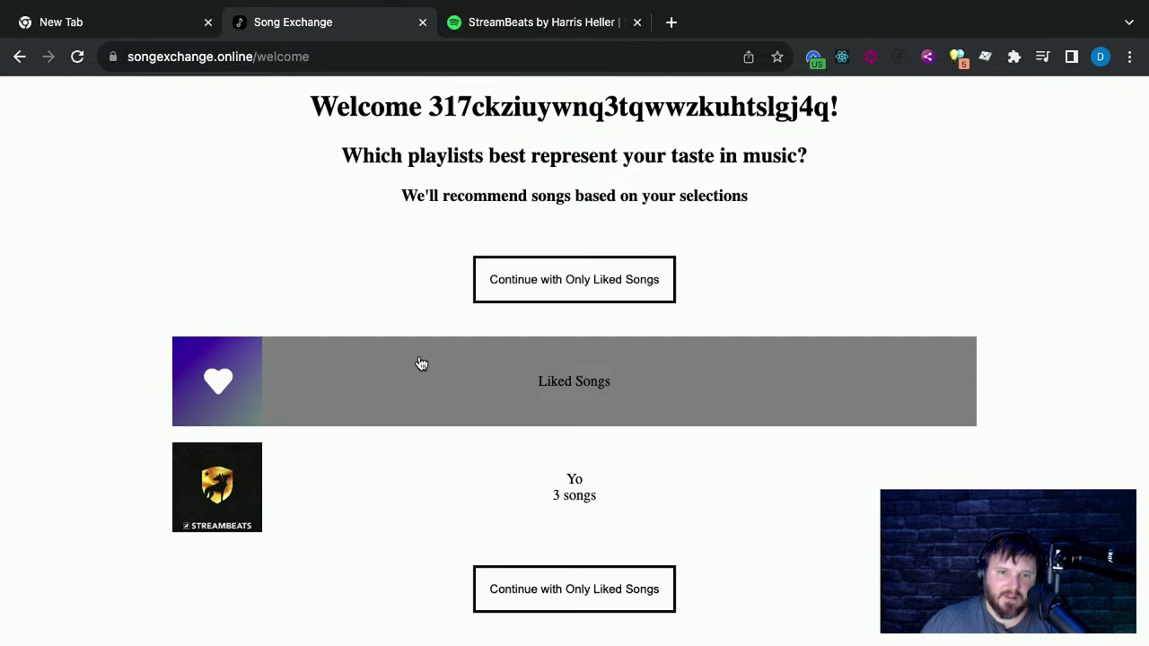
{"action": "left_click", "coordinate": [276, 492]}
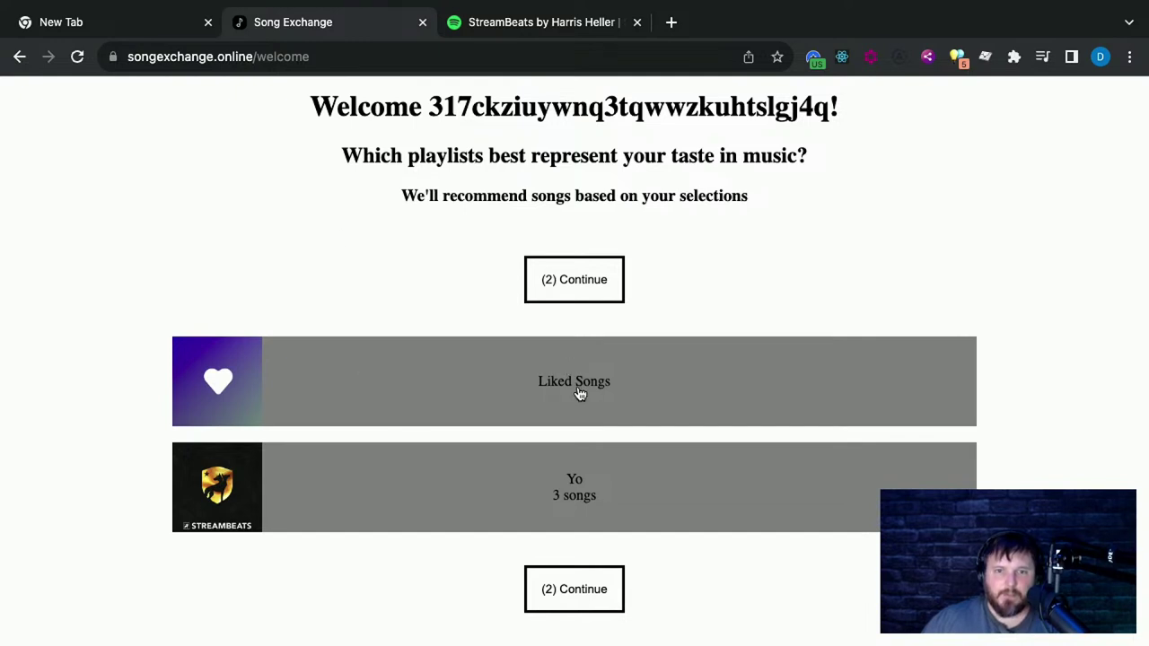
{"action": "left_click", "coordinate": [572, 477]}
{"action": "left_click", "coordinate": [575, 486]}
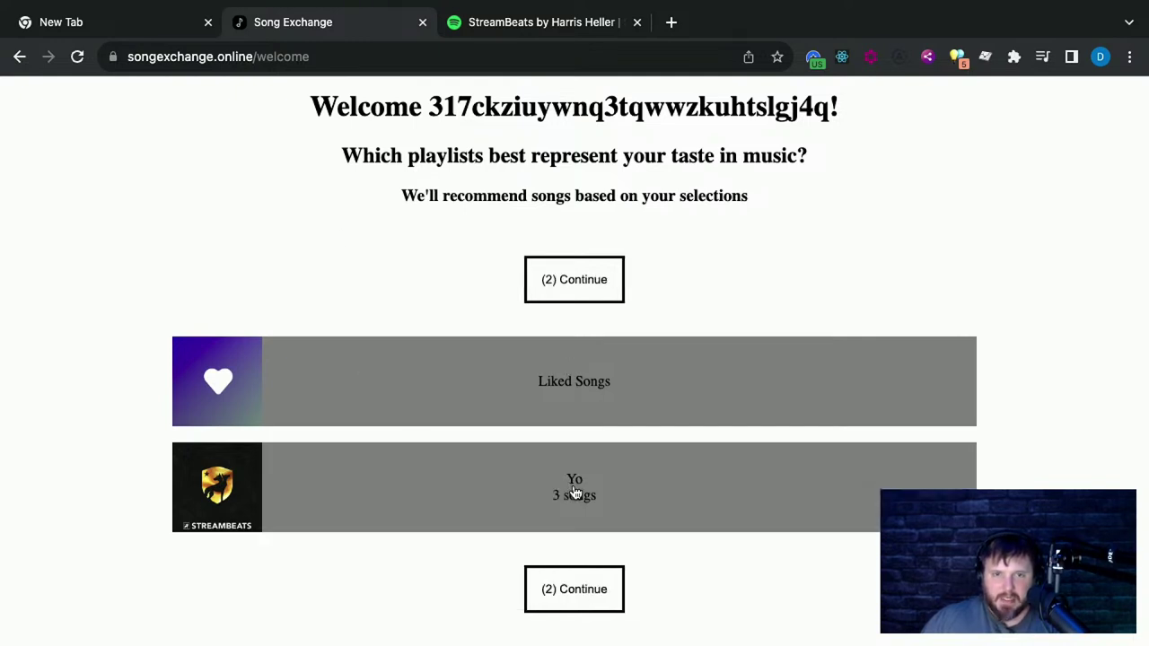
Continue with the two selected playlists and look through the suggested users on the Discover page
{"action": "left_click", "coordinate": [581, 598]}
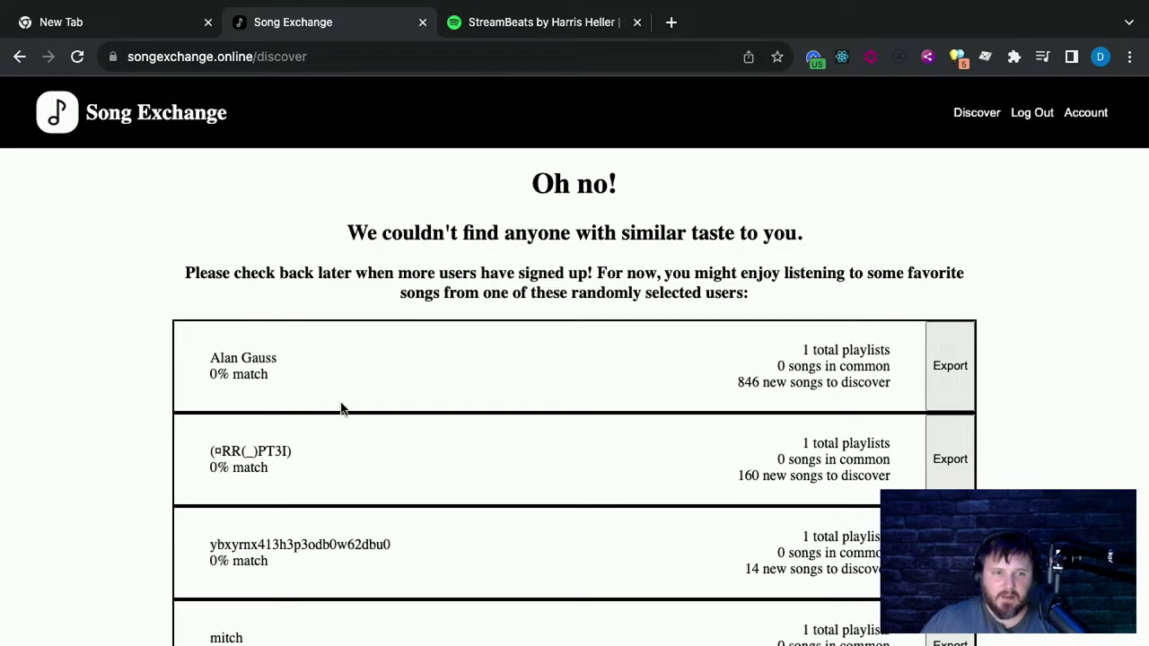
{"action": "scroll", "coordinate": [300, 416], "scroll_direction": "down", "scroll_amount": 8}
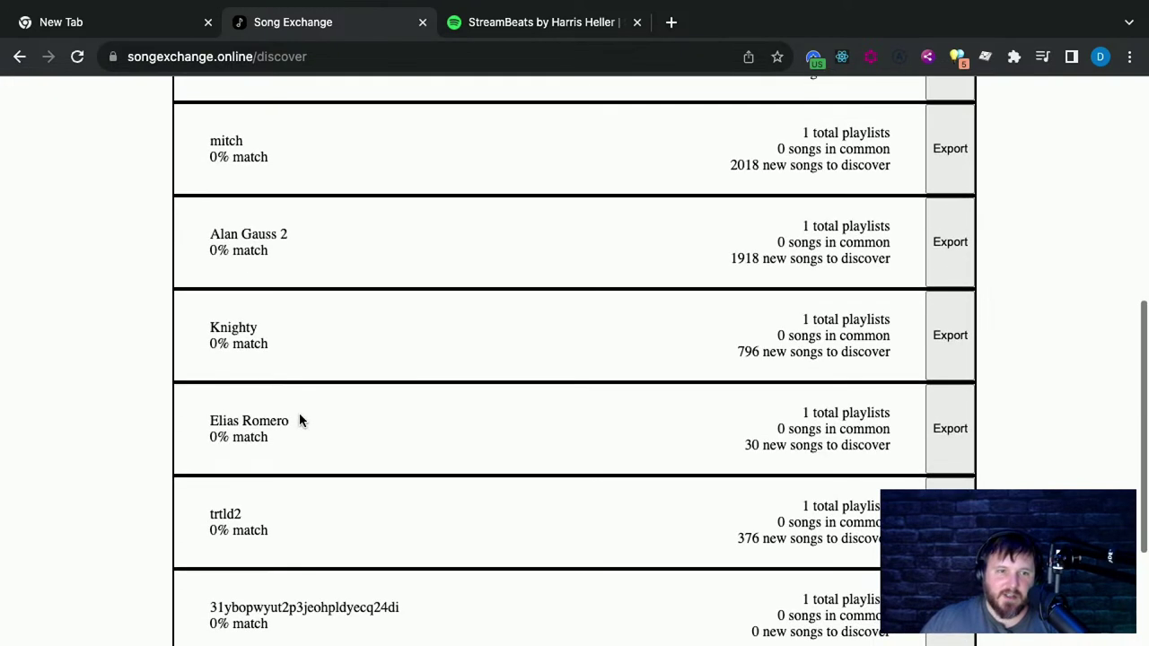
Examine the Discover page's no-match message and the list of randomly selected users
{"action": "scroll", "coordinate": [320, 417], "scroll_direction": "up", "scroll_amount": 10}
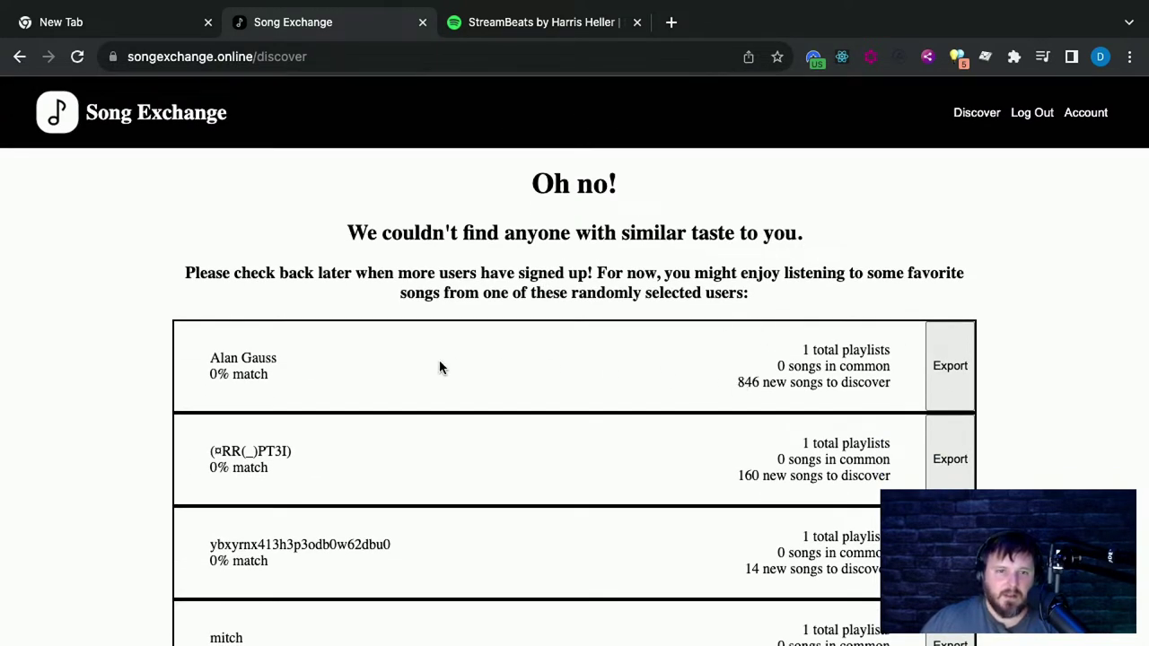
{"action": "scroll", "coordinate": [988, 256], "scroll_direction": "down", "scroll_amount": 1}
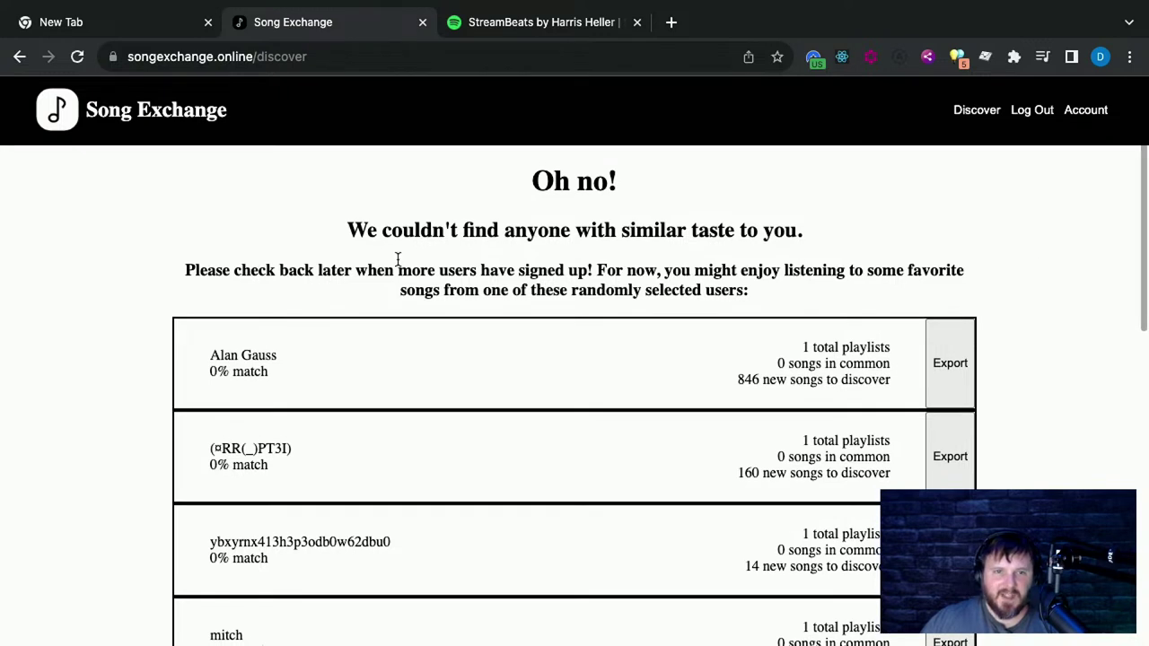
{"action": "scroll", "coordinate": [401, 260], "scroll_direction": "up", "scroll_amount": 1}
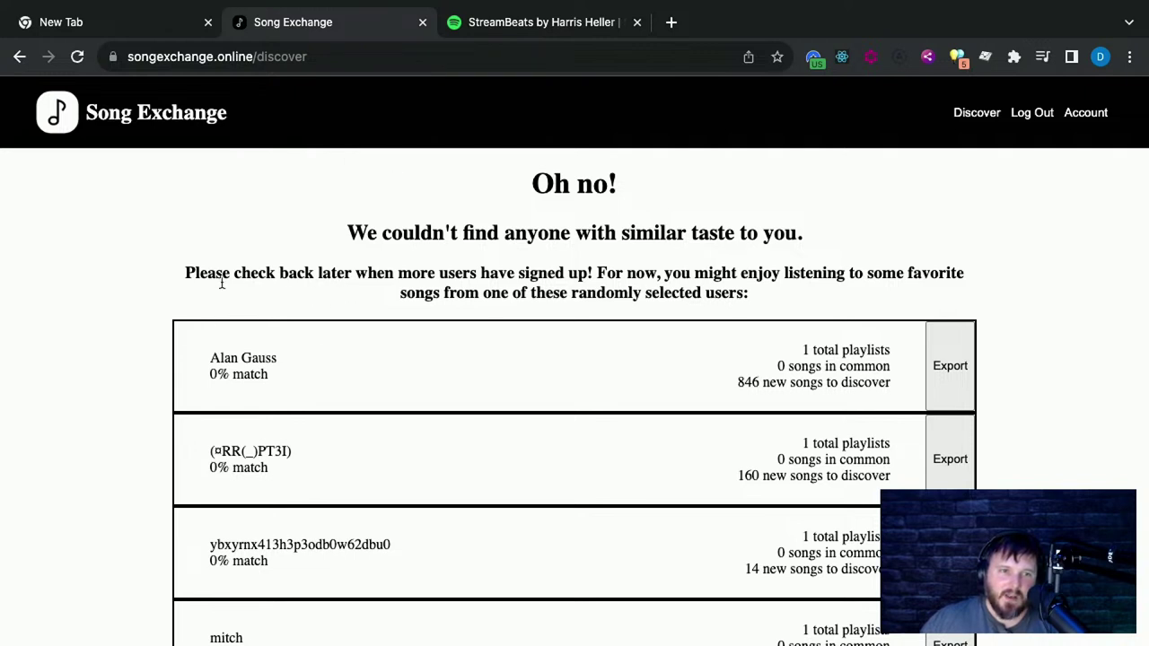
{"action": "left_click_drag", "start_coordinate": [186, 273], "coordinate": [669, 280]}
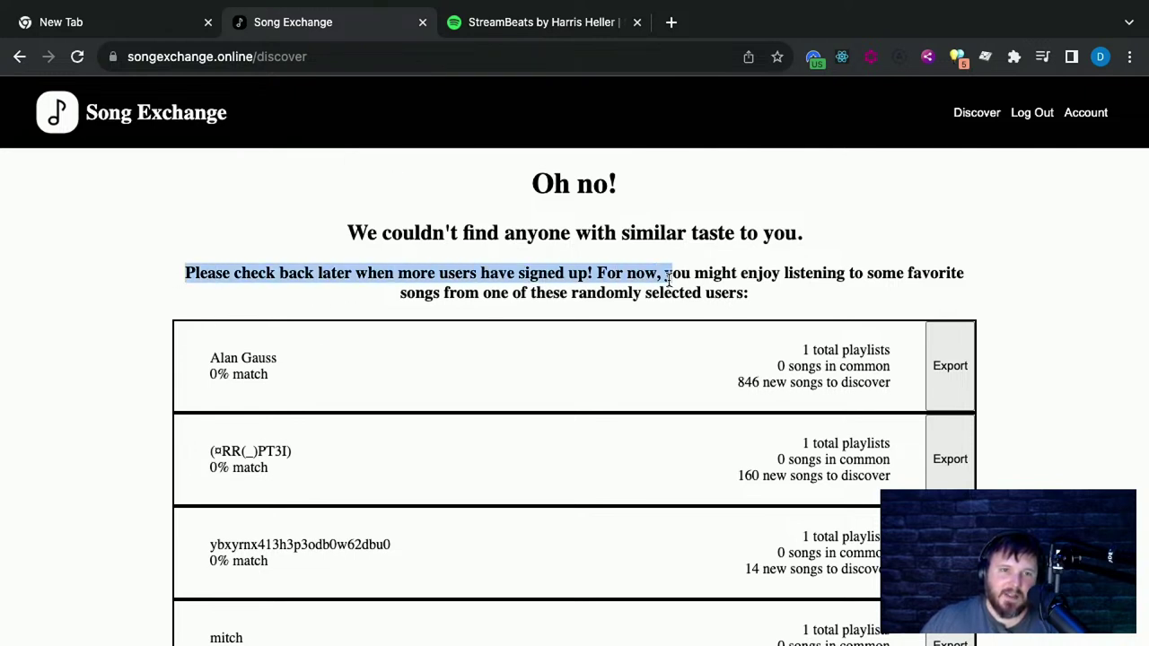
{"action": "left_click_drag", "start_coordinate": [777, 301], "coordinate": [322, 272]}
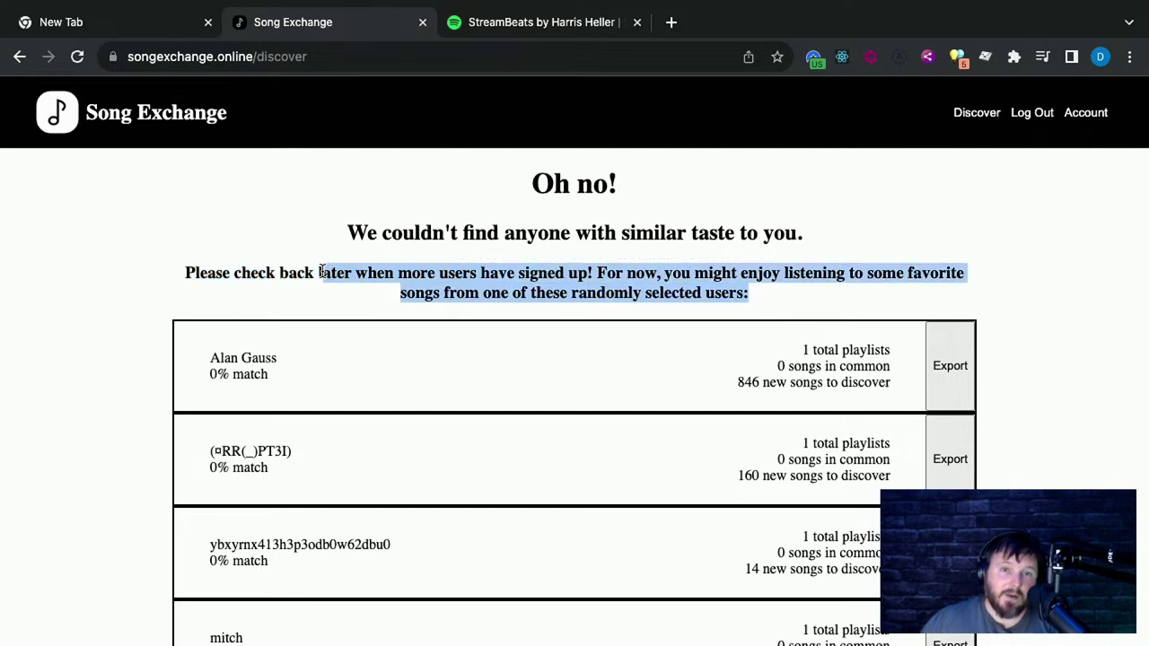
{"action": "left_click", "coordinate": [778, 303]}
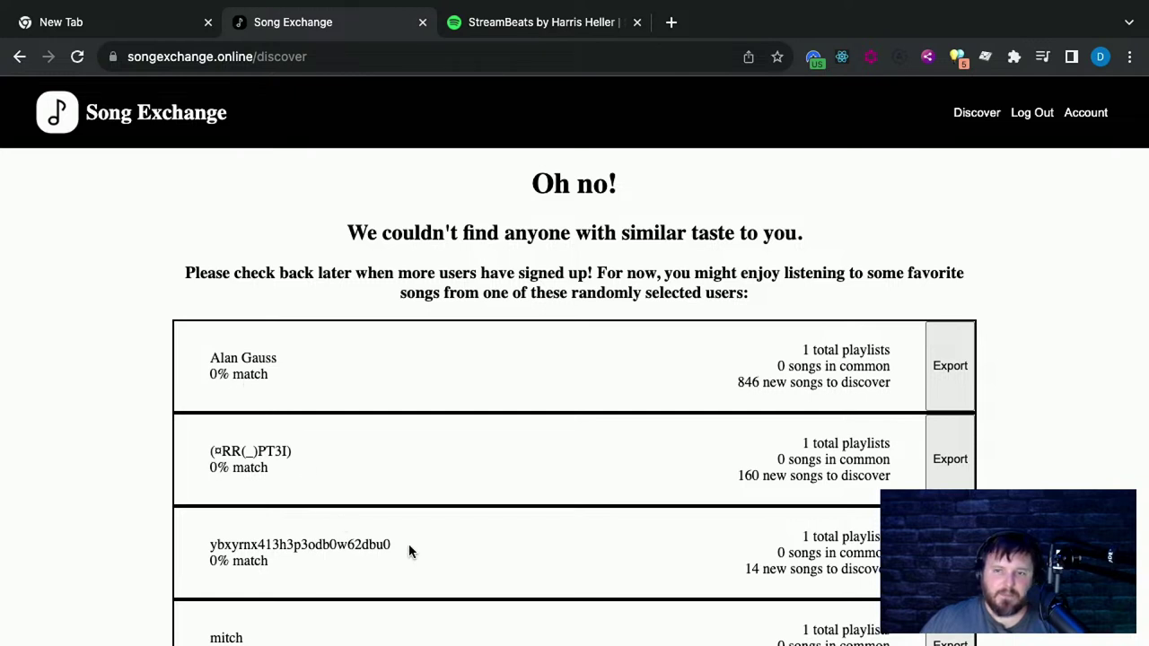
{"action": "scroll", "coordinate": [410, 549], "scroll_direction": "down", "scroll_amount": 3}
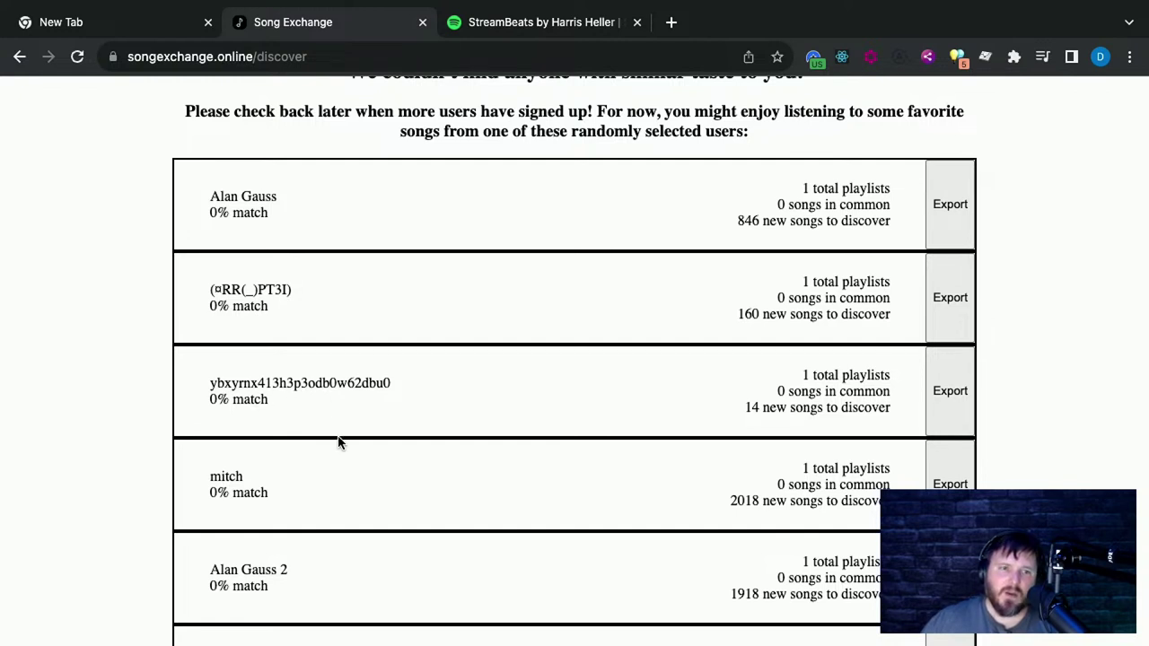
{"action": "scroll", "coordinate": [337, 441], "scroll_direction": "down", "scroll_amount": 4}
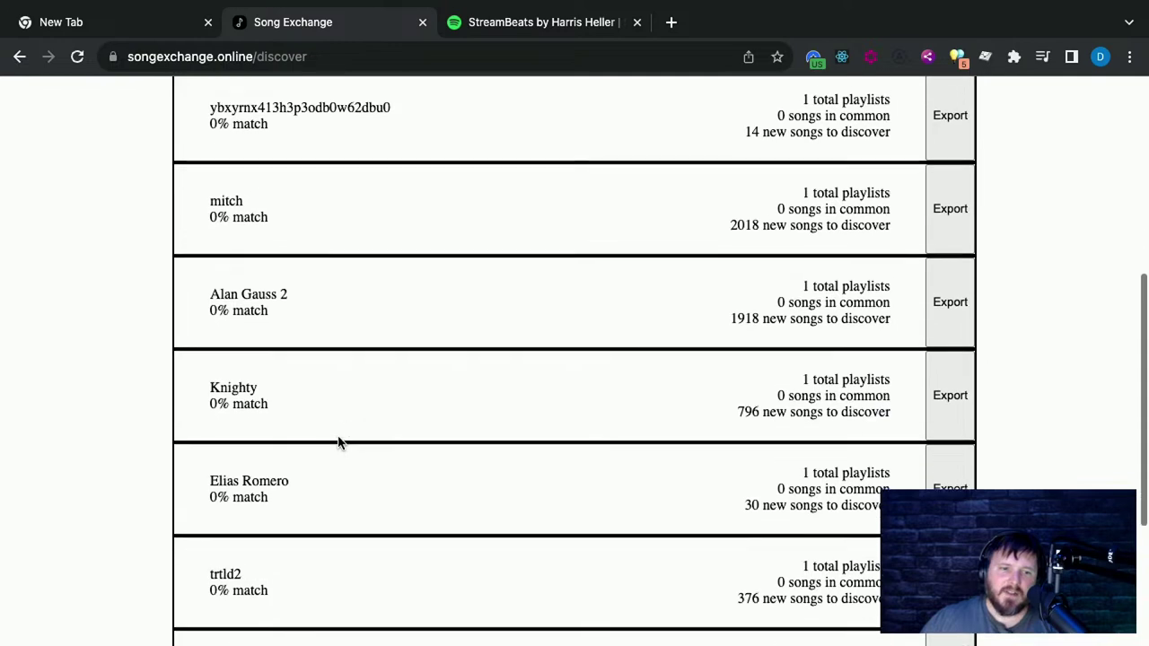
{"action": "scroll", "coordinate": [337, 437], "scroll_direction": "up", "scroll_amount": 6}
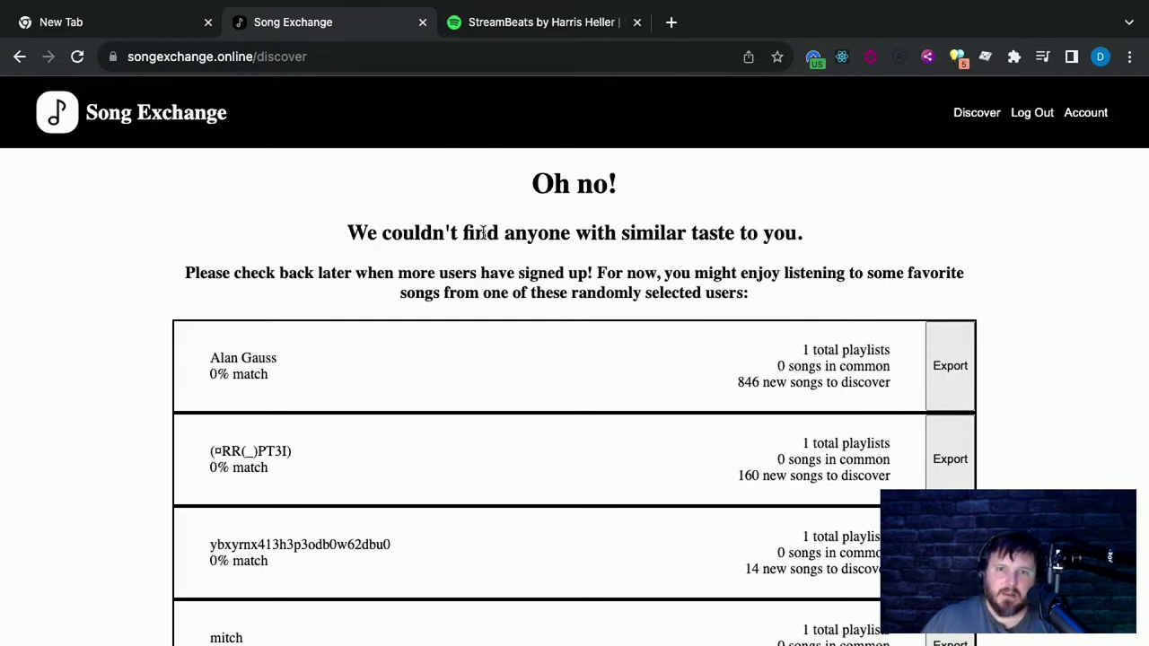
Export the first suggested user's songs, including playlists with 0 common songs, and check the exported playlist in Spotify
{"action": "left_click", "coordinate": [968, 373]}
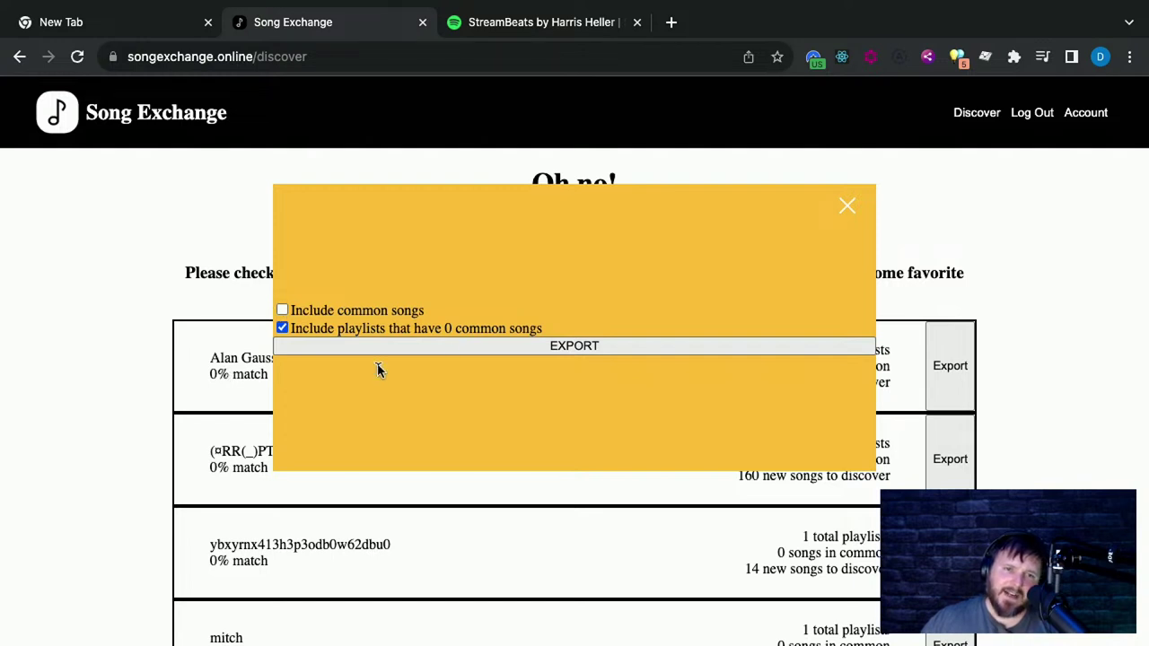
{"action": "left_click", "coordinate": [400, 350]}
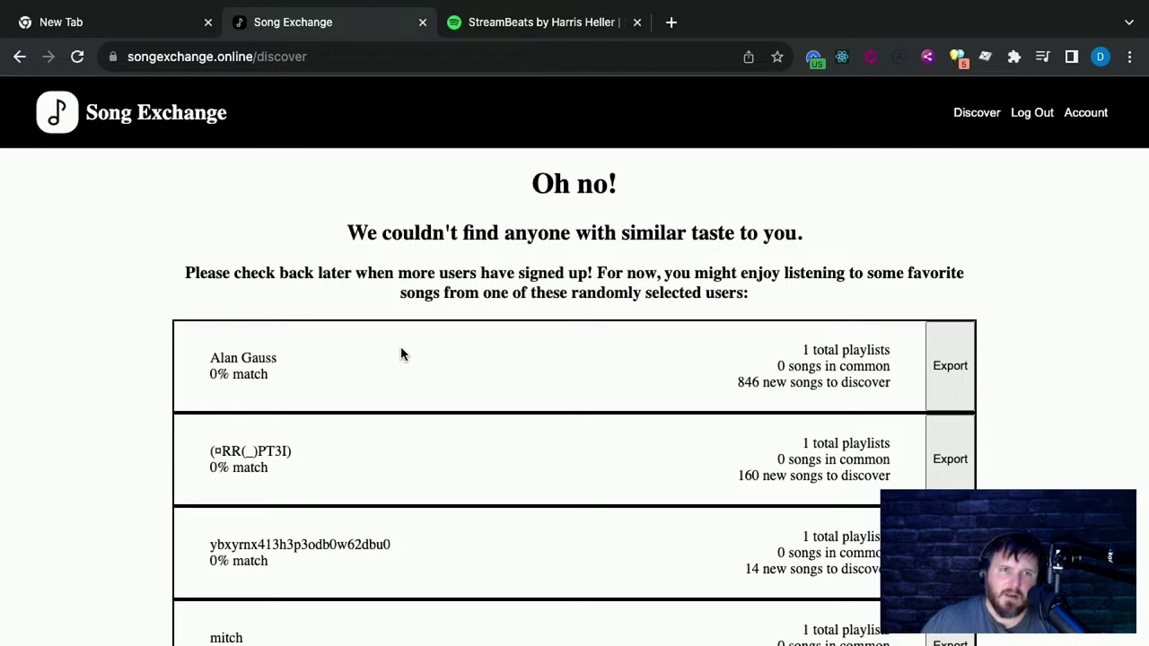
{"action": "left_click", "coordinate": [546, 34]}
{"action": "left_click", "coordinate": [79, 57]}
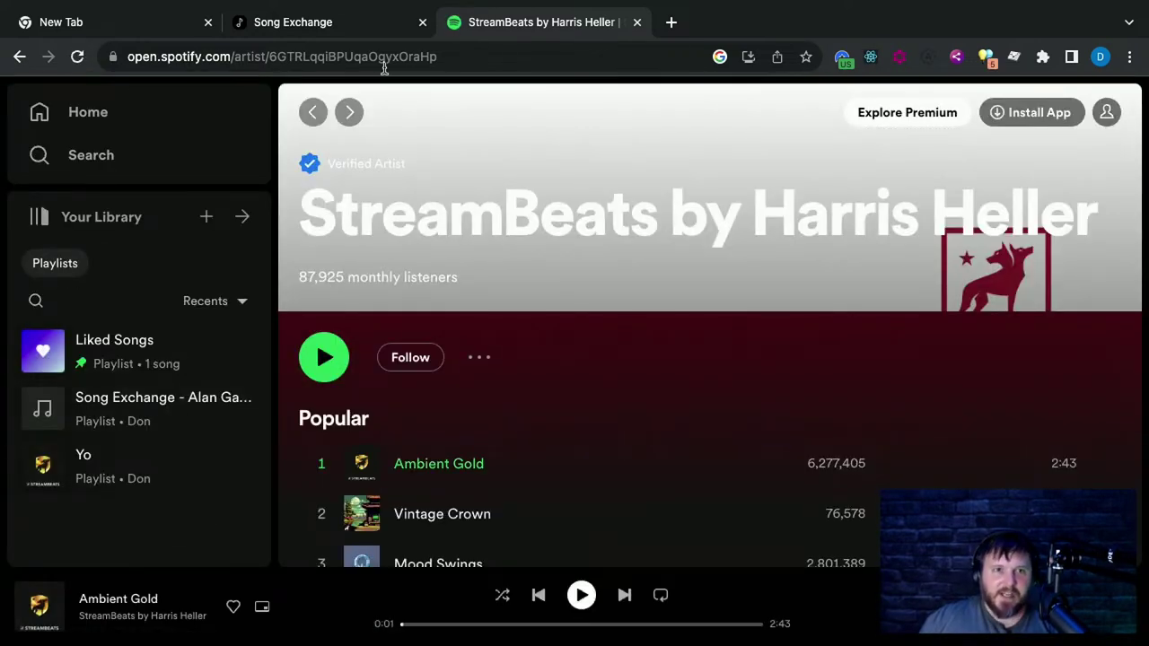
{"action": "left_click", "coordinate": [174, 392]}
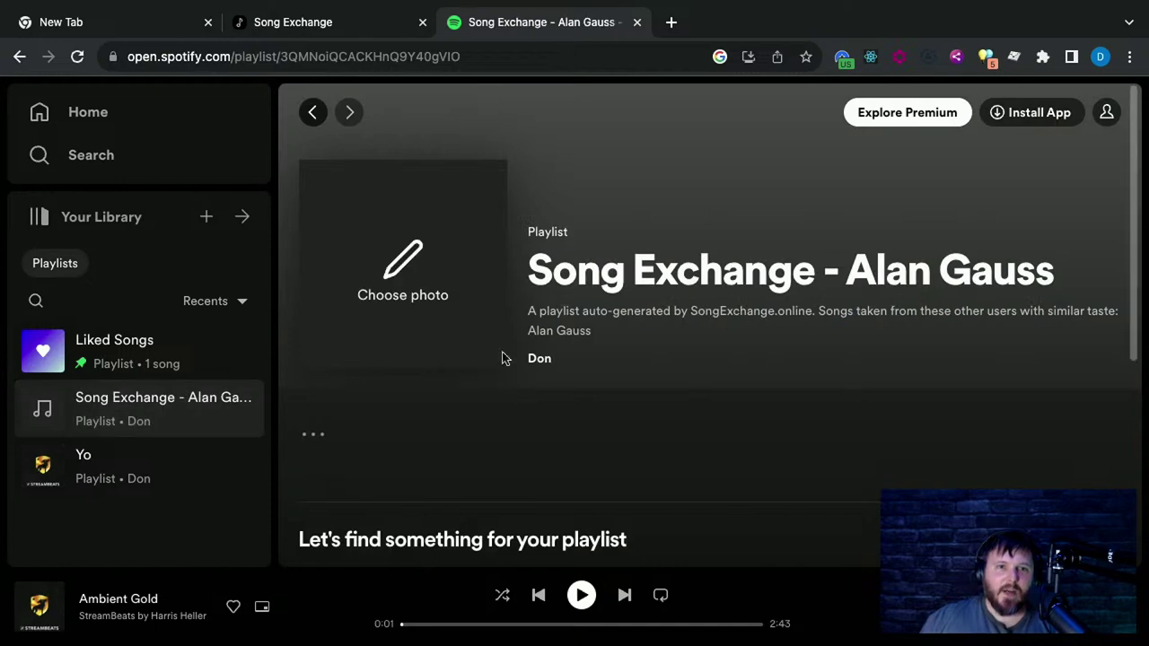
{"action": "scroll", "coordinate": [554, 392], "scroll_direction": "down", "scroll_amount": 10}
{"action": "scroll", "coordinate": [554, 392], "scroll_direction": "up", "scroll_amount": 8}
{"action": "scroll", "coordinate": [557, 392], "scroll_direction": "down", "scroll_amount": 1}
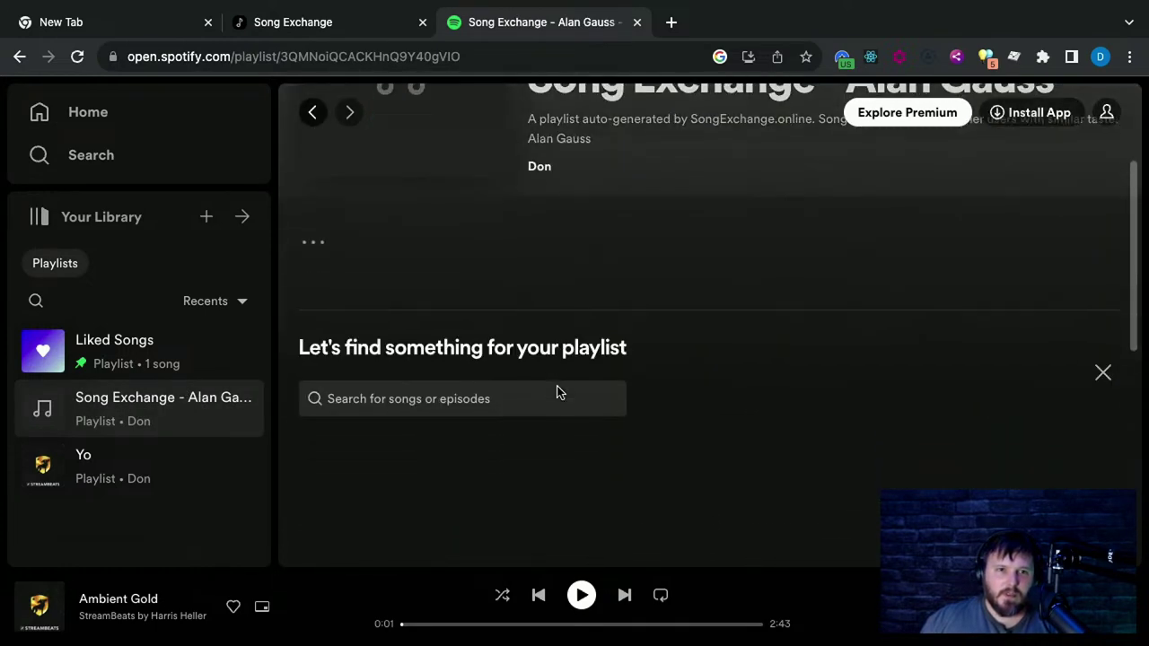
{"action": "scroll", "coordinate": [405, 325], "scroll_direction": "up", "scroll_amount": 3}
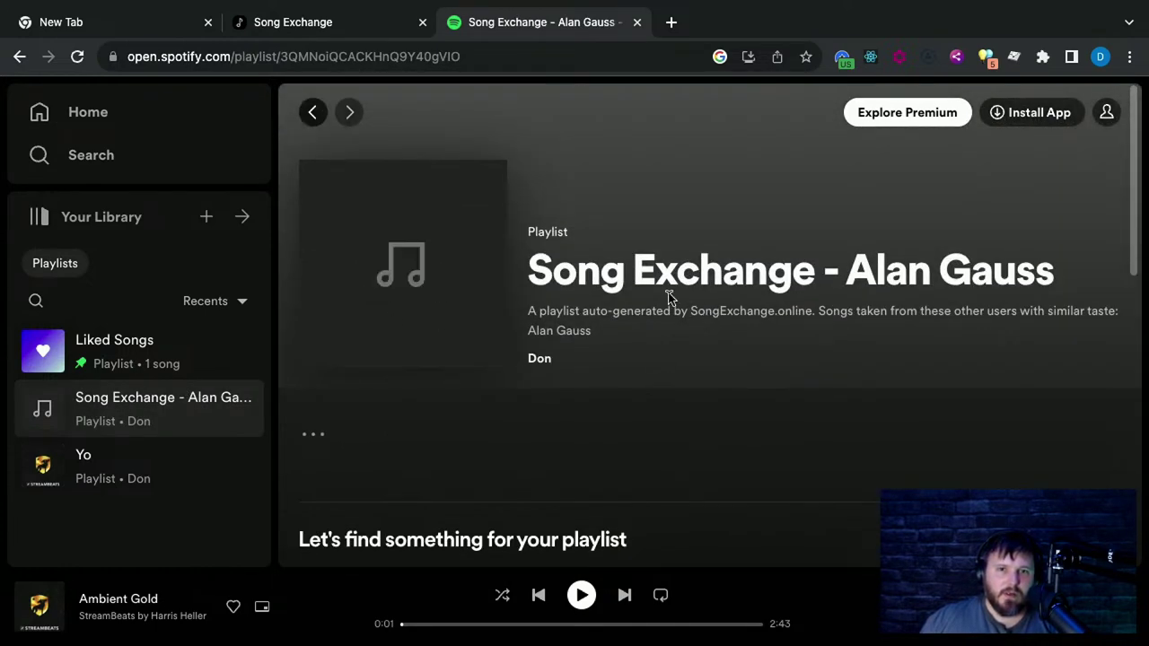
Return to Song Exchange, export the same user's songs with common songs also included, and inspect the exported playlists in Spotify
{"action": "left_click", "coordinate": [372, 20]}
{"action": "left_click", "coordinate": [949, 365]}
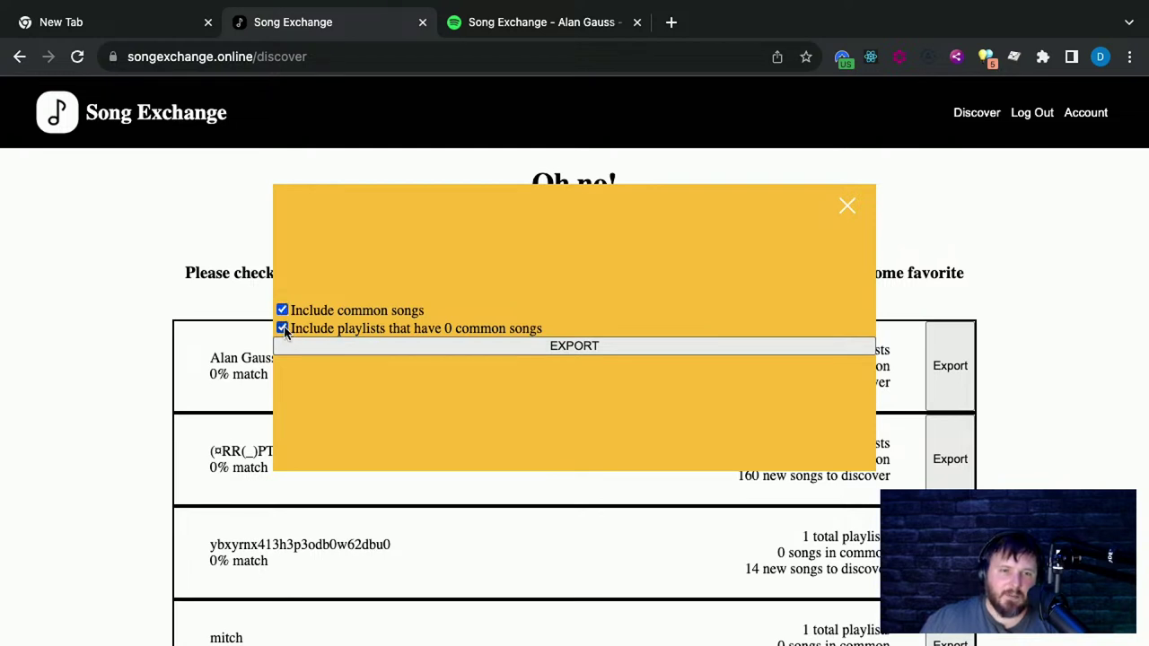
{"action": "left_click", "coordinate": [467, 349]}
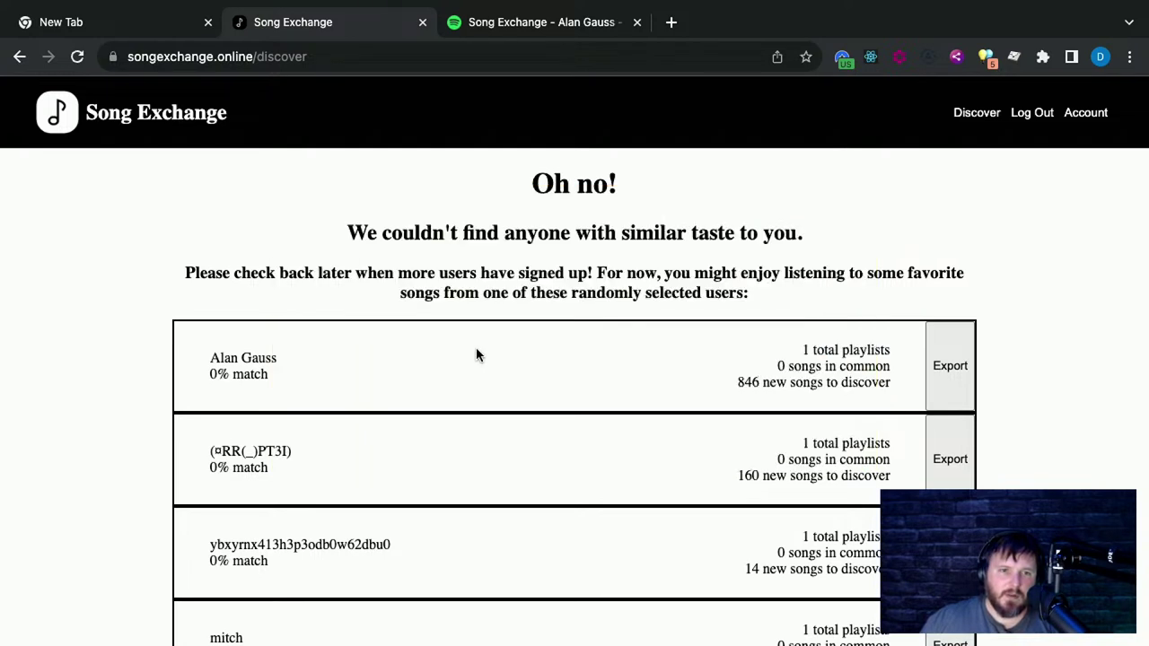
{"action": "left_click", "coordinate": [504, 22]}
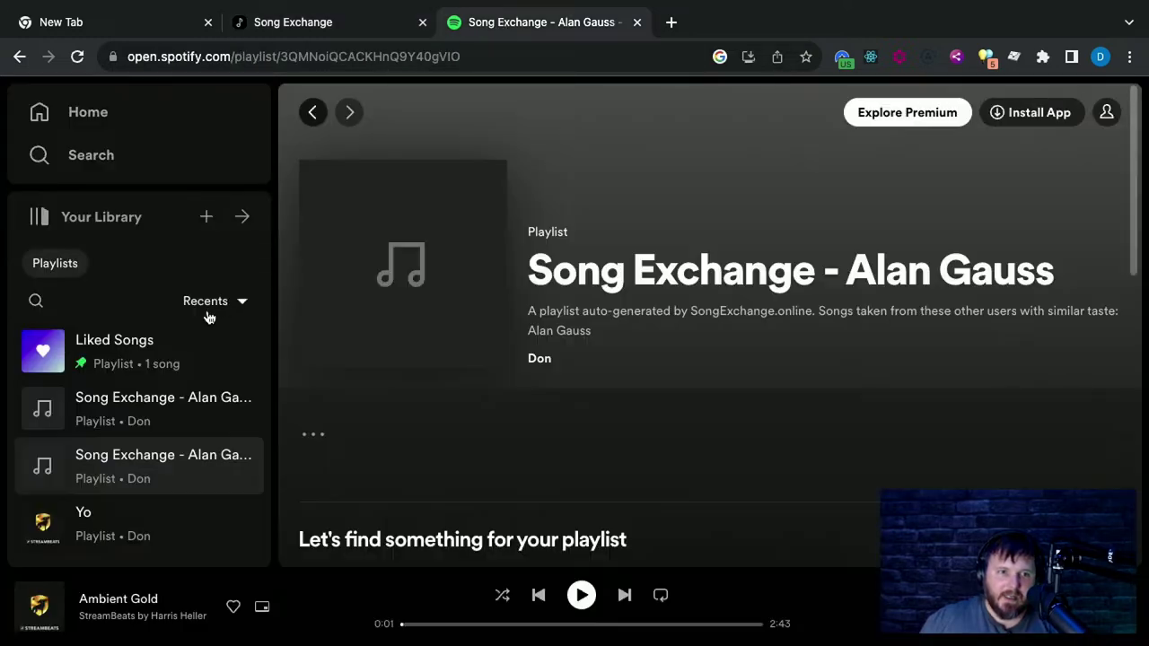
{"action": "left_click", "coordinate": [158, 418]}
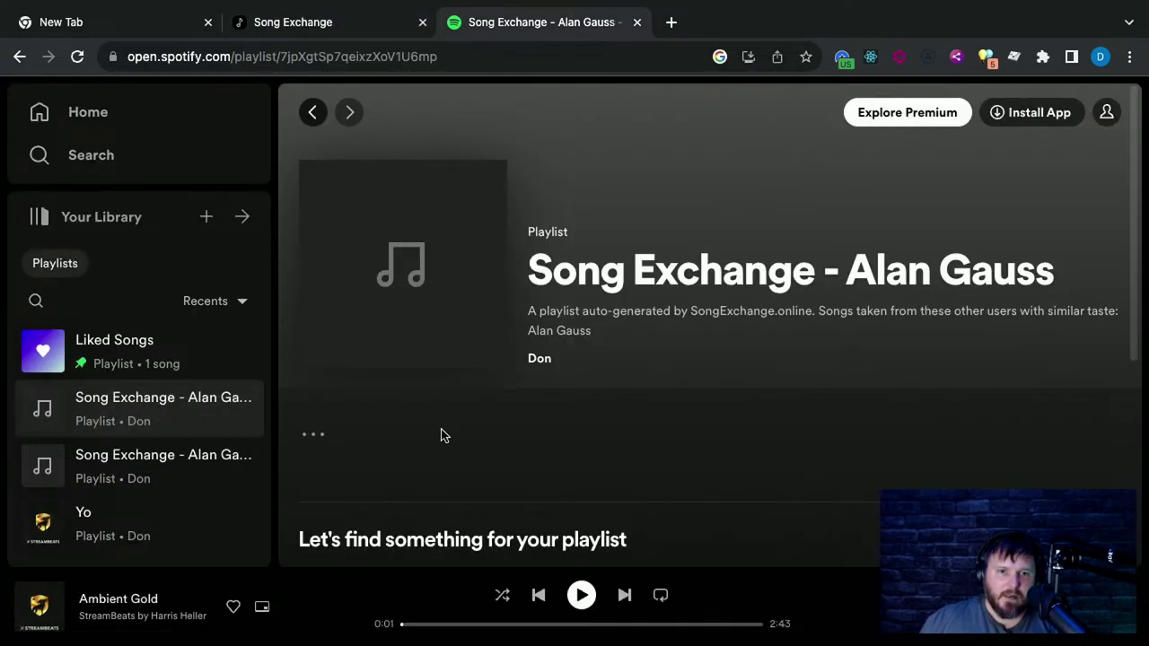
{"action": "scroll", "coordinate": [441, 436], "scroll_direction": "down", "scroll_amount": 4}
{"action": "scroll", "coordinate": [440, 436], "scroll_direction": "up", "scroll_amount": 5}
{"action": "left_click", "coordinate": [188, 462]}
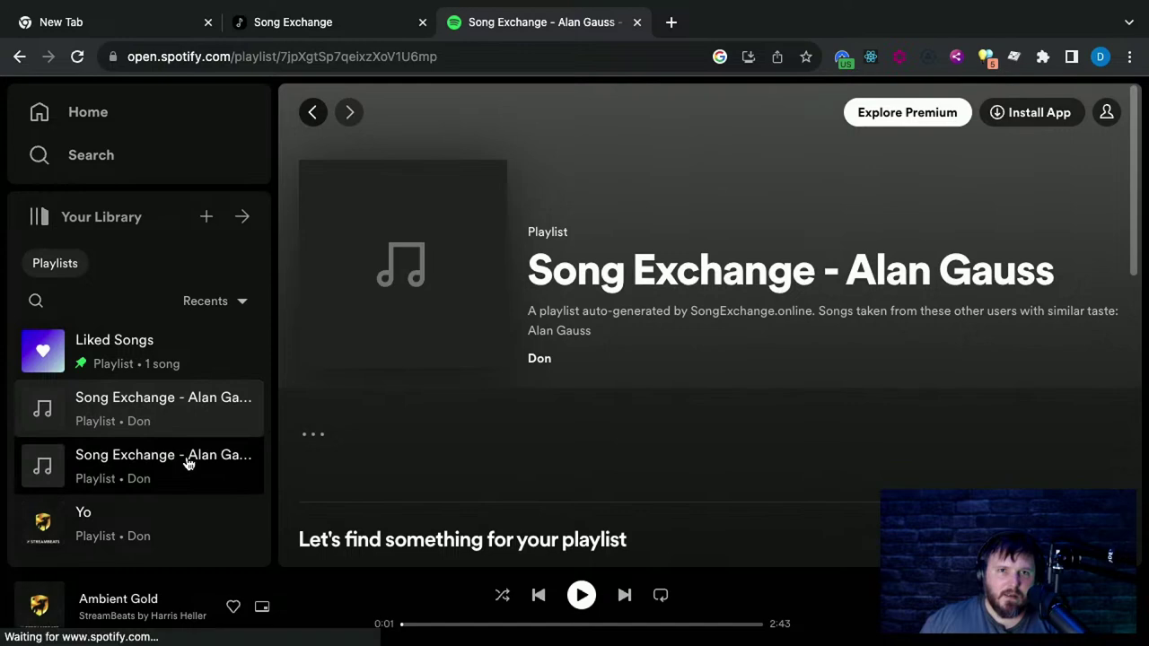
Go back to Song Exchange and review the first user's export options, closing them without exporting
{"action": "left_click", "coordinate": [368, 24]}
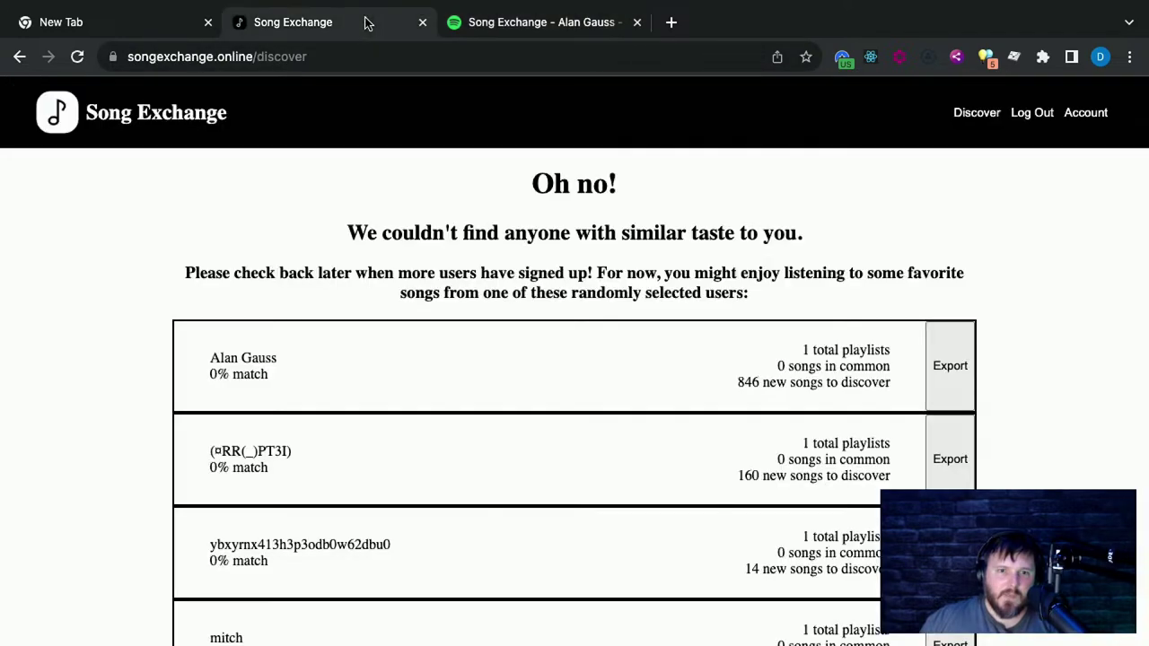
{"action": "scroll", "coordinate": [414, 282], "scroll_direction": "down", "scroll_amount": 3}
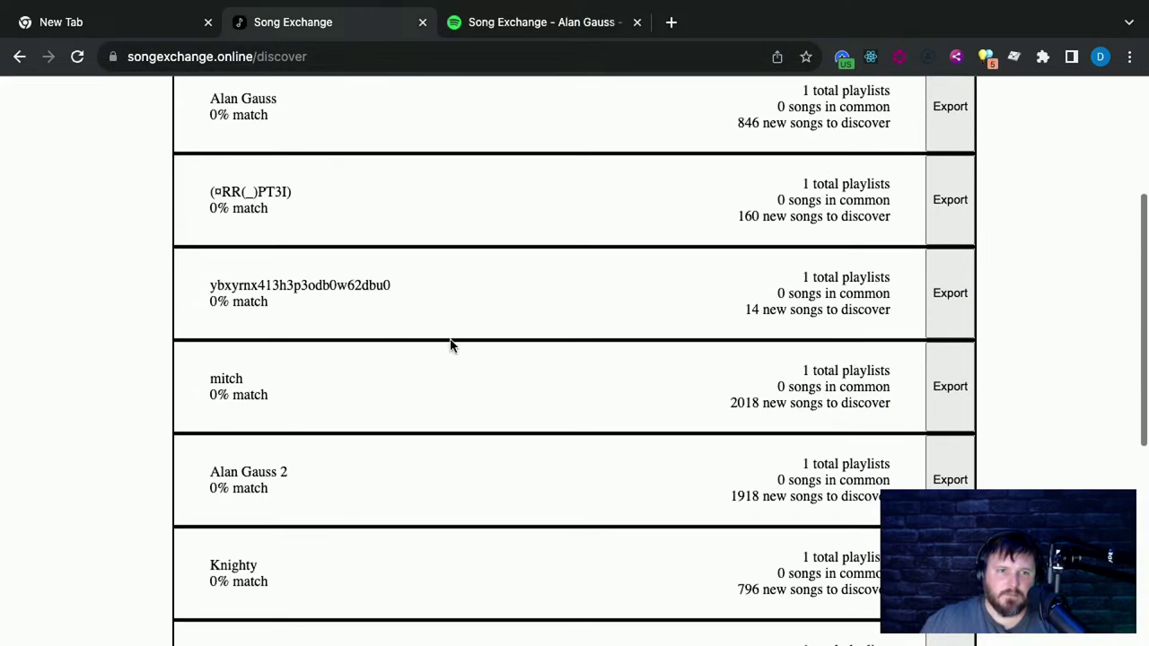
{"action": "scroll", "coordinate": [769, 333], "scroll_direction": "up", "scroll_amount": 3}
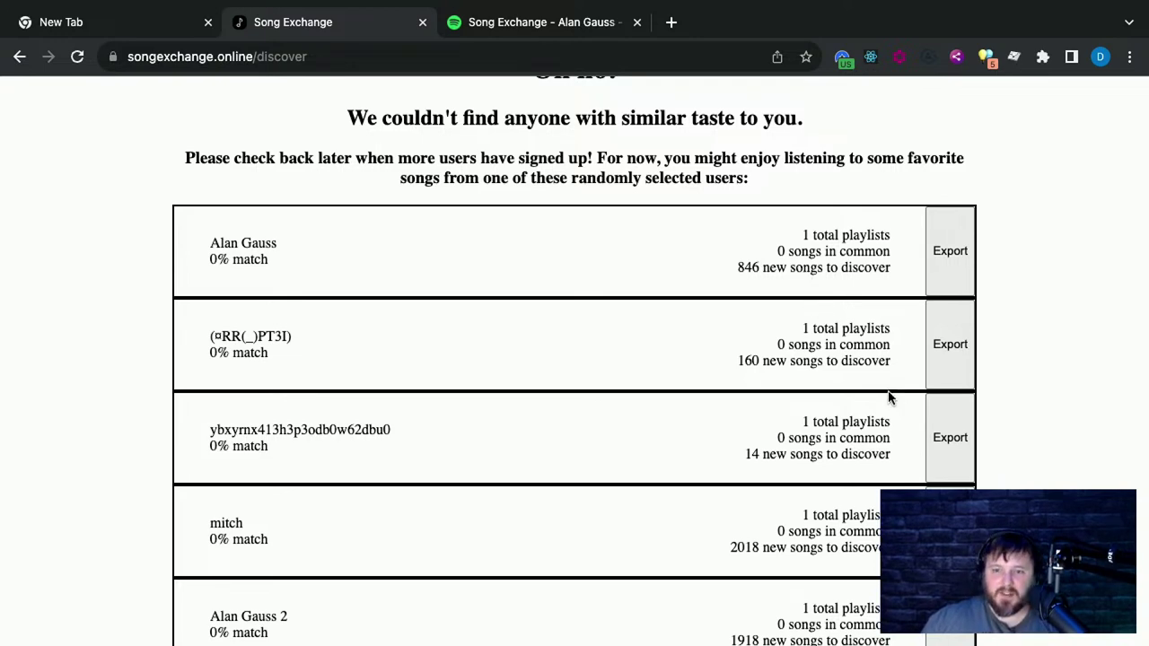
{"action": "scroll", "coordinate": [887, 395], "scroll_direction": "down", "scroll_amount": 3}
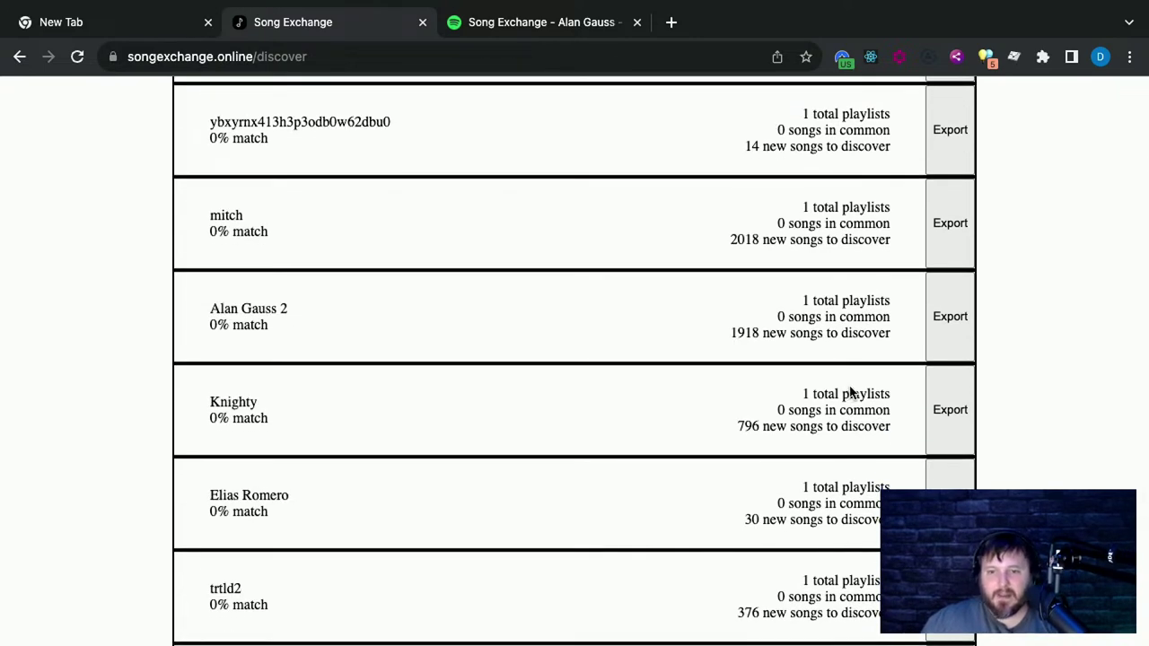
{"action": "scroll", "coordinate": [848, 394], "scroll_direction": "up", "scroll_amount": 4}
{"action": "left_click", "coordinate": [956, 367]}
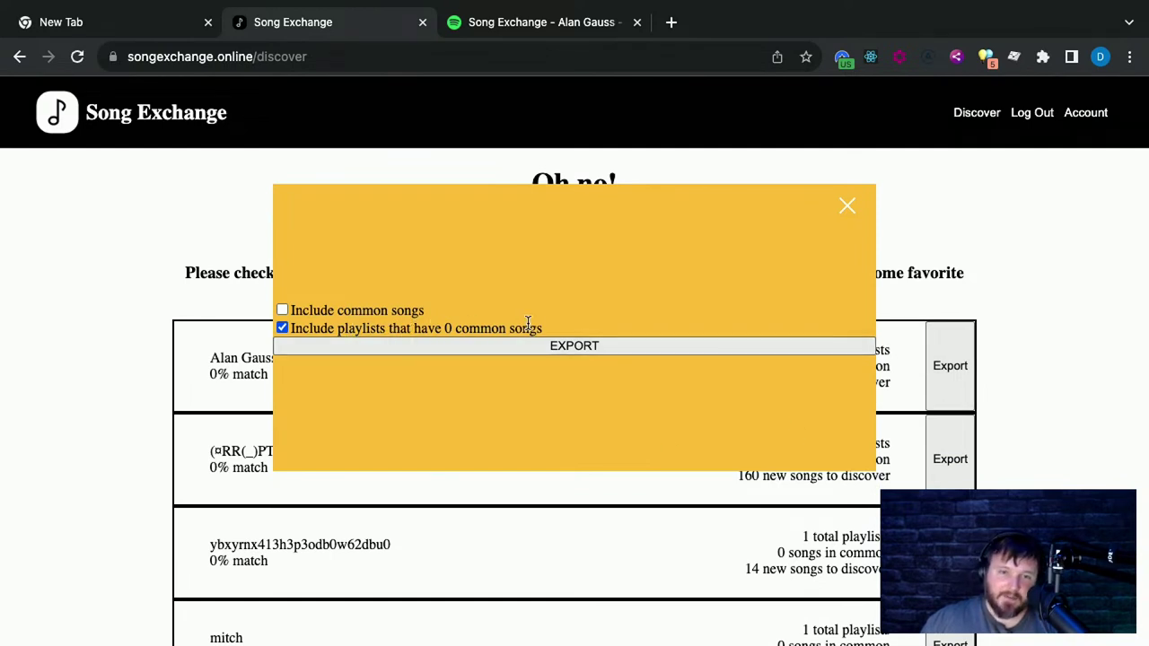
{"action": "left_click_drag", "start_coordinate": [595, 324], "coordinate": [291, 325]}
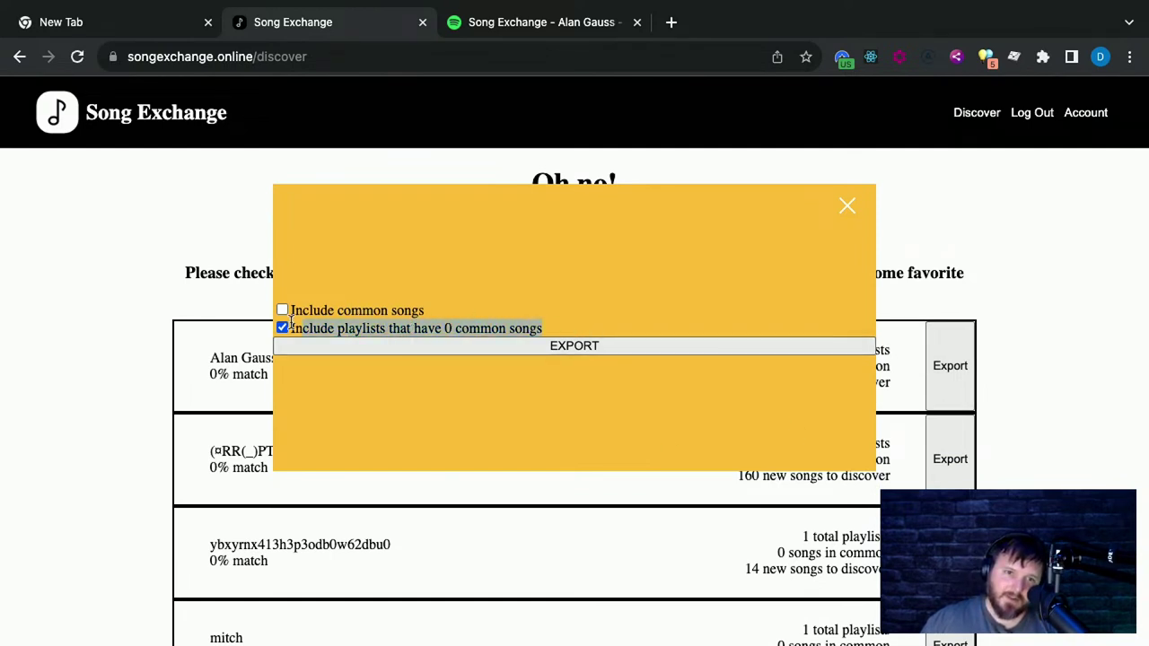
{"action": "left_click", "coordinate": [847, 205]}
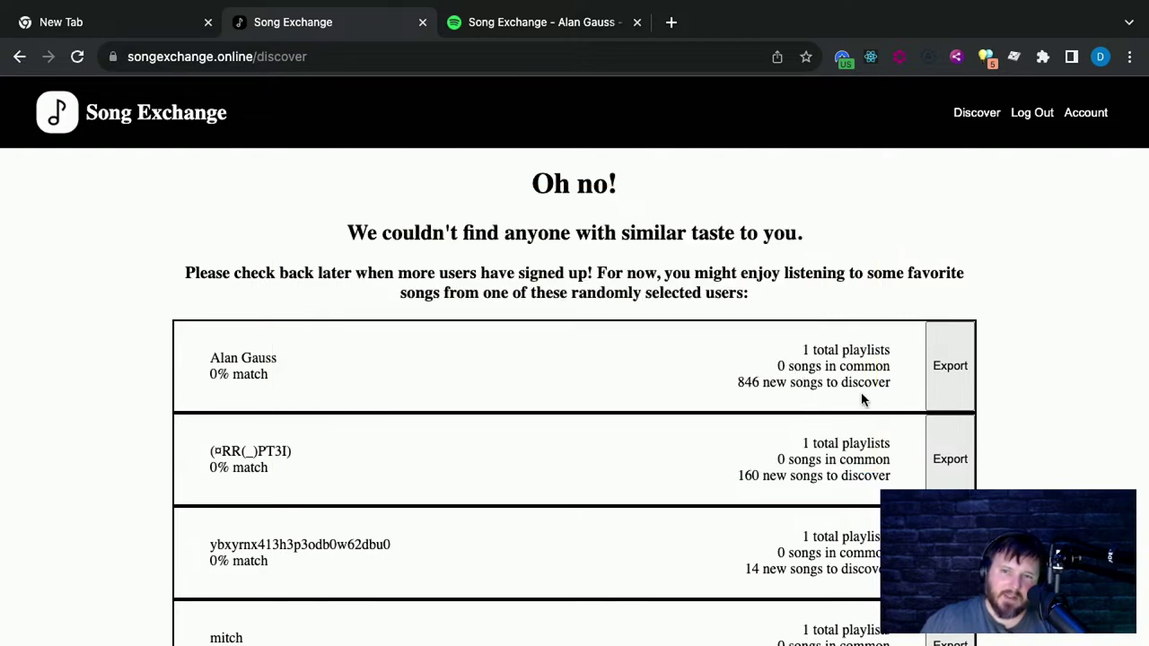
{"action": "left_click", "coordinate": [966, 380]}
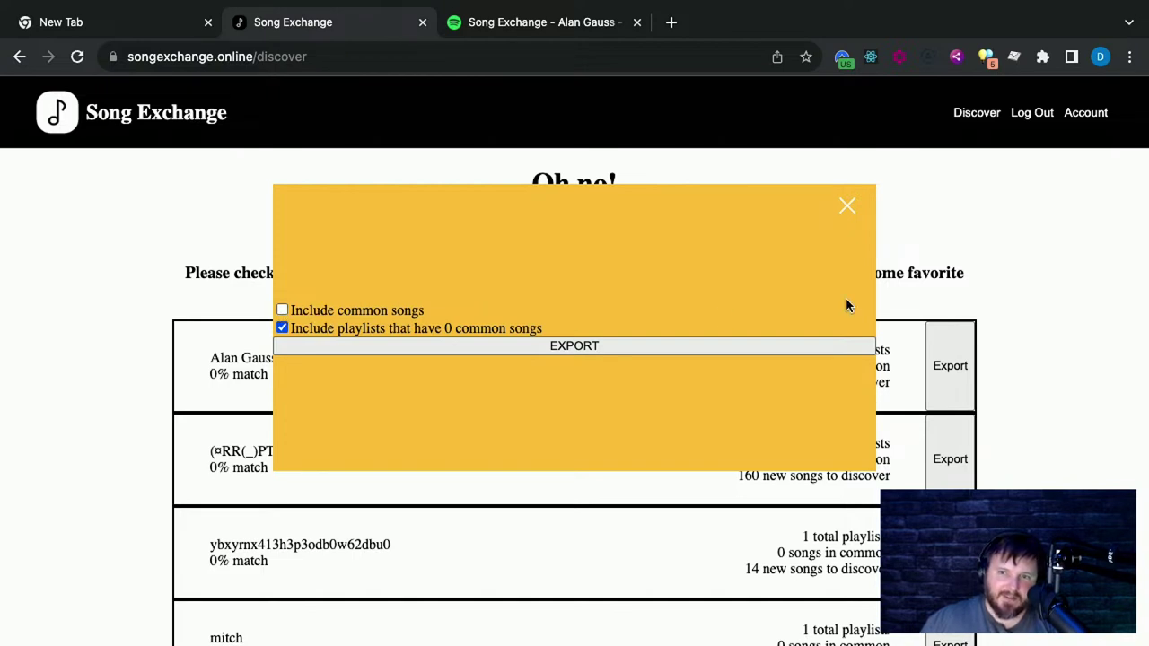
{"action": "left_click", "coordinate": [845, 207]}
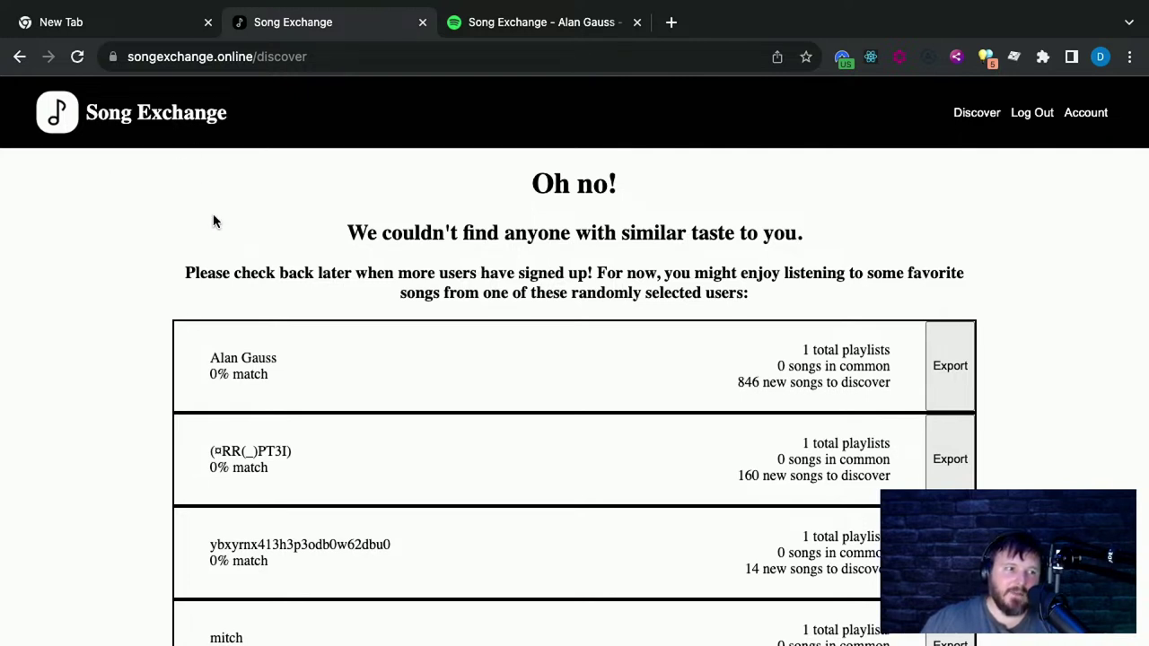
Reload the Song Exchange home page, log in again with Spotify, and look through the suggested users
{"action": "left_click", "coordinate": [202, 115]}
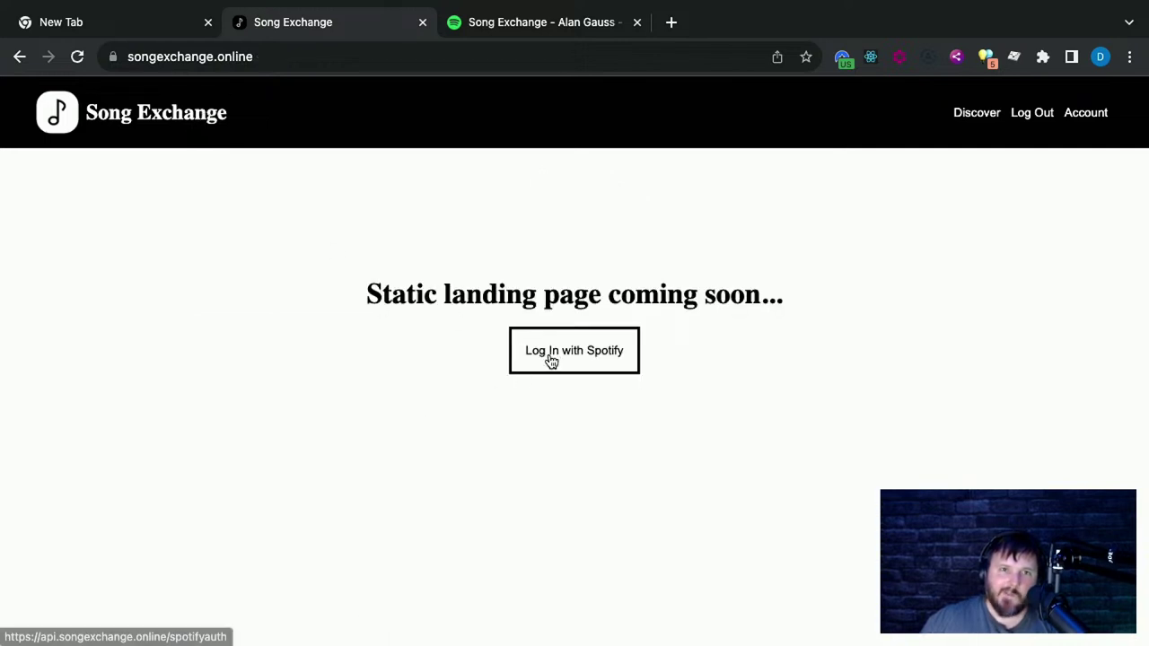
{"action": "left_click", "coordinate": [78, 57]}
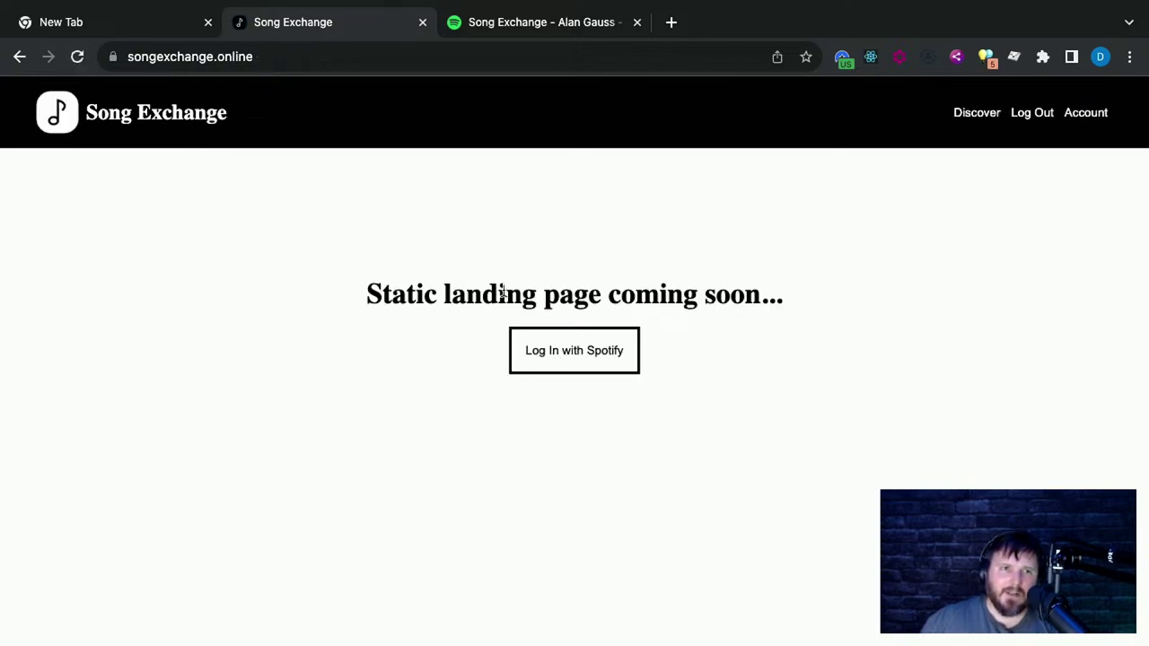
{"action": "left_click", "coordinate": [582, 362]}
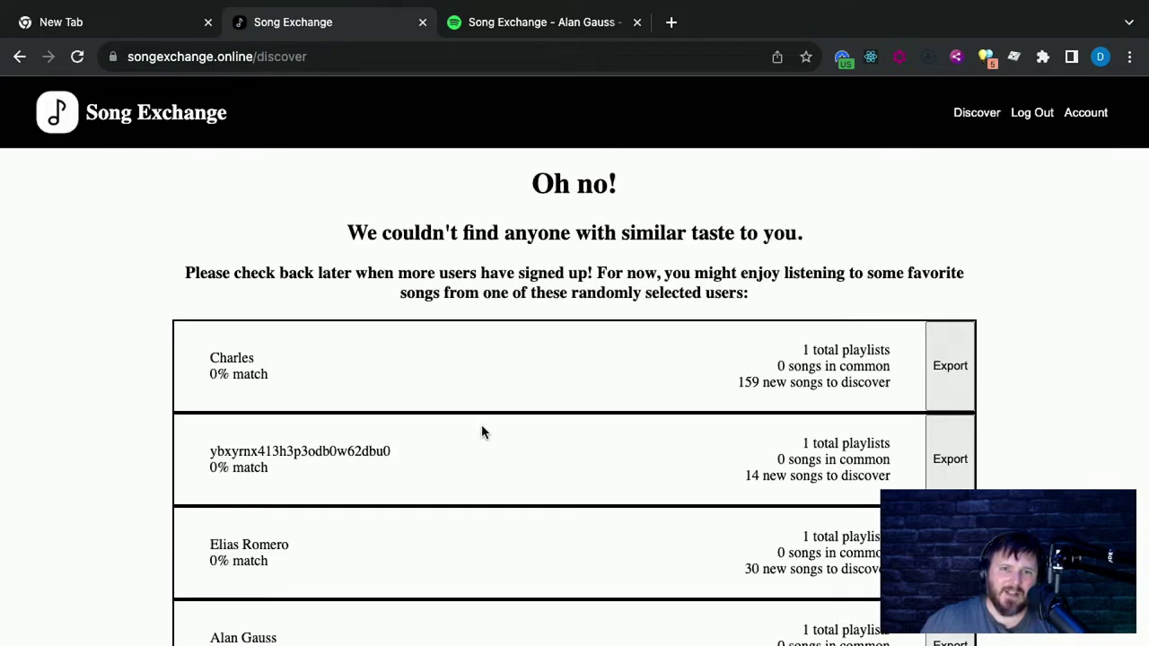
{"action": "scroll", "coordinate": [294, 488], "scroll_direction": "down", "scroll_amount": 8}
{"action": "scroll", "coordinate": [293, 487], "scroll_direction": "up", "scroll_amount": 8}
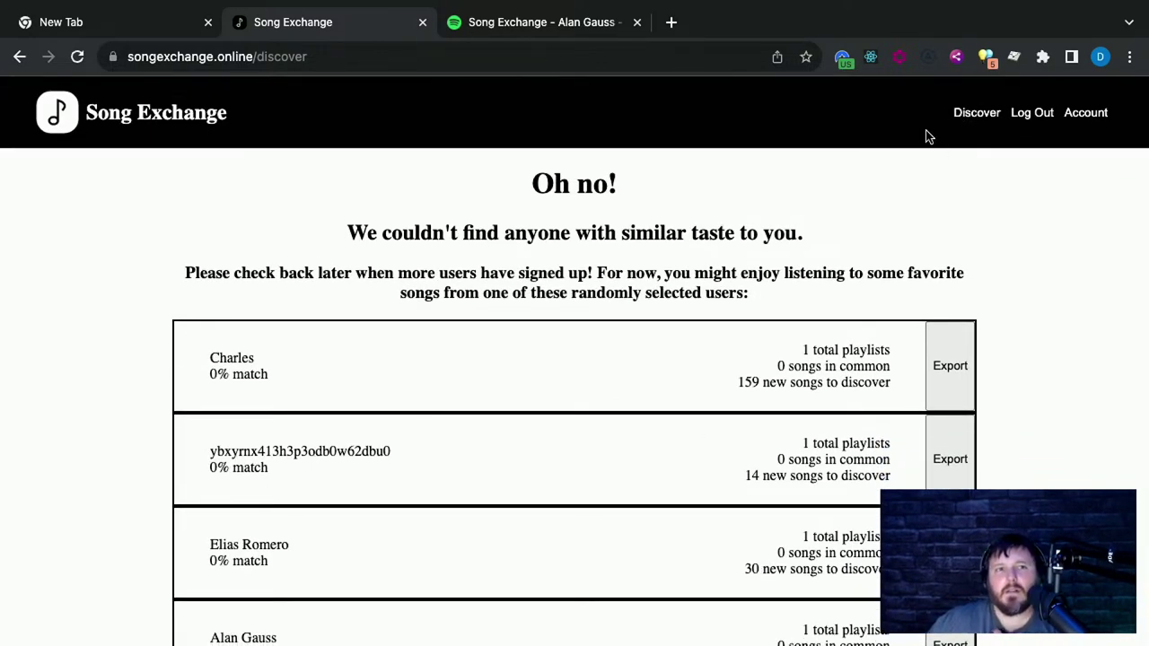
Export the first suggested user's songs, including common songs and playlists with 0 common songs, and look through the exported playlist in Spotify
{"action": "left_click", "coordinate": [951, 384]}
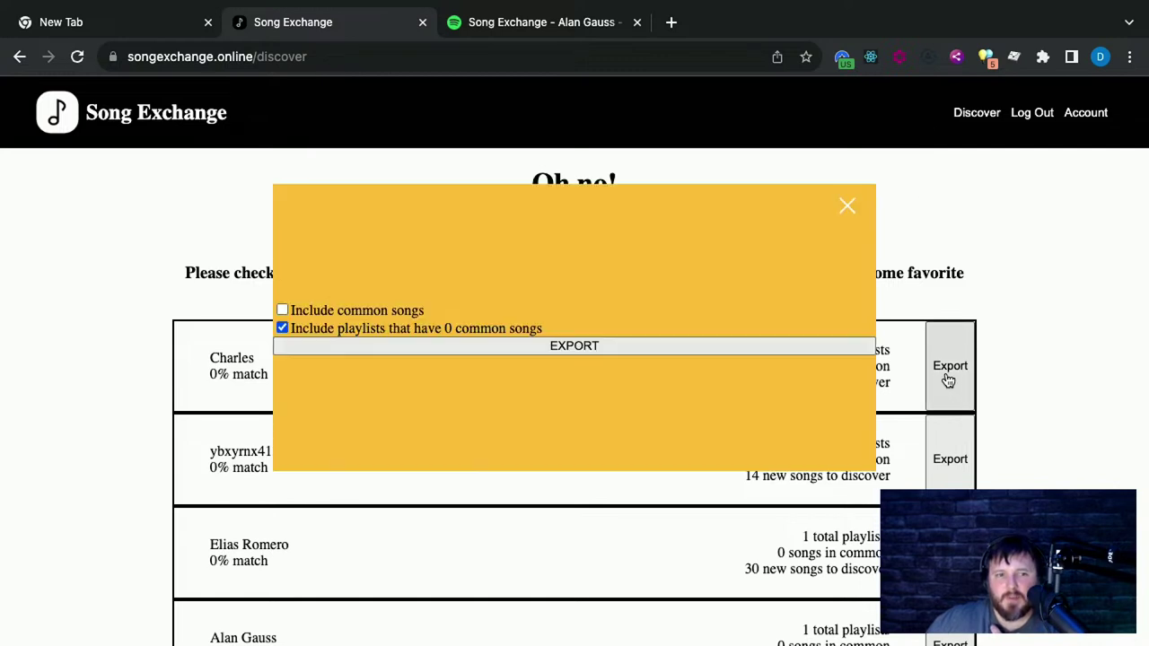
{"action": "left_click", "coordinate": [284, 311]}
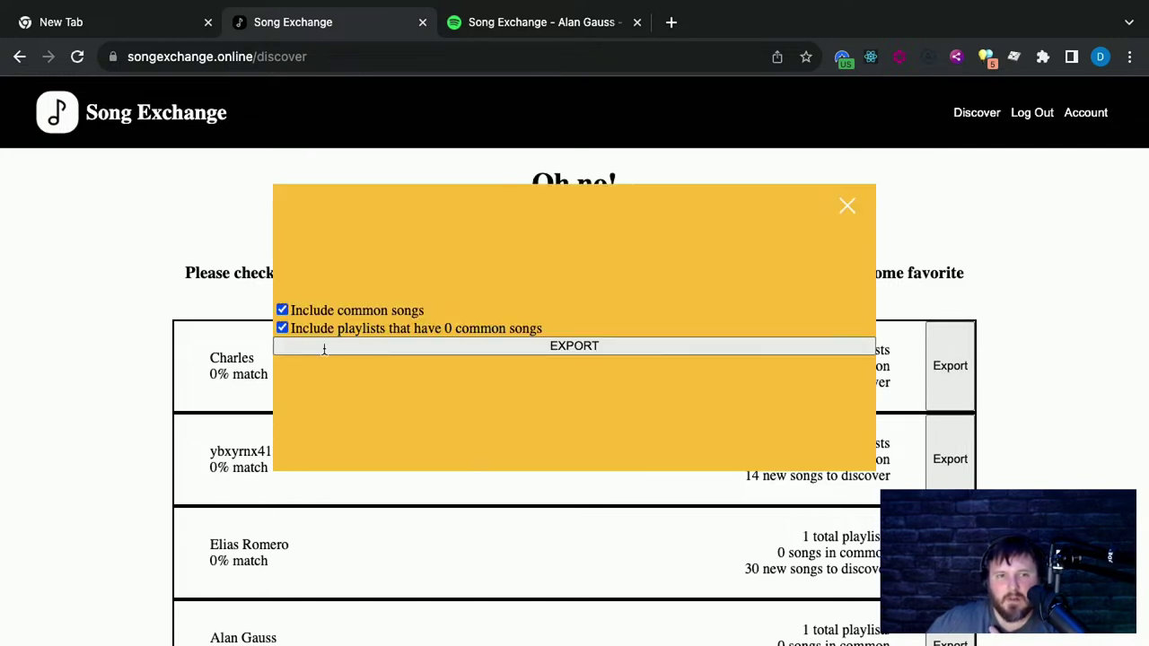
{"action": "left_click", "coordinate": [392, 349]}
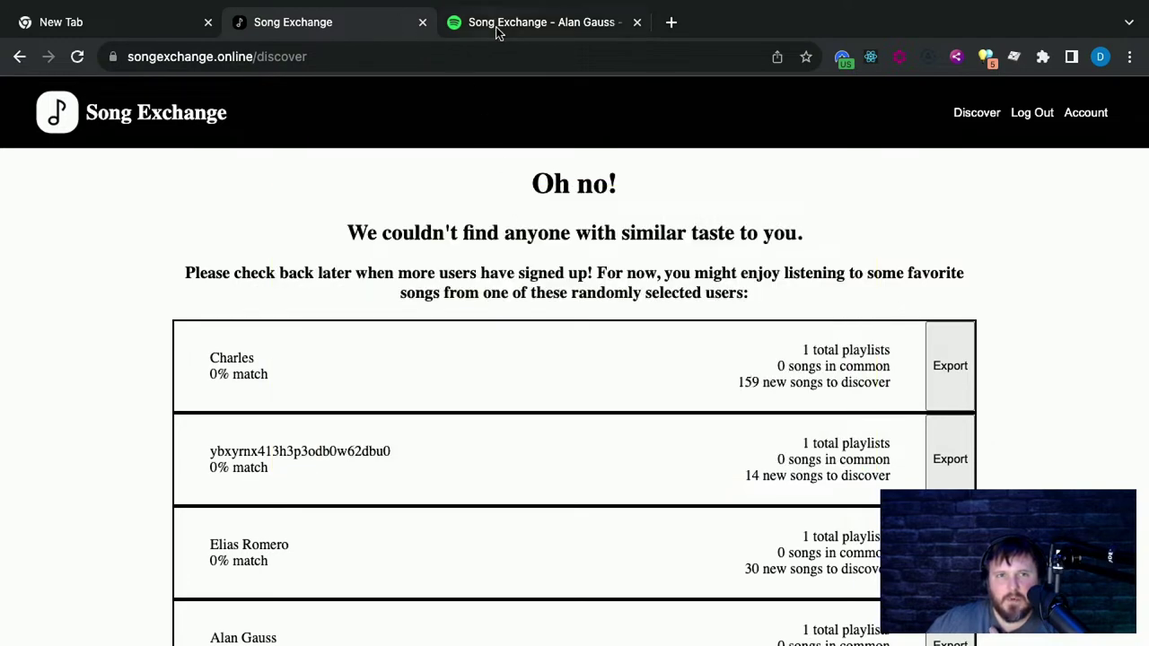
{"action": "left_click", "coordinate": [498, 32]}
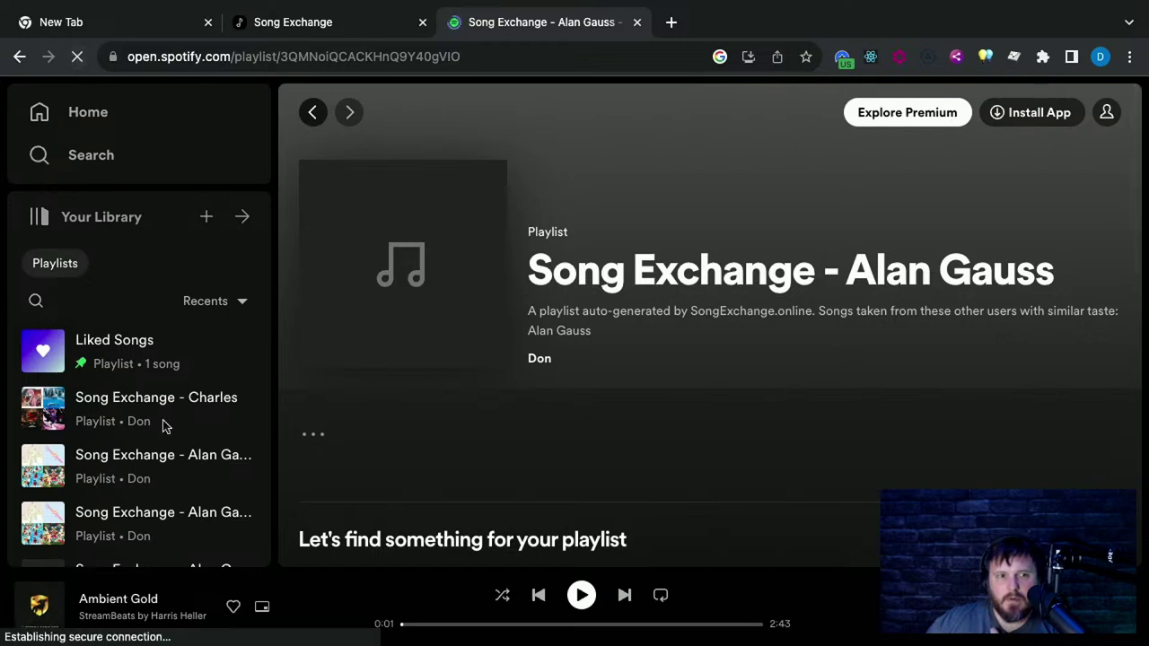
{"action": "scroll", "coordinate": [163, 442], "scroll_direction": "down", "scroll_amount": 1}
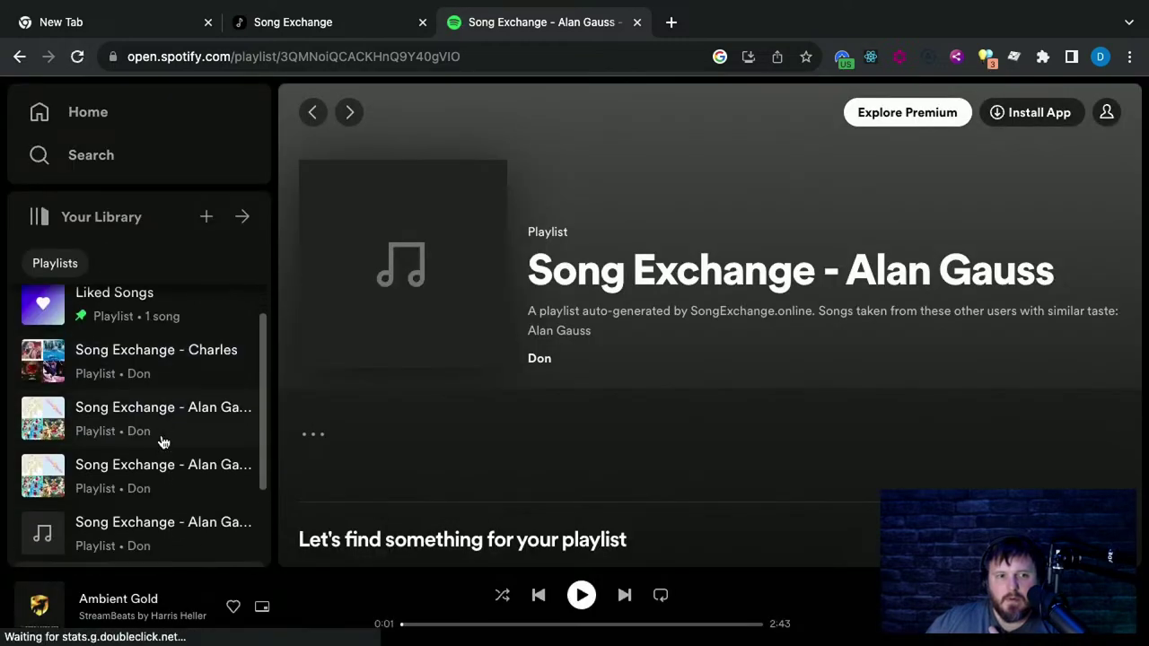
{"action": "left_click", "coordinate": [170, 337]}
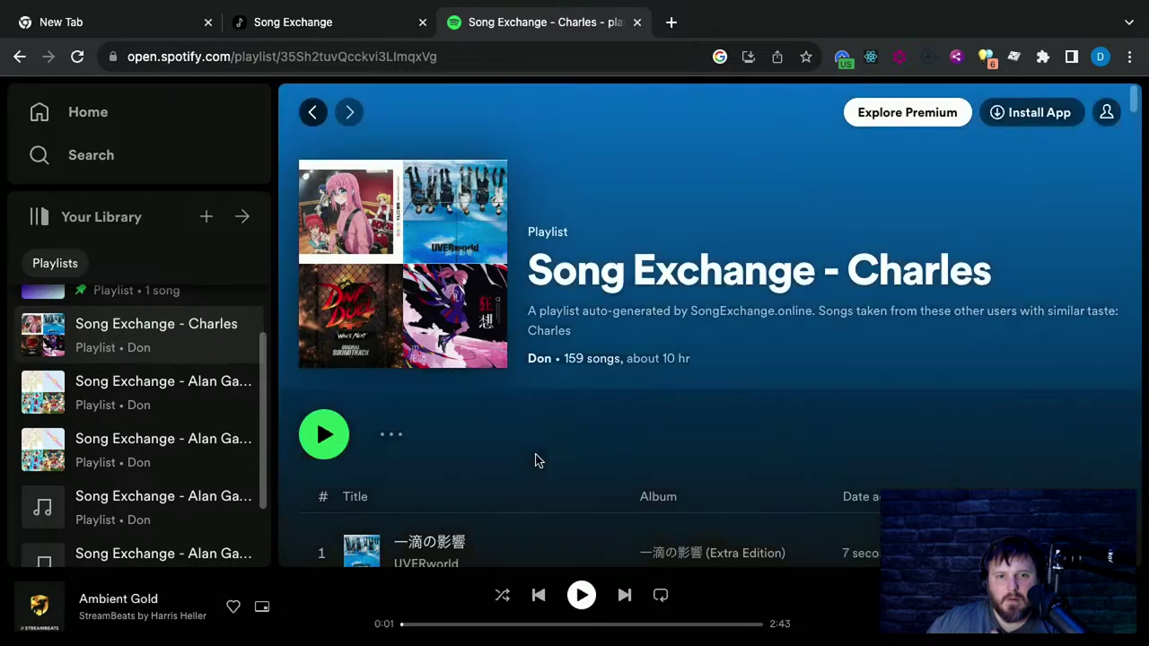
{"action": "scroll", "coordinate": [535, 460], "scroll_direction": "down", "scroll_amount": 6}
{"action": "scroll", "coordinate": [533, 455], "scroll_direction": "up", "scroll_amount": 6}
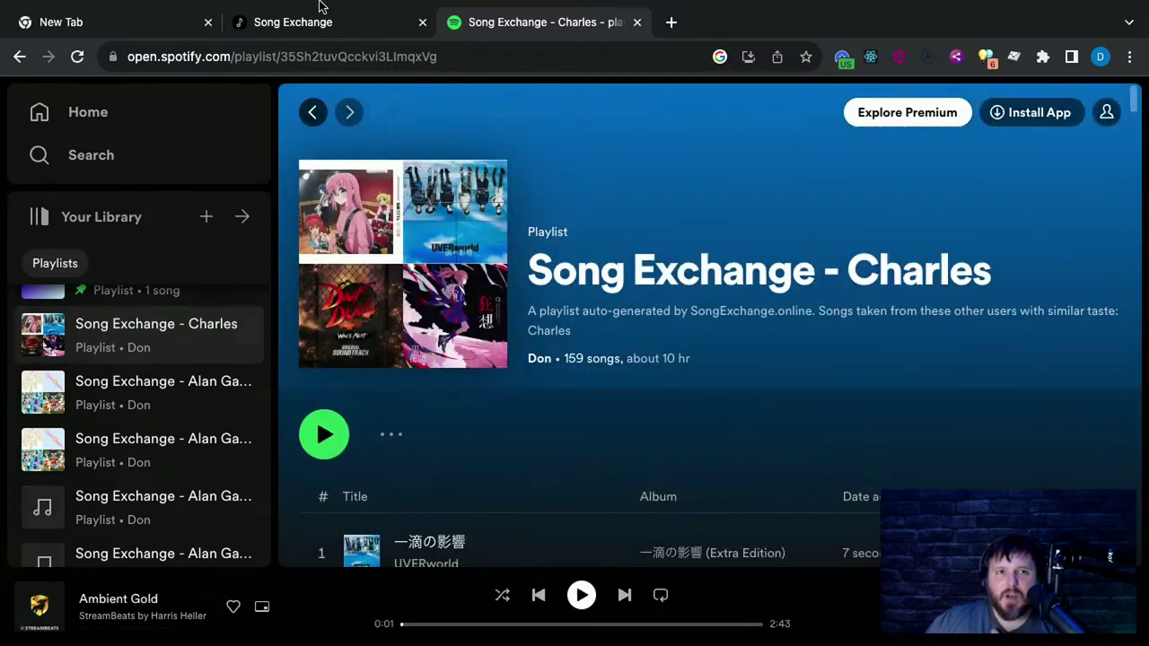
Return to Song Exchange, export the same user's songs without common songs, and inspect the newest exported playlist in Spotify
{"action": "left_click", "coordinate": [320, 9]}
{"action": "left_click", "coordinate": [961, 367]}
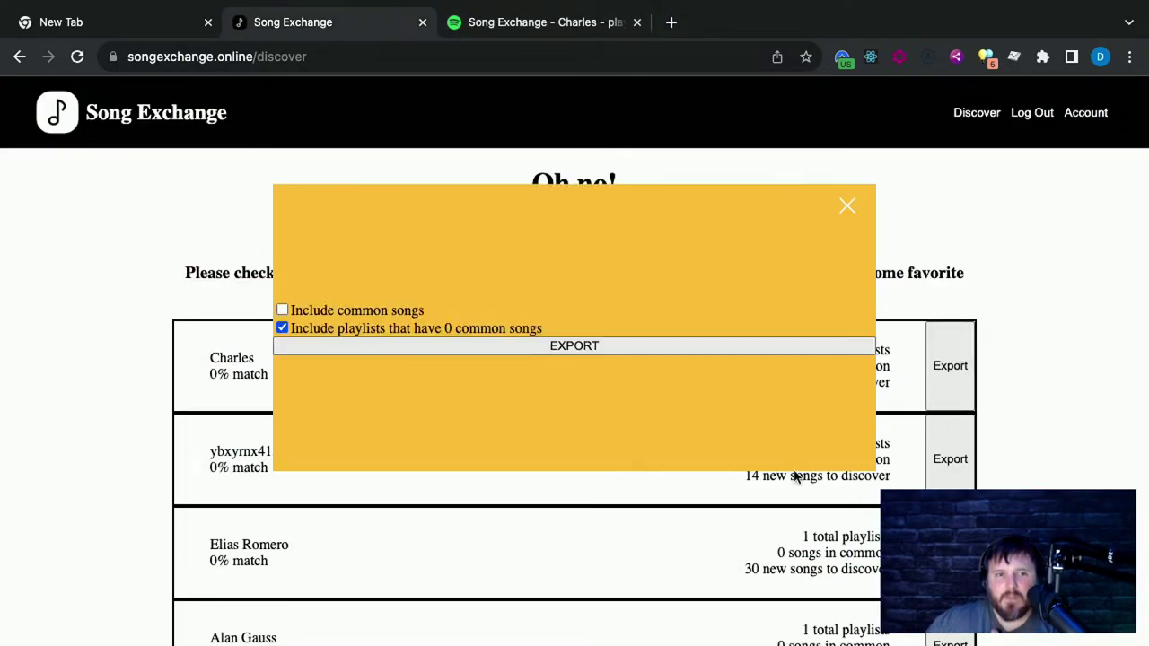
{"action": "left_click", "coordinate": [364, 347]}
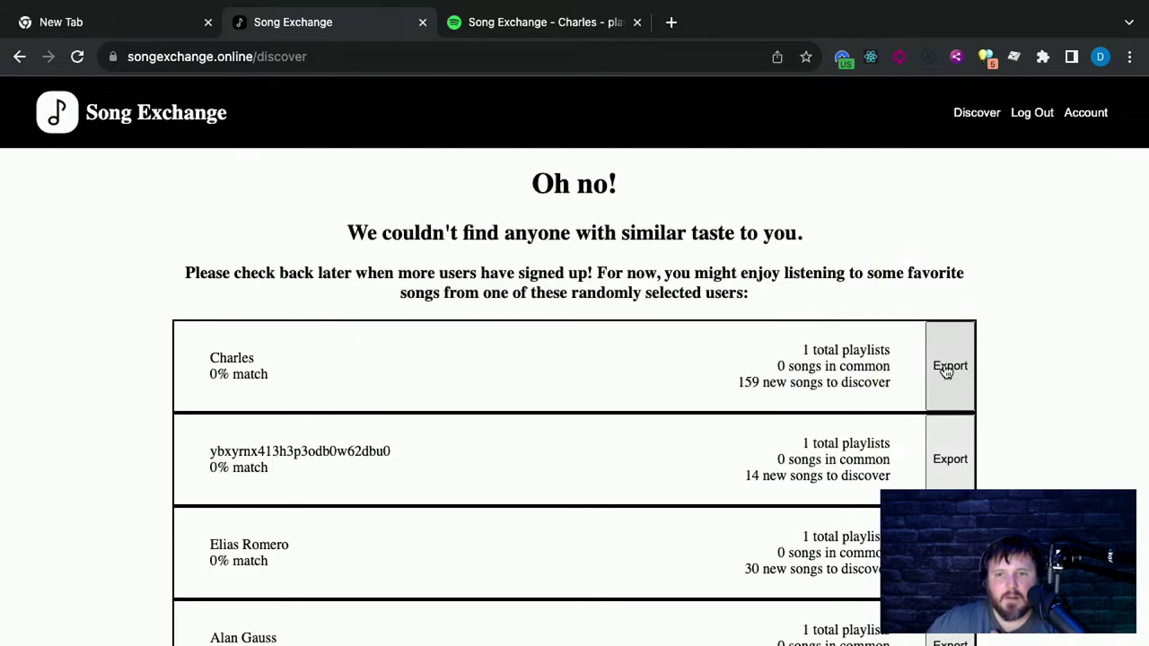
{"action": "left_click", "coordinate": [499, 27]}
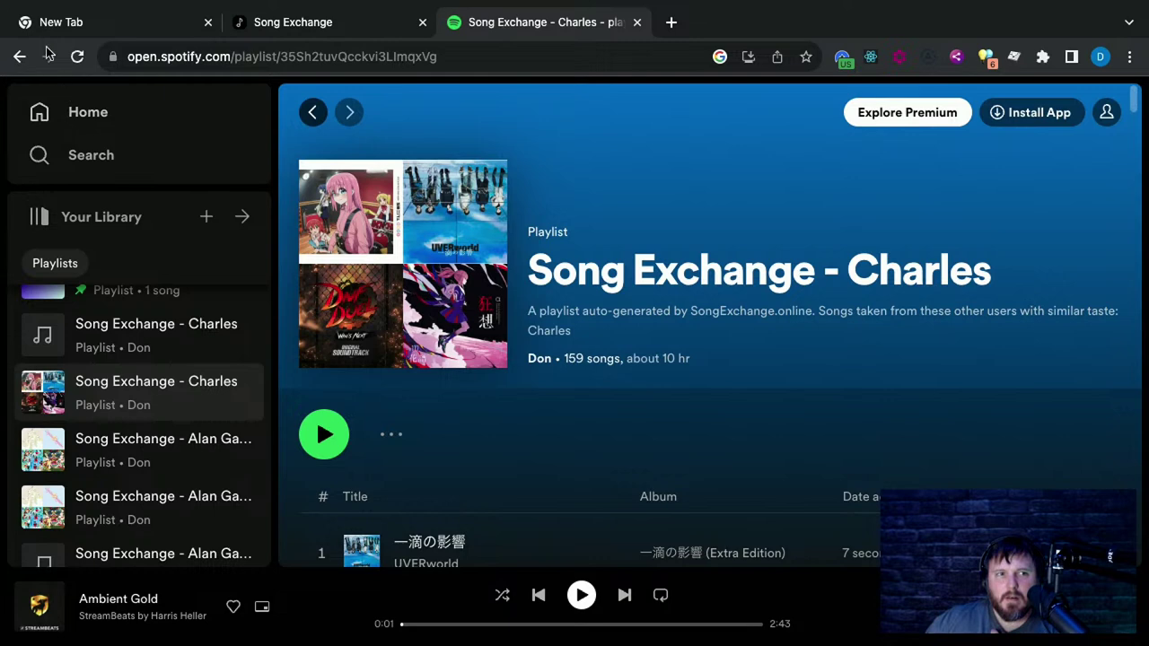
{"action": "left_click", "coordinate": [179, 339]}
{"action": "scroll", "coordinate": [503, 377], "scroll_direction": "down", "scroll_amount": 3}
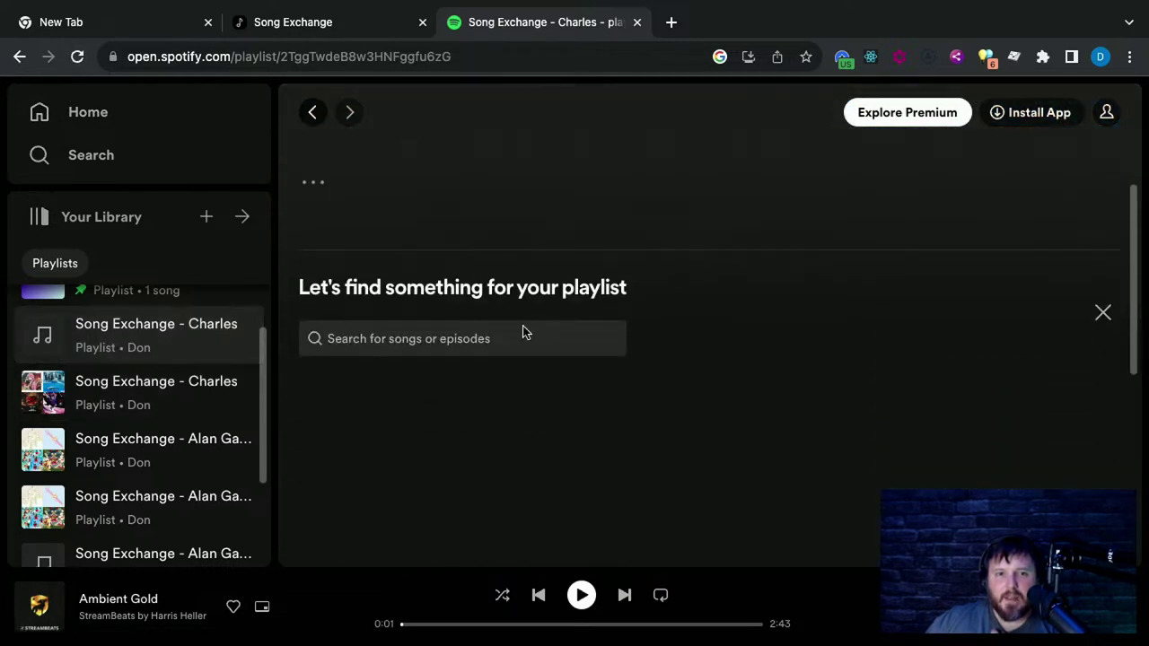
Export the first user's songs from Song Exchange with common songs included and playlists with 0 common songs excluded, and check the result in Spotify
{"action": "left_click", "coordinate": [333, 22]}
{"action": "left_click", "coordinate": [946, 357]}
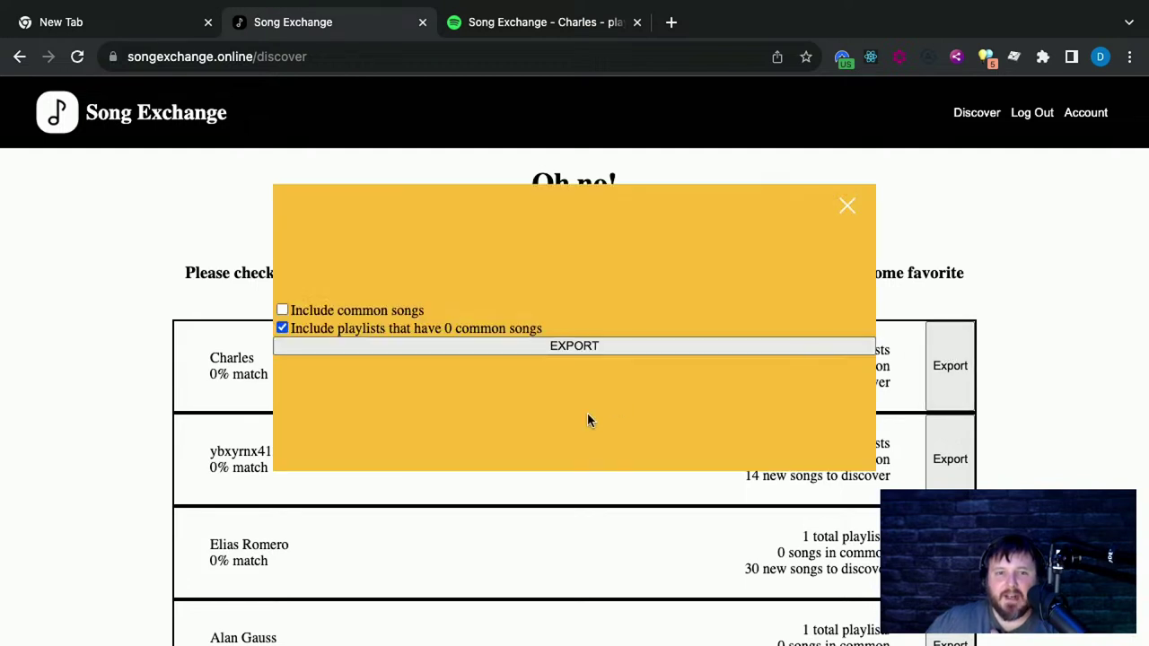
{"action": "left_click", "coordinate": [283, 329]}
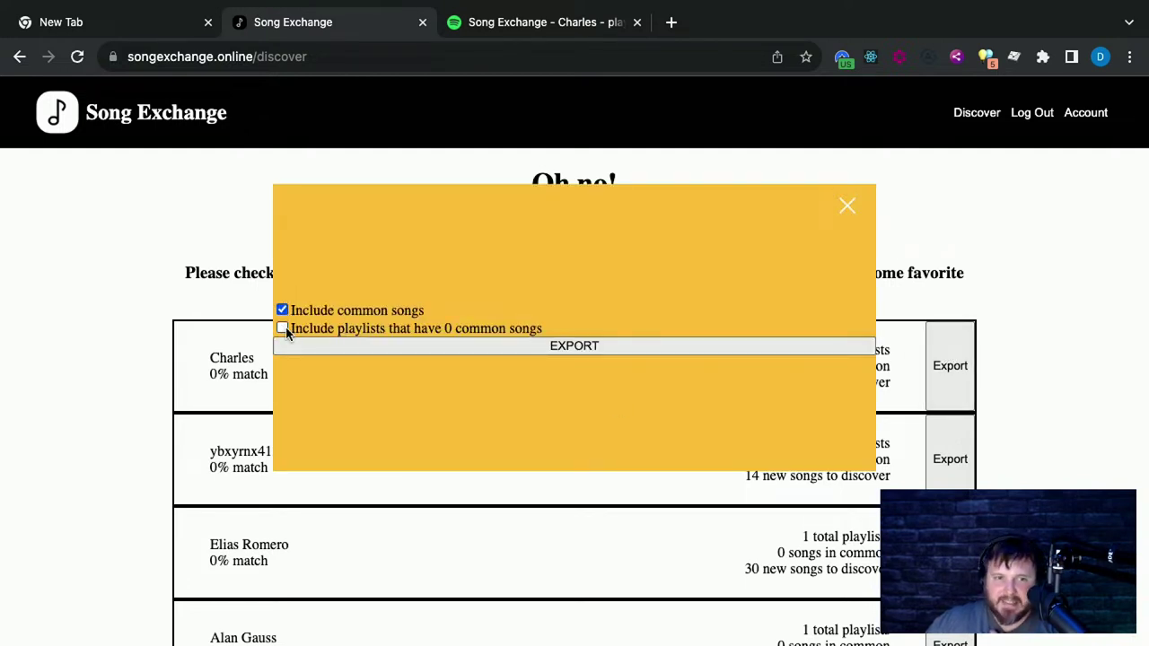
{"action": "left_click", "coordinate": [505, 349]}
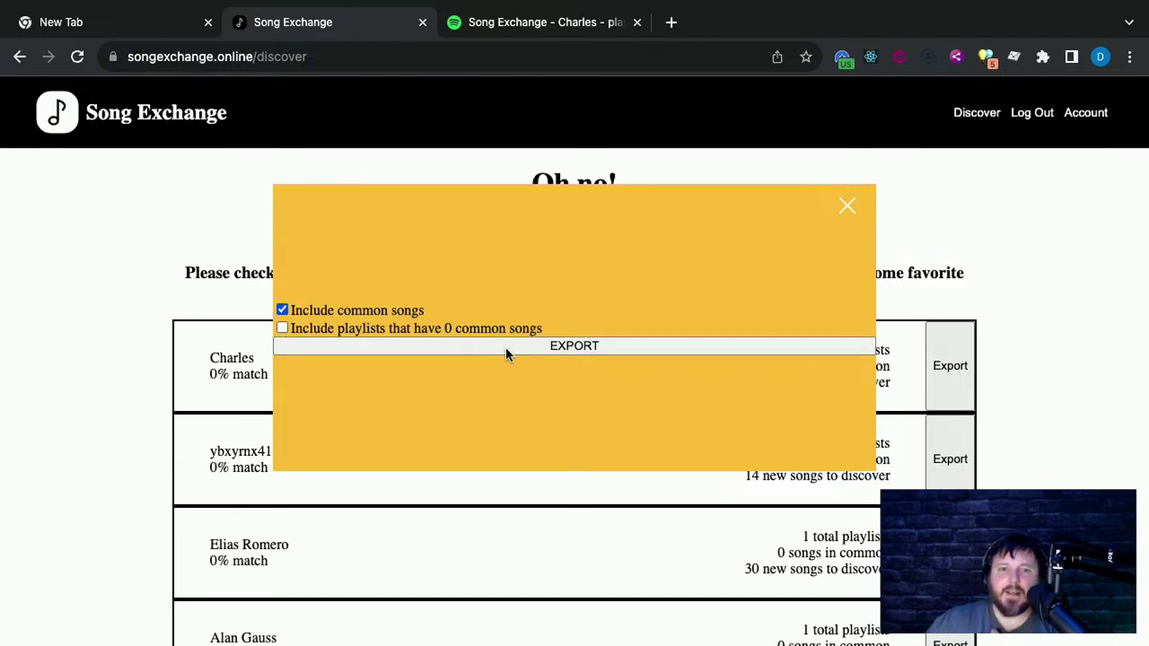
{"action": "left_click", "coordinate": [505, 27]}
{"action": "left_click", "coordinate": [115, 336]}
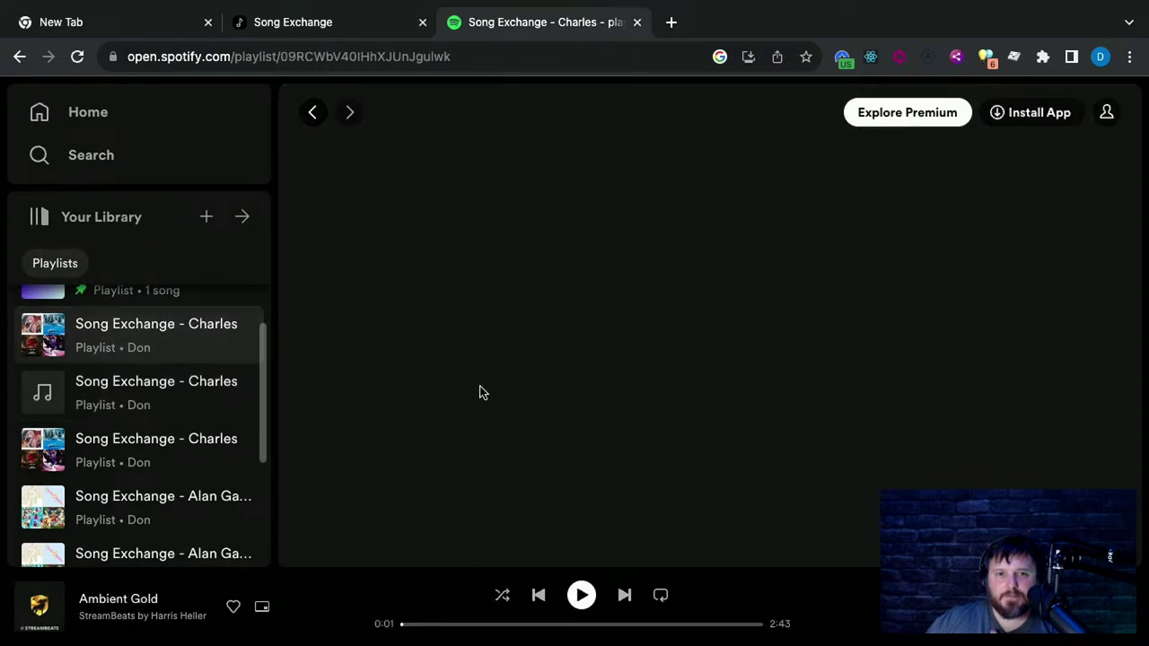
{"action": "scroll", "coordinate": [453, 390], "scroll_direction": "down", "scroll_amount": 2}
Reopen the first user's export options in Song Exchange, review the 0 common songs option, and export the songs once more
{"action": "left_click", "coordinate": [296, 23]}
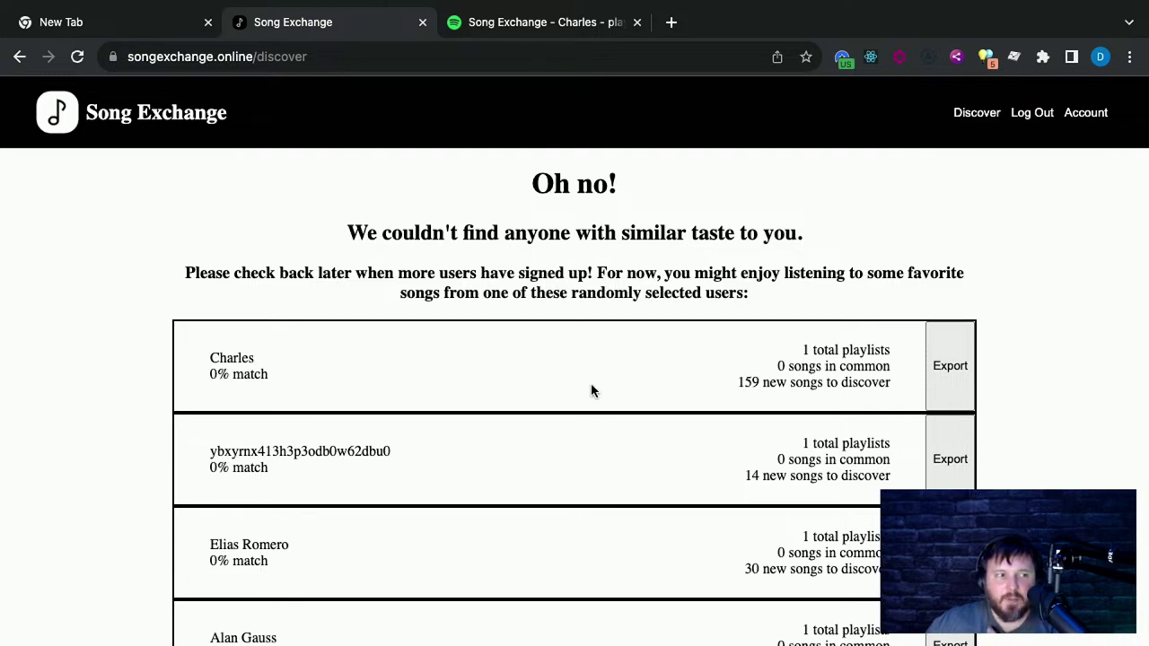
{"action": "left_click", "coordinate": [951, 360]}
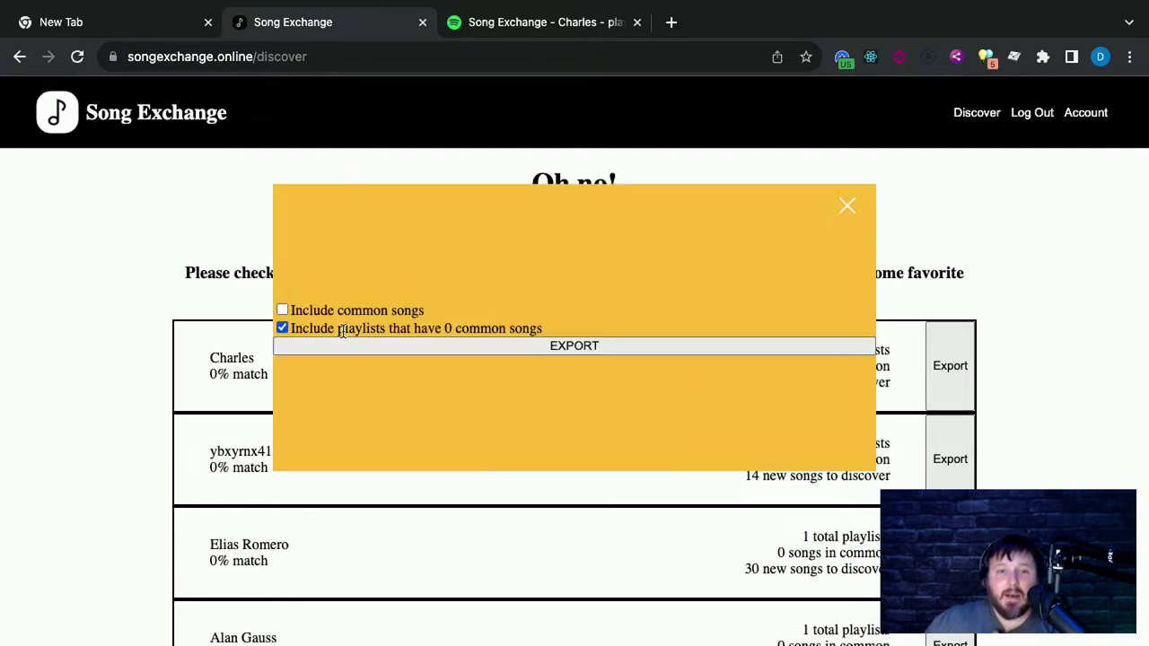
{"action": "left_click_drag", "start_coordinate": [445, 328], "coordinate": [548, 325]}
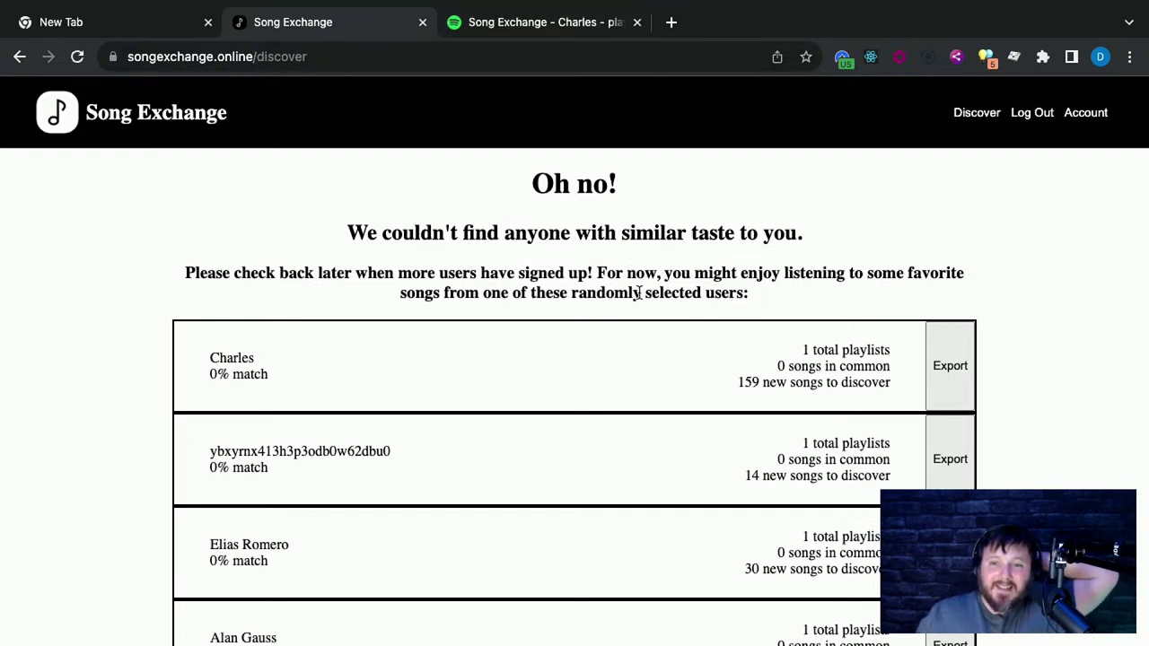
{"action": "left_click", "coordinate": [176, 130]}
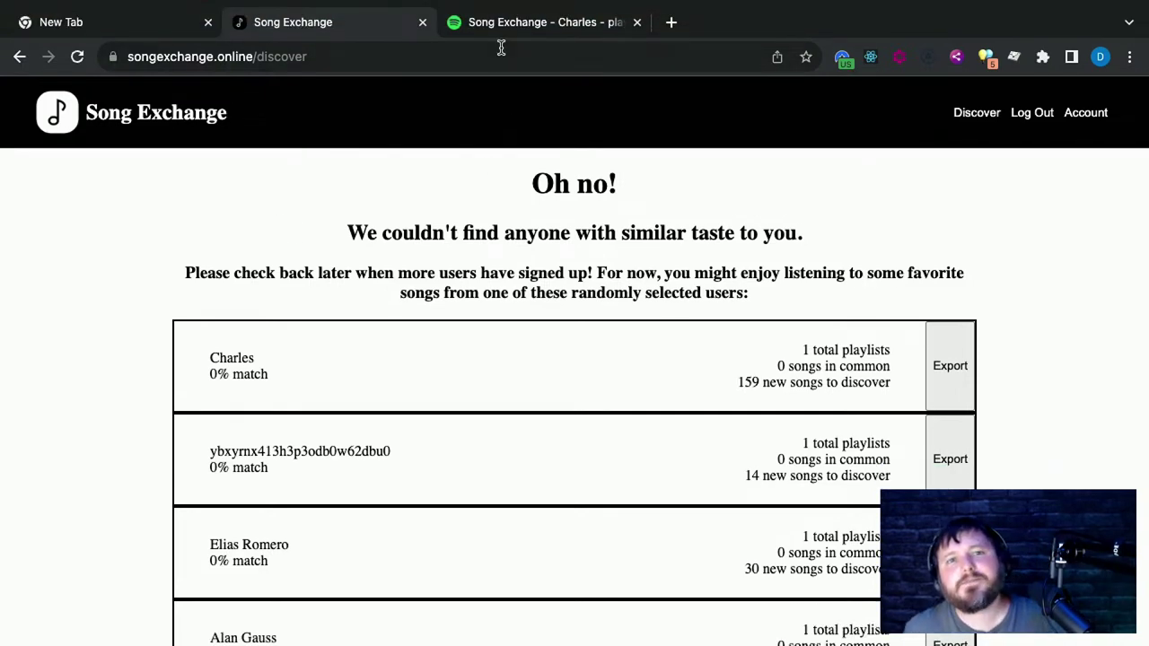
Search Spotify for "skillet the resist" and add the song The Resistance by Skillet to an existing playlist
{"action": "left_click", "coordinate": [519, 18]}
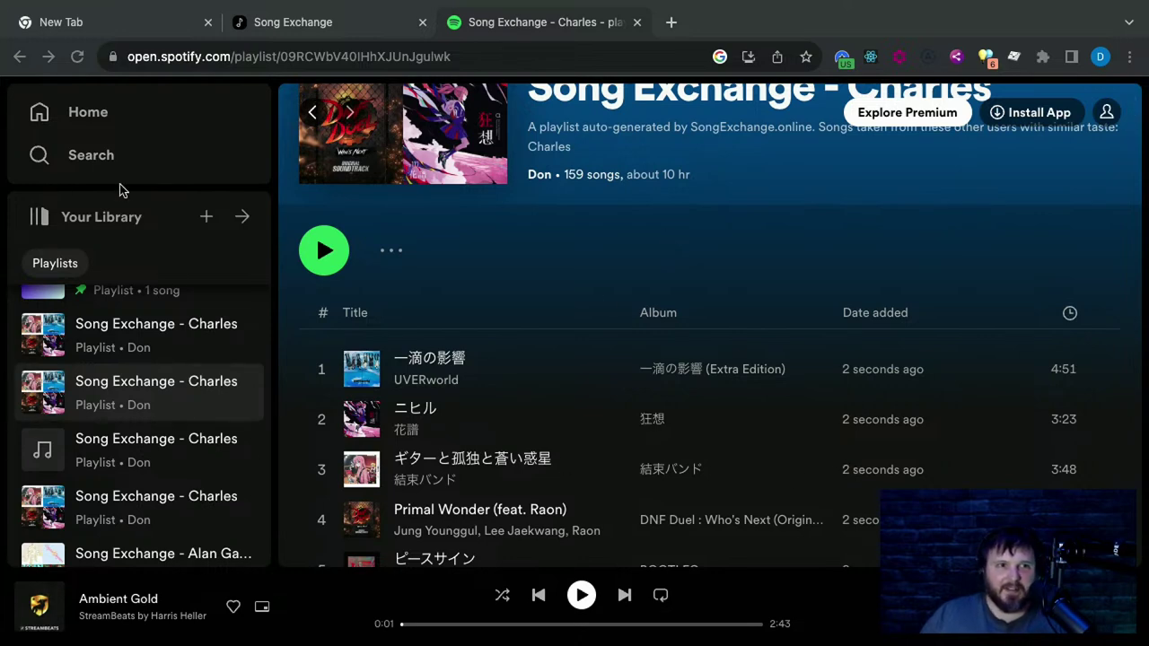
{"action": "left_click", "coordinate": [108, 154]}
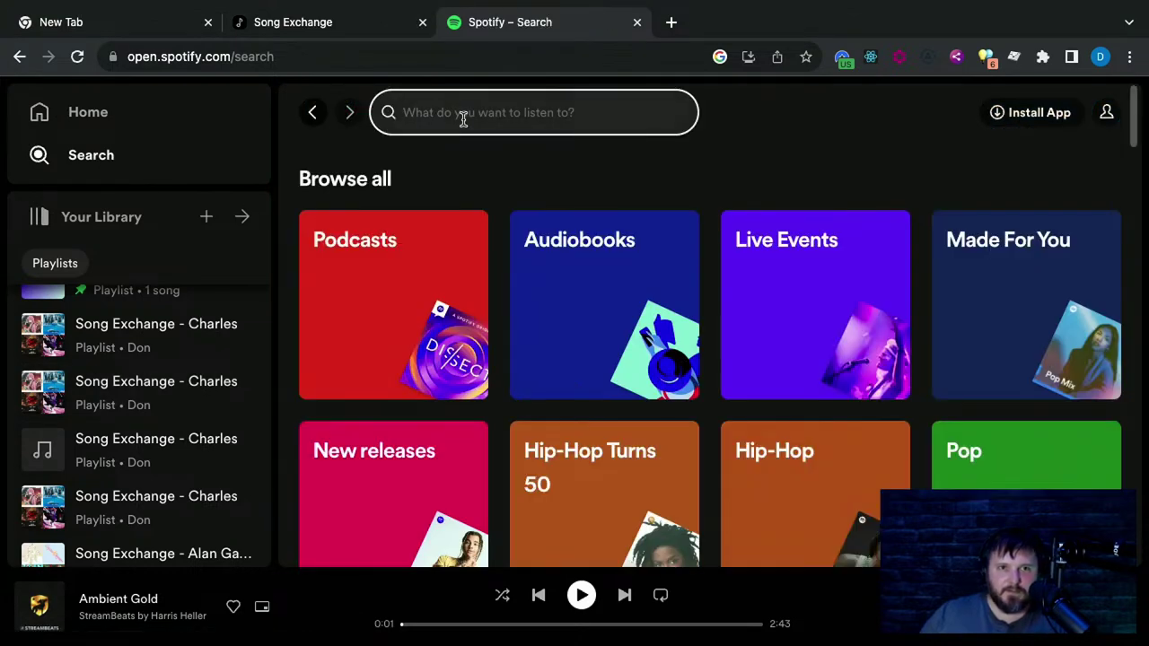
{"action": "type", "text": "ski"}
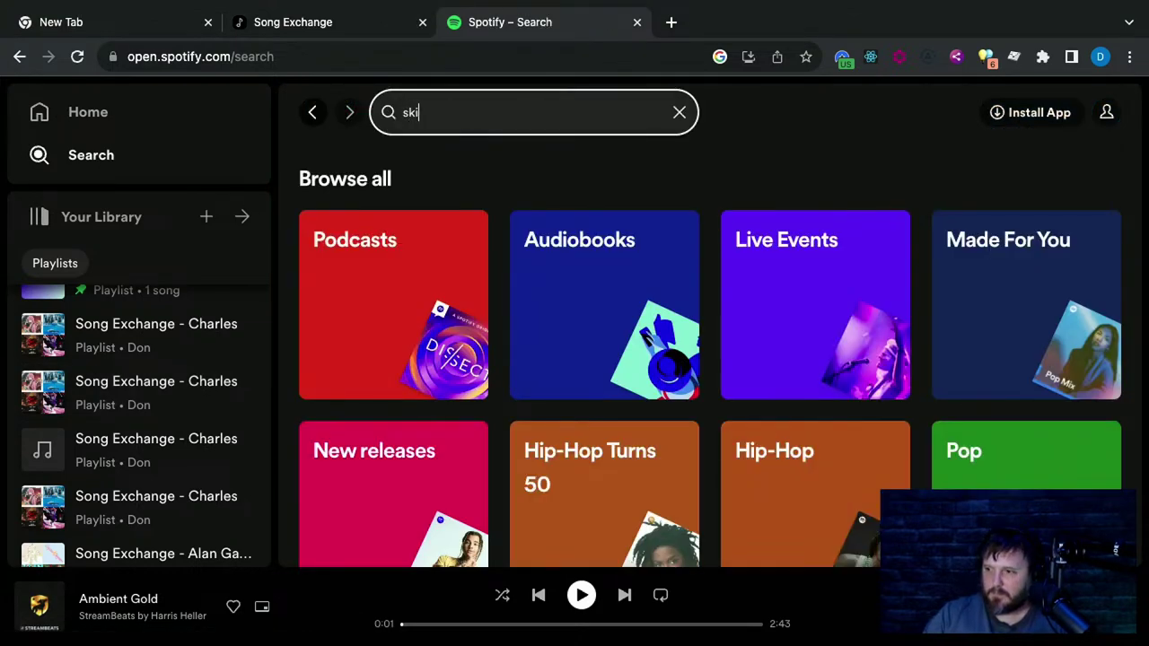
{"action": "type", "text": "llet the resist"}
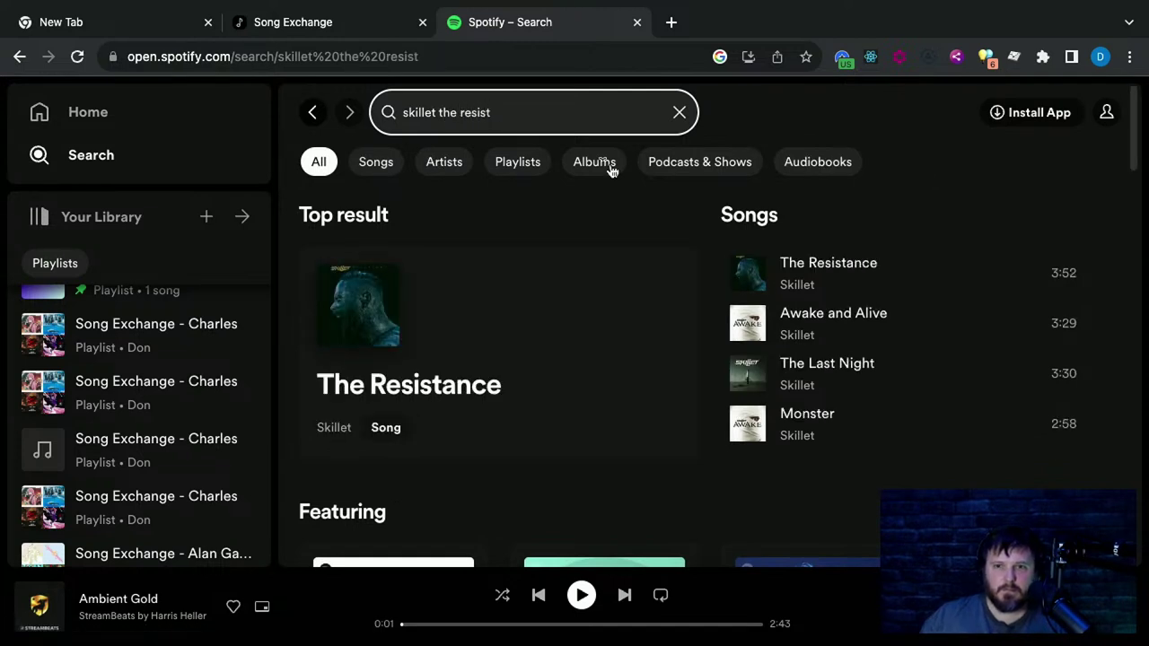
{"action": "left_click", "coordinate": [1099, 279]}
{"action": "mouse_move", "coordinate": [1032, 328]}
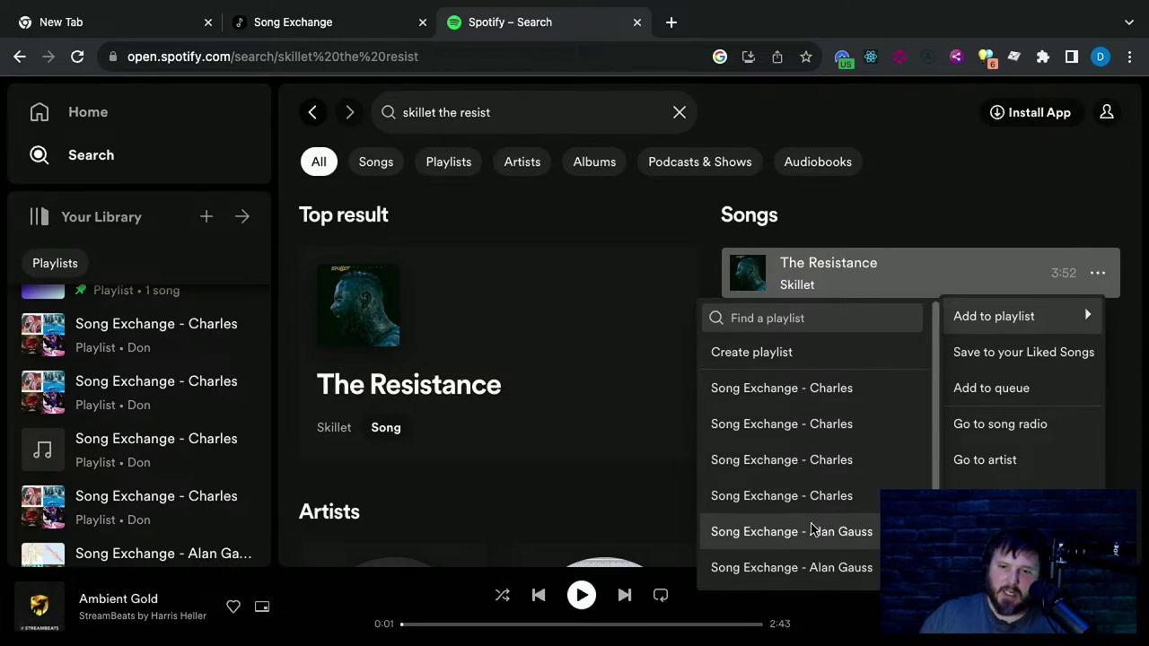
{"action": "scroll", "coordinate": [808, 531], "scroll_direction": "down", "scroll_amount": 2}
{"action": "left_click", "coordinate": [741, 569]}
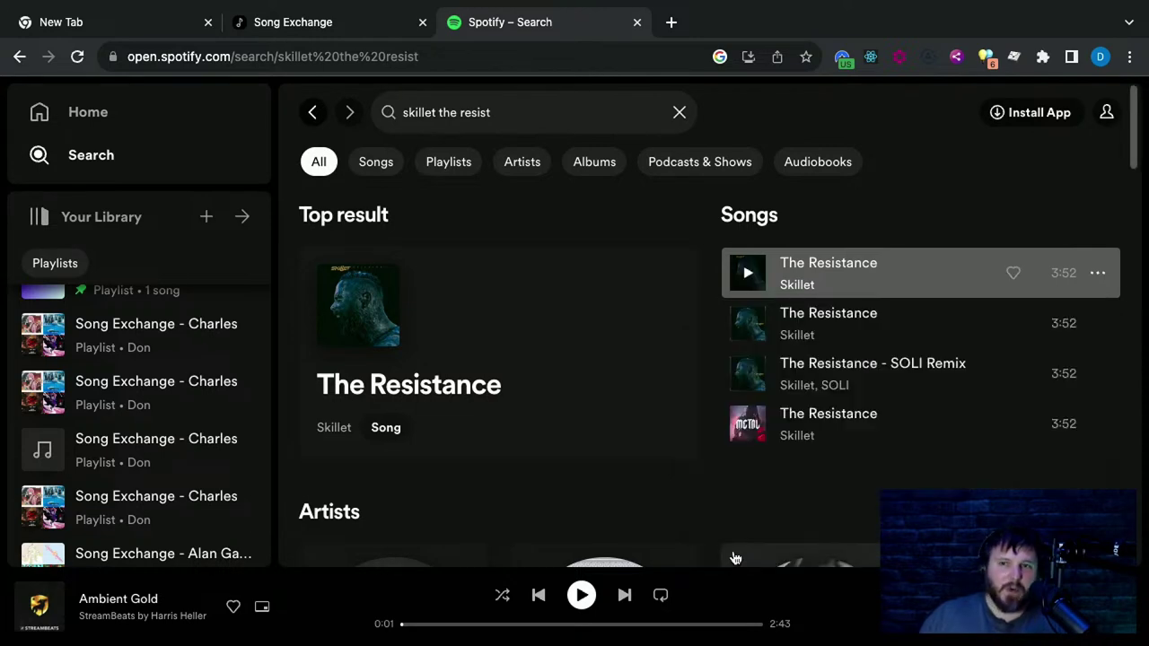
Return to Song Exchange, log in with Spotify again from the home page, and look through the suggested users for matches
{"action": "left_click", "coordinate": [347, 16]}
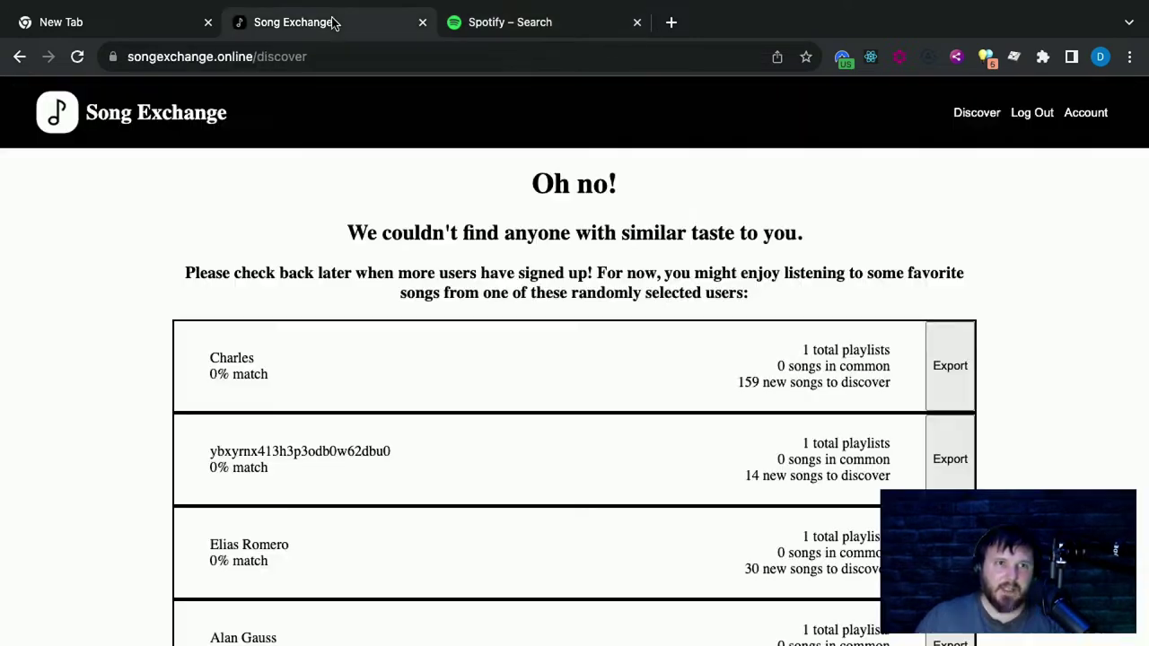
{"action": "left_click", "coordinate": [165, 117]}
{"action": "left_click", "coordinate": [610, 354]}
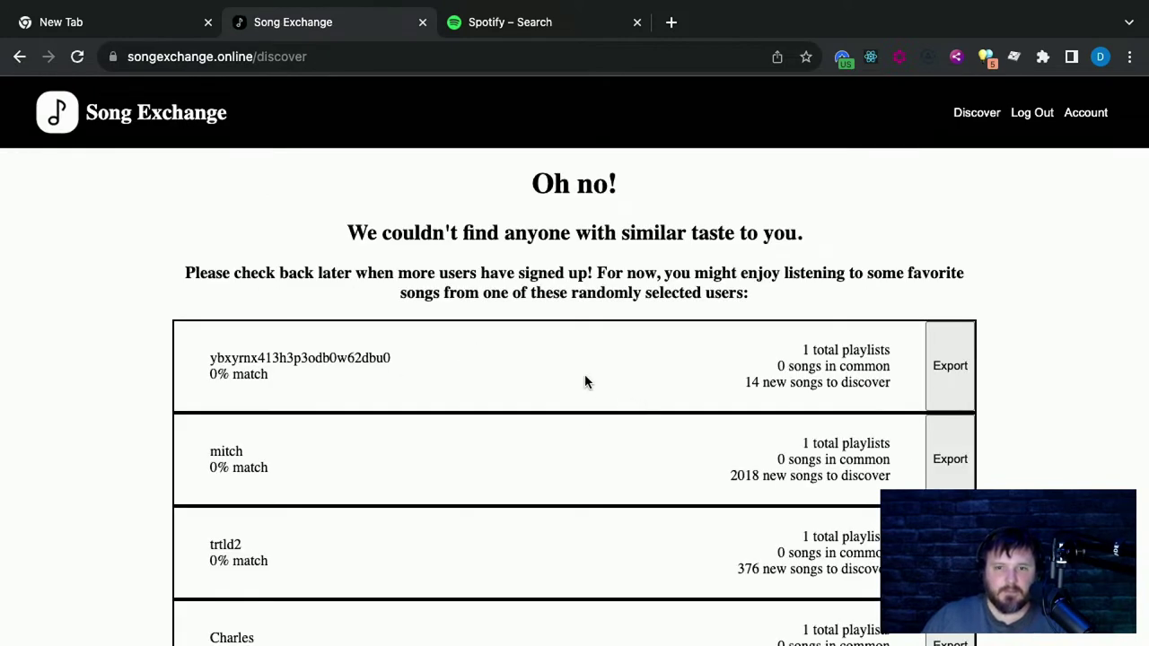
{"action": "scroll", "coordinate": [584, 381], "scroll_direction": "down", "scroll_amount": 10}
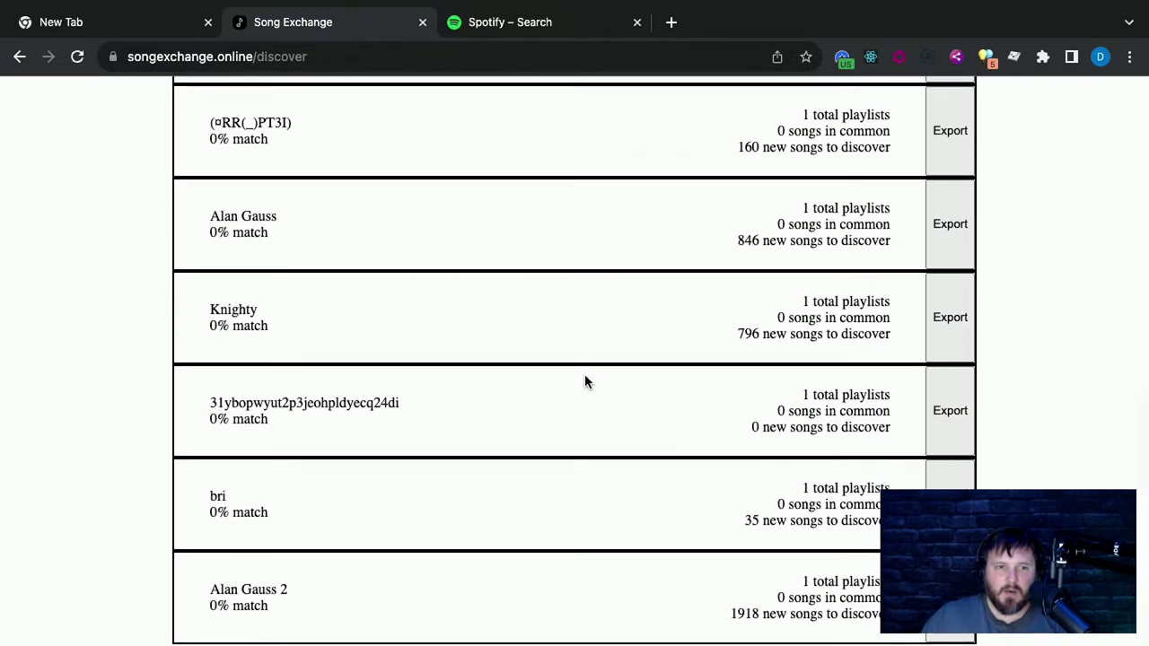
{"action": "scroll", "coordinate": [584, 382], "scroll_direction": "up", "scroll_amount": 10}
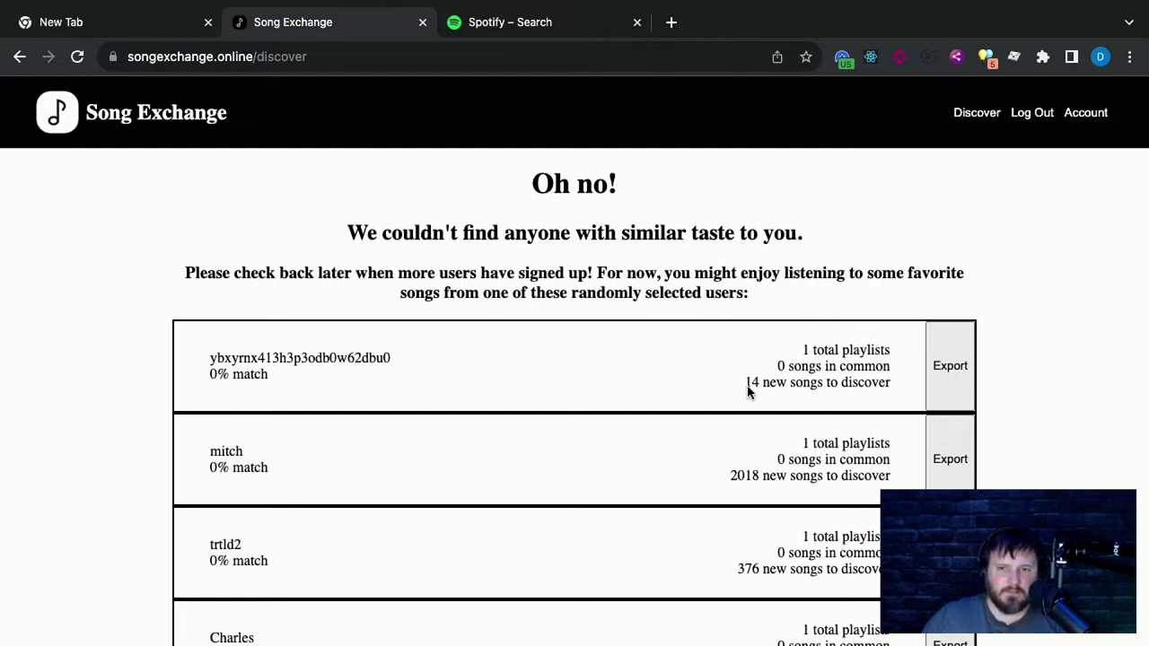
{"action": "scroll", "coordinate": [750, 386], "scroll_direction": "down", "scroll_amount": 5}
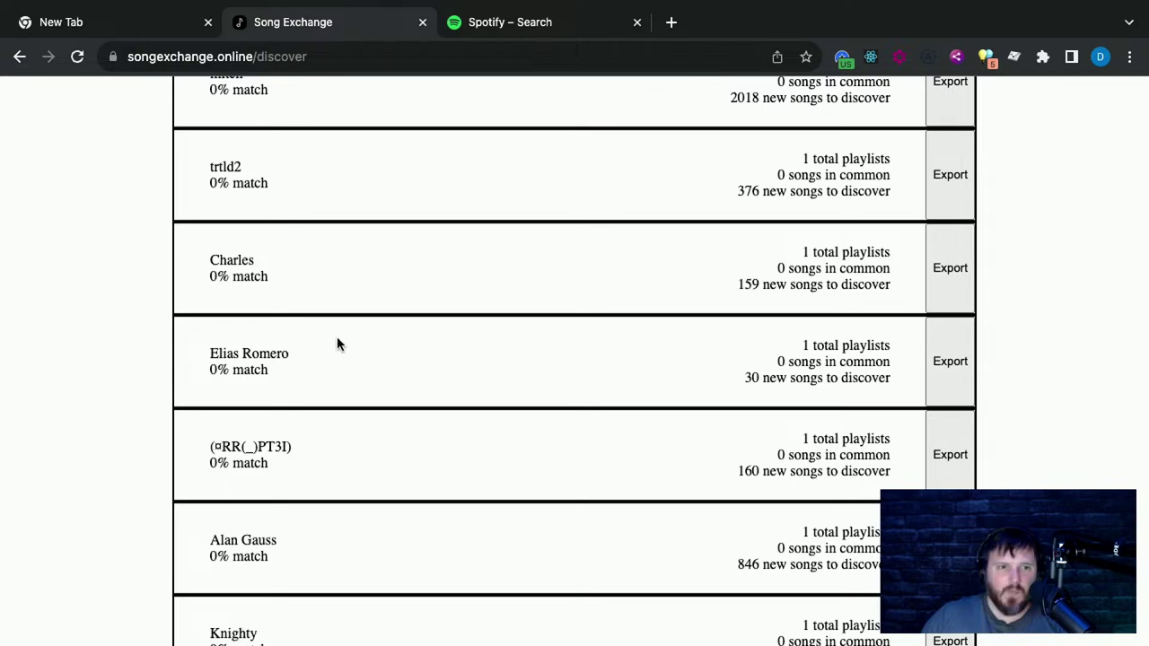
{"action": "scroll", "coordinate": [332, 339], "scroll_direction": "up", "scroll_amount": 5}
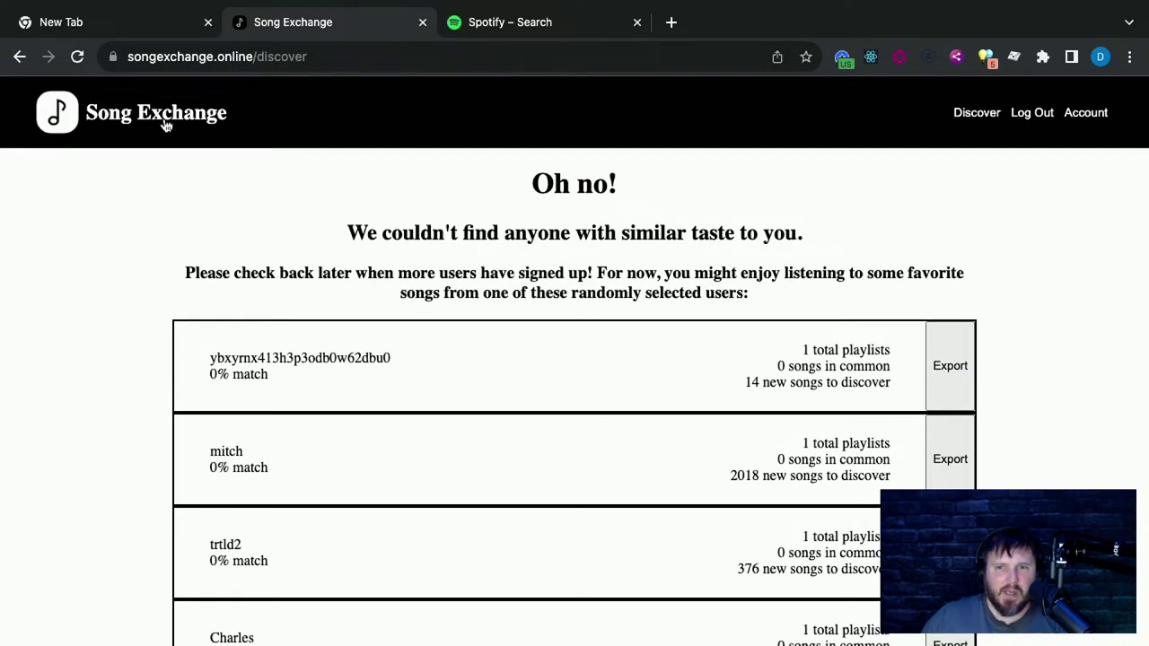
Repeat the Spotify login from the Song Exchange home page and review the refreshed list of suggested users
{"action": "left_click", "coordinate": [165, 126]}
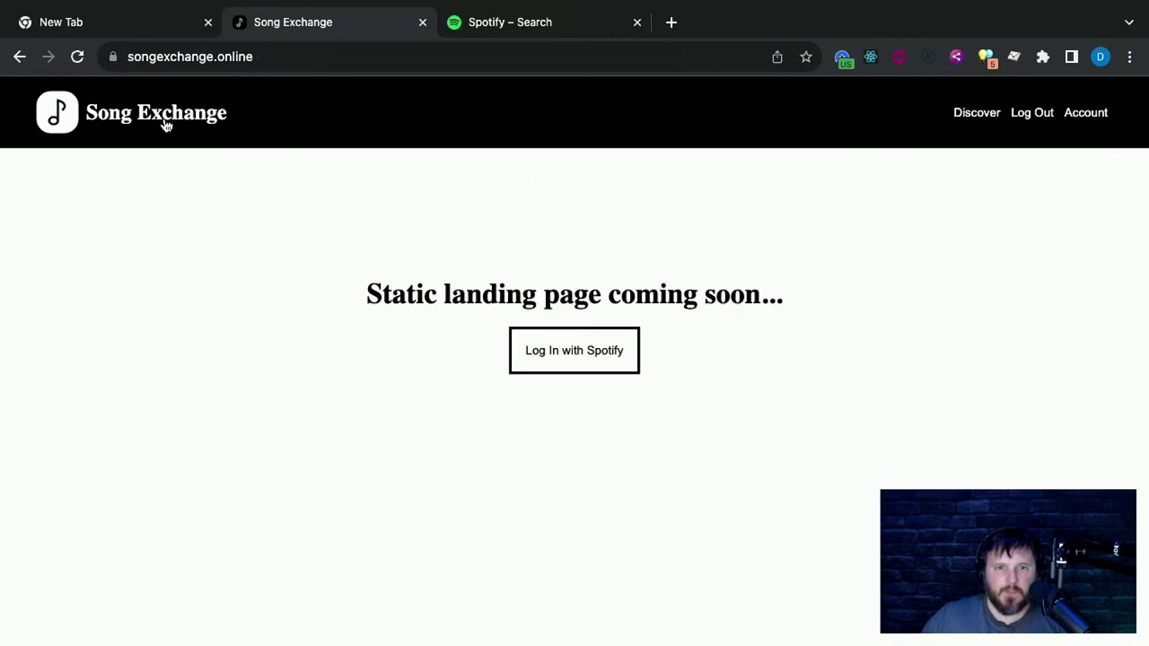
{"action": "left_click", "coordinate": [537, 338]}
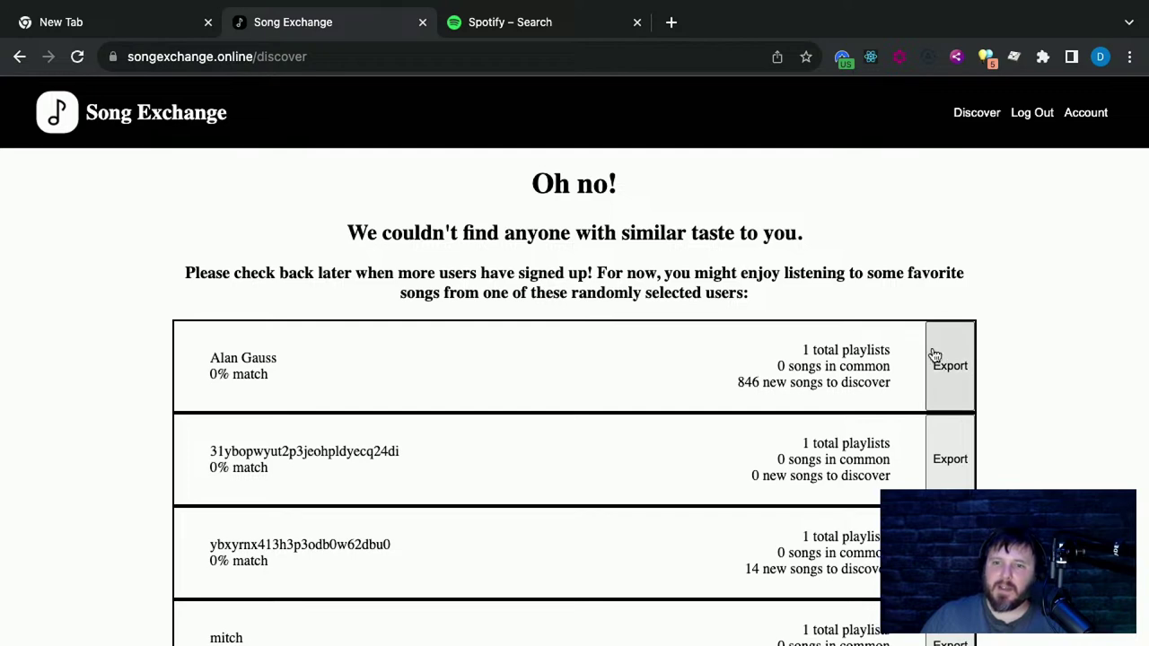
{"action": "scroll", "coordinate": [698, 293], "scroll_direction": "down", "scroll_amount": 5}
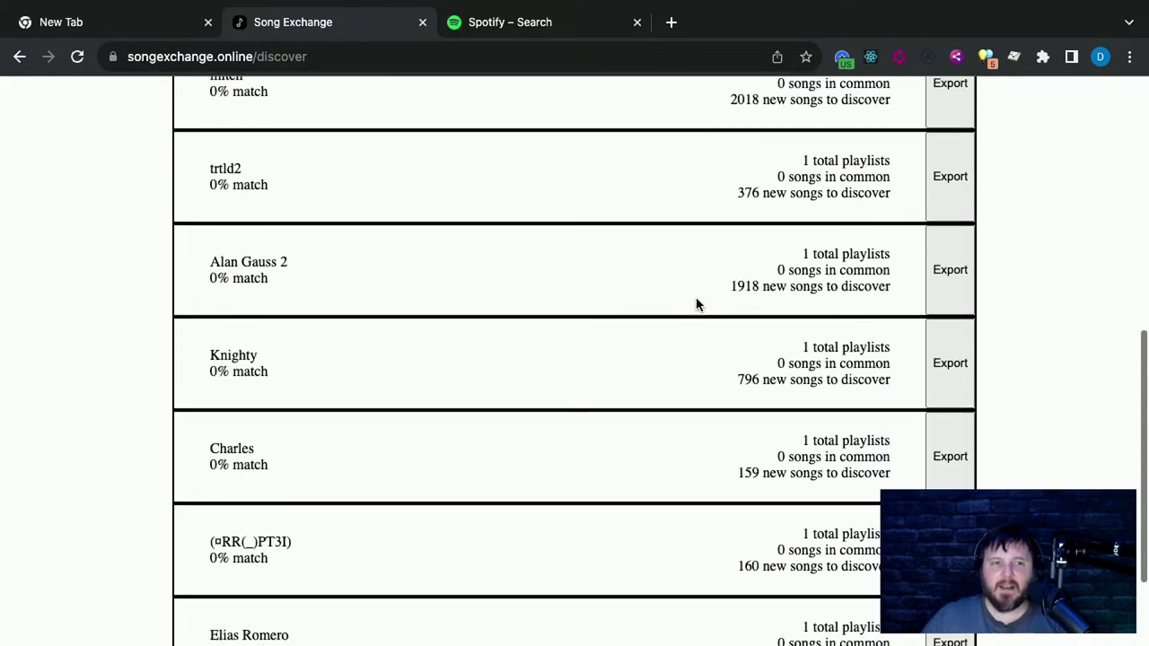
{"action": "scroll", "coordinate": [694, 294], "scroll_direction": "up", "scroll_amount": 6}
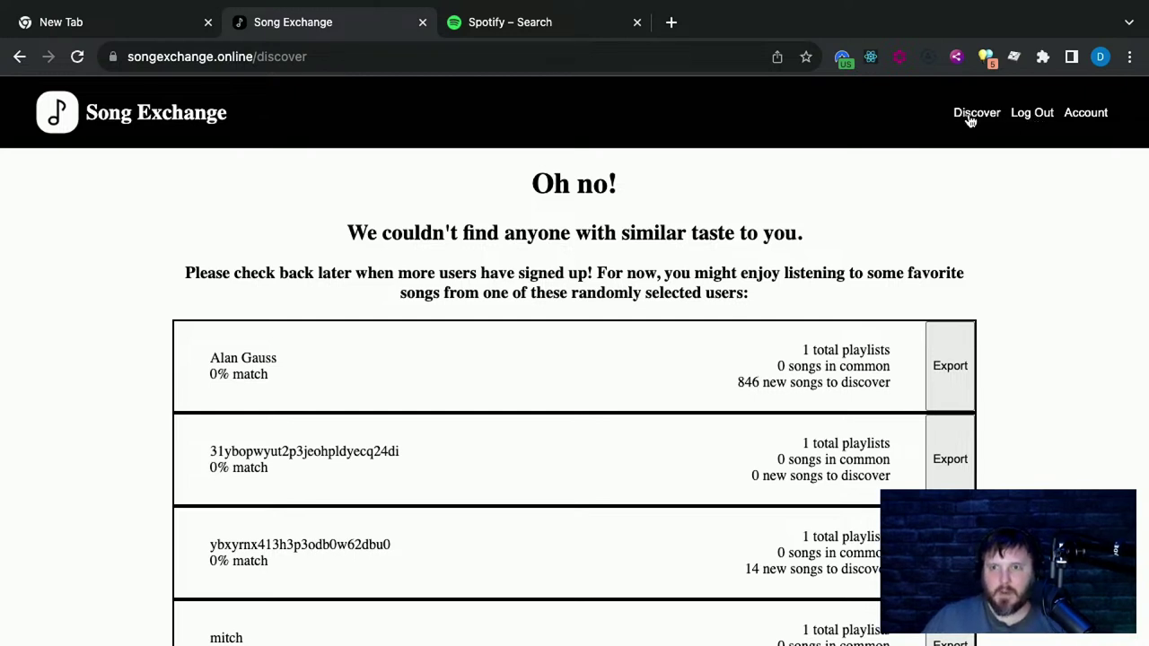
Check the Account page in Song Exchange, return to Discover, and look through the suggested users
{"action": "left_click", "coordinate": [1070, 117]}
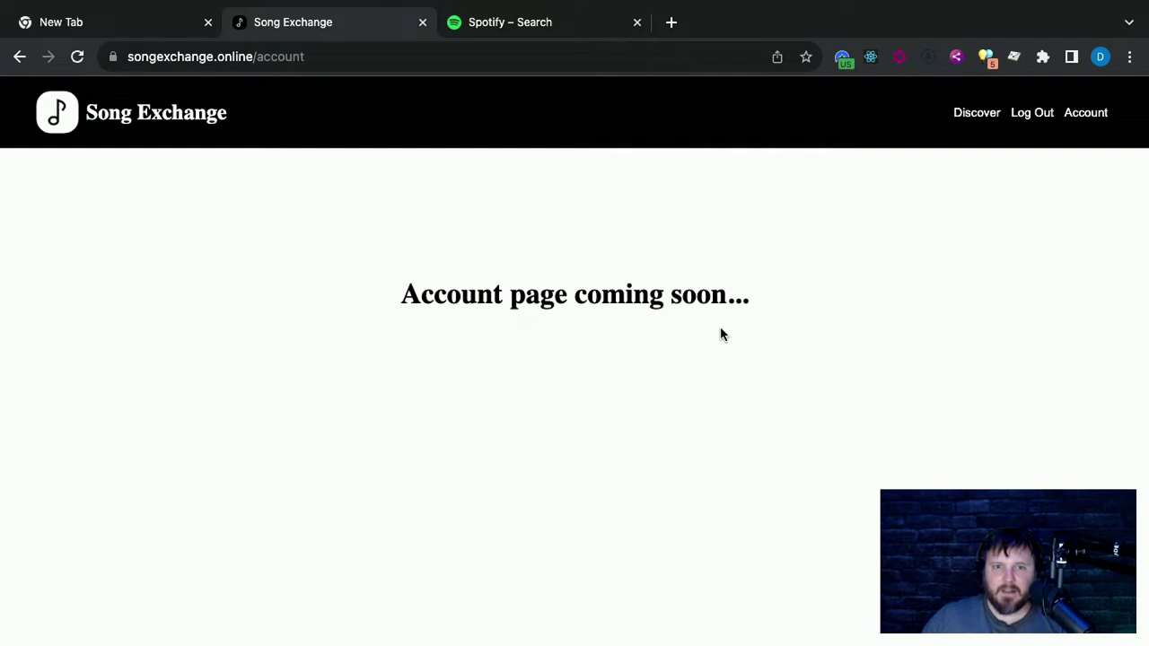
{"action": "left_click", "coordinate": [976, 115]}
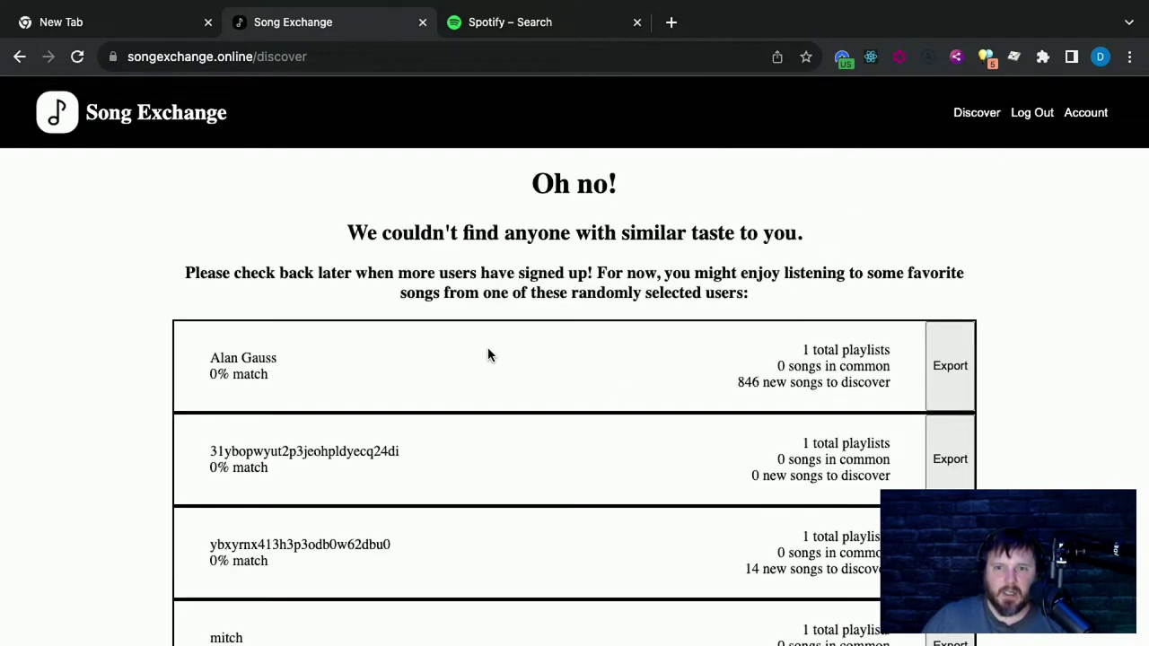
{"action": "scroll", "coordinate": [487, 354], "scroll_direction": "down", "scroll_amount": 10}
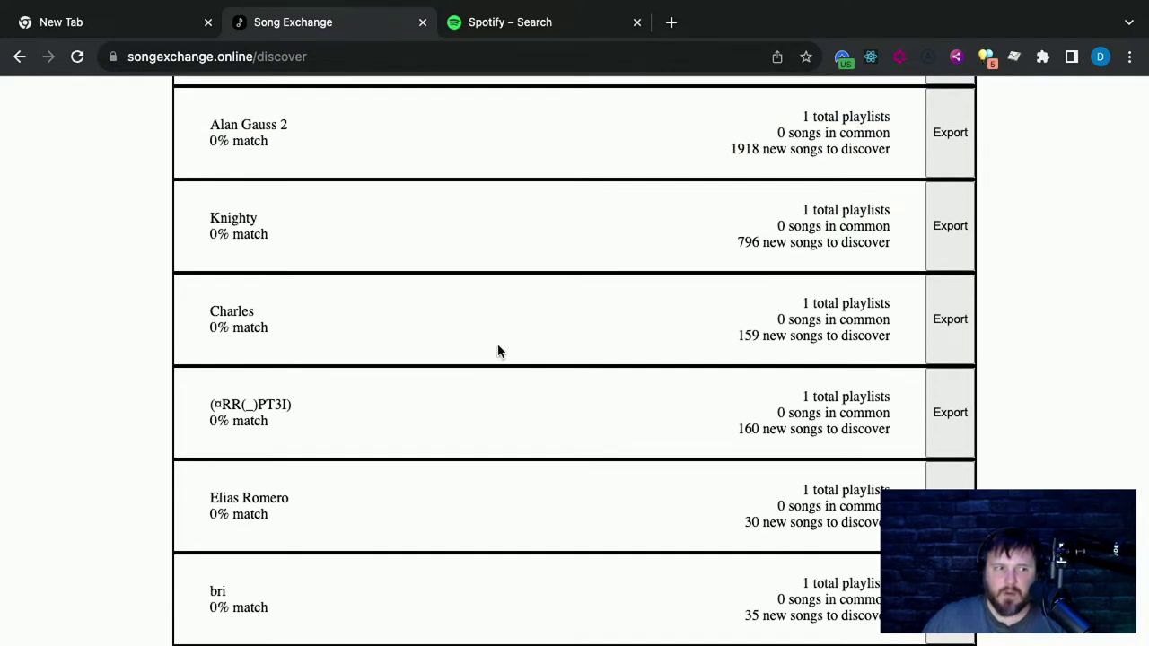
{"action": "scroll", "coordinate": [500, 349], "scroll_direction": "up", "scroll_amount": 10}
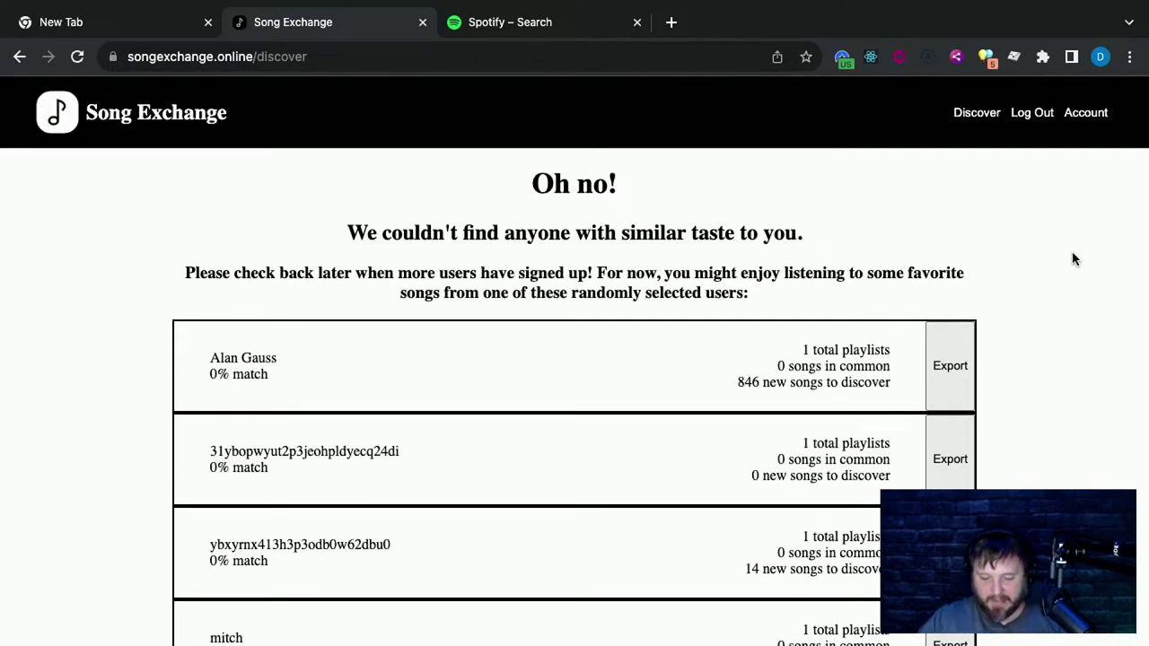
Preview the Discover page in the browser's device emulation with iPhone XR dimensions and reload it
{"action": "key", "text": "super+alt+i"}
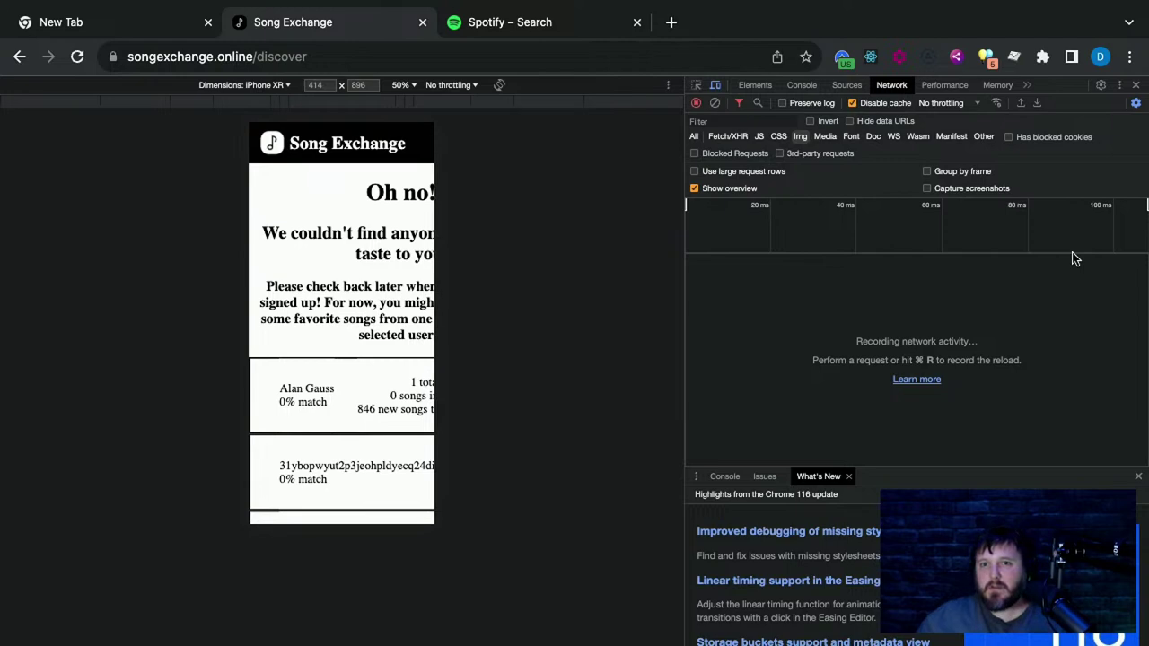
{"action": "left_click", "coordinate": [241, 84]}
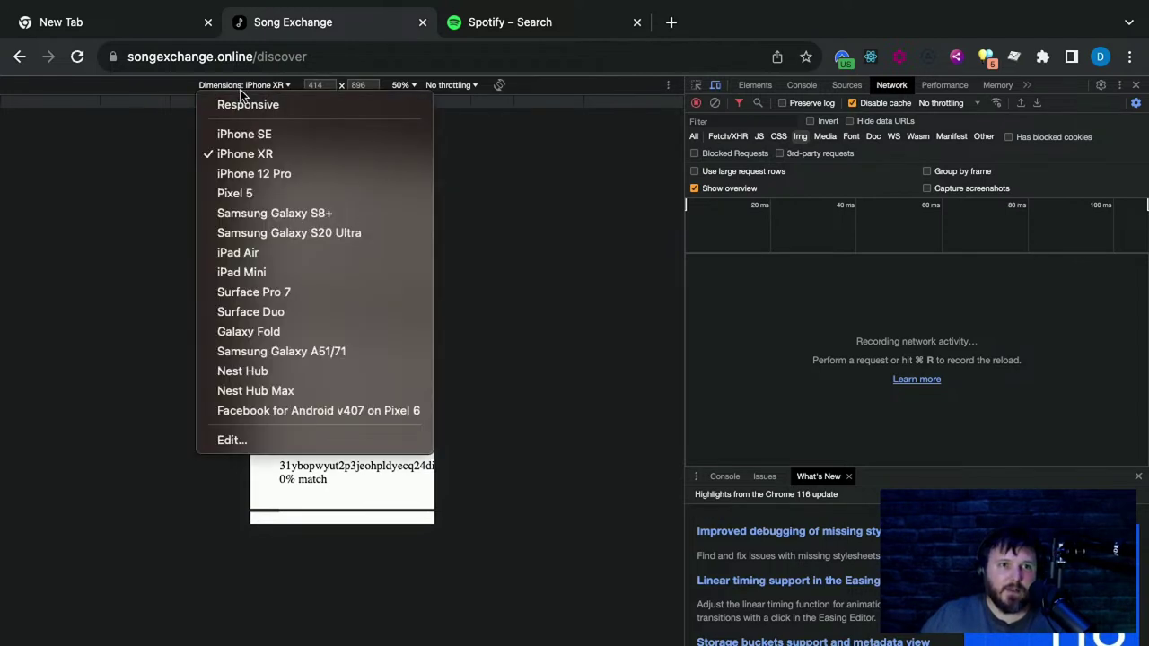
{"action": "left_click", "coordinate": [244, 133]}
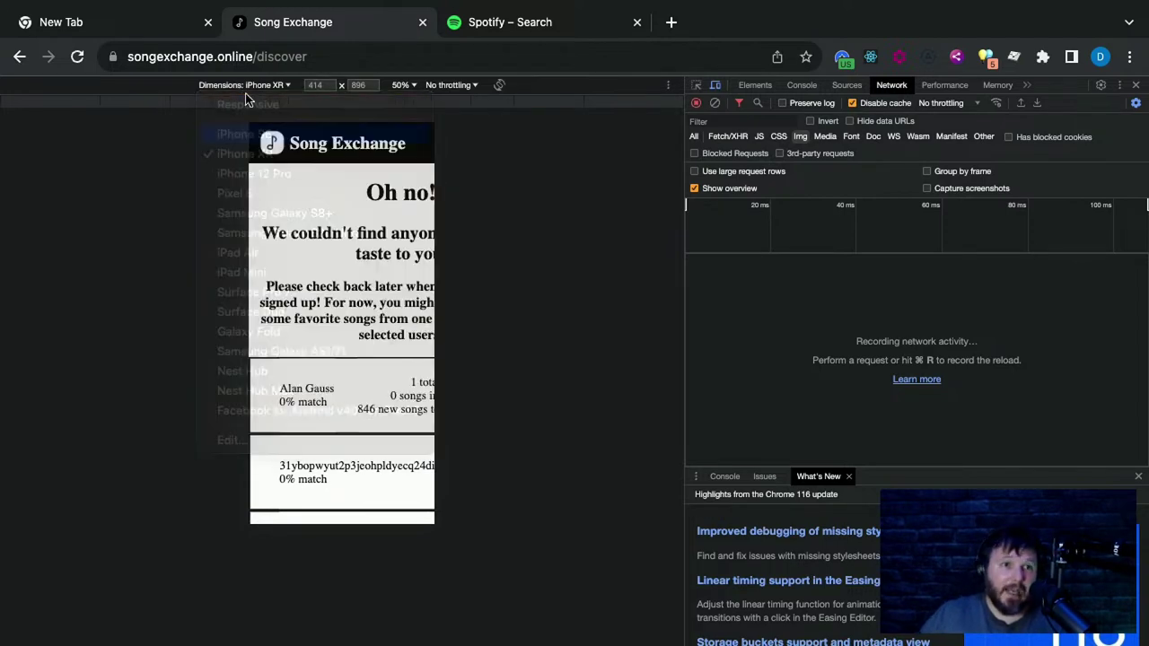
{"action": "left_click", "coordinate": [251, 84]}
{"action": "left_click", "coordinate": [244, 154]}
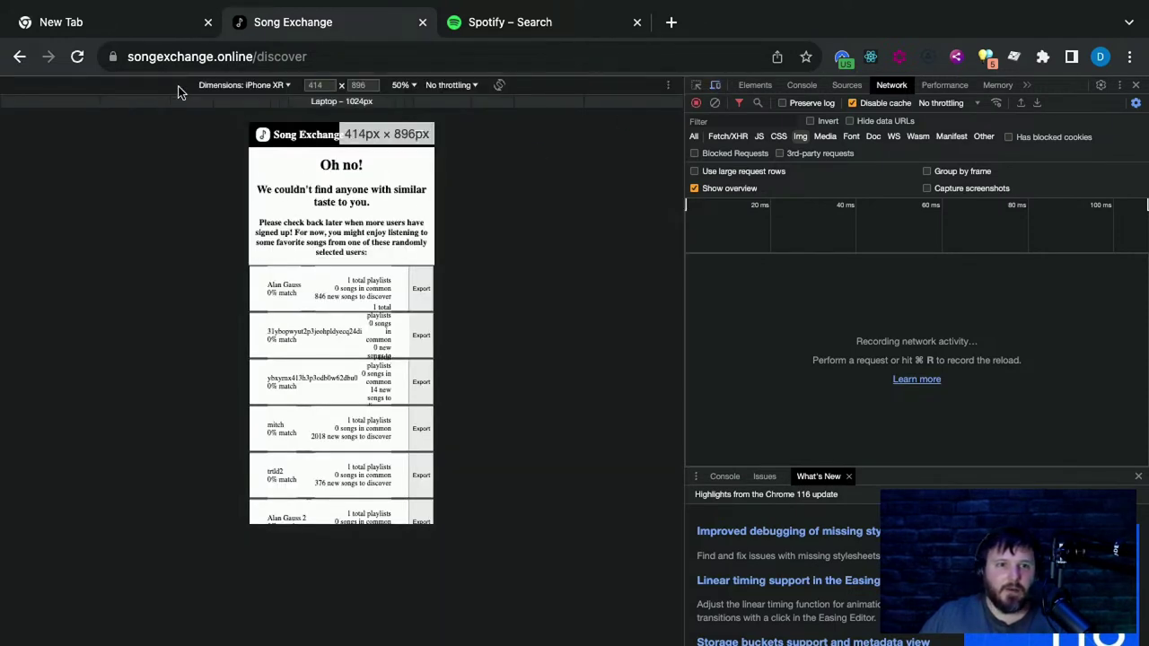
{"action": "left_click", "coordinate": [77, 56]}
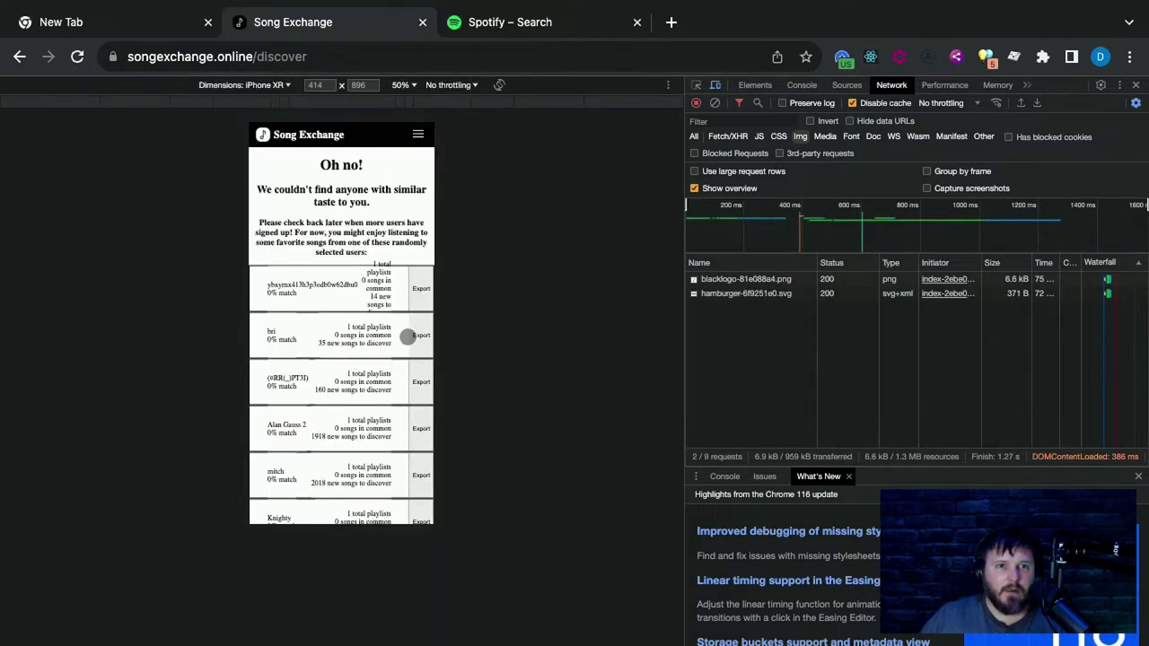
Examine the user list's mobile layout, enlarging the device preview to 75%, and close the developer tools to return to the desktop view
{"action": "scroll", "coordinate": [385, 335], "scroll_direction": "down", "scroll_amount": 8}
{"action": "scroll", "coordinate": [390, 338], "scroll_direction": "up", "scroll_amount": 5}
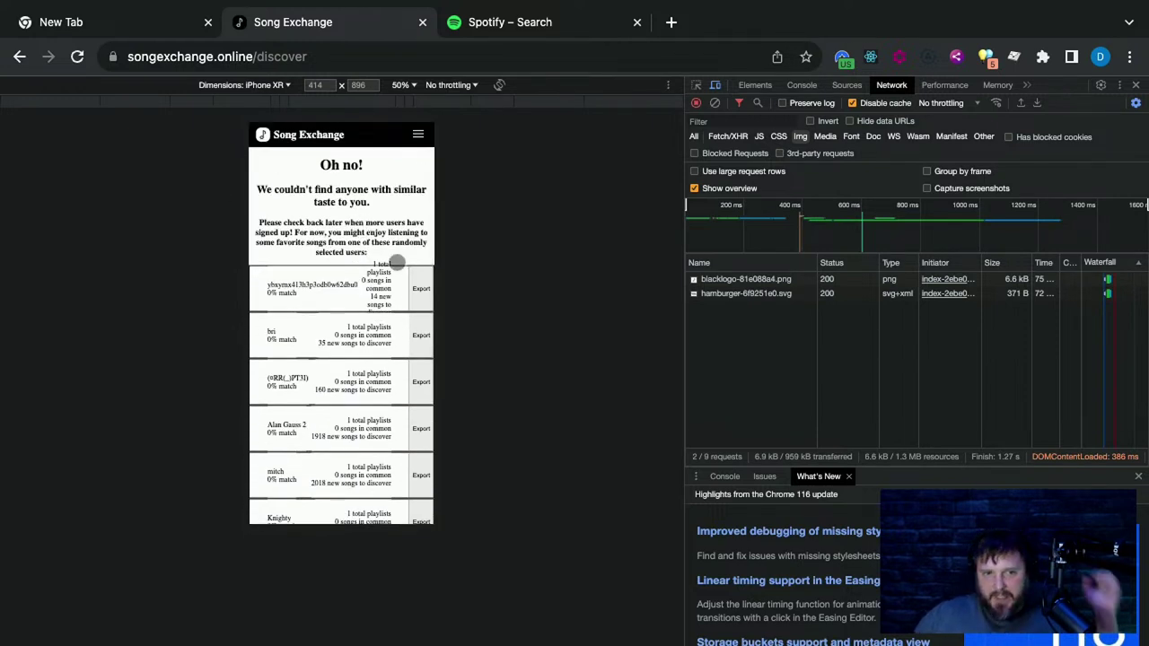
{"action": "left_click", "coordinate": [401, 84]}
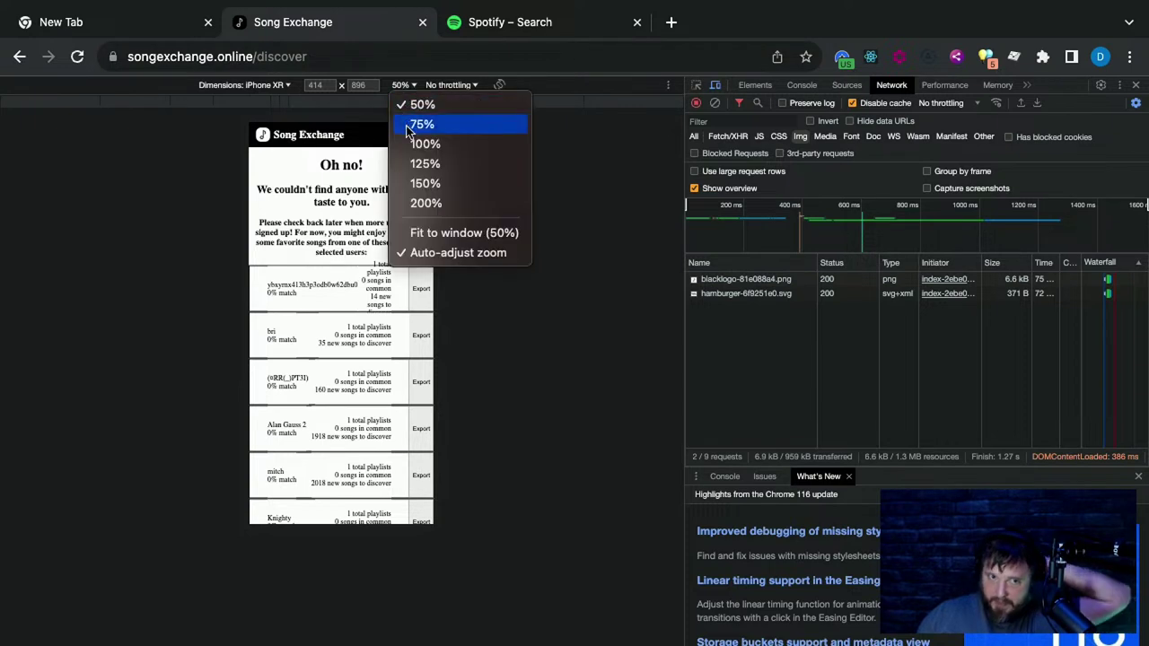
{"action": "left_click", "coordinate": [414, 120]}
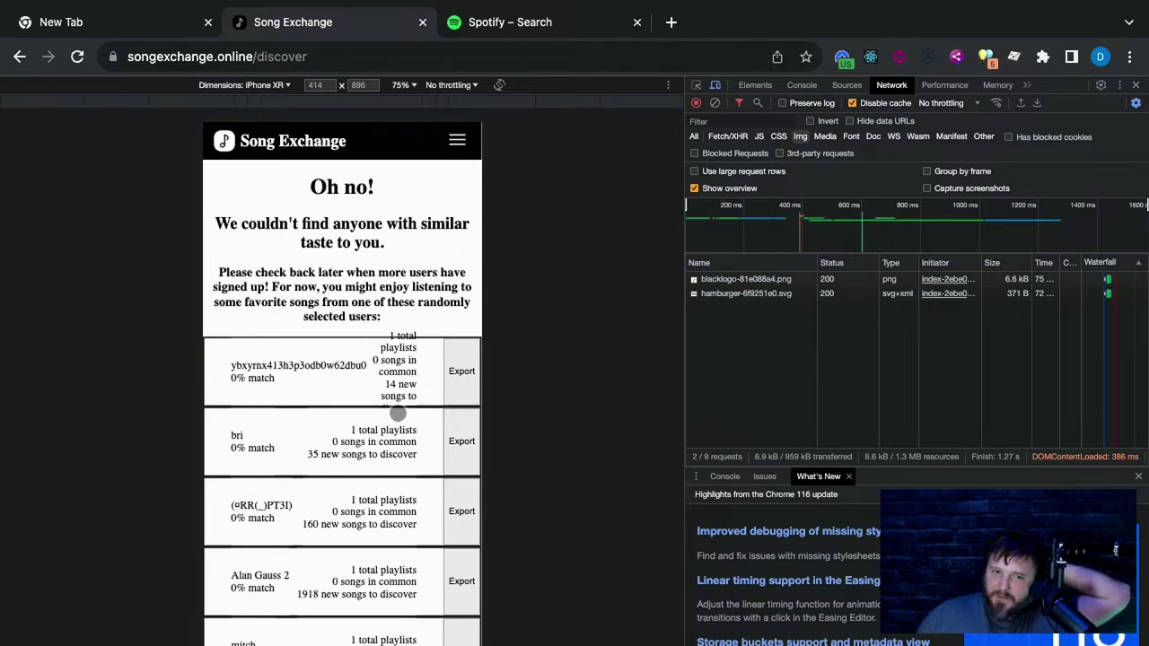
{"action": "scroll", "coordinate": [384, 435], "scroll_direction": "down", "scroll_amount": 1}
{"action": "scroll", "coordinate": [384, 434], "scroll_direction": "down", "scroll_amount": 4}
{"action": "scroll", "coordinate": [387, 436], "scroll_direction": "up", "scroll_amount": 4}
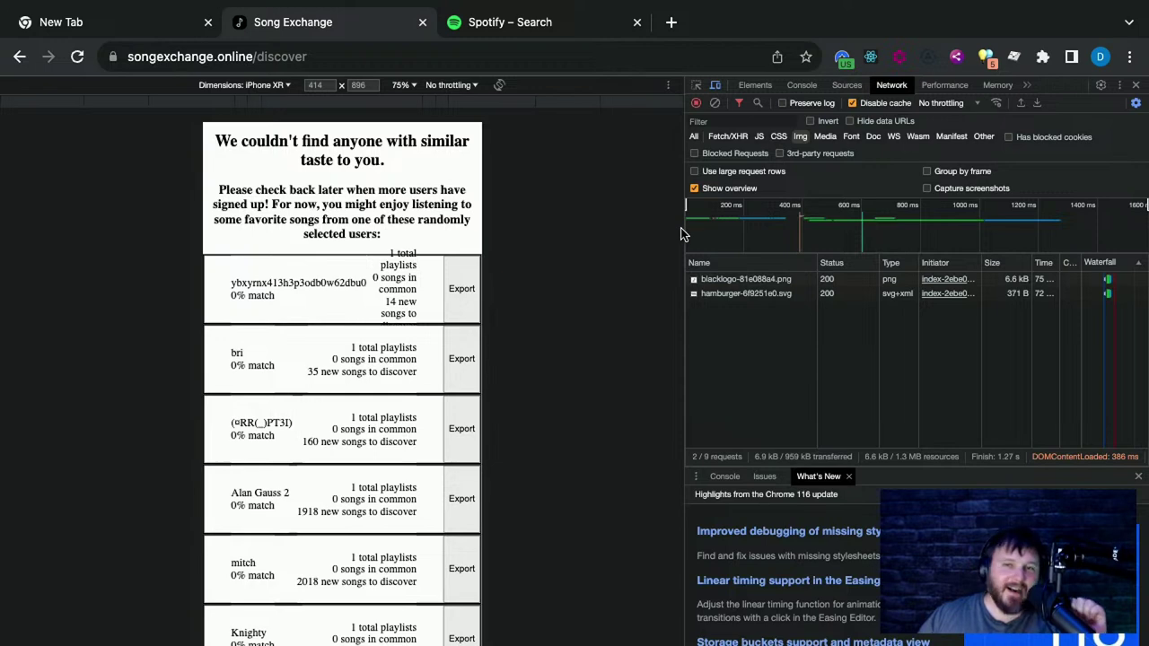
{"action": "left_click", "coordinate": [1136, 85]}
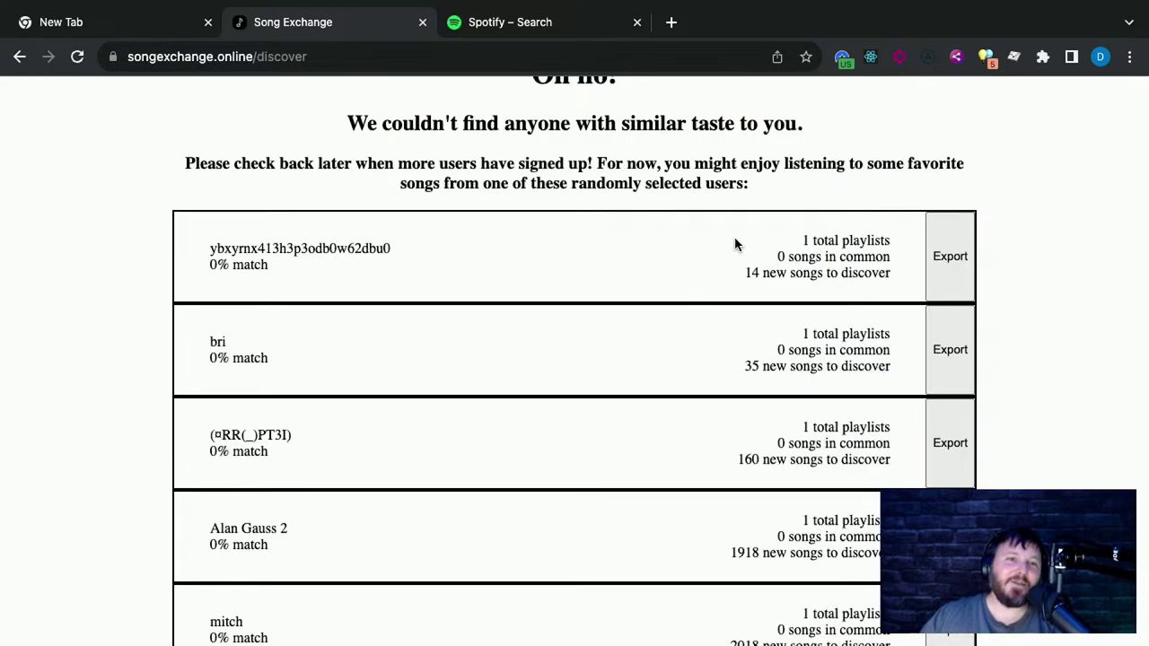
{"action": "scroll", "coordinate": [680, 313], "scroll_direction": "up", "scroll_amount": 3}
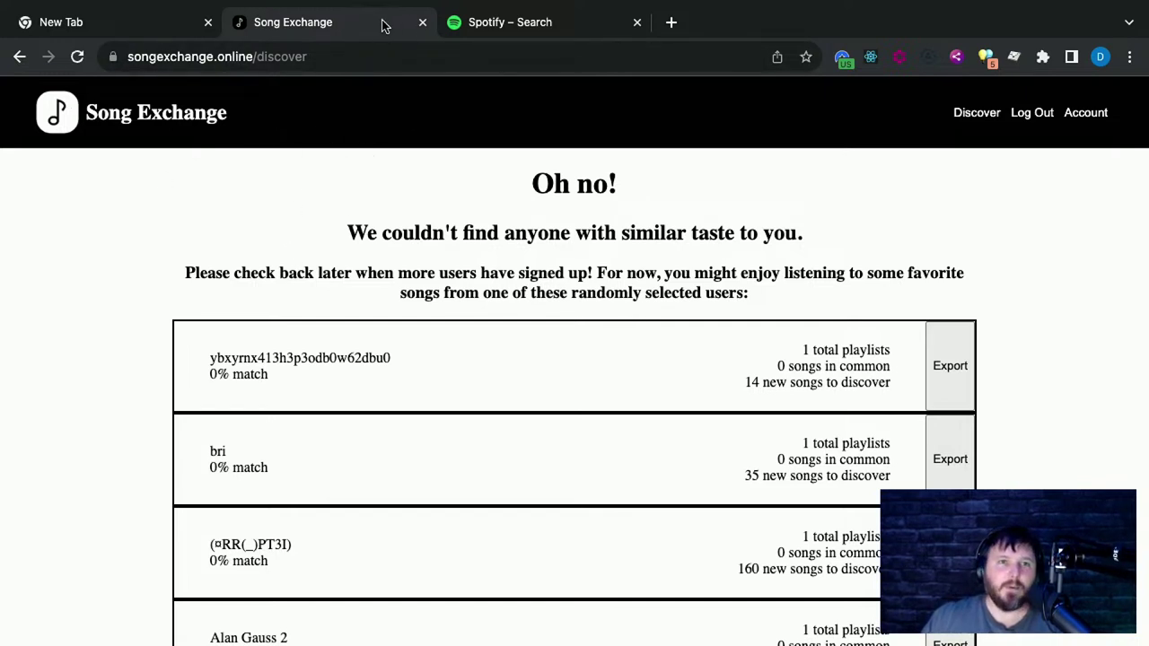
Close the Song Exchange and Spotify pages and open supply-manager.vercel.app
{"action": "left_click", "coordinate": [422, 21]}
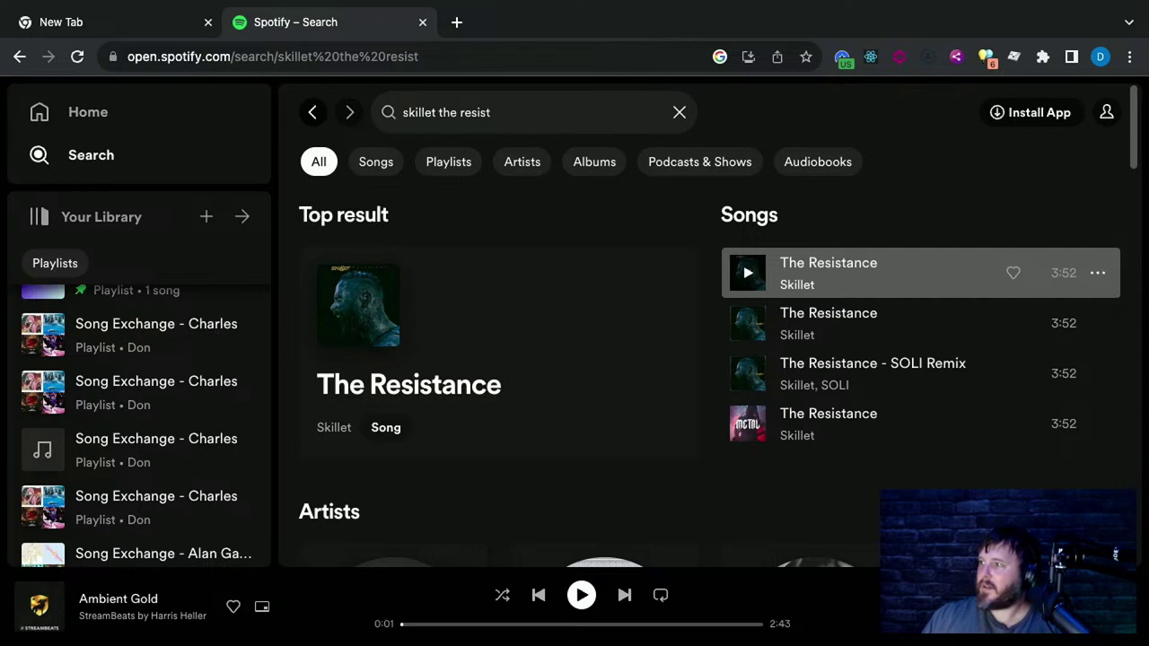
{"action": "left_click", "coordinate": [421, 22]}
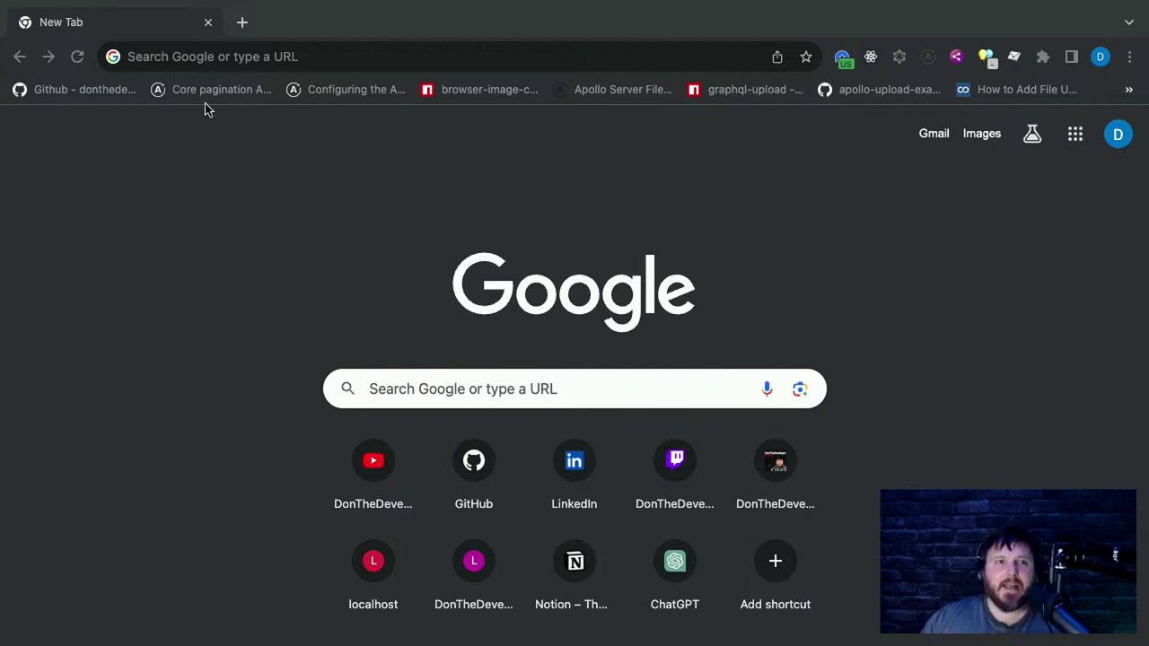
{"action": "left_click", "coordinate": [257, 57]}
{"action": "type", "text": "supply-manager.vercel.app"}
{"action": "key", "text": "Return"}
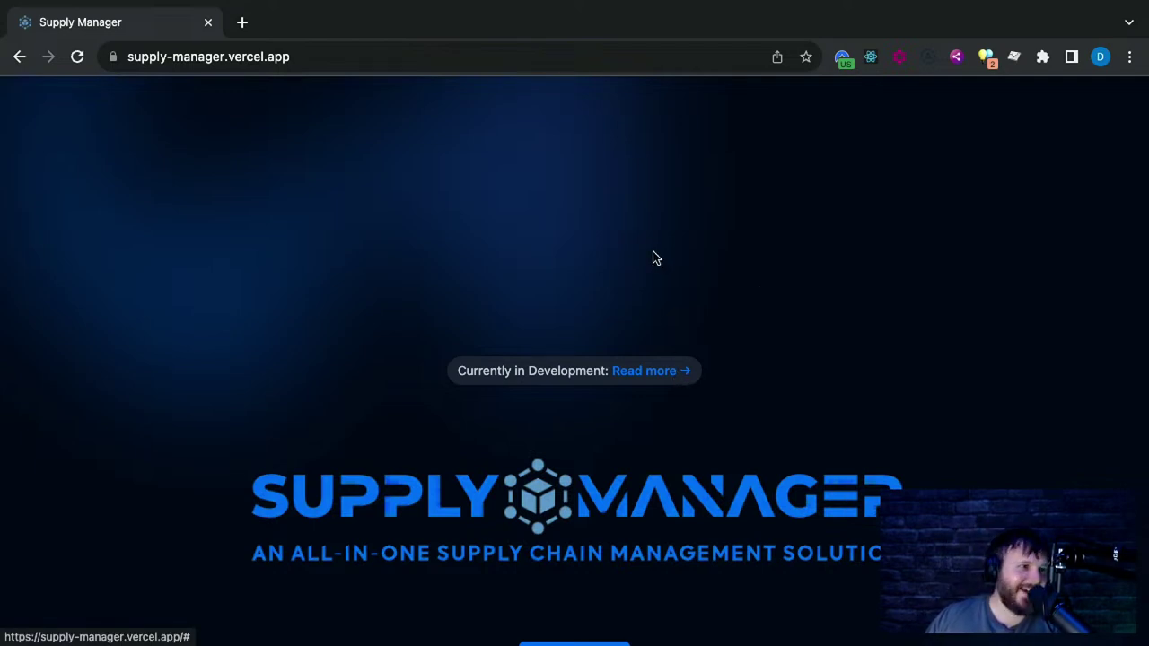
Read the Currently in Development notice, visit its more-information link, and close both the linked page and the notice
{"action": "left_click", "coordinate": [660, 383]}
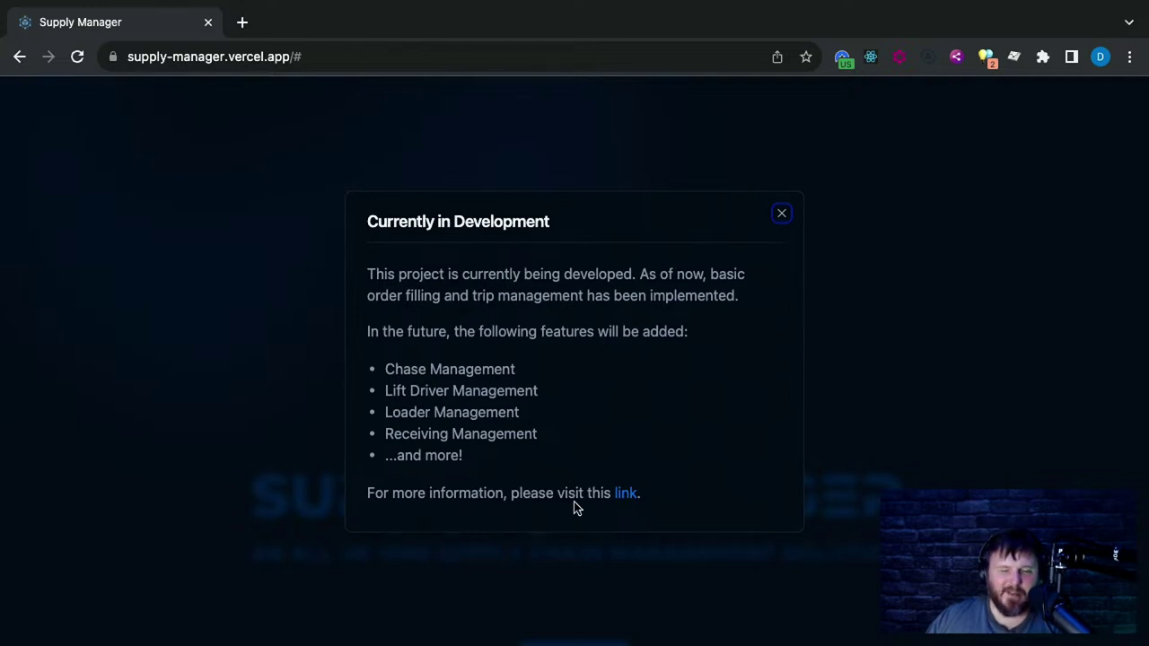
{"action": "left_click", "coordinate": [626, 499]}
{"action": "left_click", "coordinate": [423, 21]}
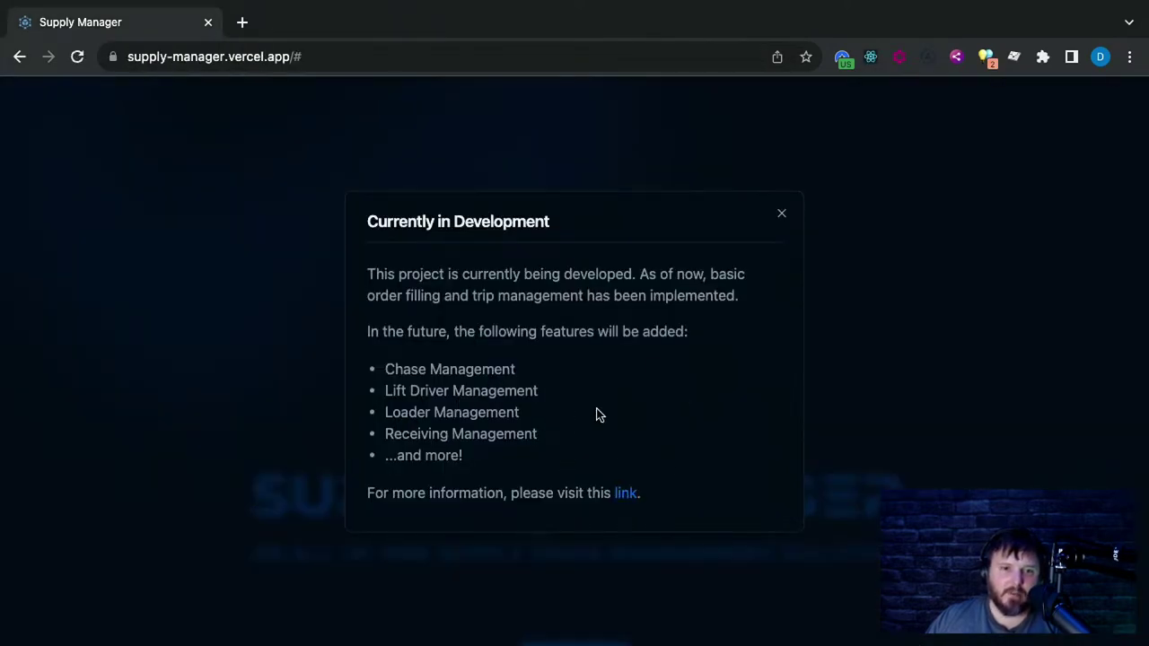
{"action": "left_click", "coordinate": [895, 223]}
Look over the Supply Manager landing page and start the live demo
{"action": "scroll", "coordinate": [531, 502], "scroll_direction": "down", "scroll_amount": 3}
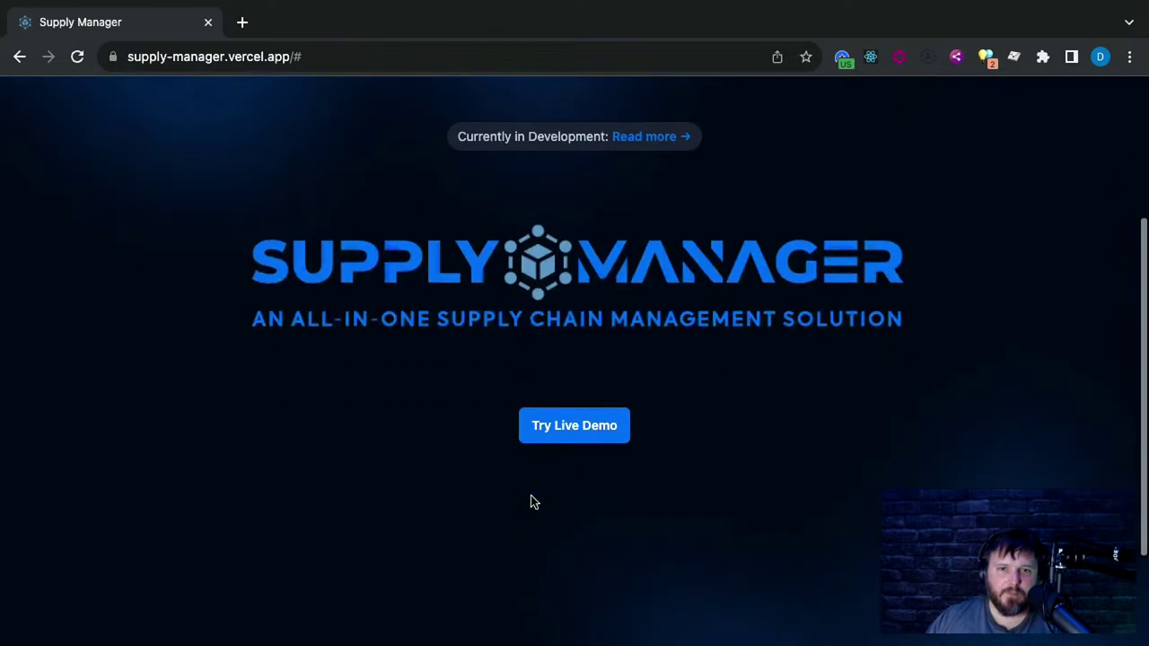
{"action": "scroll", "coordinate": [530, 502], "scroll_direction": "up", "scroll_amount": 1}
{"action": "scroll", "coordinate": [532, 501], "scroll_direction": "down", "scroll_amount": 3}
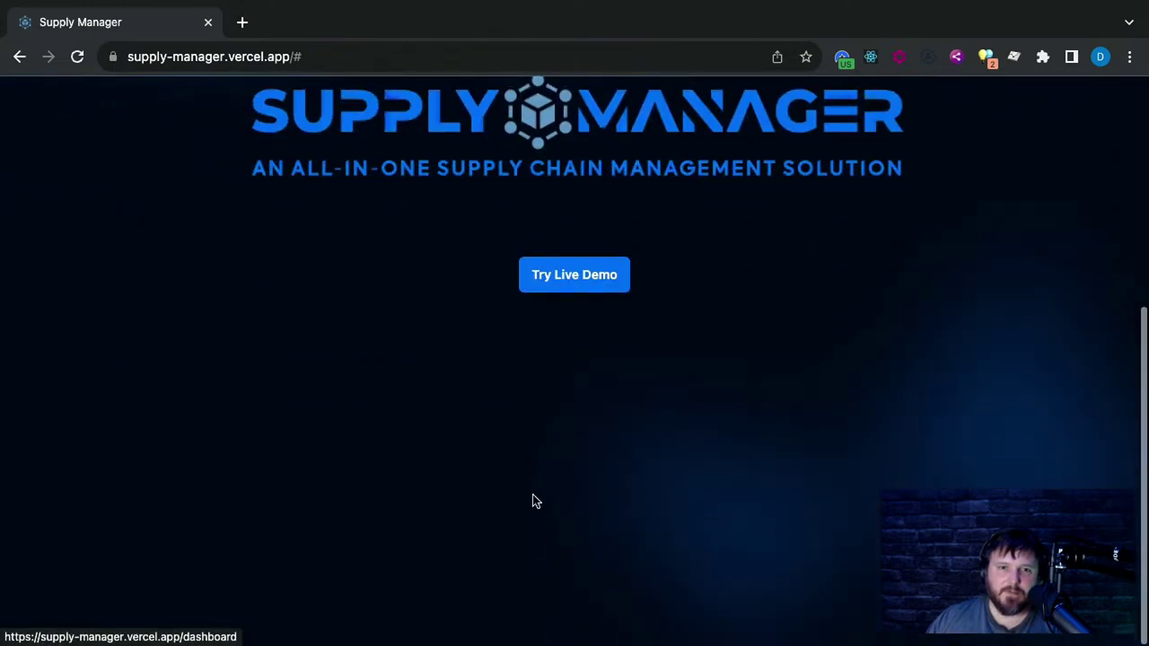
{"action": "left_click", "coordinate": [561, 286]}
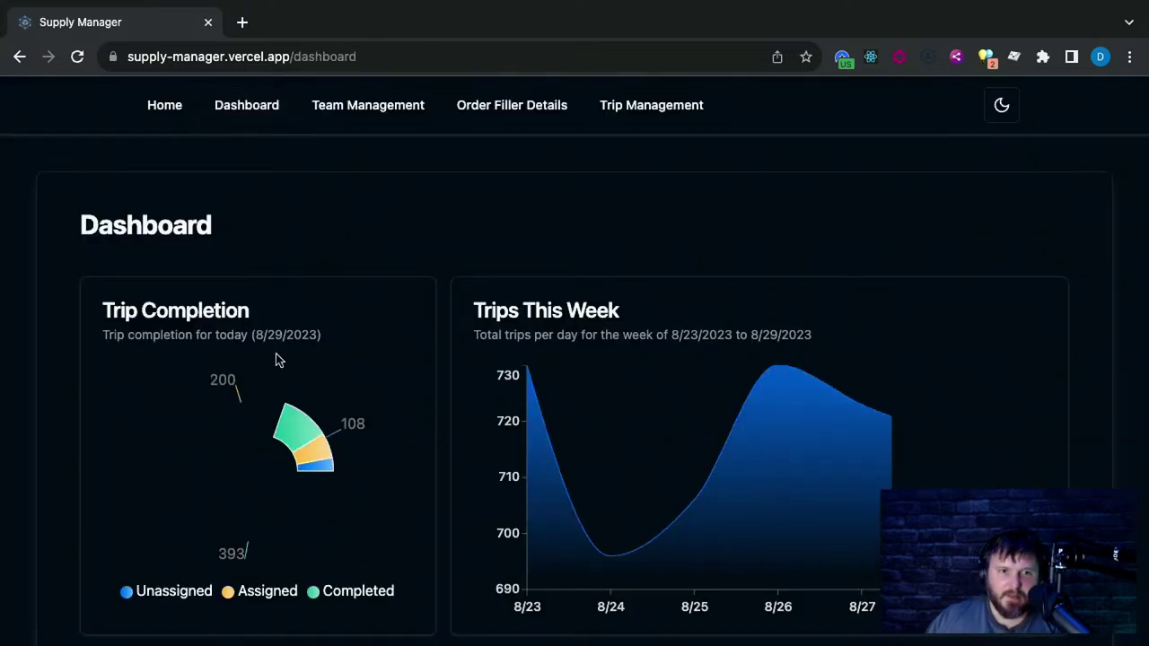
Review the dashboard's Trip Completion, Trips This Week, Volume This Week and Top Performers sections
{"action": "scroll", "coordinate": [275, 362], "scroll_direction": "down", "scroll_amount": 5}
{"action": "scroll", "coordinate": [276, 362], "scroll_direction": "up", "scroll_amount": 5}
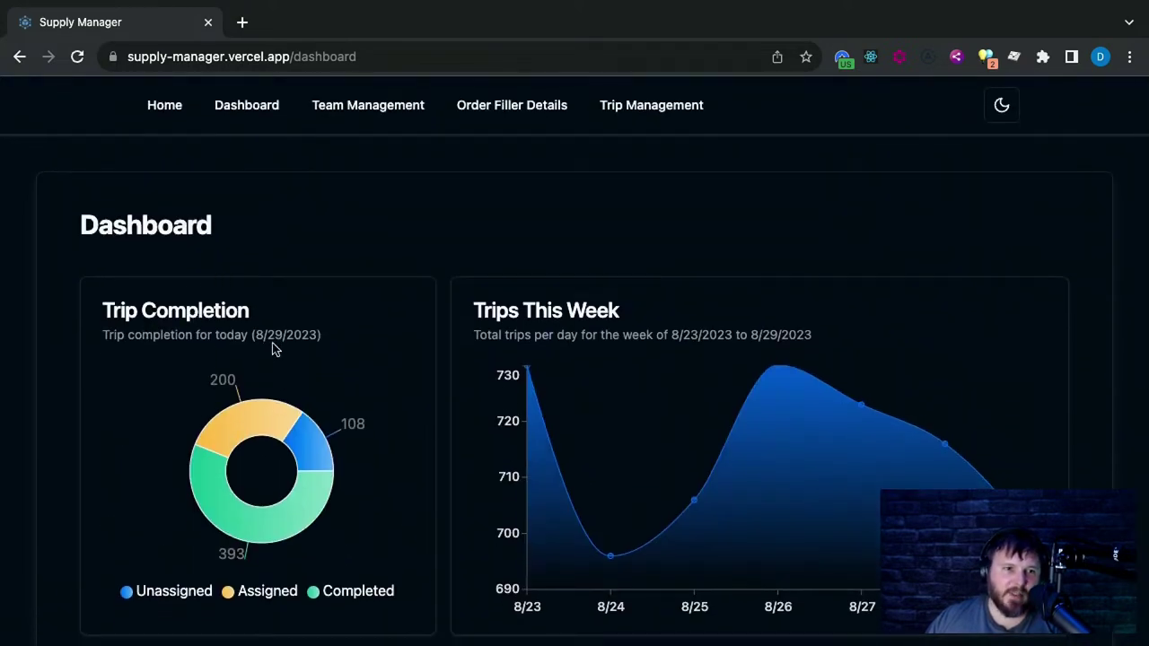
{"action": "scroll", "coordinate": [349, 481], "scroll_direction": "down", "scroll_amount": 3}
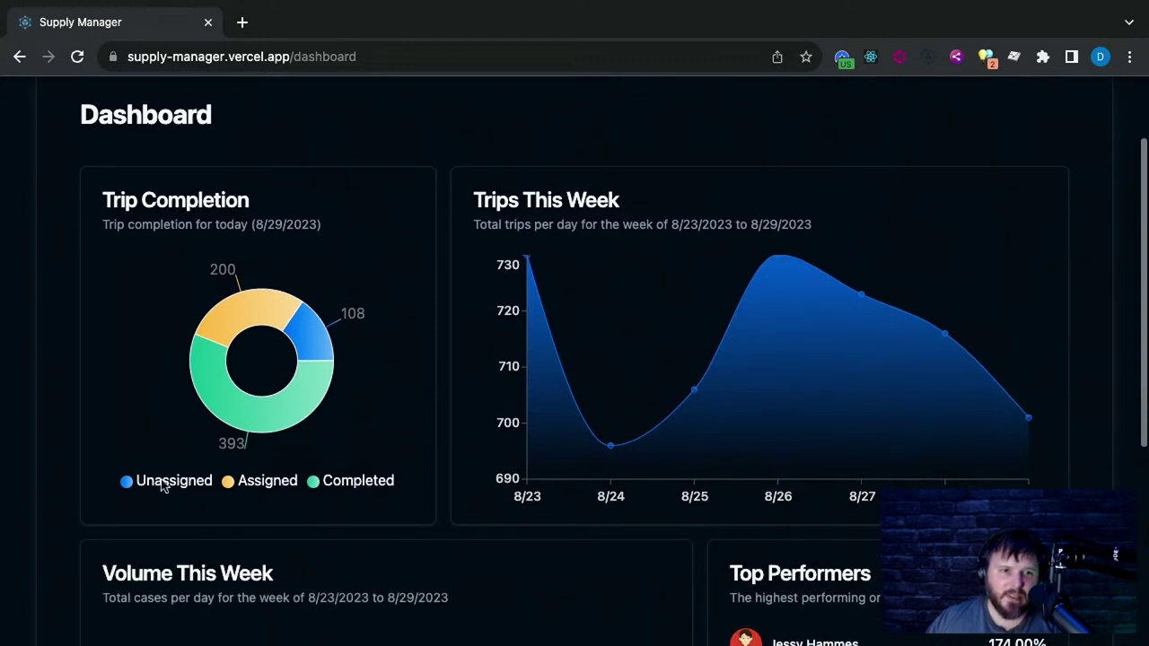
{"action": "mouse_move", "coordinate": [581, 466]}
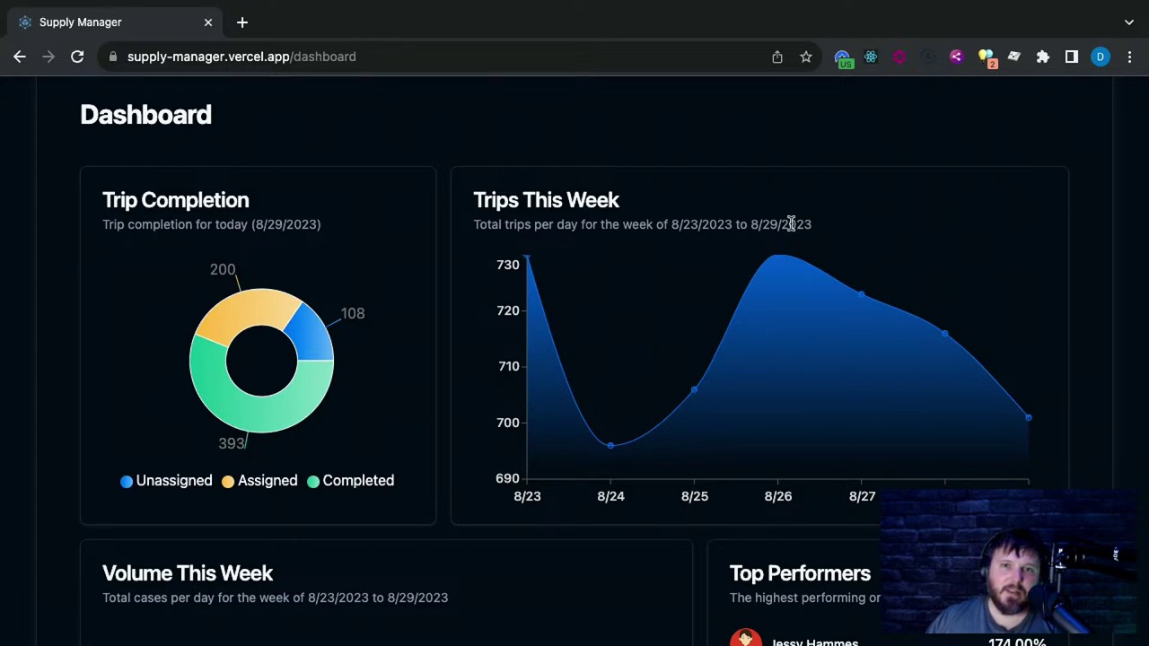
{"action": "mouse_move", "coordinate": [766, 418]}
{"action": "scroll", "coordinate": [766, 418], "scroll_direction": "down", "scroll_amount": 1}
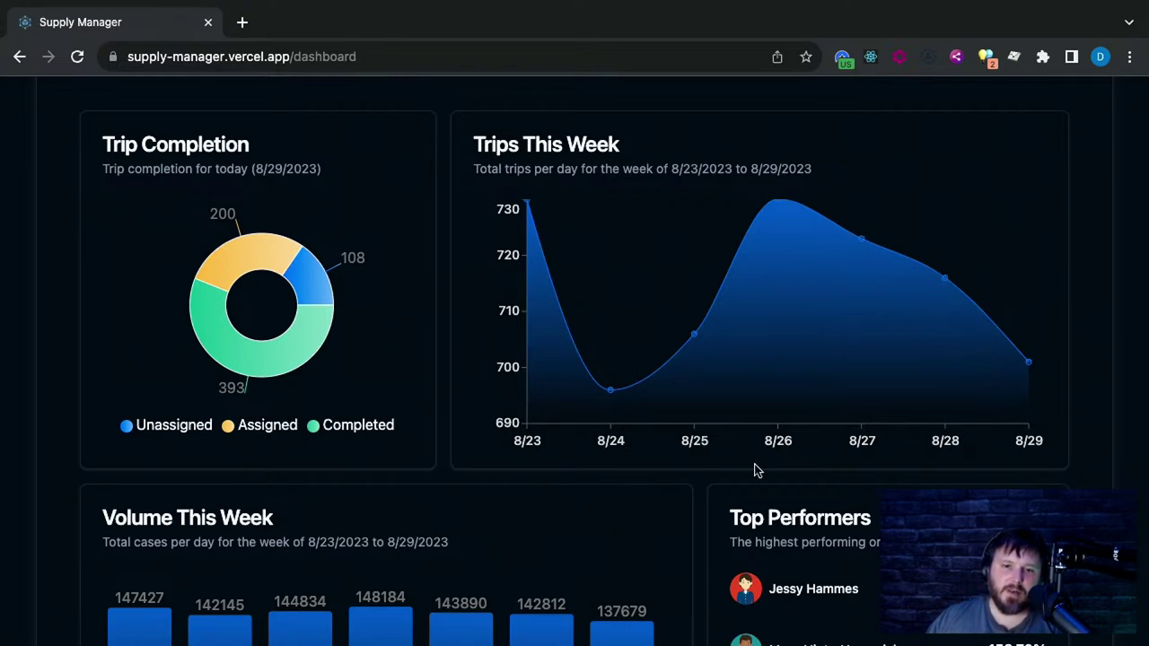
{"action": "scroll", "coordinate": [661, 487], "scroll_direction": "down", "scroll_amount": 3}
{"action": "scroll", "coordinate": [664, 476], "scroll_direction": "up", "scroll_amount": 2}
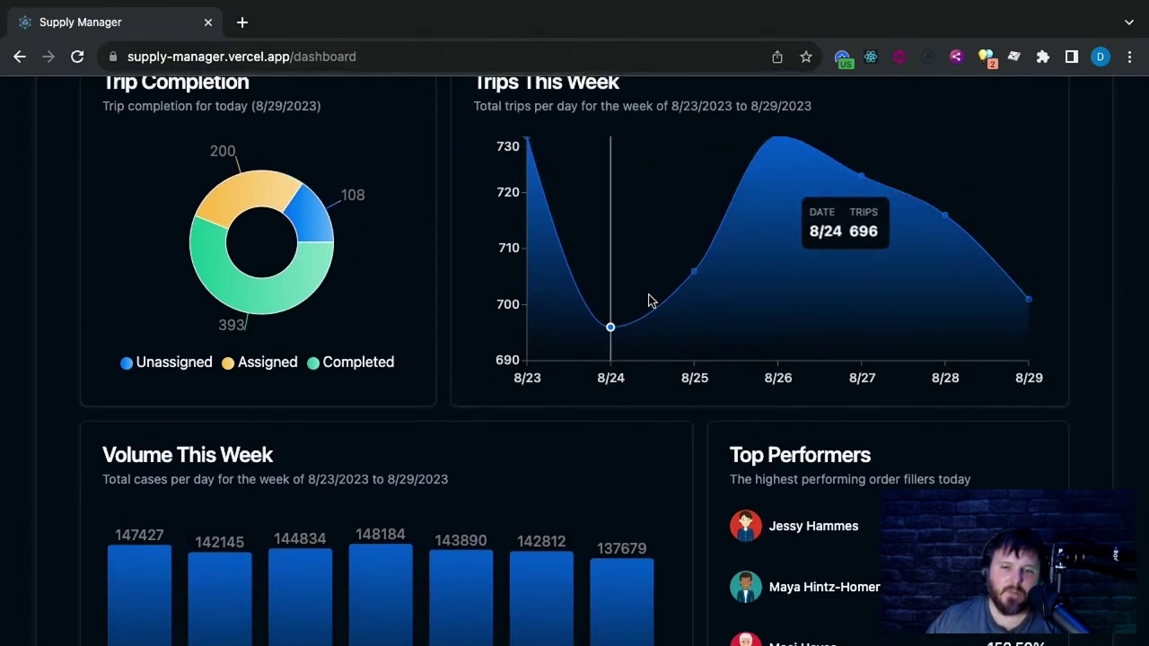
{"action": "scroll", "coordinate": [654, 300], "scroll_direction": "down", "scroll_amount": 4}
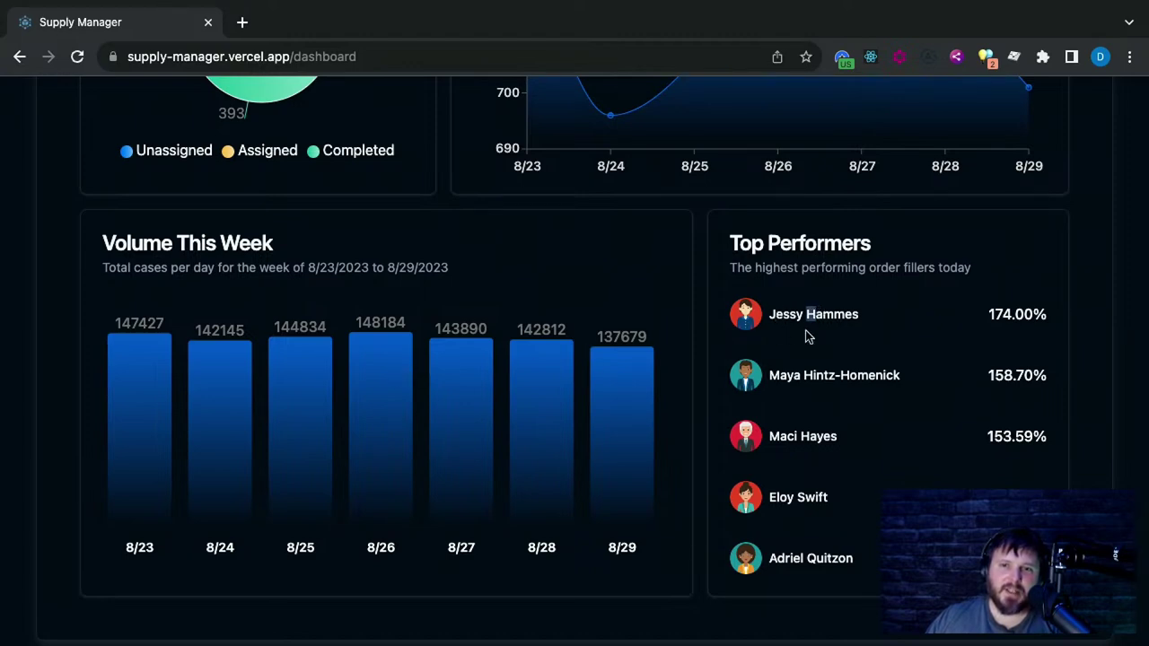
{"action": "scroll", "coordinate": [803, 332], "scroll_direction": "up", "scroll_amount": 8}
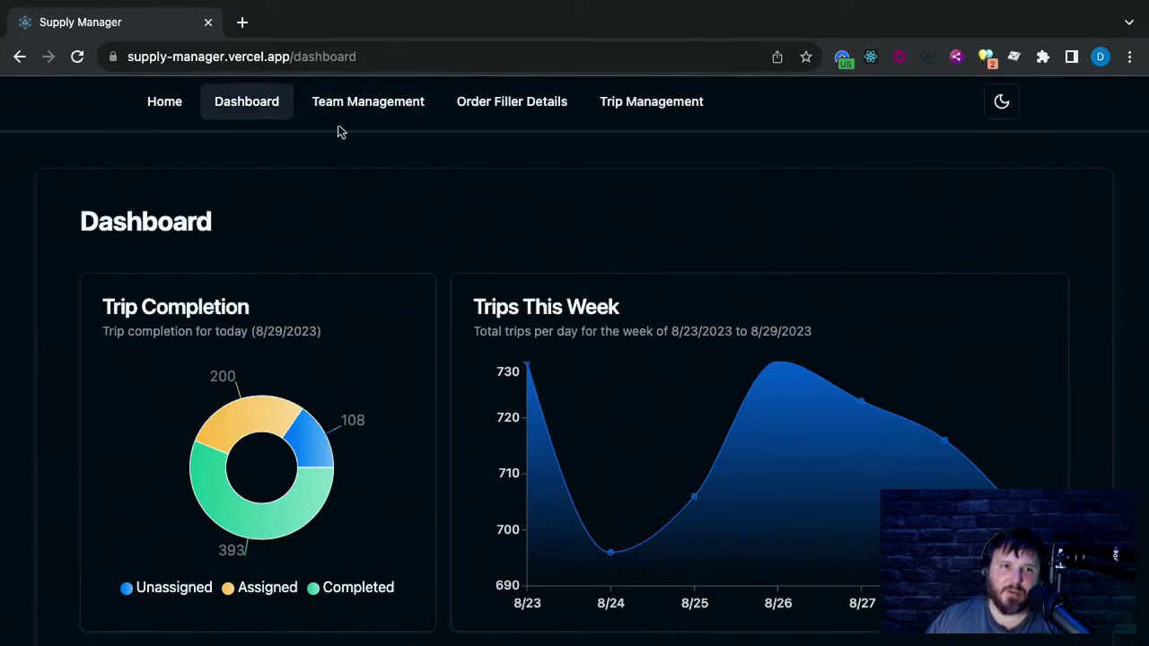
Test whether the Unassigned, Assigned and Completed segments of the Trip Completion chart are interactive, and examine the Volume This Week chart
{"action": "scroll", "coordinate": [405, 243], "scroll_direction": "down", "scroll_amount": 5}
{"action": "scroll", "coordinate": [191, 254], "scroll_direction": "up", "scroll_amount": 3}
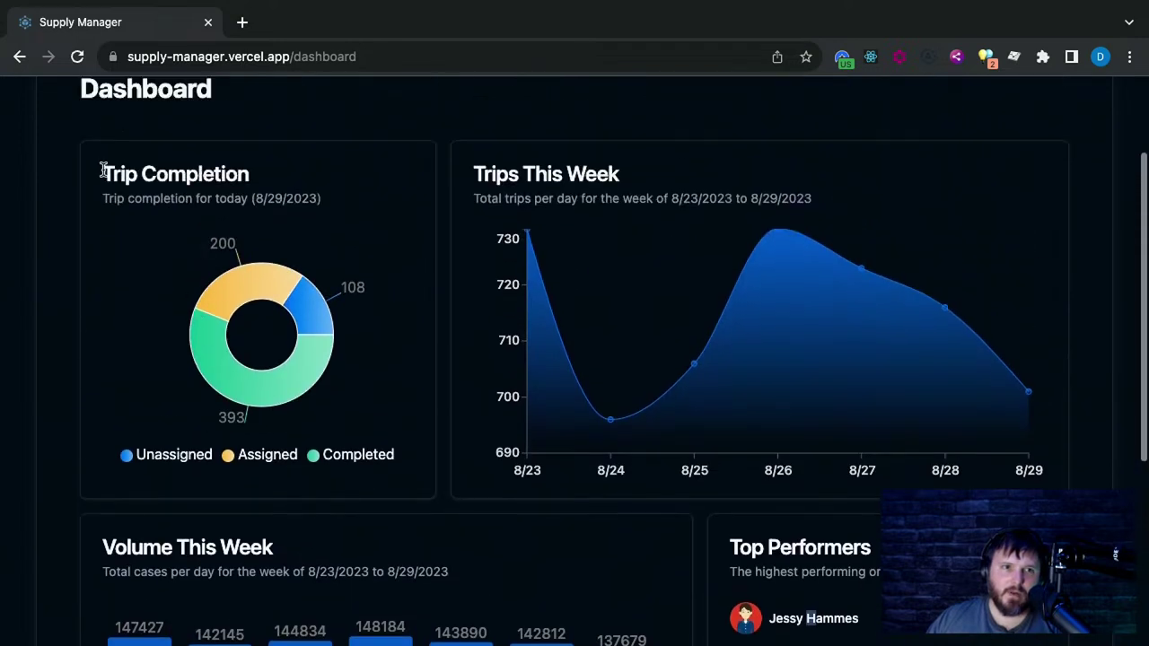
{"action": "left_click", "coordinate": [316, 311]}
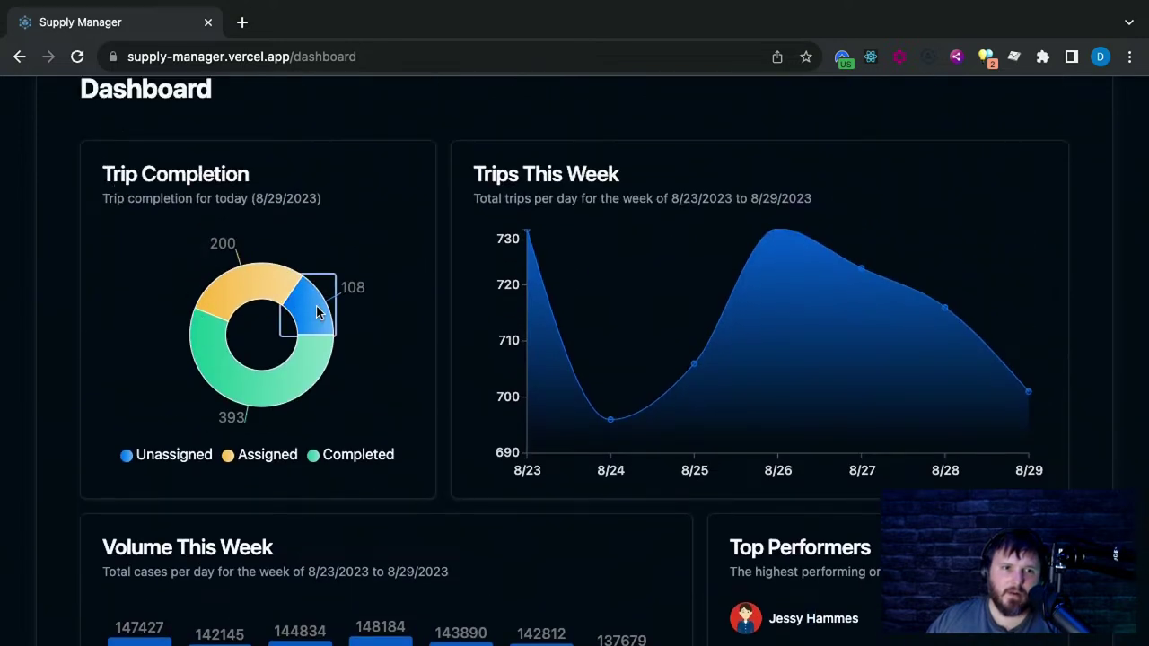
{"action": "left_click", "coordinate": [250, 281]}
{"action": "left_click", "coordinate": [289, 381]}
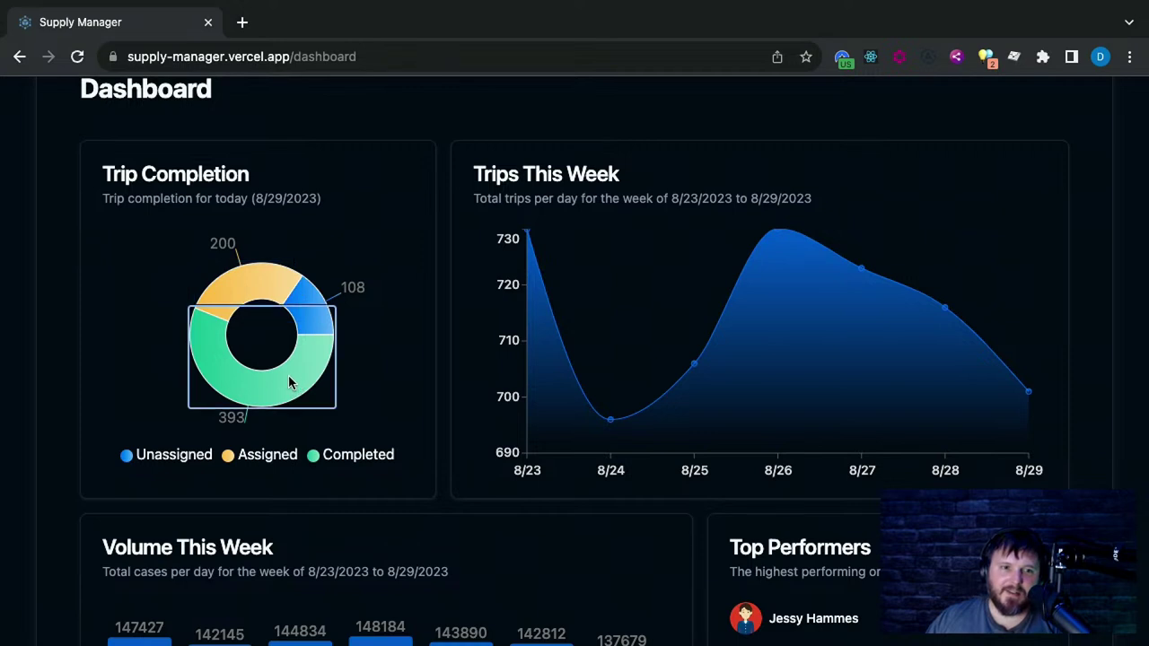
{"action": "left_click", "coordinate": [138, 359]}
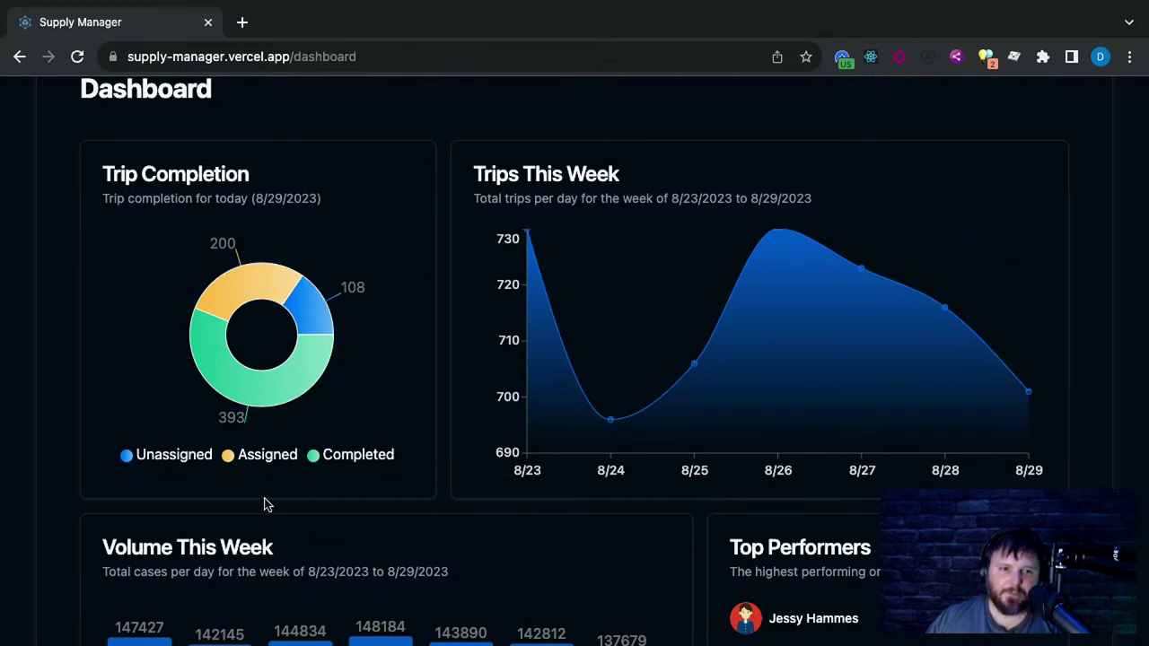
{"action": "scroll", "coordinate": [270, 506], "scroll_direction": "down", "scroll_amount": 4}
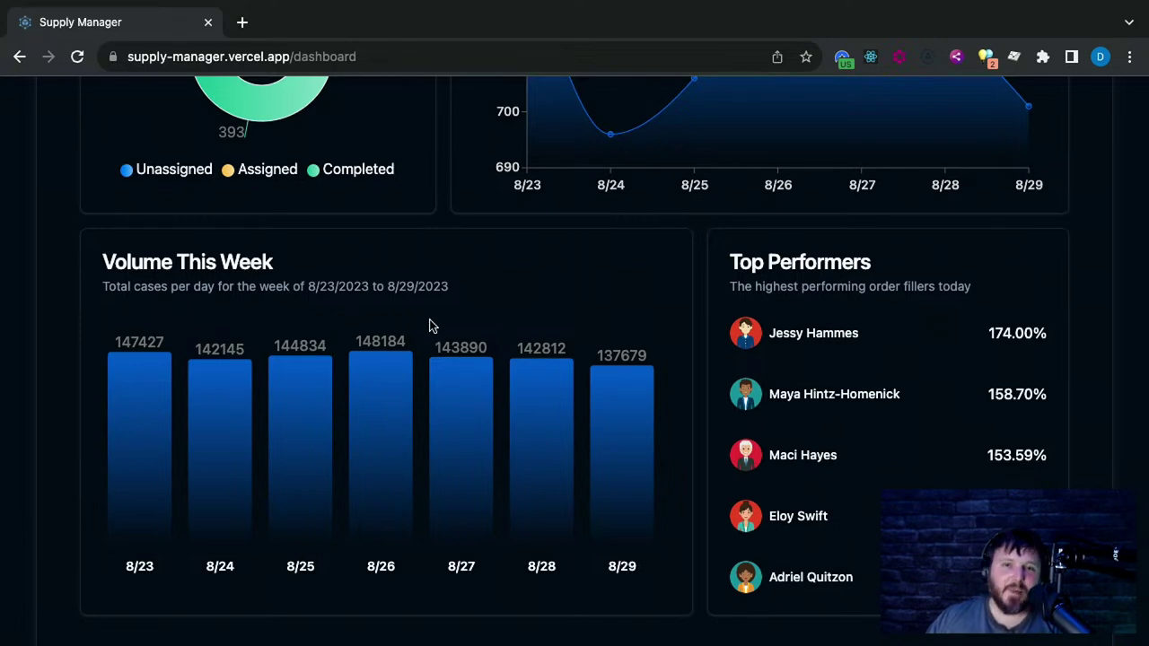
Review the dashboard's charts and highlight the date-range description under Volume This Week
{"action": "scroll", "coordinate": [239, 472], "scroll_direction": "up", "scroll_amount": 4}
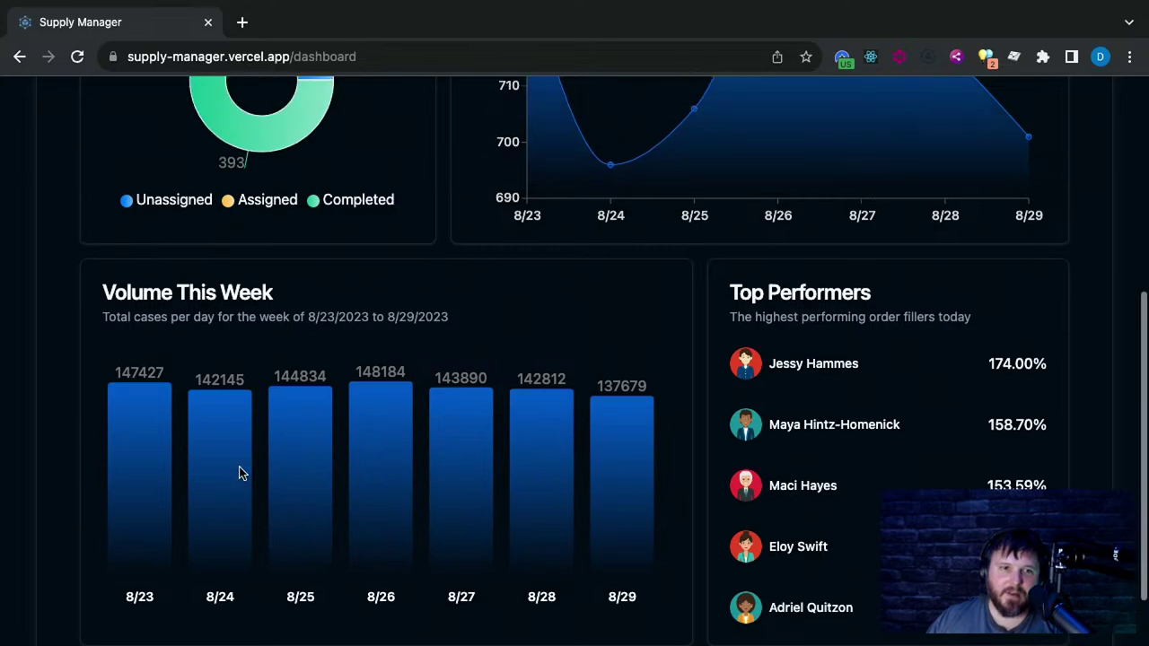
{"action": "scroll", "coordinate": [421, 316], "scroll_direction": "down", "scroll_amount": 6}
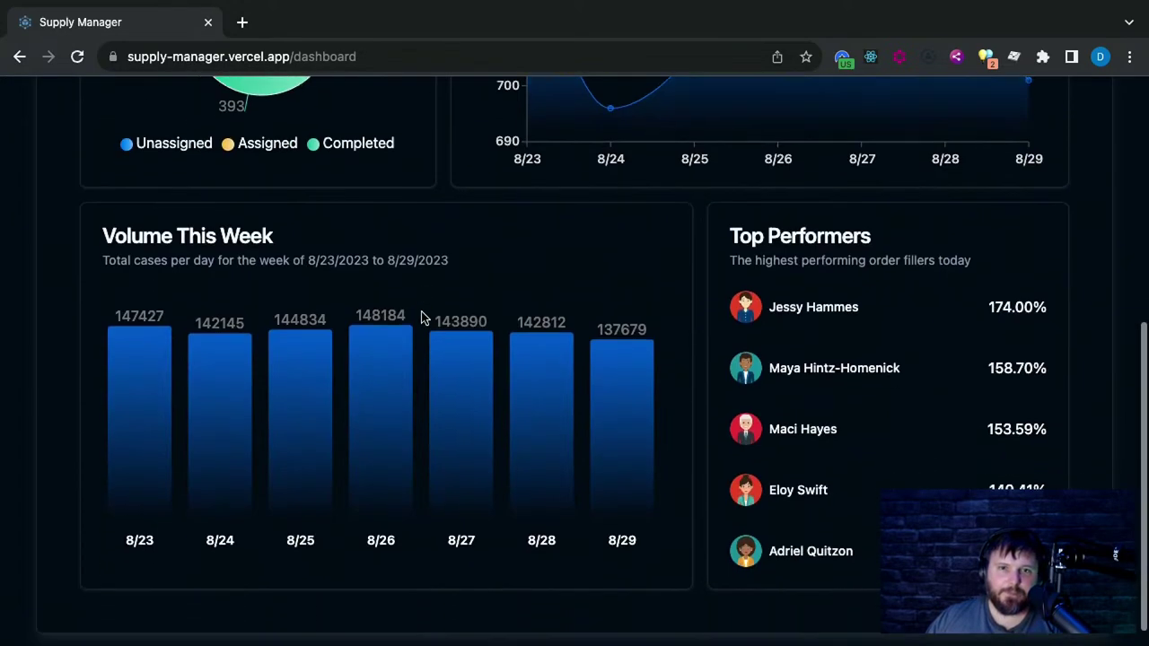
{"action": "scroll", "coordinate": [423, 318], "scroll_direction": "up", "scroll_amount": 6}
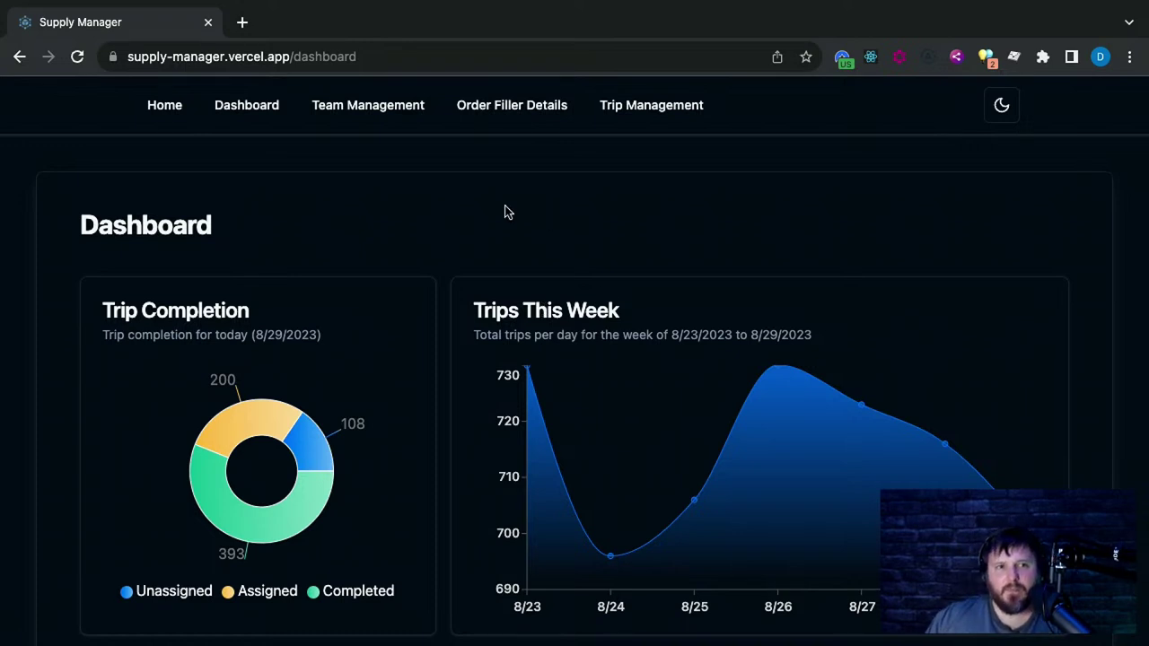
{"action": "scroll", "coordinate": [233, 237], "scroll_direction": "down", "scroll_amount": 2}
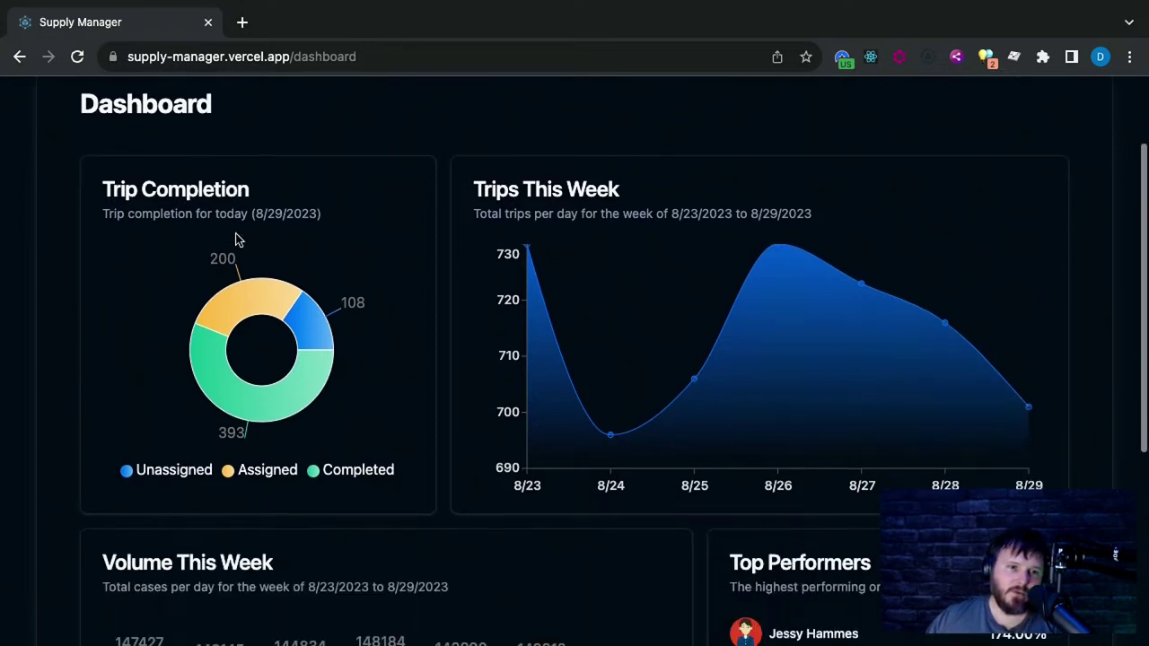
{"action": "scroll", "coordinate": [237, 242], "scroll_direction": "down", "scroll_amount": 5}
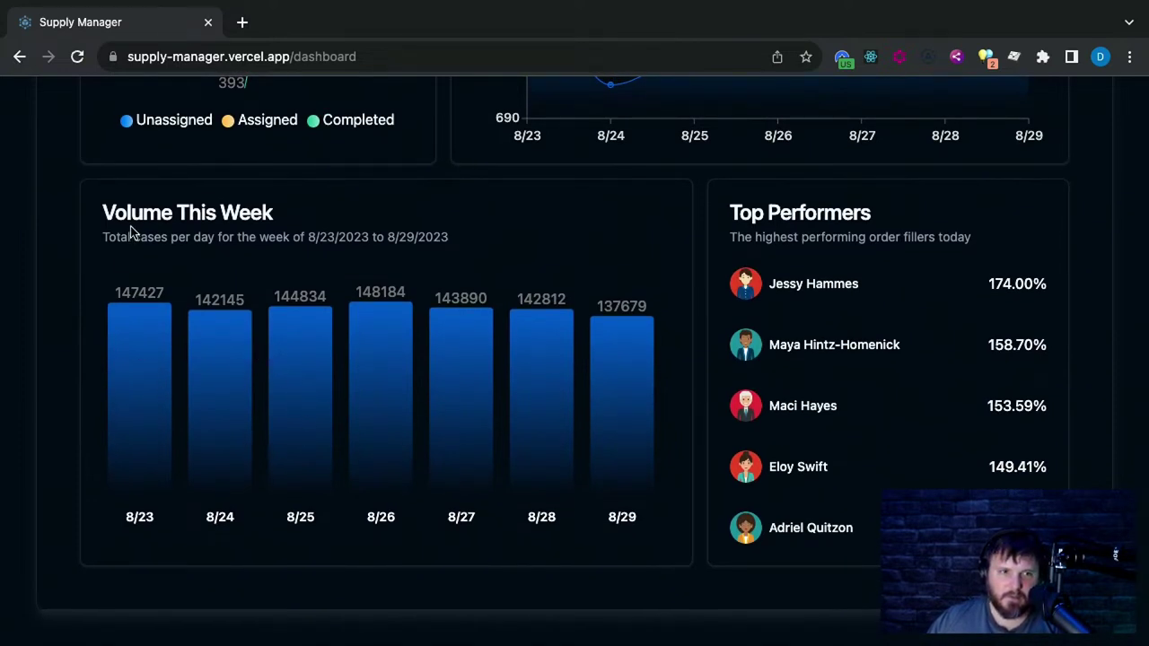
{"action": "left_click_drag", "start_coordinate": [152, 236], "coordinate": [502, 236]}
{"action": "left_click", "coordinate": [451, 297]}
{"action": "scroll", "coordinate": [457, 295], "scroll_direction": "up", "scroll_amount": 5}
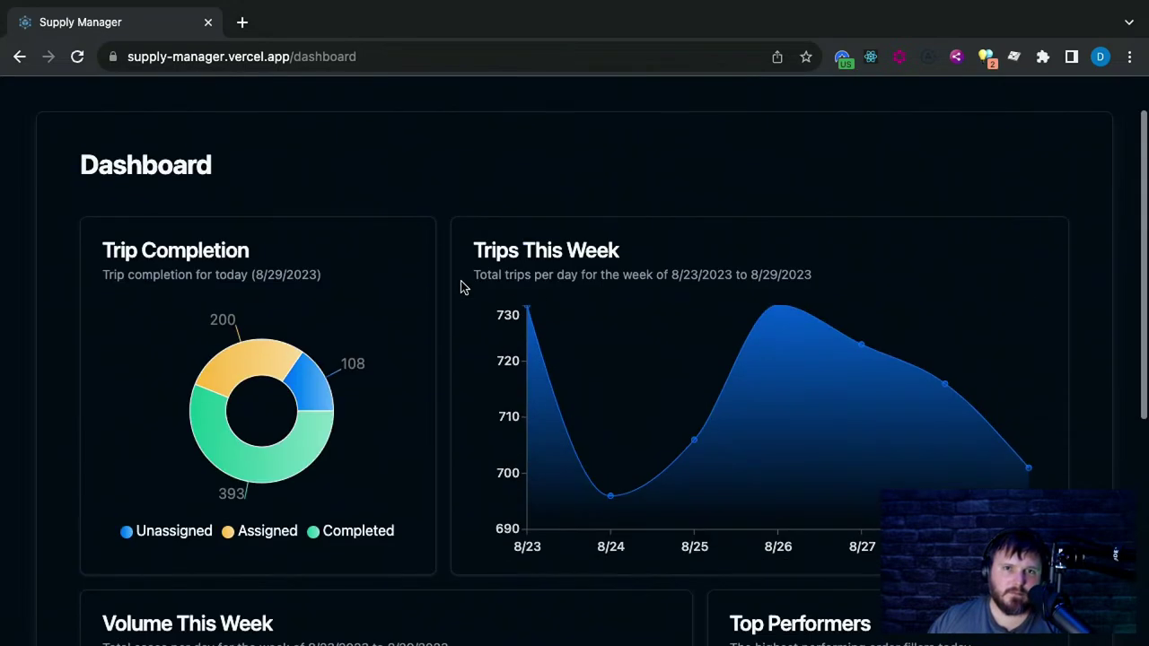
{"action": "scroll", "coordinate": [460, 287], "scroll_direction": "up", "scroll_amount": 1}
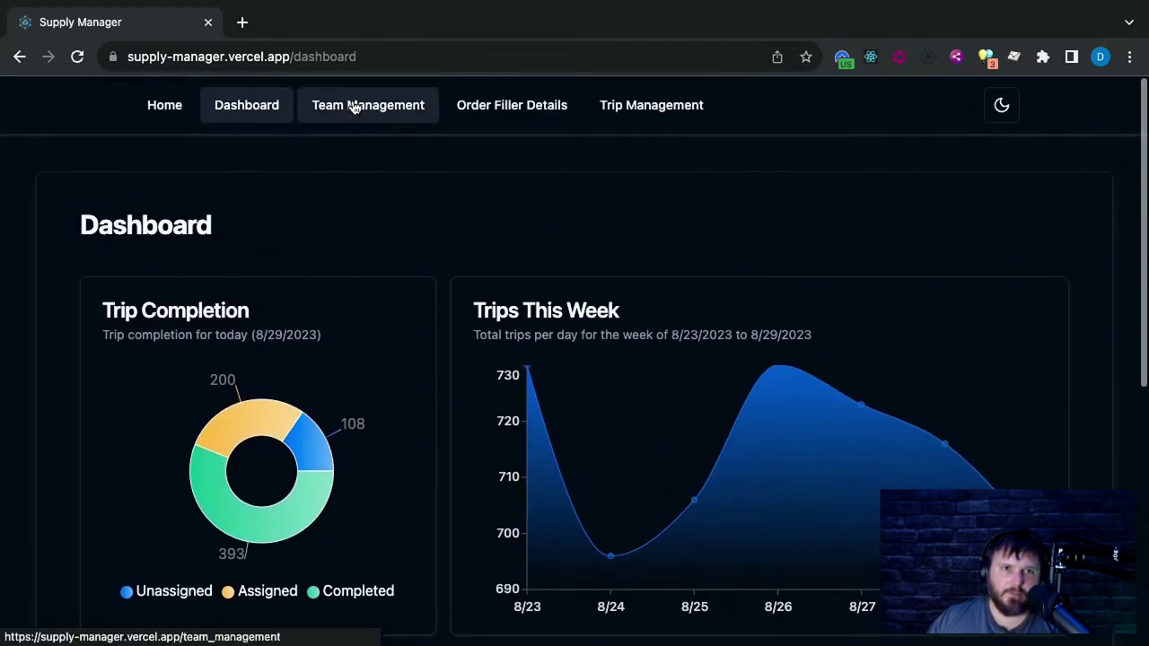
Open the Team Management page and look over its heading, date selector and associates table
{"action": "left_click", "coordinate": [354, 107]}
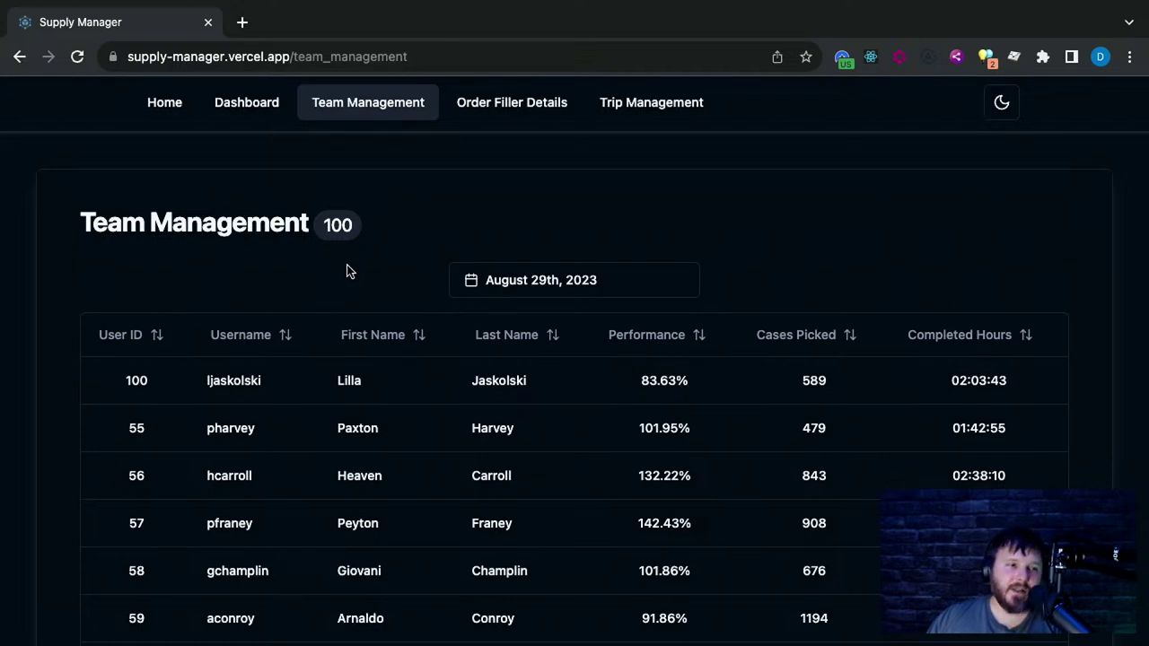
{"action": "scroll", "coordinate": [358, 166], "scroll_direction": "down", "scroll_amount": 1}
{"action": "scroll", "coordinate": [386, 217], "scroll_direction": "up", "scroll_amount": 2}
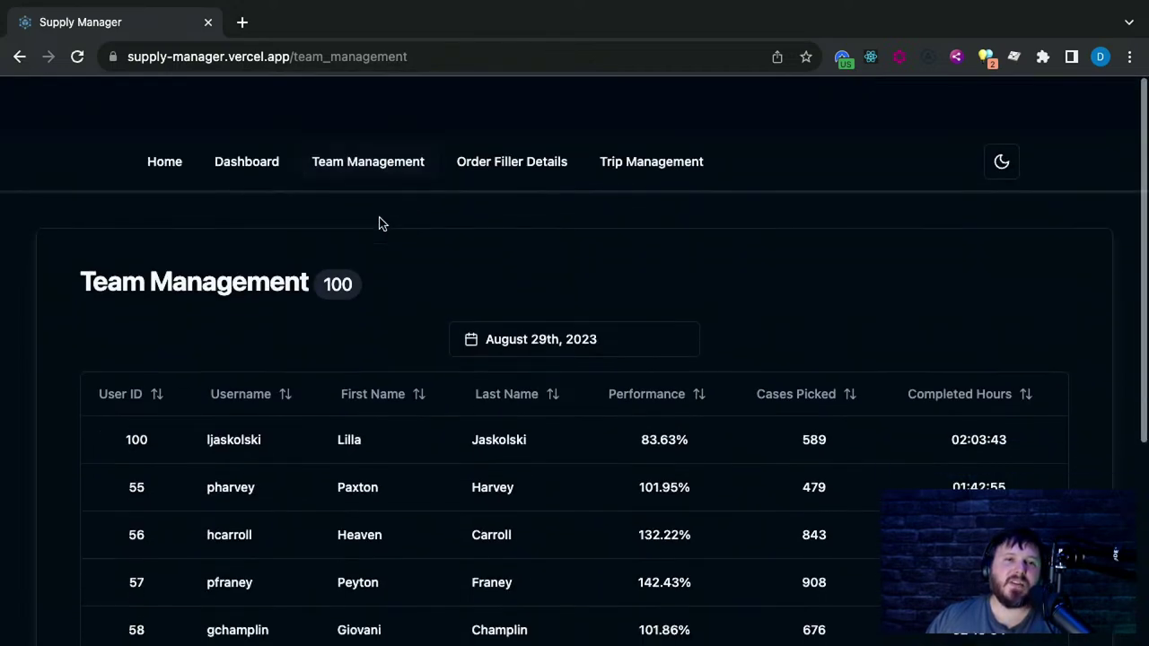
{"action": "scroll", "coordinate": [379, 223], "scroll_direction": "down", "scroll_amount": 1}
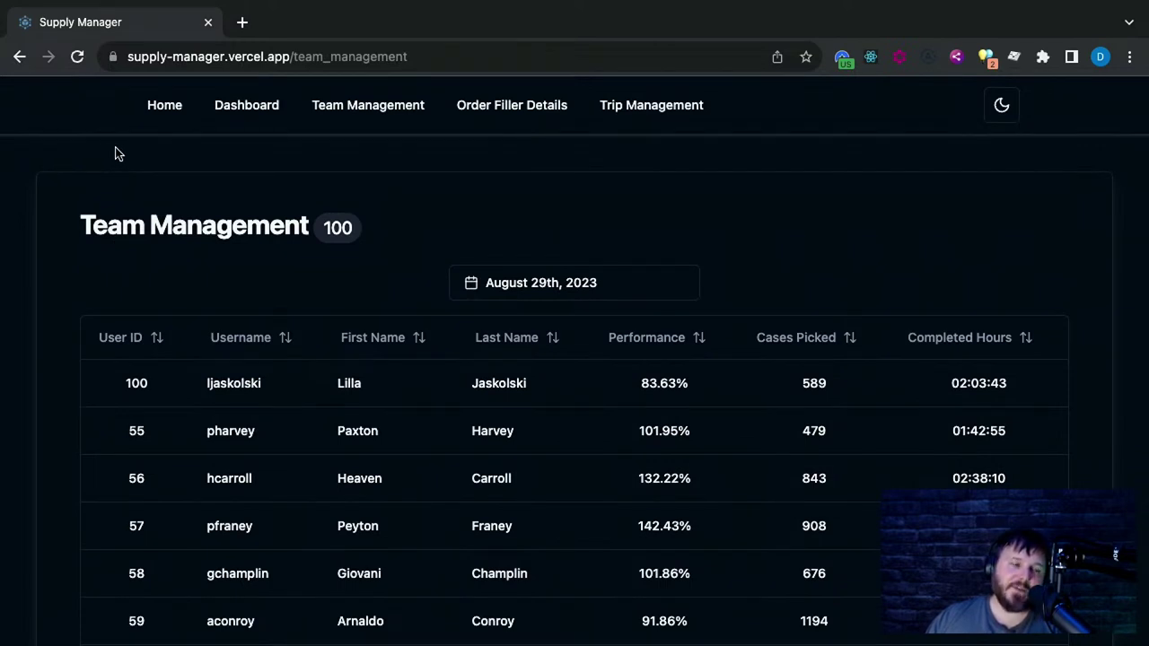
{"action": "scroll", "coordinate": [243, 242], "scroll_direction": "down", "scroll_amount": 5}
{"action": "scroll", "coordinate": [251, 242], "scroll_direction": "up", "scroll_amount": 5}
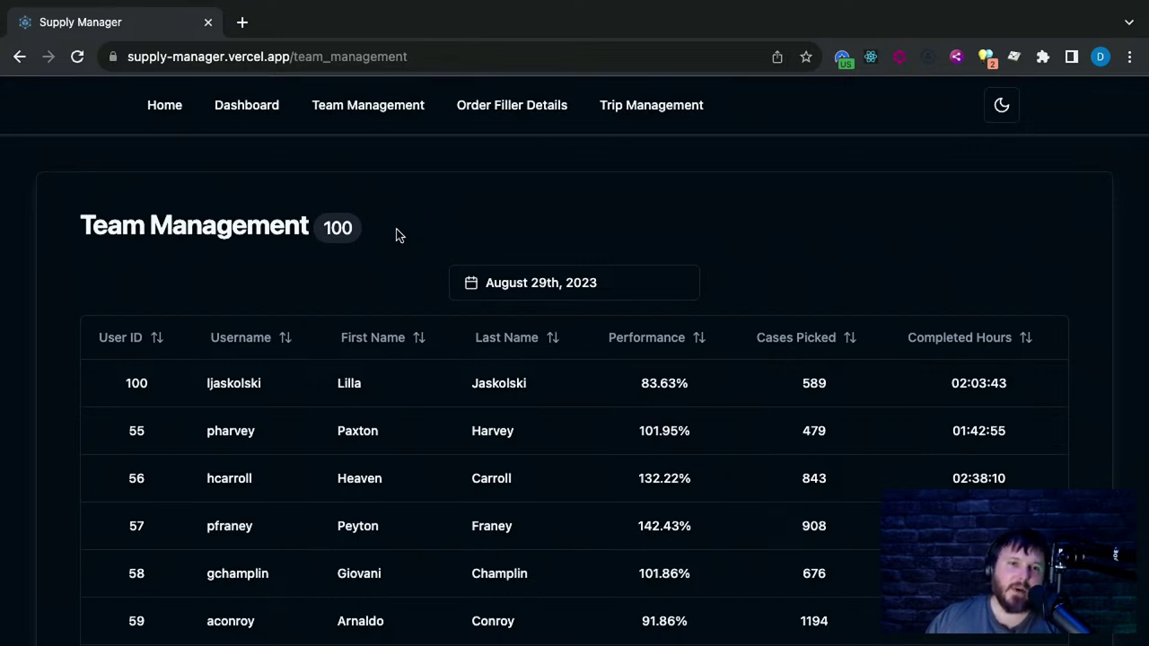
{"action": "scroll", "coordinate": [400, 230], "scroll_direction": "up", "scroll_amount": 3}
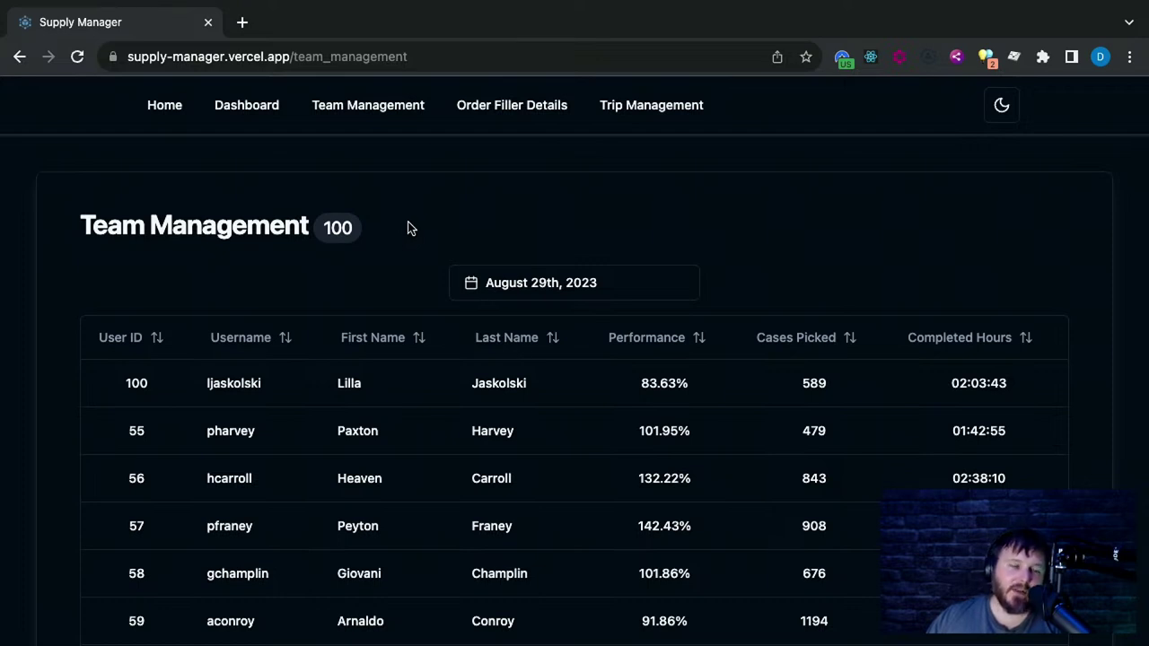
{"action": "scroll", "coordinate": [405, 231], "scroll_direction": "up", "scroll_amount": 3}
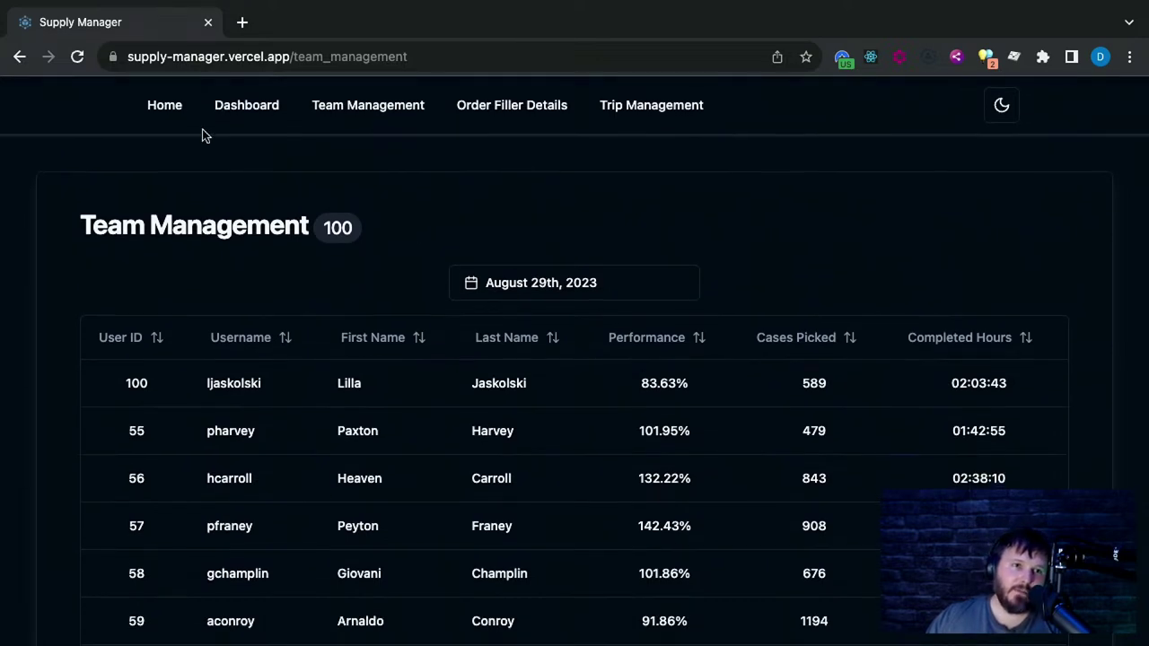
Return to the Dashboard, check the Trips This Week chart and highlight the description under Top Performers
{"action": "left_click", "coordinate": [234, 107]}
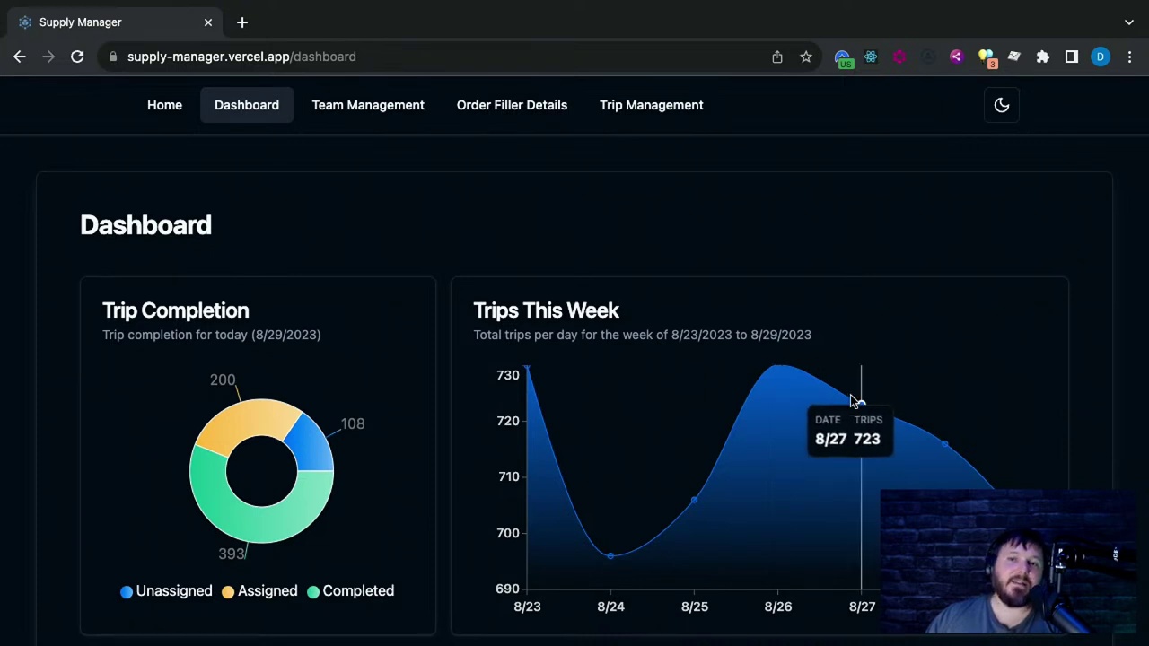
{"action": "scroll", "coordinate": [841, 436], "scroll_direction": "down", "scroll_amount": 4}
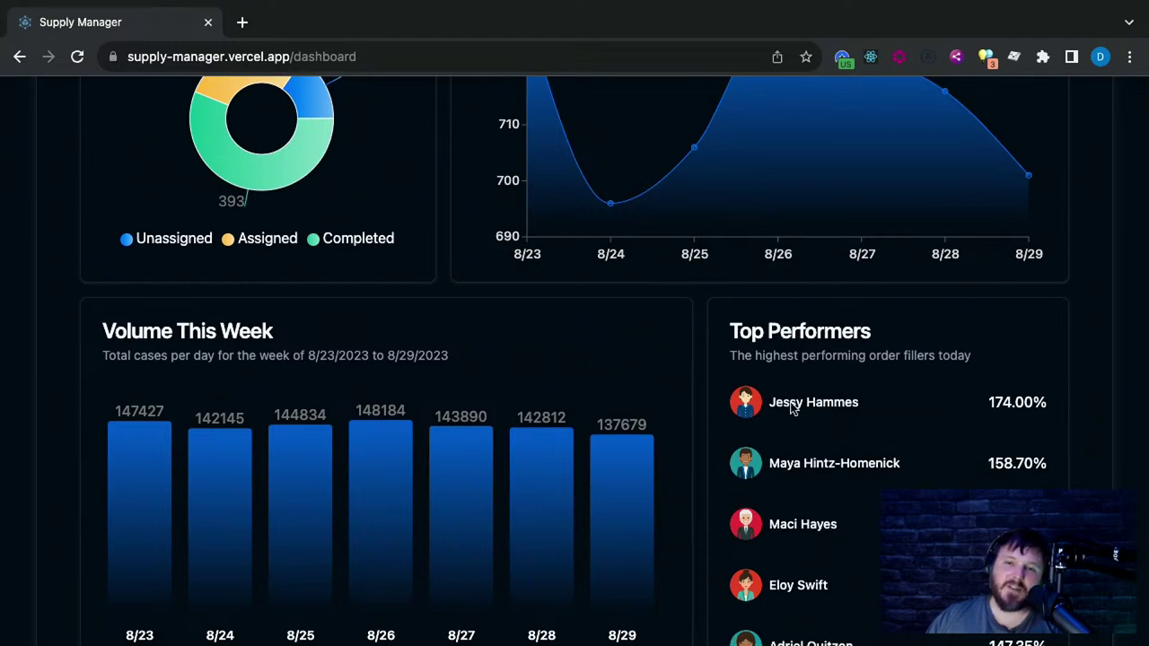
{"action": "scroll", "coordinate": [792, 407], "scroll_direction": "up", "scroll_amount": 4}
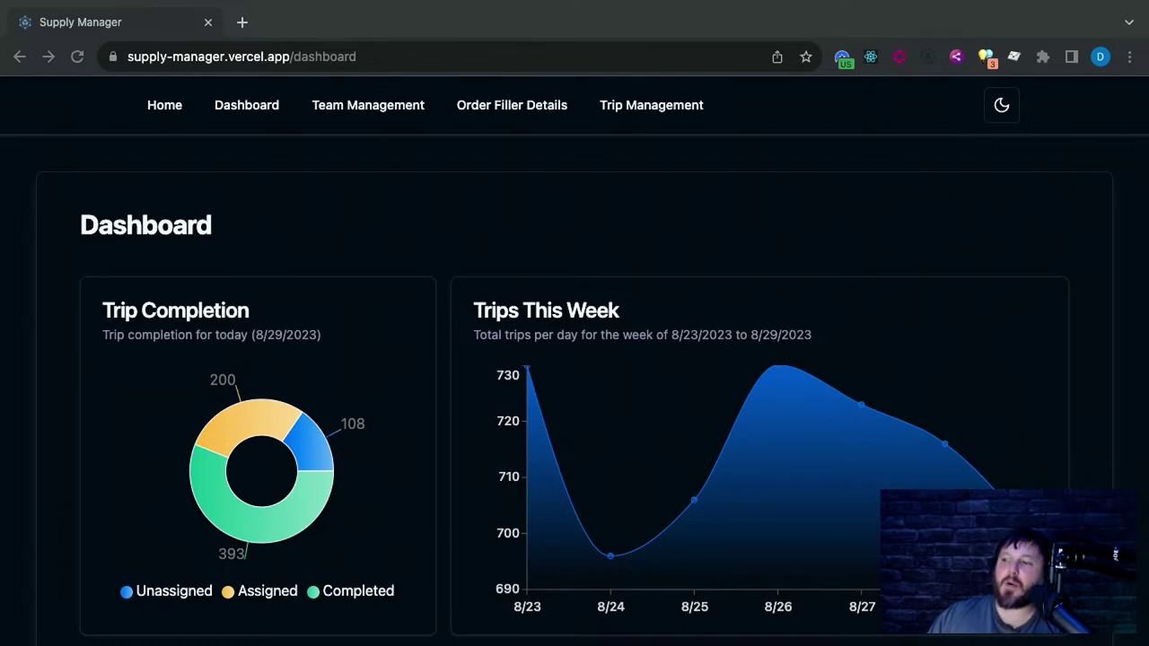
{"action": "scroll", "coordinate": [606, 378], "scroll_direction": "down", "scroll_amount": 5}
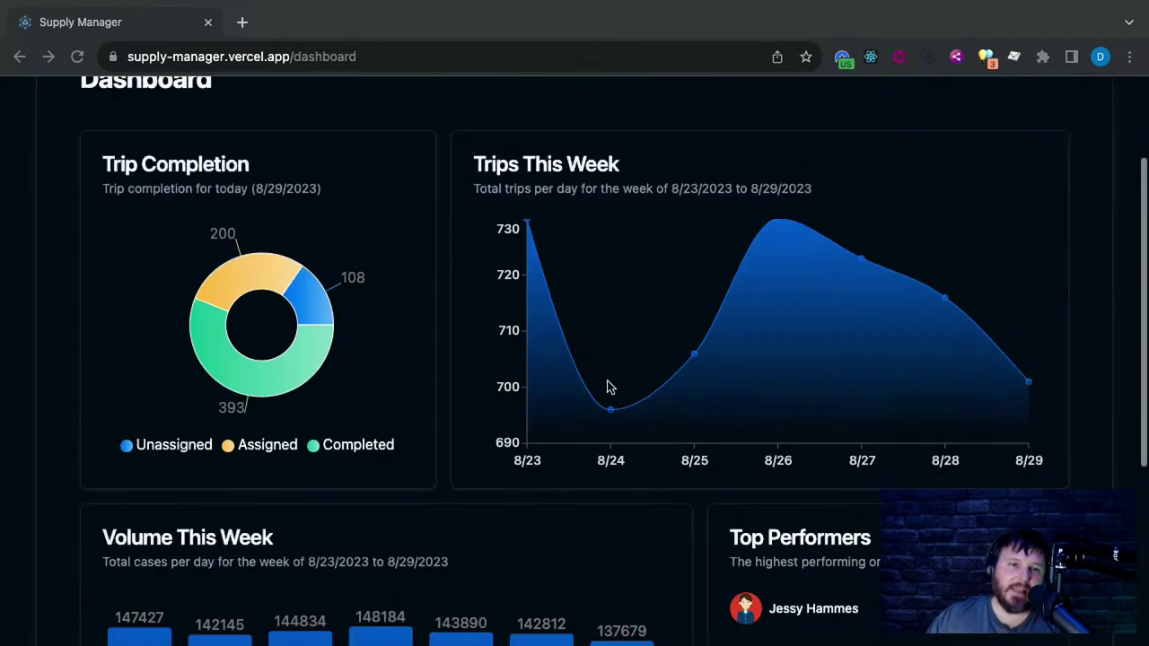
{"action": "left_click", "coordinate": [741, 211]}
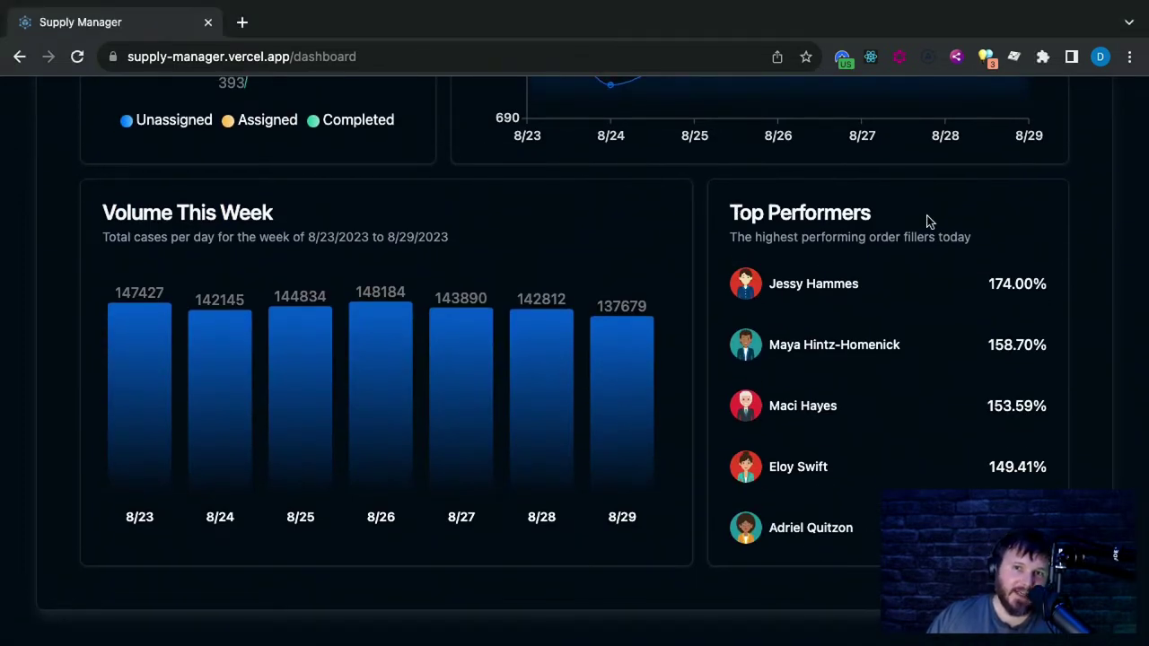
{"action": "left_click_drag", "start_coordinate": [752, 238], "coordinate": [982, 244]}
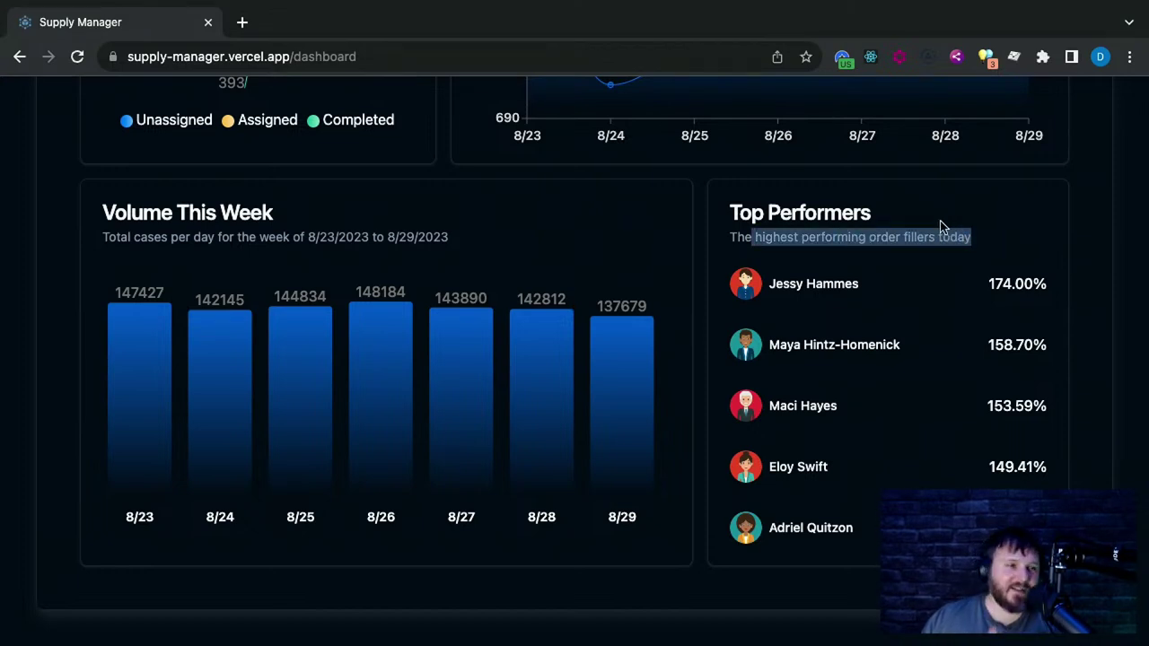
{"action": "scroll", "coordinate": [536, 345], "scroll_direction": "up", "scroll_amount": 3}
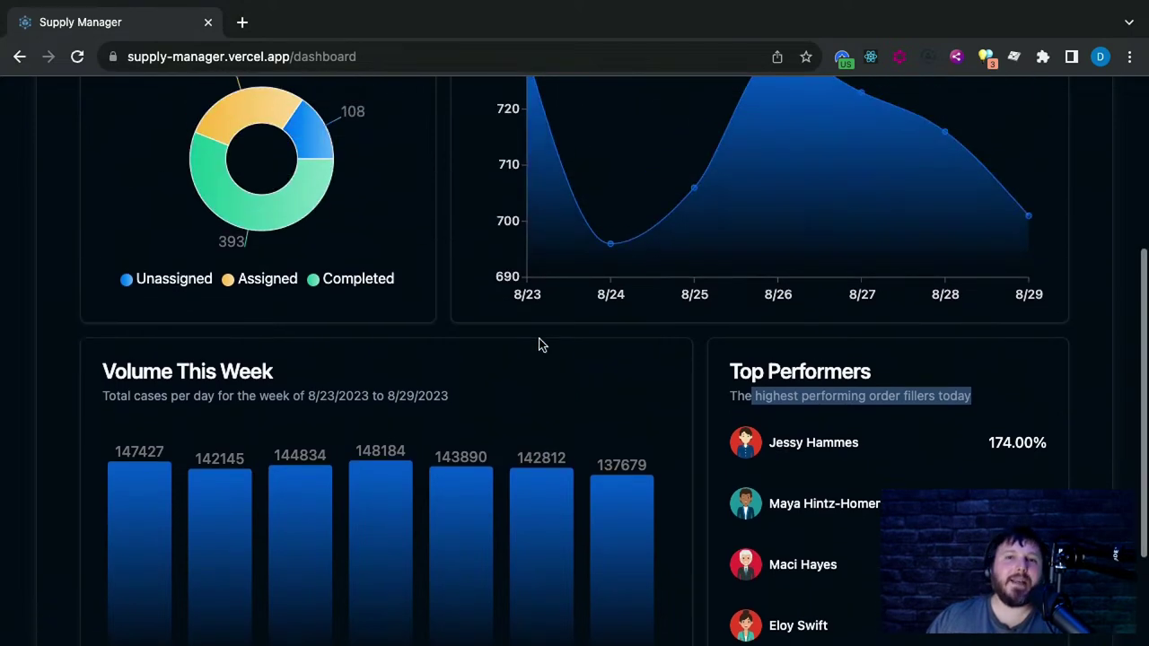
{"action": "scroll", "coordinate": [451, 346], "scroll_direction": "up", "scroll_amount": 3}
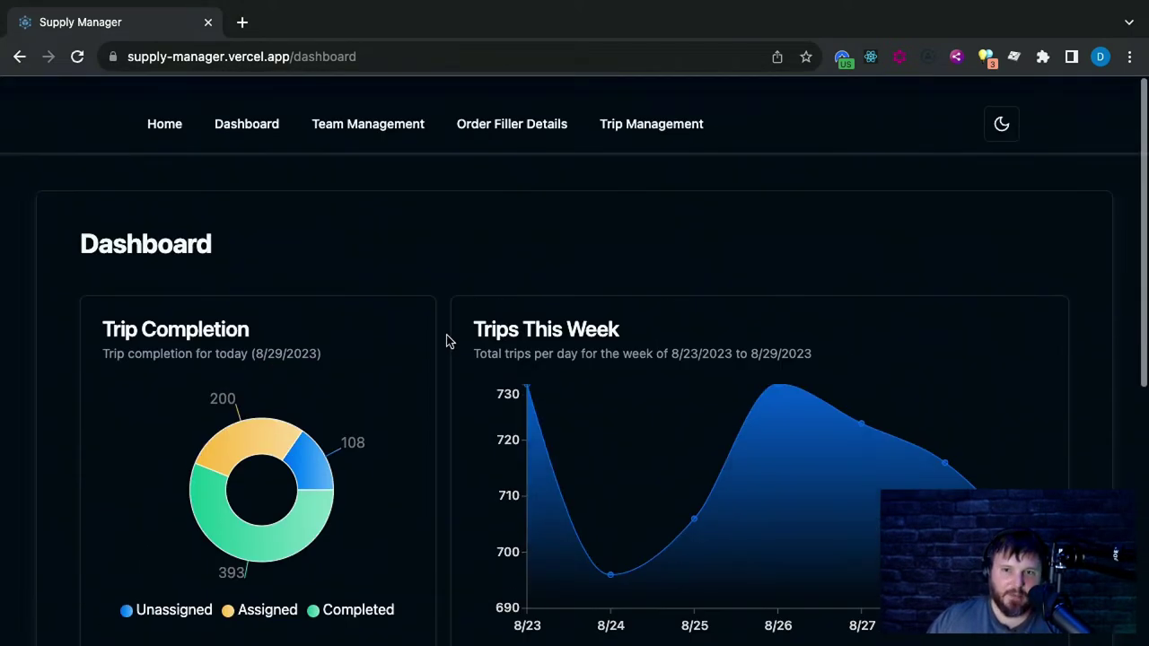
Compare the dashboard's upper charts with its lower sections and highlight the whole Top Performers list
{"action": "scroll", "coordinate": [451, 339], "scroll_direction": "down", "scroll_amount": 5}
{"action": "scroll", "coordinate": [452, 339], "scroll_direction": "up", "scroll_amount": 5}
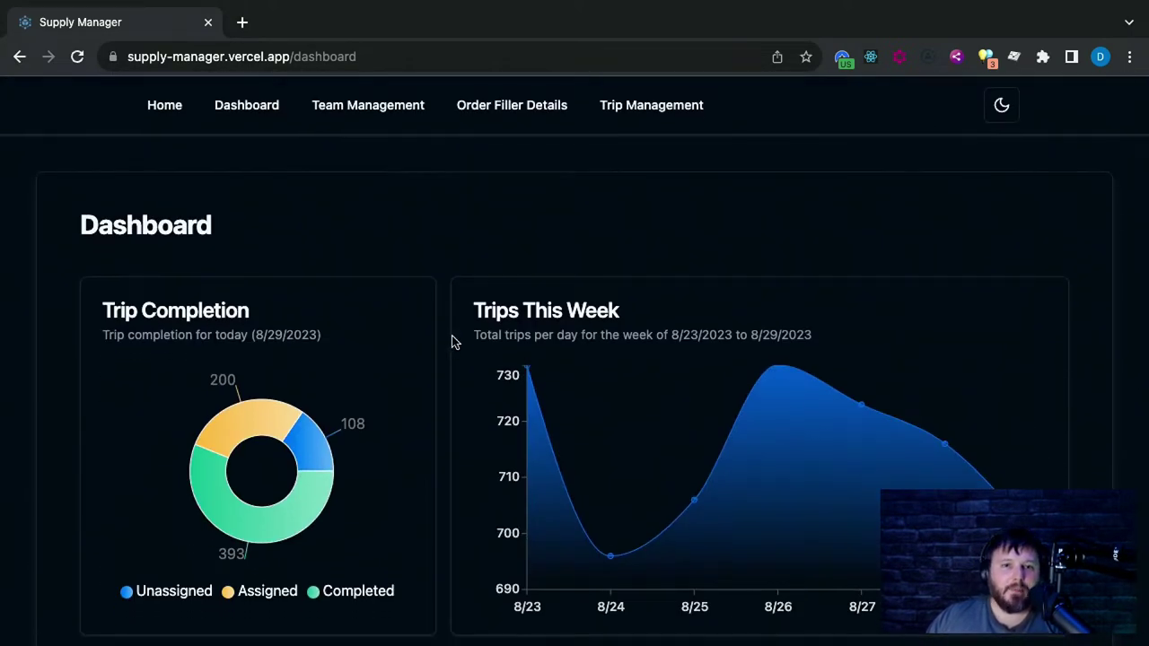
{"action": "scroll", "coordinate": [461, 338], "scroll_direction": "down", "scroll_amount": 3}
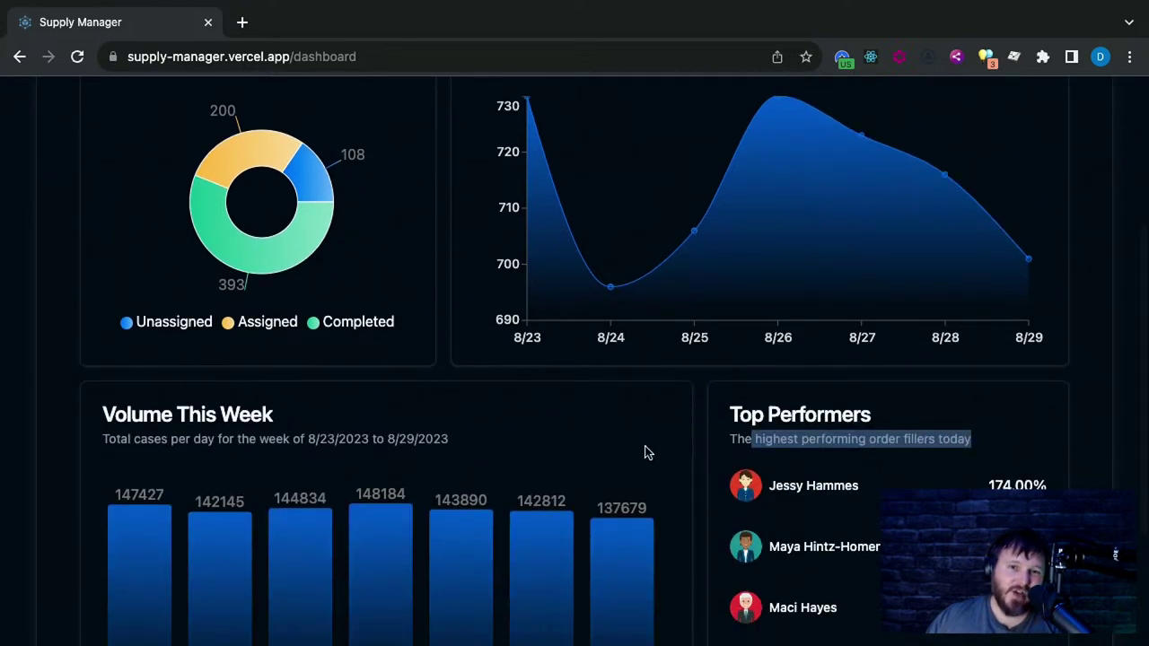
{"action": "scroll", "coordinate": [759, 480], "scroll_direction": "down", "scroll_amount": 2}
{"action": "left_click_drag", "start_coordinate": [730, 272], "coordinate": [1032, 592]}
{"action": "scroll", "coordinate": [988, 556], "scroll_direction": "down", "scroll_amount": 1}
{"action": "scroll", "coordinate": [987, 556], "scroll_direction": "up", "scroll_amount": 5}
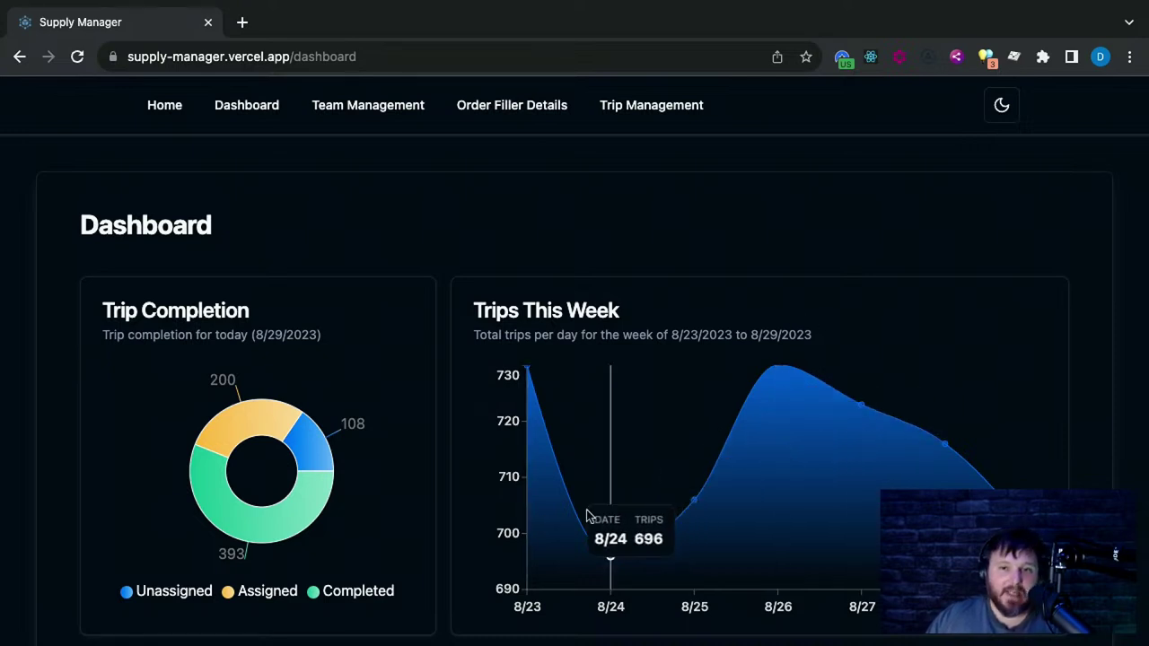
Clear the text highlight and examine the first-ranked associate's entry in Top Performers
{"action": "scroll", "coordinate": [443, 351], "scroll_direction": "down", "scroll_amount": 5}
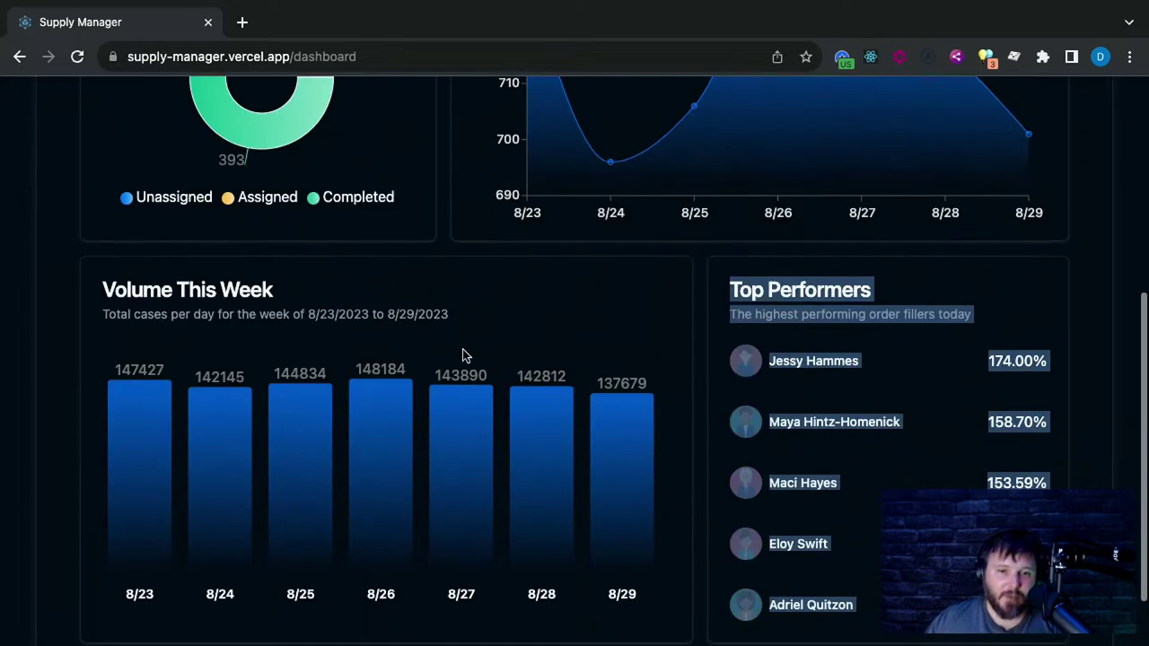
{"action": "left_click", "coordinate": [954, 270]}
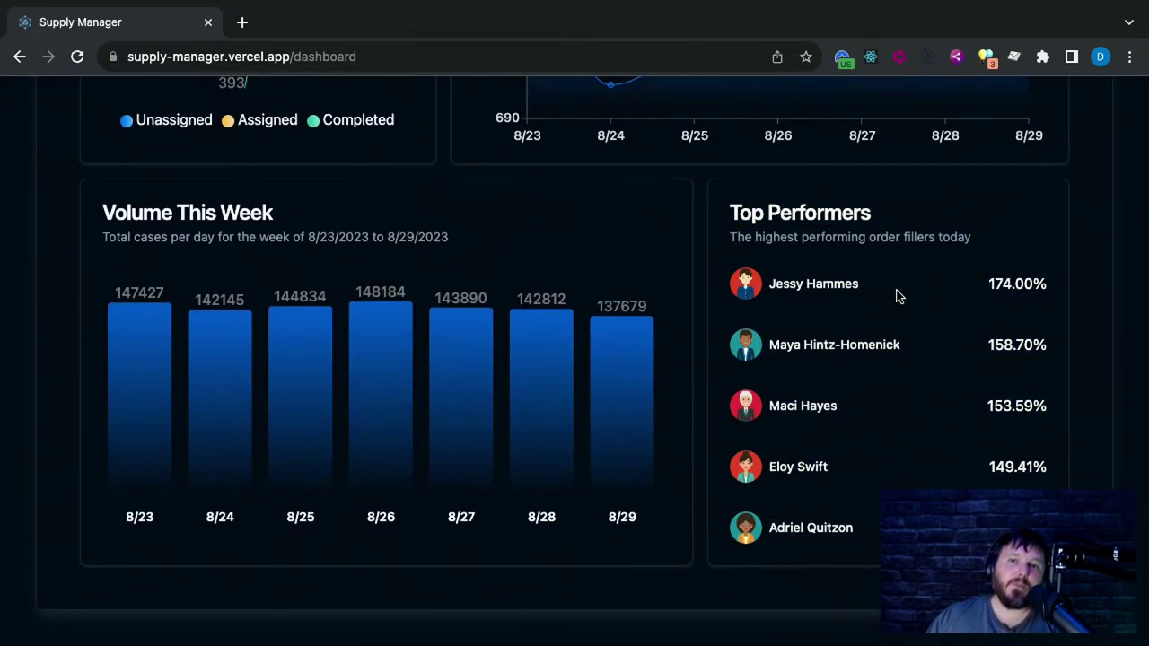
{"action": "left_click_drag", "start_coordinate": [912, 288], "coordinate": [764, 285]}
{"action": "scroll", "coordinate": [826, 410], "scroll_direction": "up", "scroll_amount": 6}
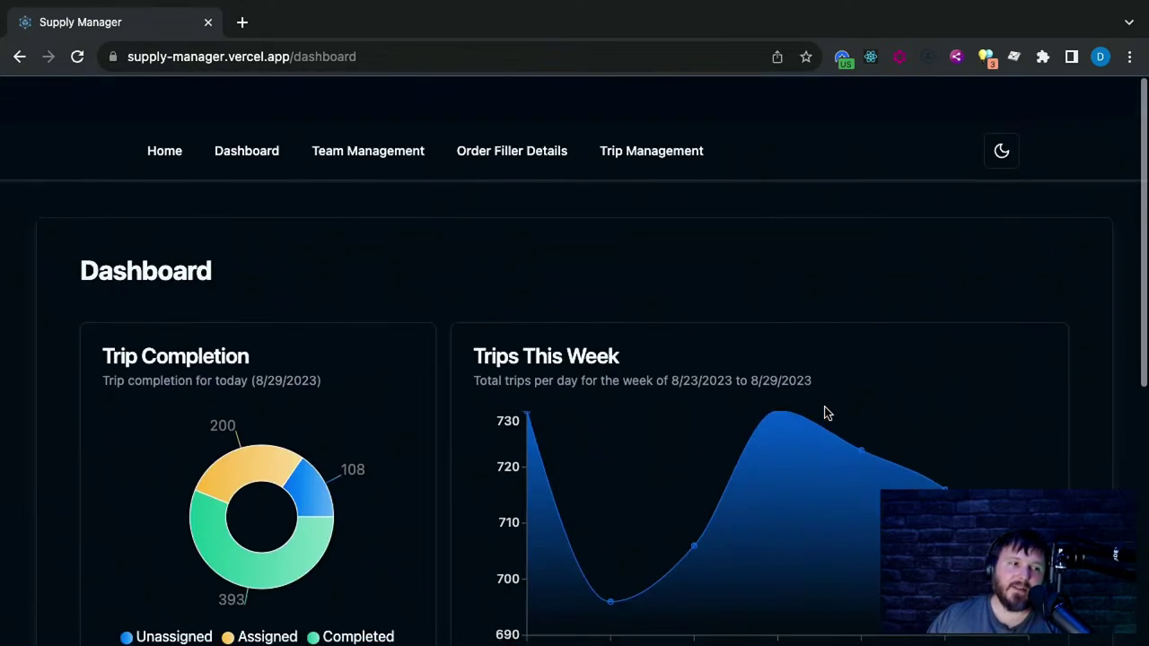
{"action": "scroll", "coordinate": [829, 410], "scroll_direction": "down", "scroll_amount": 1}
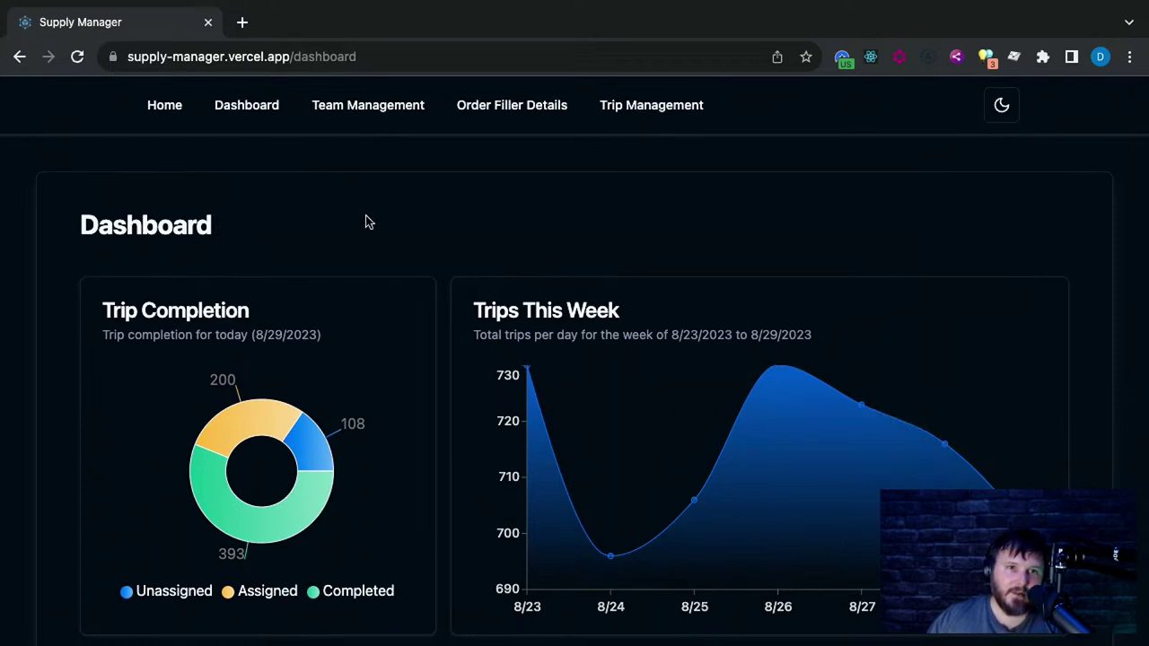
Open the Order Filler Details page and select the first associate in the associate list
{"action": "left_click", "coordinate": [508, 123]}
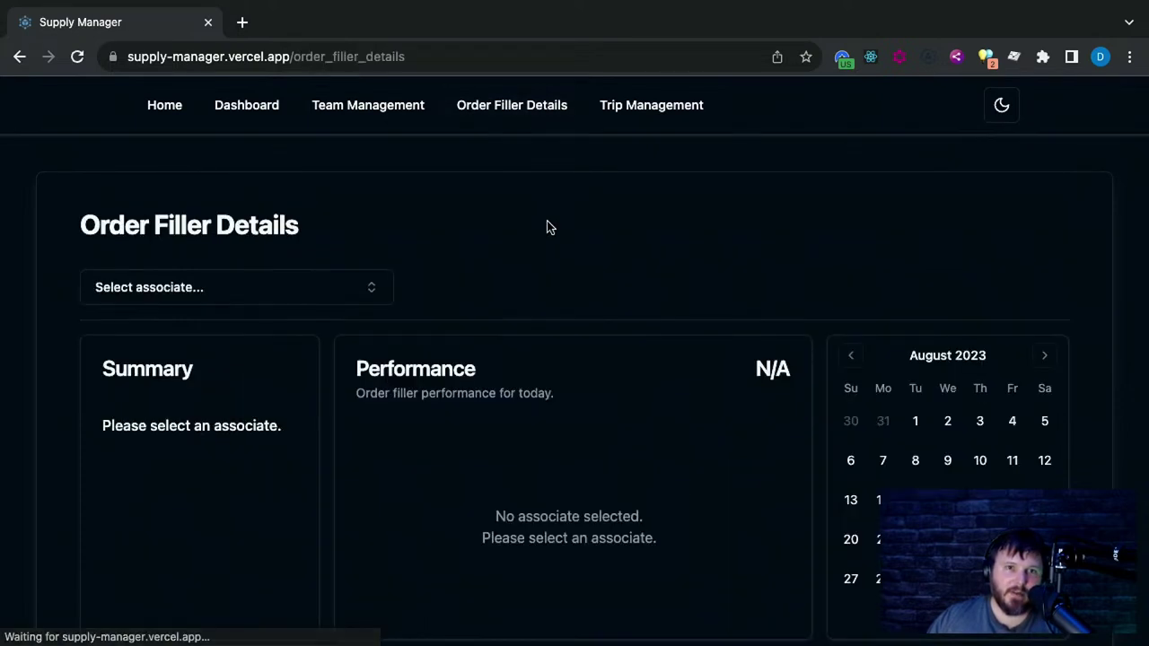
{"action": "left_click", "coordinate": [247, 301]}
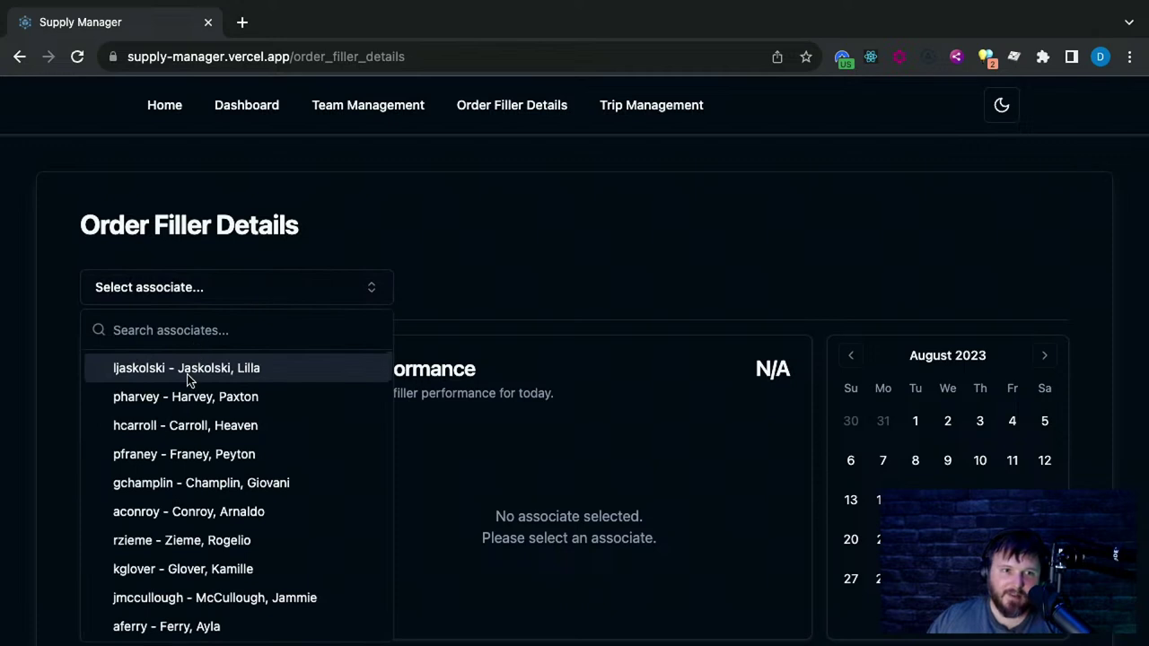
{"action": "left_click", "coordinate": [191, 373]}
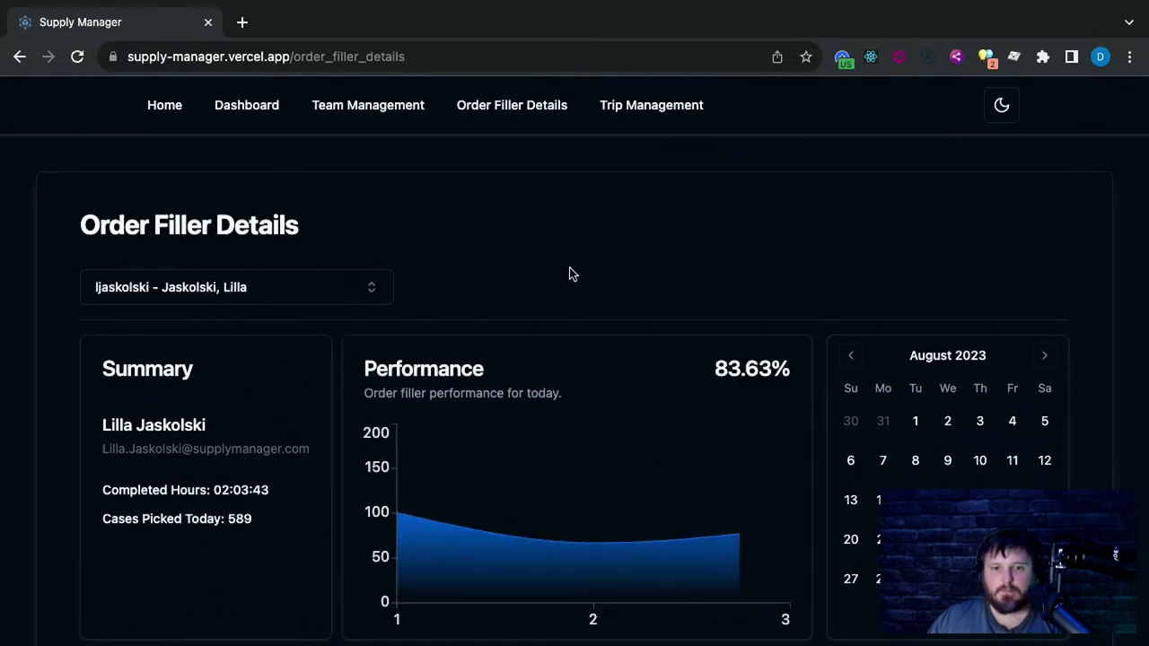
Look over the associate's summary, performance chart and trip table, and set the calendar date to August 30, 2023
{"action": "scroll", "coordinate": [566, 305], "scroll_direction": "down", "scroll_amount": 3}
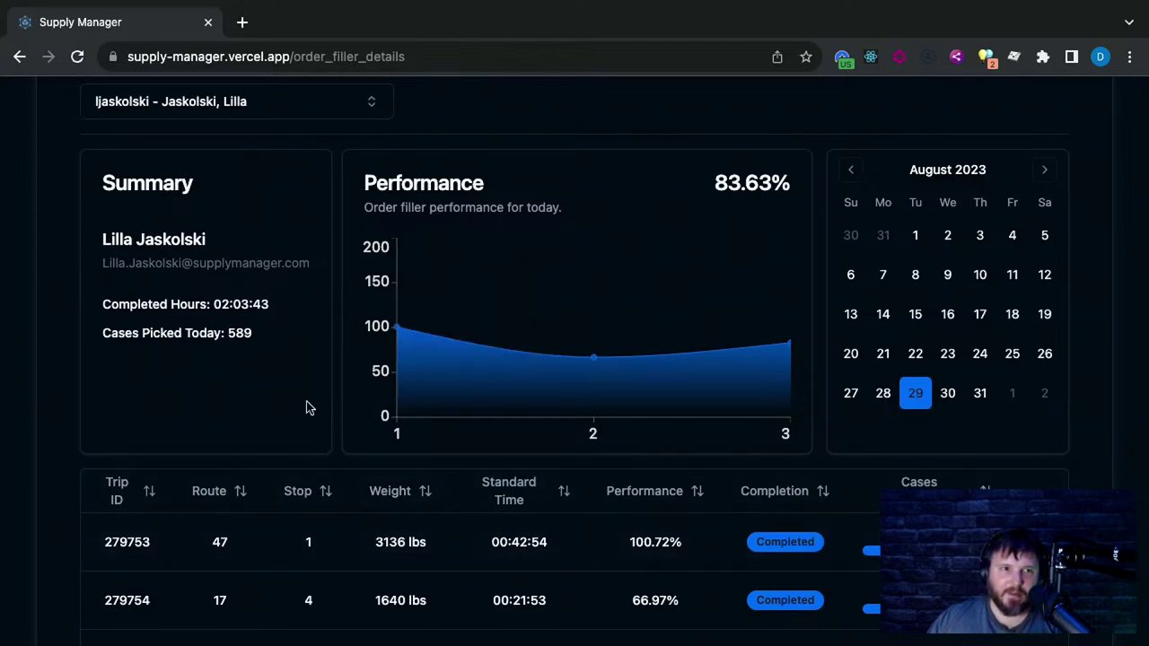
{"action": "scroll", "coordinate": [346, 482], "scroll_direction": "up", "scroll_amount": 2}
{"action": "scroll", "coordinate": [345, 482], "scroll_direction": "up", "scroll_amount": 1}
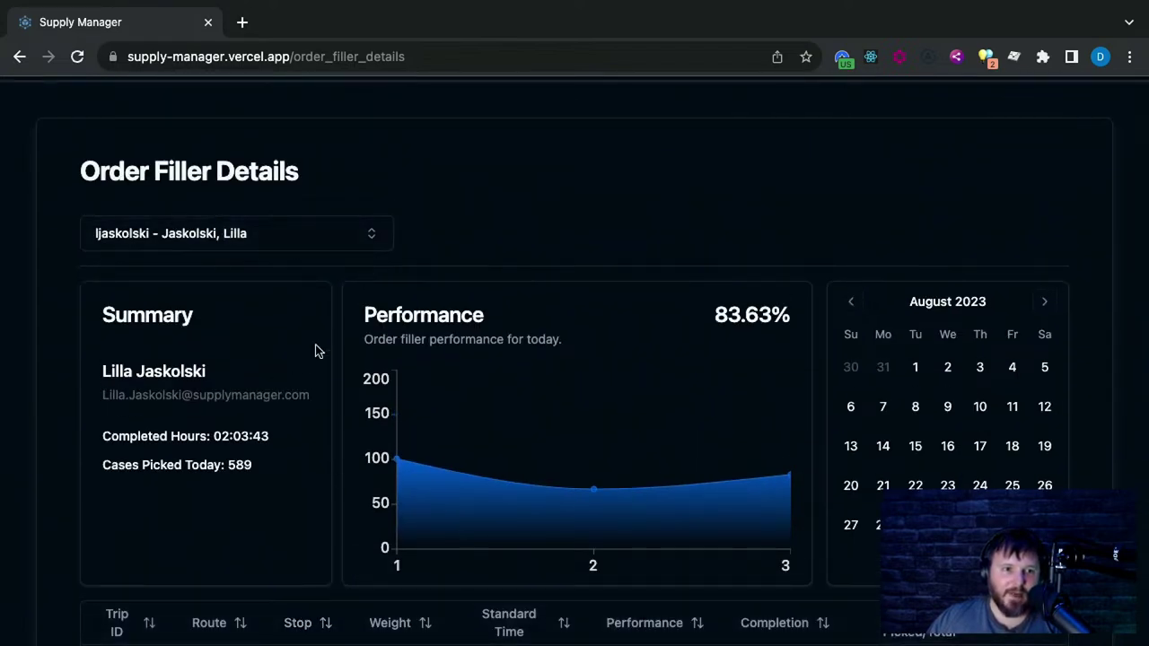
{"action": "scroll", "coordinate": [220, 206], "scroll_direction": "up", "scroll_amount": 1}
{"action": "scroll", "coordinate": [470, 359], "scroll_direction": "down", "scroll_amount": 2}
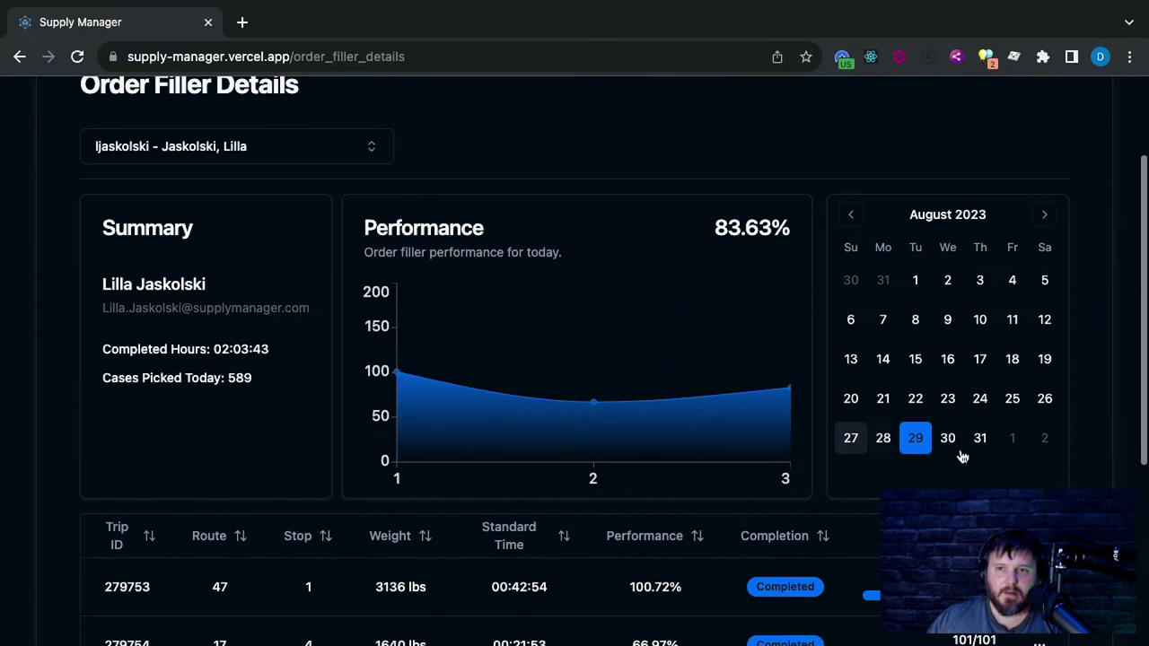
{"action": "left_click", "coordinate": [957, 437]}
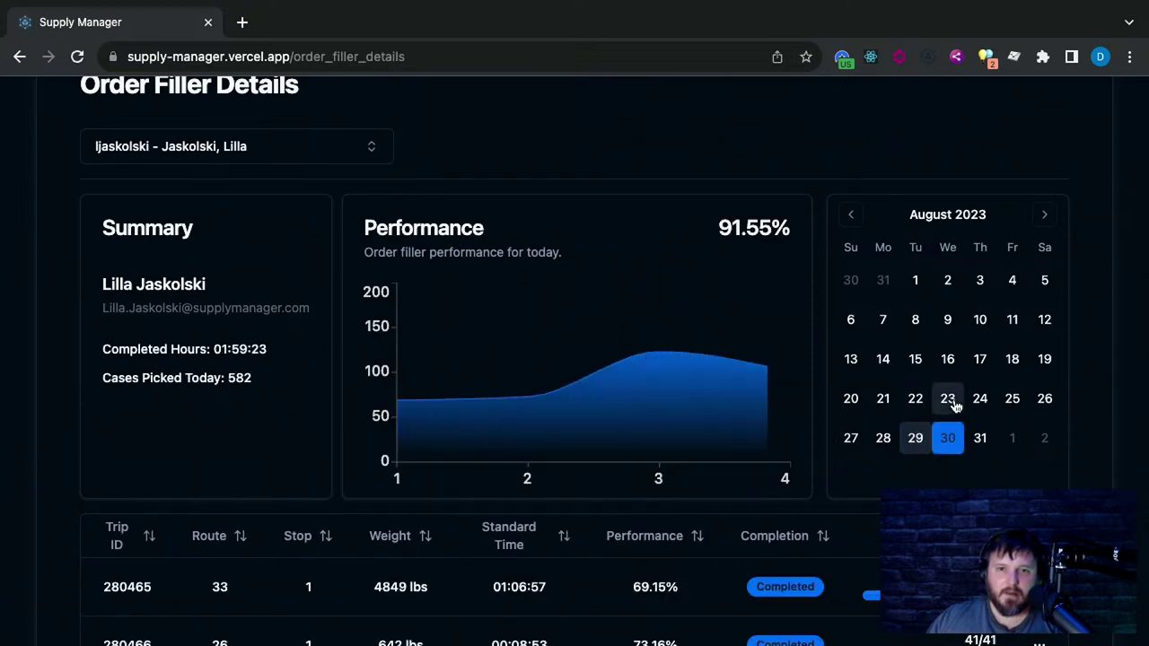
Set the associate's calendar date to August 24, 2023 and examine that day's performance chart and trip table
{"action": "left_click", "coordinate": [957, 406]}
{"action": "left_click", "coordinate": [979, 403]}
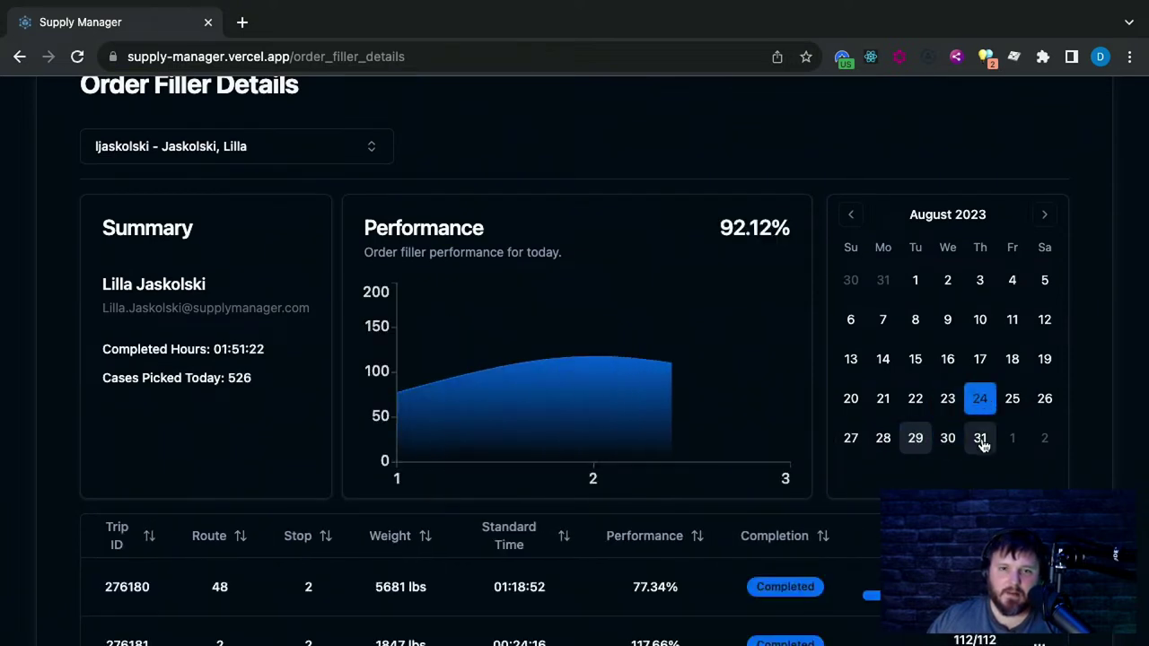
{"action": "mouse_move", "coordinate": [595, 455]}
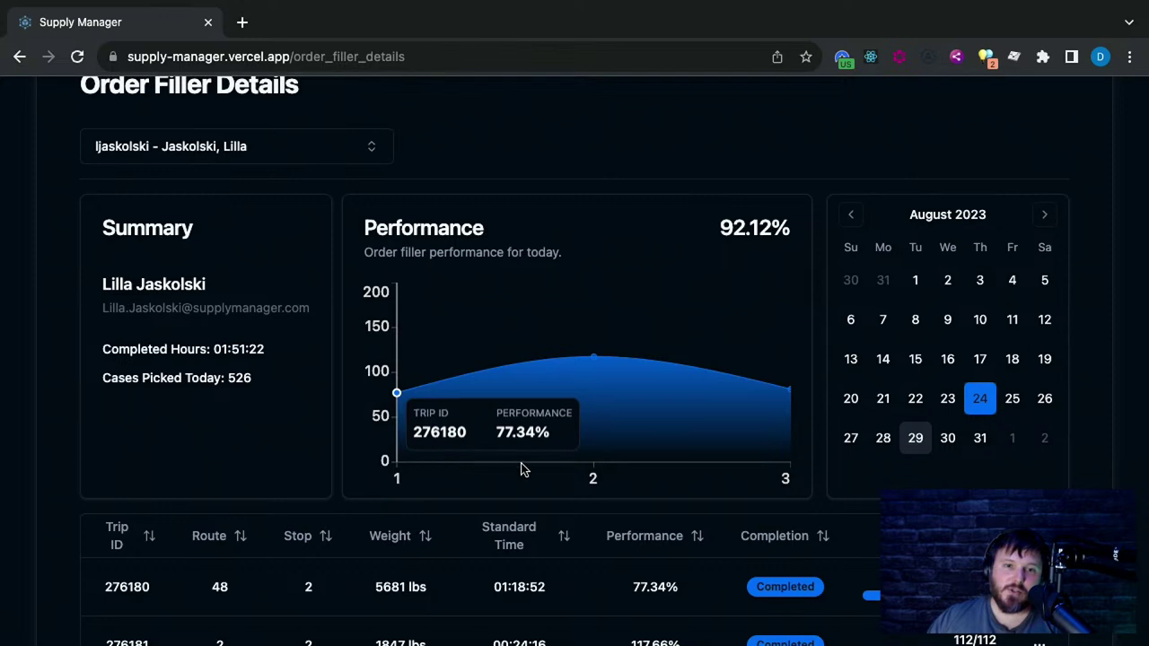
{"action": "mouse_move", "coordinate": [769, 464]}
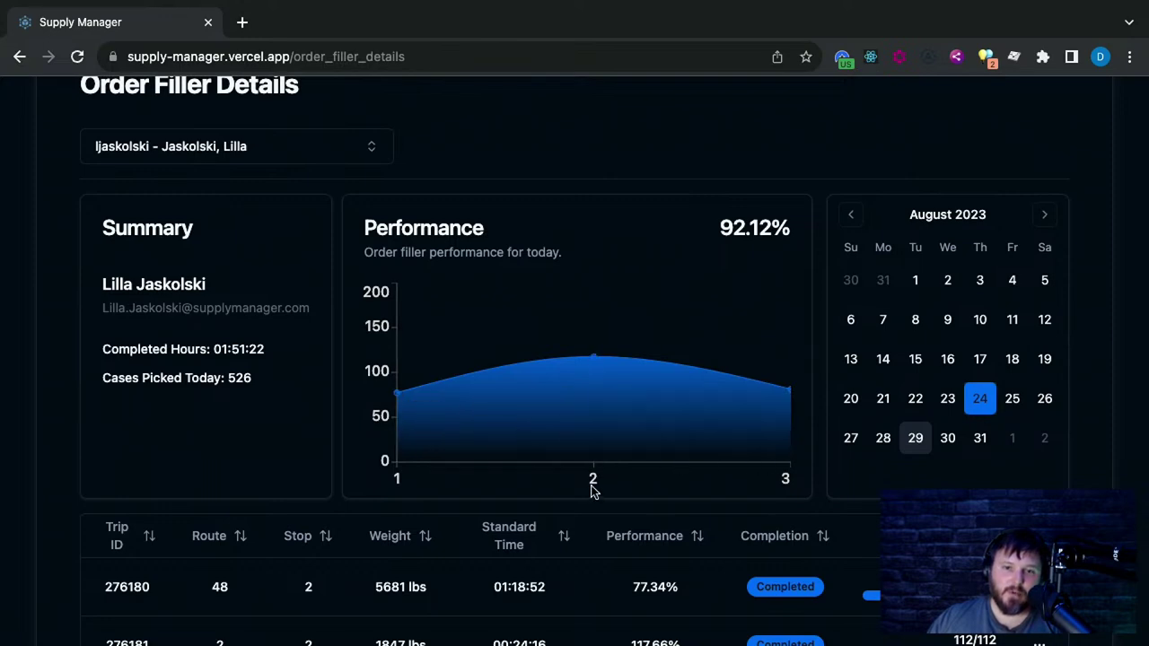
{"action": "scroll", "coordinate": [592, 484], "scroll_direction": "down", "scroll_amount": 5}
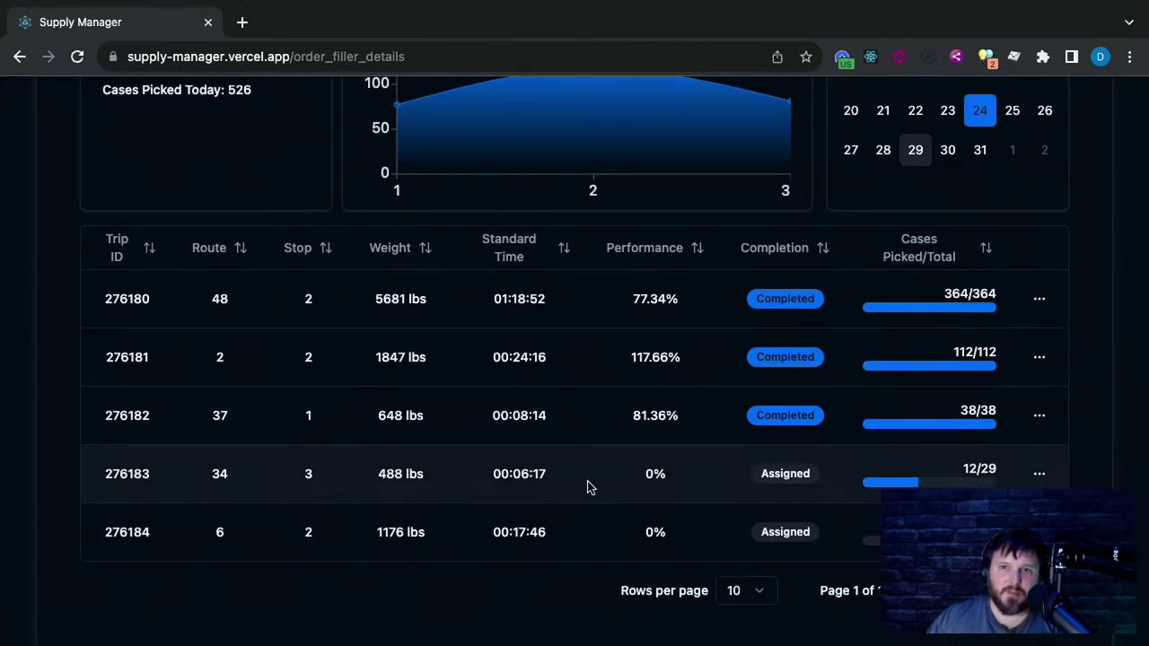
{"action": "scroll", "coordinate": [588, 487], "scroll_direction": "up", "scroll_amount": 5}
Set the calendar date to August 22, 2023 and look over the associate's summary, performance chart and trip table
{"action": "left_click", "coordinate": [921, 393]}
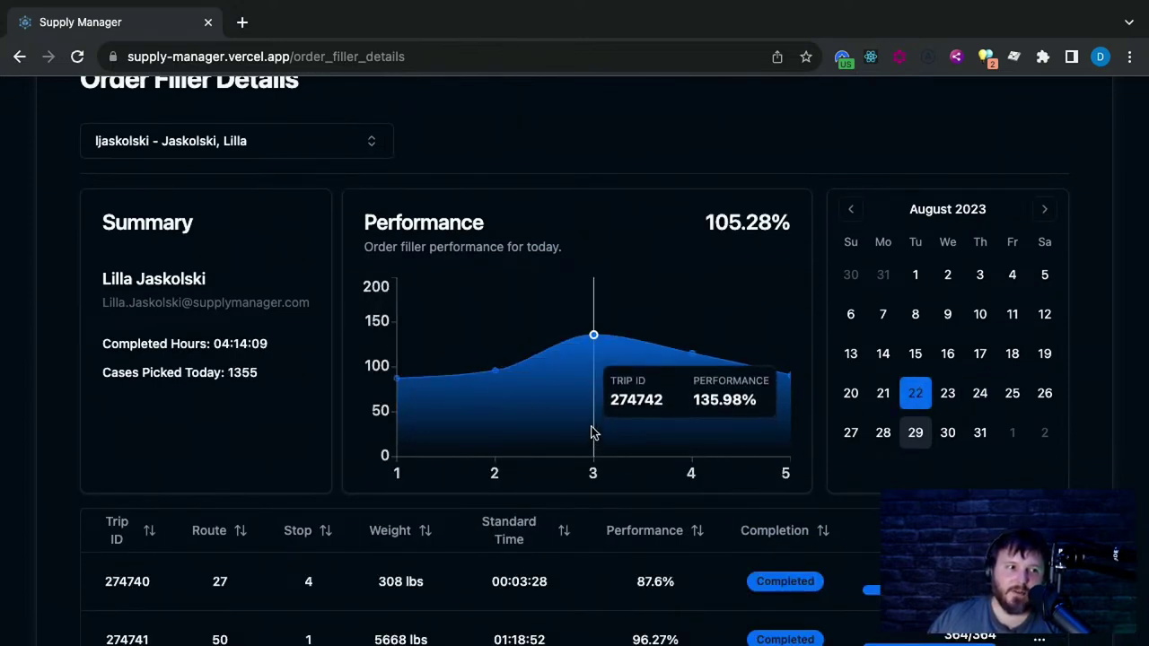
{"action": "scroll", "coordinate": [527, 440], "scroll_direction": "down", "scroll_amount": 3}
{"action": "scroll", "coordinate": [528, 439], "scroll_direction": "down", "scroll_amount": 3}
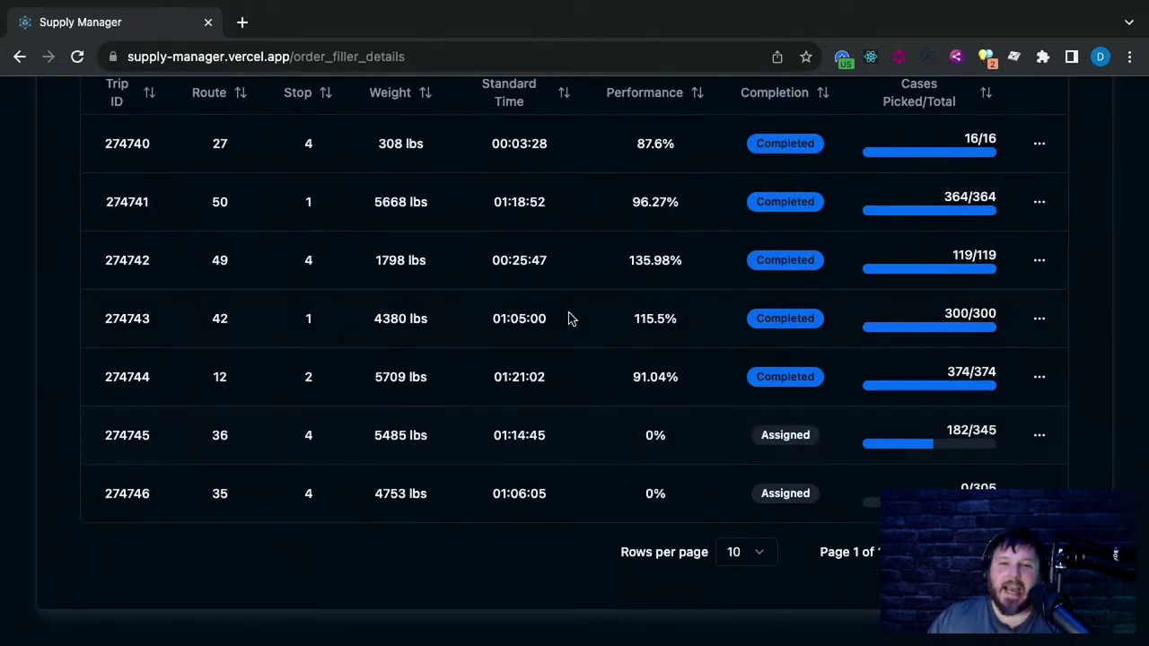
{"action": "scroll", "coordinate": [592, 305], "scroll_direction": "up", "scroll_amount": 6}
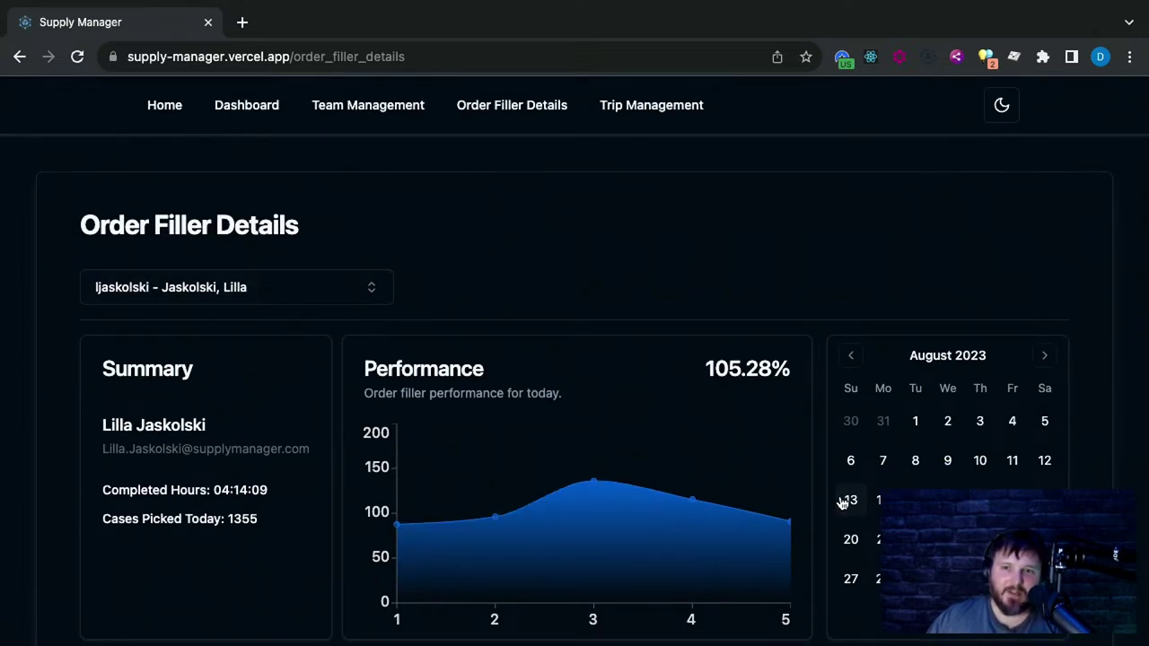
{"action": "scroll", "coordinate": [474, 349], "scroll_direction": "down", "scroll_amount": 15}
{"action": "scroll", "coordinate": [479, 347], "scroll_direction": "up", "scroll_amount": 15}
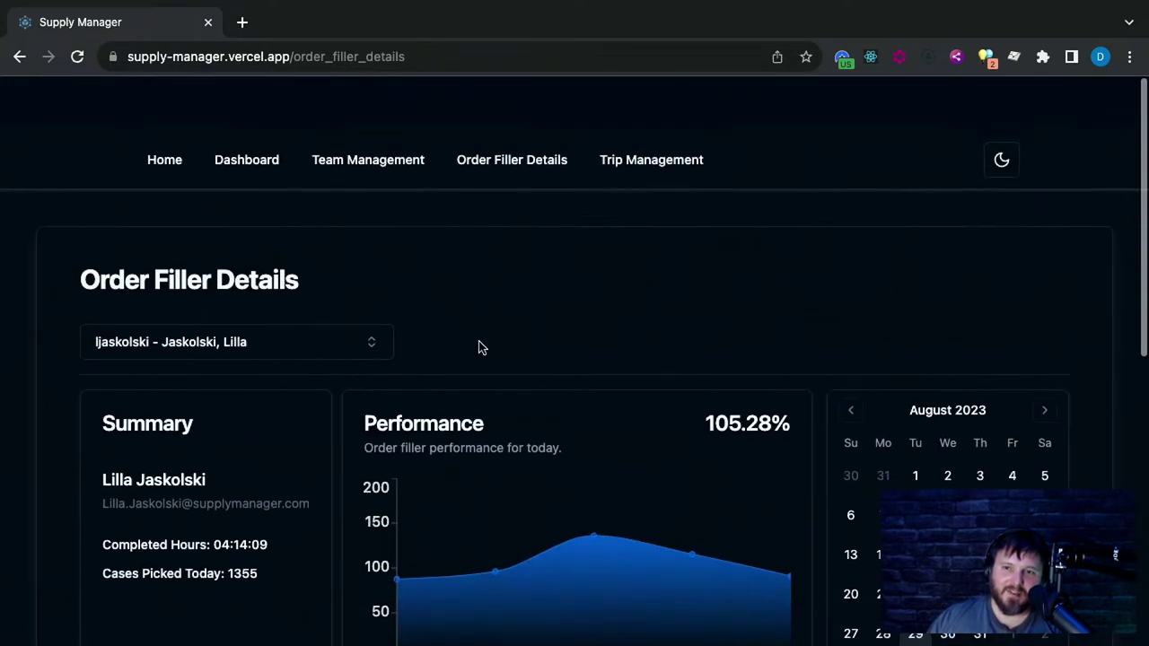
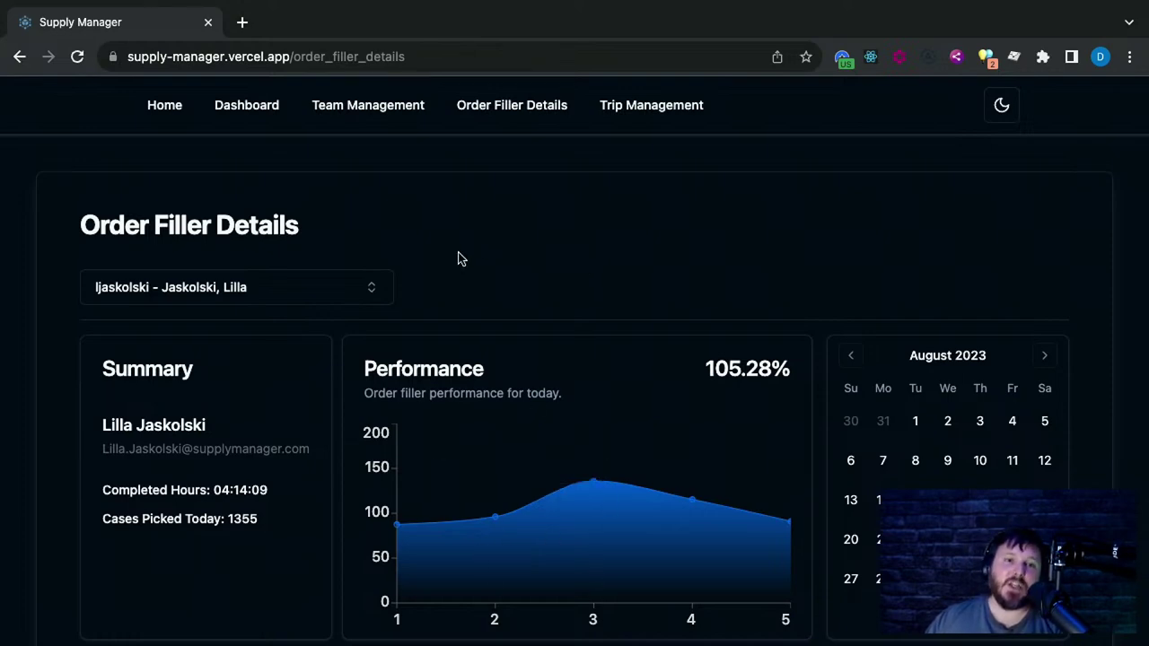
{"action": "scroll", "coordinate": [481, 319], "scroll_direction": "down", "scroll_amount": 10}
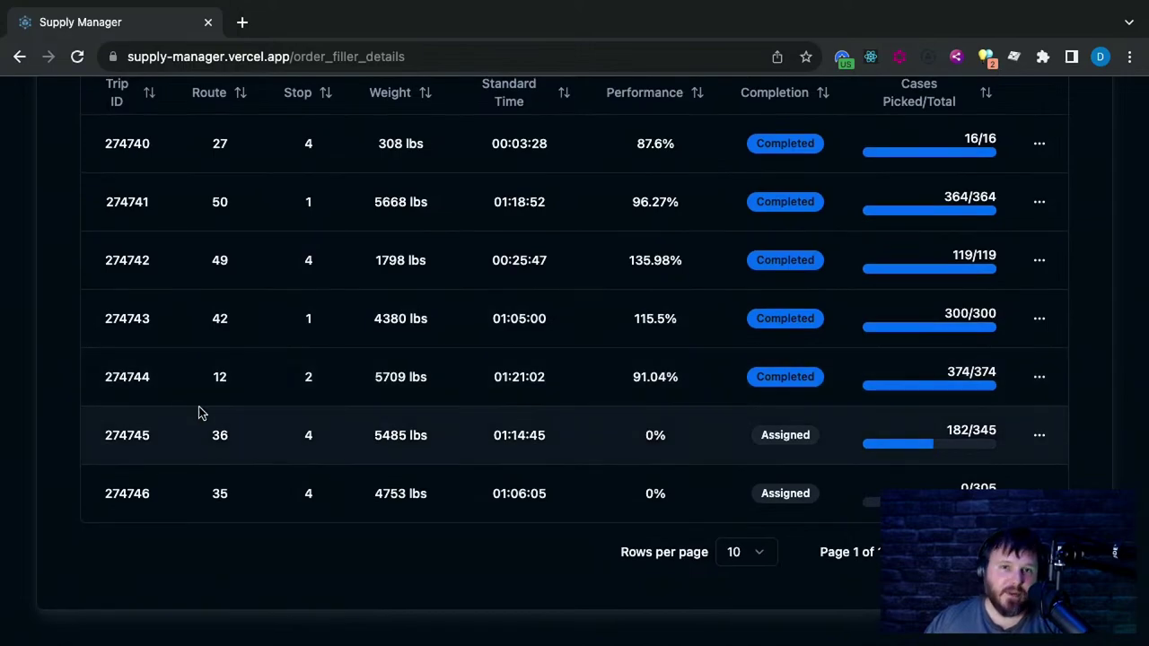
{"action": "scroll", "coordinate": [370, 405], "scroll_direction": "up", "scroll_amount": 12}
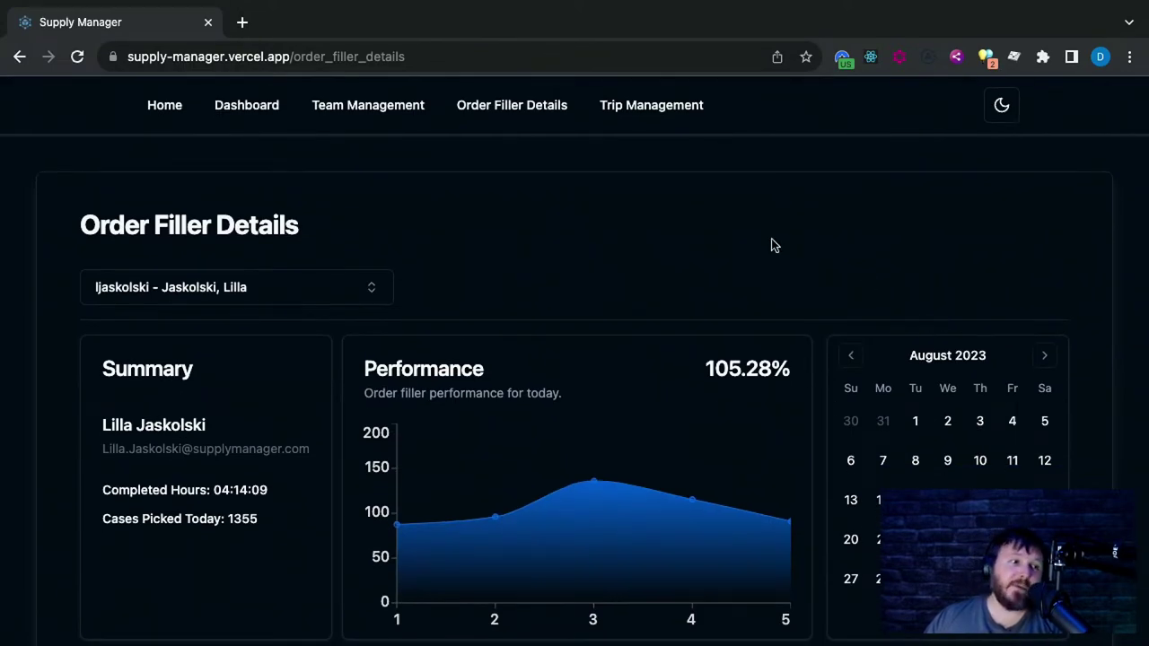
{"action": "scroll", "coordinate": [770, 247], "scroll_direction": "down", "scroll_amount": 10}
{"action": "scroll", "coordinate": [251, 485], "scroll_direction": "up", "scroll_amount": 12}
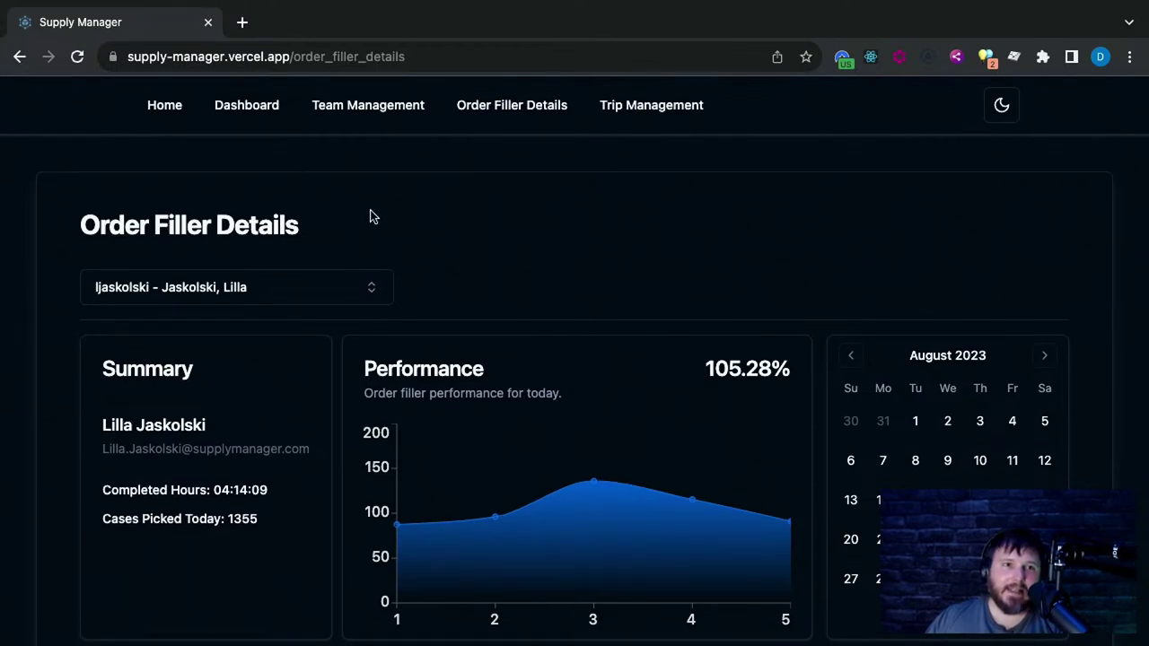
Go through Team Management and Order Filler Details to the Trip Management page and look over its trip table
{"action": "left_click", "coordinate": [356, 109]}
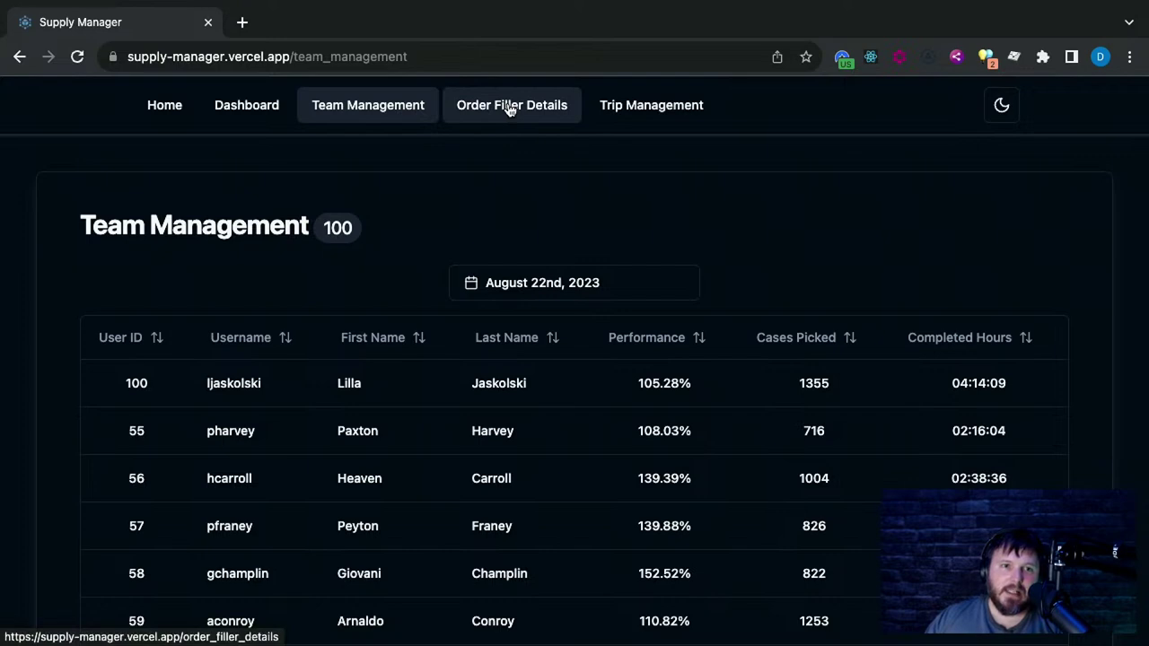
{"action": "left_click", "coordinate": [509, 108]}
{"action": "left_click", "coordinate": [662, 109]}
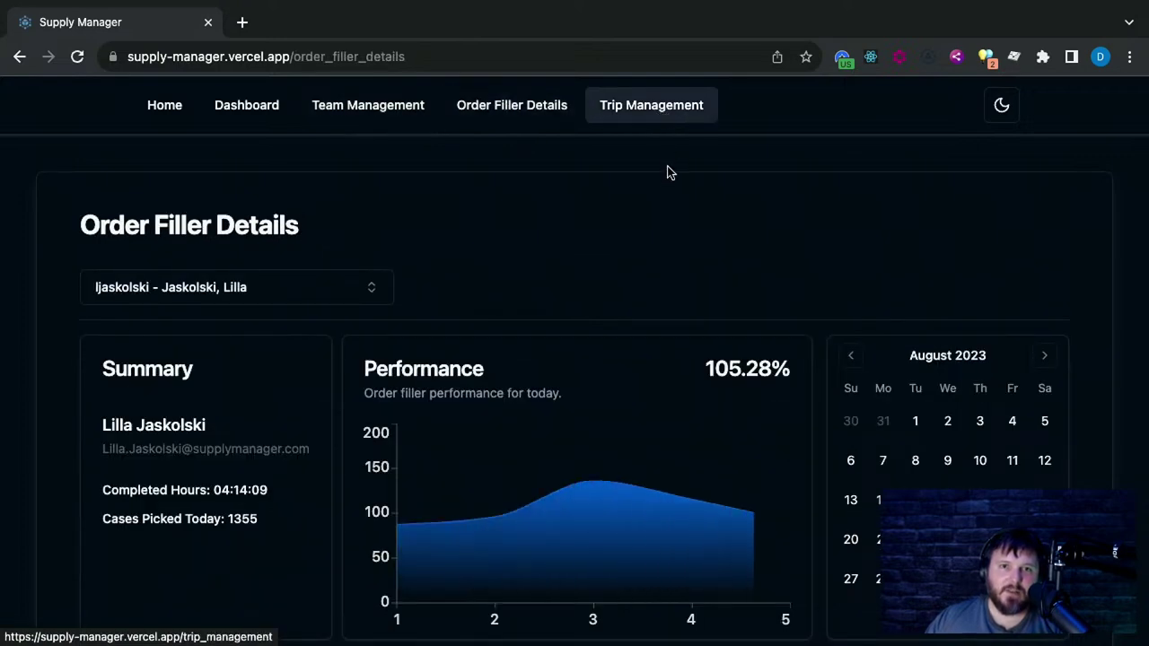
{"action": "scroll", "coordinate": [367, 351], "scroll_direction": "down", "scroll_amount": 3}
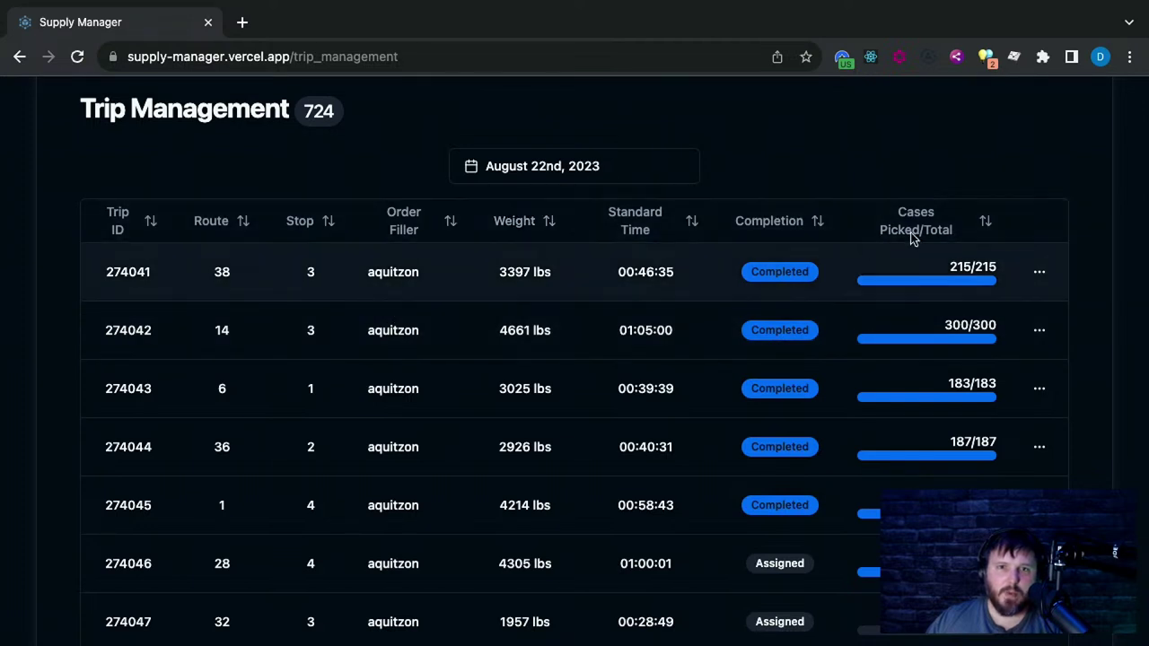
{"action": "scroll", "coordinate": [782, 313], "scroll_direction": "down", "scroll_amount": 6}
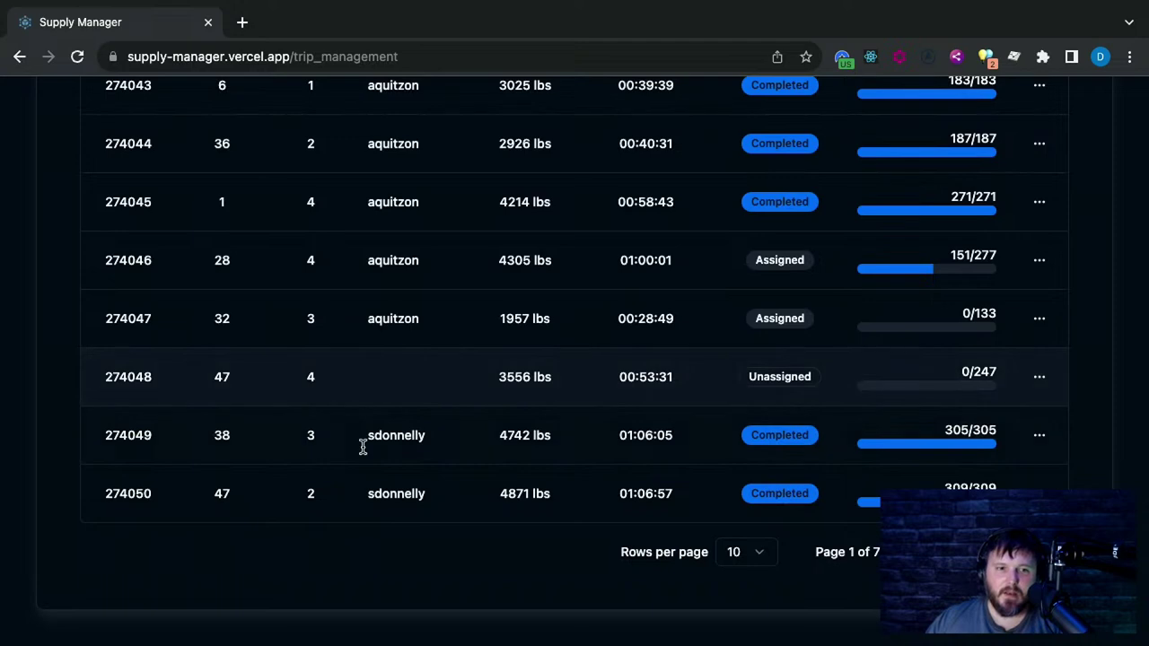
{"action": "scroll", "coordinate": [359, 458], "scroll_direction": "up", "scroll_amount": 8}
Check the date picker on Trip Management without changing the date and examine the listed trips' completion statuses
{"action": "left_click", "coordinate": [641, 289]}
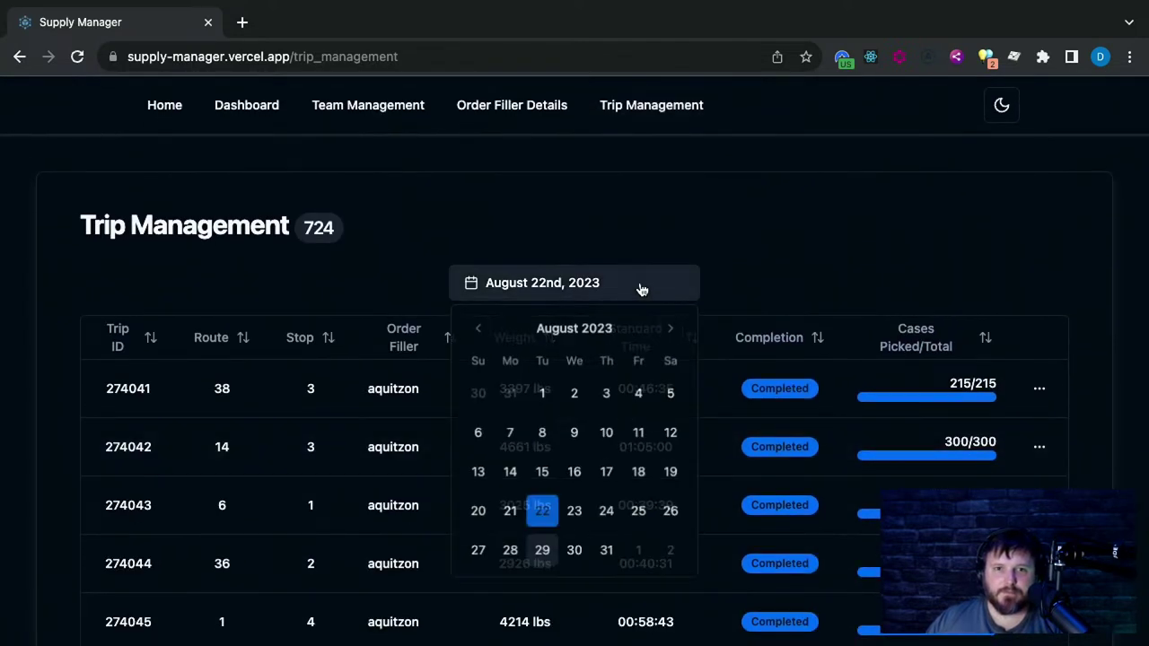
{"action": "left_click", "coordinate": [582, 247]}
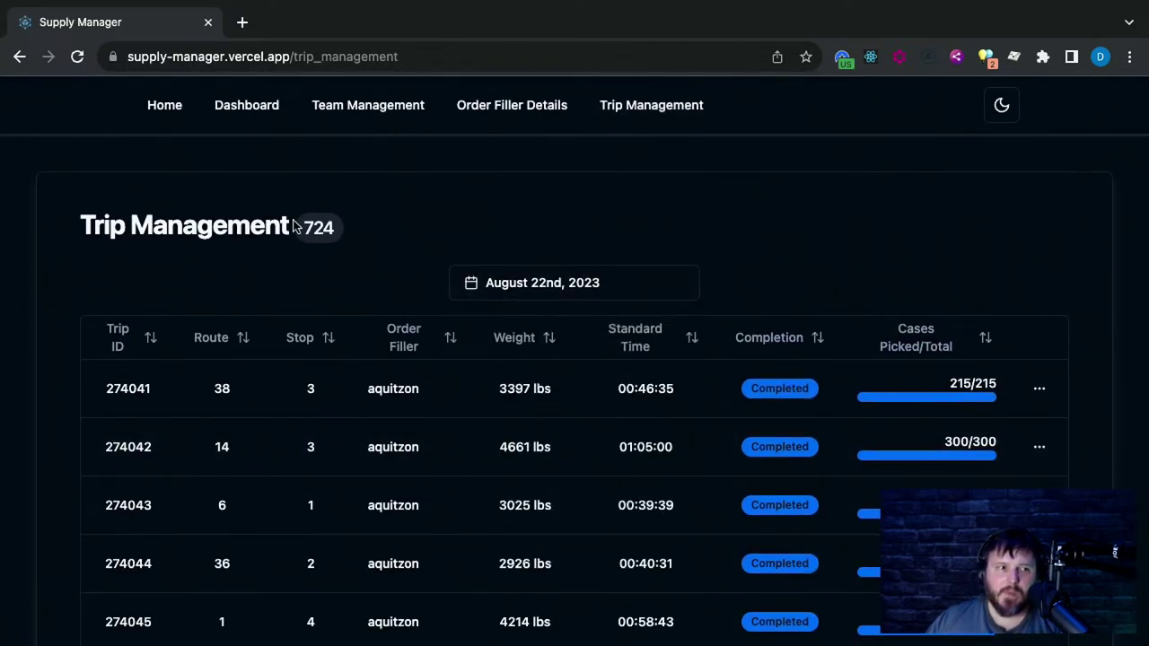
{"action": "scroll", "coordinate": [625, 380], "scroll_direction": "down", "scroll_amount": 5}
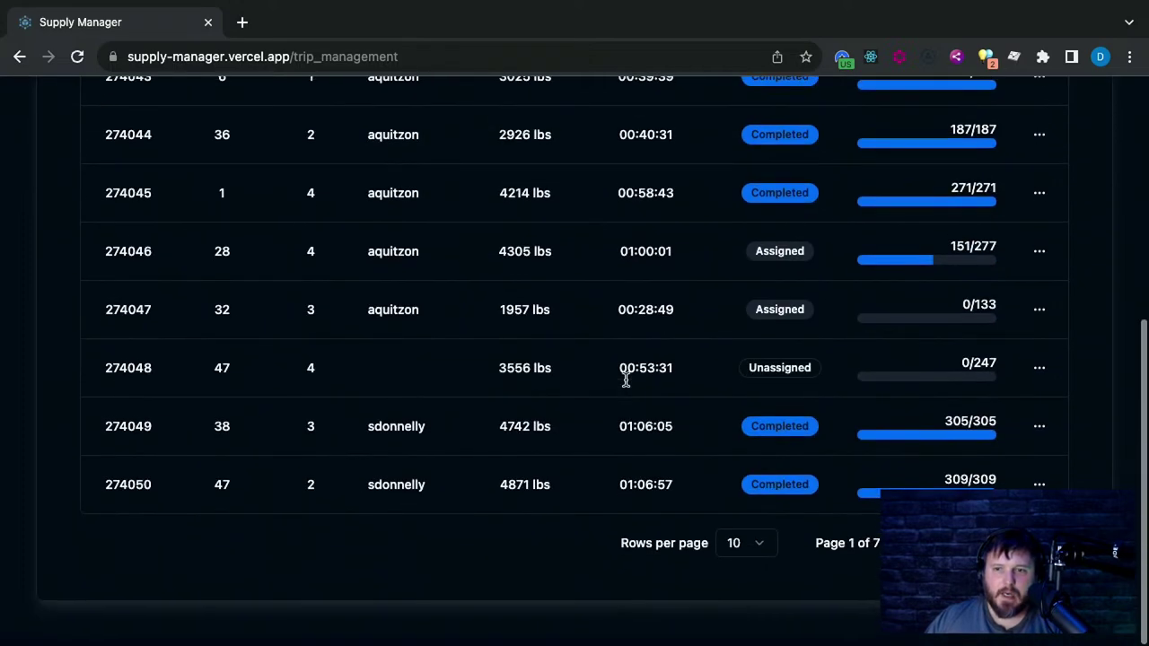
{"action": "scroll", "coordinate": [625, 374], "scroll_direction": "up", "scroll_amount": 6}
Switch the site to the Light theme and check how the Trip Management table looks in it
{"action": "left_click", "coordinate": [1000, 106]}
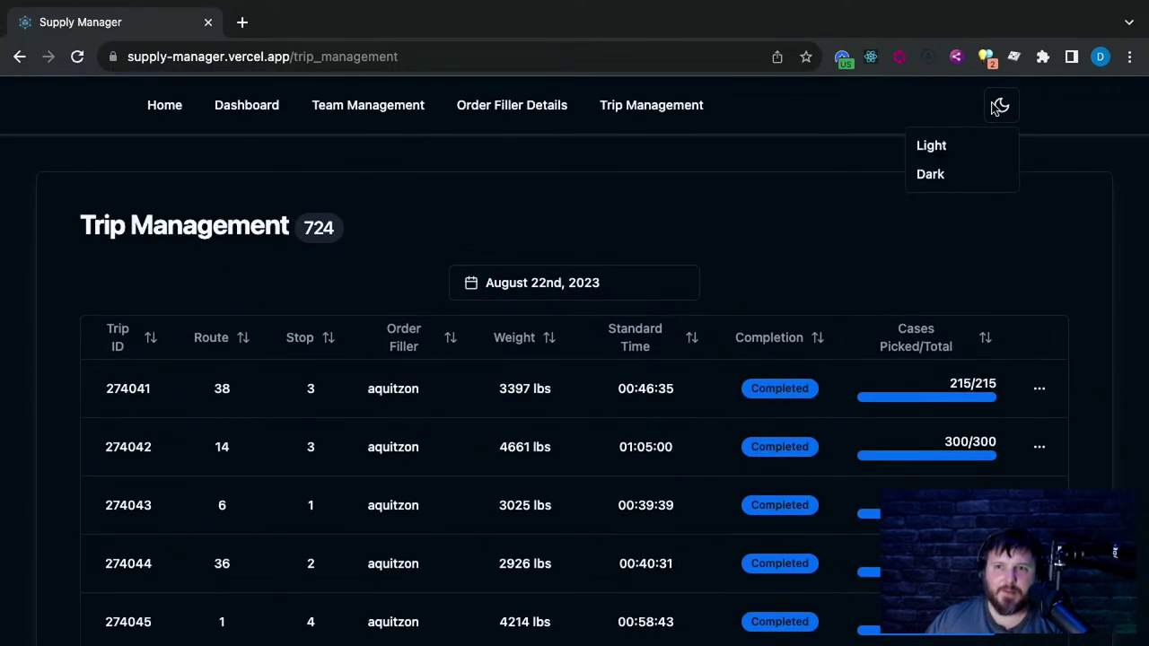
{"action": "left_click", "coordinate": [1005, 100]}
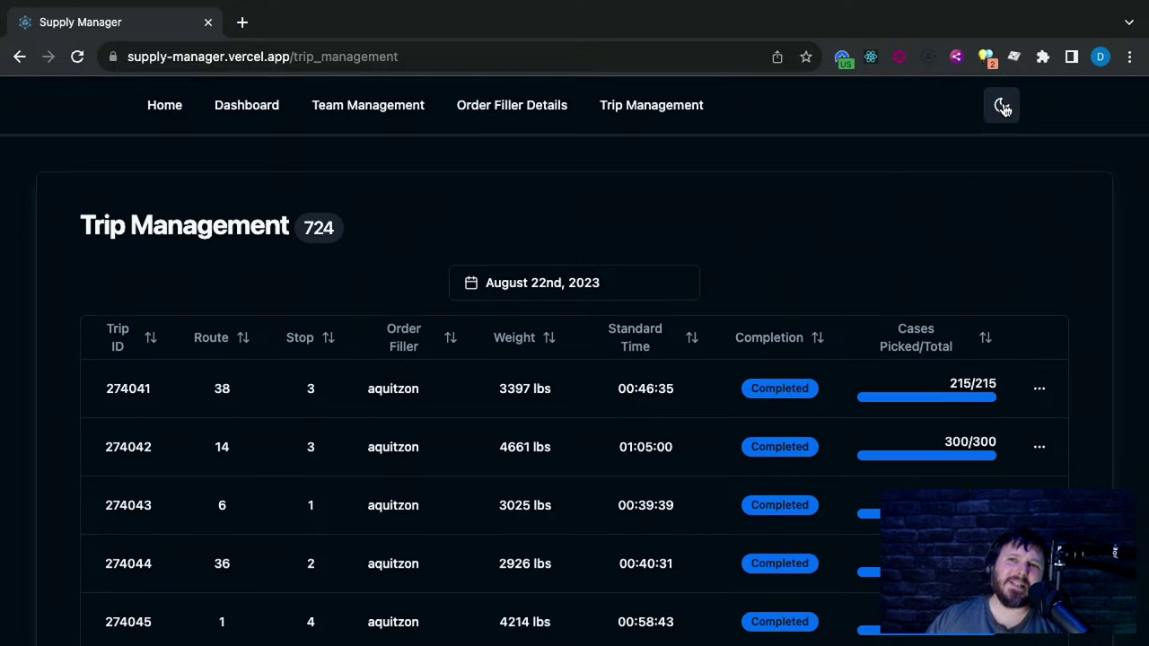
{"action": "left_click", "coordinate": [1002, 107]}
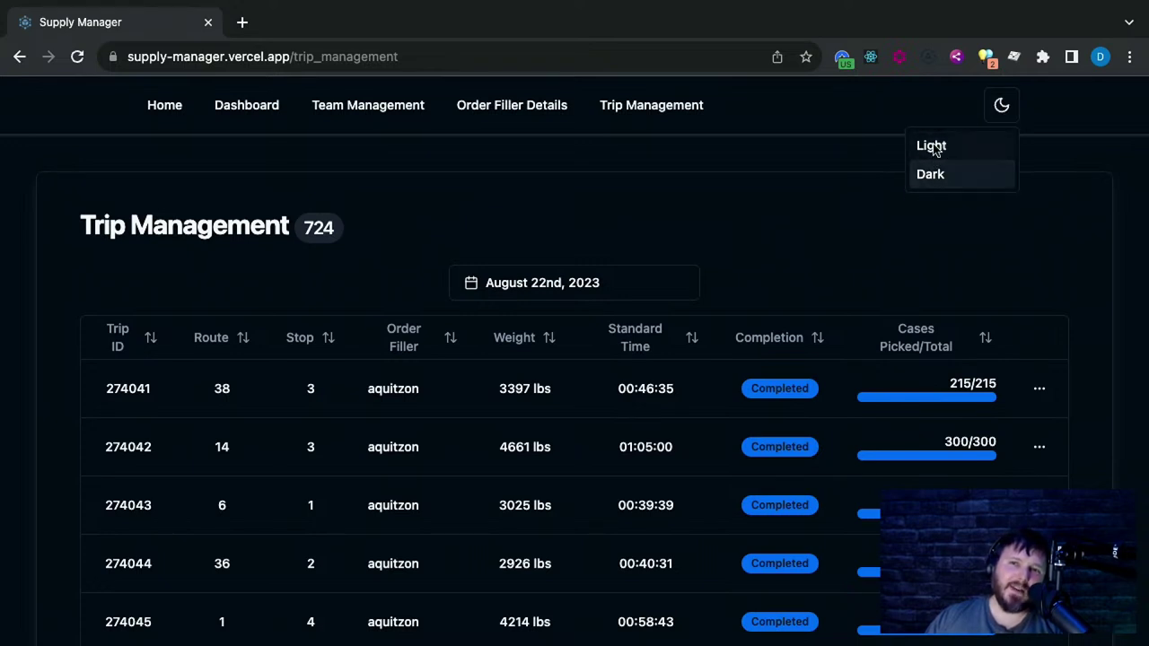
{"action": "left_click", "coordinate": [1003, 108]}
{"action": "left_click", "coordinate": [1003, 108]}
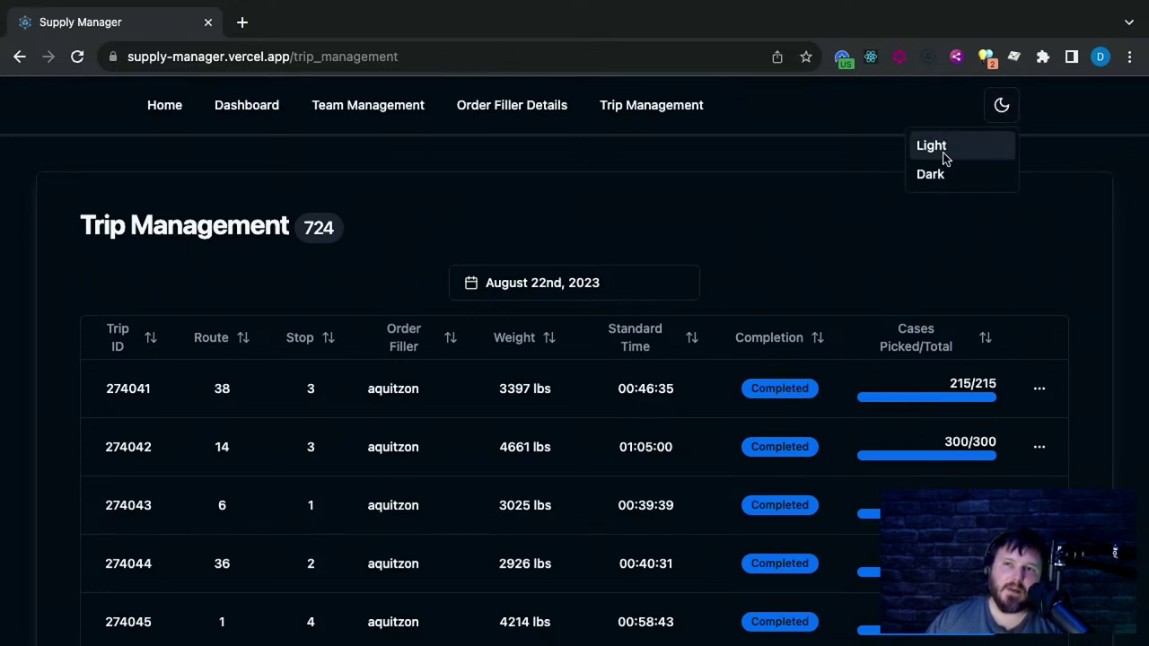
{"action": "left_click", "coordinate": [942, 149]}
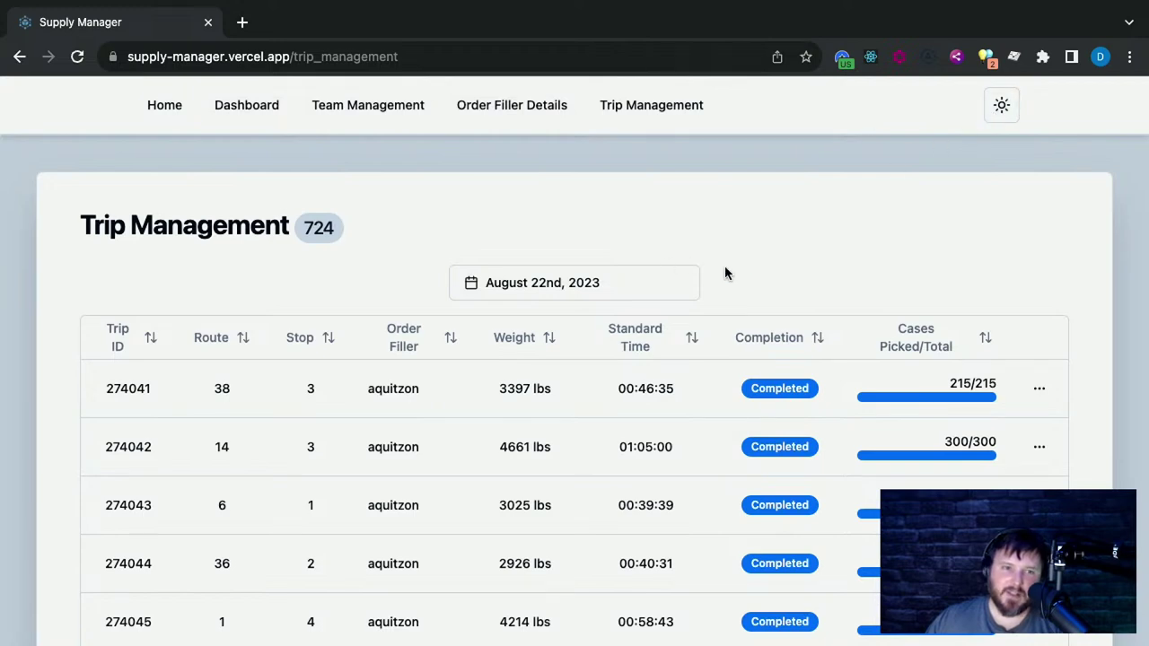
{"action": "scroll", "coordinate": [709, 285], "scroll_direction": "down", "scroll_amount": 5}
{"action": "scroll", "coordinate": [389, 398], "scroll_direction": "up", "scroll_amount": 5}
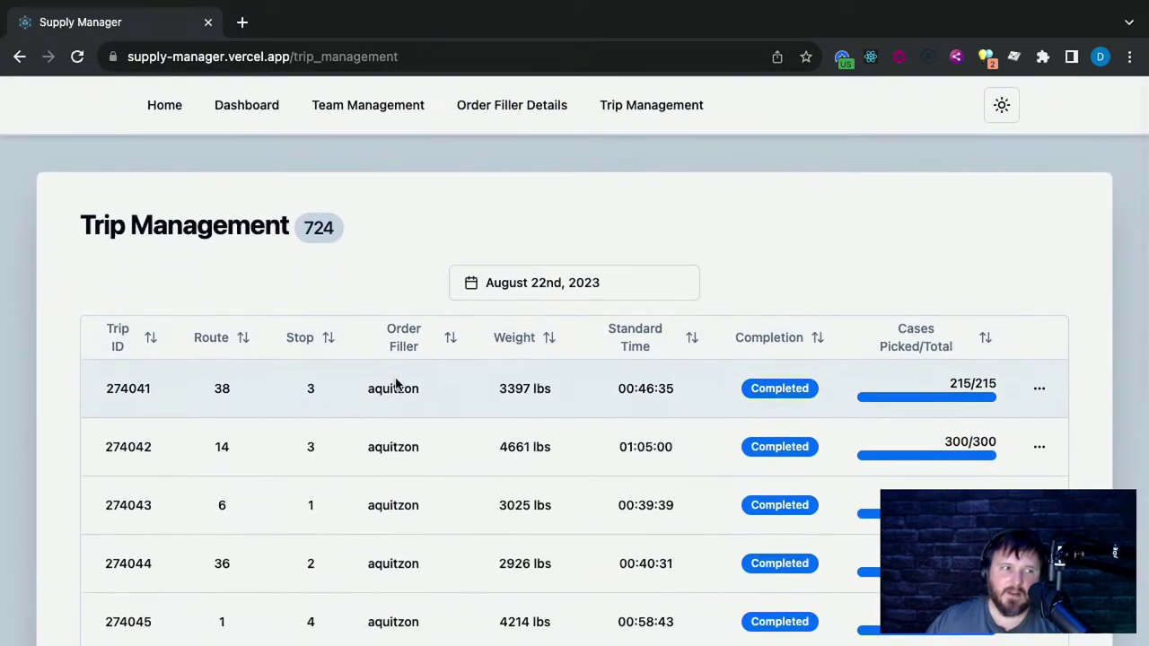
Return to the home page and launch the live demo to reach the Dashboard
{"action": "left_click", "coordinate": [628, 116]}
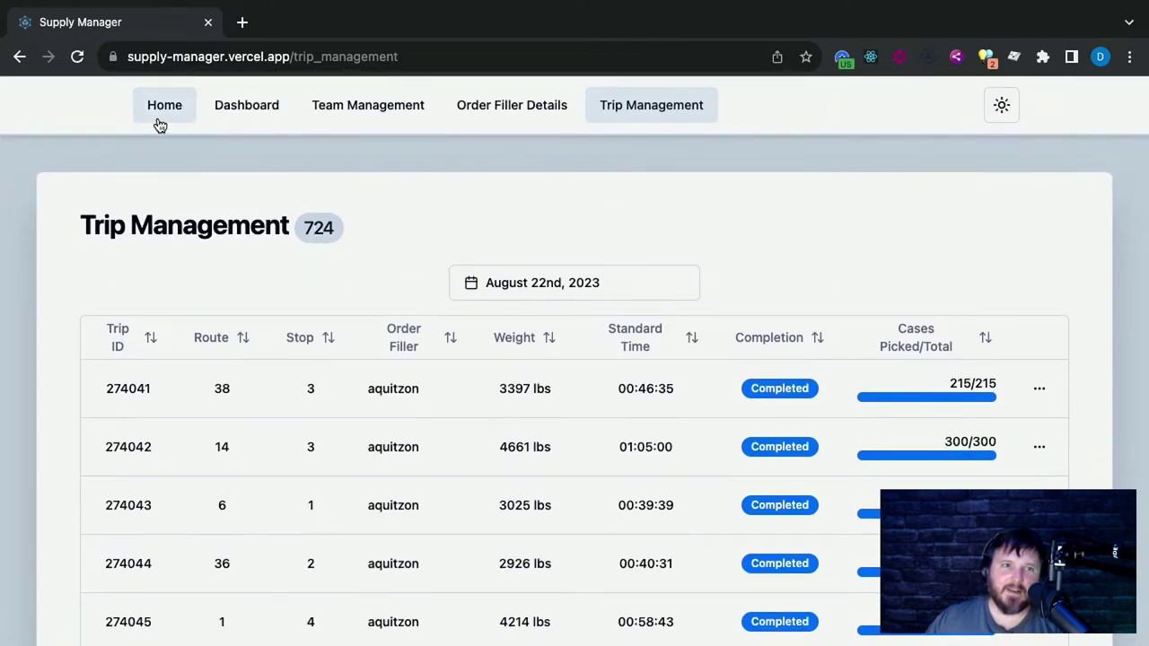
{"action": "left_click", "coordinate": [160, 126]}
{"action": "scroll", "coordinate": [314, 323], "scroll_direction": "down", "scroll_amount": 4}
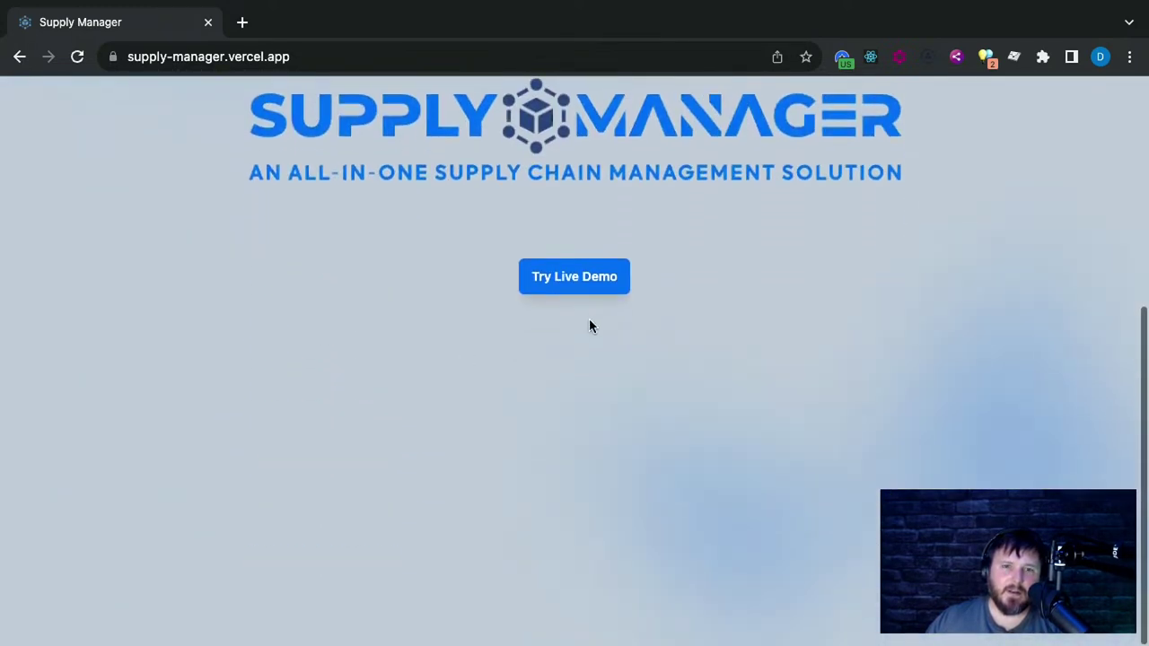
{"action": "left_click", "coordinate": [586, 276]}
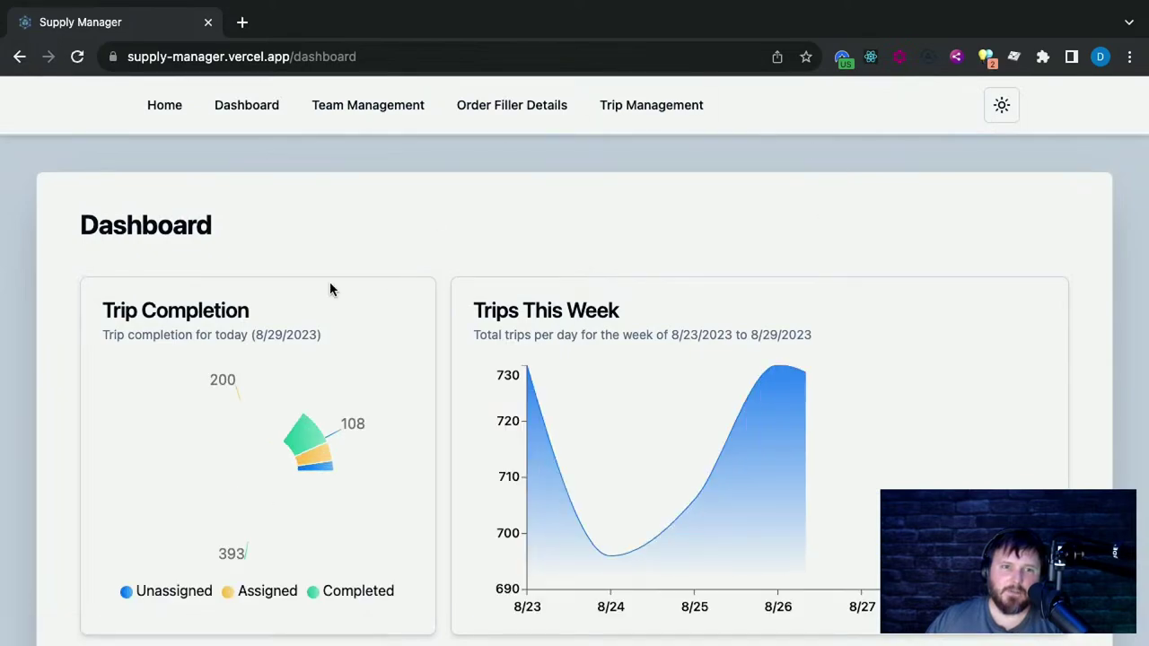
Examine the Dashboard's trip and volume charts and the Top Performers list in the light theme
{"action": "scroll", "coordinate": [418, 257], "scroll_direction": "down", "scroll_amount": 5}
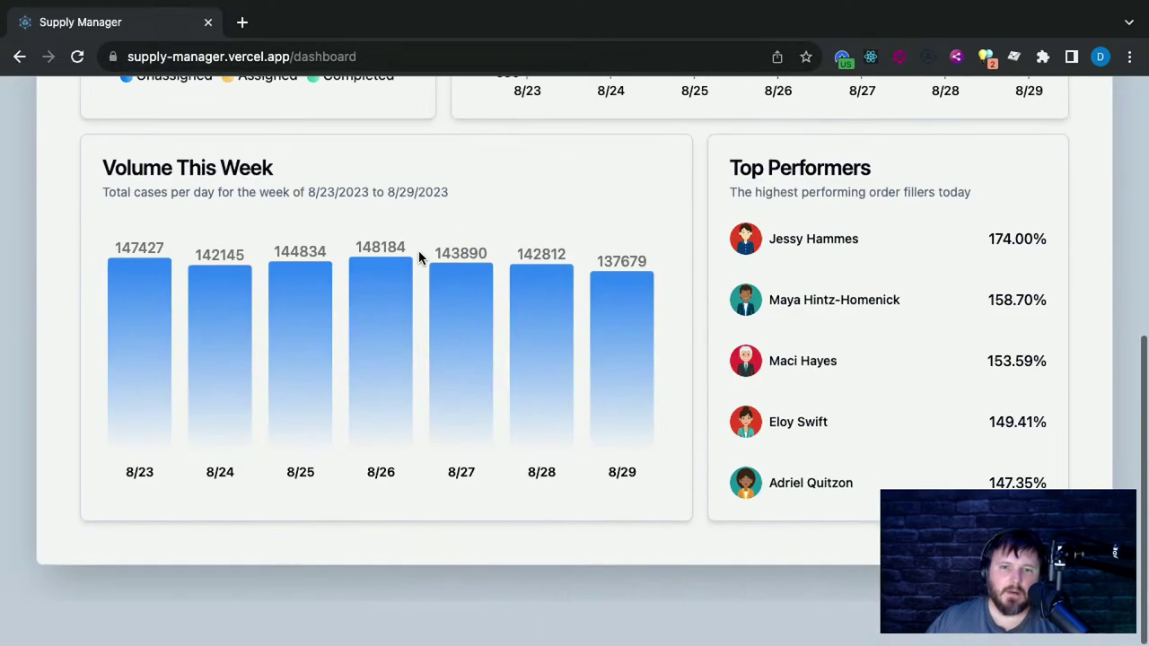
{"action": "scroll", "coordinate": [418, 251], "scroll_direction": "up", "scroll_amount": 6}
{"action": "scroll", "coordinate": [764, 296], "scroll_direction": "down", "scroll_amount": 5}
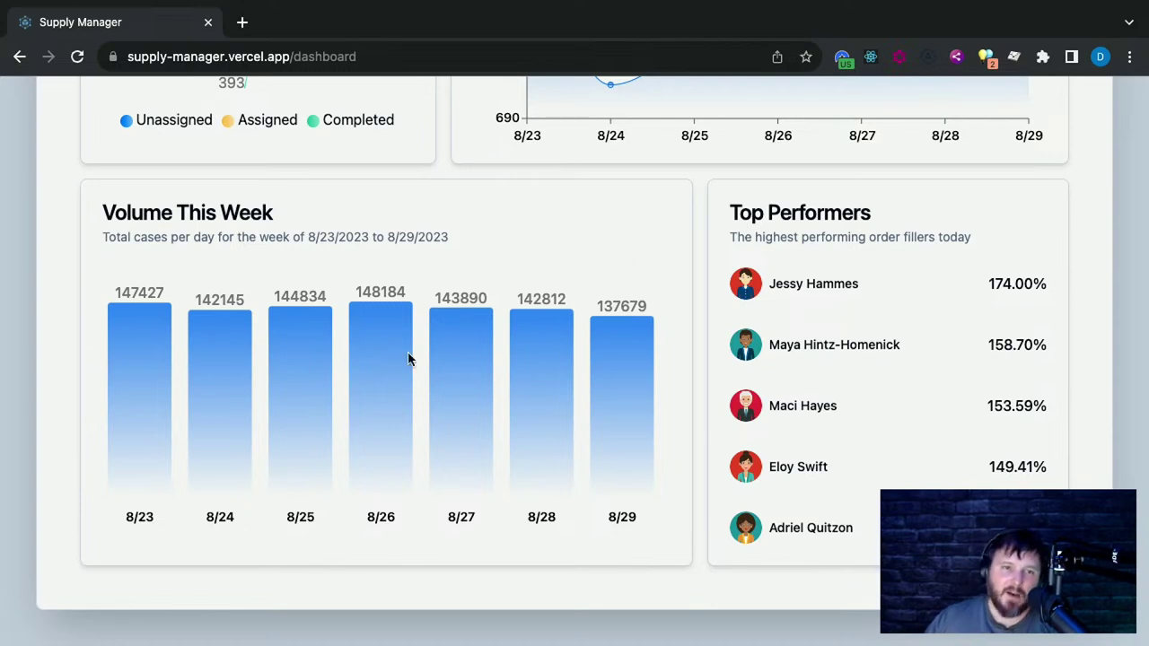
{"action": "scroll", "coordinate": [410, 359], "scroll_direction": "up", "scroll_amount": 5}
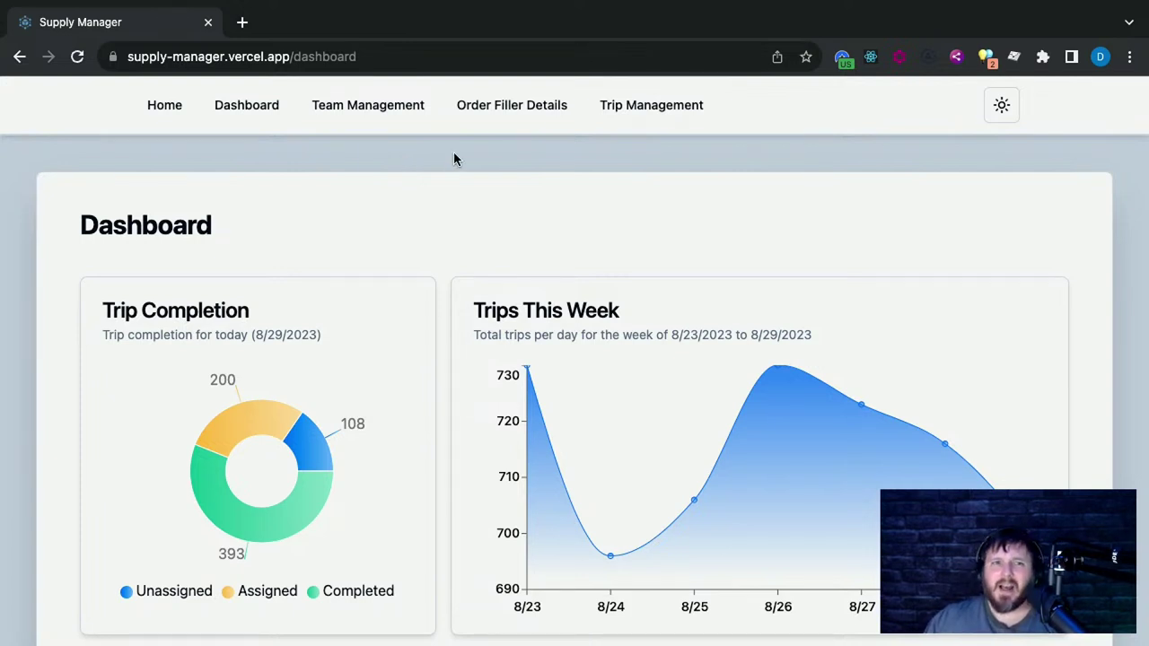
{"action": "scroll", "coordinate": [768, 235], "scroll_direction": "down", "scroll_amount": 5}
{"action": "scroll", "coordinate": [769, 242], "scroll_direction": "up", "scroll_amount": 5}
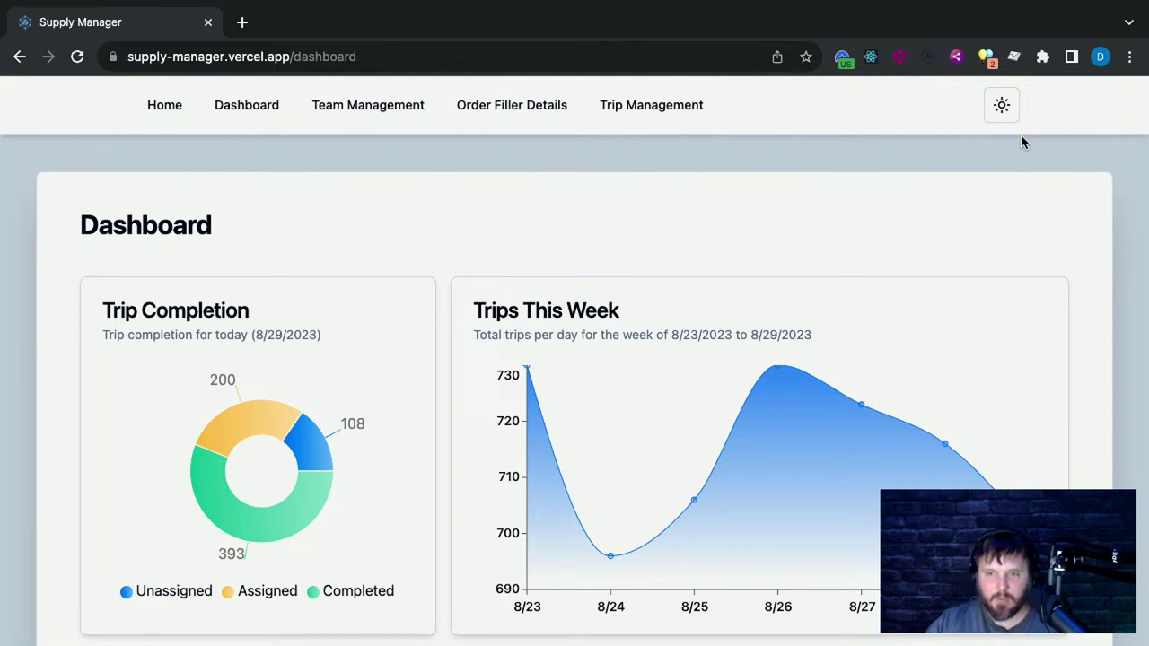
Open the developer tools, reload the Dashboard and compare its desktop layout with the iPhone XR preview at 414 x 896
{"action": "key", "text": "super+alt+i"}
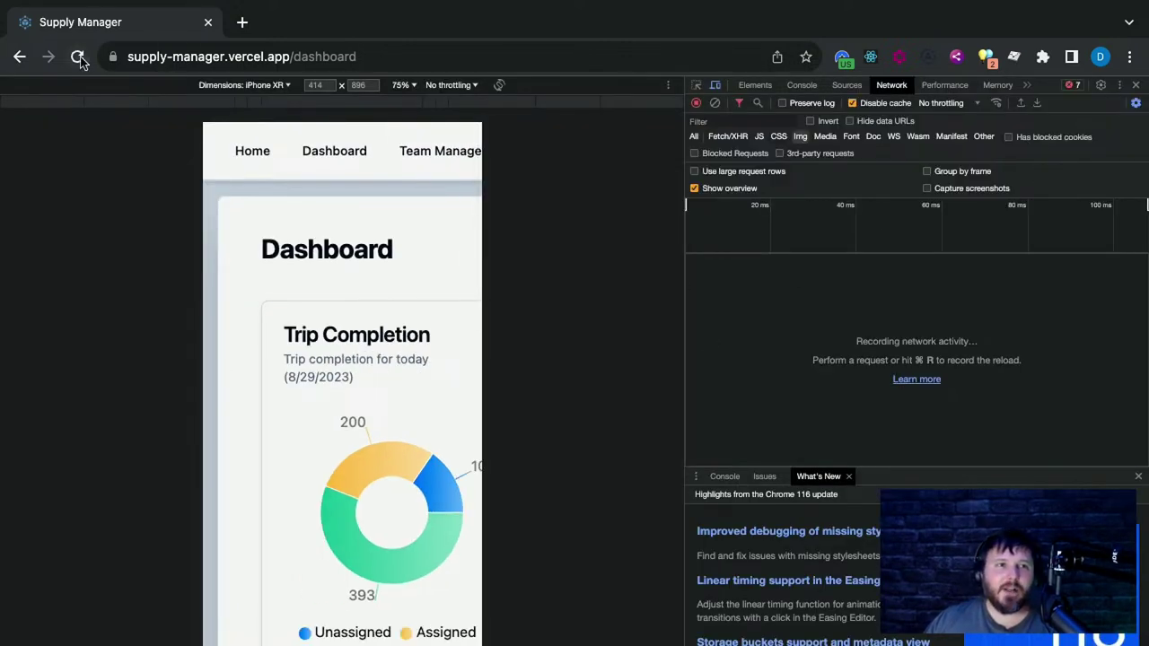
{"action": "left_click", "coordinate": [78, 56]}
{"action": "left_click", "coordinate": [715, 86]}
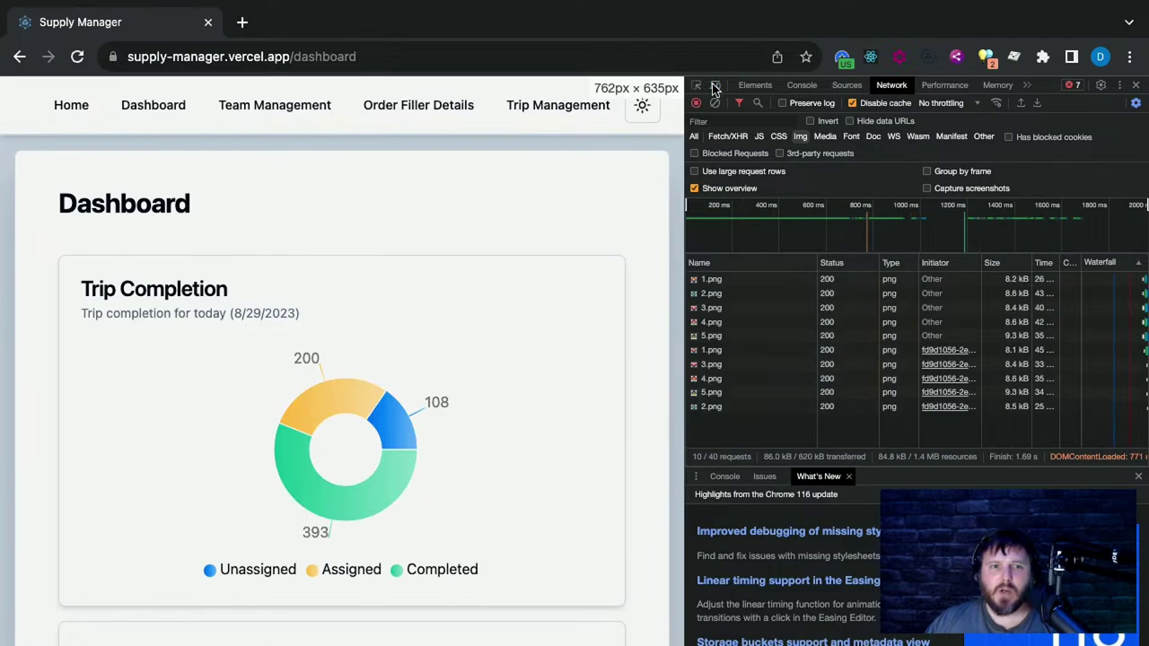
{"action": "left_click", "coordinate": [715, 85]}
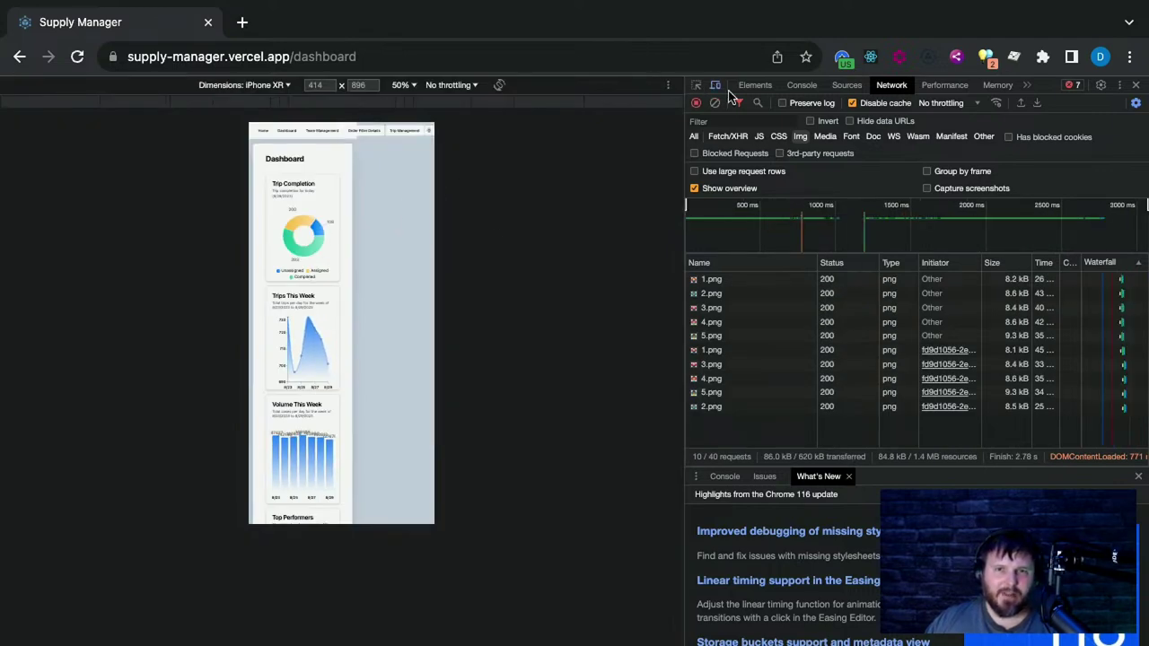
Compare the Dashboard in the Responsive preview with the iPhone XR preview and enlarge the preview area beside the developer tools
{"action": "left_click", "coordinate": [256, 85]}
{"action": "left_click", "coordinate": [250, 103]}
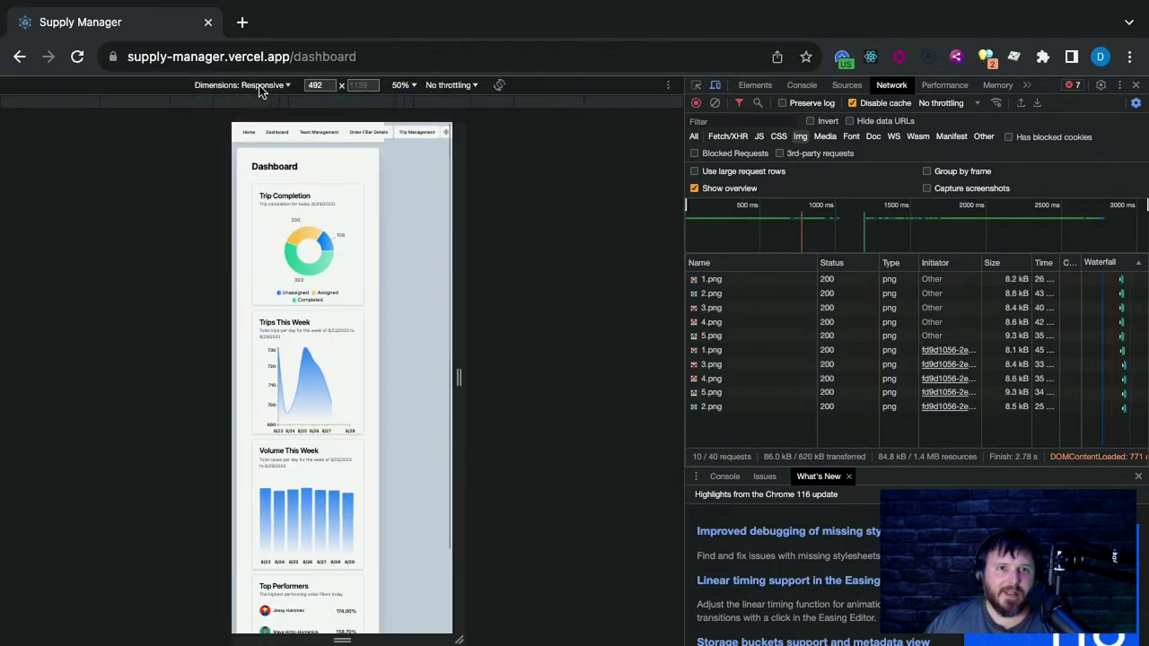
{"action": "left_click", "coordinate": [259, 85]}
{"action": "left_click", "coordinate": [251, 152]}
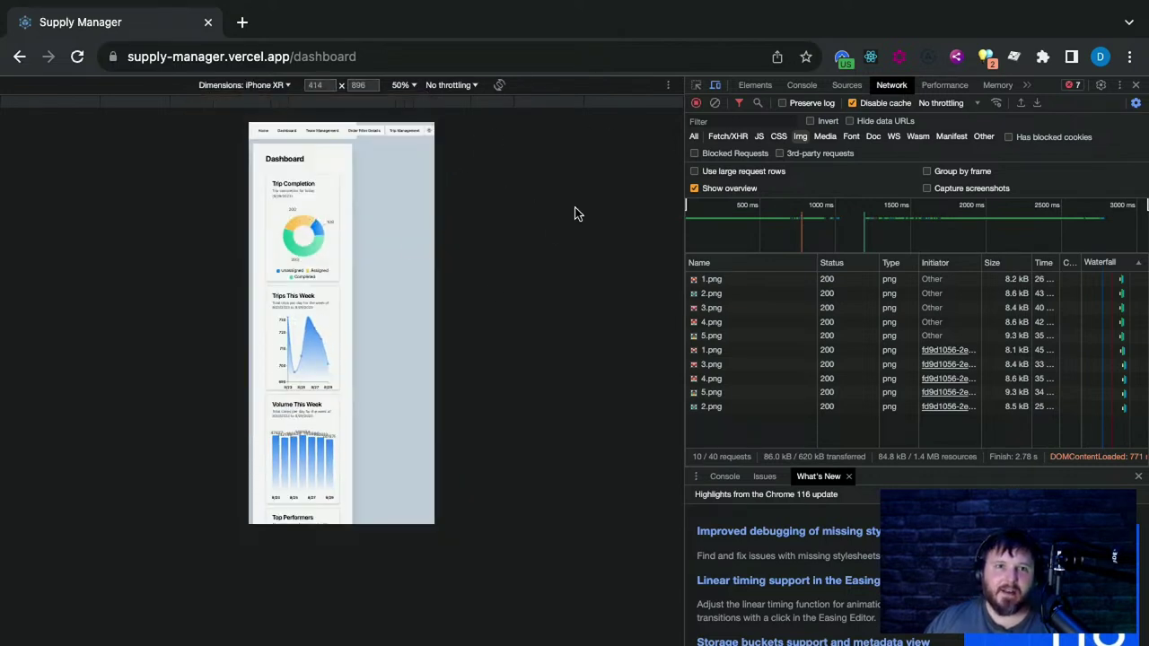
{"action": "left_click_drag", "start_coordinate": [684, 163], "coordinate": [799, 196]}
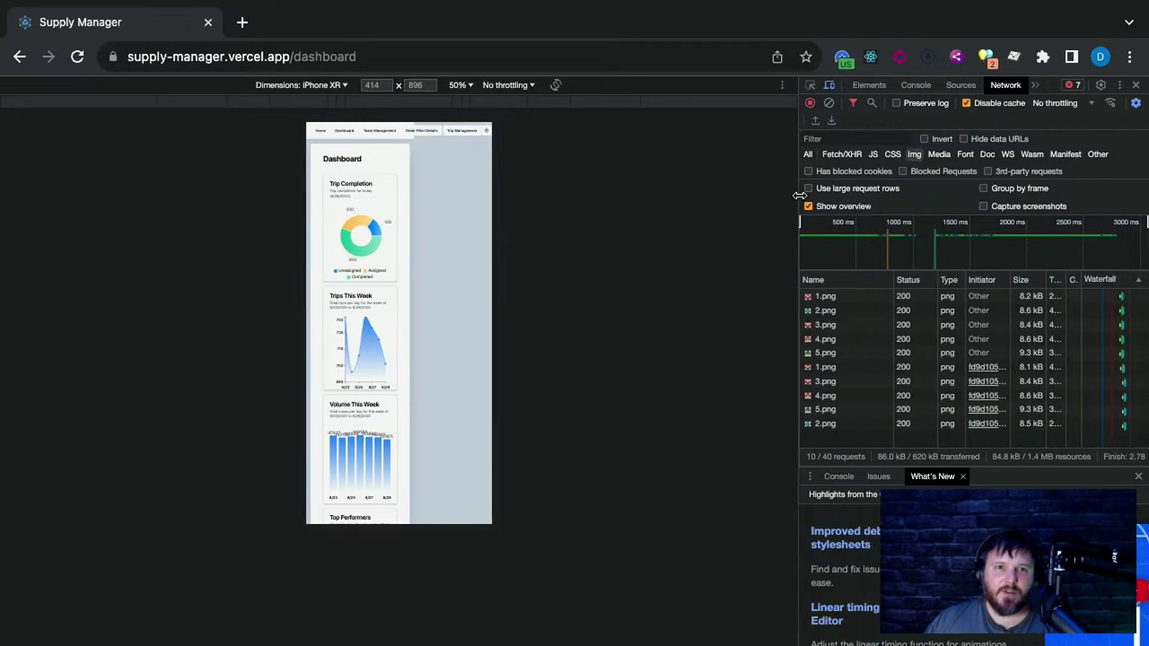
Set the preview dimensions to Responsive and reload the Dashboard with an emptied cache
{"action": "left_click", "coordinate": [332, 86]}
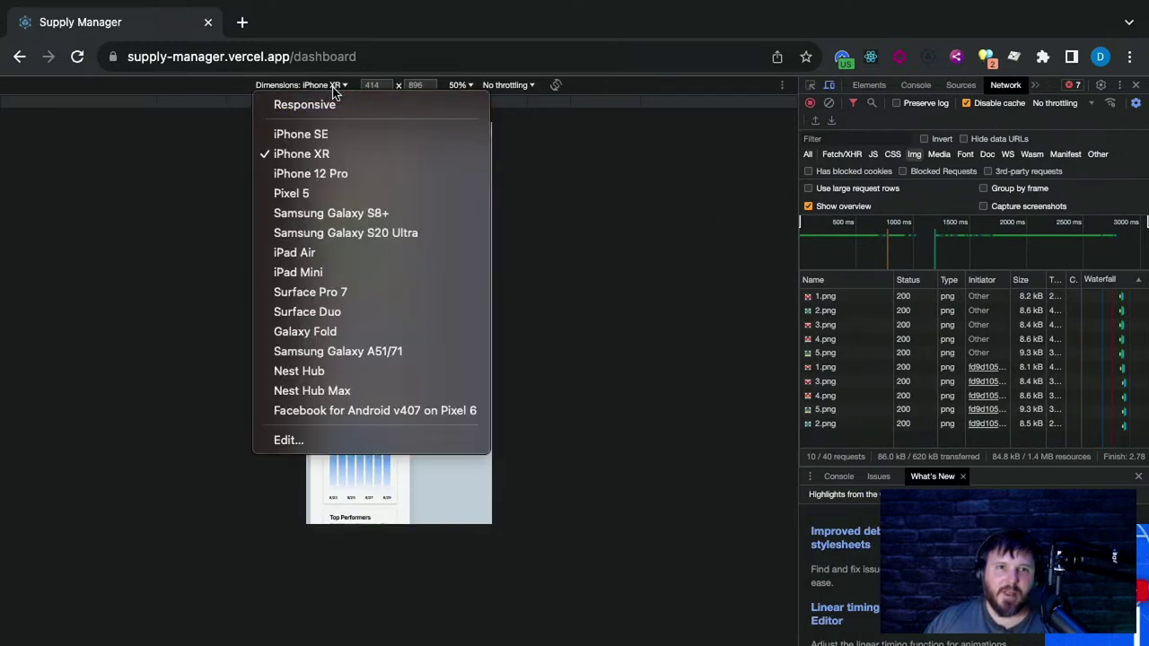
{"action": "left_click", "coordinate": [328, 104]}
{"action": "right_click", "coordinate": [78, 57]}
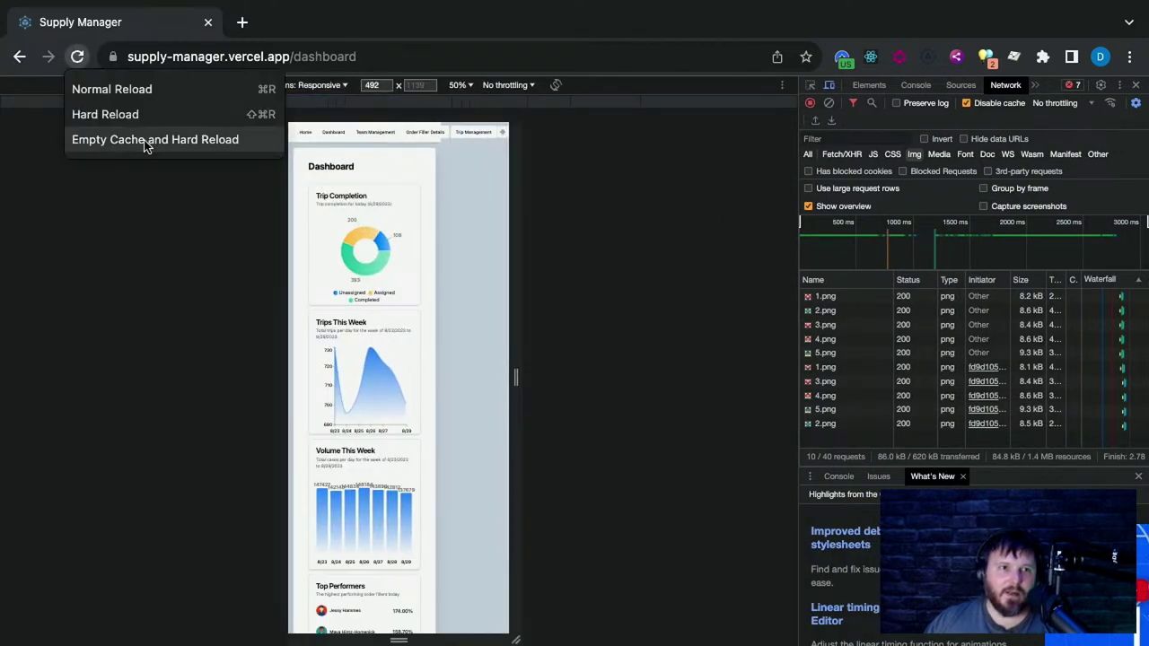
{"action": "left_click", "coordinate": [149, 140]}
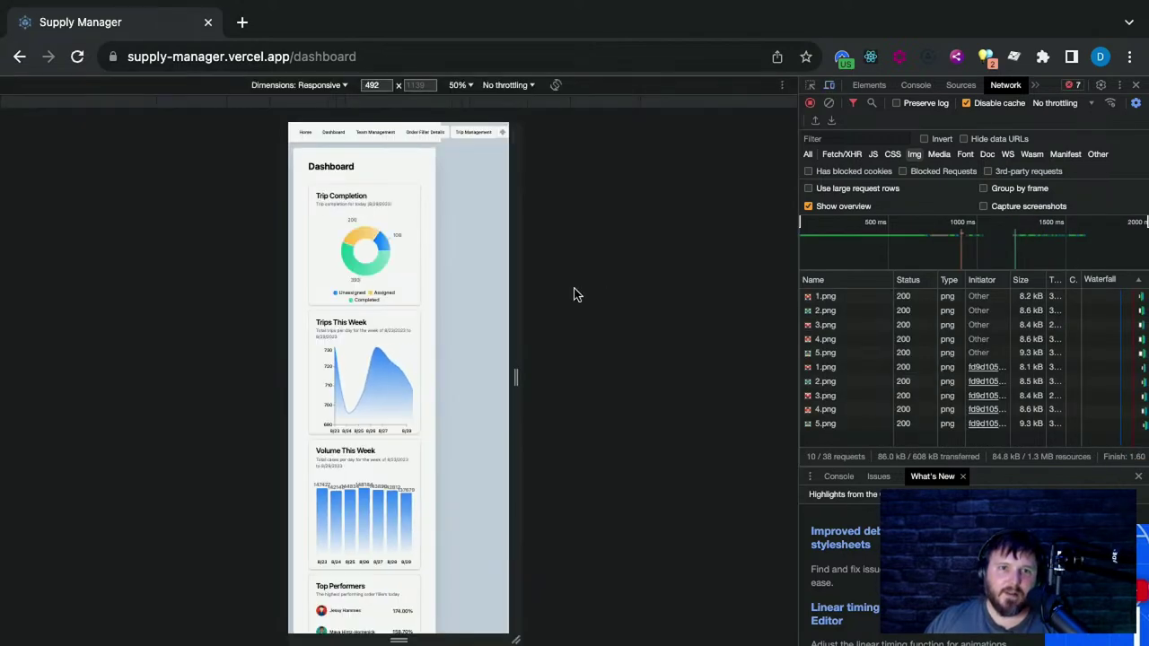
Check the Dashboard layout at preview widths of about 367, 804 and 776 px, with all network requests listed
{"action": "left_click_drag", "start_coordinate": [515, 333], "coordinate": [487, 342]}
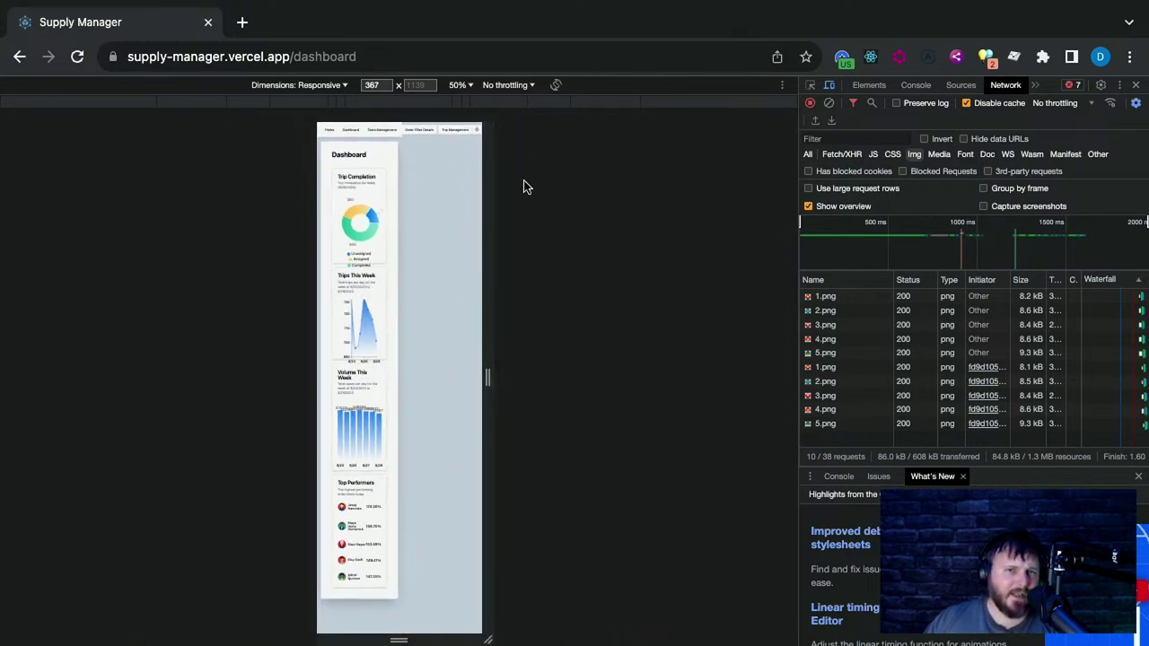
{"action": "left_click_drag", "start_coordinate": [490, 254], "coordinate": [591, 248]}
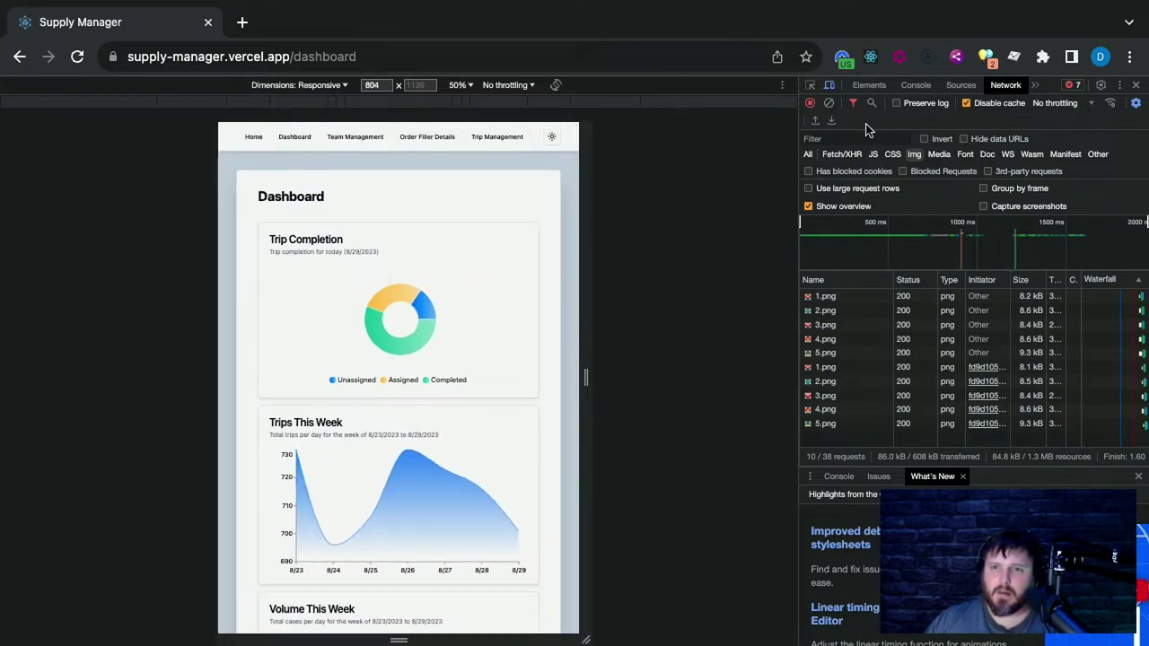
{"action": "left_click", "coordinate": [808, 155]}
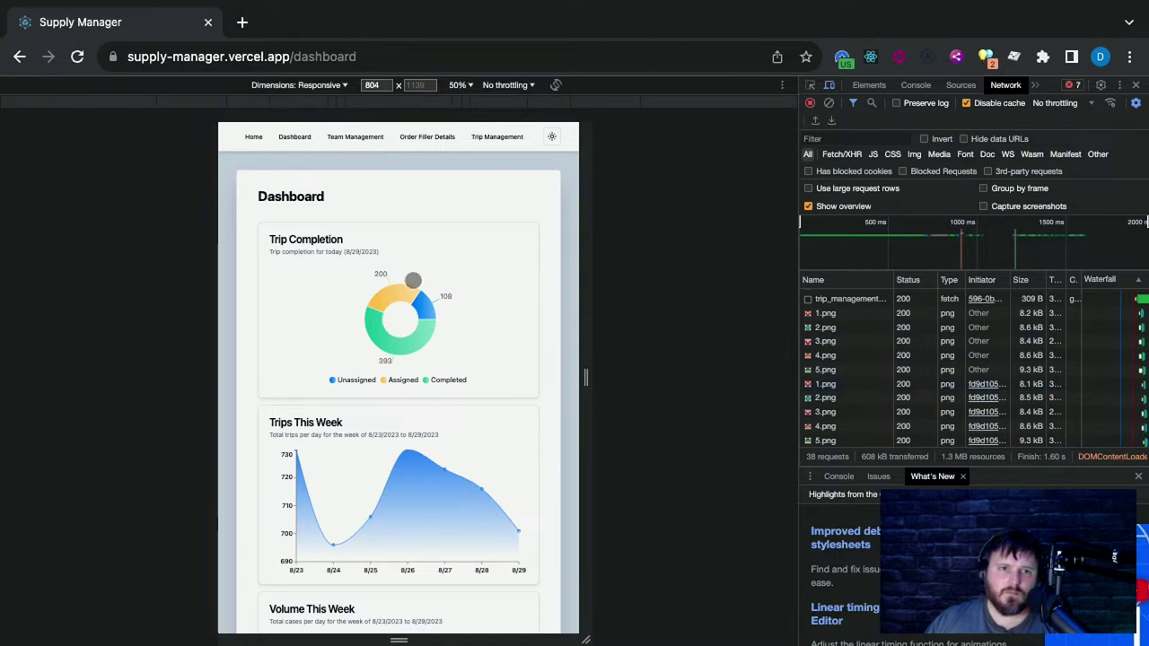
{"action": "mouse_move", "coordinate": [583, 207]}
{"action": "left_mouse_down"}
{"action": "mouse_move", "coordinate": [497, 218]}
{"action": "mouse_move", "coordinate": [579, 216]}
{"action": "left_mouse_up"}
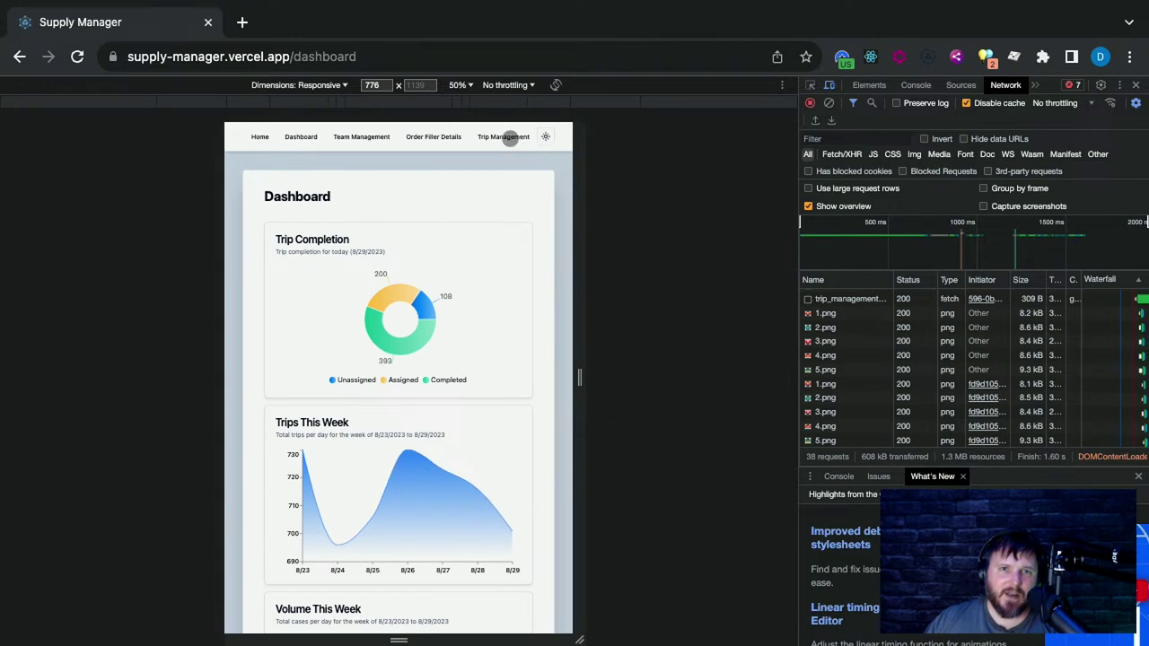
{"action": "scroll", "coordinate": [353, 163], "scroll_direction": "down", "scroll_amount": 2}
{"action": "scroll", "coordinate": [386, 169], "scroll_direction": "up", "scroll_amount": 2}
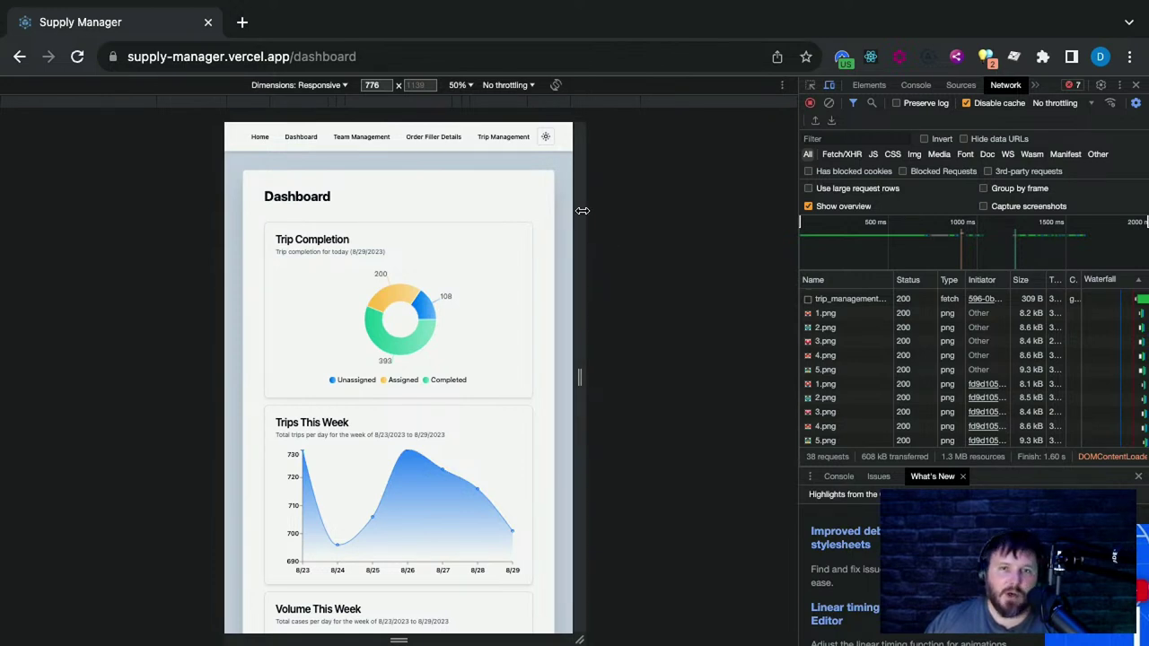
Compare the Dashboard's narrow layout at about 619 and 643 px with its wide layout at about 1537 and 1371 px
{"action": "left_click_drag", "start_coordinate": [583, 210], "coordinate": [544, 221]}
{"action": "scroll", "coordinate": [494, 241], "scroll_direction": "down", "scroll_amount": 1}
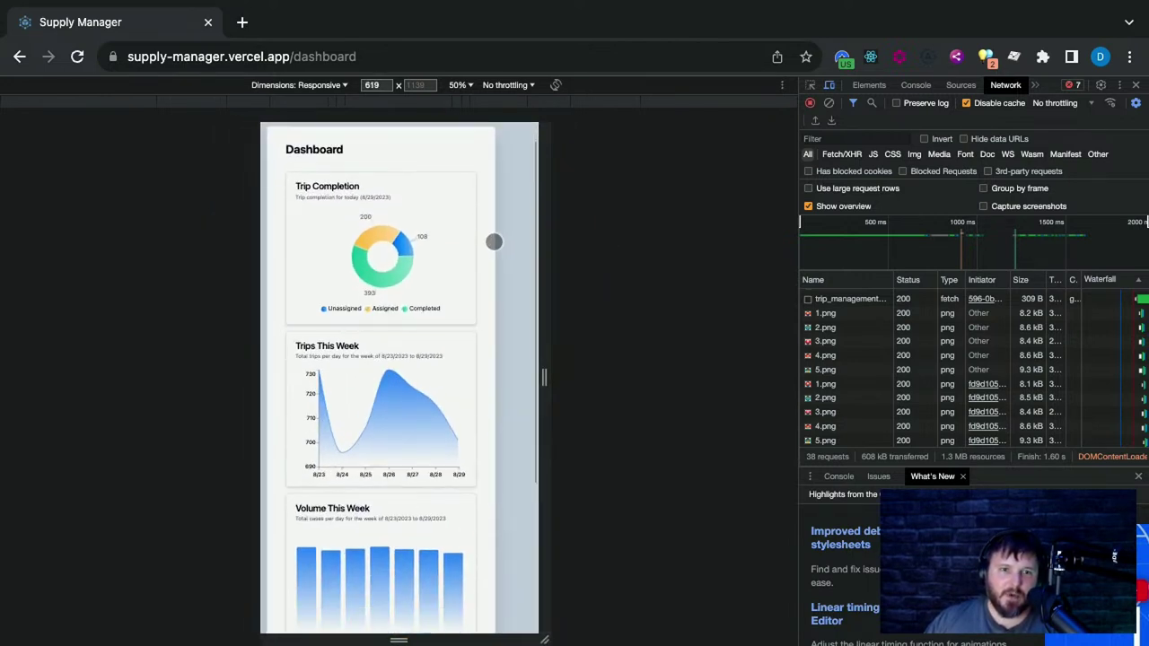
{"action": "scroll", "coordinate": [493, 241], "scroll_direction": "down", "scroll_amount": 4}
{"action": "left_click_drag", "start_coordinate": [543, 377], "coordinate": [752, 360]}
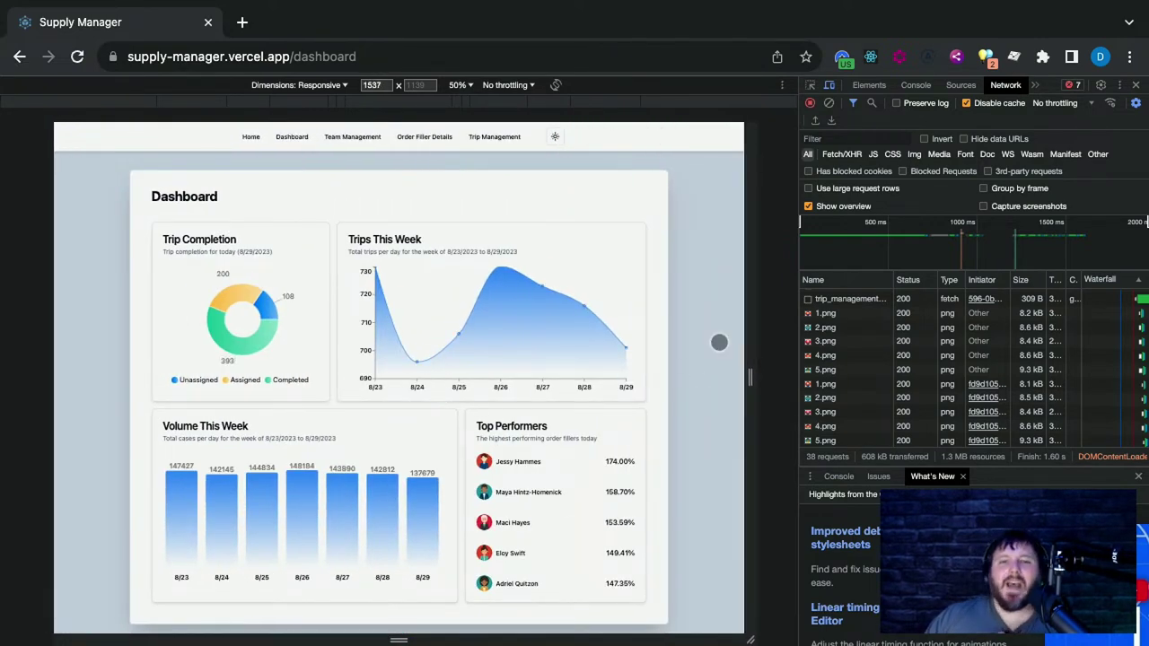
{"action": "left_click_drag", "start_coordinate": [750, 309], "coordinate": [554, 313]}
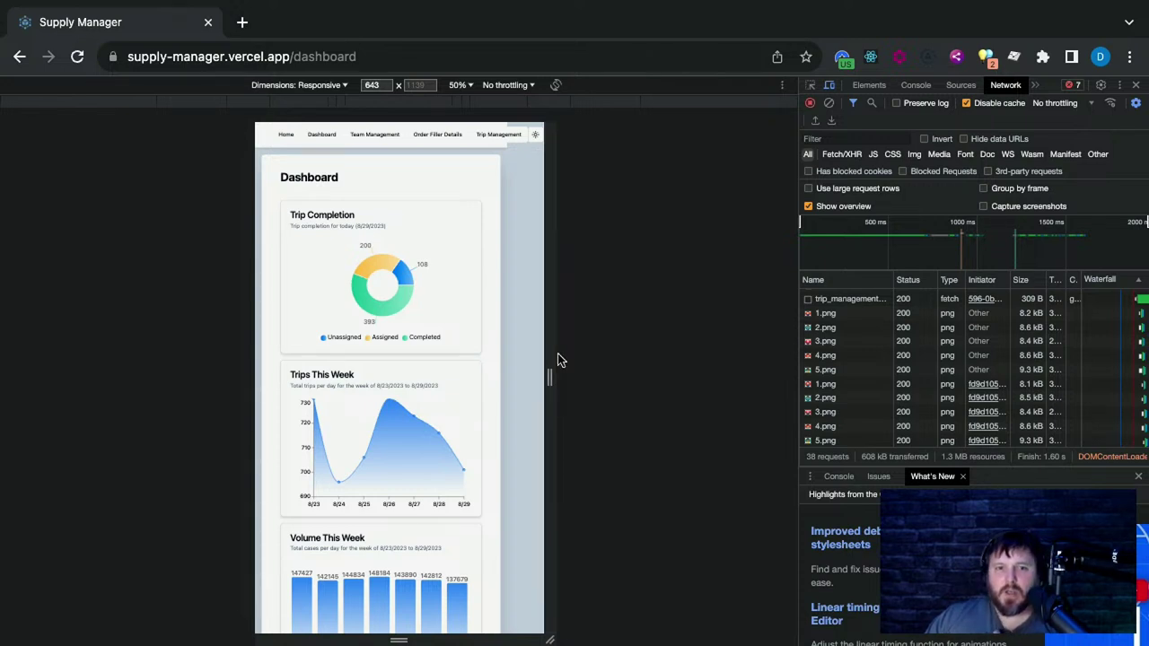
{"action": "left_click_drag", "start_coordinate": [551, 359], "coordinate": [719, 313]}
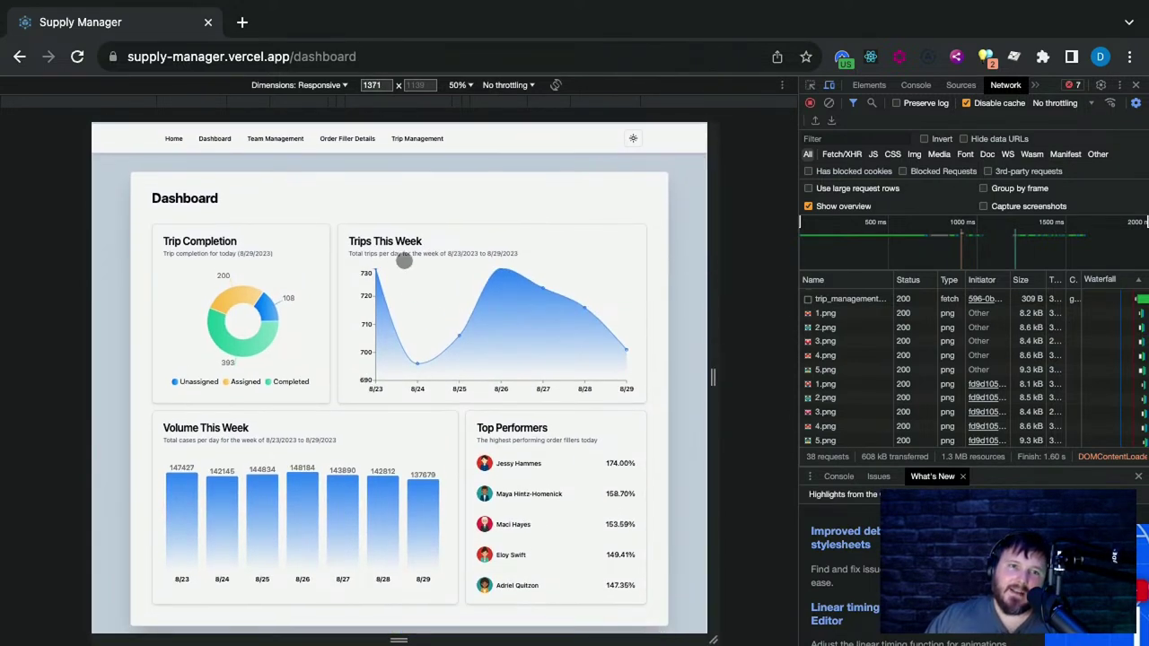
Check how the navigation bar and cards shift at preview widths of about 1546, 1198, 1497 and 1369 px
{"action": "left_click_drag", "start_coordinate": [710, 272], "coordinate": [752, 251]}
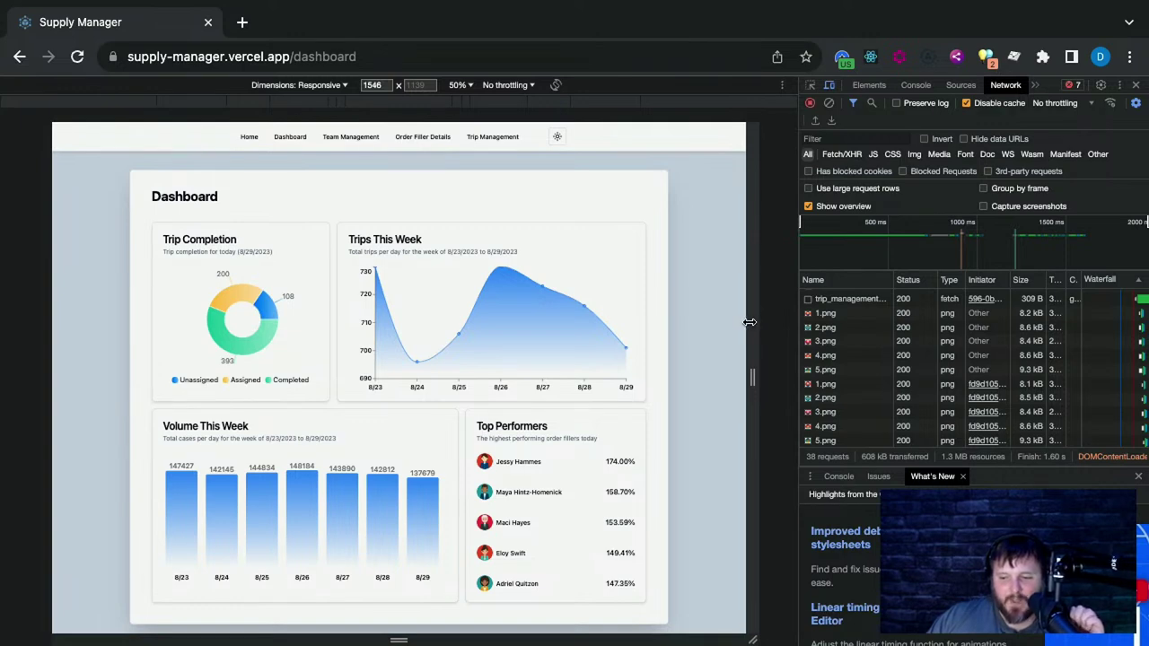
{"action": "left_click_drag", "start_coordinate": [749, 320], "coordinate": [669, 282]}
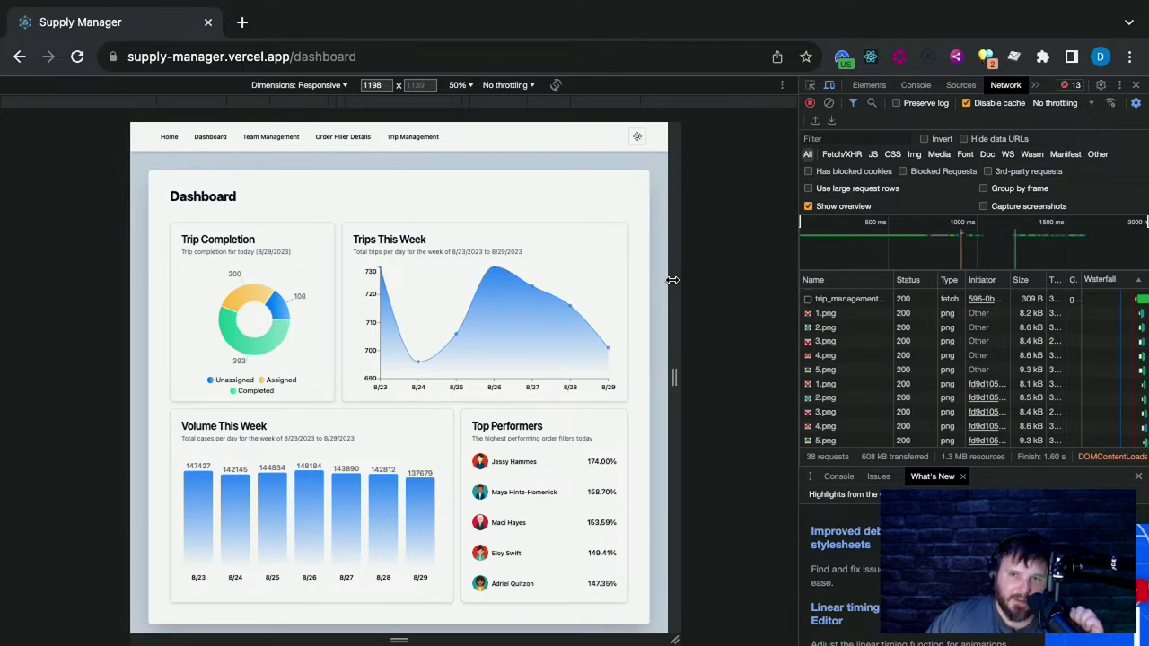
{"action": "left_click_drag", "start_coordinate": [675, 279], "coordinate": [744, 268]}
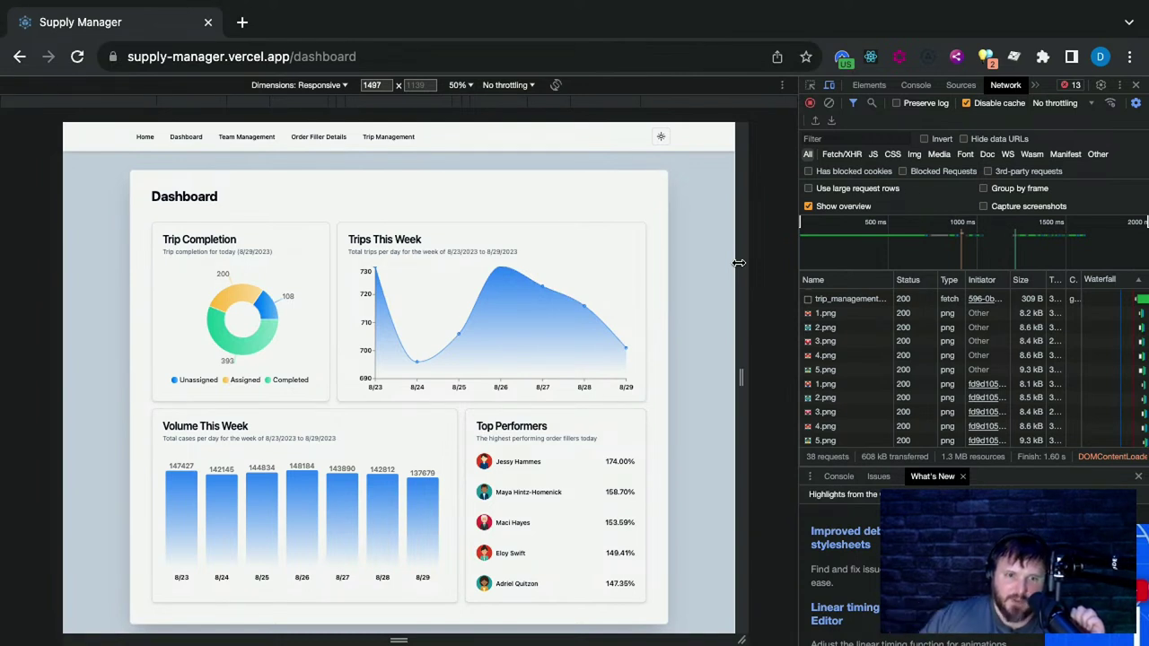
{"action": "left_click_drag", "start_coordinate": [744, 263], "coordinate": [712, 296]}
{"action": "scroll", "coordinate": [410, 321], "scroll_direction": "down", "scroll_amount": 2}
{"action": "scroll", "coordinate": [410, 322], "scroll_direction": "down", "scroll_amount": 2}
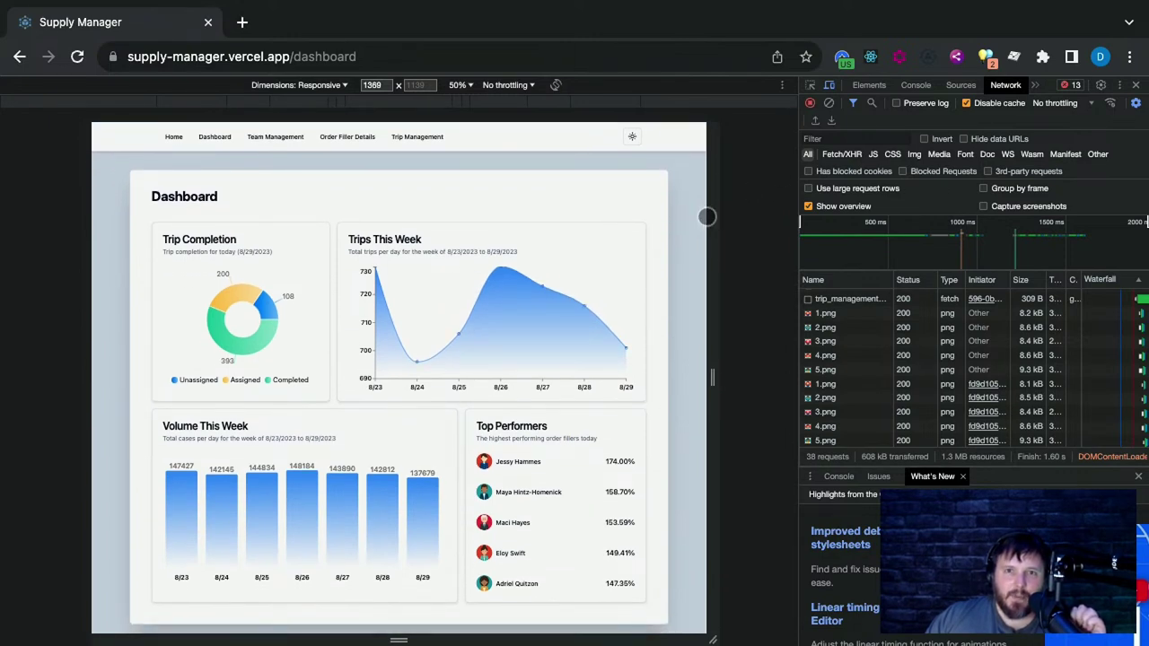
Widen the preview to about 1596 px and shrink it to about 902 px to recheck the Dashboard's navigation bar and cards
{"action": "left_click_drag", "start_coordinate": [709, 216], "coordinate": [759, 215]}
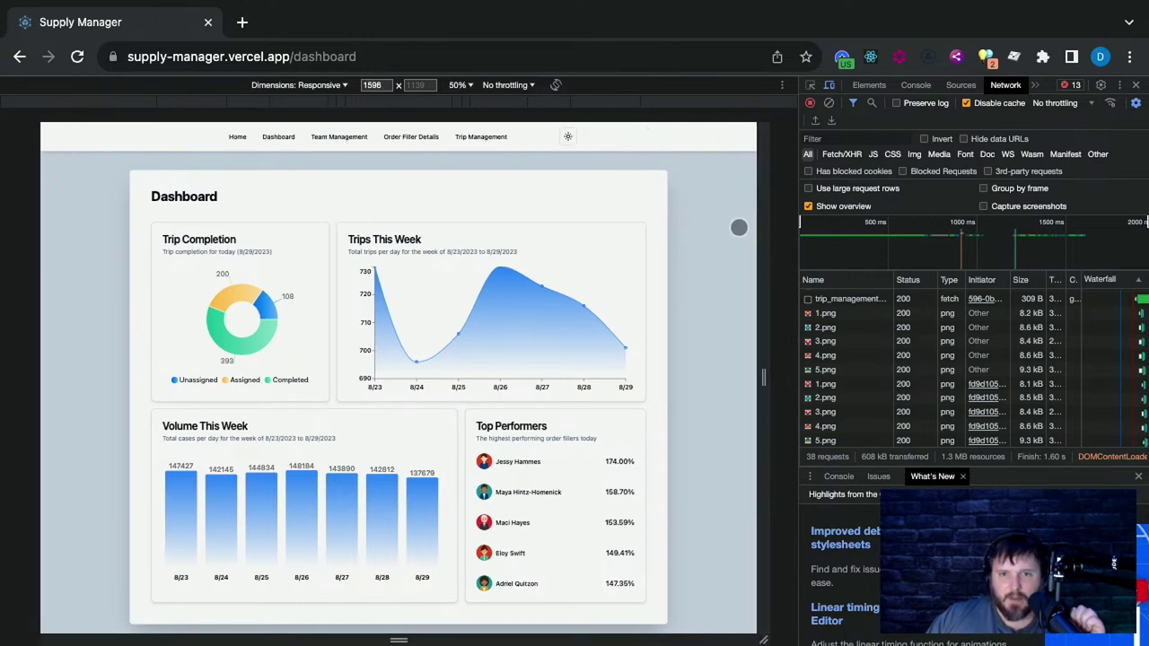
{"action": "scroll", "coordinate": [707, 245], "scroll_direction": "down", "scroll_amount": 1}
{"action": "scroll", "coordinate": [706, 245], "scroll_direction": "up", "scroll_amount": 1}
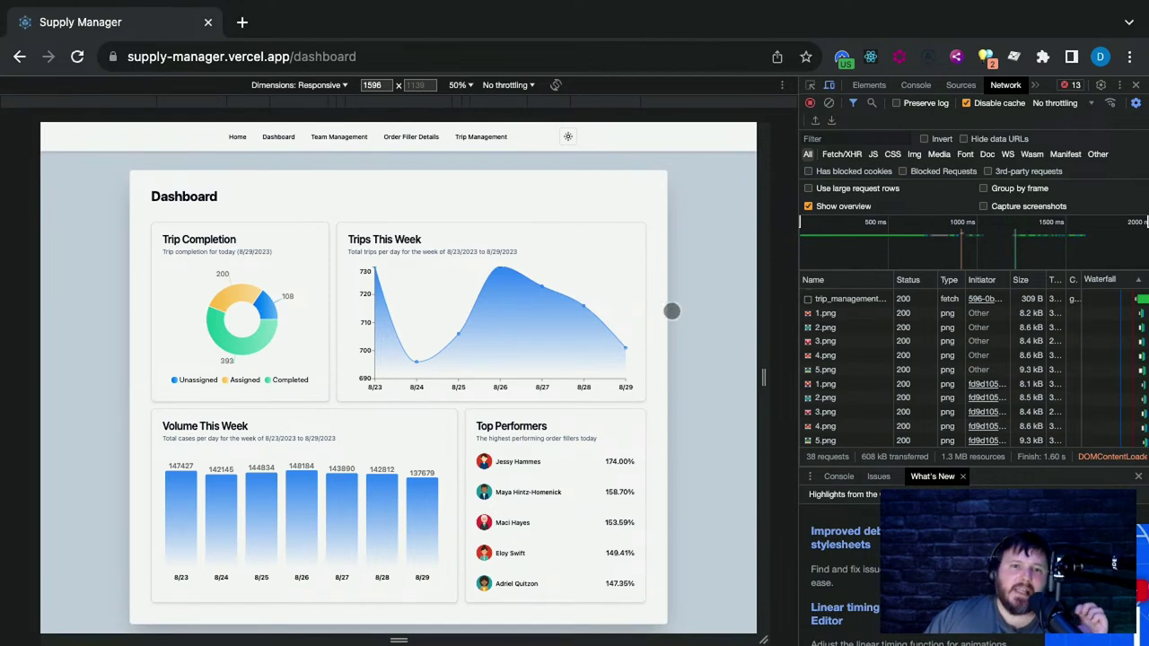
{"action": "left_click_drag", "start_coordinate": [772, 266], "coordinate": [592, 267]}
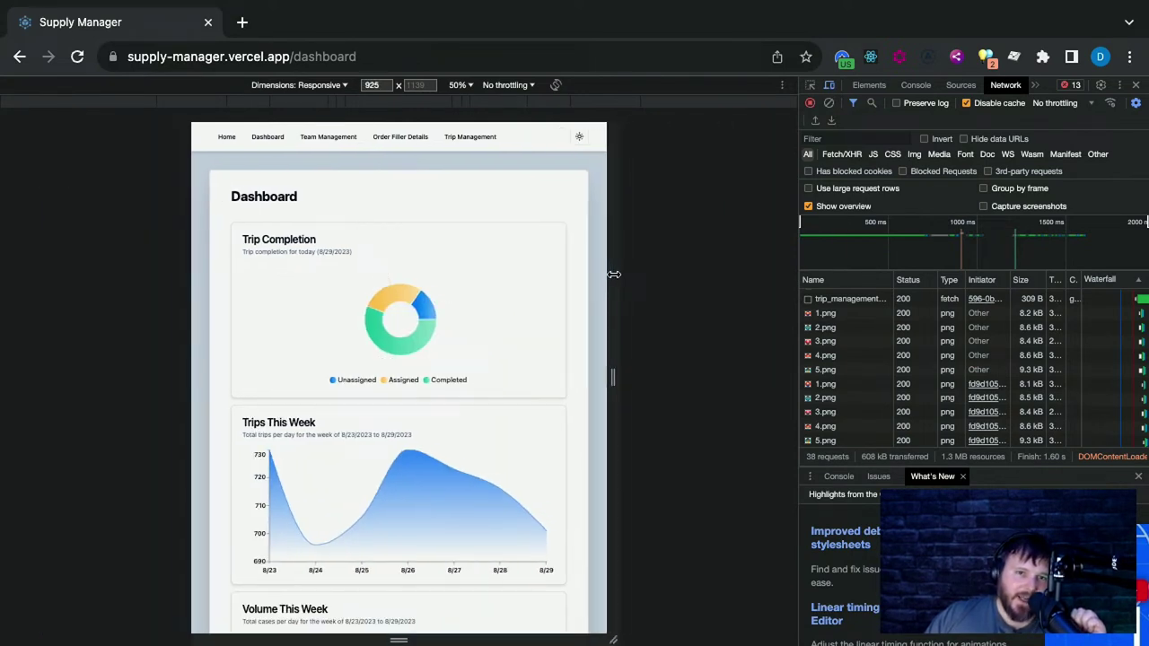
Close the developer tools and look over the full Dashboard at normal window width
{"action": "left_click", "coordinate": [1133, 85]}
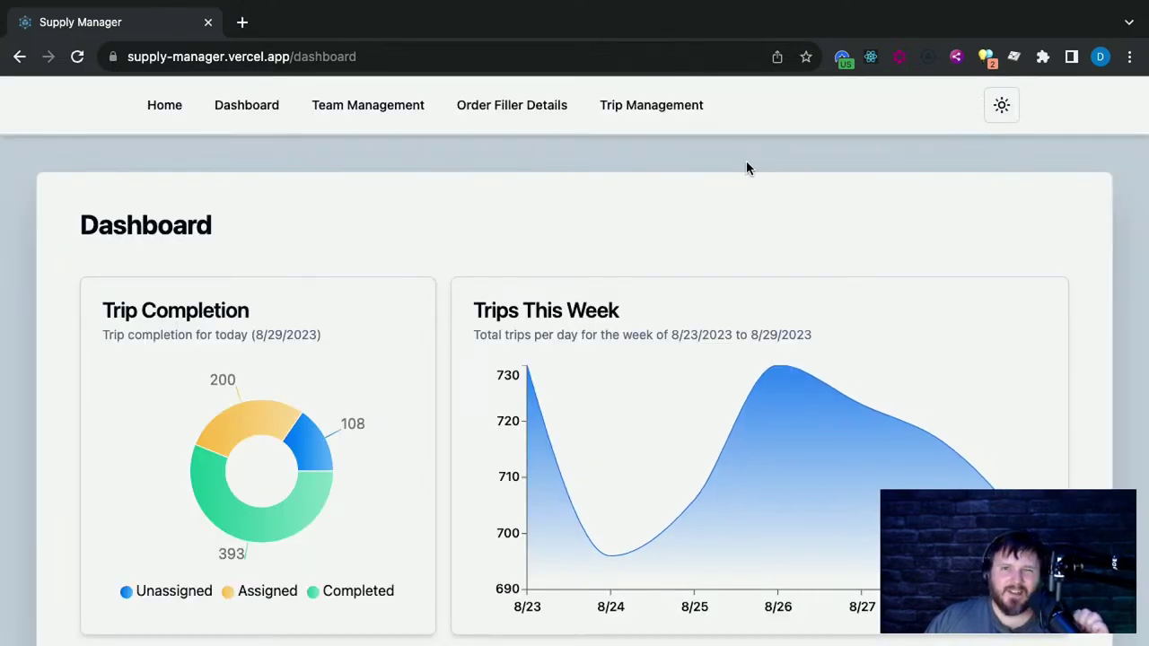
{"action": "key", "text": "super+alt+i"}
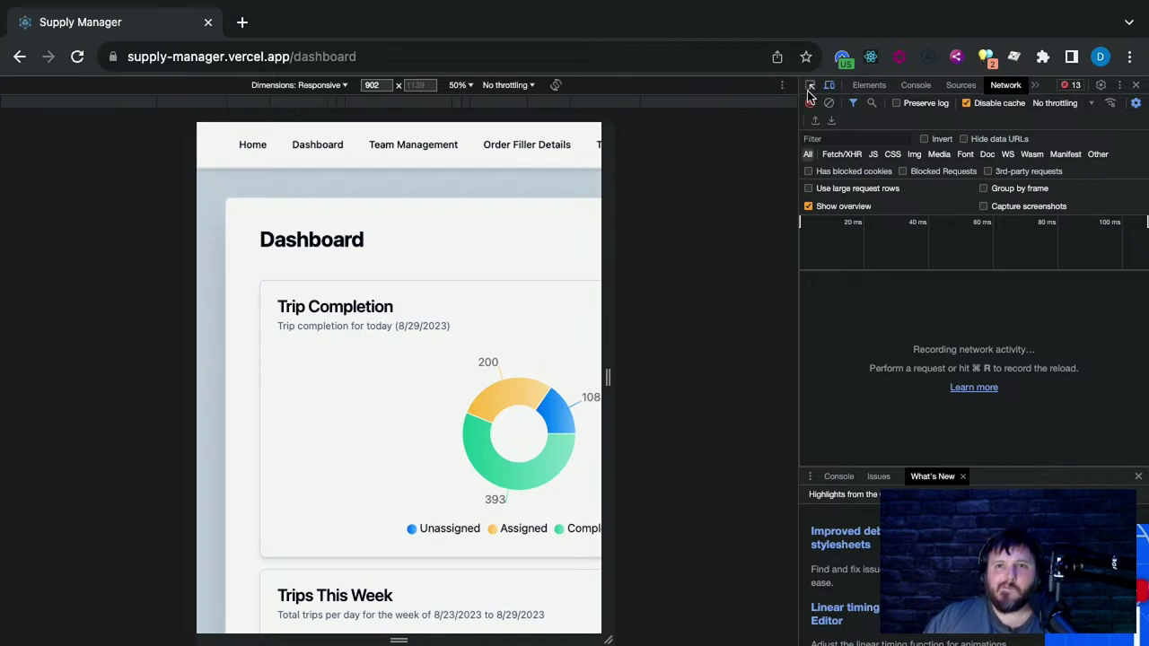
{"action": "left_click", "coordinate": [1136, 85]}
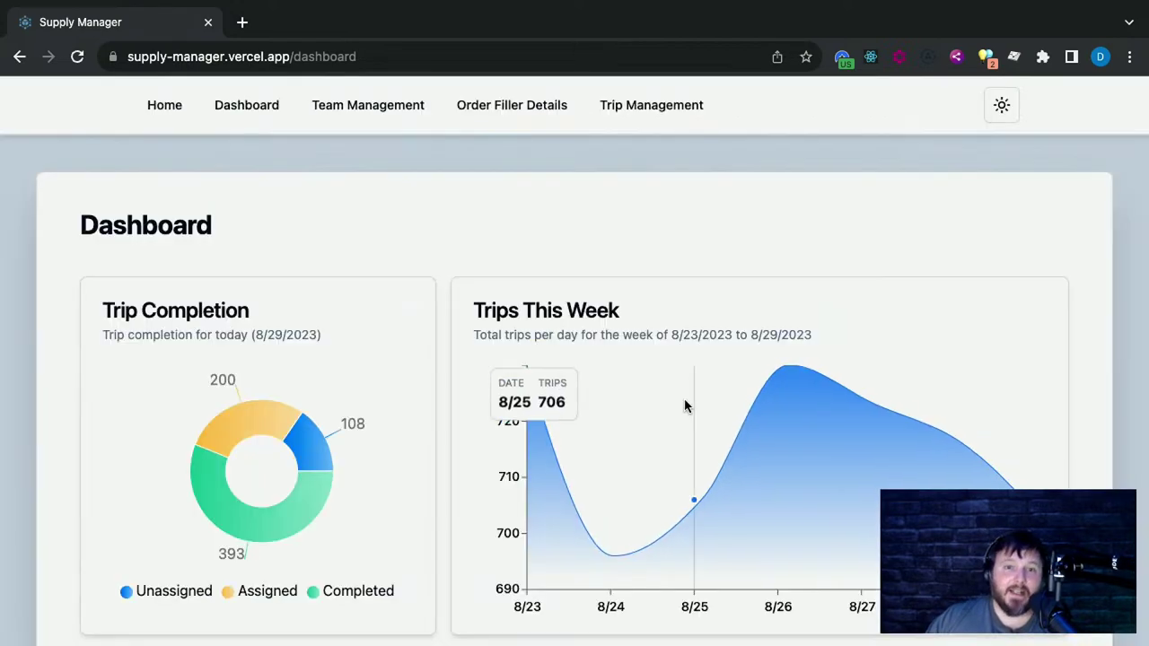
{"action": "scroll", "coordinate": [684, 403], "scroll_direction": "down", "scroll_amount": 10}
{"action": "scroll", "coordinate": [783, 282], "scroll_direction": "up", "scroll_amount": 10}
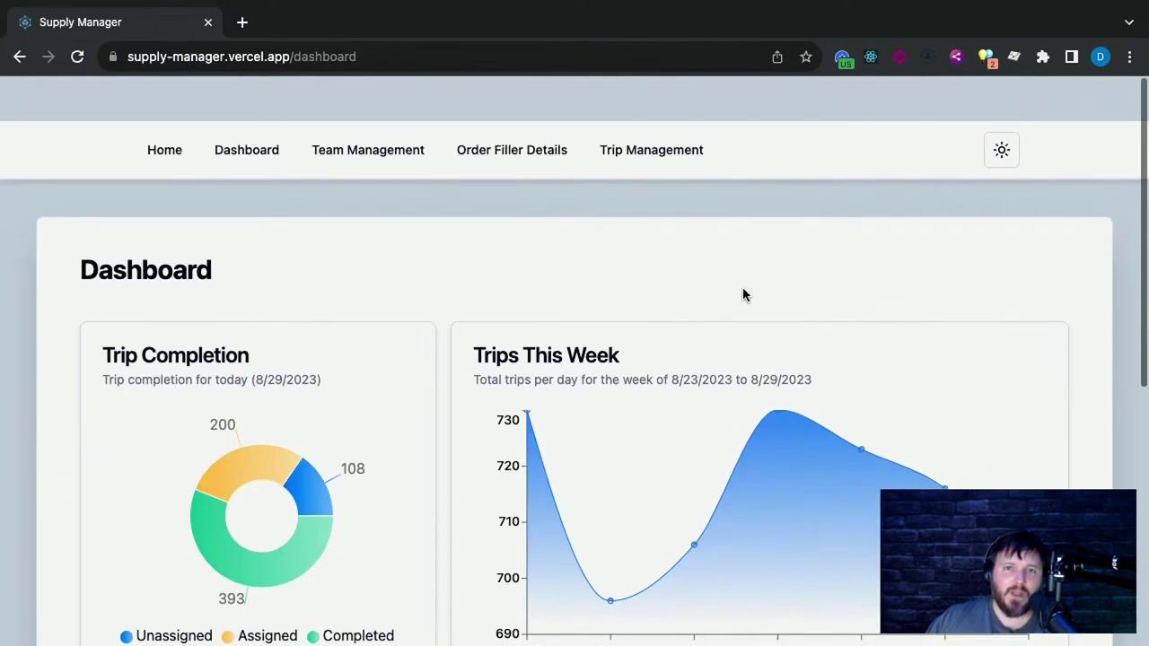
Open the Order Filler Details page and select the first associate in the list
{"action": "left_click", "coordinate": [458, 106]}
{"action": "scroll", "coordinate": [530, 318], "scroll_direction": "down", "scroll_amount": 5}
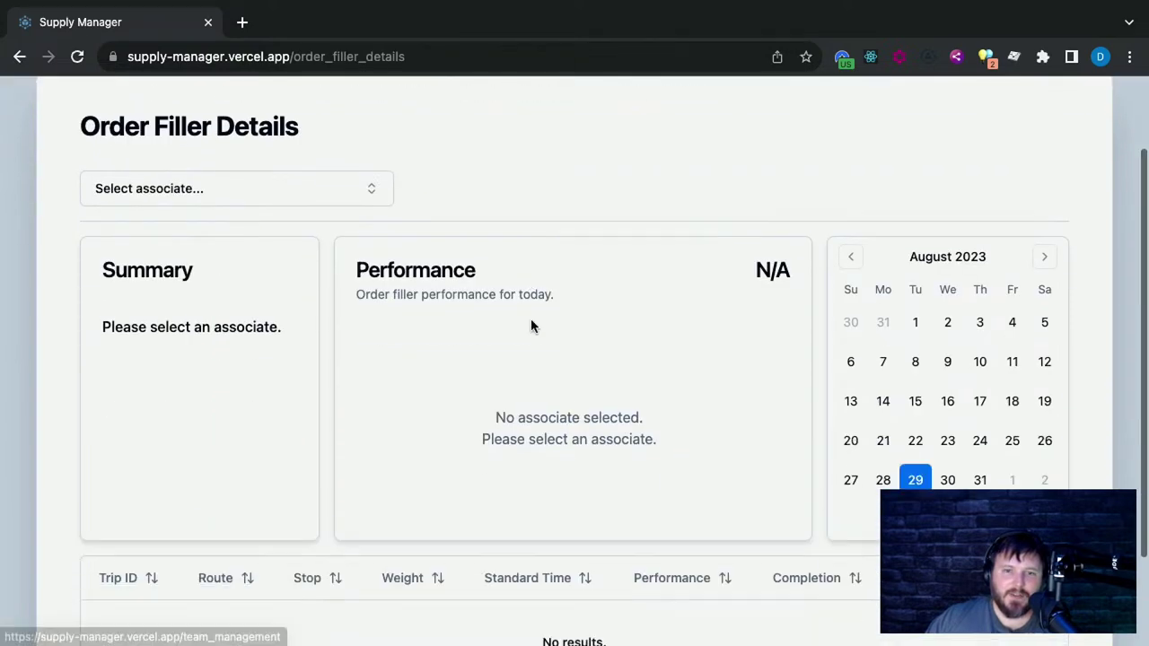
{"action": "scroll", "coordinate": [534, 317], "scroll_direction": "up", "scroll_amount": 5}
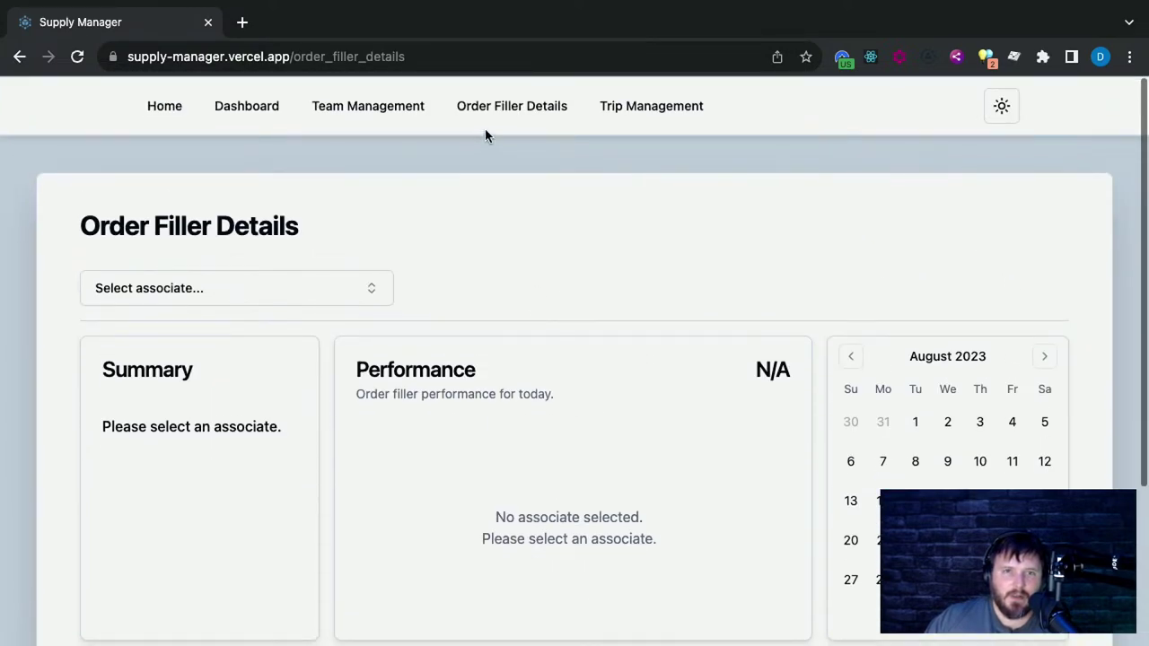
{"action": "left_click", "coordinate": [485, 116]}
{"action": "left_click", "coordinate": [138, 289]}
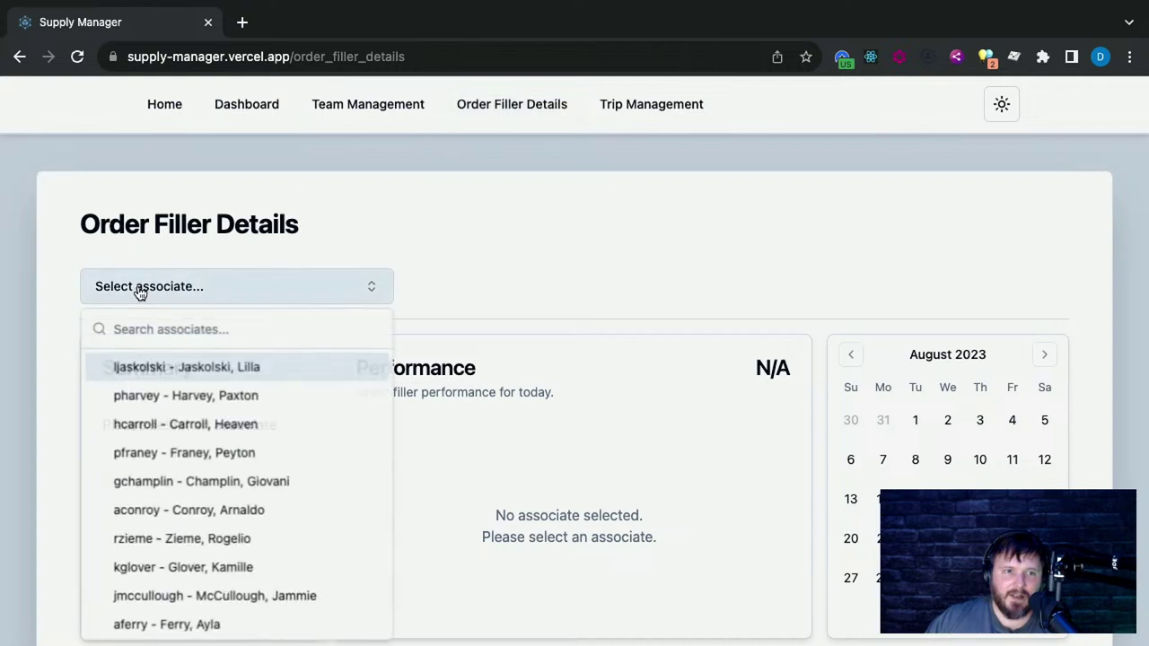
{"action": "left_click", "coordinate": [213, 365]}
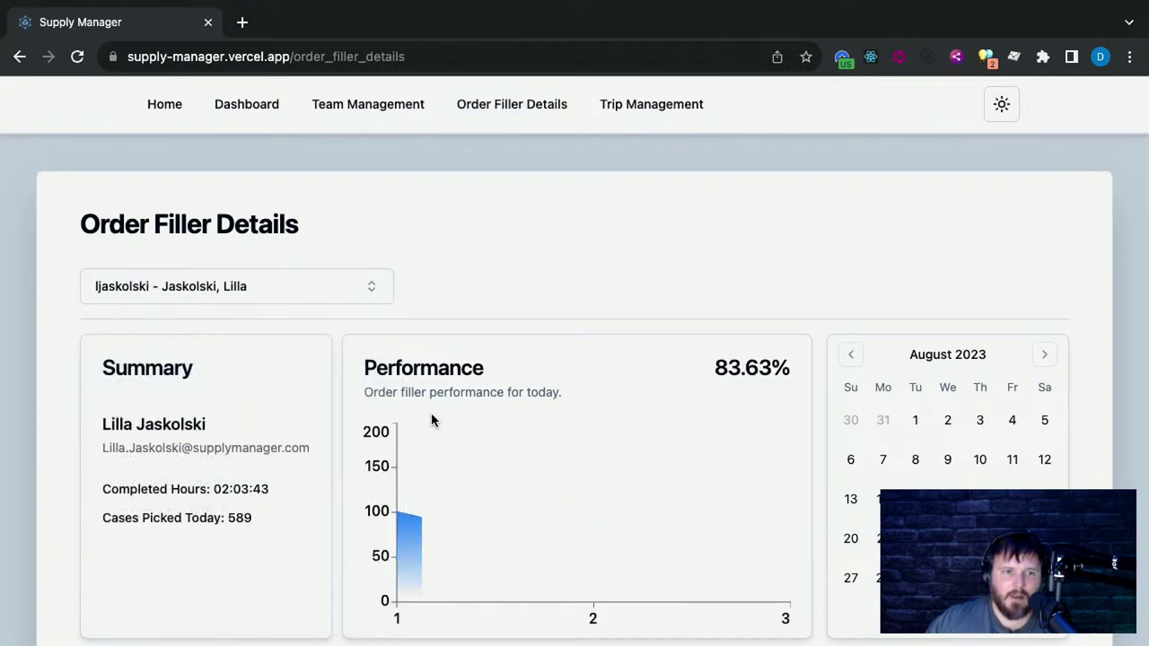
Examine the selected associate's summary, performance chart, calendar and trips table in the light theme
{"action": "scroll", "coordinate": [490, 423], "scroll_direction": "down", "scroll_amount": 2}
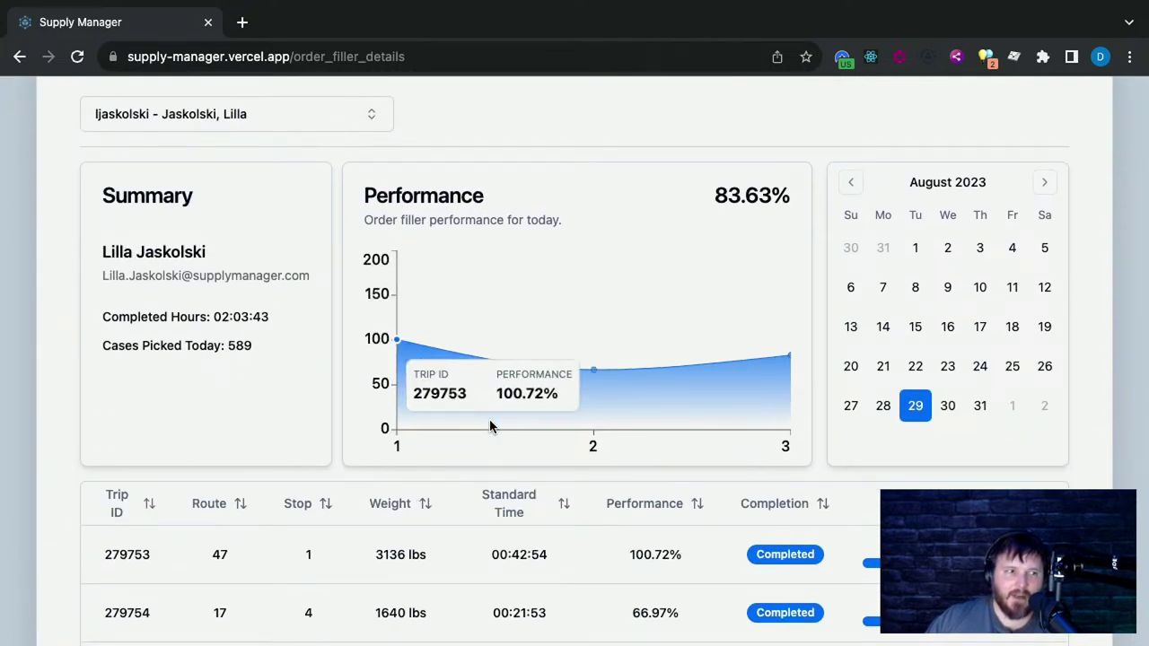
{"action": "scroll", "coordinate": [496, 417], "scroll_direction": "down", "scroll_amount": 3}
{"action": "scroll", "coordinate": [488, 402], "scroll_direction": "down", "scroll_amount": 1}
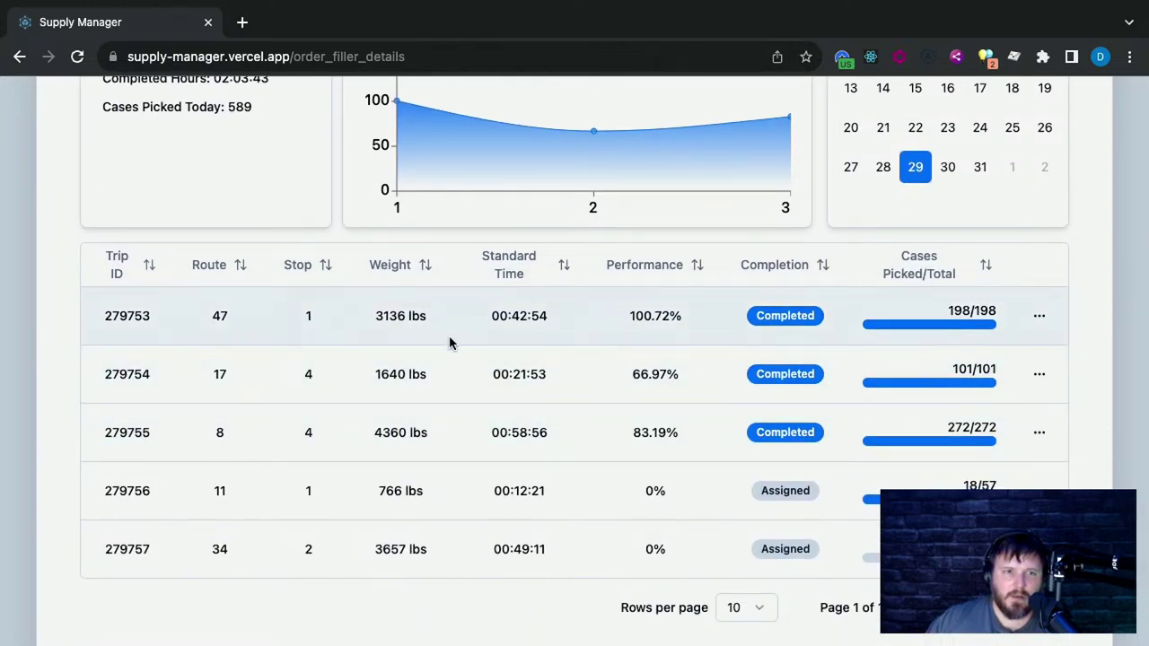
{"action": "scroll", "coordinate": [446, 341], "scroll_direction": "up", "scroll_amount": 5}
{"action": "scroll", "coordinate": [443, 340], "scroll_direction": "down", "scroll_amount": 2}
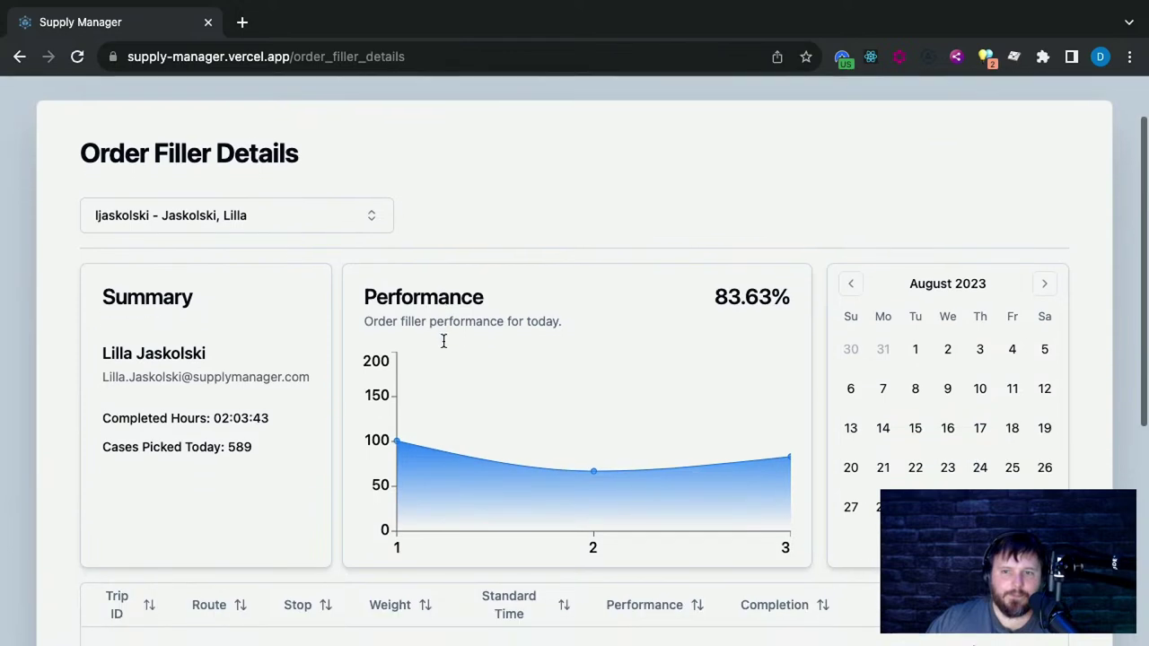
{"action": "scroll", "coordinate": [442, 341], "scroll_direction": "down", "scroll_amount": 3}
{"action": "scroll", "coordinate": [441, 341], "scroll_direction": "up", "scroll_amount": 5}
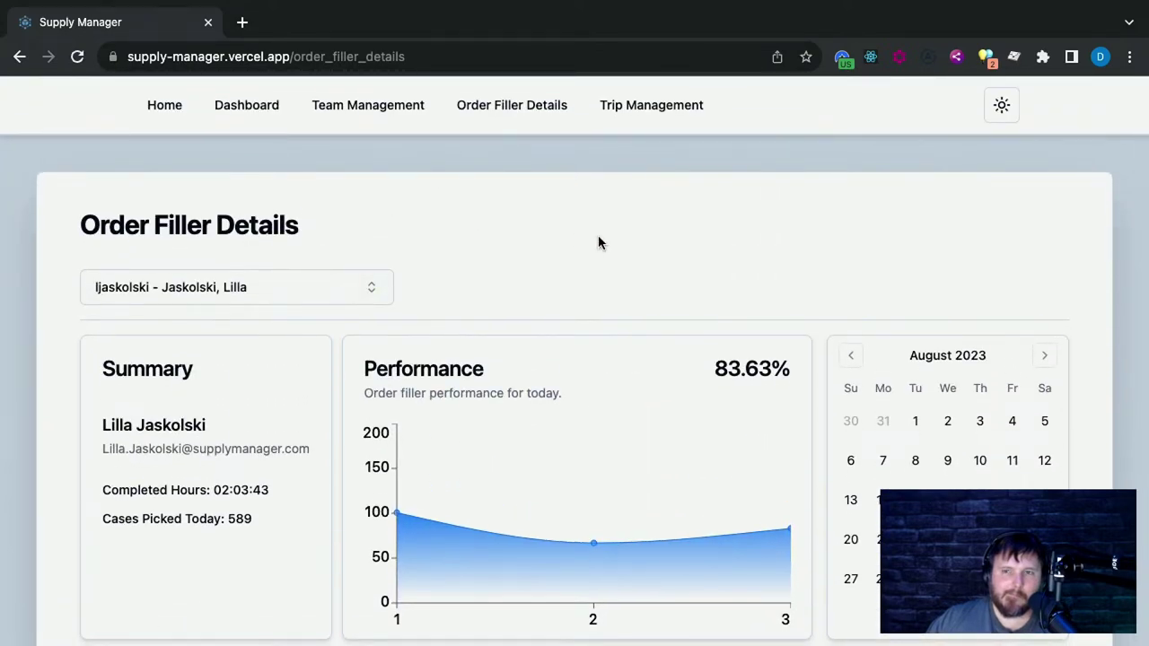
Open the Trip Management page and try paging forward and back through the trips table
{"action": "left_click", "coordinate": [651, 105]}
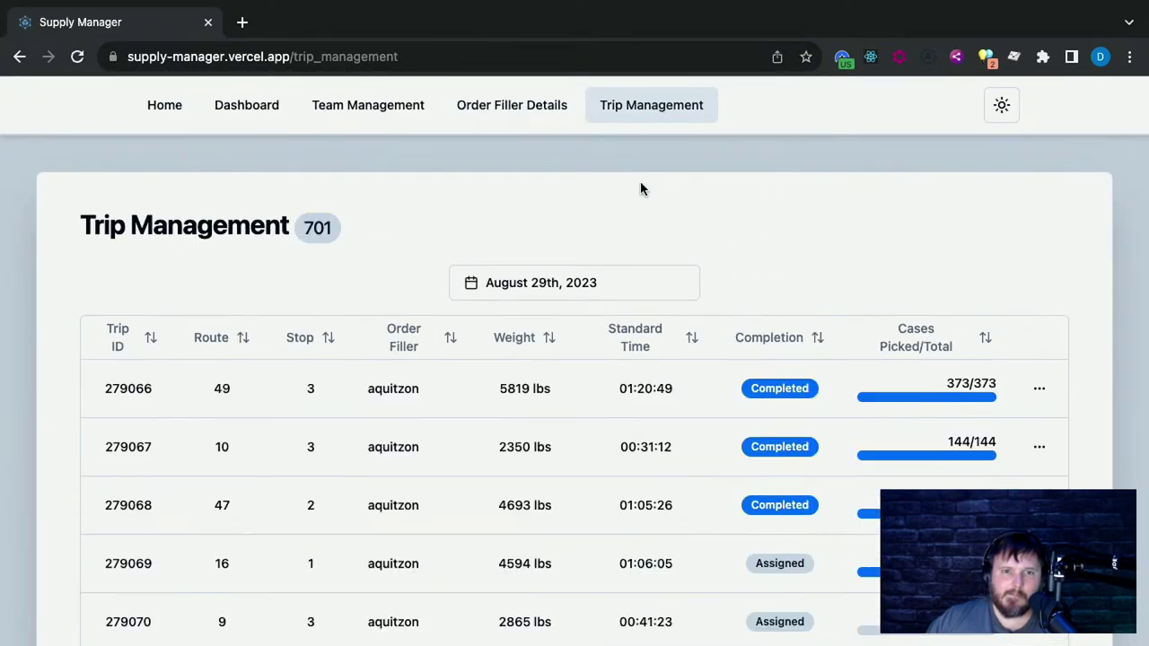
{"action": "scroll", "coordinate": [641, 269], "scroll_direction": "down", "scroll_amount": 2}
{"action": "scroll", "coordinate": [643, 296], "scroll_direction": "down", "scroll_amount": 4}
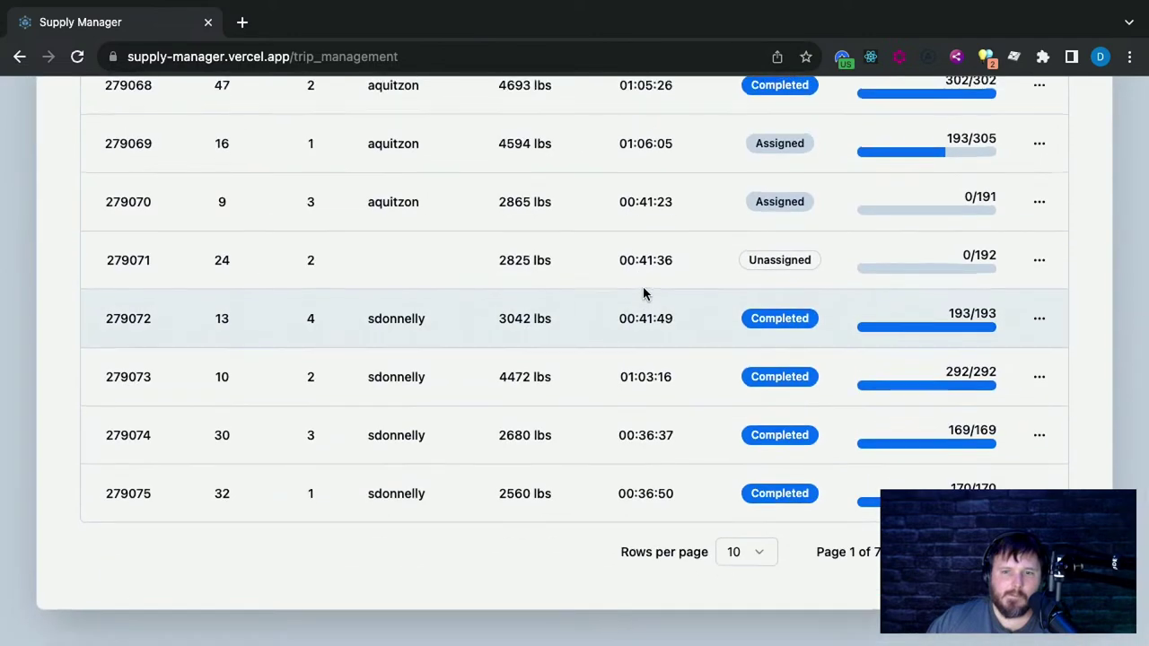
{"action": "left_click", "coordinate": [1005, 552]}
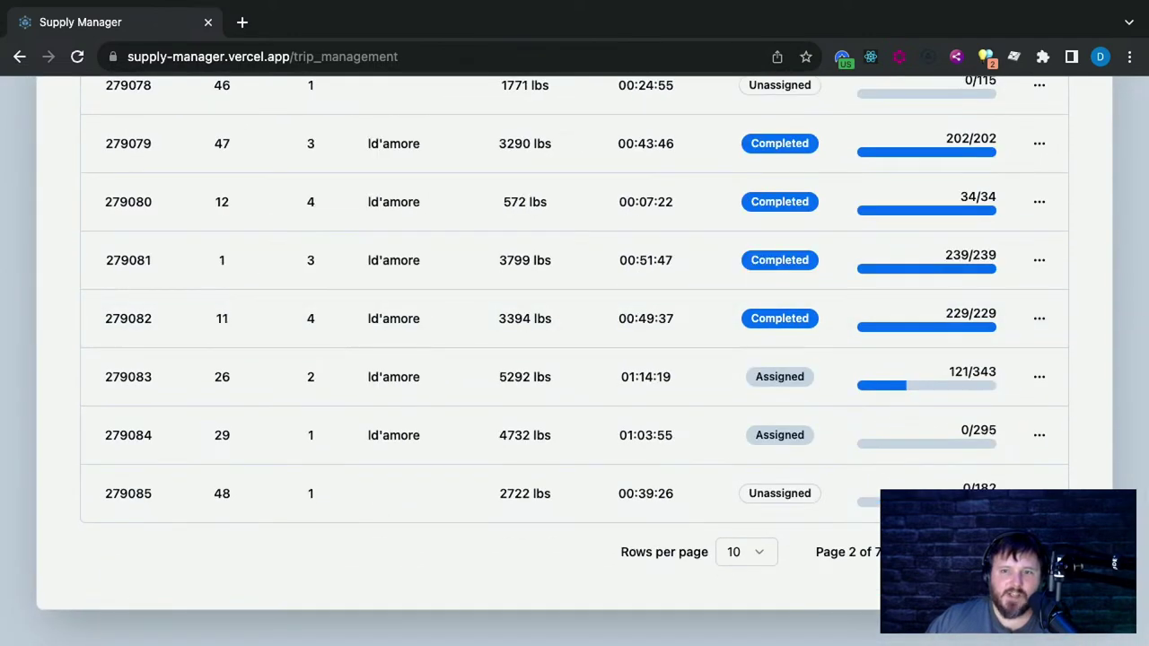
{"action": "left_click", "coordinate": [973, 552]}
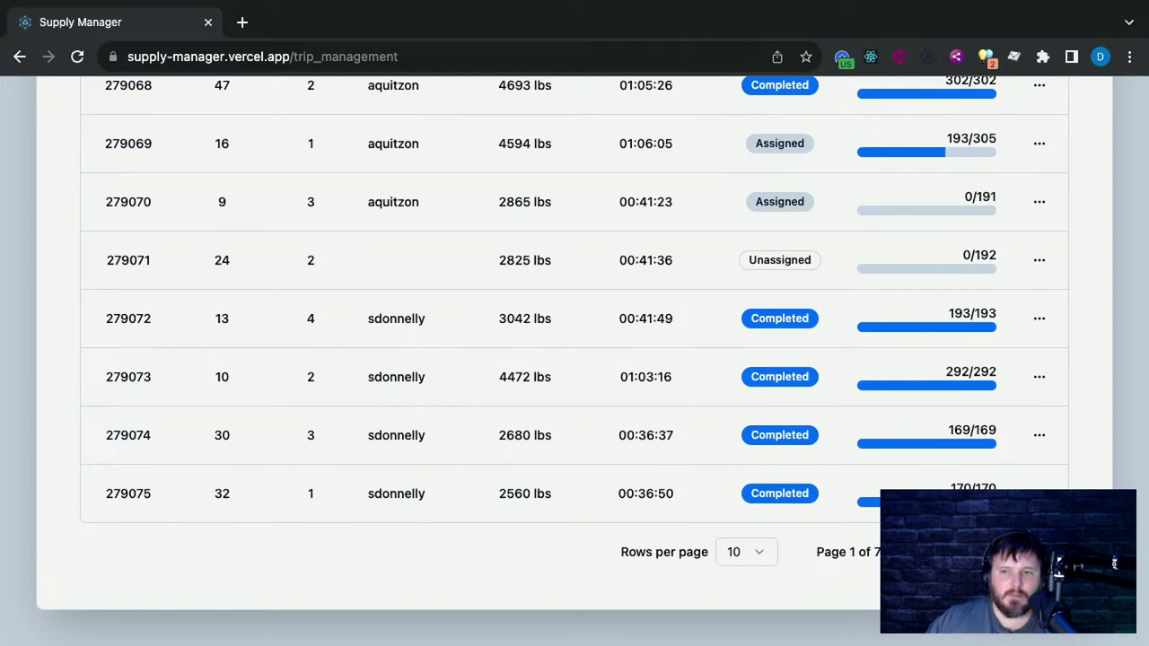
{"action": "left_click", "coordinate": [1047, 552]}
{"action": "left_click", "coordinate": [940, 456]}
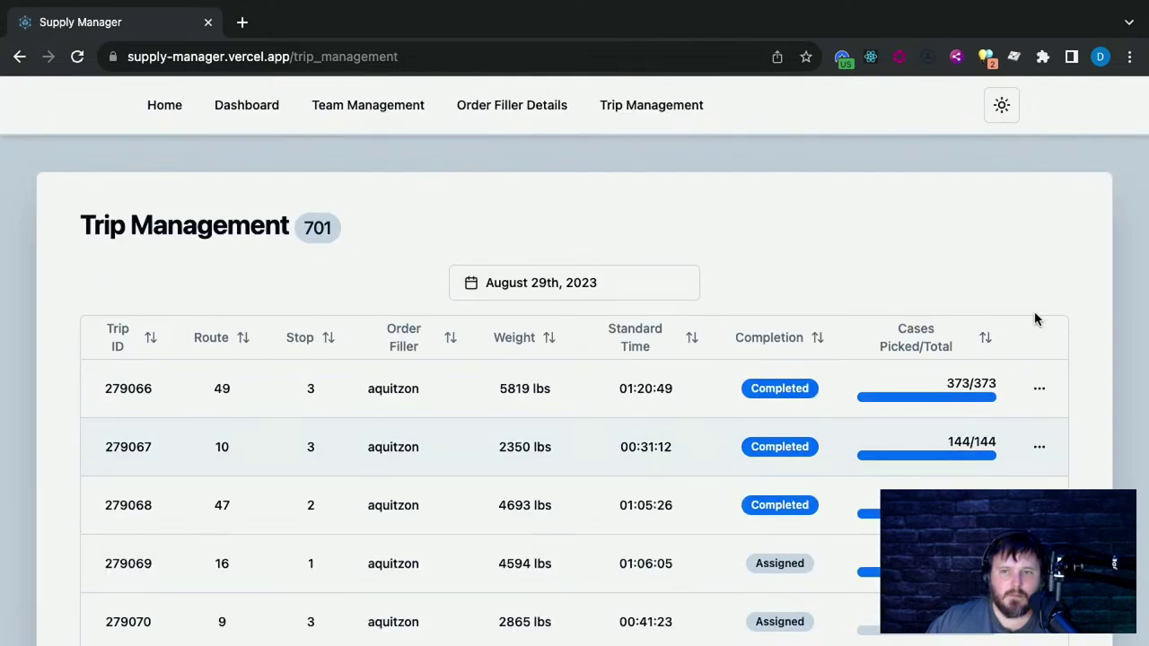
Open the developer tools and widen the responsive preview of the Trip Management page to about 1618 px
{"action": "key", "text": "super+alt+i"}
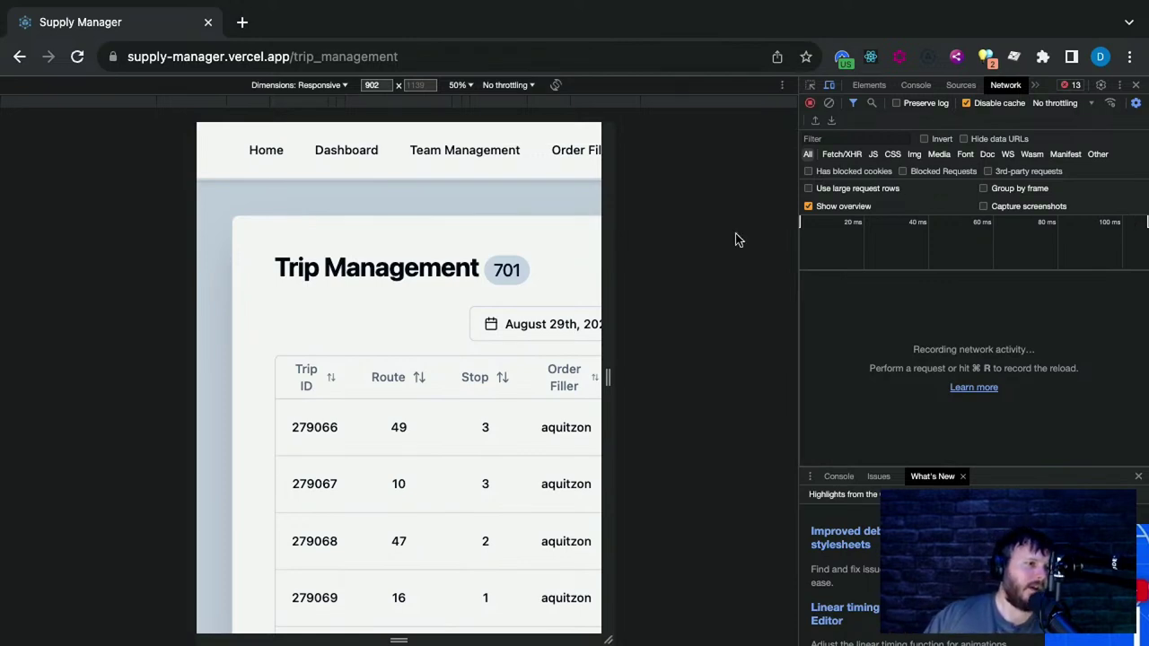
{"action": "left_click_drag", "start_coordinate": [613, 288], "coordinate": [619, 260]}
{"action": "left_click", "coordinate": [829, 84]}
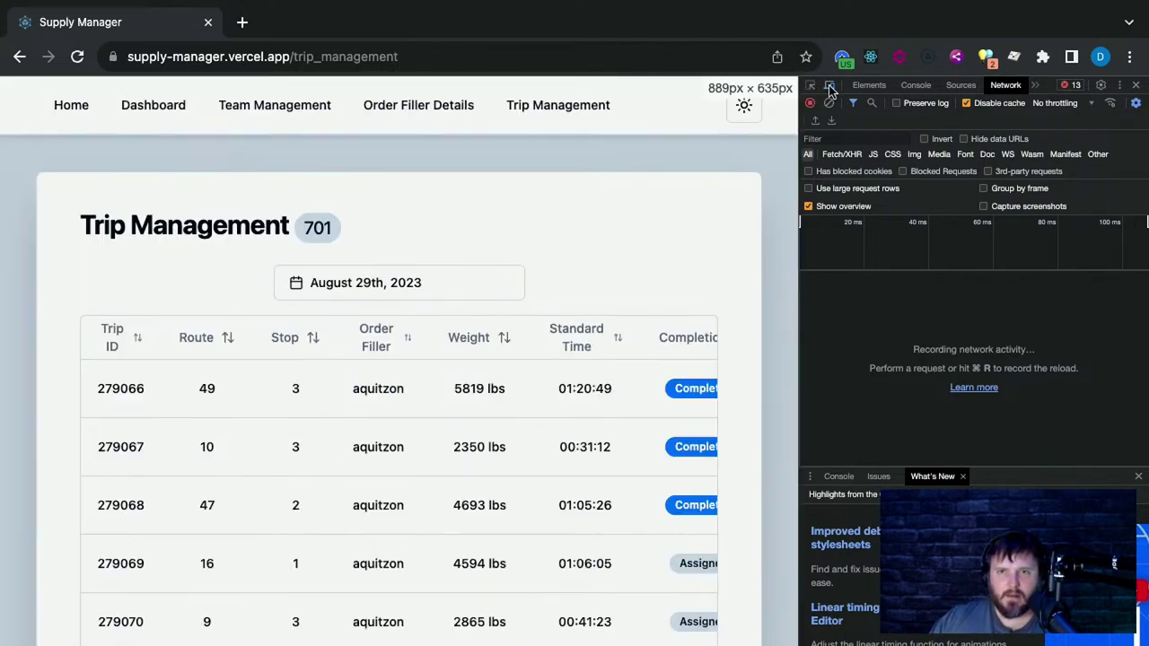
{"action": "left_click", "coordinate": [829, 84]}
{"action": "left_click_drag", "start_coordinate": [610, 350], "coordinate": [761, 351]}
{"action": "scroll", "coordinate": [642, 359], "scroll_direction": "down", "scroll_amount": 1}
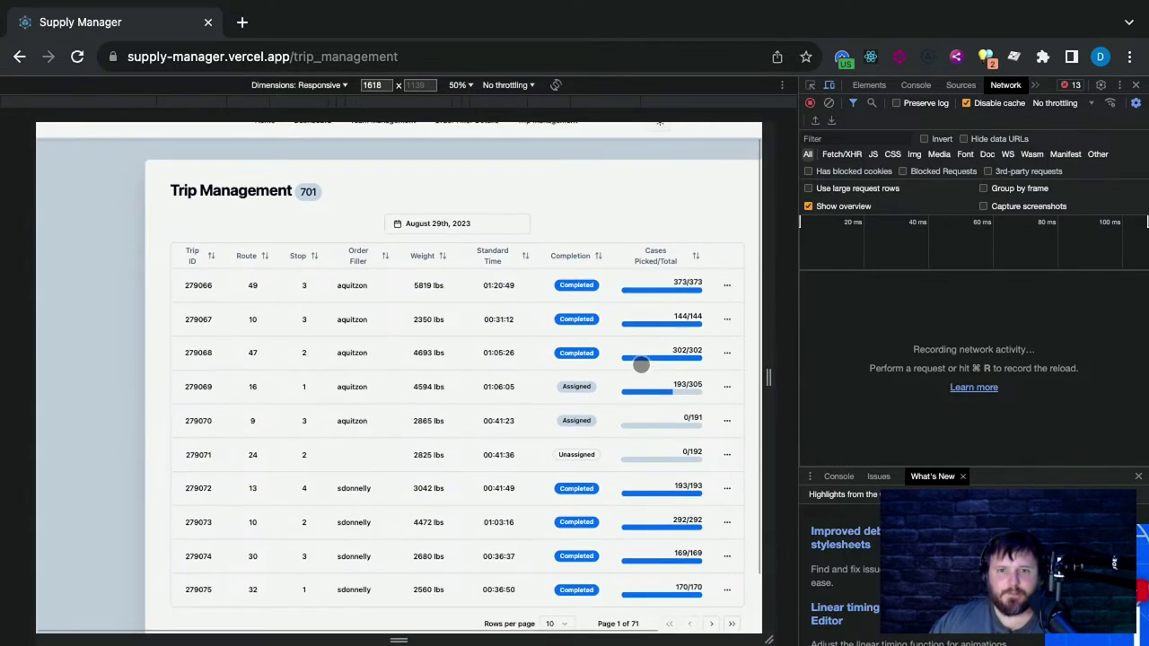
Filter the network log to Fetch/XHR and reload the page to capture the requests behind the trips table
{"action": "left_click", "coordinate": [847, 156]}
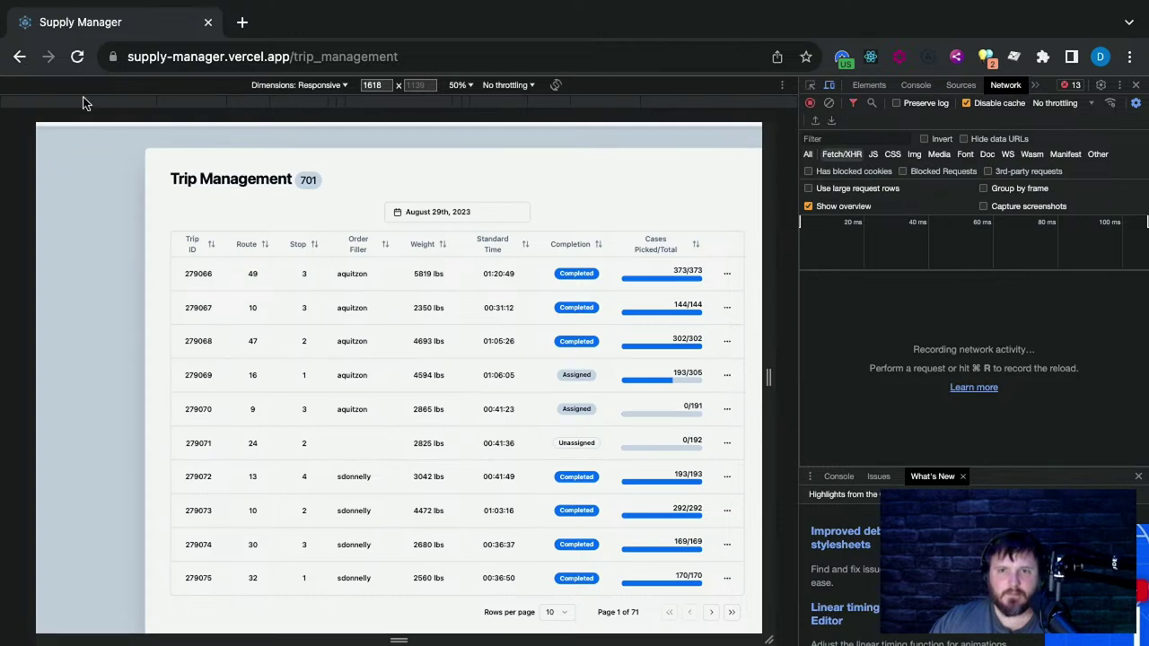
{"action": "left_click", "coordinate": [78, 59]}
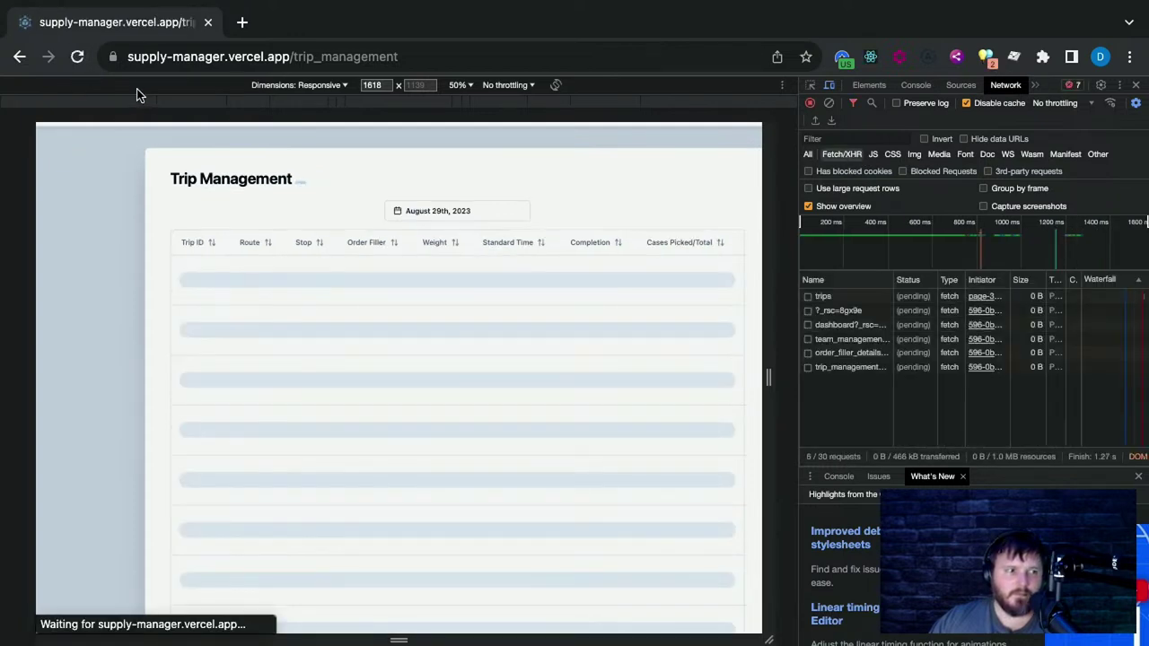
{"action": "scroll", "coordinate": [594, 445], "scroll_direction": "down", "scroll_amount": 2}
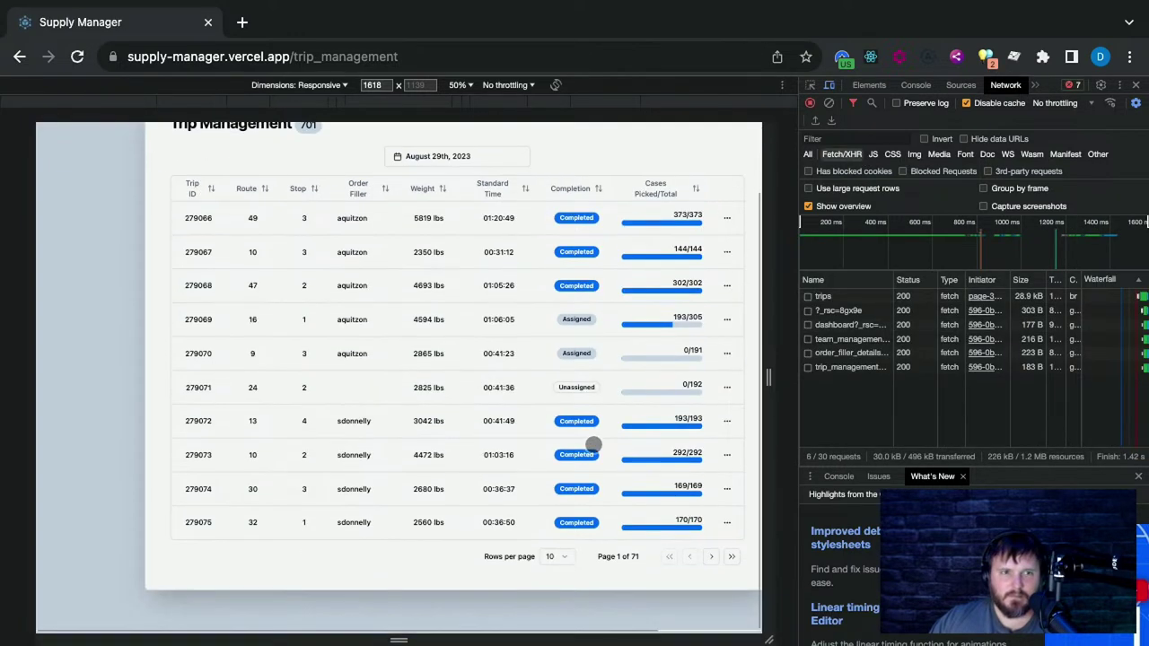
{"action": "scroll", "coordinate": [595, 441], "scroll_direction": "up", "scroll_amount": 3}
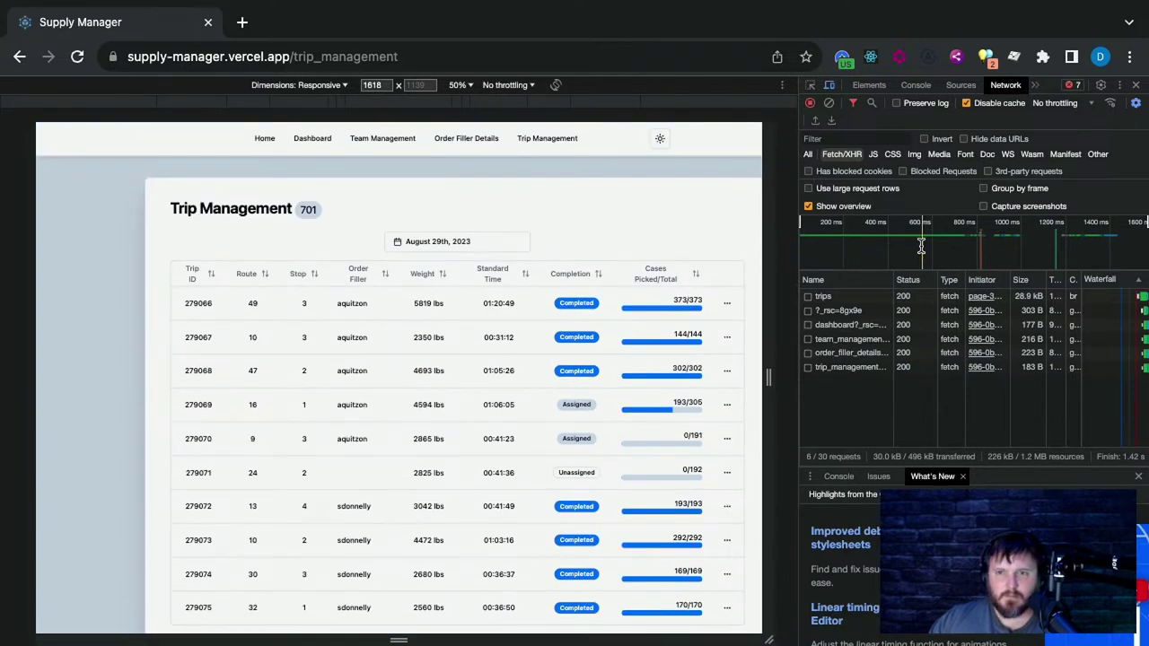
Preview the trips request's response and inspect record groups 0–99 and 200–299, including the details of record 200
{"action": "left_click", "coordinate": [828, 299]}
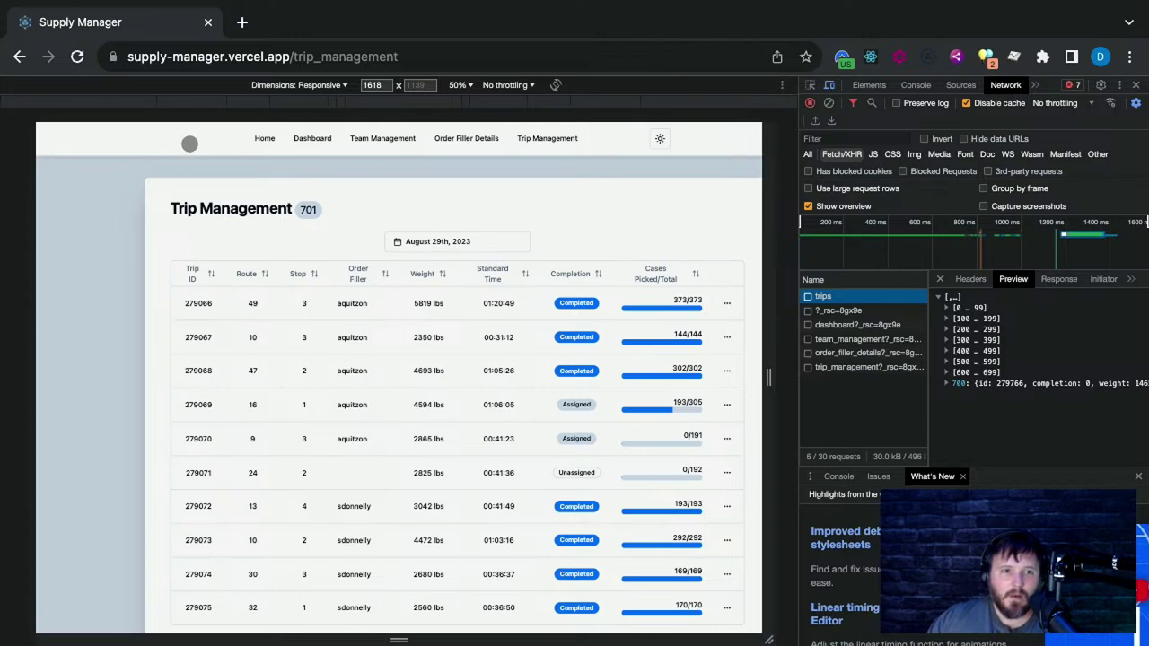
{"action": "left_click", "coordinate": [951, 311]}
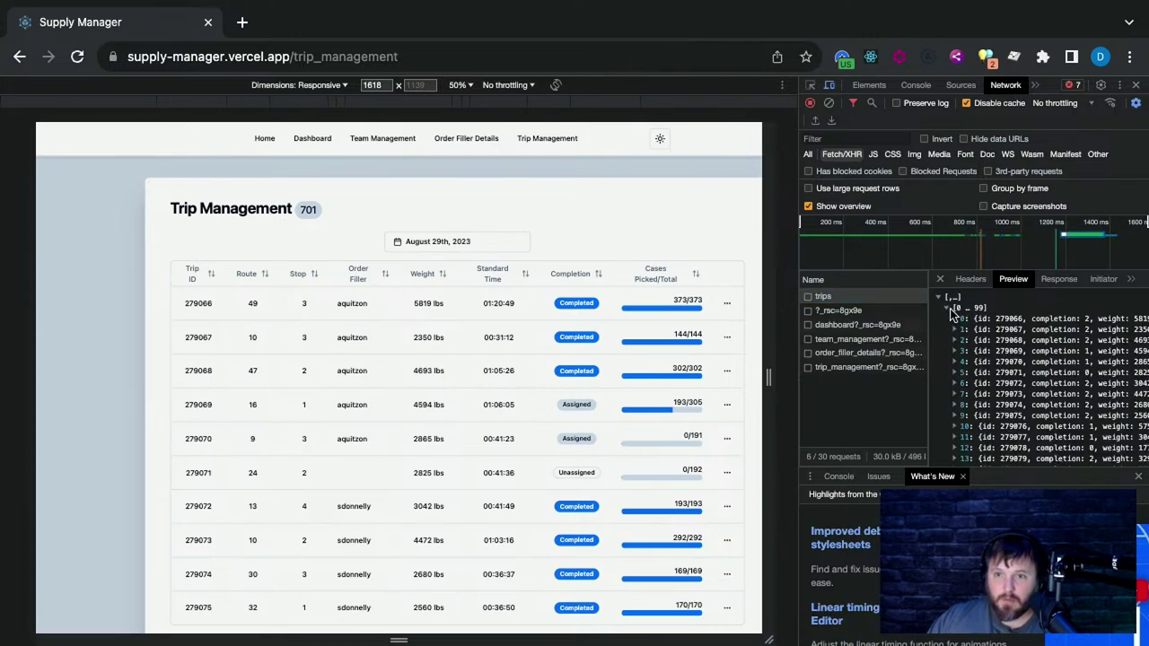
{"action": "left_click", "coordinate": [951, 310]}
{"action": "left_click", "coordinate": [951, 329]}
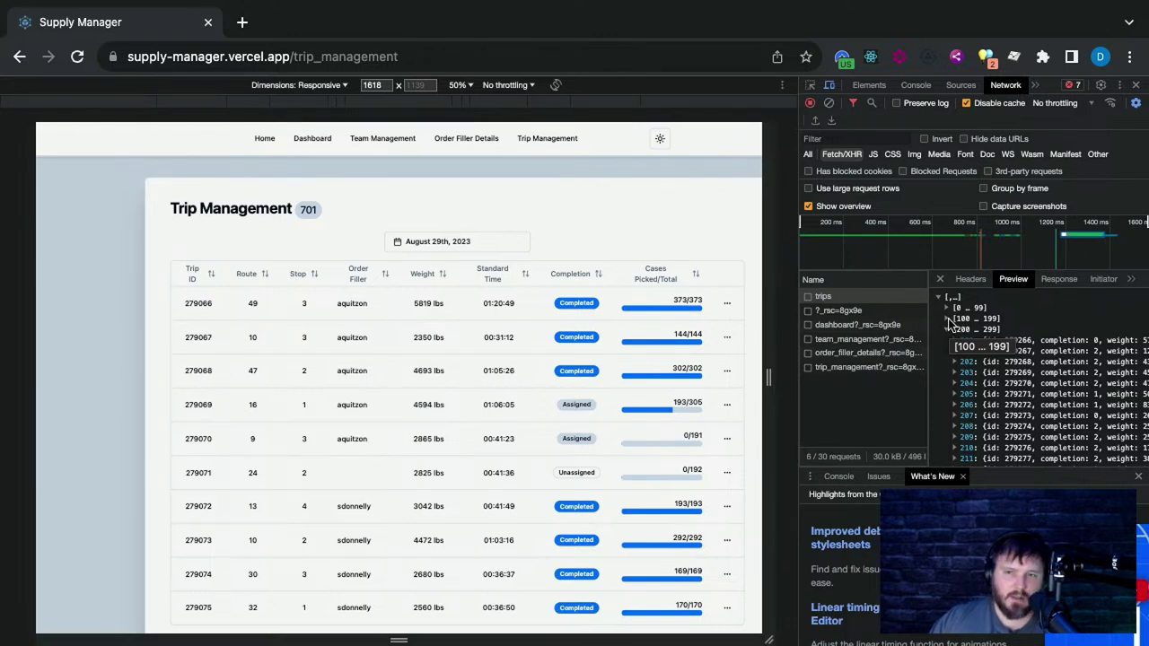
{"action": "left_click", "coordinate": [947, 329]}
{"action": "left_click", "coordinate": [947, 329]}
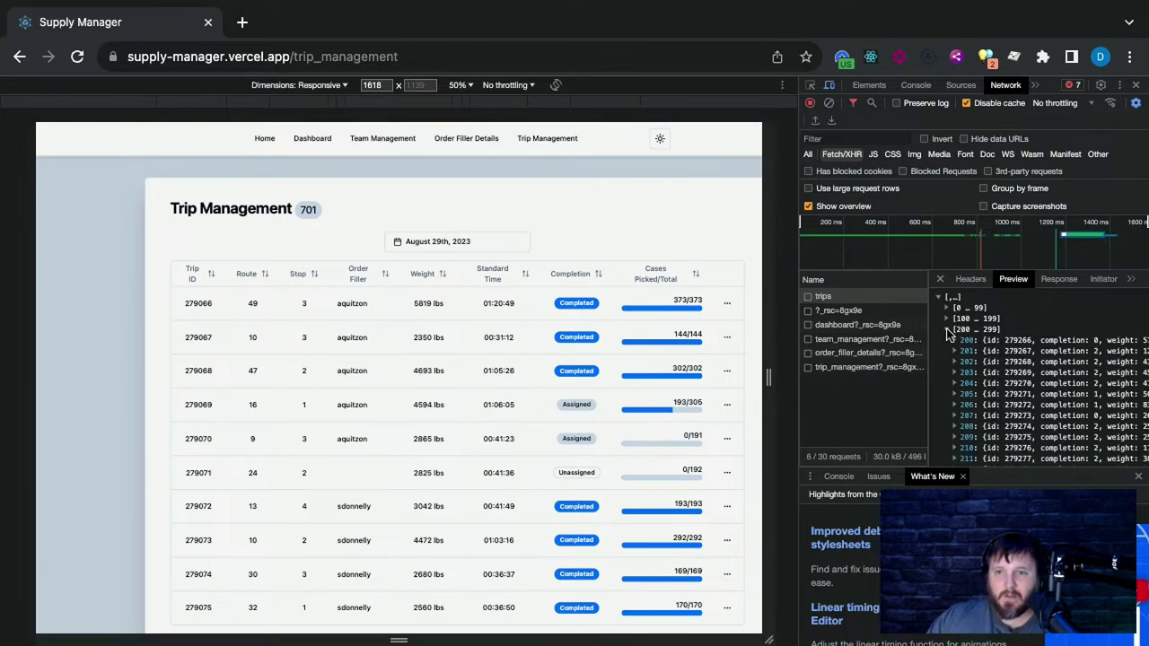
{"action": "left_click", "coordinate": [946, 330]}
{"action": "left_click", "coordinate": [947, 329]}
{"action": "left_click", "coordinate": [953, 350]}
{"action": "left_click", "coordinate": [953, 342]}
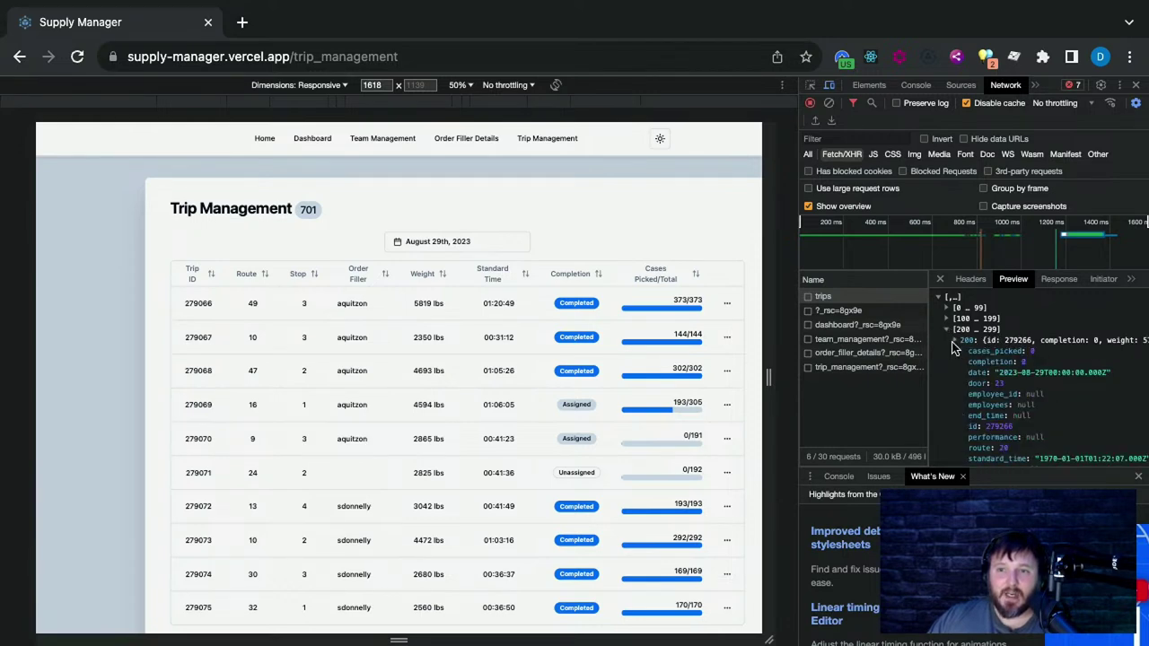
{"action": "left_click", "coordinate": [947, 329]}
Reload the page and inspect the new trips response, checking groups 100–199 and 0–99 and record 700
{"action": "scroll", "coordinate": [722, 420], "scroll_direction": "down", "scroll_amount": 3}
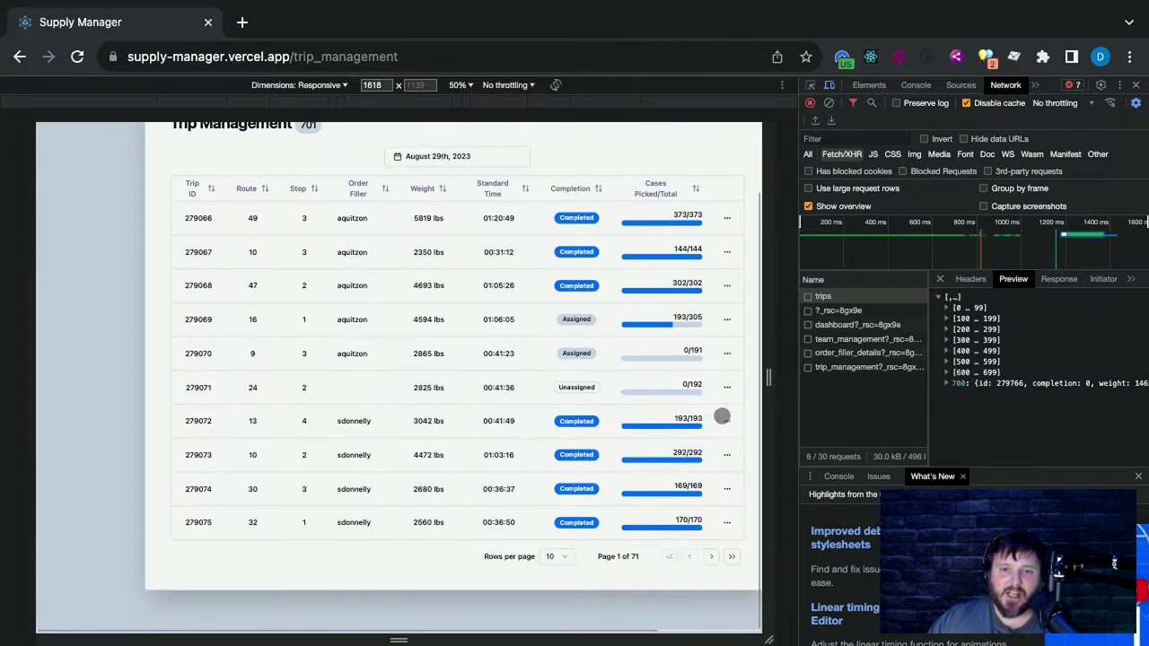
{"action": "left_click", "coordinate": [77, 55]}
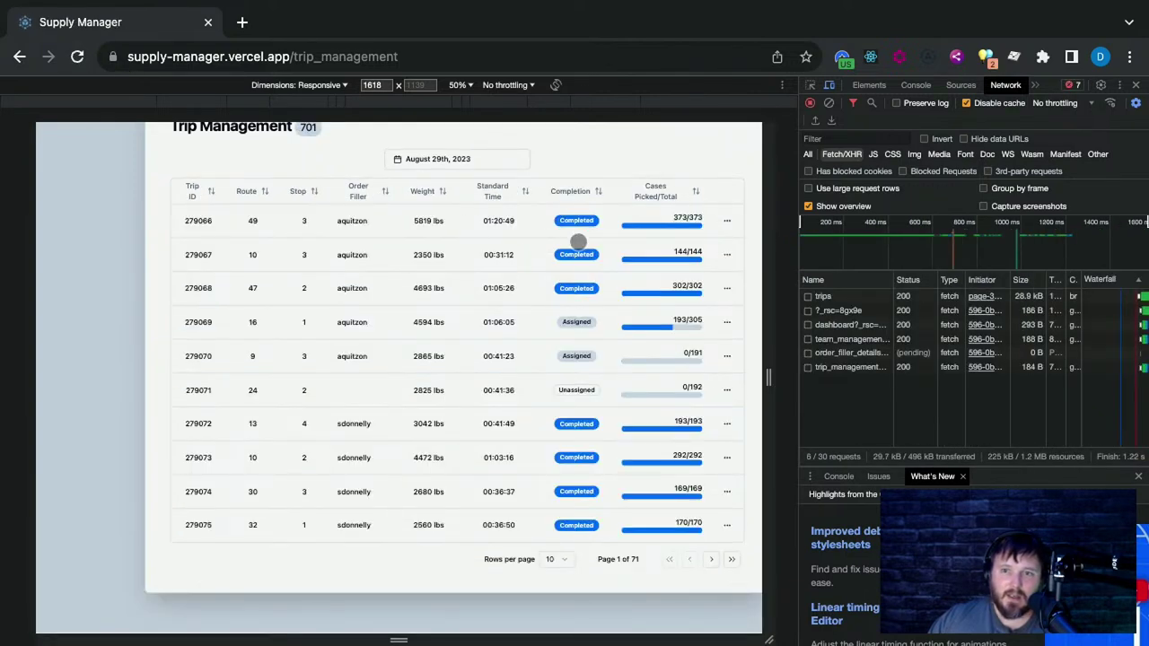
{"action": "left_click", "coordinate": [824, 296]}
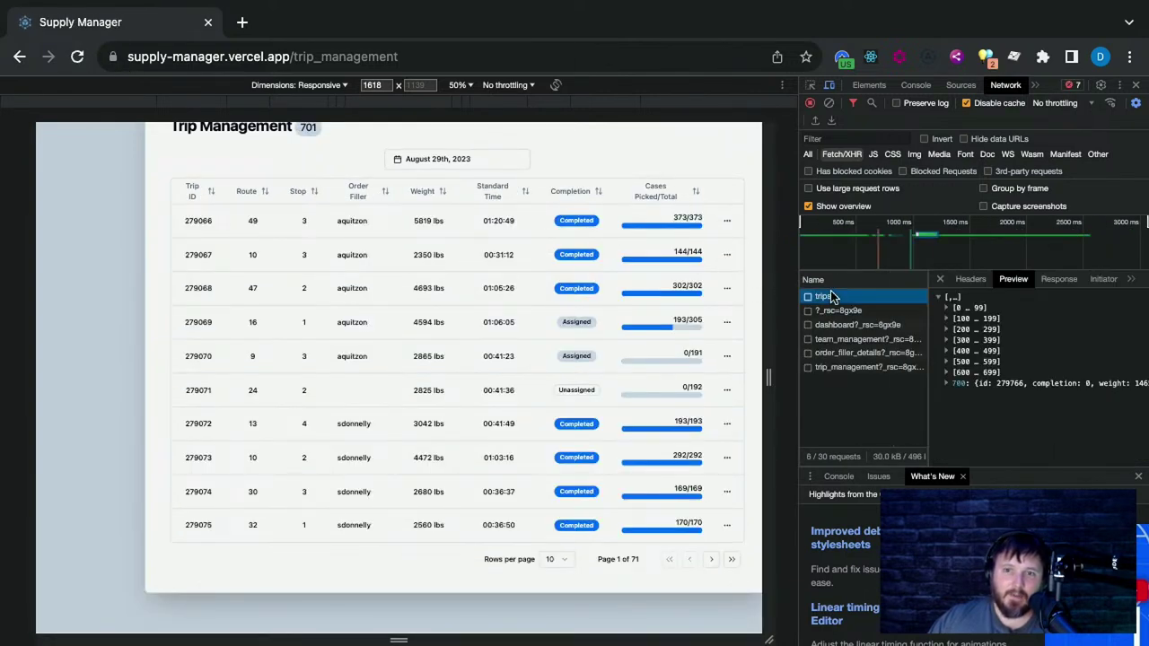
{"action": "left_click", "coordinate": [951, 319]}
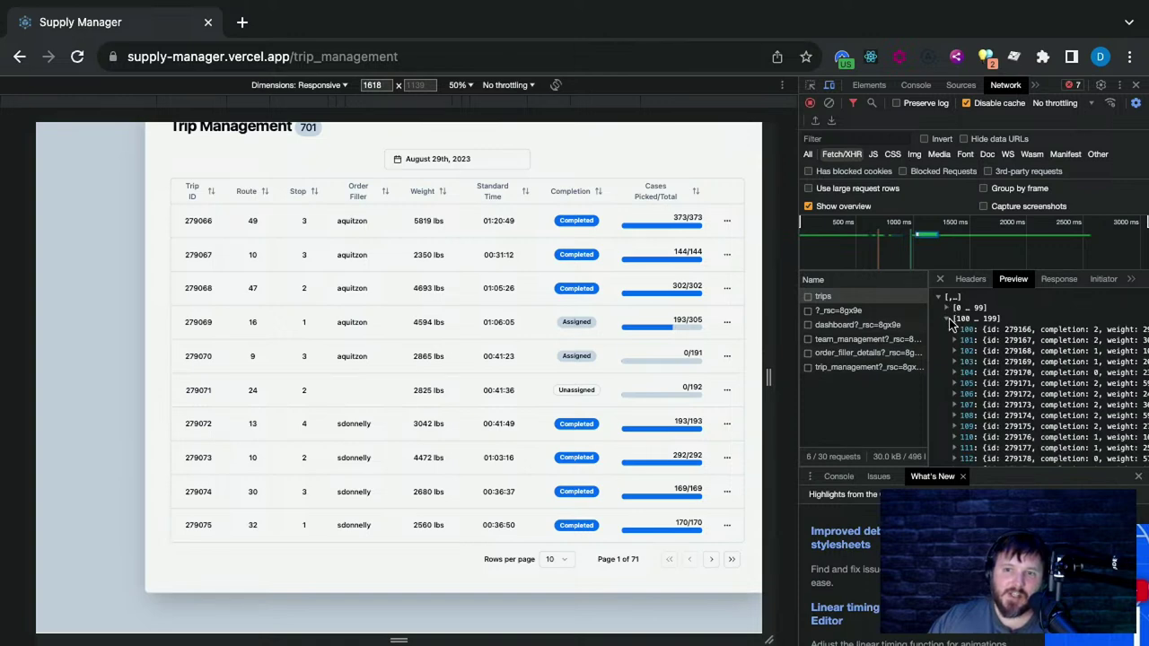
{"action": "left_click", "coordinate": [950, 318]}
{"action": "left_click", "coordinate": [948, 308]}
{"action": "left_click", "coordinate": [947, 308]}
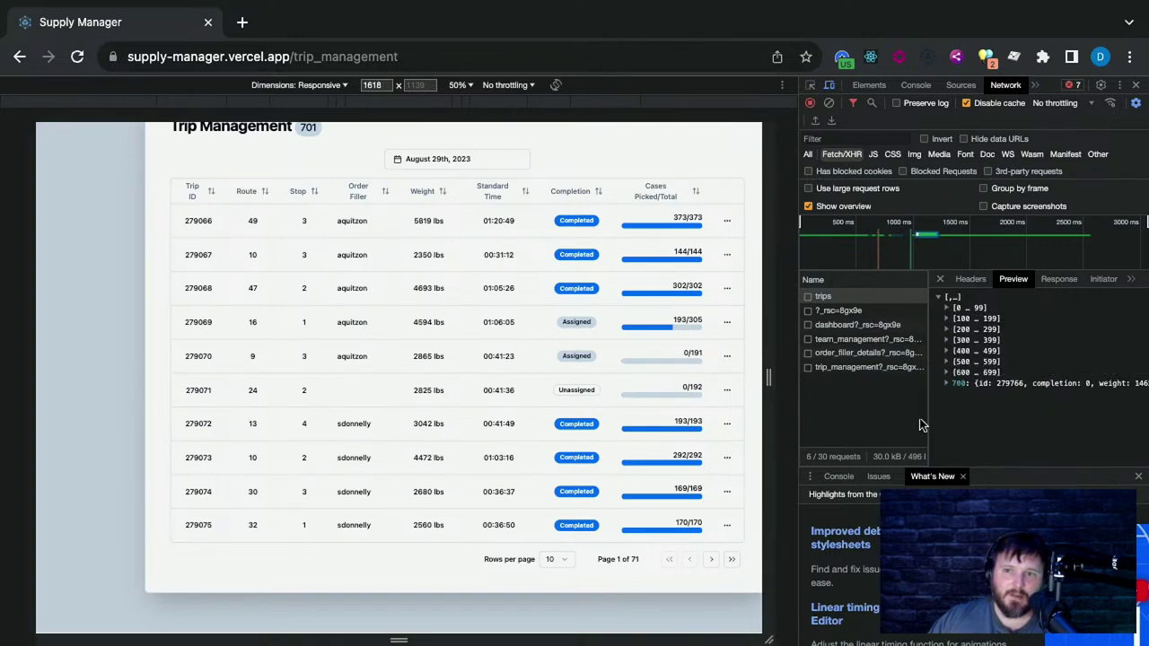
{"action": "left_click", "coordinate": [947, 384]}
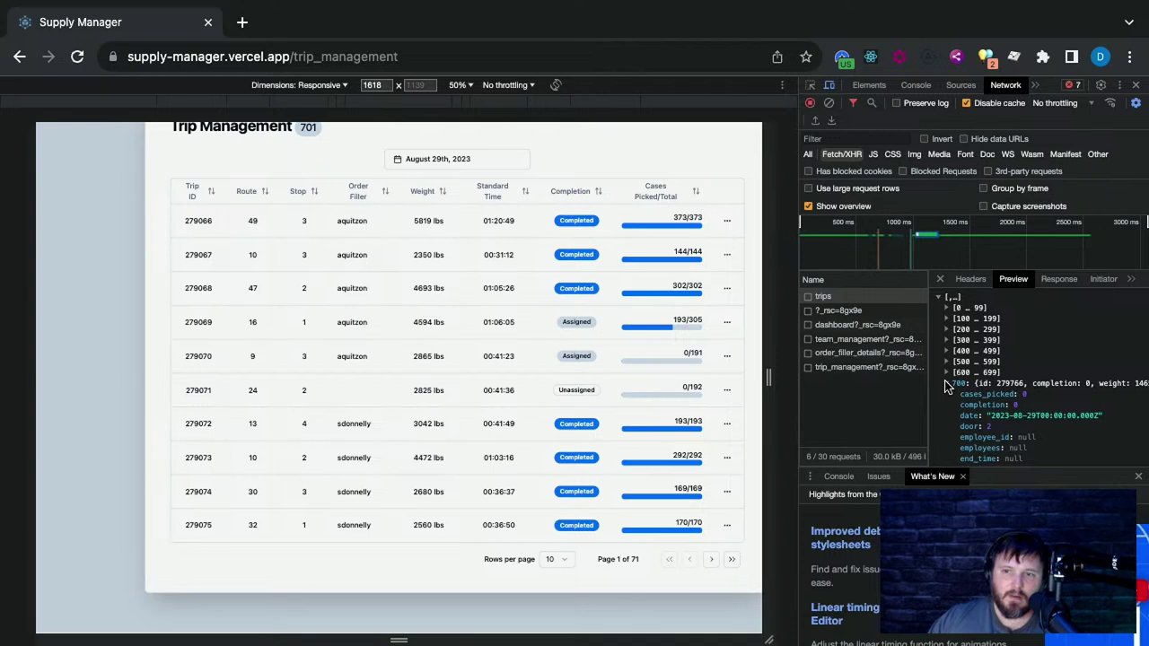
{"action": "left_click", "coordinate": [947, 383]}
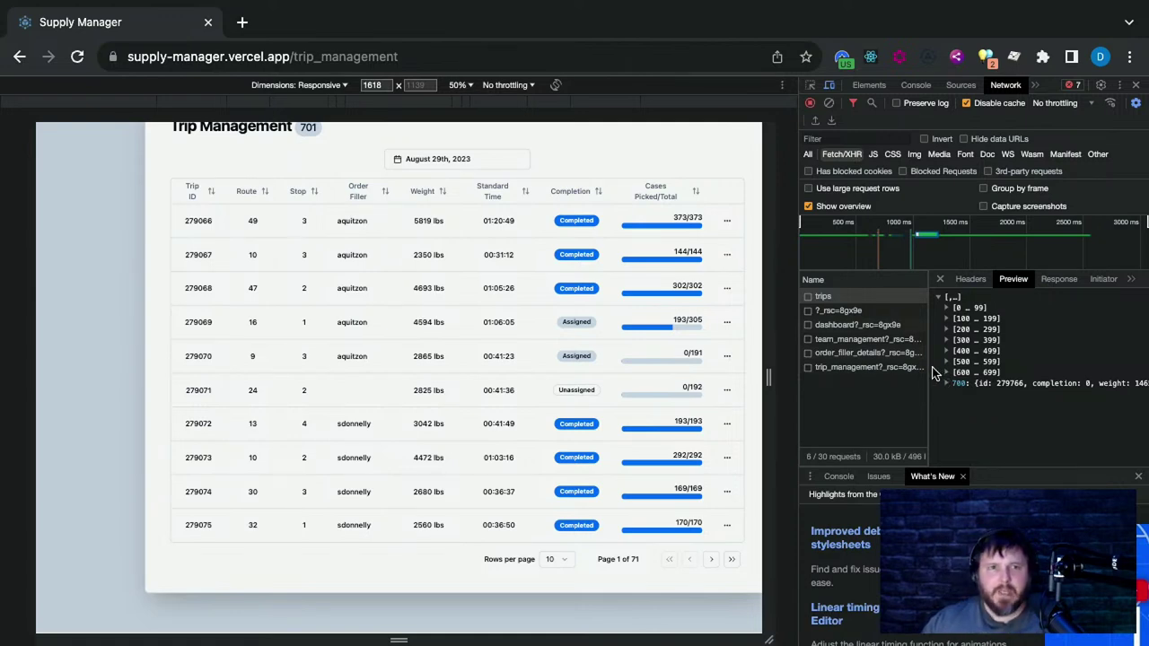
Search Google for "vercel swr" in a new browser tab
{"action": "left_click", "coordinate": [241, 22]}
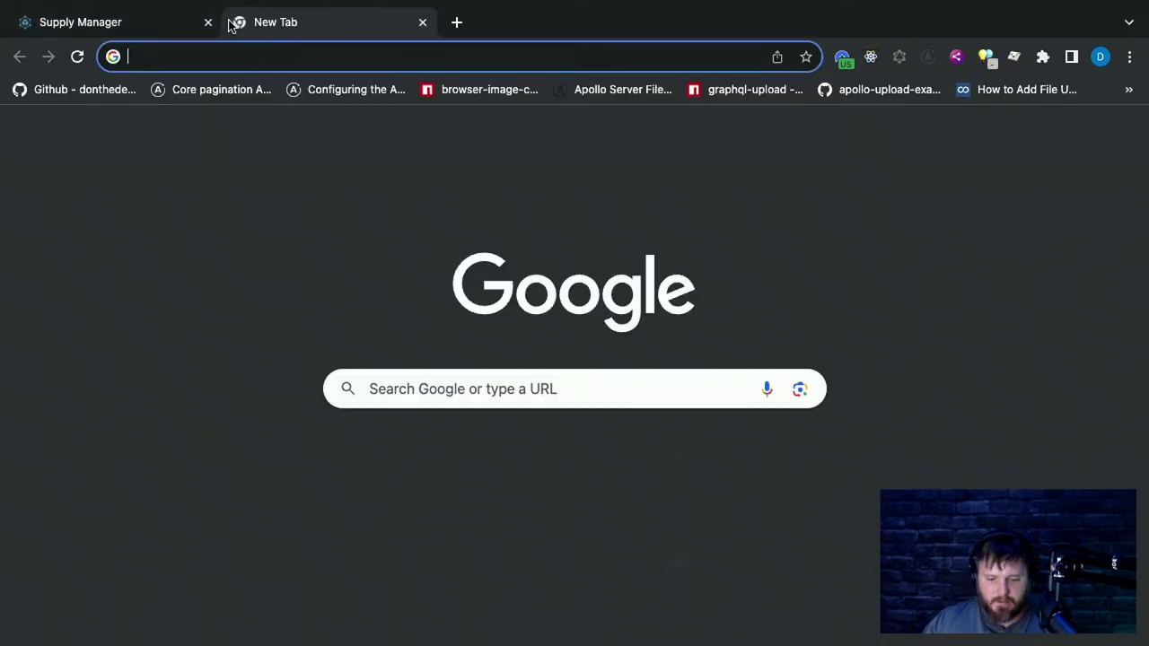
{"action": "type", "text": "vercel swr"}
{"action": "key", "text": "Return"}
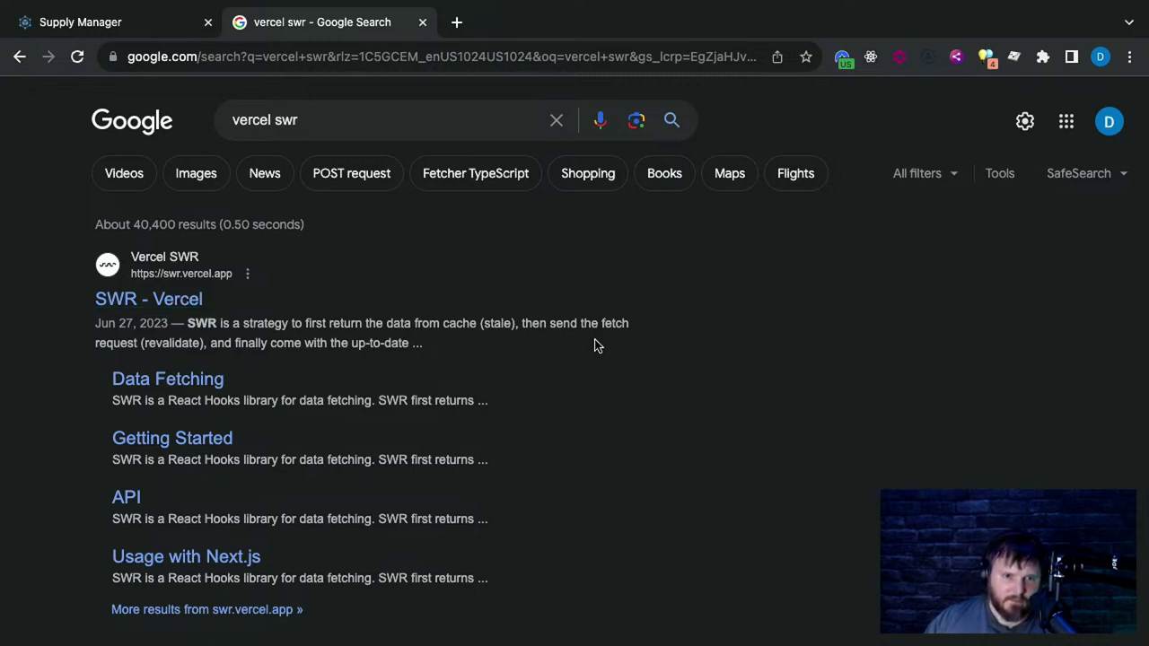
Look over the SWR search results and close the search tab to return to Supply Manager
{"action": "left_click", "coordinate": [148, 24]}
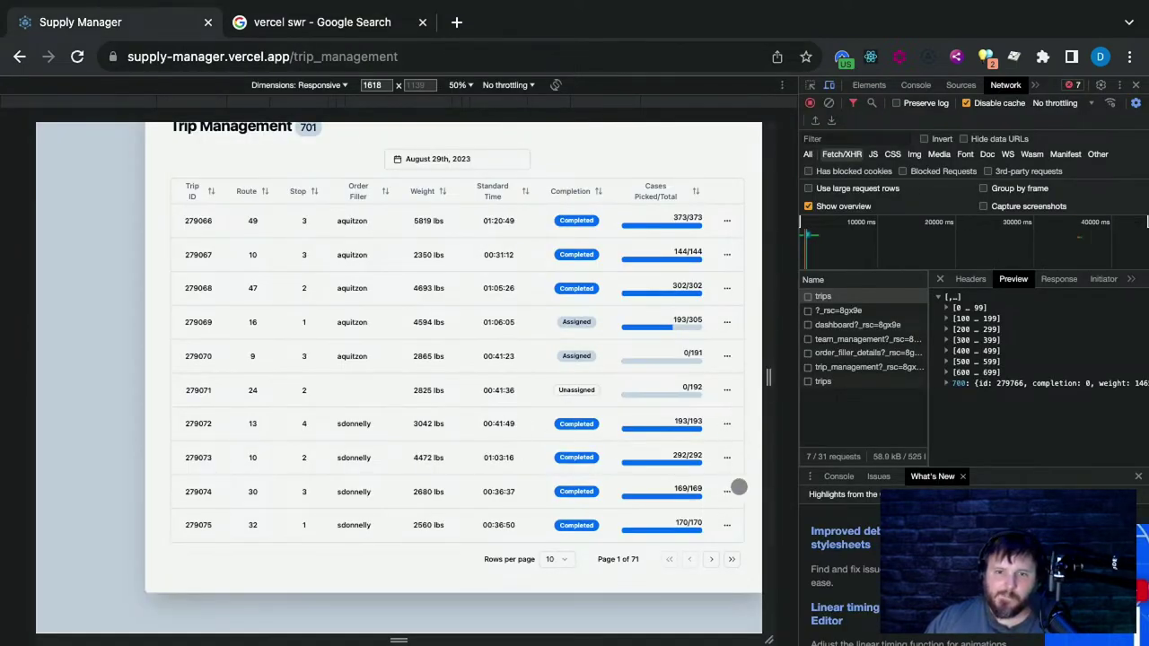
{"action": "left_click", "coordinate": [341, 21]}
{"action": "scroll", "coordinate": [341, 346], "scroll_direction": "down", "scroll_amount": 5}
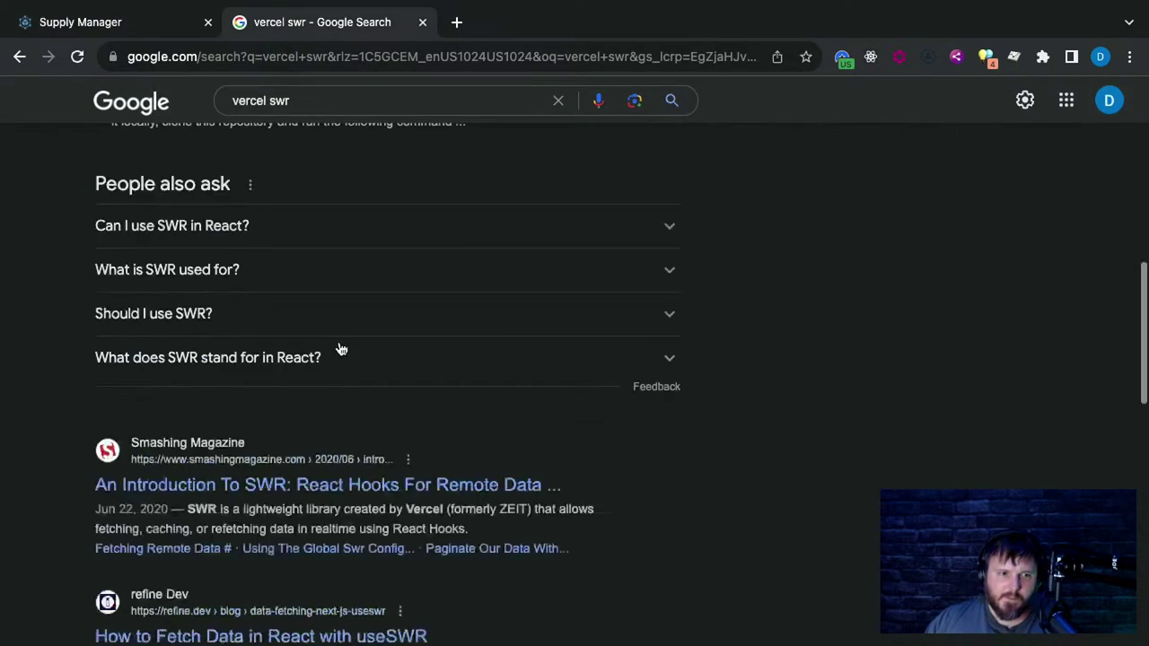
{"action": "scroll", "coordinate": [341, 346], "scroll_direction": "down", "scroll_amount": 3}
{"action": "scroll", "coordinate": [341, 341], "scroll_direction": "up", "scroll_amount": 2}
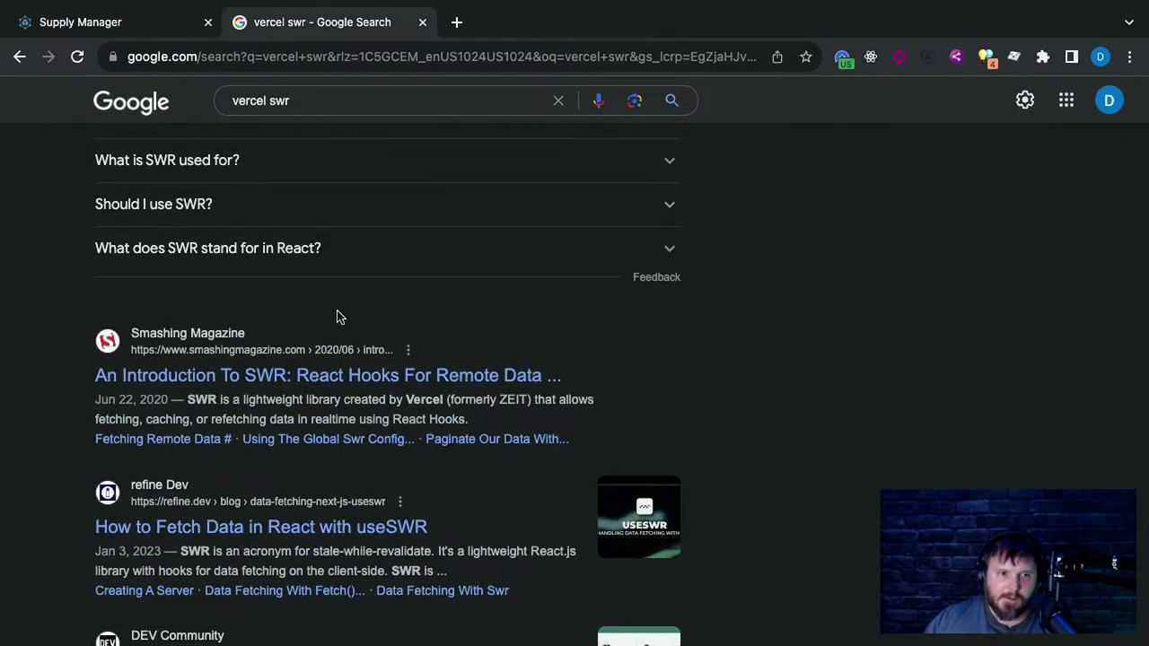
{"action": "scroll", "coordinate": [330, 316], "scroll_direction": "up", "scroll_amount": 8}
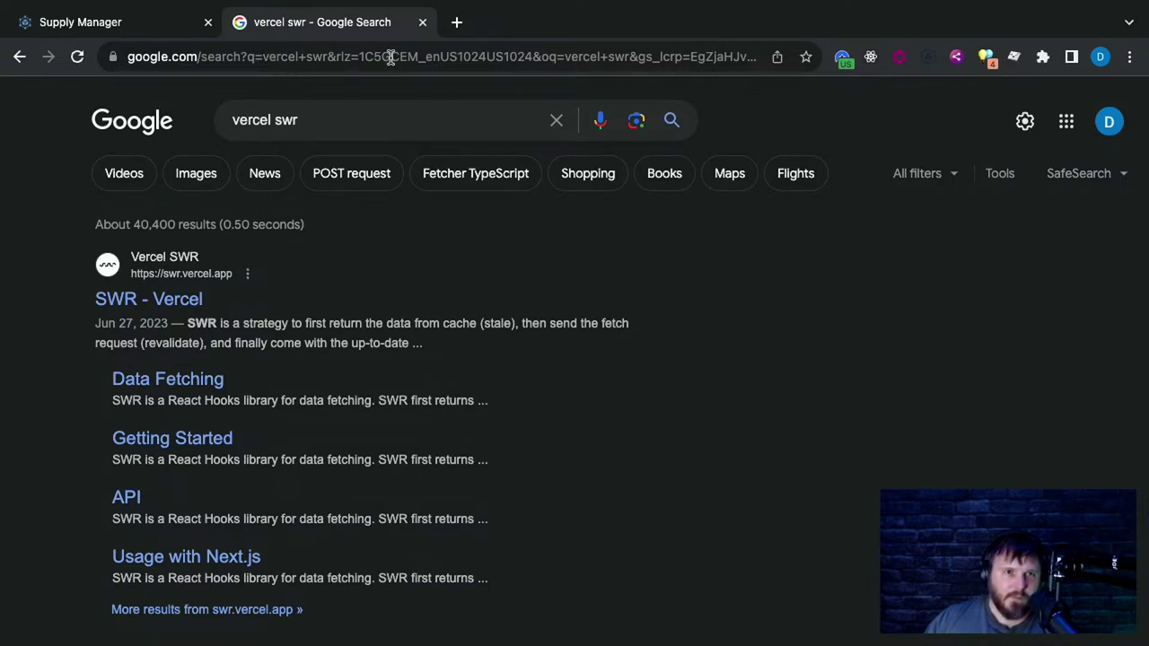
{"action": "left_click", "coordinate": [422, 22]}
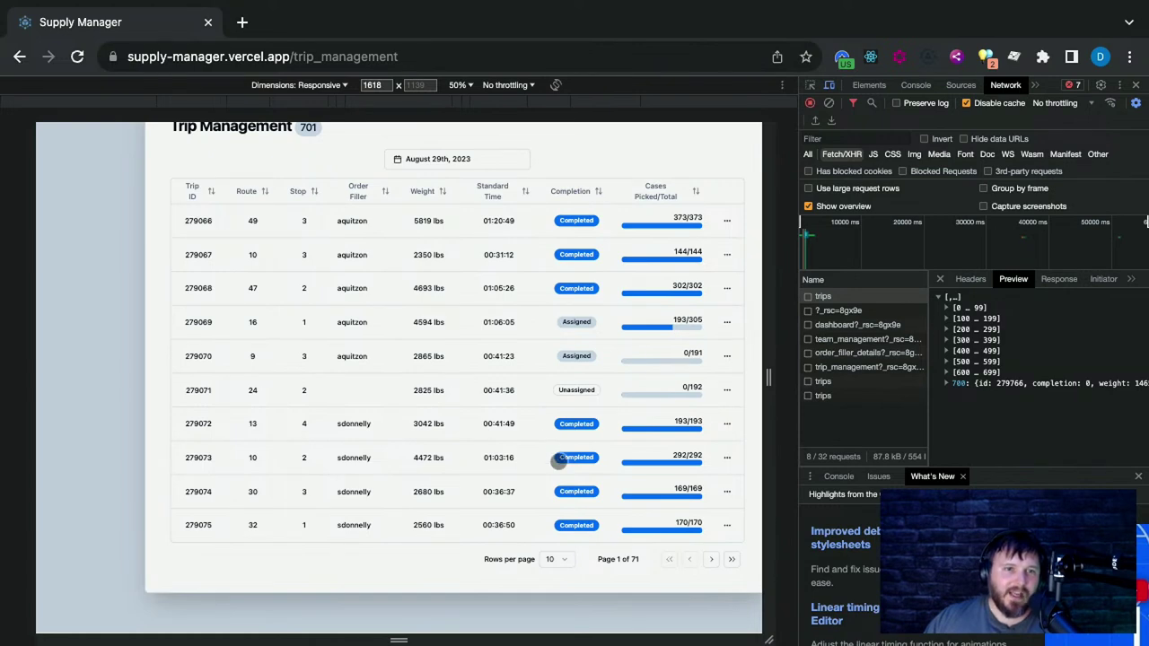
Show the raw response of the trips request and read through its trip records alongside the table
{"action": "left_click", "coordinate": [949, 308]}
{"action": "left_click", "coordinate": [1058, 279]}
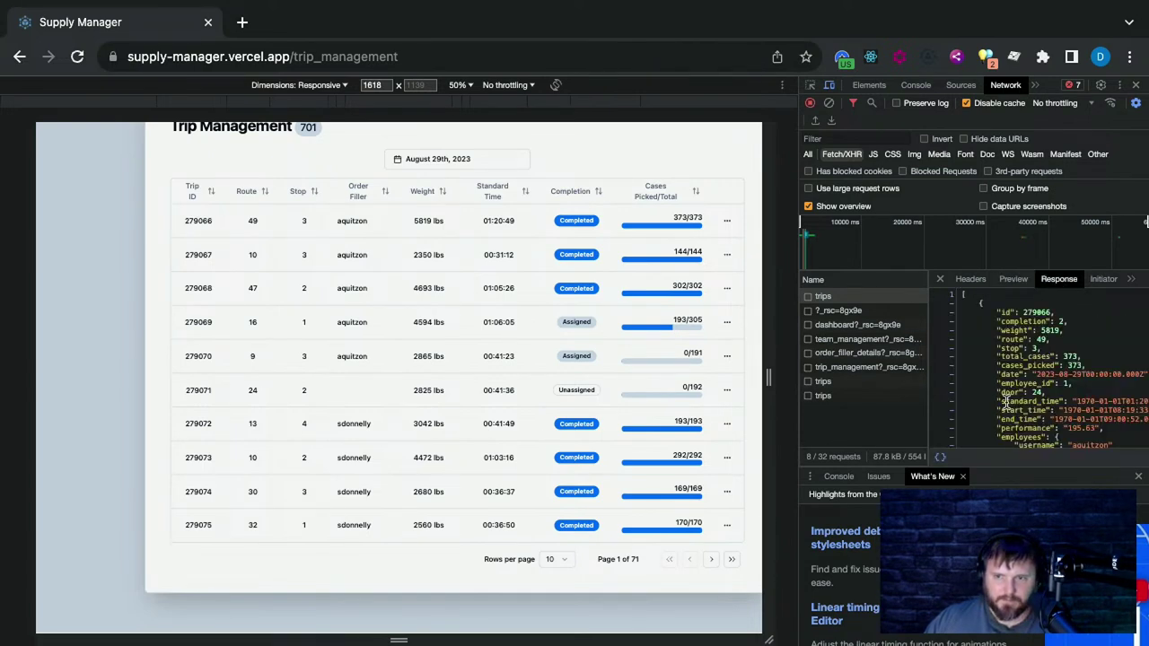
{"action": "scroll", "coordinate": [1005, 401], "scroll_direction": "down", "scroll_amount": 10}
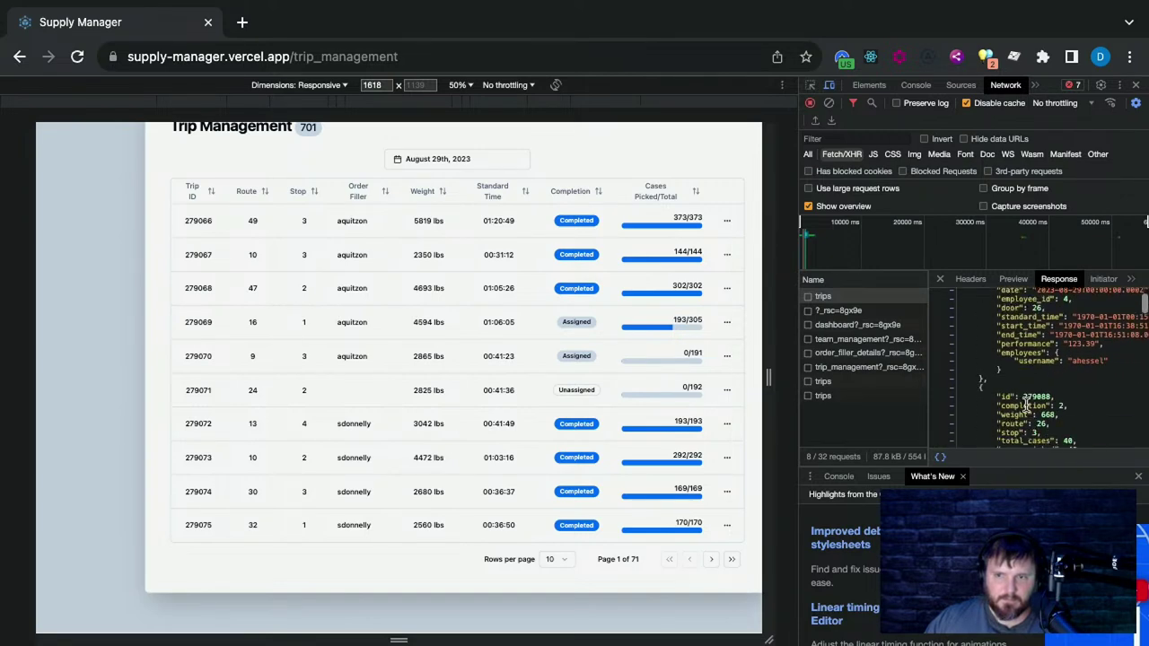
{"action": "scroll", "coordinate": [1024, 401], "scroll_direction": "down", "scroll_amount": 2}
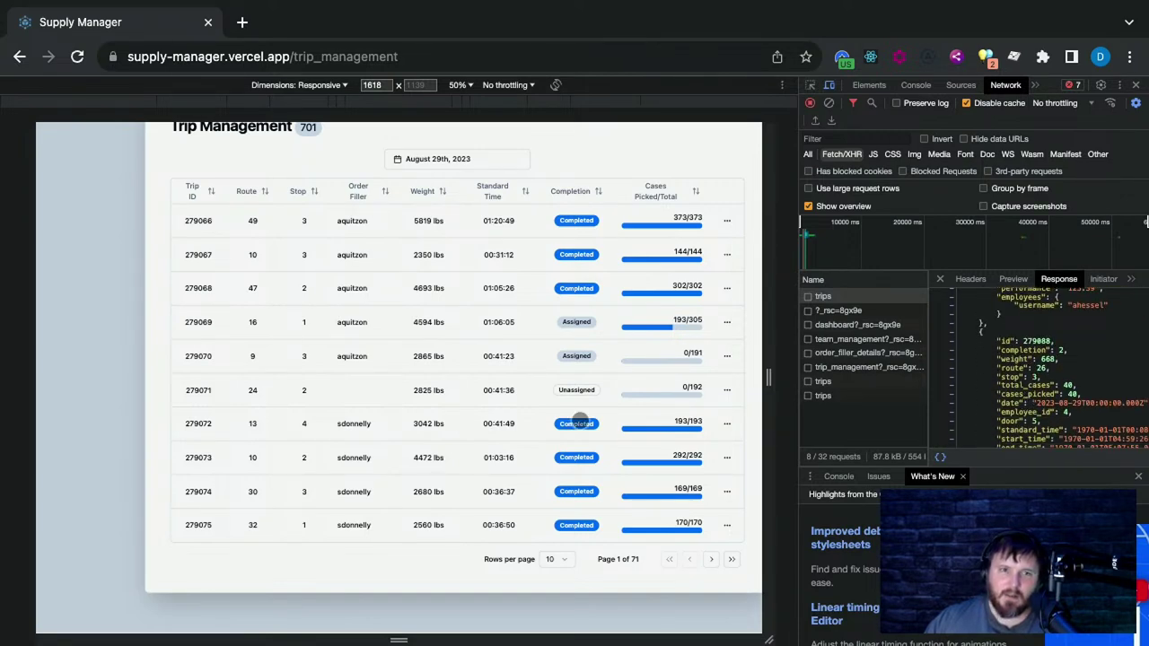
{"action": "scroll", "coordinate": [498, 416], "scroll_direction": "up", "scroll_amount": 1}
{"action": "scroll", "coordinate": [1081, 375], "scroll_direction": "down", "scroll_amount": 2}
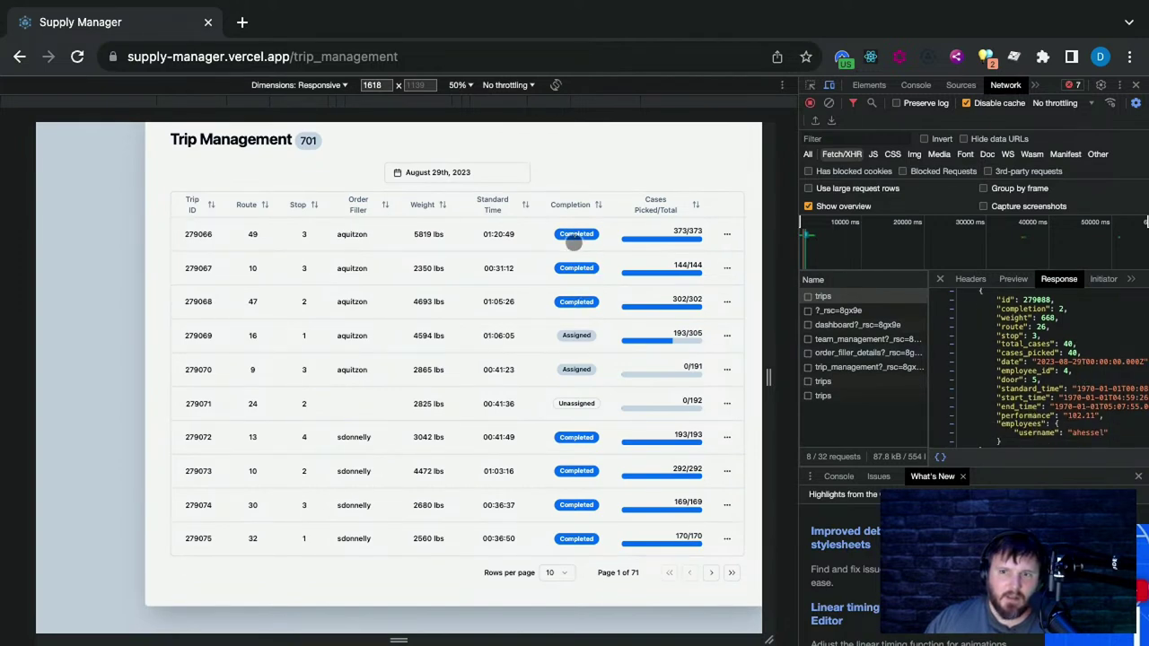
Examine the stop field of trip record 279088 in the raw trips response
{"action": "scroll", "coordinate": [1052, 350], "scroll_direction": "up", "scroll_amount": 1}
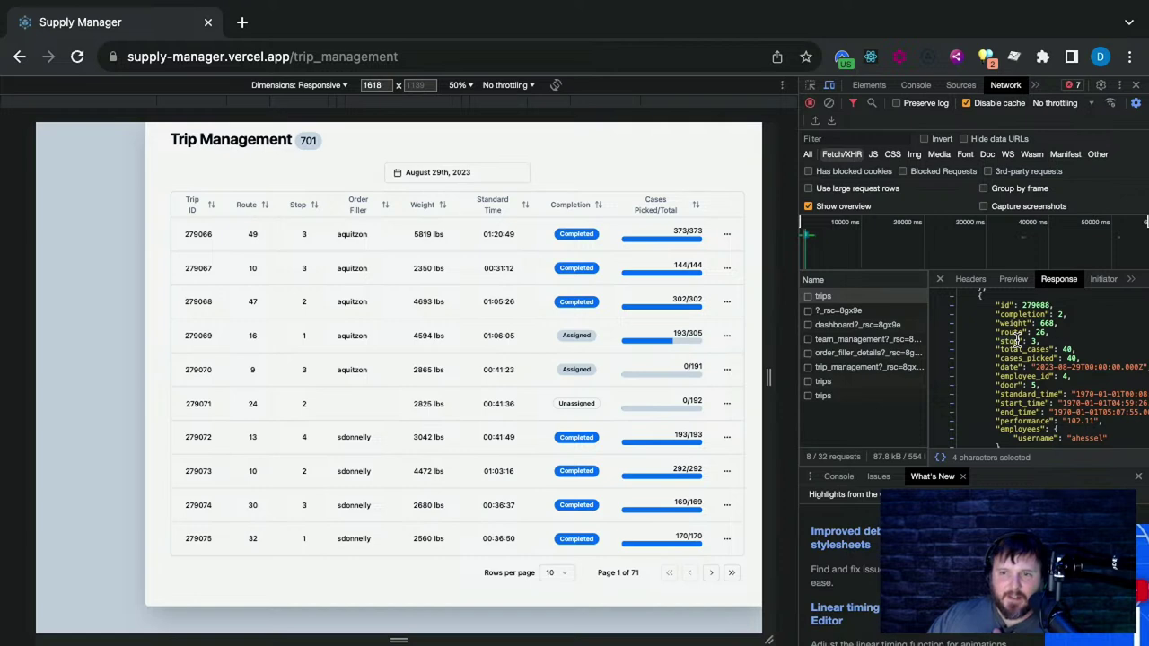
{"action": "left_click", "coordinate": [1024, 341]}
{"action": "left_click_drag", "start_coordinate": [1014, 341], "coordinate": [1050, 348]}
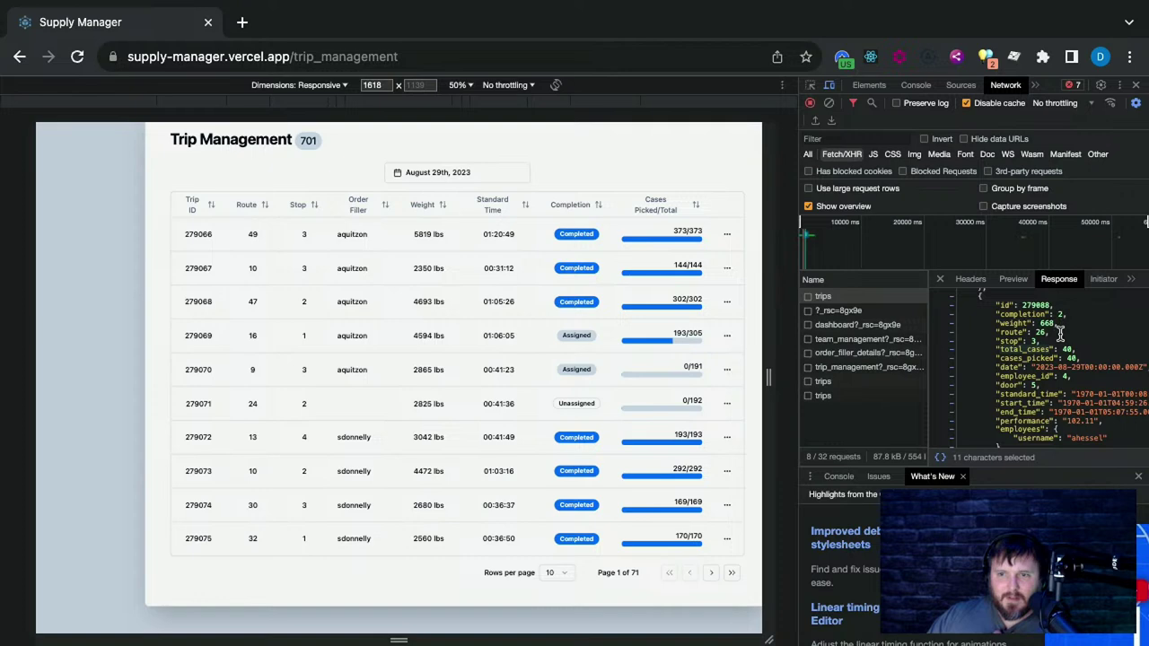
{"action": "left_click_drag", "start_coordinate": [1016, 341], "coordinate": [999, 340]}
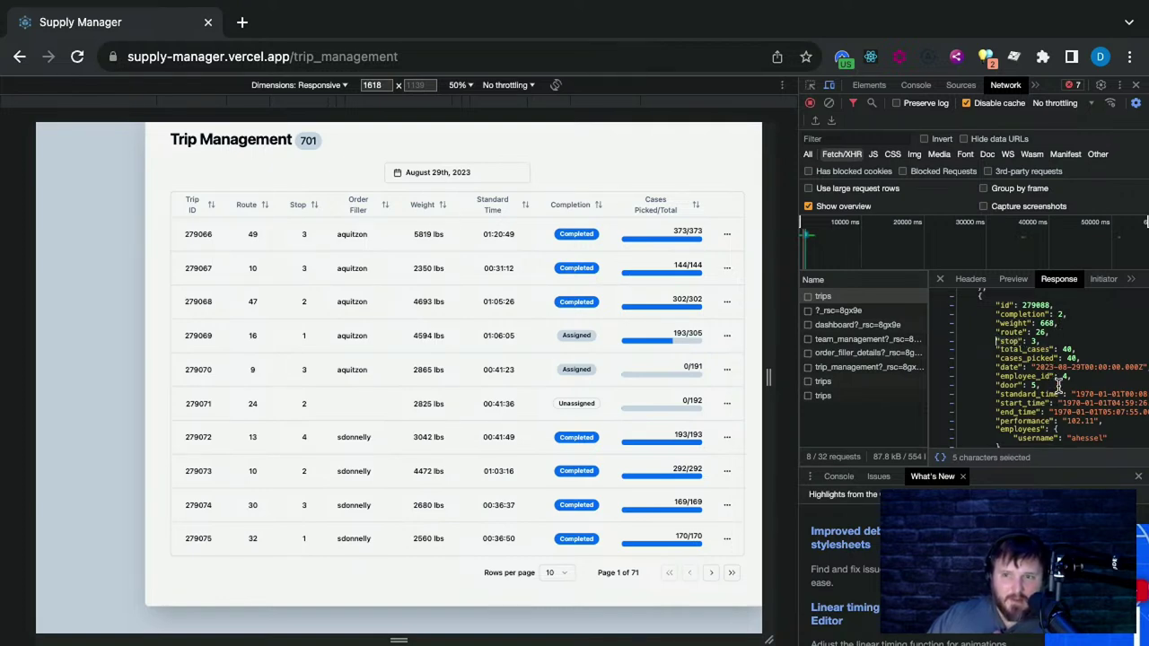
Compare the Trip Management table's columns with the response and check the actions offered for the first trip
{"action": "scroll", "coordinate": [1049, 393], "scroll_direction": "down", "scroll_amount": 2}
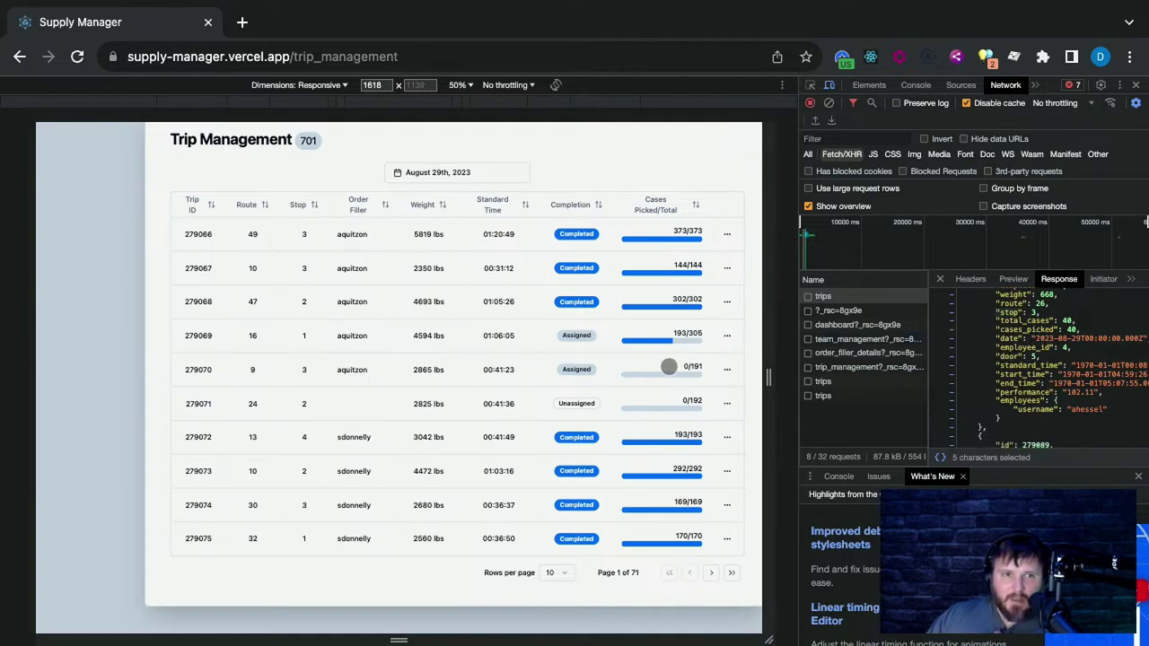
{"action": "scroll", "coordinate": [669, 364], "scroll_direction": "up", "scroll_amount": 2}
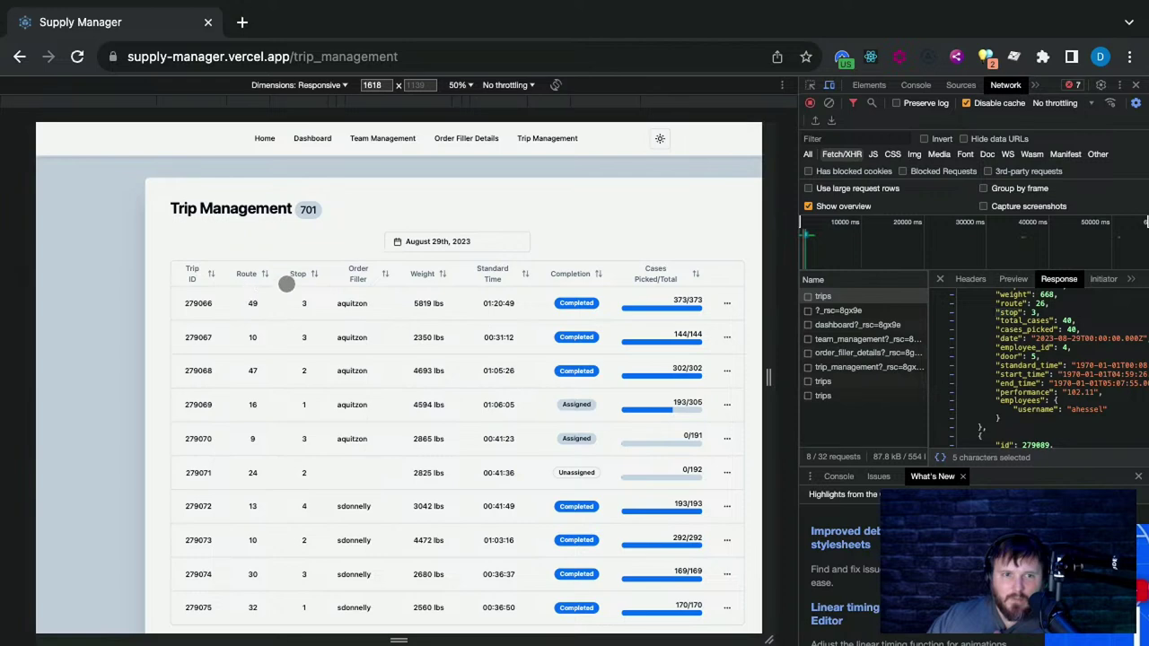
{"action": "scroll", "coordinate": [485, 273], "scroll_direction": "down", "scroll_amount": 1}
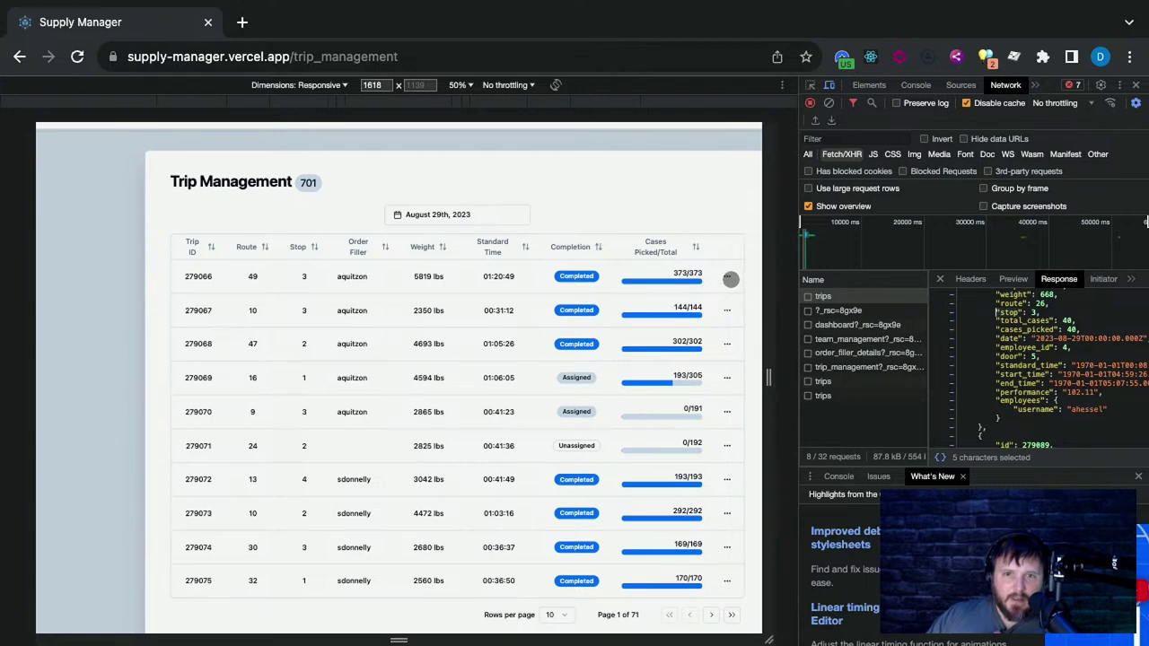
{"action": "left_click", "coordinate": [731, 280]}
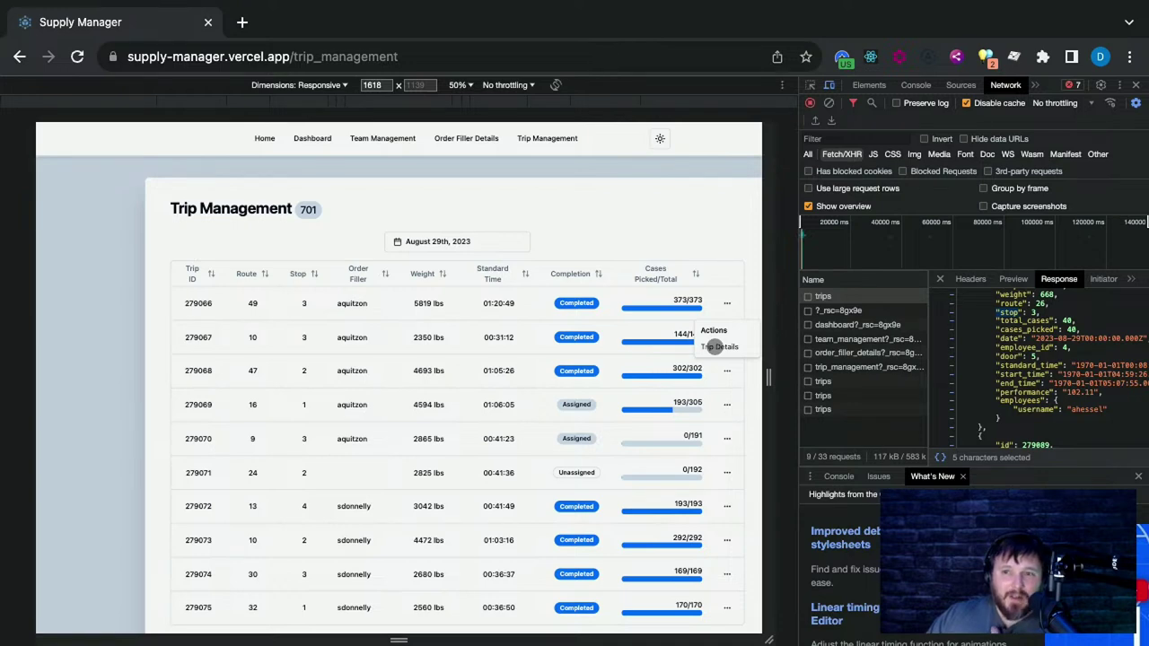
{"action": "key", "text": "Escape"}
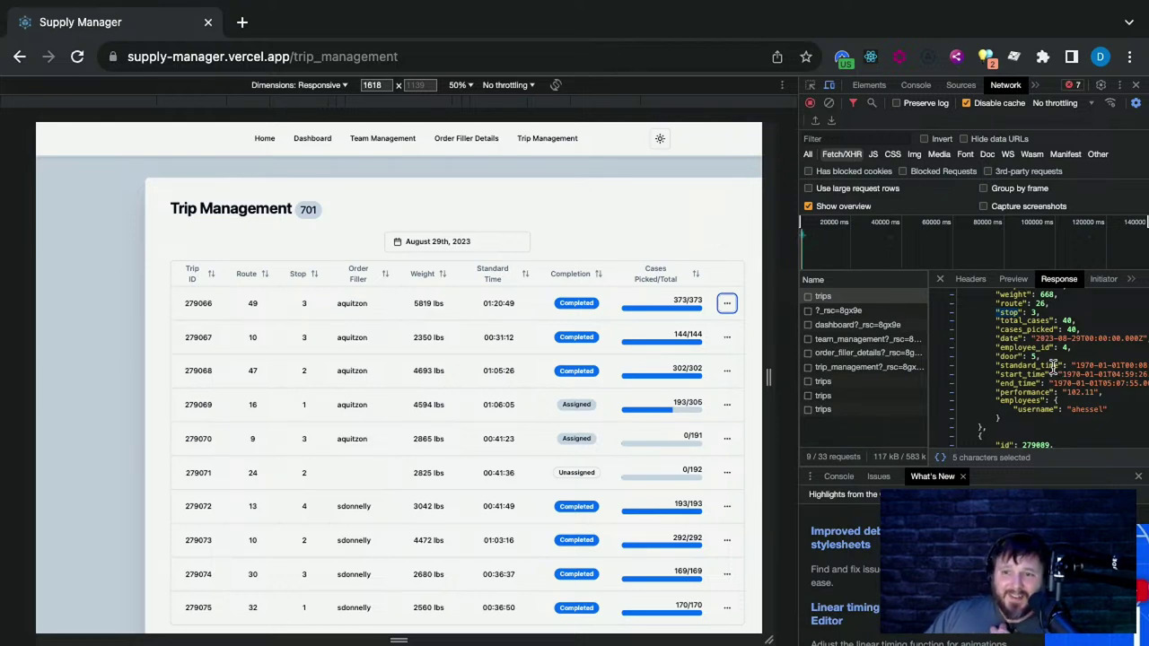
Examine the door field of trip record 279088 and read on through the following records in the response
{"action": "scroll", "coordinate": [1032, 373], "scroll_direction": "down", "scroll_amount": 2}
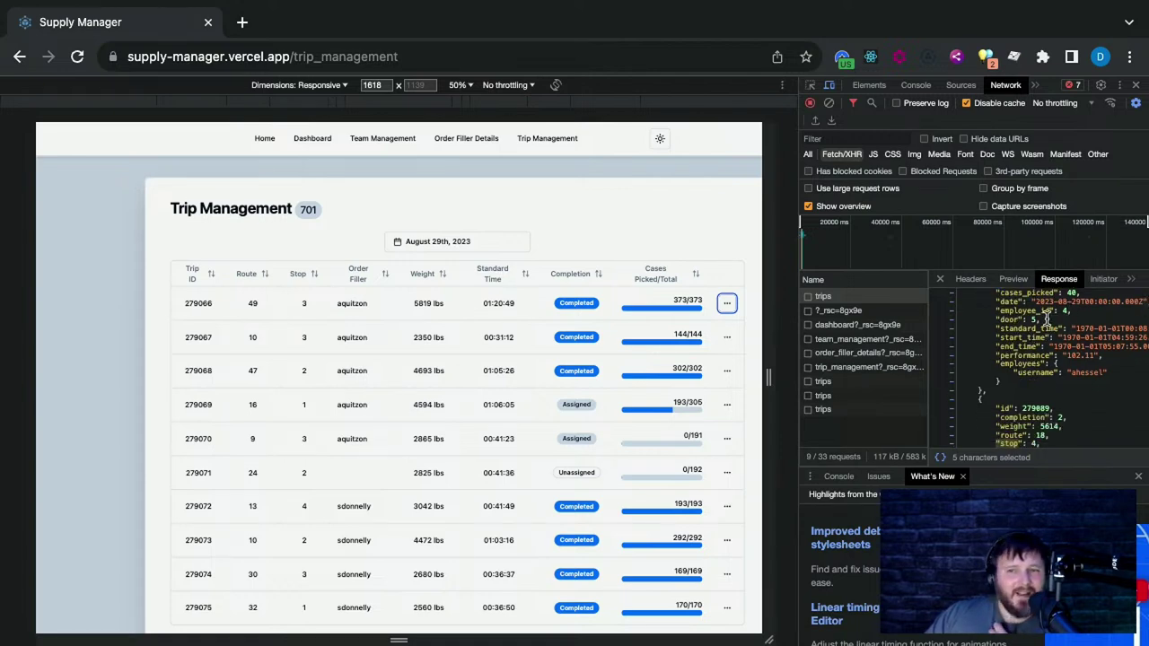
{"action": "left_click_drag", "start_coordinate": [1039, 312], "coordinate": [1001, 323]}
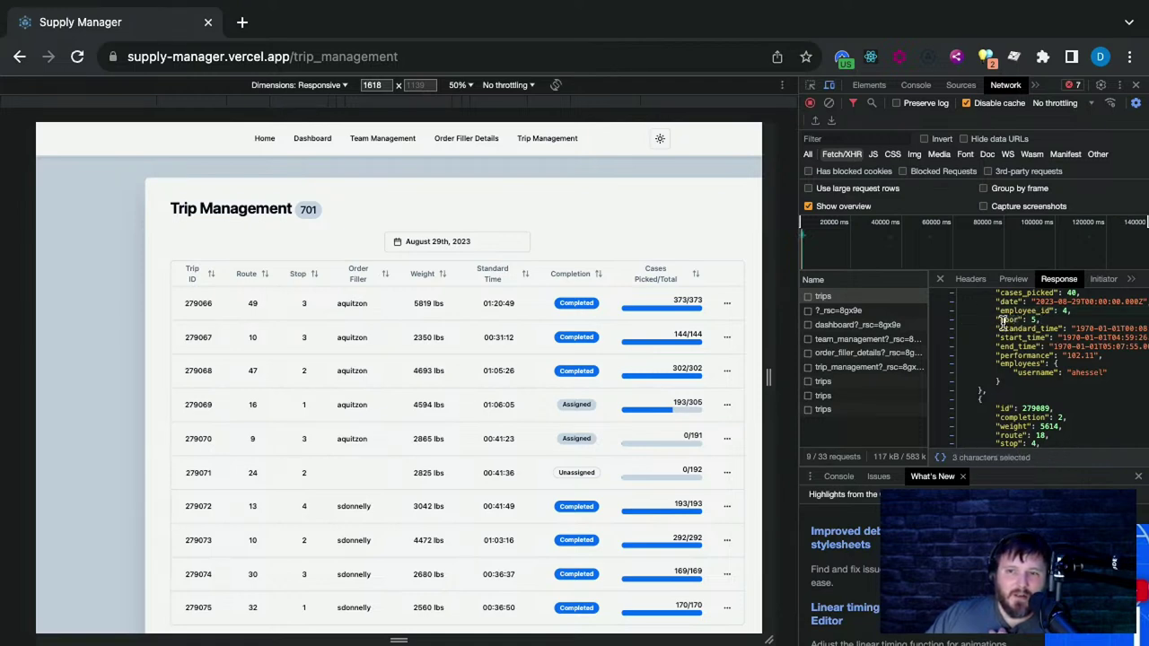
{"action": "left_click", "coordinate": [1060, 314]}
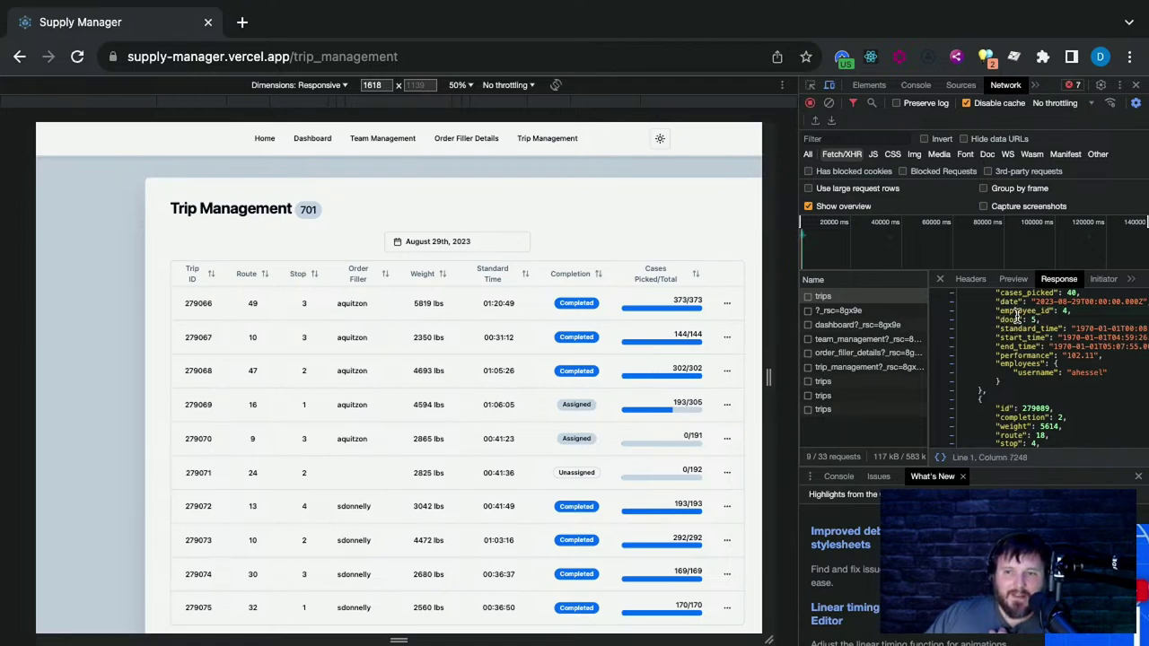
{"action": "left_click", "coordinate": [1017, 313]}
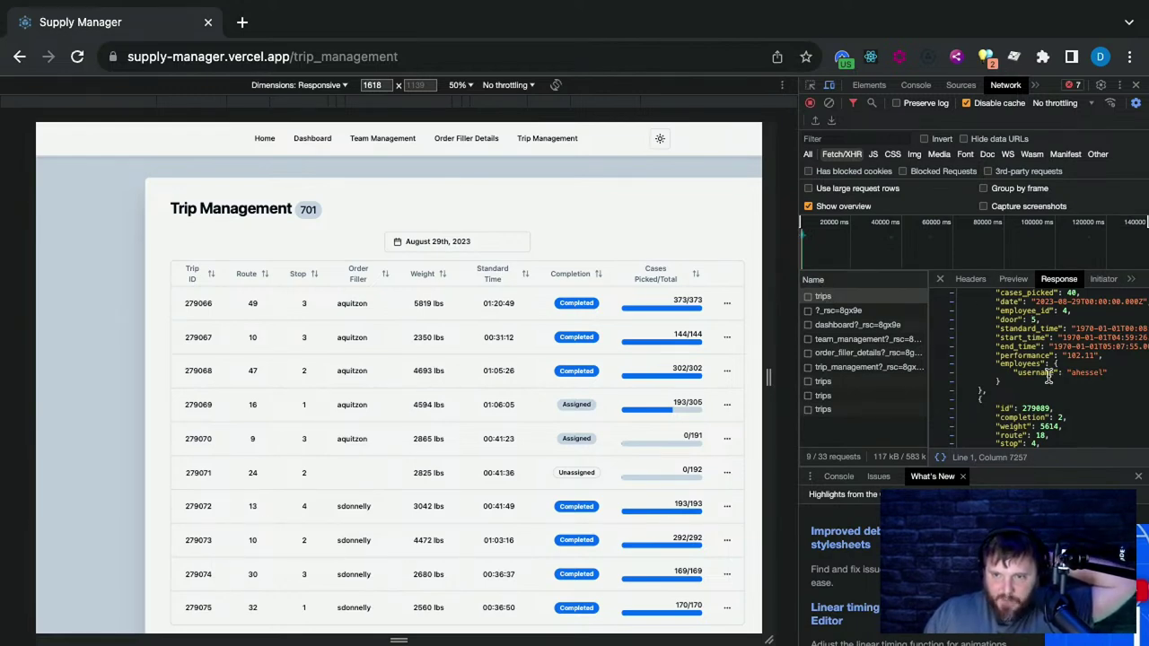
{"action": "double_click", "coordinate": [1034, 320]}
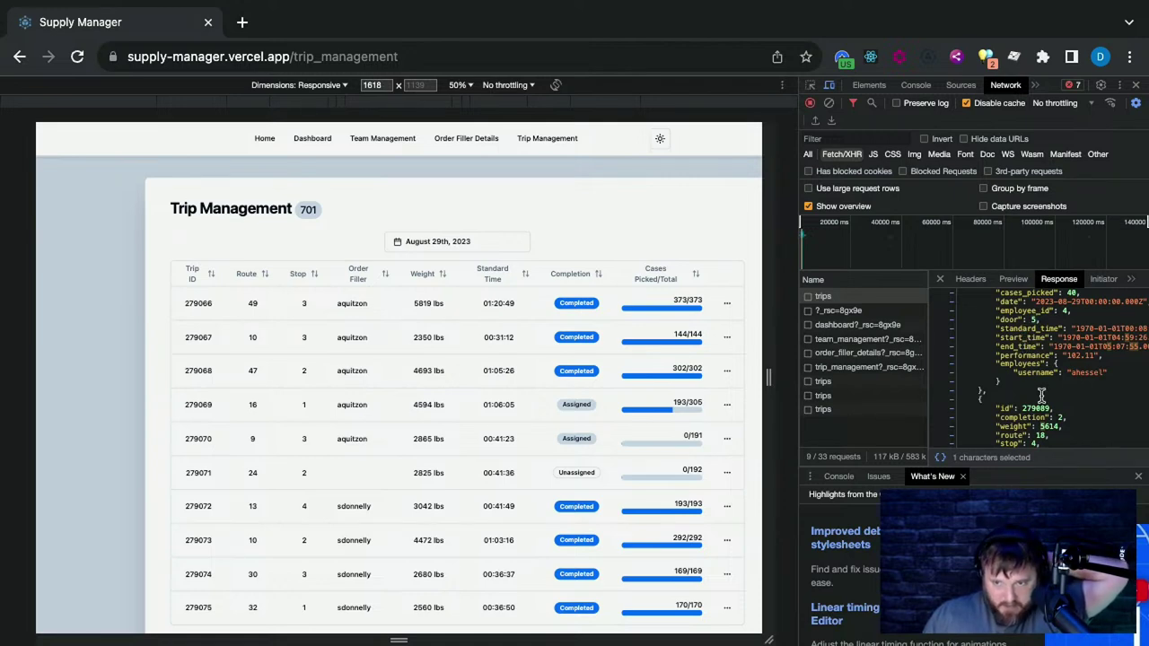
{"action": "scroll", "coordinate": [1043, 392], "scroll_direction": "down", "scroll_amount": 5}
{"action": "scroll", "coordinate": [1043, 392], "scroll_direction": "down", "scroll_amount": 3}
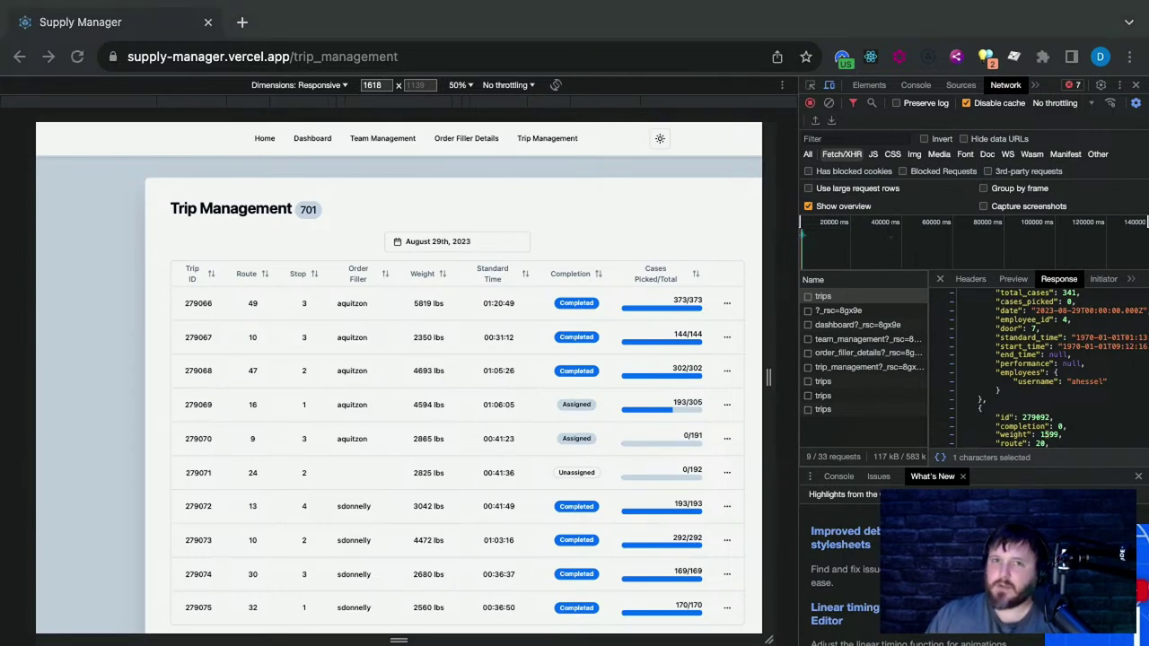
Open the project's SupplyManager GitHub repository in a new browser tab
{"action": "left_click", "coordinate": [240, 22]}
{"action": "type", "text": "https://github.com/charlesmorrisjr/SupplyManager"}
{"action": "key", "text": "Return"}
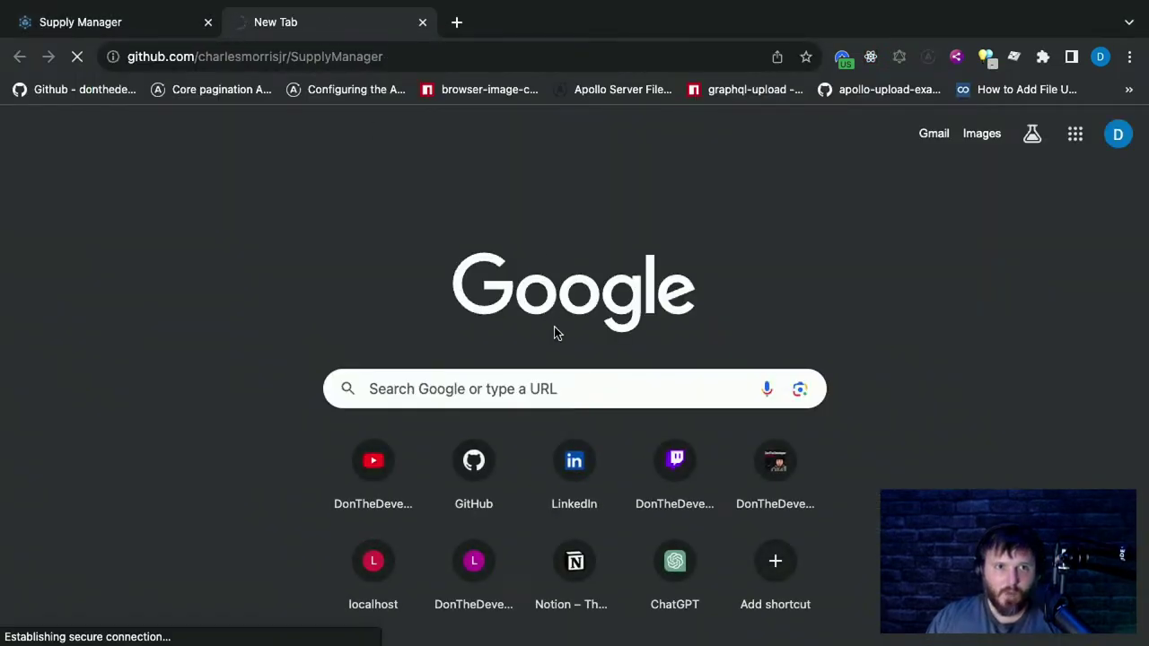
Read the repository's README from the Description through Project Overview, Current Features and Future Features to Improvements and Optimizations
{"action": "scroll", "coordinate": [533, 326], "scroll_direction": "down", "scroll_amount": 15}
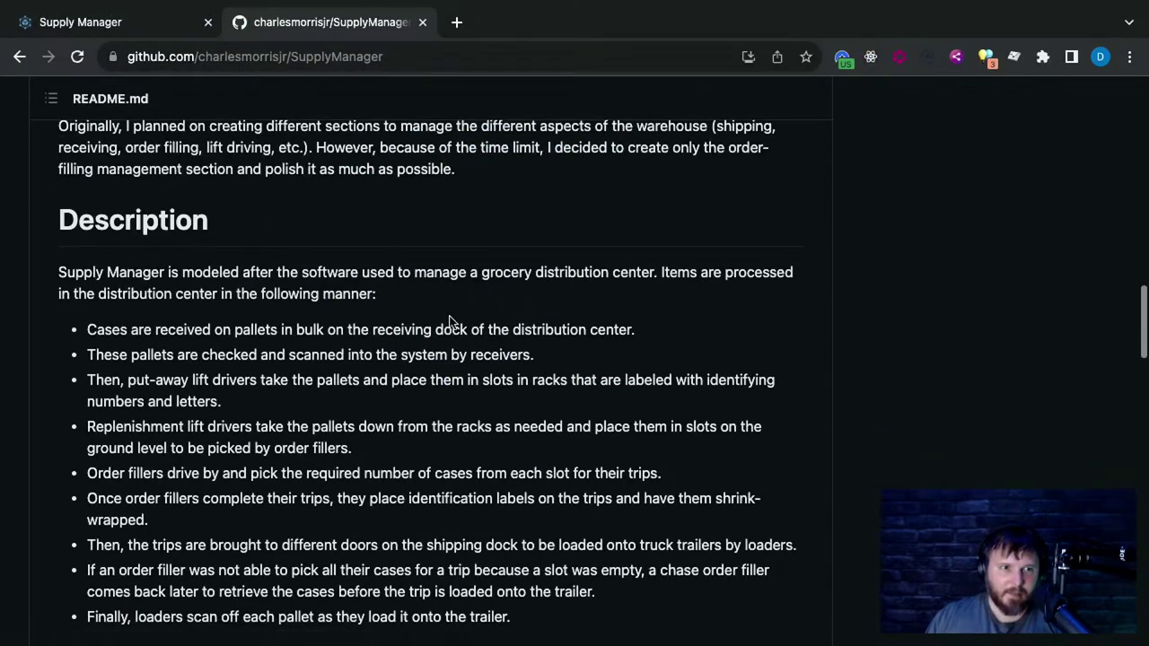
{"action": "scroll", "coordinate": [448, 320], "scroll_direction": "down", "scroll_amount": 3}
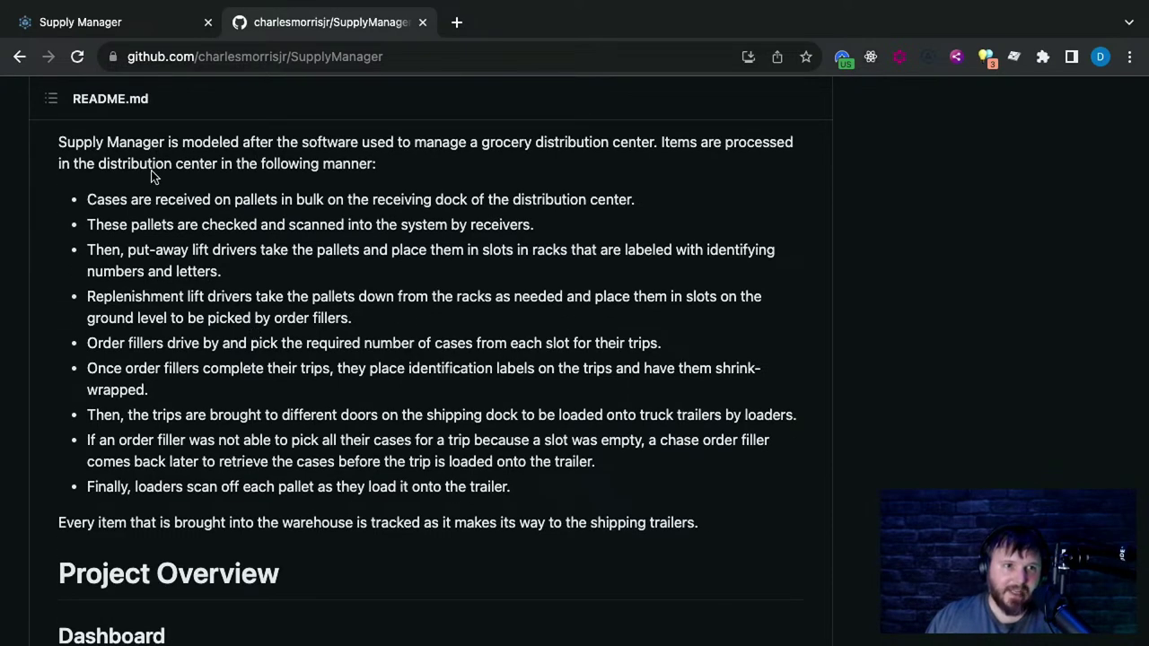
{"action": "left_click_drag", "start_coordinate": [133, 199], "coordinate": [557, 252]}
{"action": "scroll", "coordinate": [526, 313], "scroll_direction": "down", "scroll_amount": 5}
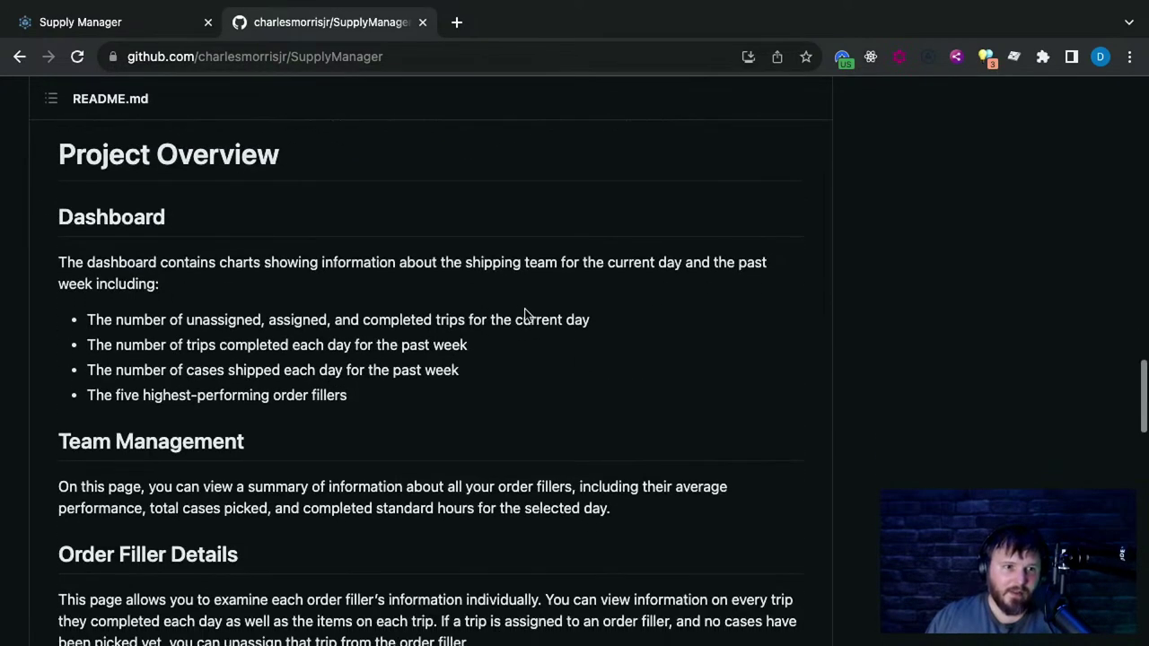
{"action": "scroll", "coordinate": [526, 314], "scroll_direction": "down", "scroll_amount": 6}
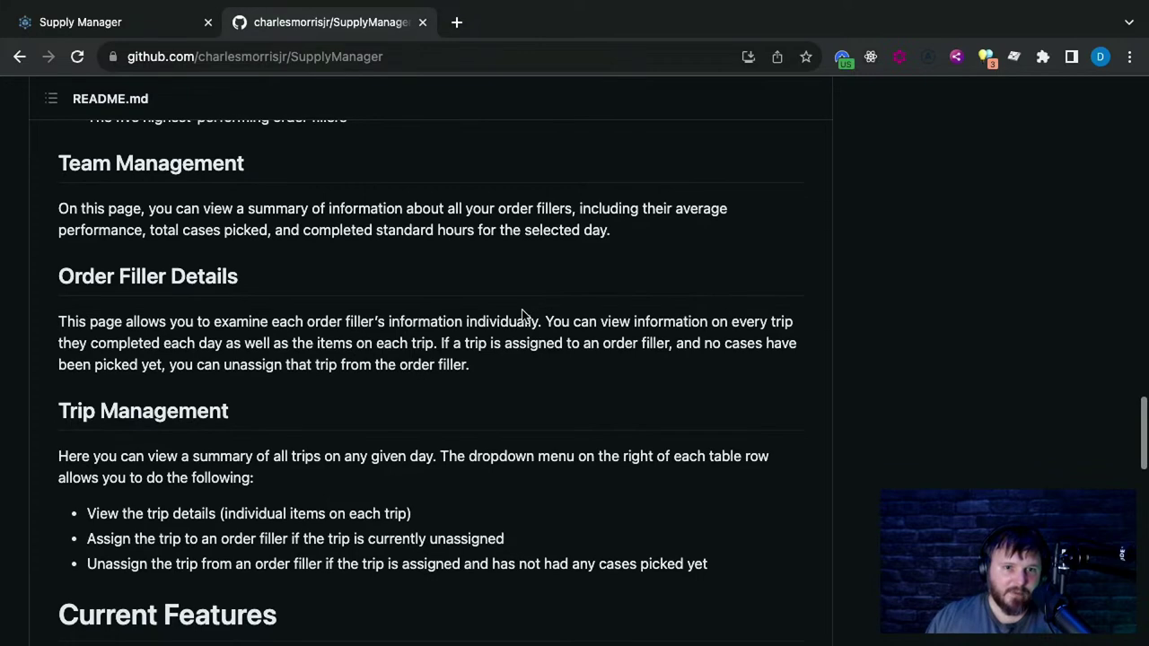
{"action": "scroll", "coordinate": [523, 316], "scroll_direction": "down", "scroll_amount": 10}
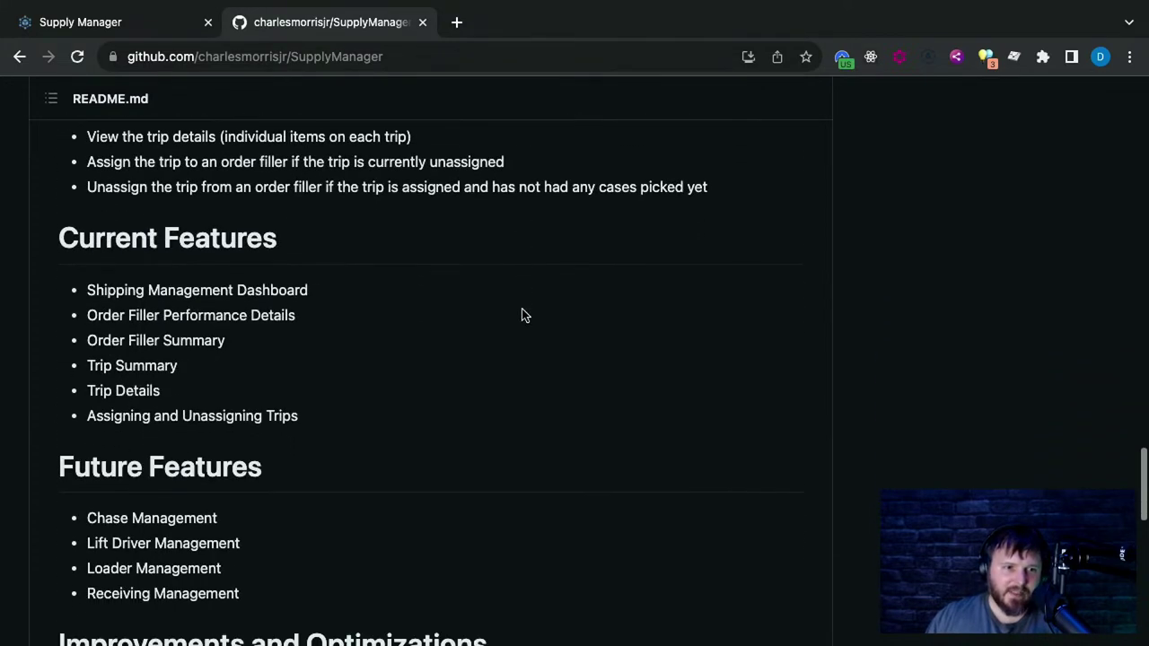
{"action": "scroll", "coordinate": [524, 315], "scroll_direction": "down", "scroll_amount": 4}
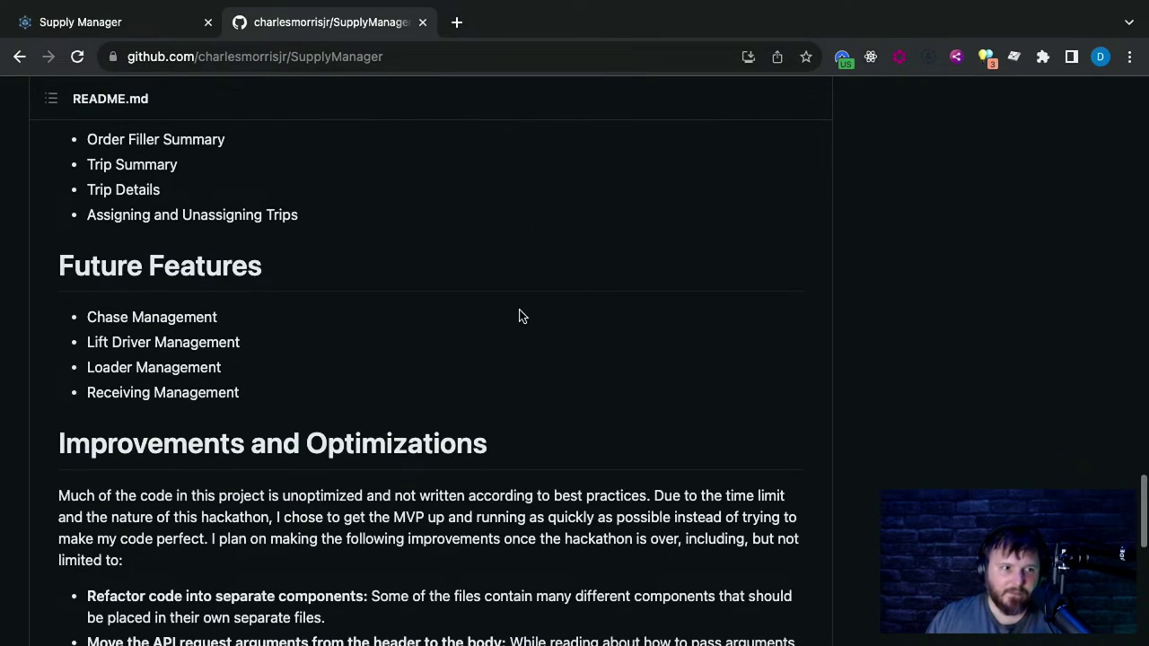
{"action": "scroll", "coordinate": [523, 316], "scroll_direction": "down", "scroll_amount": 1}
Return to the Supply Manager demo and examine the door field of the route 49 trip record in the response
{"action": "left_click", "coordinate": [133, 21]}
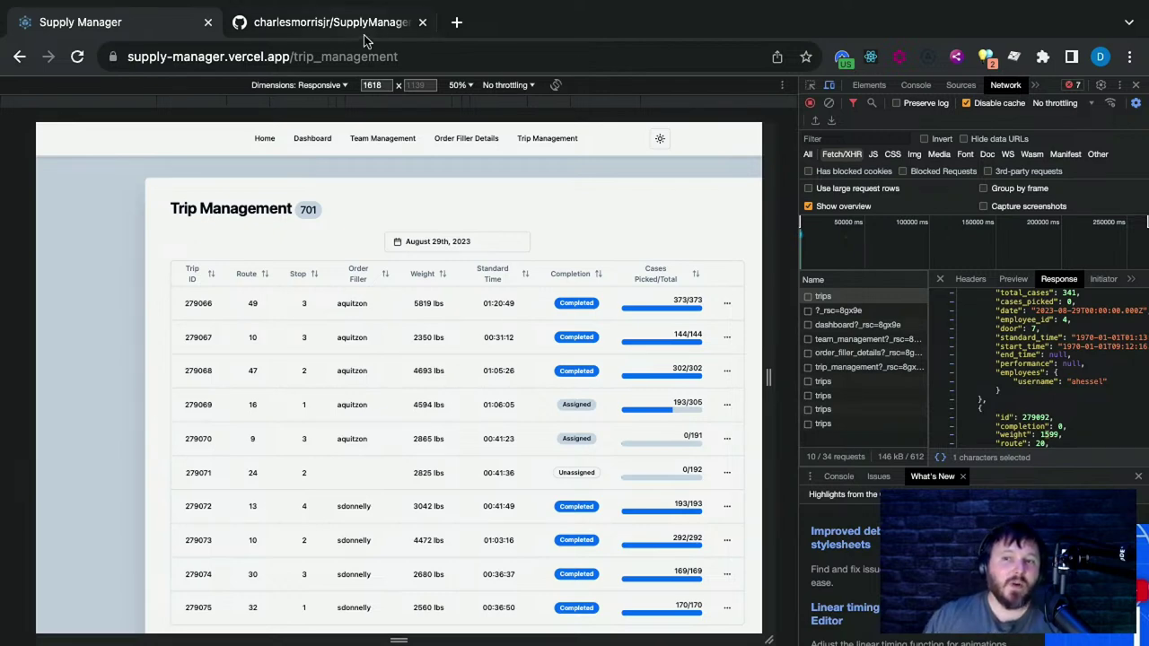
{"action": "scroll", "coordinate": [1019, 390], "scroll_direction": "up", "scroll_amount": 1}
{"action": "double_click", "coordinate": [1012, 366]}
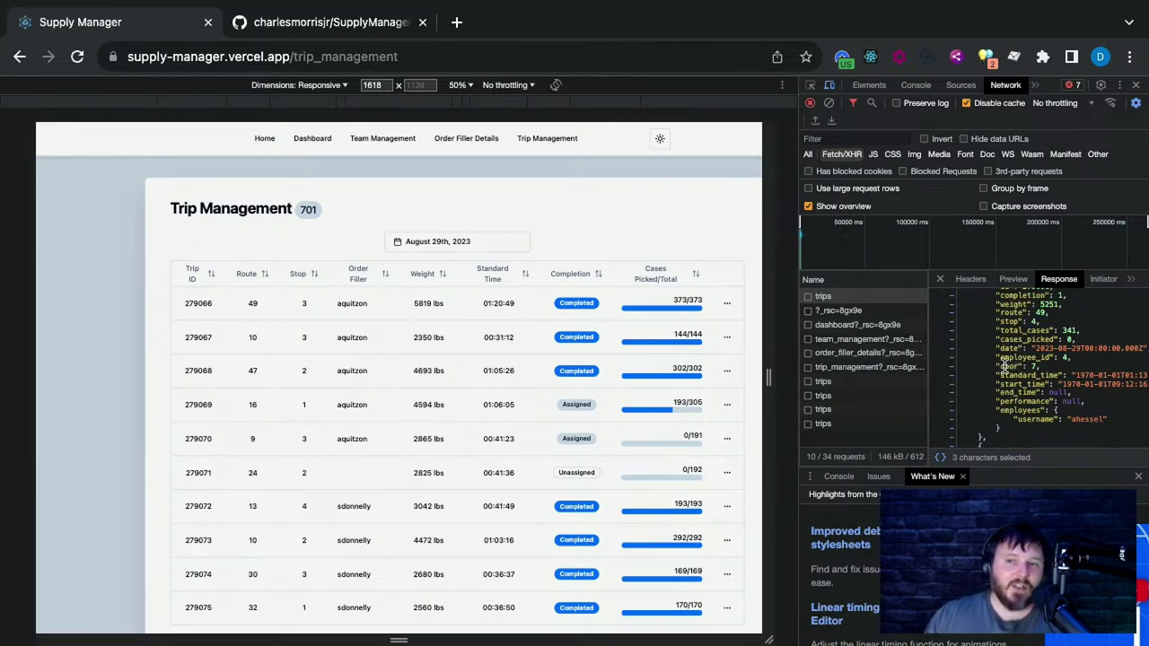
{"action": "left_click", "coordinate": [1039, 367]}
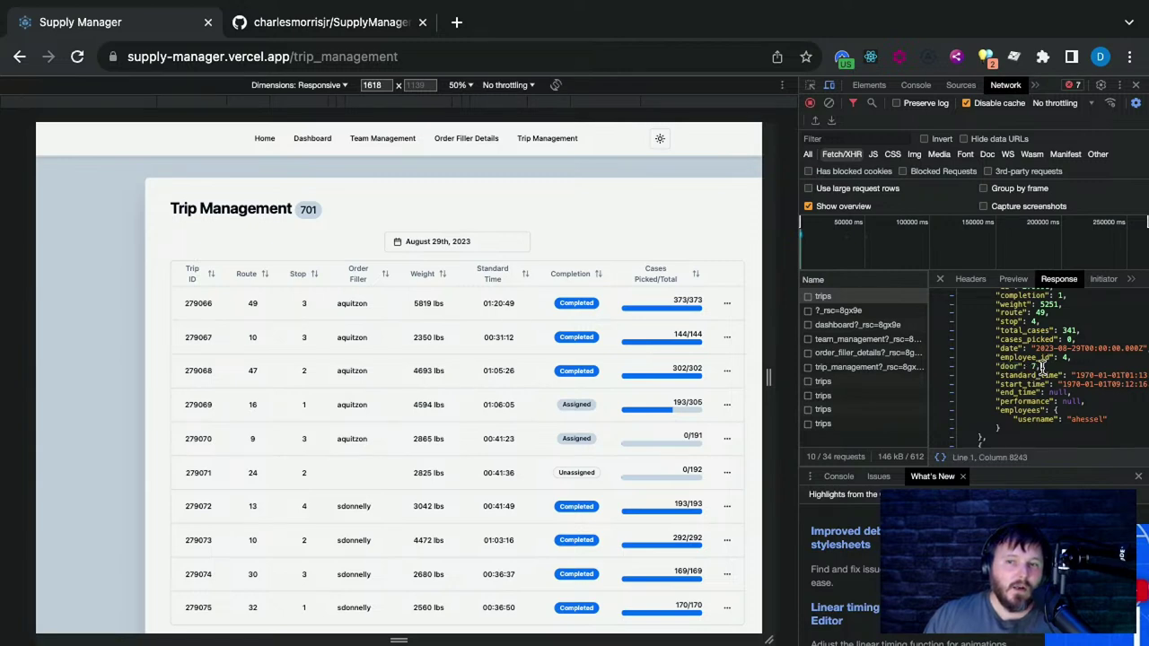
{"action": "double_click", "coordinate": [1032, 367]}
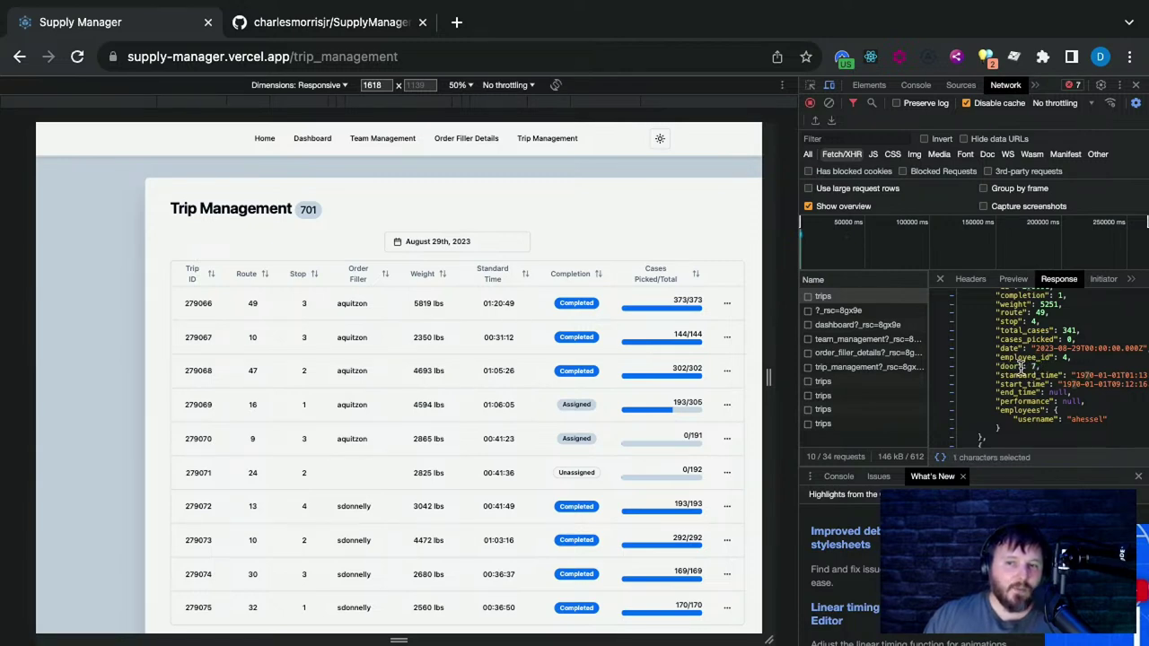
{"action": "double_click", "coordinate": [1001, 366]}
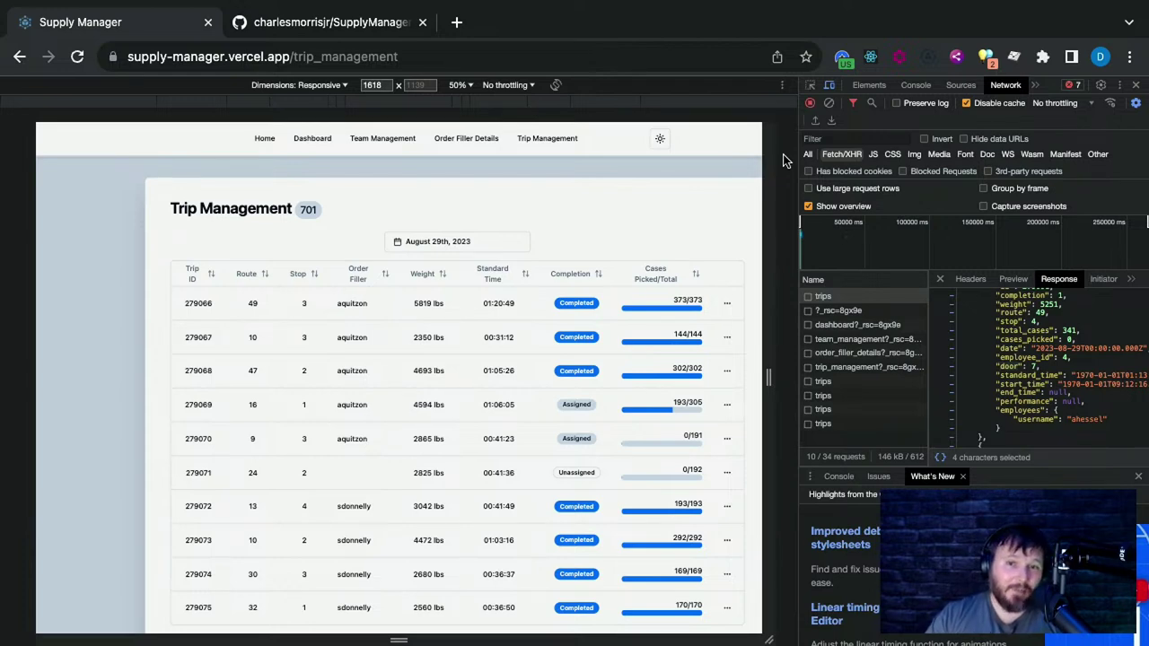
Advance the Trip Management table to page 2 and close the network request's details
{"action": "scroll", "coordinate": [620, 534], "scroll_direction": "down", "scroll_amount": 2}
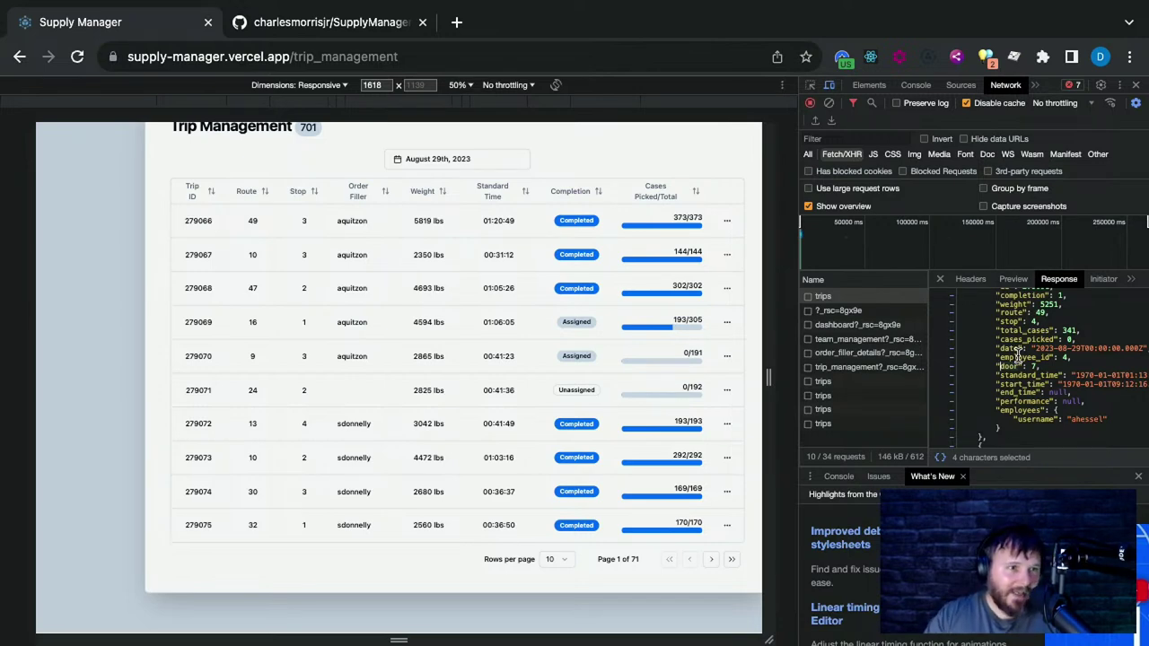
{"action": "scroll", "coordinate": [403, 341], "scroll_direction": "up", "scroll_amount": 2}
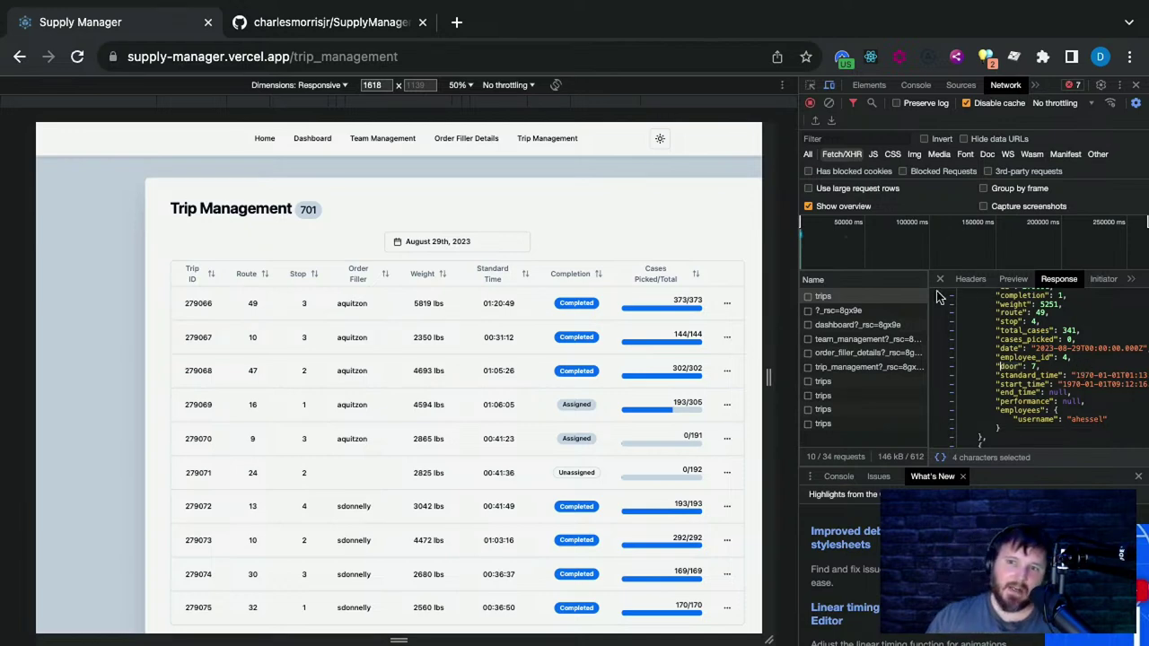
{"action": "scroll", "coordinate": [607, 437], "scroll_direction": "down", "scroll_amount": 2}
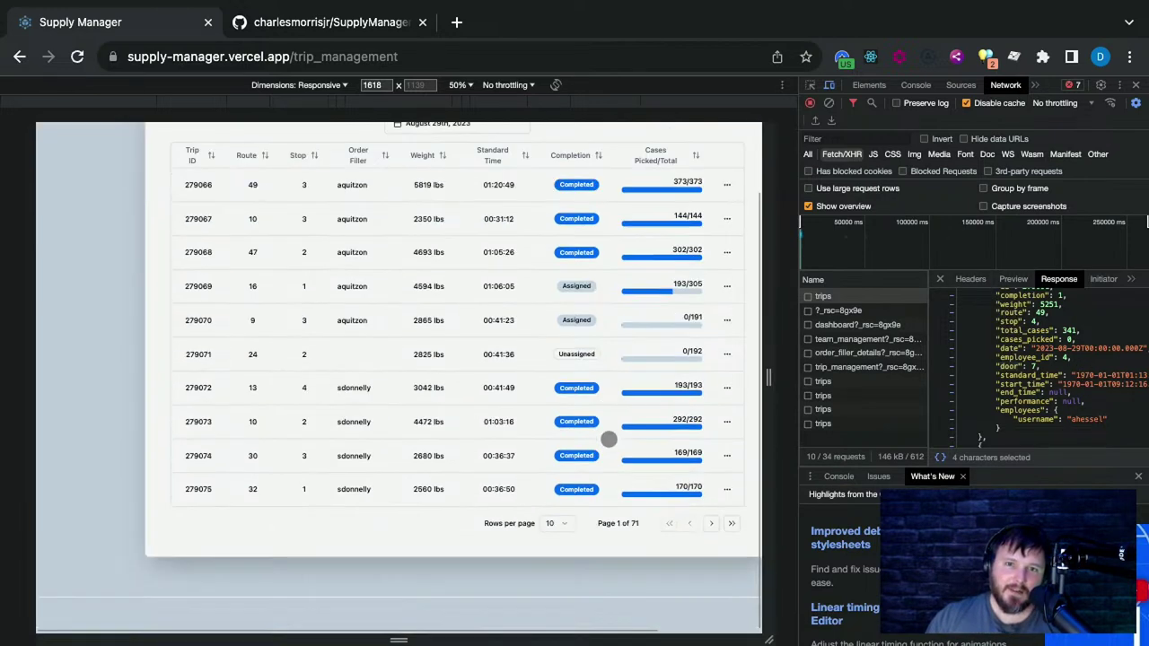
{"action": "left_click", "coordinate": [711, 560]}
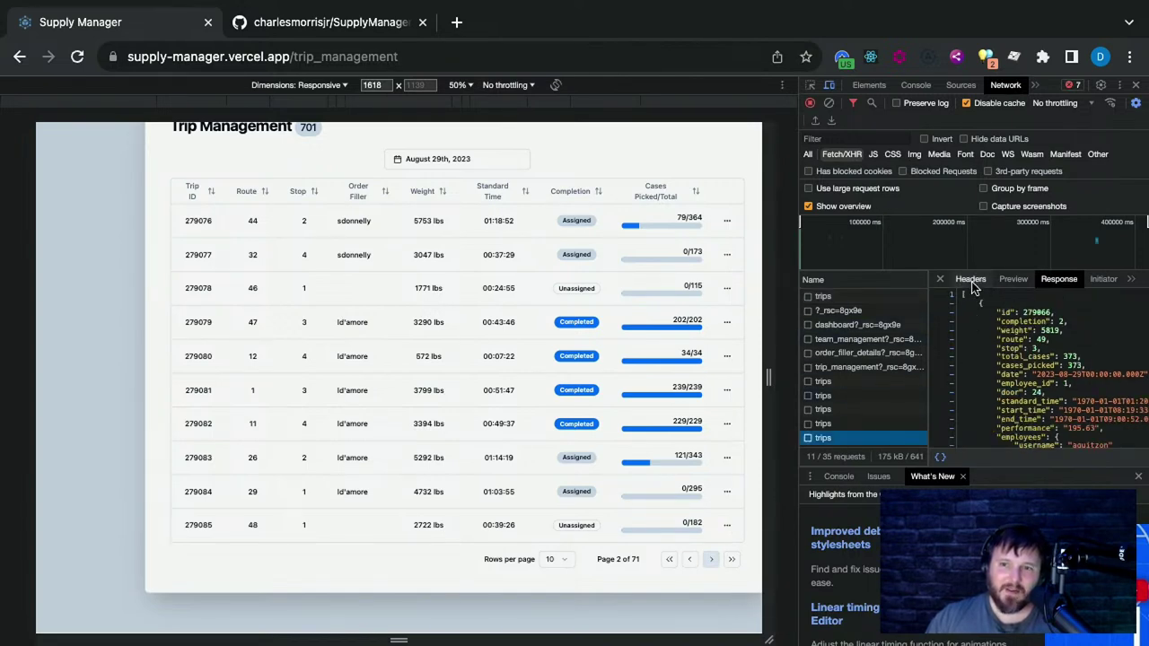
{"action": "left_click", "coordinate": [940, 279]}
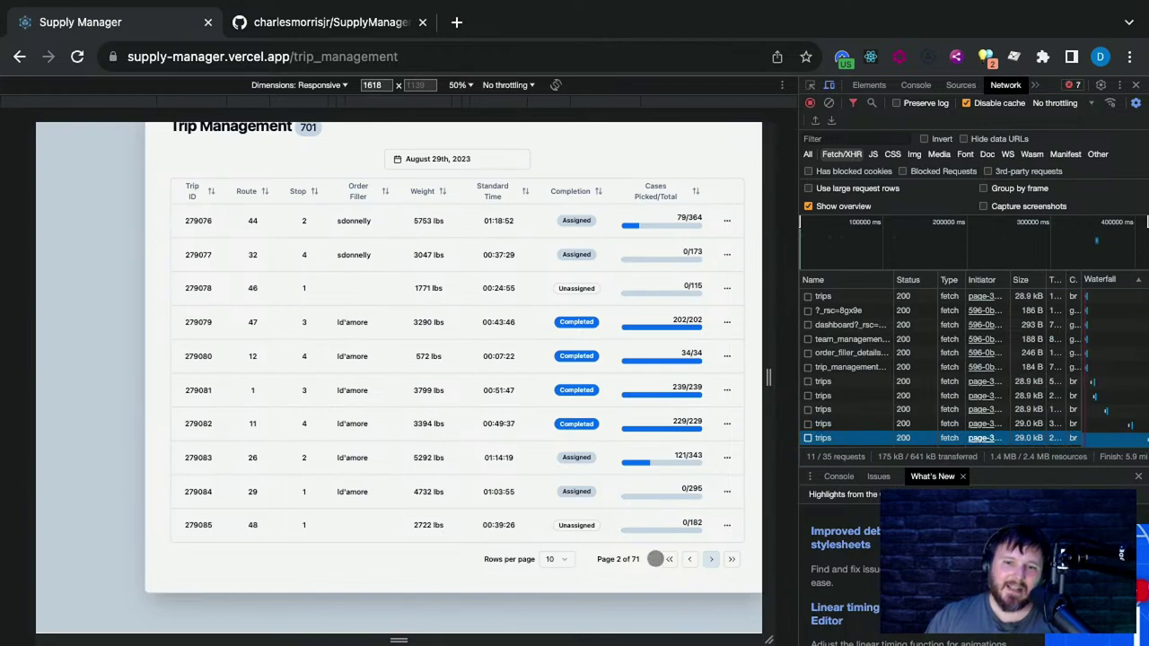
Preview the second-to-last trips request's response, expanding group 500–599 and record 500 to examine its fields
{"action": "left_click", "coordinate": [841, 424]}
{"action": "scroll", "coordinate": [1007, 386], "scroll_direction": "down", "scroll_amount": 2}
{"action": "left_click", "coordinate": [970, 279]}
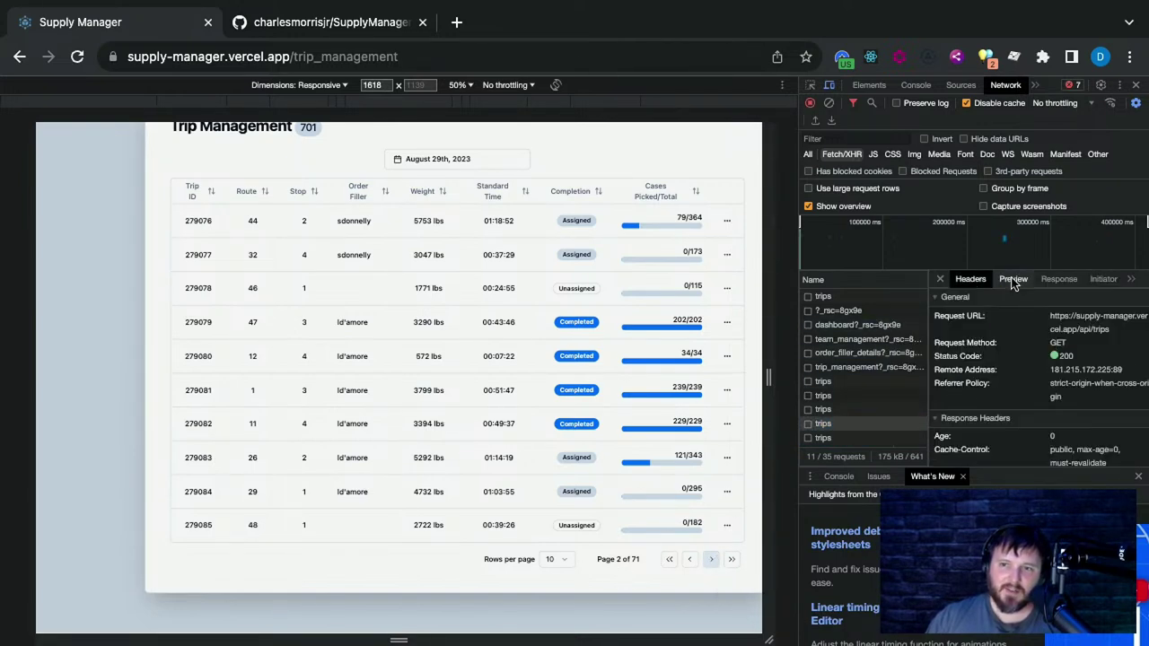
{"action": "left_click", "coordinate": [1013, 279]}
{"action": "left_click", "coordinate": [947, 361]}
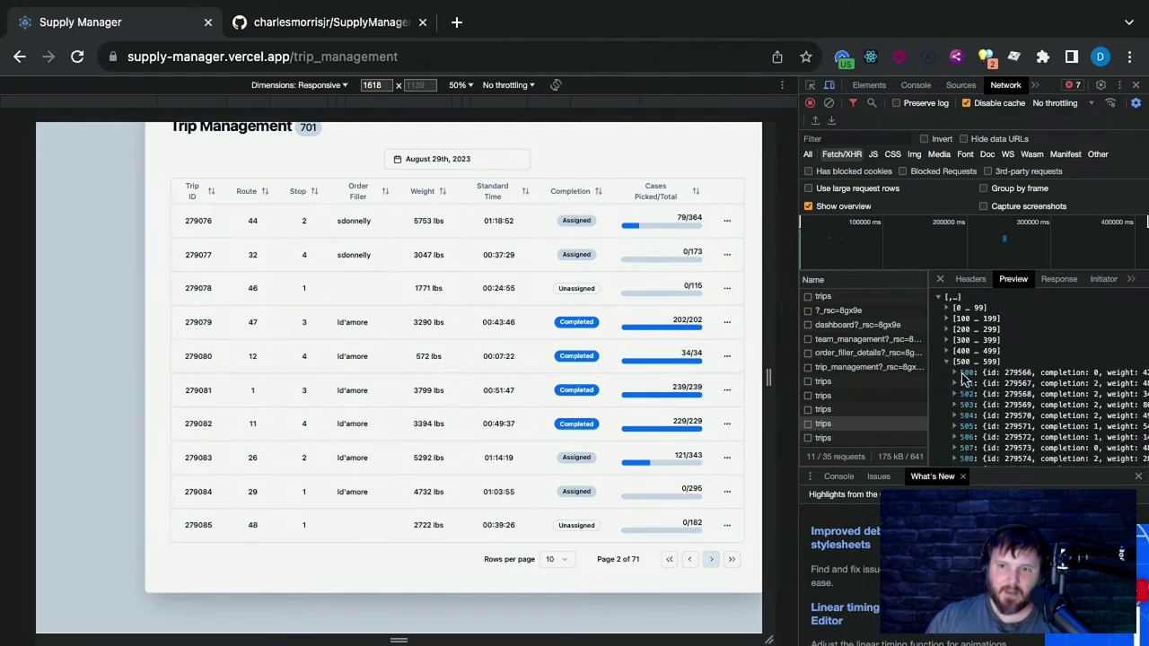
{"action": "left_click", "coordinate": [967, 373]}
{"action": "scroll", "coordinate": [991, 400], "scroll_direction": "down", "scroll_amount": 1}
{"action": "scroll", "coordinate": [992, 399], "scroll_direction": "up", "scroll_amount": 2}
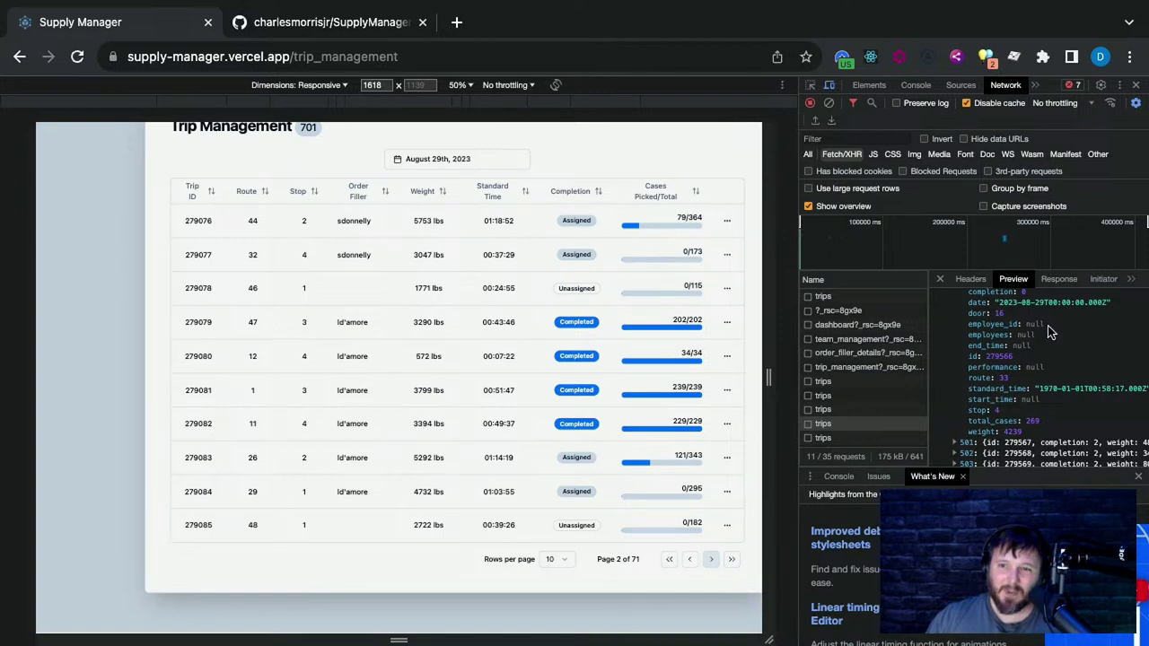
{"action": "scroll", "coordinate": [1052, 334], "scroll_direction": "up", "scroll_amount": 3}
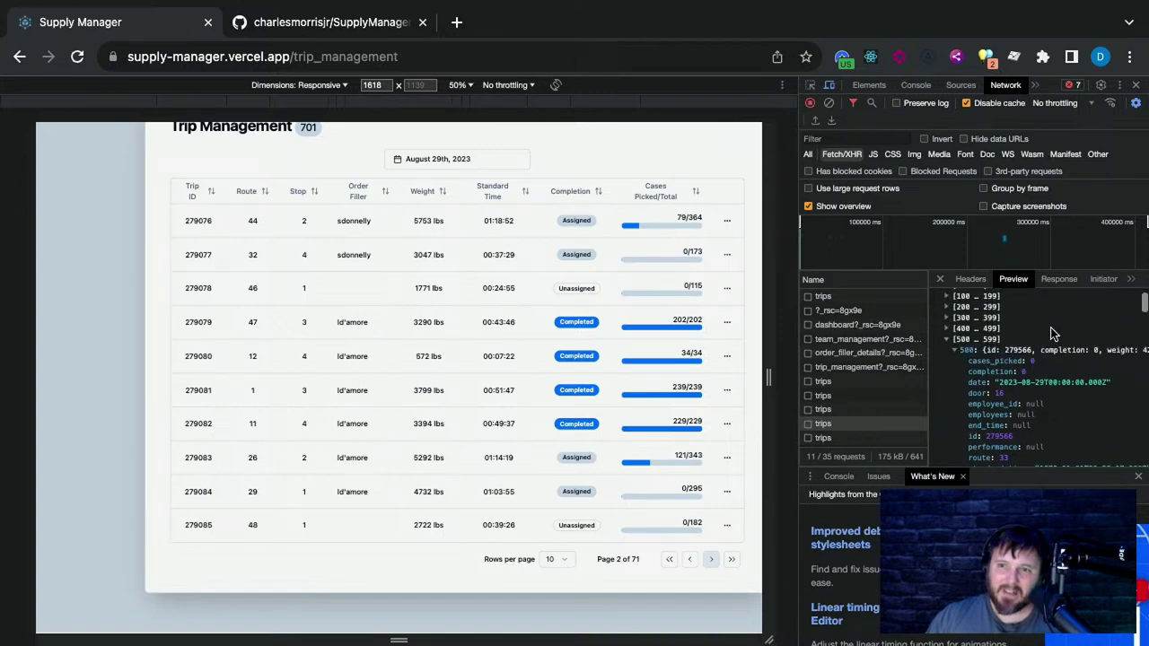
Collapse record 500, expand group 300–399 and open record 300 to examine its fields
{"action": "left_click", "coordinate": [955, 355]}
{"action": "scroll", "coordinate": [951, 345], "scroll_direction": "up", "scroll_amount": 1}
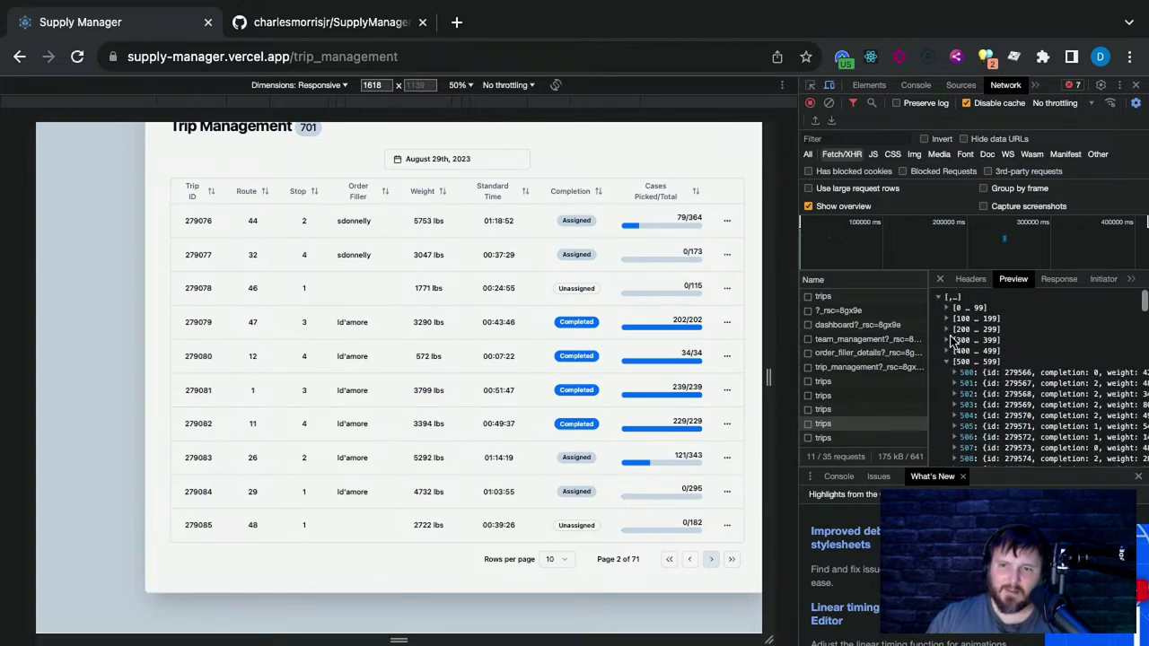
{"action": "left_click", "coordinate": [946, 341]}
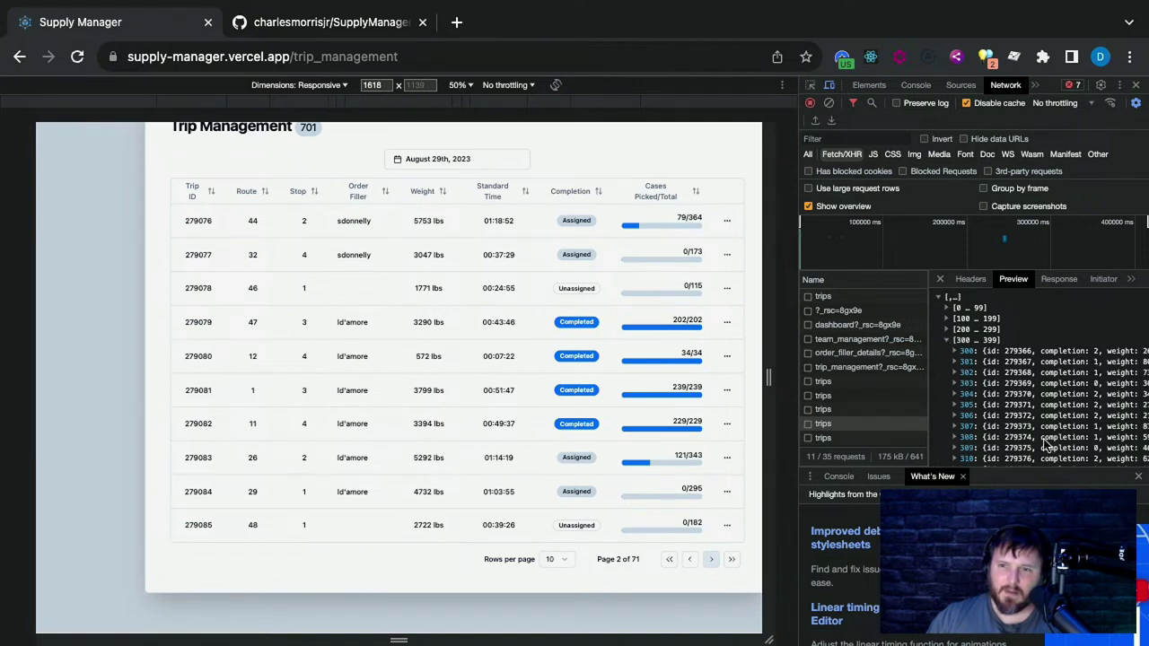
{"action": "left_click", "coordinate": [957, 351]}
{"action": "scroll", "coordinate": [1005, 413], "scroll_direction": "down", "scroll_amount": 2}
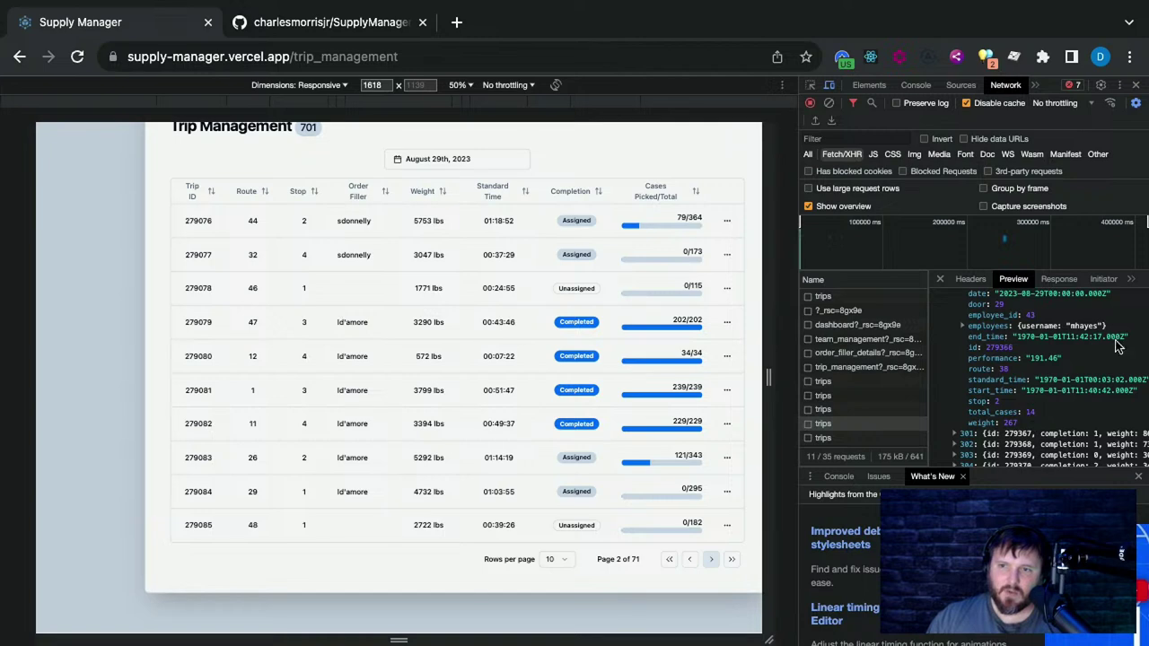
Expand record 541 in group 500–599 to examine its employee and time fields, and collapse it again
{"action": "scroll", "coordinate": [1001, 363], "scroll_direction": "down", "scroll_amount": 20}
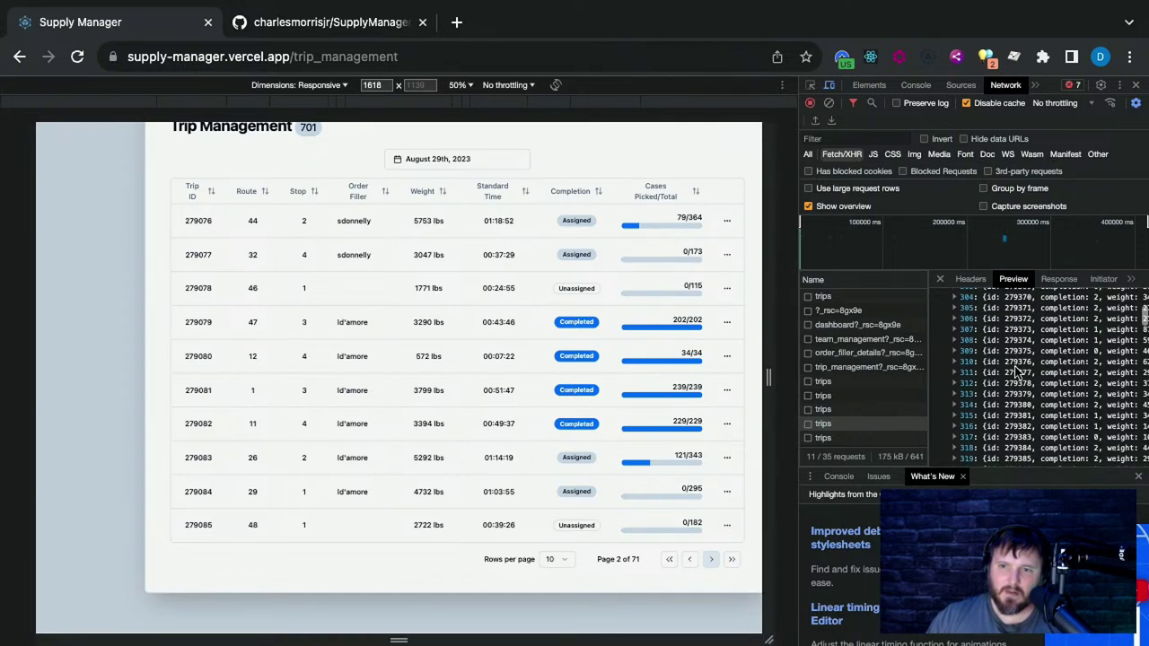
{"action": "scroll", "coordinate": [996, 404], "scroll_direction": "up", "scroll_amount": 3}
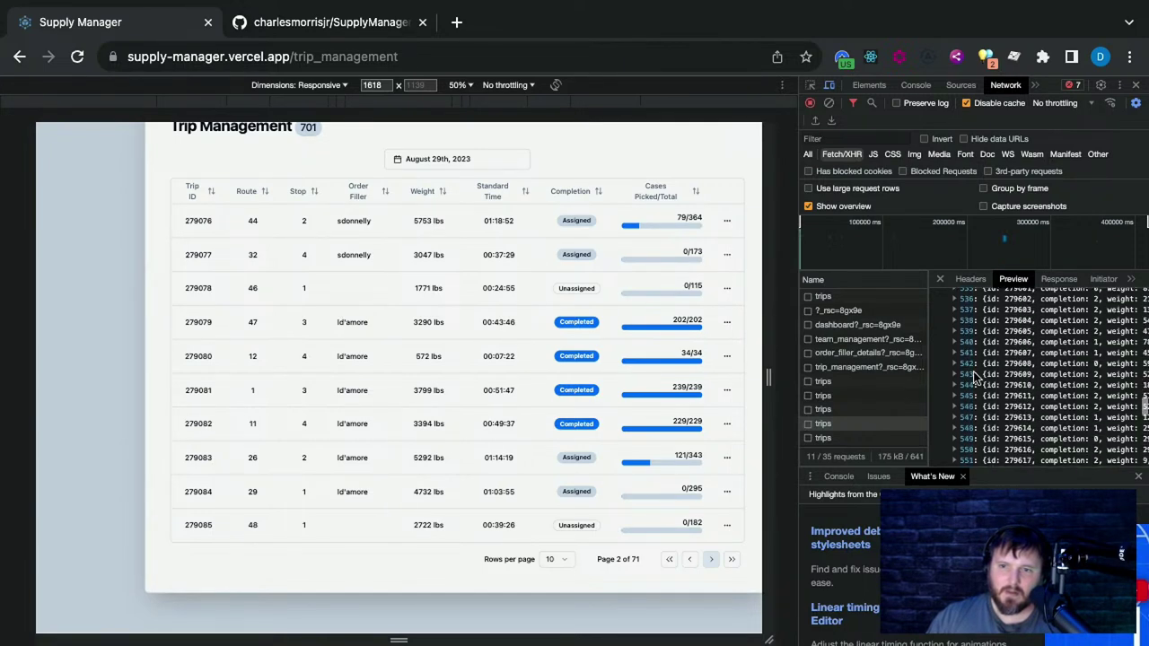
{"action": "left_click", "coordinate": [954, 352]}
{"action": "scroll", "coordinate": [992, 377], "scroll_direction": "down", "scroll_amount": 3}
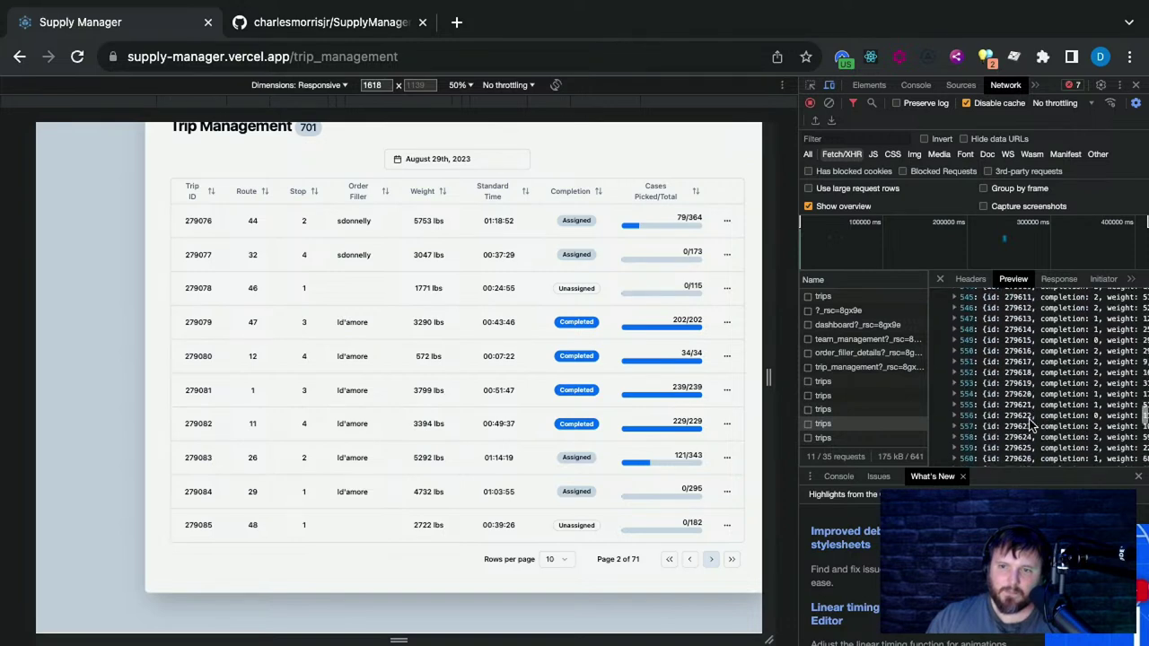
{"action": "scroll", "coordinate": [993, 368], "scroll_direction": "down", "scroll_amount": 2}
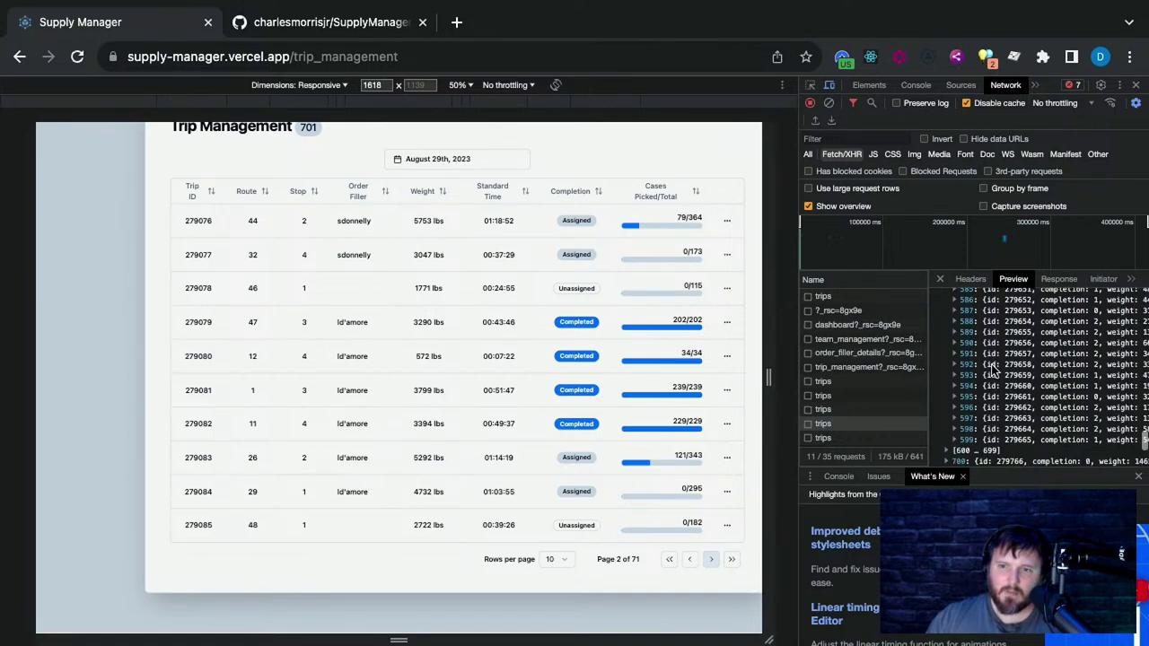
{"action": "scroll", "coordinate": [1004, 391], "scroll_direction": "down", "scroll_amount": 2}
{"action": "scroll", "coordinate": [1005, 393], "scroll_direction": "up", "scroll_amount": 5}
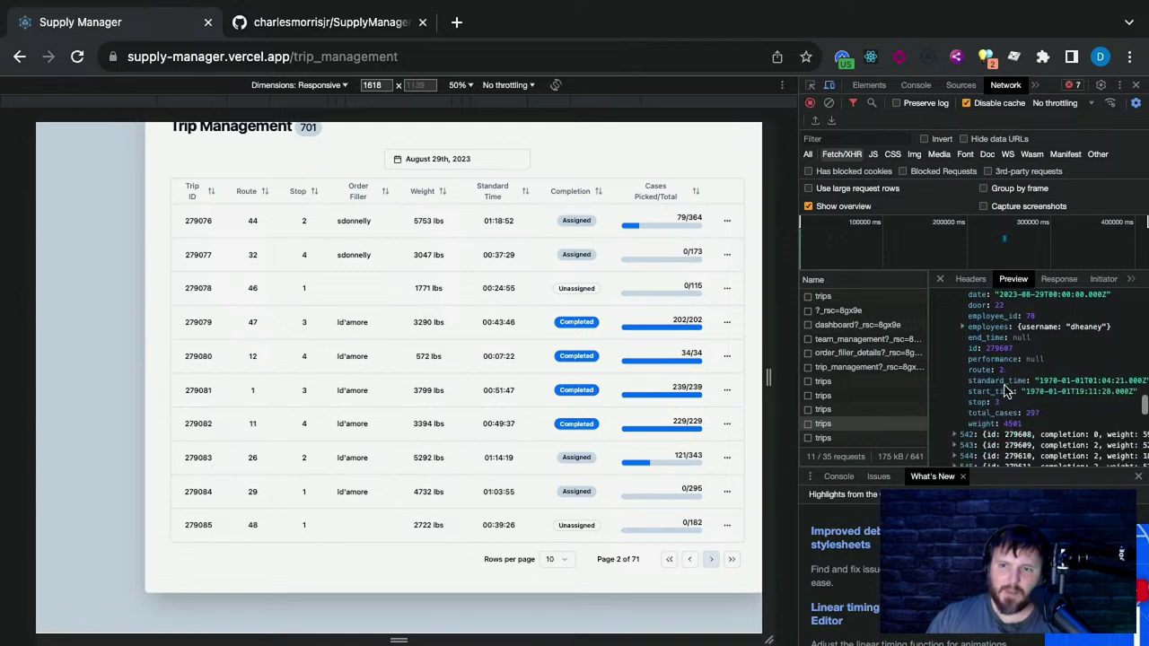
{"action": "left_click", "coordinate": [956, 382]}
Reopen record 500 to compare its employee_id and employees fields, and close the developer tools
{"action": "scroll", "coordinate": [1039, 398], "scroll_direction": "up", "scroll_amount": 6}
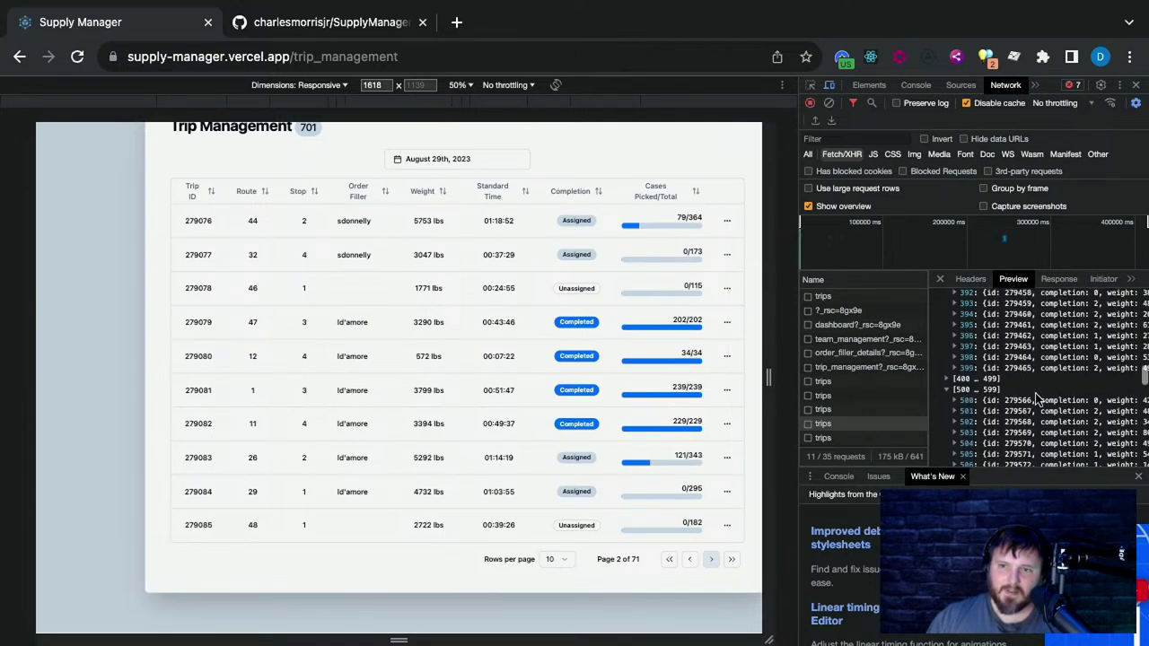
{"action": "left_click", "coordinate": [954, 400]}
{"action": "scroll", "coordinate": [1027, 426], "scroll_direction": "down", "scroll_amount": 1}
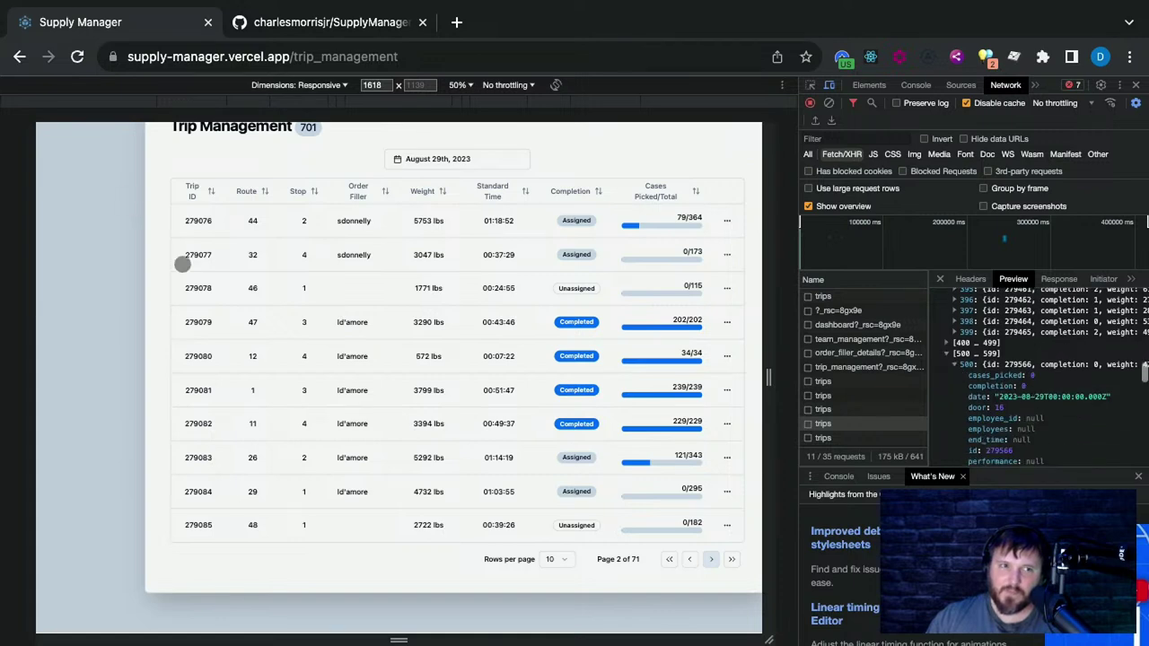
{"action": "scroll", "coordinate": [1059, 413], "scroll_direction": "down", "scroll_amount": 2}
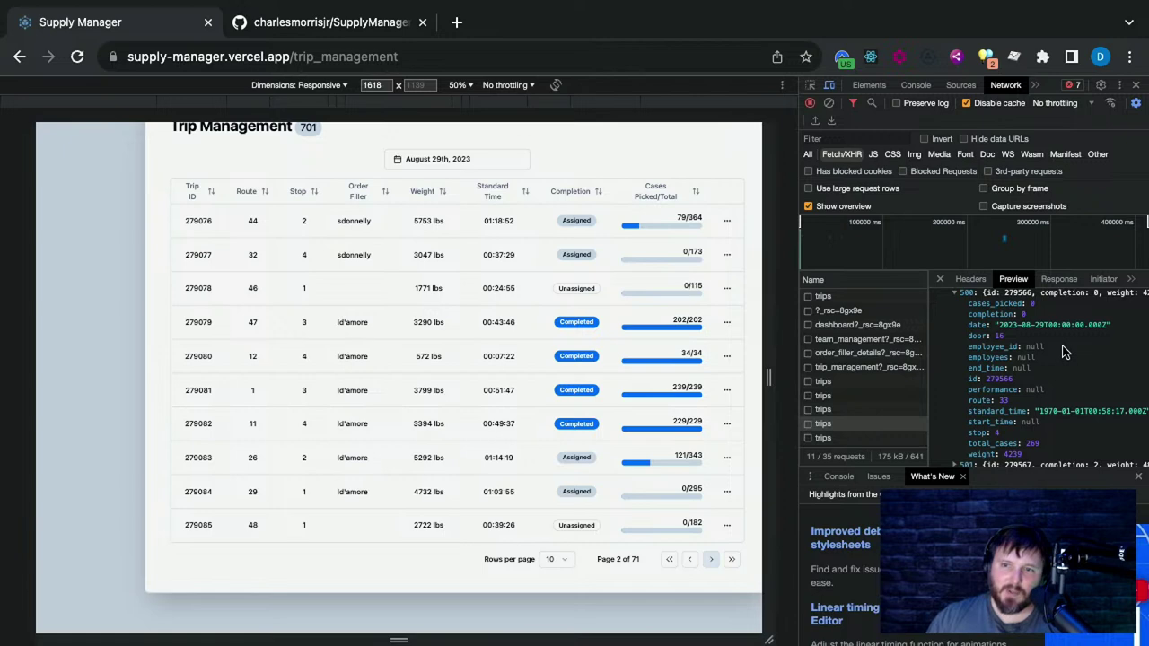
{"action": "left_click_drag", "start_coordinate": [1060, 348], "coordinate": [972, 350]}
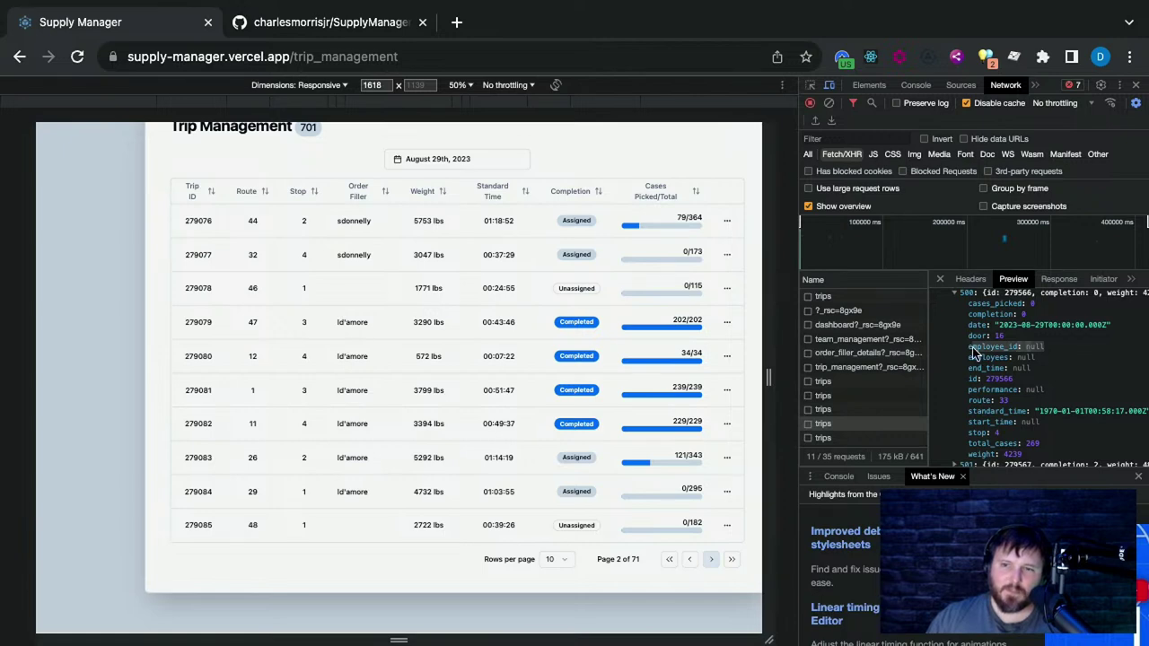
{"action": "left_click", "coordinate": [1088, 381]}
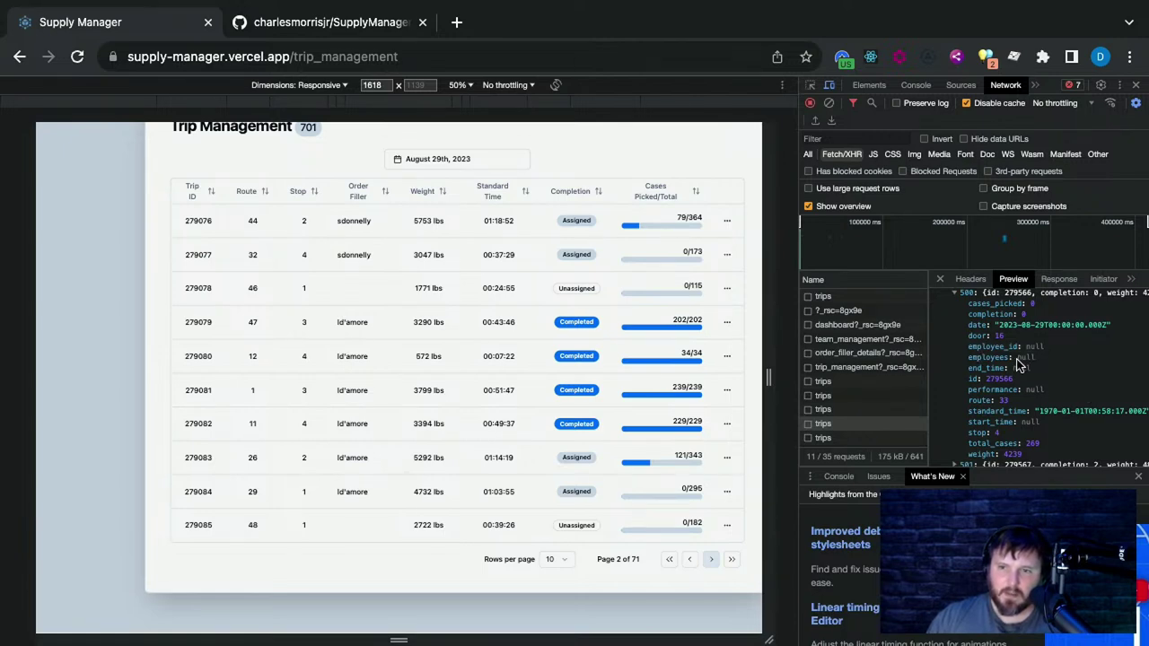
{"action": "left_click_drag", "start_coordinate": [1008, 358], "coordinate": [969, 363]}
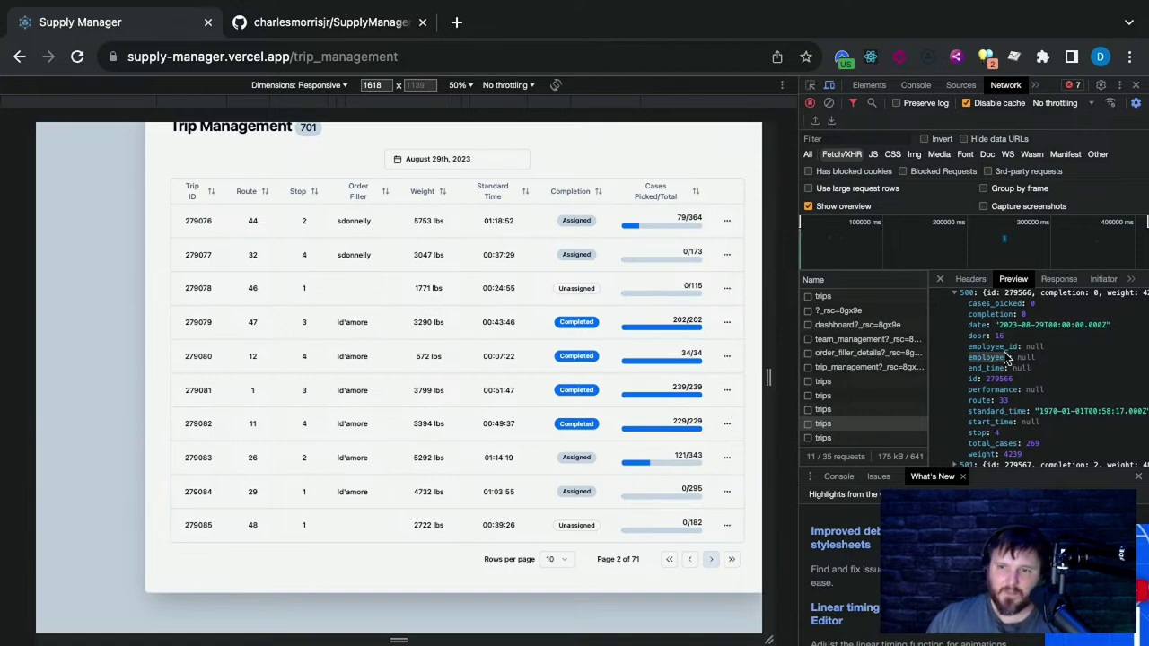
{"action": "left_click_drag", "start_coordinate": [969, 348], "coordinate": [1012, 350]}
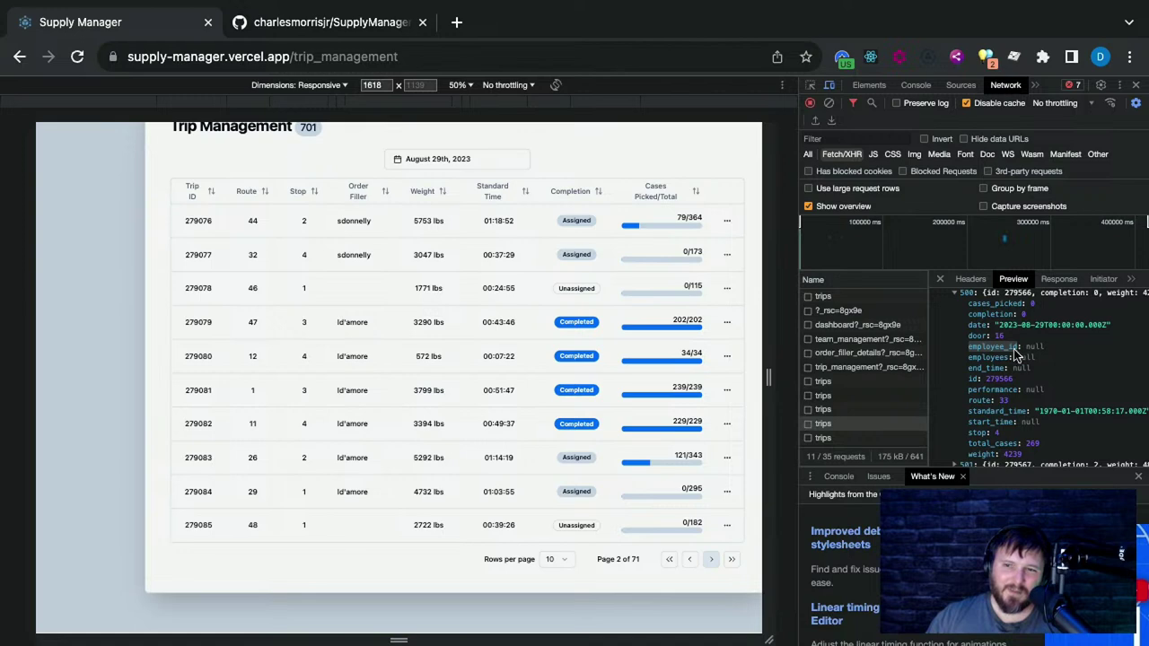
{"action": "left_click", "coordinate": [971, 364]}
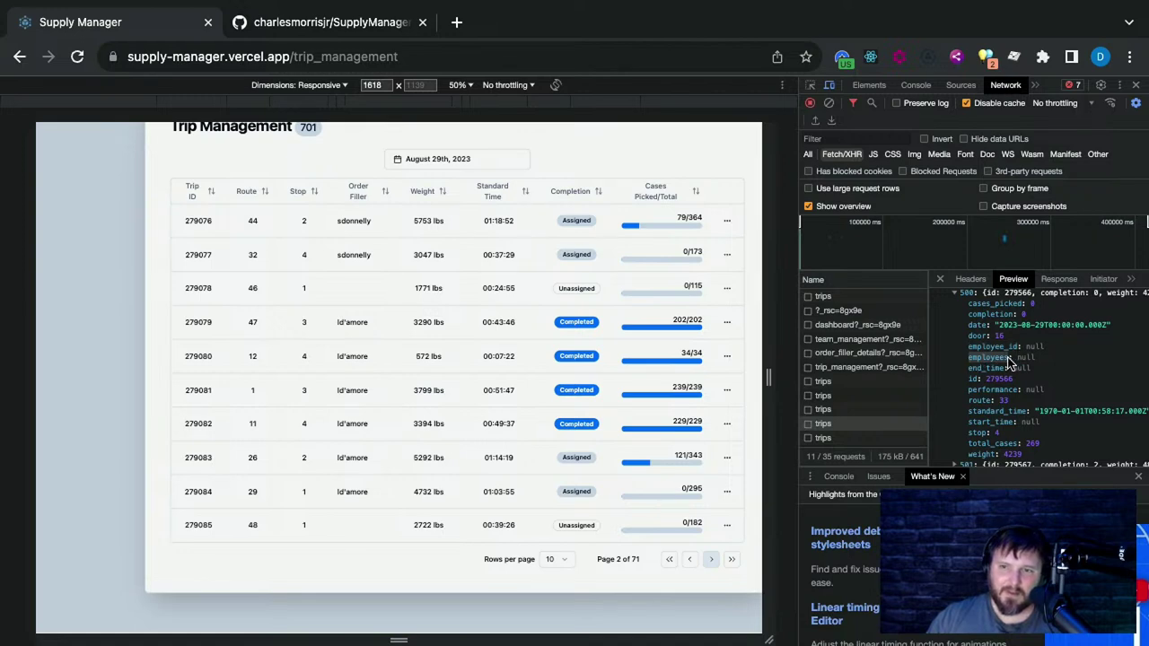
{"action": "scroll", "coordinate": [1095, 402], "scroll_direction": "up", "scroll_amount": 15}
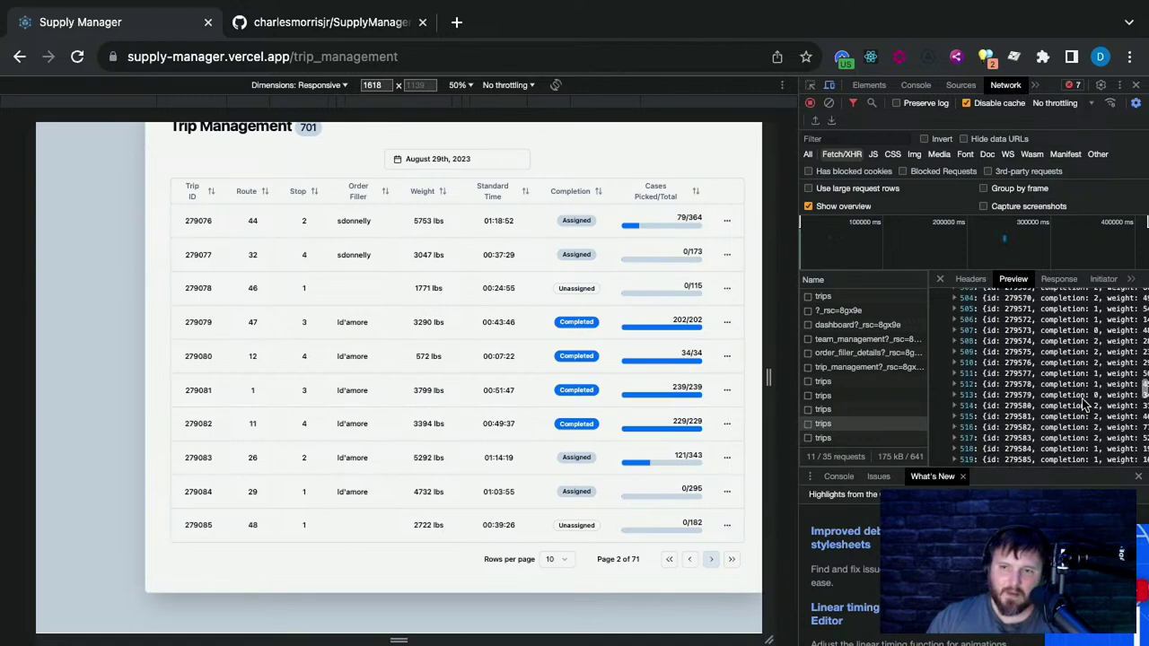
{"action": "left_click", "coordinate": [1135, 84]}
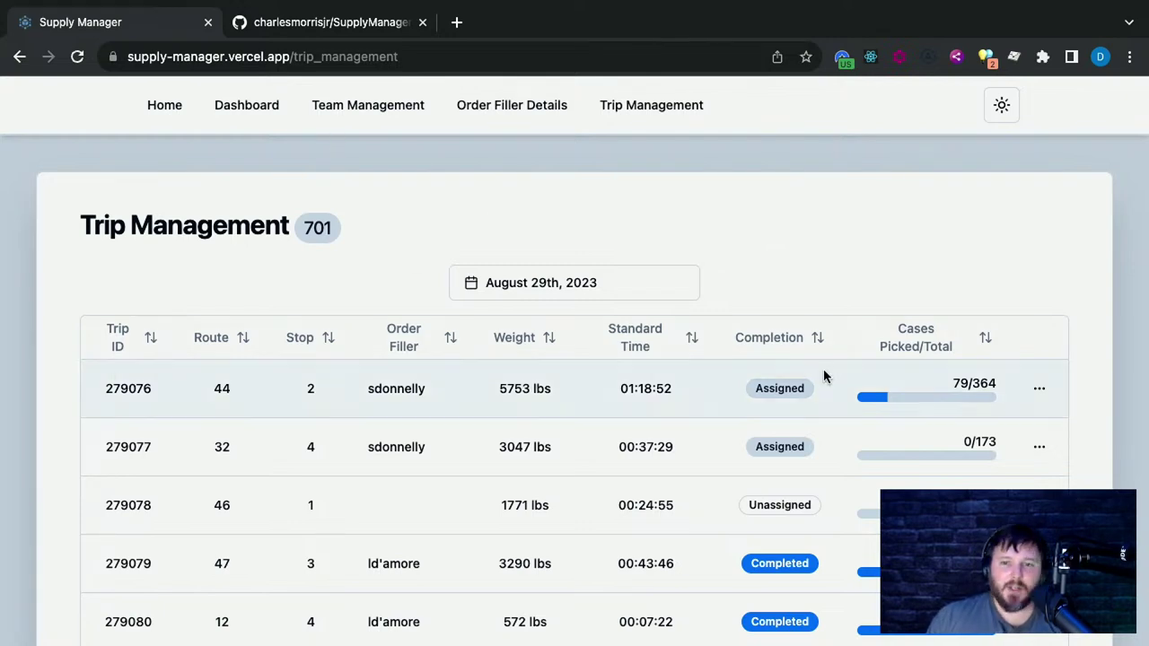
{"action": "scroll", "coordinate": [184, 471], "scroll_direction": "down", "scroll_amount": 3}
{"action": "scroll", "coordinate": [207, 489], "scroll_direction": "up", "scroll_amount": 3}
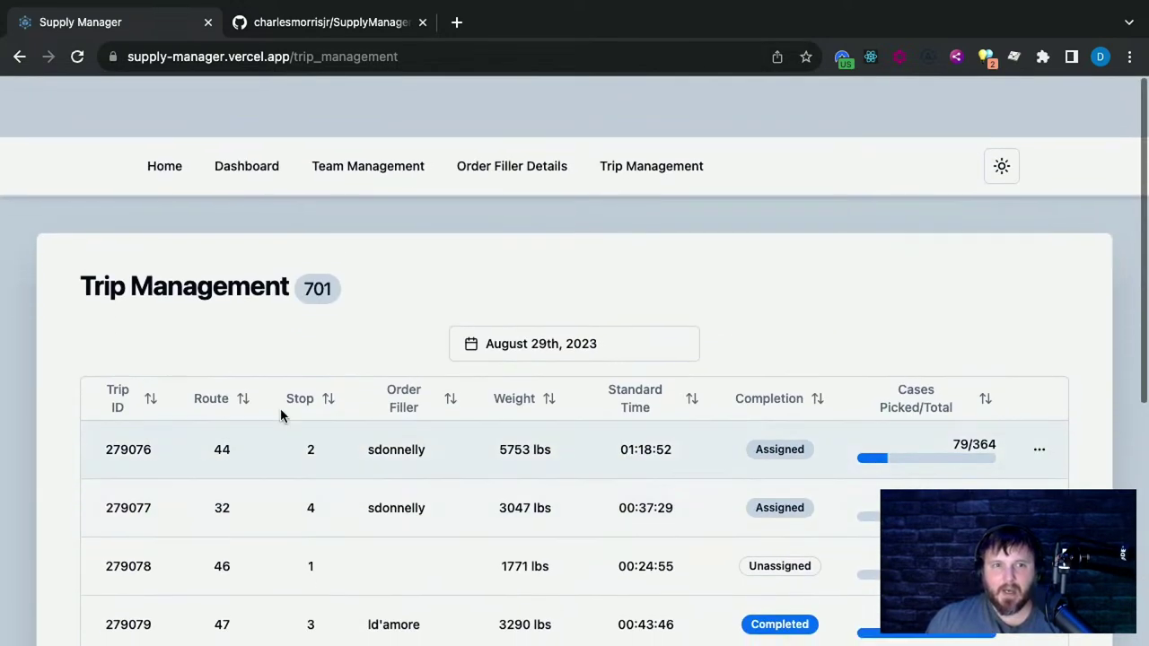
{"action": "scroll", "coordinate": [462, 403], "scroll_direction": "down", "scroll_amount": 5}
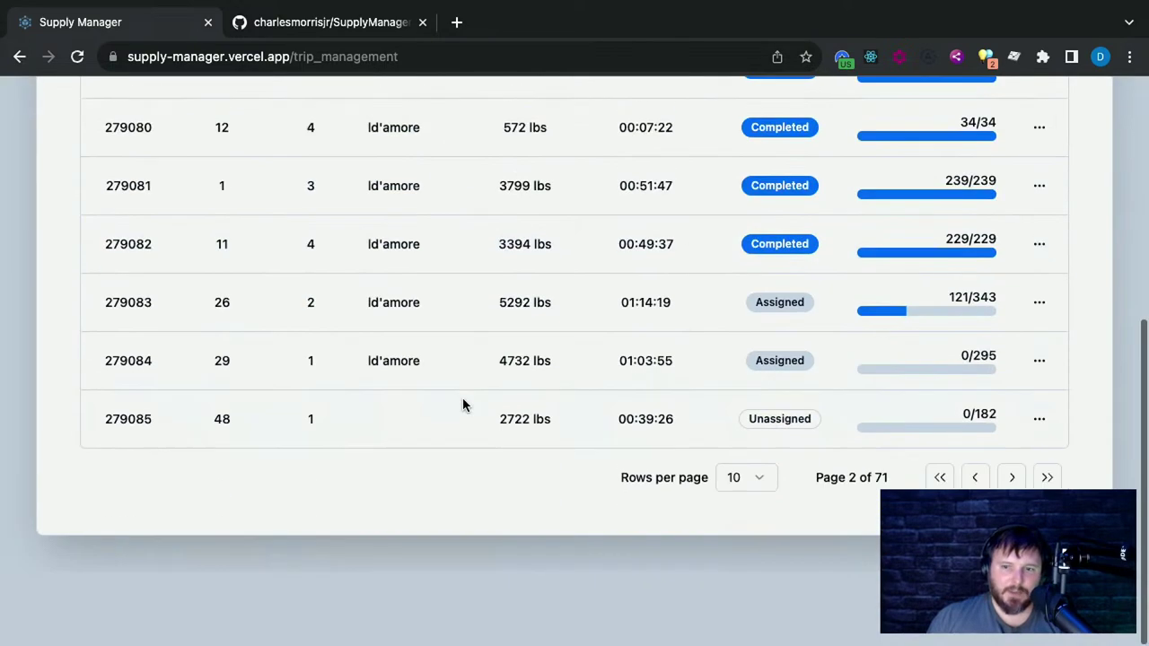
{"action": "scroll", "coordinate": [446, 428], "scroll_direction": "up", "scroll_amount": 5}
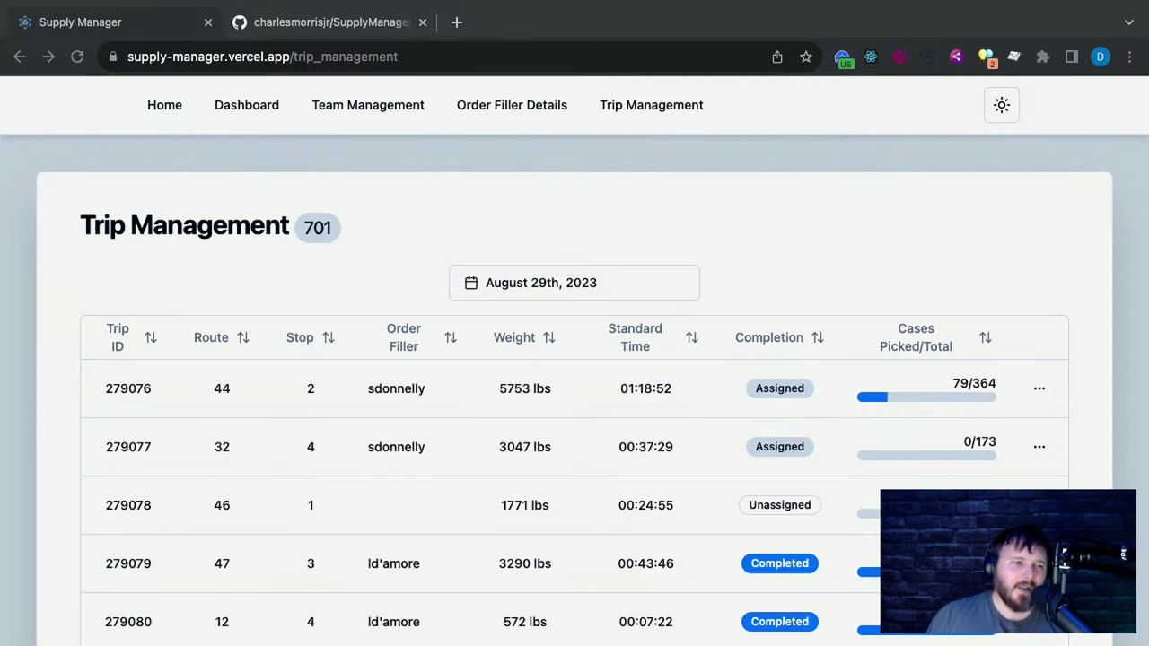
{"action": "scroll", "coordinate": [636, 308], "scroll_direction": "up", "scroll_amount": 3}
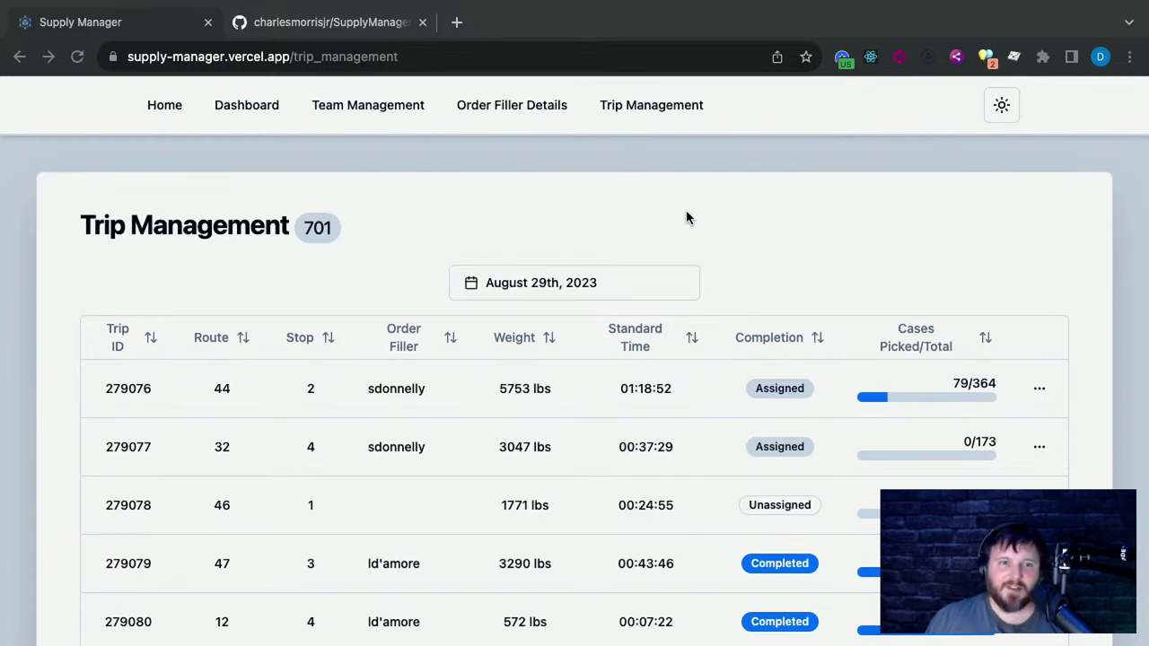
{"action": "scroll", "coordinate": [756, 338], "scroll_direction": "down", "scroll_amount": 5}
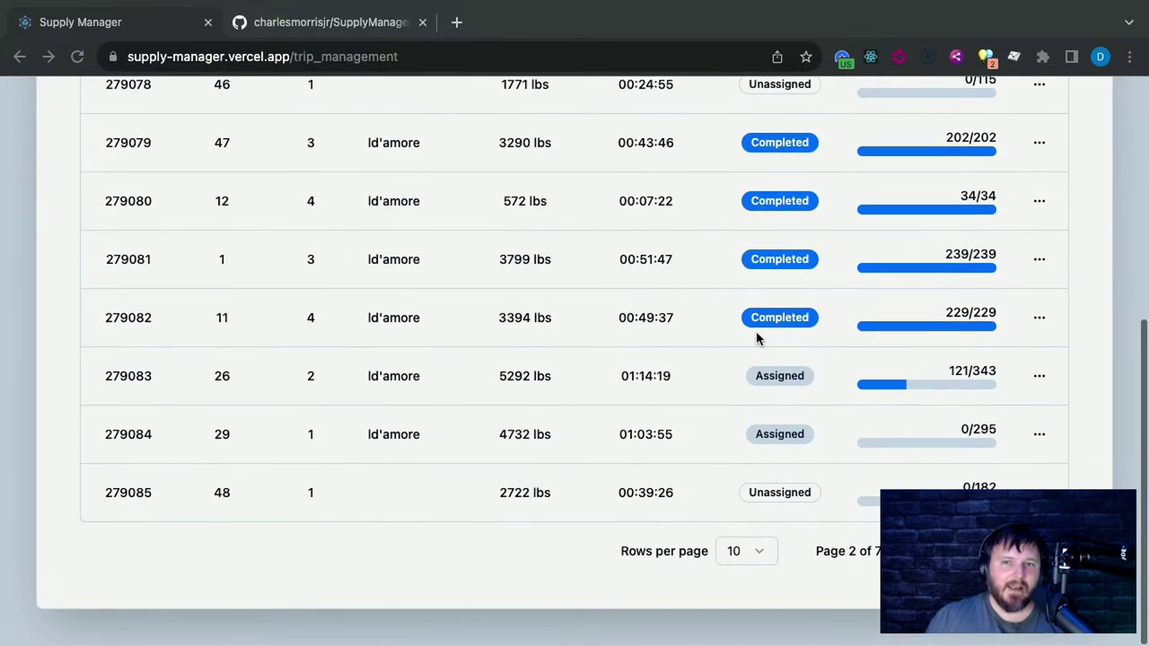
{"action": "scroll", "coordinate": [763, 314], "scroll_direction": "up", "scroll_amount": 5}
{"action": "scroll", "coordinate": [780, 395], "scroll_direction": "down", "scroll_amount": 5}
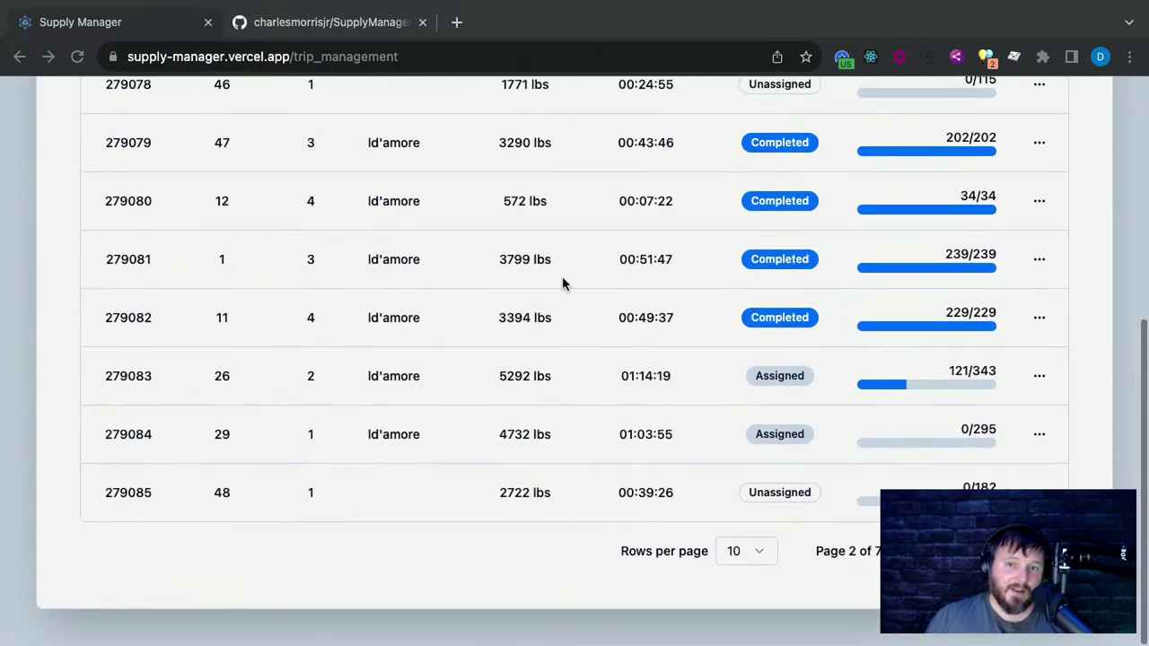
{"action": "scroll", "coordinate": [547, 279], "scroll_direction": "down", "scroll_amount": 1}
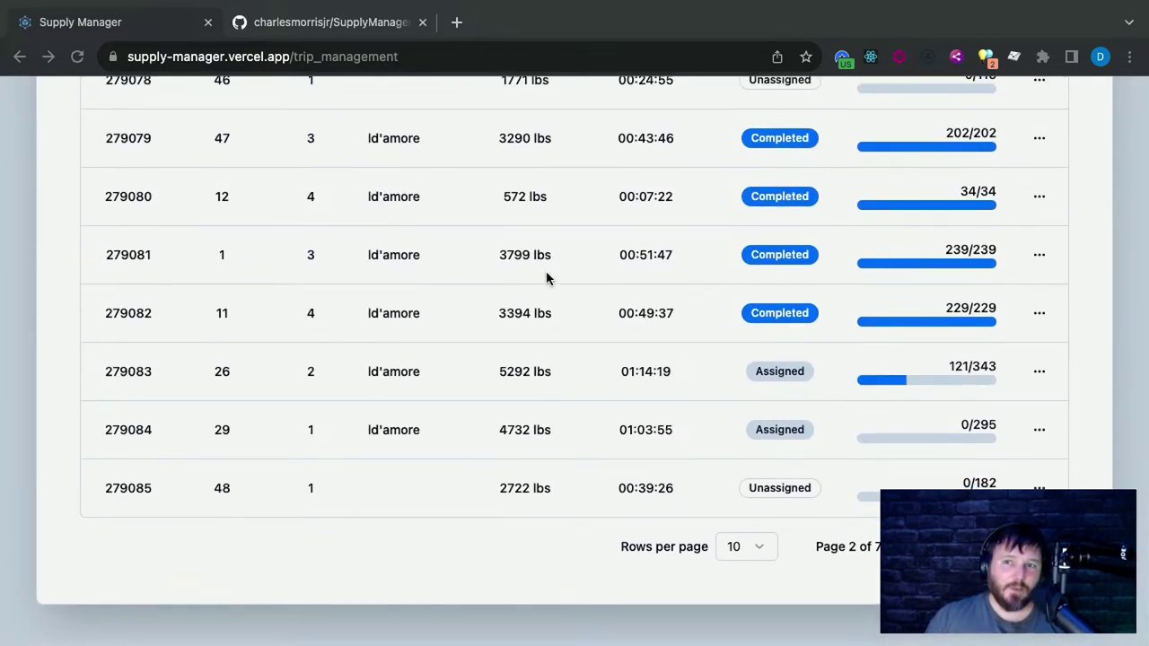
{"action": "scroll", "coordinate": [593, 297], "scroll_direction": "up", "scroll_amount": 5}
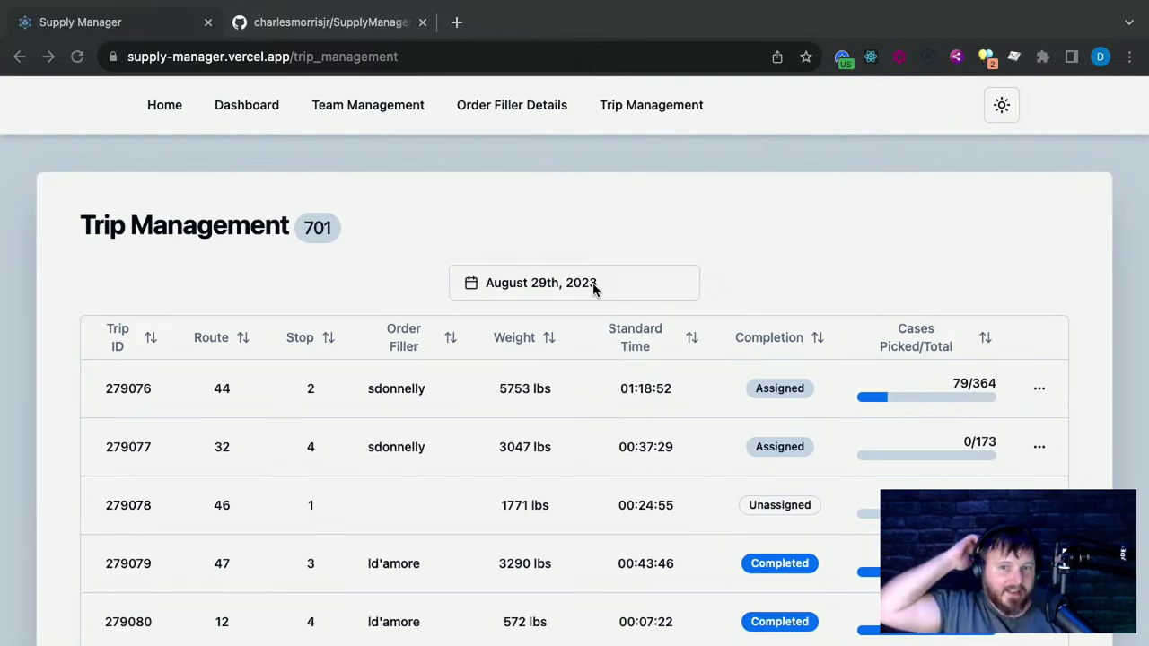
{"action": "scroll", "coordinate": [420, 433], "scroll_direction": "down", "scroll_amount": 5}
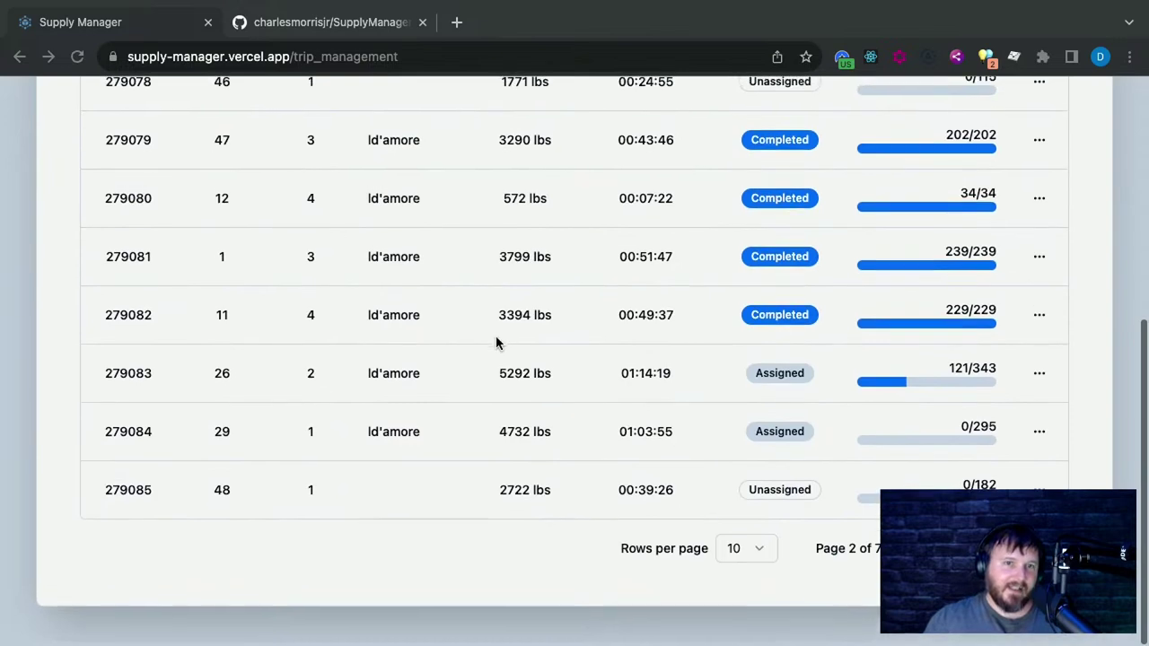
{"action": "scroll", "coordinate": [497, 341], "scroll_direction": "up", "scroll_amount": 4}
{"action": "scroll", "coordinate": [458, 346], "scroll_direction": "down", "scroll_amount": 2}
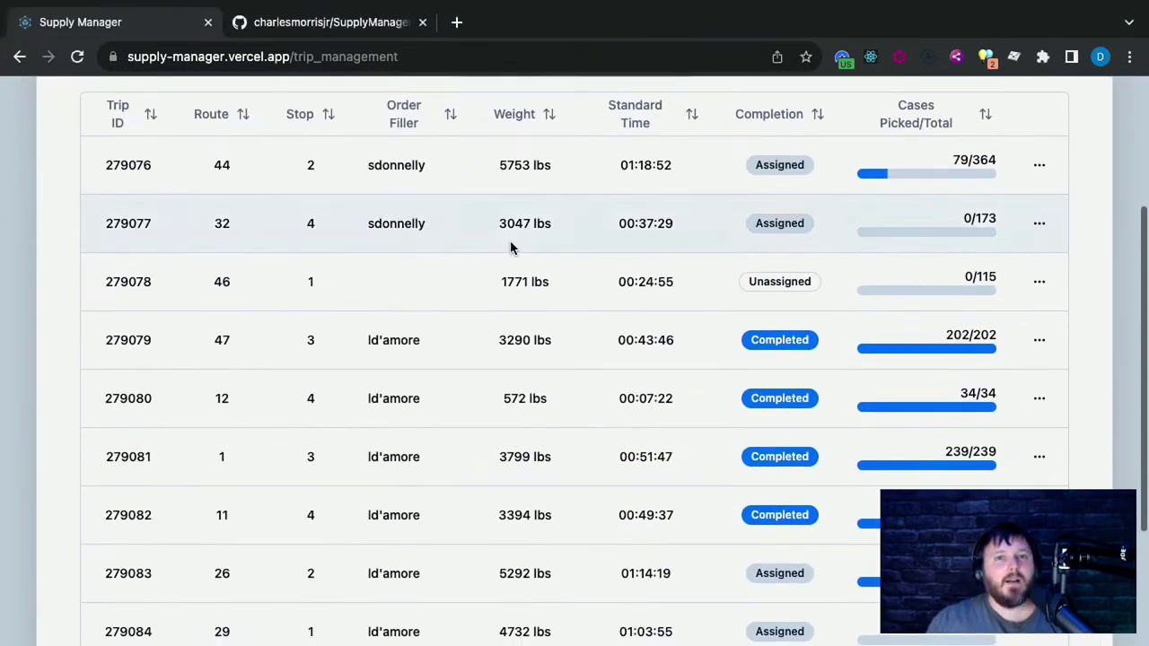
{"action": "scroll", "coordinate": [801, 287], "scroll_direction": "up", "scroll_amount": 3}
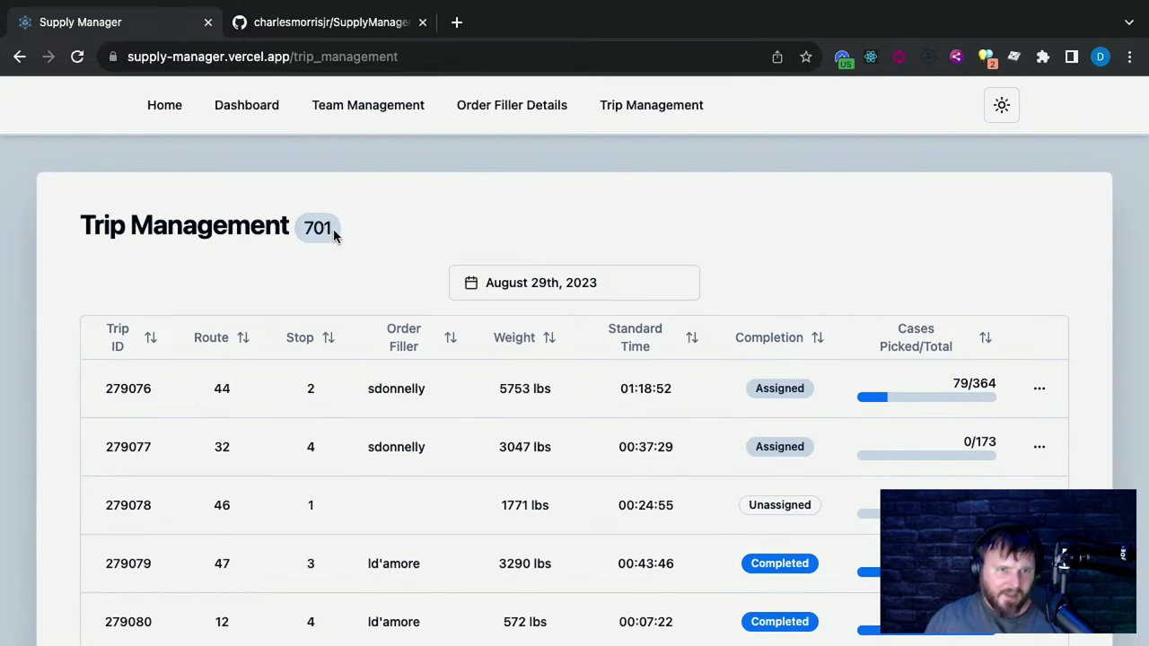
Examine the trip count beside the Trip Management heading against the table's rows and pagination
{"action": "left_click_drag", "start_coordinate": [332, 231], "coordinate": [305, 220]}
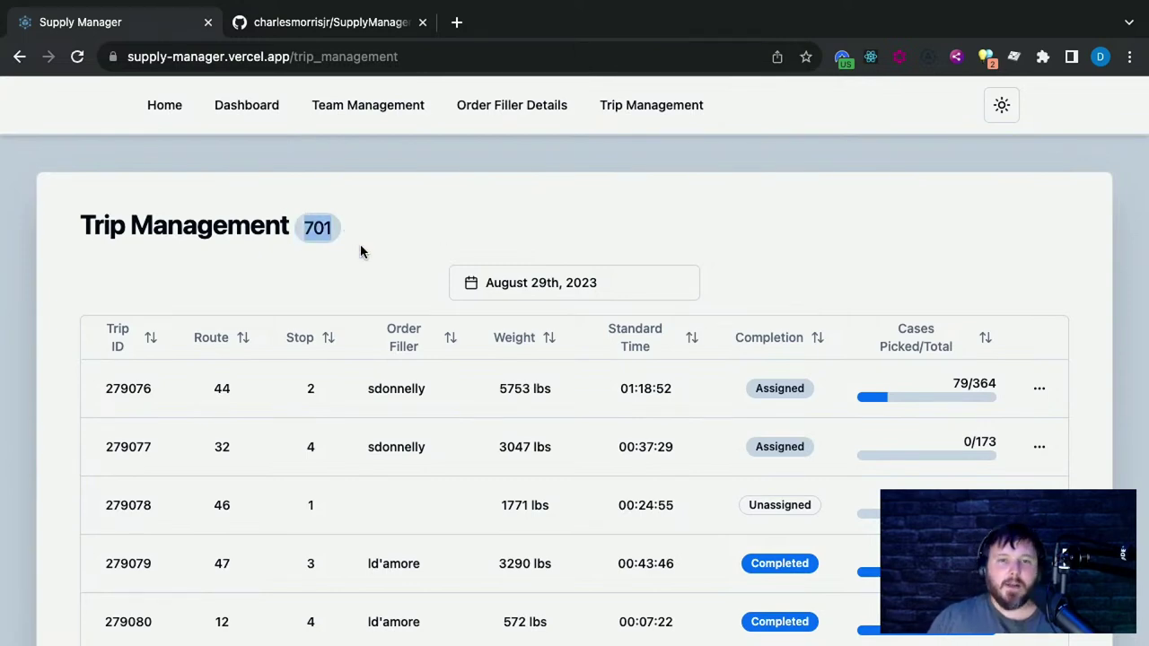
{"action": "scroll", "coordinate": [364, 247], "scroll_direction": "down", "scroll_amount": 4}
{"action": "scroll", "coordinate": [368, 248], "scroll_direction": "up", "scroll_amount": 5}
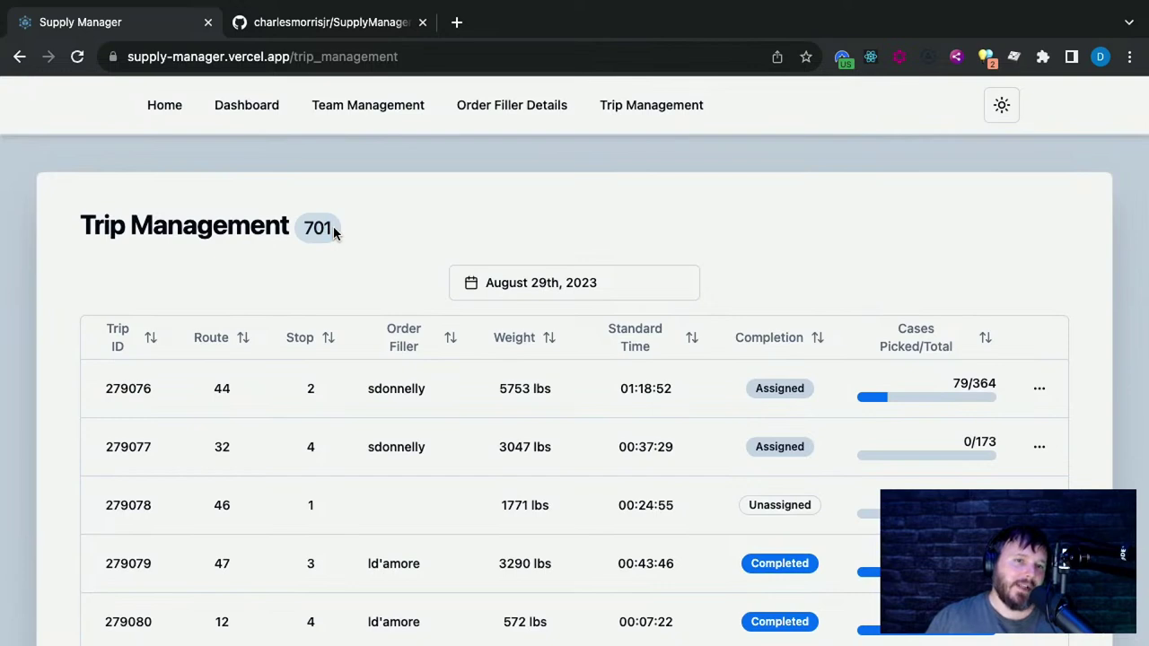
{"action": "left_click", "coordinate": [356, 216]}
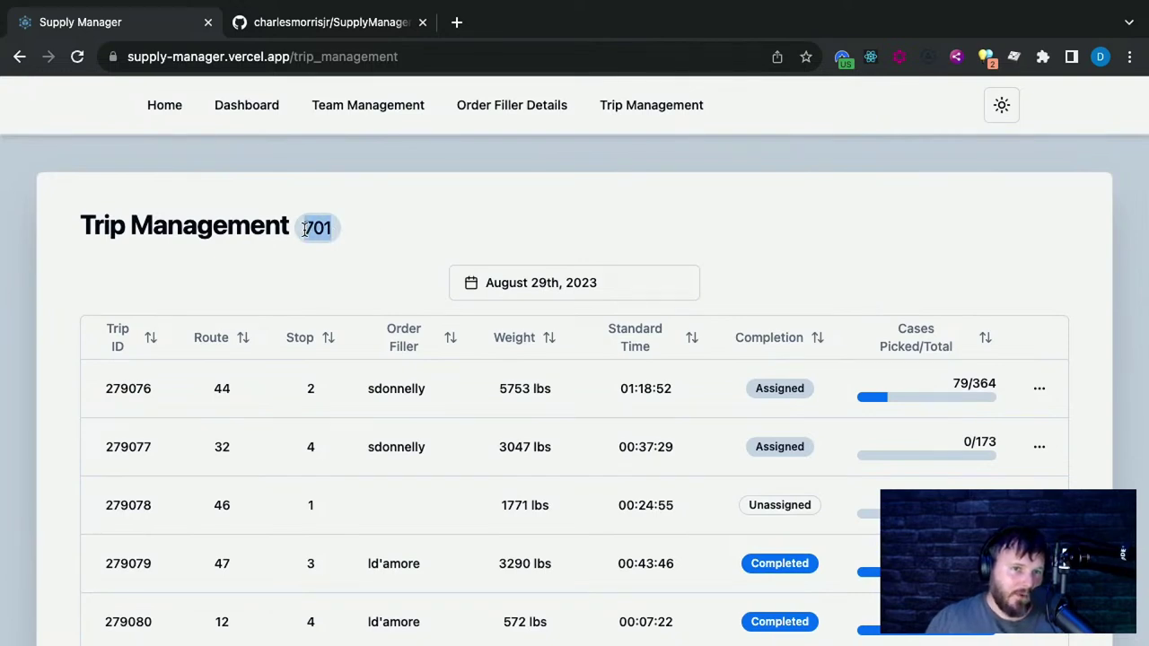
{"action": "scroll", "coordinate": [446, 354], "scroll_direction": "down", "scroll_amount": 5}
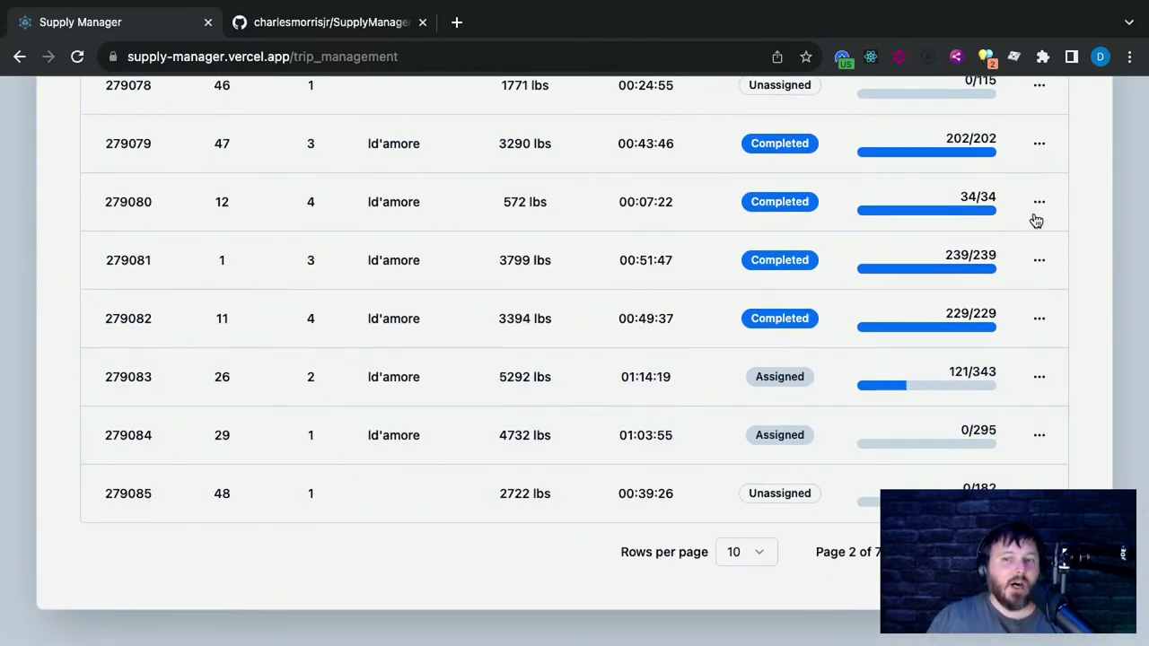
{"action": "scroll", "coordinate": [533, 243], "scroll_direction": "up", "scroll_amount": 5}
{"action": "left_click", "coordinate": [352, 262]}
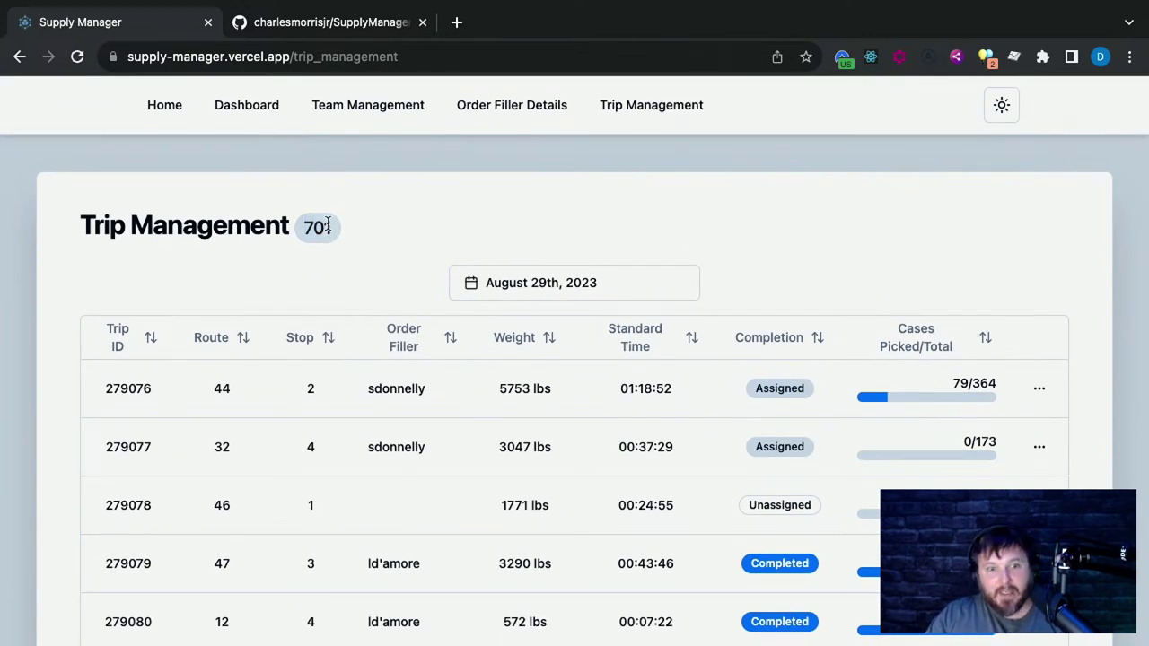
{"action": "scroll", "coordinate": [508, 440], "scroll_direction": "down", "scroll_amount": 5}
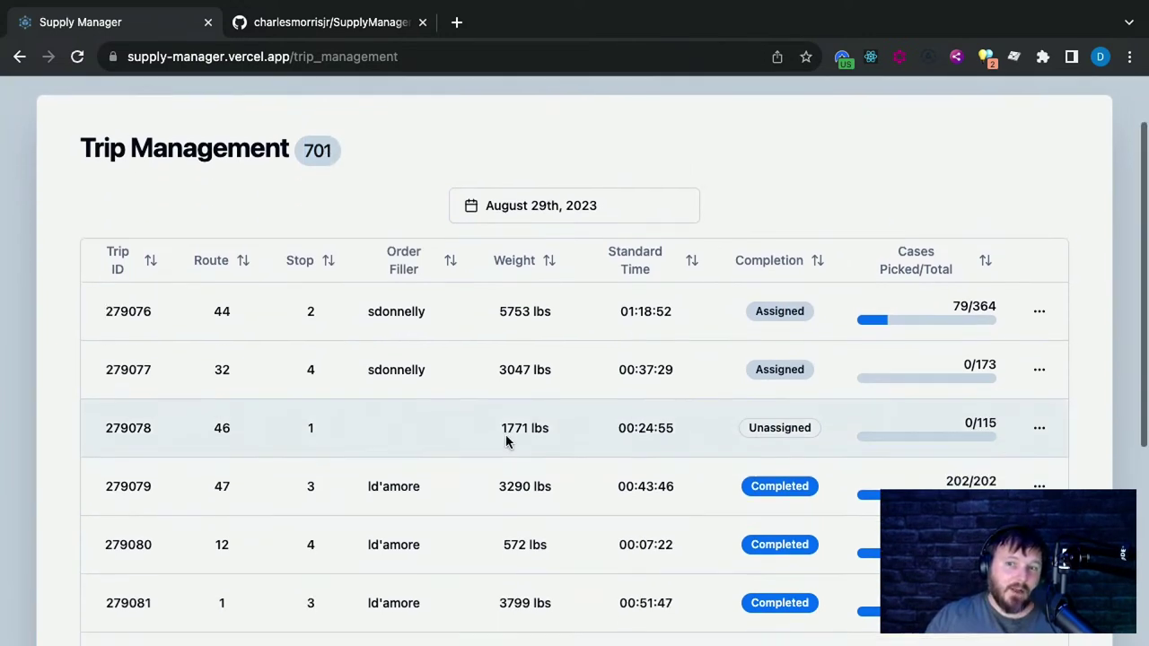
Highlight the total beside the Trip Management heading to review it, and clear the selection
{"action": "scroll", "coordinate": [485, 368], "scroll_direction": "up", "scroll_amount": 5}
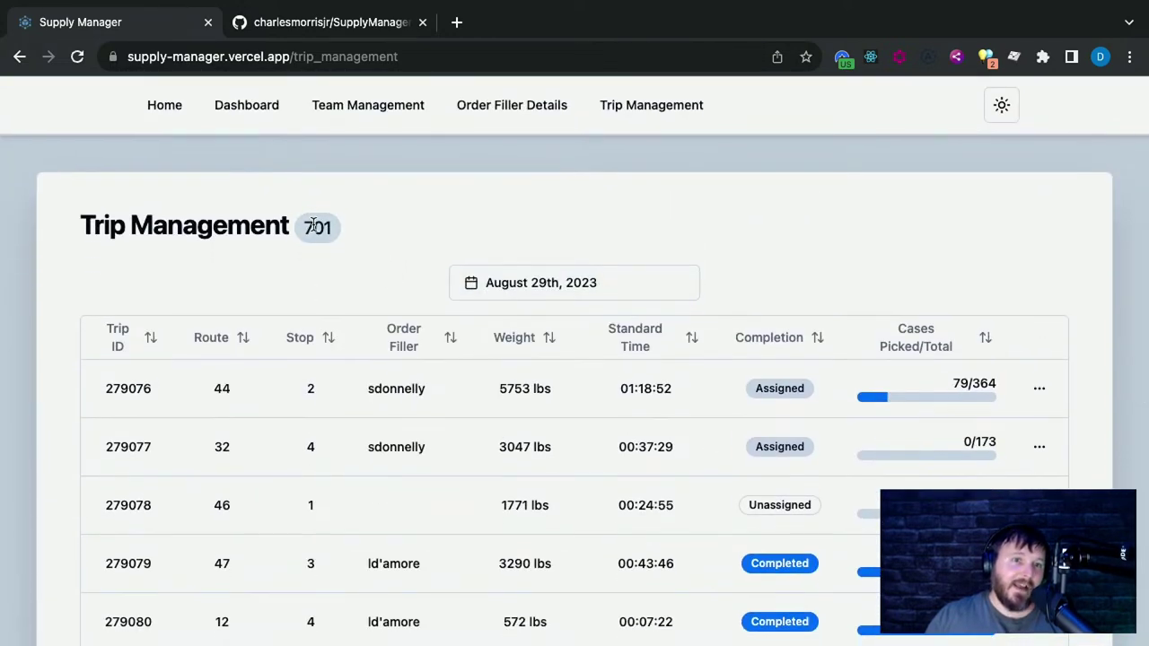
{"action": "left_click_drag", "start_coordinate": [302, 228], "coordinate": [334, 227]}
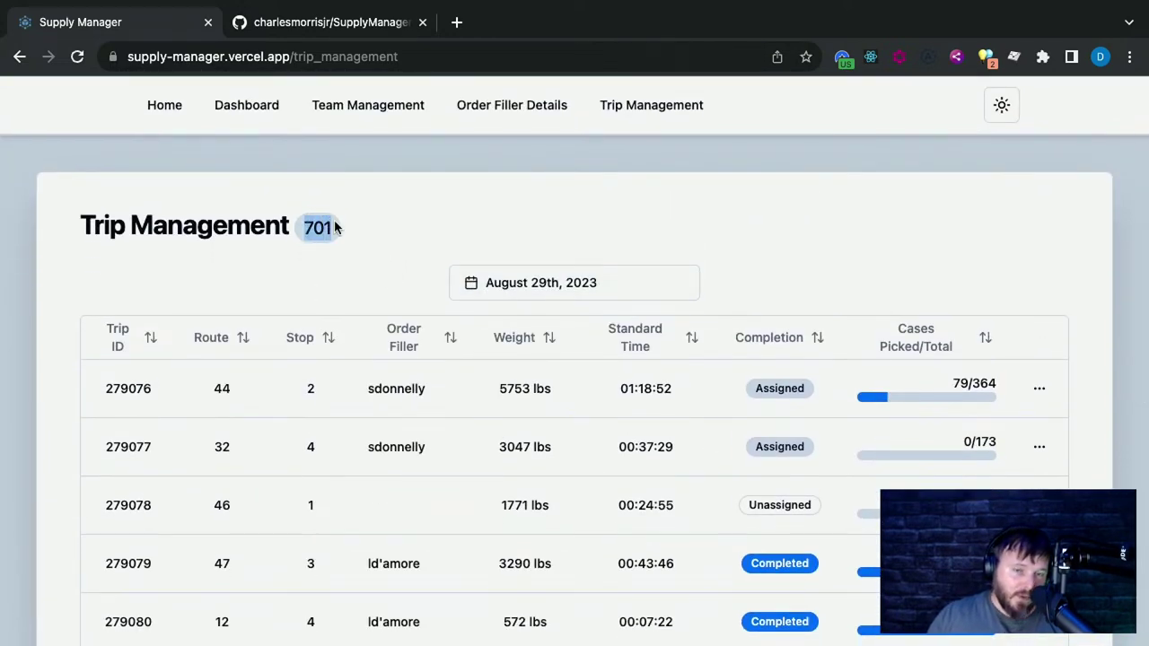
{"action": "left_click", "coordinate": [657, 208]}
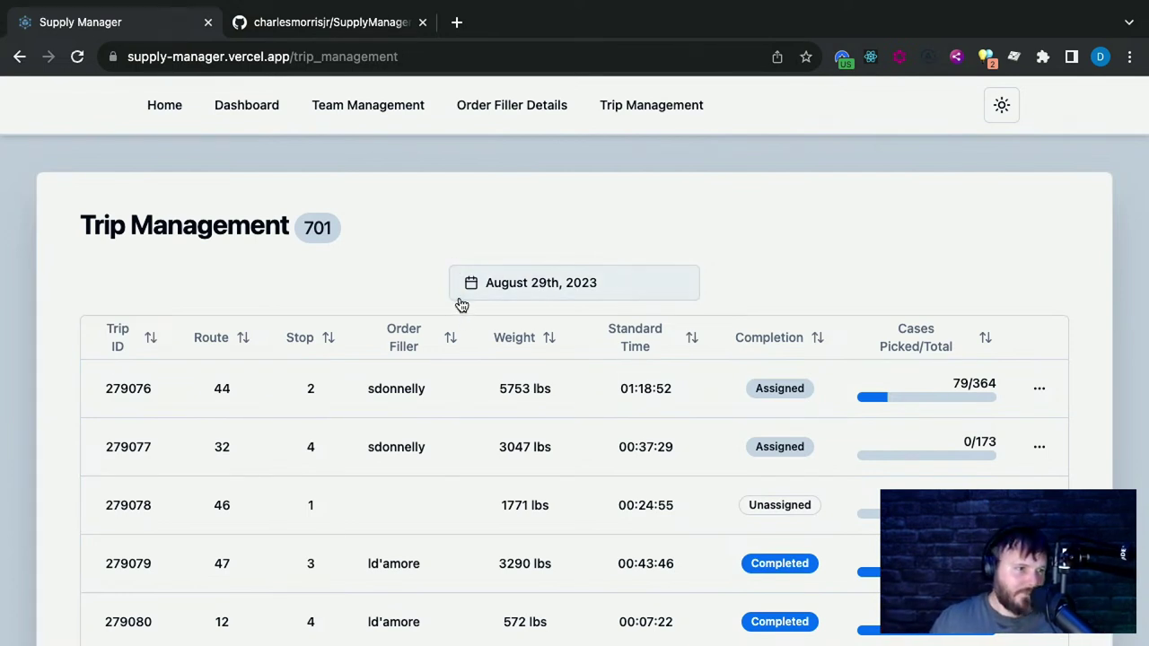
Close the SupplyManager GitHub repository and the Supply Manager demo, leaving only a blank new tab open
{"action": "left_click", "coordinate": [422, 22]}
{"action": "left_click", "coordinate": [243, 21]}
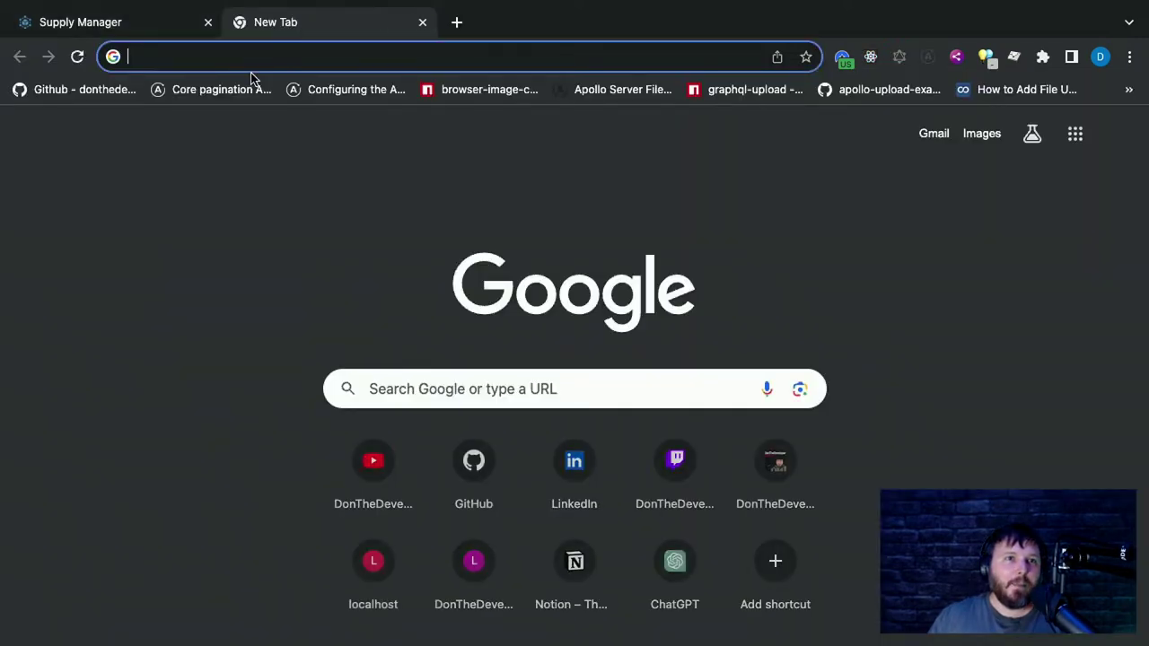
{"action": "left_click", "coordinate": [198, 27]}
{"action": "left_click", "coordinate": [208, 22]}
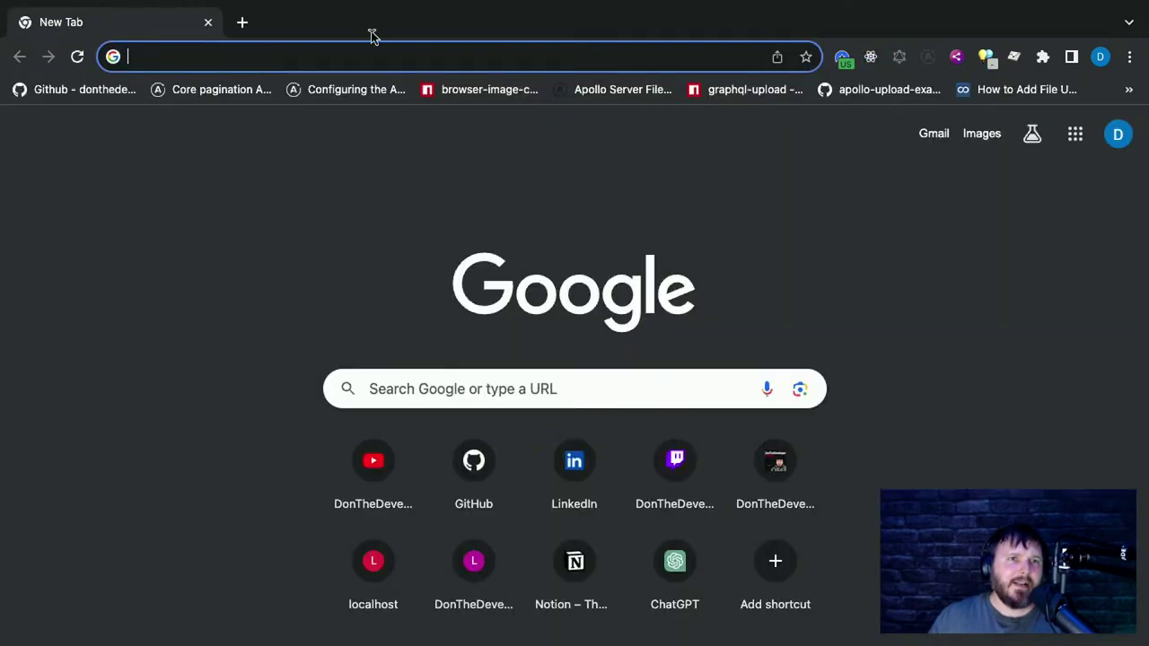
{"action": "left_click", "coordinate": [155, 181]}
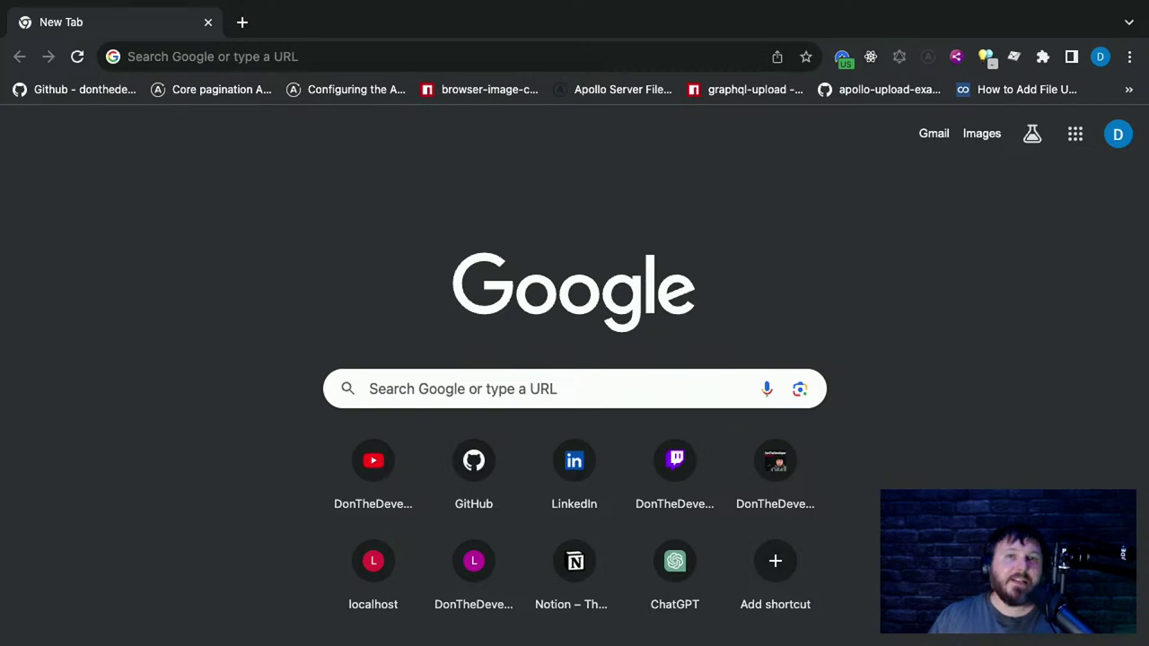